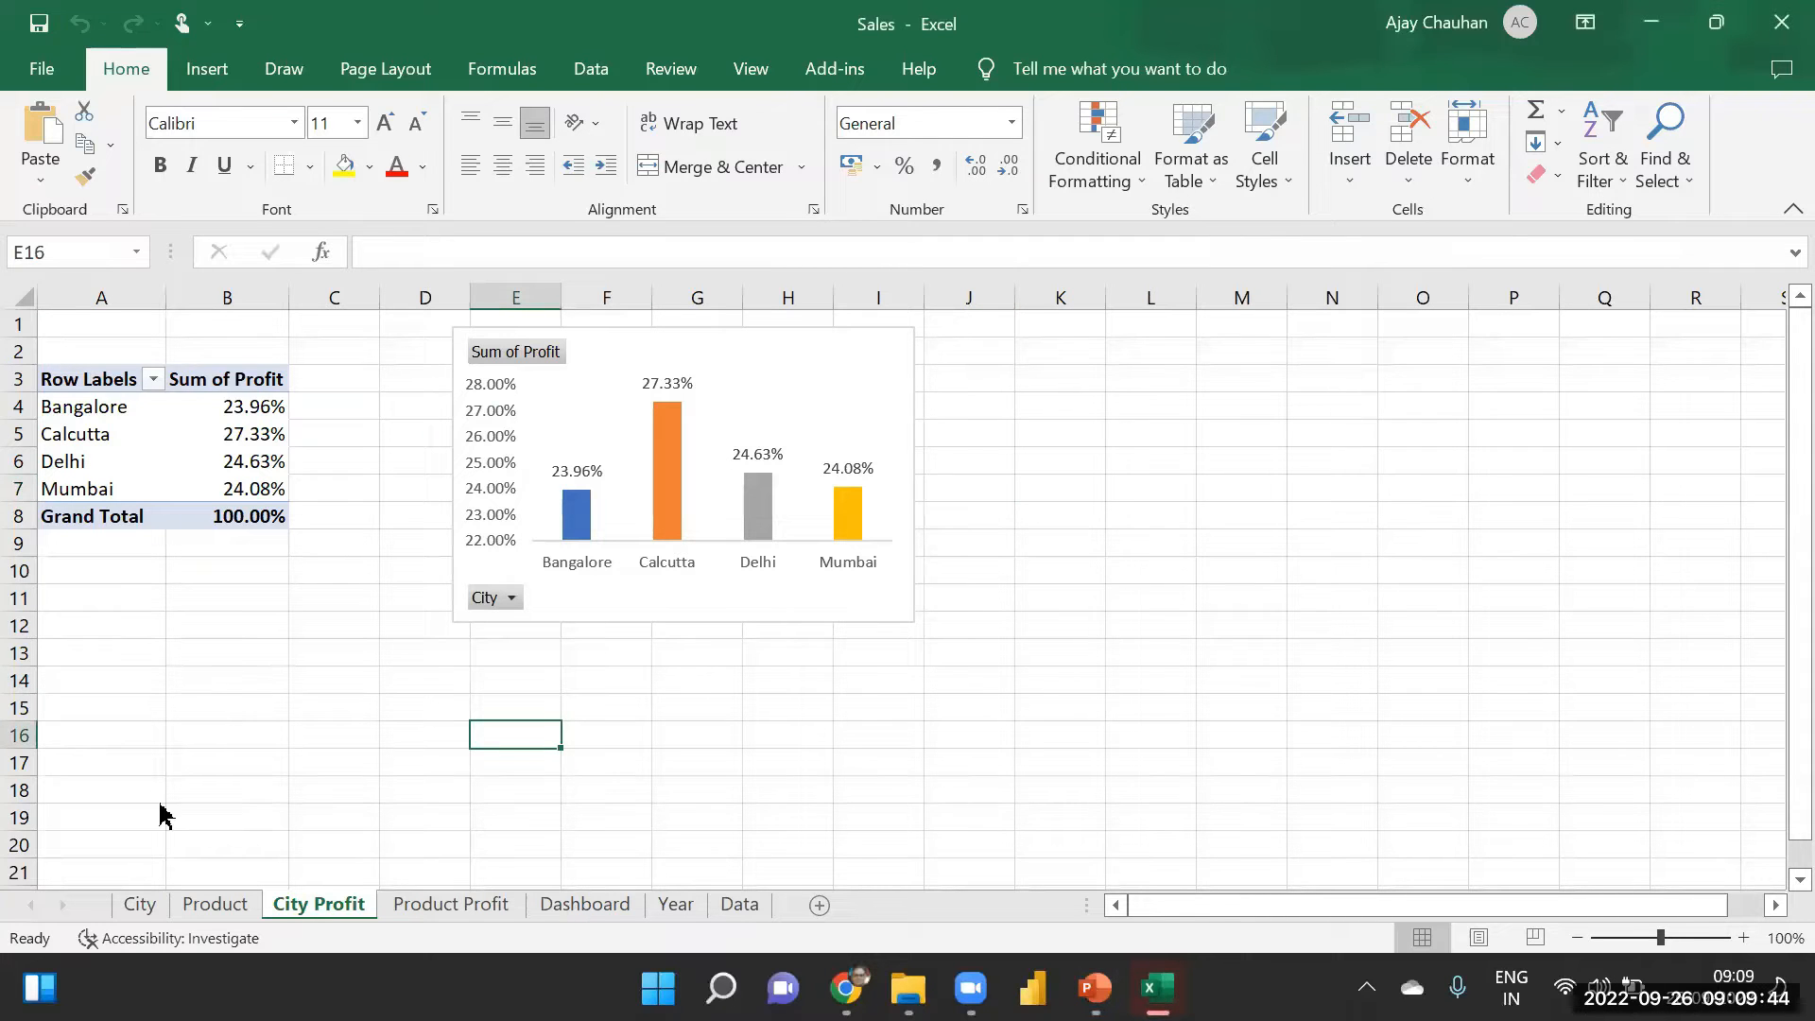
- Delete the City and Product sheets from the workbook, confirming each permanent deletion
{"action": "right_click", "coordinate": [140, 910]}
{"action": "left_click", "coordinate": [204, 595]}
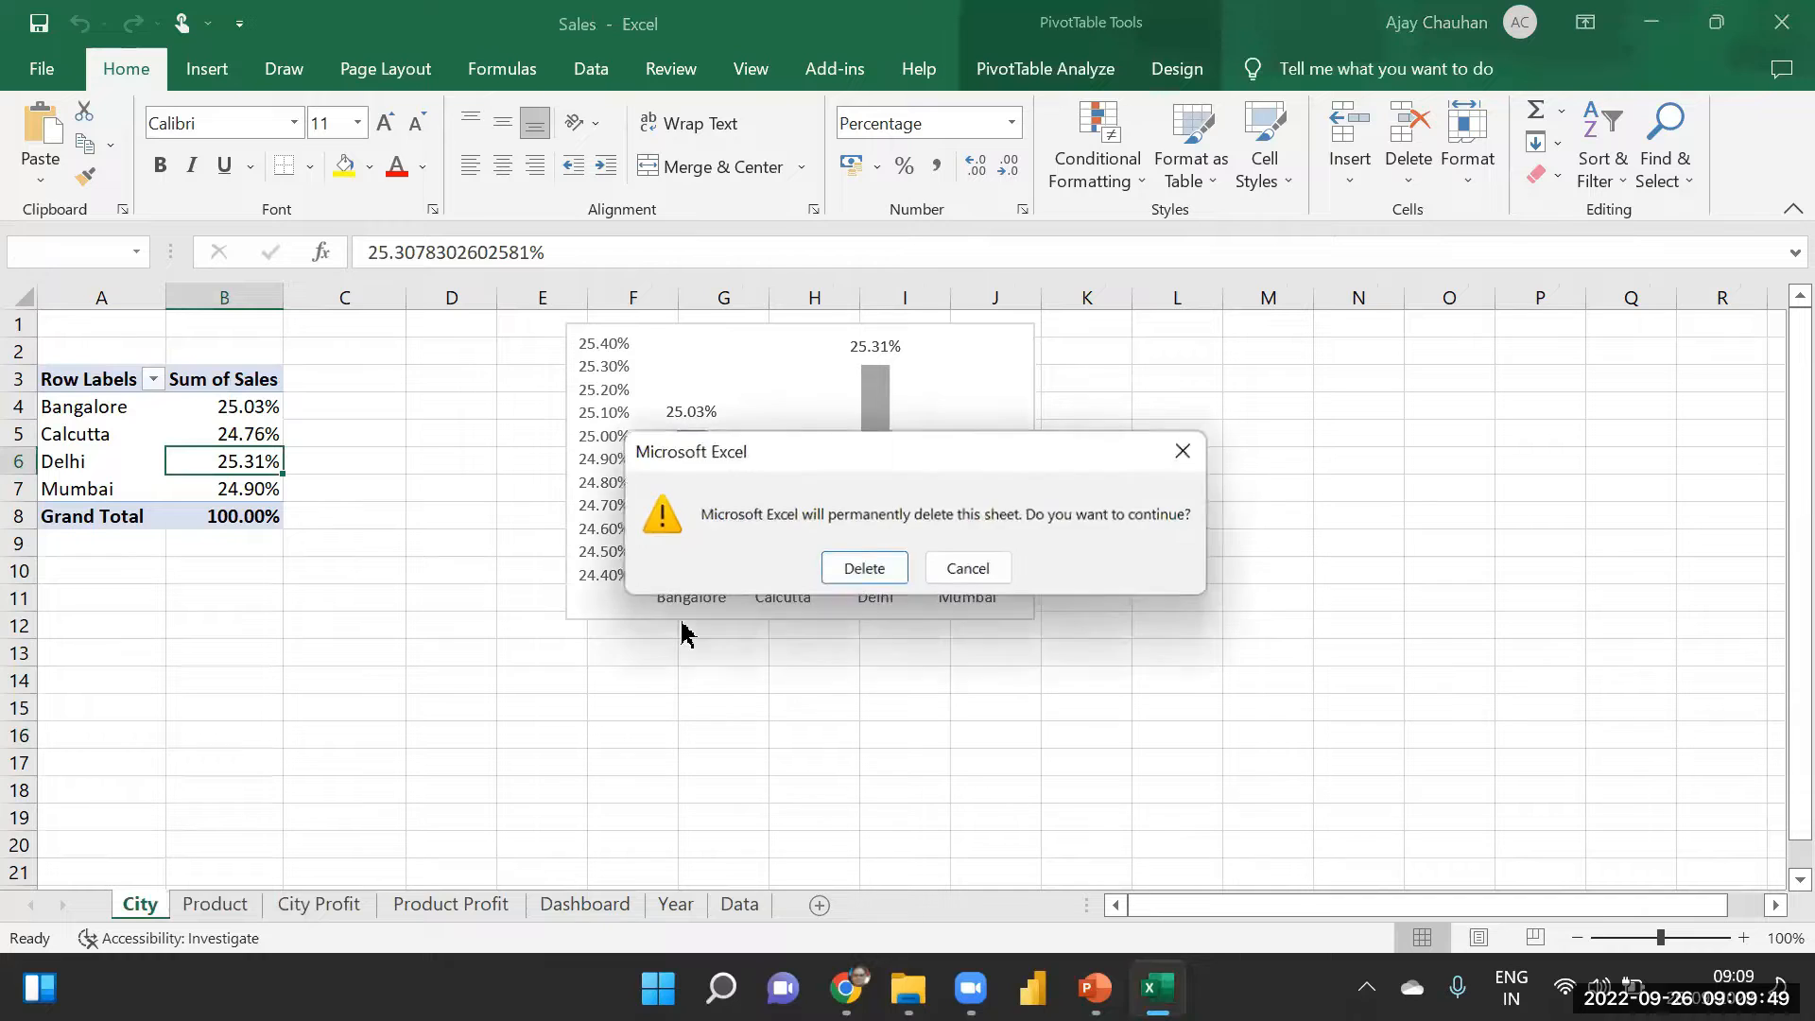
{"action": "left_click", "coordinate": [860, 567]}
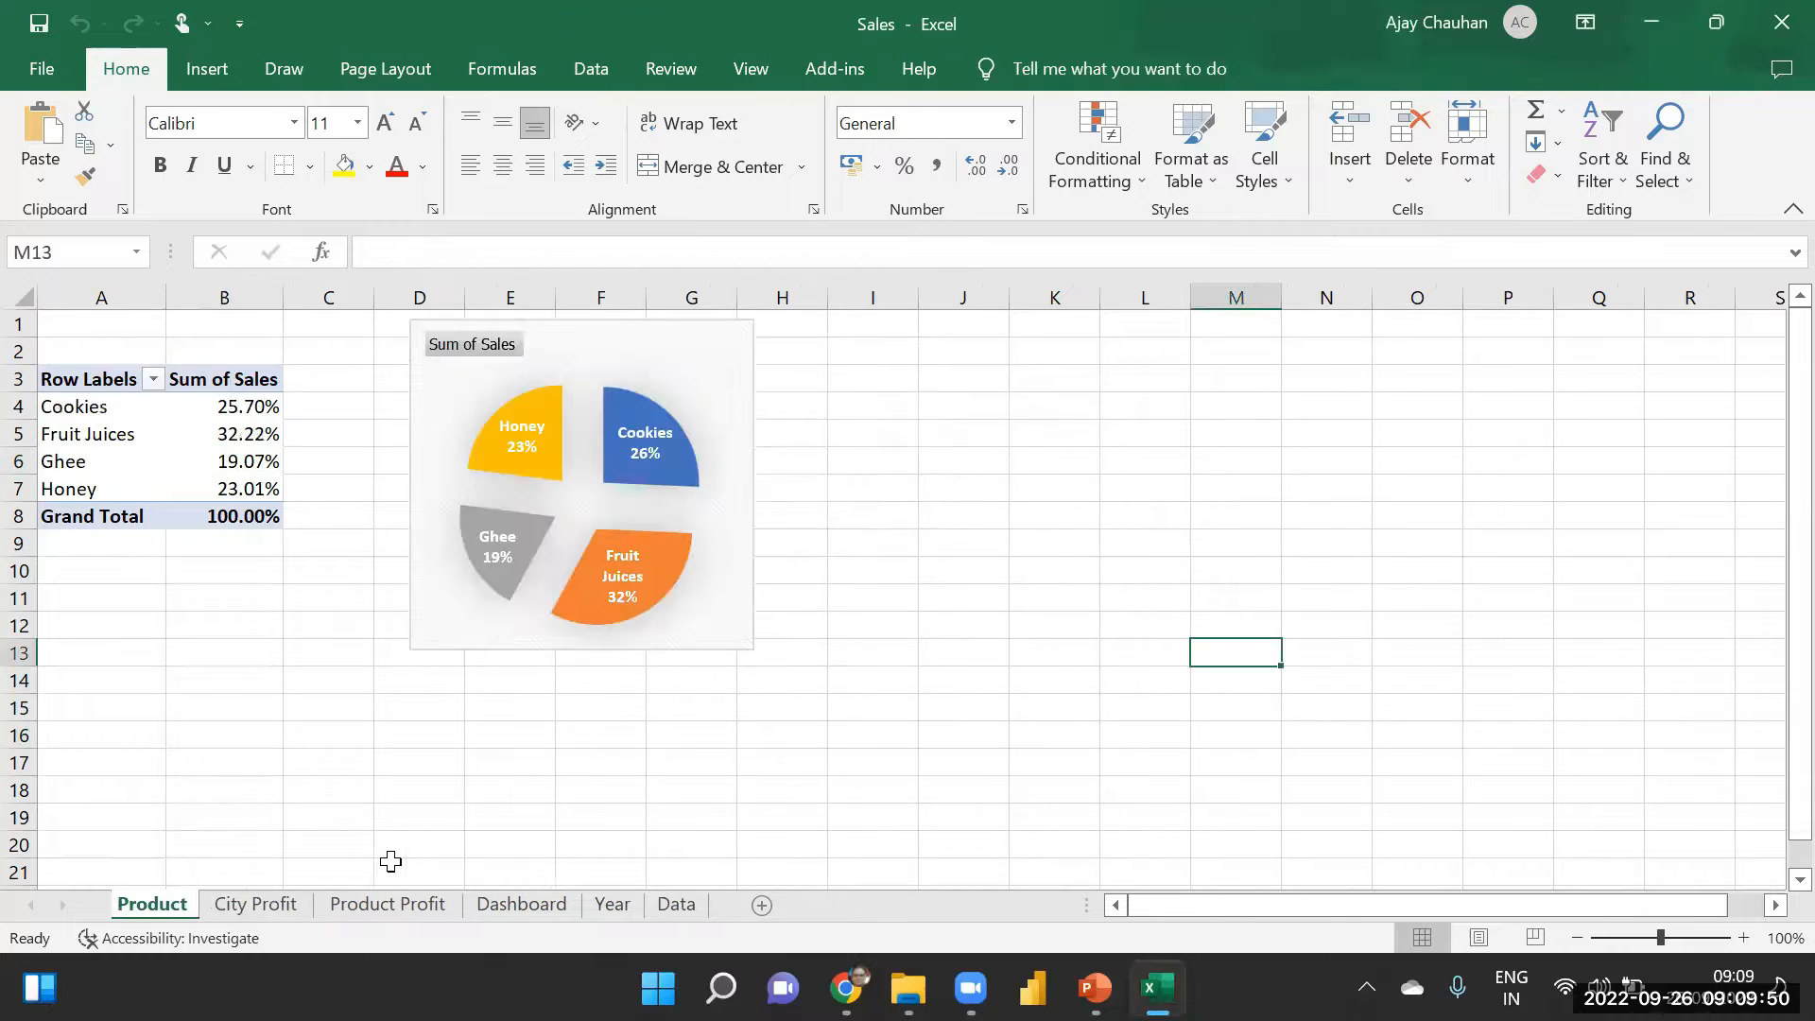
{"action": "right_click", "coordinate": [158, 913]}
{"action": "left_click", "coordinate": [269, 610]}
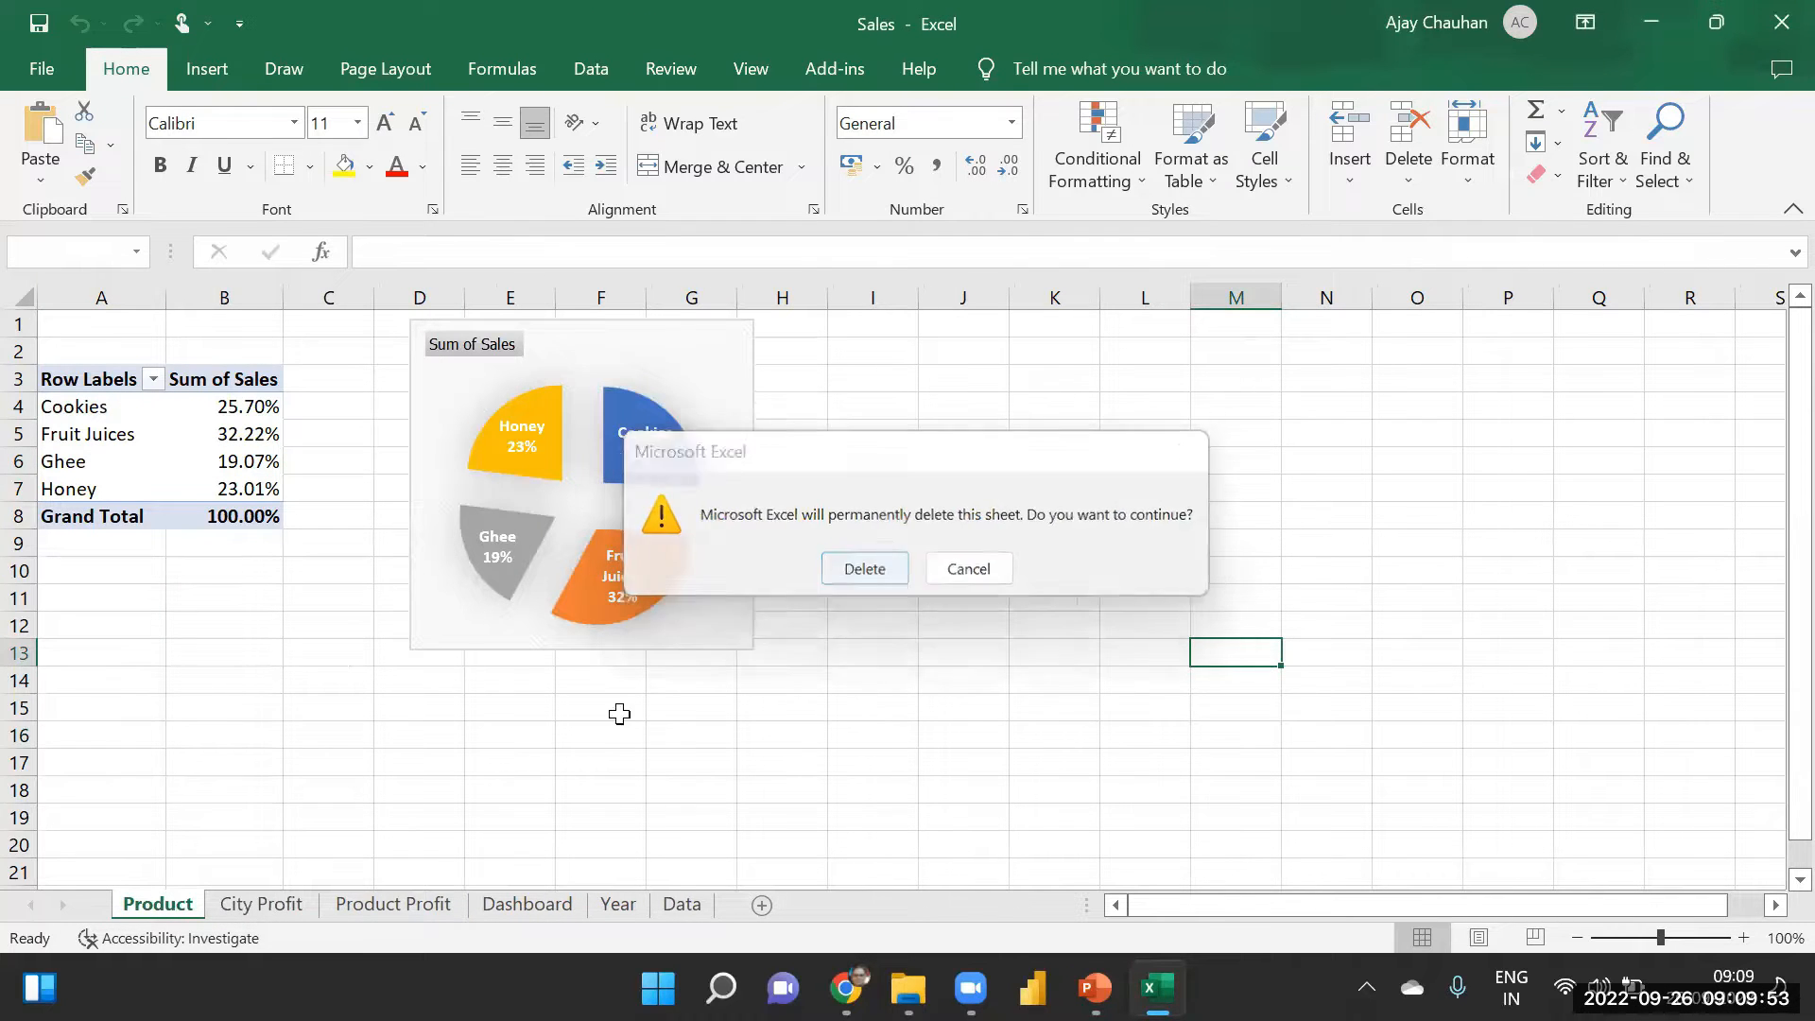
{"action": "key", "text": "Return"}
- Delete the City Profit and Product Profit sheets from the workbook, confirming each permanent deletion
{"action": "right_click", "coordinate": [167, 903]}
{"action": "left_click", "coordinate": [275, 601]}
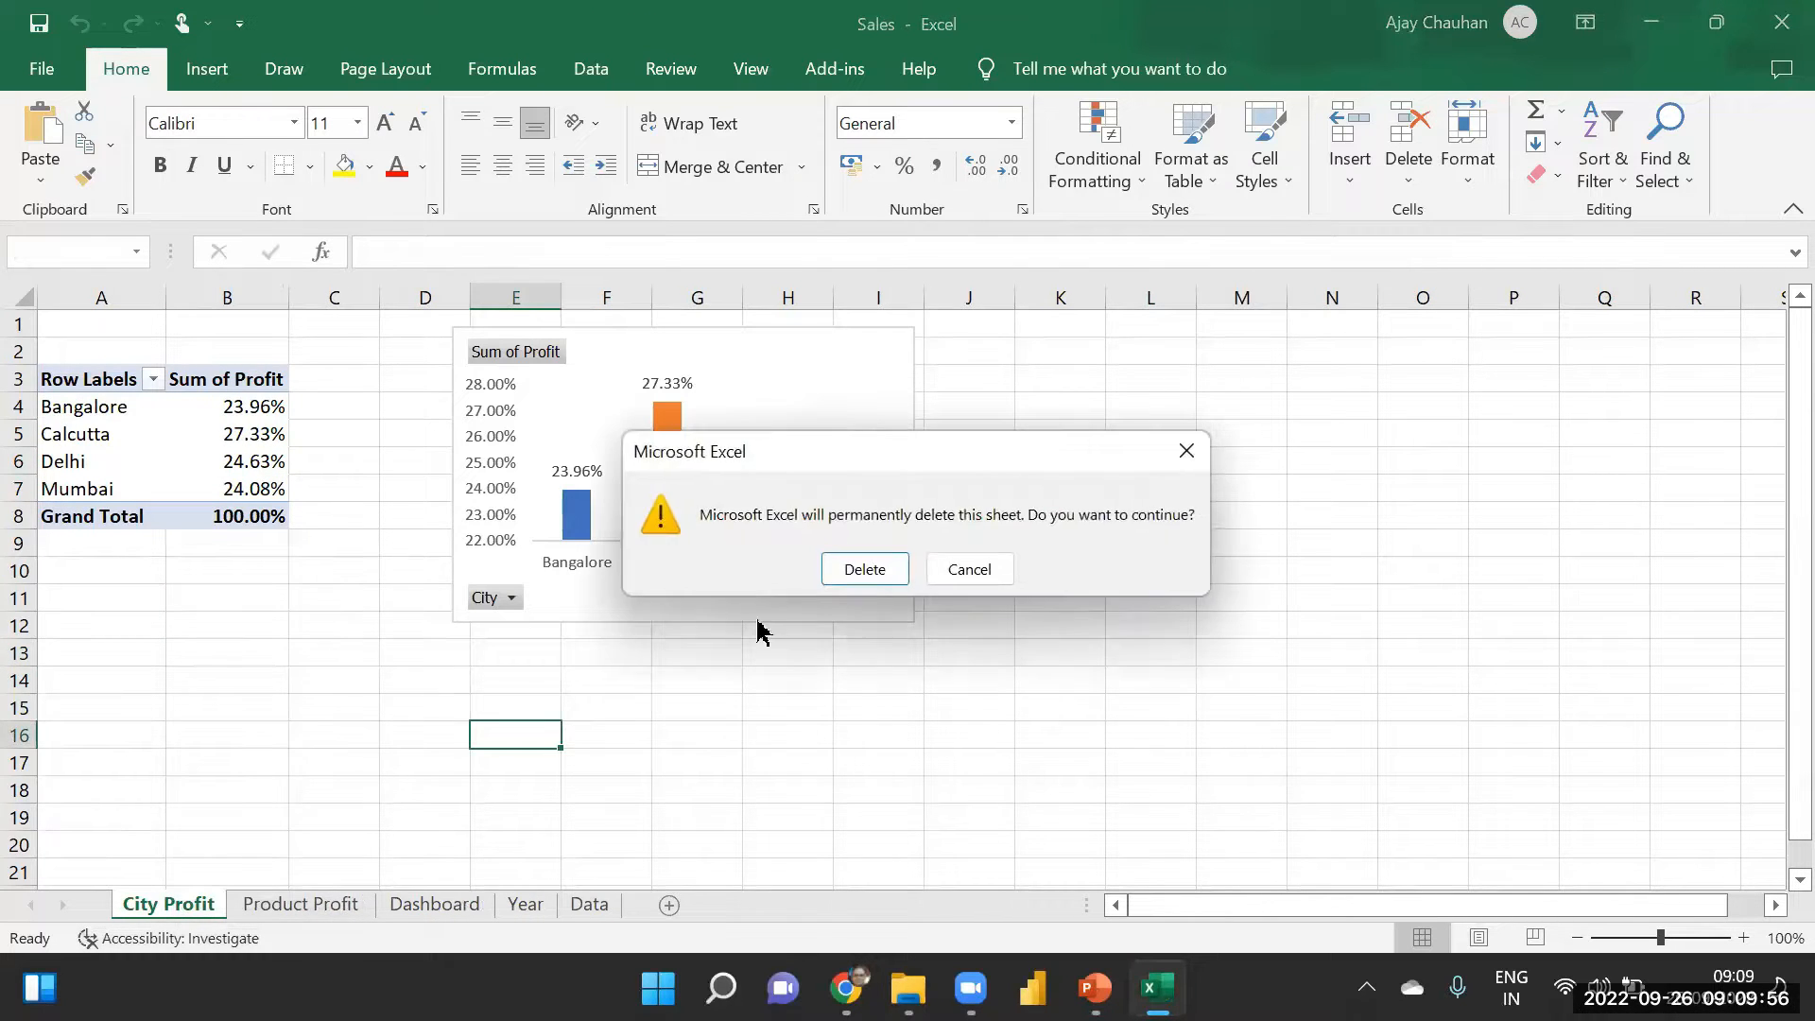
{"action": "left_click", "coordinate": [862, 568]}
{"action": "right_click", "coordinate": [185, 906]}
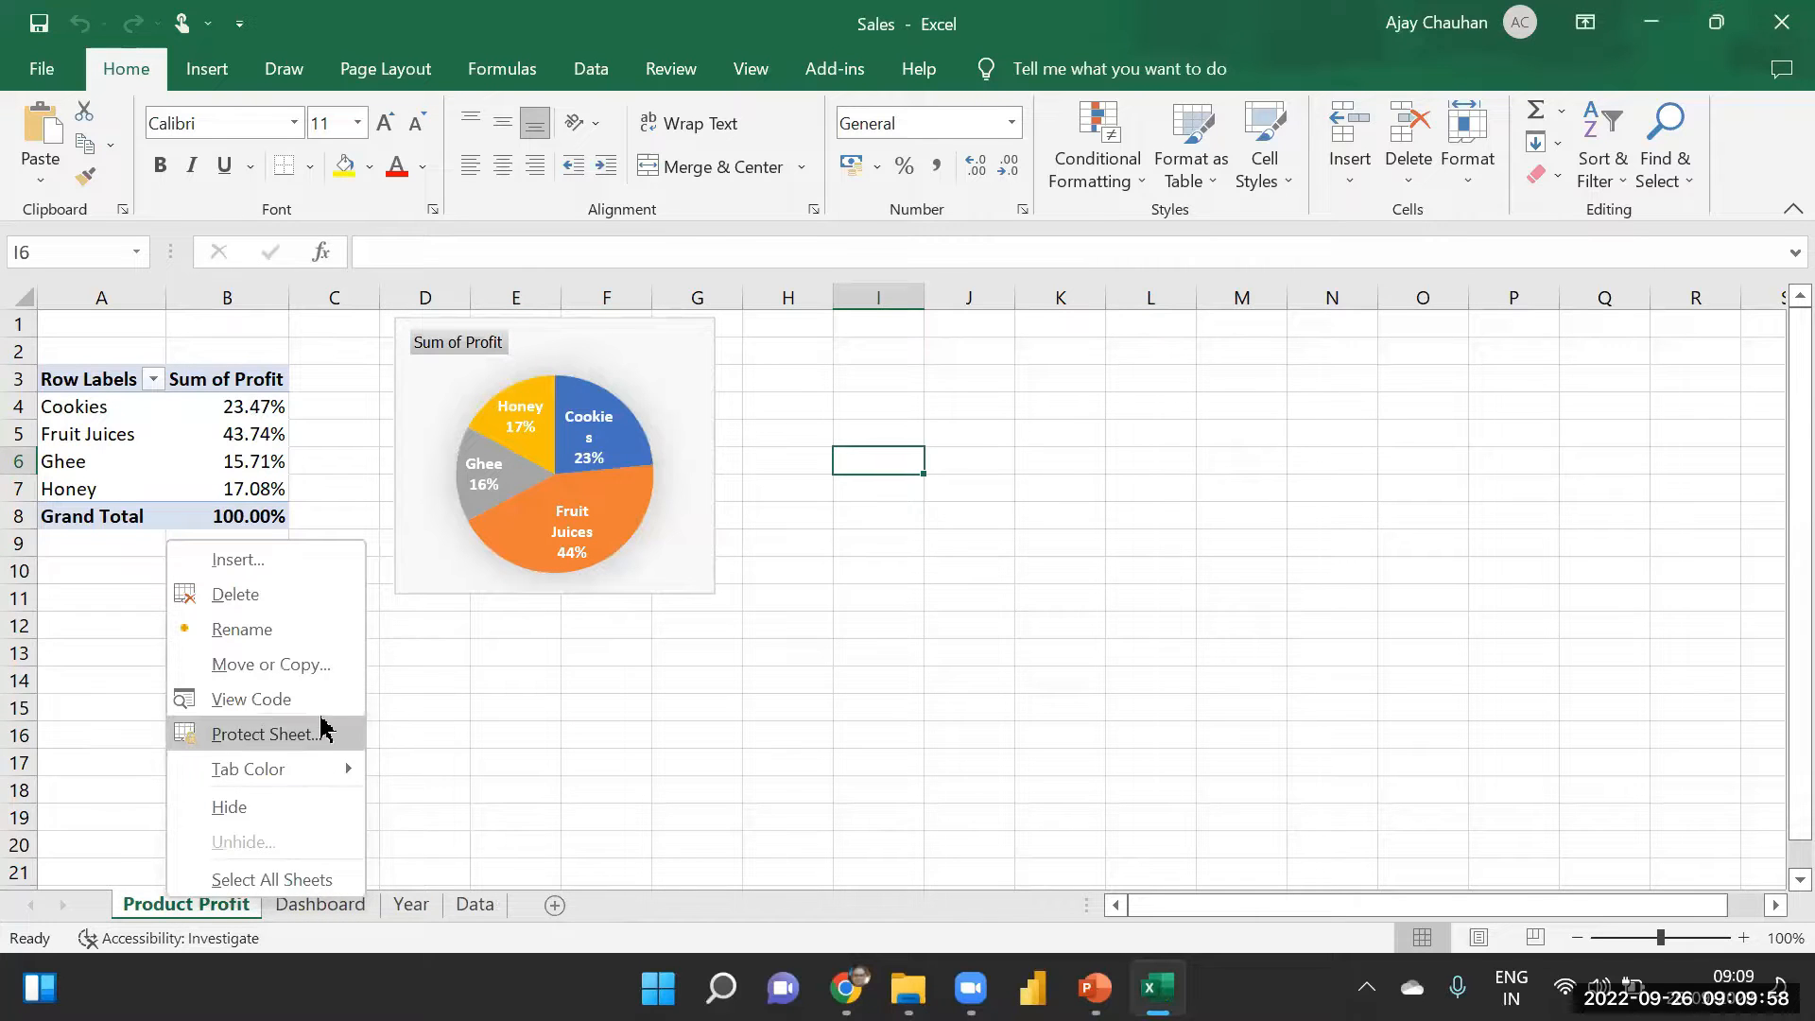
{"action": "left_click", "coordinate": [263, 596]}
{"action": "left_click", "coordinate": [859, 568]}
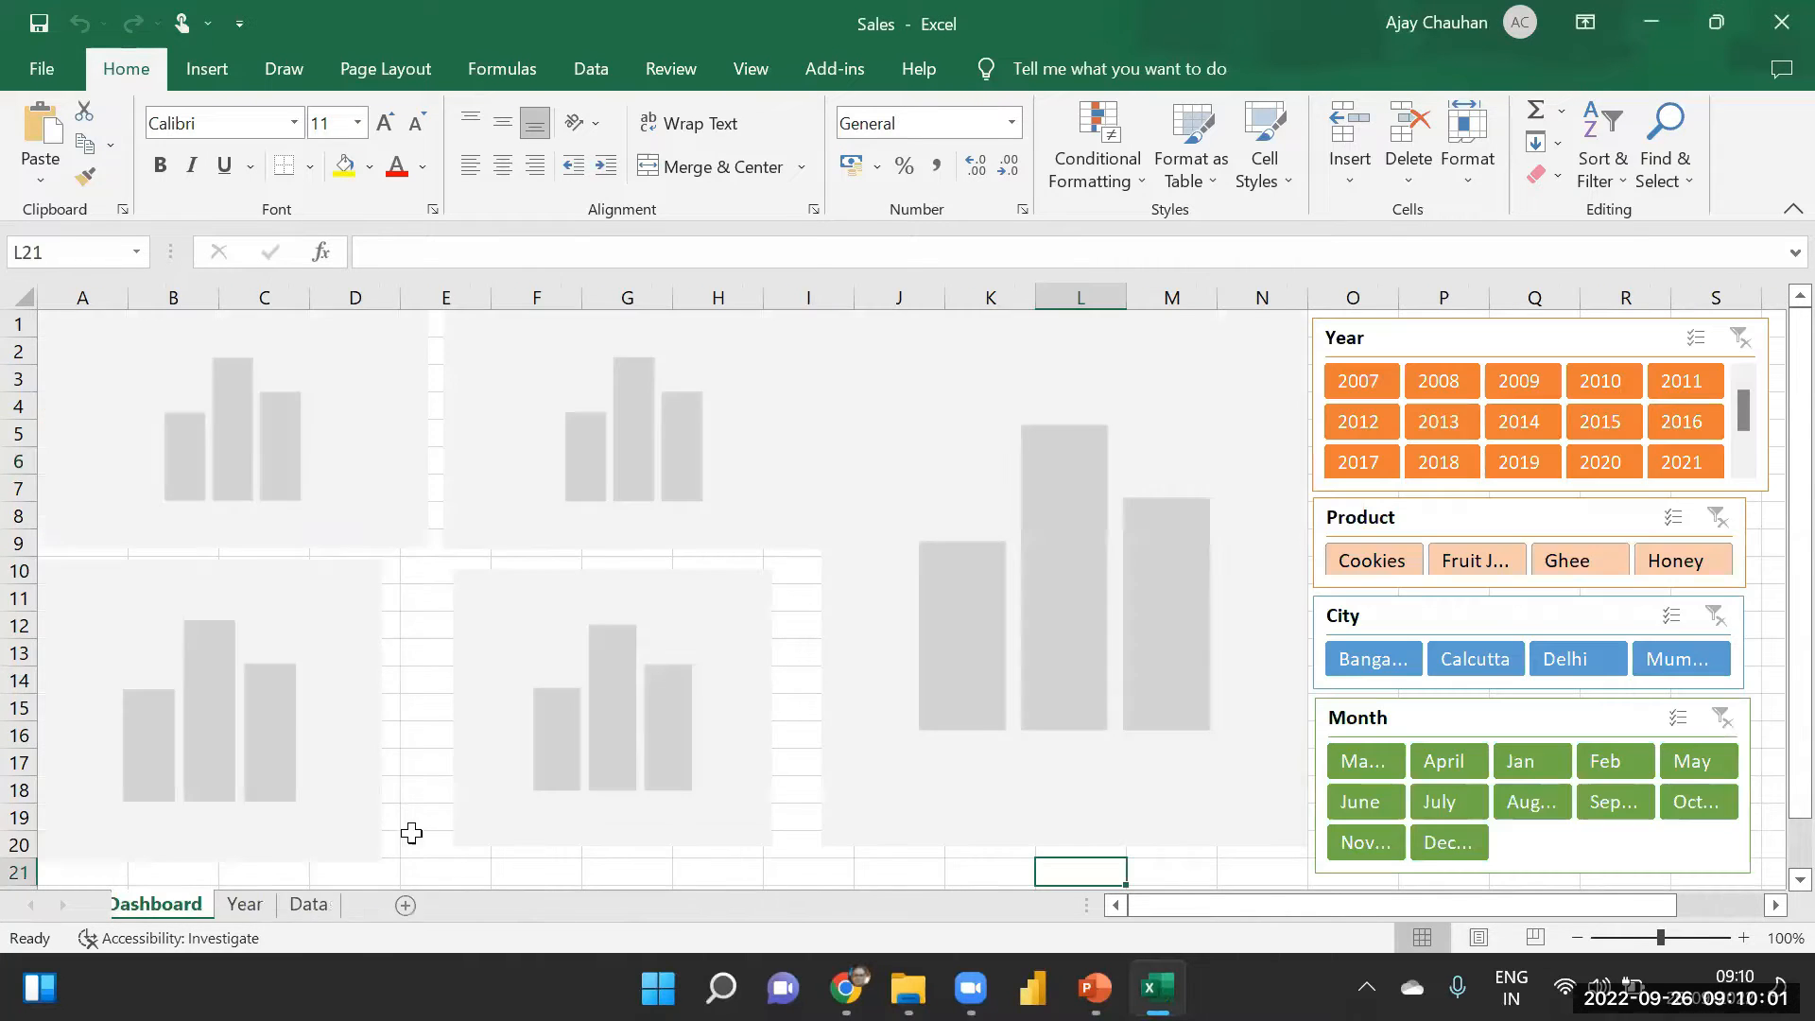
- Delete the Dashboard and Year sheets so that only the Data sheet is kept
{"action": "right_click", "coordinate": [160, 914]}
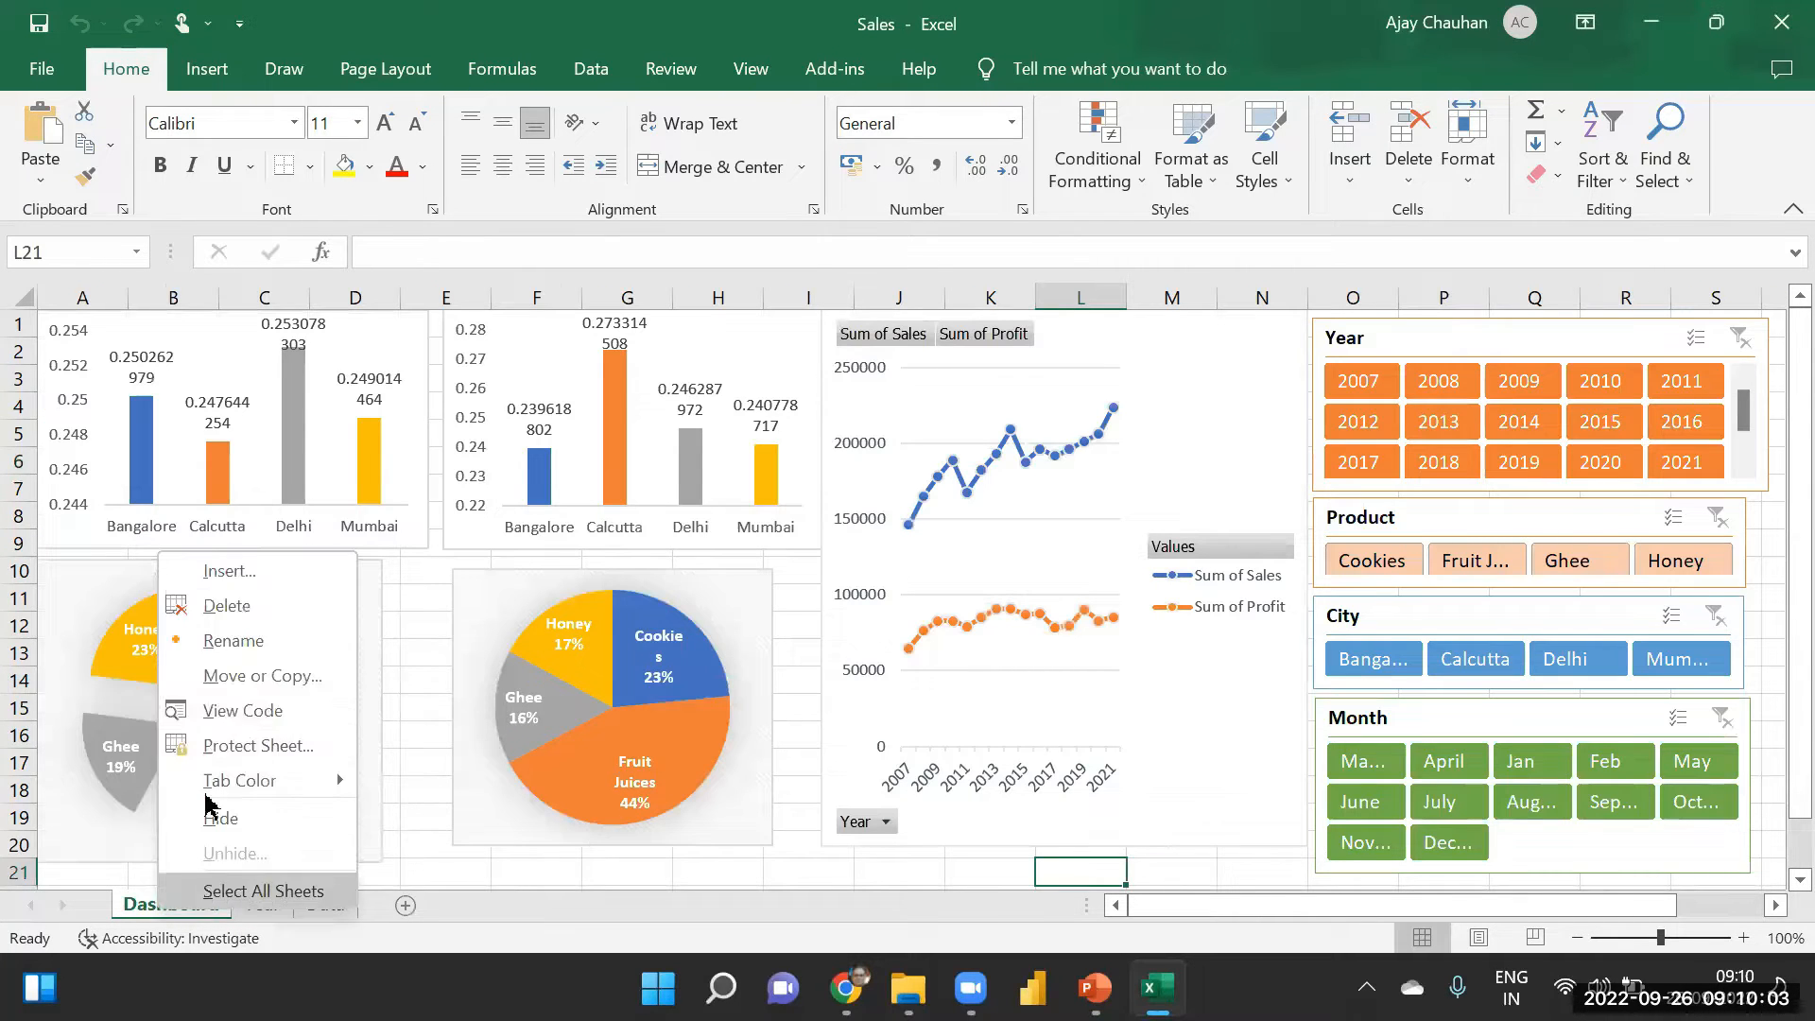
{"action": "left_click", "coordinate": [231, 606]}
{"action": "left_click", "coordinate": [862, 568]}
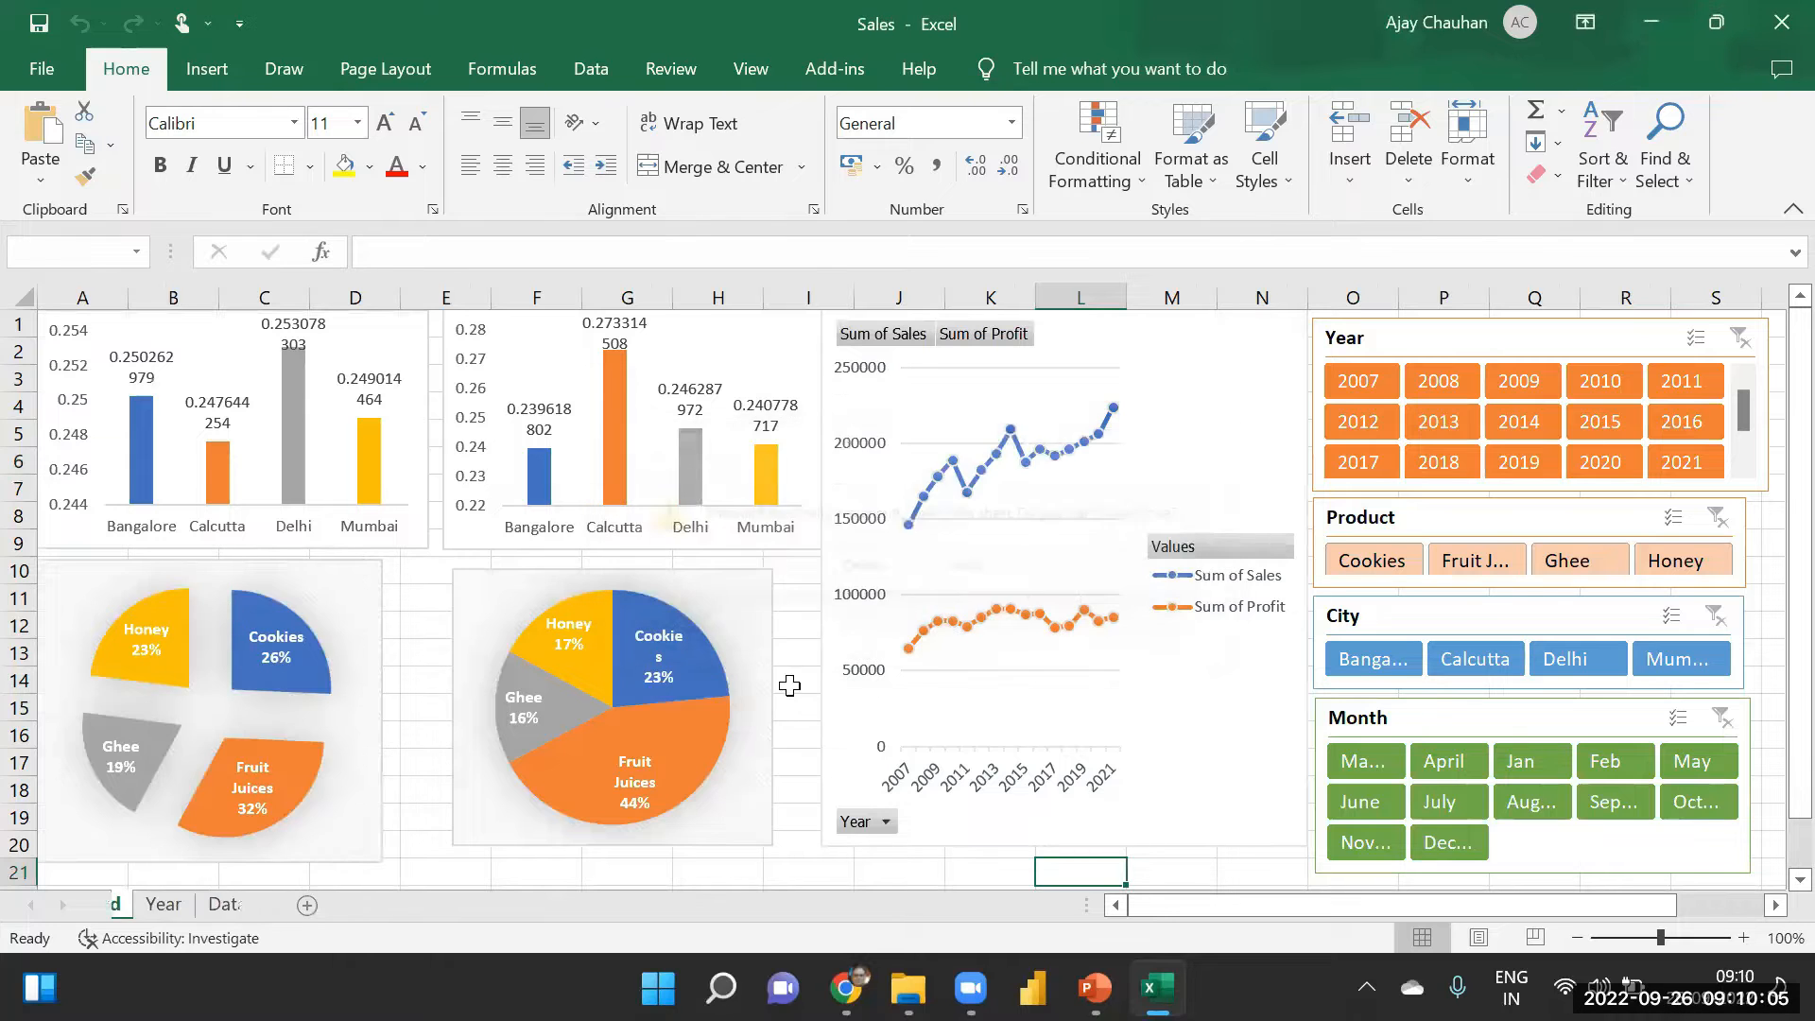
{"action": "right_click", "coordinate": [142, 904]}
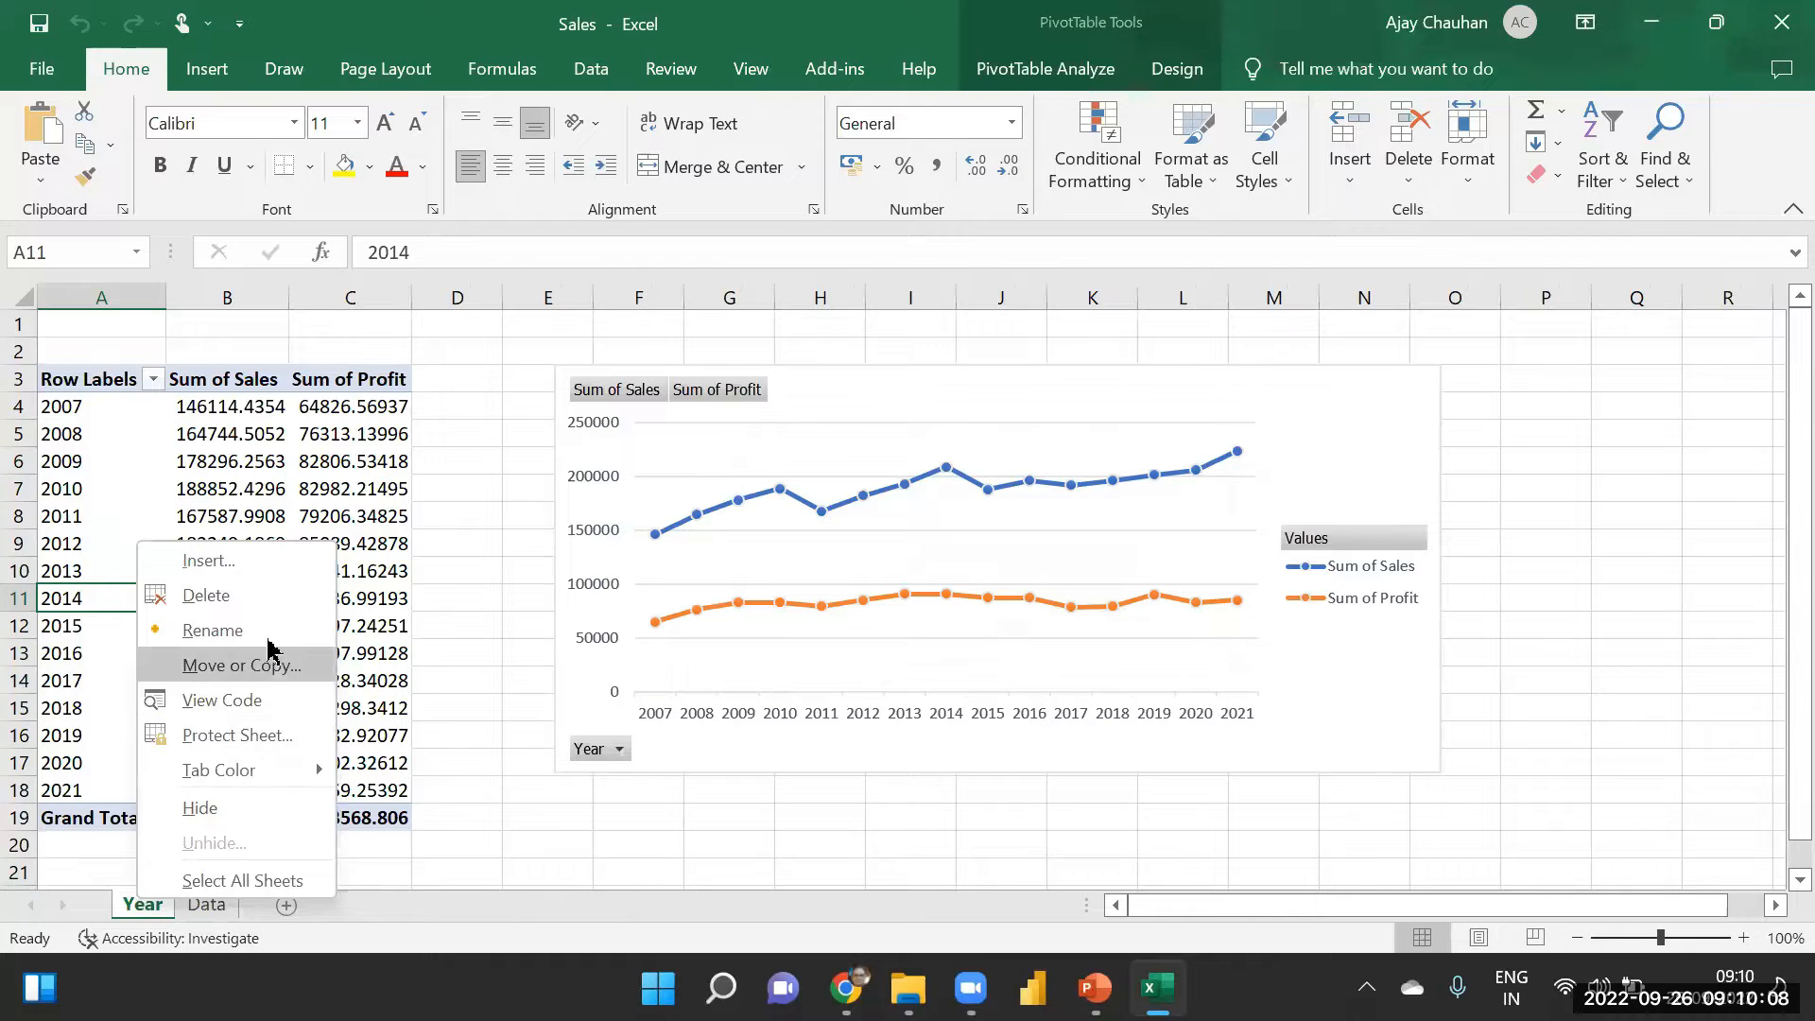
{"action": "left_click", "coordinate": [231, 596]}
{"action": "left_click", "coordinate": [862, 568]}
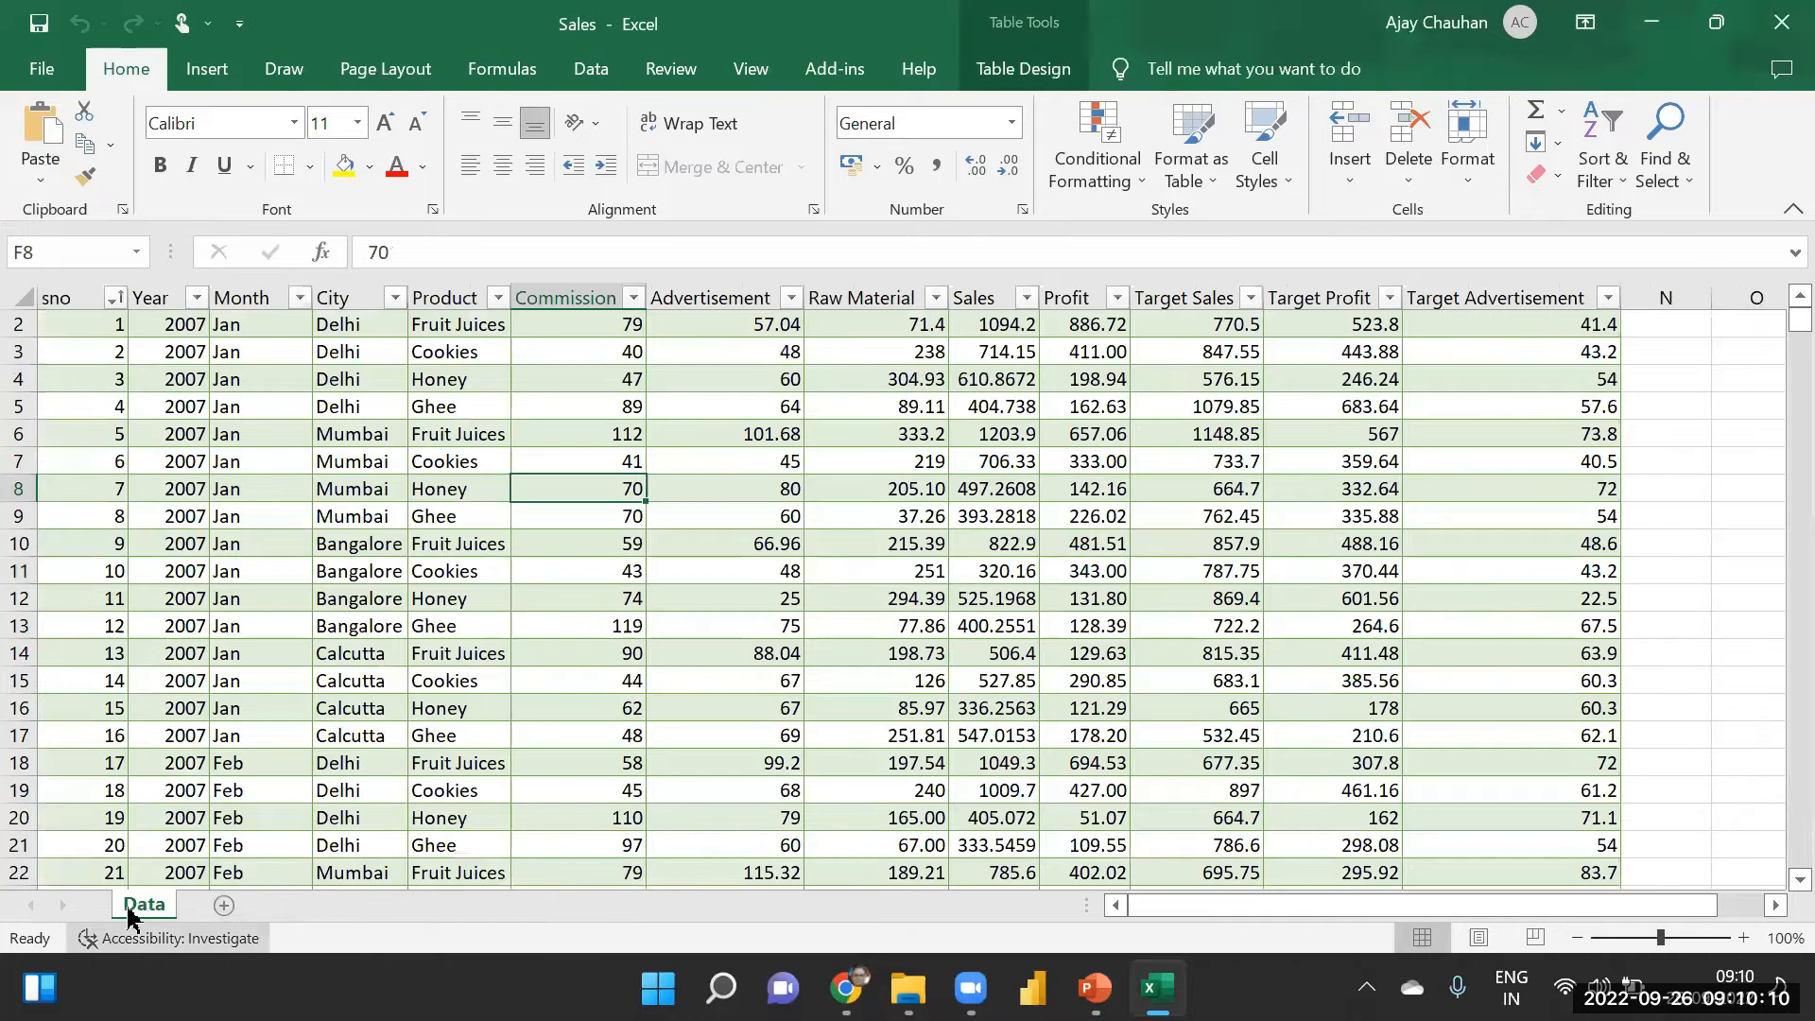
- Examine the header row of the Data sheet, going over the field names from sno to Target Advertisement
{"action": "left_click", "coordinate": [710, 652]}
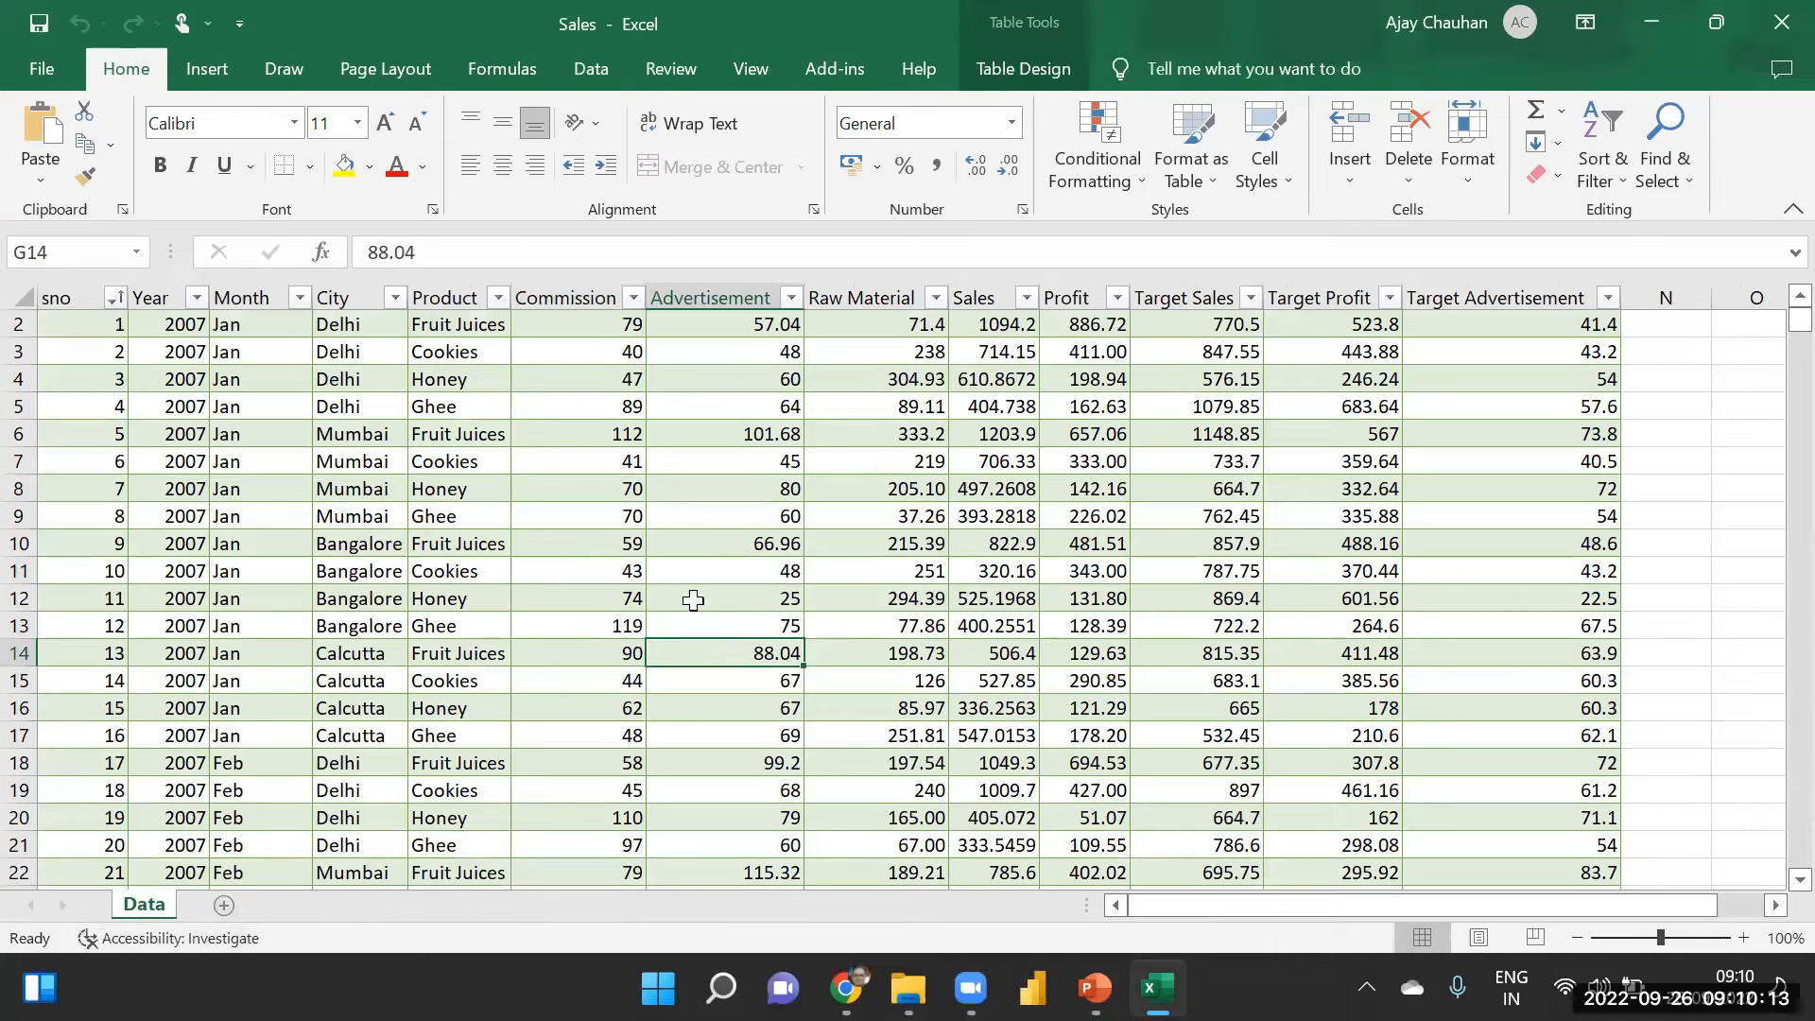
{"action": "scroll", "coordinate": [1774, 312], "scroll_direction": "up", "scroll_amount": 1}
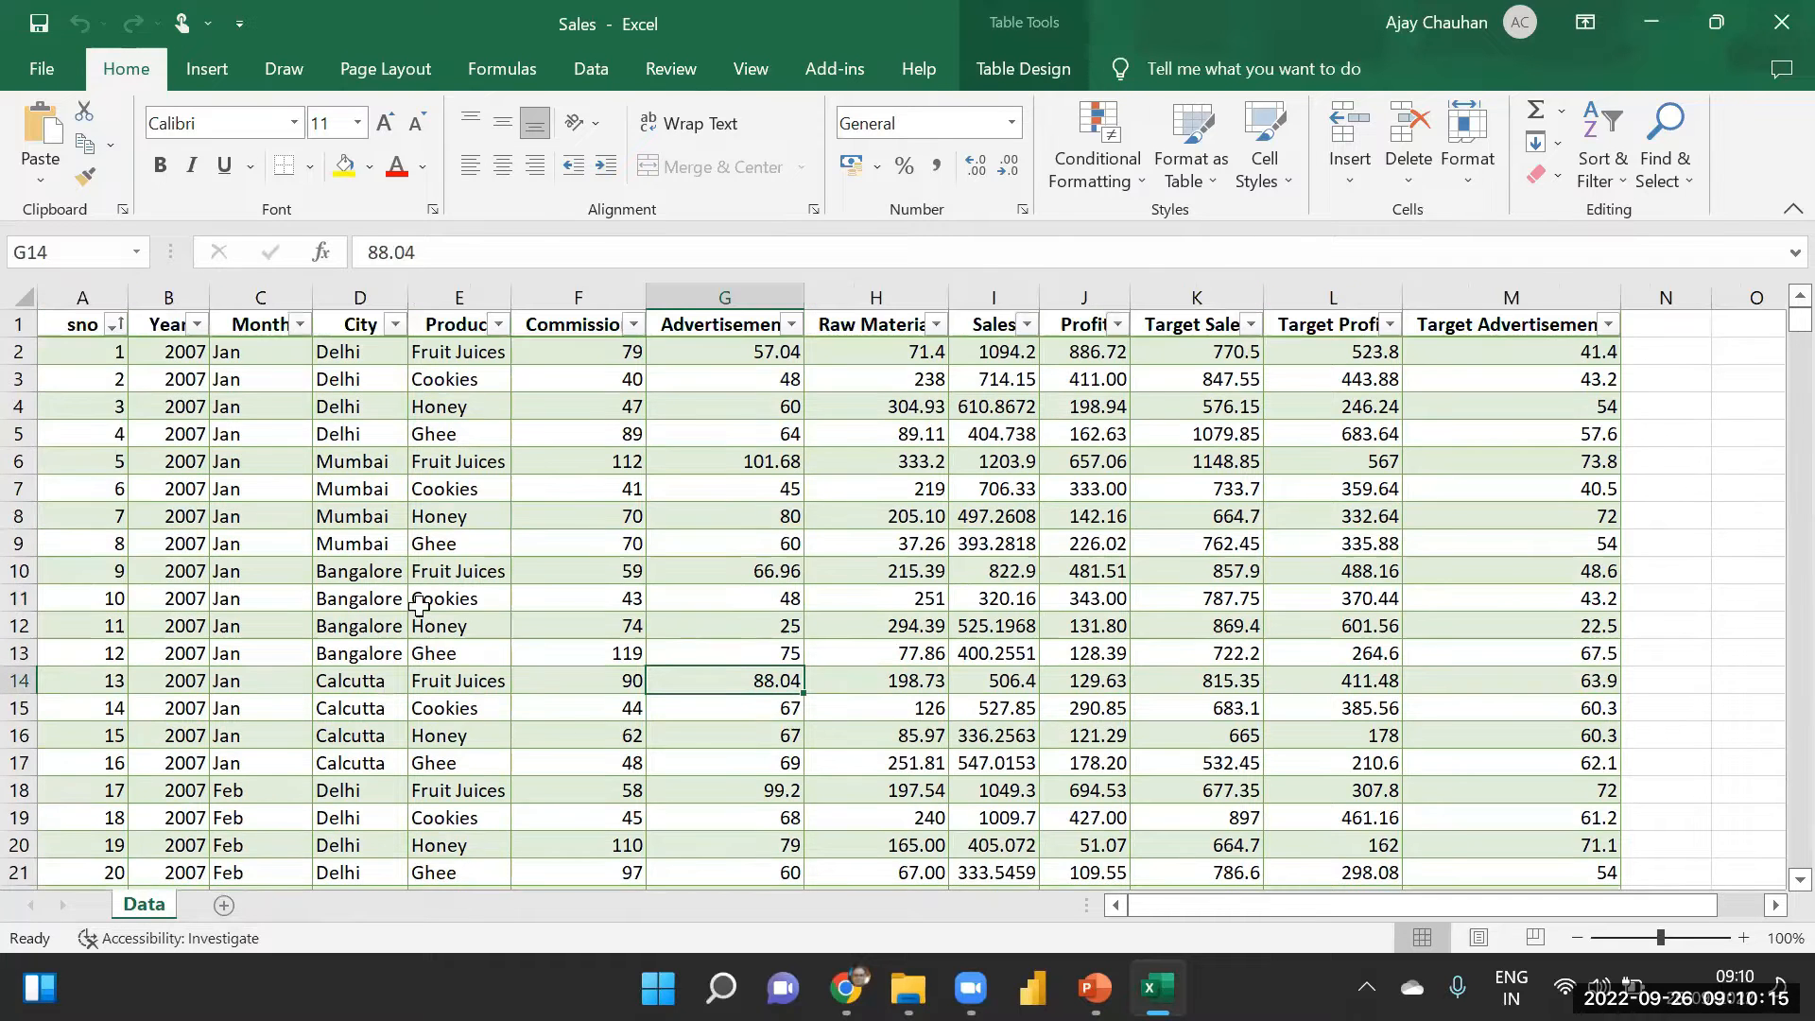
{"action": "left_click", "coordinate": [17, 325]}
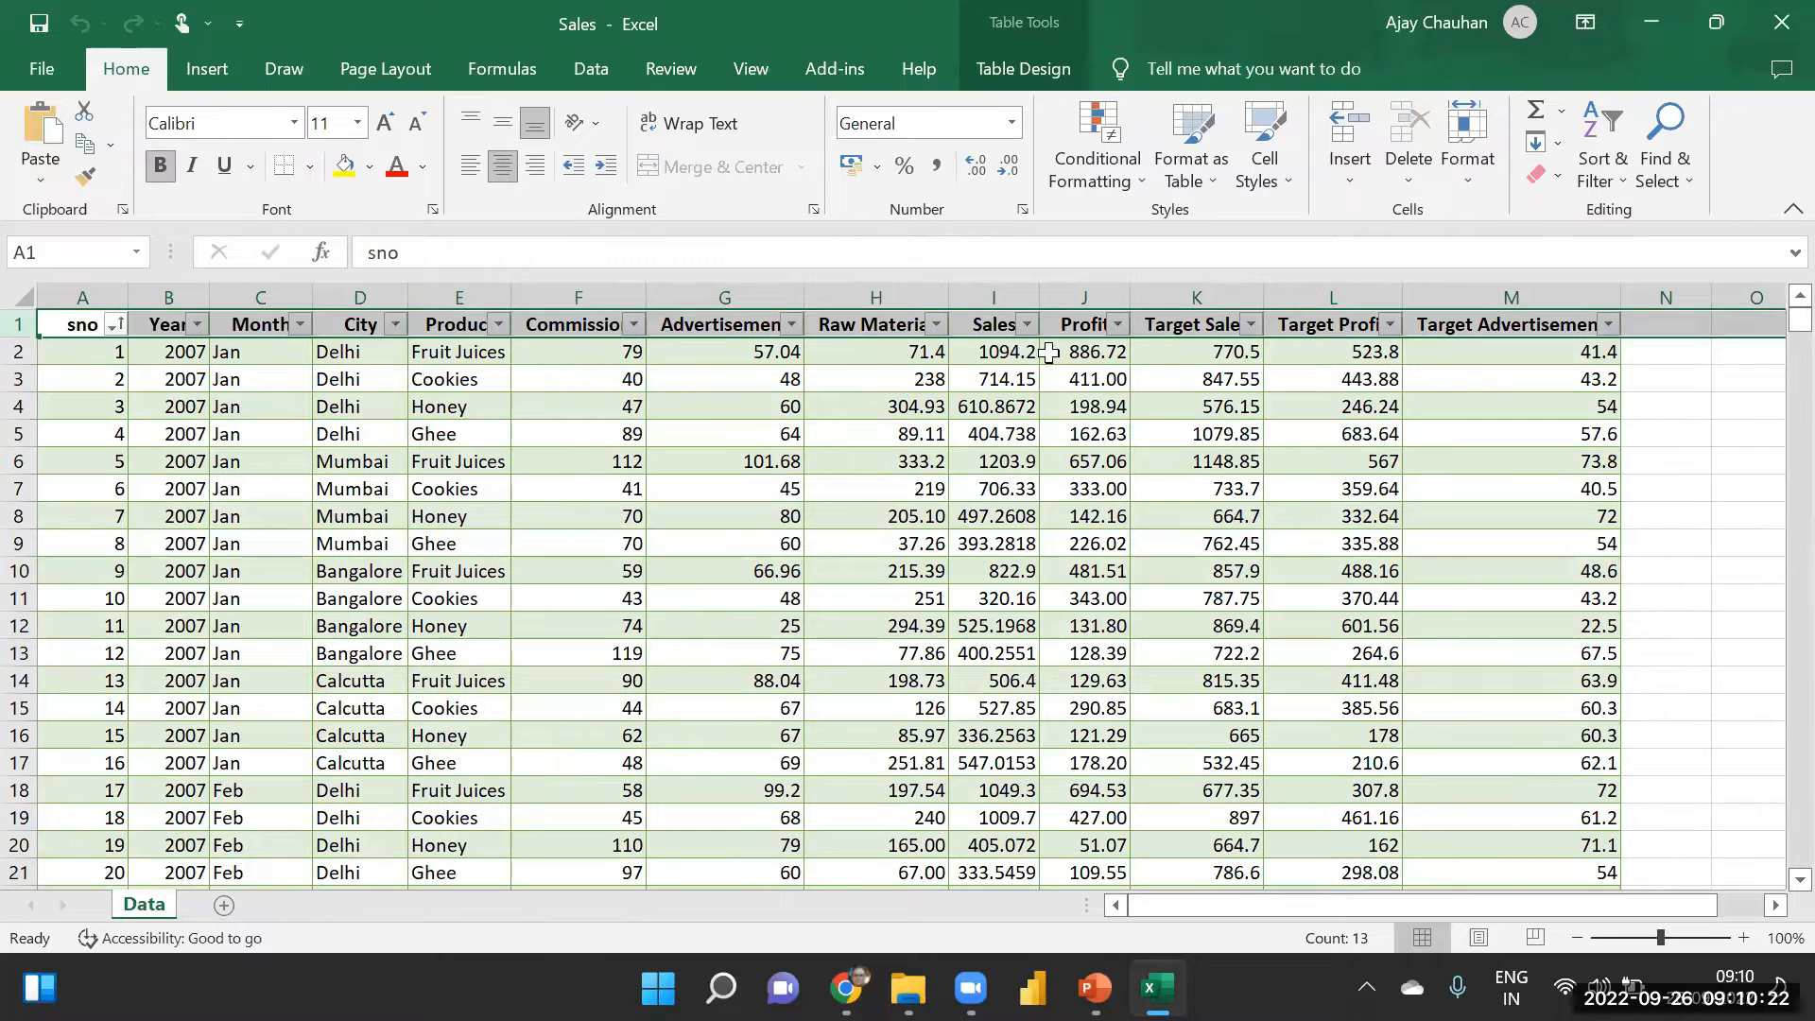
{"action": "left_click", "coordinate": [167, 323]}
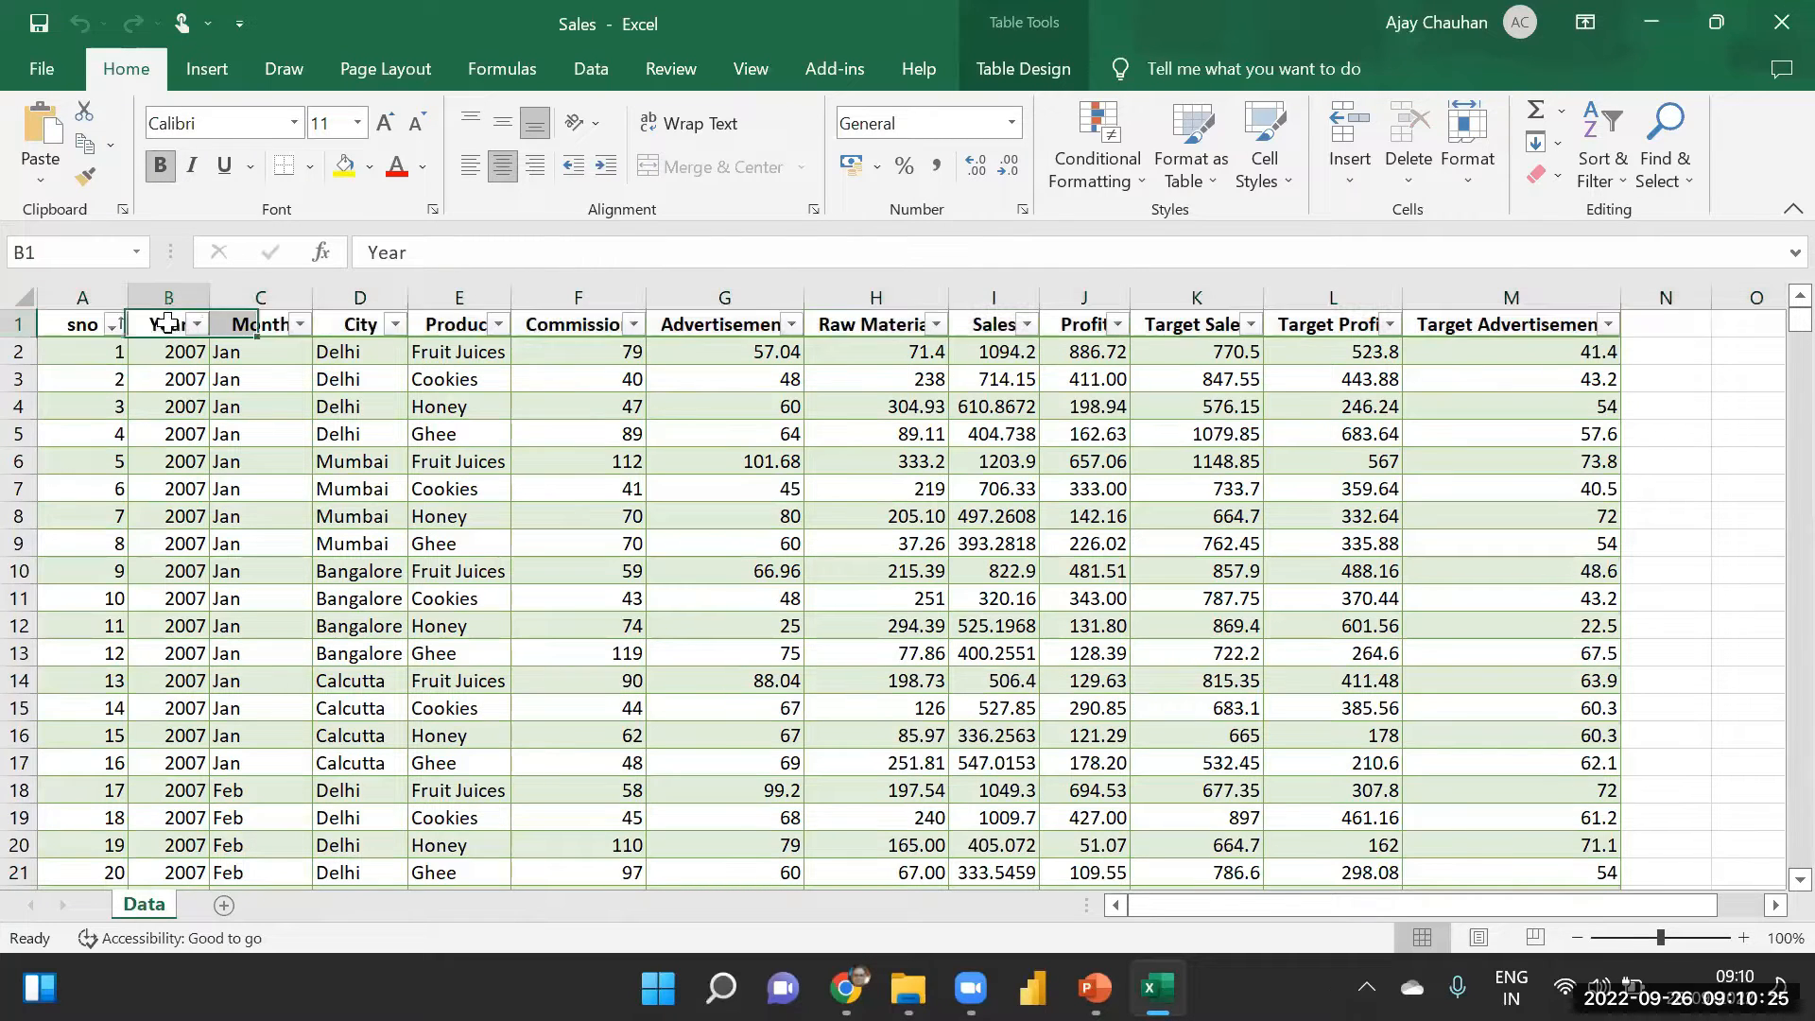
{"action": "left_click", "coordinate": [251, 325]}
{"action": "left_click", "coordinate": [358, 327]}
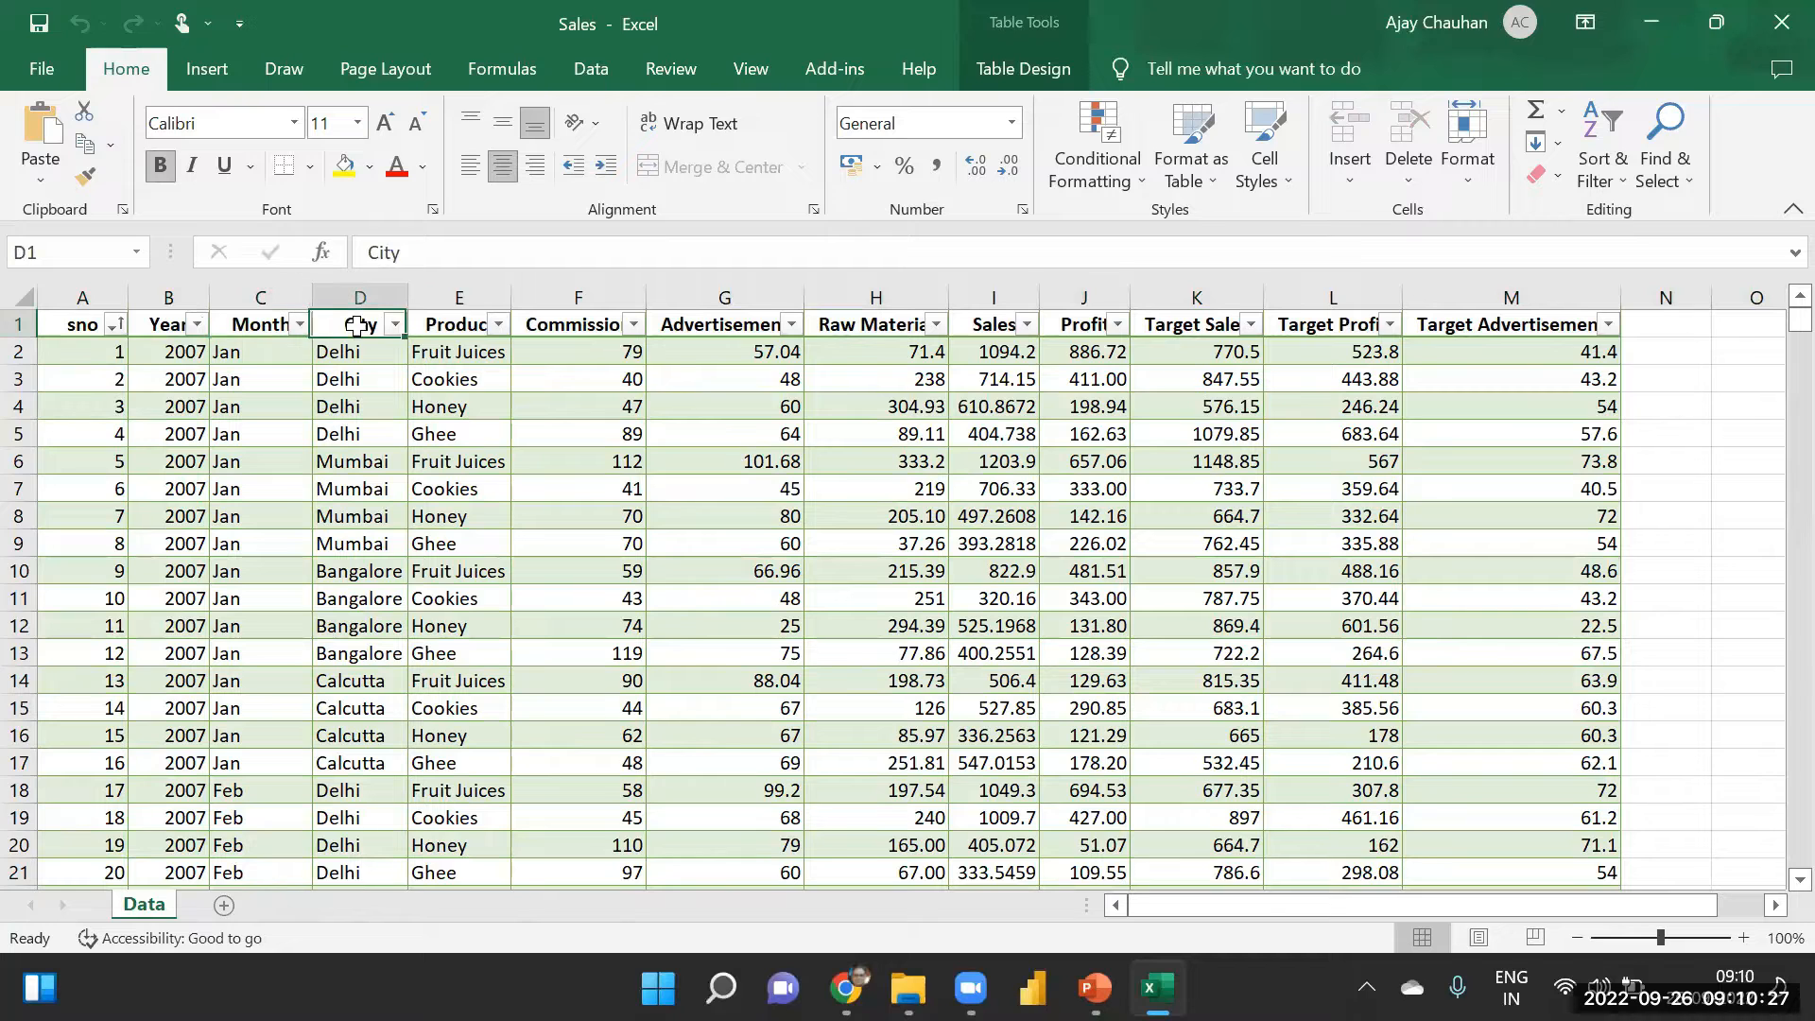
{"action": "left_click", "coordinate": [466, 329]}
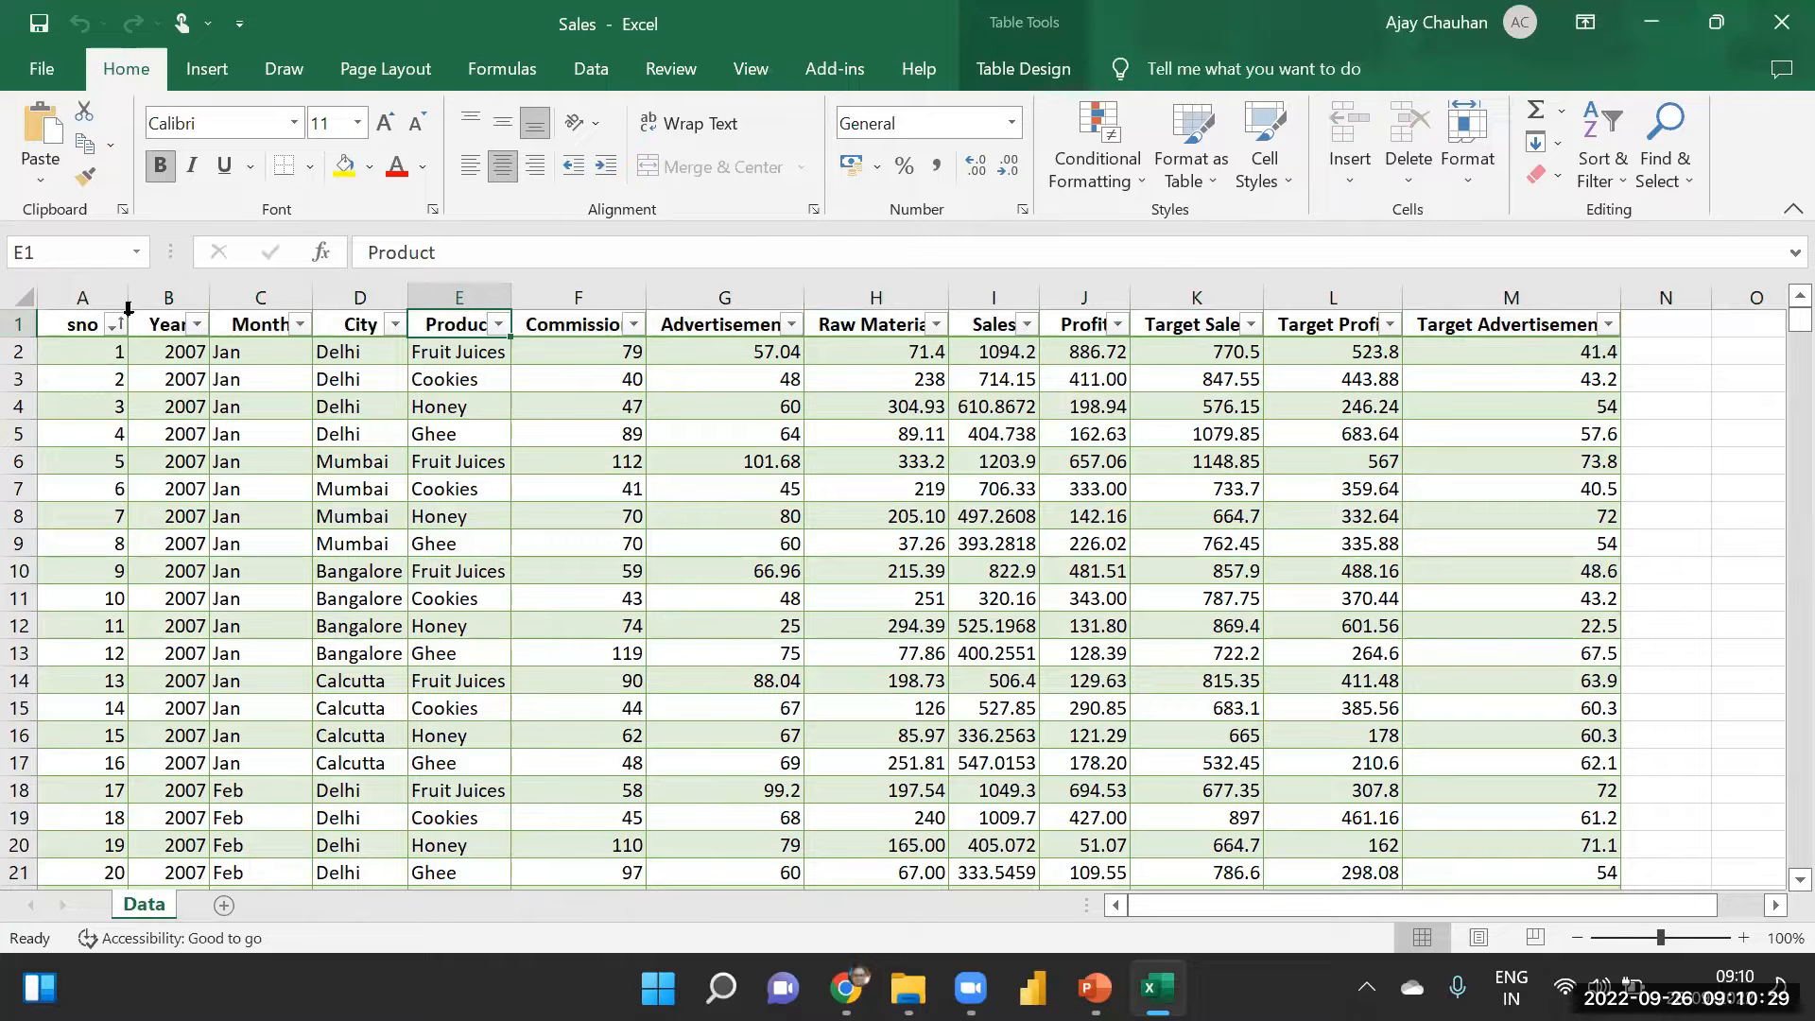
{"action": "left_click_drag", "start_coordinate": [84, 327], "coordinate": [1581, 327]}
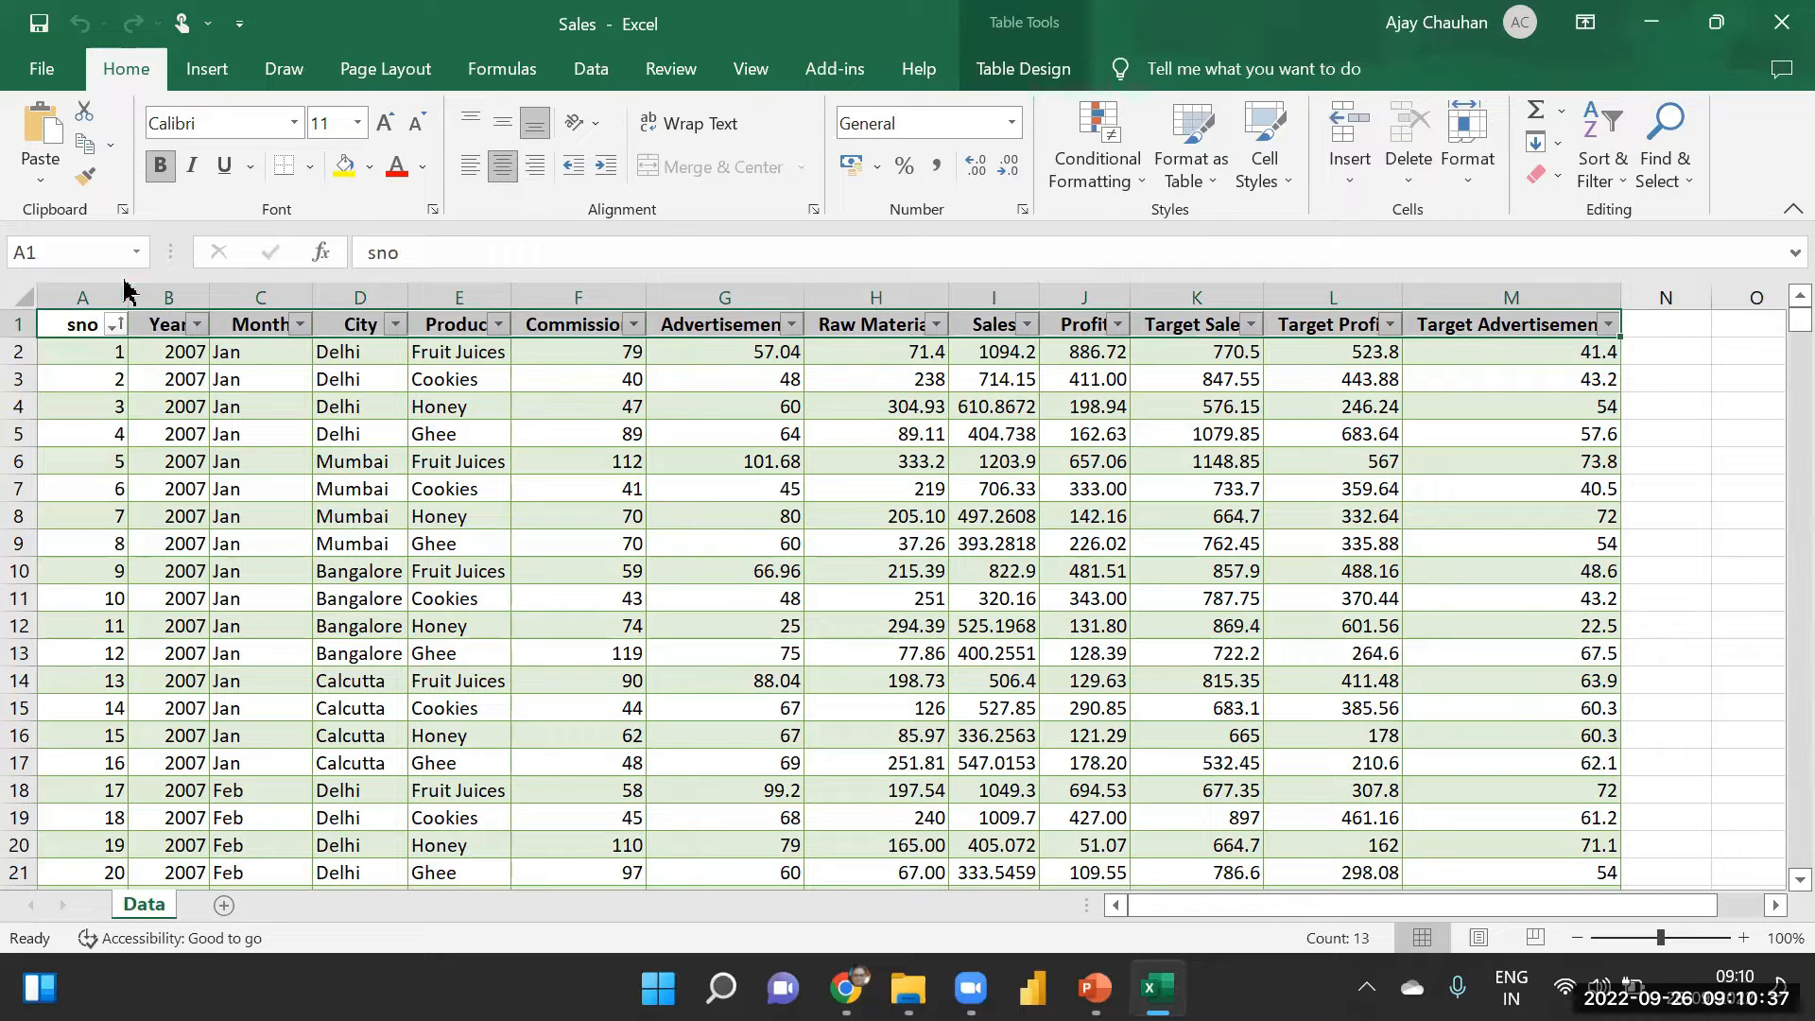
{"action": "left_click", "coordinate": [34, 331]}
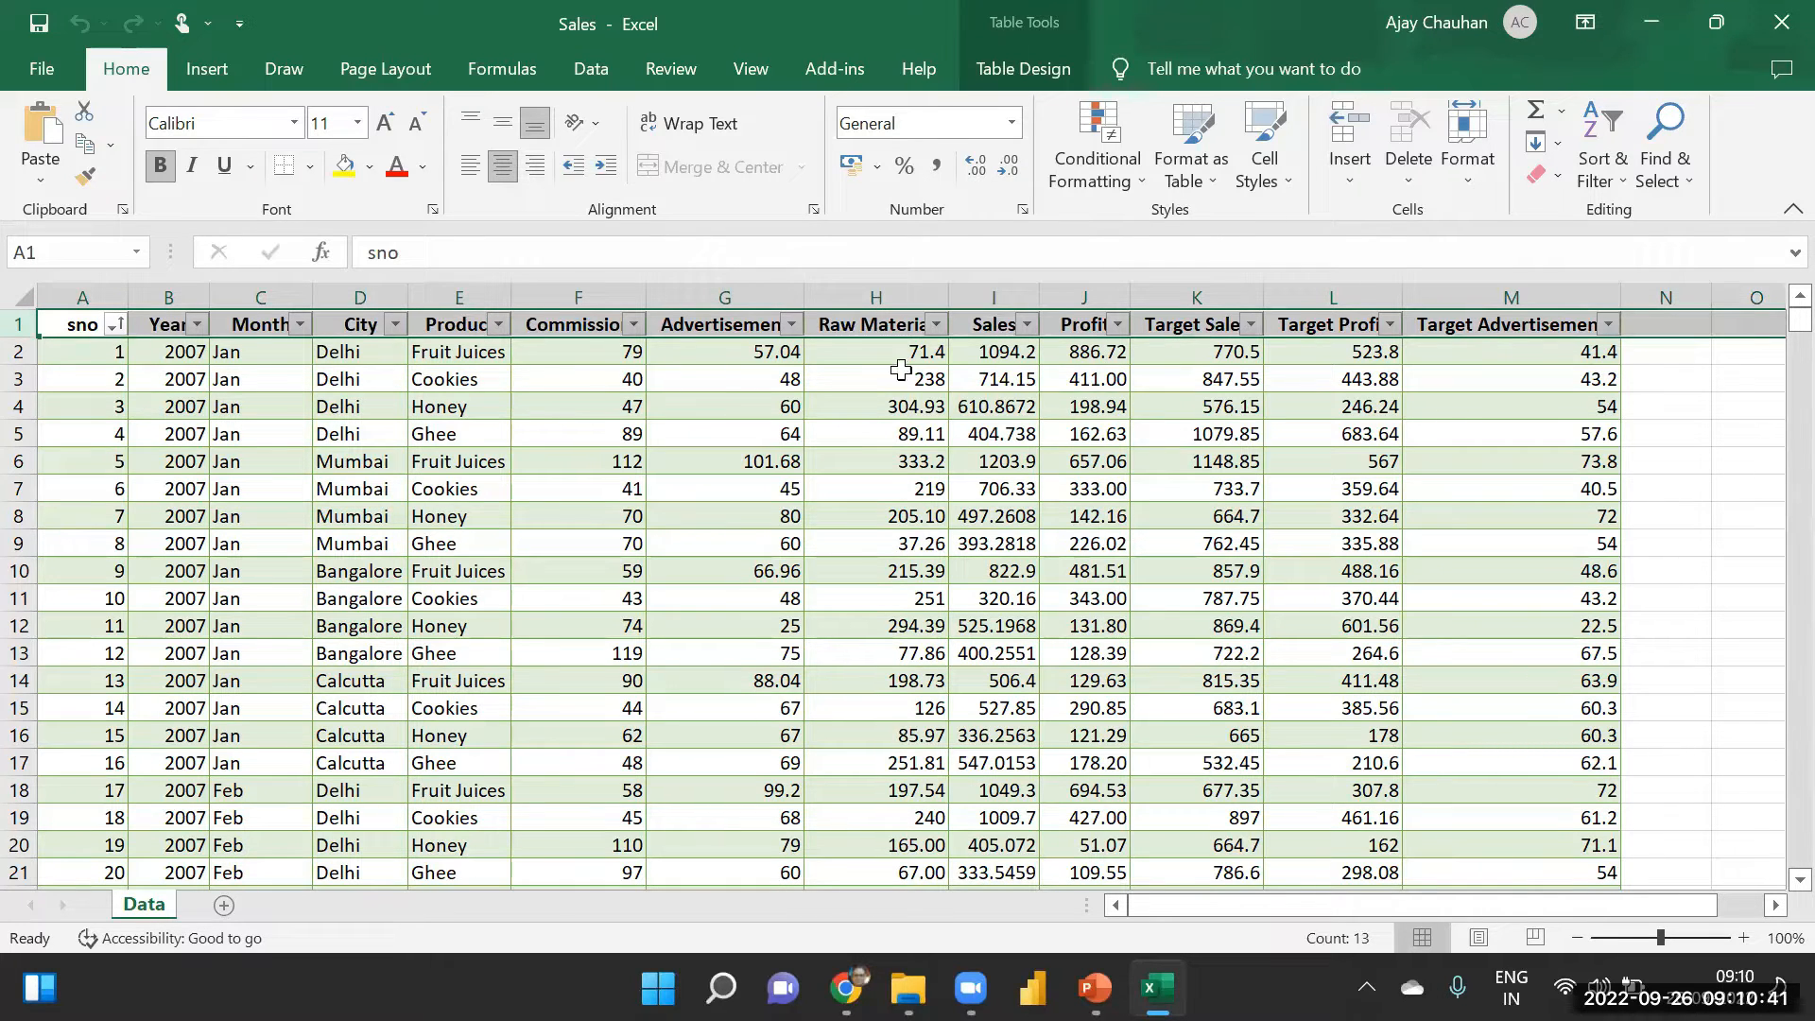
- Insert a blank column between the Advertisement and Raw Material columns
{"action": "left_click", "coordinate": [848, 293]}
{"action": "right_click", "coordinate": [844, 291]}
{"action": "left_click", "coordinate": [918, 547]}
{"action": "left_click", "coordinate": [932, 604]}
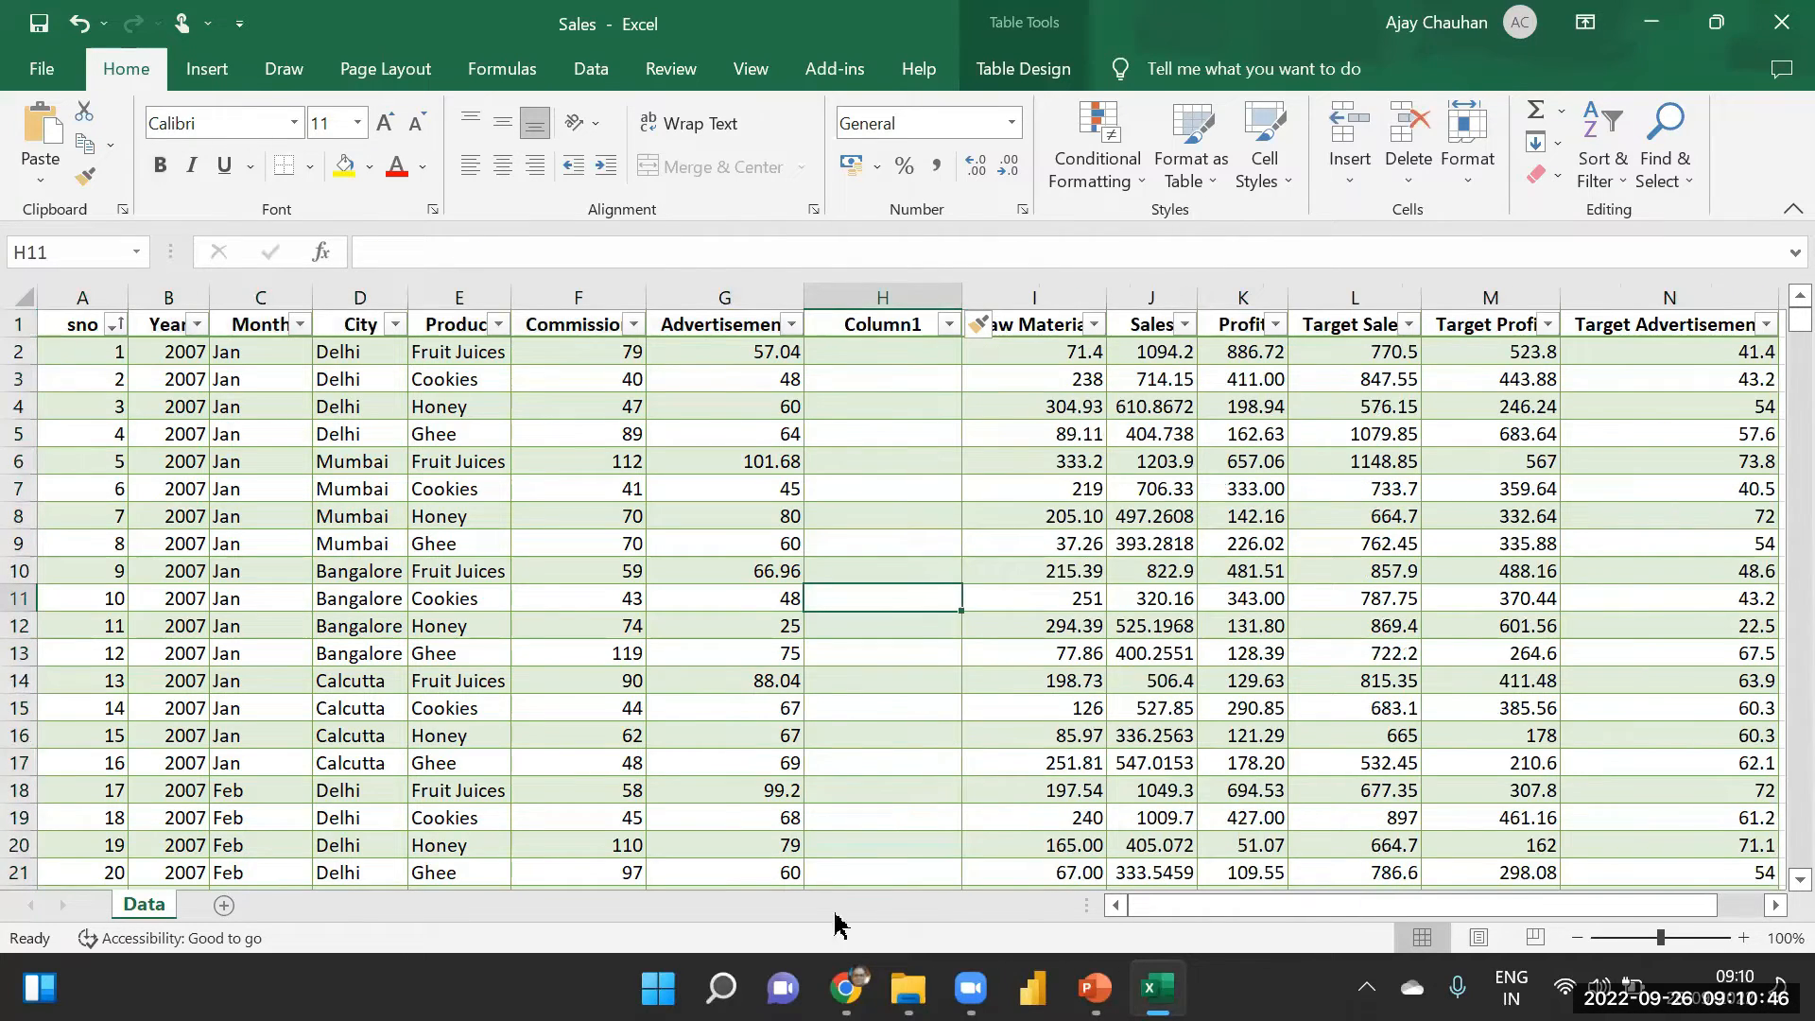
- Insert a blank row at row 1928, above the record with sno 1927
{"action": "scroll", "coordinate": [1776, 652], "scroll_direction": "down", "scroll_amount": 20}
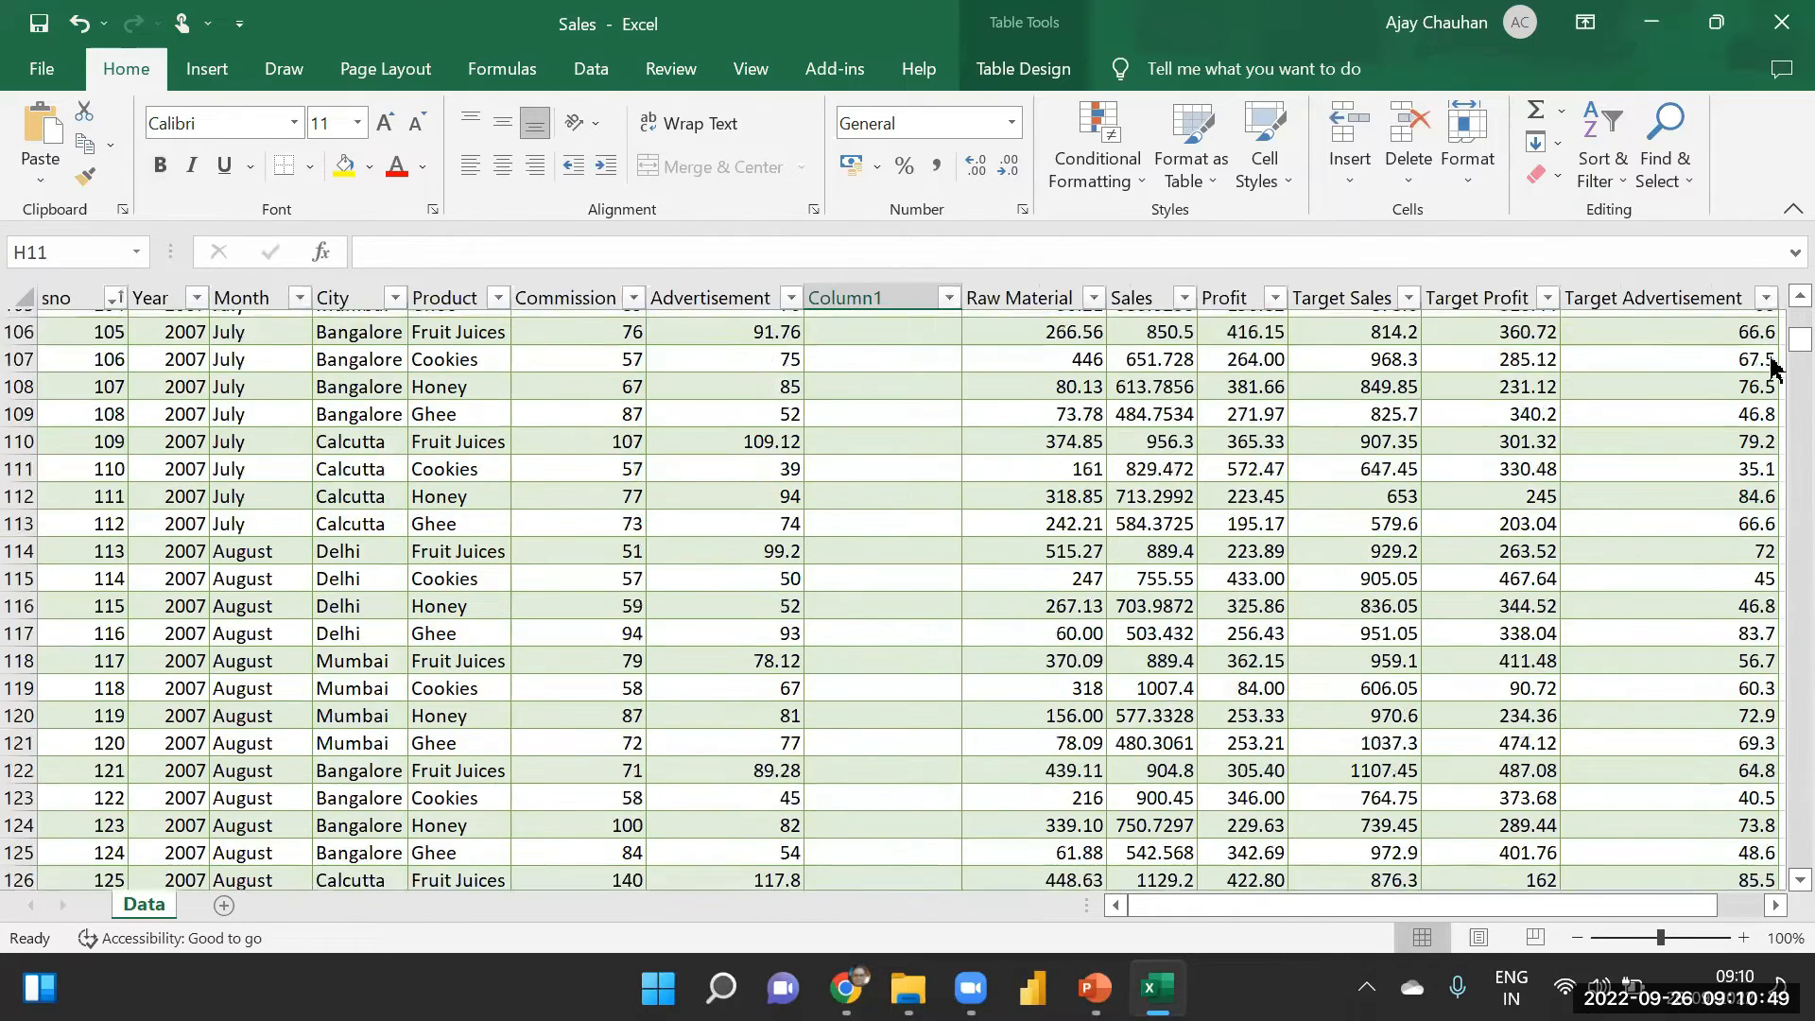
{"action": "scroll", "coordinate": [1775, 369], "scroll_direction": "down", "scroll_amount": 20}
{"action": "left_click", "coordinate": [20, 626]}
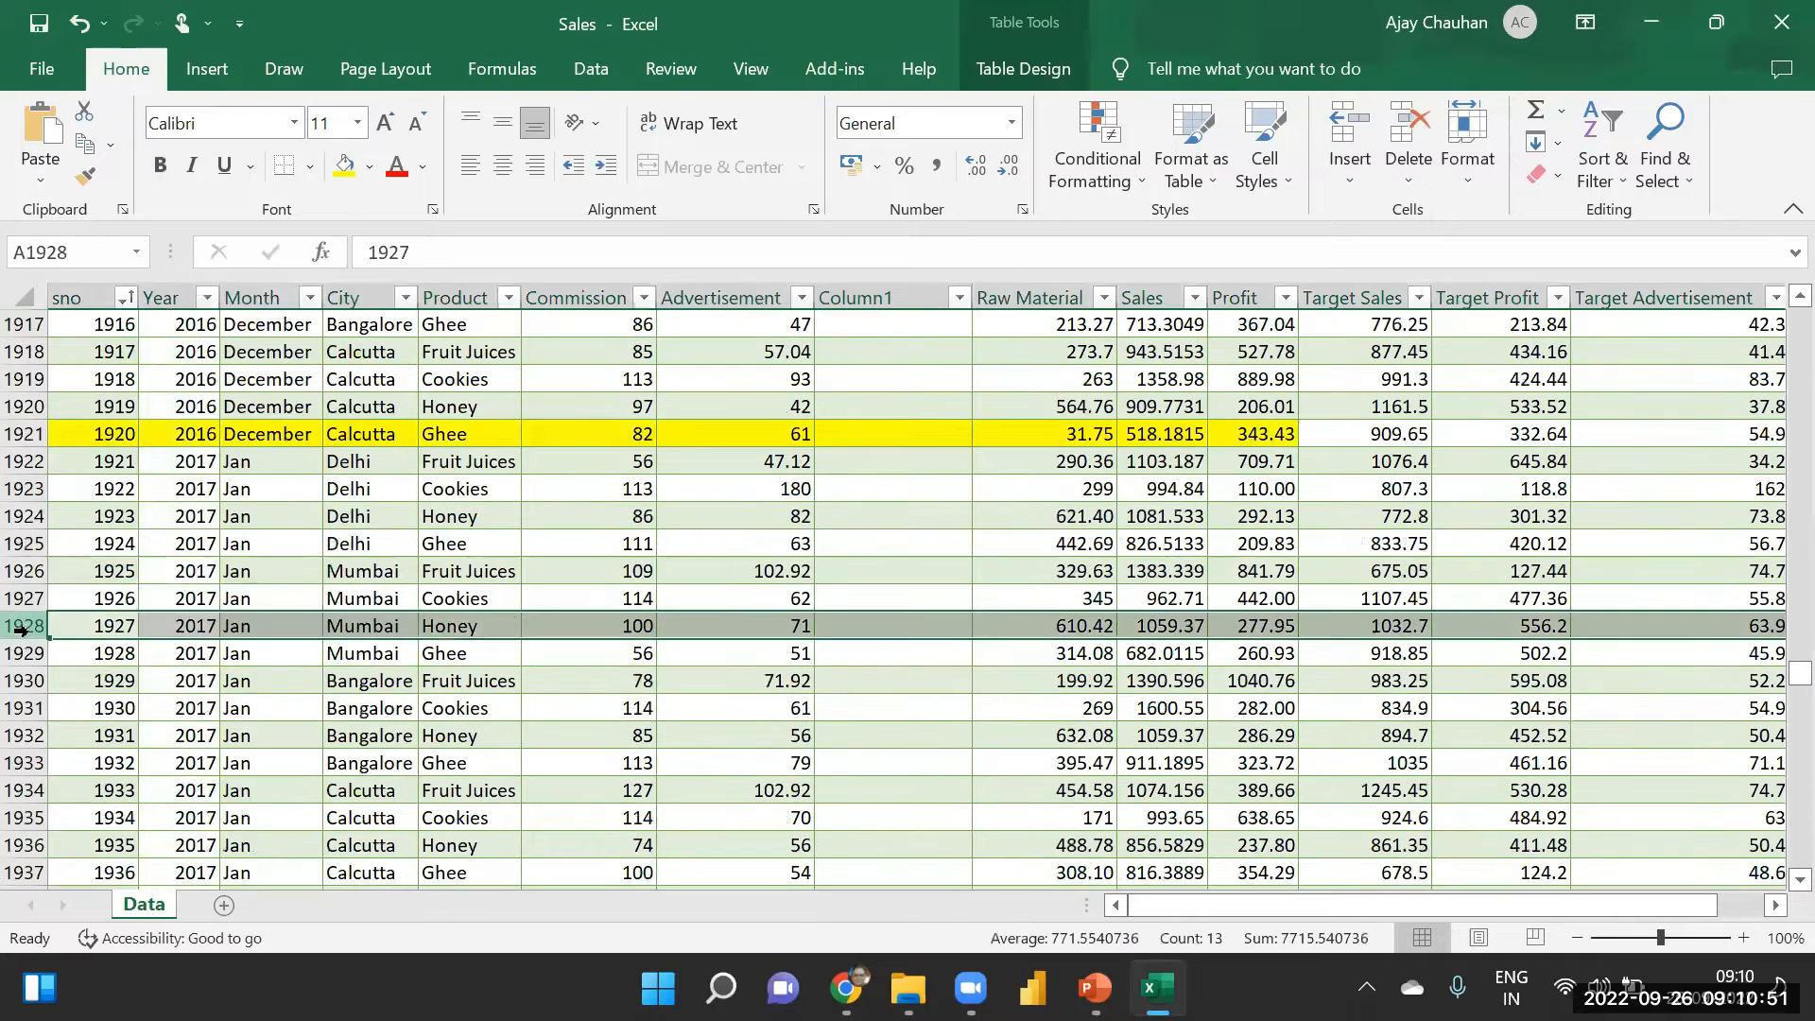
{"action": "right_click", "coordinate": [21, 625]}
{"action": "left_click", "coordinate": [76, 397]}
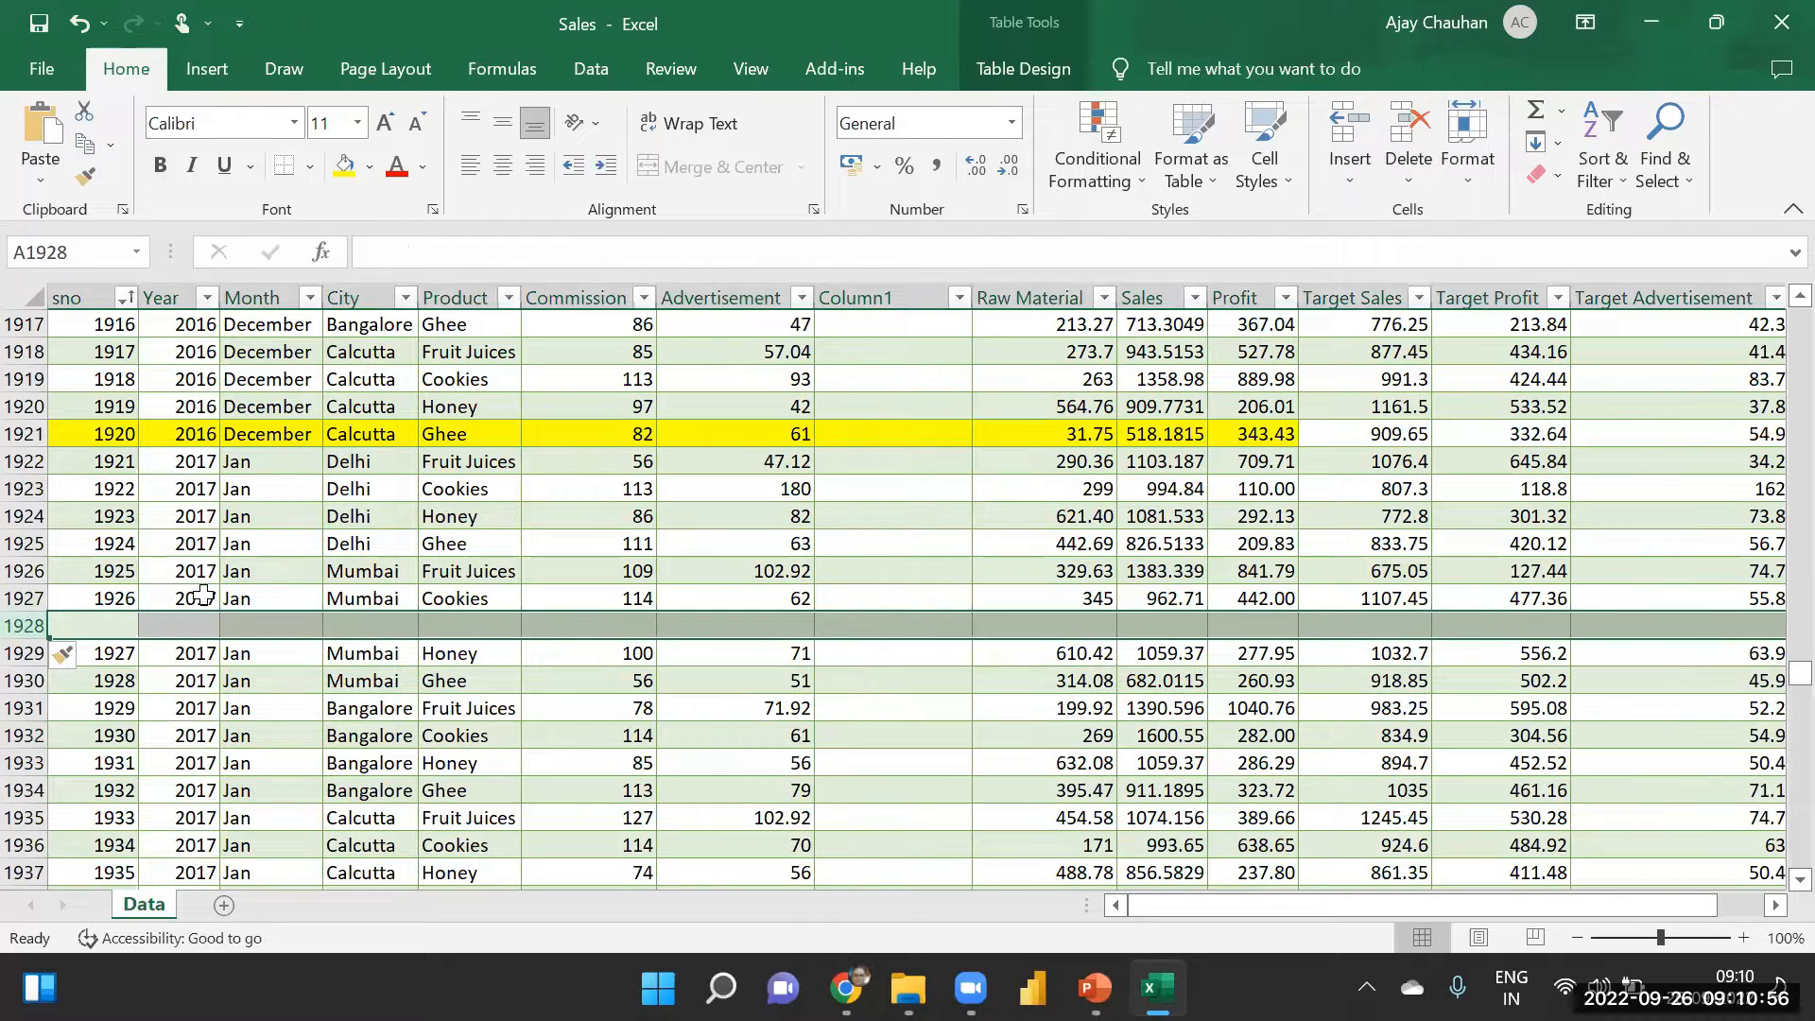
- Delete the empty column H between Advertisement and Raw Material
{"action": "left_click_drag", "start_coordinate": [1796, 672], "coordinate": [957, 195]}
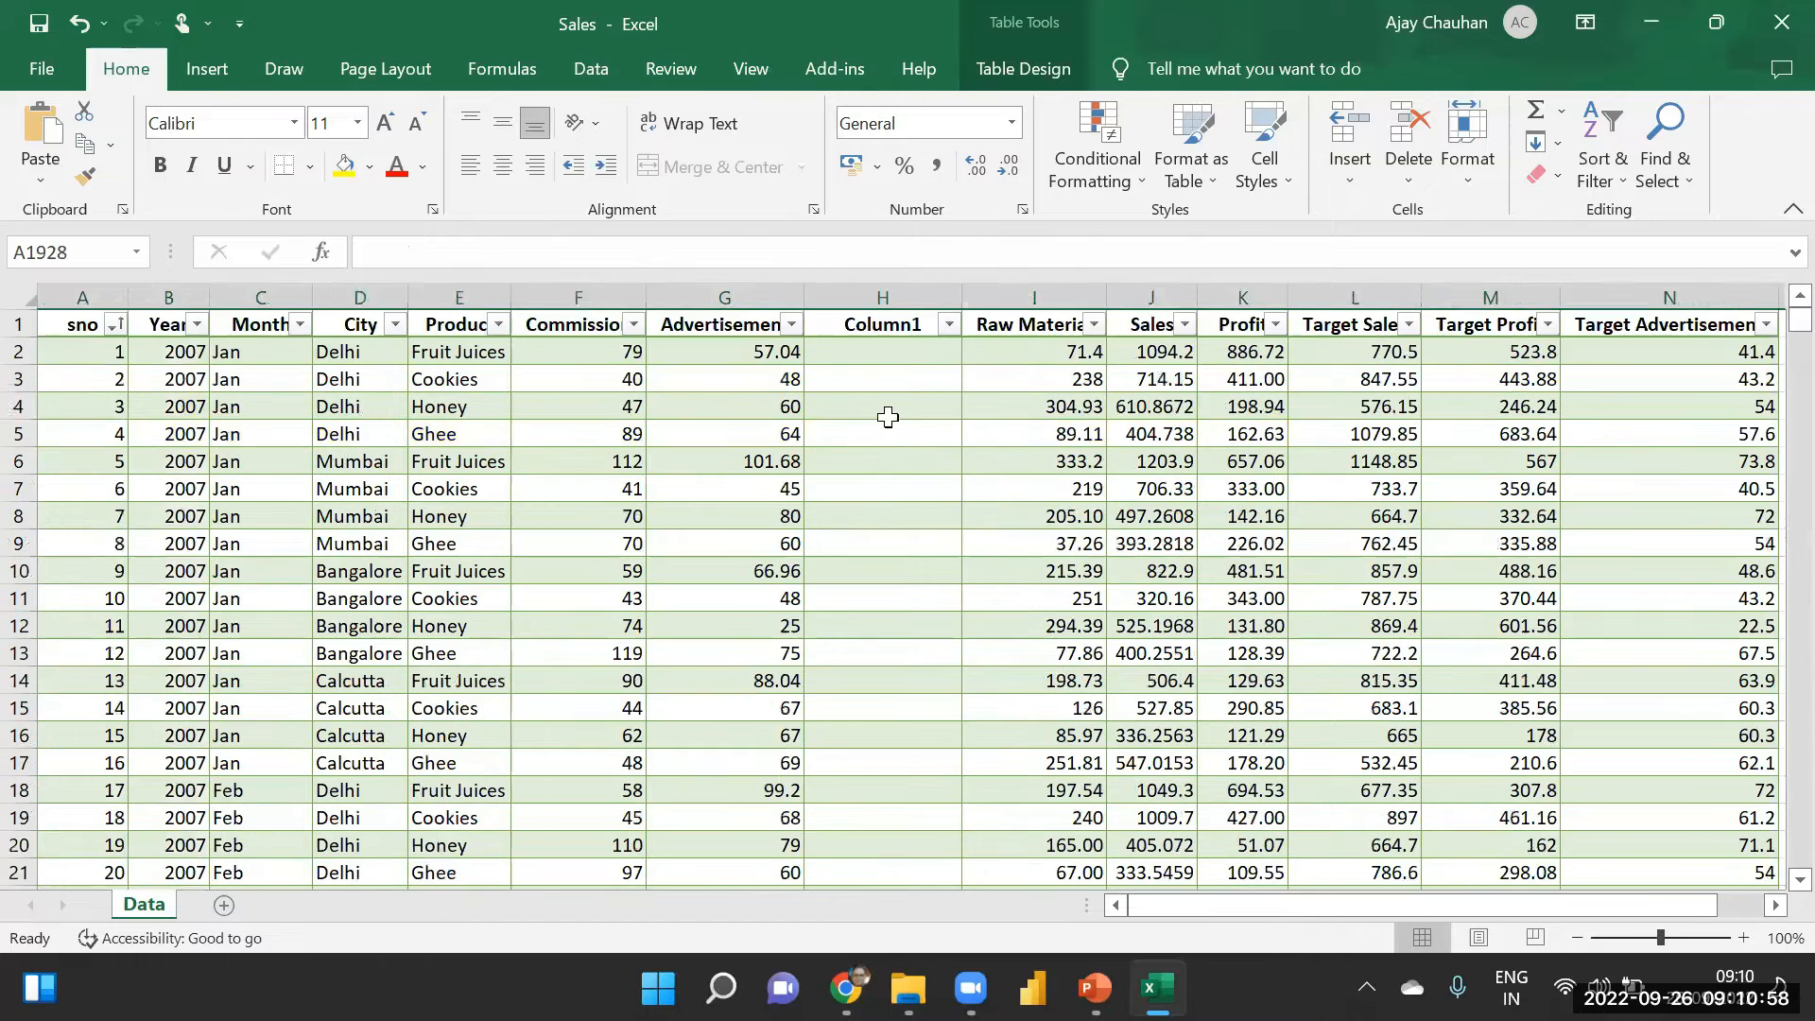
{"action": "left_click", "coordinate": [887, 414]}
{"action": "left_click", "coordinate": [887, 291]}
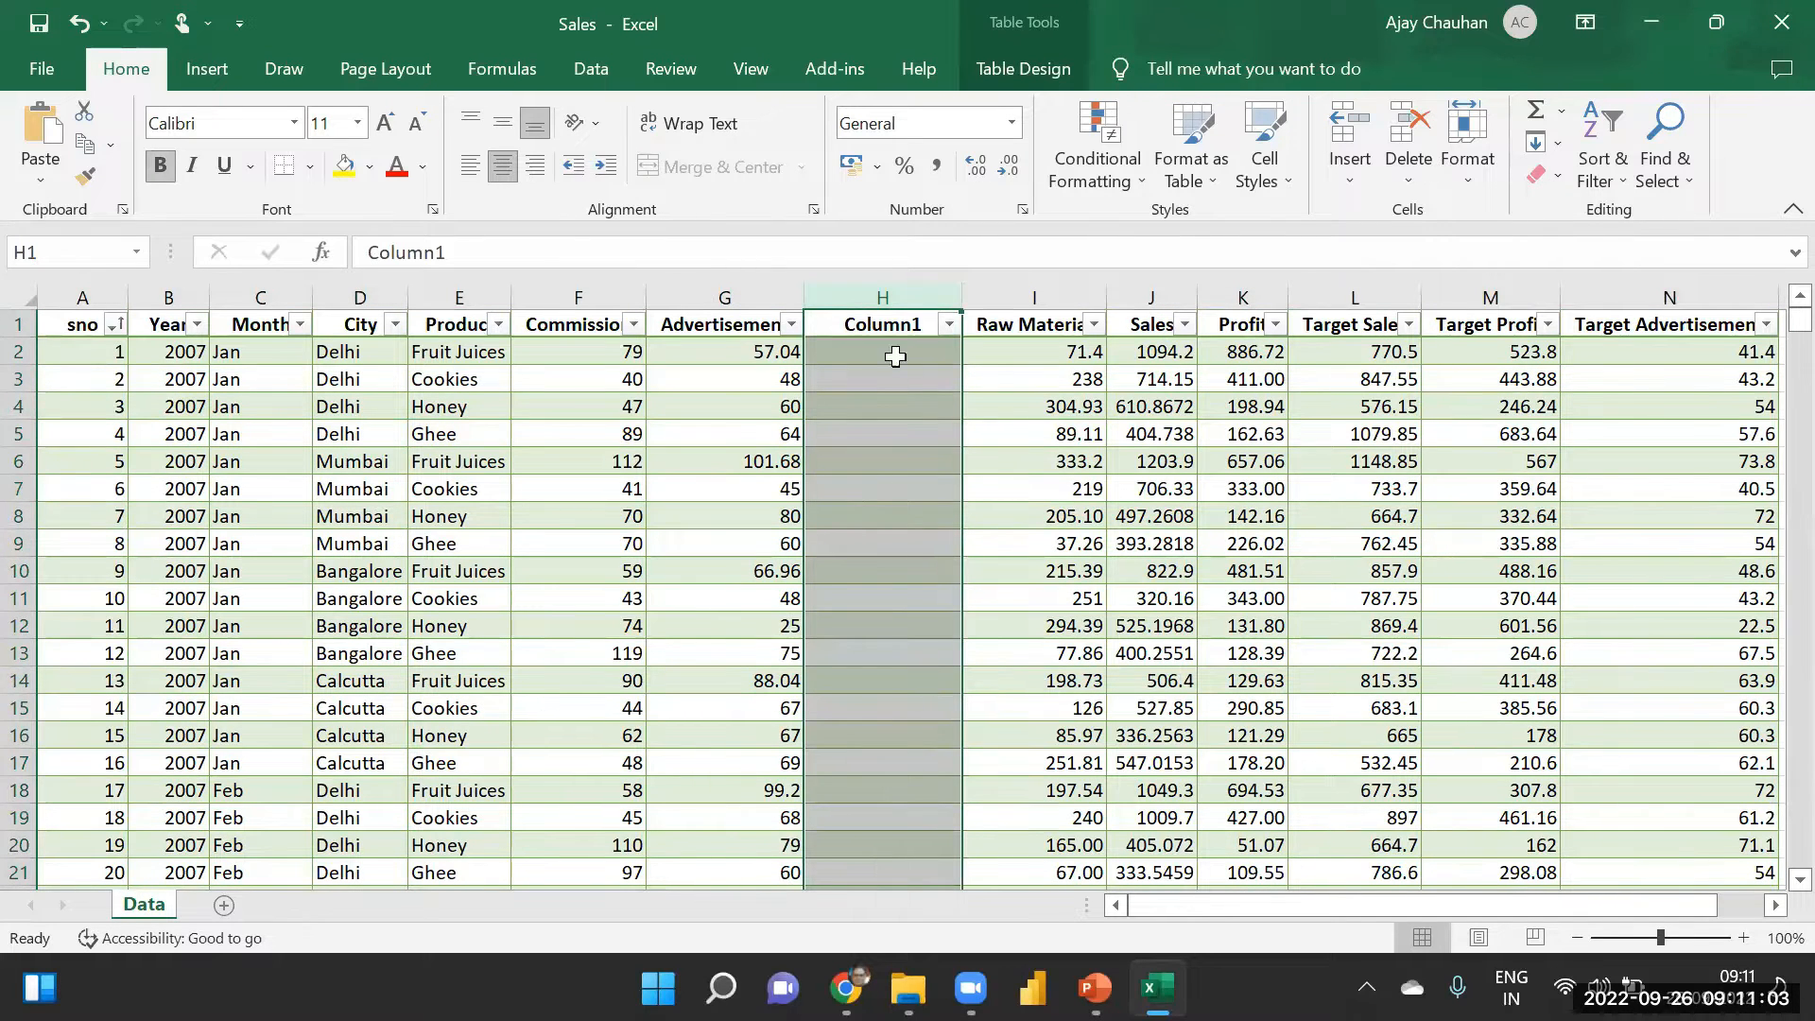
{"action": "right_click", "coordinate": [890, 297]}
{"action": "left_click", "coordinate": [974, 586]}
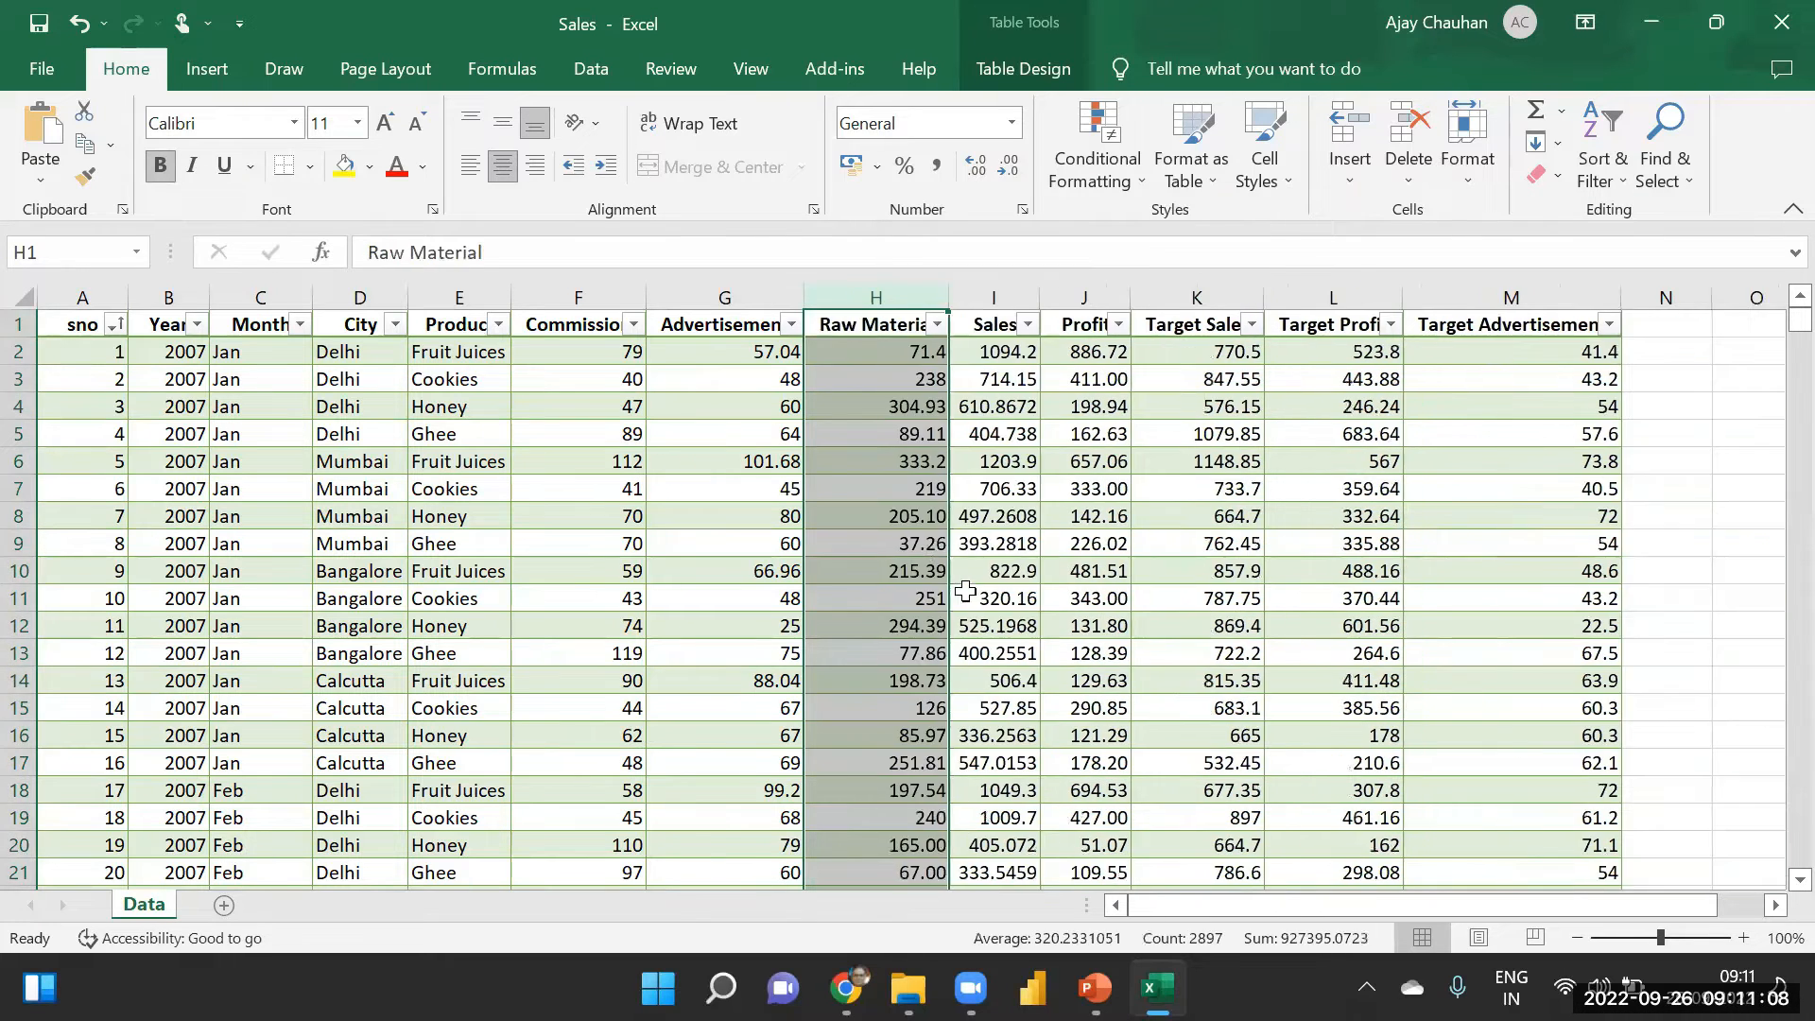
{"action": "left_click", "coordinate": [955, 535]}
{"action": "scroll", "coordinate": [1772, 501], "scroll_direction": "down", "scroll_amount": 14}
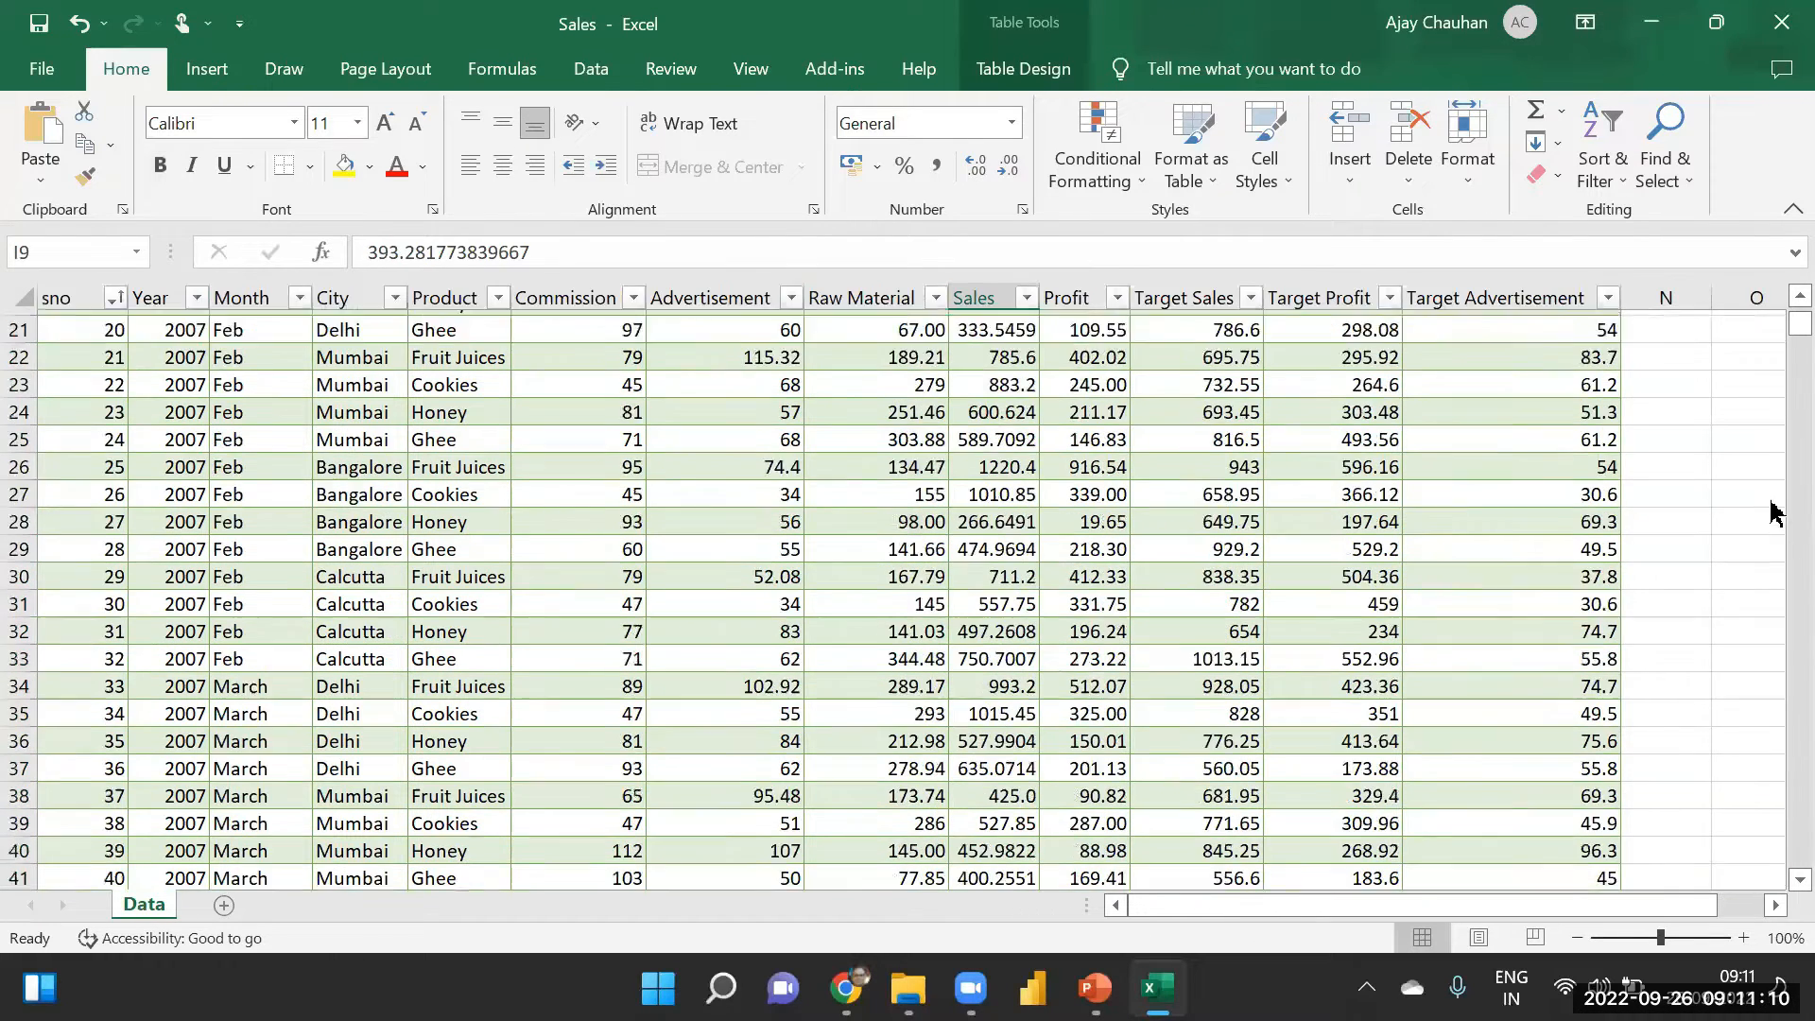
{"action": "scroll", "coordinate": [1773, 337], "scroll_direction": "up", "scroll_amount": 14}
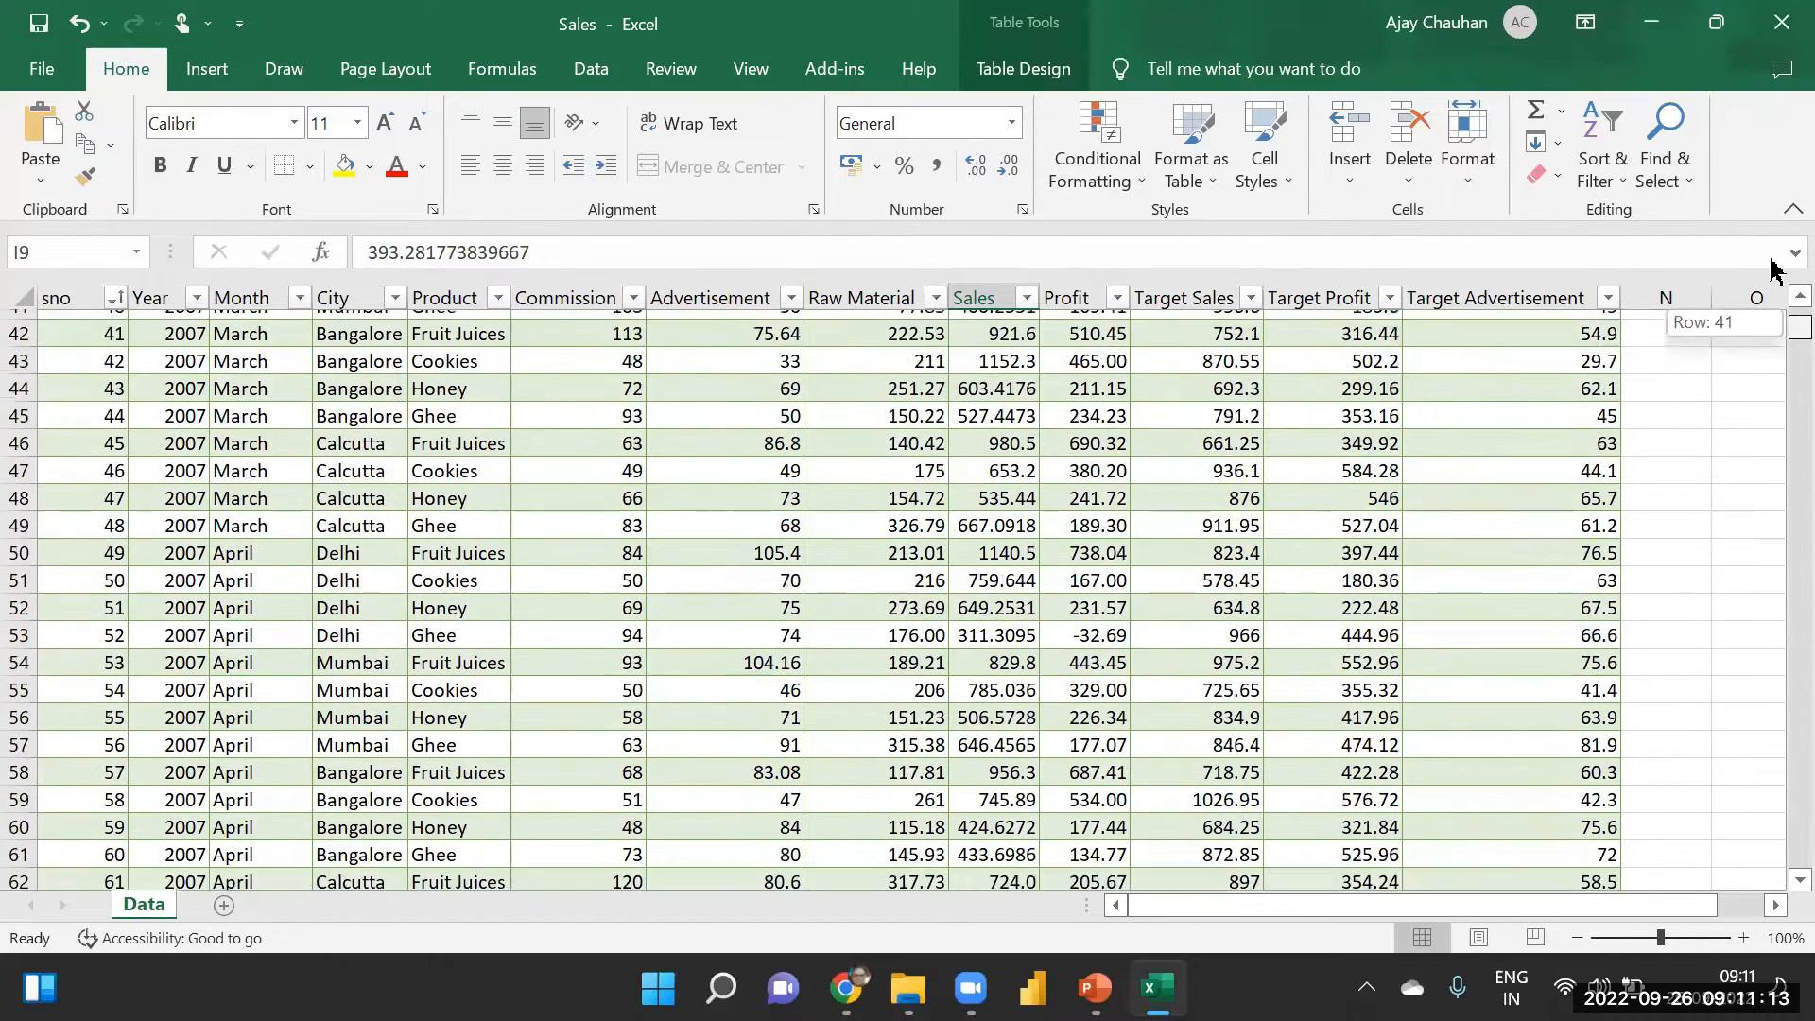
{"action": "left_click", "coordinate": [57, 408]}
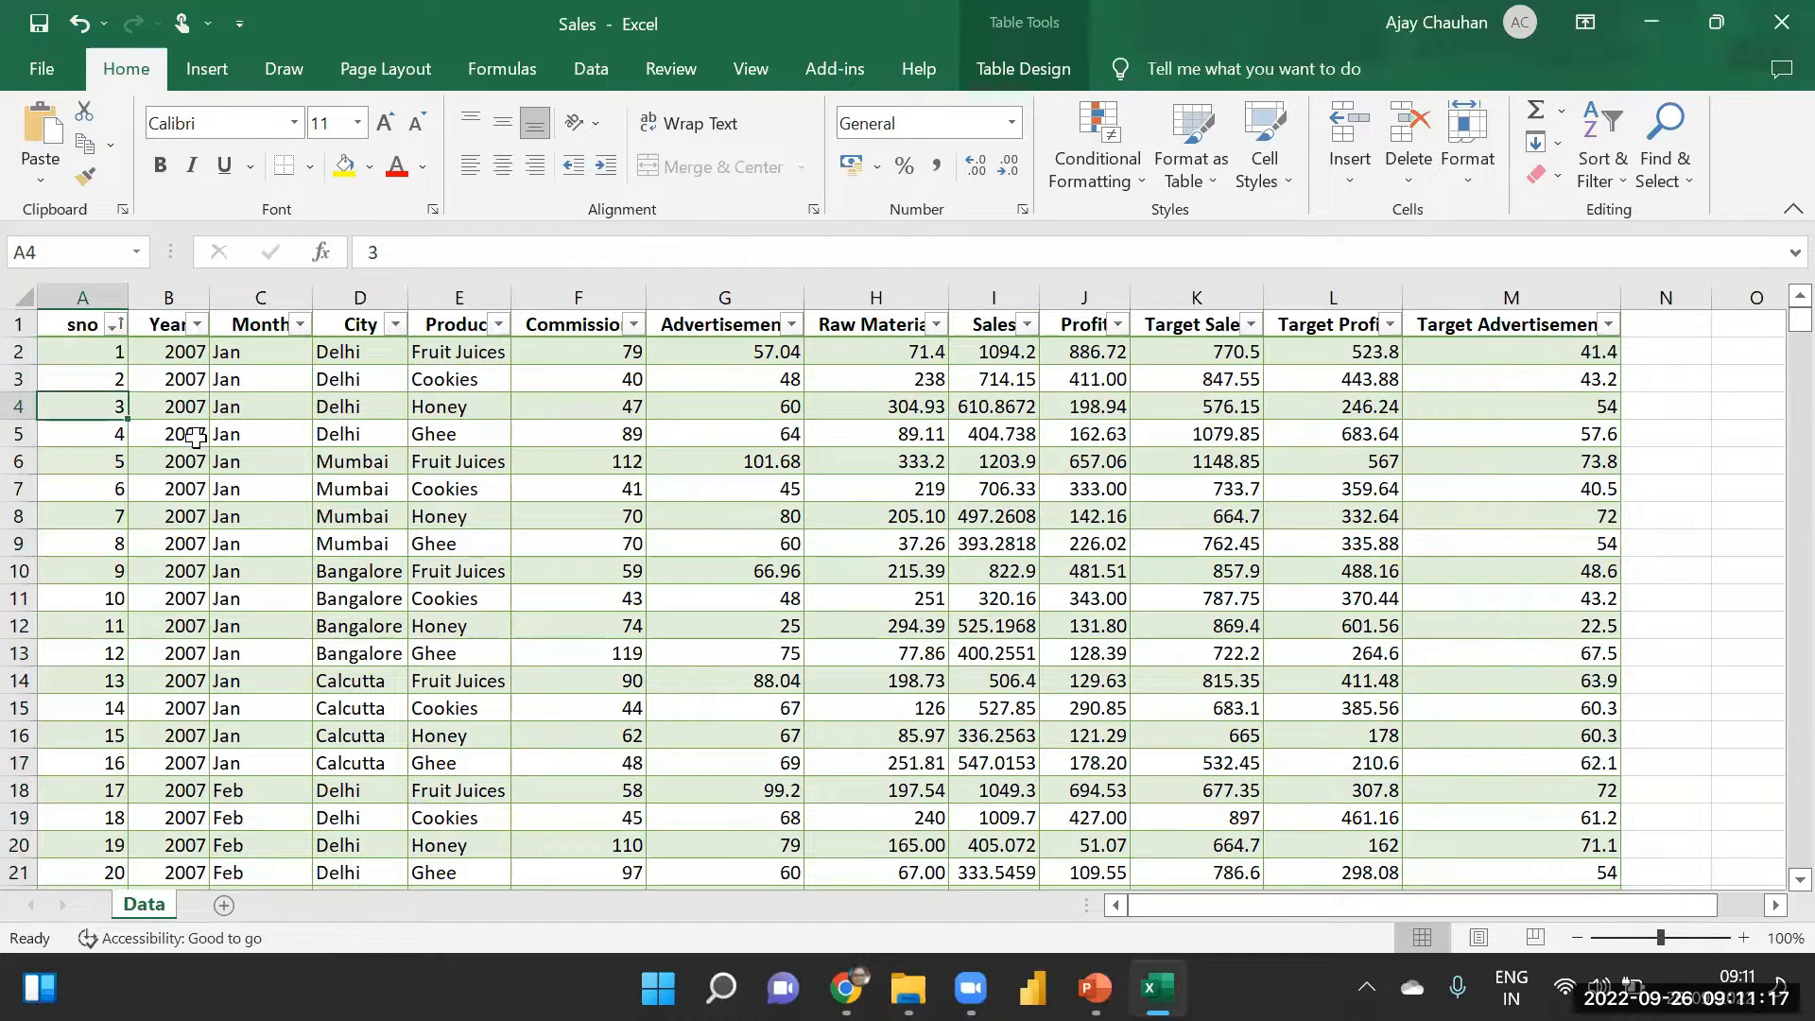
{"action": "left_click", "coordinate": [579, 524]}
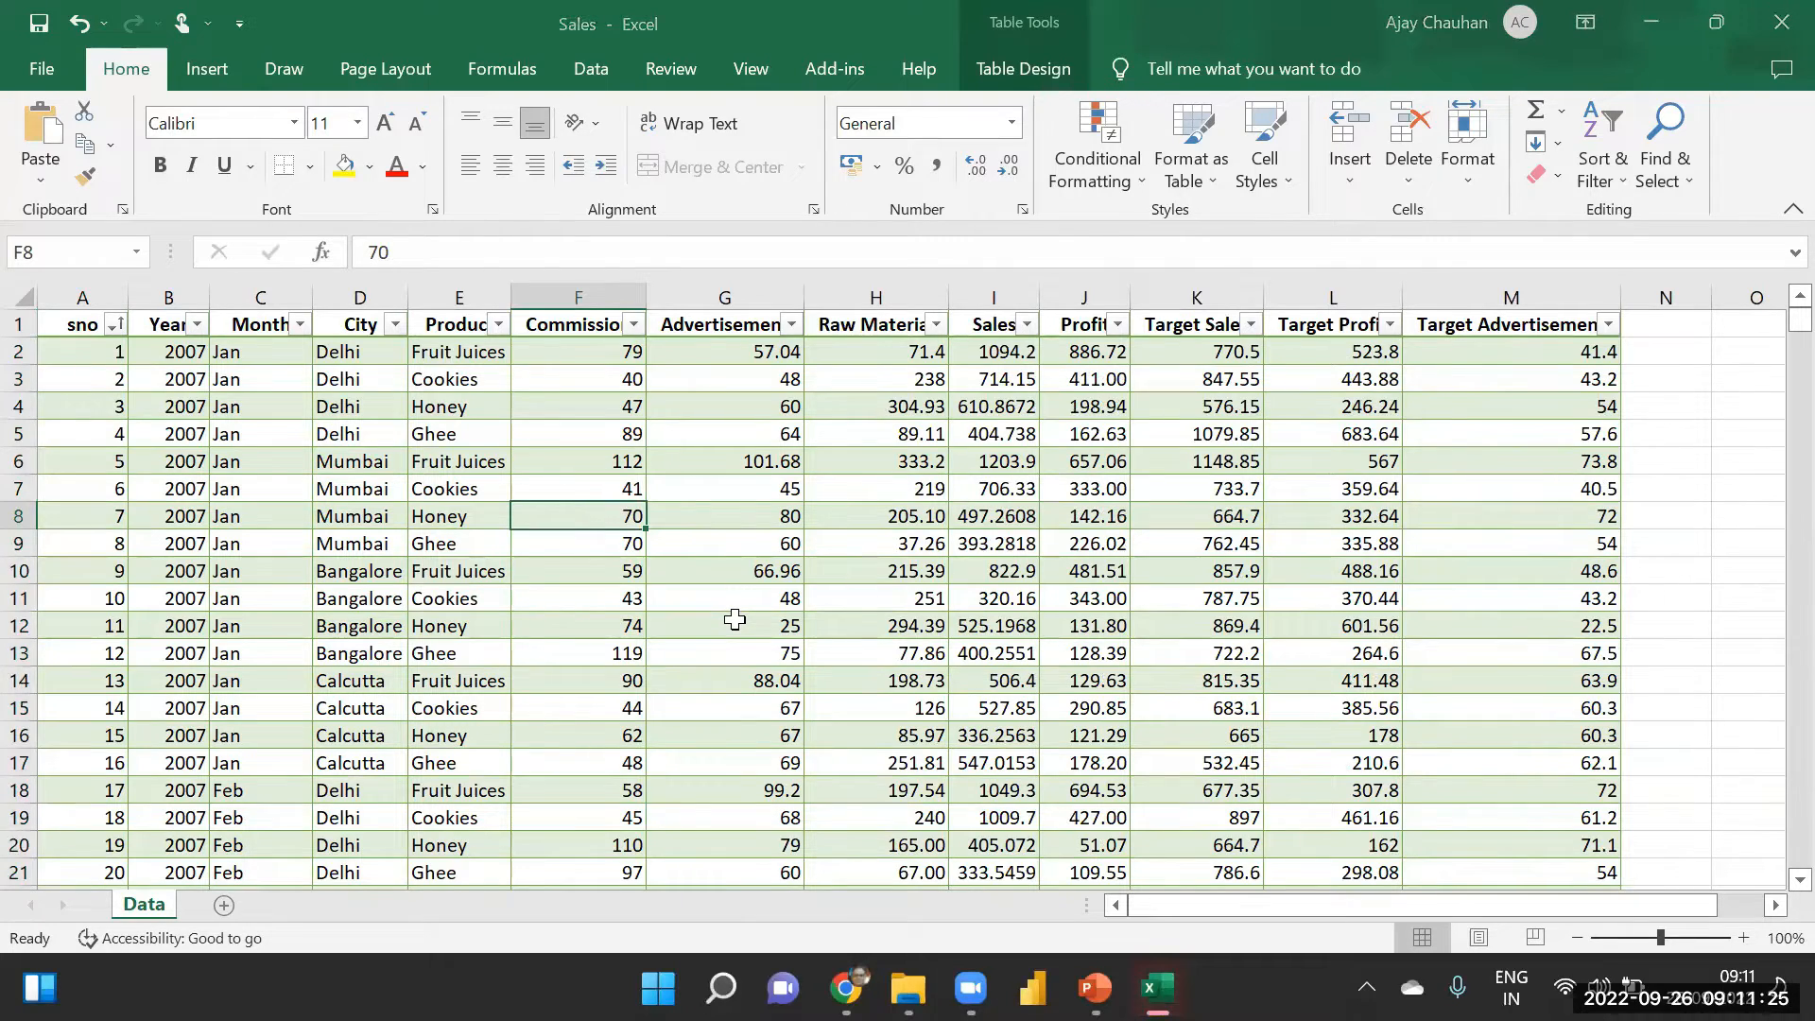
{"action": "scroll", "coordinate": [1776, 430], "scroll_direction": "down", "scroll_amount": 20}
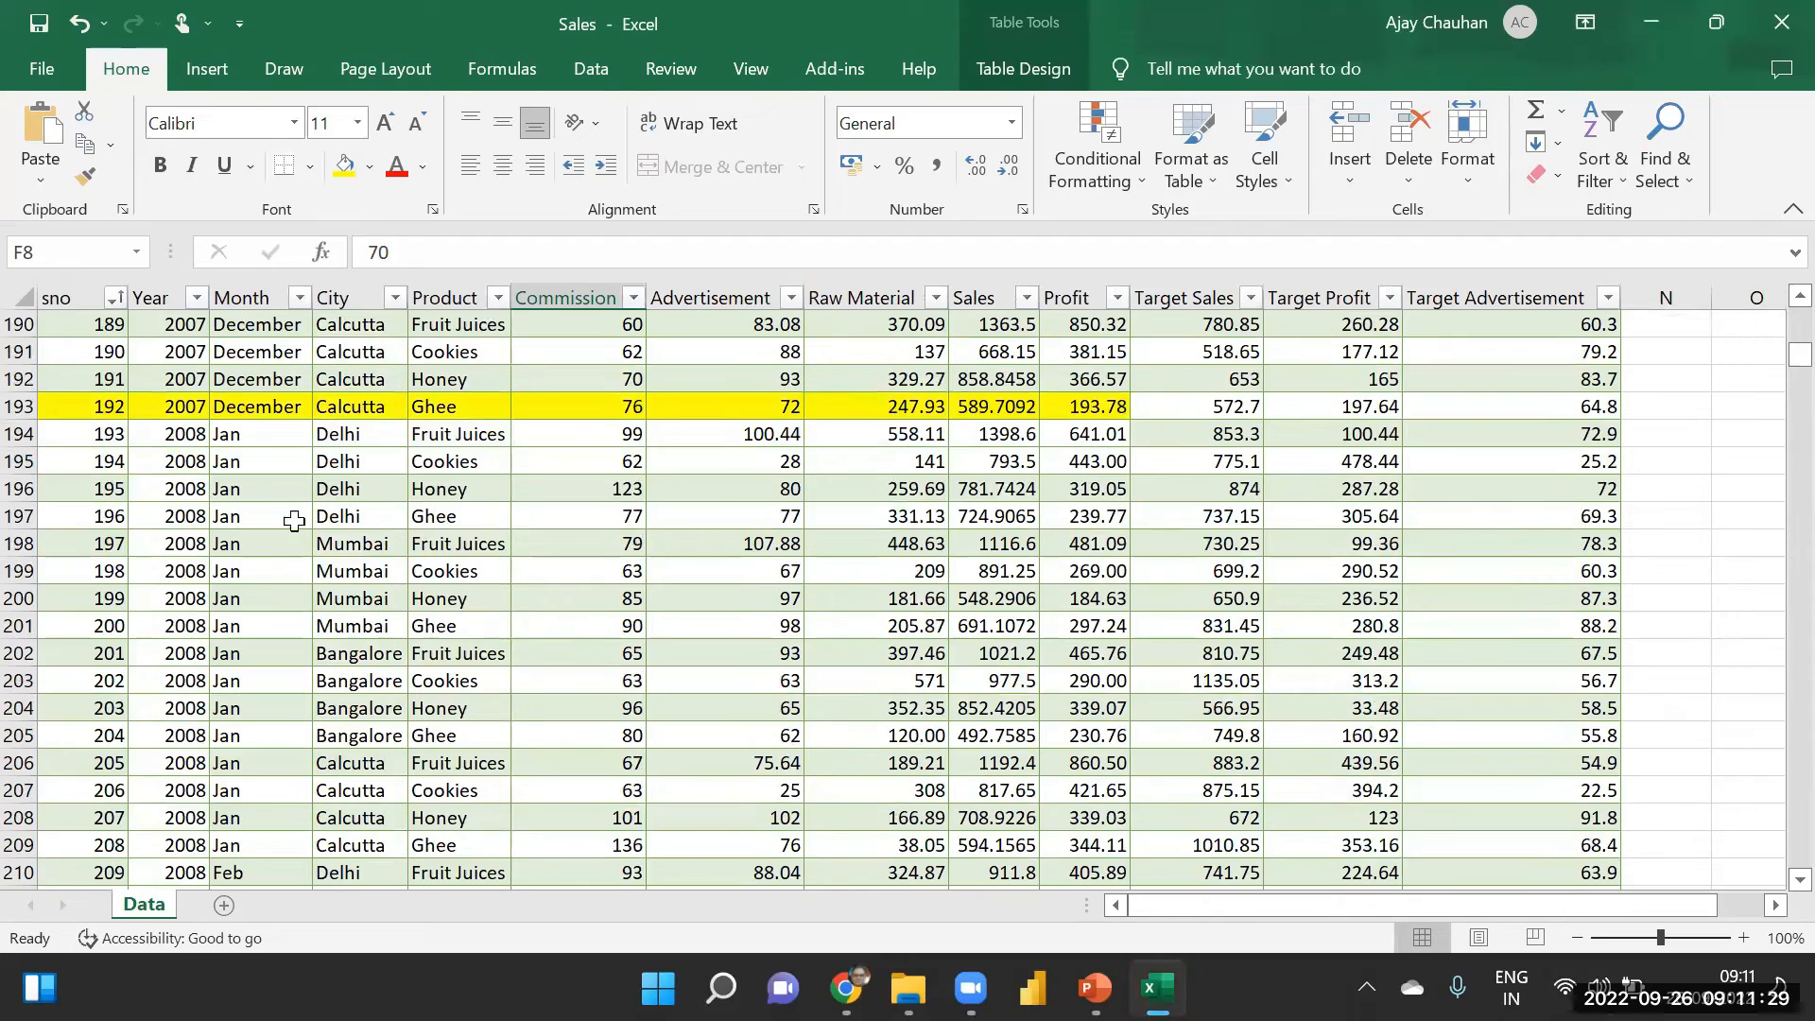
{"action": "left_click_drag", "start_coordinate": [1776, 371], "coordinate": [1773, 330]}
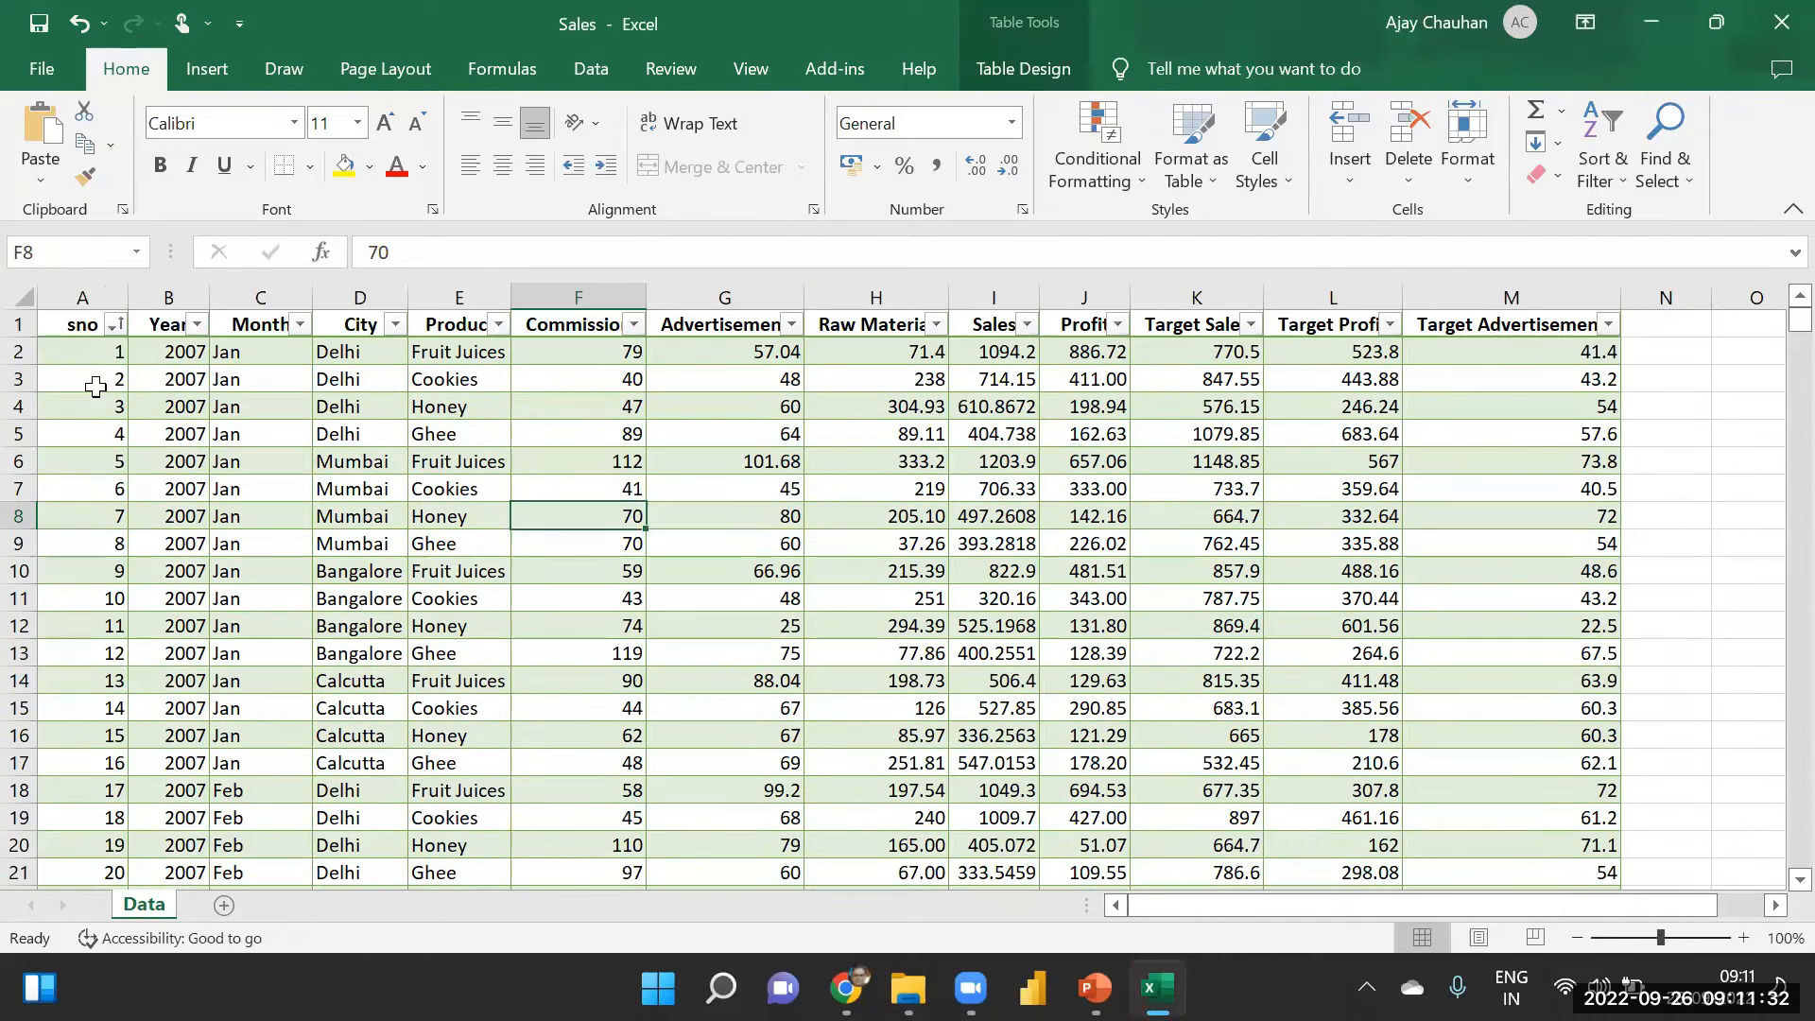
- Select the sno values from A2 down to the first gap and locate the blank row 1928
{"action": "left_click", "coordinate": [81, 355]}
{"action": "key", "text": "ctrl+shift+Down"}
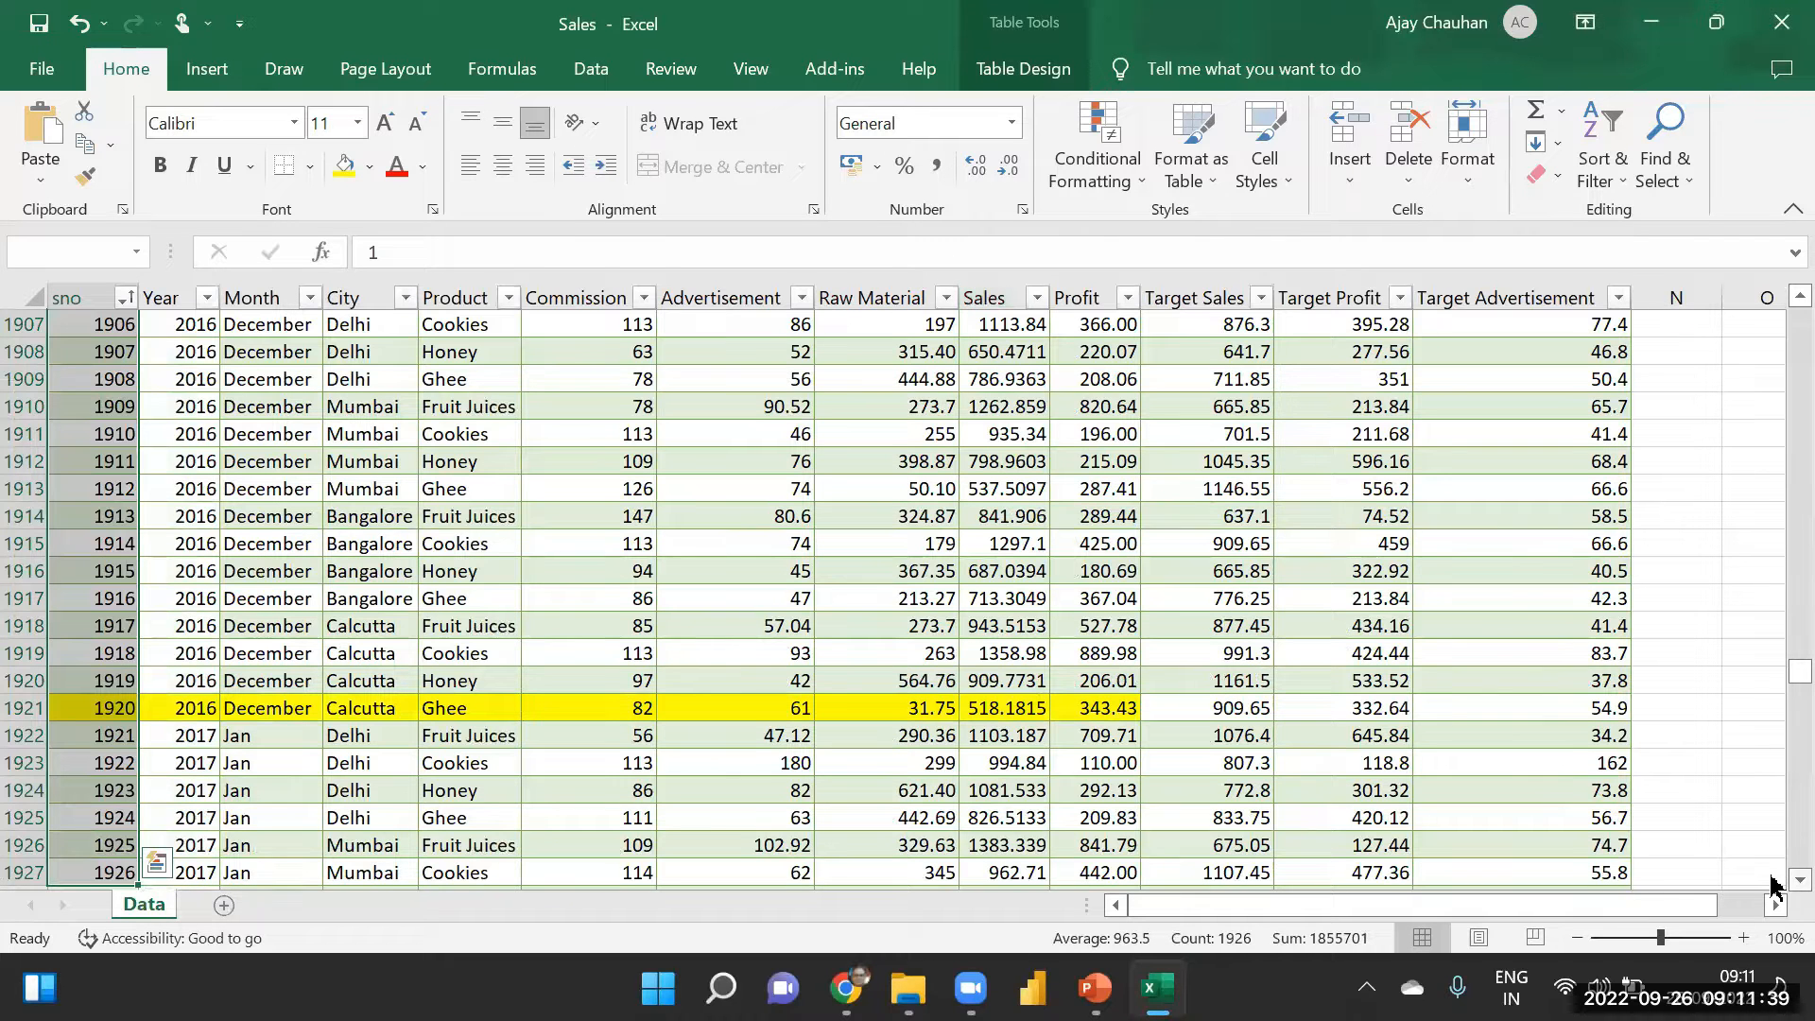
{"action": "scroll", "coordinate": [1774, 884], "scroll_direction": "down", "scroll_amount": 4}
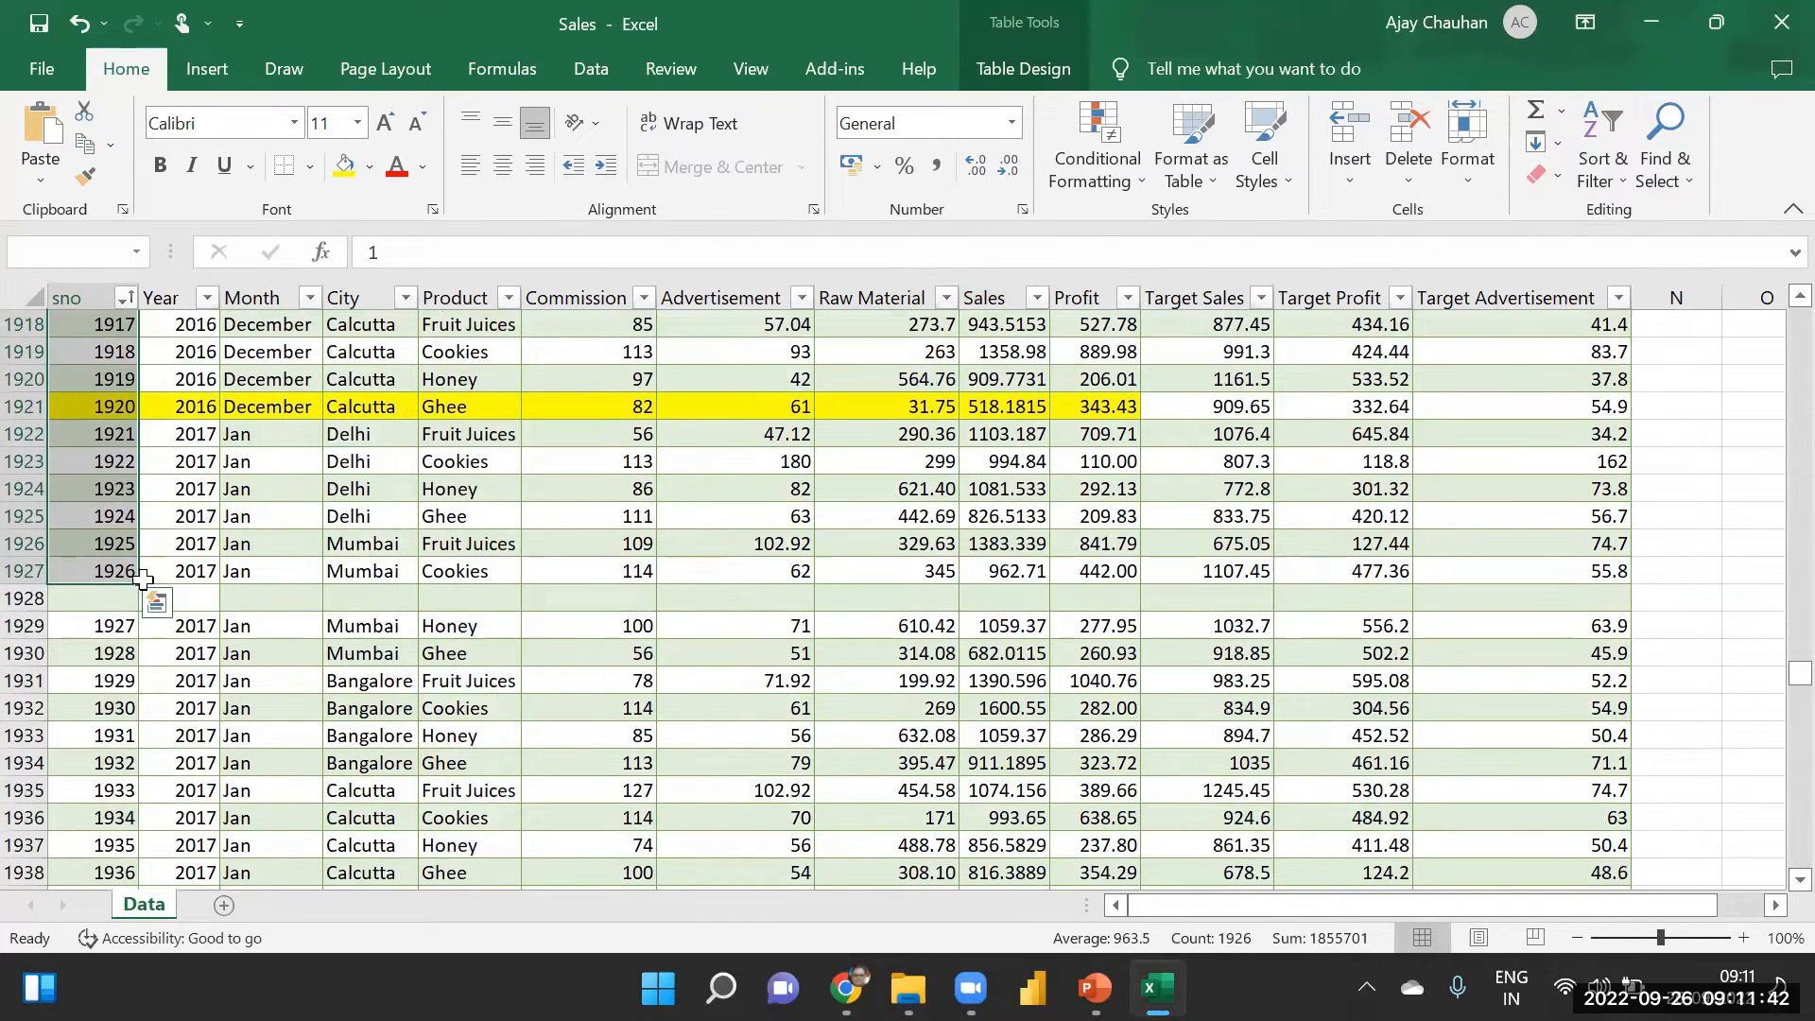
{"action": "left_click", "coordinate": [113, 574]}
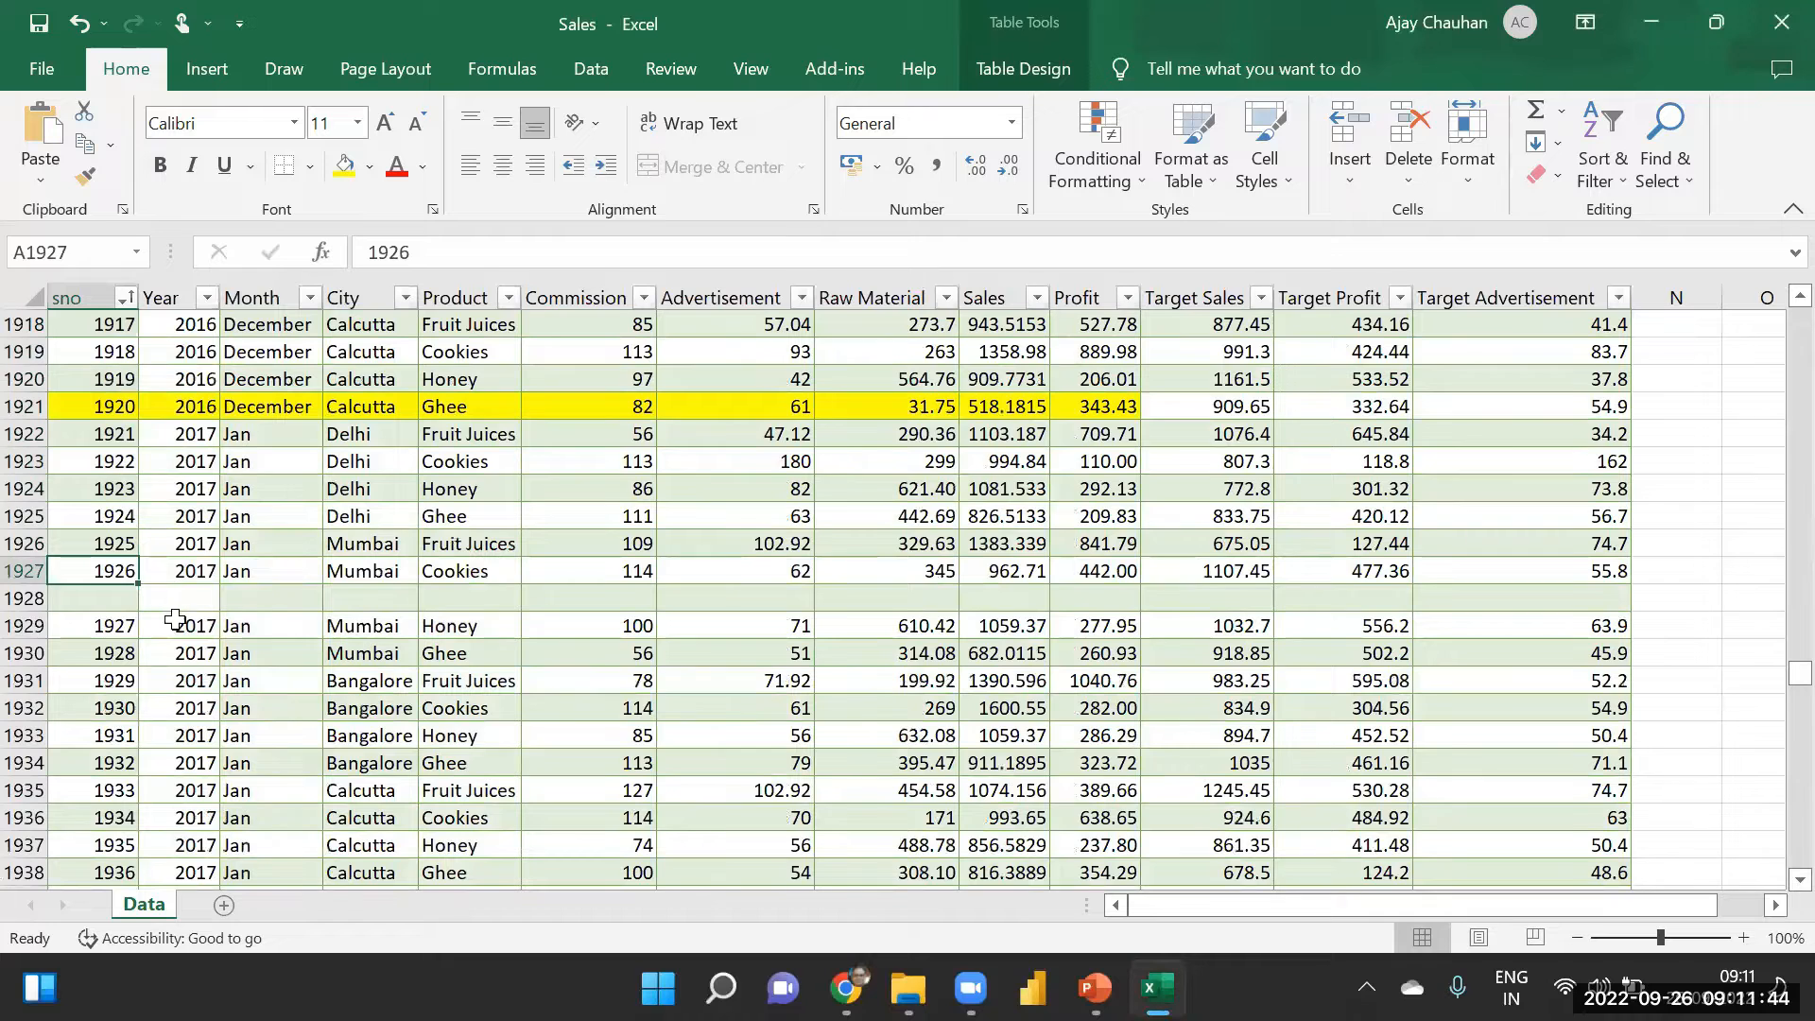
{"action": "left_click", "coordinate": [21, 596]}
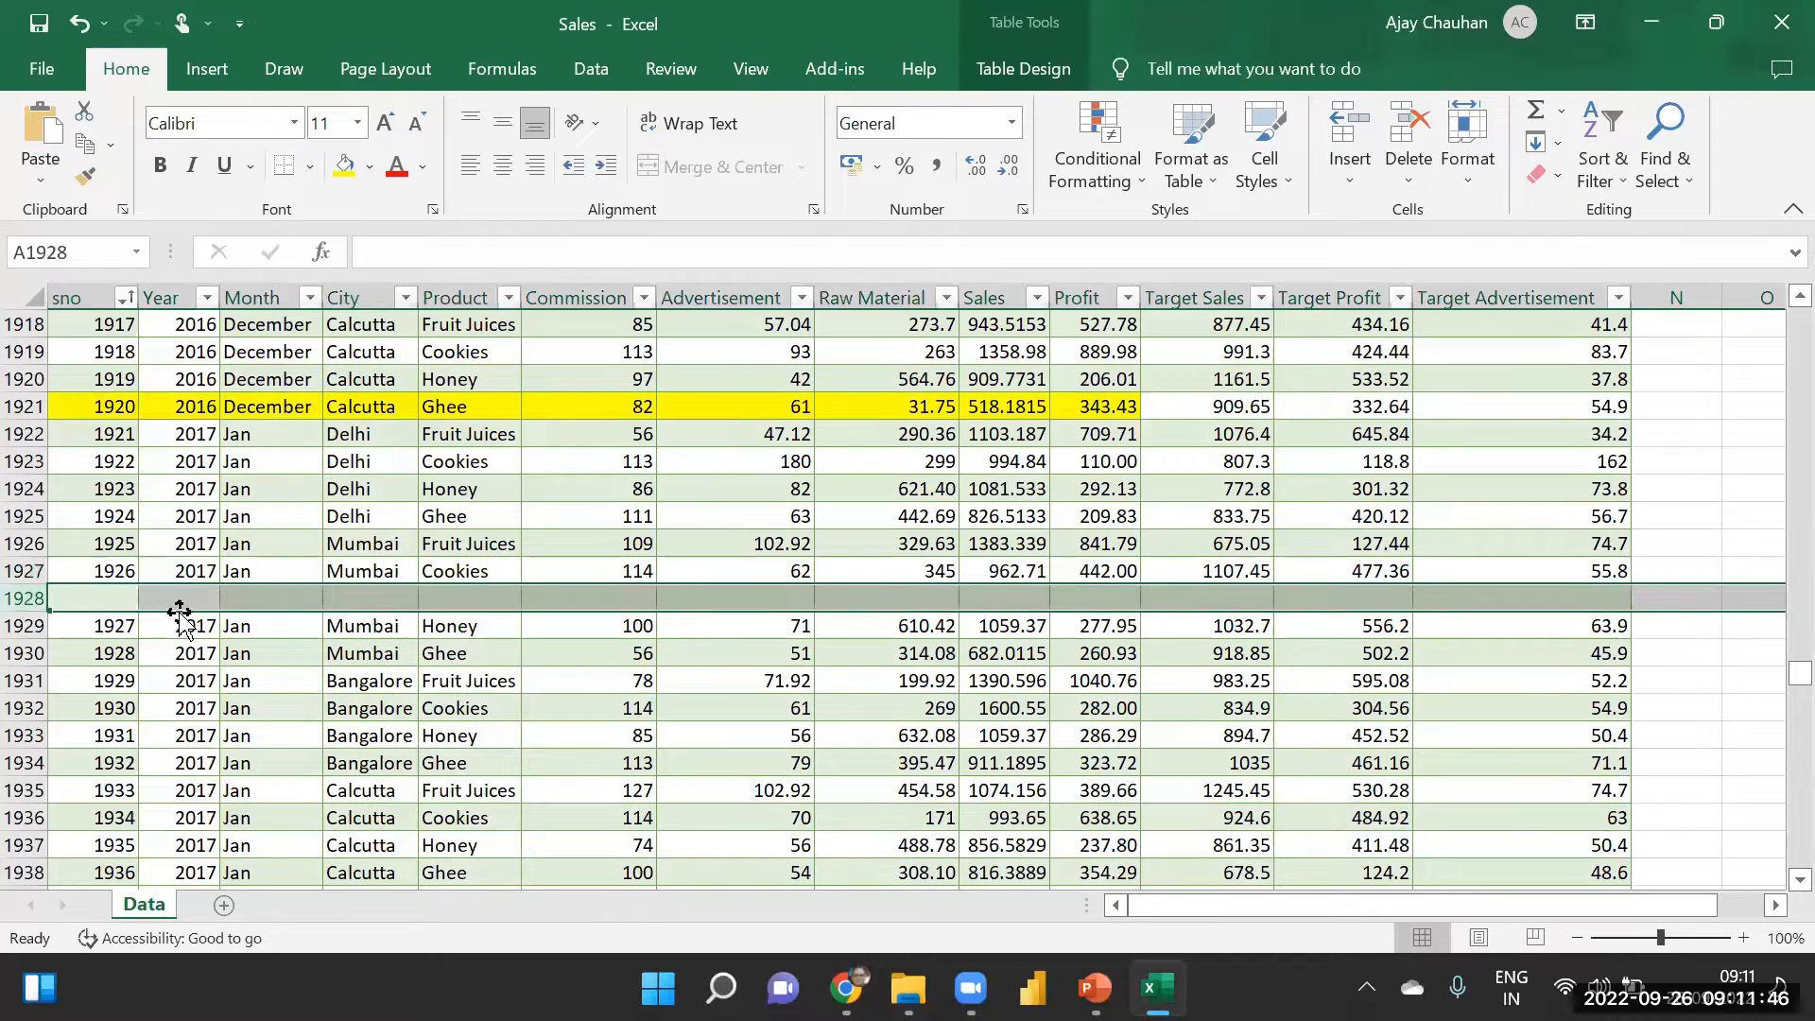
- Delete the blank row 1928 from the data table
{"action": "right_click", "coordinate": [20, 596]}
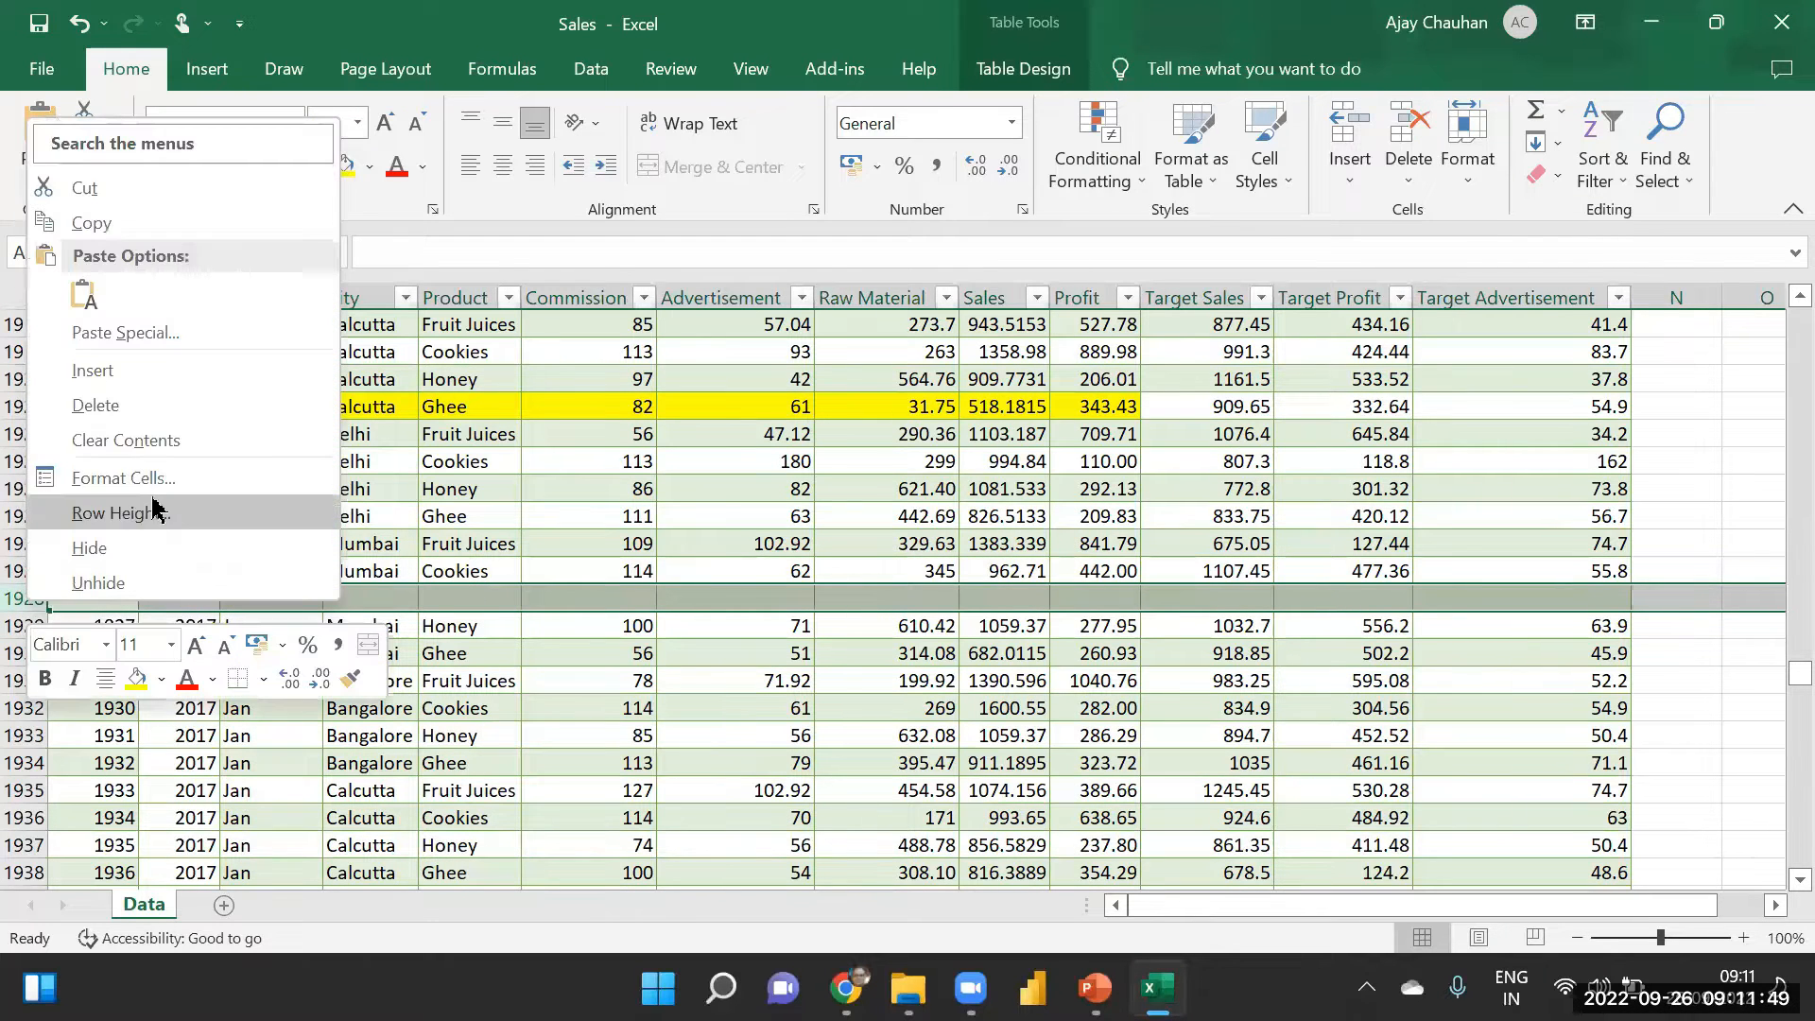
{"action": "left_click", "coordinate": [129, 411]}
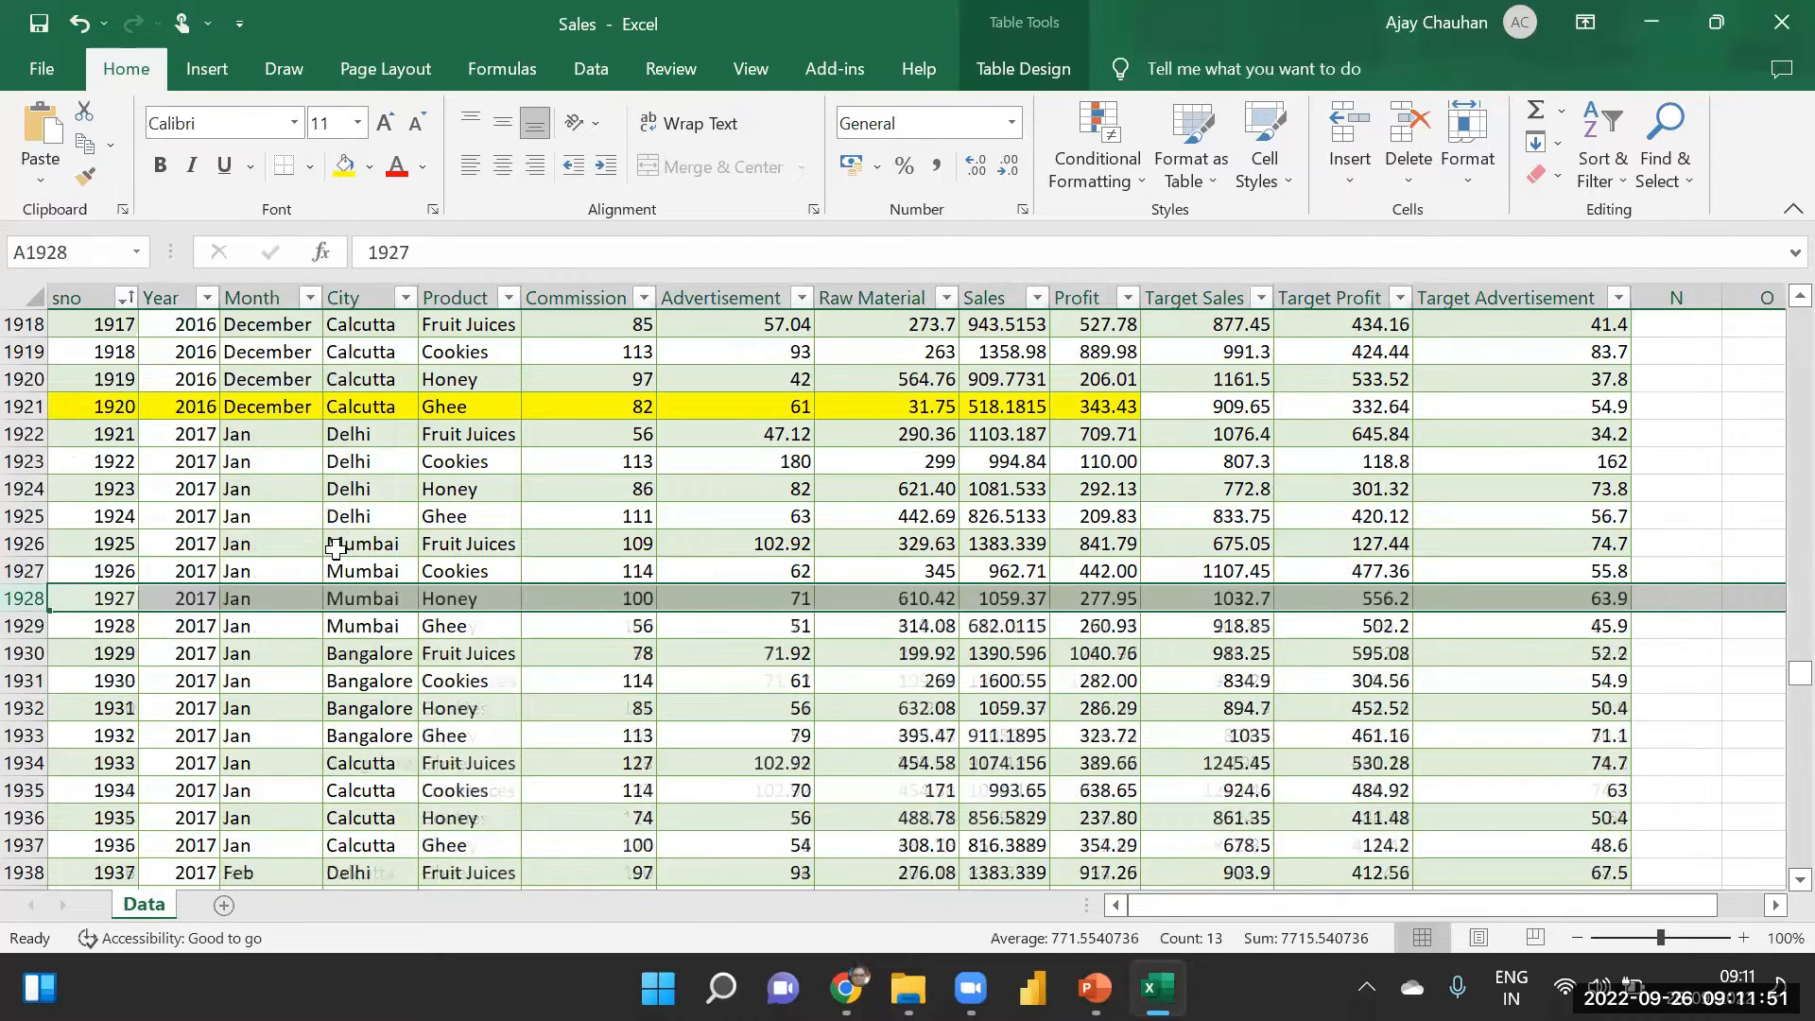
- Clear the Profit value in J1923 and undo the deletion
{"action": "left_click", "coordinate": [1118, 463]}
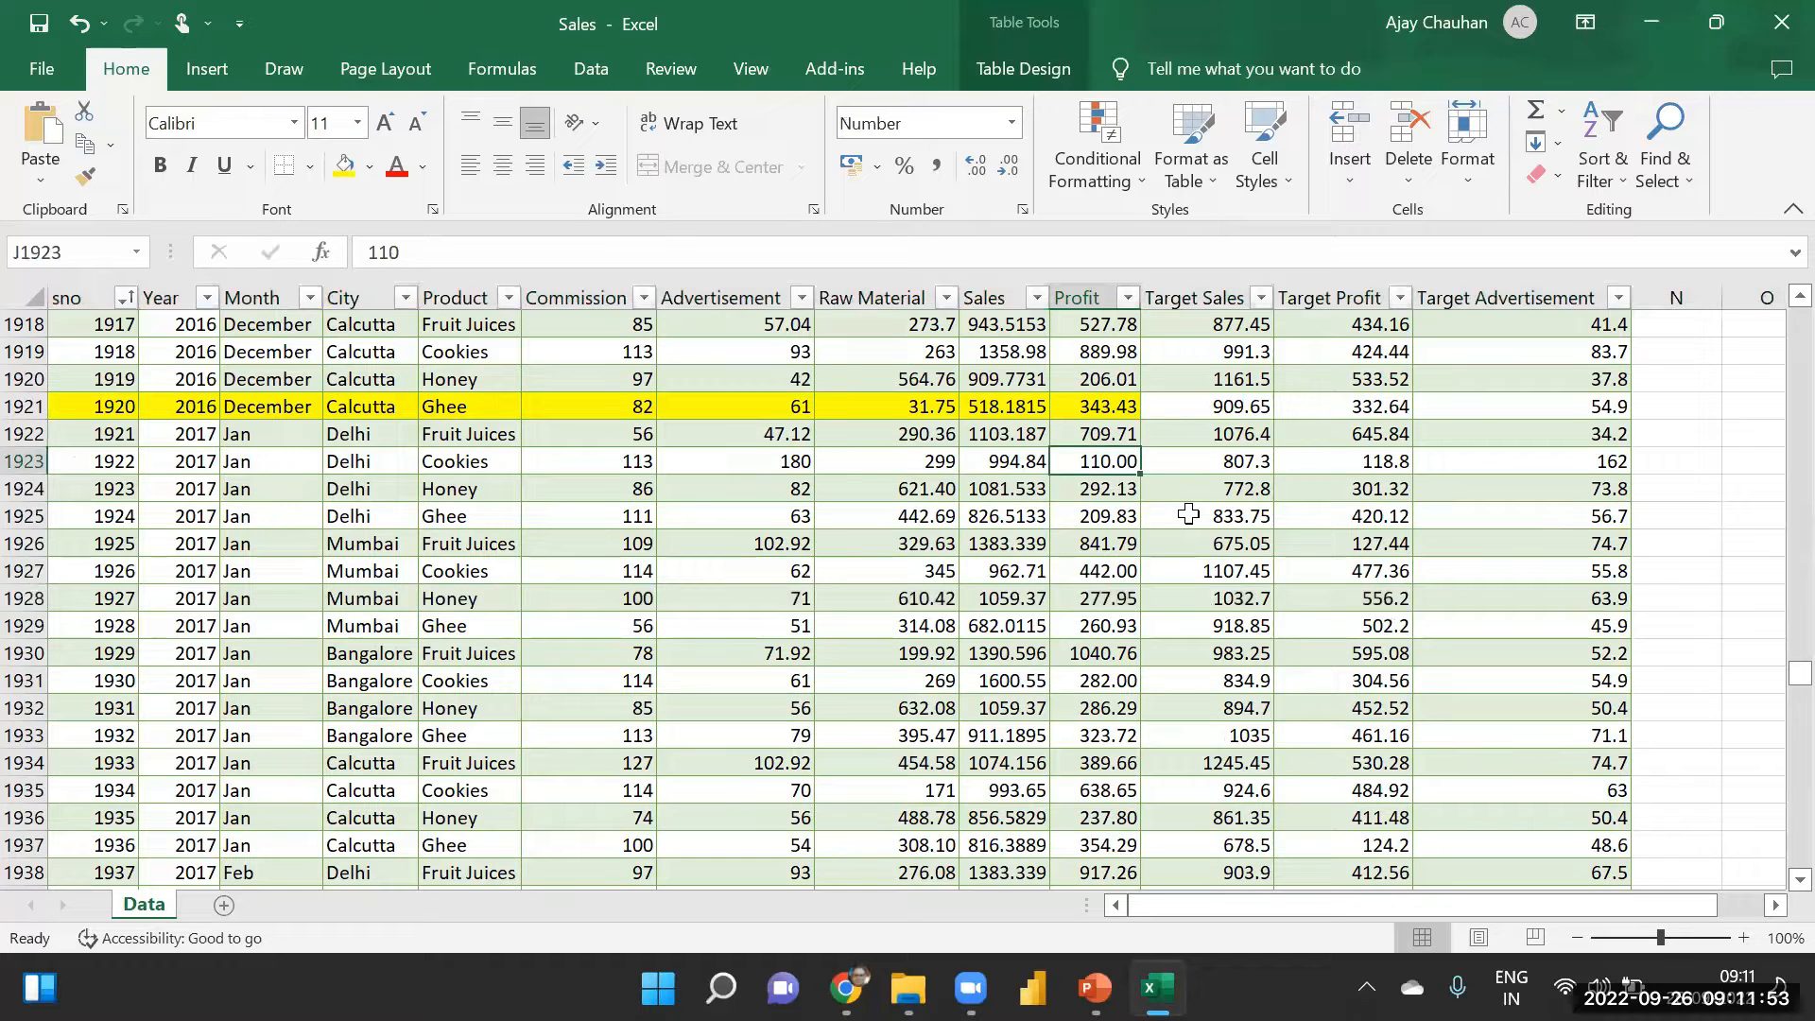
{"action": "key", "text": "Delete"}
{"action": "left_click", "coordinate": [1160, 511]}
{"action": "left_click", "coordinate": [1101, 462]}
{"action": "key", "text": "ctrl+z"}
{"action": "left_click", "coordinate": [885, 572]}
- Apply the Number format to all values from Commission through Target Advertisement, starting at F2
{"action": "left_click_drag", "start_coordinate": [1800, 673], "coordinate": [1775, 95]}
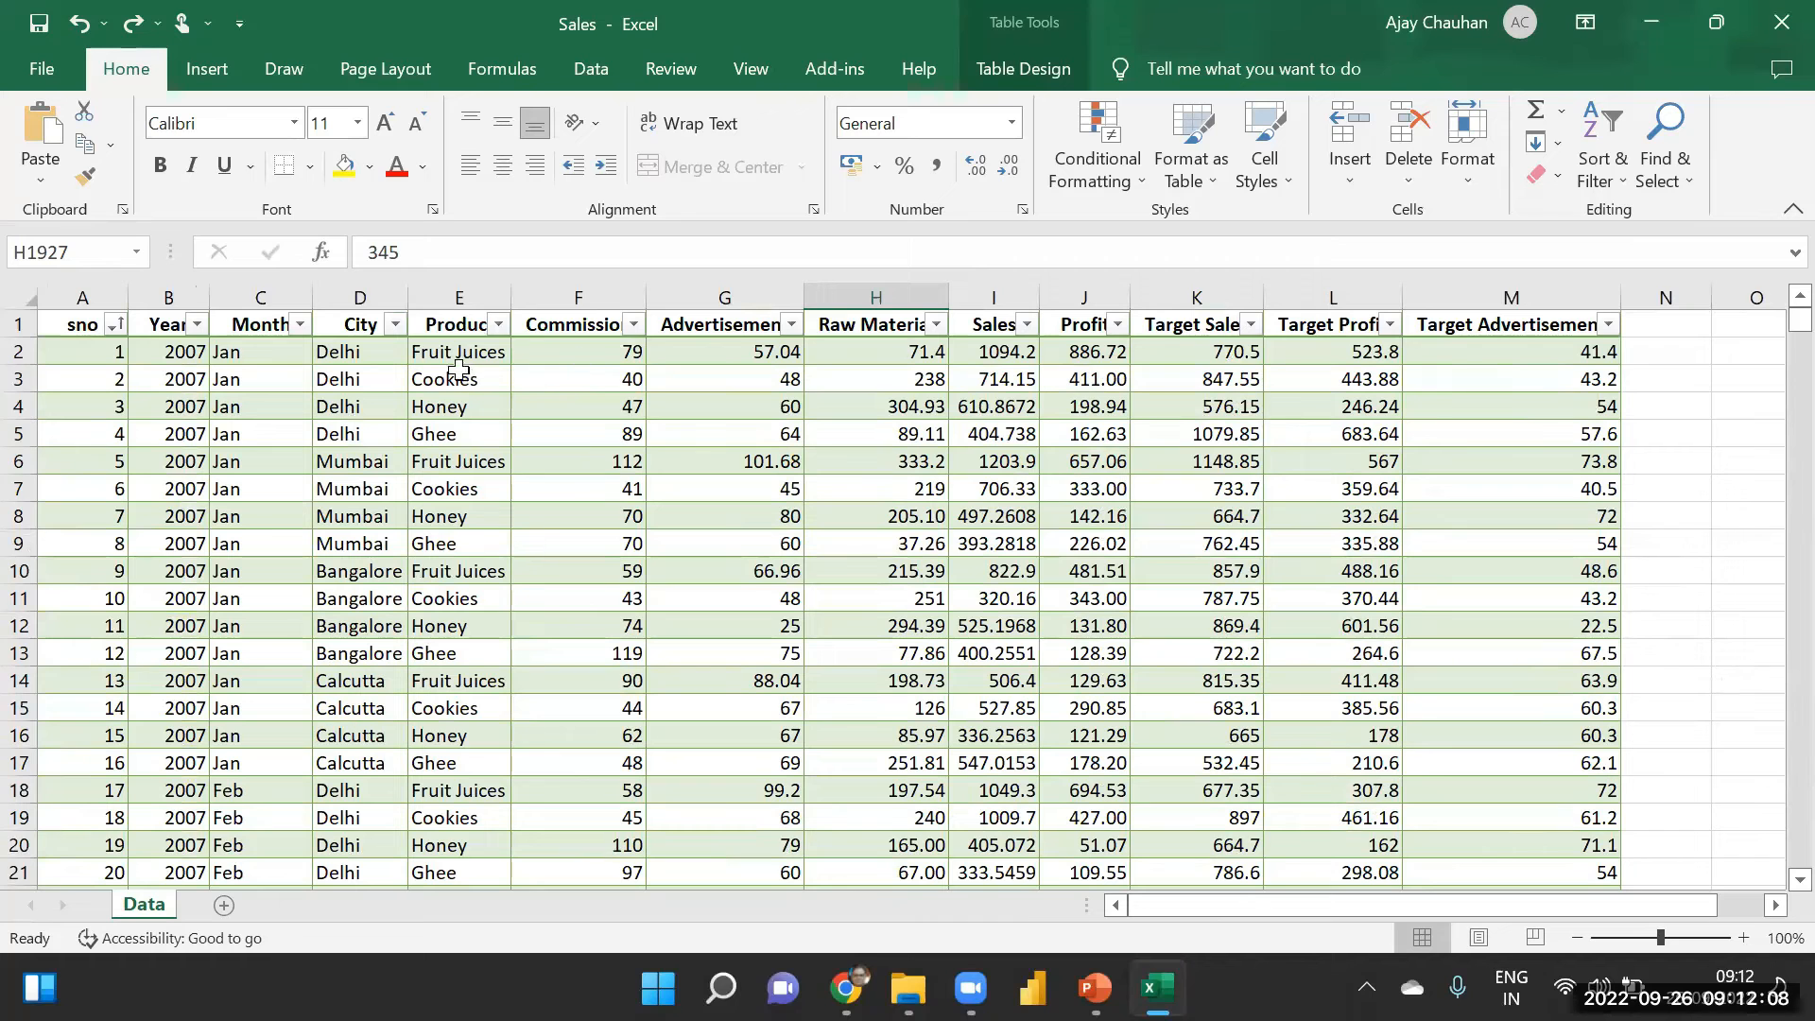
{"action": "left_click", "coordinate": [564, 349]}
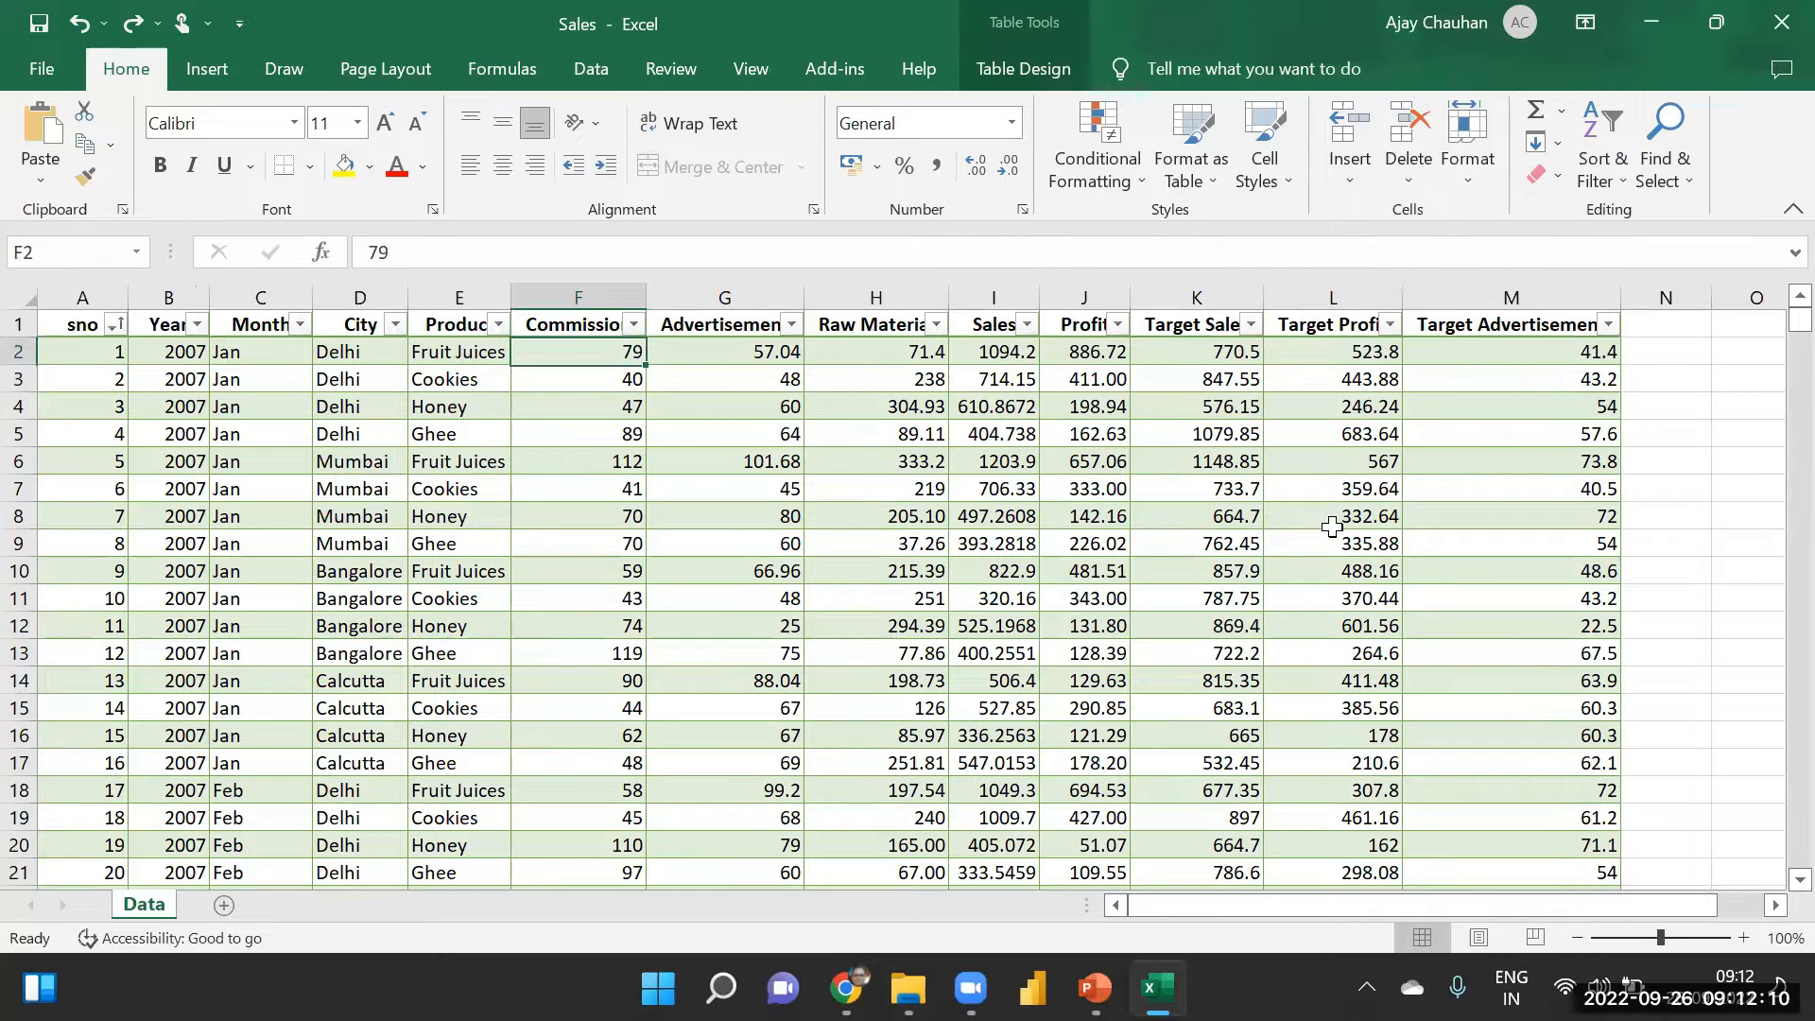
{"action": "key", "text": "ctrl+shift+Down"}
{"action": "key", "text": "shift+Right"}
{"action": "key", "text": "shift+Right"}
{"action": "key", "text": "shift+Right"}
{"action": "key", "text": "shift+Right"}
{"action": "key", "text": "shift+Right"}
{"action": "key", "text": "shift+Right"}
{"action": "key", "text": "shift+Right"}
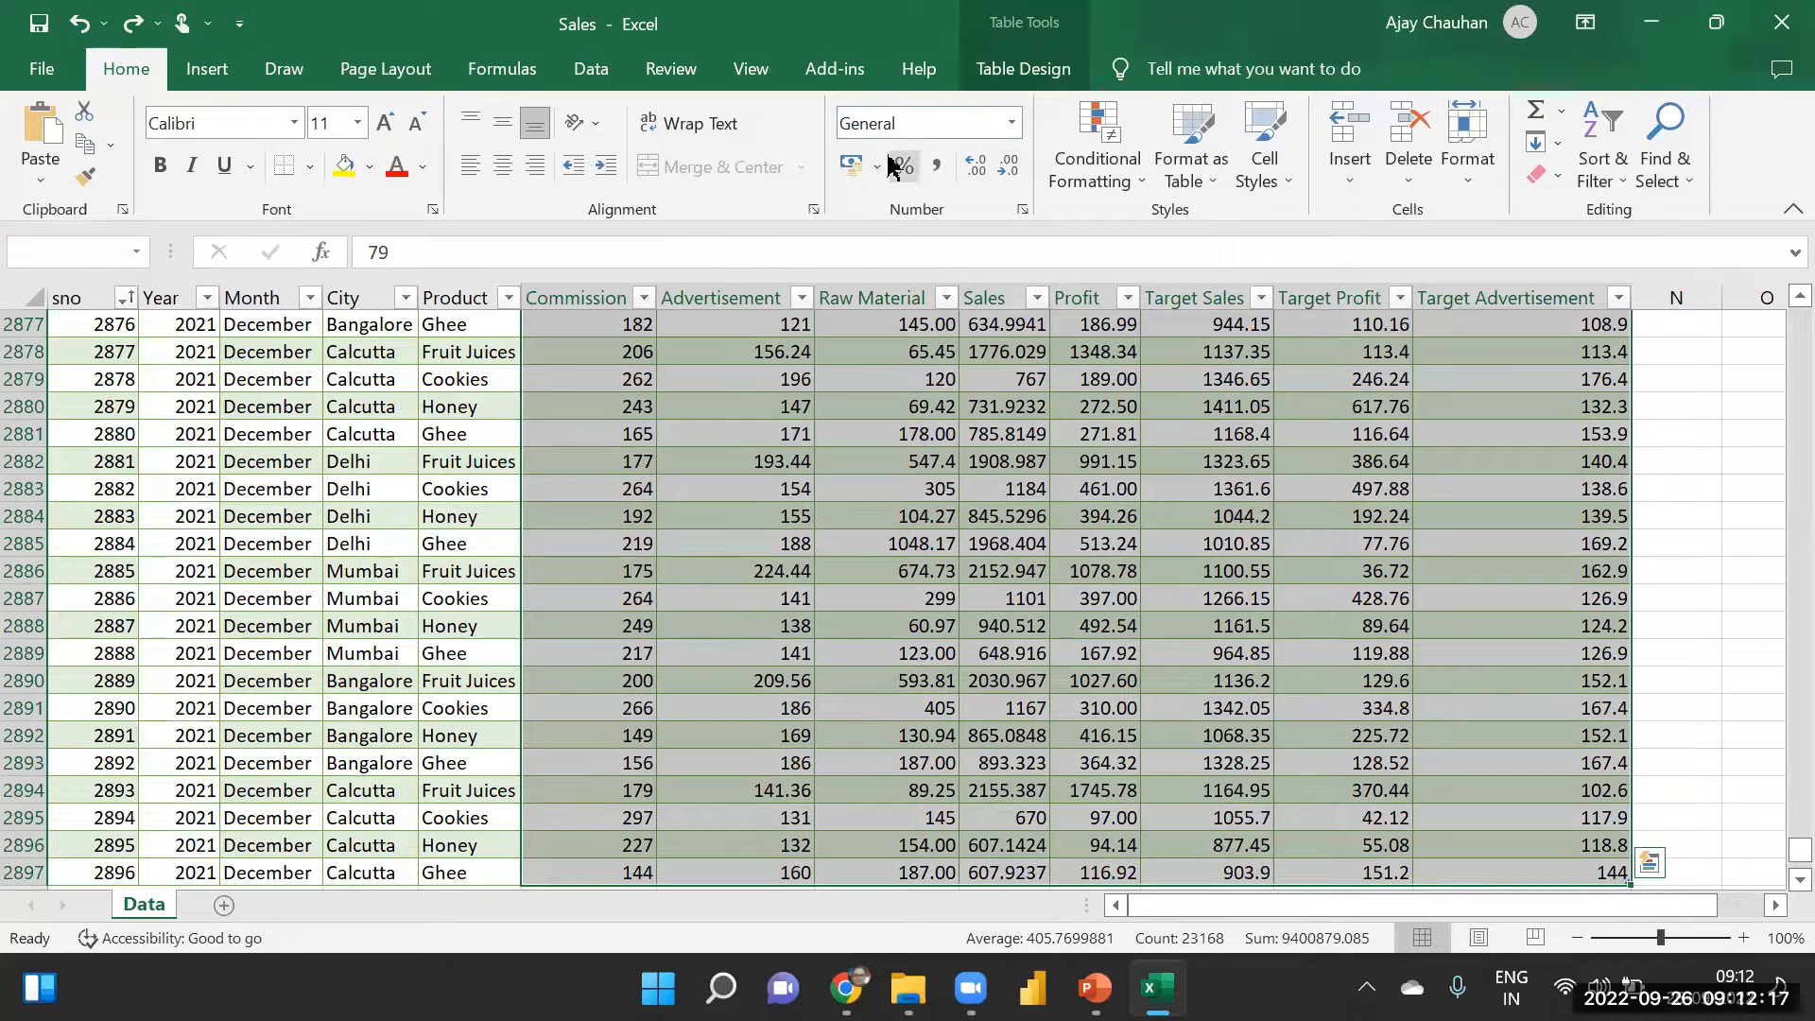
{"action": "left_click", "coordinate": [1011, 122]}
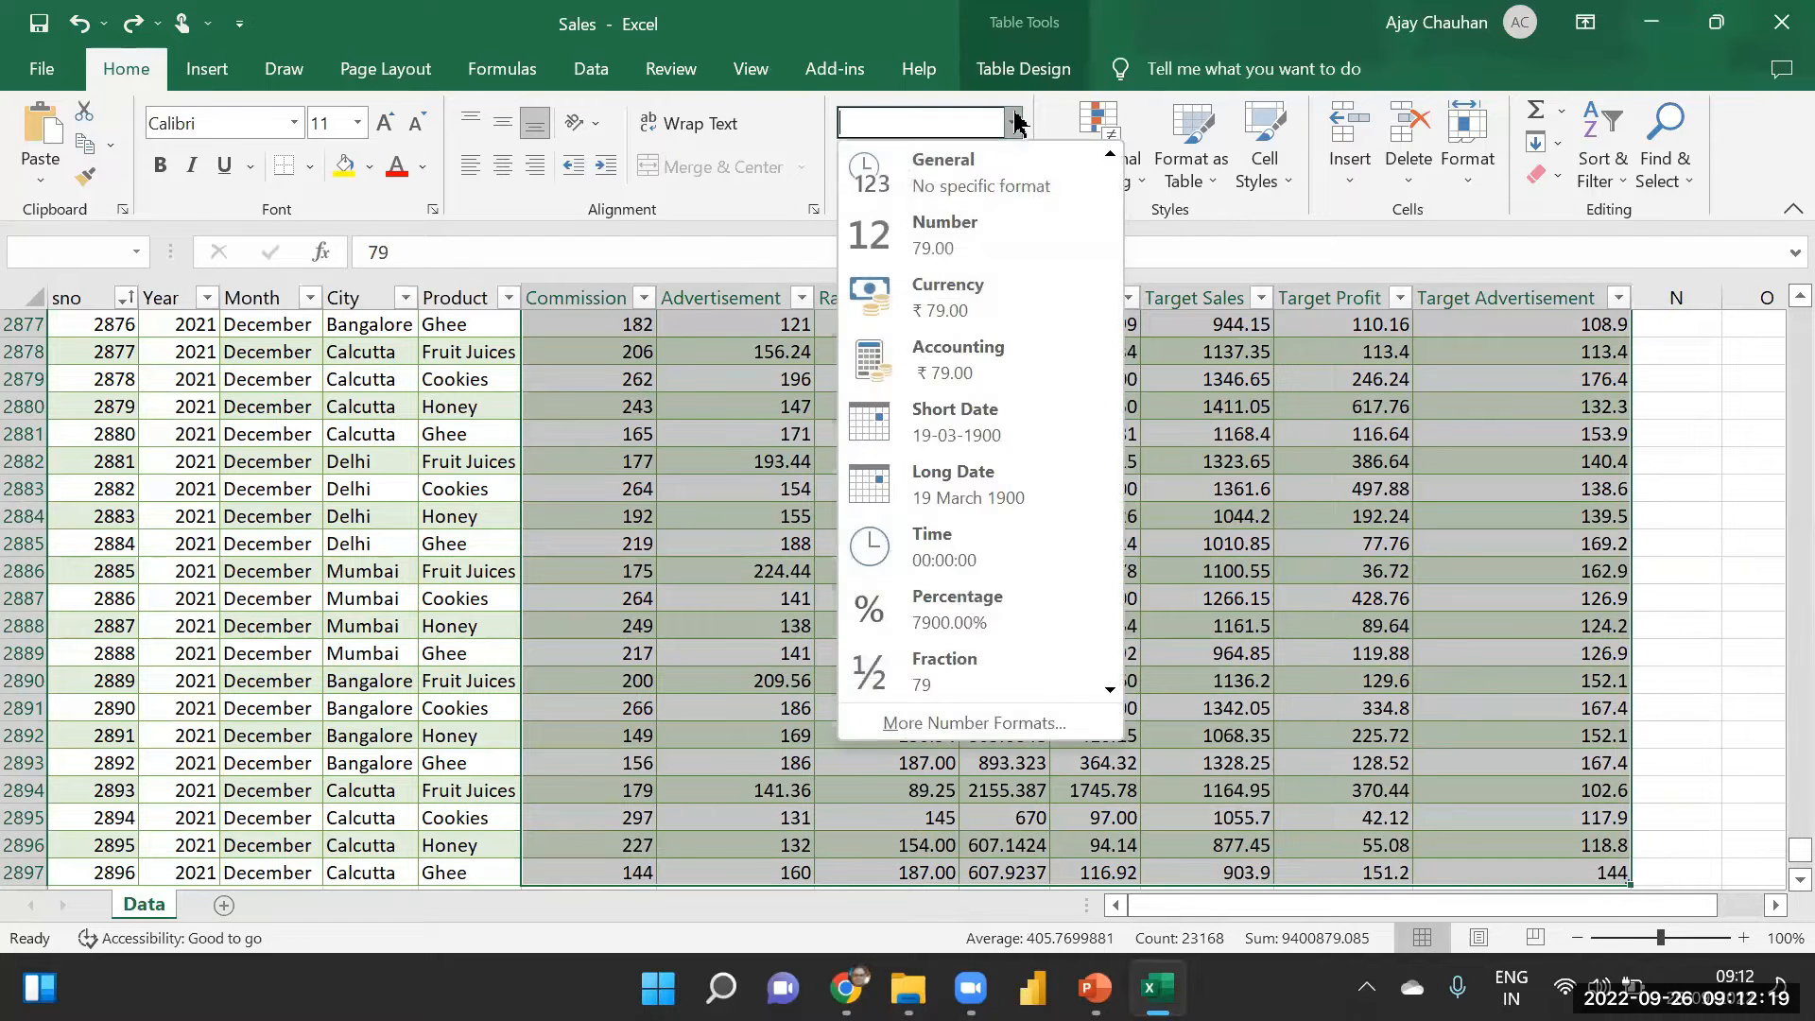
{"action": "left_click", "coordinate": [945, 235]}
{"action": "key", "text": "ctrl+BackSpace"}
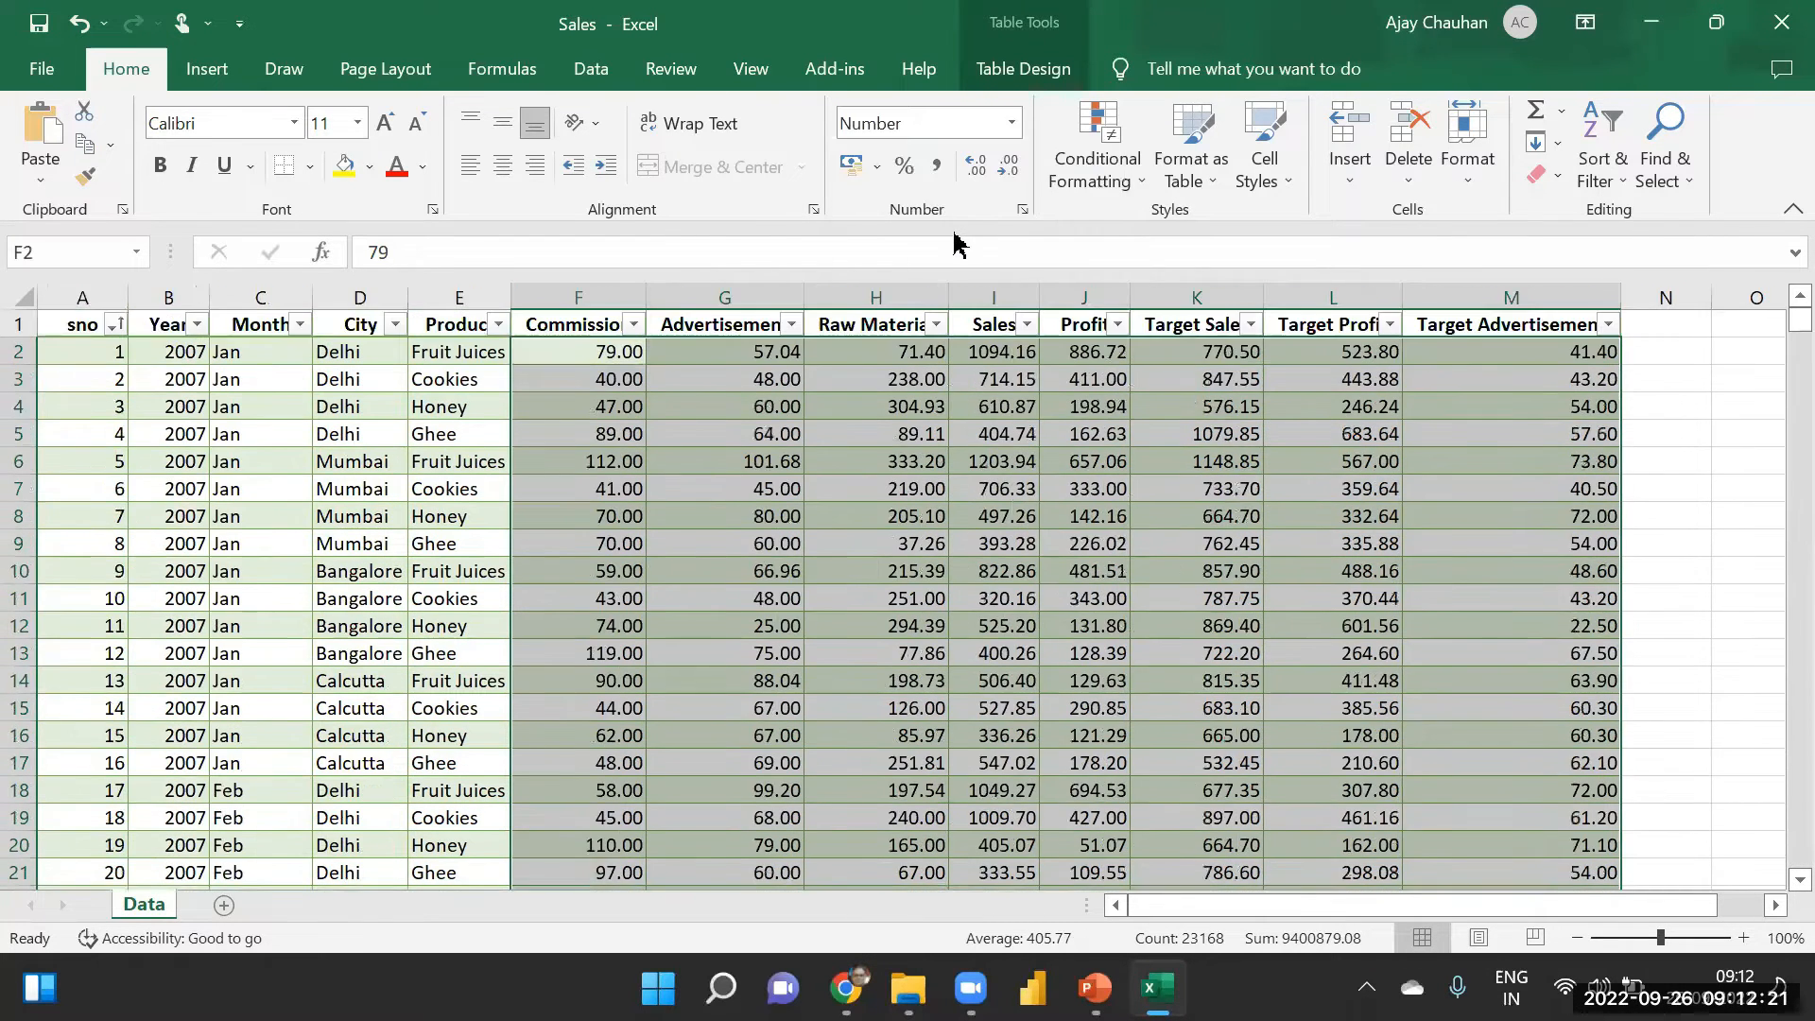
- Increase the selected figures to ten decimal places and reduce them to three
{"action": "left_click", "coordinate": [979, 170]}
{"action": "left_click", "coordinate": [978, 170]}
{"action": "left_click", "coordinate": [978, 170]}
{"action": "left_click", "coordinate": [979, 170]}
{"action": "left_click", "coordinate": [979, 171]}
{"action": "left_click", "coordinate": [979, 170]}
{"action": "left_click", "coordinate": [978, 170]}
{"action": "left_click", "coordinate": [979, 166]}
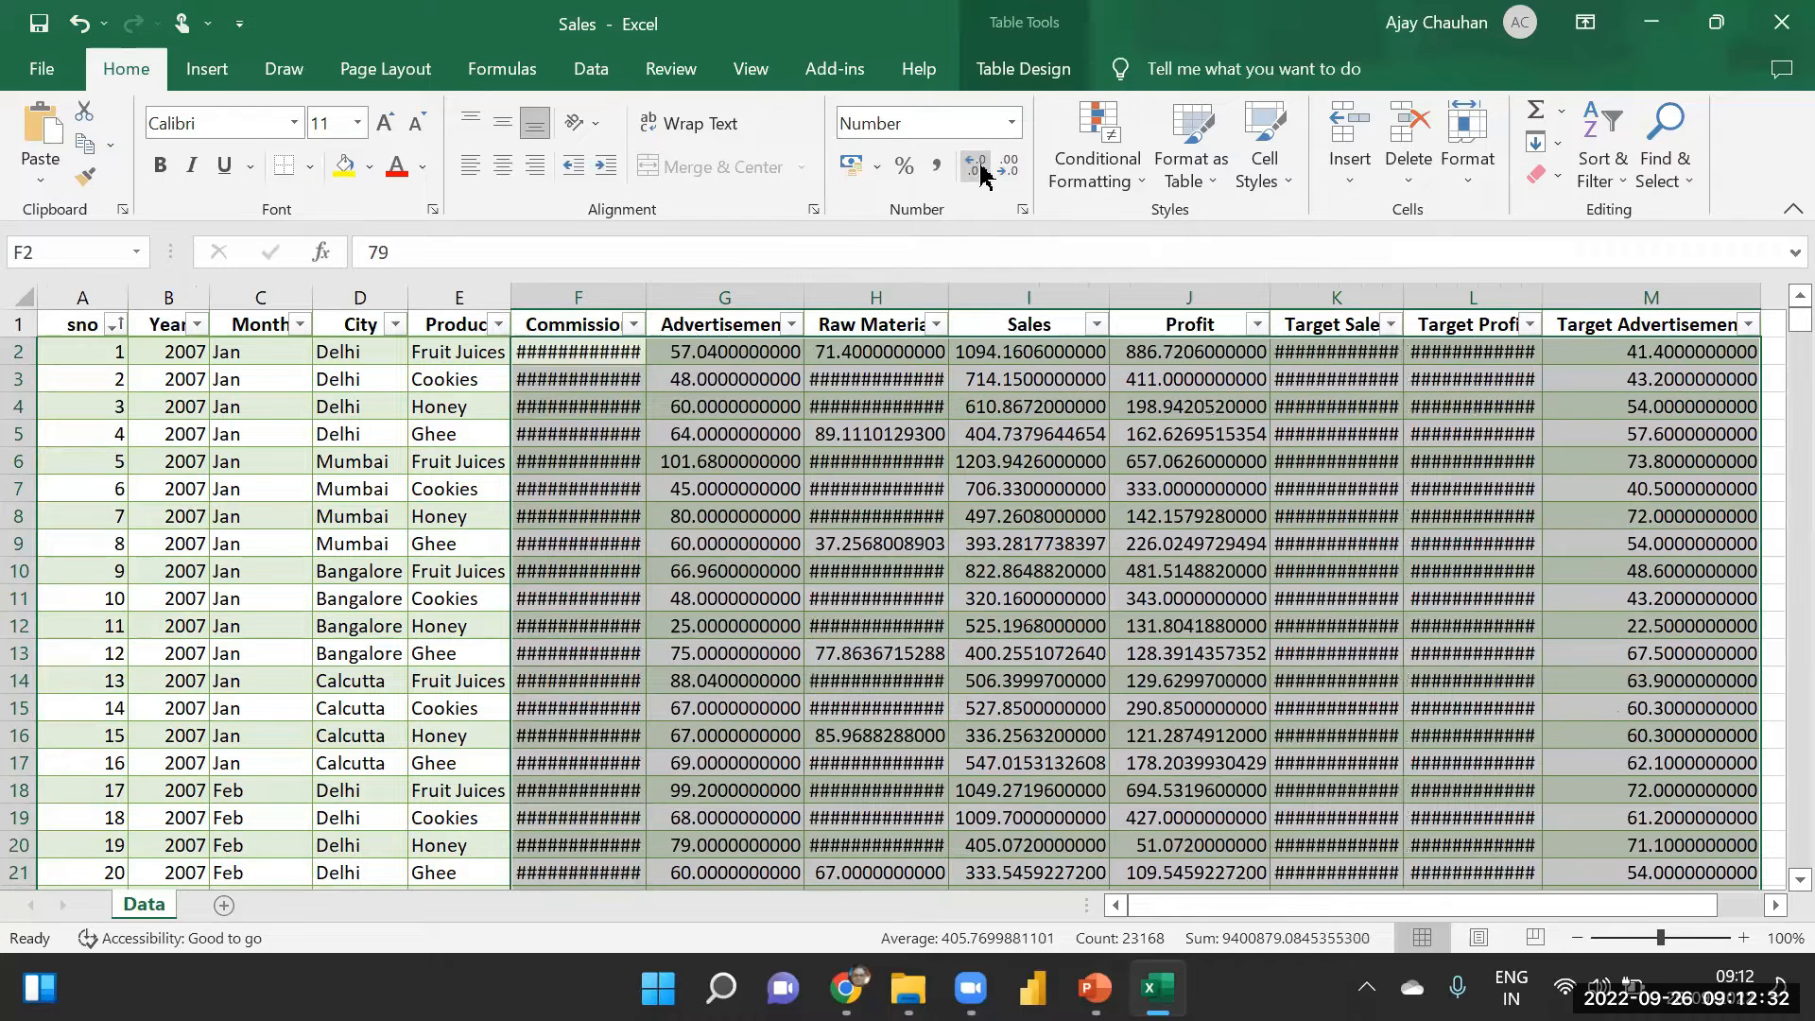
{"action": "left_click", "coordinate": [1007, 169]}
{"action": "left_click", "coordinate": [1007, 169]}
{"action": "left_click", "coordinate": [1006, 169]}
{"action": "left_click", "coordinate": [1007, 169]}
{"action": "left_click", "coordinate": [1006, 171]}
{"action": "left_click", "coordinate": [1007, 171]}
{"action": "left_click", "coordinate": [1007, 171]}
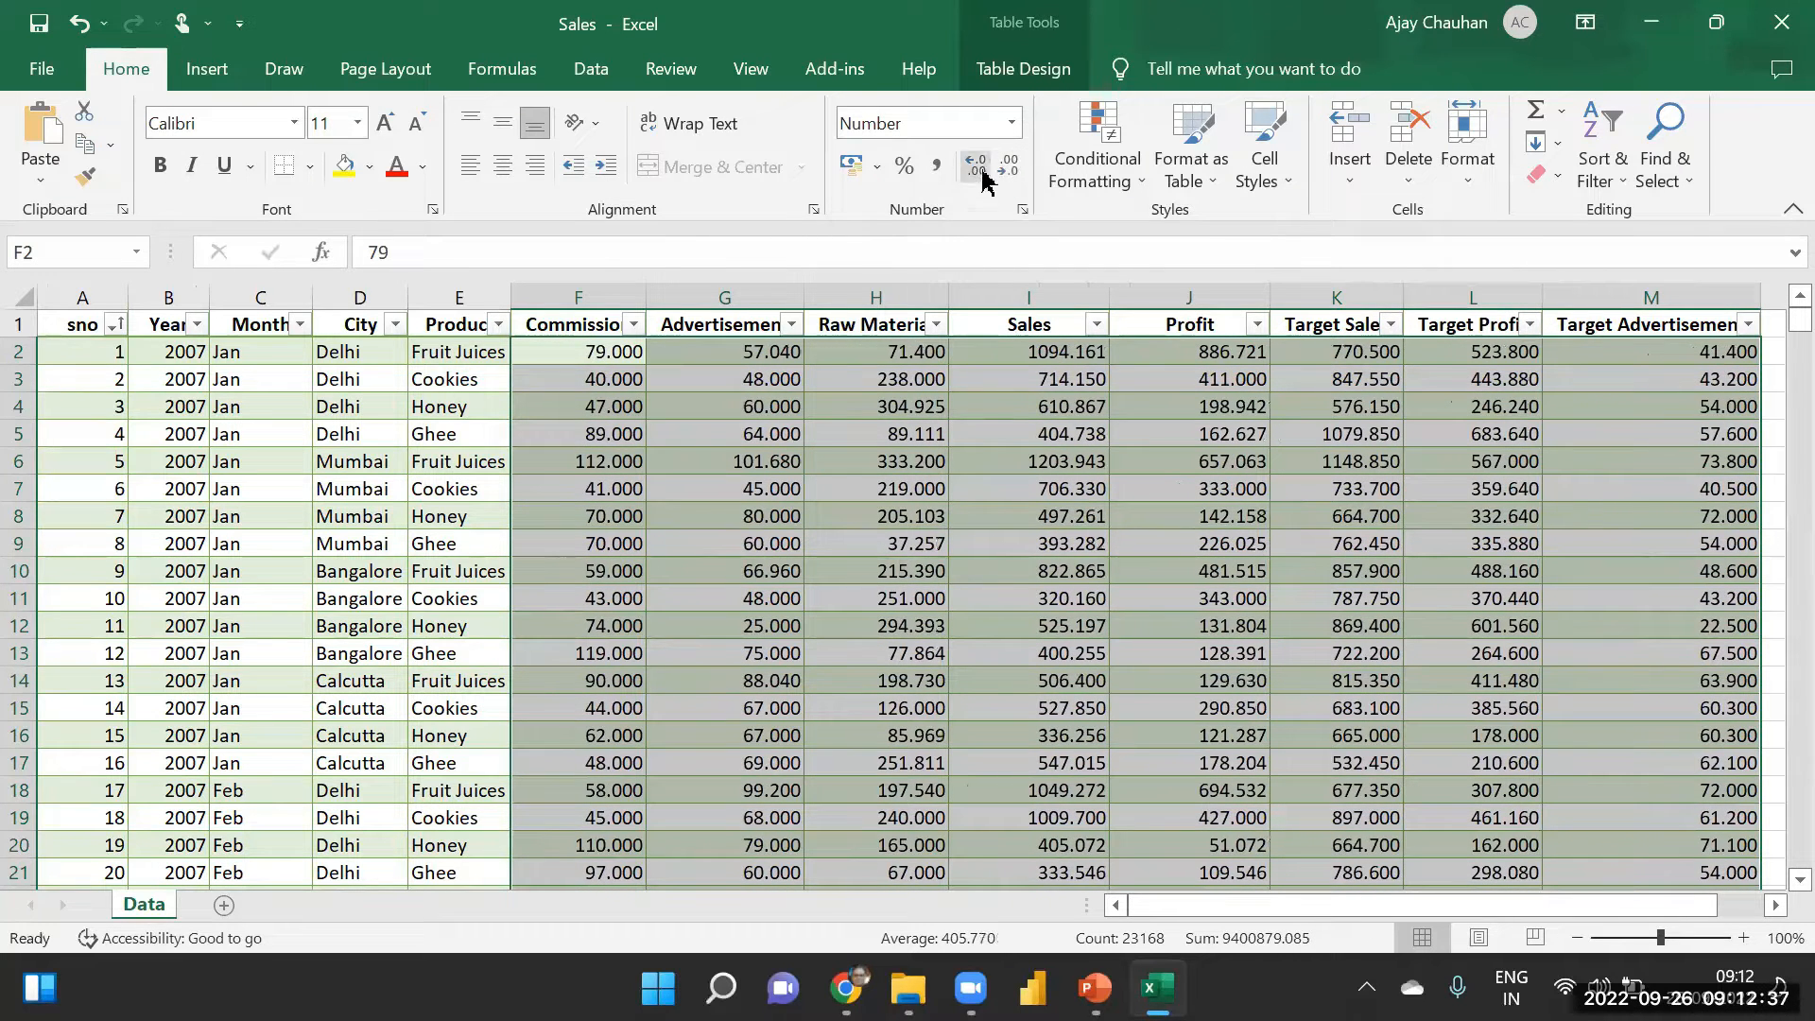
- Select all Month, City and Product values from C2 down and check their number format options
{"action": "left_click", "coordinate": [194, 379]}
{"action": "left_click", "coordinate": [269, 351]}
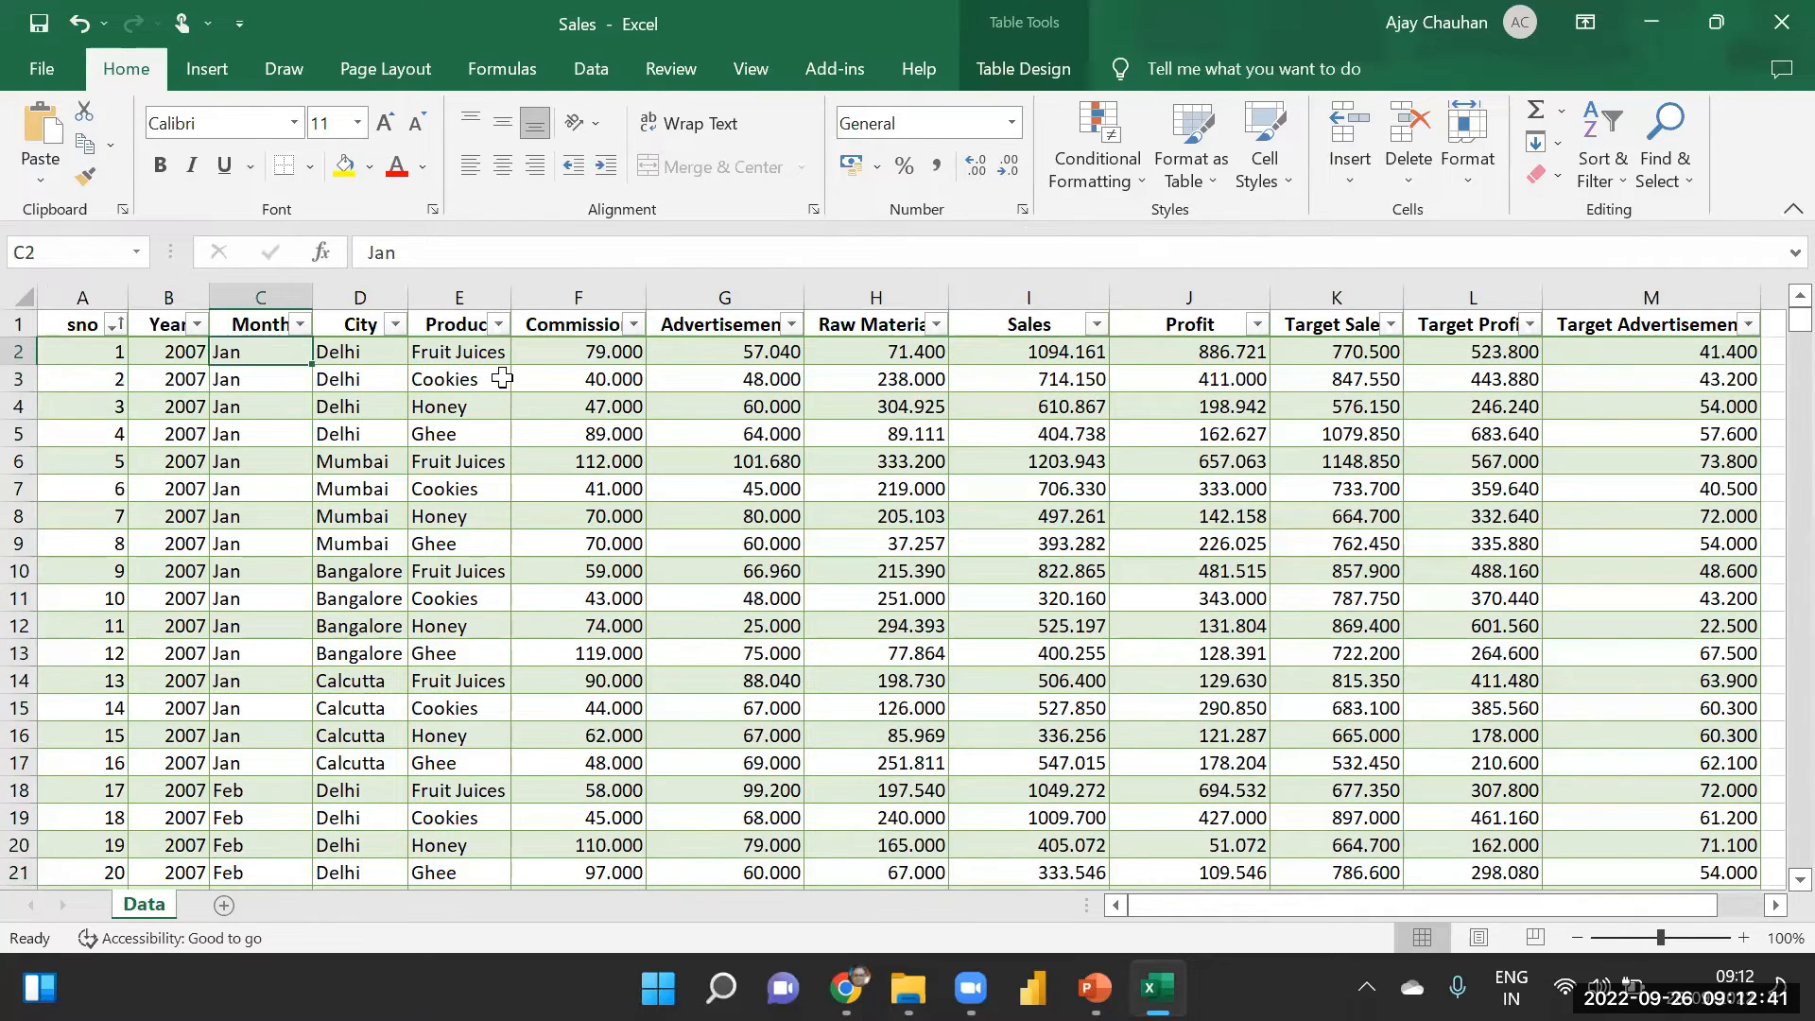
{"action": "key", "text": "ctrl+shift+Down"}
{"action": "key", "text": "shift+Right"}
{"action": "key", "text": "shift+Right"}
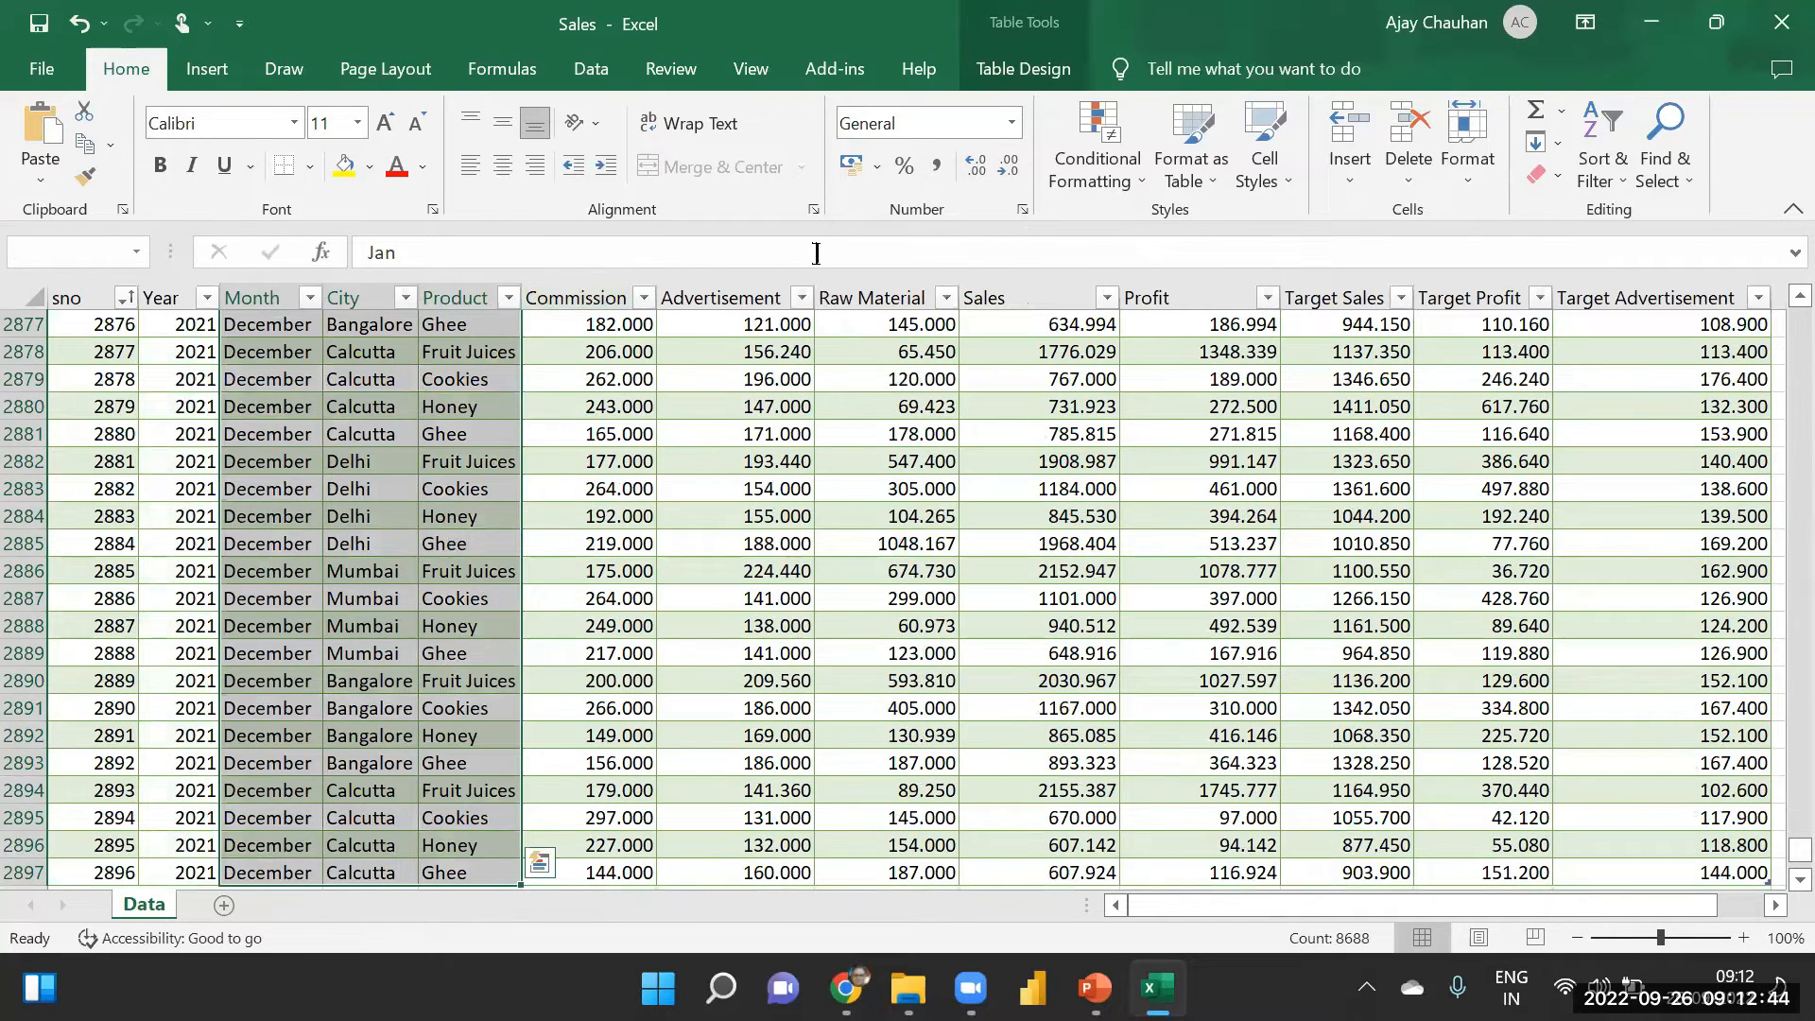
{"action": "left_click", "coordinate": [1011, 123]}
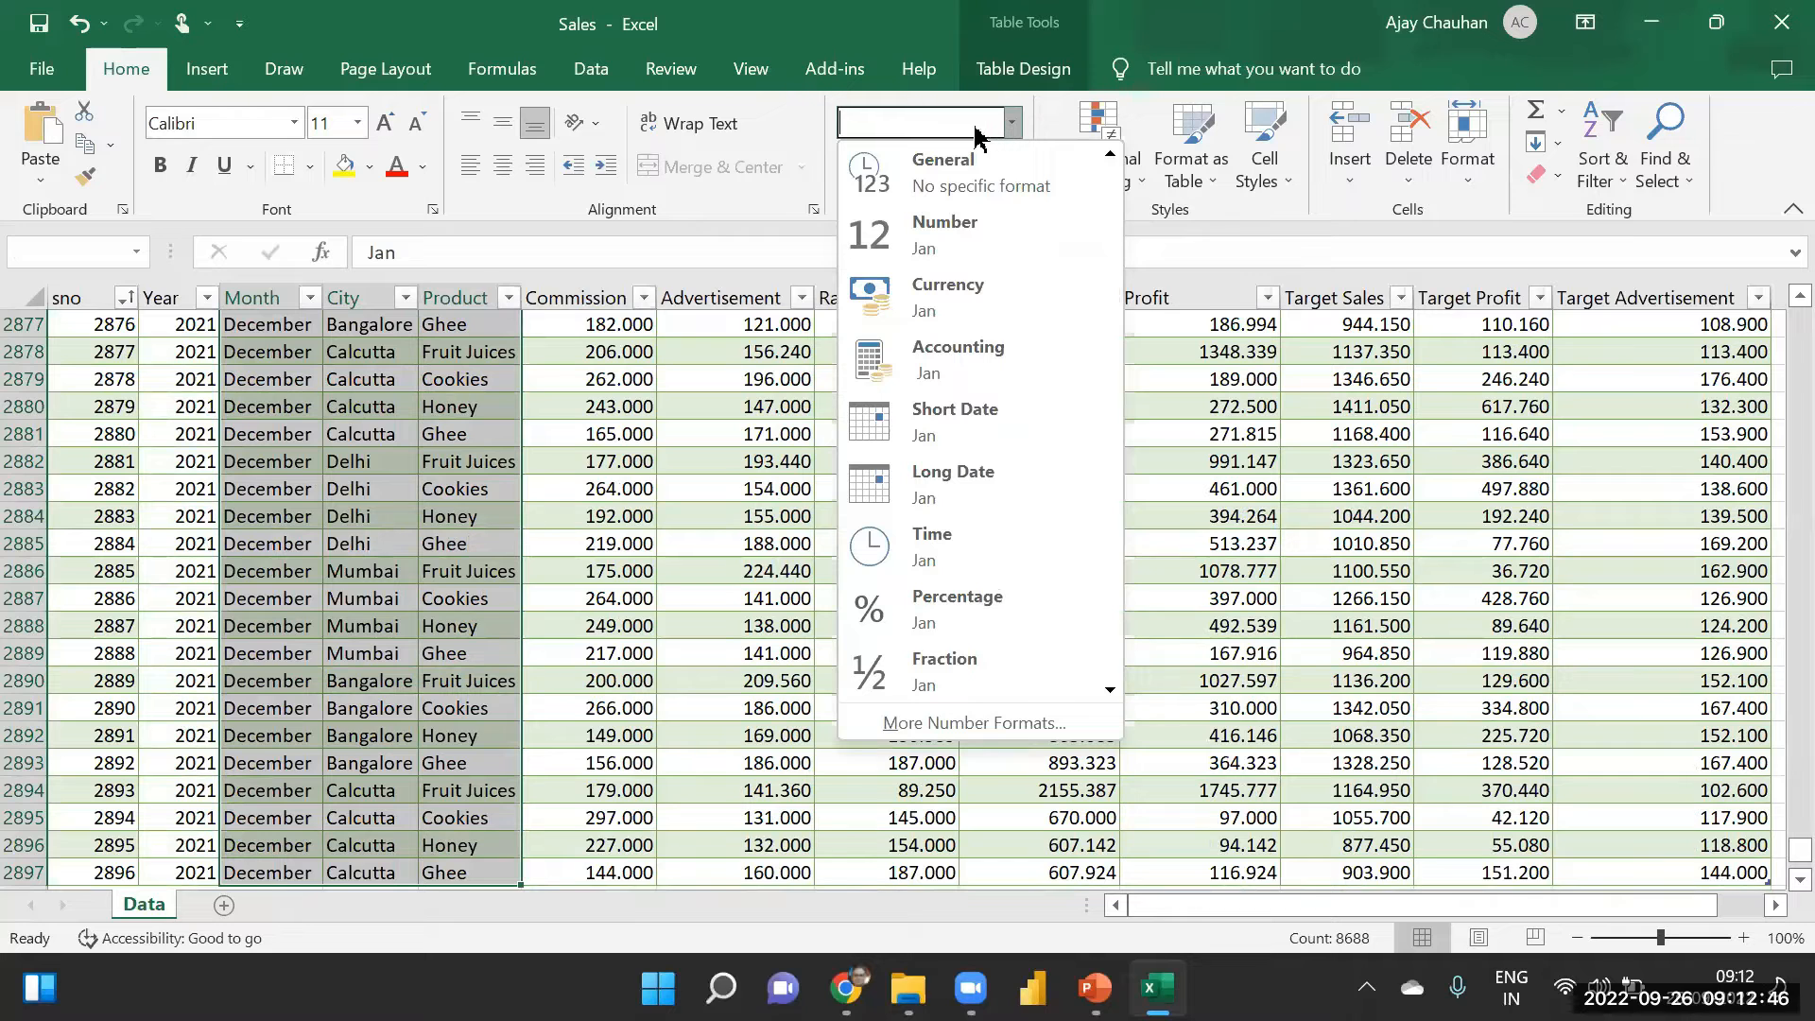
{"action": "left_click", "coordinate": [389, 498]}
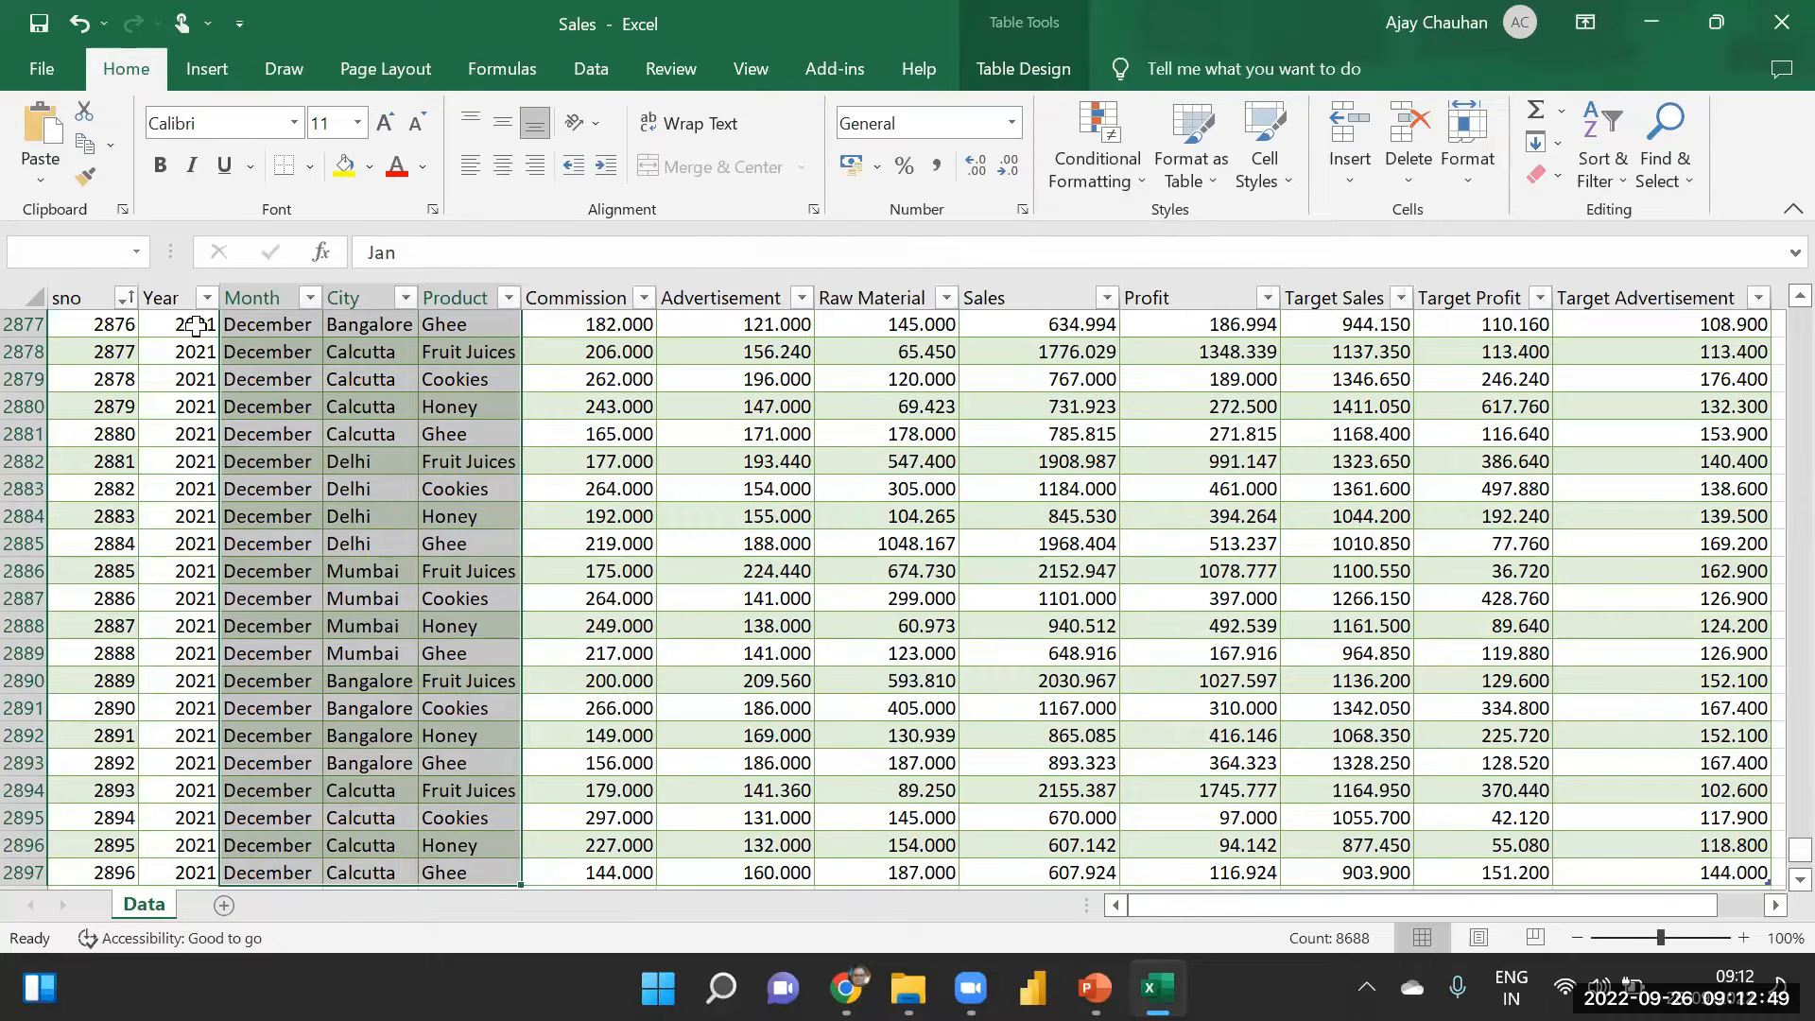
{"action": "left_click", "coordinate": [196, 324]}
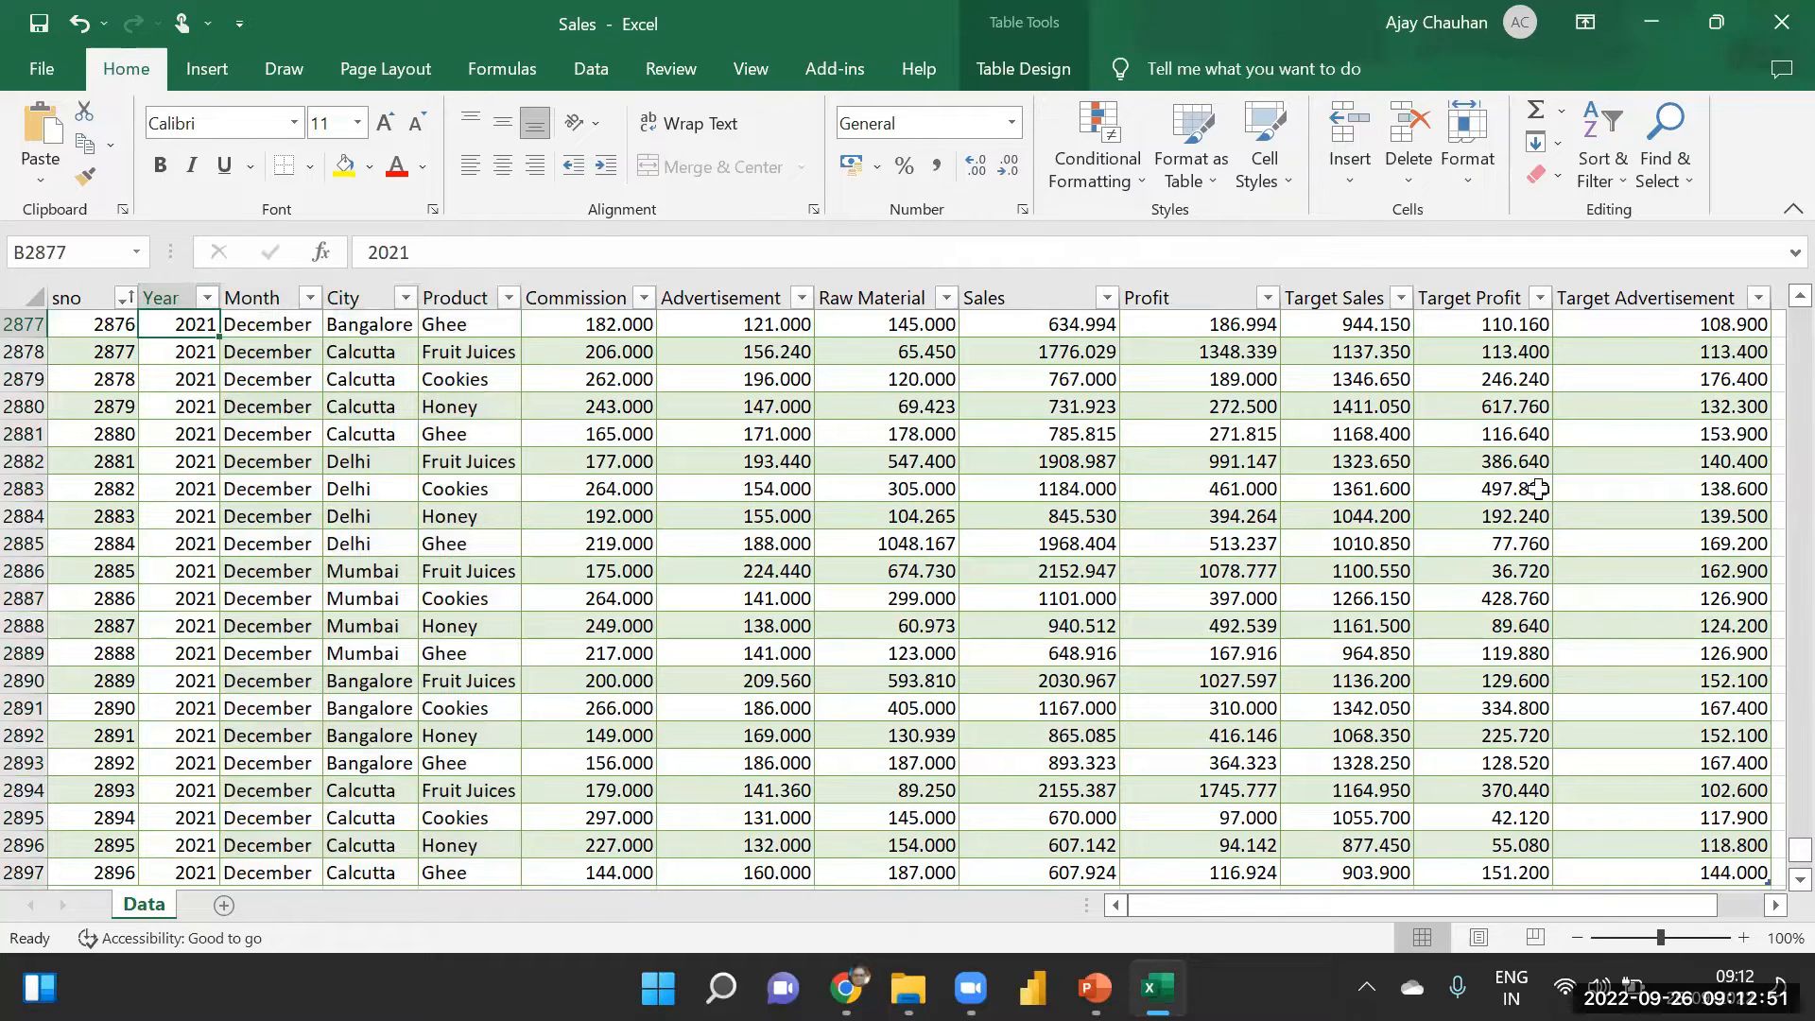
- Go back to the start of the table and check the sno column
{"action": "left_click_drag", "start_coordinate": [1779, 851], "coordinate": [1777, 246]}
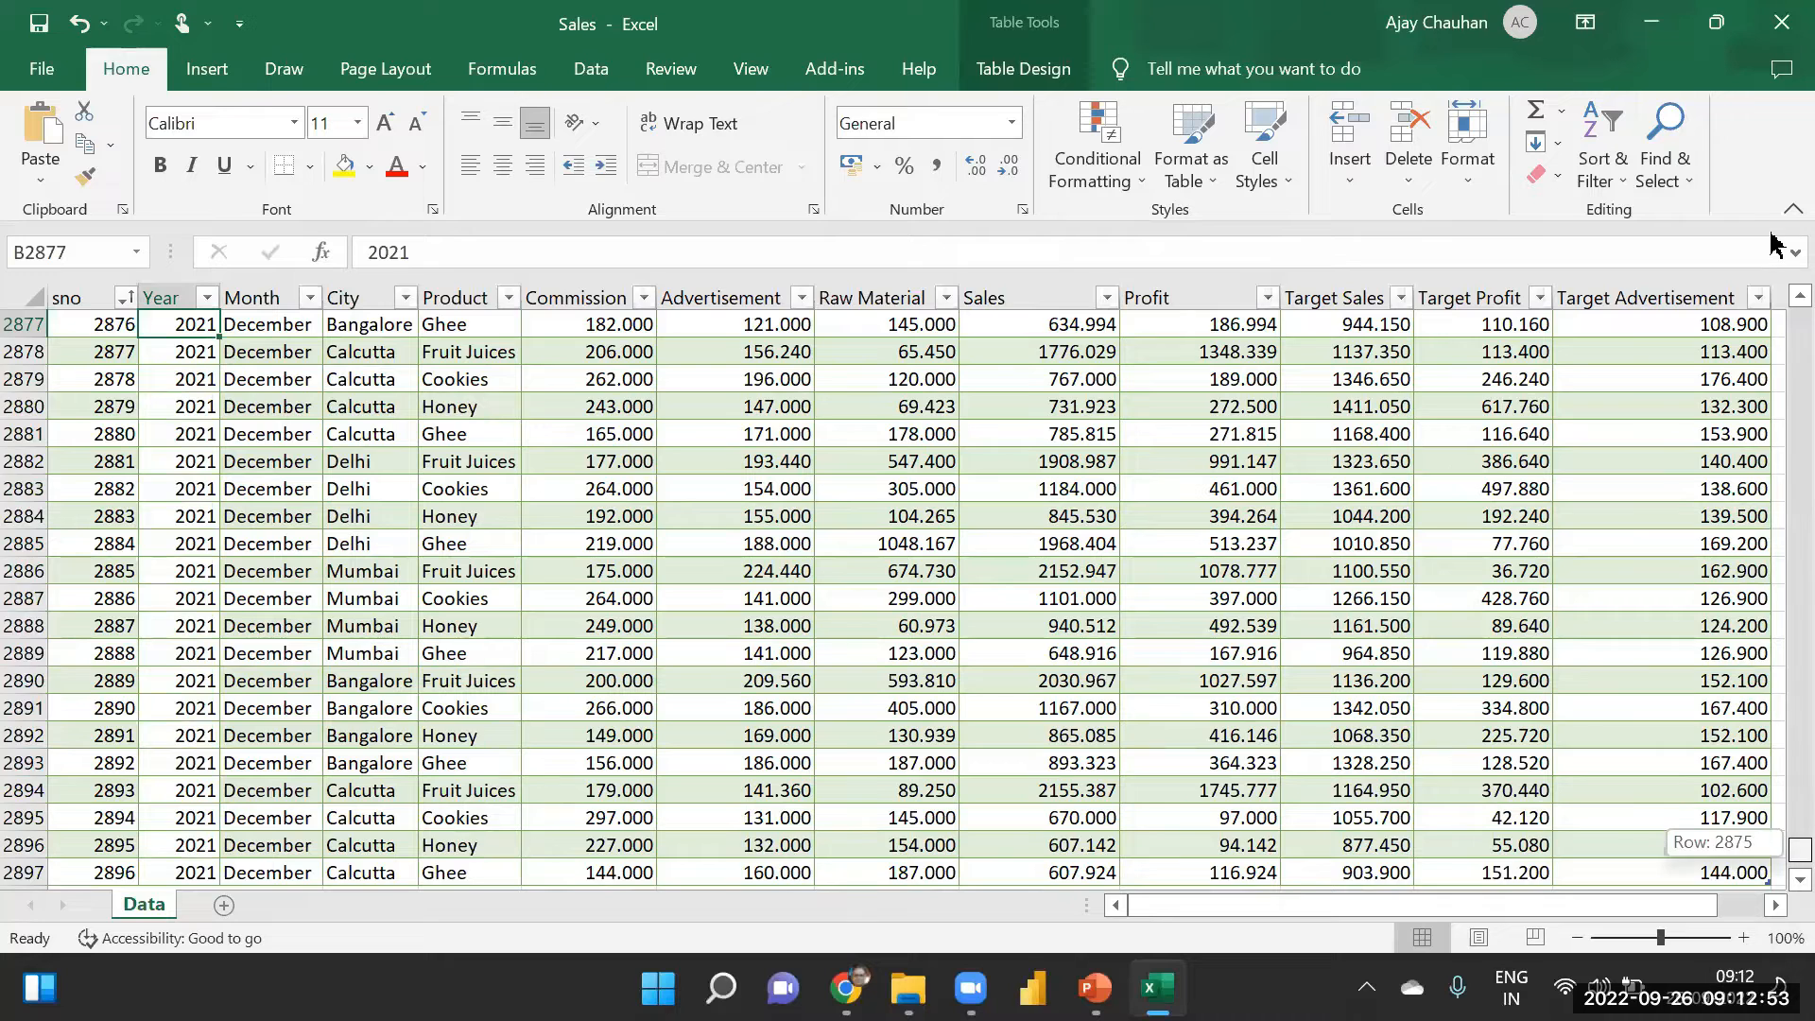
{"action": "left_click", "coordinate": [81, 296]}
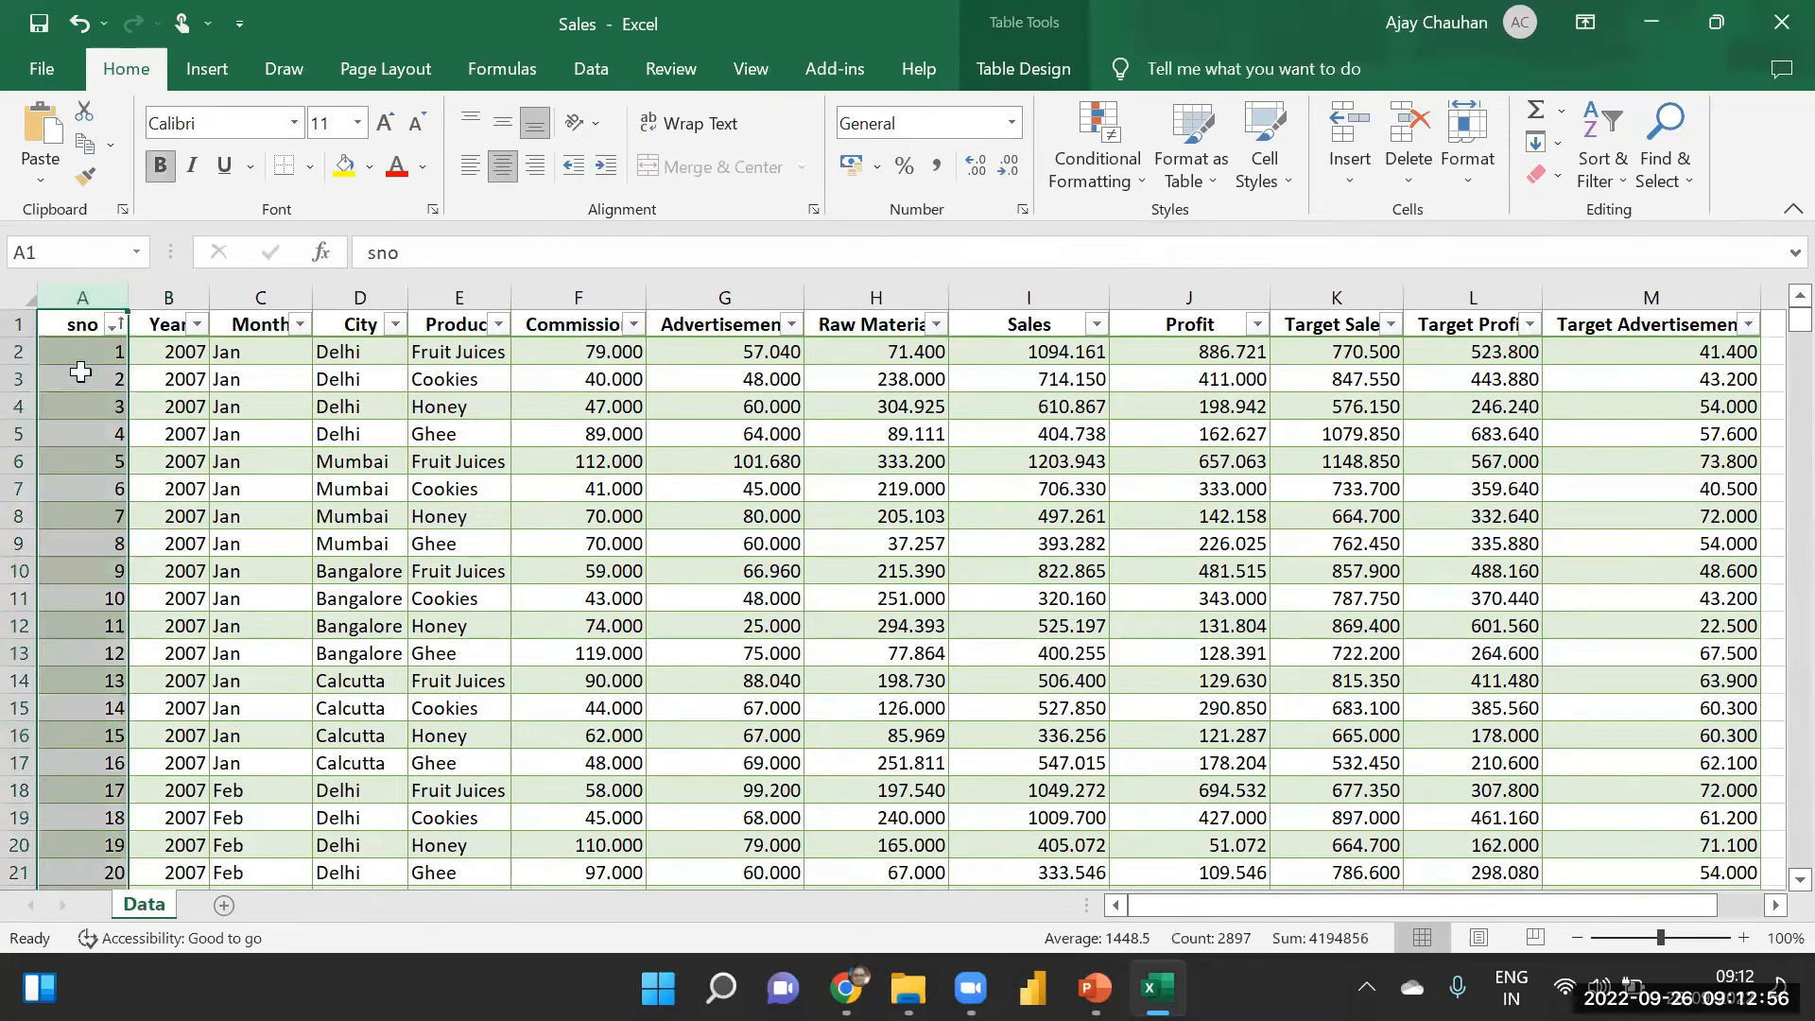
{"action": "left_click", "coordinate": [90, 461]}
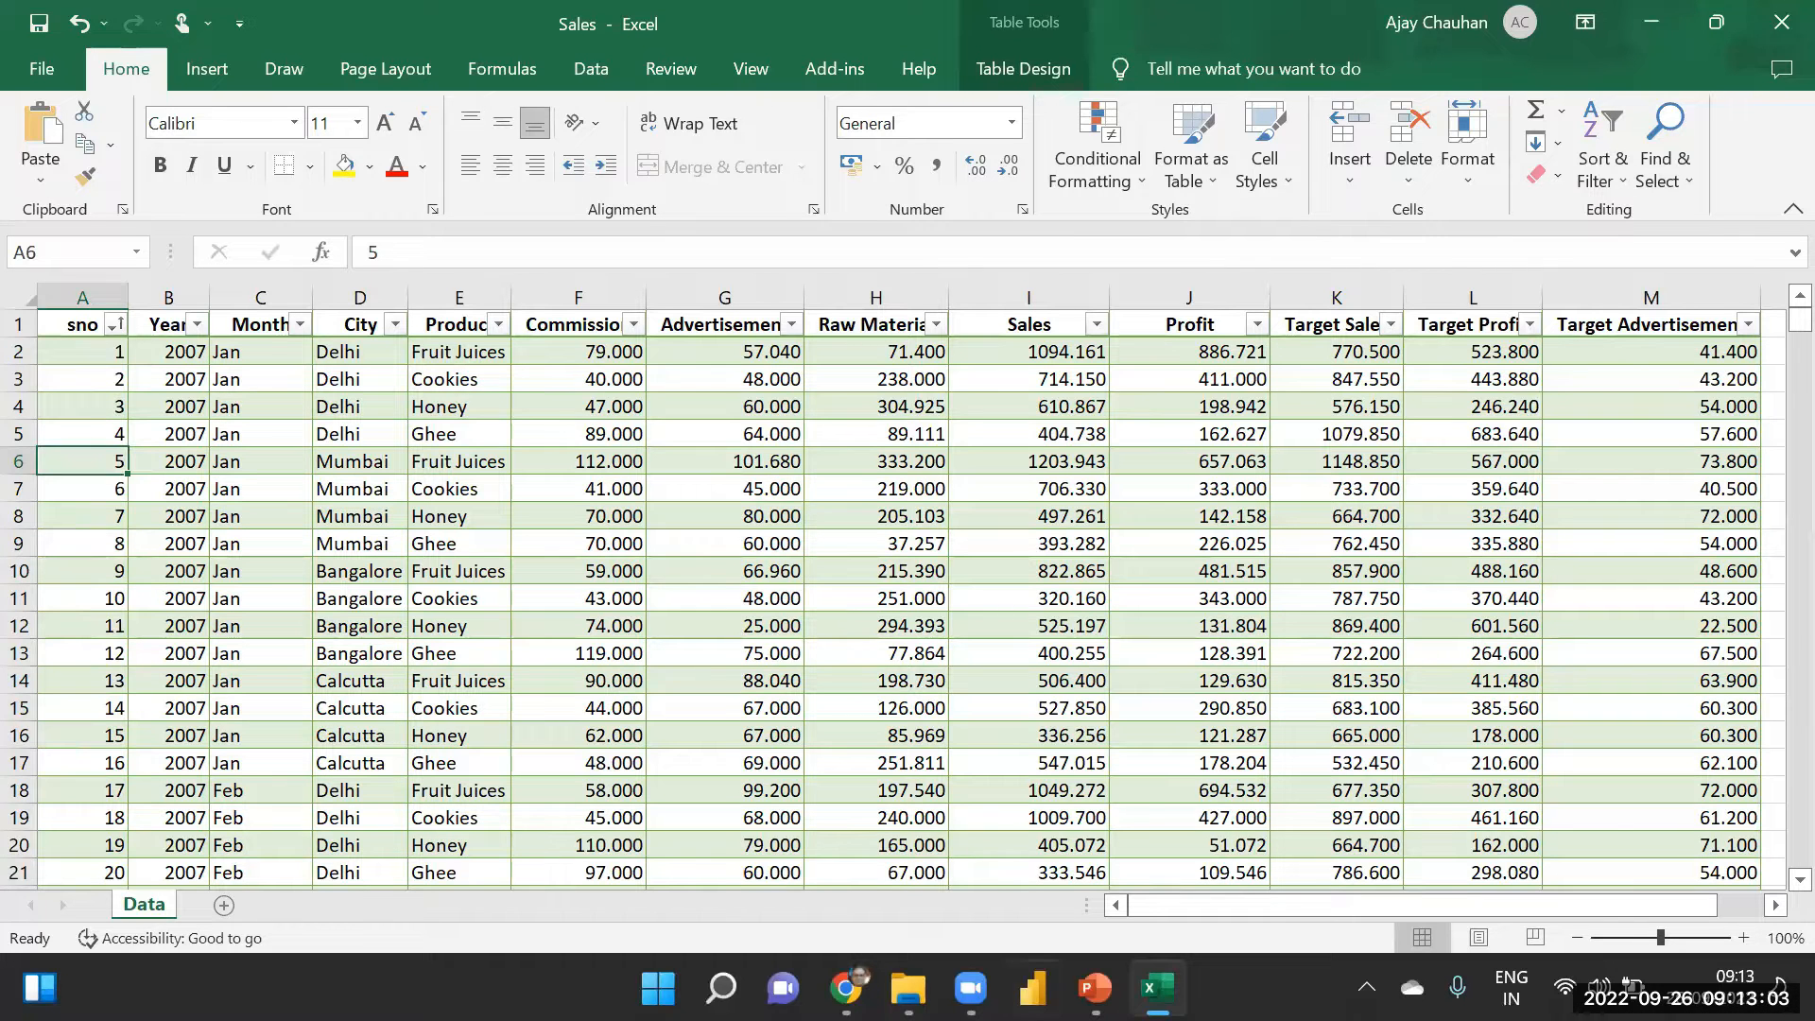
- Switch to the Excel Dashboard presentation in PowerPoint and review each point of the Step 1: Data Testing & Cleaning slide
{"action": "mouse_move", "coordinate": [1094, 988]}
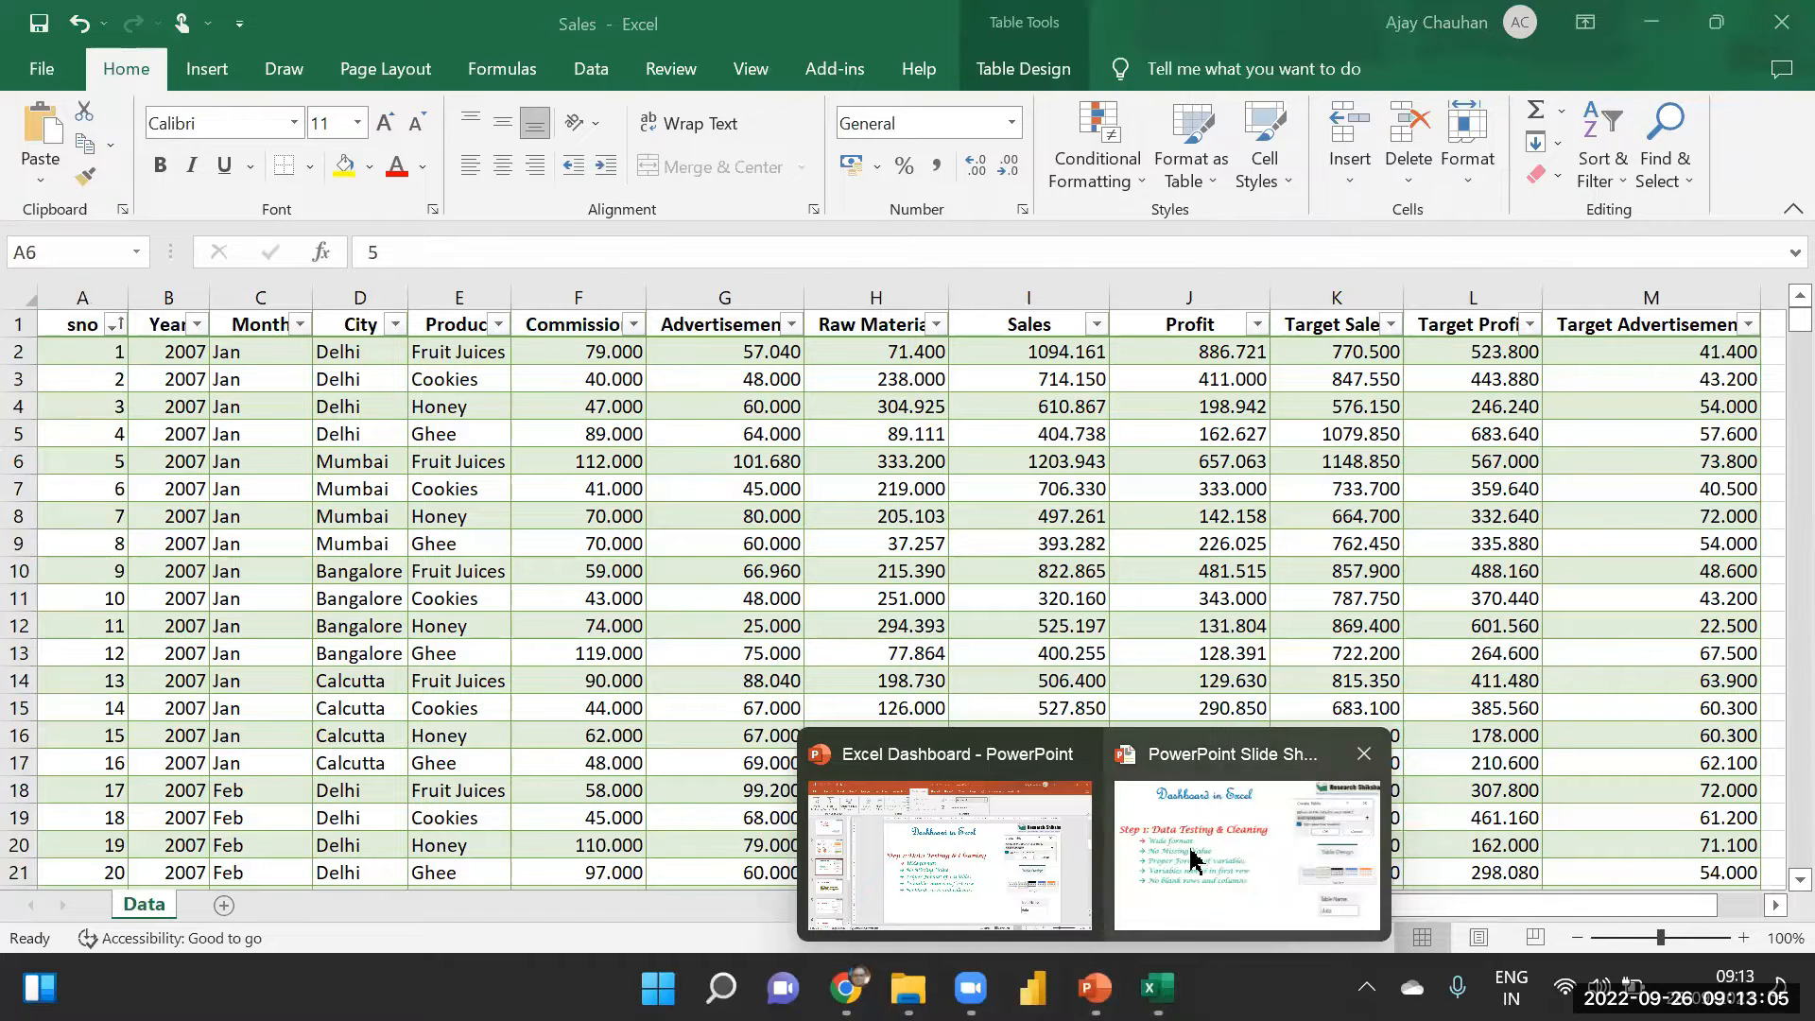
{"action": "left_click", "coordinate": [985, 846]}
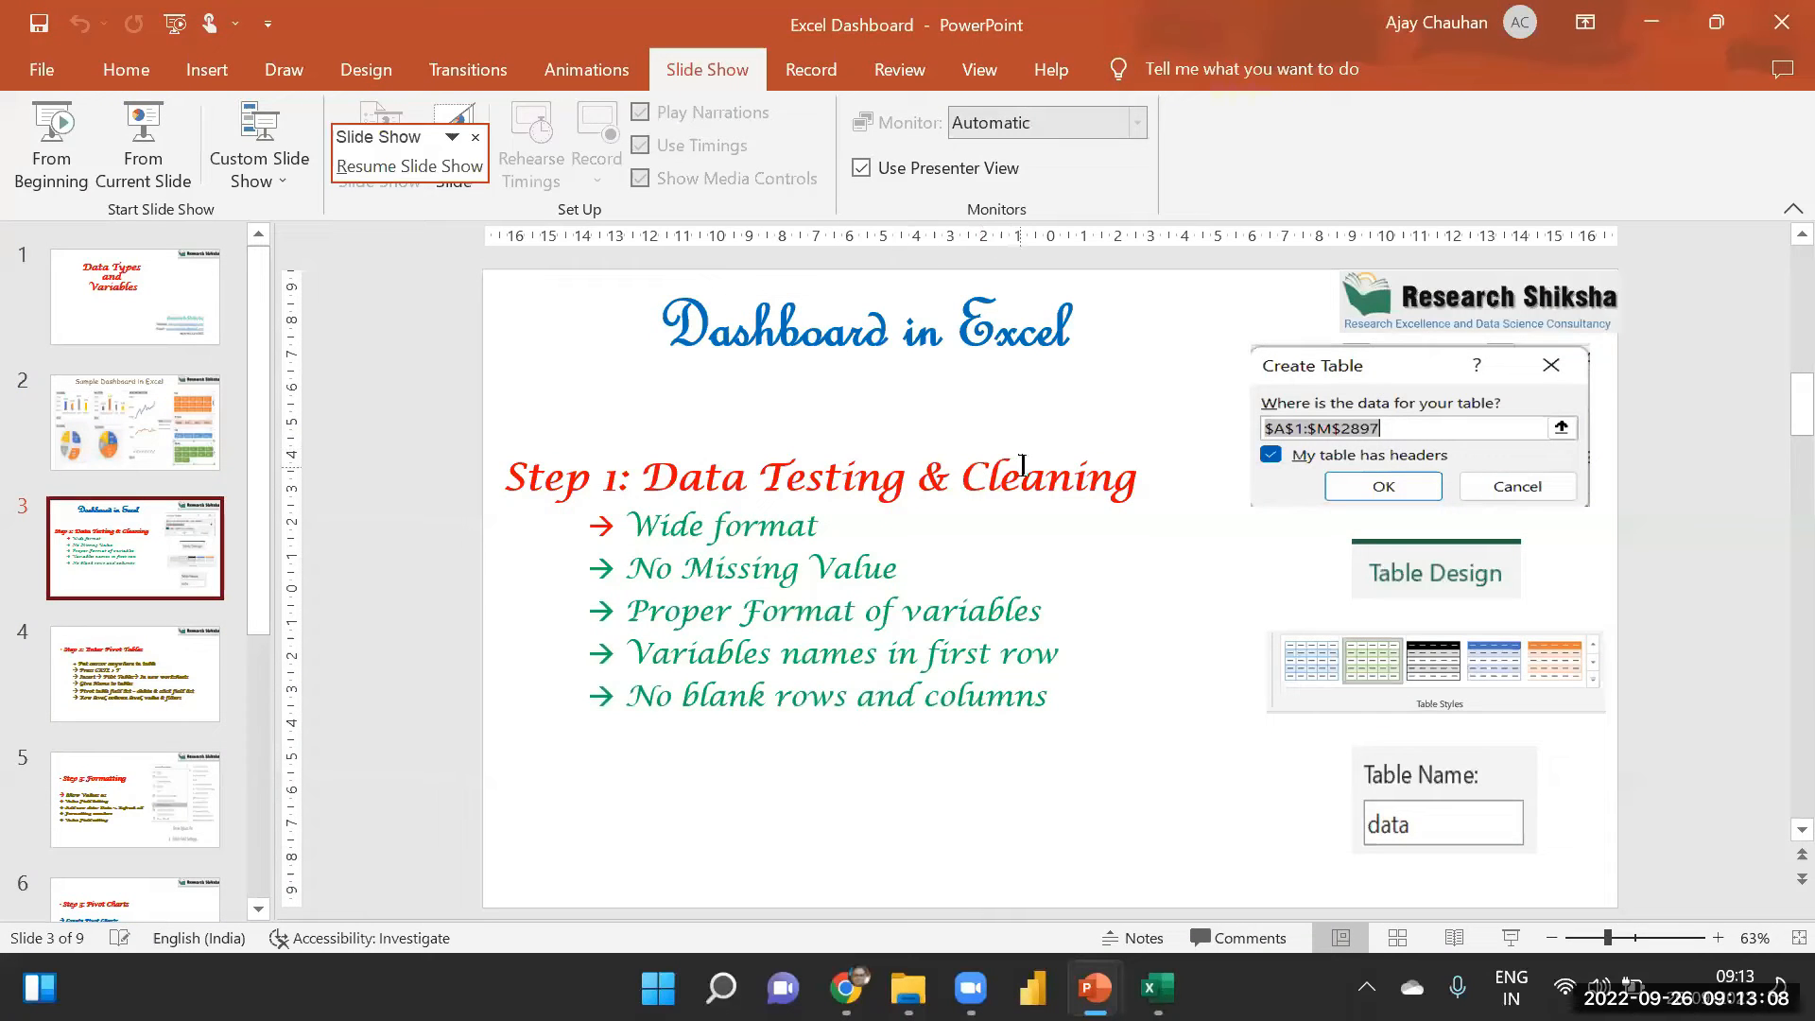
{"action": "mouse_move", "coordinate": [668, 523]}
{"action": "left_mouse_down"}
{"action": "mouse_move", "coordinate": [856, 567]}
{"action": "mouse_move", "coordinate": [826, 545]}
{"action": "left_mouse_up"}
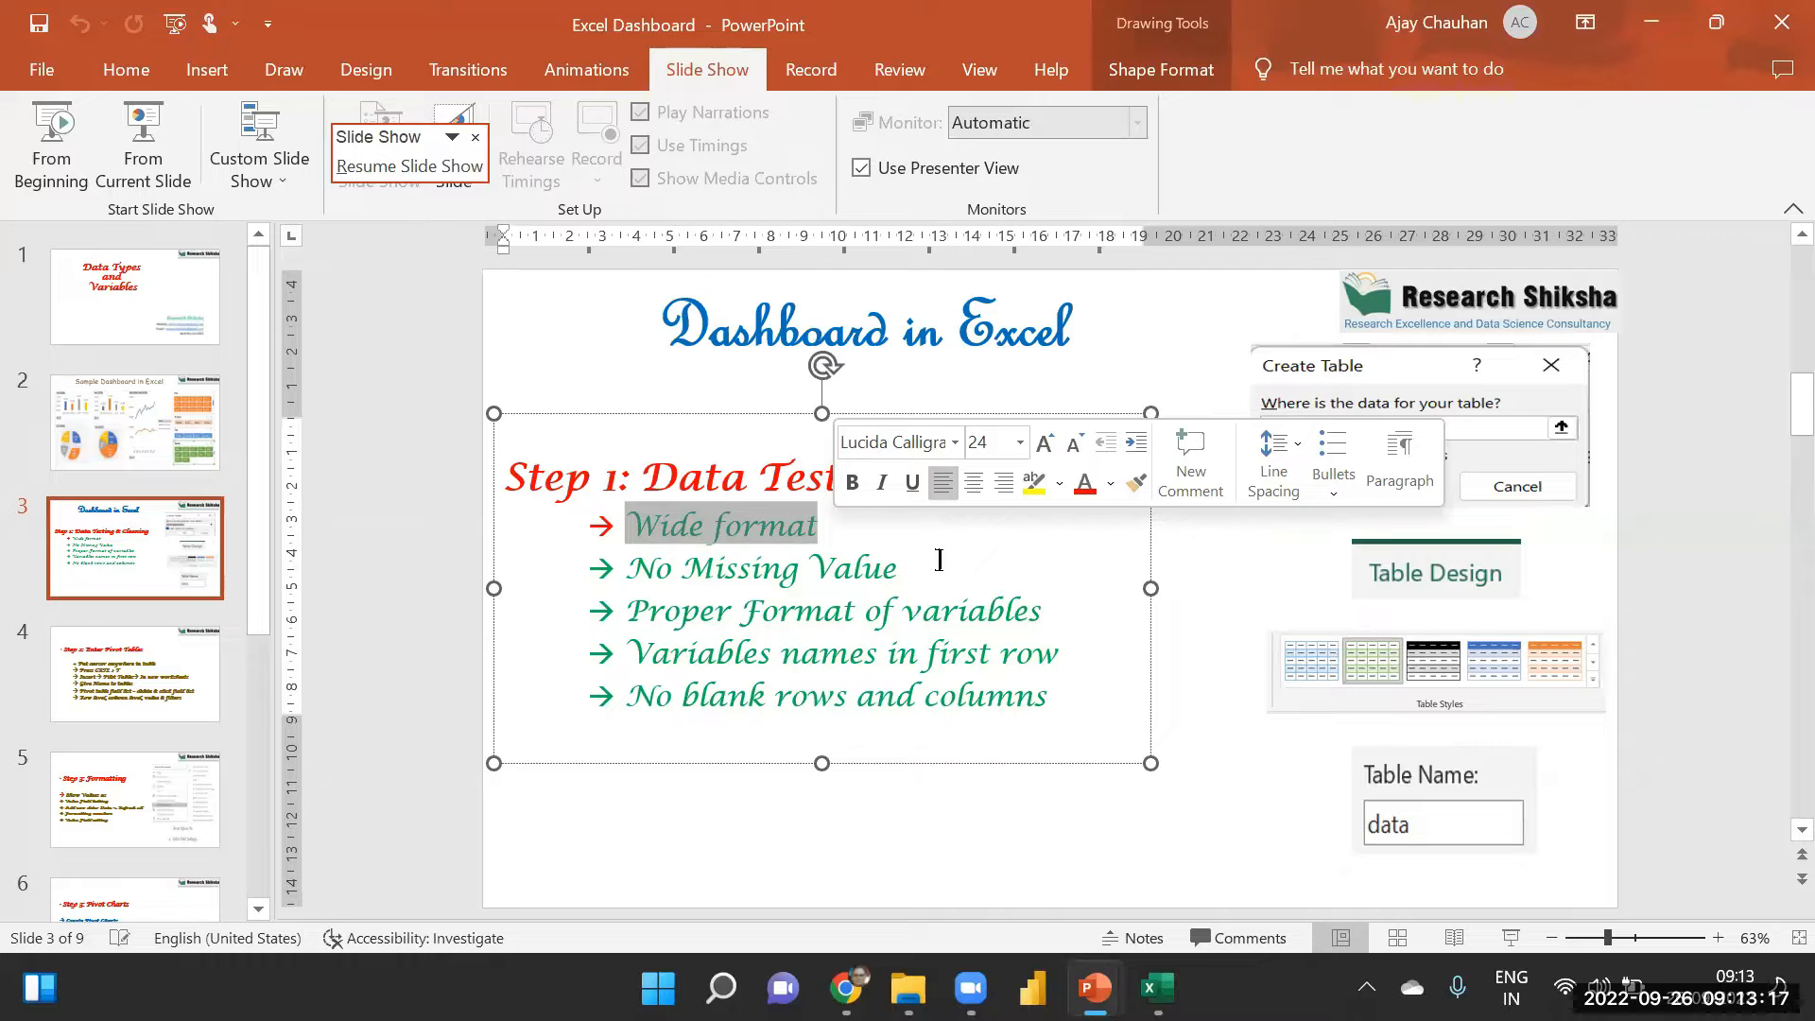
{"action": "left_click", "coordinate": [388, 491]}
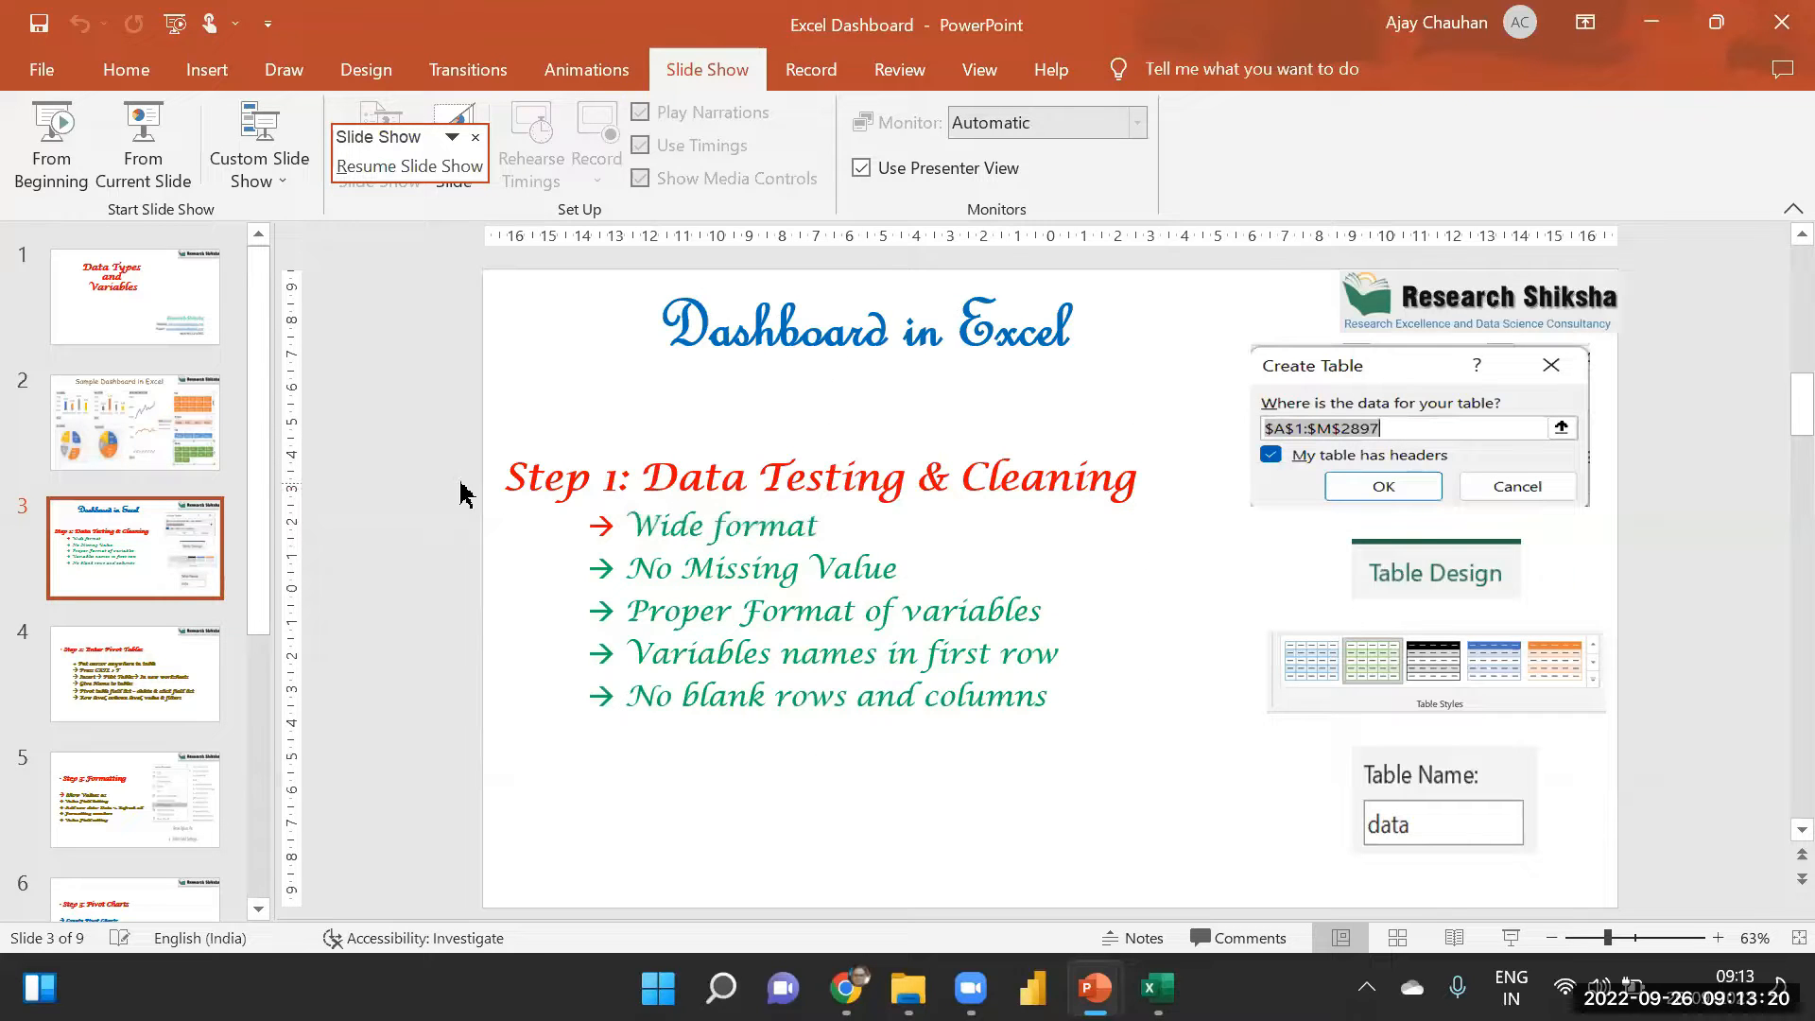
{"action": "left_click_drag", "start_coordinate": [640, 564], "coordinate": [905, 567]}
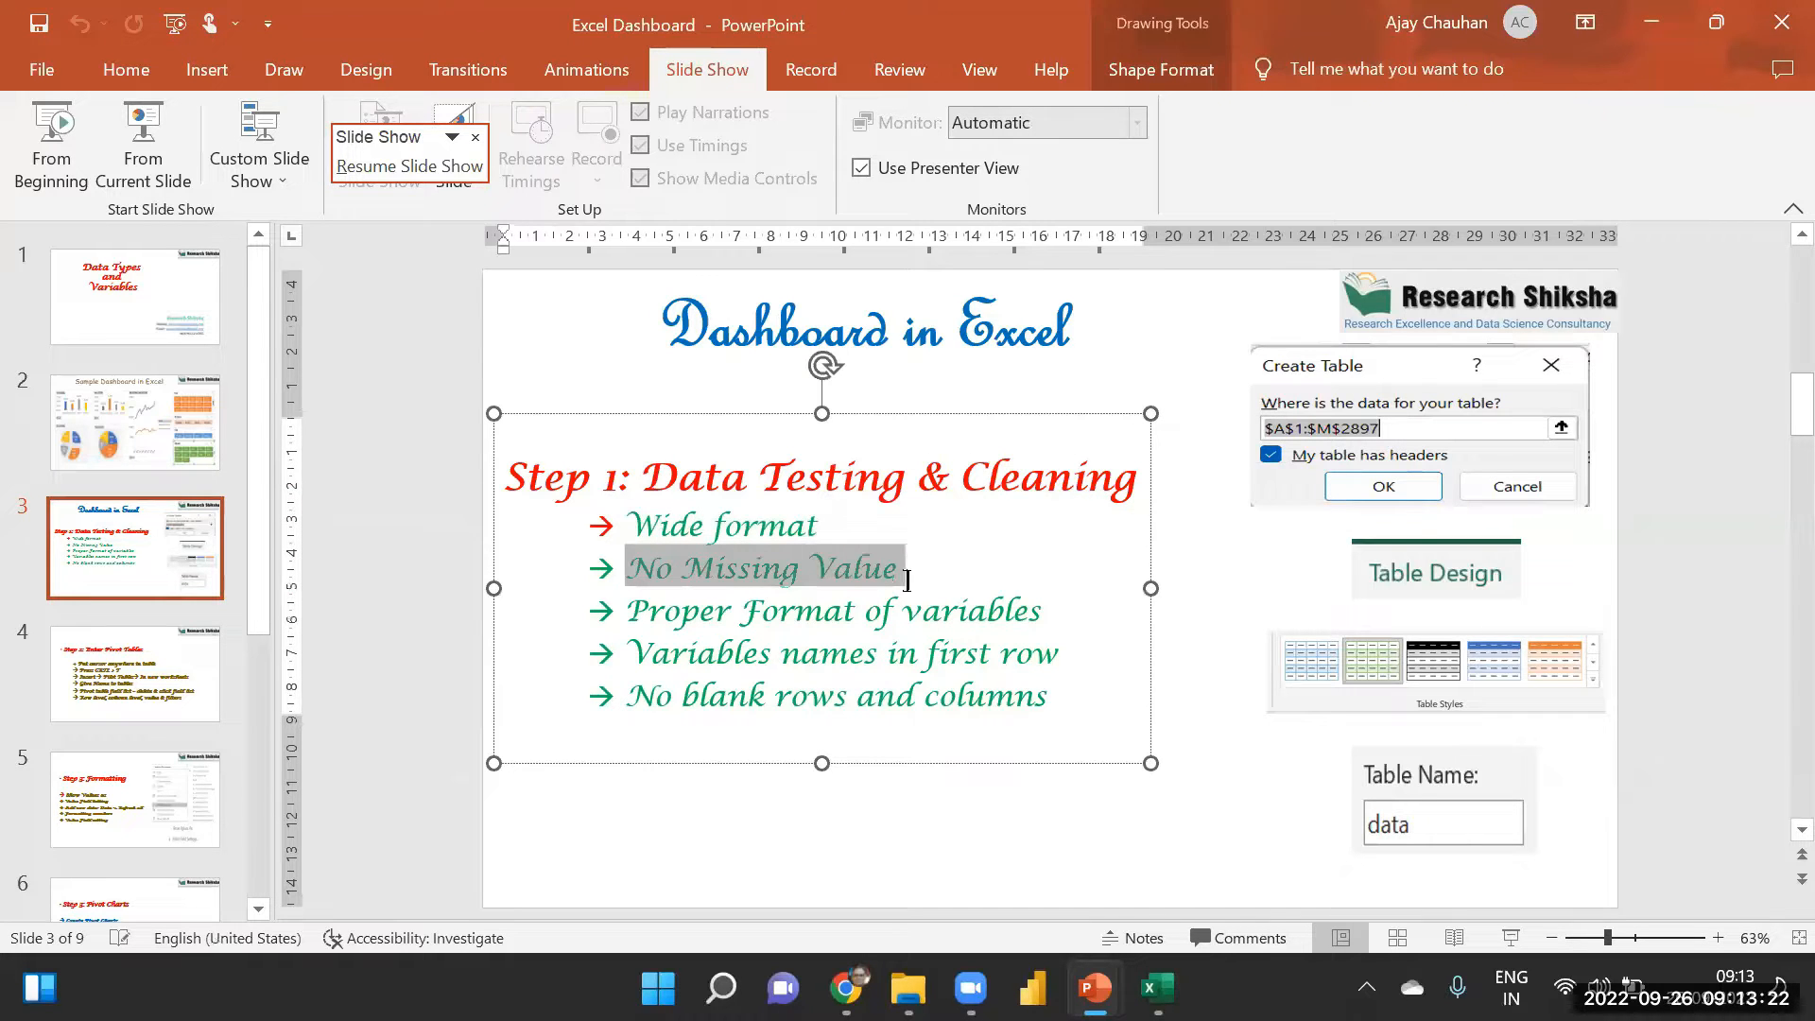
{"action": "left_click_drag", "start_coordinate": [631, 612], "coordinate": [1087, 609]}
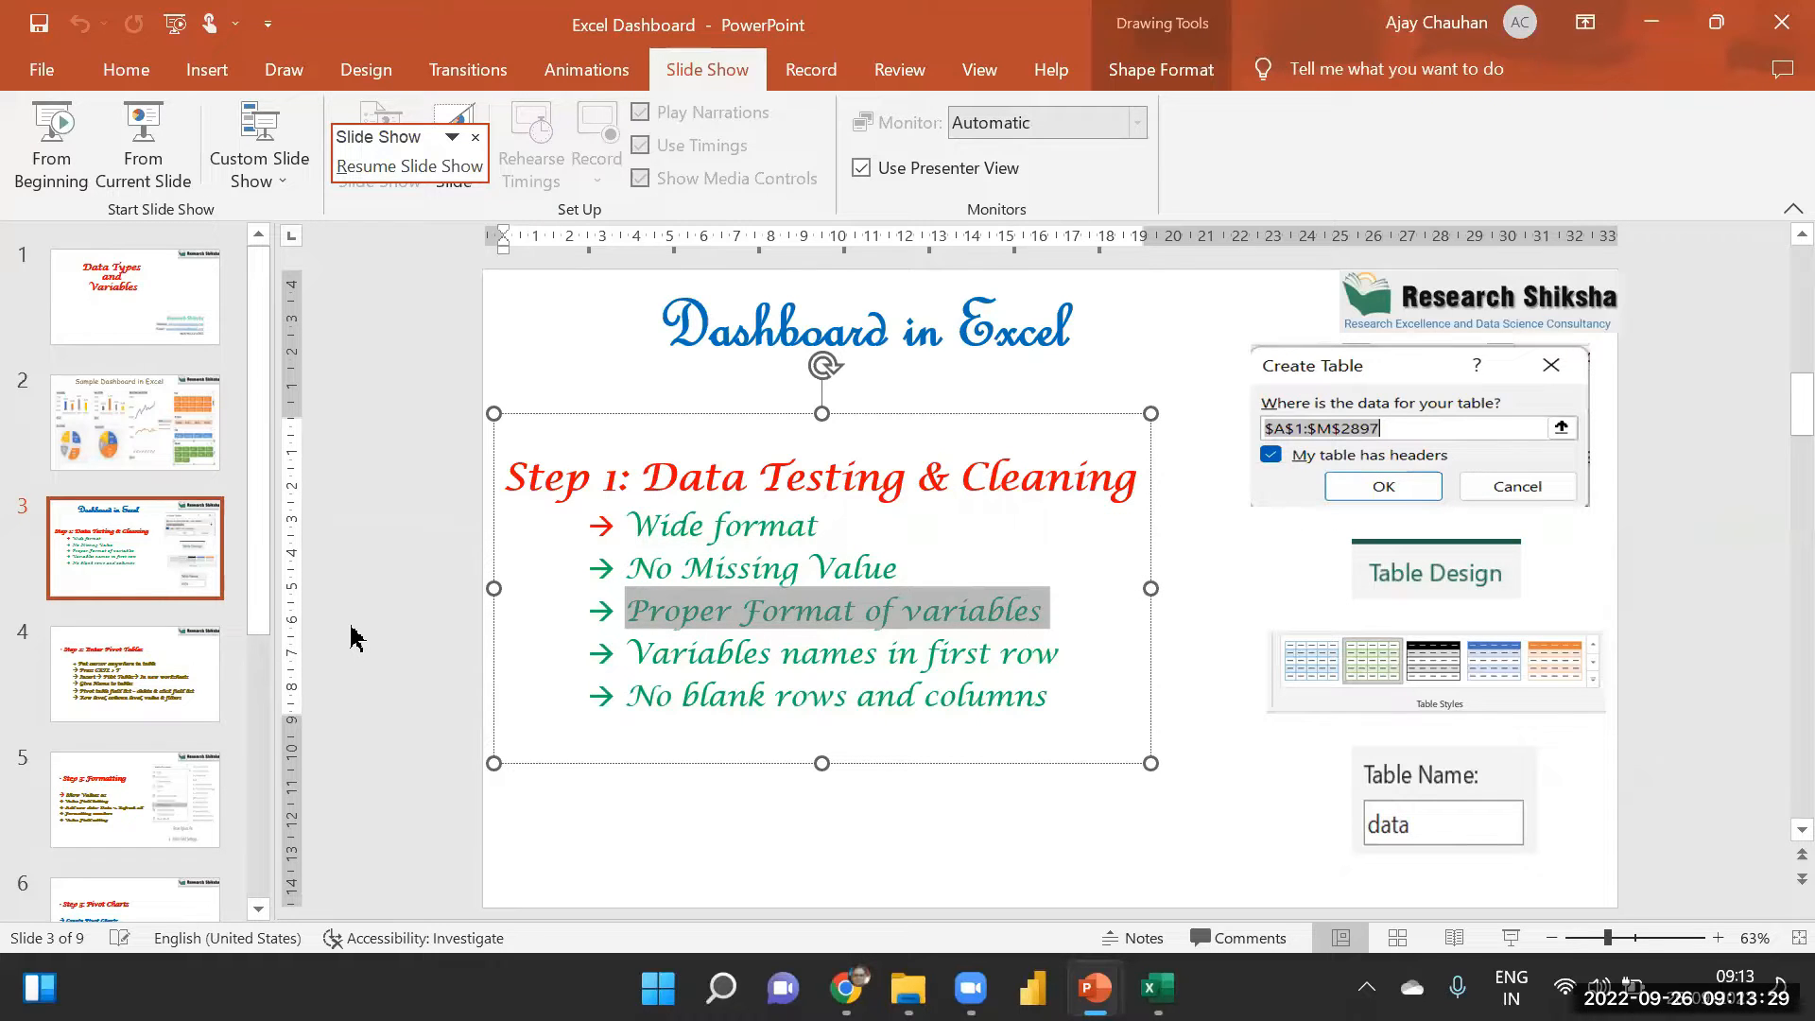
{"action": "left_click_drag", "start_coordinate": [629, 654], "coordinate": [1075, 654]}
{"action": "left_click_drag", "start_coordinate": [629, 700], "coordinate": [1019, 698]}
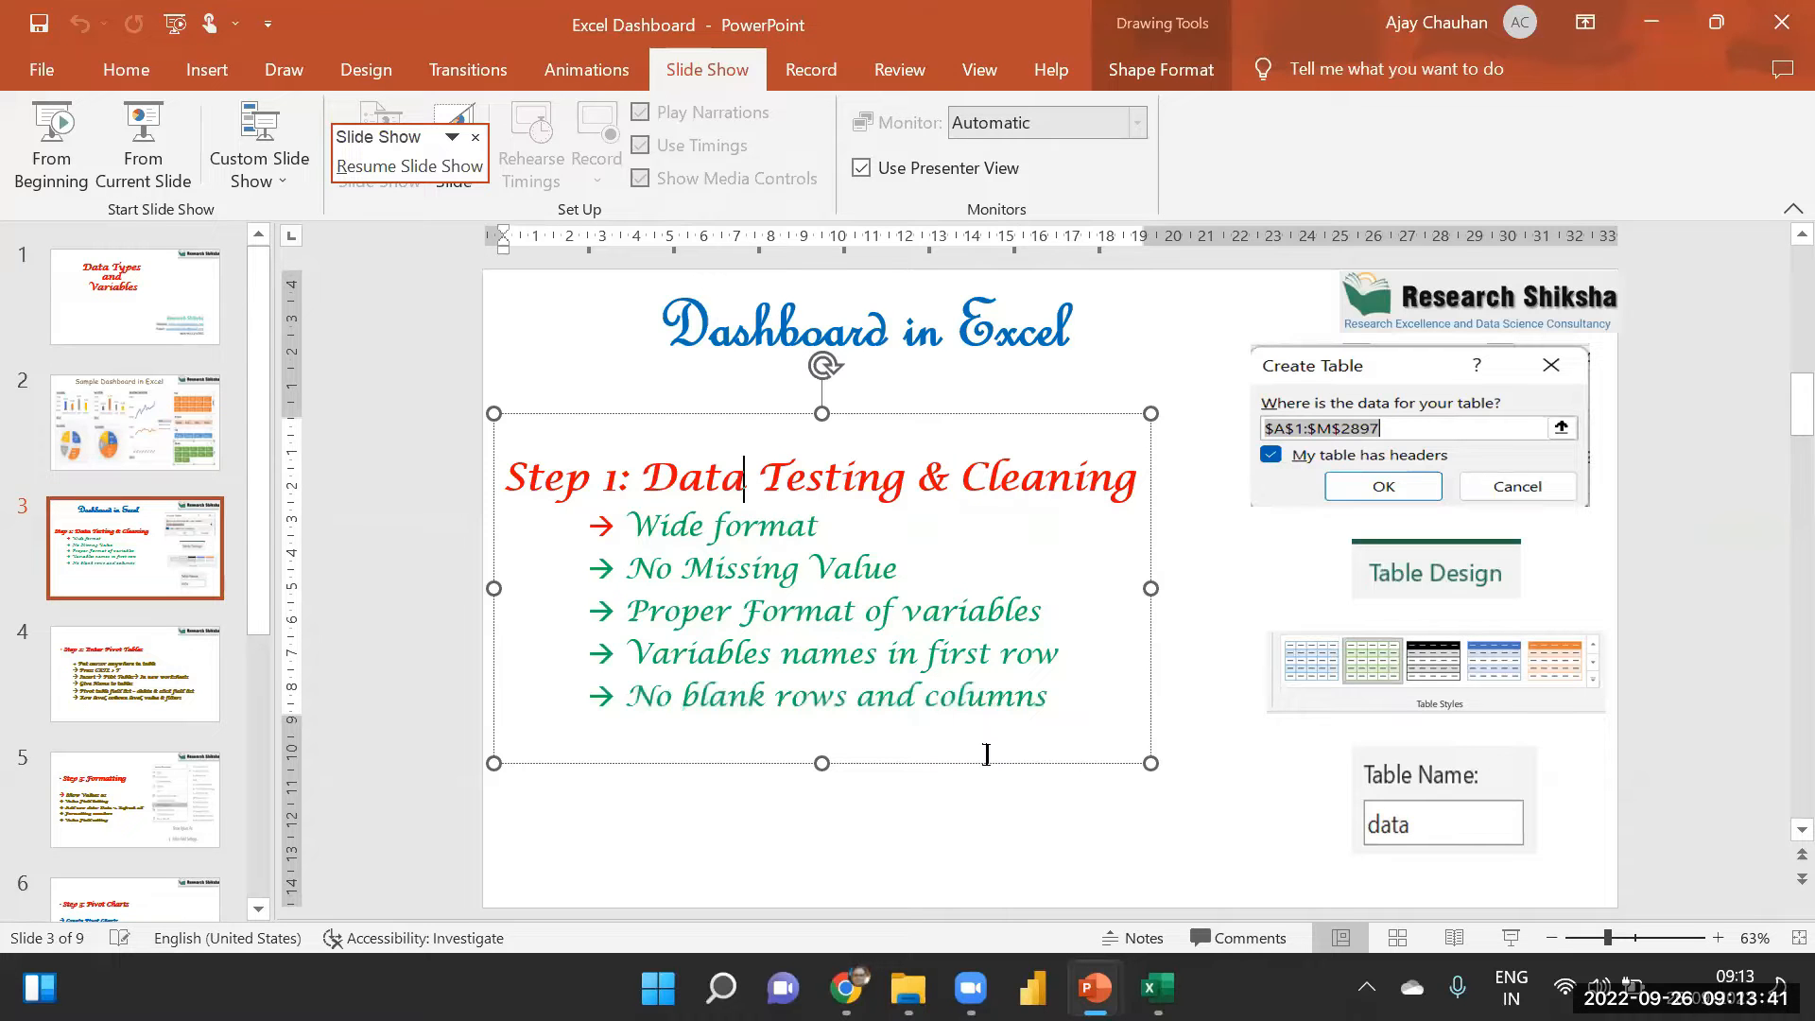
- Switch back to the Sales workbook in Excel and start a PivotTable from the data table
{"action": "left_click", "coordinate": [1157, 988]}
{"action": "left_click", "coordinate": [1030, 735]}
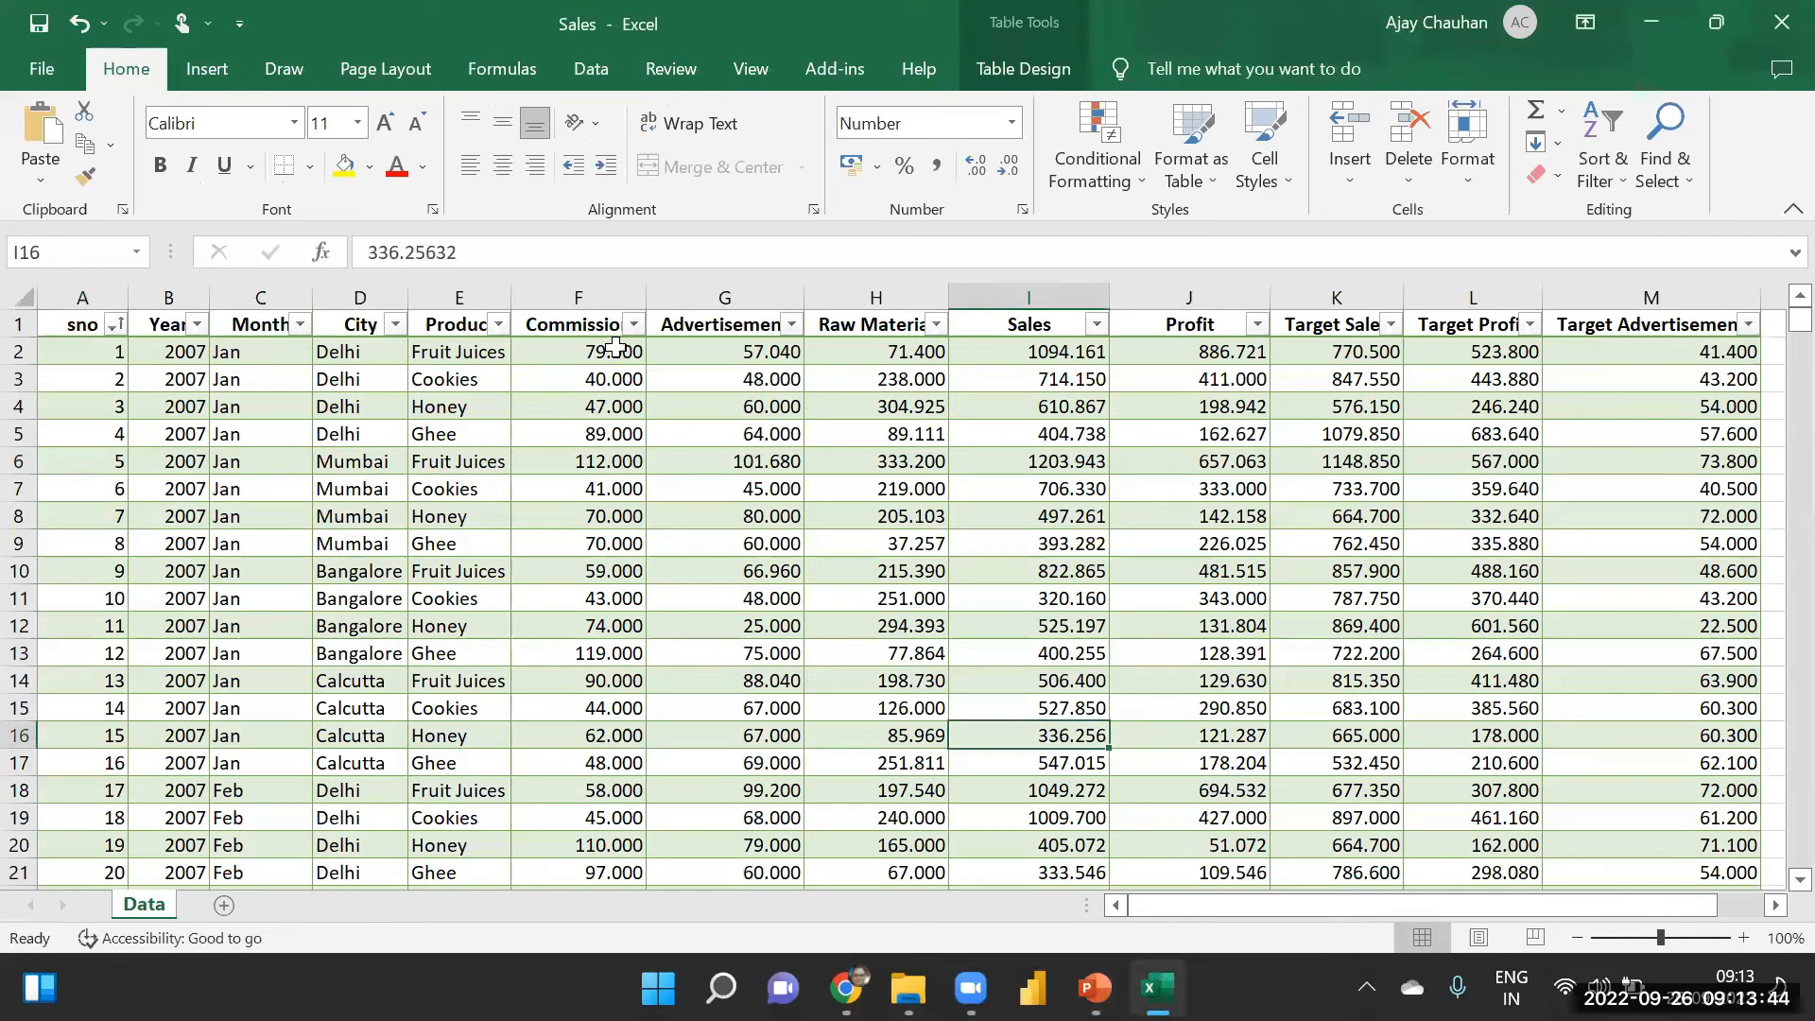
{"action": "left_click", "coordinate": [907, 571]}
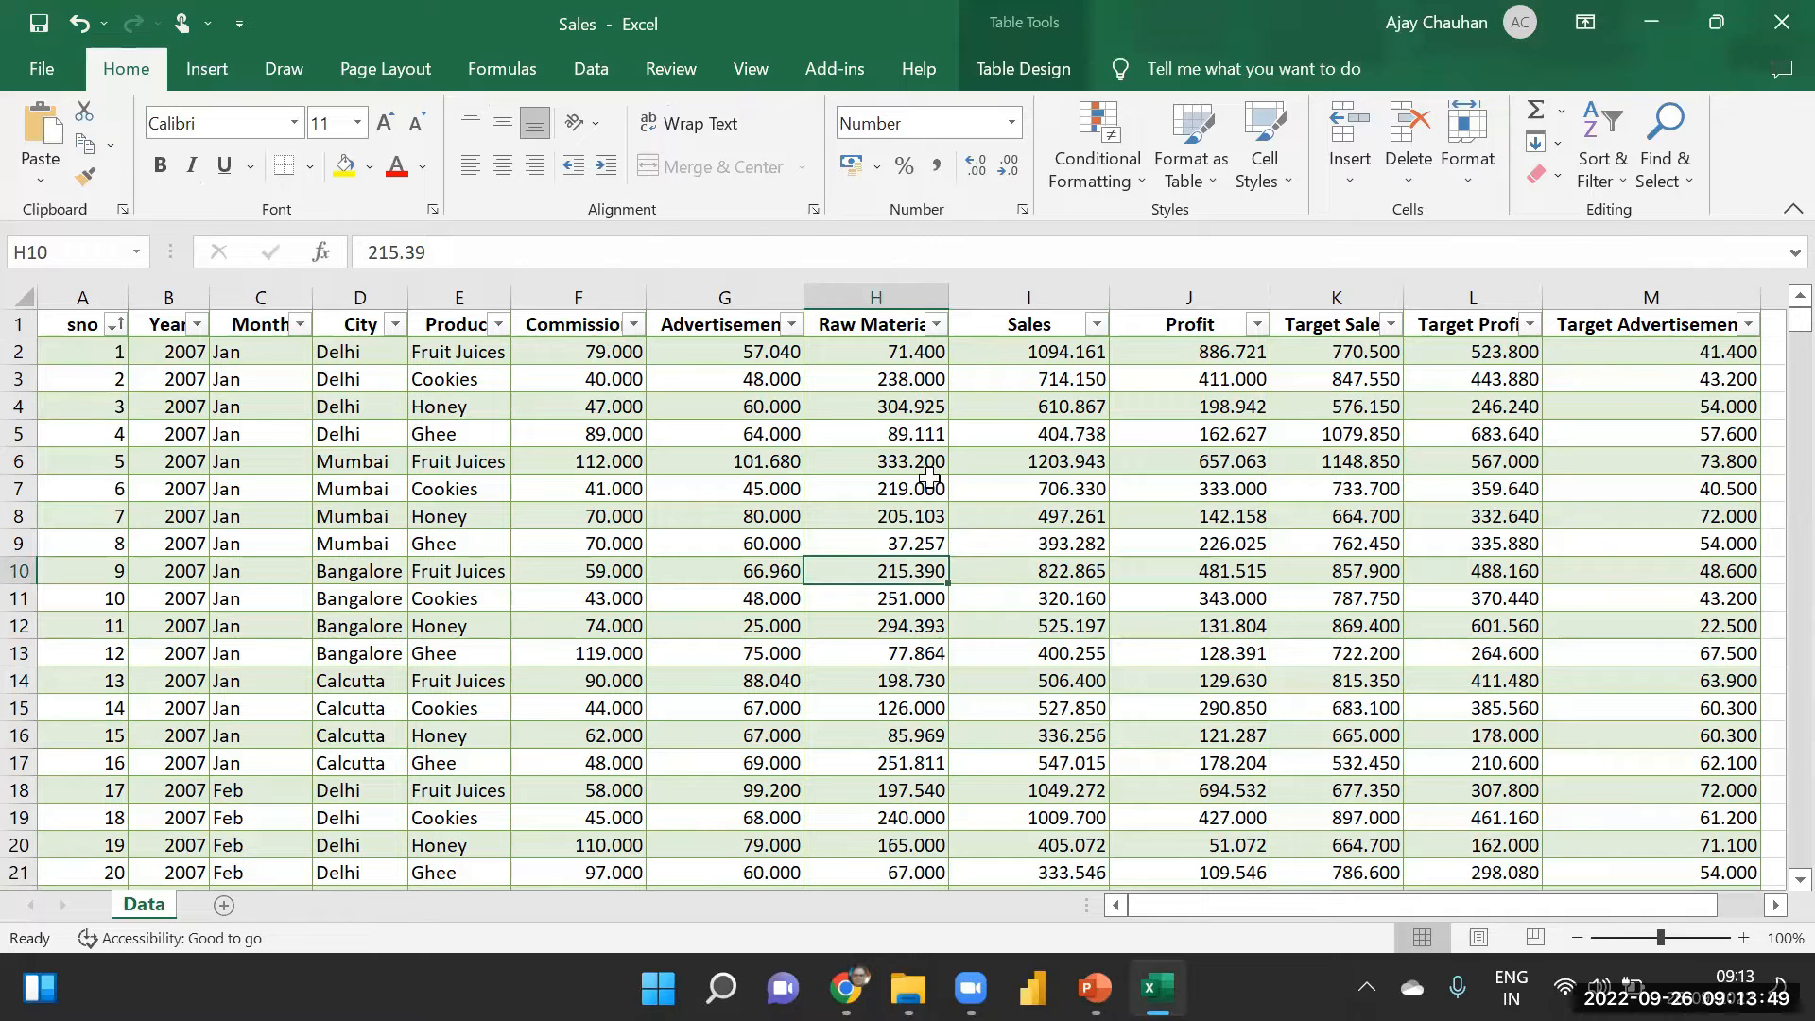
{"action": "left_click", "coordinate": [207, 70]}
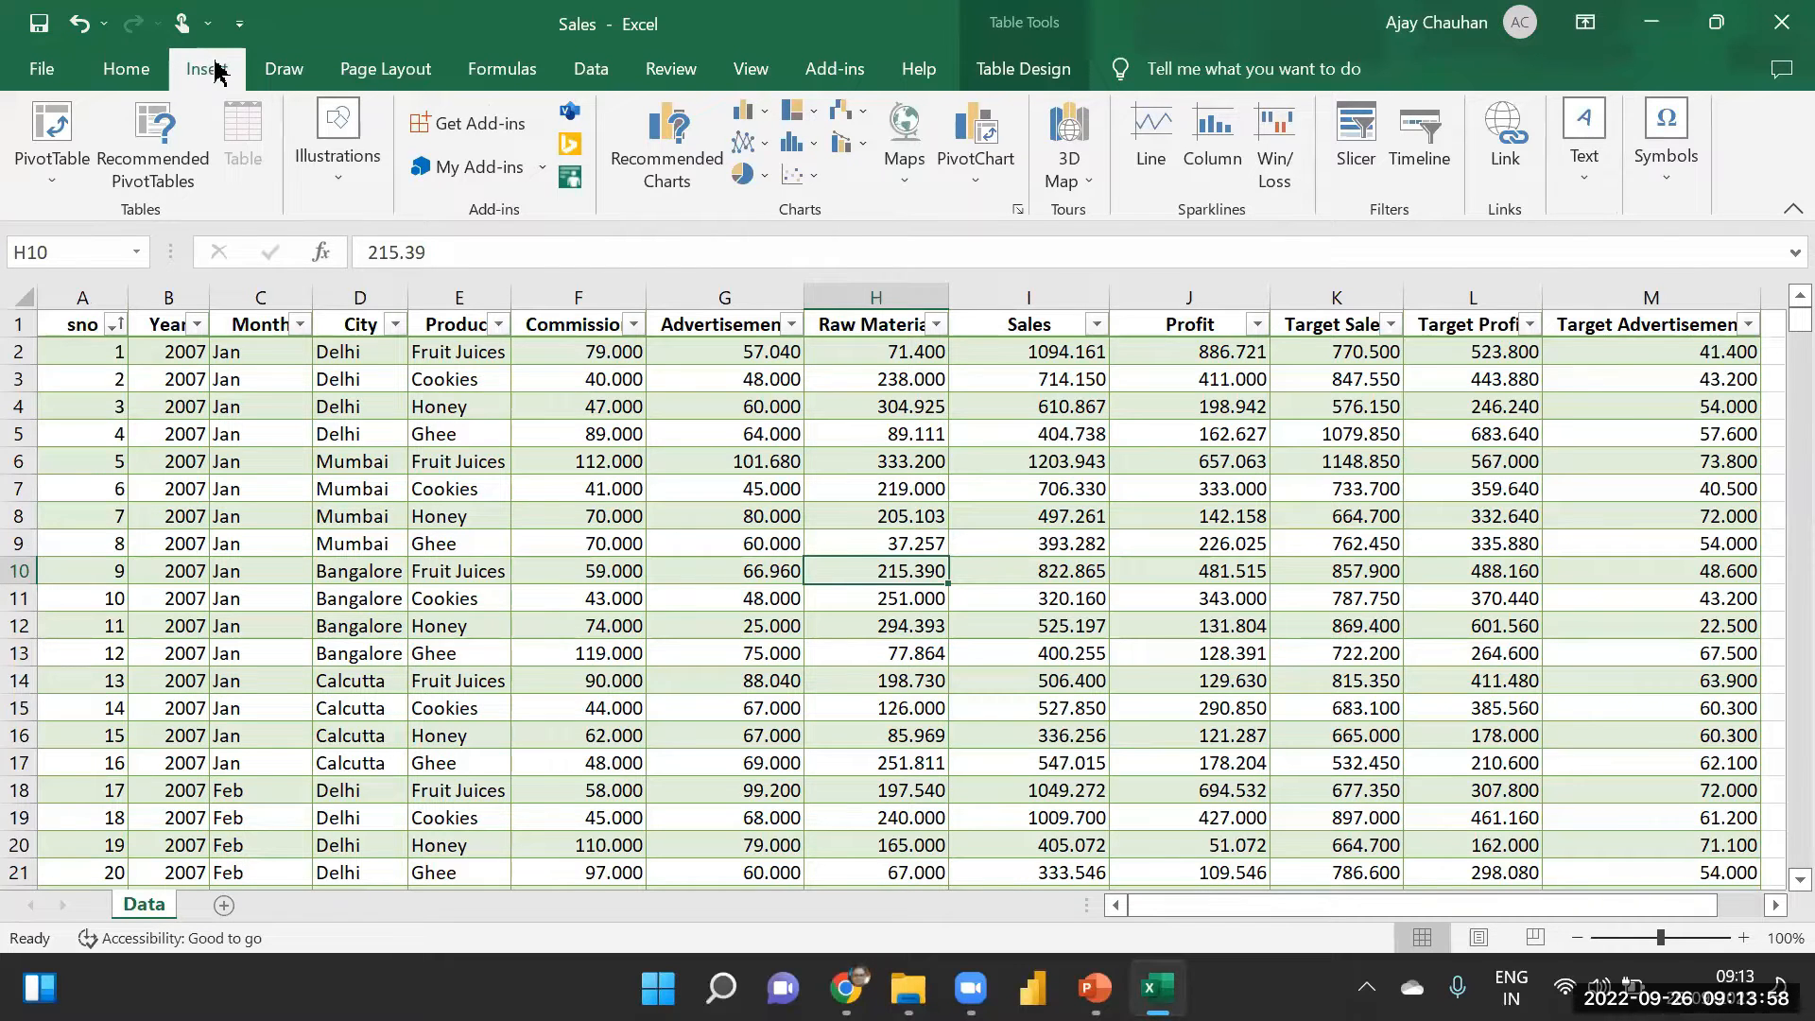
{"action": "left_click", "coordinate": [49, 139]}
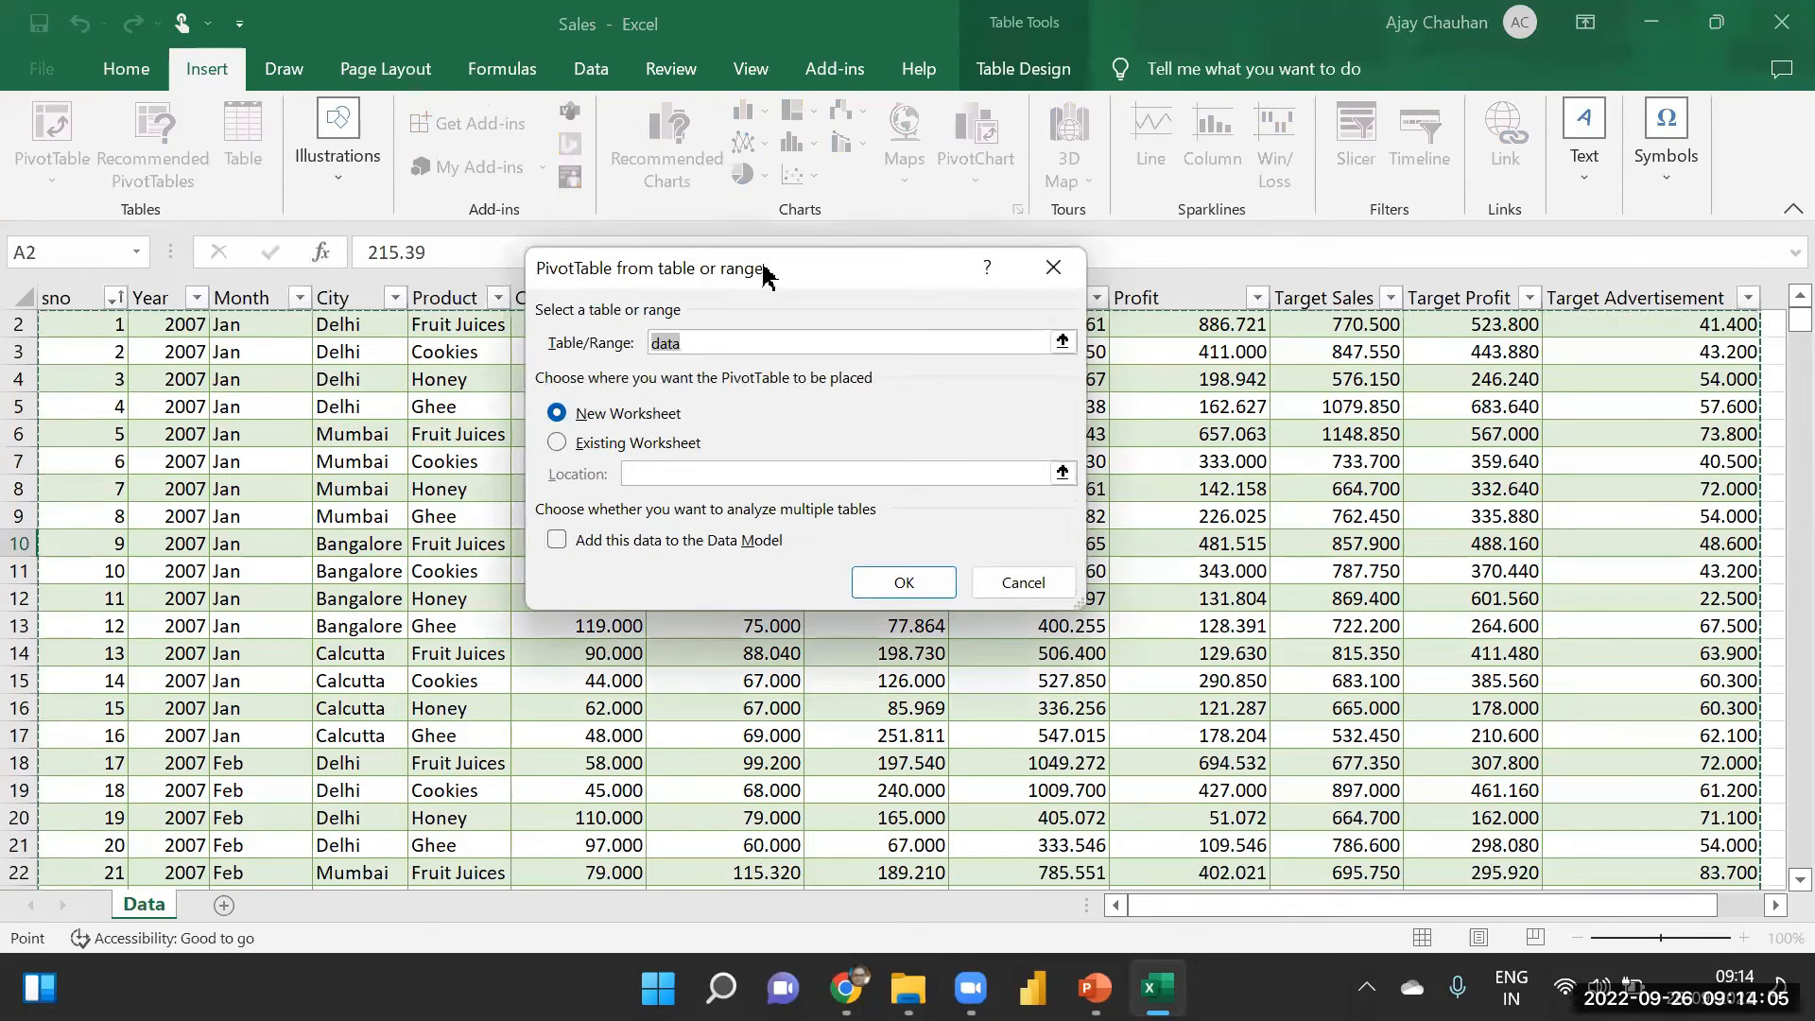
{"action": "left_click_drag", "start_coordinate": [764, 274], "coordinate": [906, 361]}
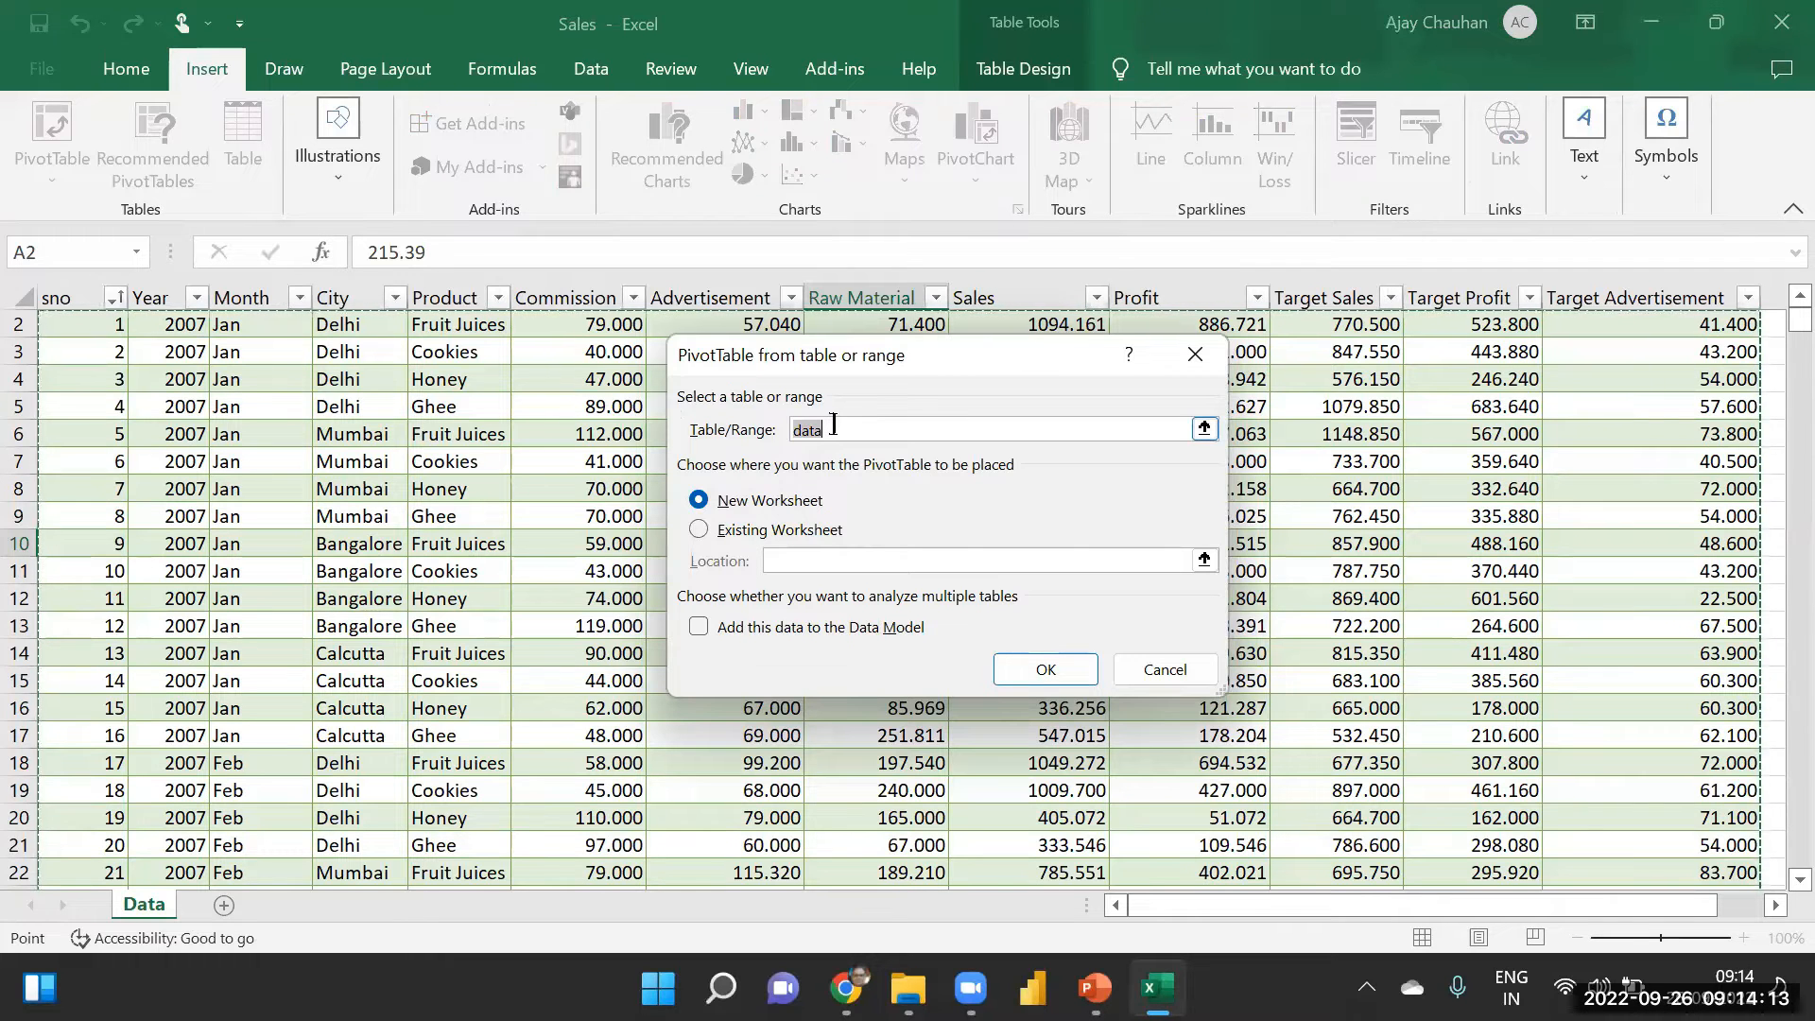
- Switch to the PowerPoint presentation and read the Step 2: Enter Pivot Tables slide
{"action": "mouse_move", "coordinate": [1094, 988]}
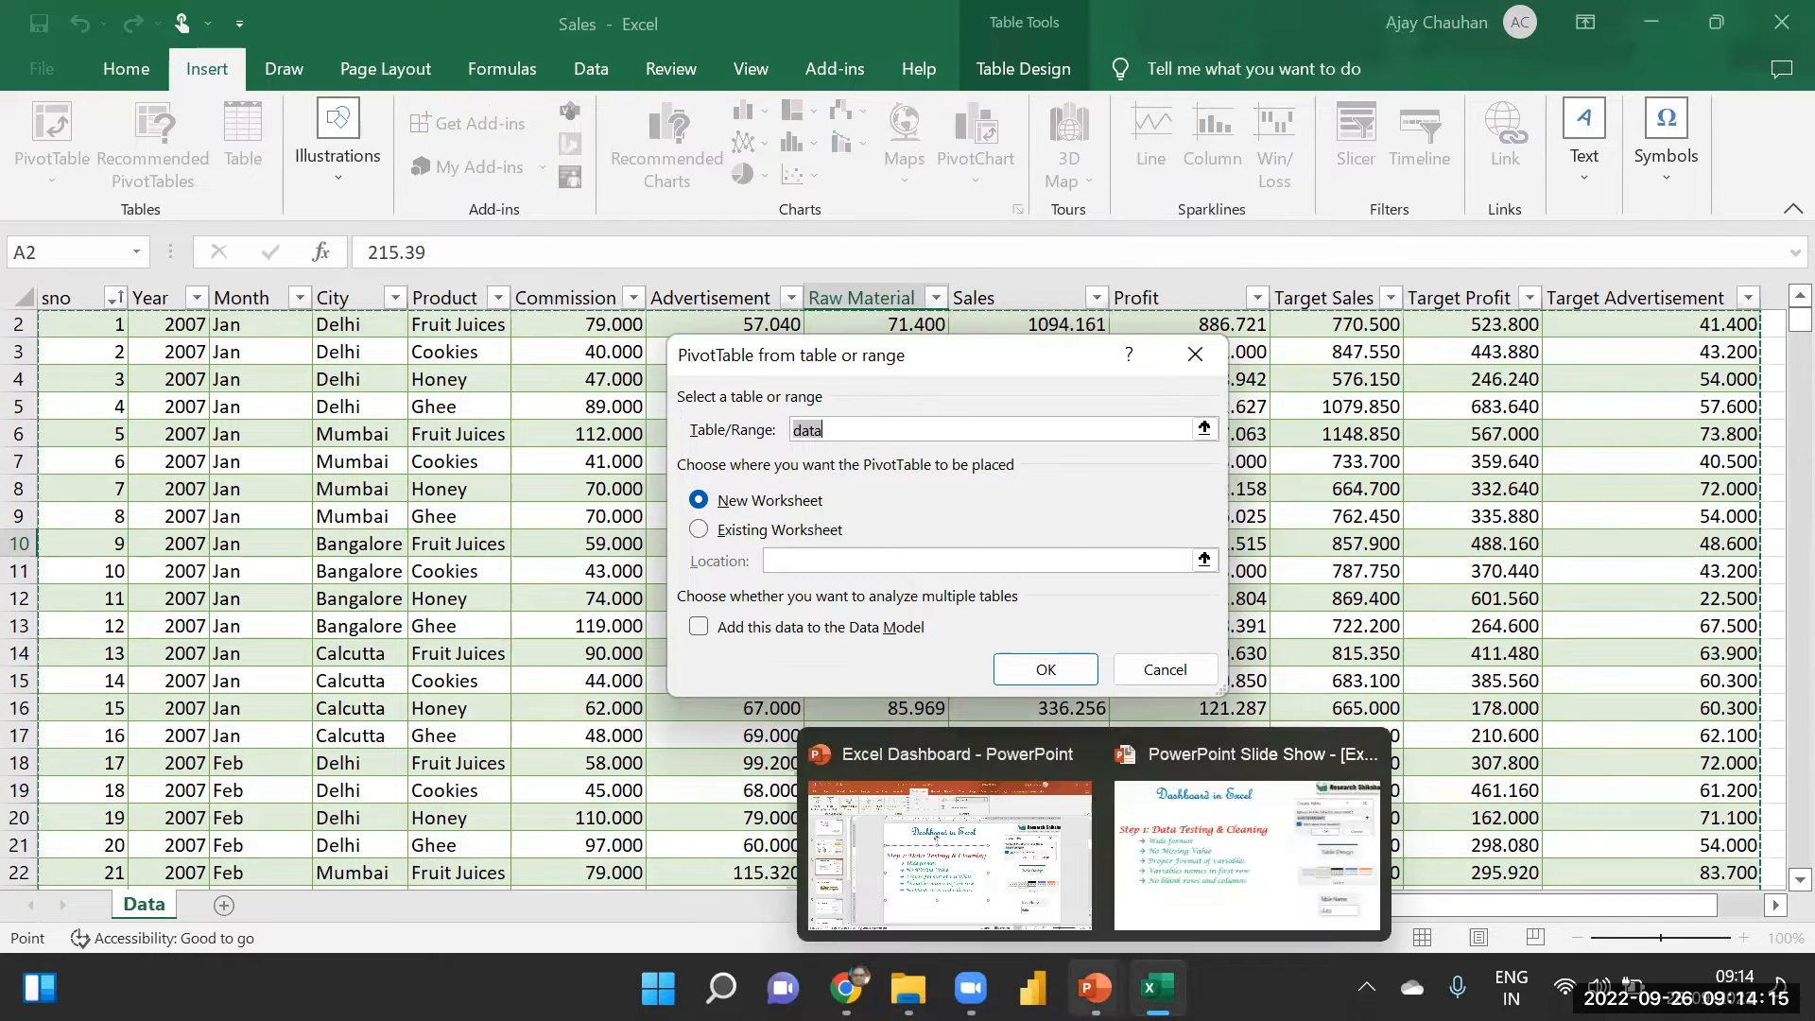
{"action": "left_click", "coordinate": [944, 882]}
{"action": "scroll", "coordinate": [315, 555], "scroll_direction": "down", "scroll_amount": 1}
{"action": "left_click_drag", "start_coordinate": [725, 413], "coordinate": [1083, 445]}
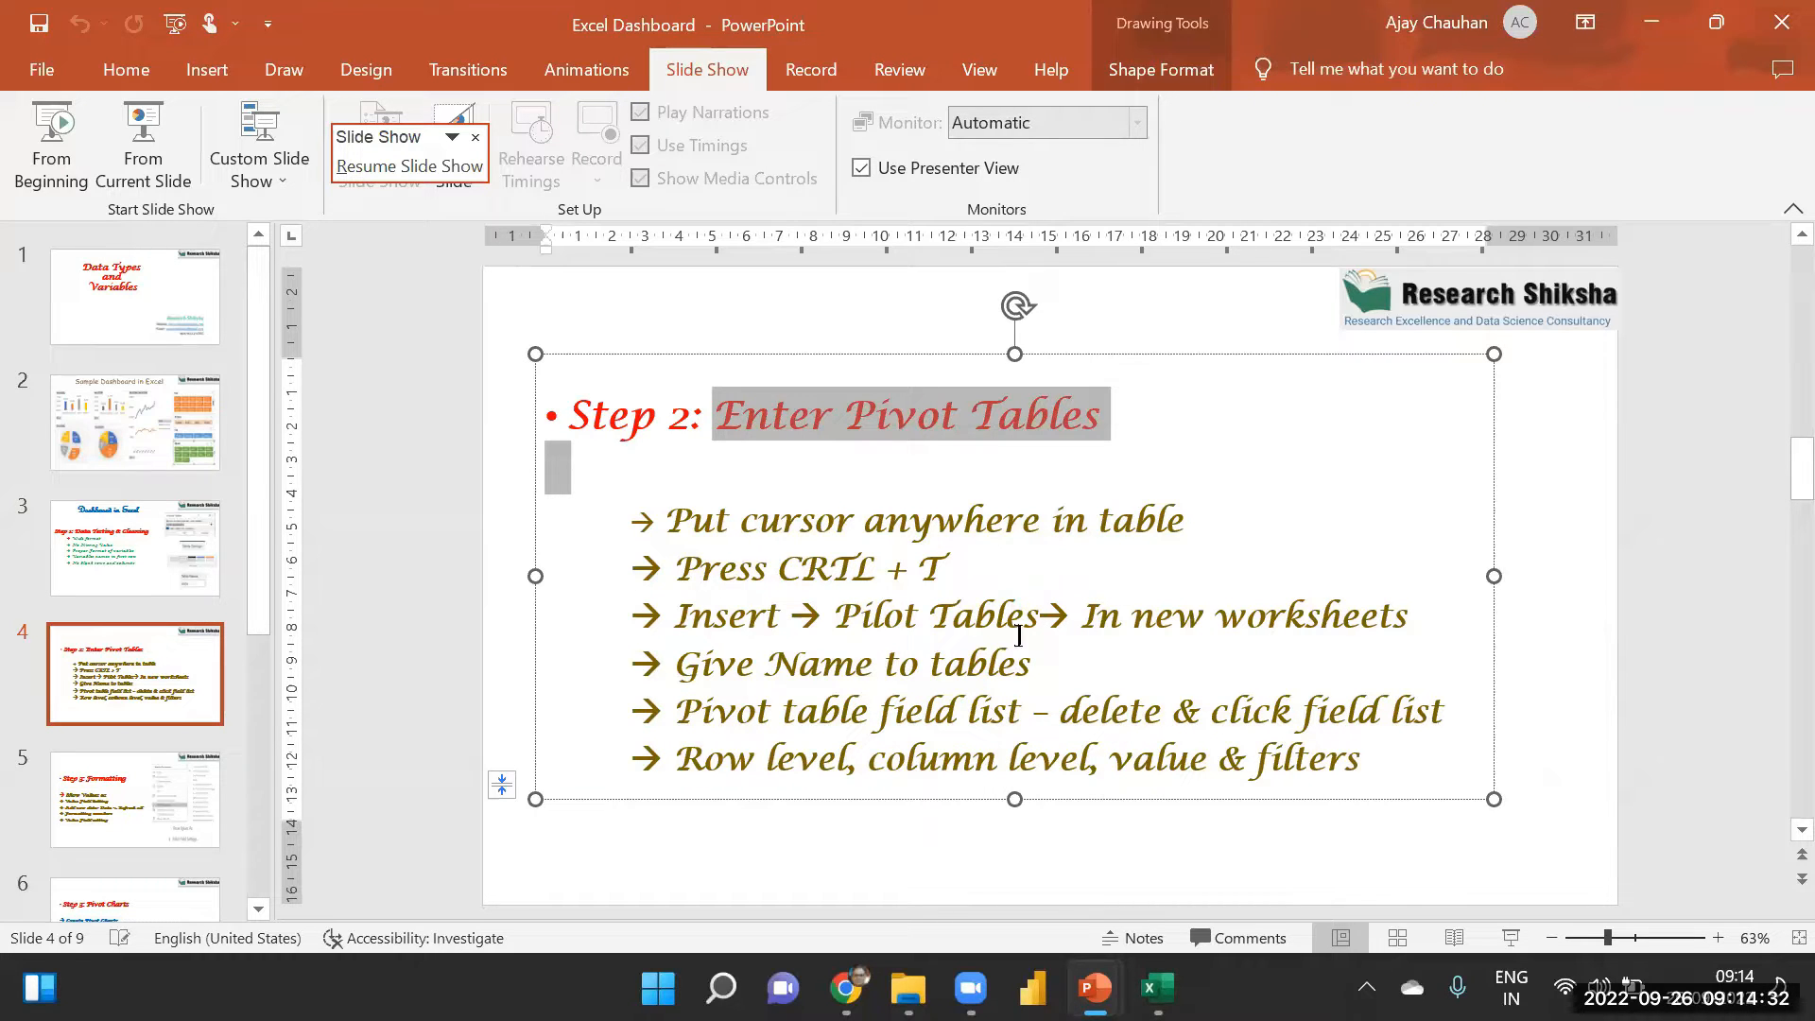
- Return to Excel and create the PivotTable from the data table on a new worksheet
{"action": "mouse_move", "coordinate": [1158, 988]}
{"action": "left_click", "coordinate": [1162, 770]}
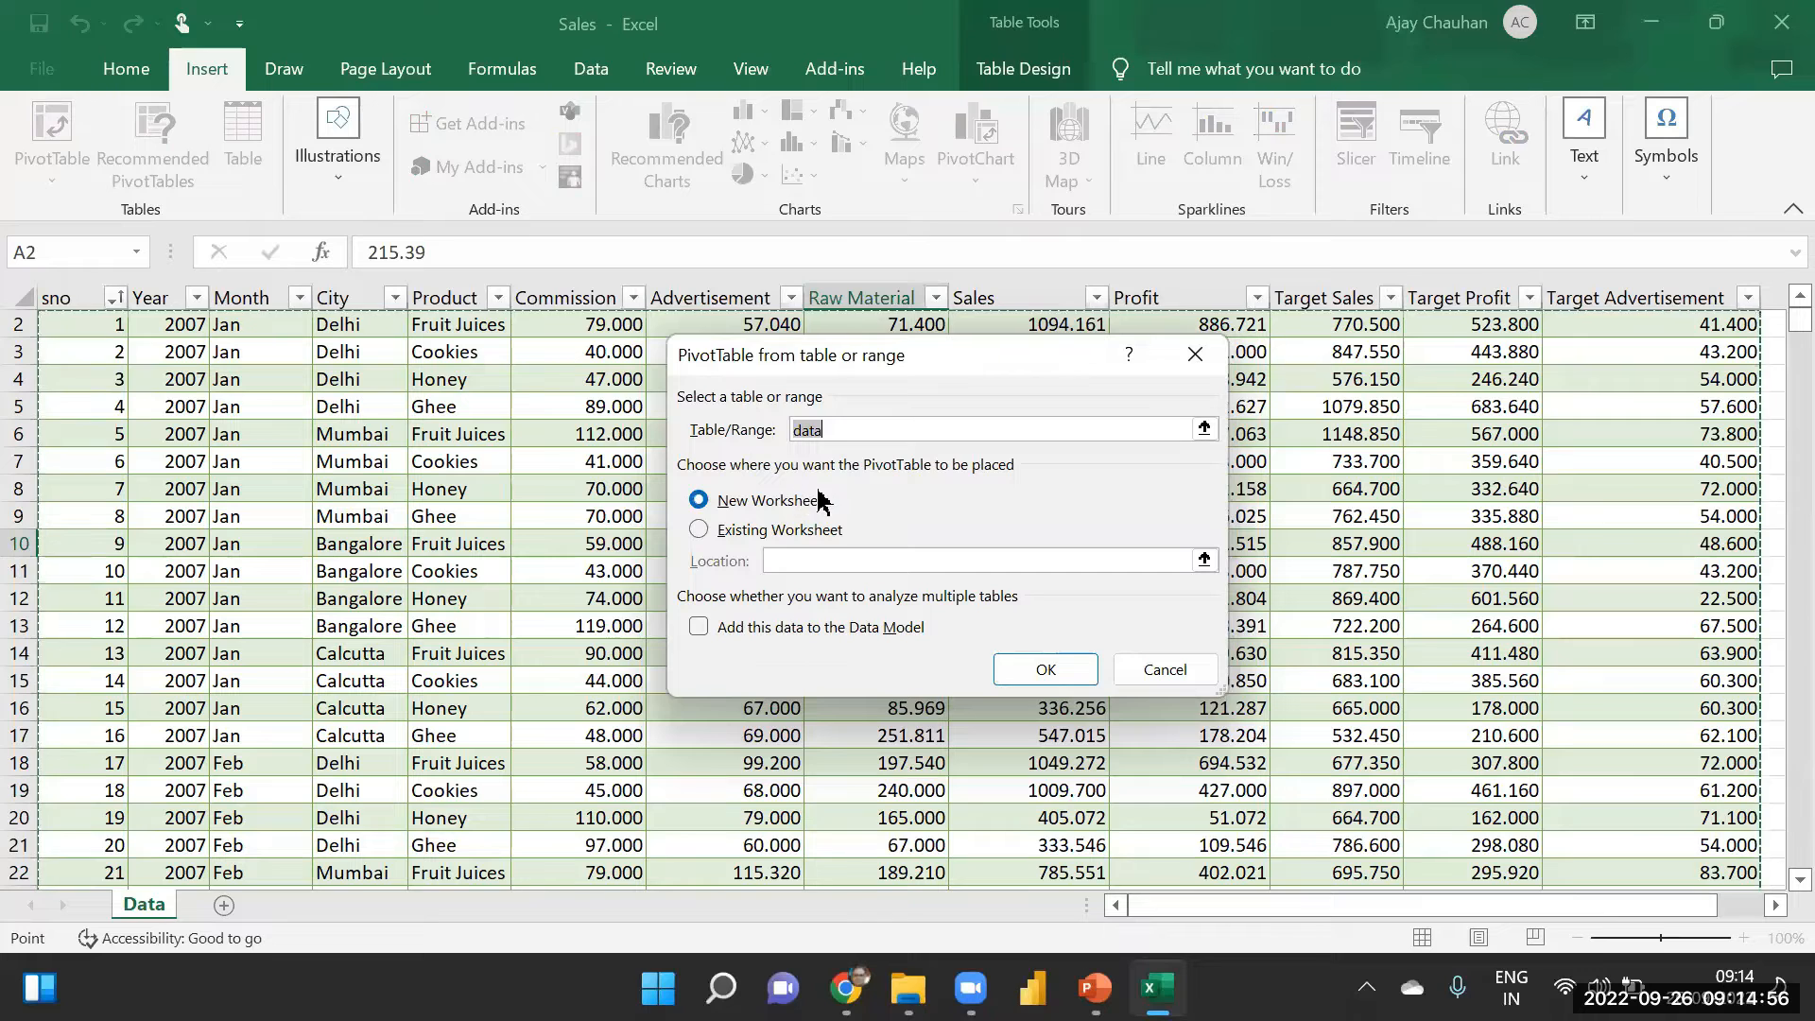
{"action": "left_click", "coordinate": [1050, 668]}
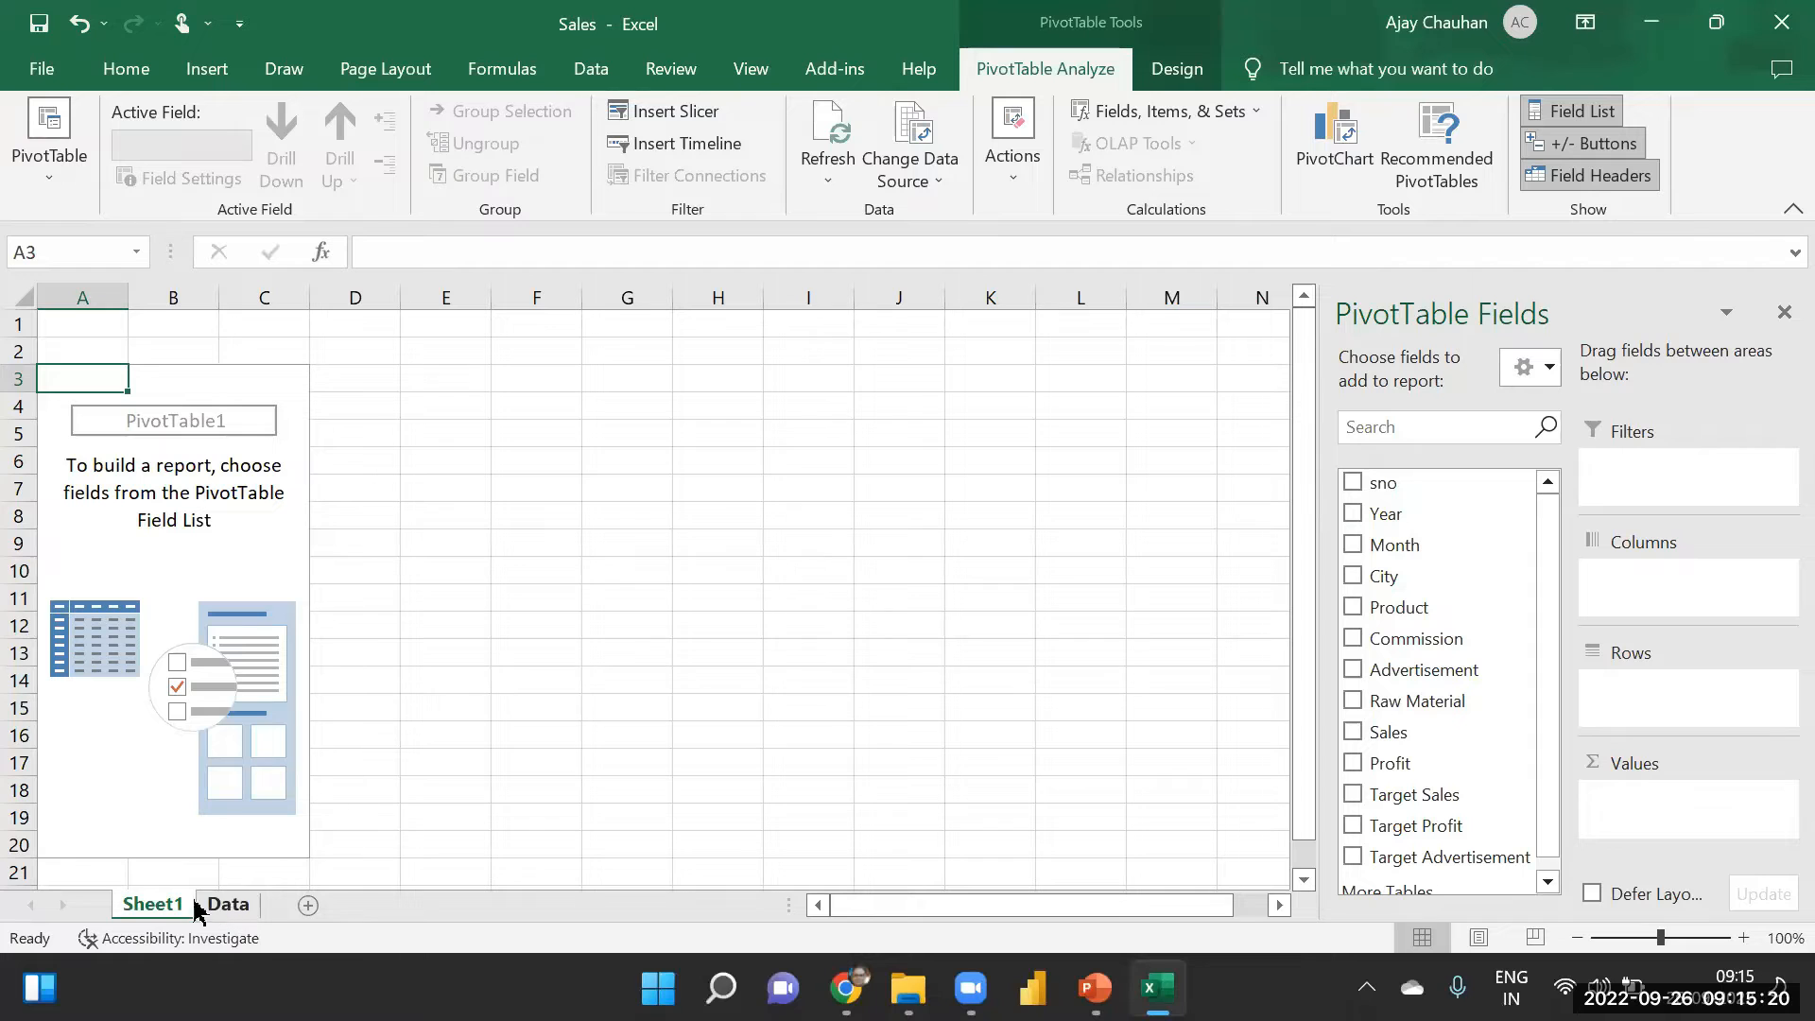
- Rename the new PivotTable worksheet as Sales by City
{"action": "right_click", "coordinate": [152, 909]}
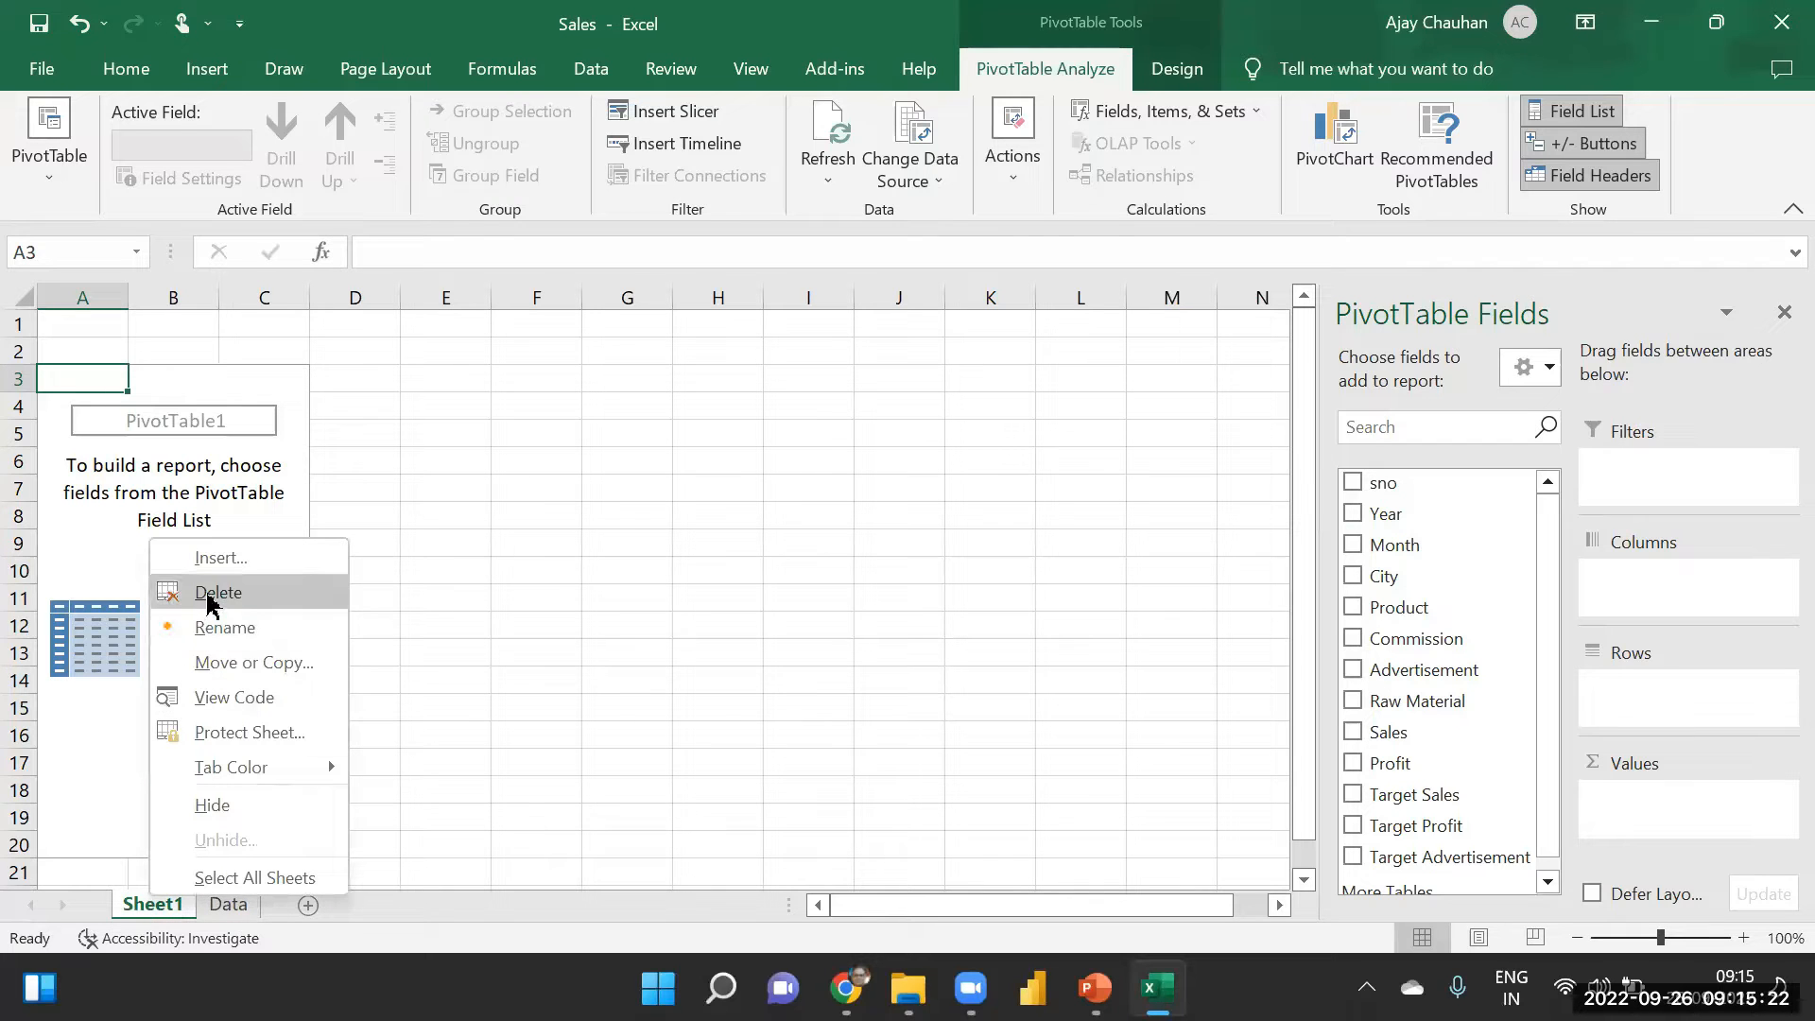
{"action": "left_click", "coordinate": [230, 628]}
{"action": "type", "text": "Sales"}
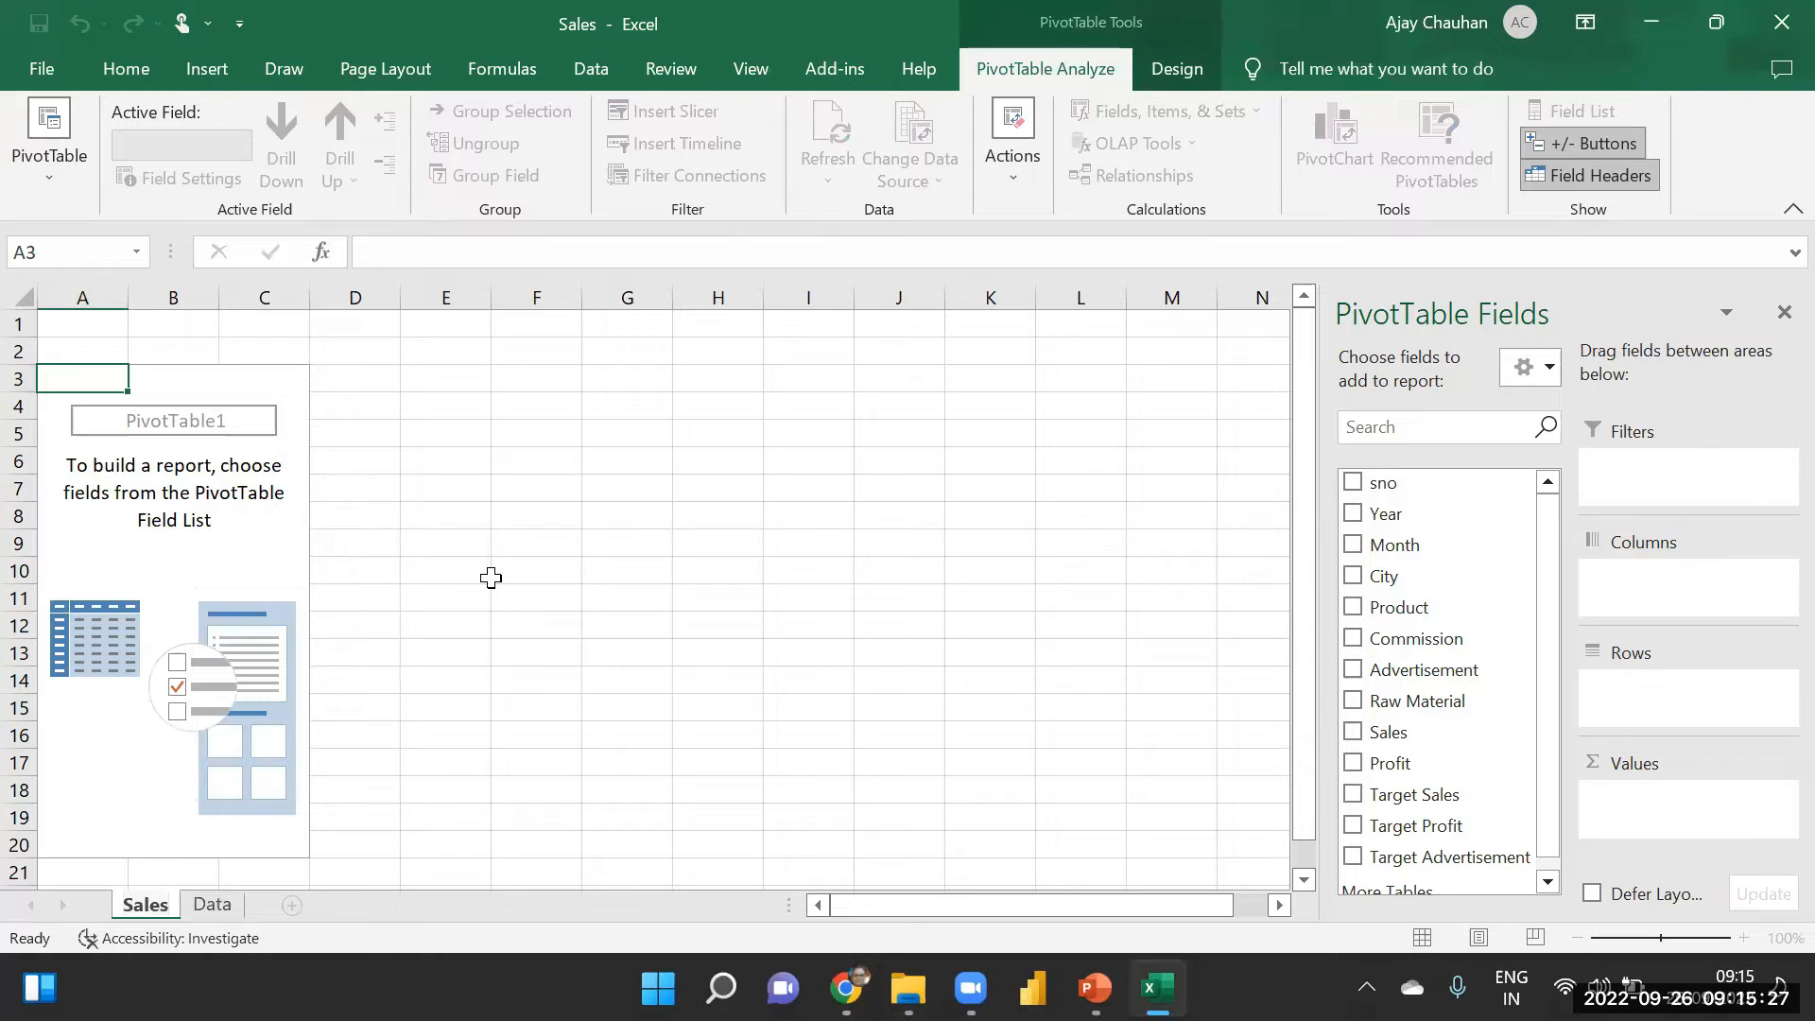
{"action": "type", "text": " by City"}
{"action": "left_click", "coordinate": [510, 591]}
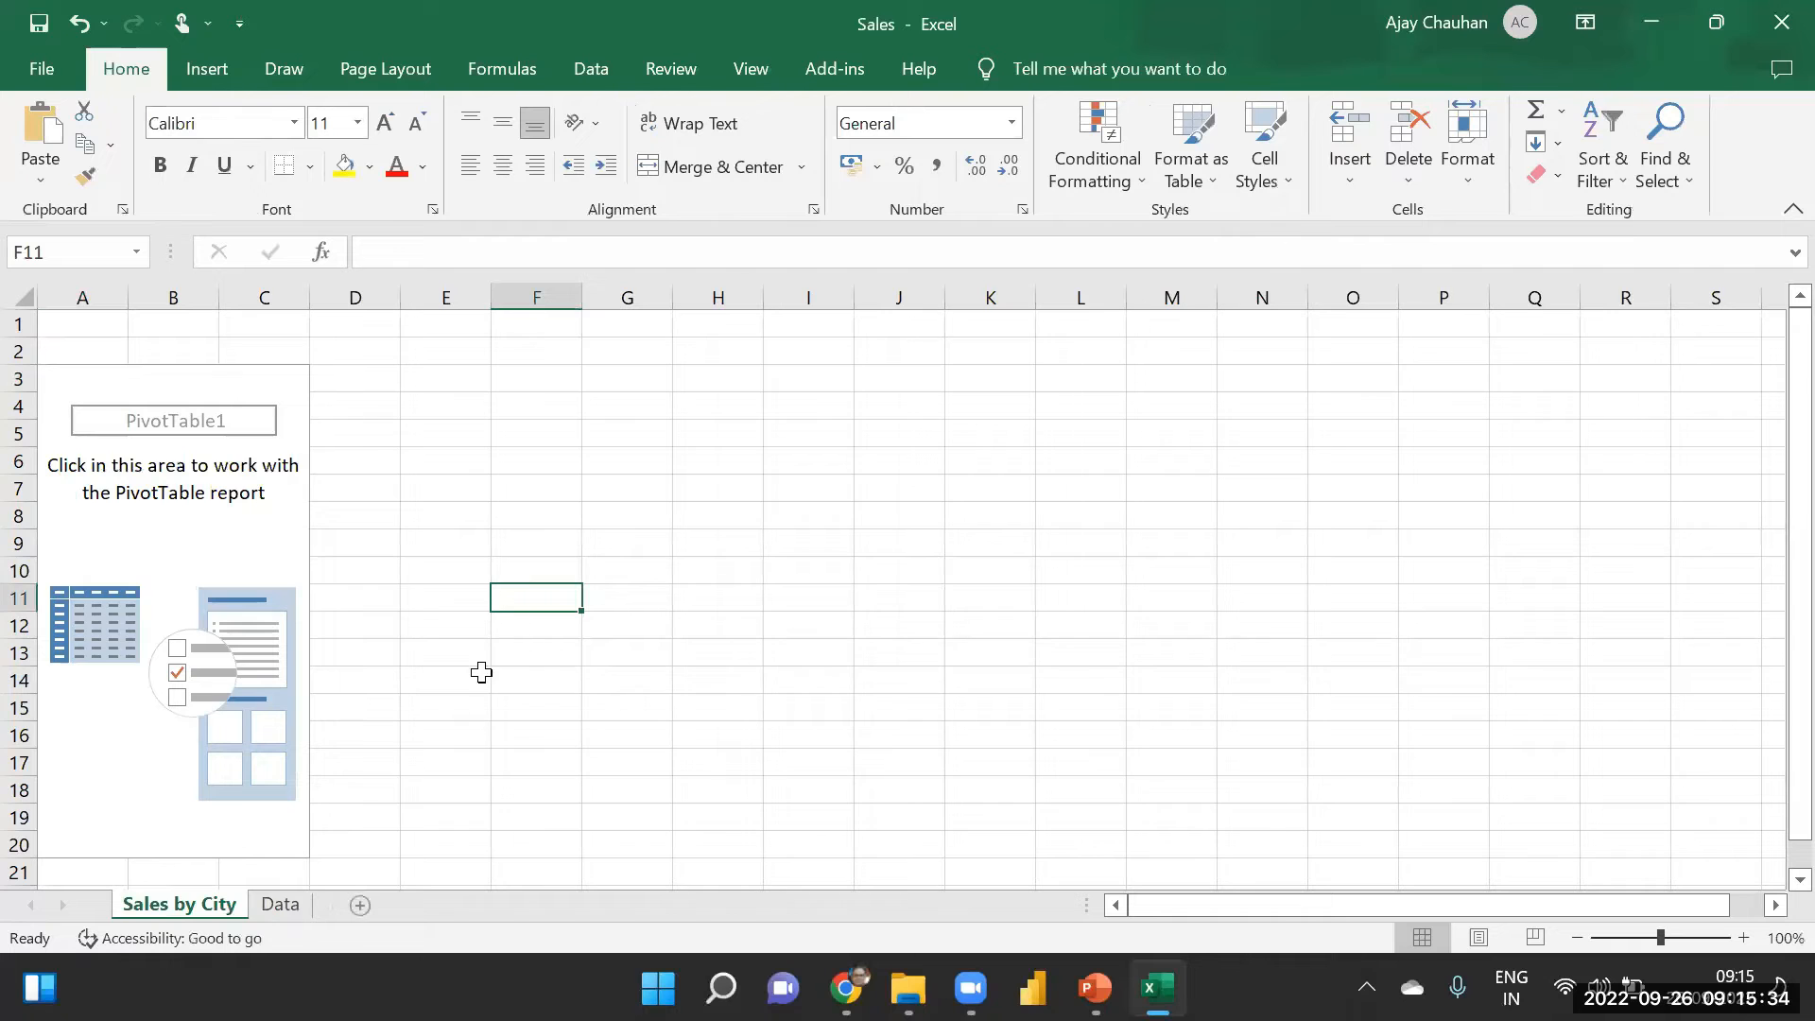
- Check the table's name on the Data sheet and create a second PivotTable from the data table on a new worksheet
{"action": "left_click", "coordinate": [280, 905]}
{"action": "left_click", "coordinate": [828, 517]}
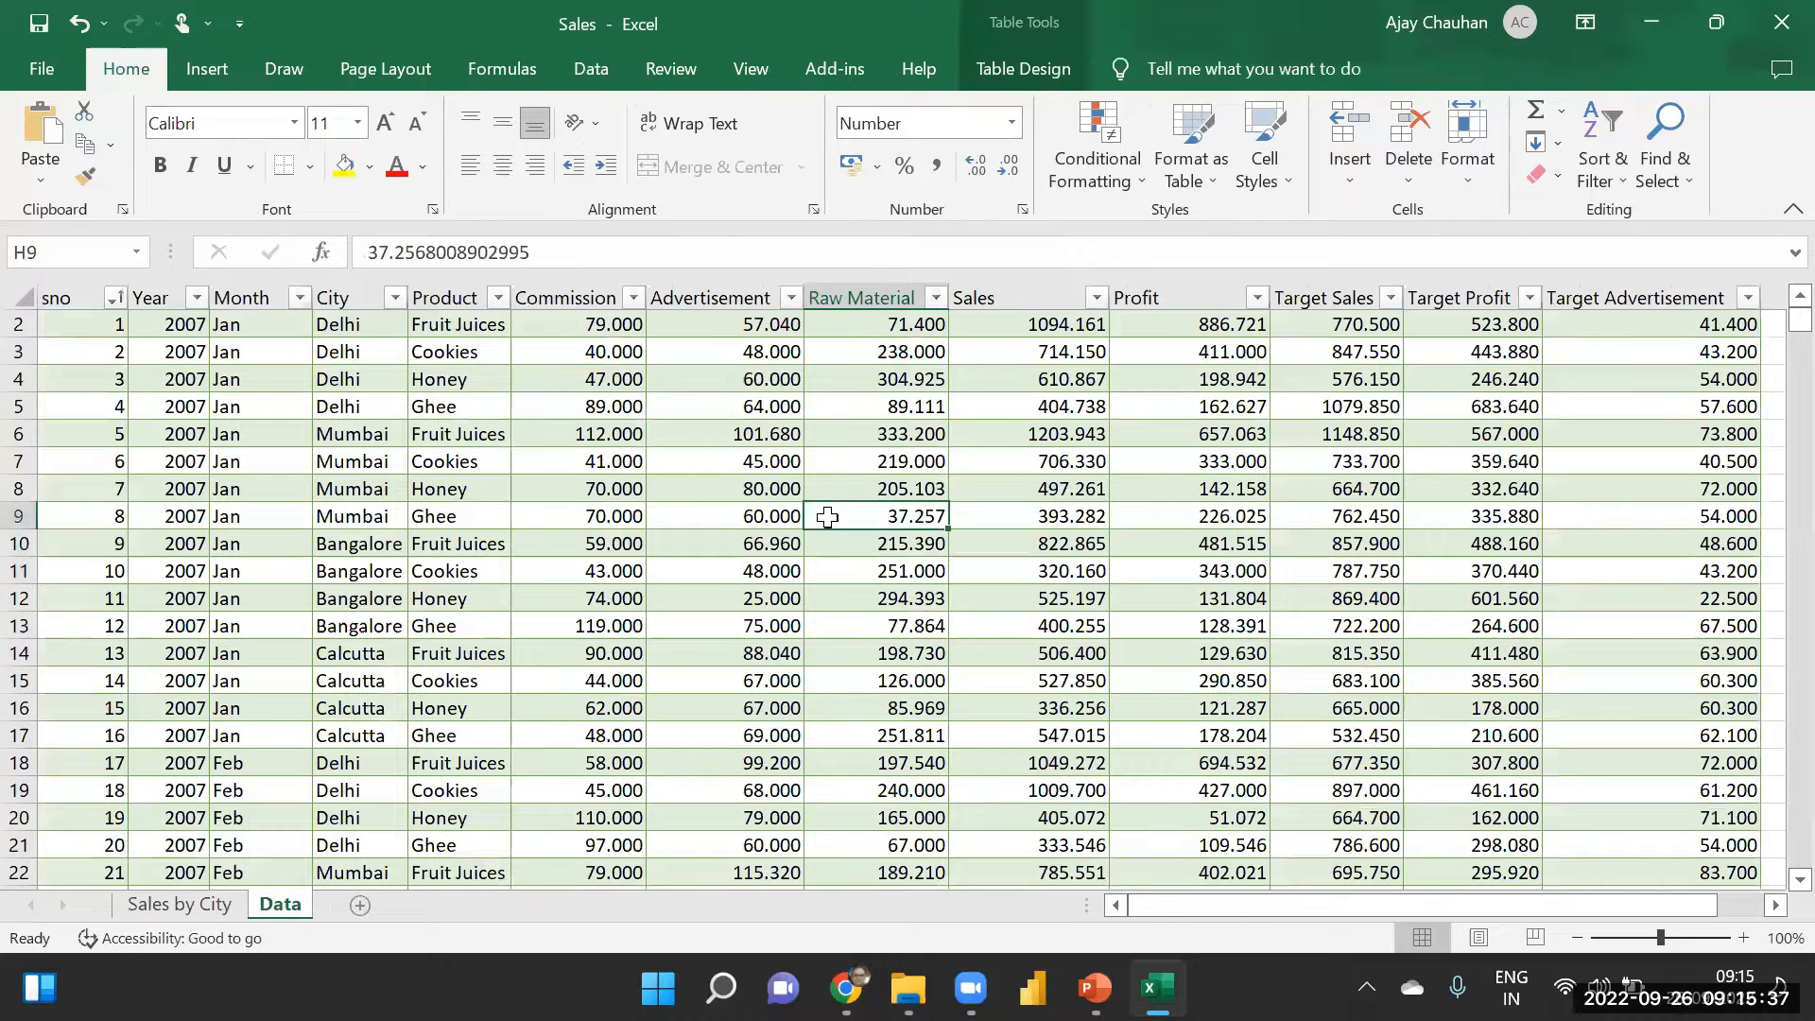
{"action": "left_click", "coordinate": [1038, 78]}
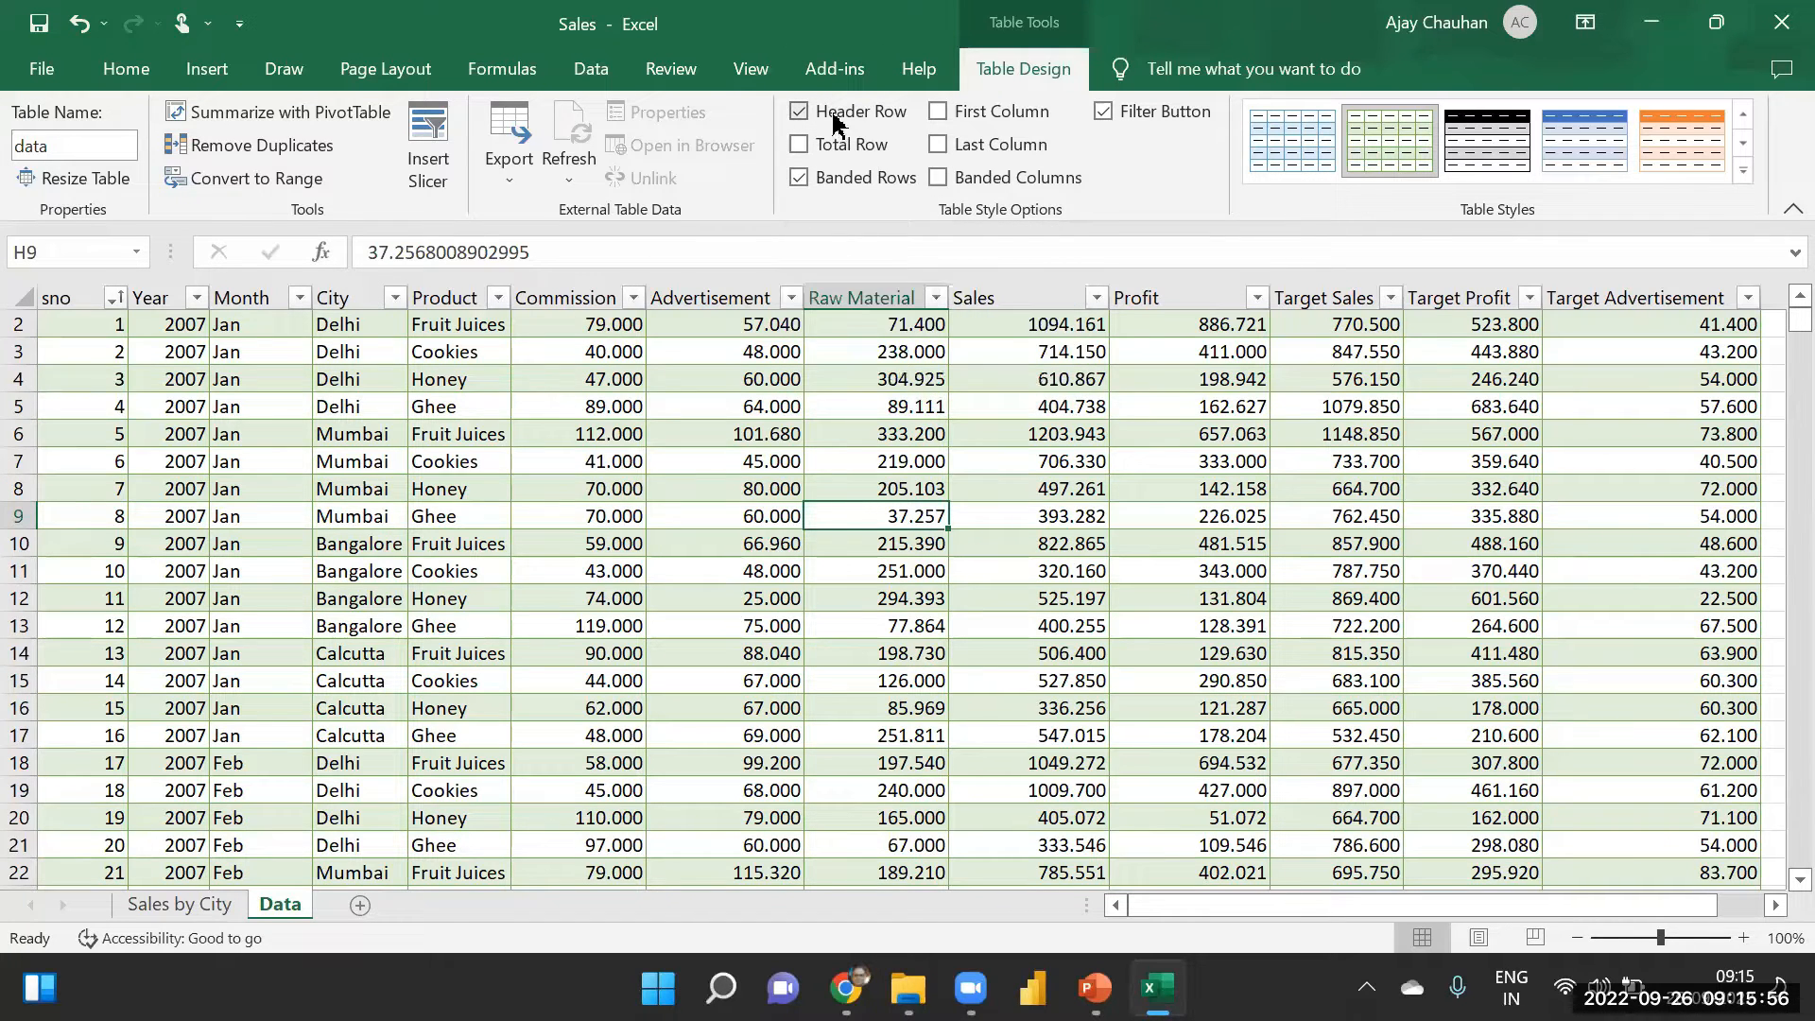
{"action": "left_click", "coordinate": [102, 149]}
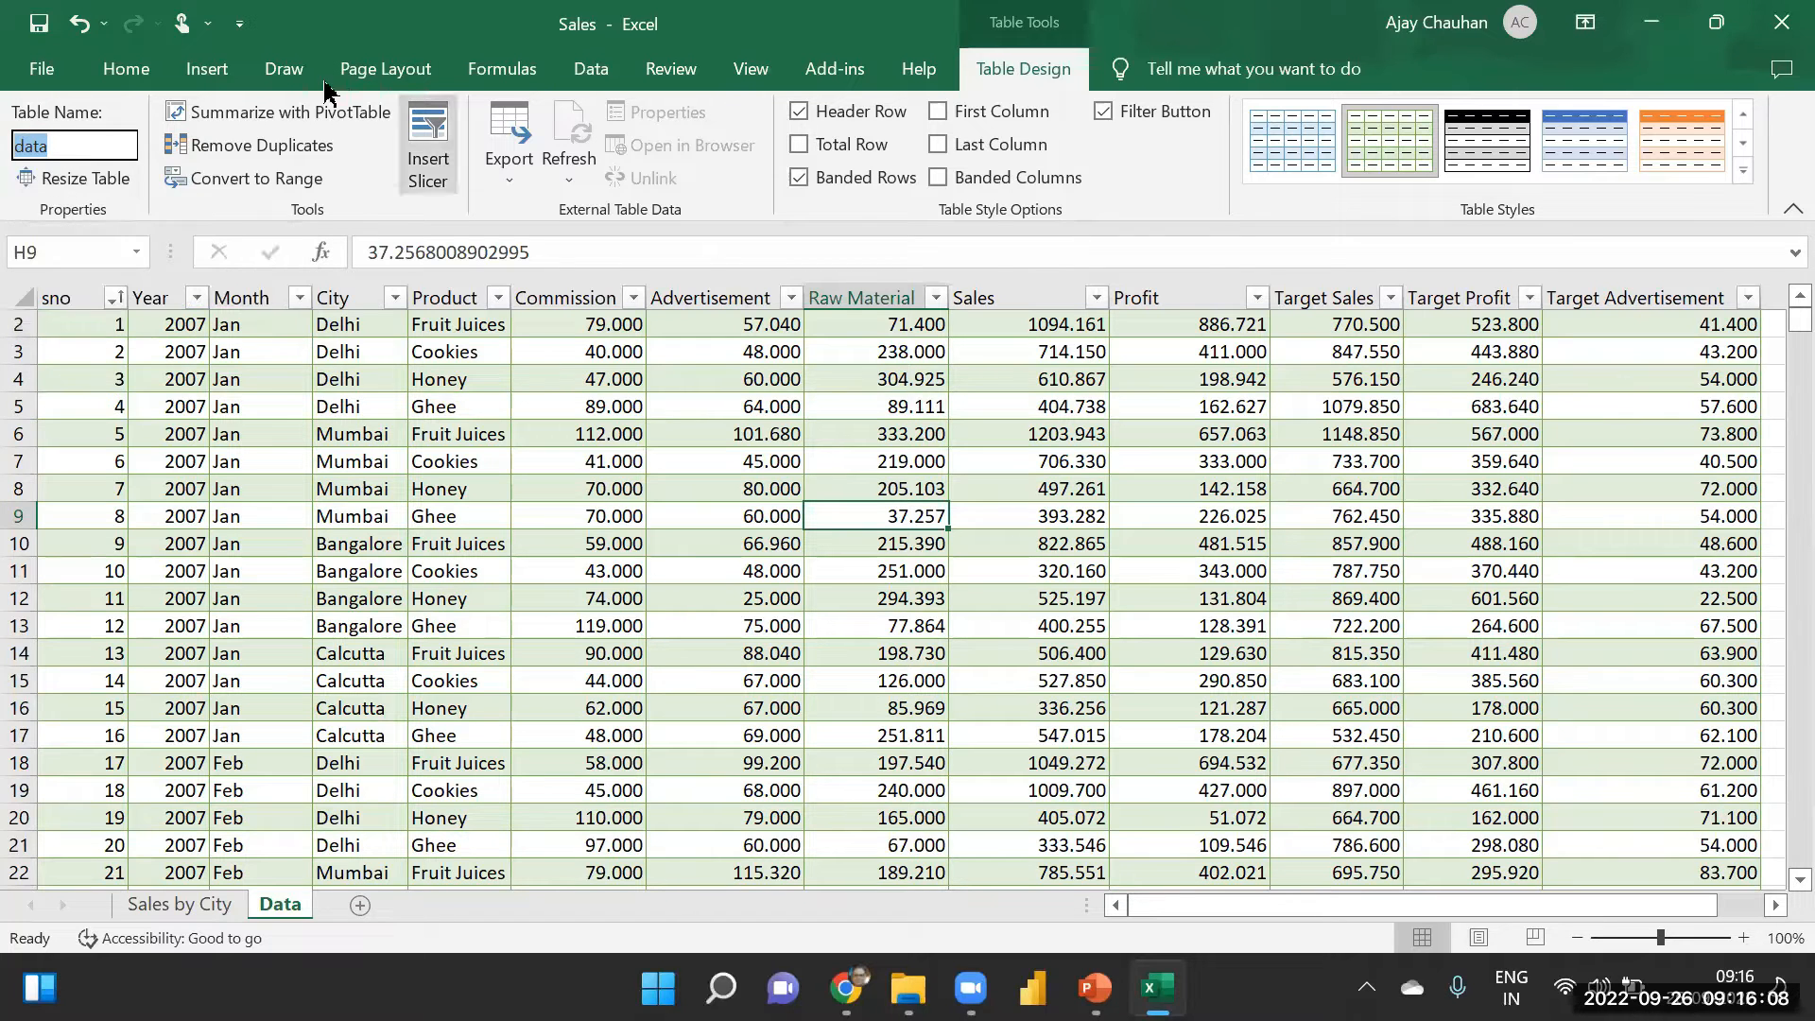
{"action": "left_click", "coordinate": [208, 82]}
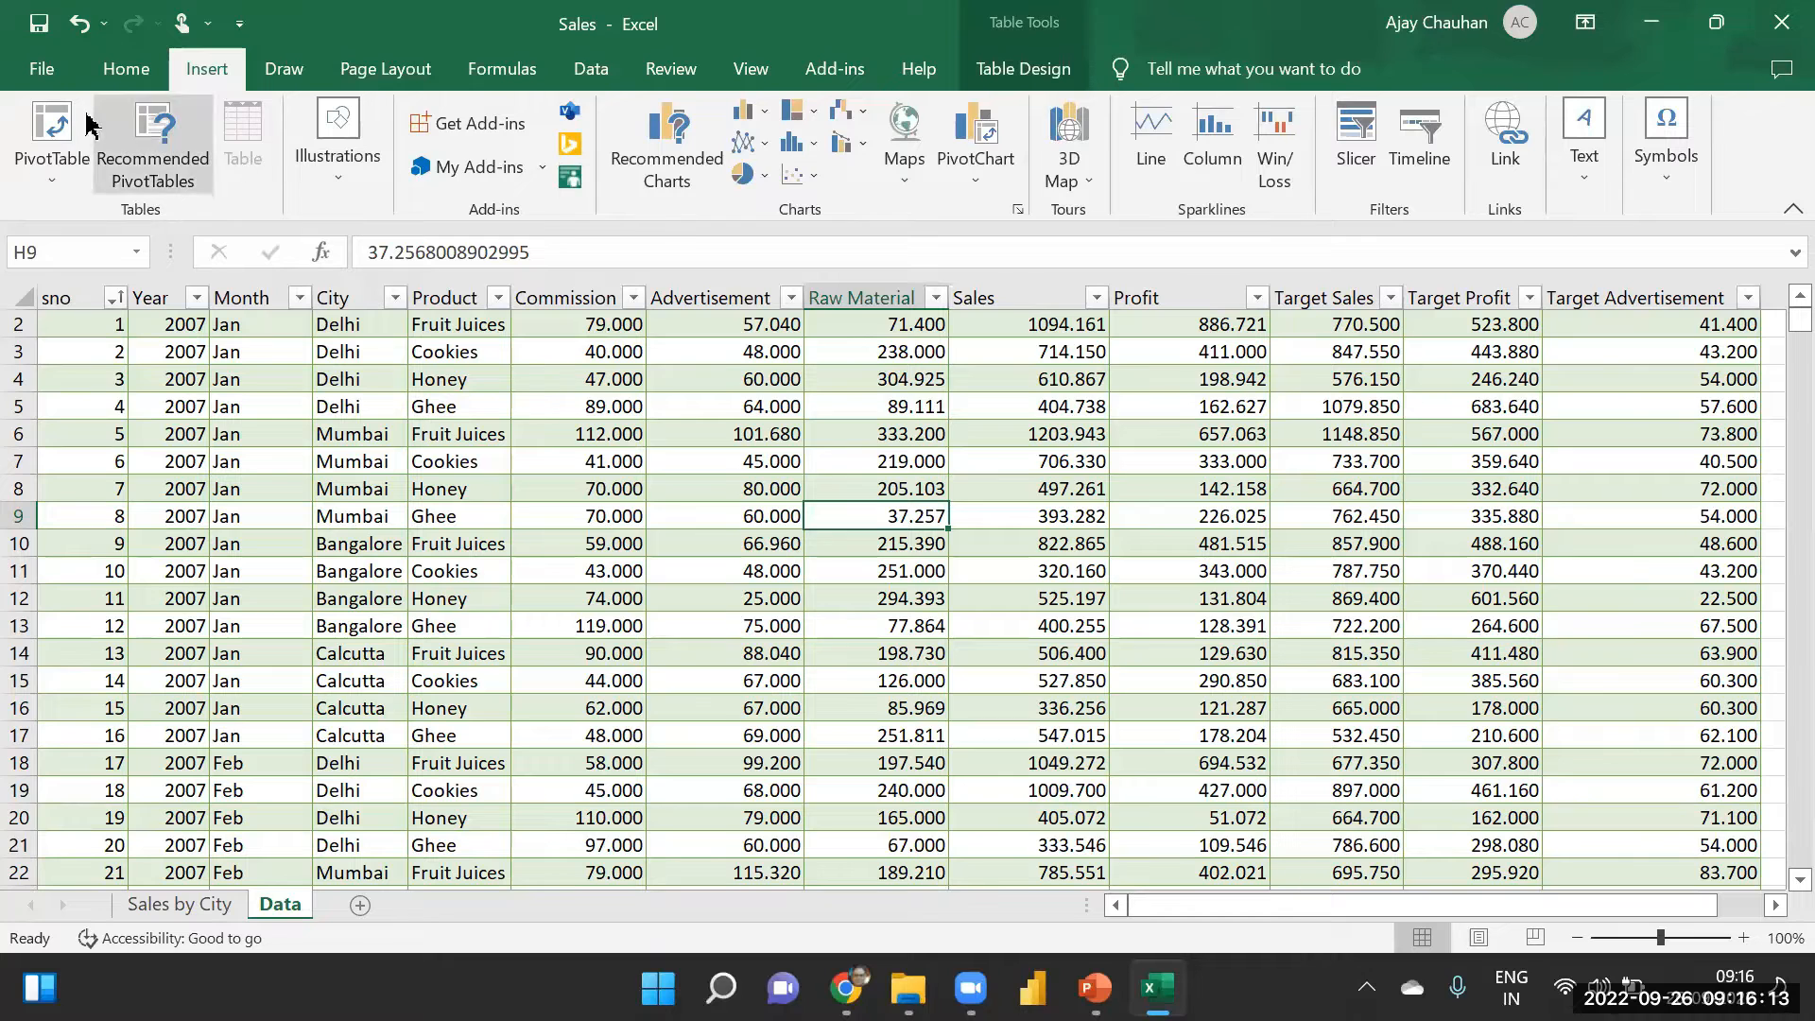
{"action": "left_click", "coordinate": [52, 128]}
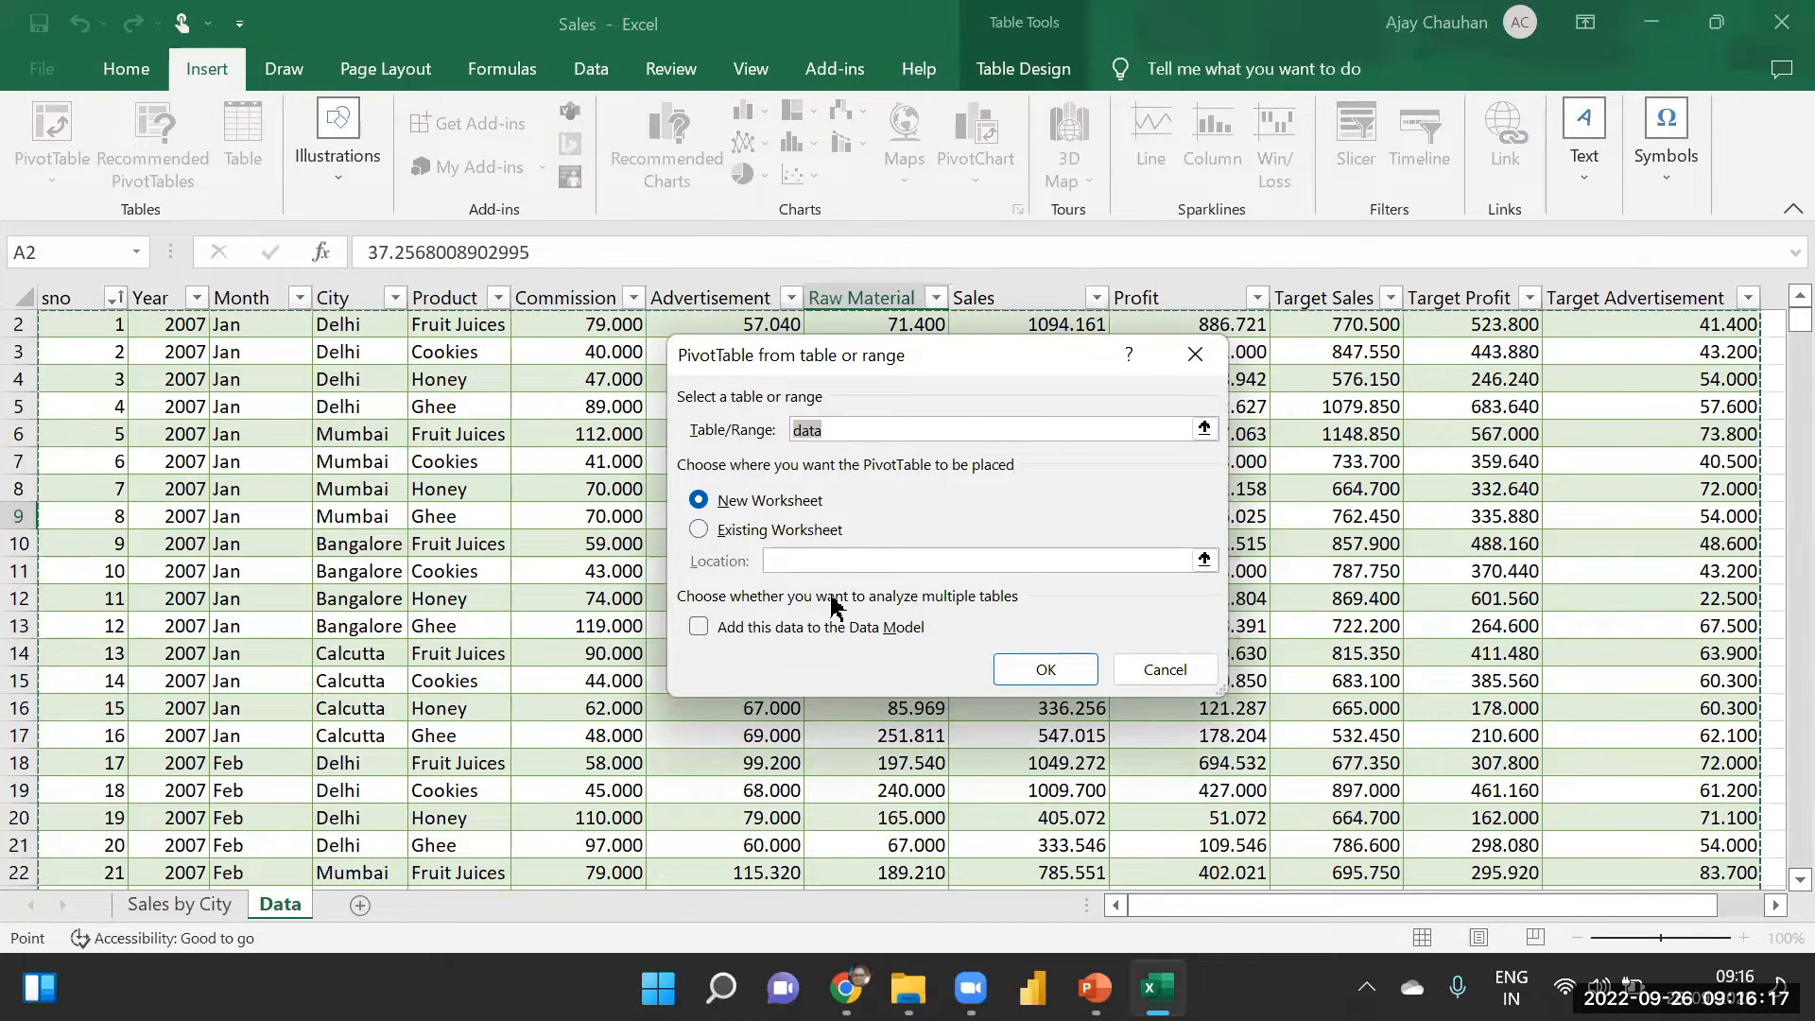
{"action": "left_click", "coordinate": [1046, 673]}
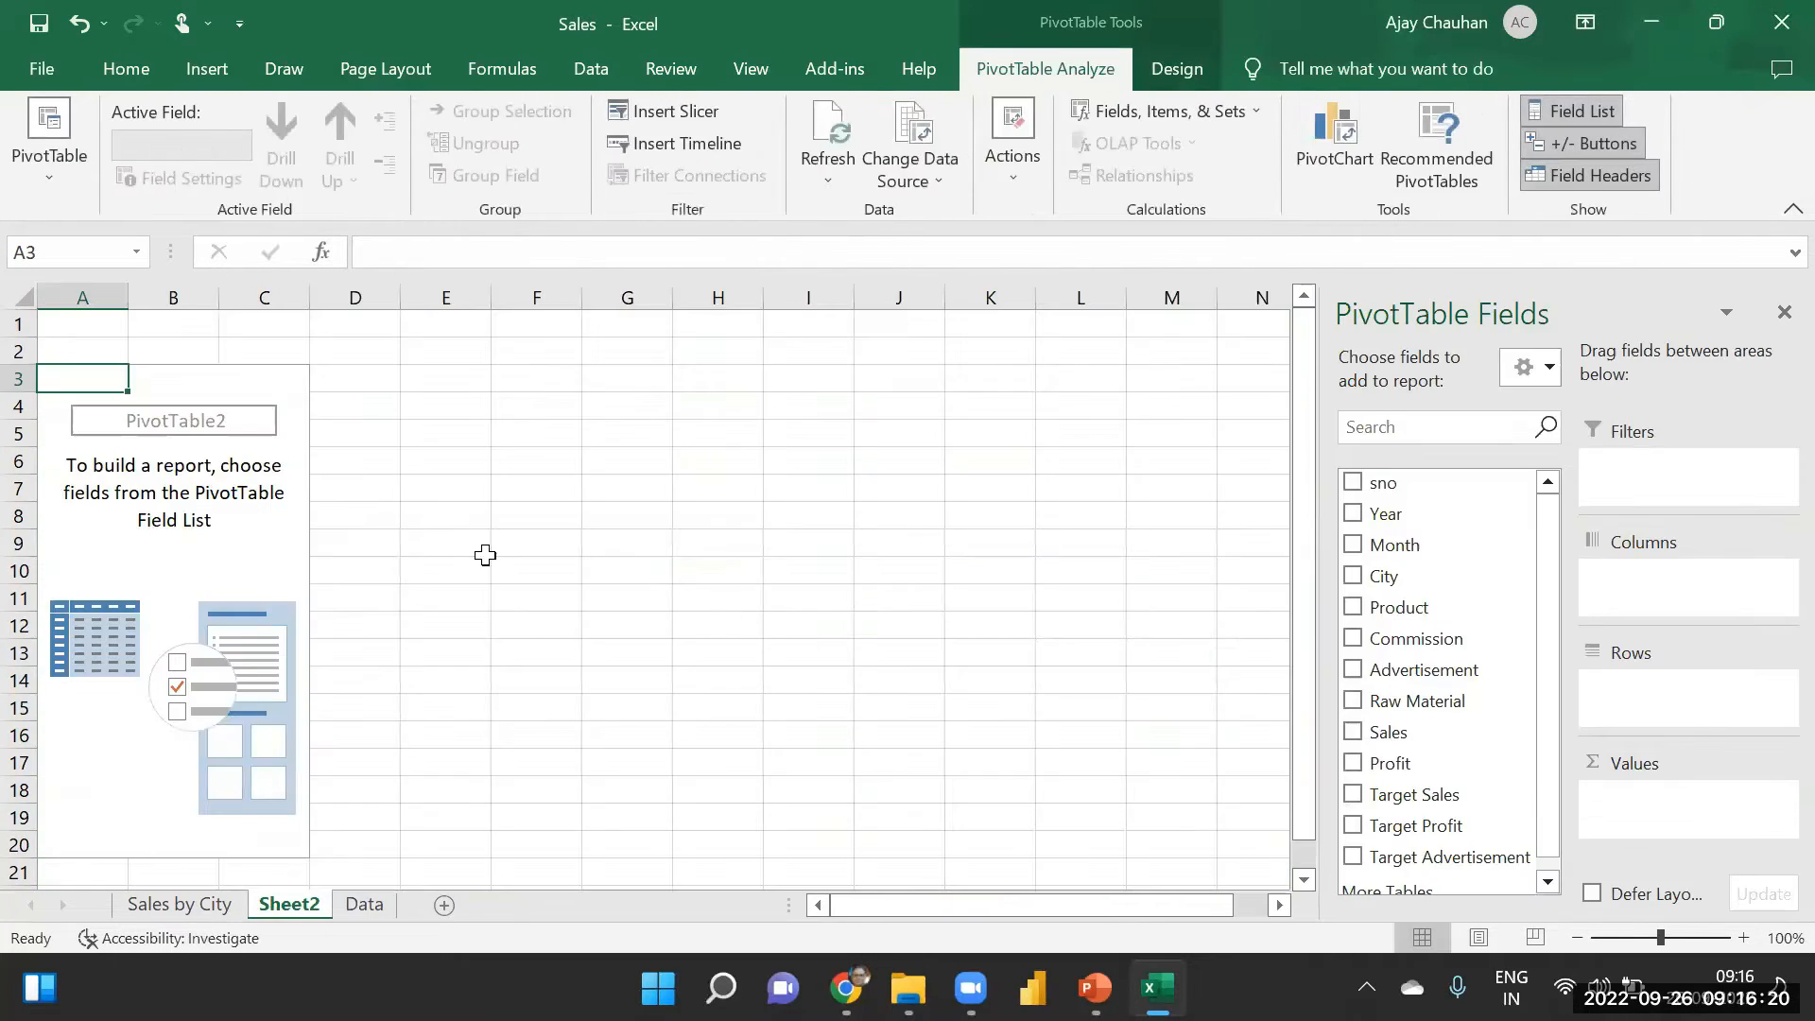
- Rename the second PivotTable's worksheet as Profit By City
{"action": "right_click", "coordinate": [286, 919]}
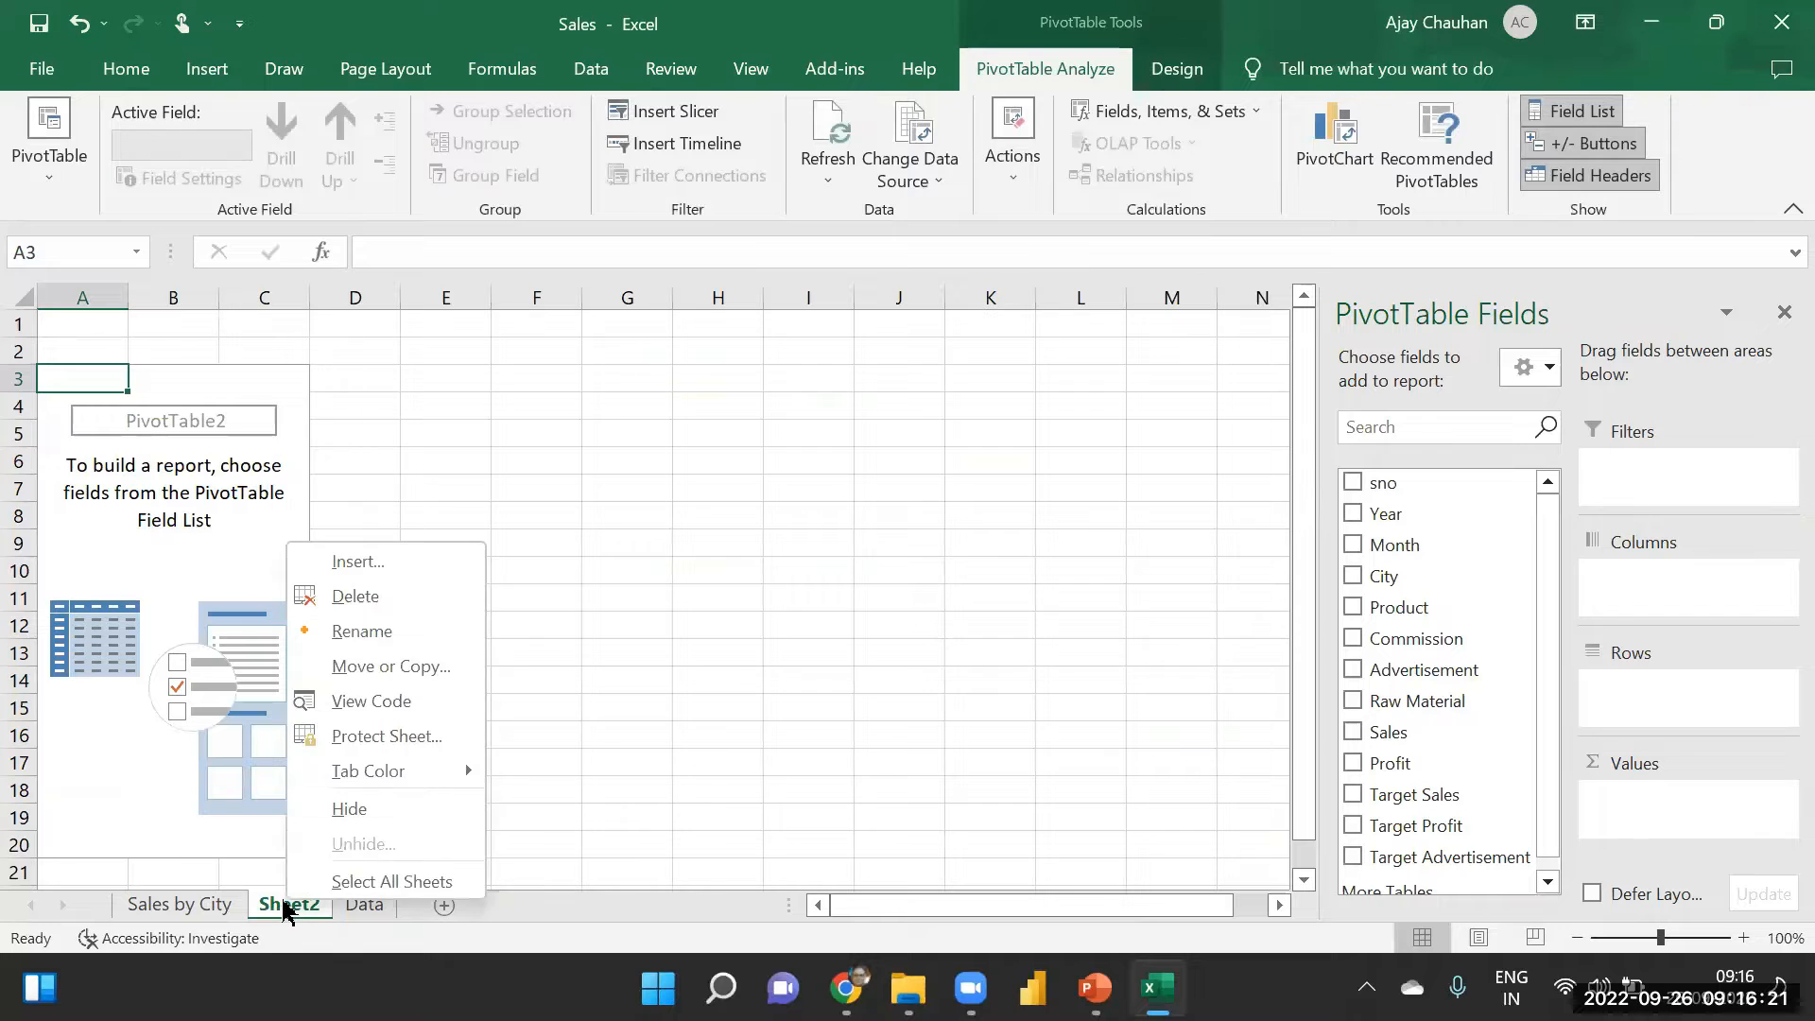
{"action": "left_click", "coordinate": [378, 631]}
{"action": "type", "text": "Profit"}
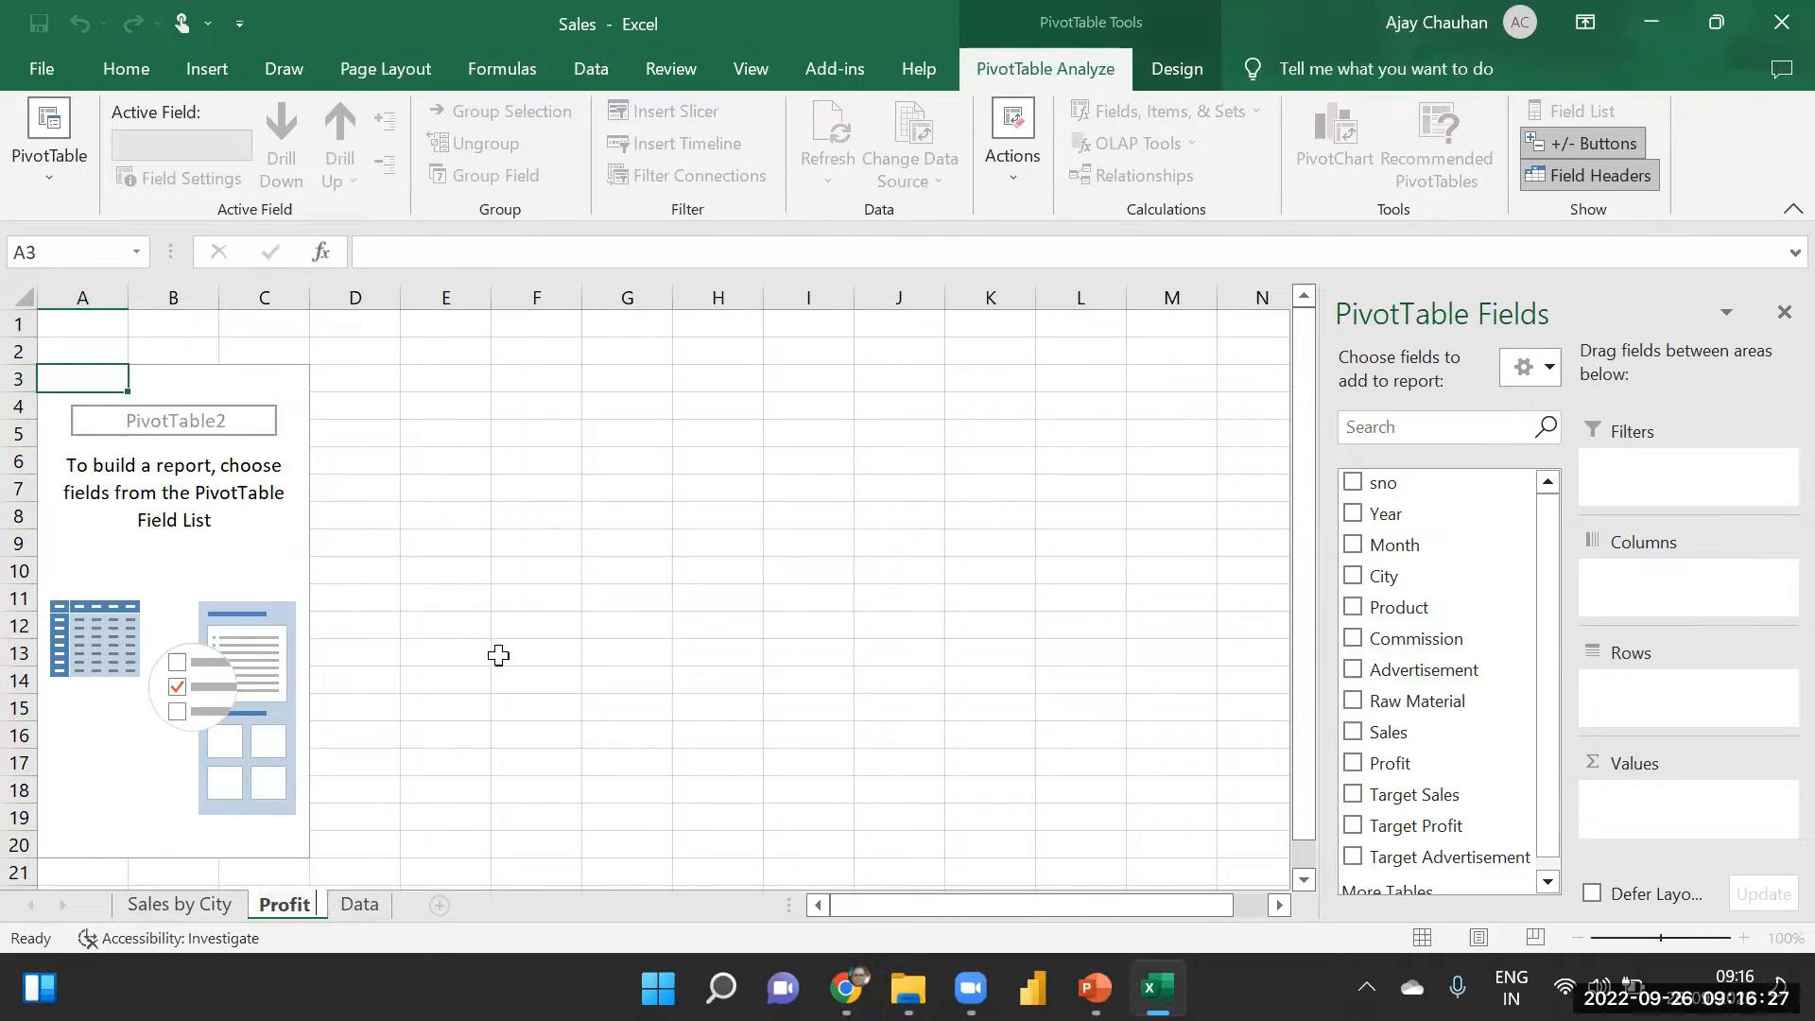
{"action": "type", "text": " By City"}
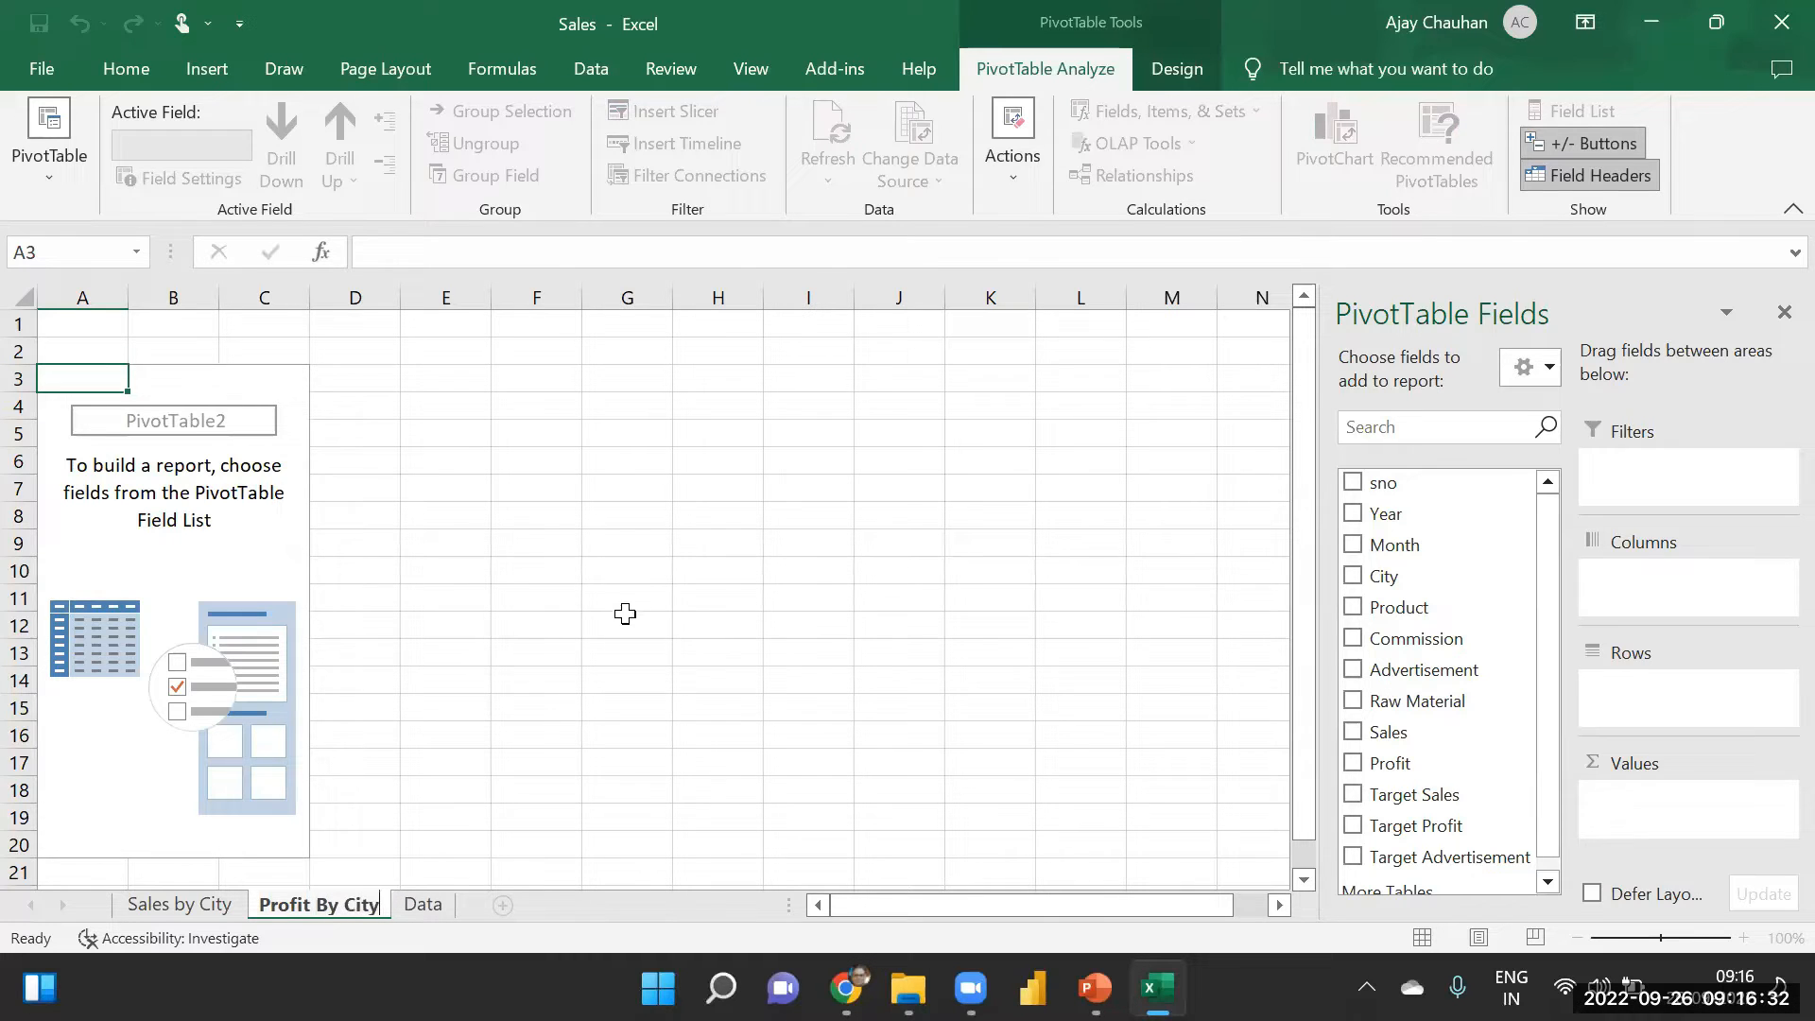
{"action": "left_click", "coordinate": [624, 614]}
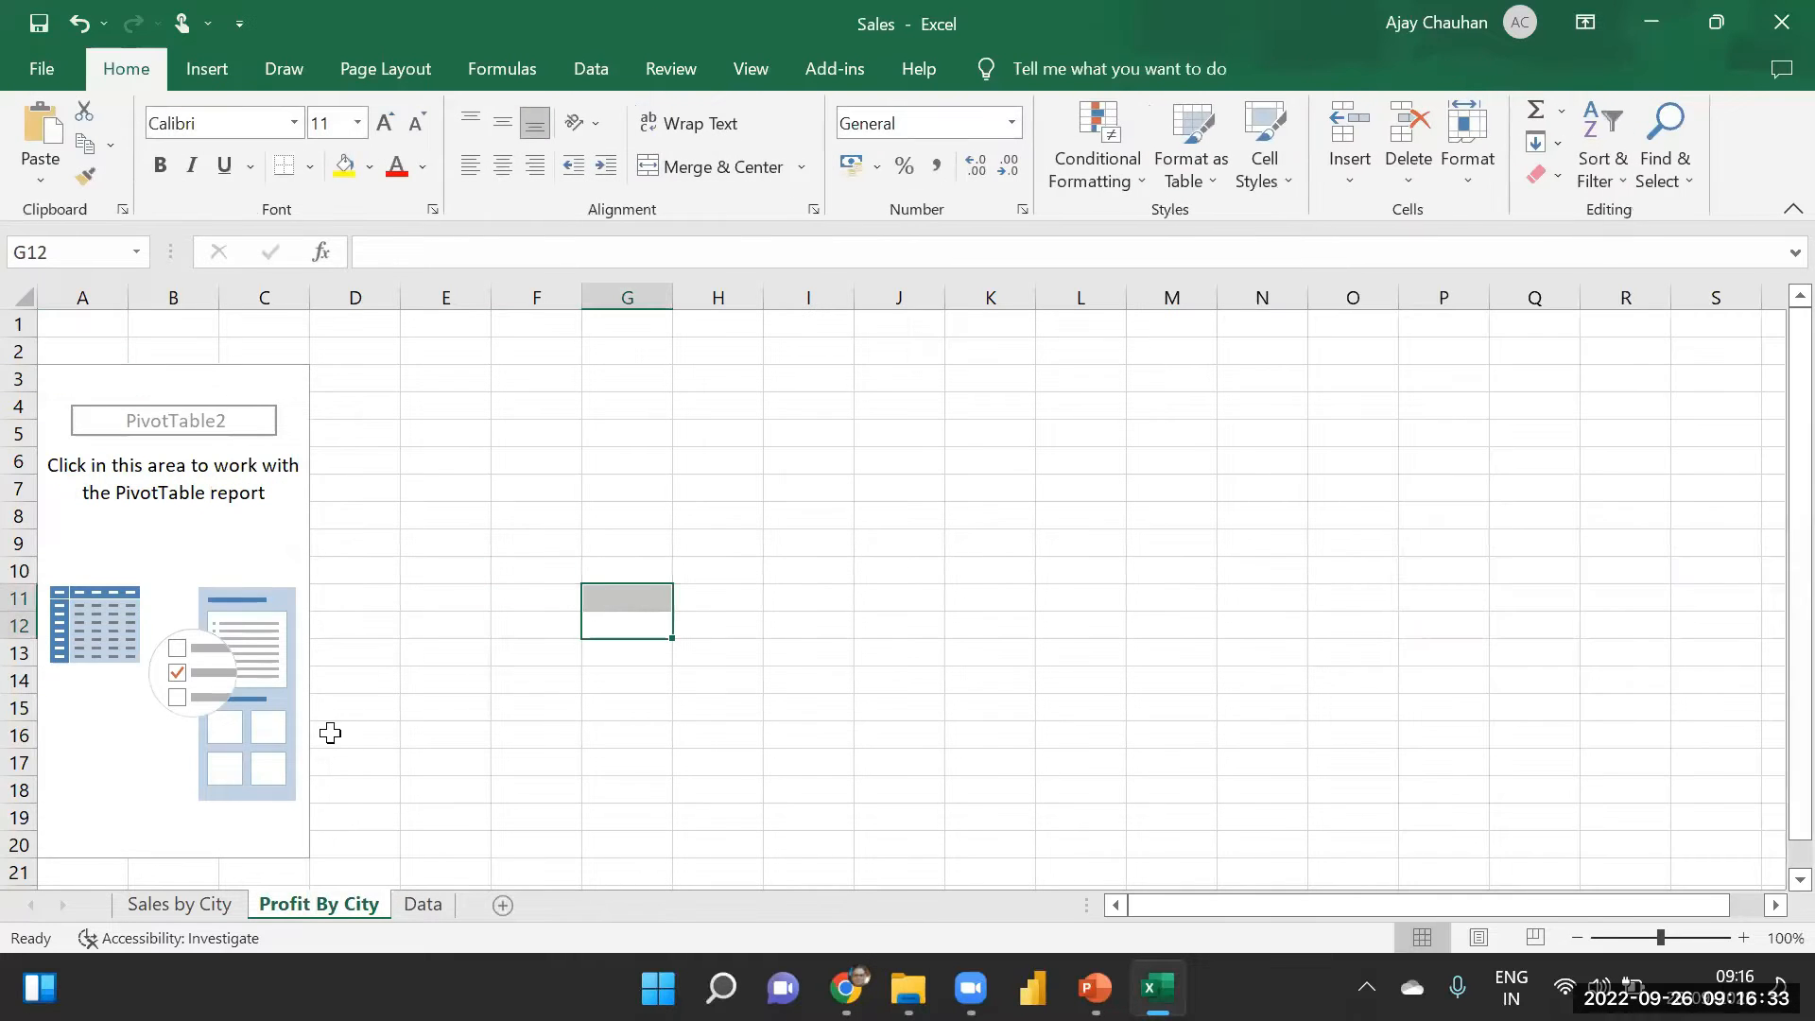
- Create a third PivotTable from the data table on the Data sheet, placing it on a new worksheet
{"action": "left_click", "coordinate": [422, 904]}
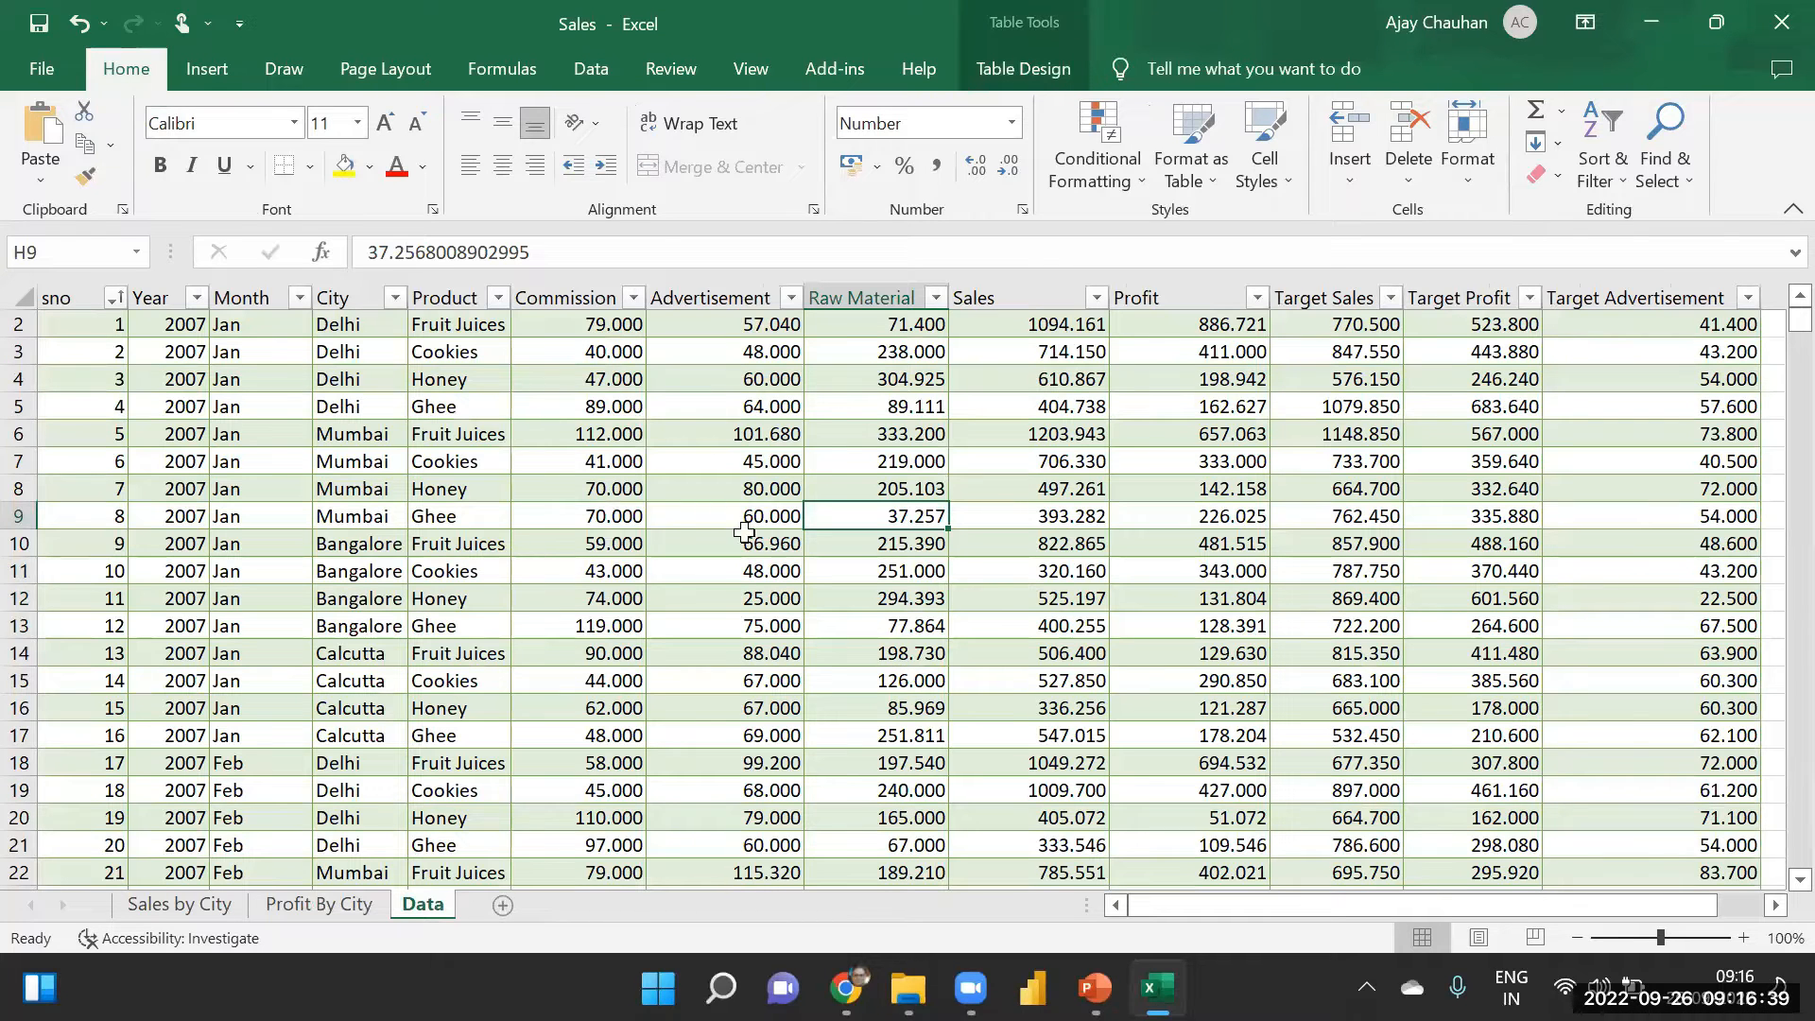
{"action": "left_click", "coordinate": [210, 73]}
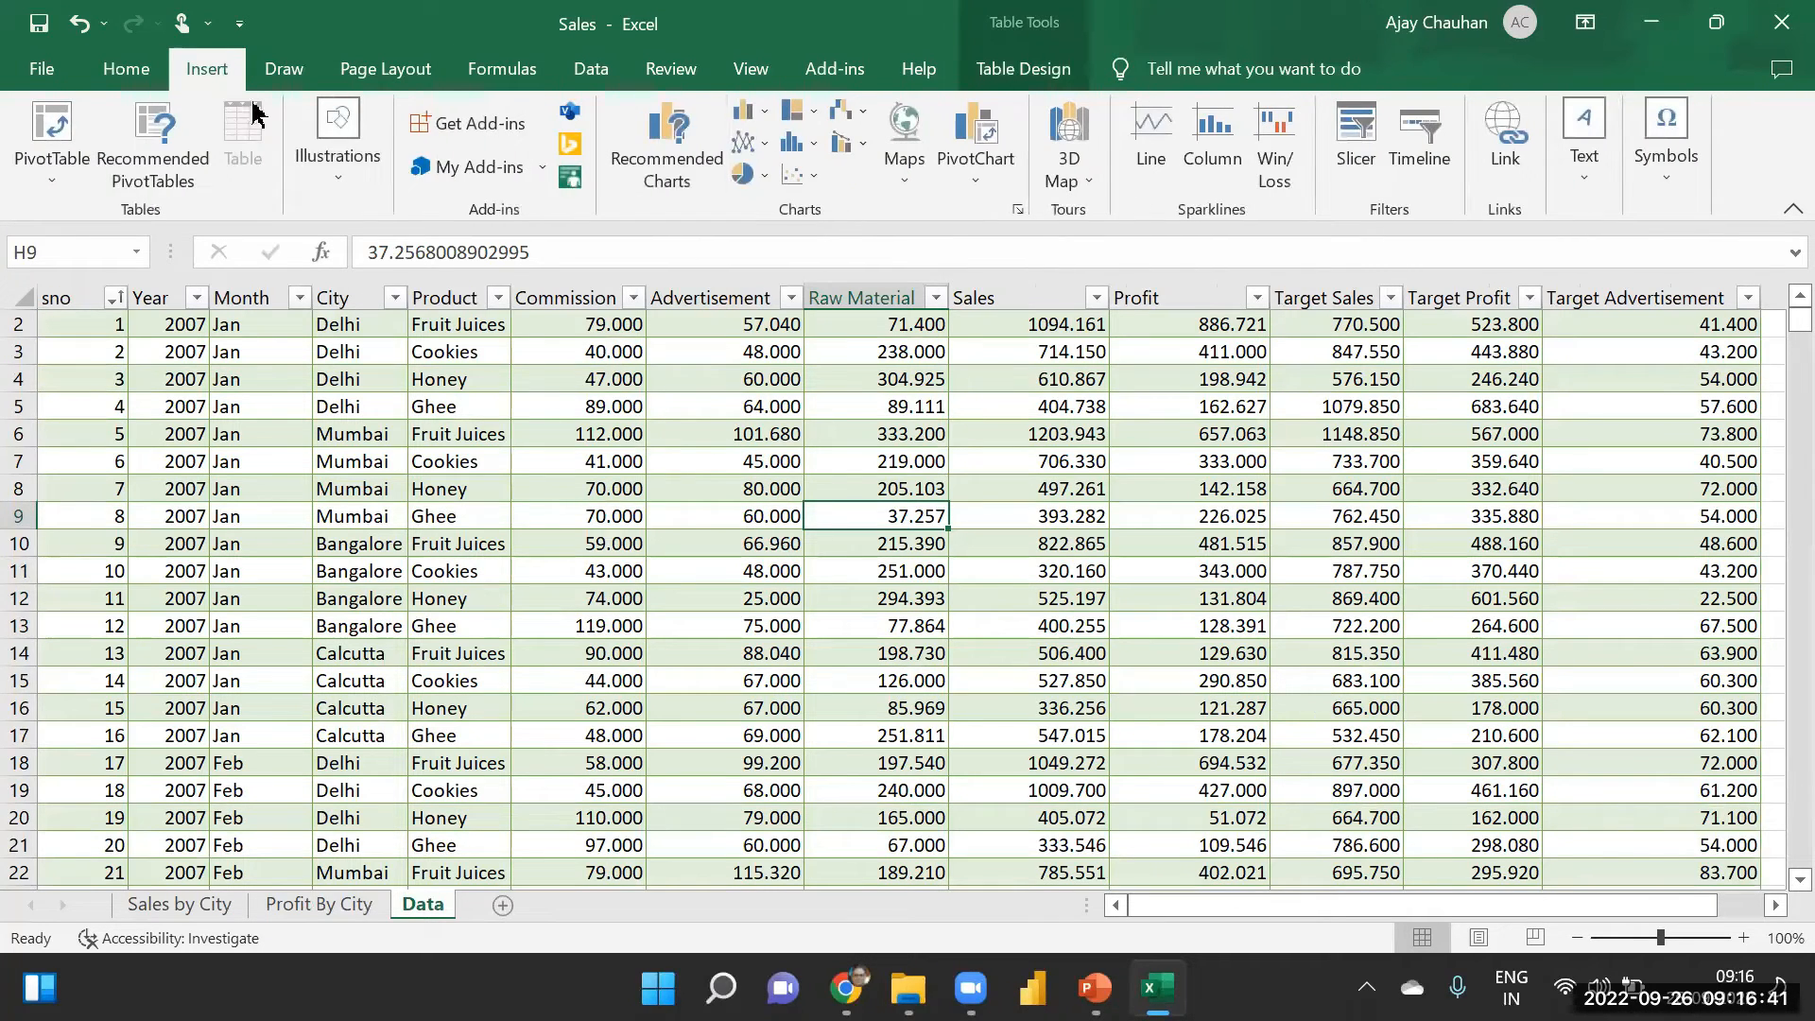
{"action": "left_click", "coordinate": [33, 161]}
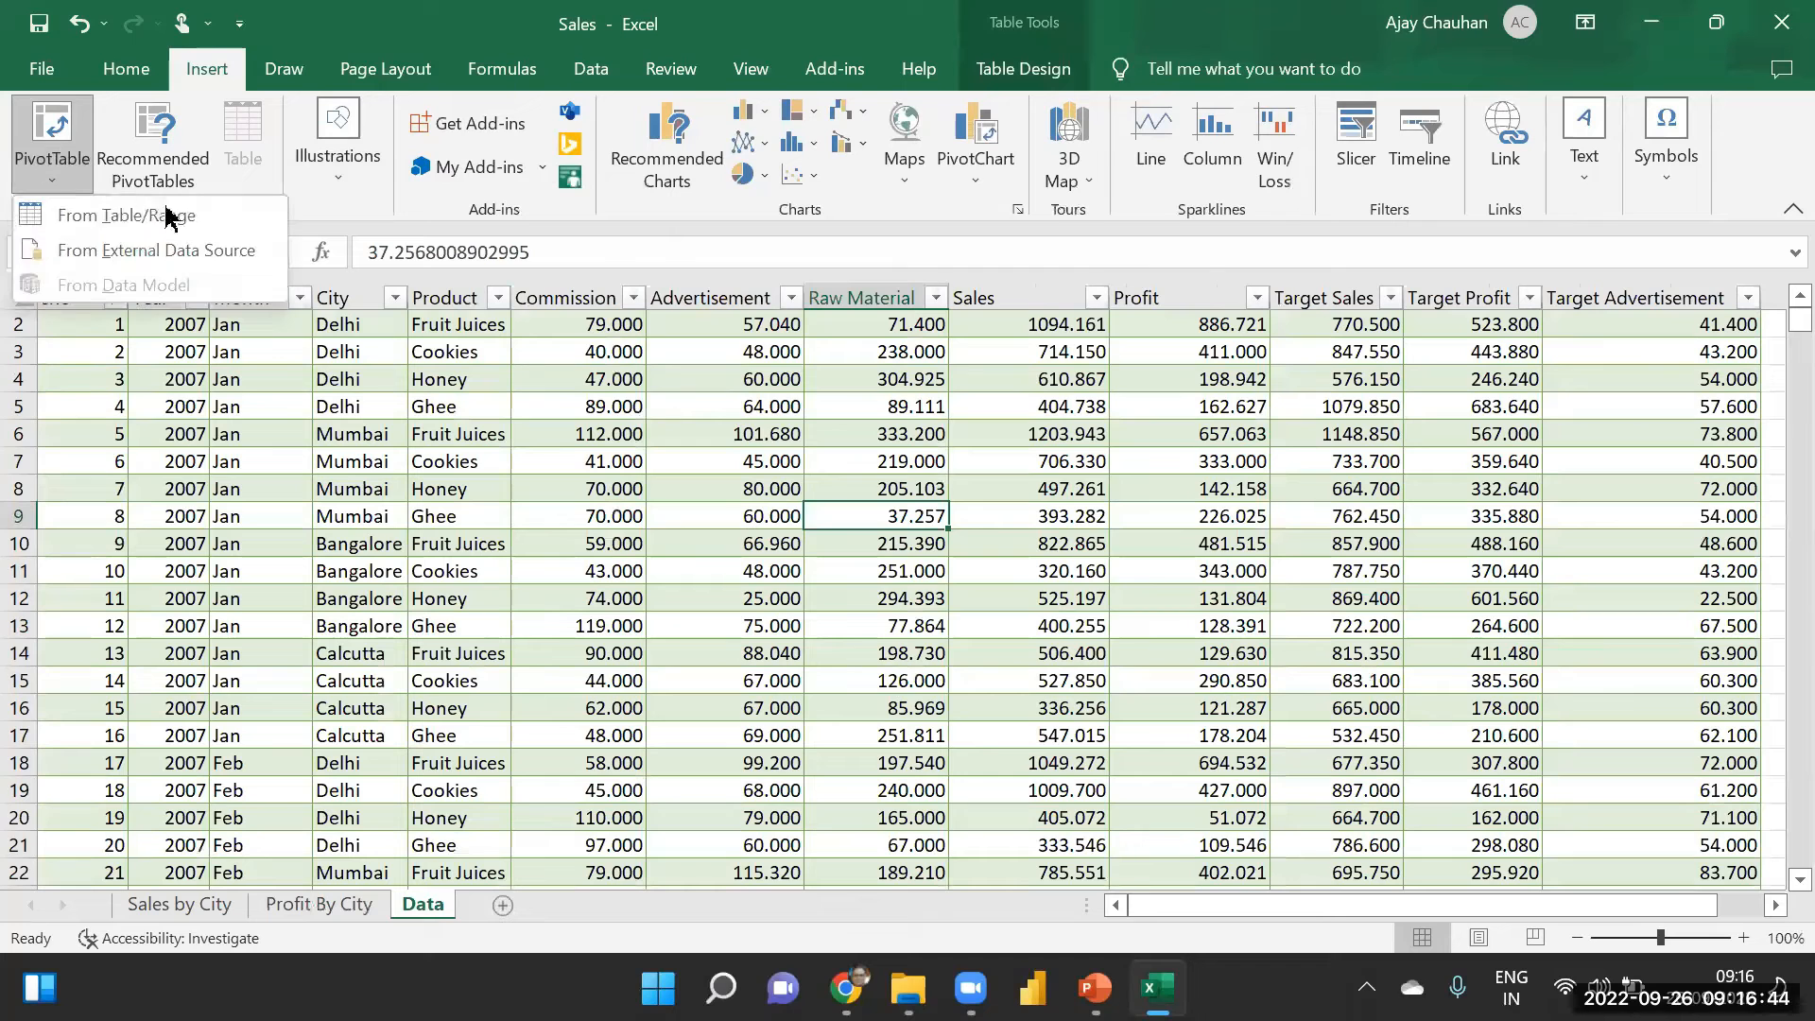
{"action": "left_click", "coordinate": [52, 189]}
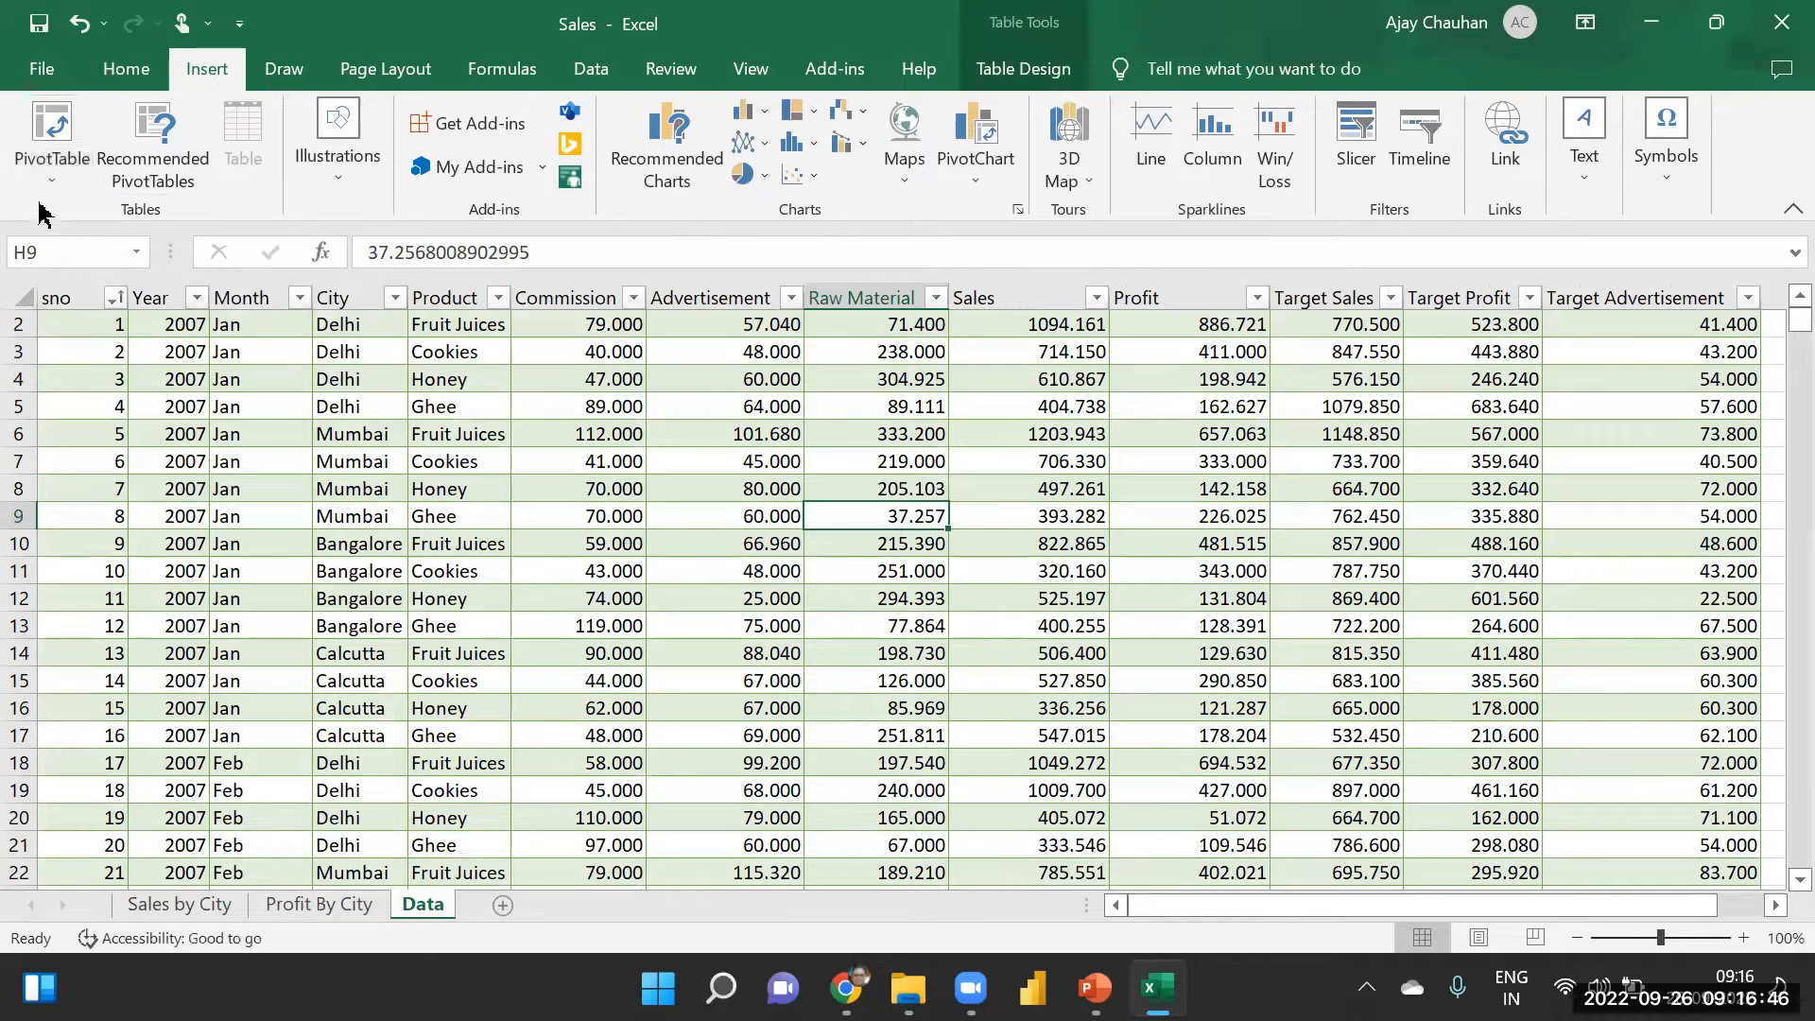
{"action": "left_click", "coordinate": [42, 189]}
{"action": "left_click", "coordinate": [126, 215]}
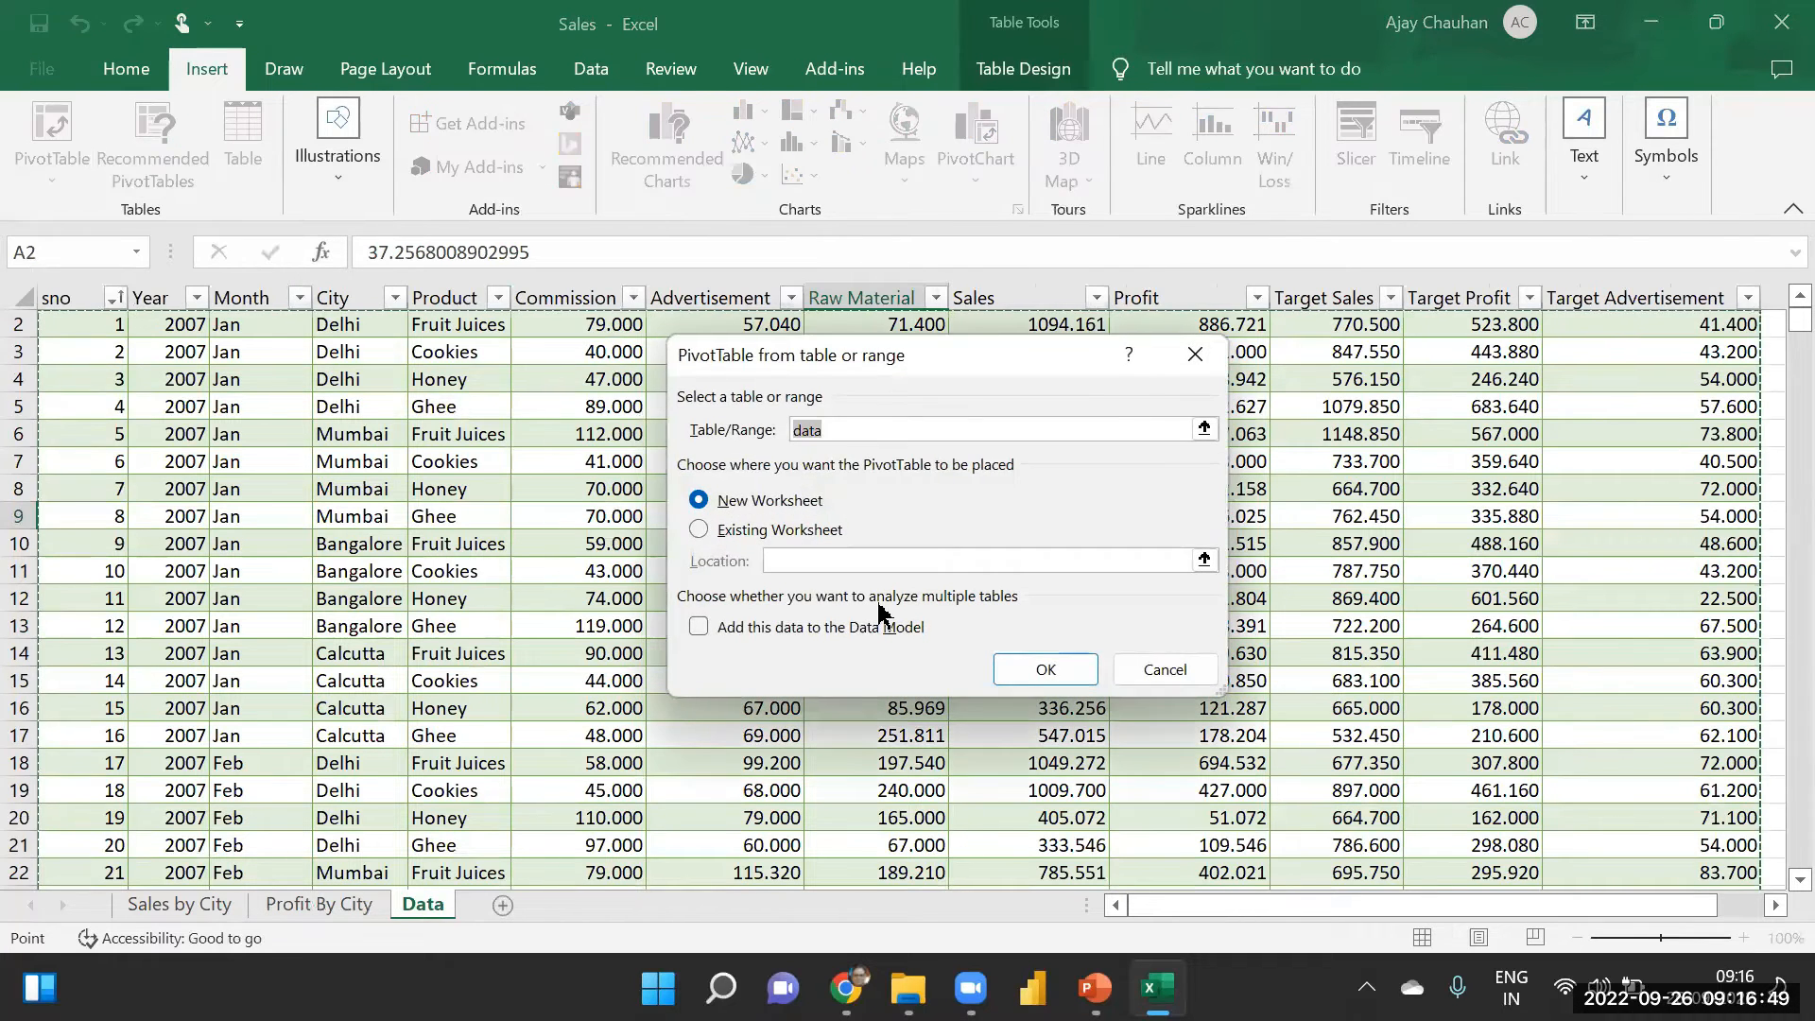
{"action": "left_click", "coordinate": [1053, 673]}
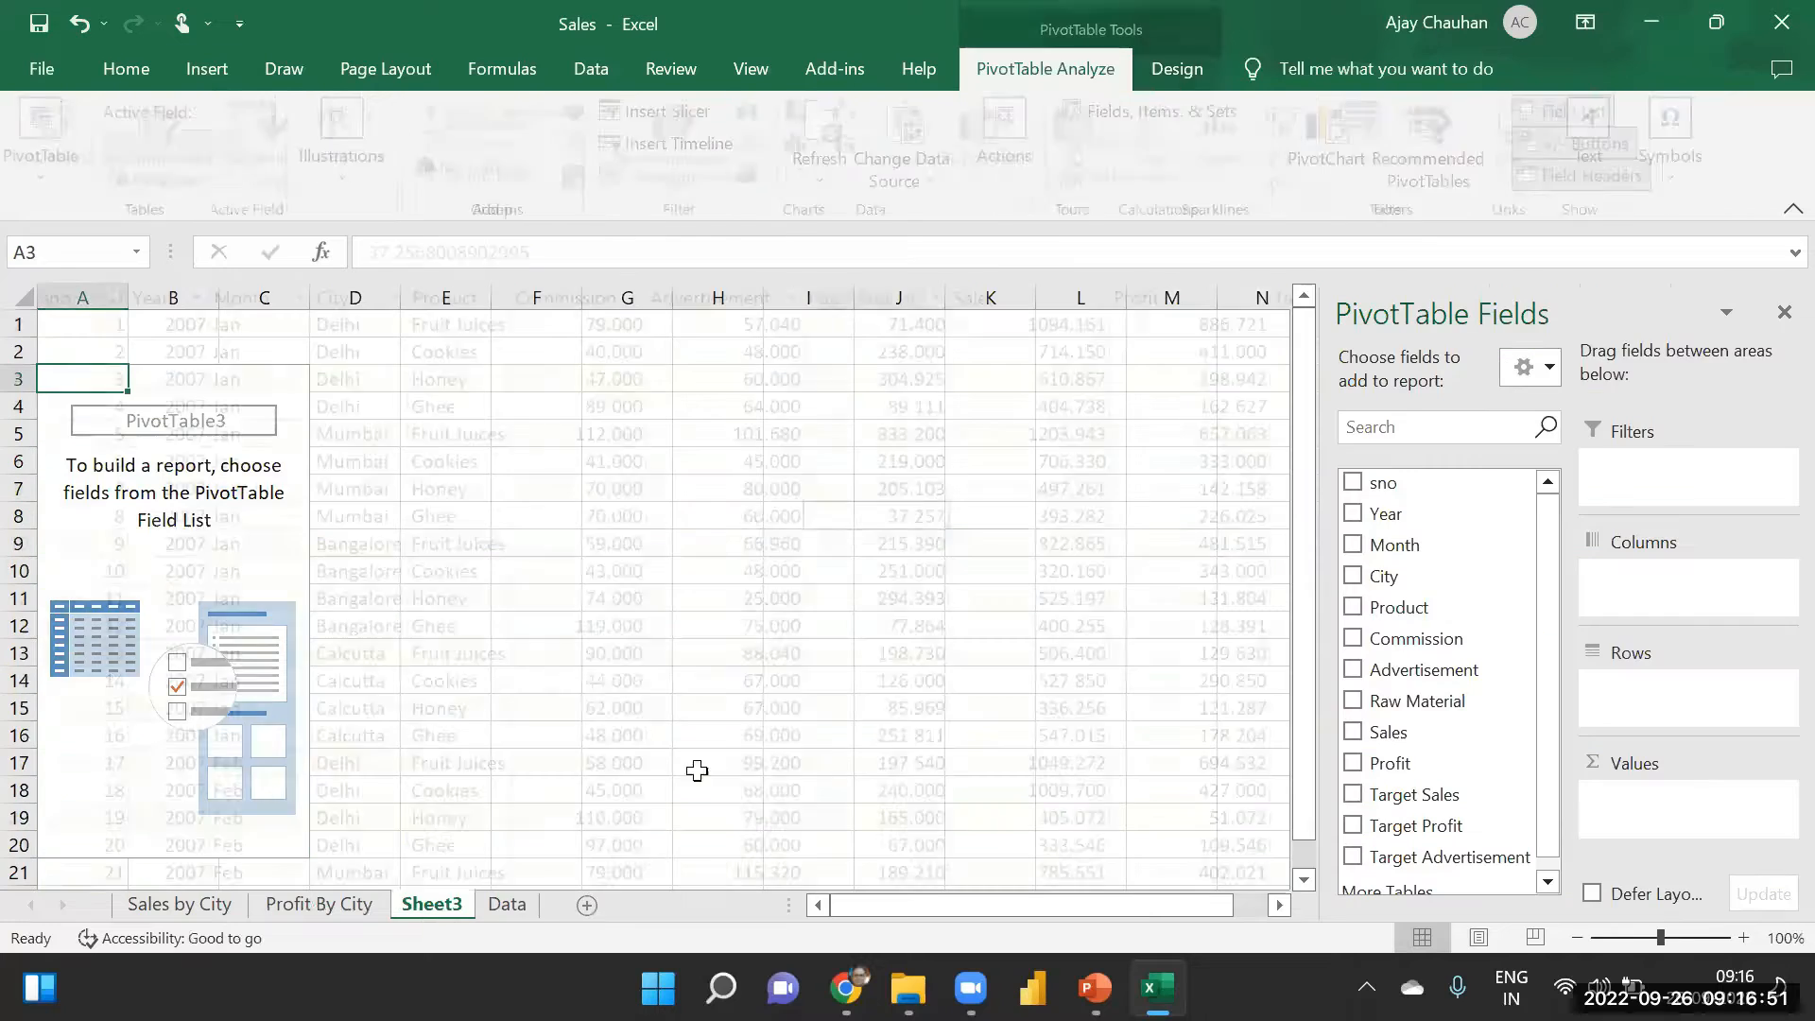
- Rename the third PivotTable's worksheet as Sales by Products
{"action": "right_click", "coordinate": [441, 909]}
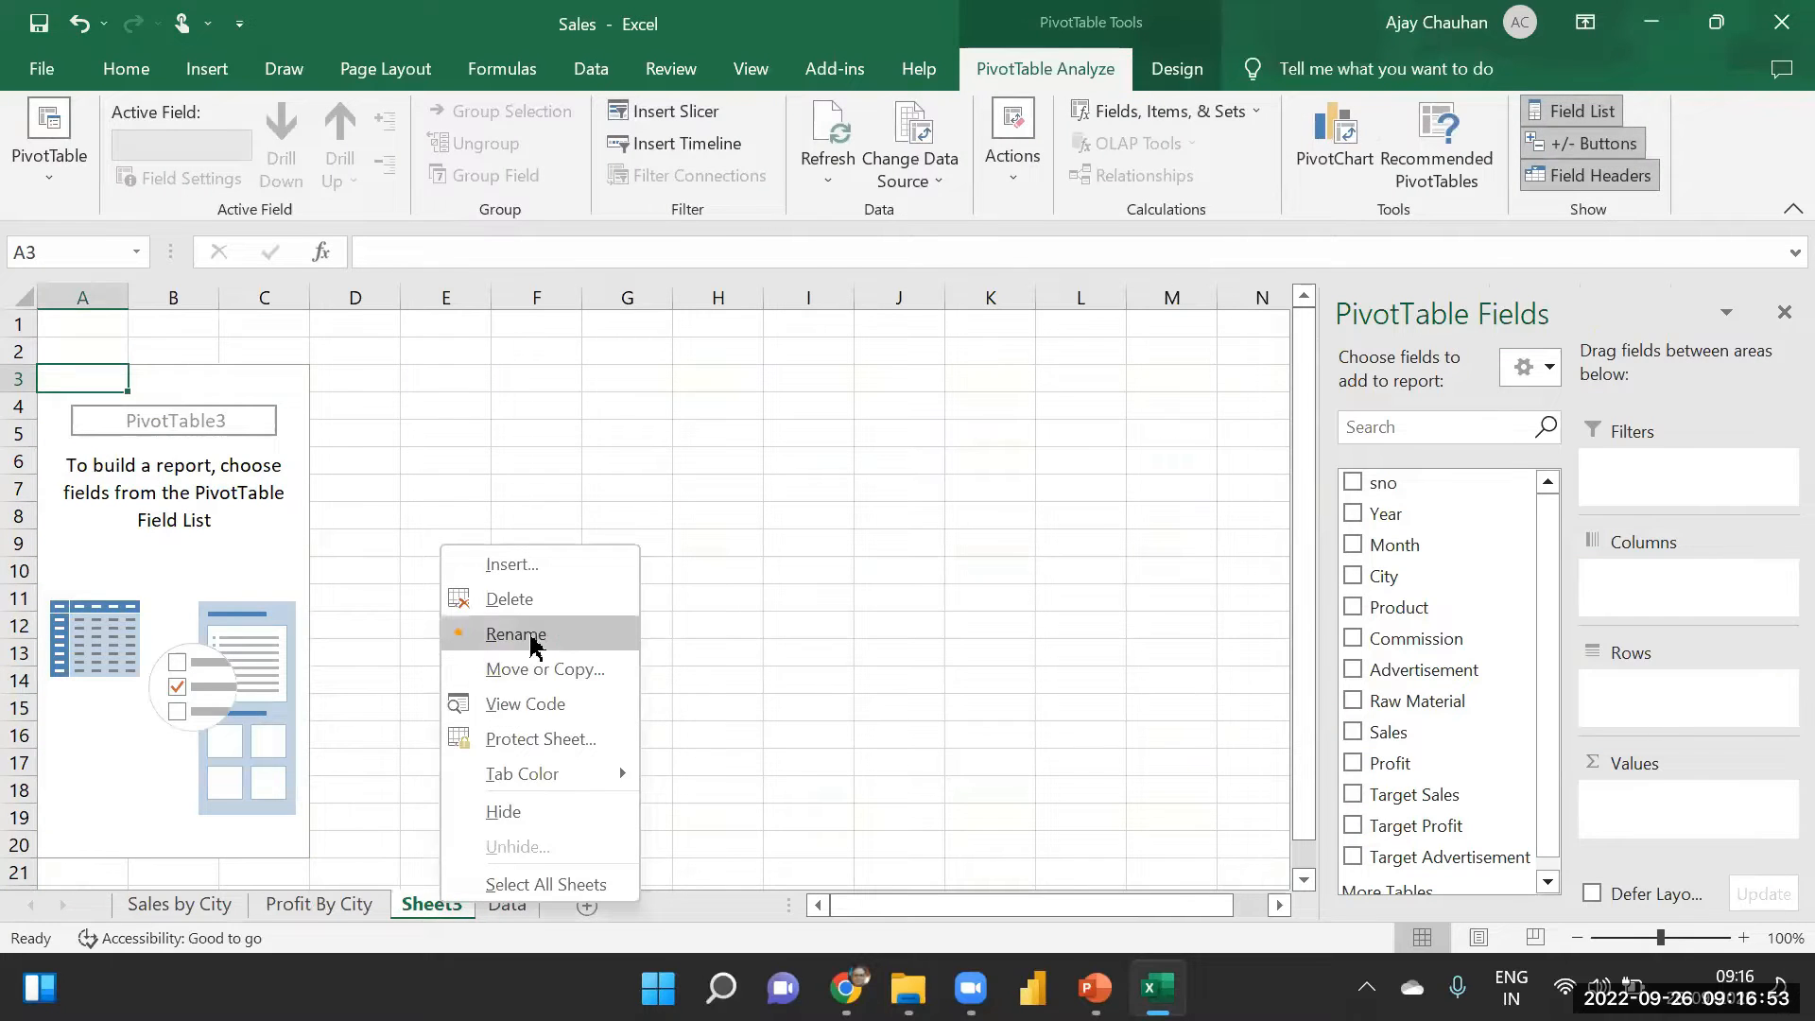
{"action": "left_click", "coordinate": [527, 634]}
{"action": "type", "text": "Sales"}
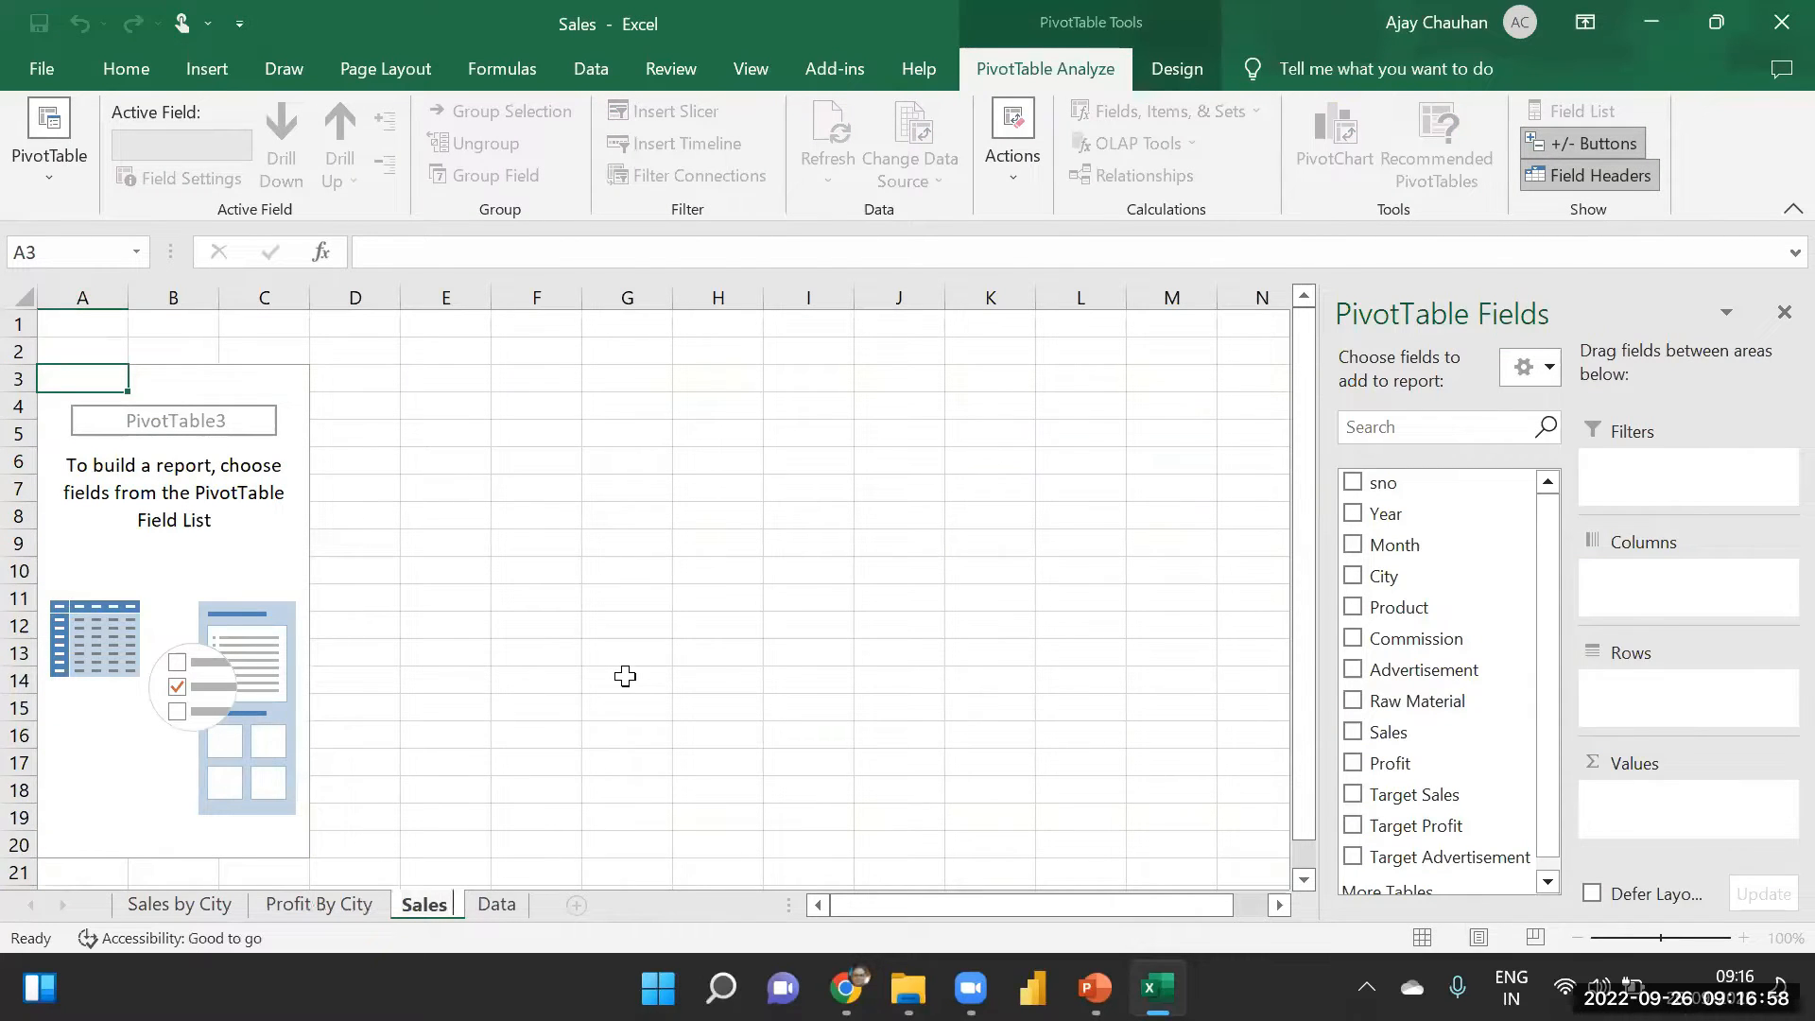
{"action": "type", "text": " by Pr"}
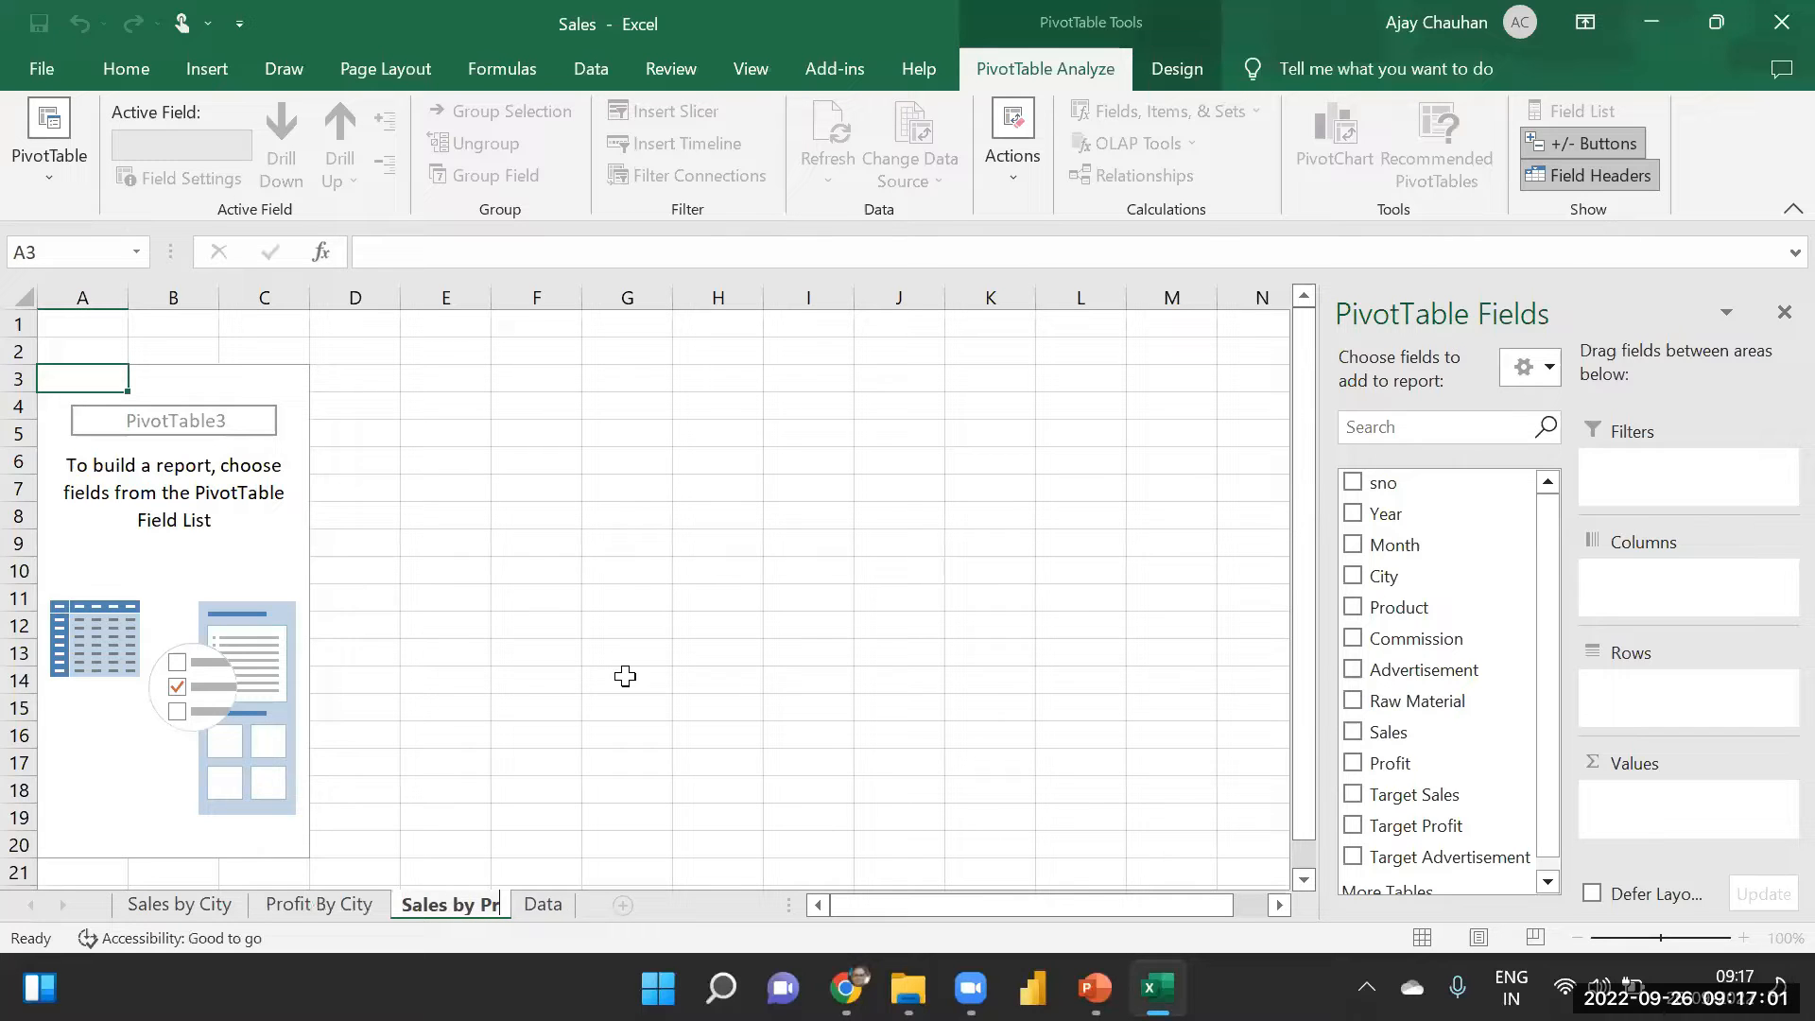
{"action": "type", "text": "oducts"}
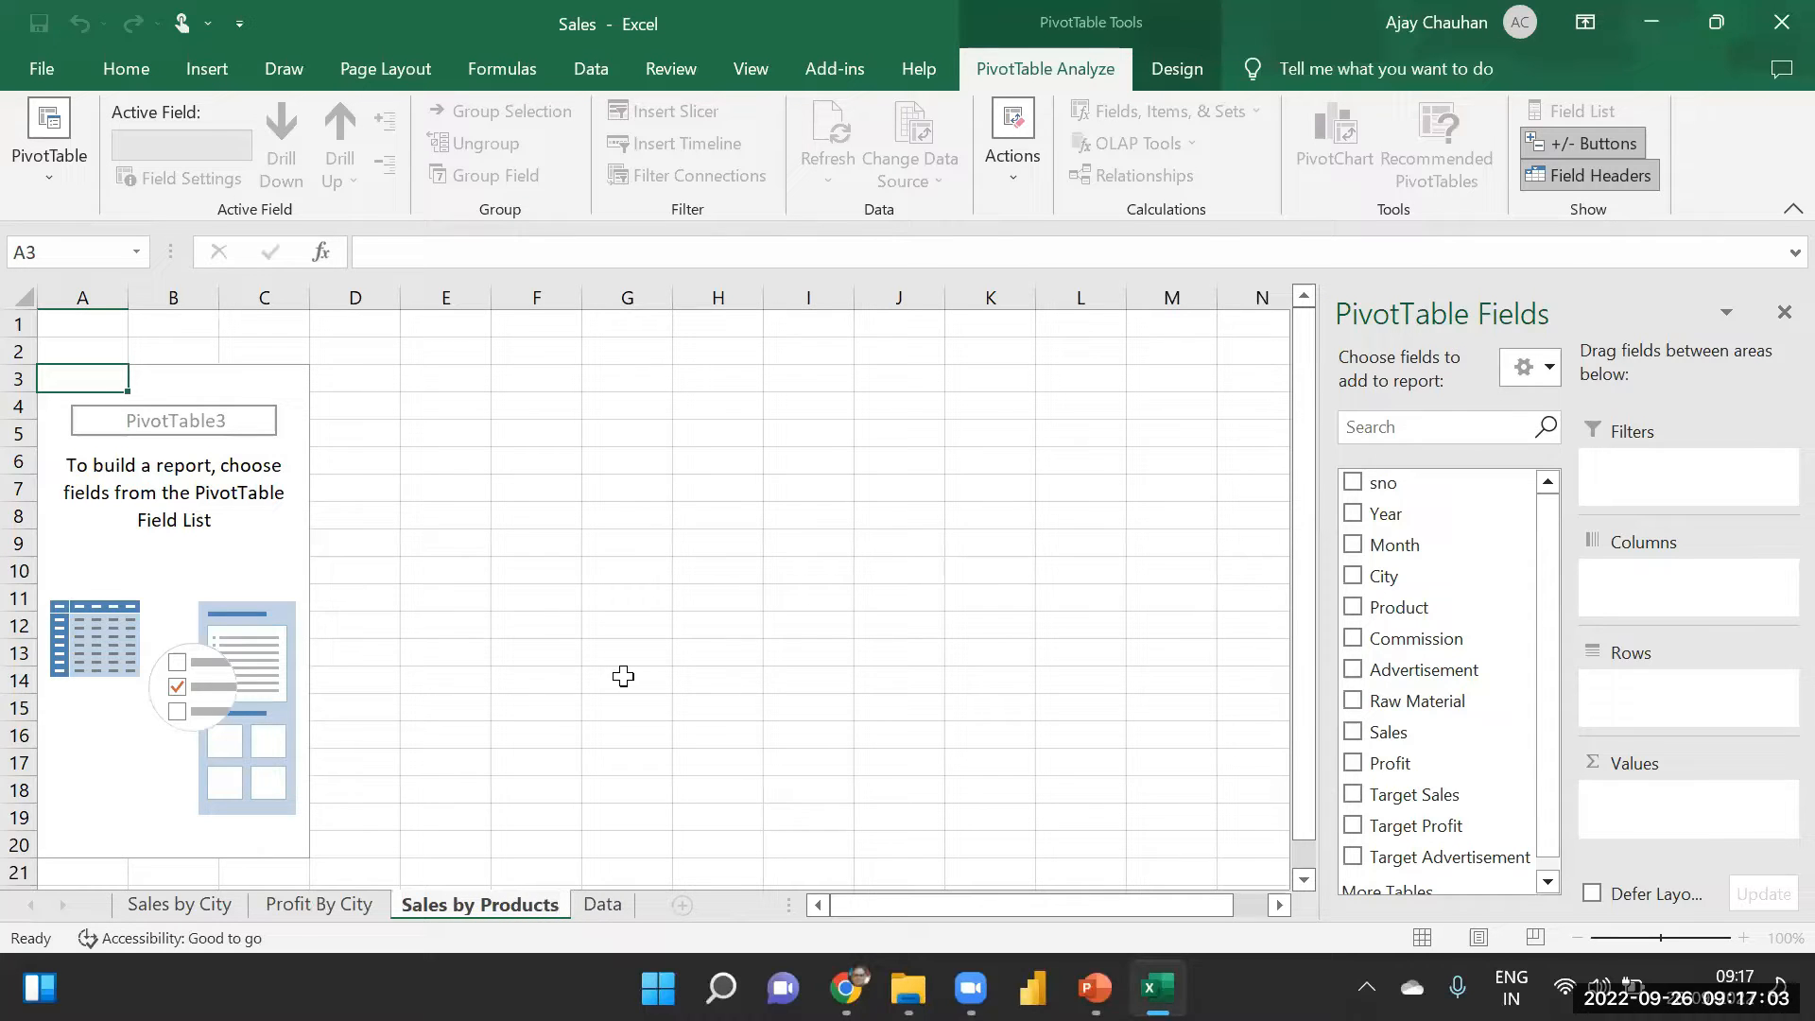
{"action": "left_click", "coordinate": [472, 761]}
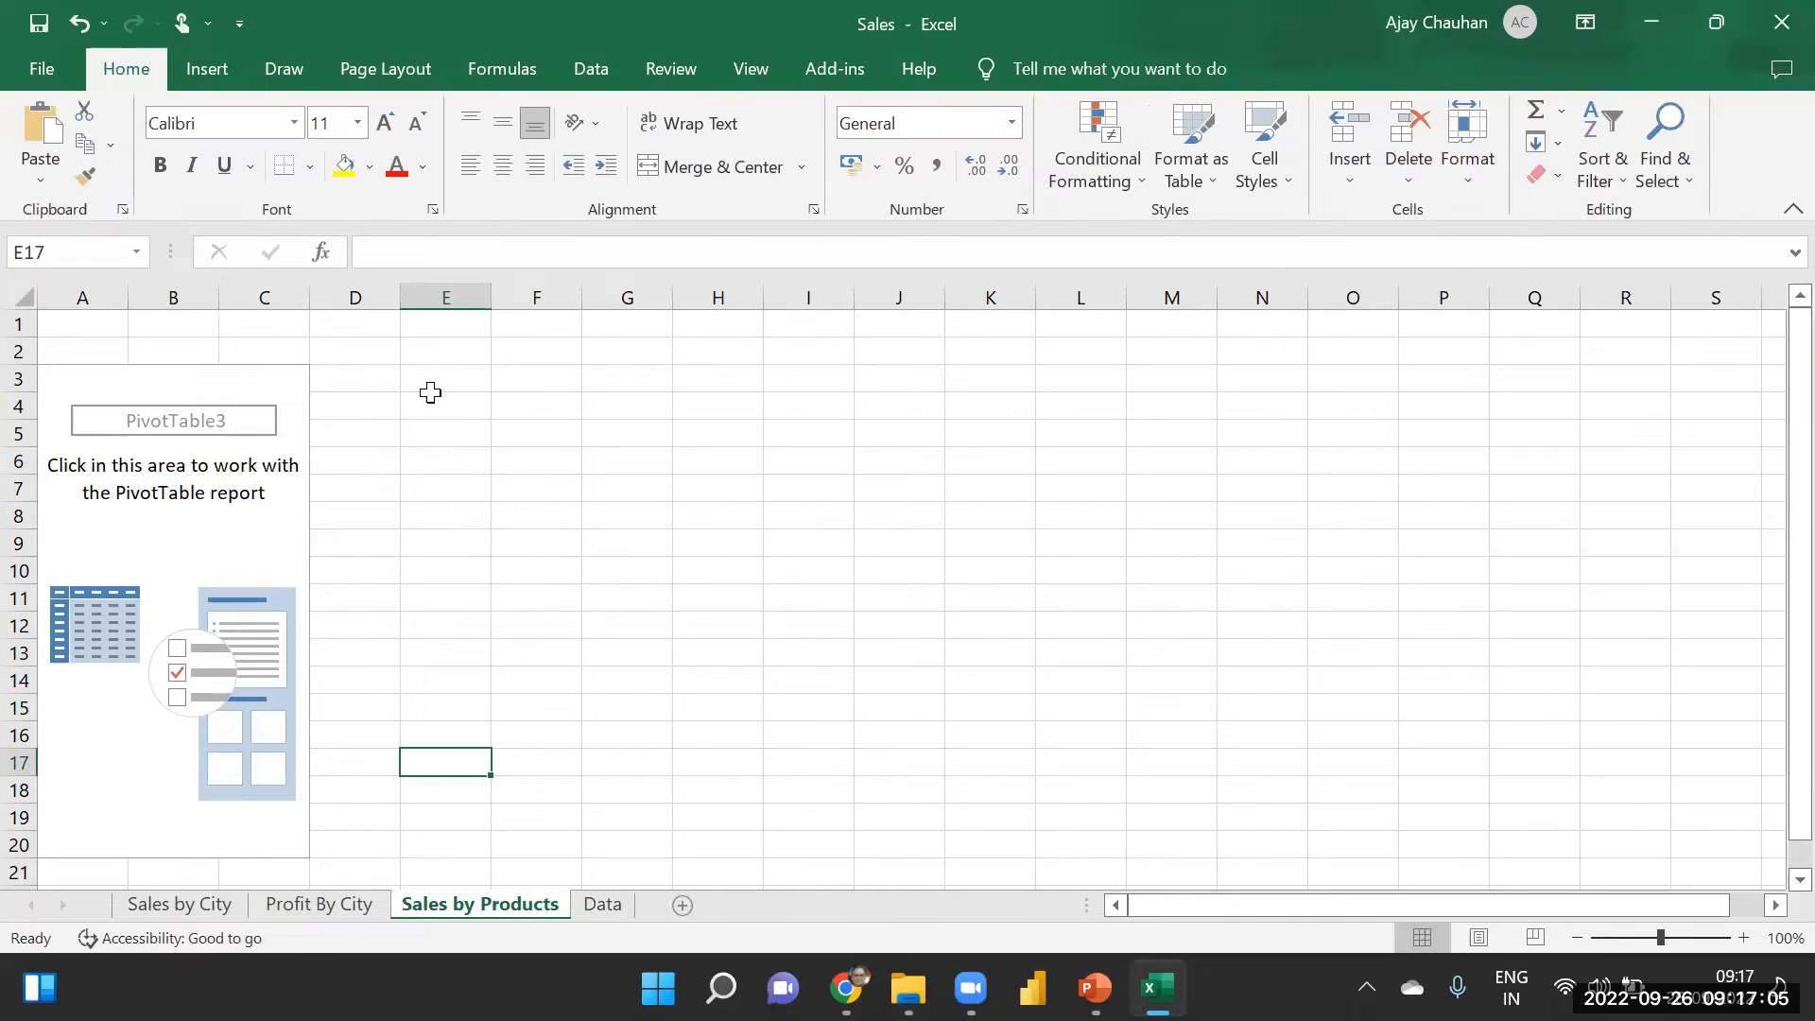
- Create a fourth PivotTable from the data table on the Data sheet, placing it on a new worksheet
{"action": "left_click", "coordinate": [614, 913]}
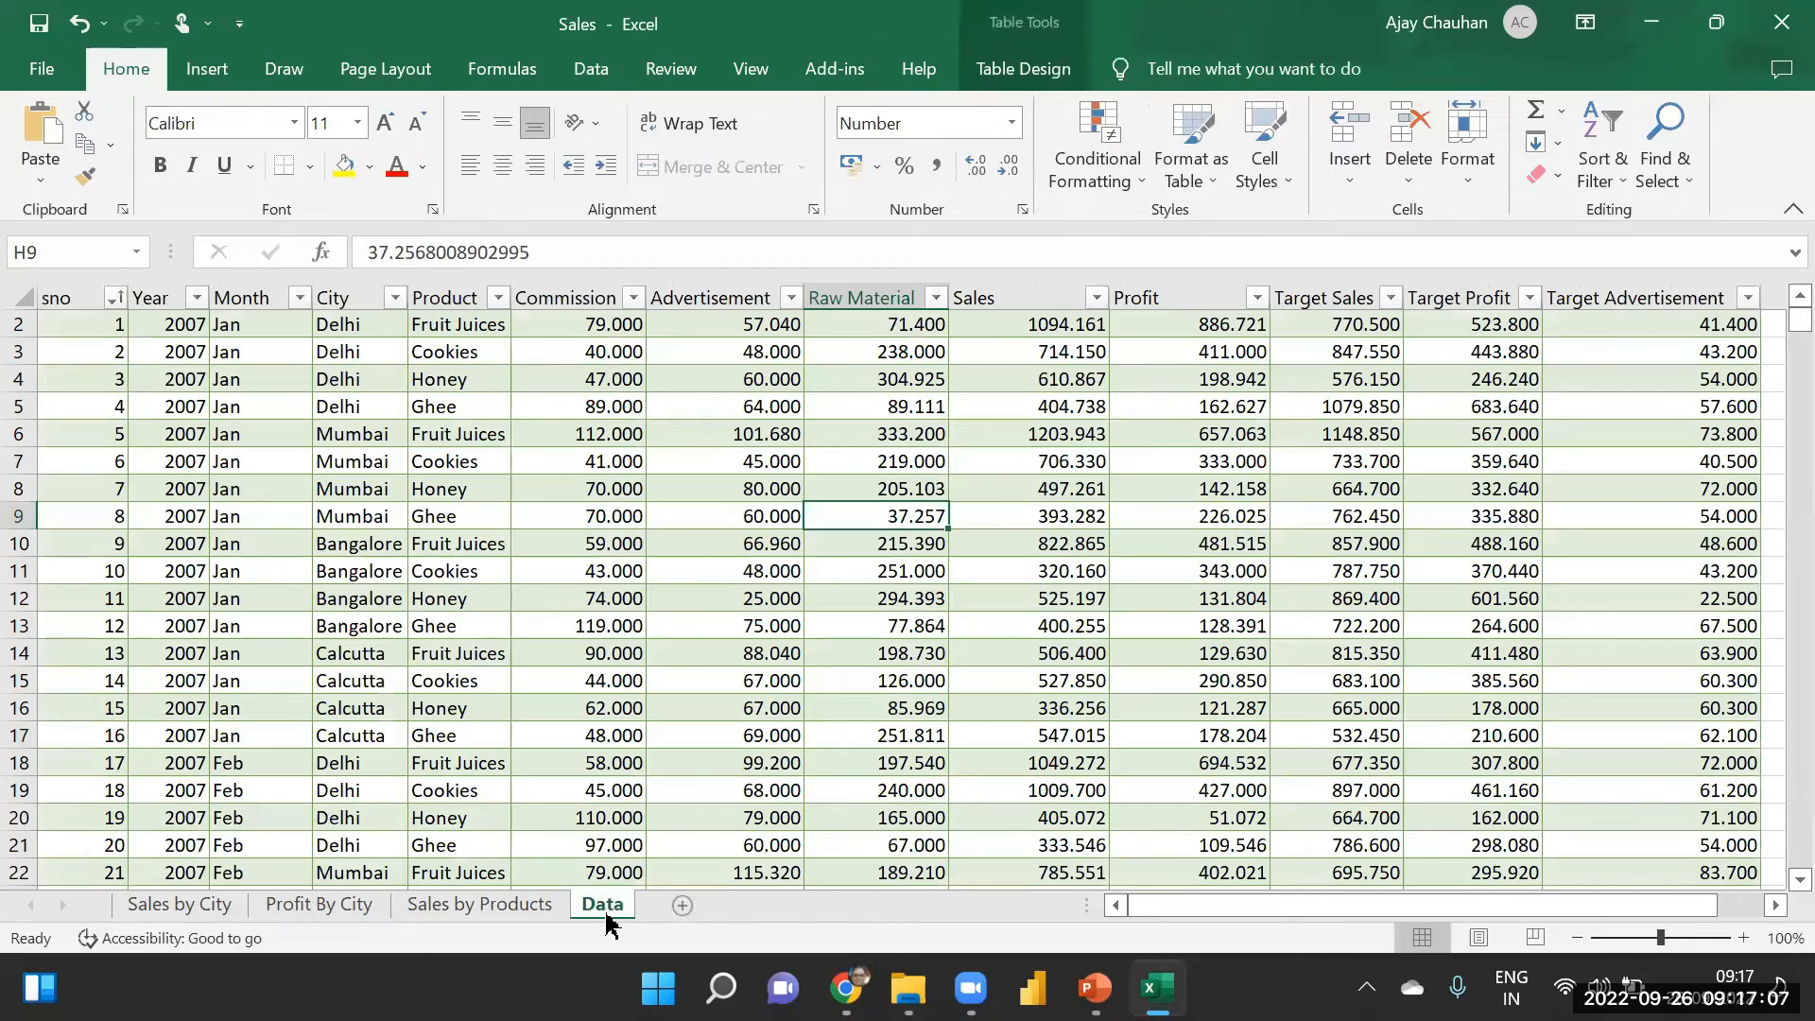
{"action": "left_click", "coordinate": [206, 69]}
{"action": "left_click", "coordinate": [52, 194]}
{"action": "left_click", "coordinate": [70, 215]}
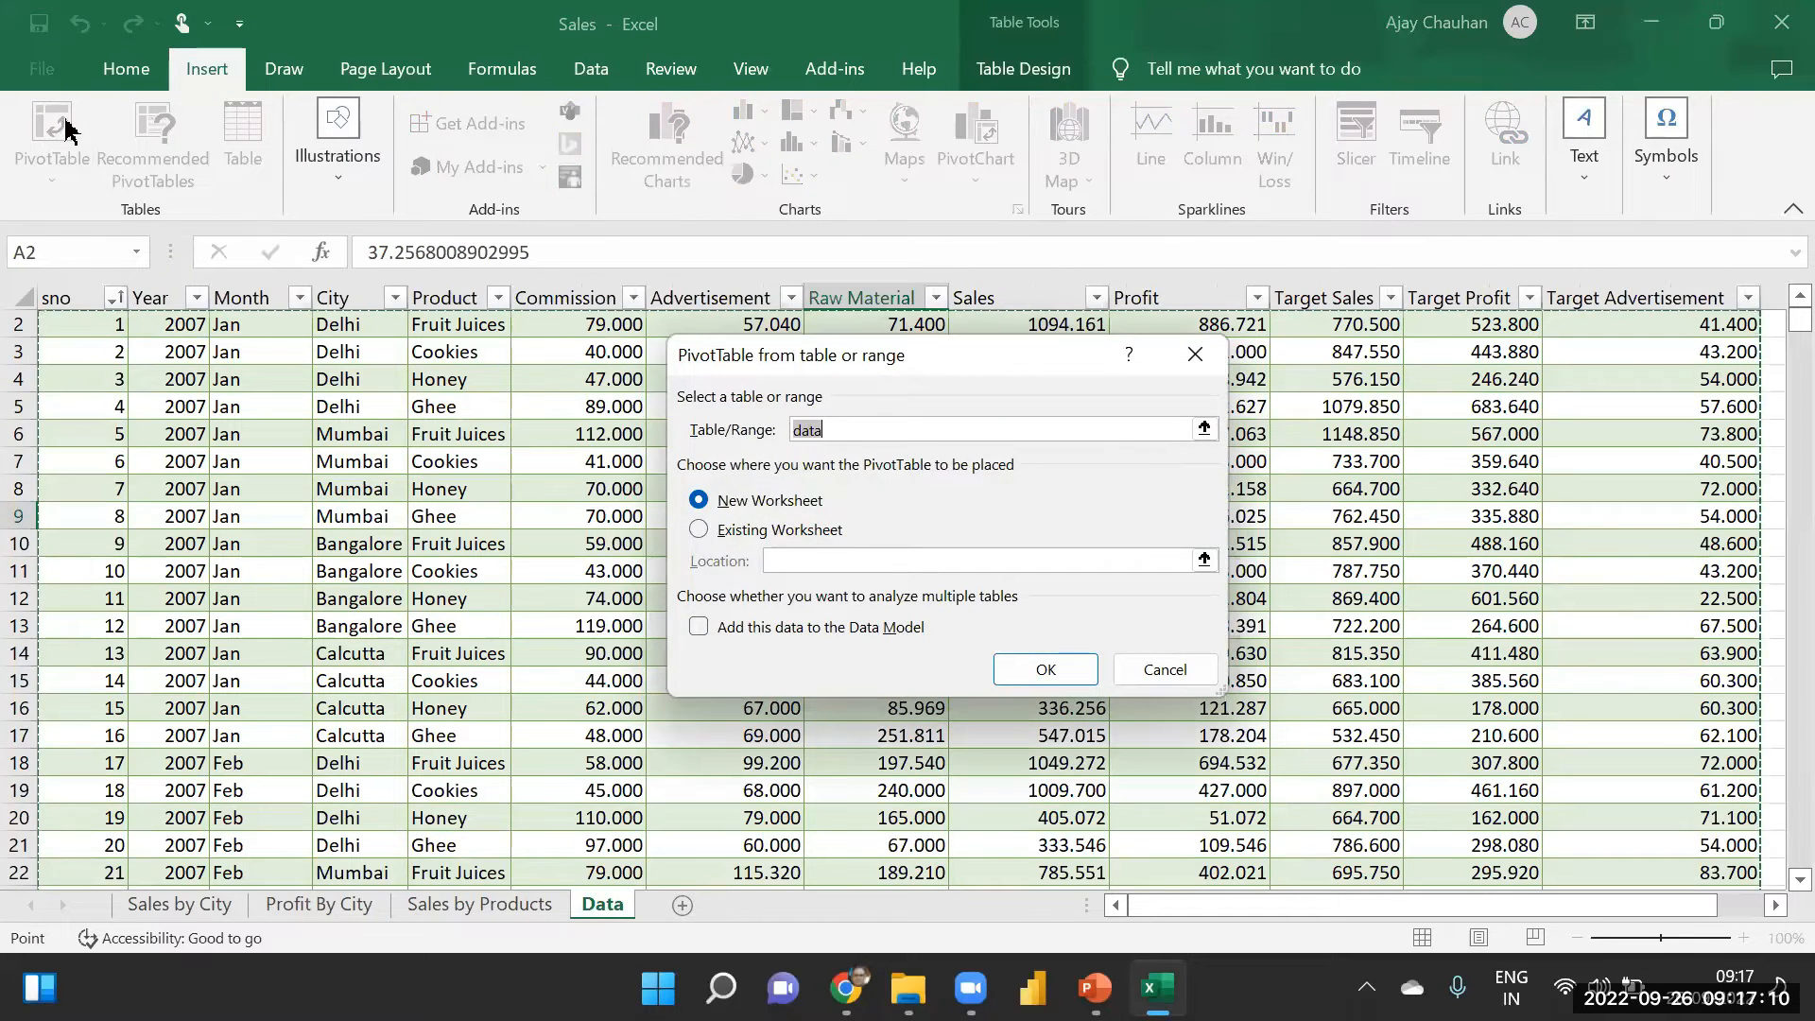
{"action": "left_click", "coordinate": [1046, 668]}
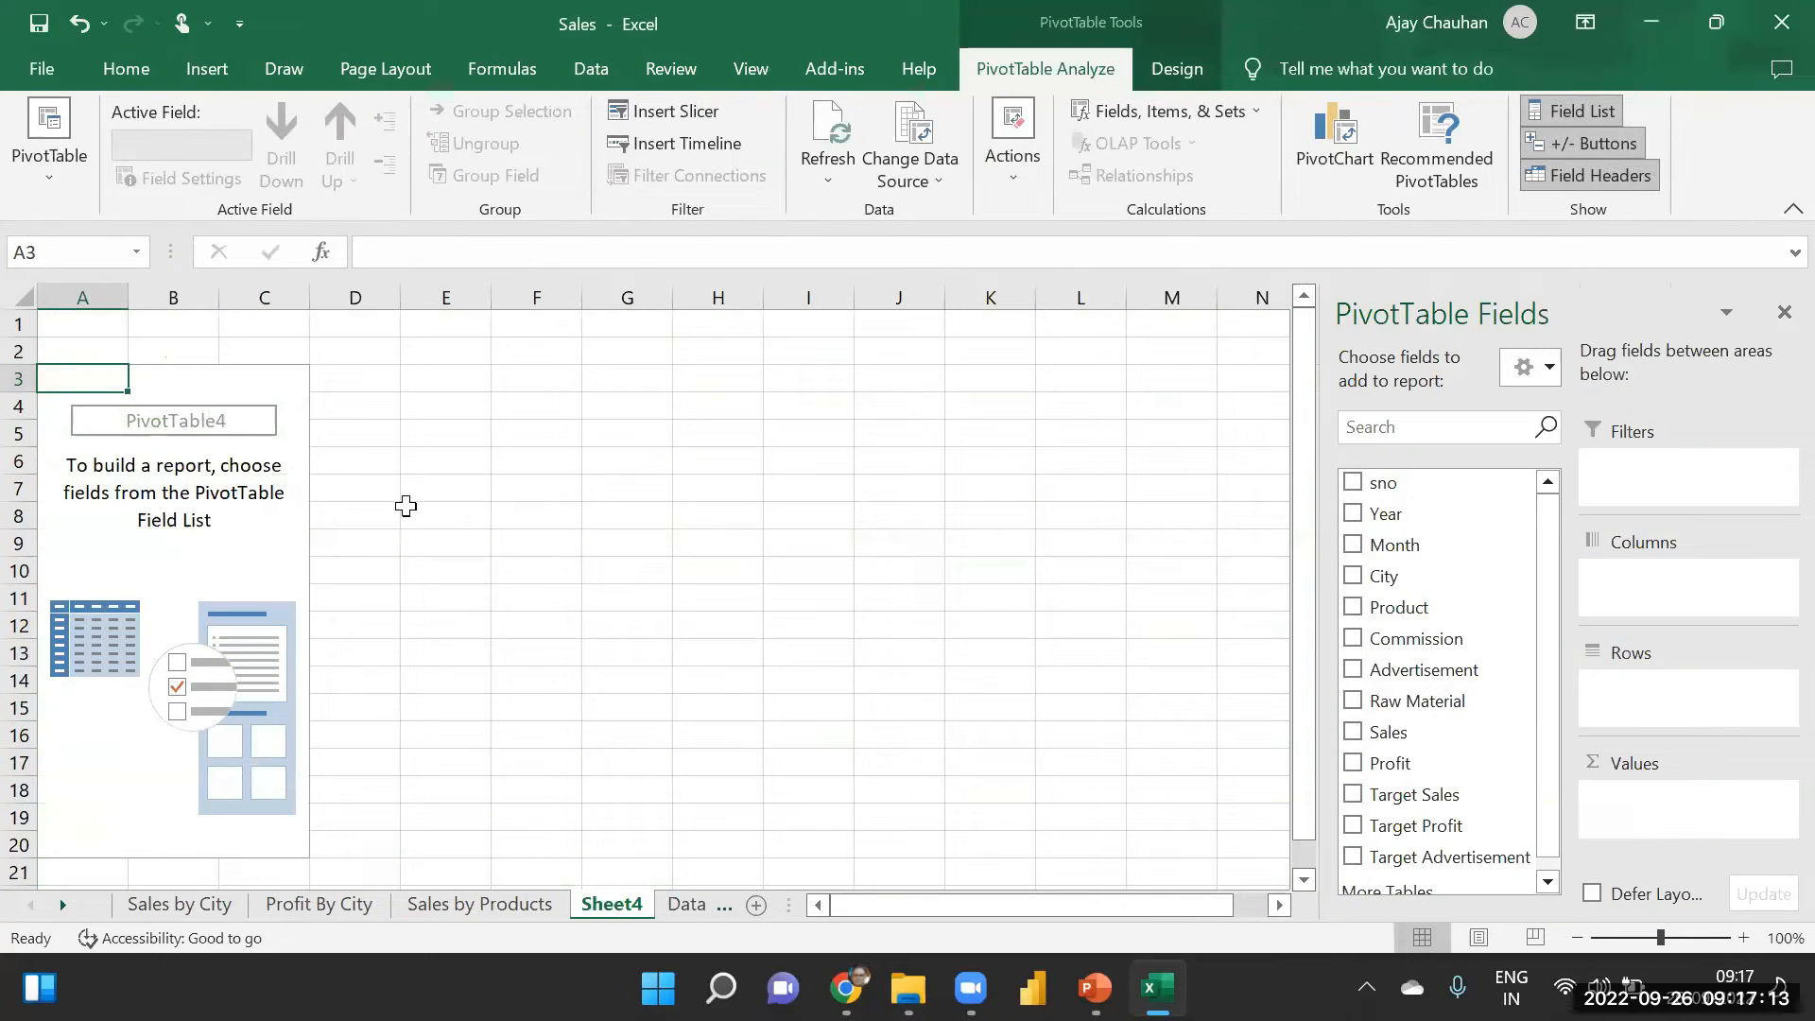
- Rename the fourth PivotTable's worksheet as Profit by Product
{"action": "right_click", "coordinate": [616, 913]}
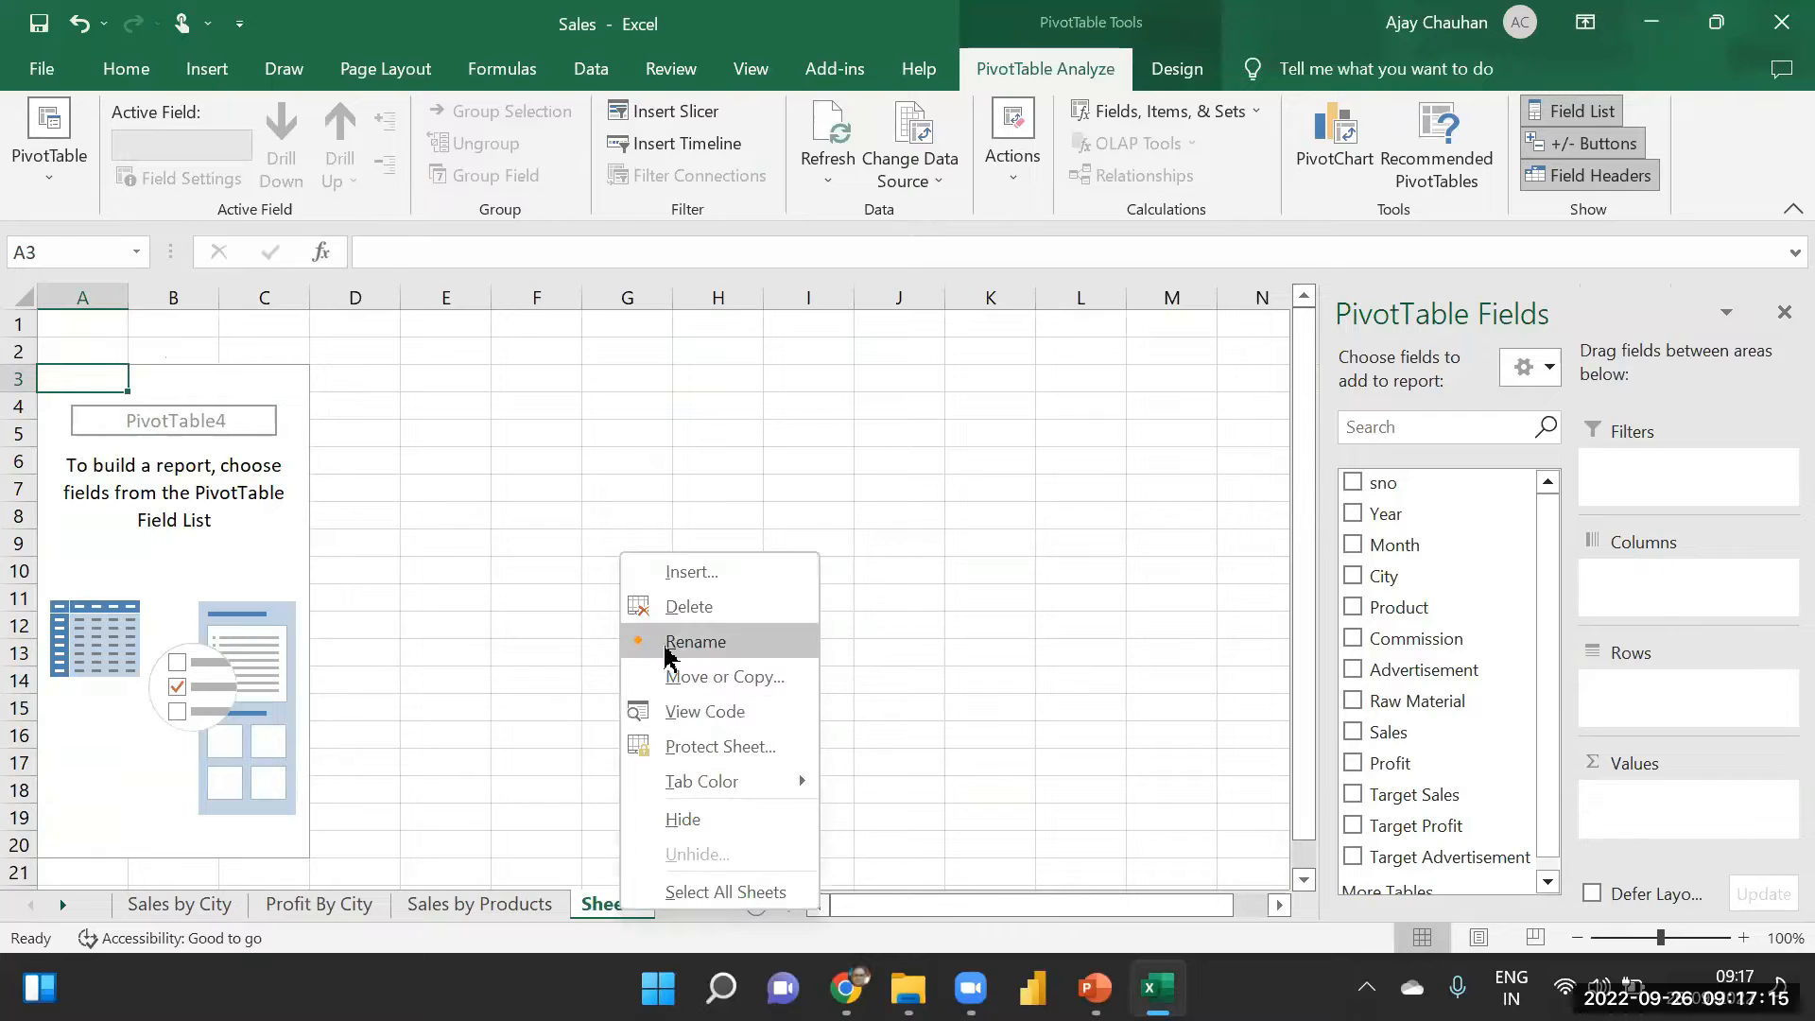
{"action": "left_click", "coordinate": [695, 642]}
{"action": "type", "text": "Profit by Pr"}
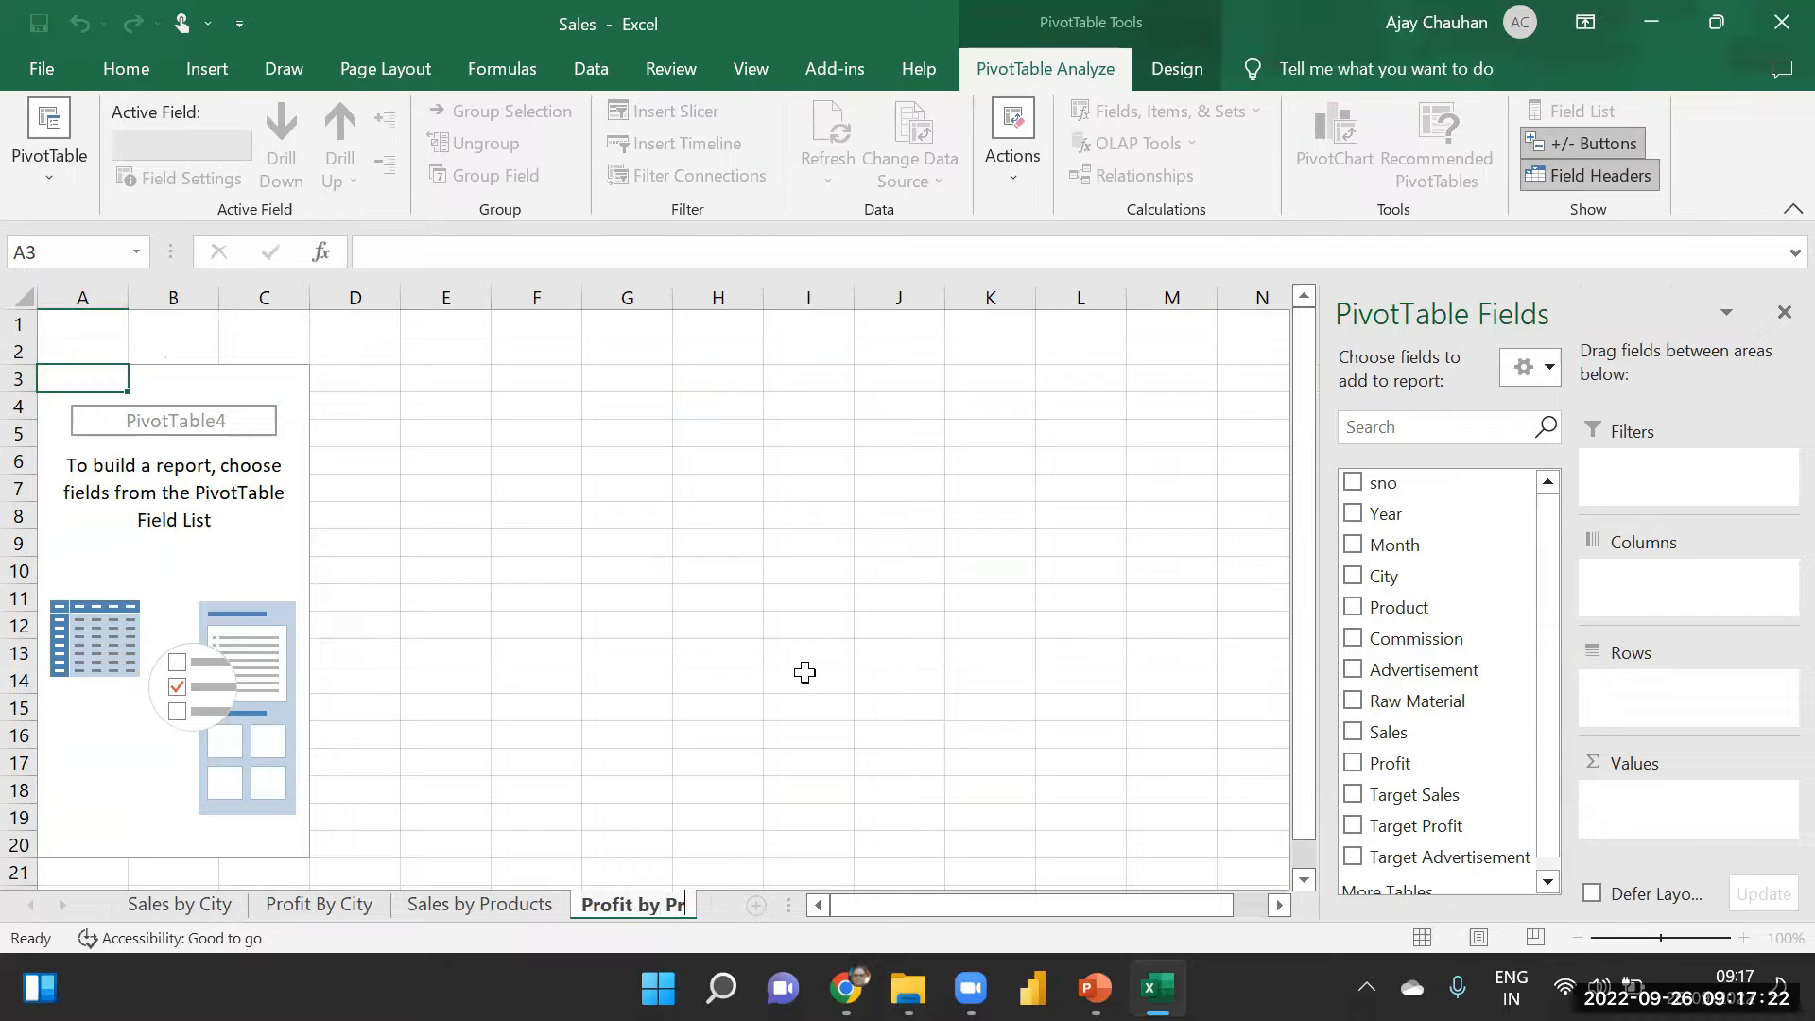
{"action": "type", "text": "oduct"}
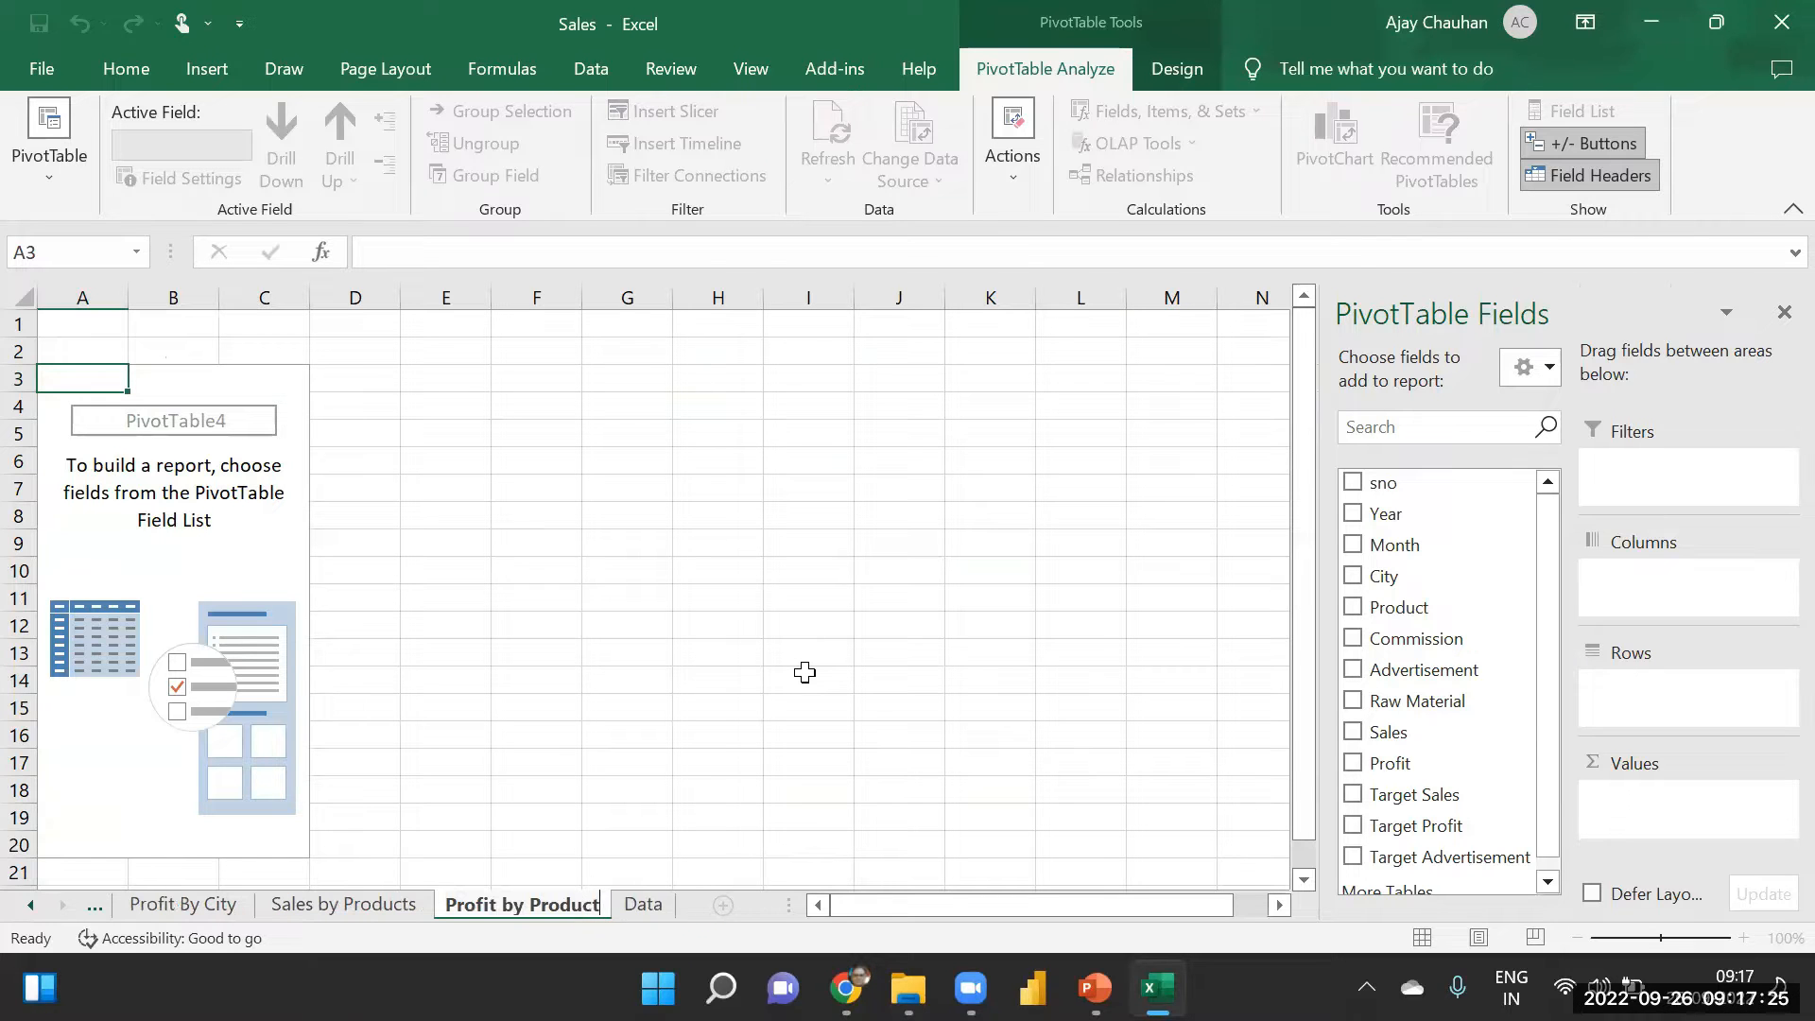
{"action": "left_click", "coordinate": [720, 626]}
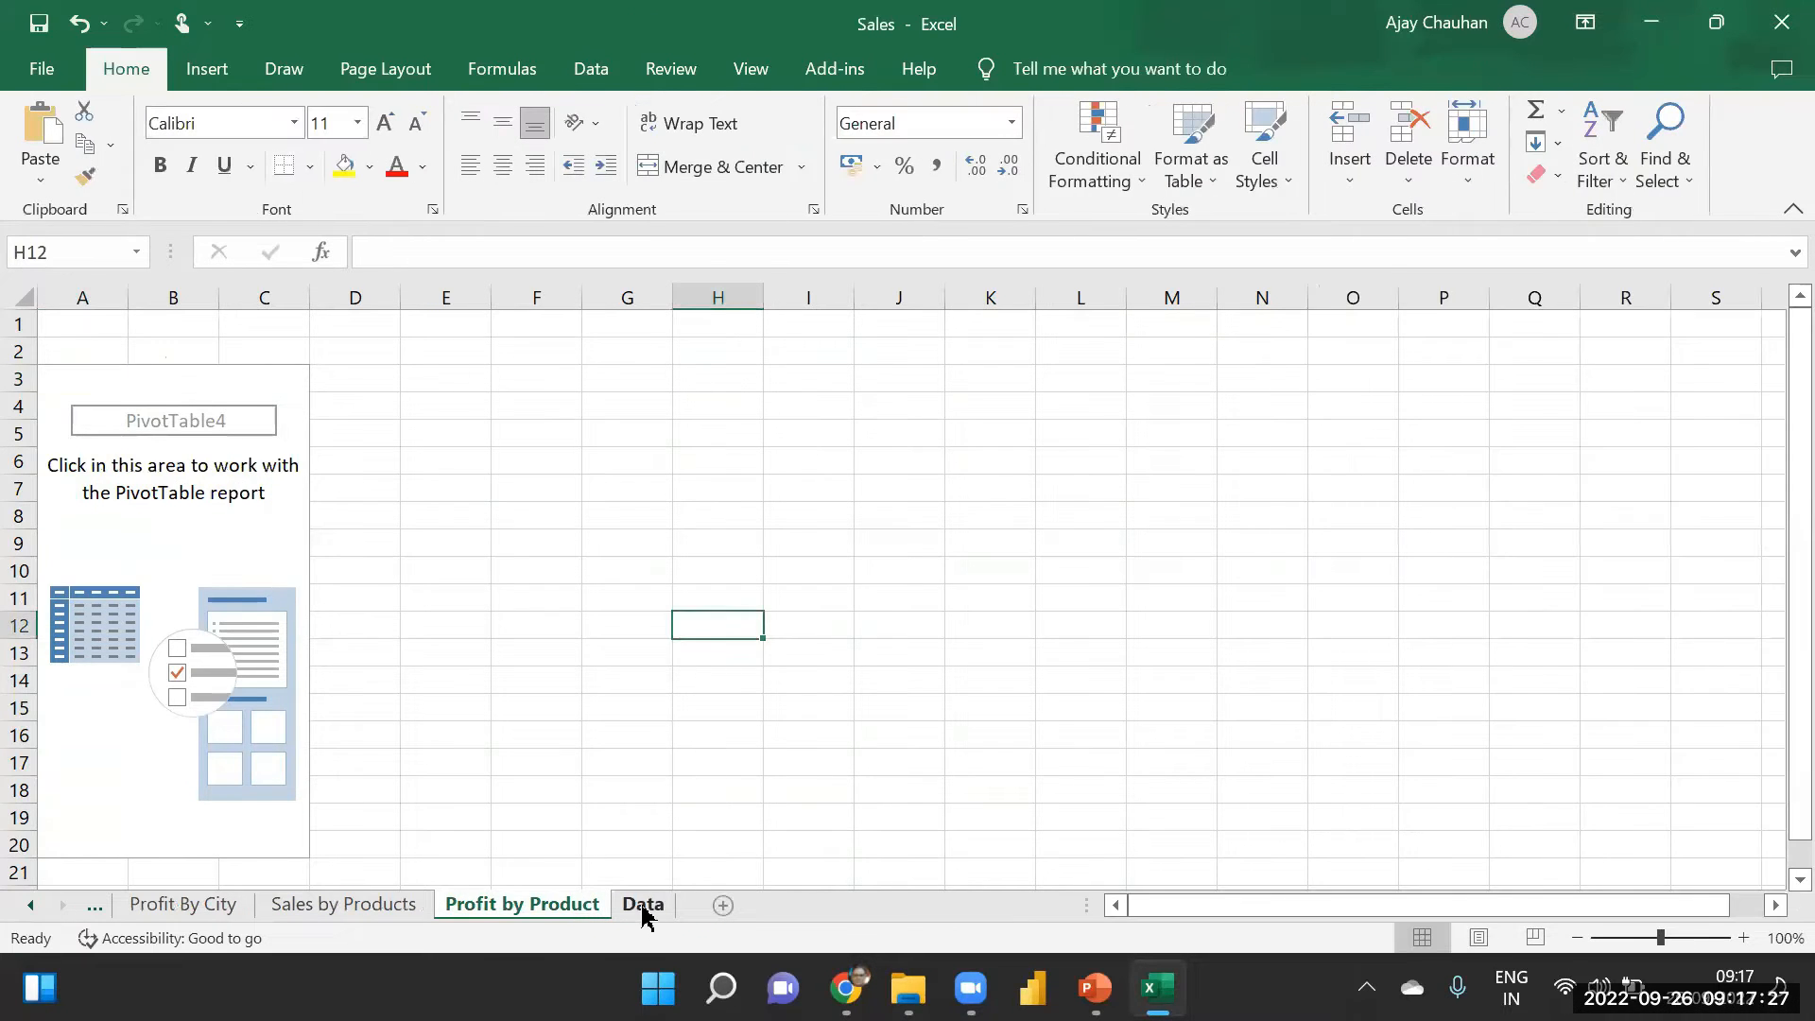
{"action": "left_click", "coordinate": [642, 905]}
{"action": "left_click", "coordinate": [210, 70]}
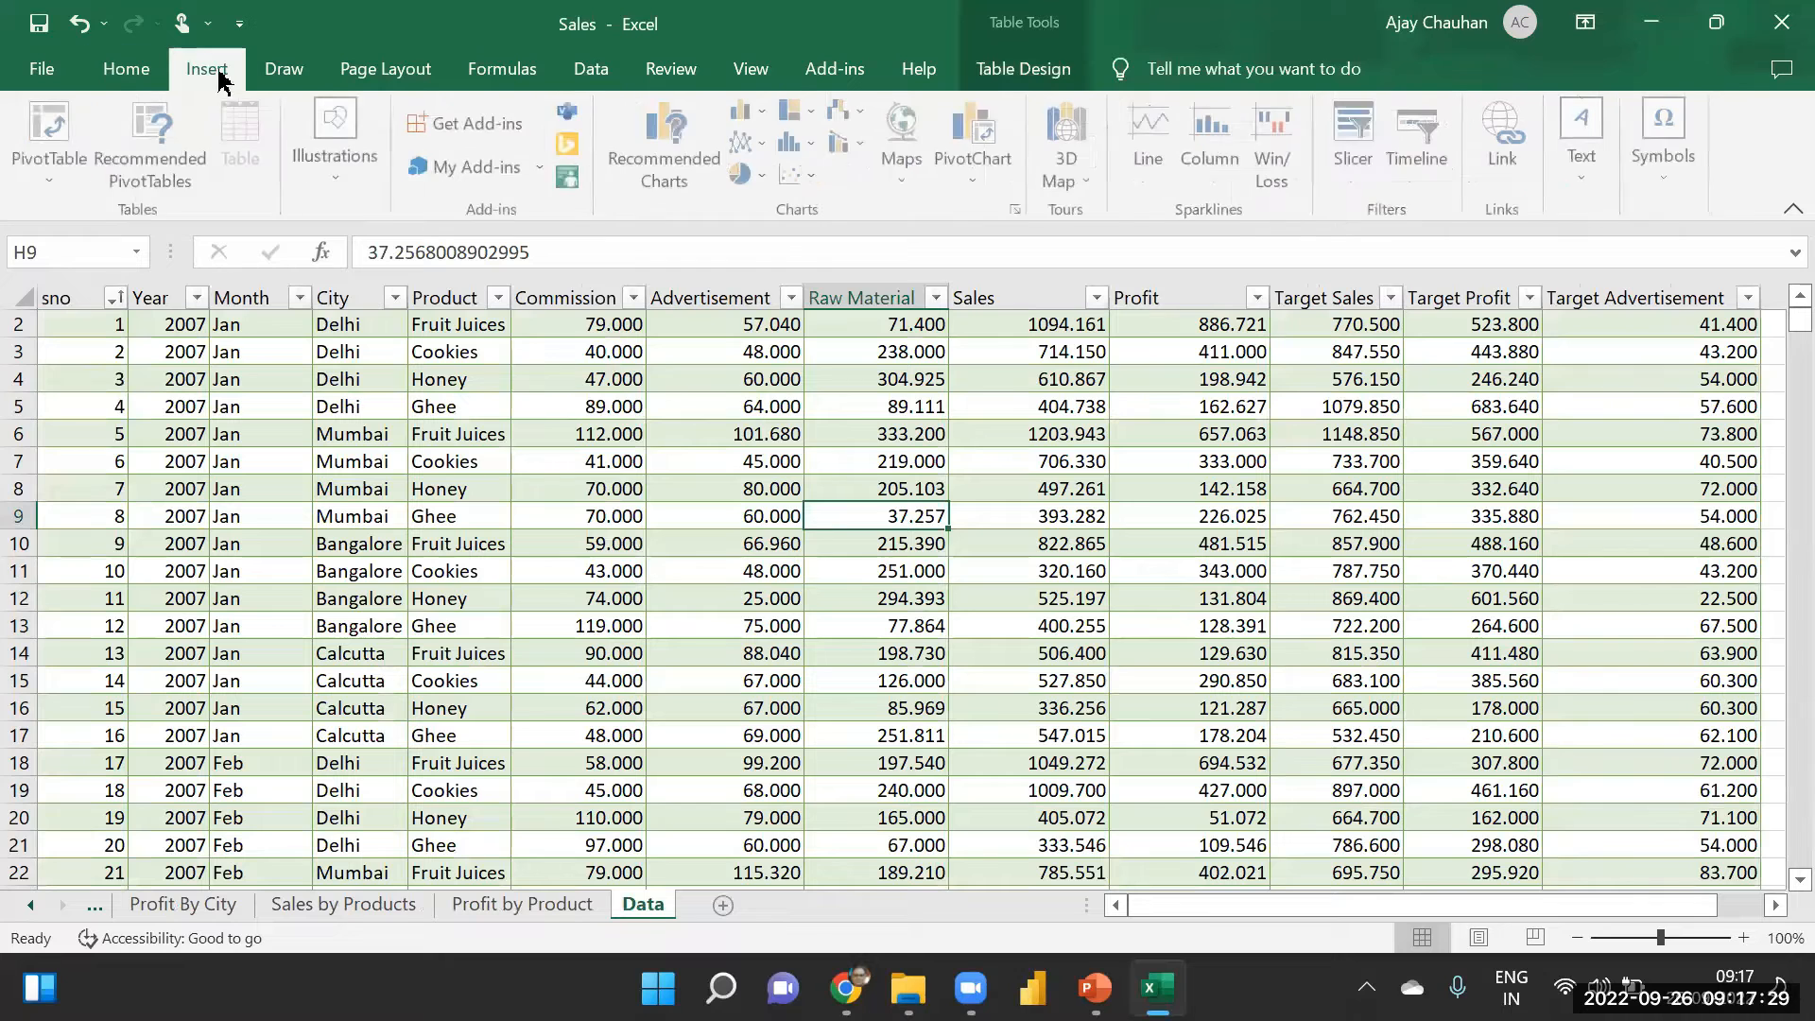
{"action": "left_click", "coordinate": [49, 169]}
{"action": "left_click", "coordinate": [85, 223]}
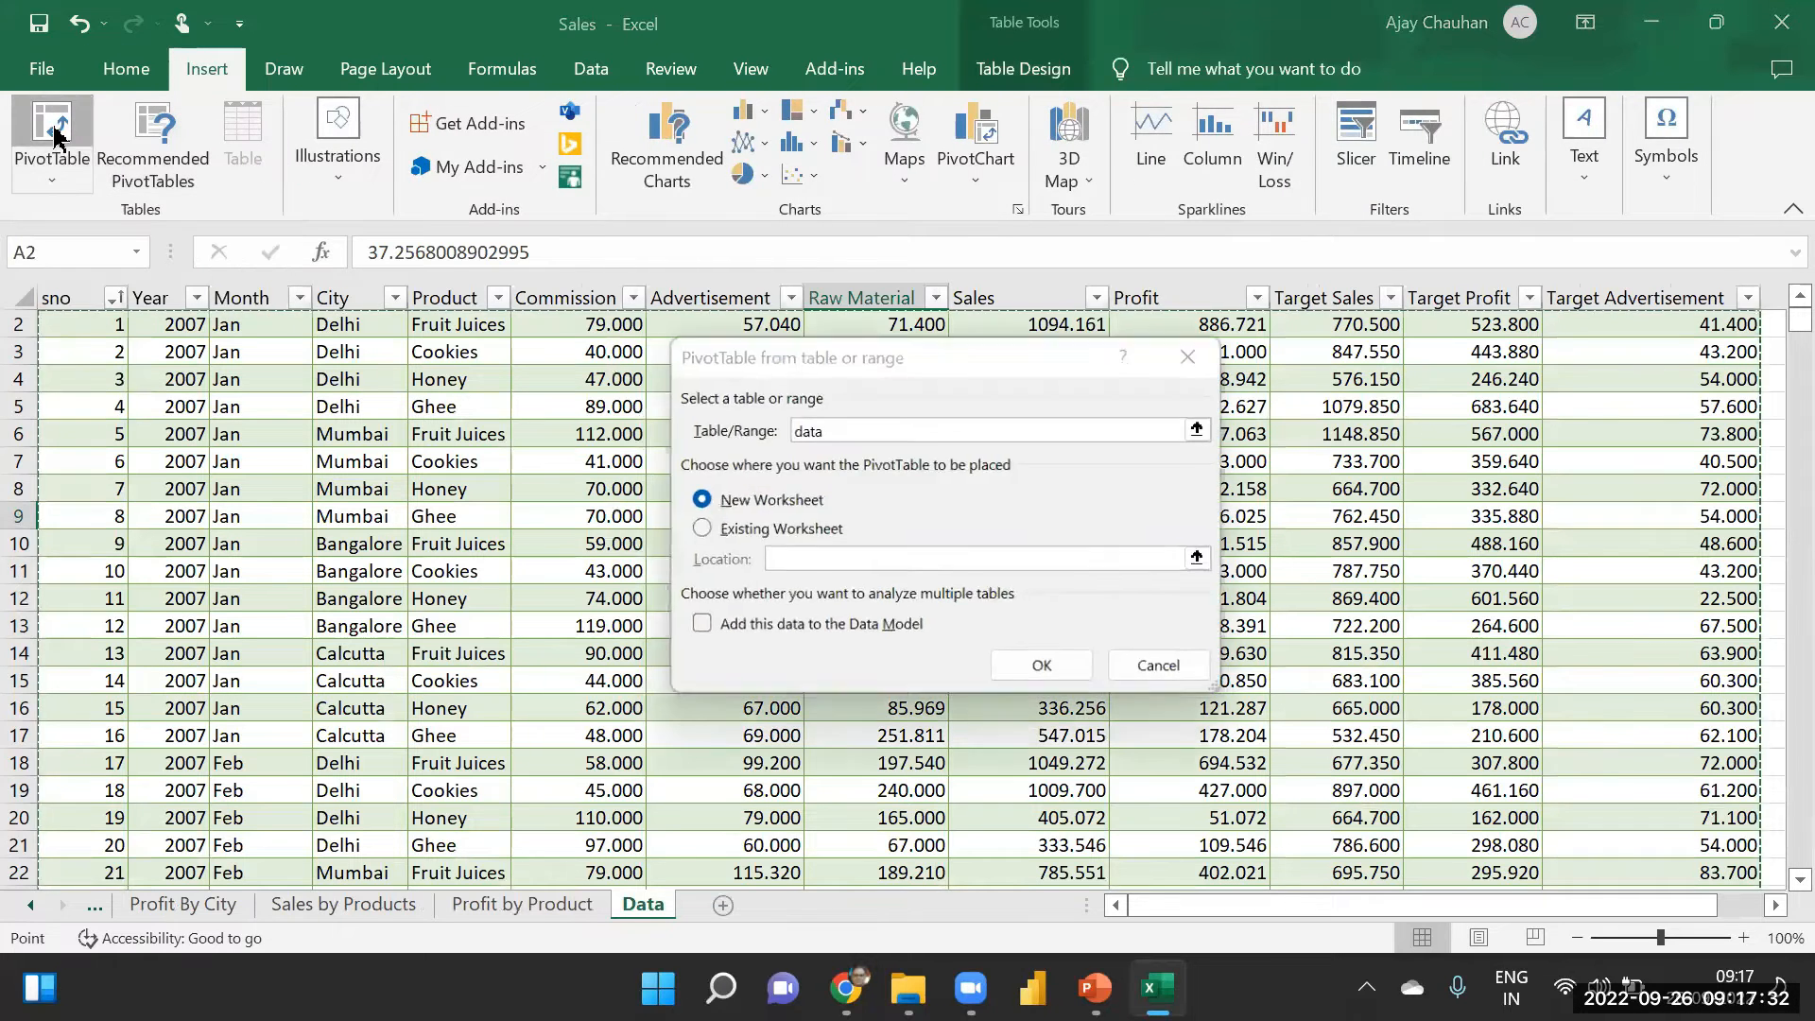
{"action": "left_click", "coordinate": [1046, 670]}
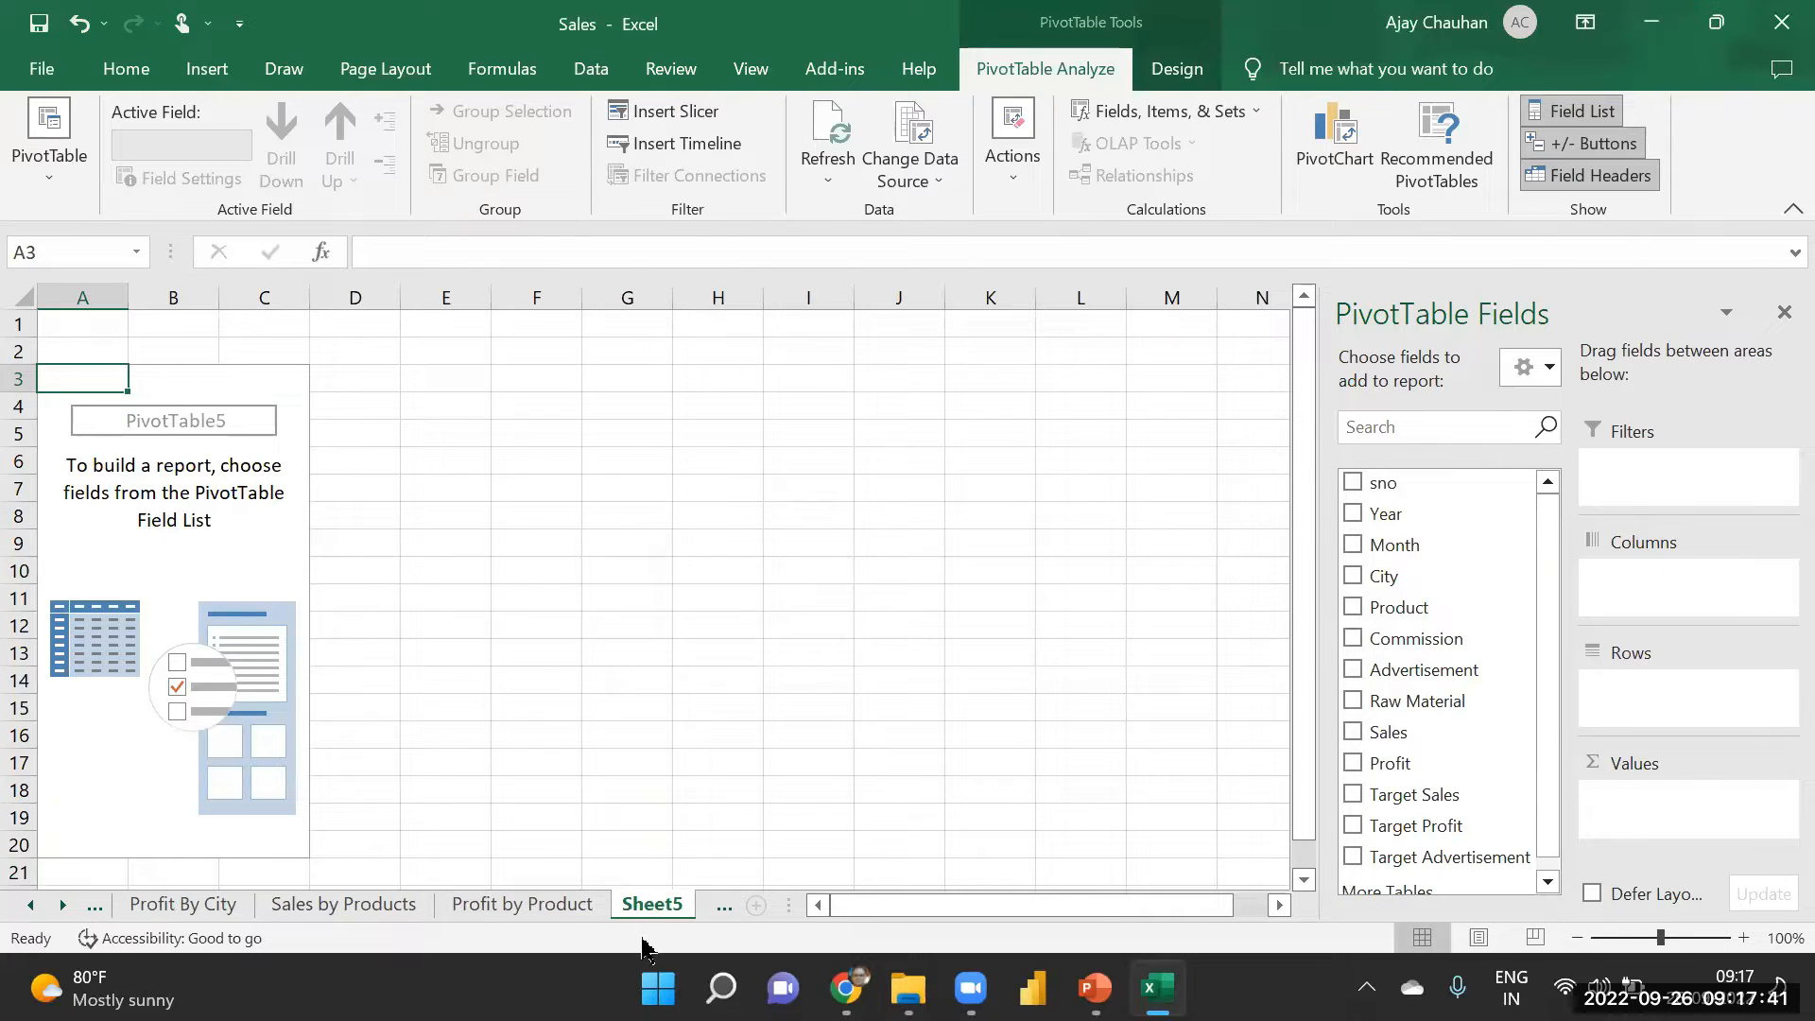
{"action": "right_click", "coordinate": [663, 902]}
{"action": "left_click", "coordinate": [739, 597]}
{"action": "left_click", "coordinate": [891, 571]}
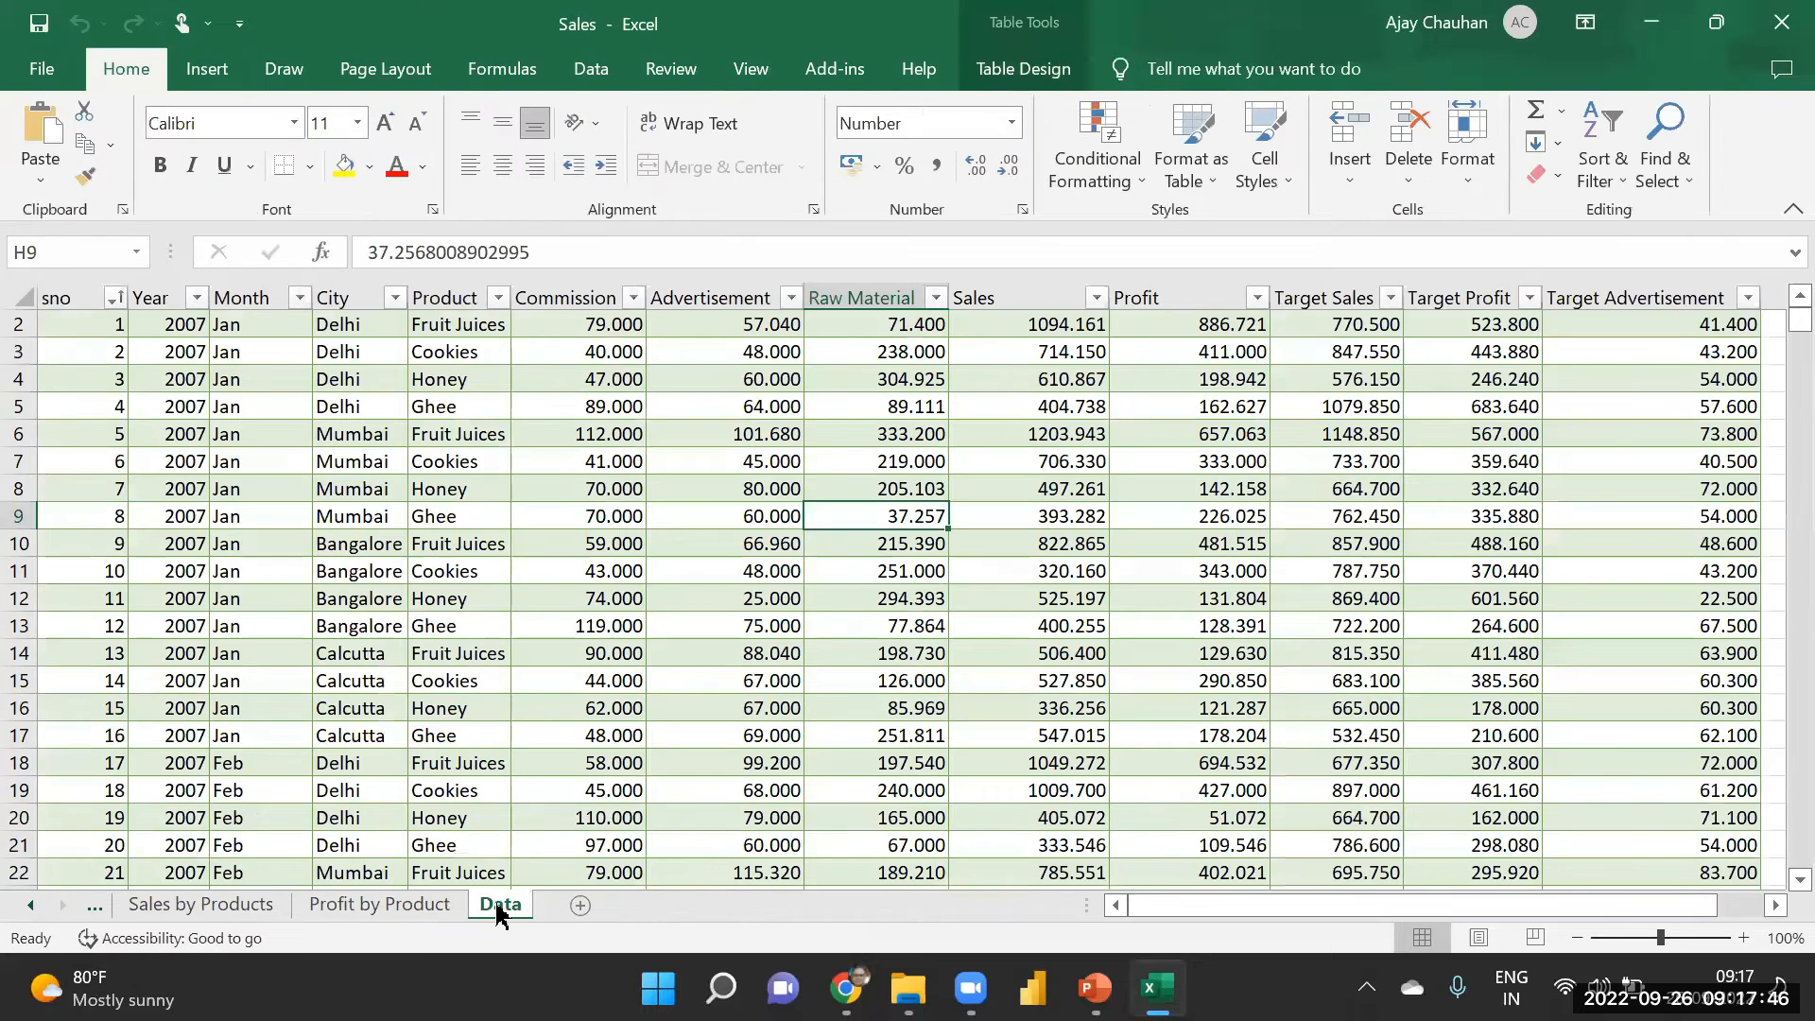
- Create a fifth PivotTable from the data table on the Data sheet, placing it on a new worksheet
{"action": "left_click", "coordinate": [29, 909]}
{"action": "left_click", "coordinate": [29, 909]}
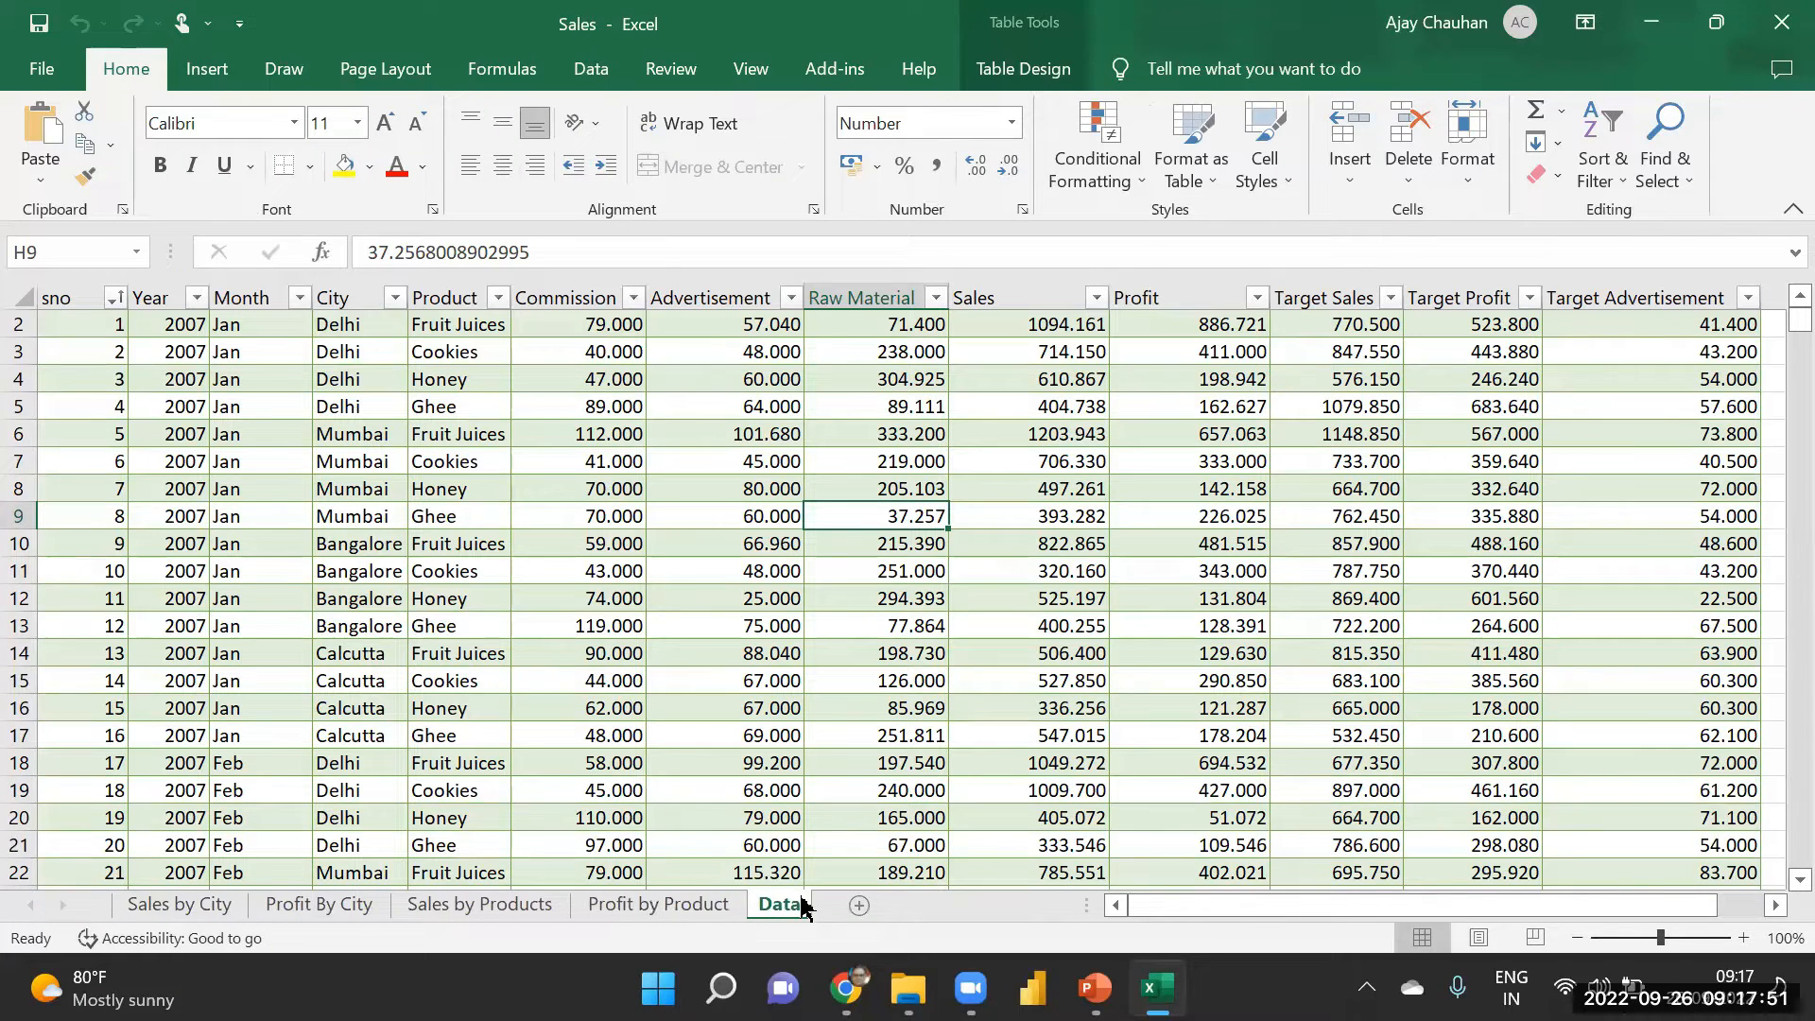
{"action": "left_click", "coordinate": [739, 436]}
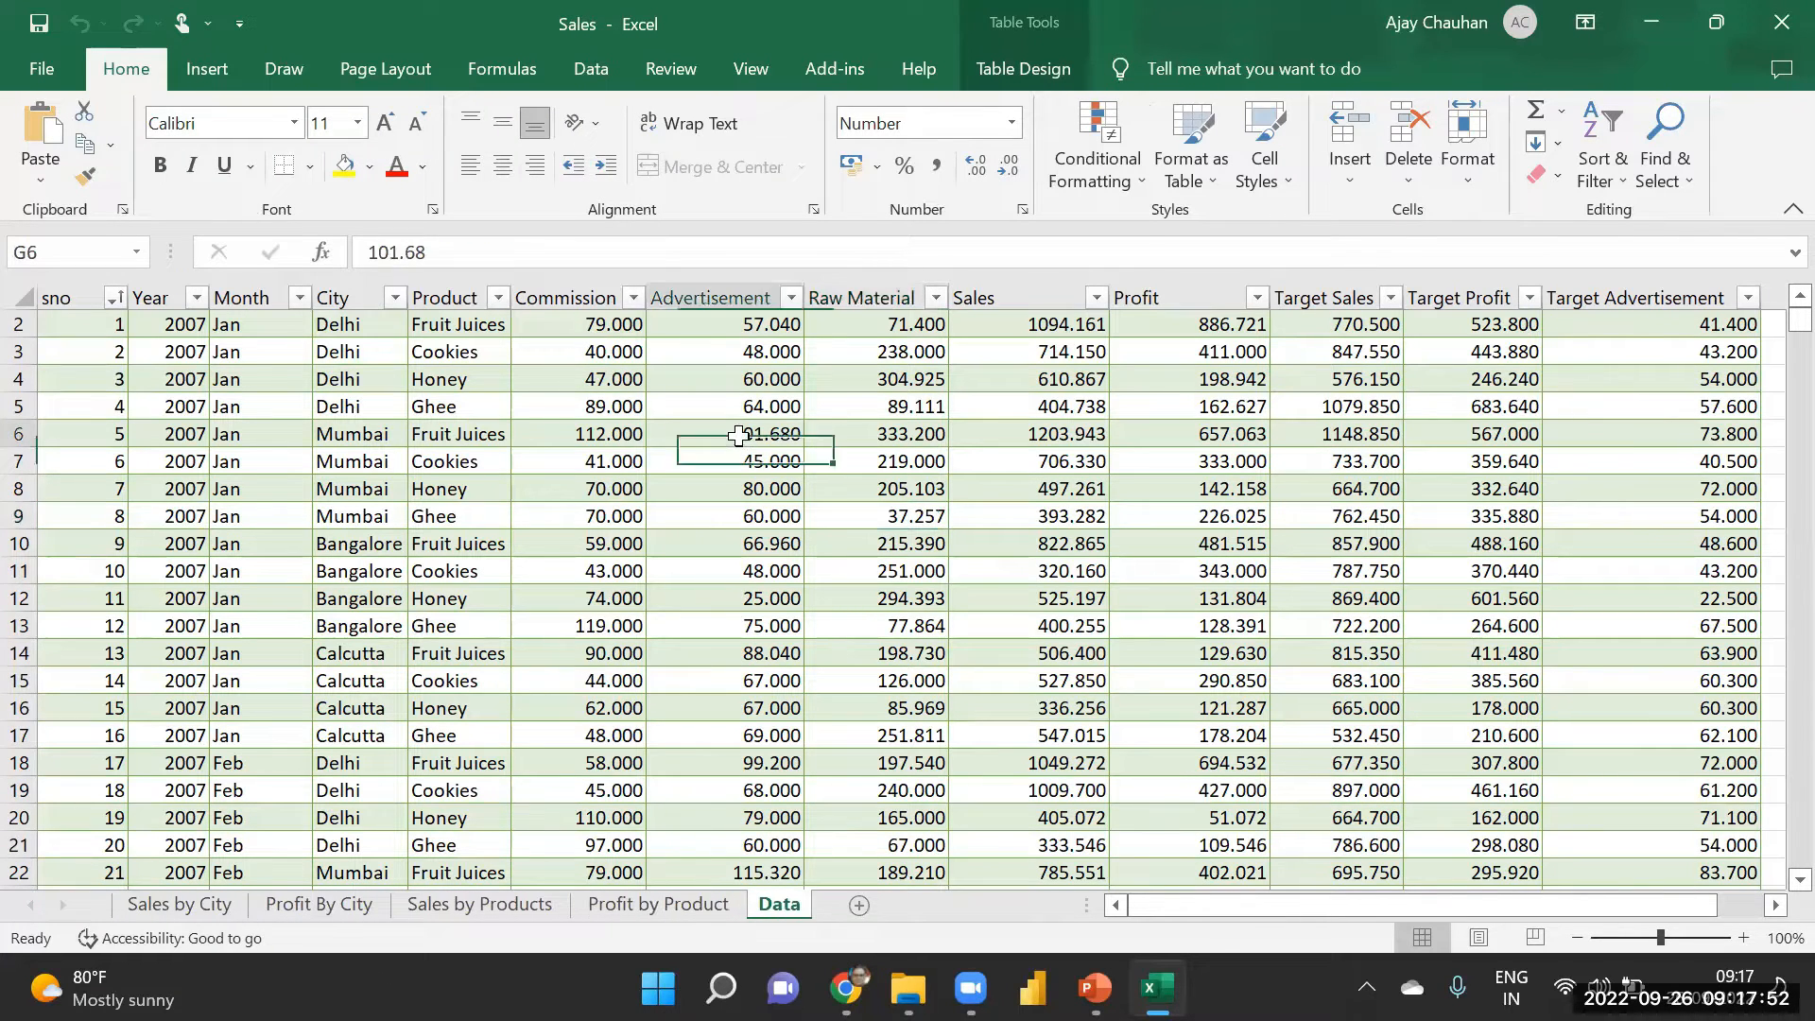
{"action": "left_click", "coordinate": [206, 69]}
{"action": "left_click", "coordinate": [54, 132]}
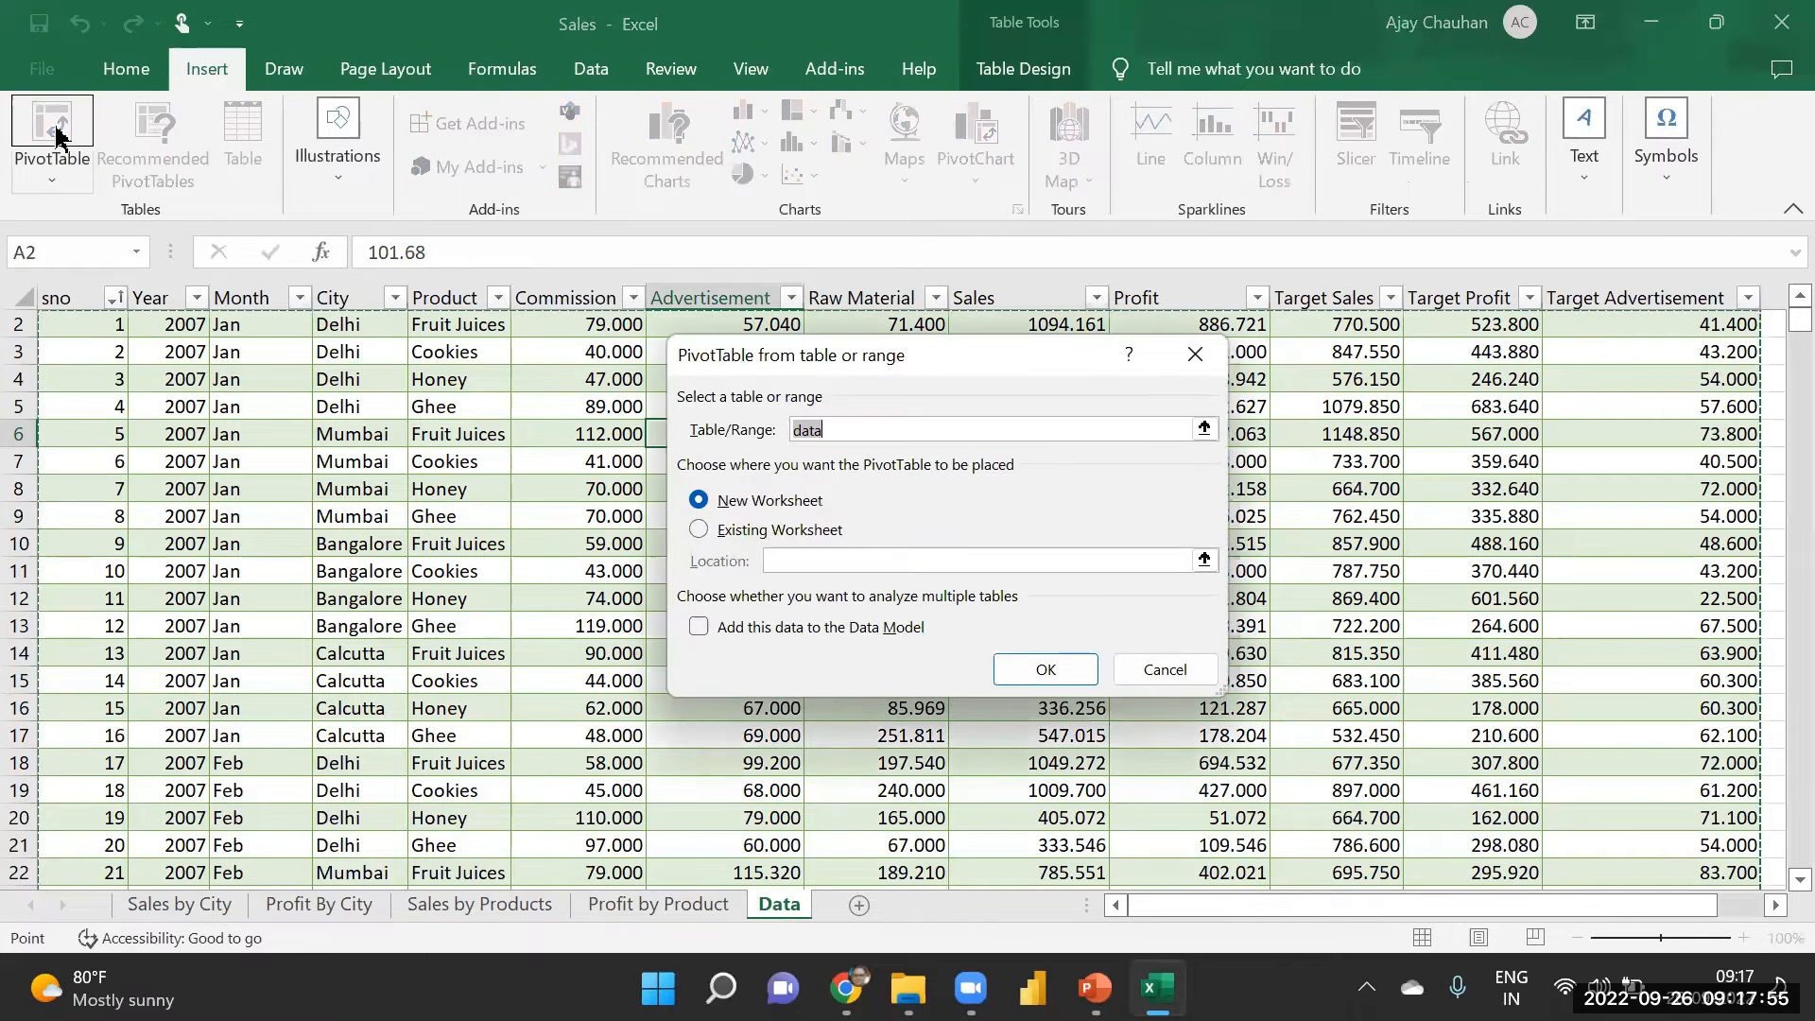
{"action": "left_click", "coordinate": [1016, 672]}
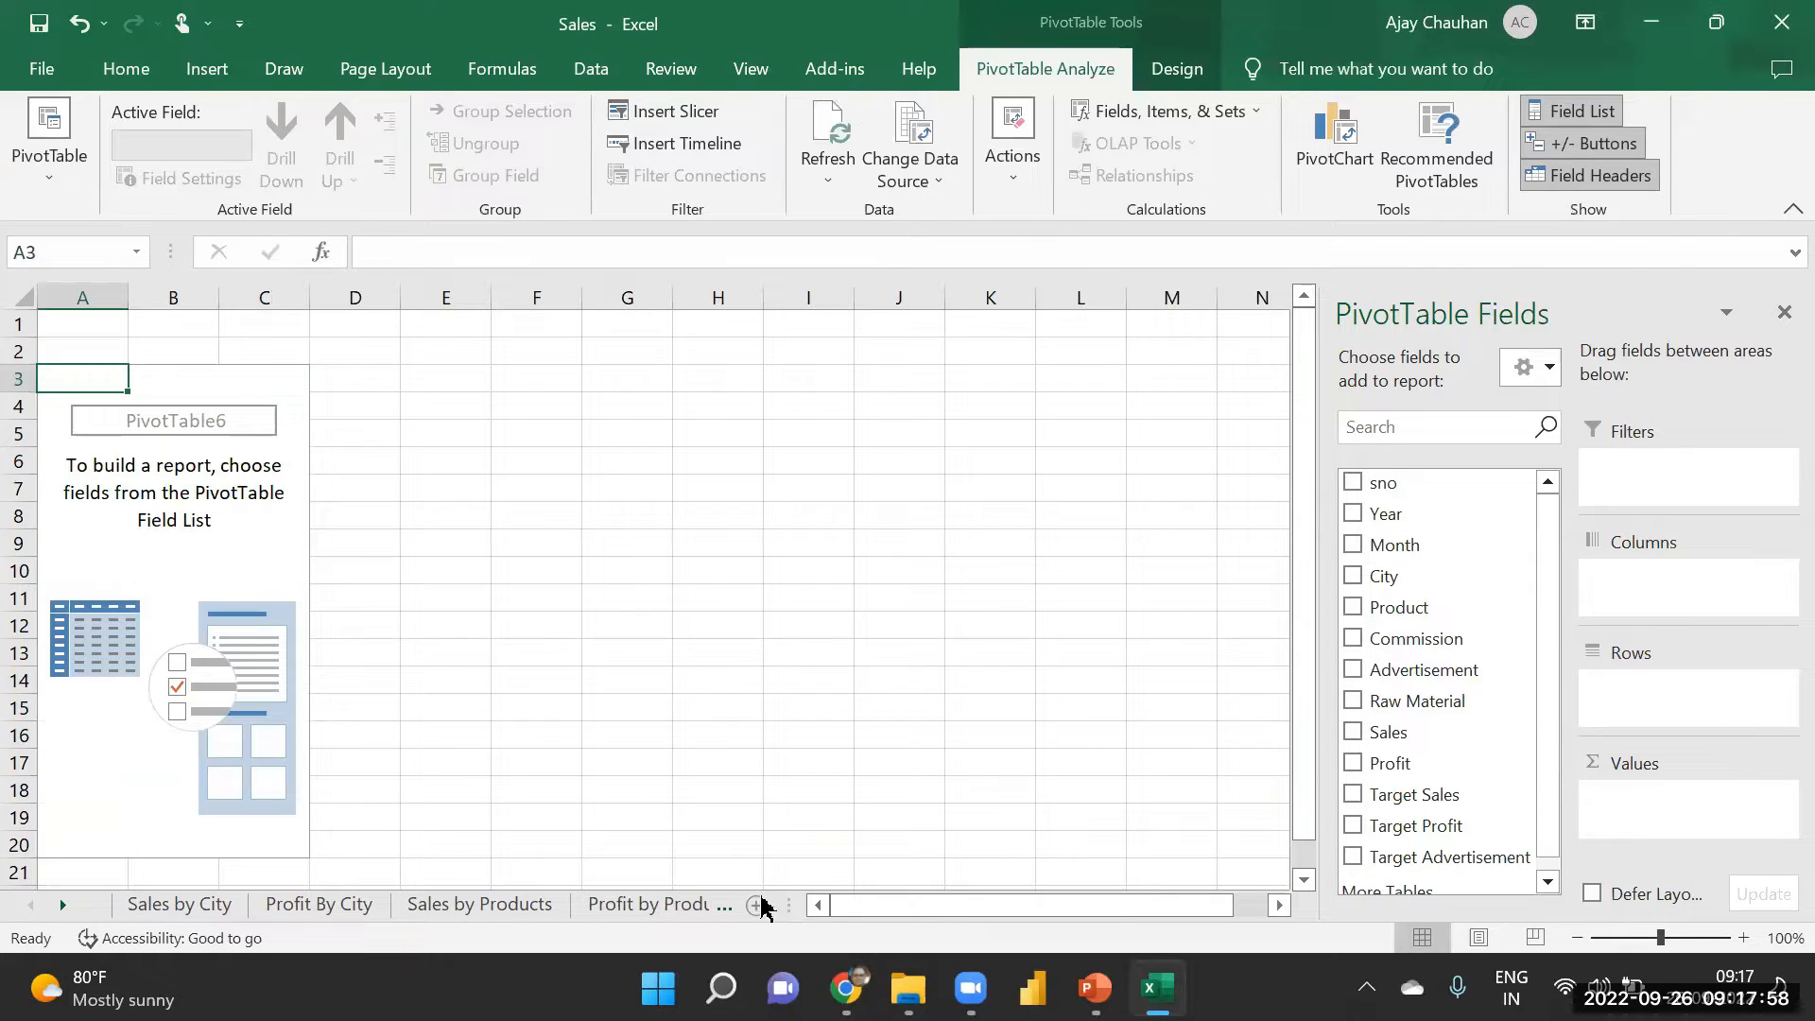
- Rename the fifth PivotTable's worksheet as Sales Profit yearwise and widen the sheet tab area so every sheet name fits
{"action": "left_click", "coordinate": [621, 713]}
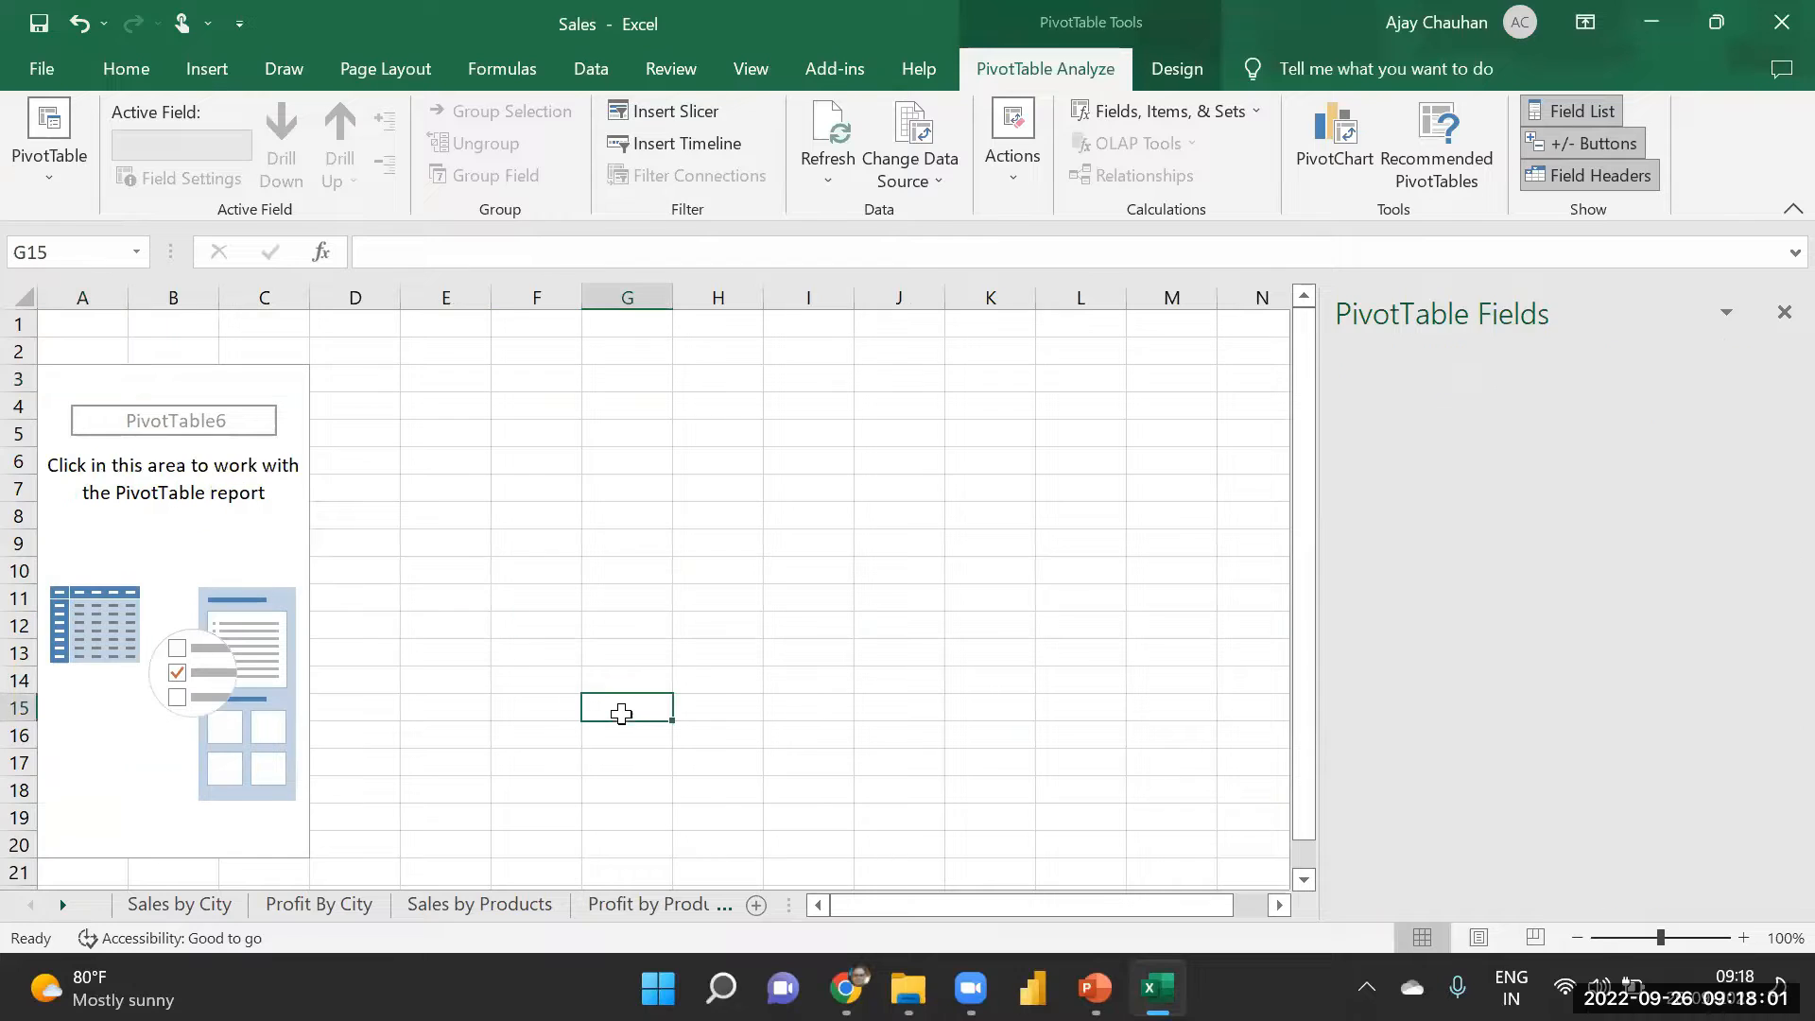
{"action": "right_click", "coordinate": [790, 905]}
{"action": "left_click", "coordinate": [896, 642]}
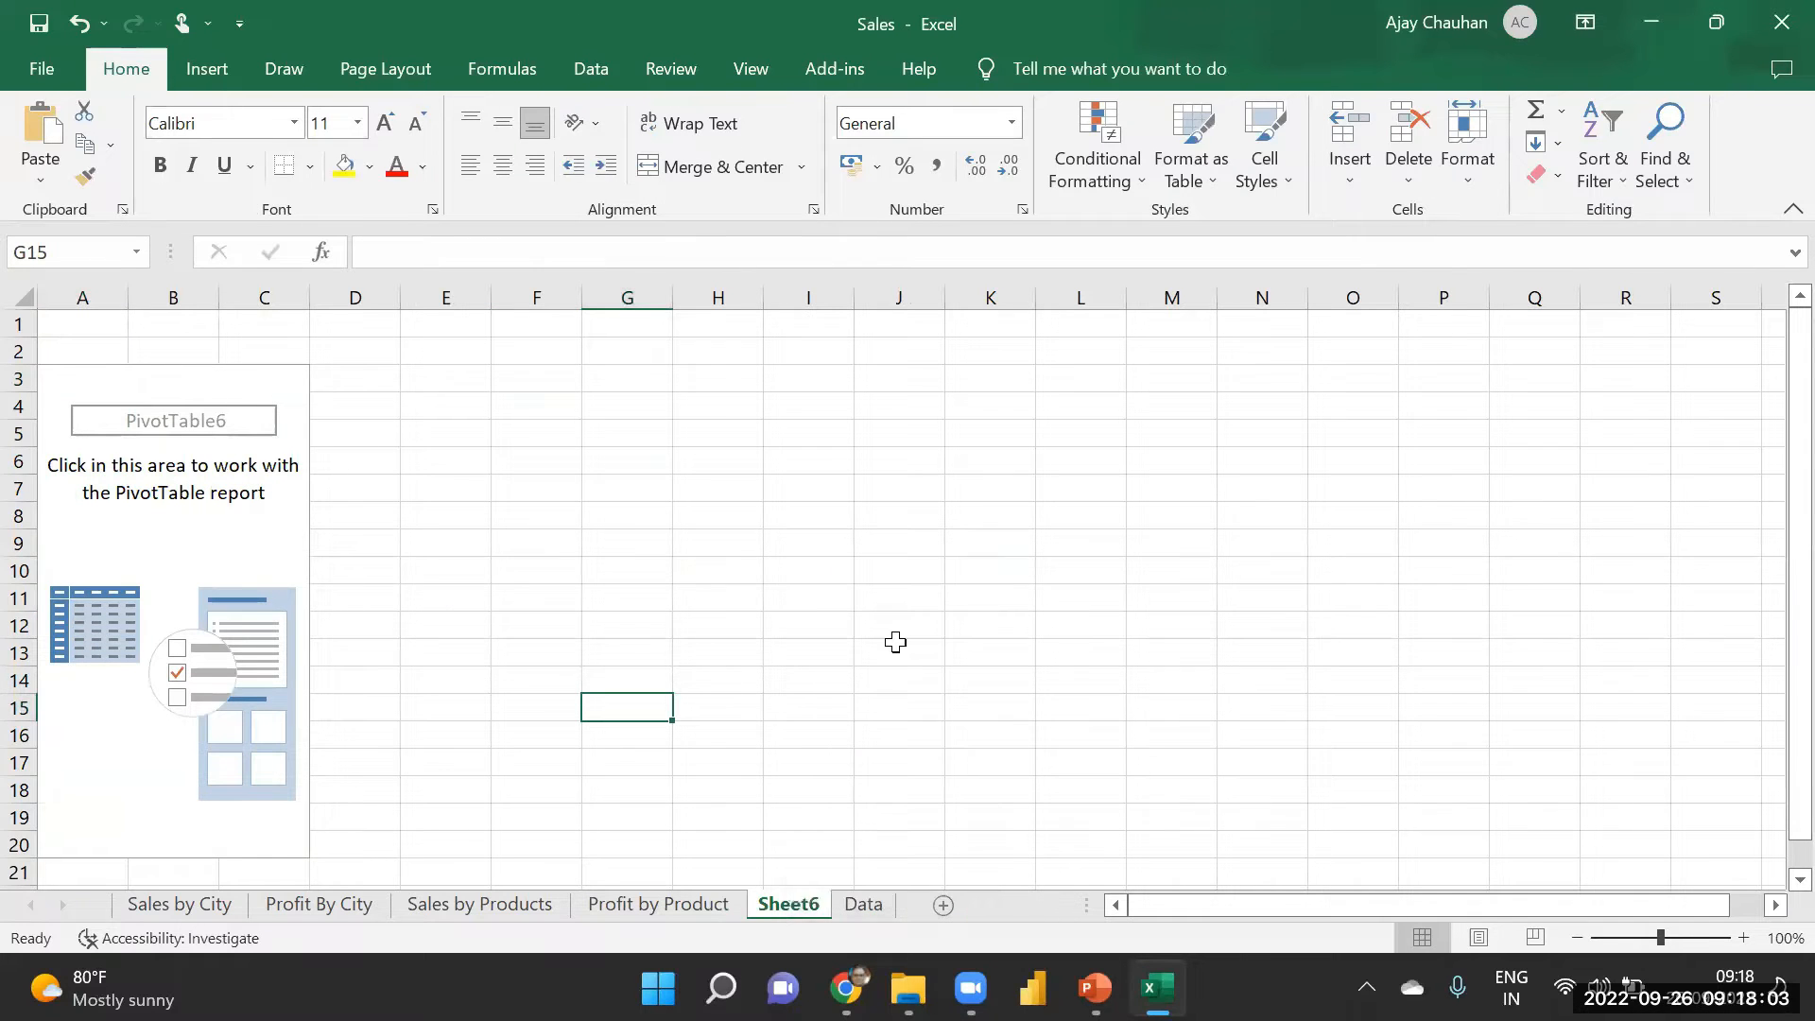
{"action": "type", "text": "Sales Profit yearwise"}
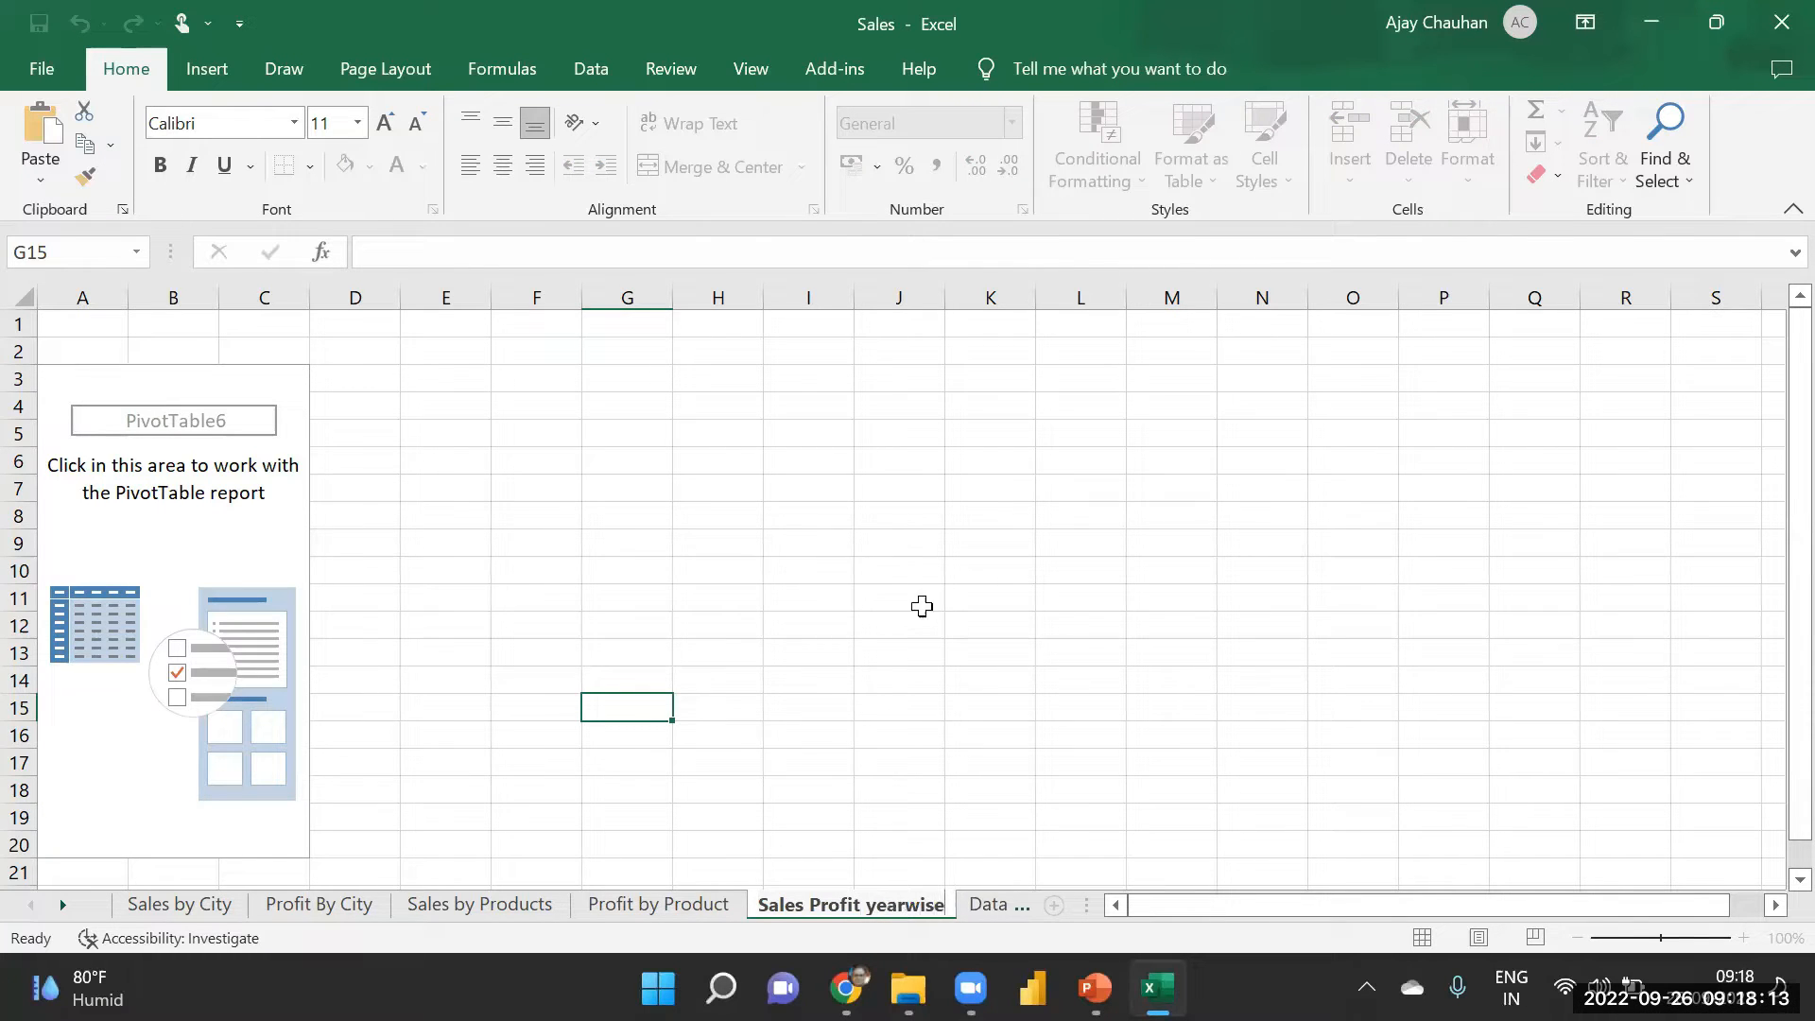
{"action": "left_click", "coordinate": [922, 606]}
{"action": "left_click_drag", "start_coordinate": [1099, 910], "coordinate": [1287, 908]}
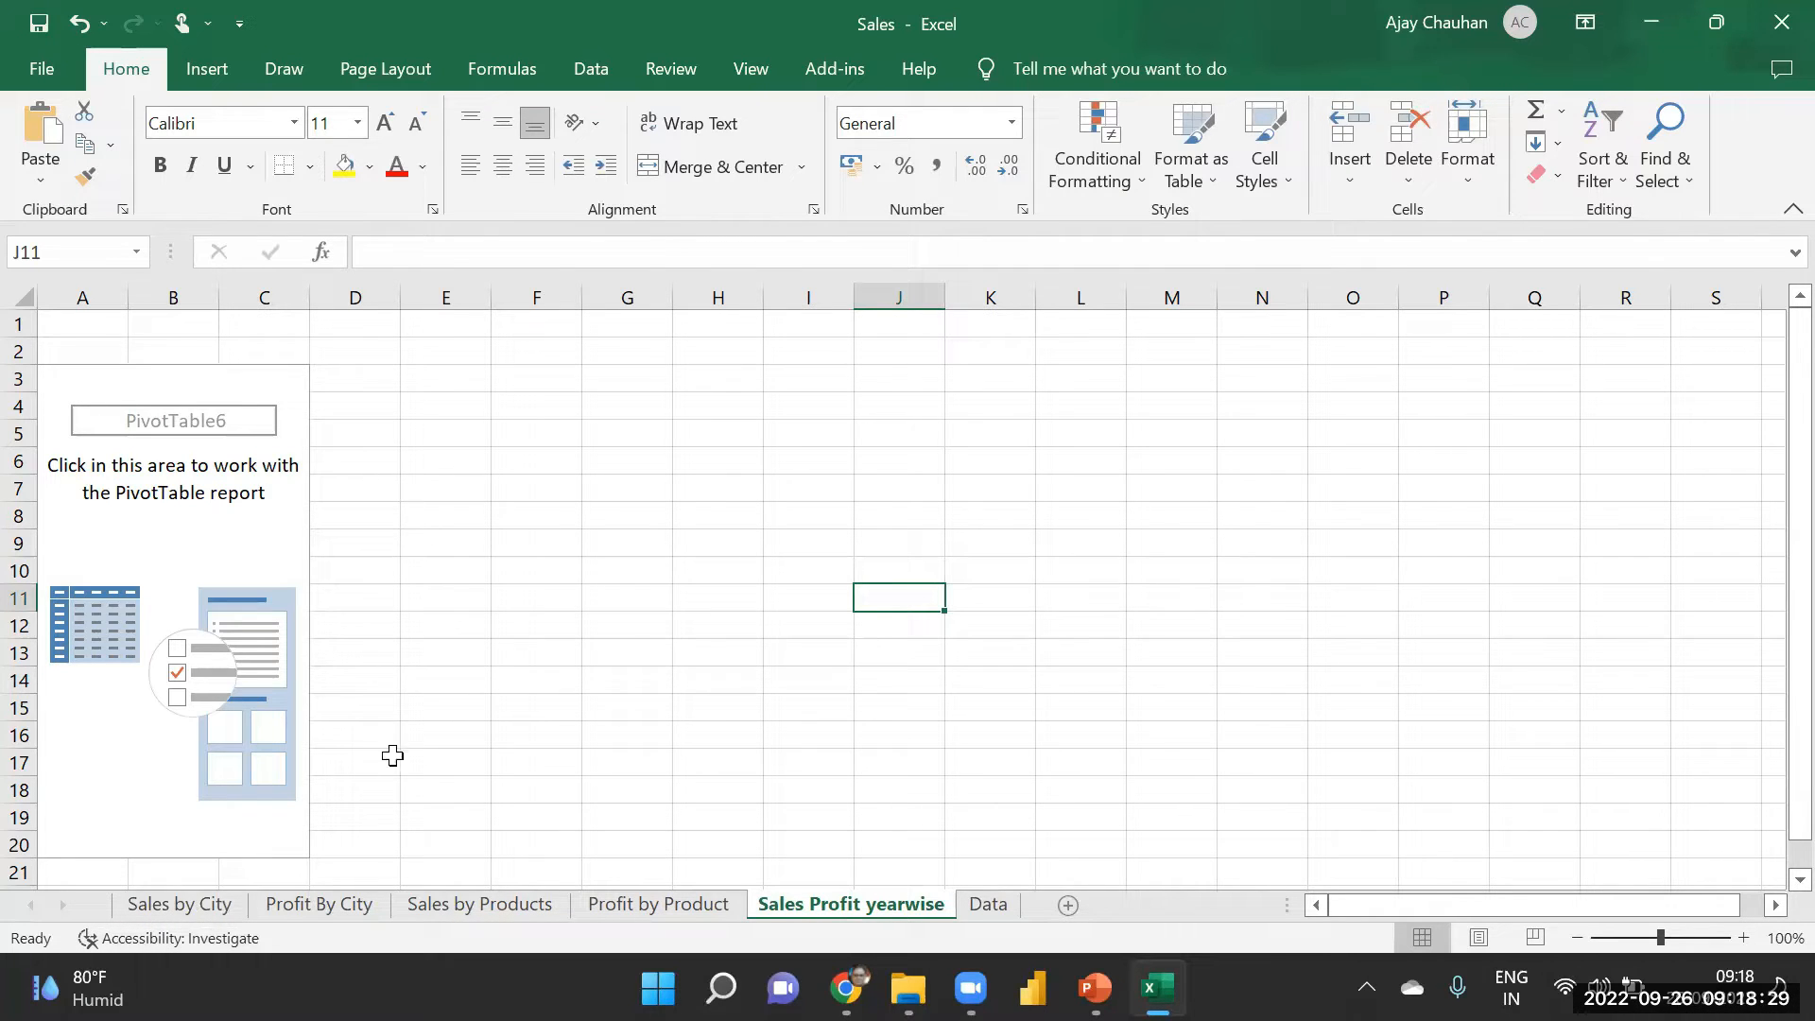
- Go to the Sales by City worksheet and select its empty PivotTable to show the field list
{"action": "left_click", "coordinate": [146, 905]}
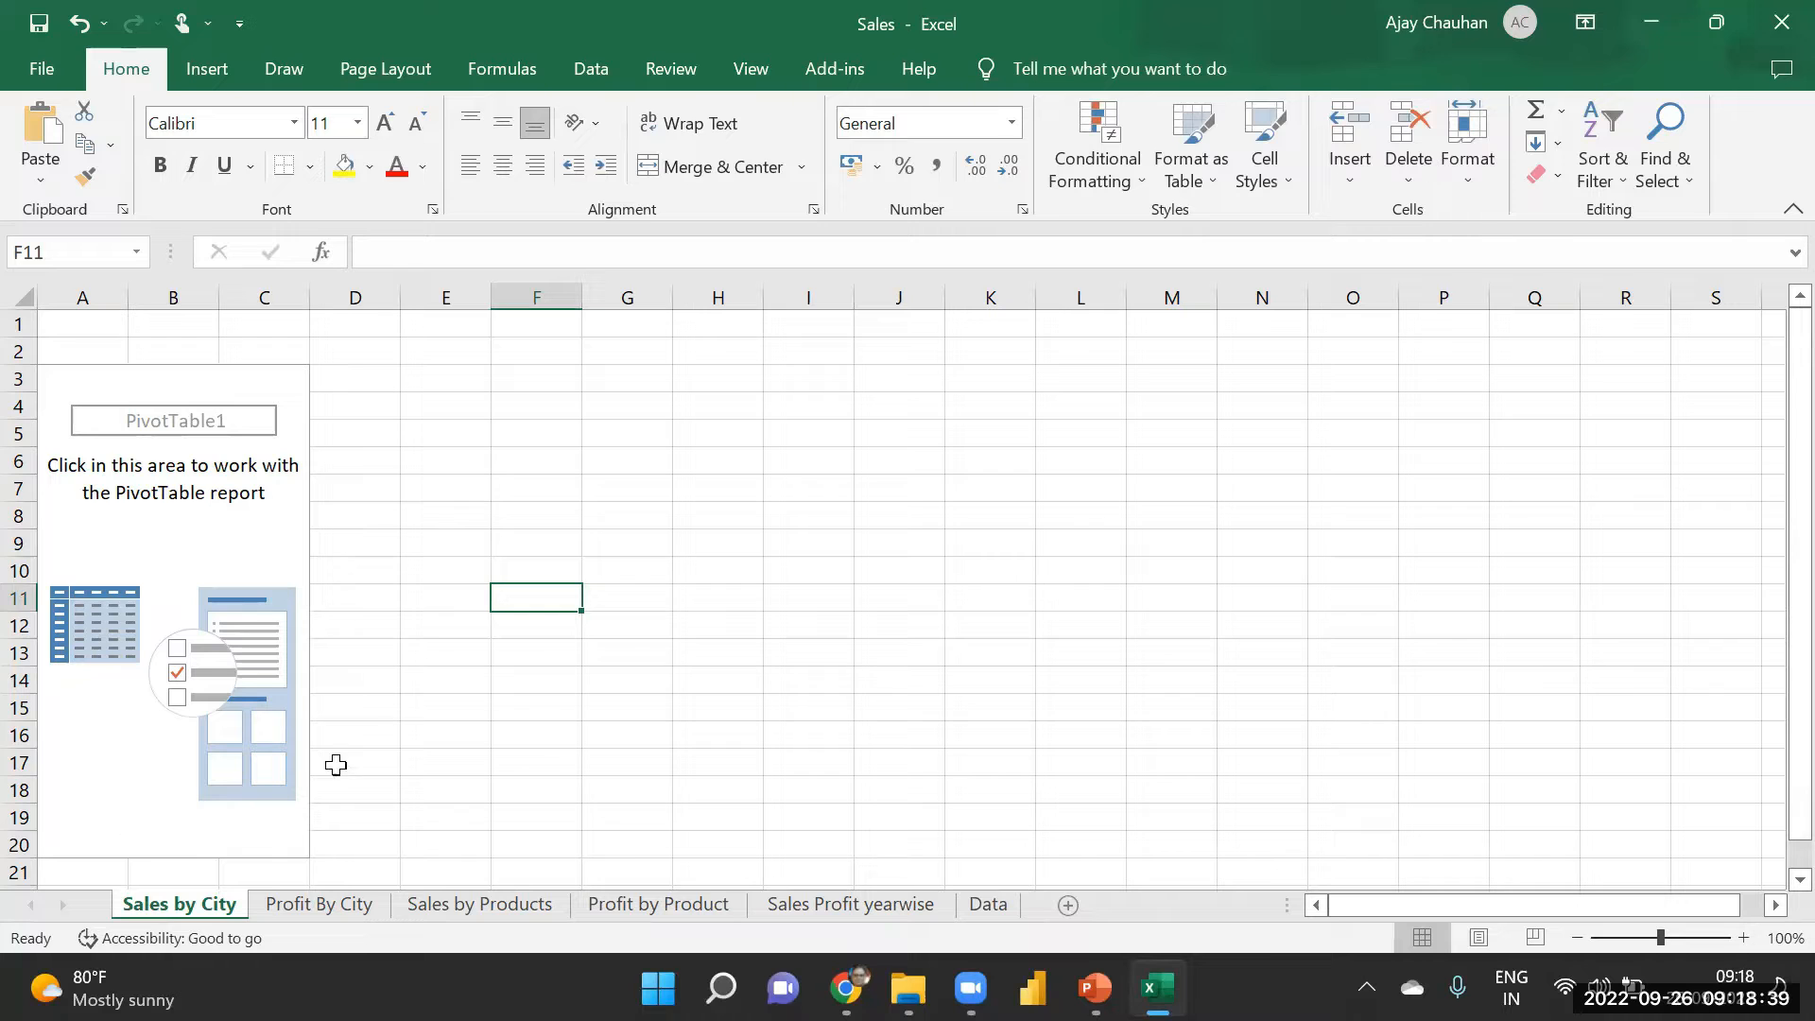
{"action": "left_click_drag", "start_coordinate": [137, 381], "coordinate": [227, 353]}
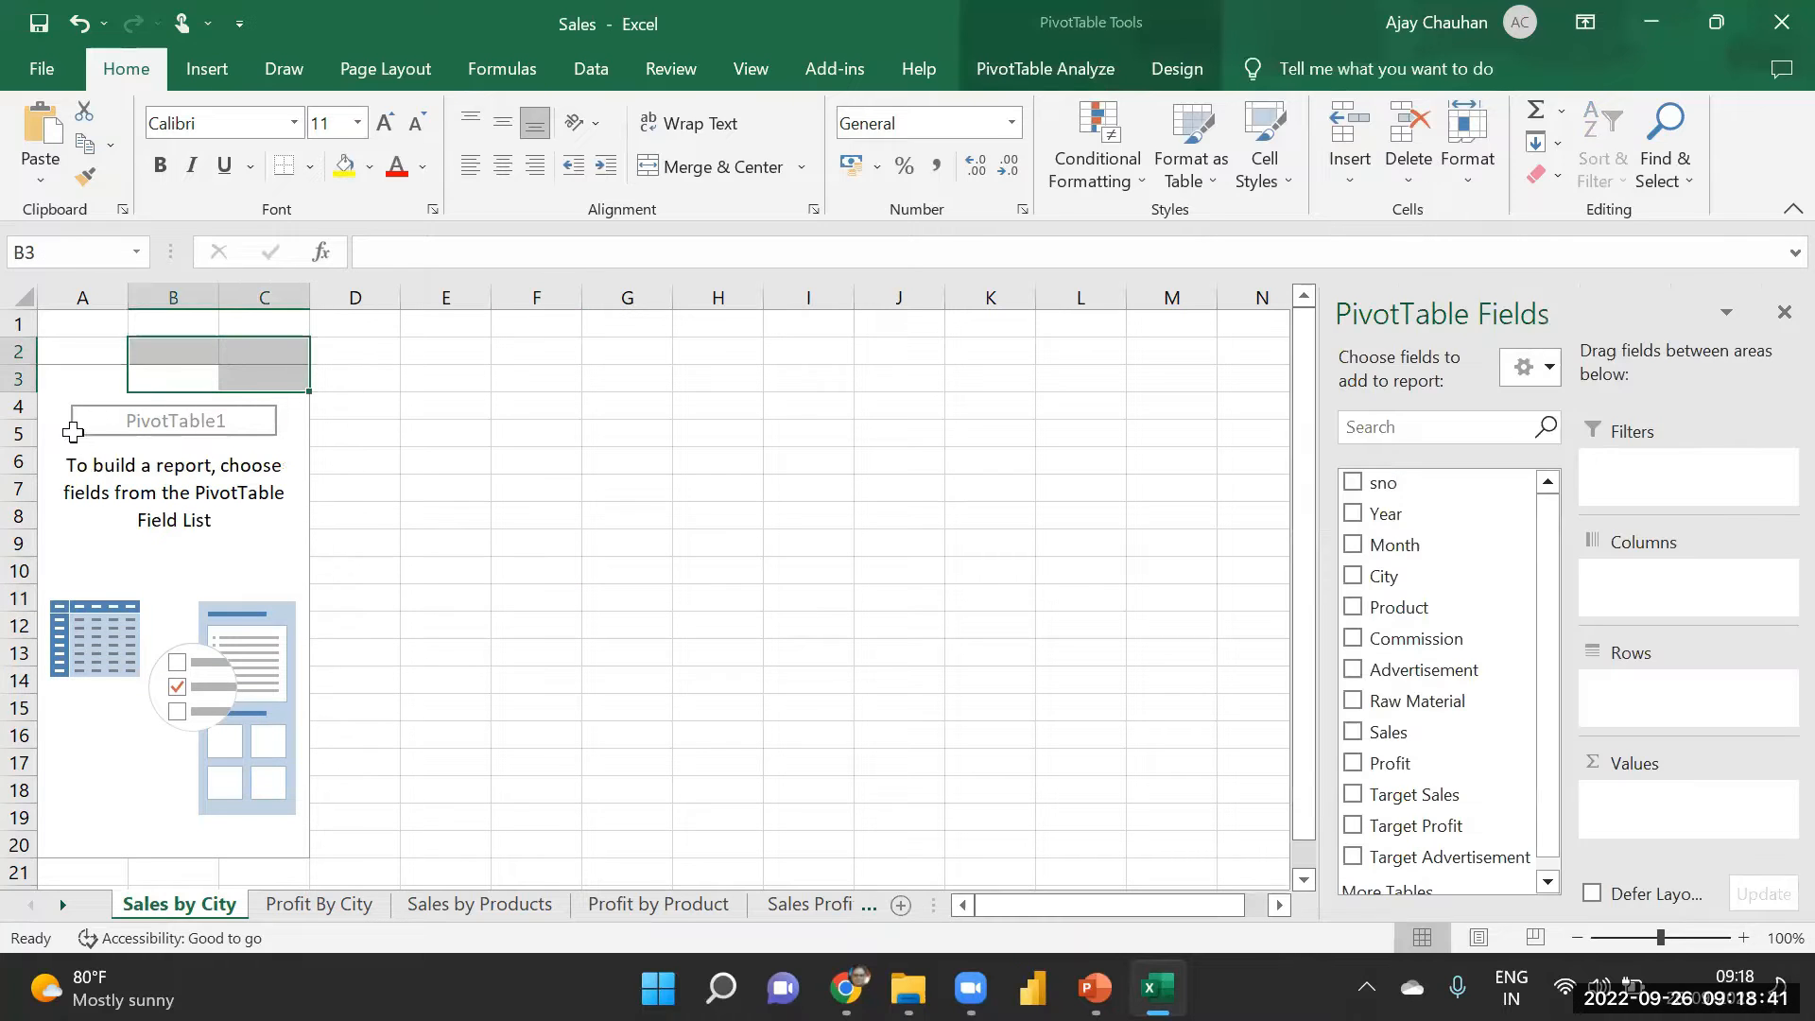
{"action": "left_click", "coordinate": [76, 563]}
{"action": "left_click", "coordinate": [99, 543]}
{"action": "left_click", "coordinate": [225, 567]}
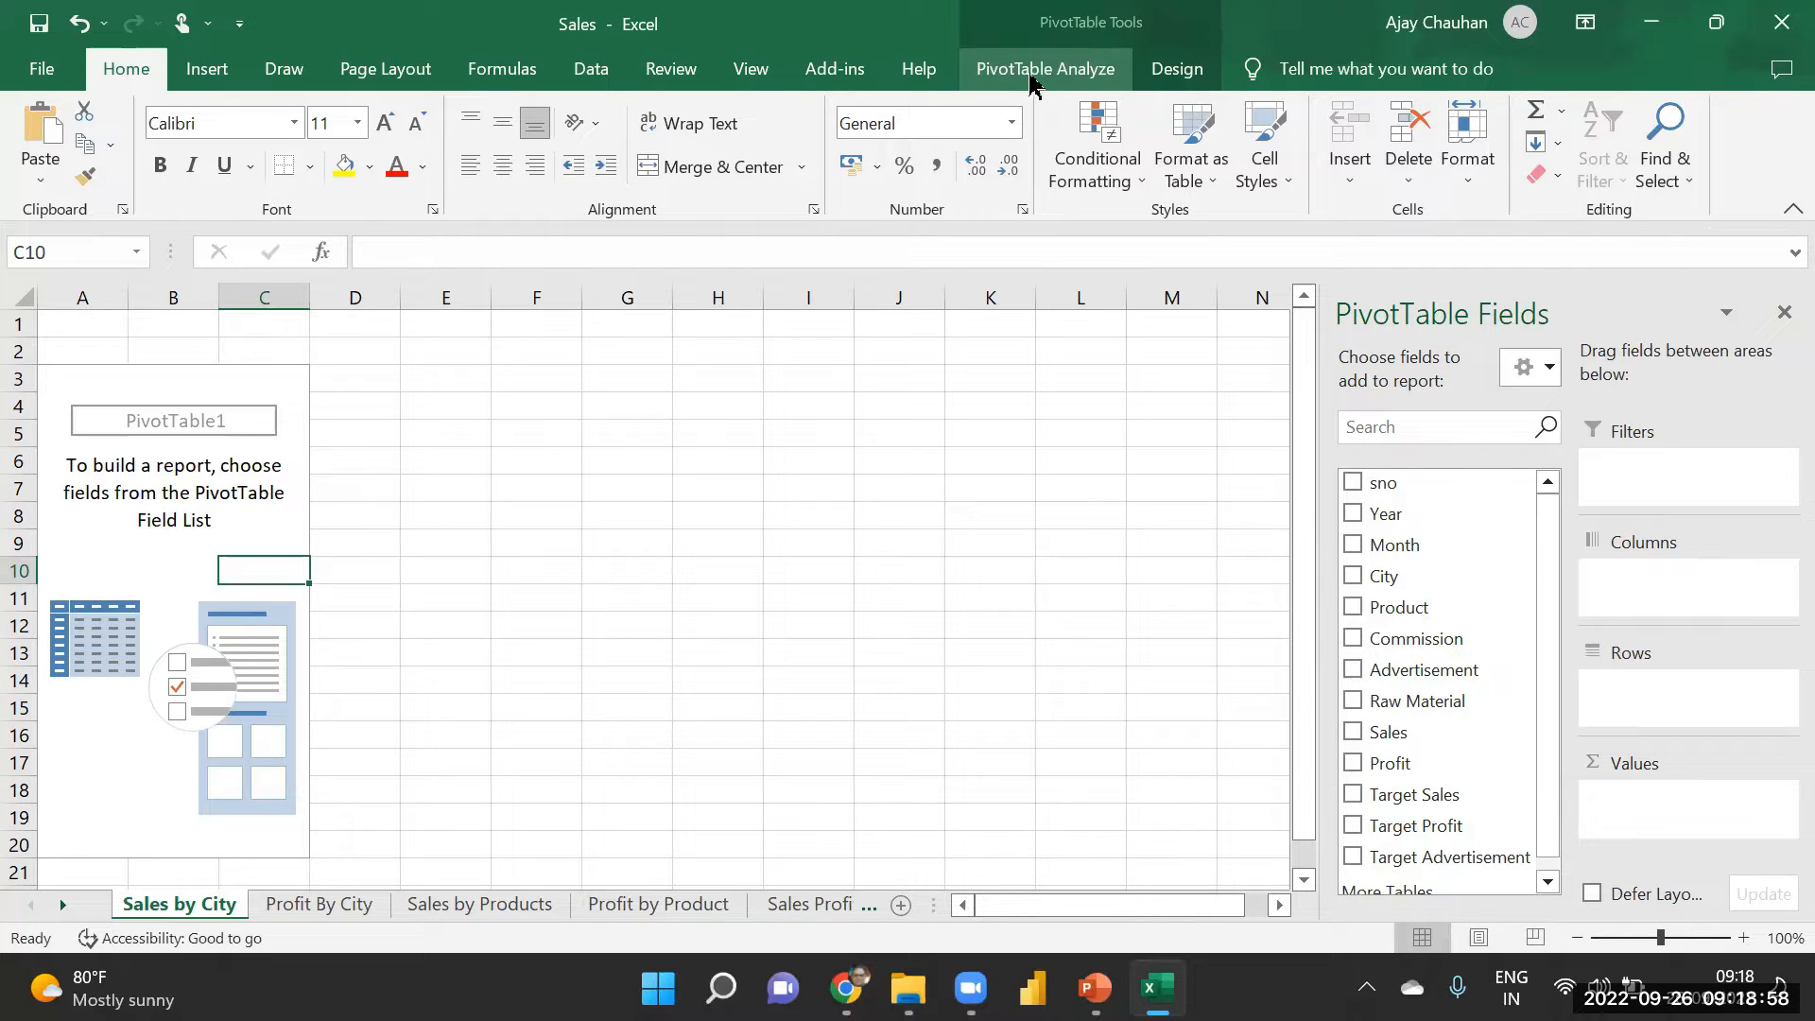
- Hide the PivotTable field list on the Sales by City worksheet and turn it back on
{"action": "left_click", "coordinate": [1096, 70]}
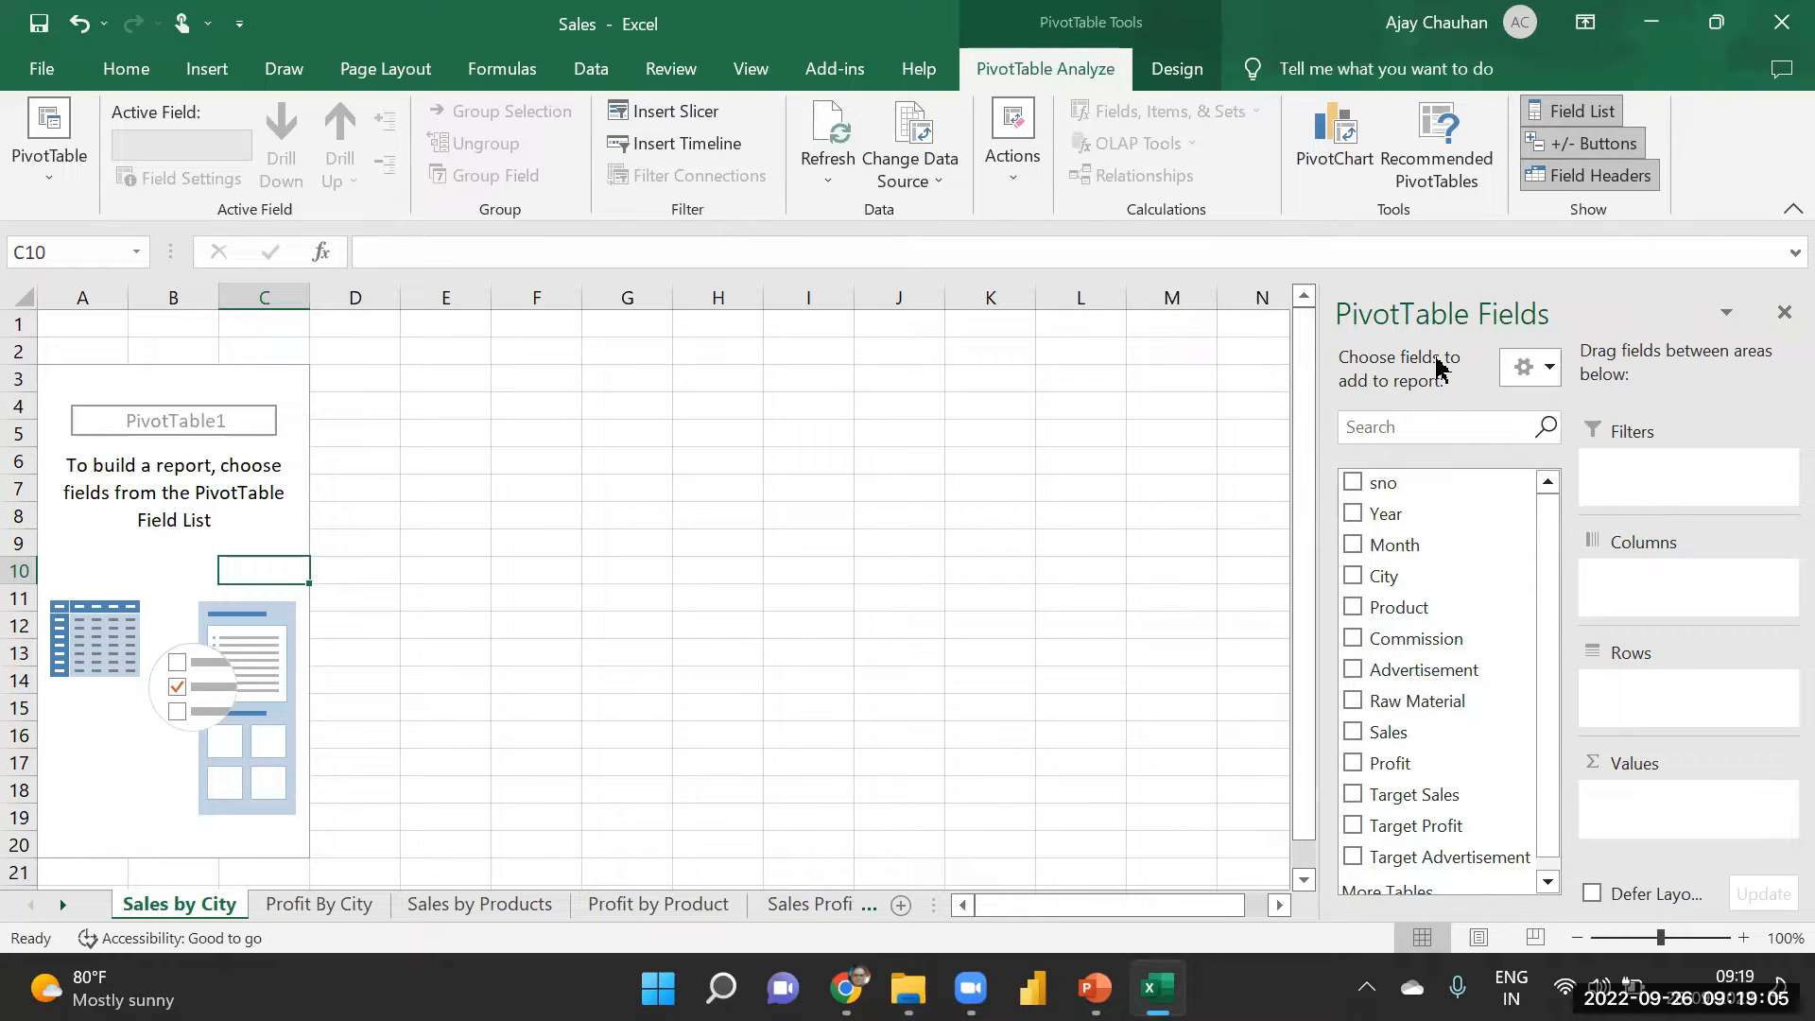
{"action": "left_click", "coordinate": [1783, 313]}
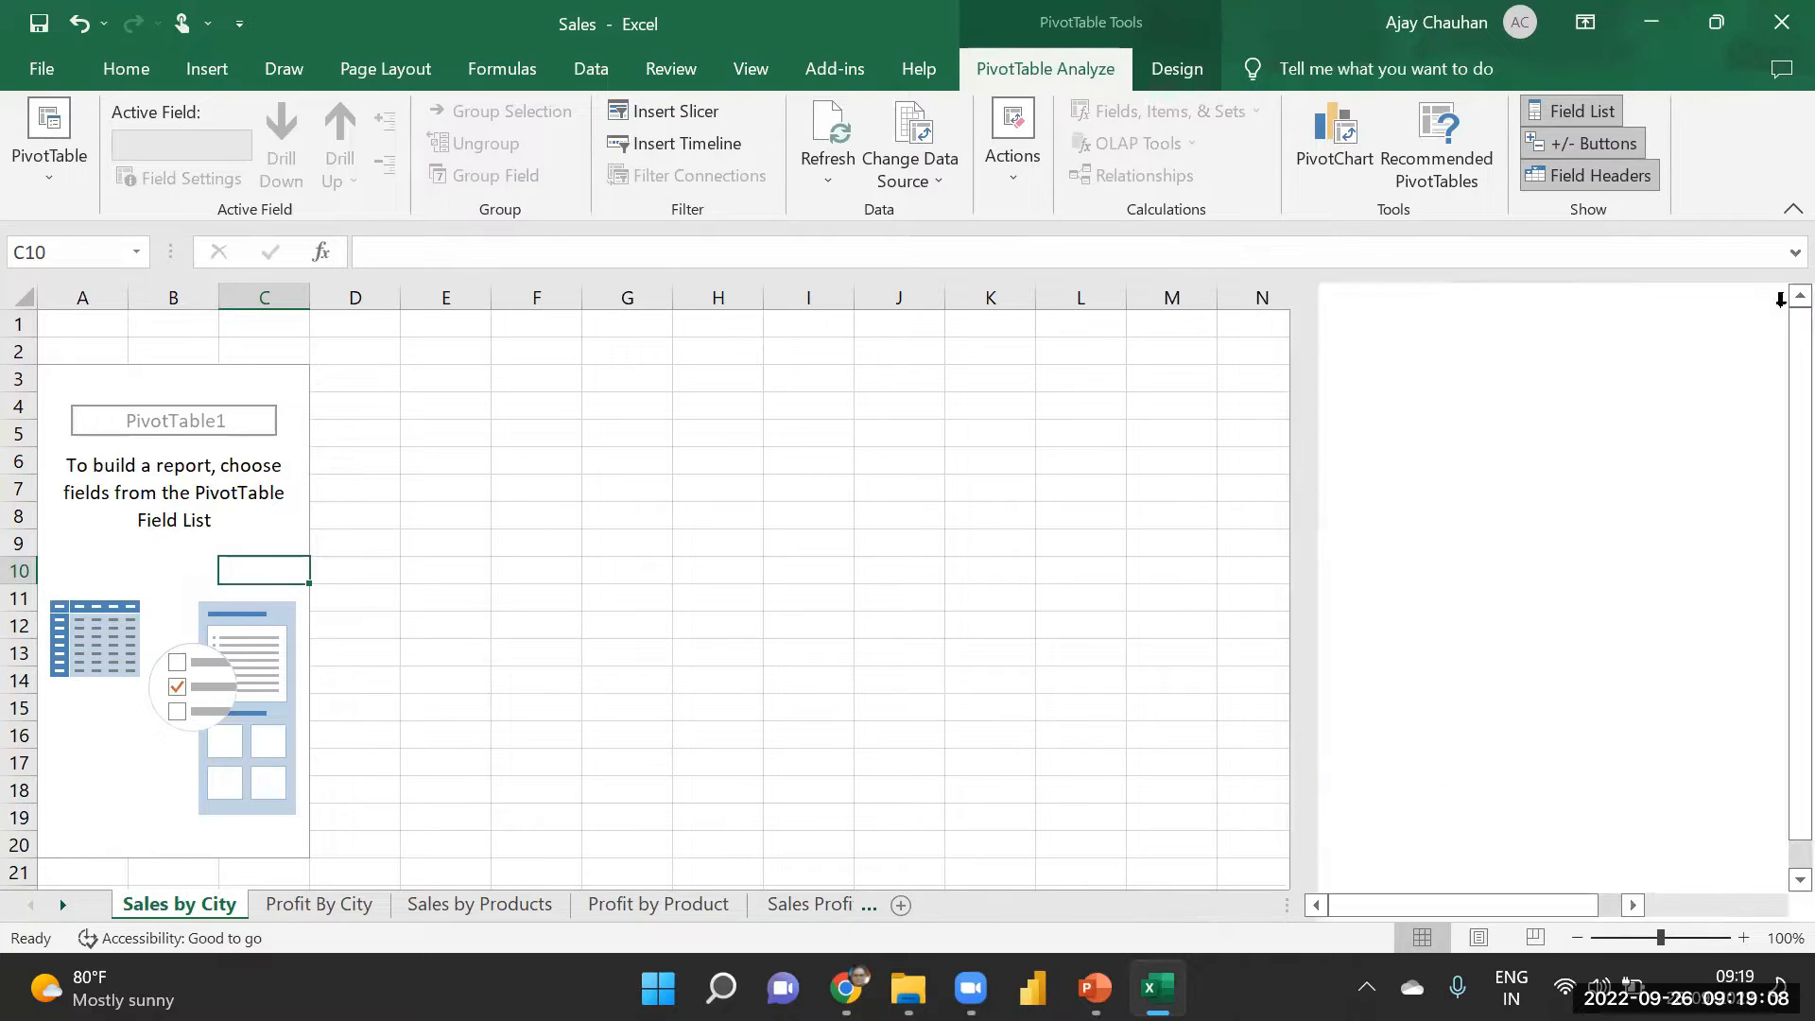
{"action": "left_click", "coordinate": [769, 493]}
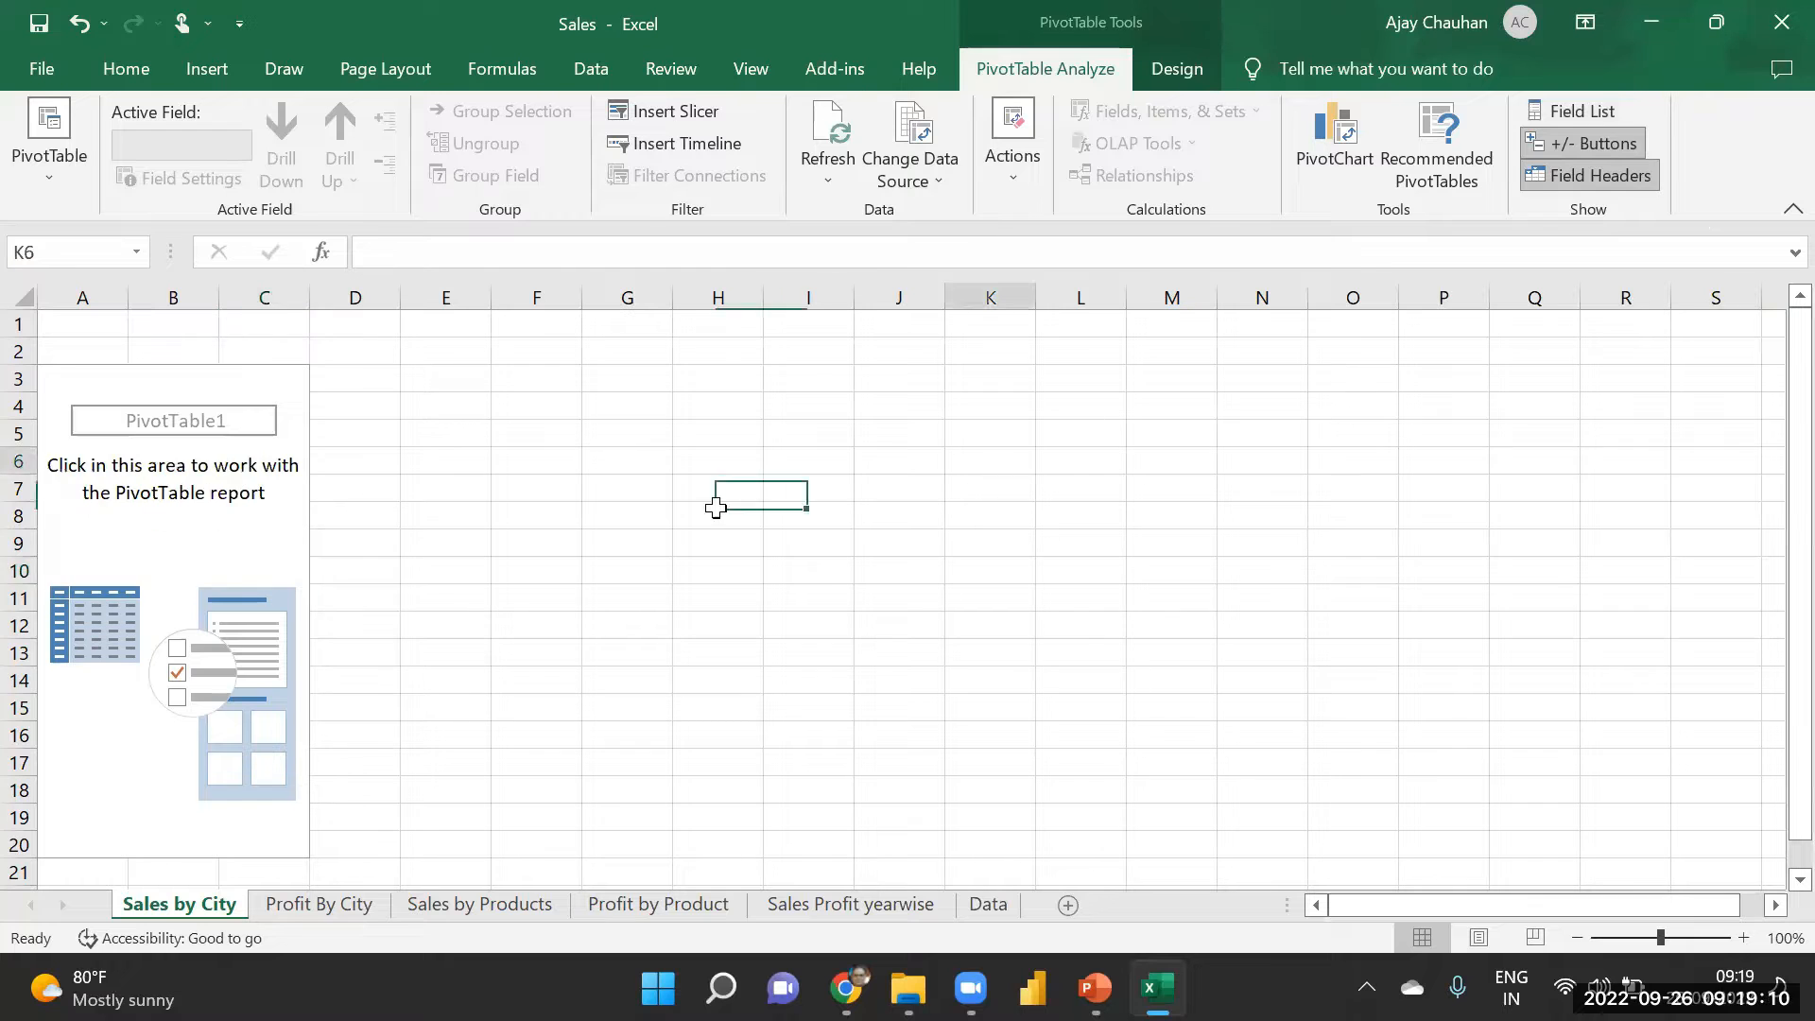
{"action": "left_click", "coordinate": [148, 535]}
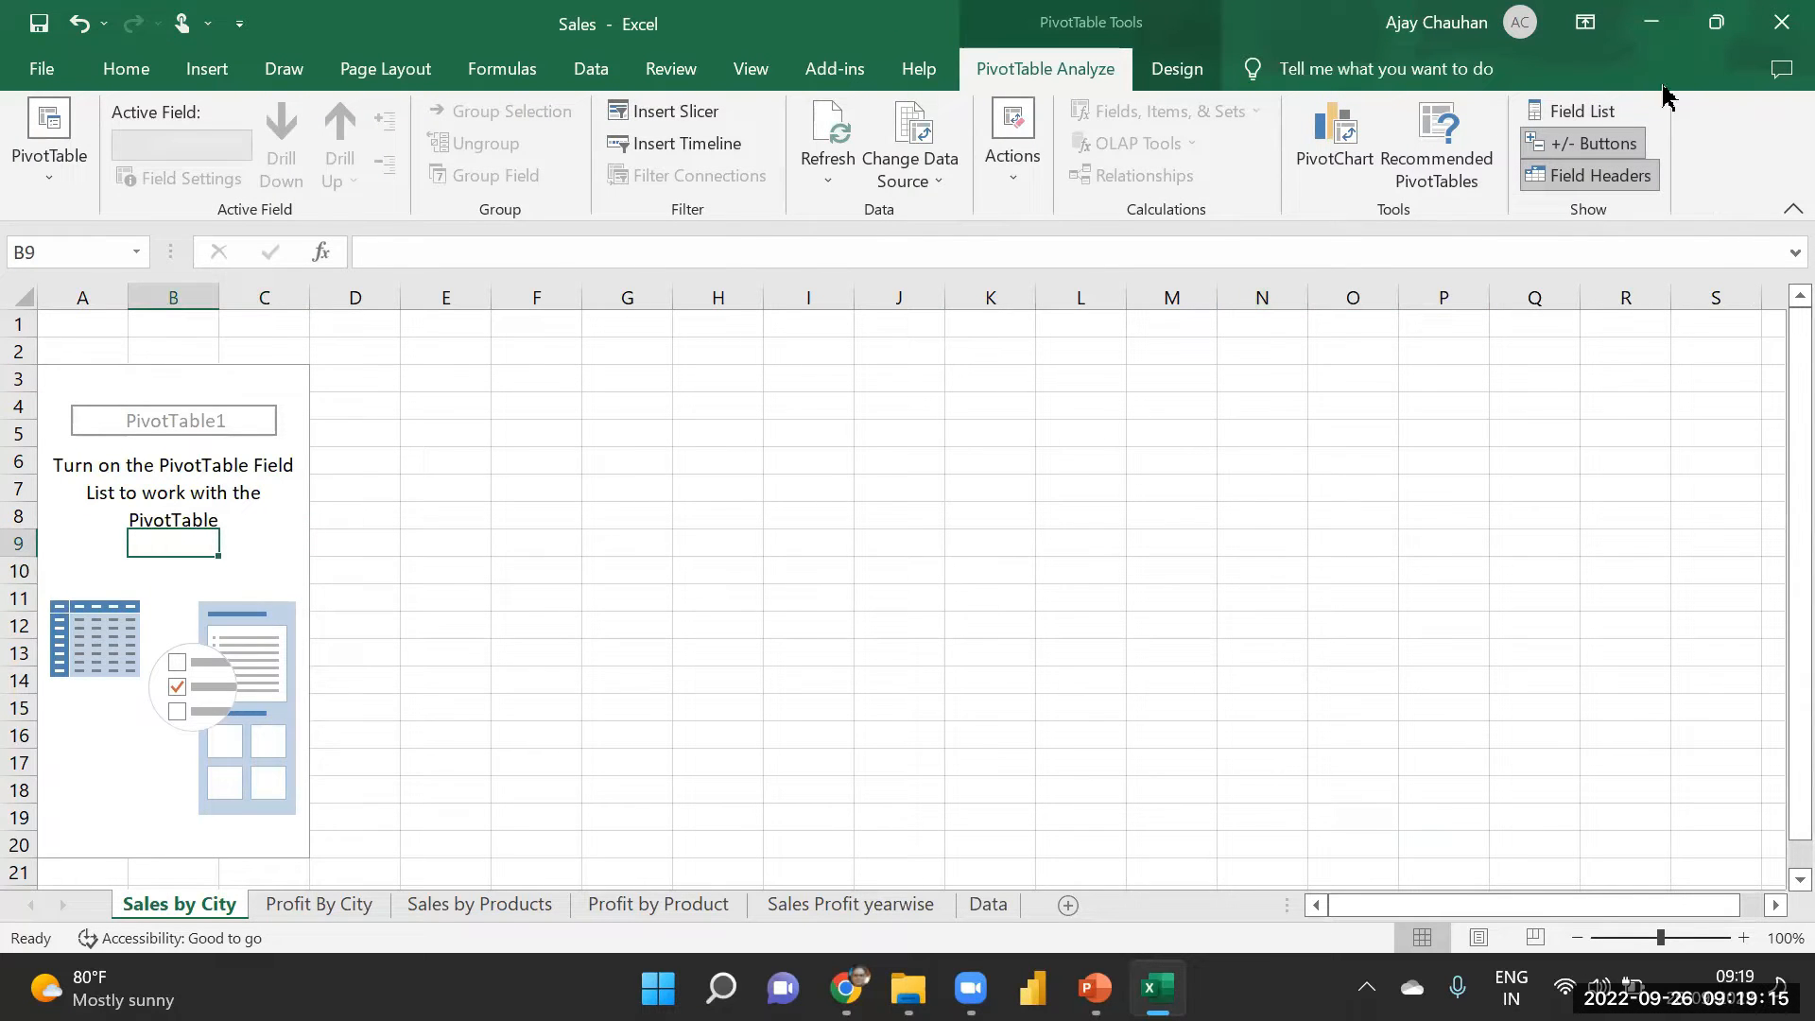
{"action": "left_click", "coordinate": [1590, 111]}
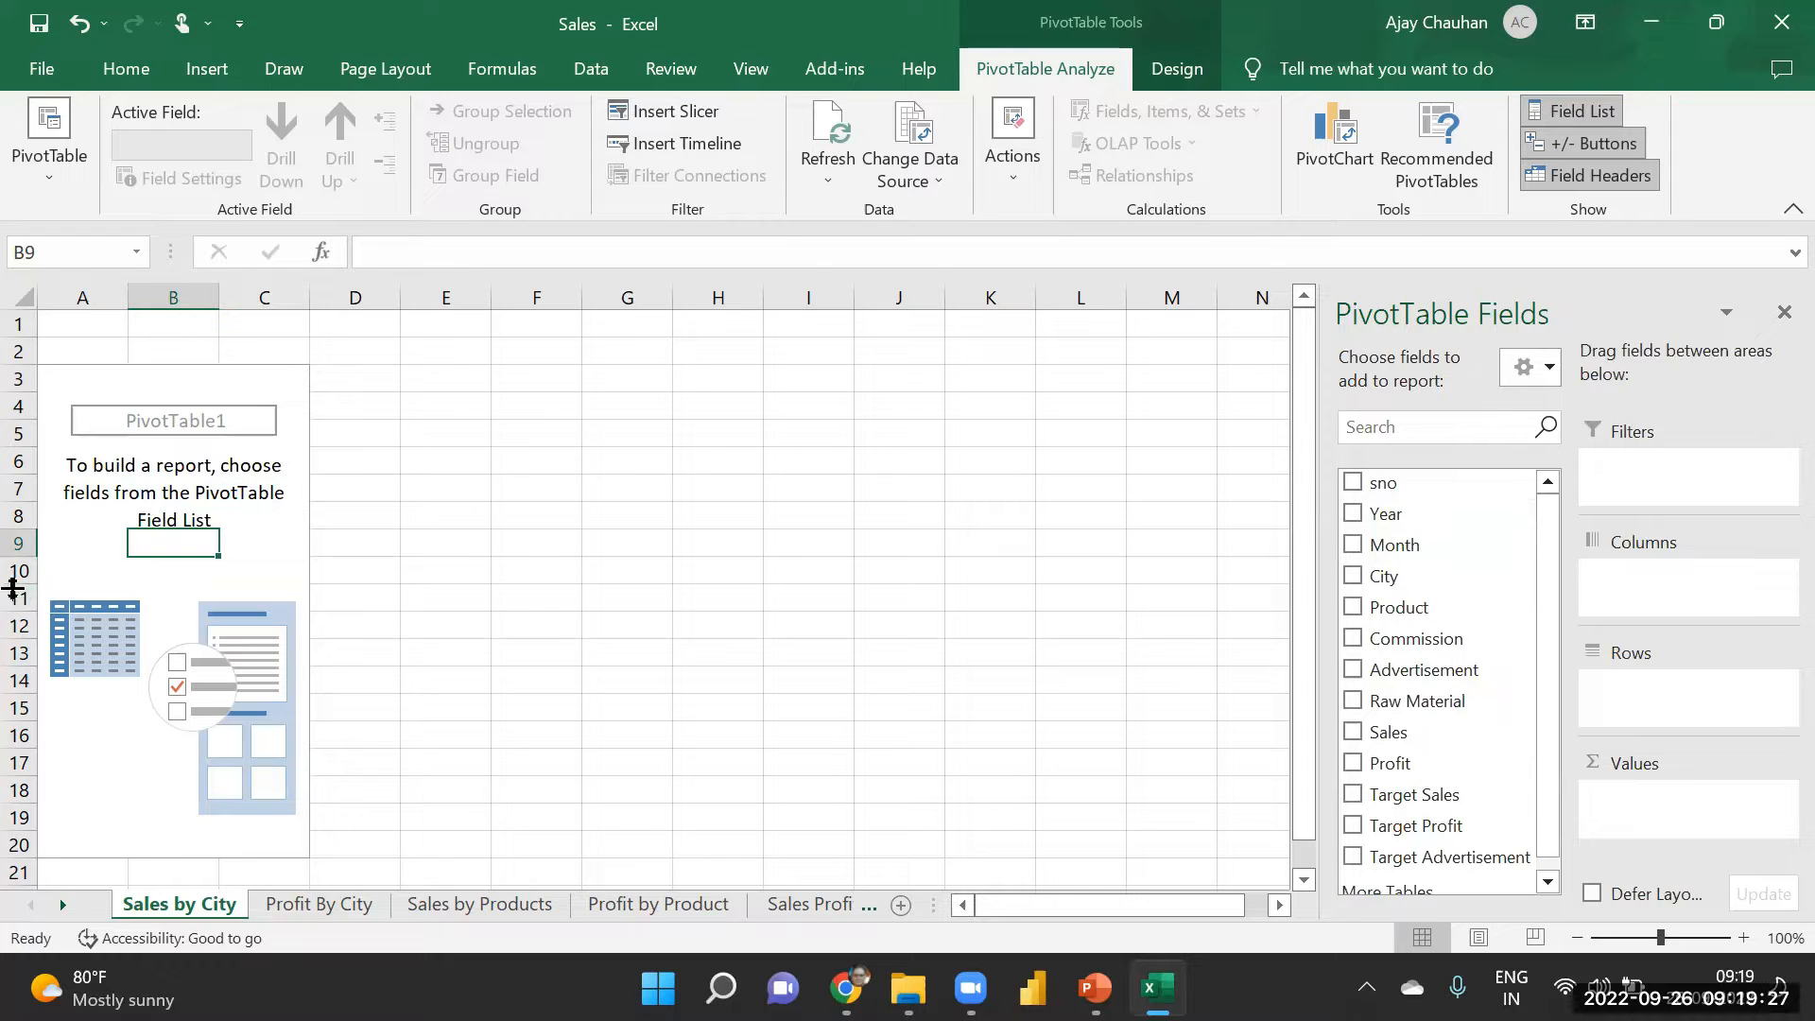
- Build the Sales by City PivotTable with Sales summed as the values and City as the rows
{"action": "left_click", "coordinate": [178, 423]}
{"action": "left_click", "coordinate": [175, 412]}
{"action": "left_click", "coordinate": [163, 494]}
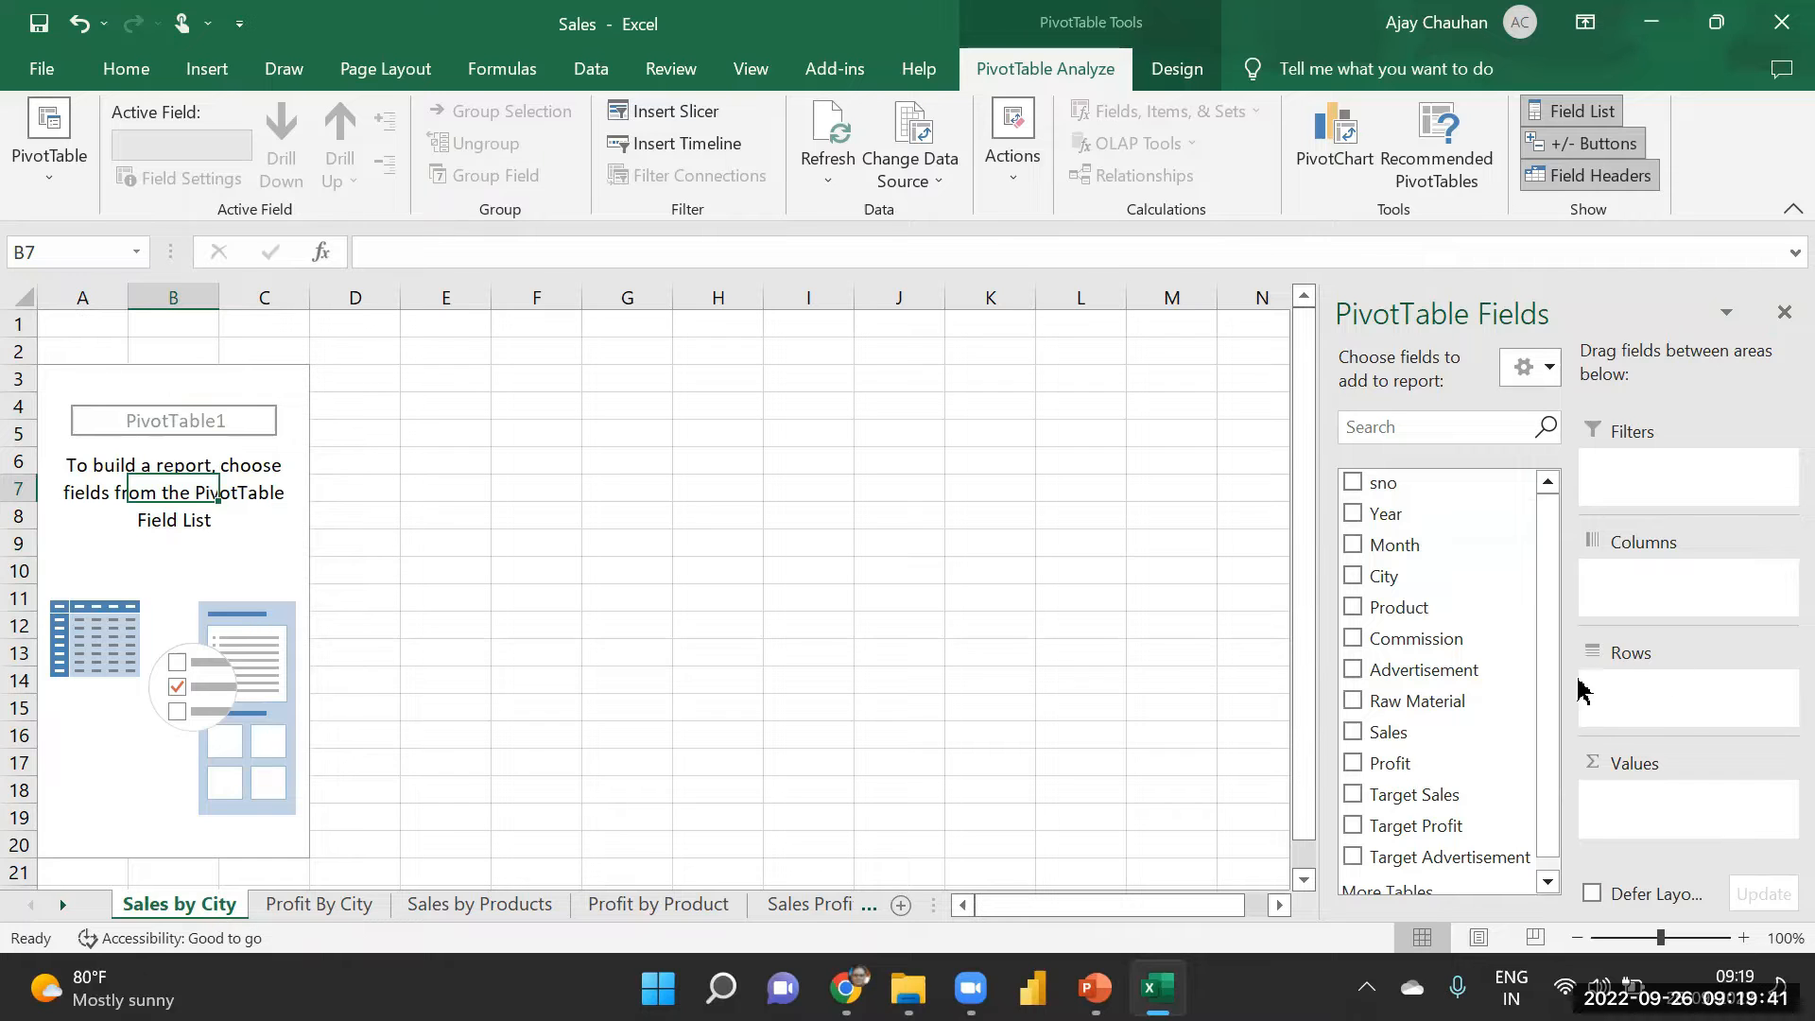
{"action": "left_click_drag", "start_coordinate": [1385, 733], "coordinate": [1645, 819]}
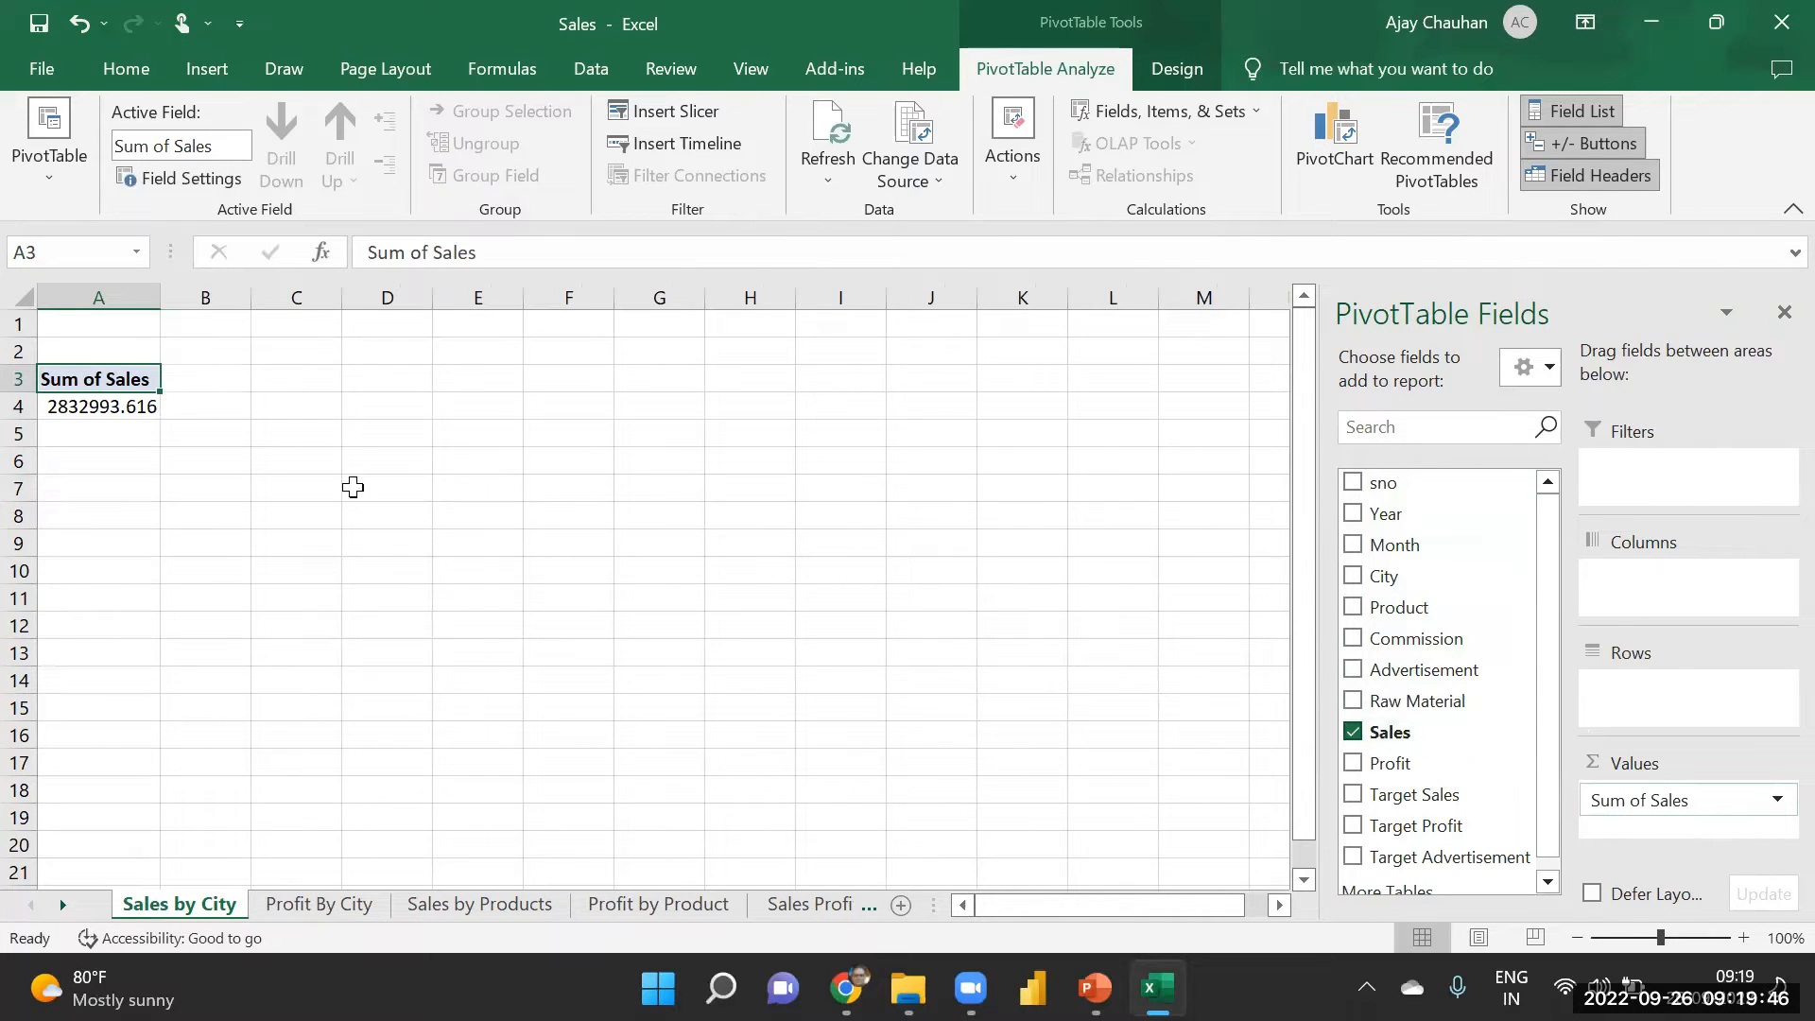
{"action": "left_click_drag", "start_coordinate": [1377, 576], "coordinate": [1652, 718]}
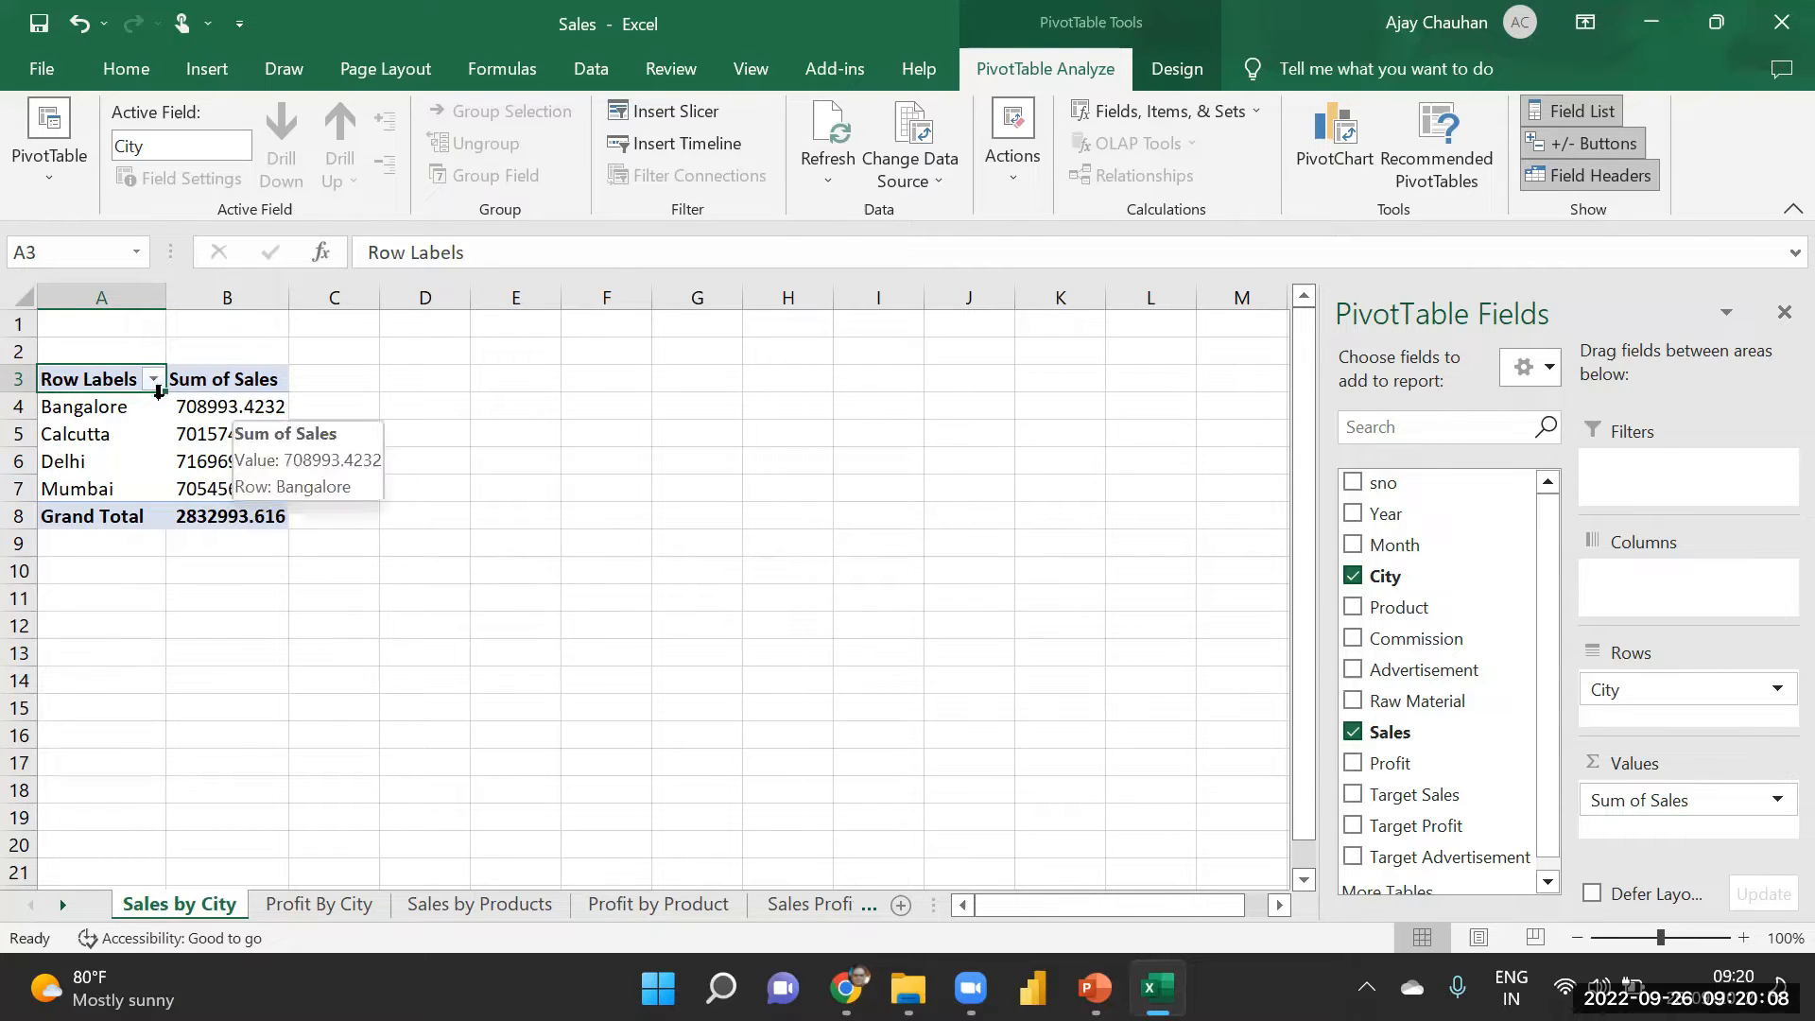
- Examine the summed sales for each city in the Sales by City PivotTable
{"action": "left_click", "coordinate": [198, 410]}
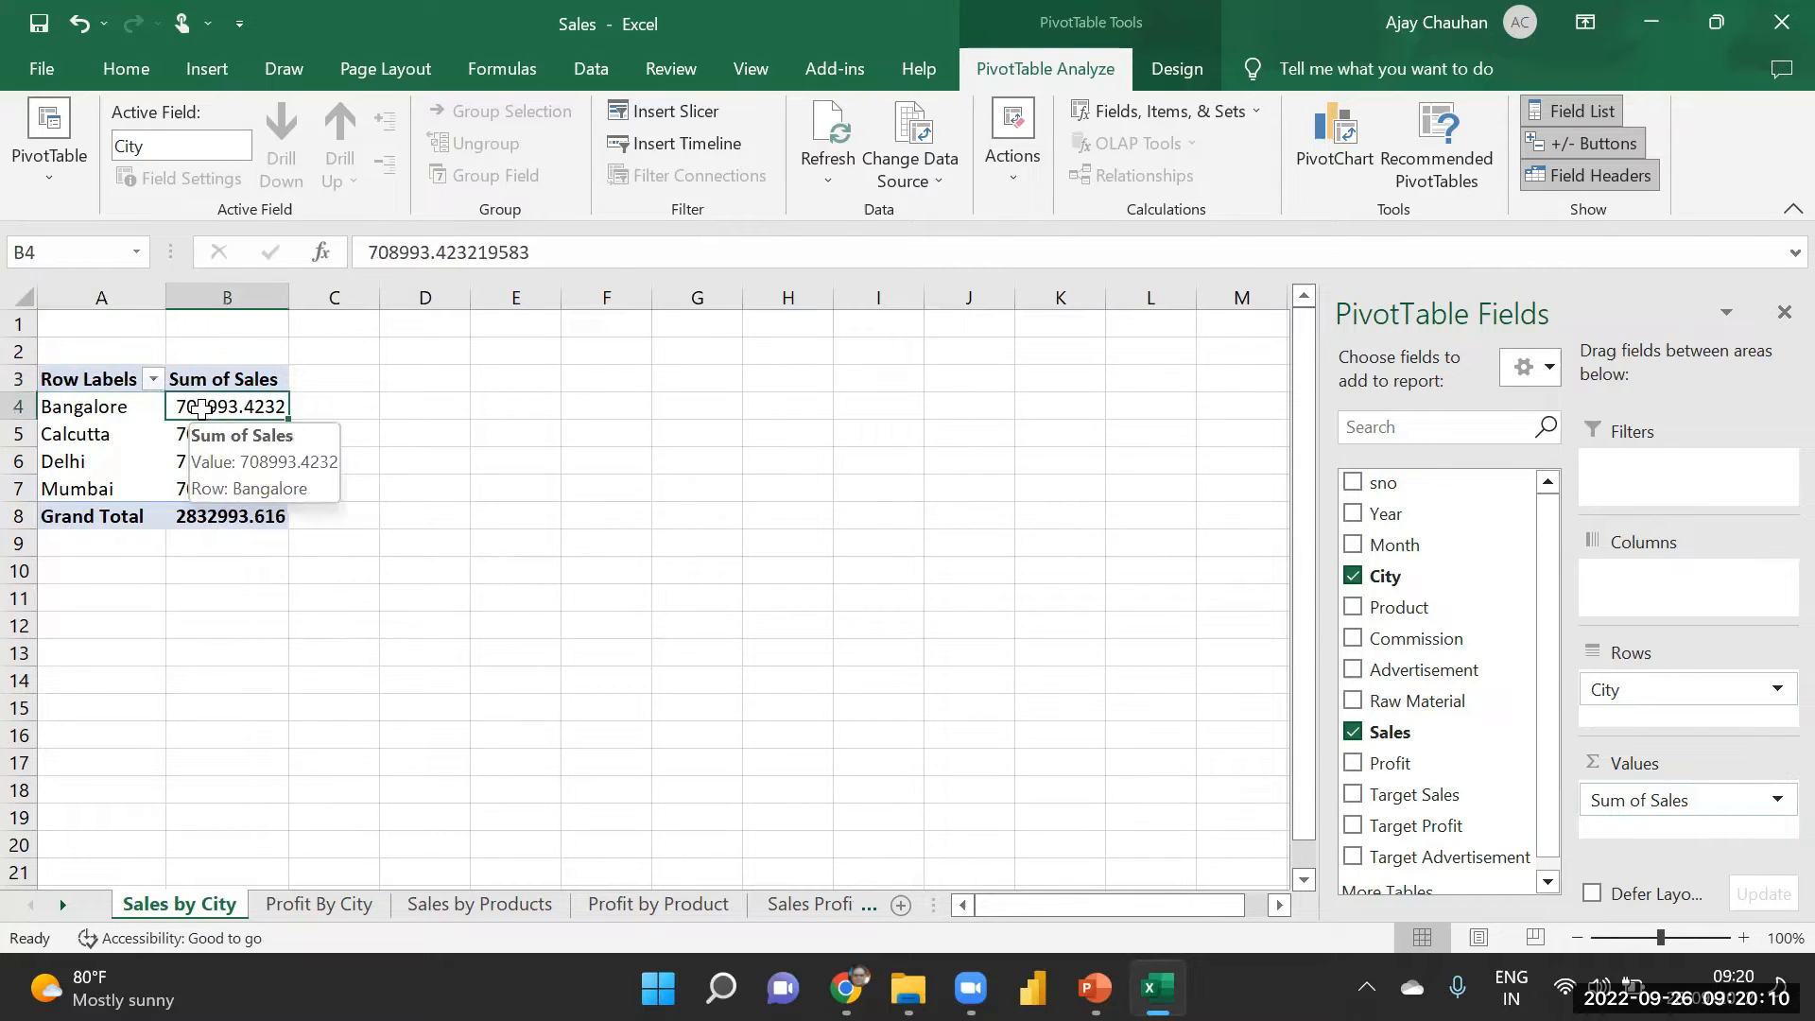
{"action": "left_click", "coordinate": [66, 413]}
{"action": "left_click", "coordinate": [69, 438]}
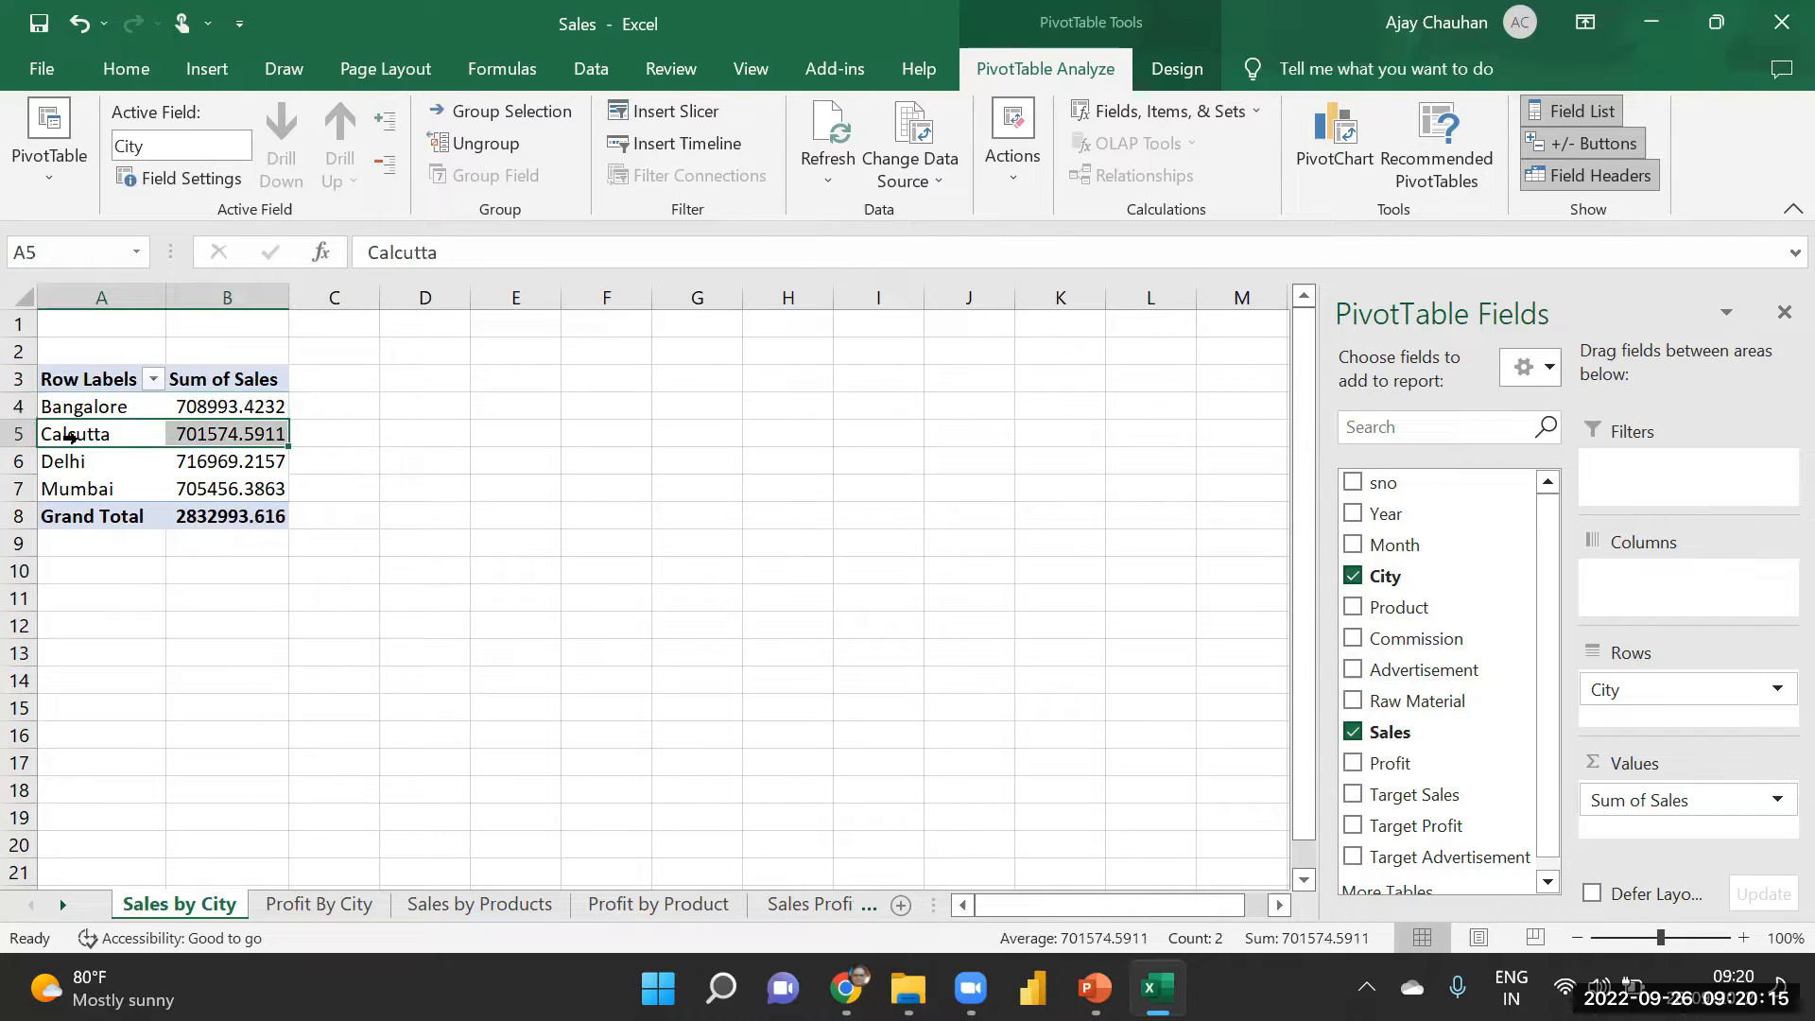
{"action": "left_click", "coordinate": [70, 480]}
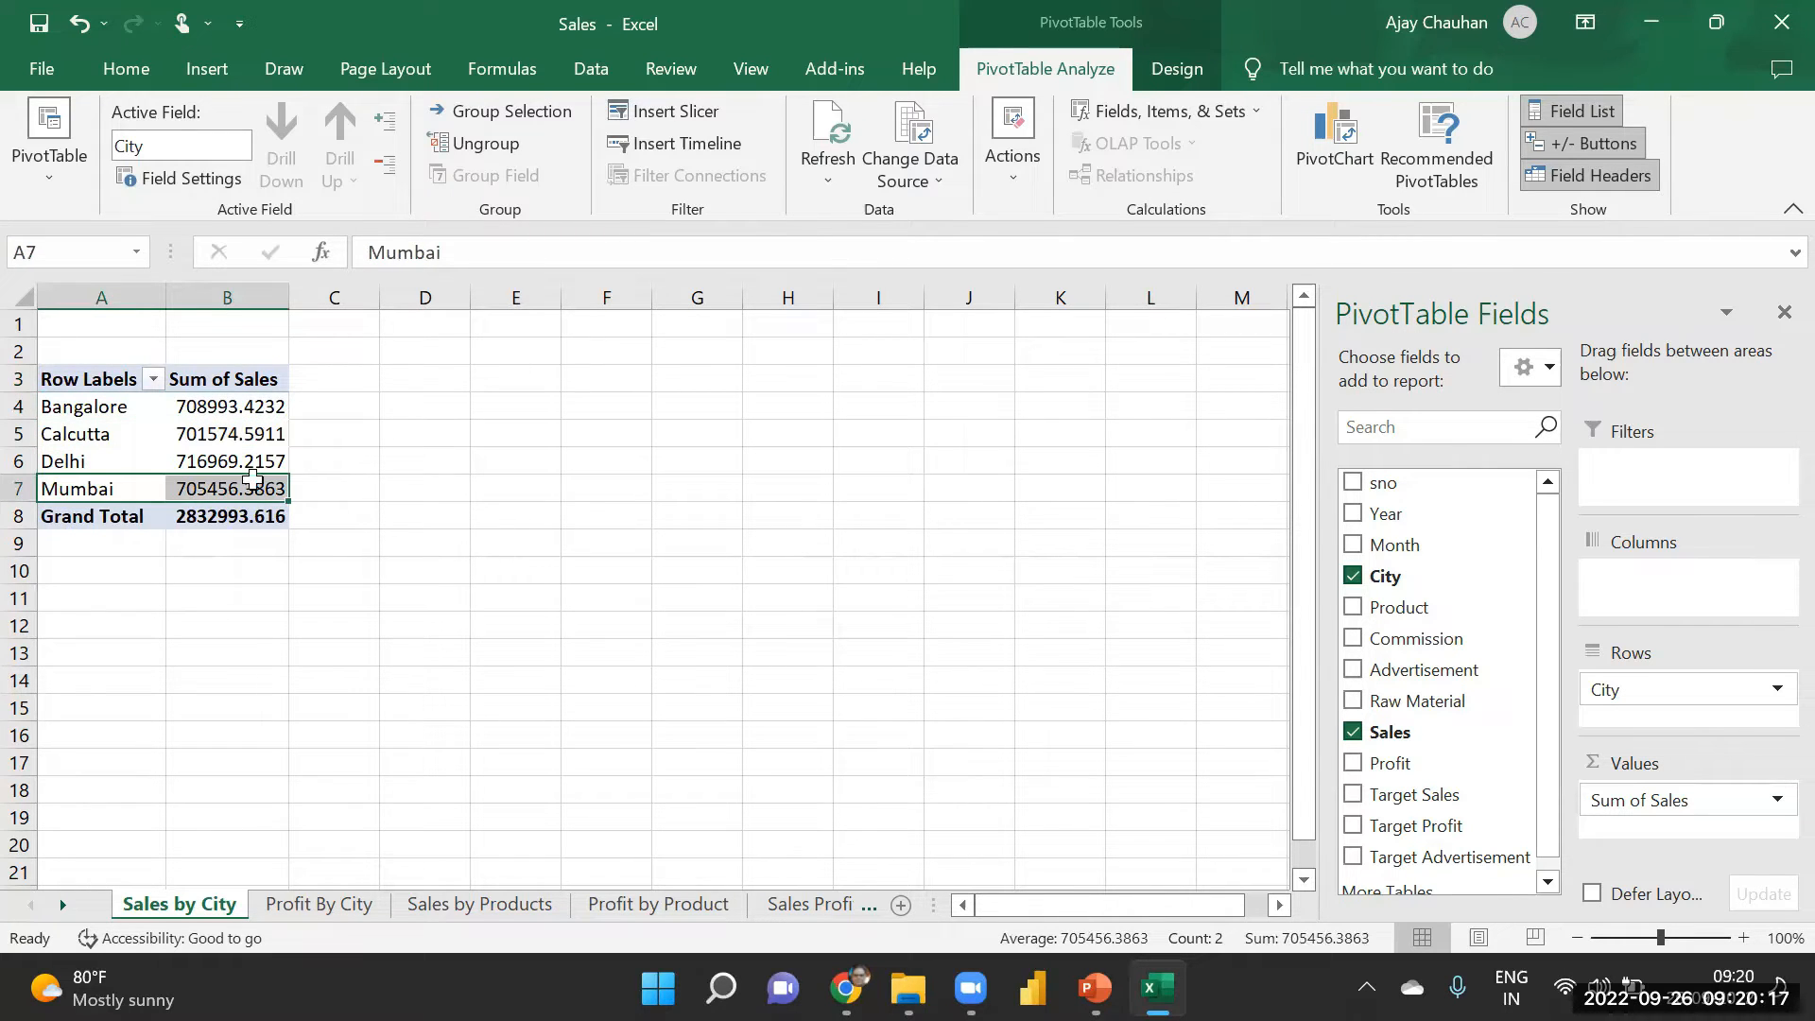
{"action": "left_click", "coordinate": [215, 436]}
{"action": "left_click", "coordinate": [220, 407]}
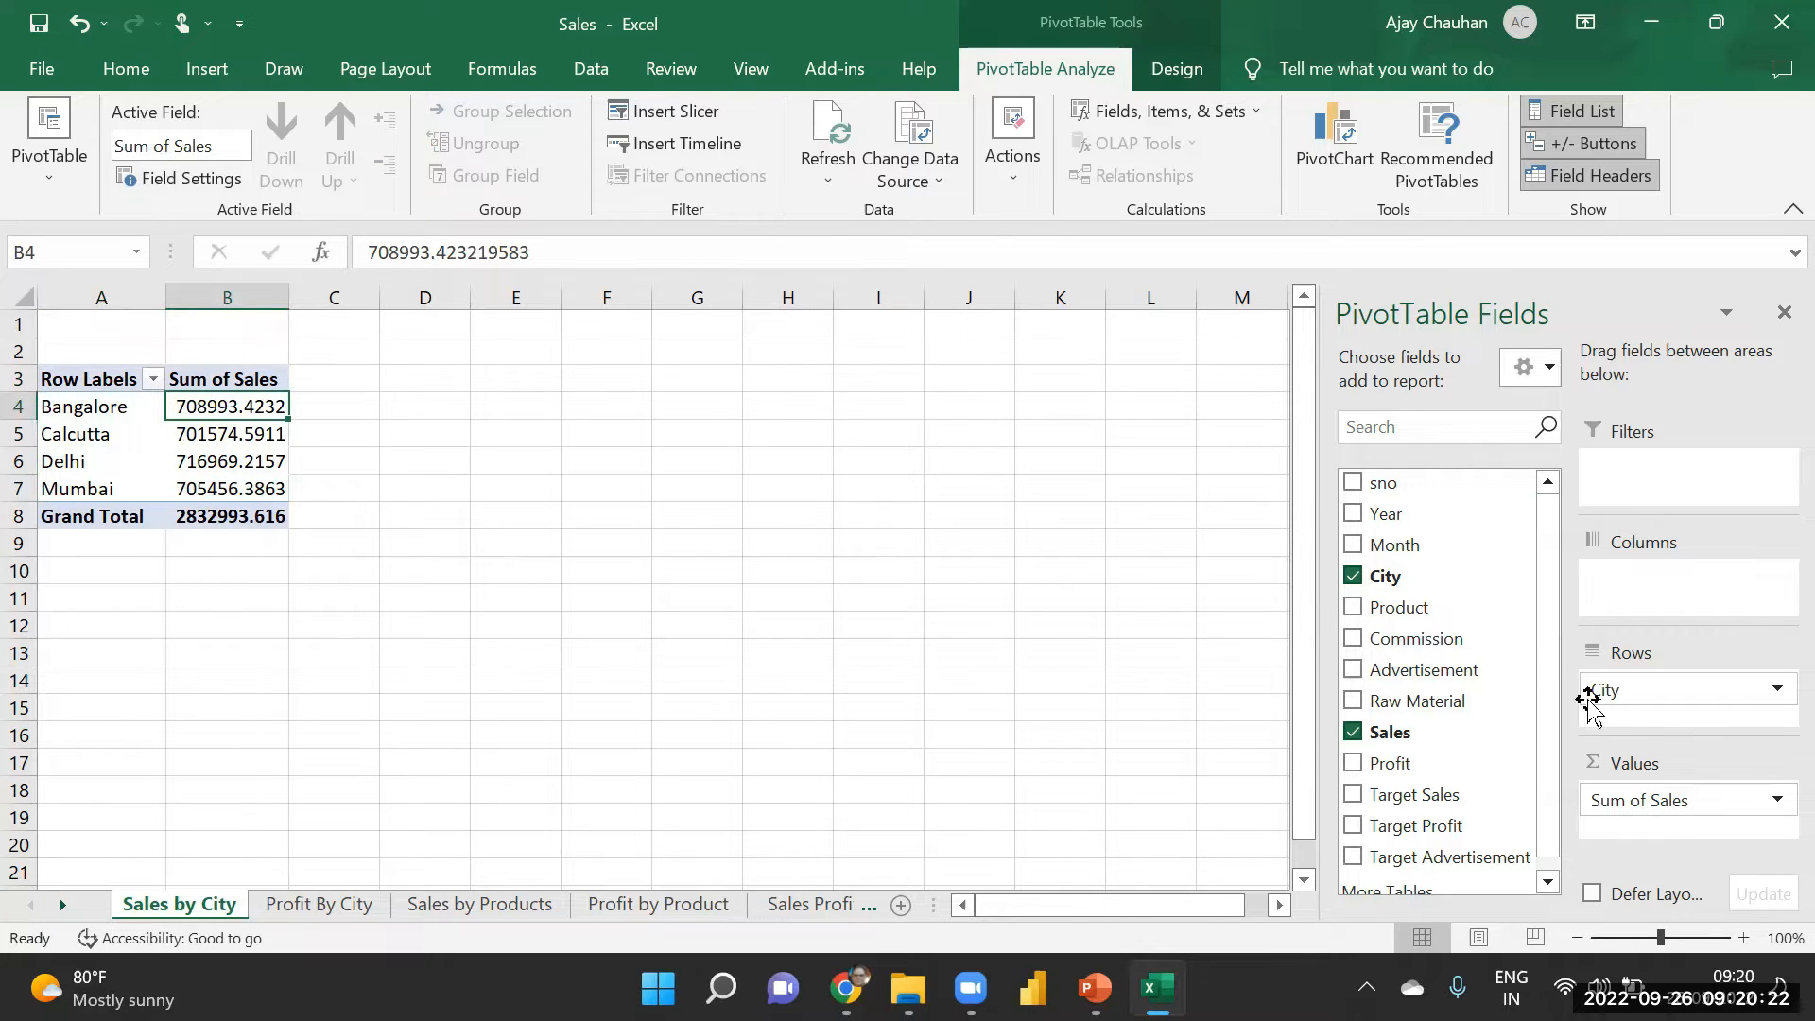
- Try adding Product and Year to the PivotTable's rows and remove both fields again, keeping only City
{"action": "left_click_drag", "start_coordinate": [1405, 615], "coordinate": [1610, 747]}
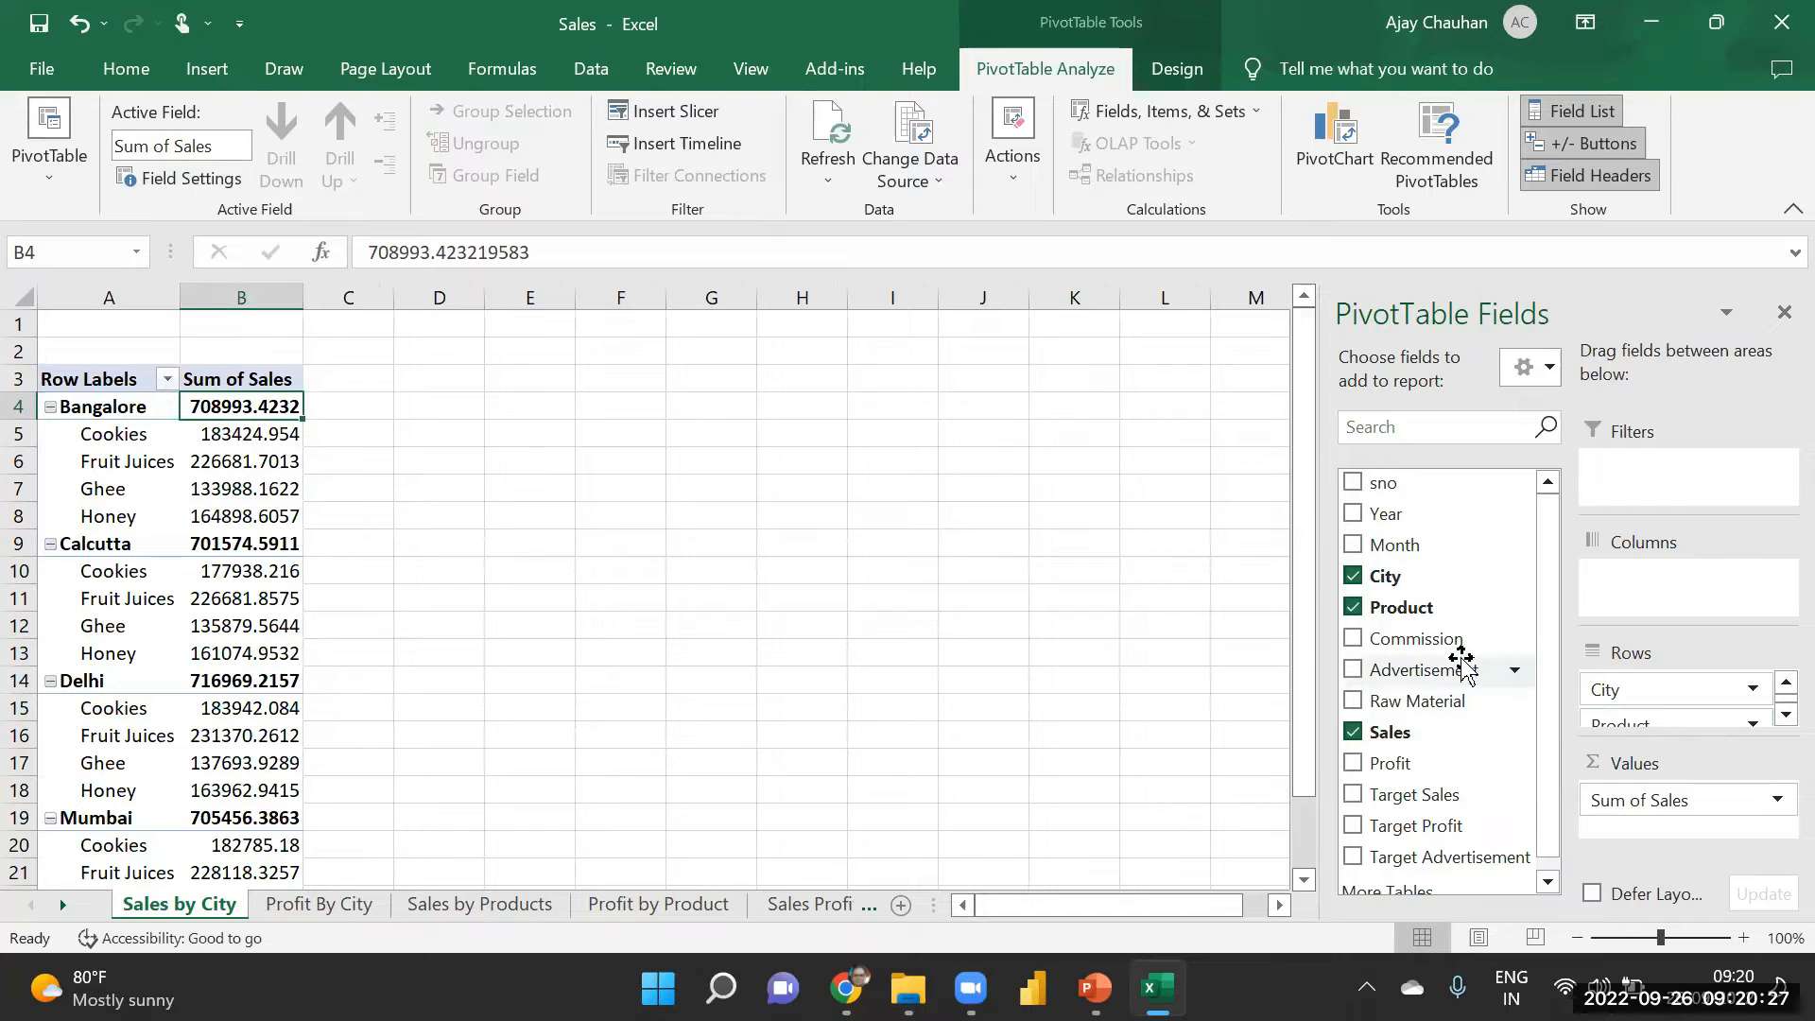
{"action": "left_click_drag", "start_coordinate": [1386, 513], "coordinate": [1607, 684]}
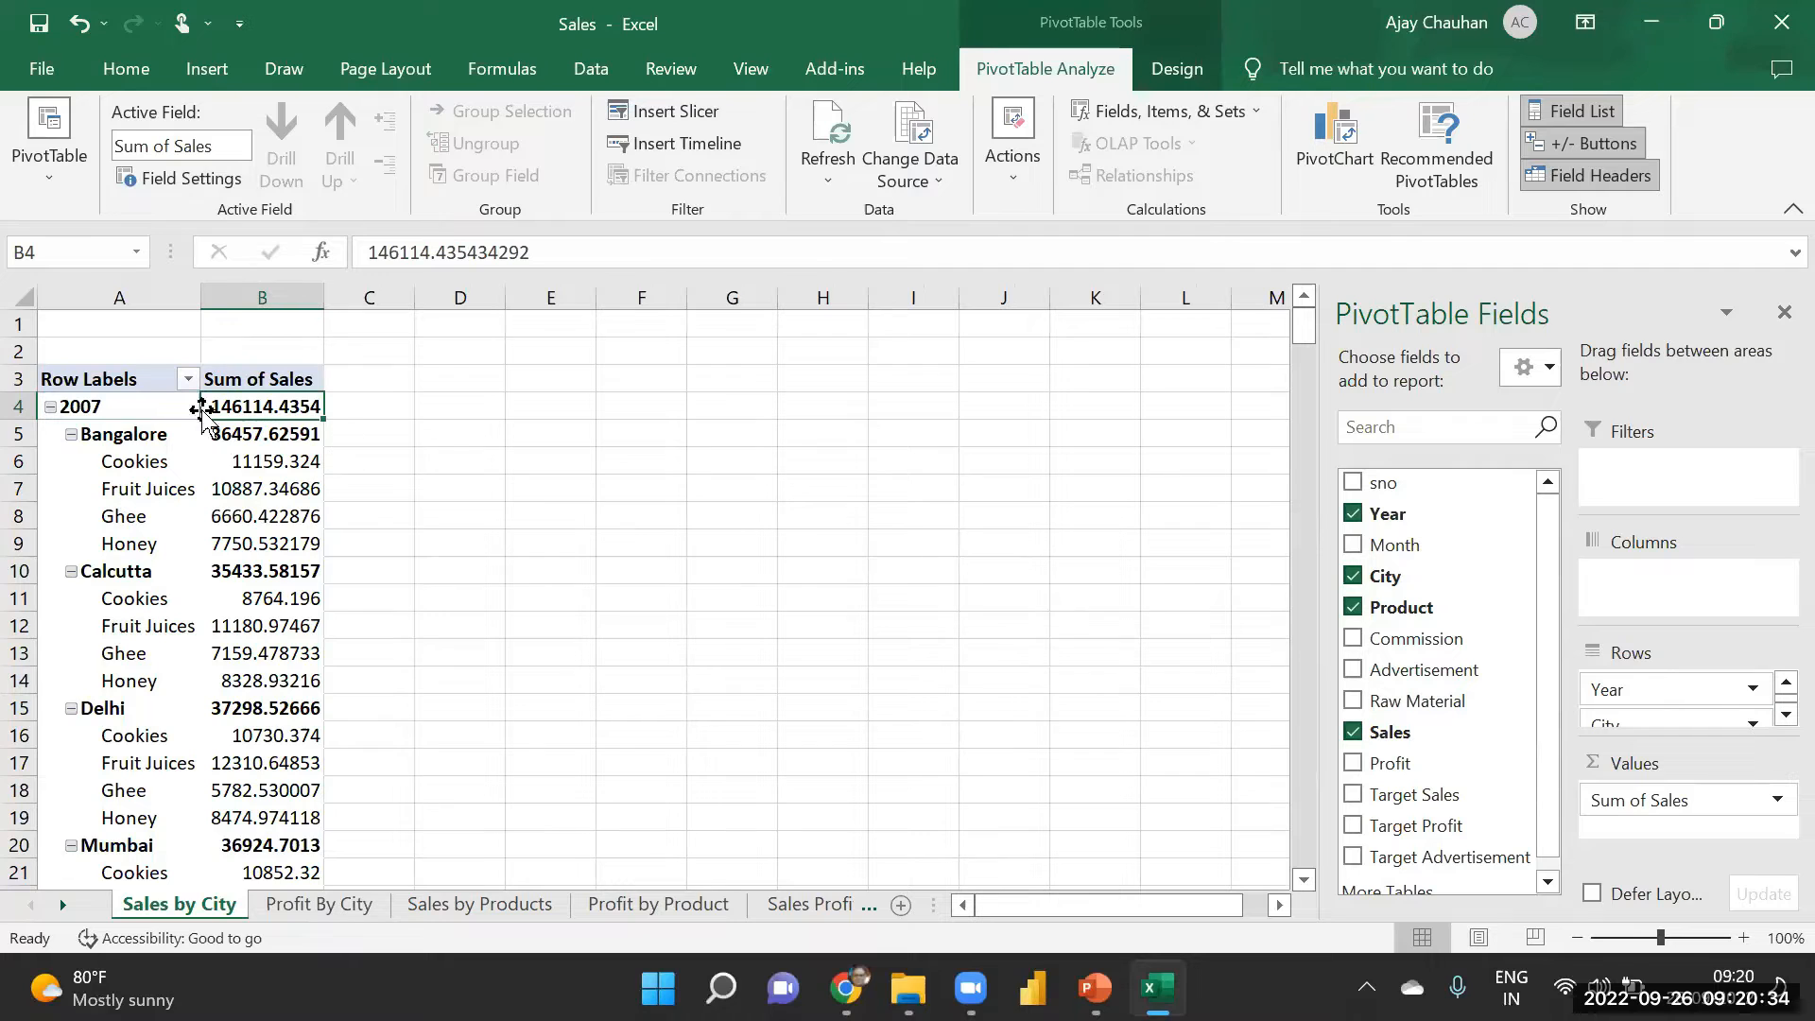
{"action": "left_click", "coordinate": [1774, 716]}
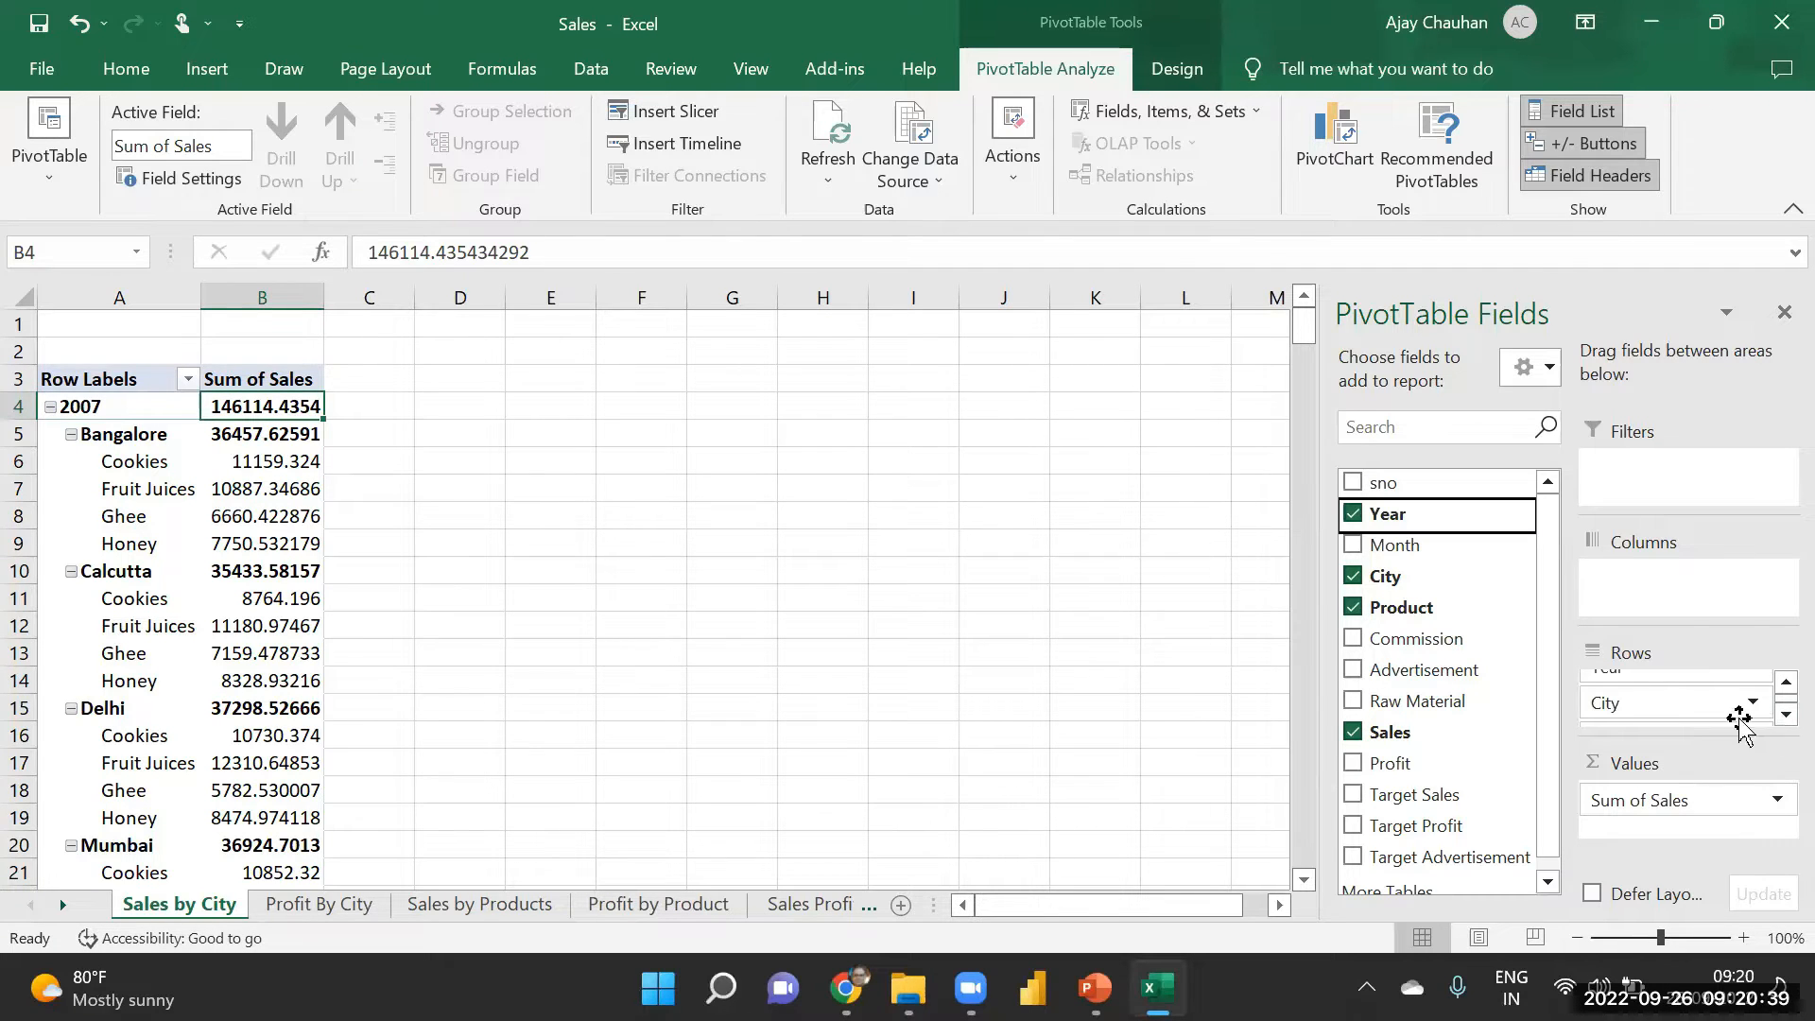
{"action": "left_click", "coordinate": [1775, 684]}
{"action": "left_click_drag", "start_coordinate": [1675, 695], "coordinate": [1337, 624]}
{"action": "left_click", "coordinate": [1754, 724]}
{"action": "left_click_drag", "start_coordinate": [1687, 724], "coordinate": [1513, 669]}
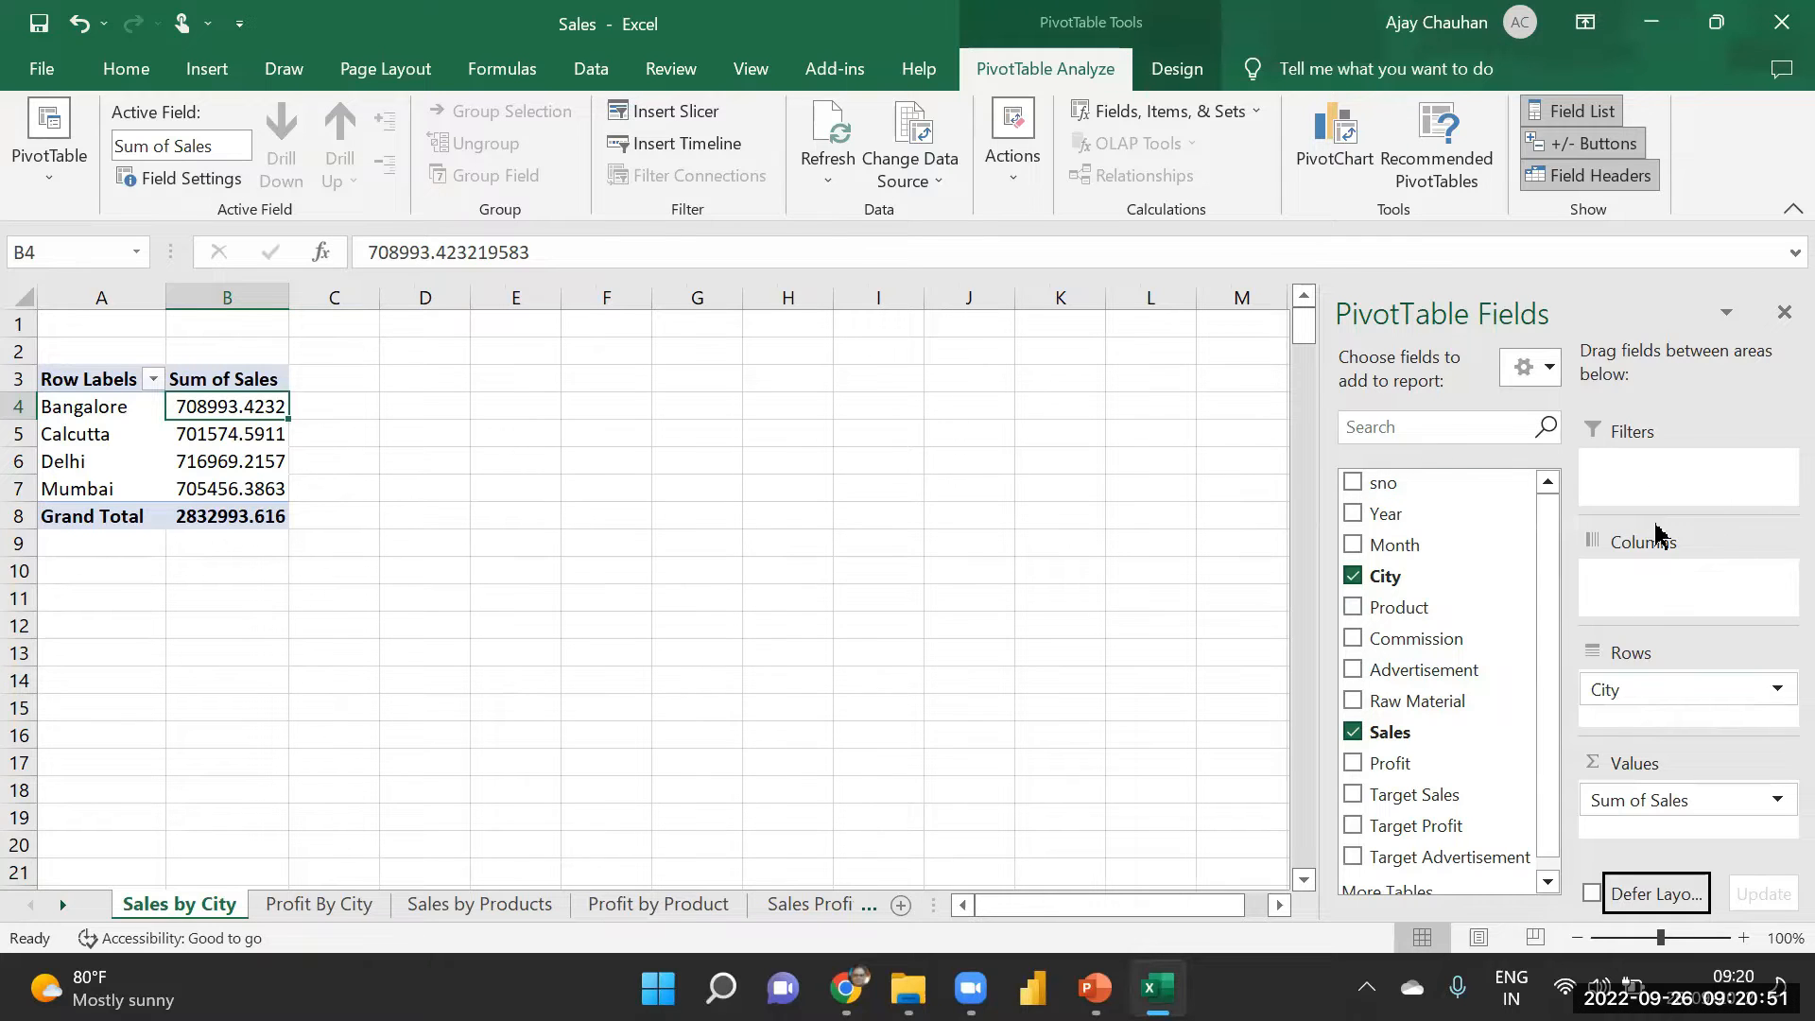
- Show the Sum of Sales values in the Sales by City PivotTable as % of Column Total
{"action": "left_click", "coordinate": [487, 477]}
{"action": "left_click", "coordinate": [111, 434]}
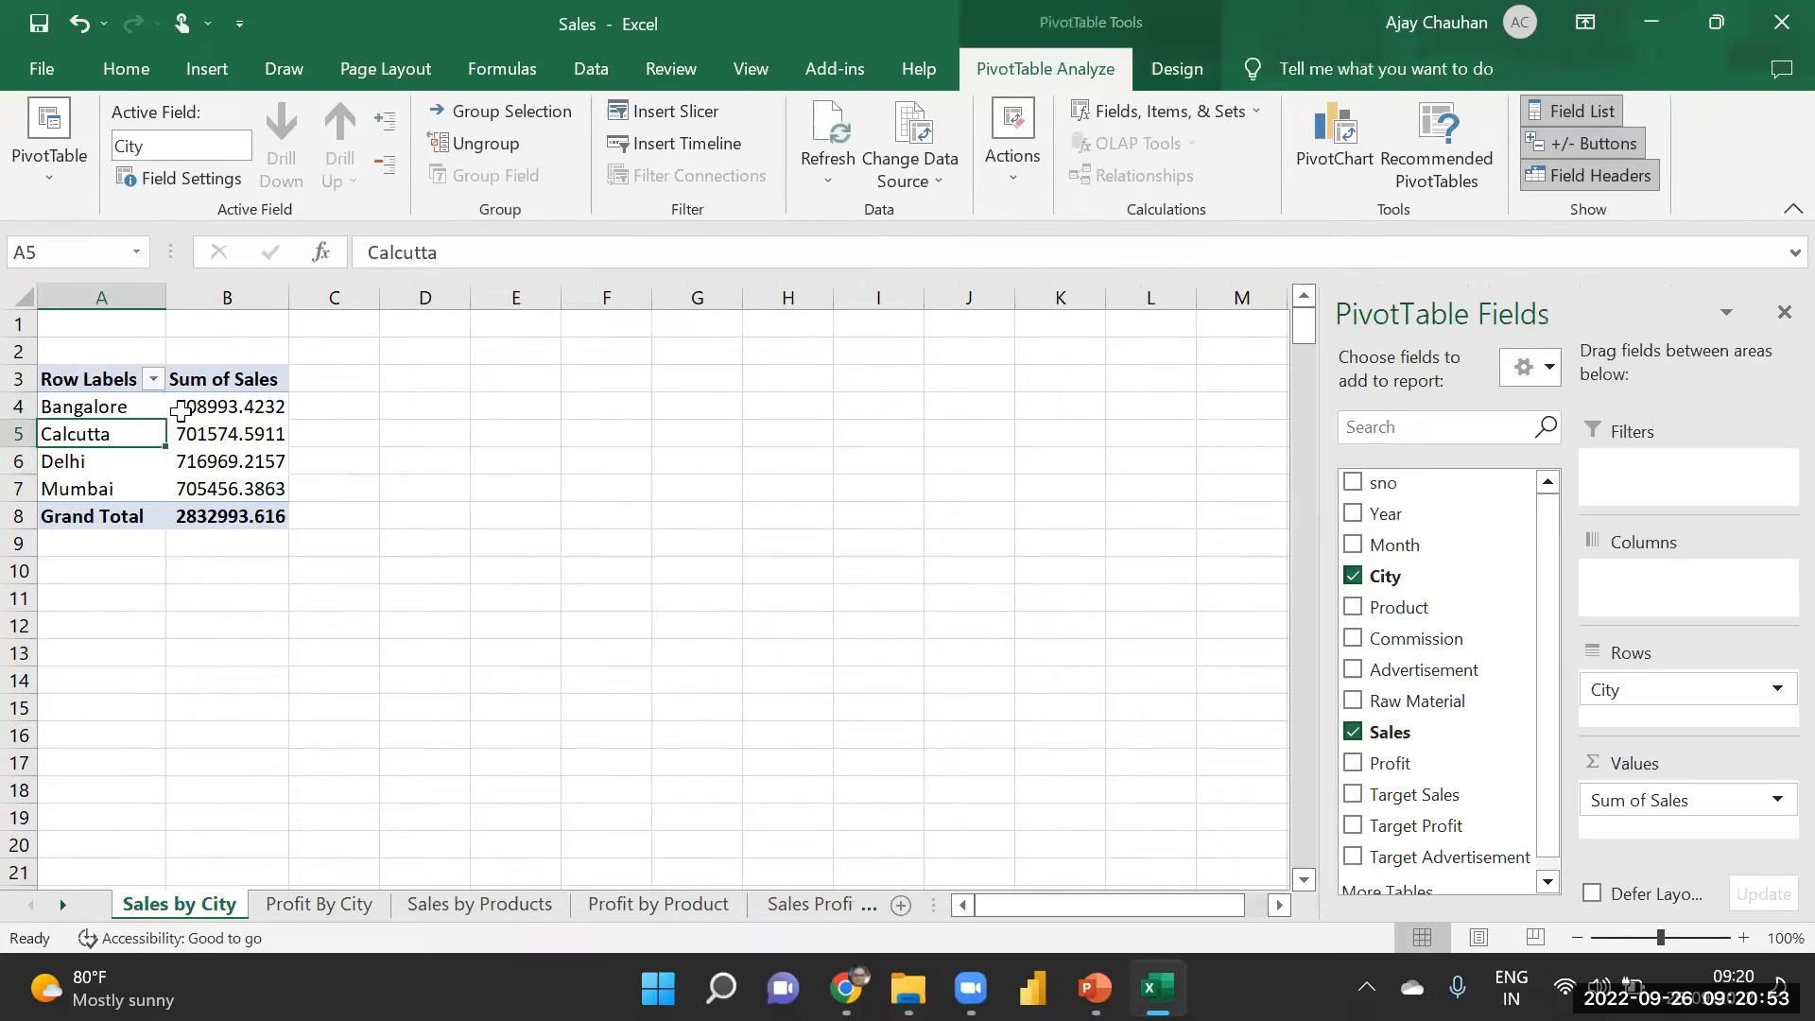
{"action": "left_click", "coordinate": [205, 413]}
{"action": "right_click", "coordinate": [206, 416]}
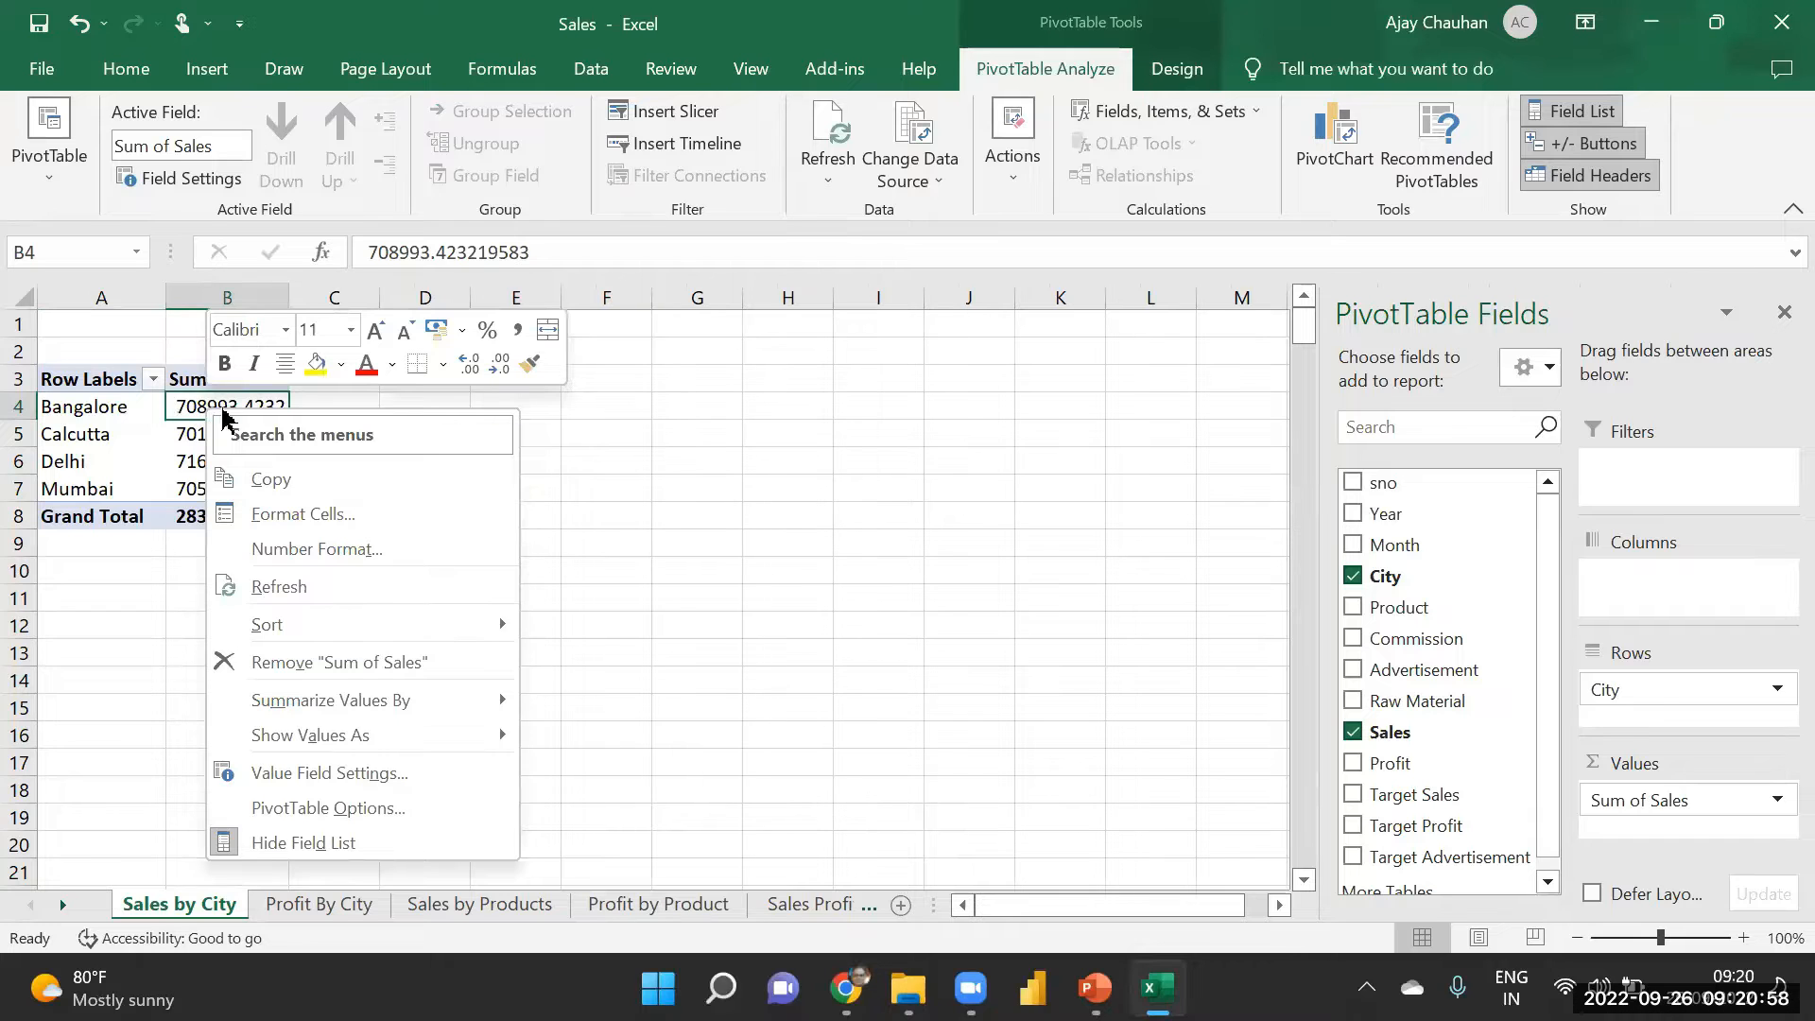
{"action": "mouse_move", "coordinate": [268, 735]}
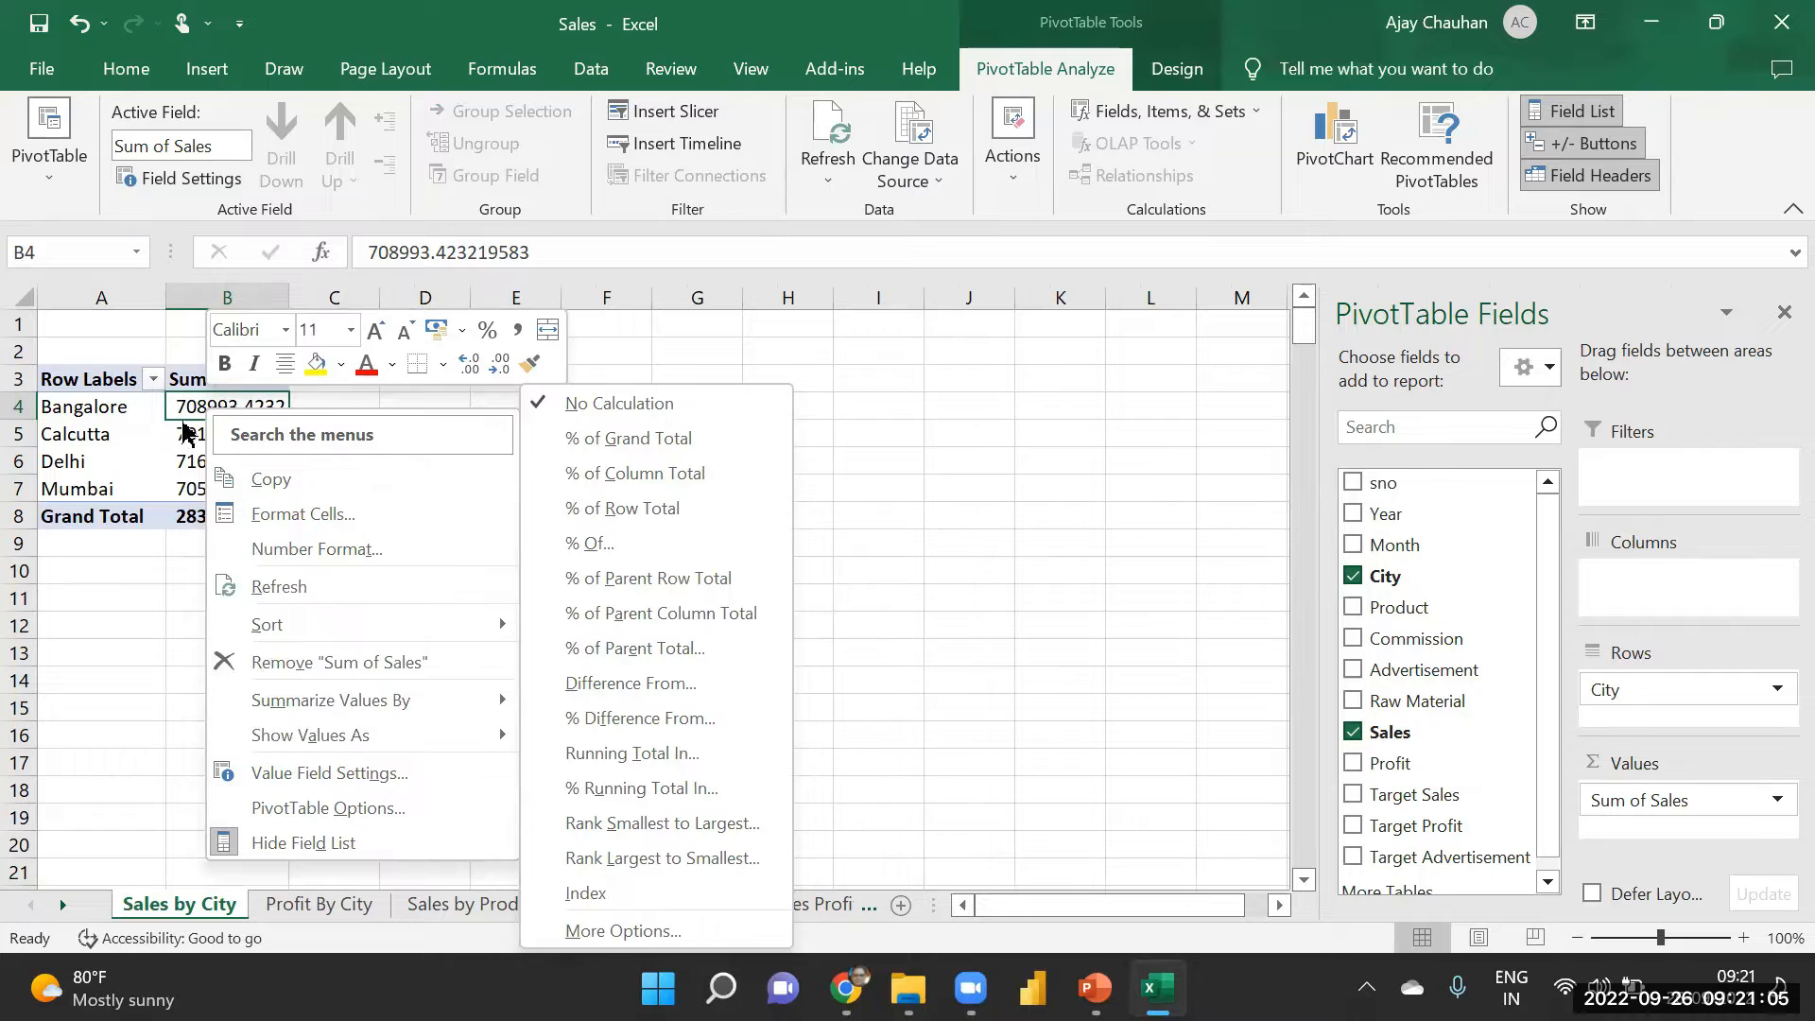
{"action": "left_click", "coordinate": [645, 476]}
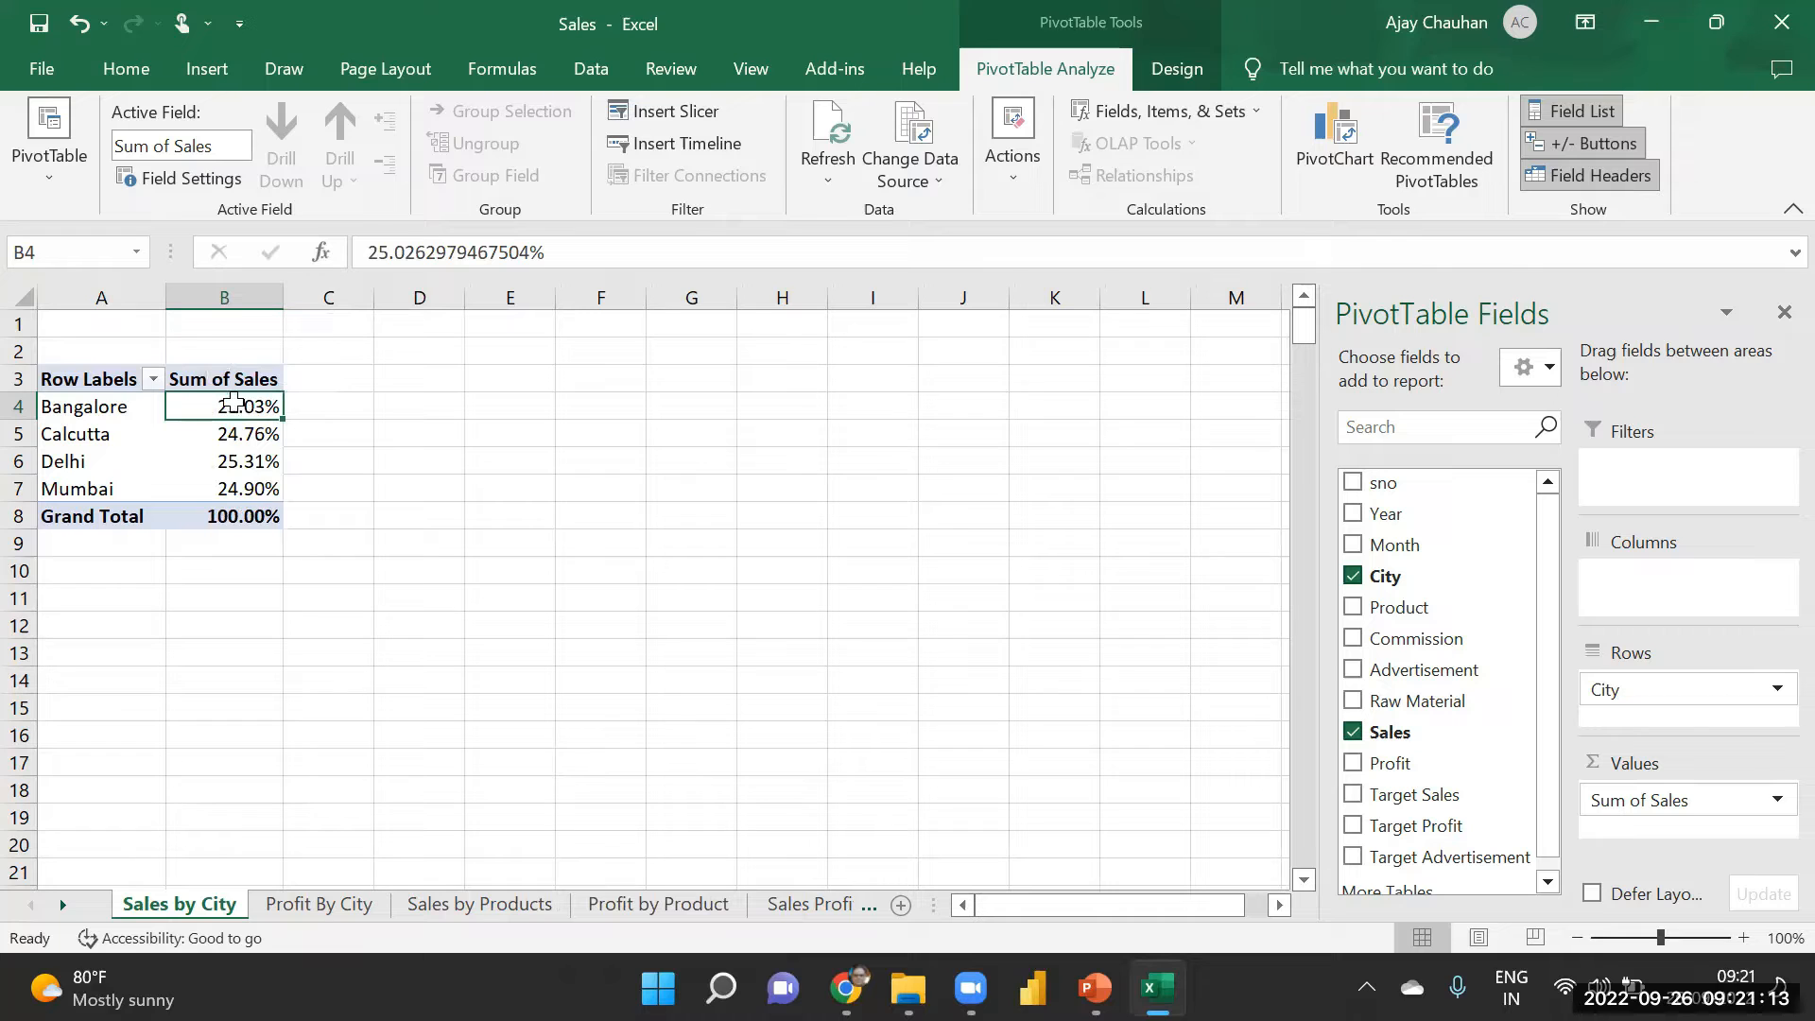
- Examine each city's percentage share of total sales in the Sales by City PivotTable
{"action": "left_click_drag", "start_coordinate": [234, 404], "coordinate": [254, 492]}
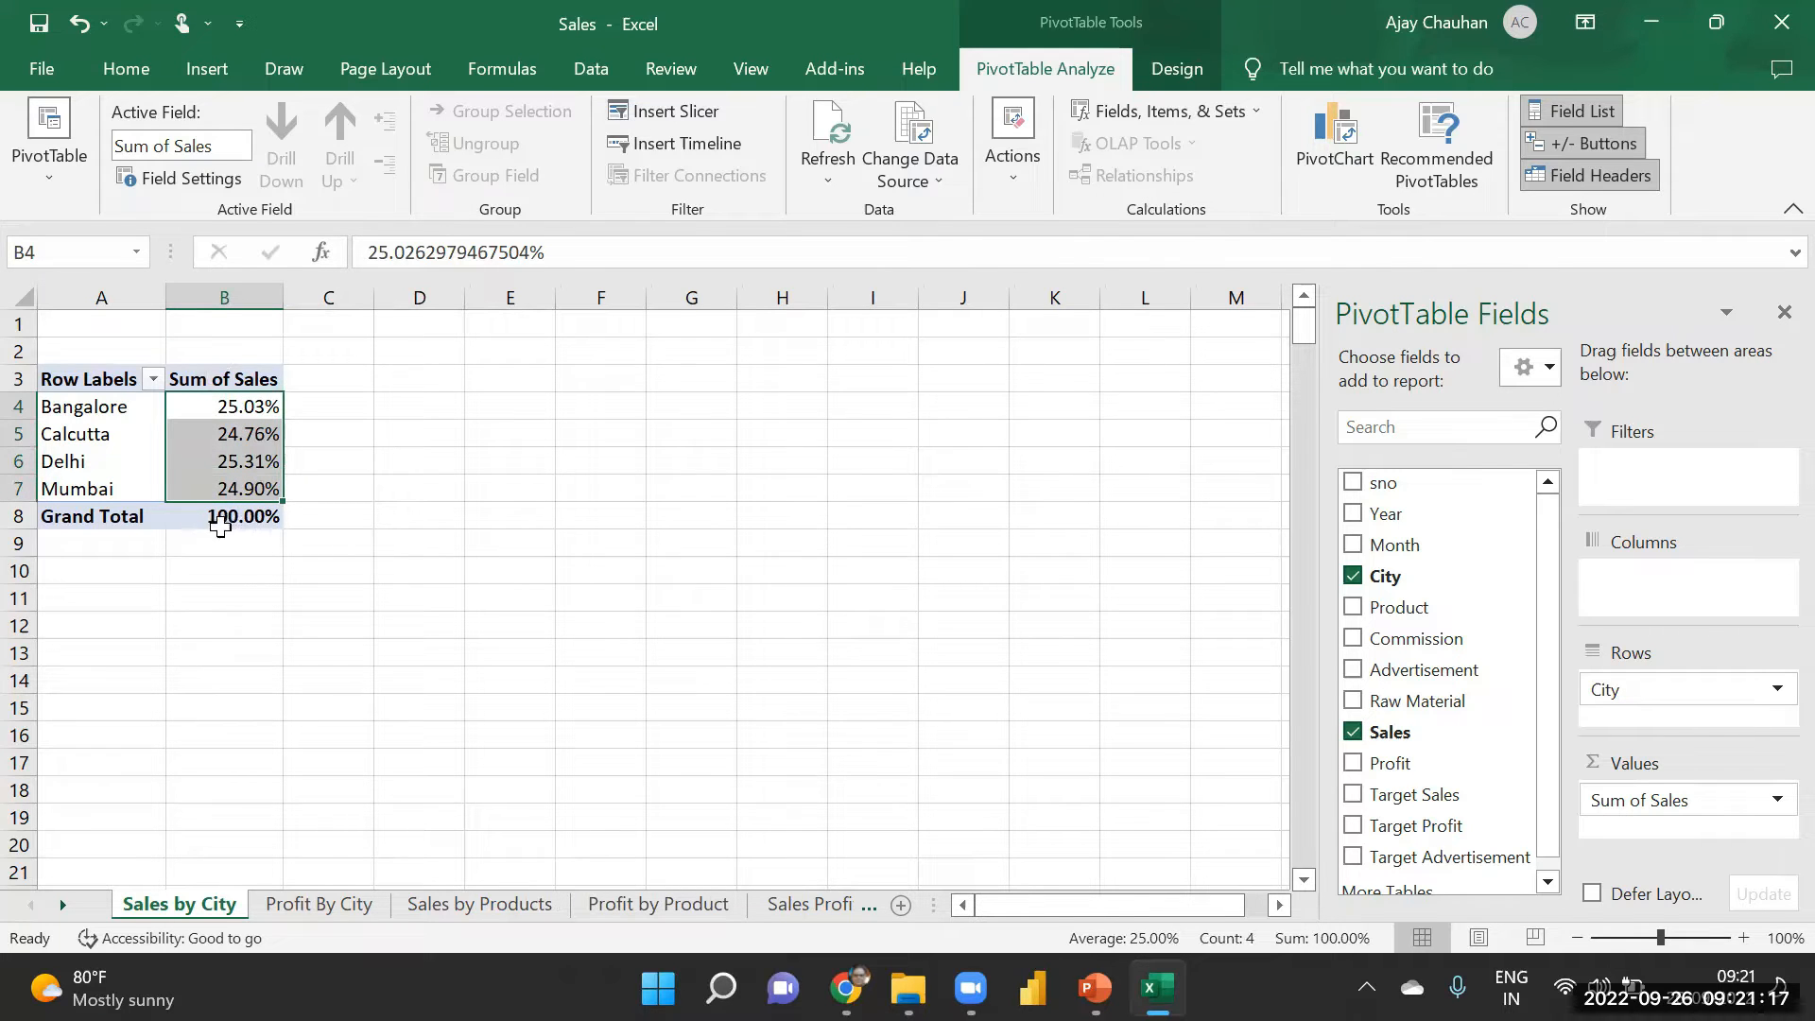
{"action": "mouse_move", "coordinate": [260, 416]}
{"action": "left_click", "coordinate": [257, 434]}
{"action": "left_click", "coordinate": [68, 445]}
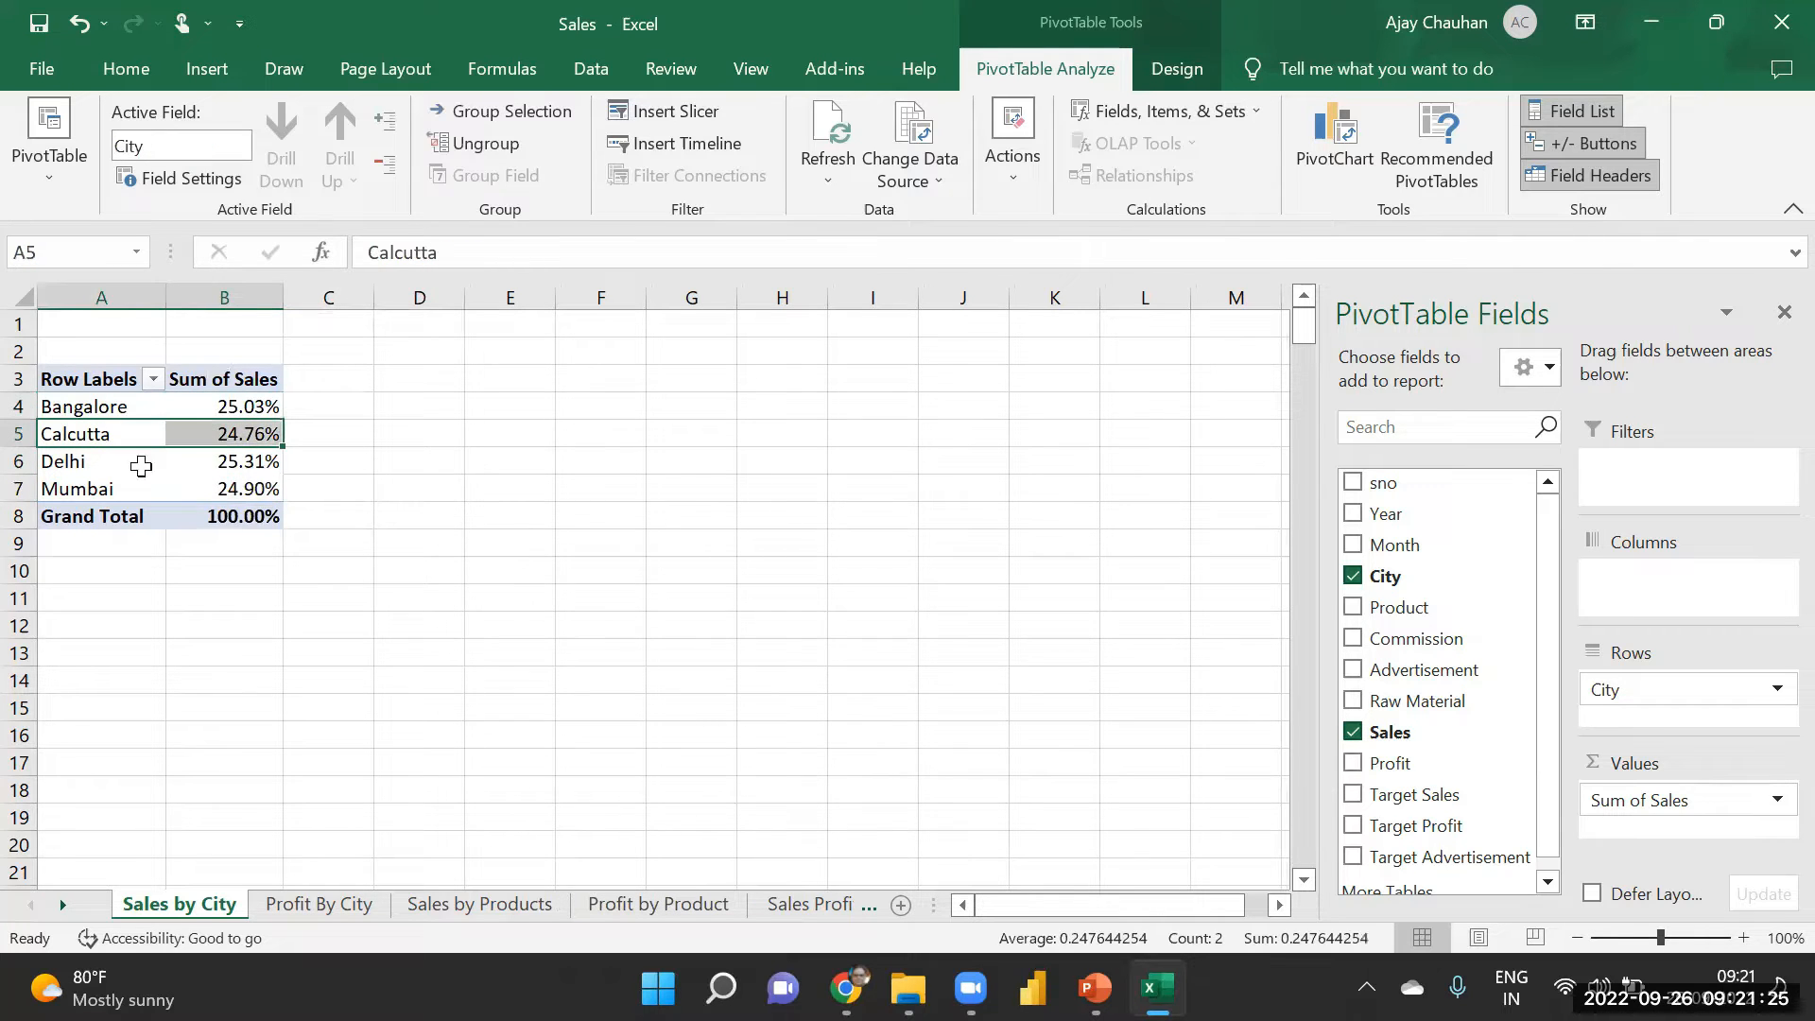
{"action": "left_click", "coordinate": [245, 487]}
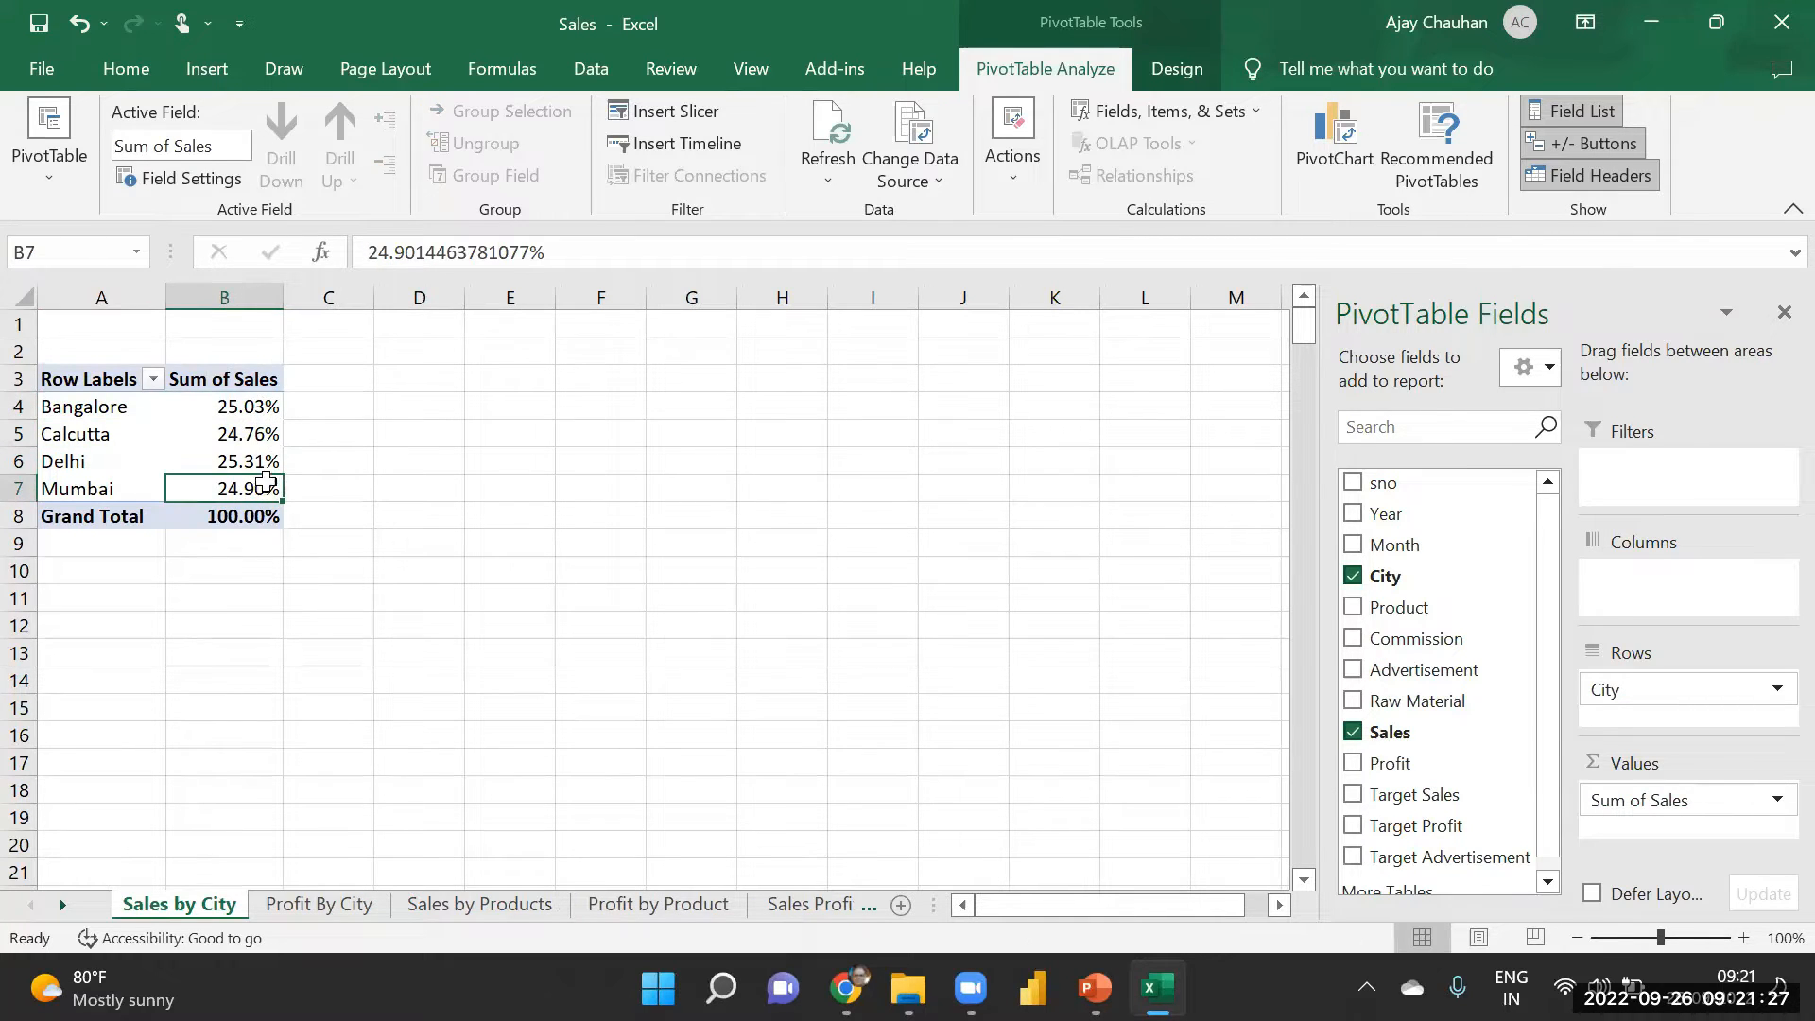
{"action": "left_click", "coordinate": [116, 448]}
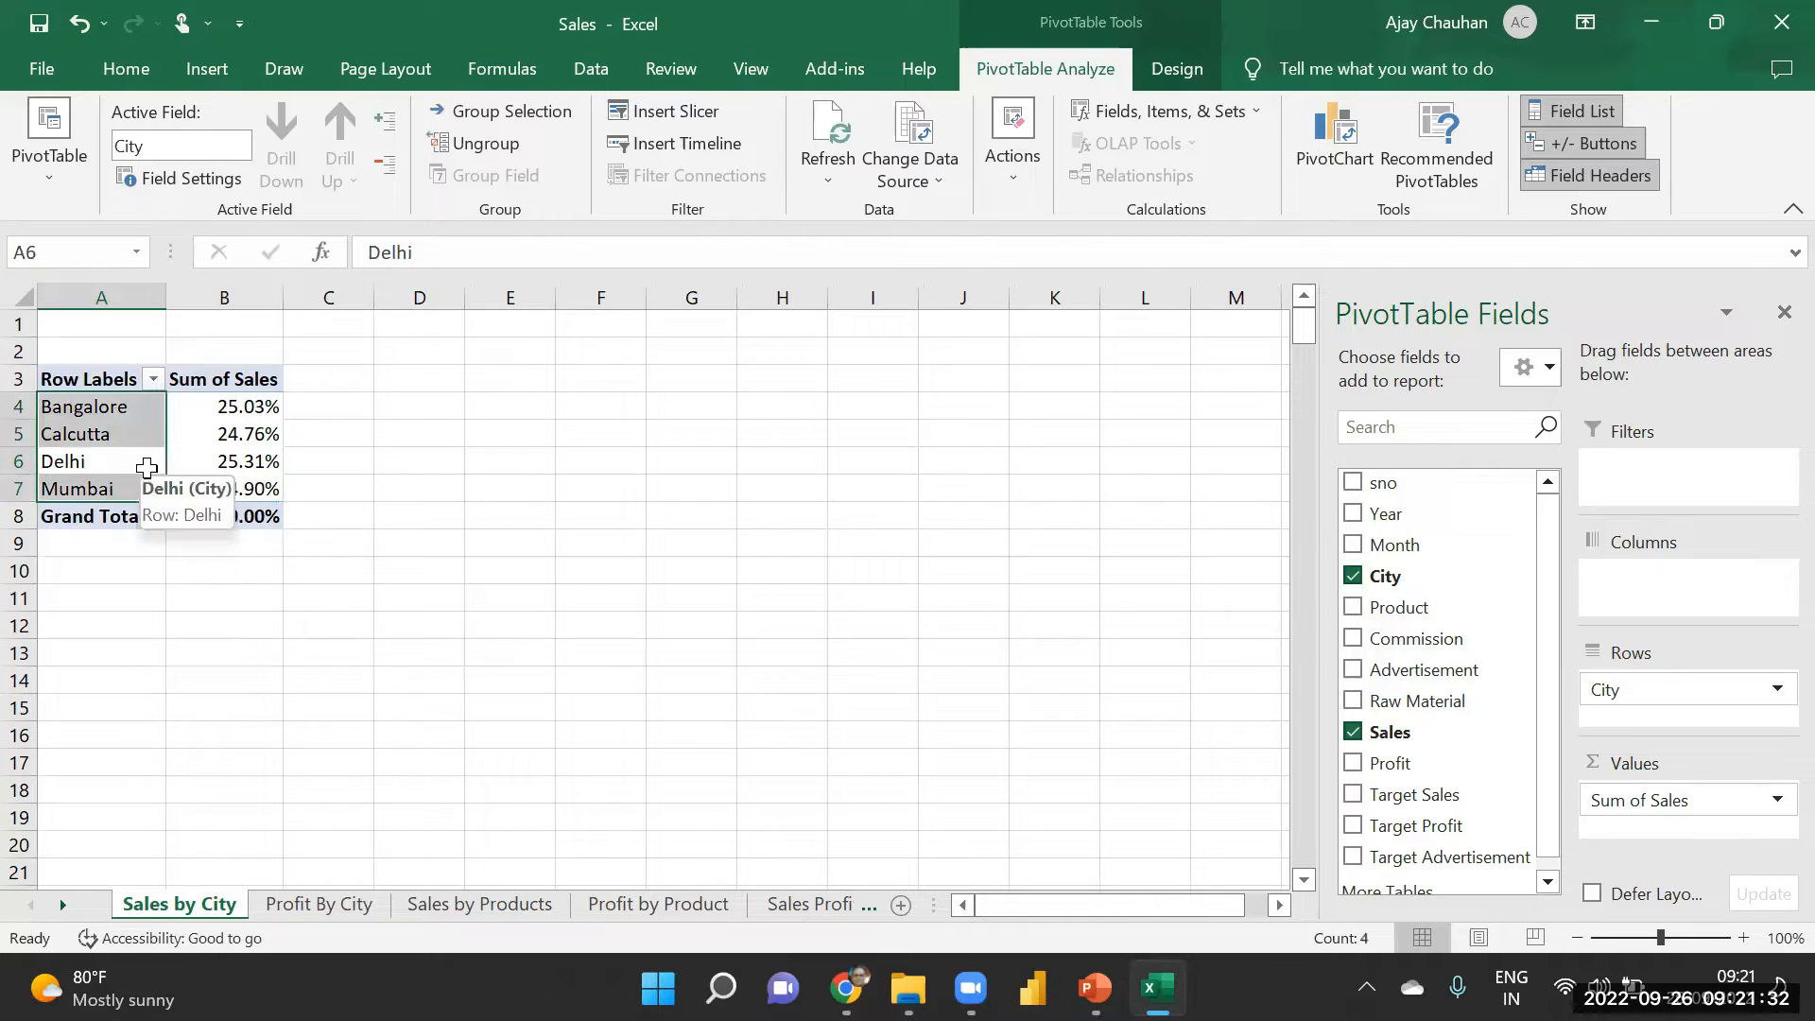
{"action": "left_click", "coordinate": [1328, 142]}
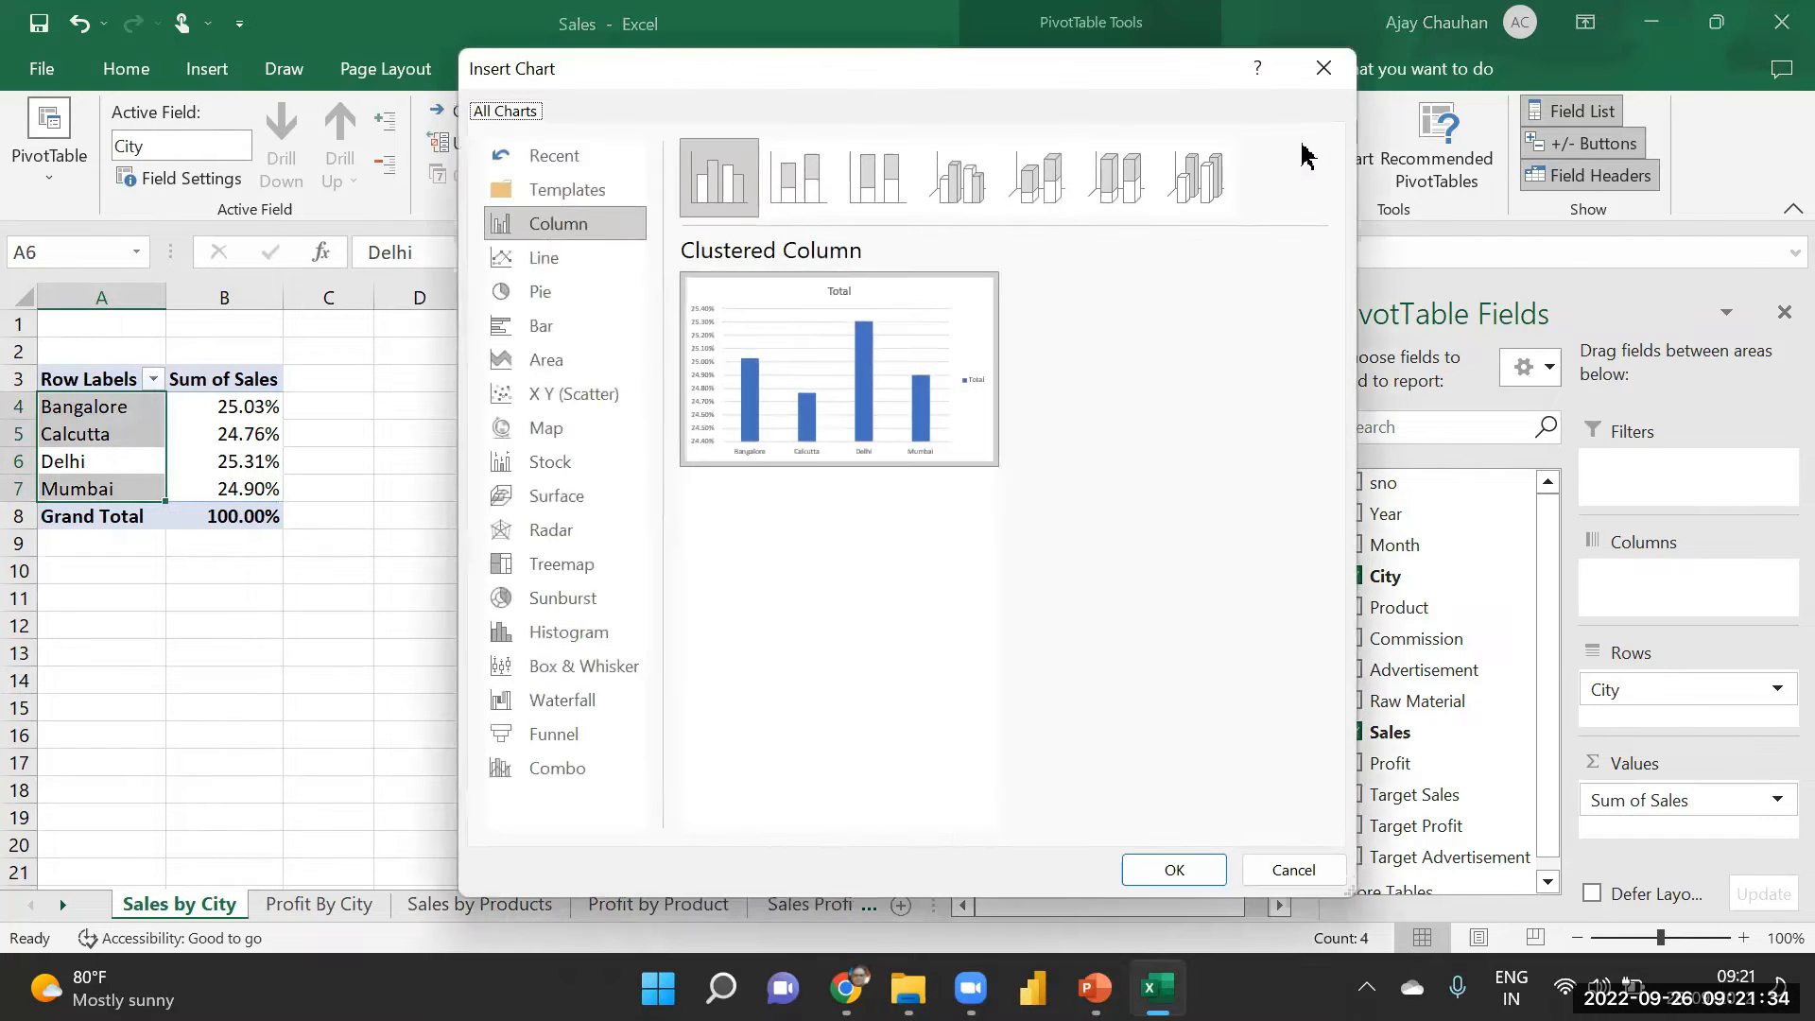
{"action": "left_click", "coordinate": [1324, 68]}
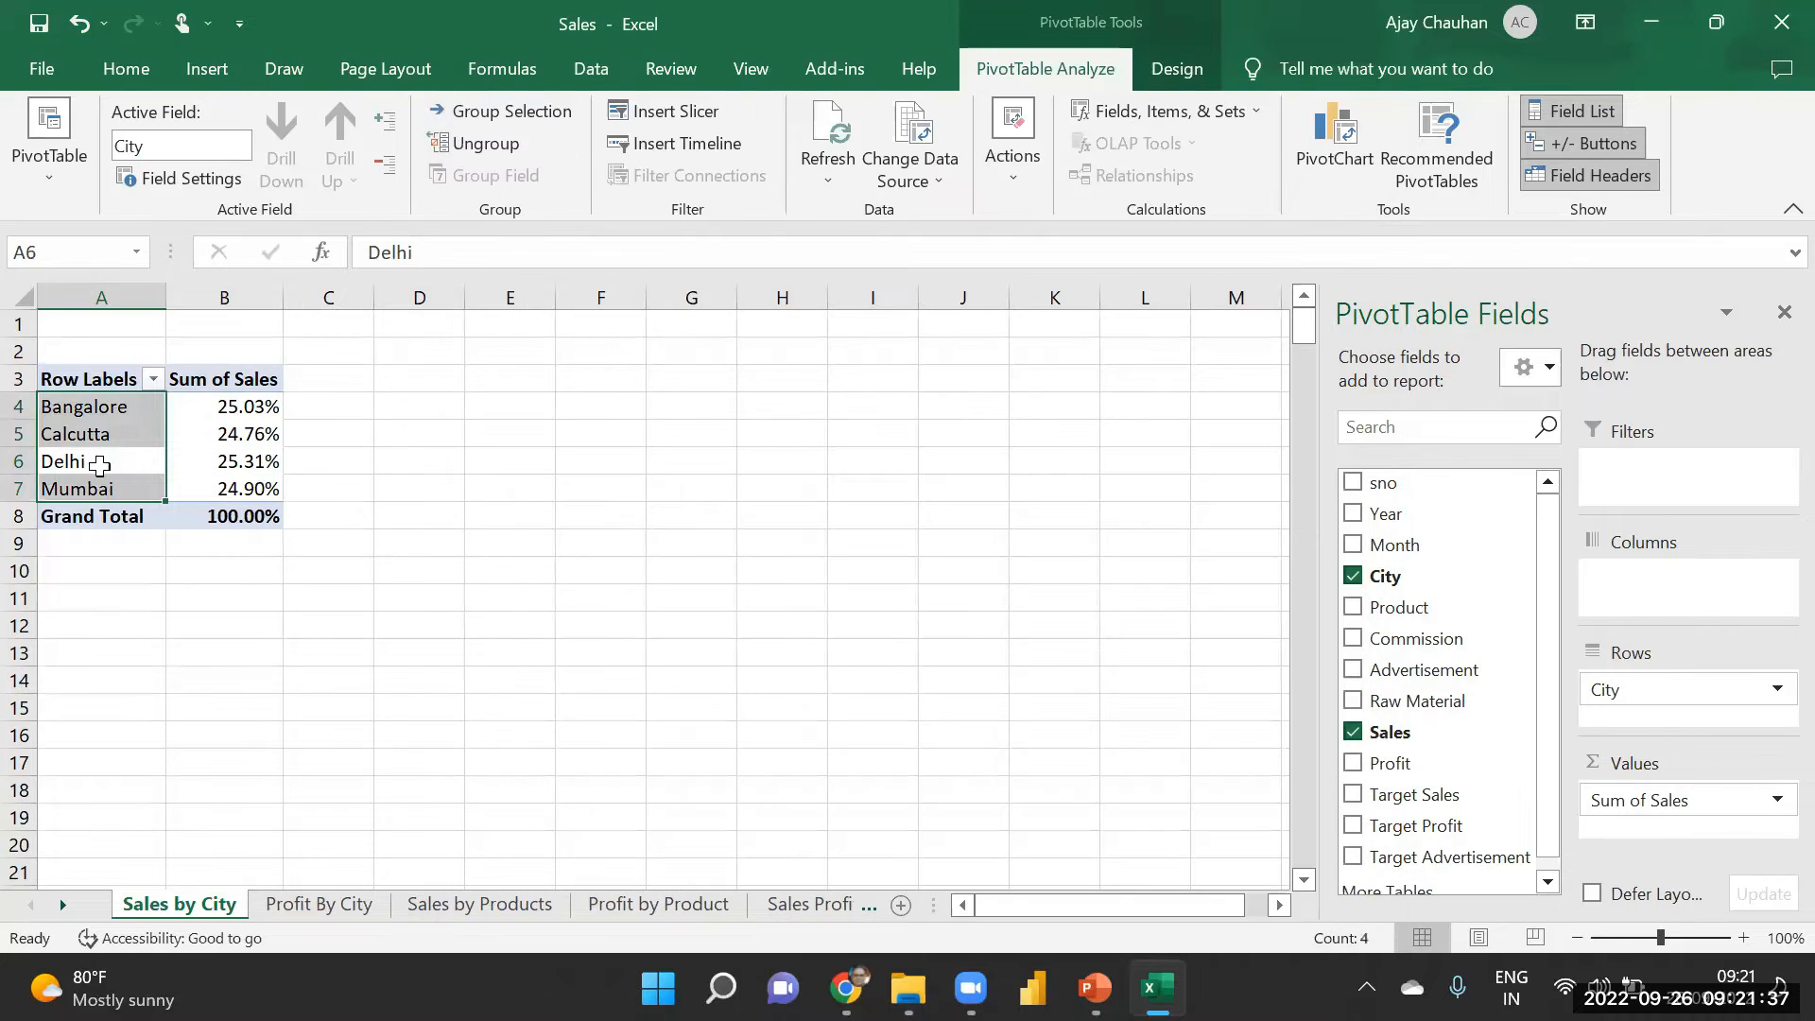
{"action": "left_click", "coordinate": [224, 434]}
{"action": "left_click_drag", "start_coordinate": [82, 378], "coordinate": [148, 498]}
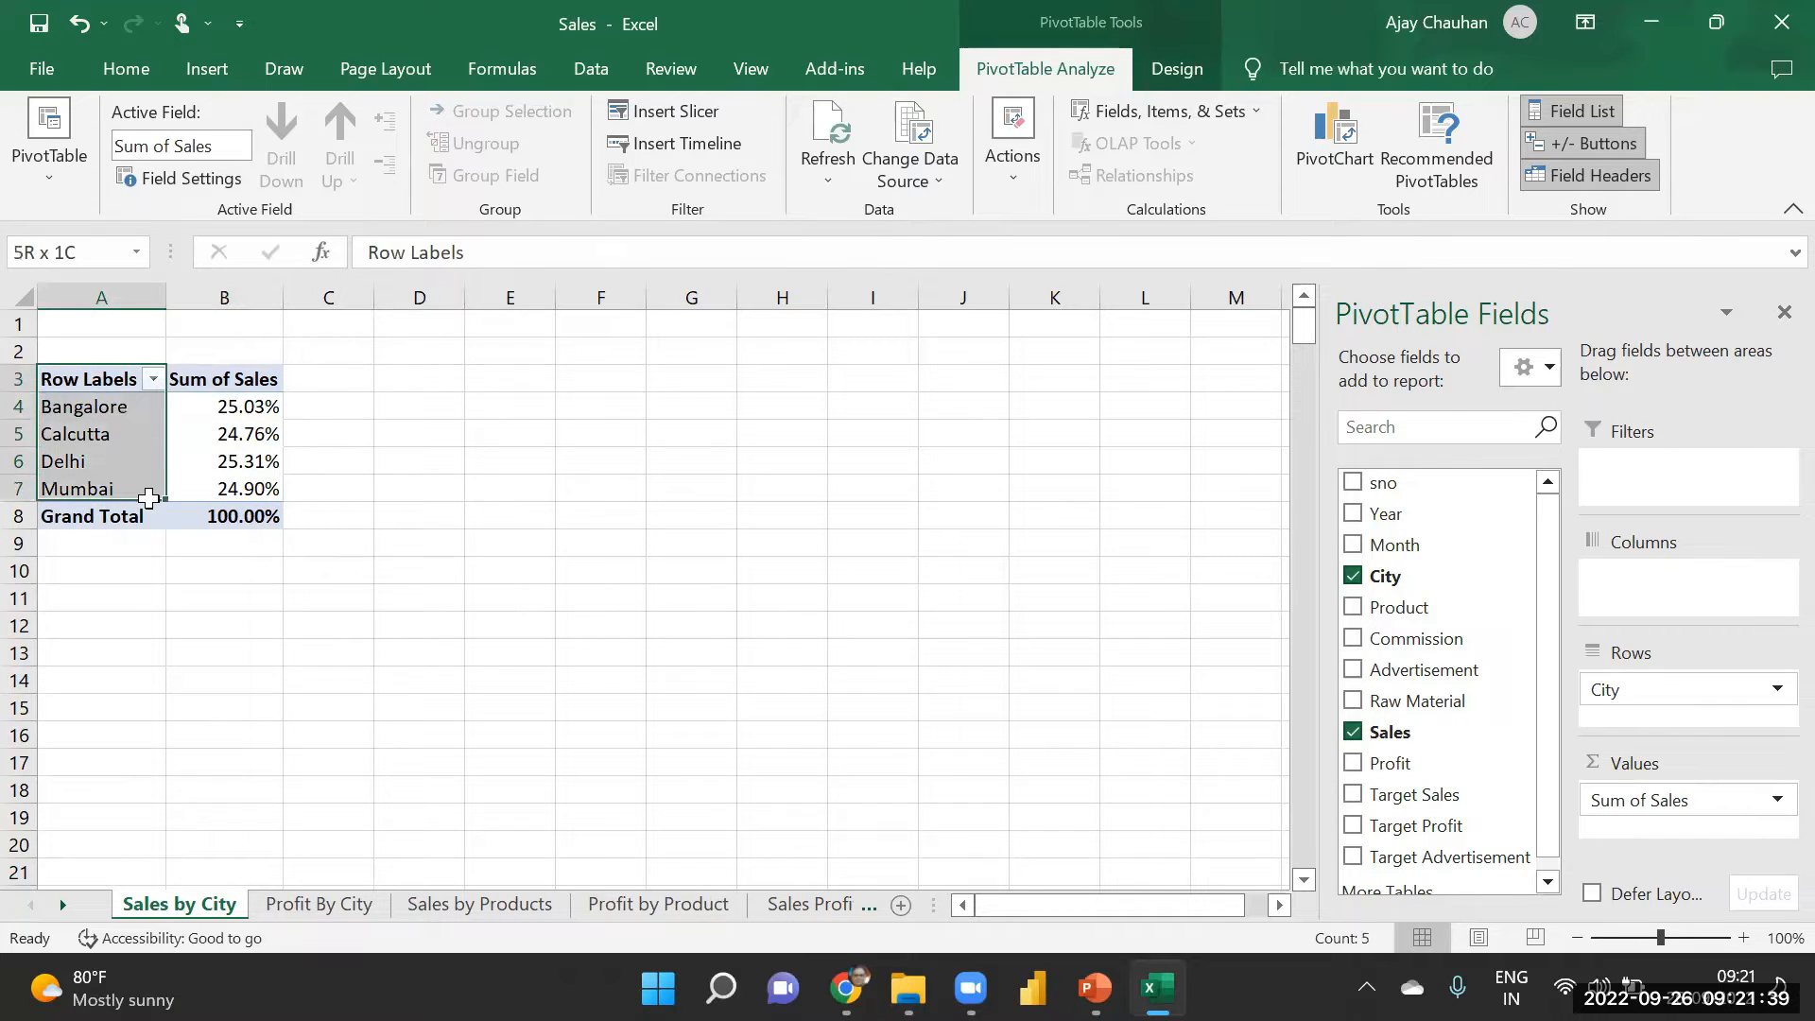
{"action": "left_click", "coordinate": [248, 461]}
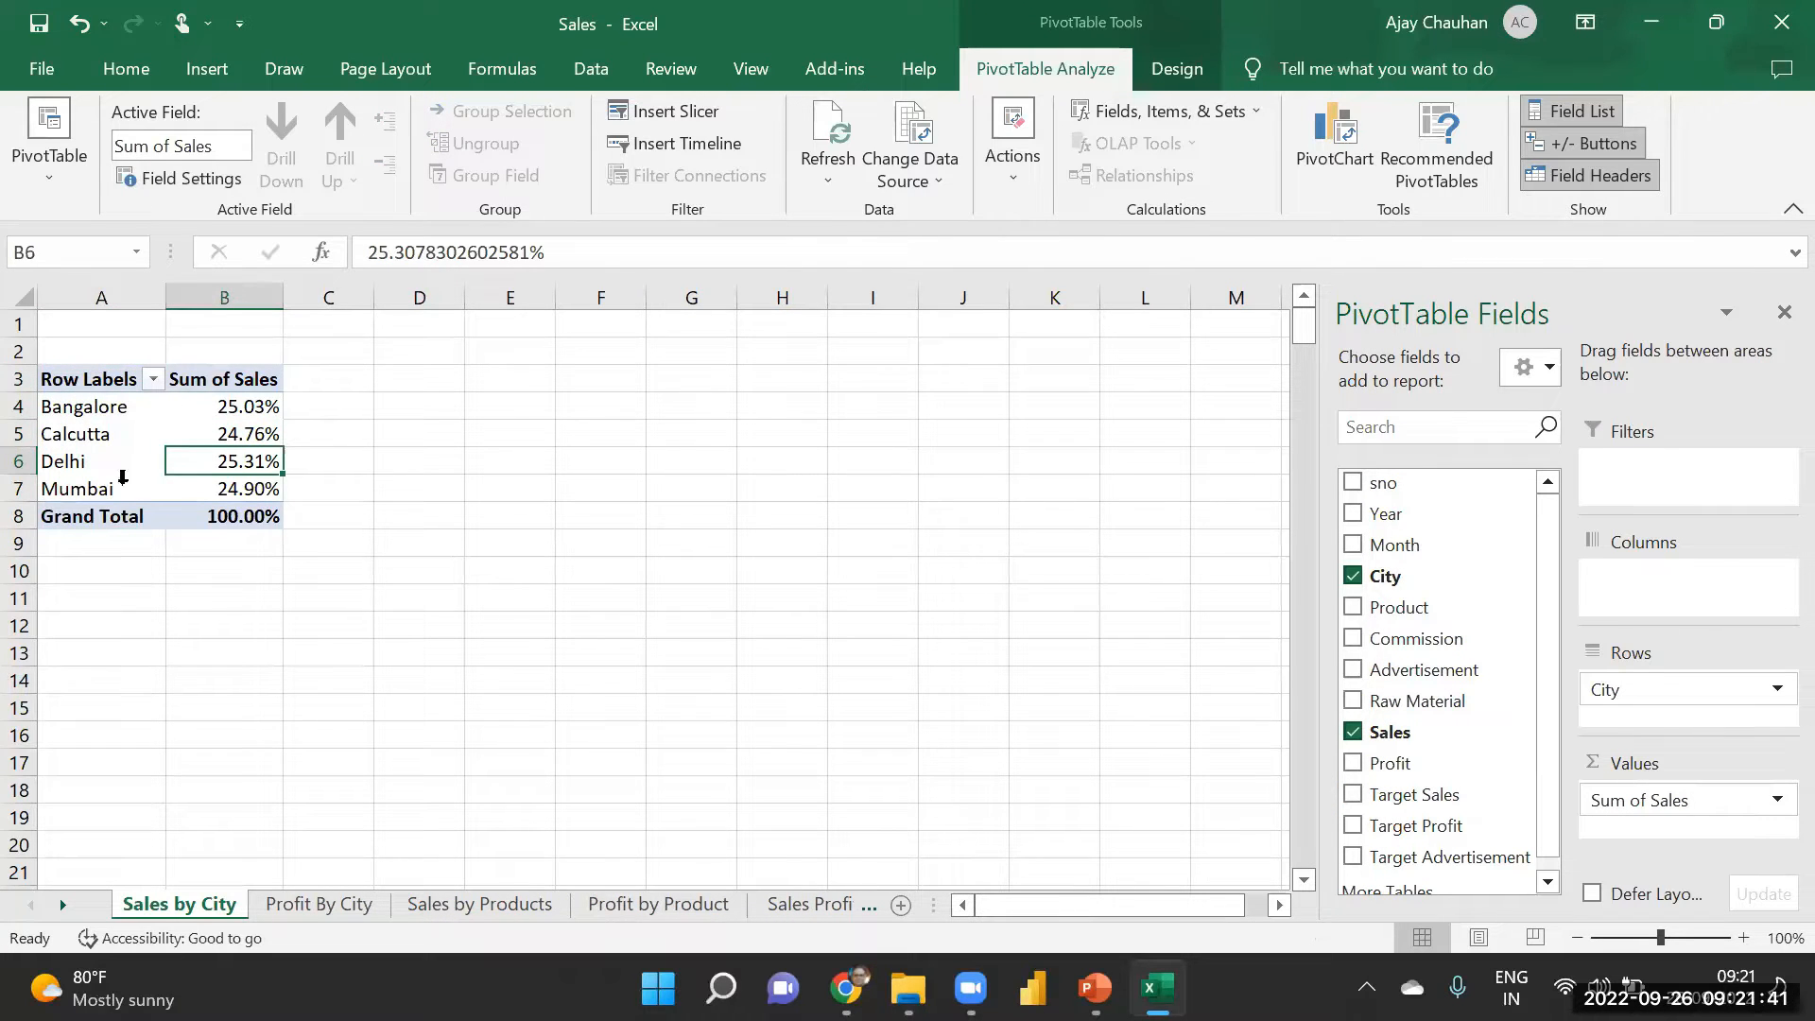
- Insert a Clustered Column PivotChart of the sales percentages by city and place it beside the PivotTable
{"action": "left_click", "coordinate": [1328, 129]}
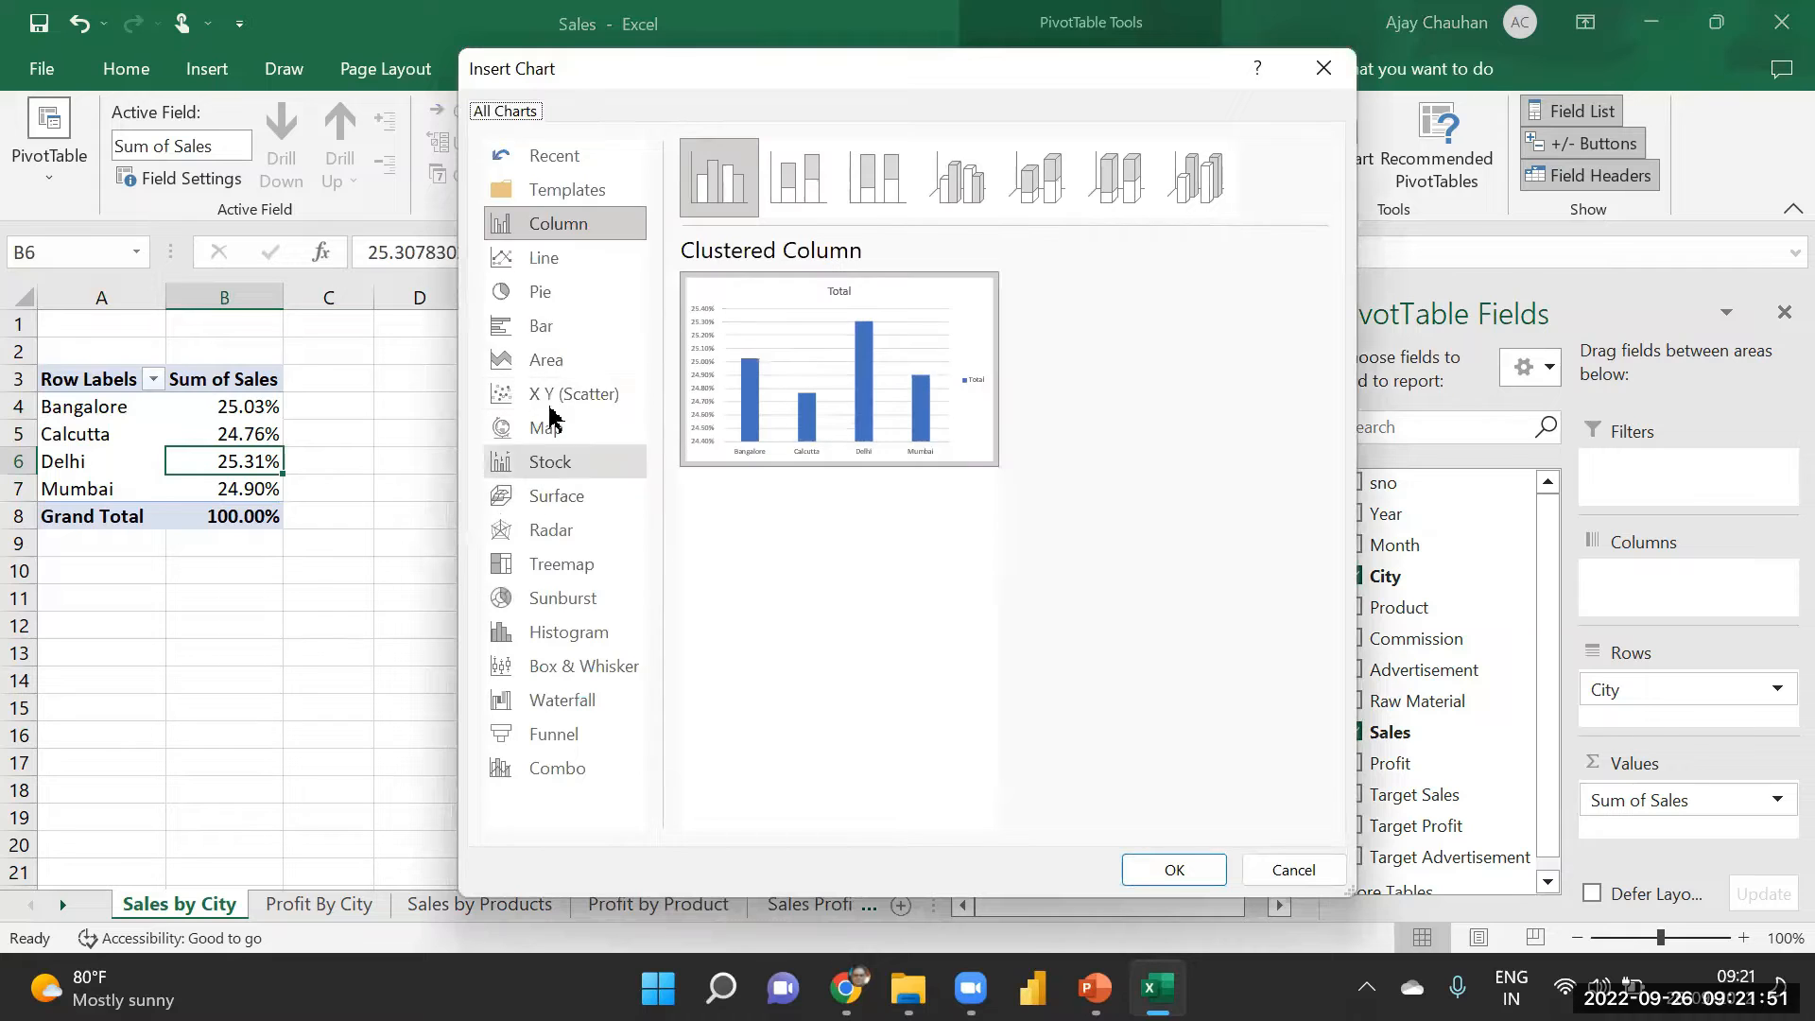
{"action": "left_click", "coordinate": [544, 293]}
{"action": "left_click", "coordinate": [551, 264]}
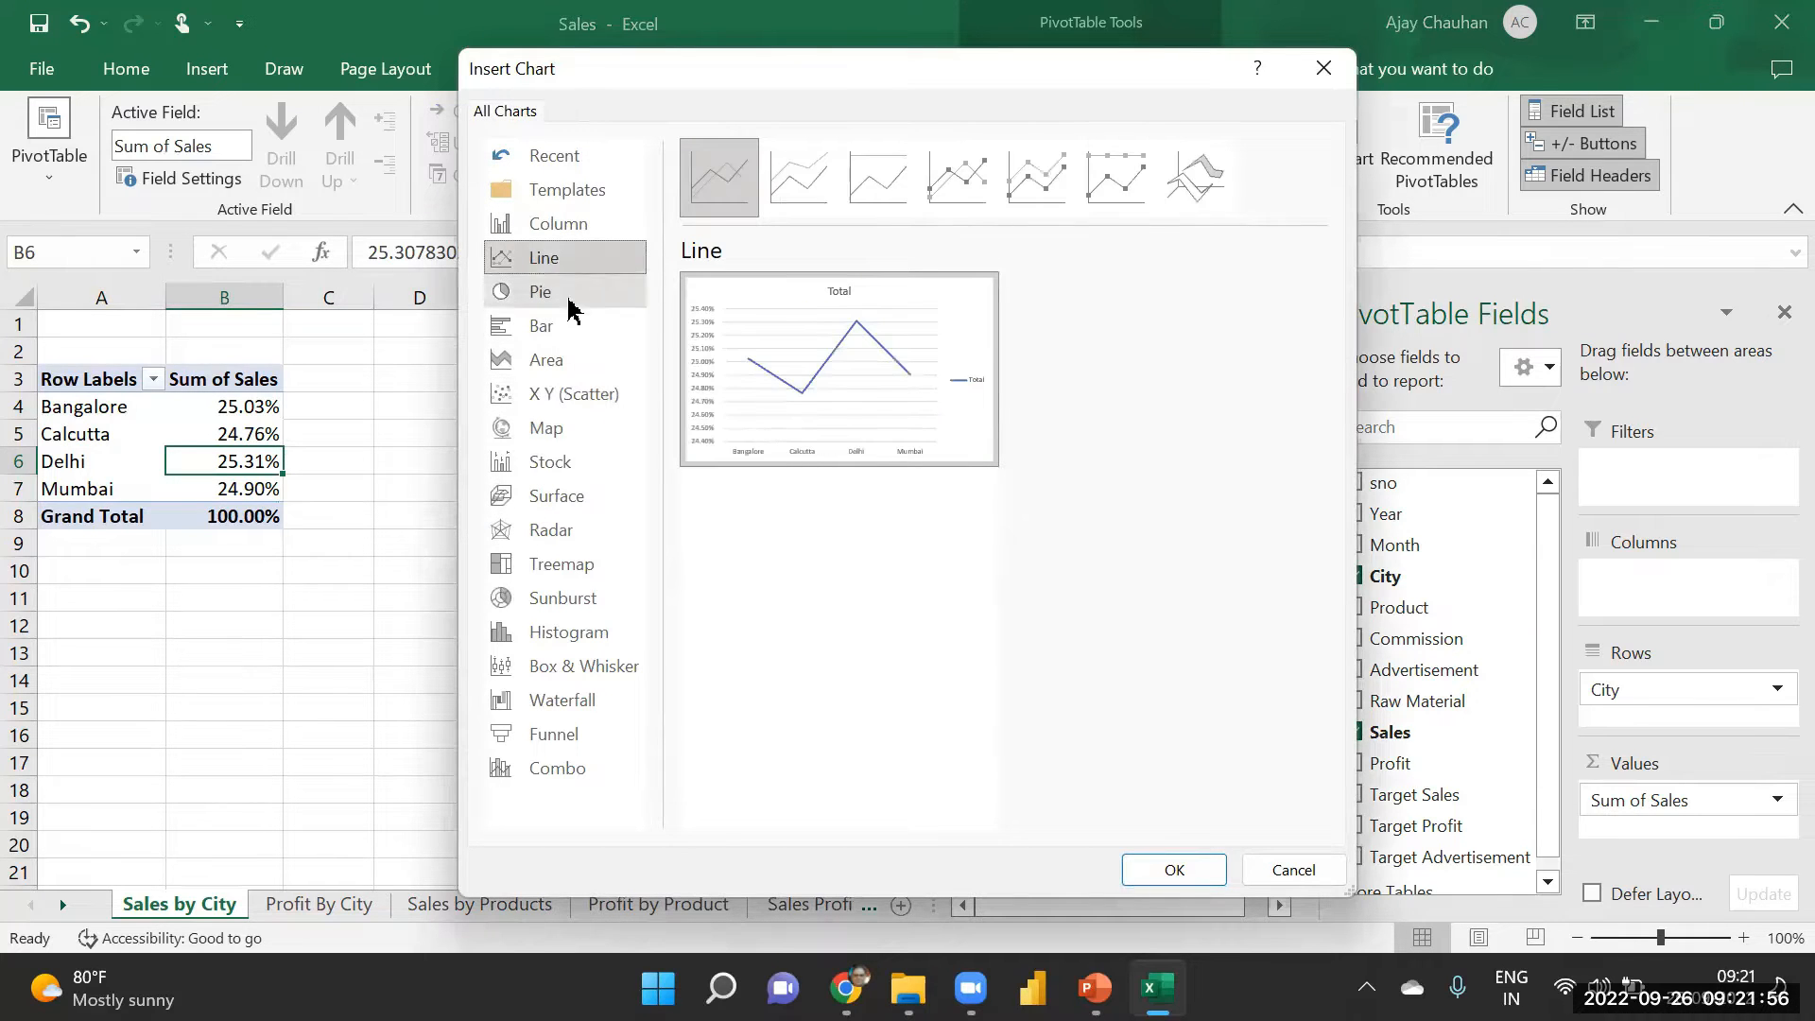
{"action": "left_click", "coordinate": [561, 325]}
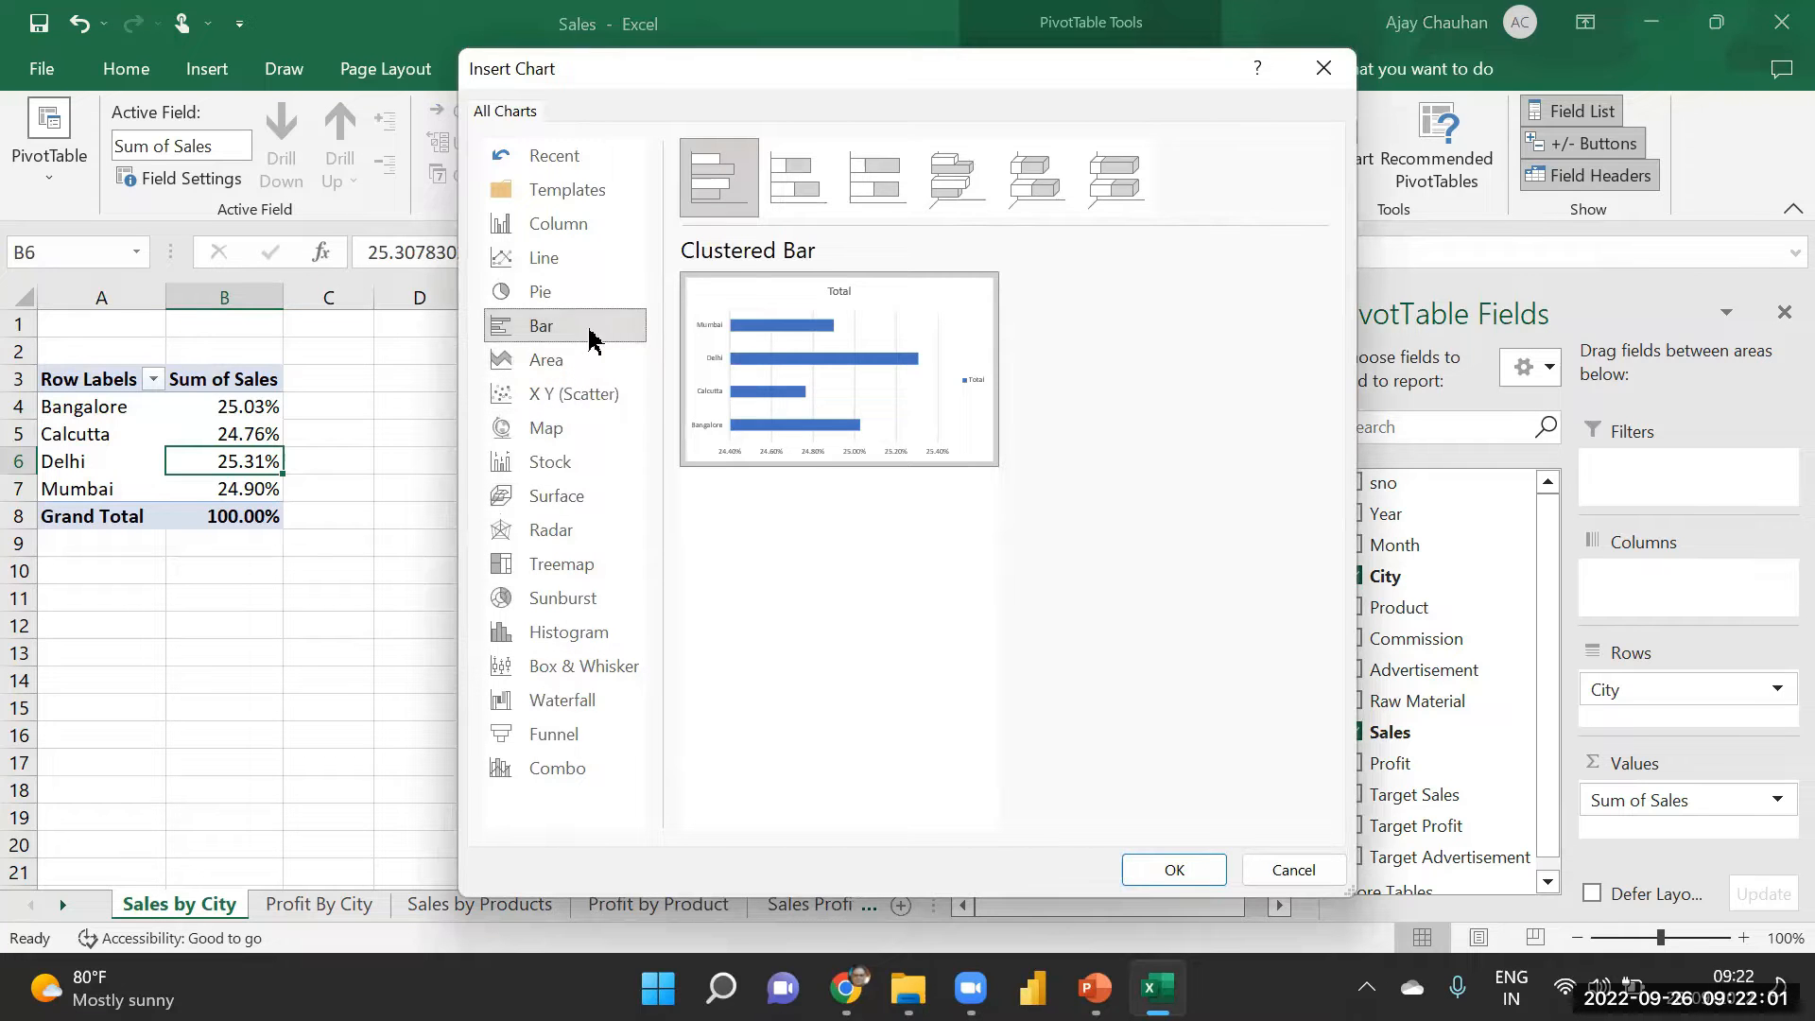
{"action": "left_click", "coordinate": [565, 228]}
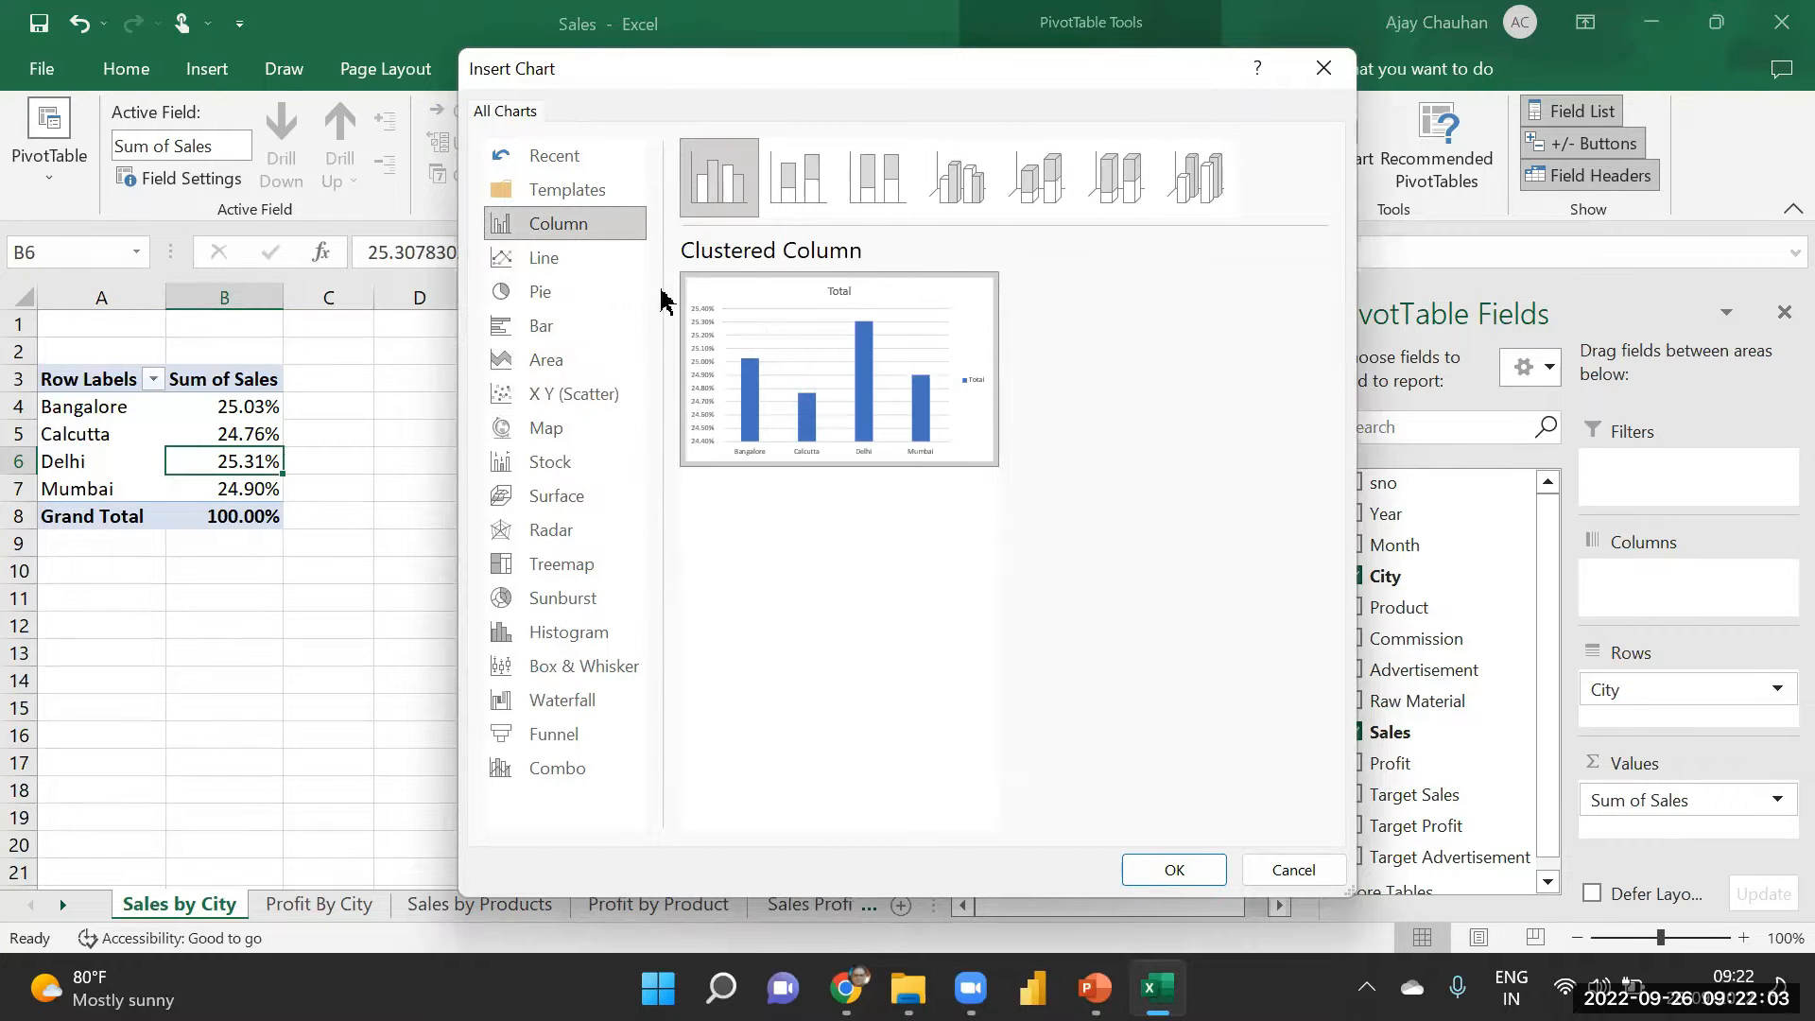
{"action": "left_click", "coordinate": [1174, 869]}
{"action": "left_click_drag", "start_coordinate": [584, 416], "coordinate": [716, 325]}
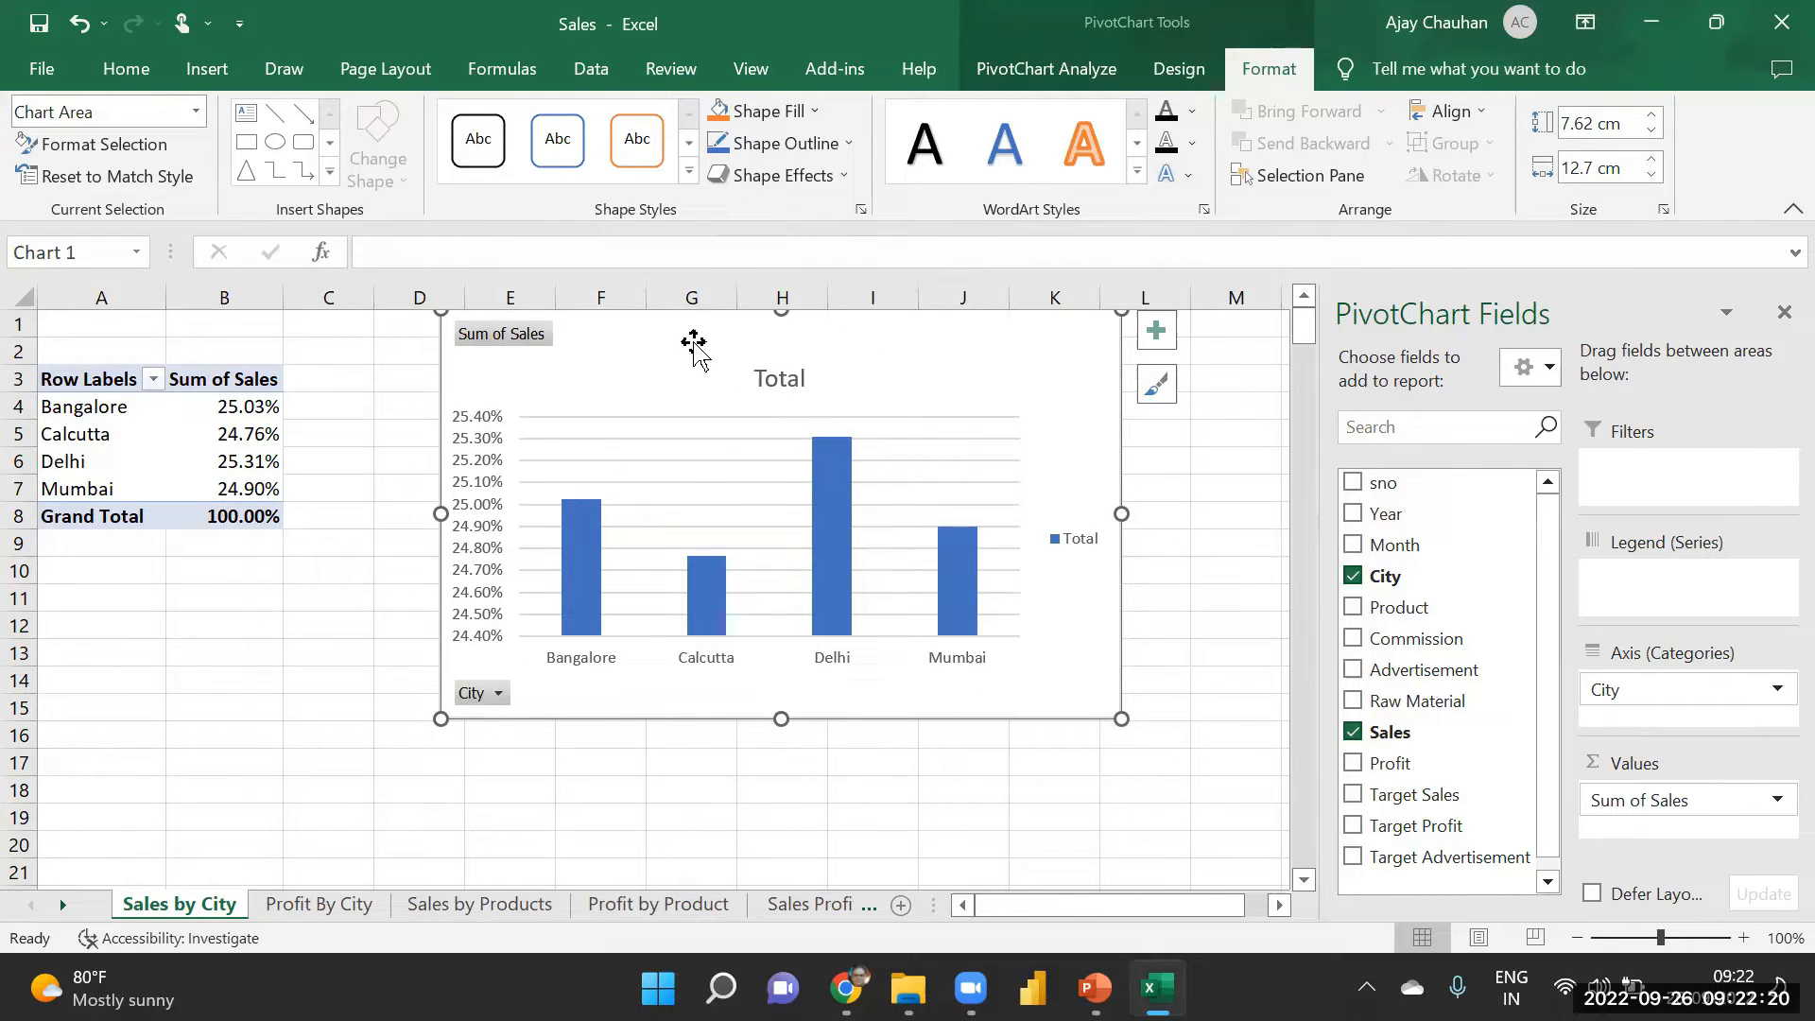
{"action": "left_click_drag", "start_coordinate": [724, 337], "coordinate": [719, 353]}
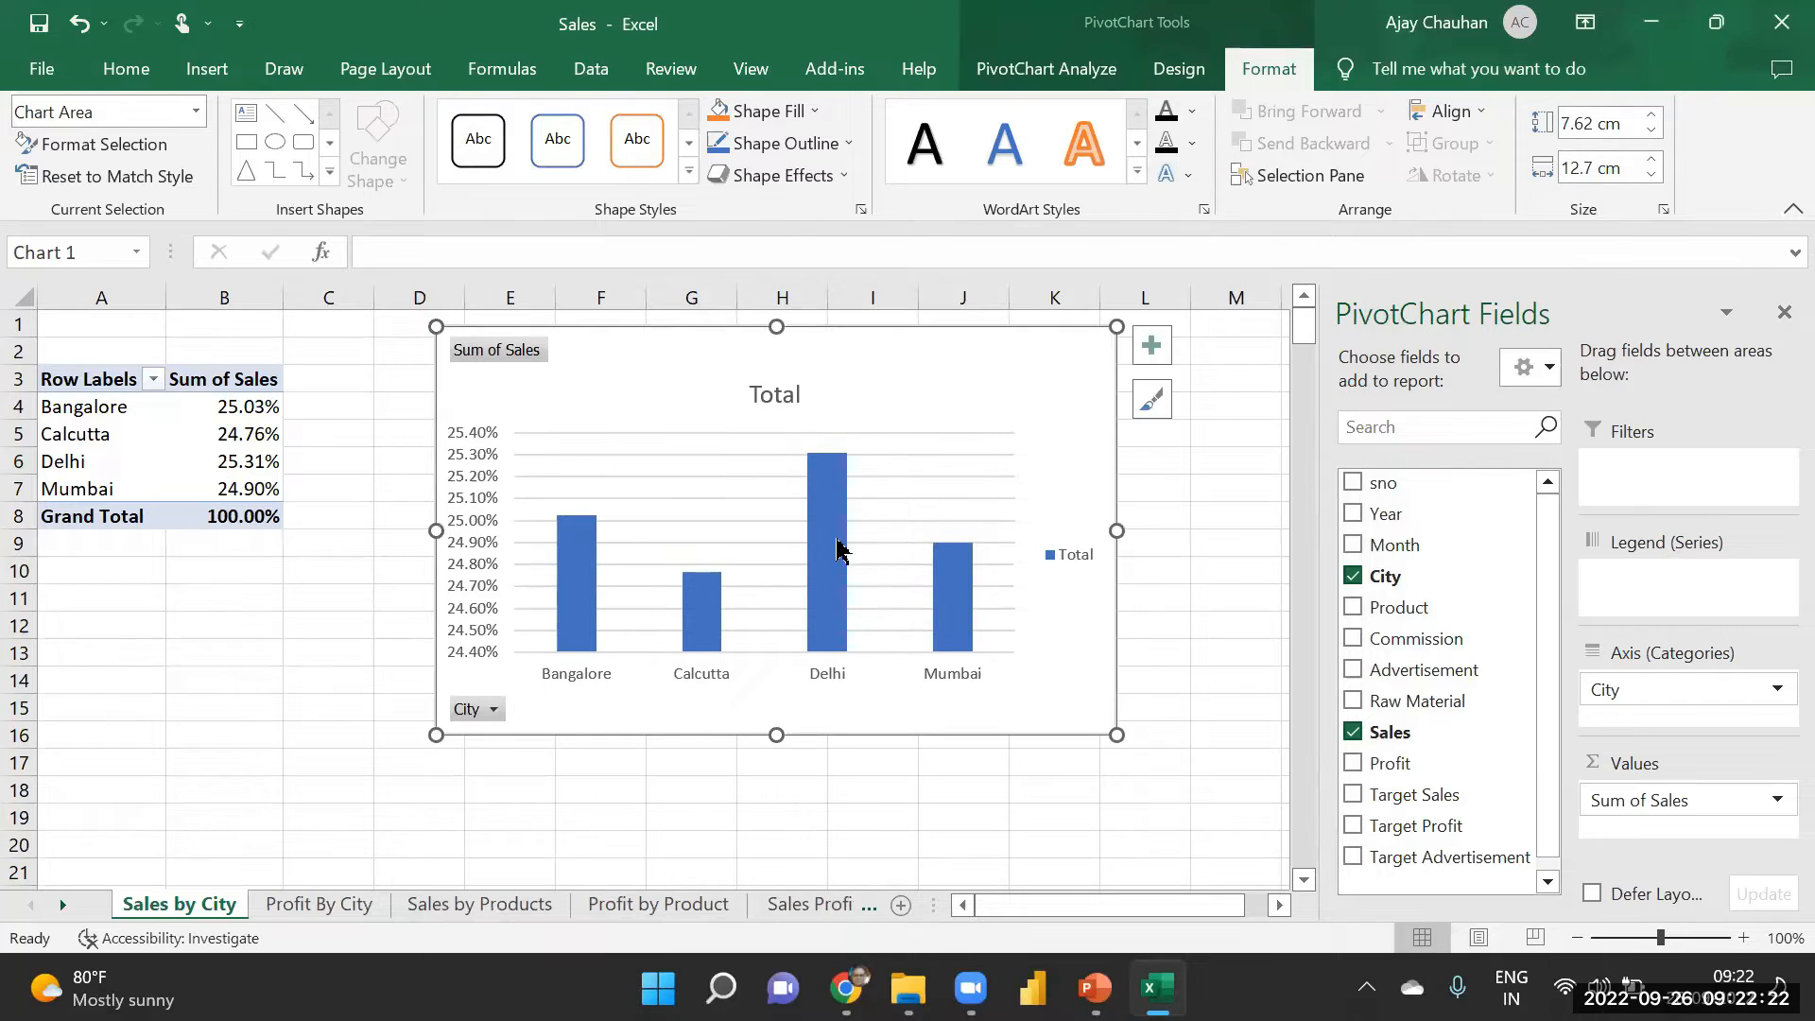
- Try several chart styles on the column PivotChart and apply the grey gradient one with data labels inside the columns
{"action": "left_click", "coordinate": [824, 509]}
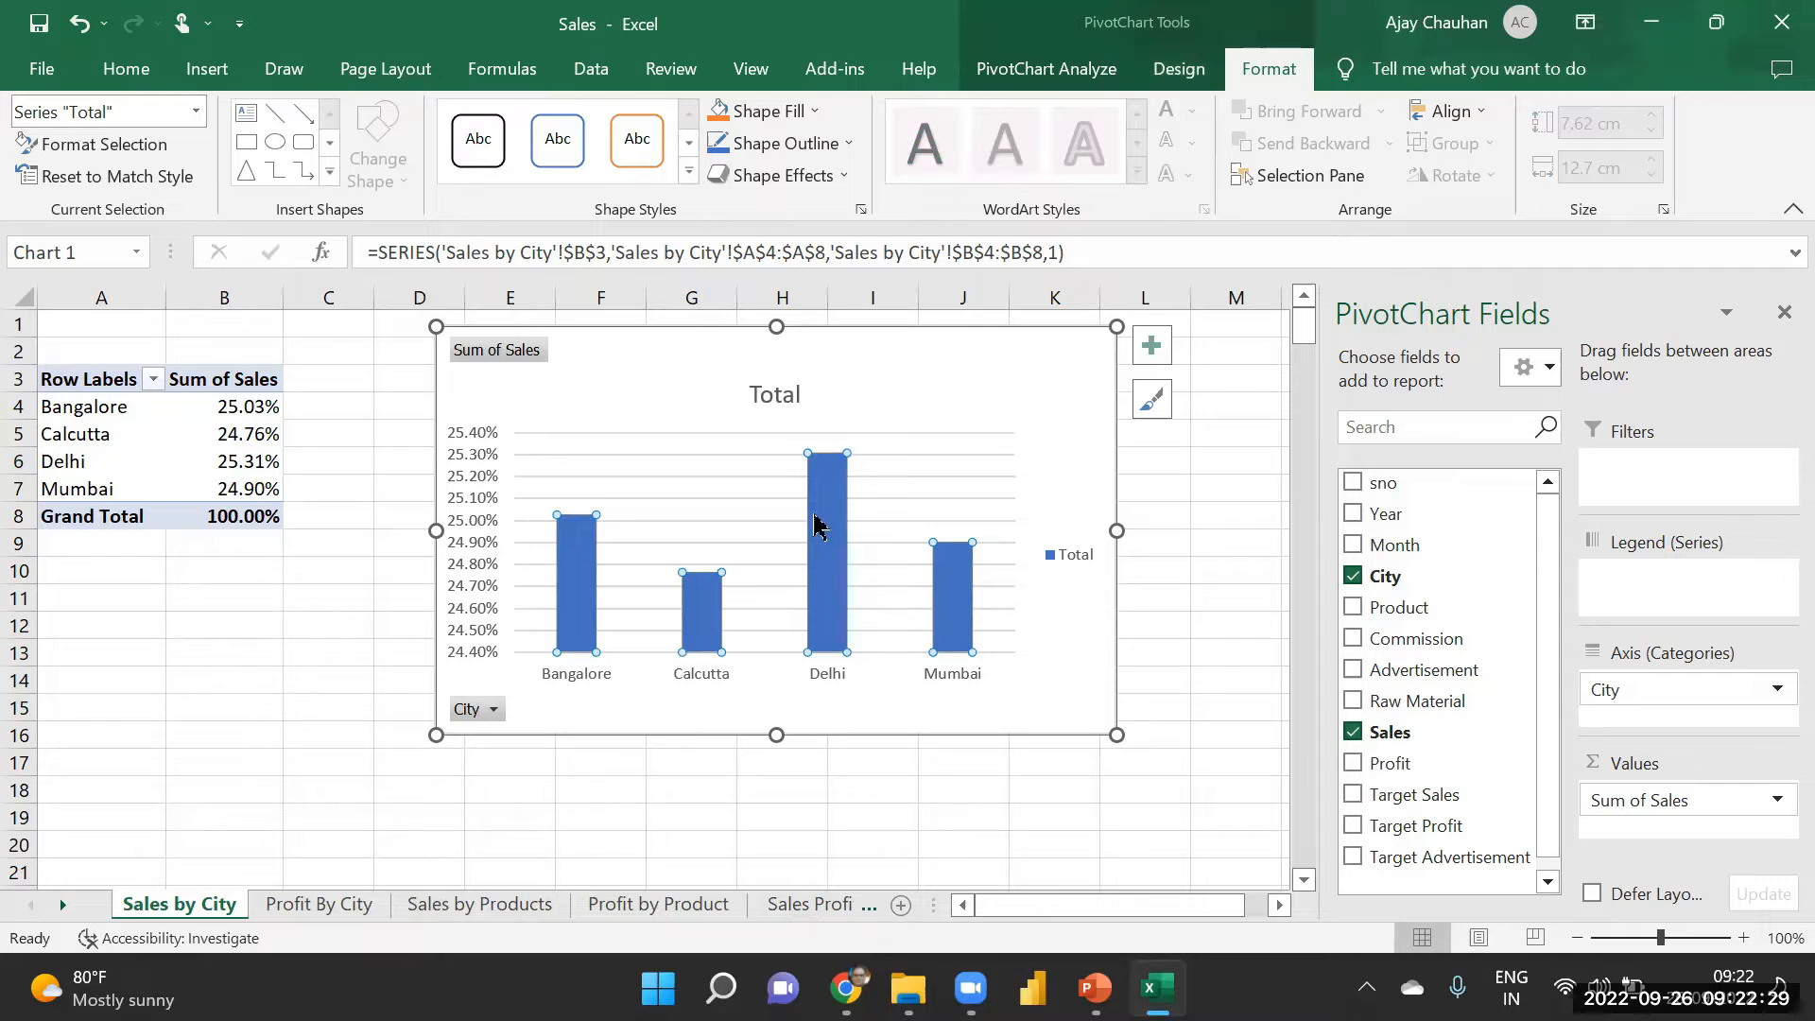
{"action": "left_click", "coordinate": [1179, 79]}
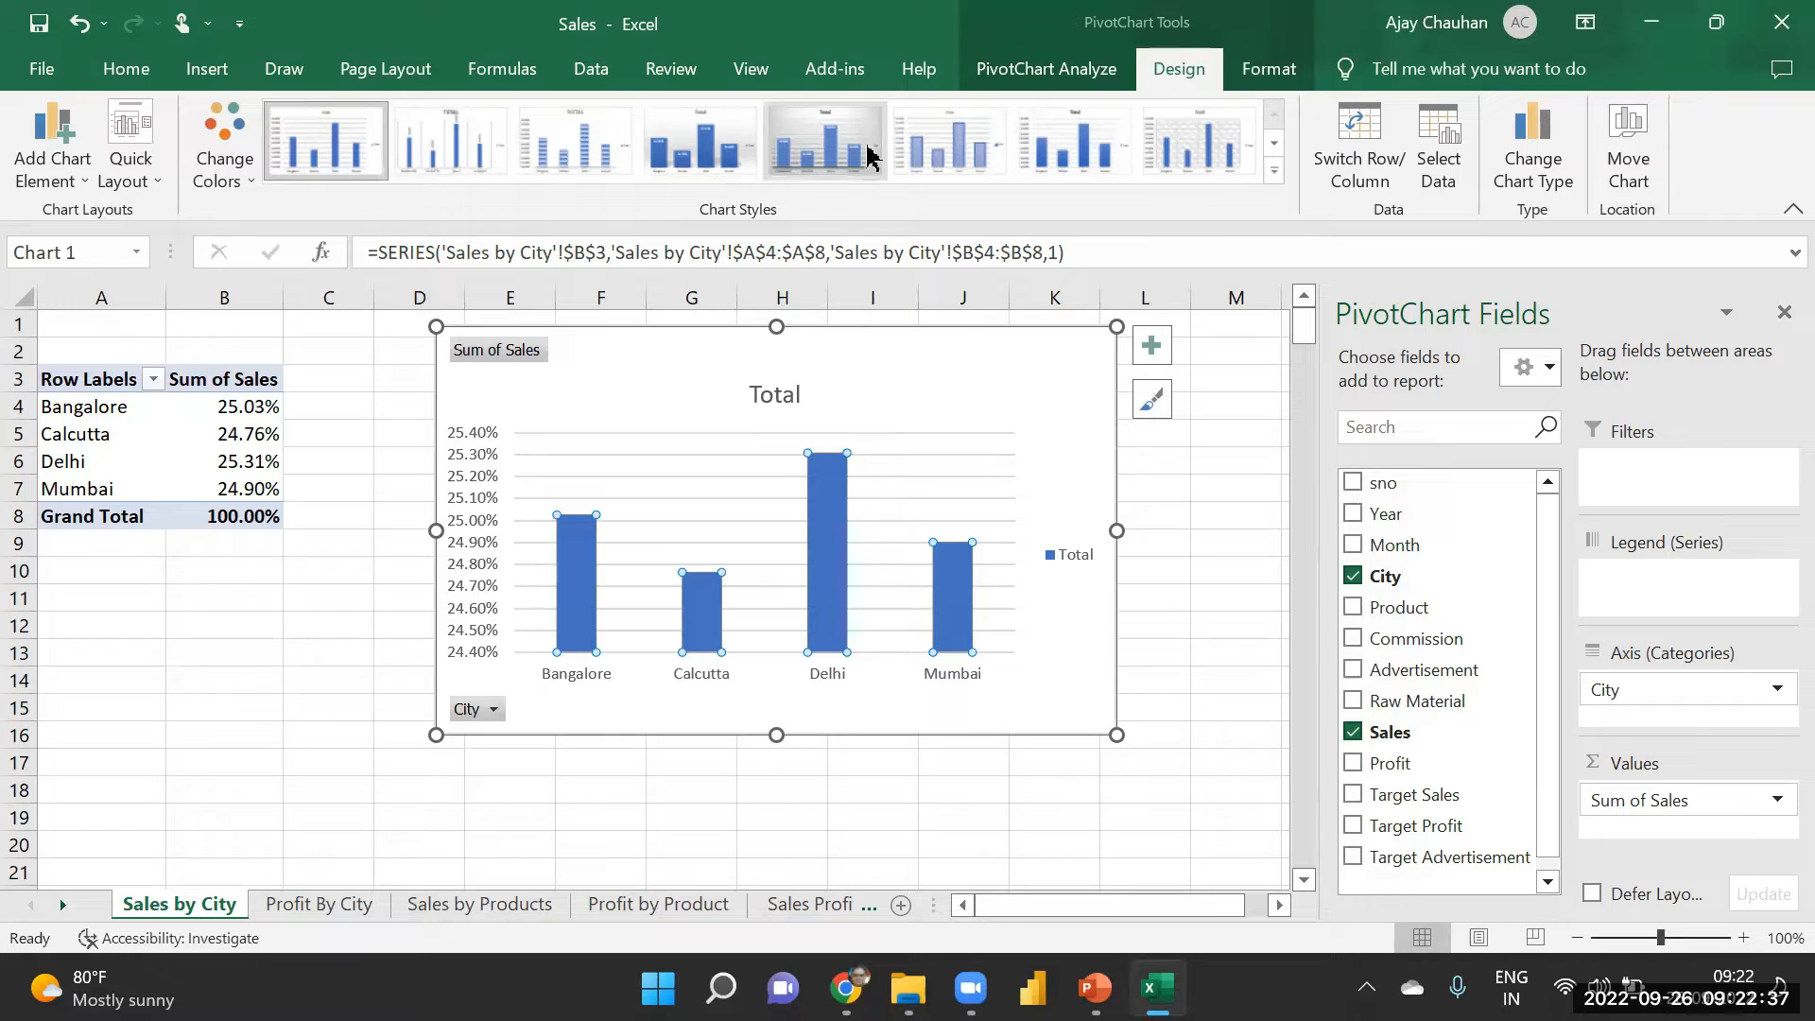
{"action": "left_click", "coordinate": [440, 132]}
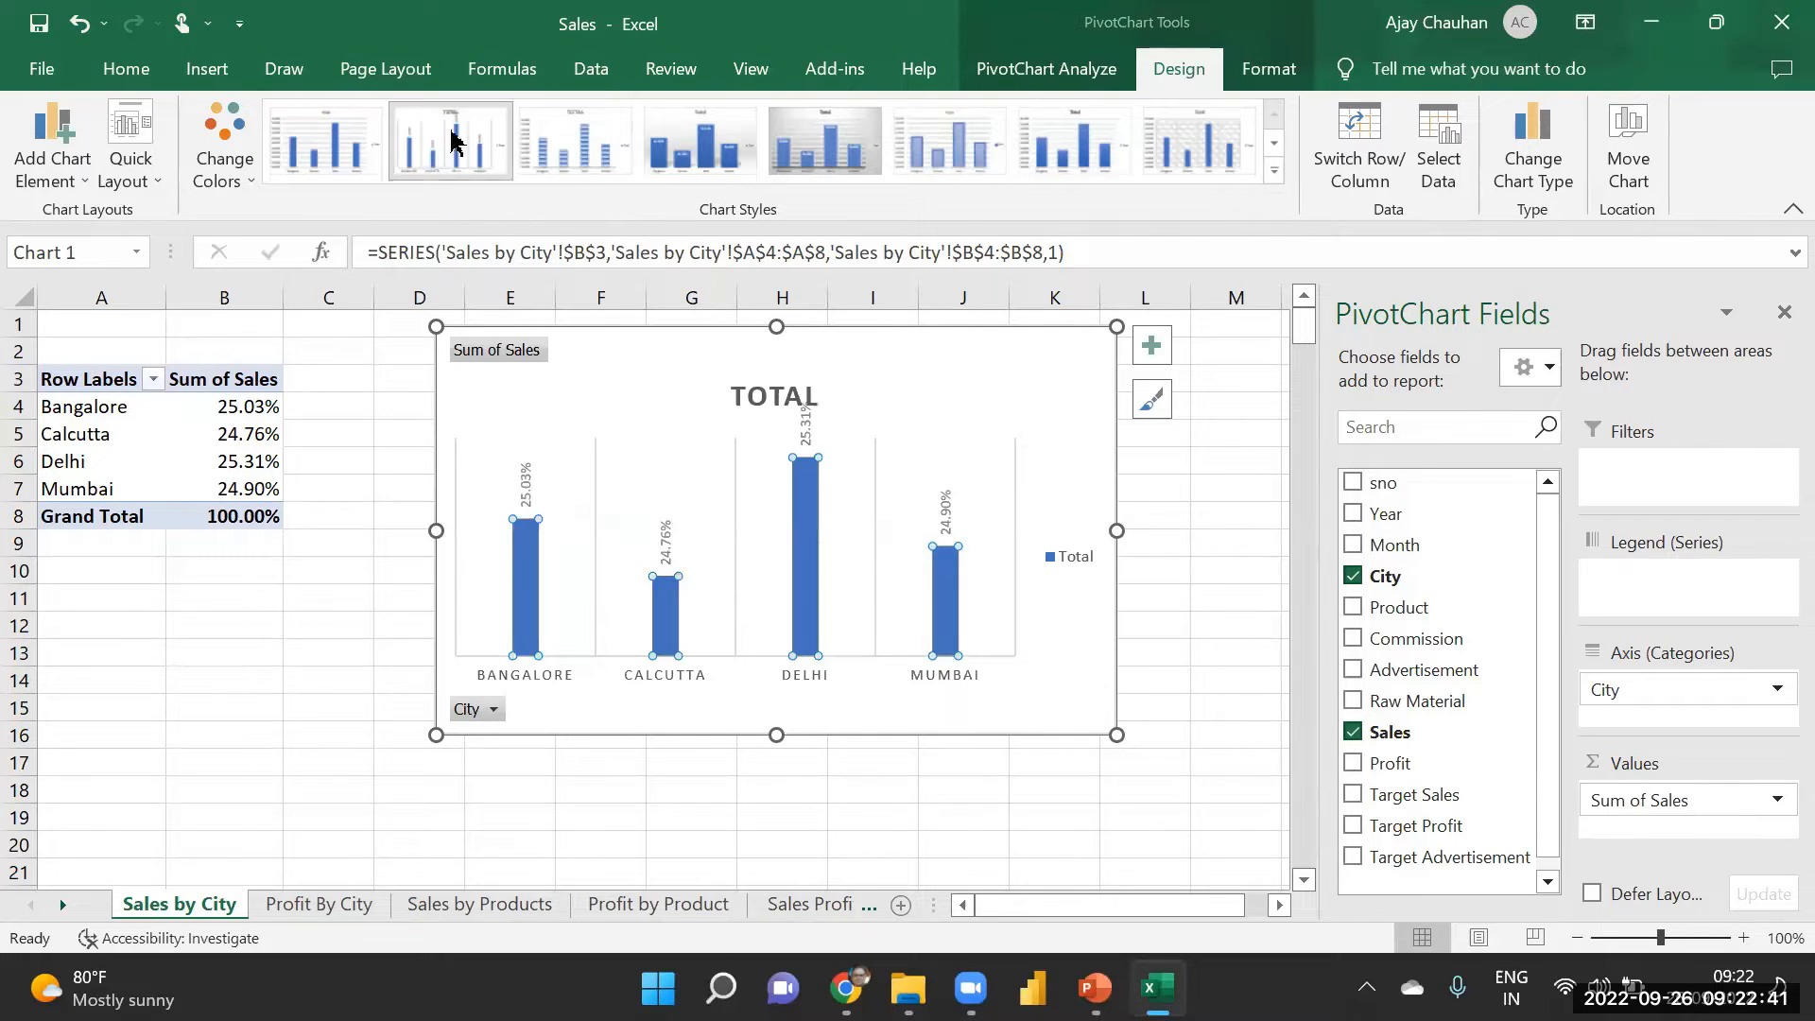
{"action": "left_click", "coordinate": [326, 140]}
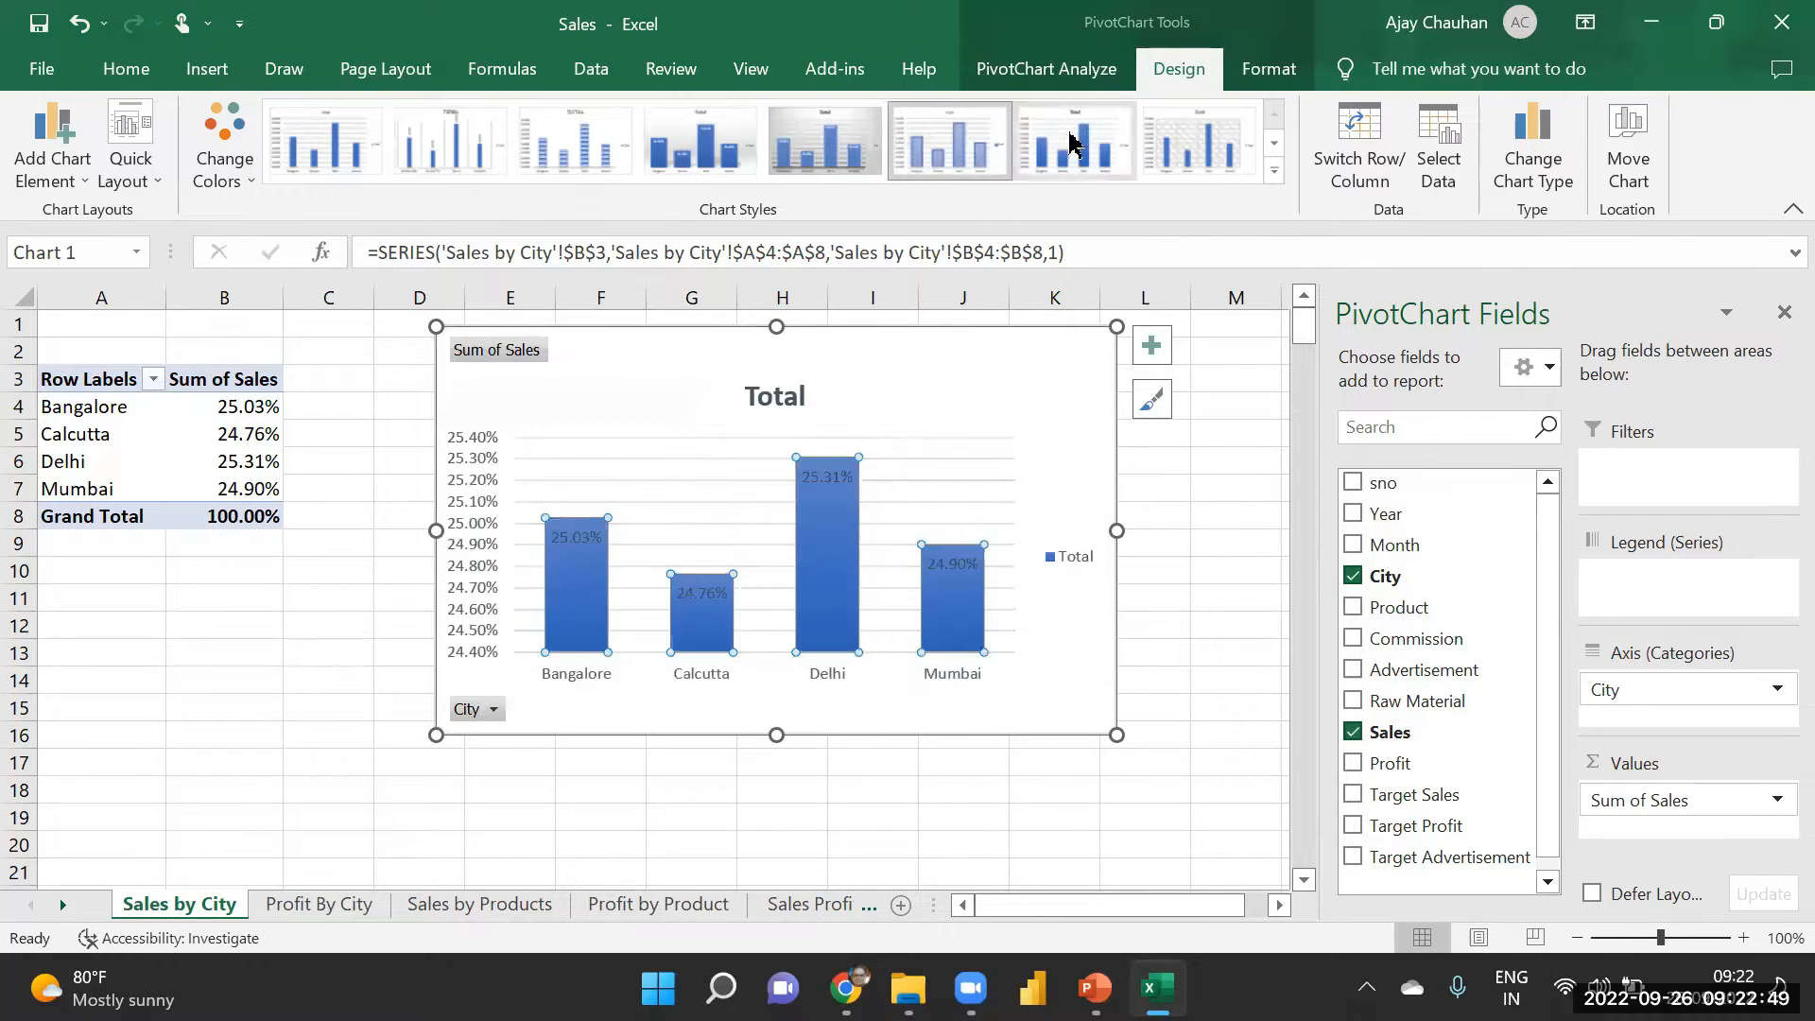
{"action": "left_click", "coordinate": [1274, 171]}
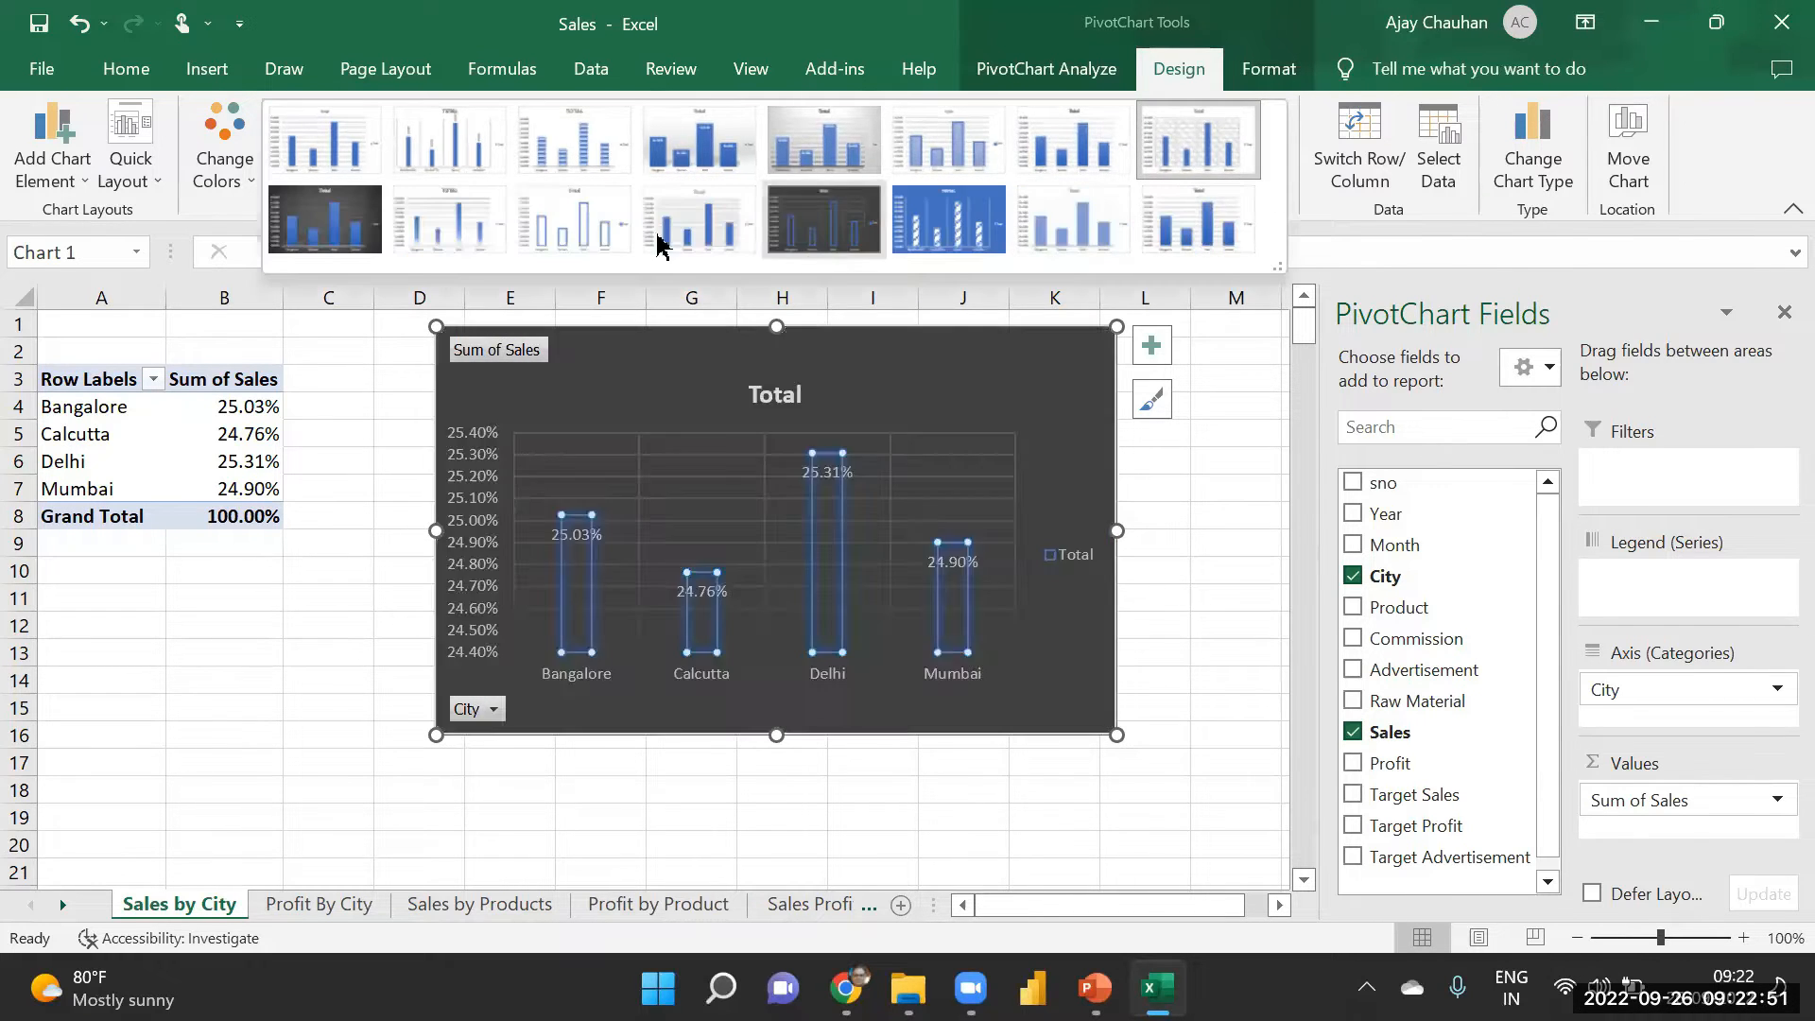
{"action": "left_click", "coordinate": [324, 151]}
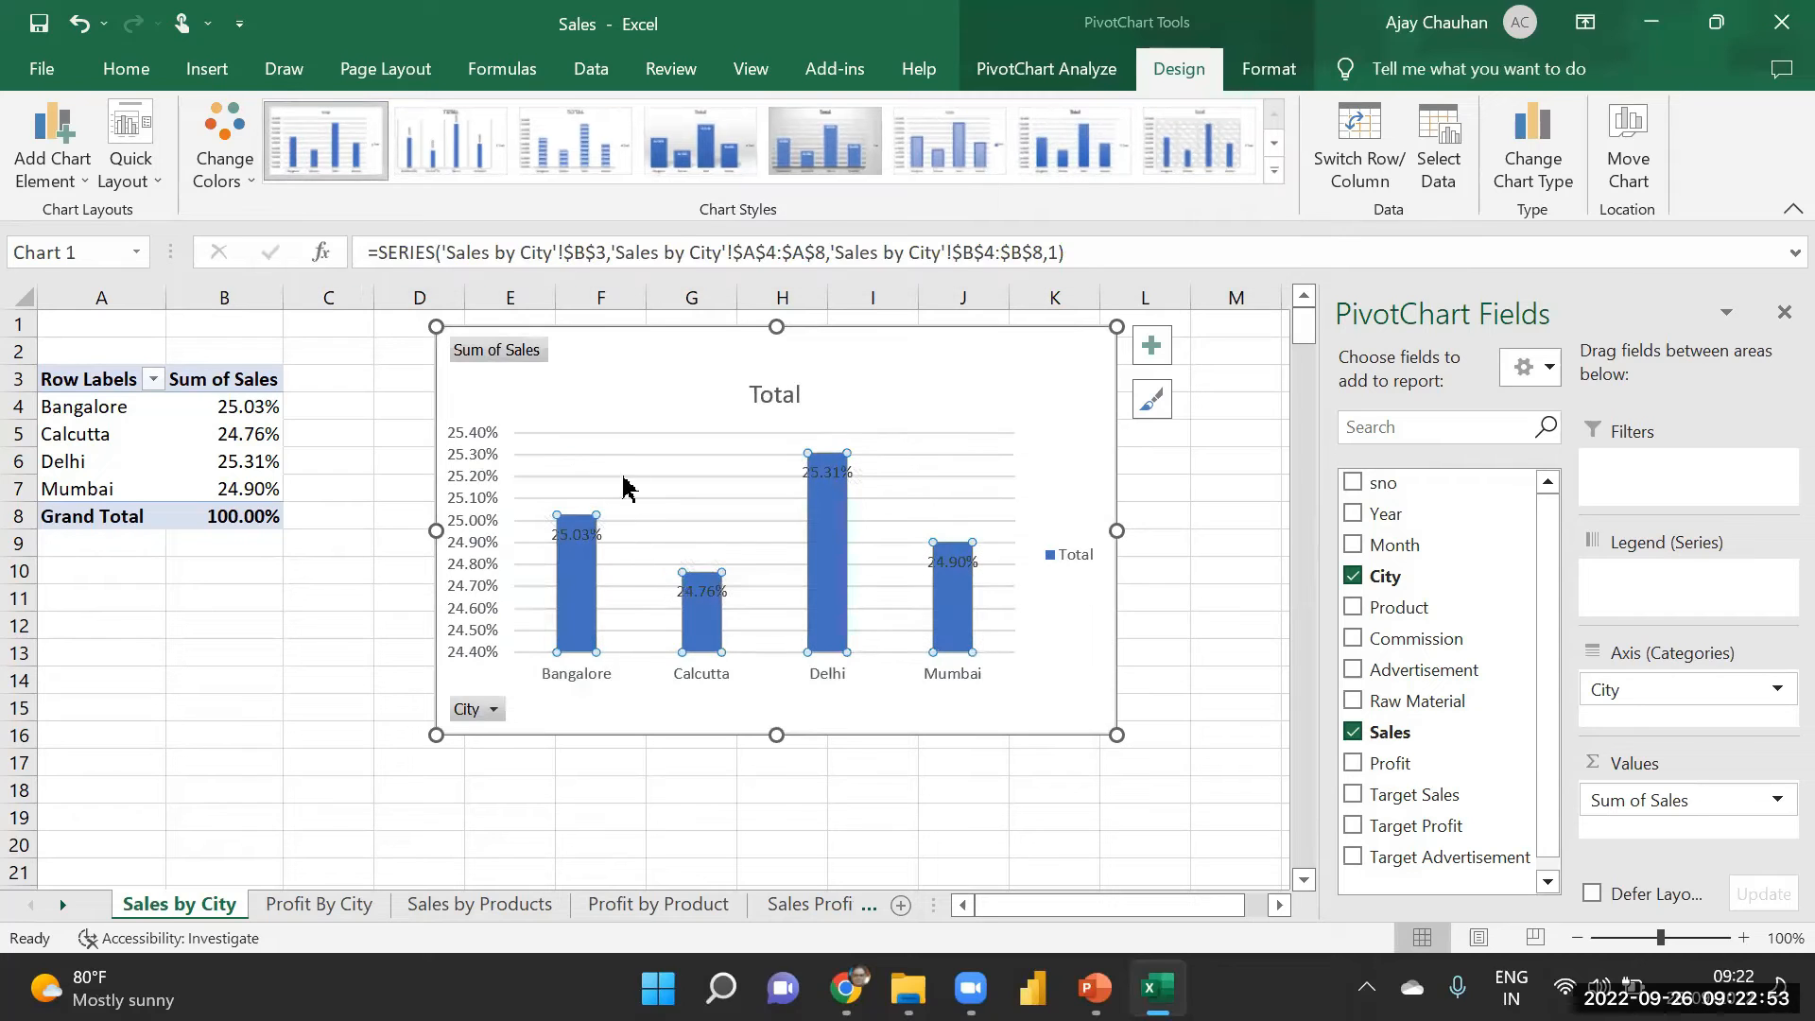
{"action": "left_click", "coordinate": [818, 142]}
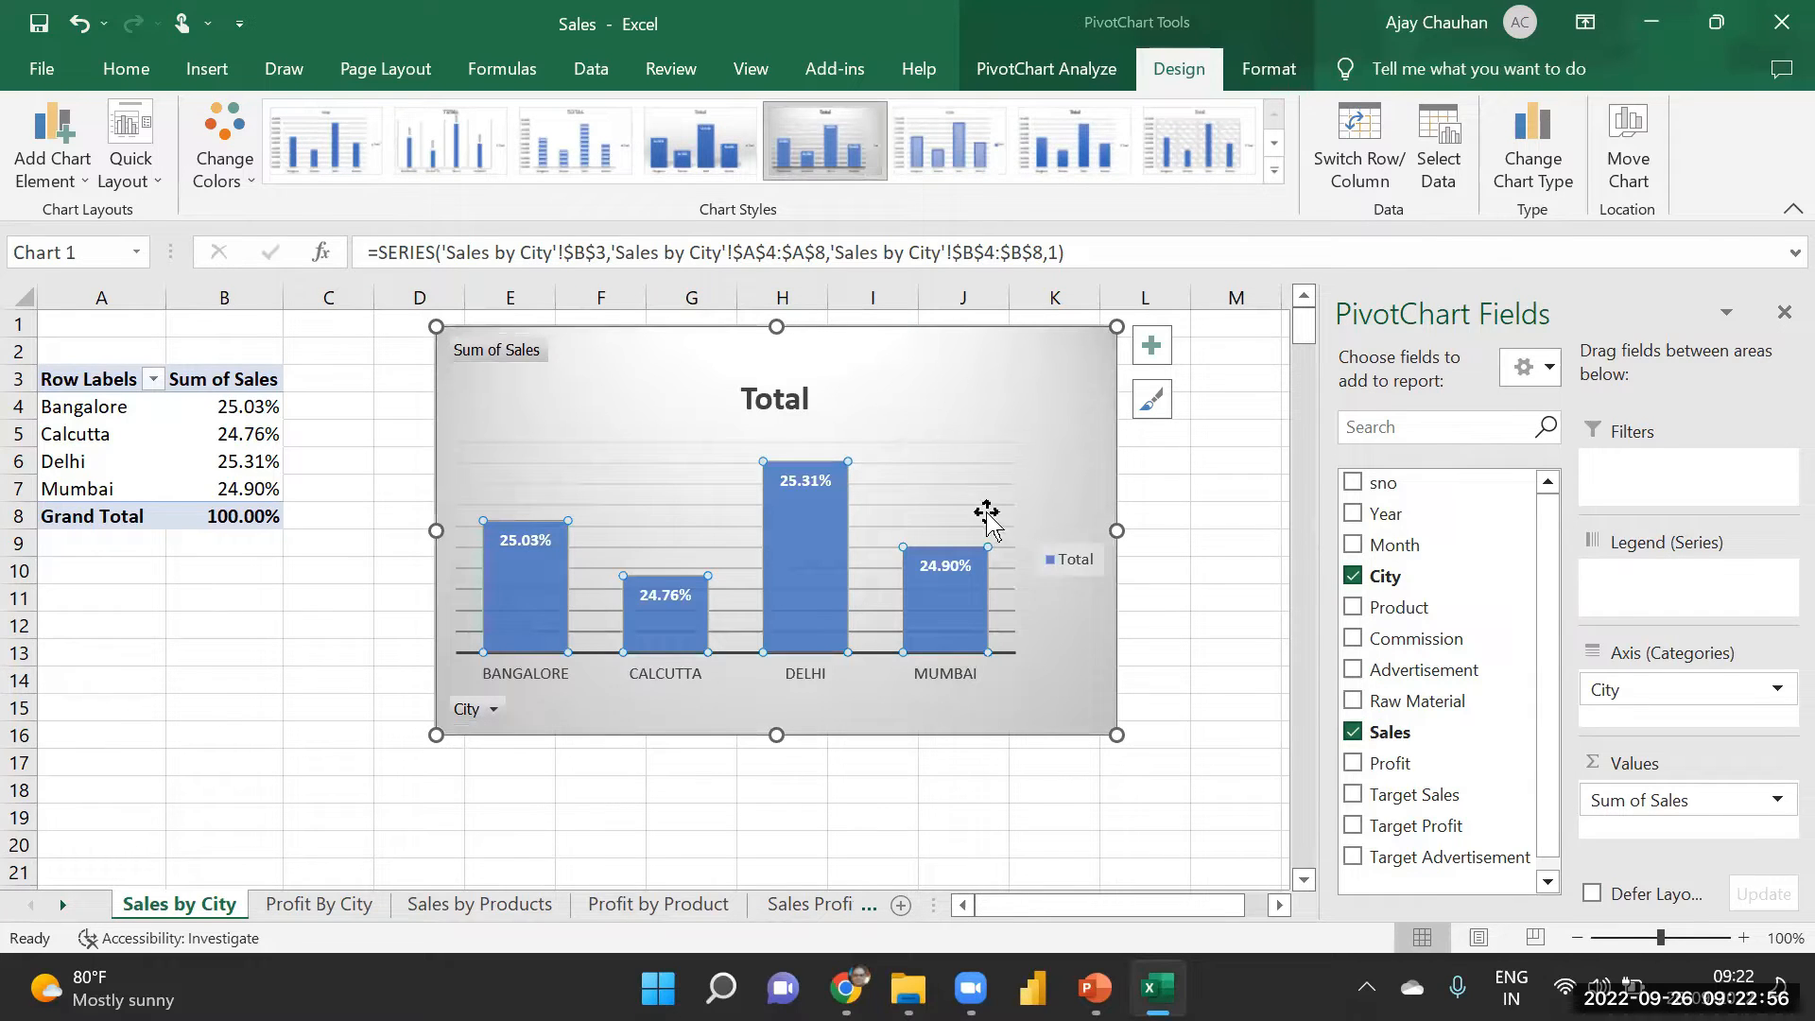
- Return the PivotChart to the first, plain white chart style
{"action": "mouse_move", "coordinate": [796, 529]}
{"action": "left_click", "coordinate": [804, 532]}
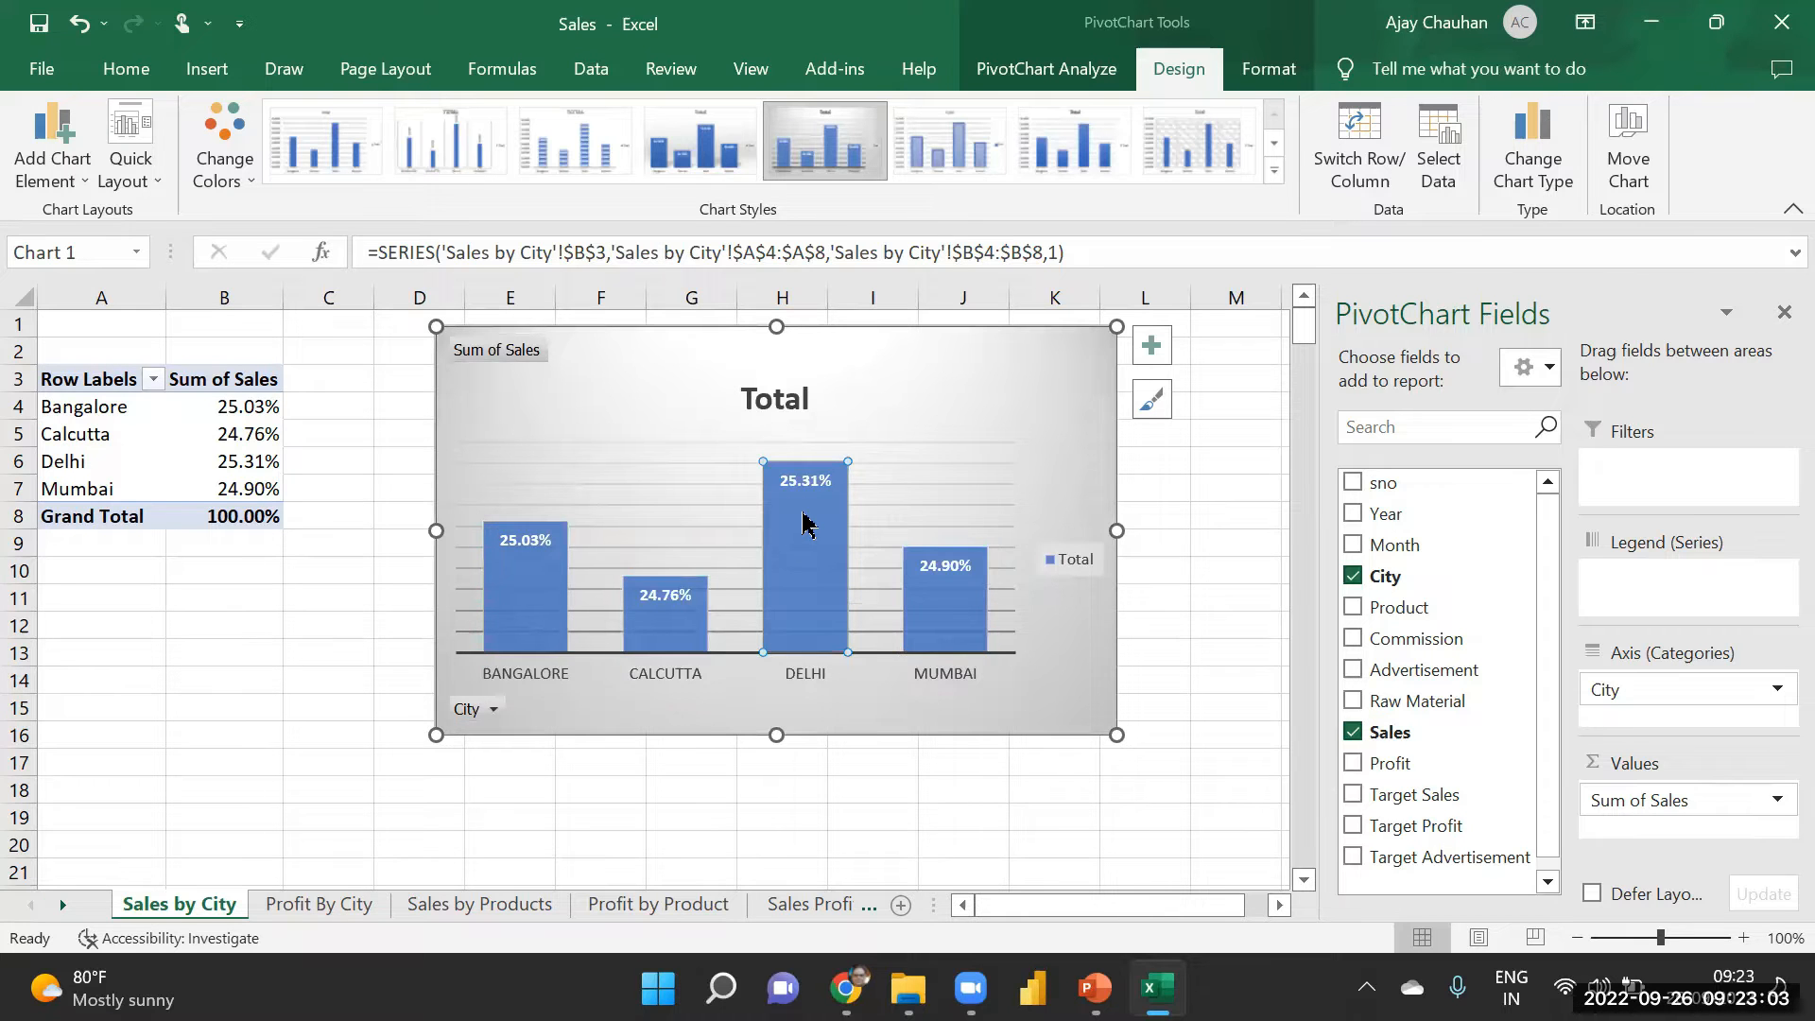
{"action": "right_click", "coordinate": [804, 529]}
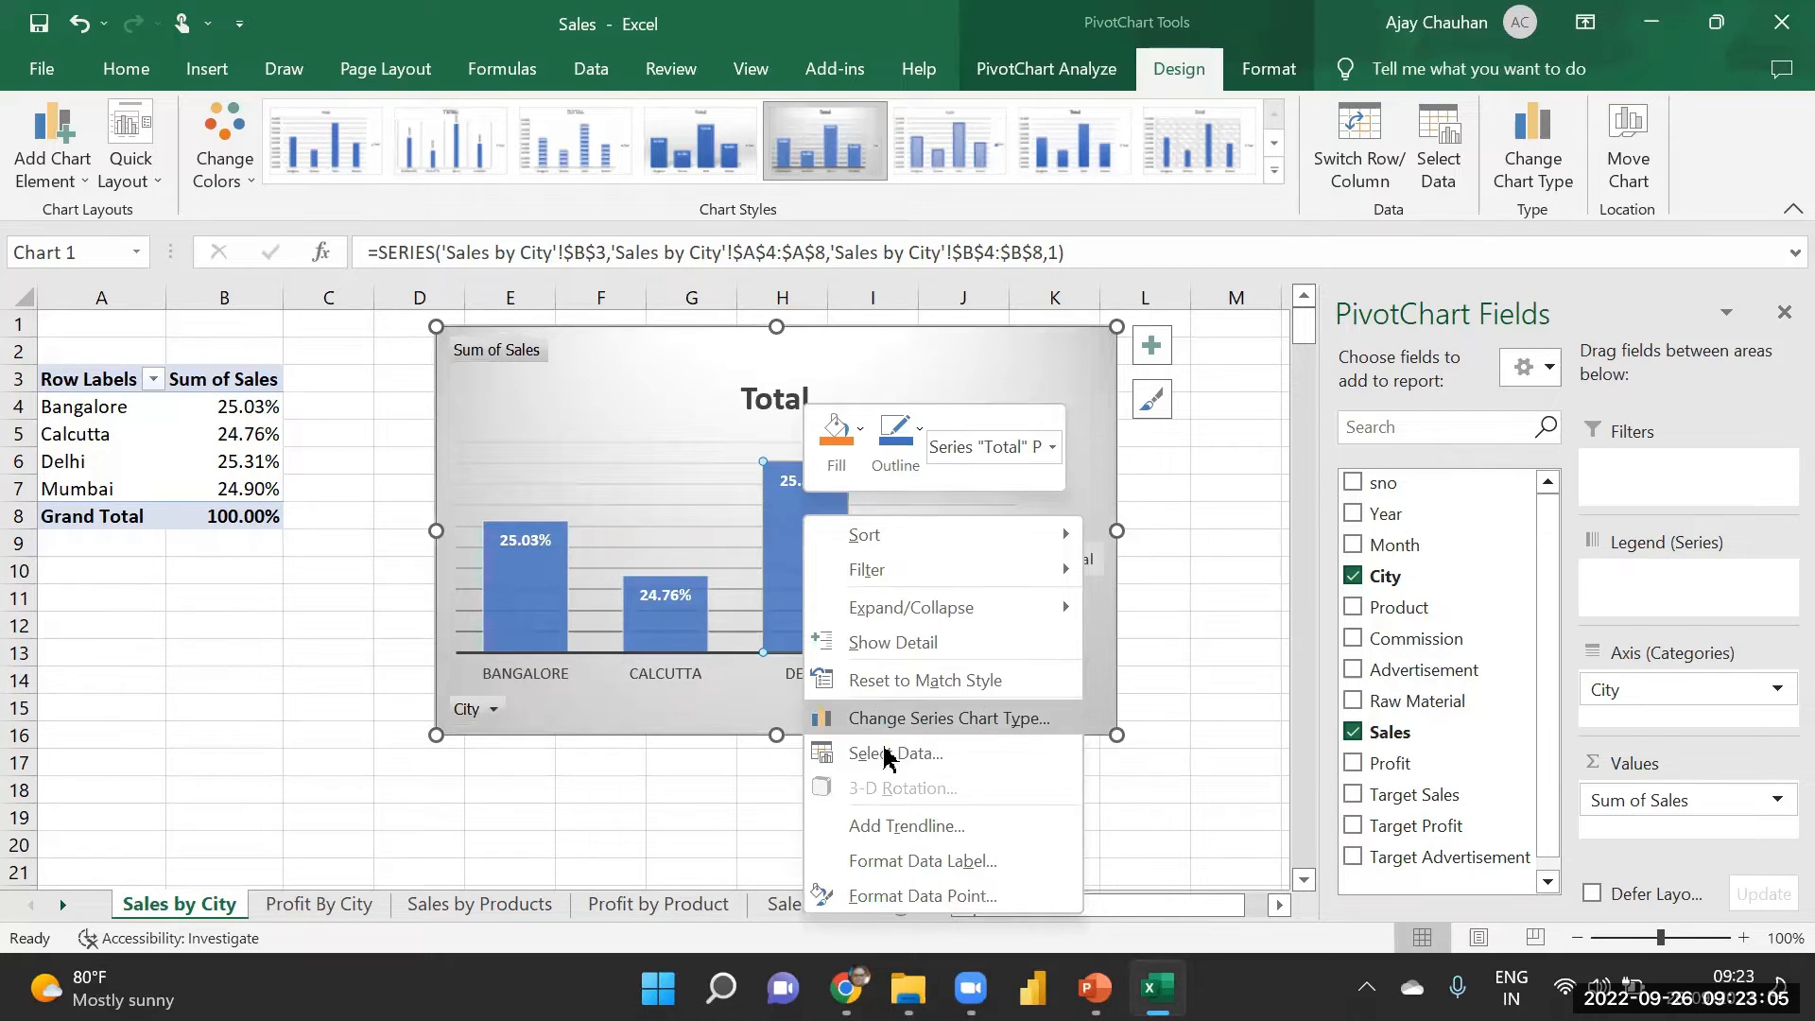
{"action": "left_click", "coordinate": [749, 590]}
{"action": "left_click", "coordinate": [671, 625]}
{"action": "right_click", "coordinate": [790, 539]}
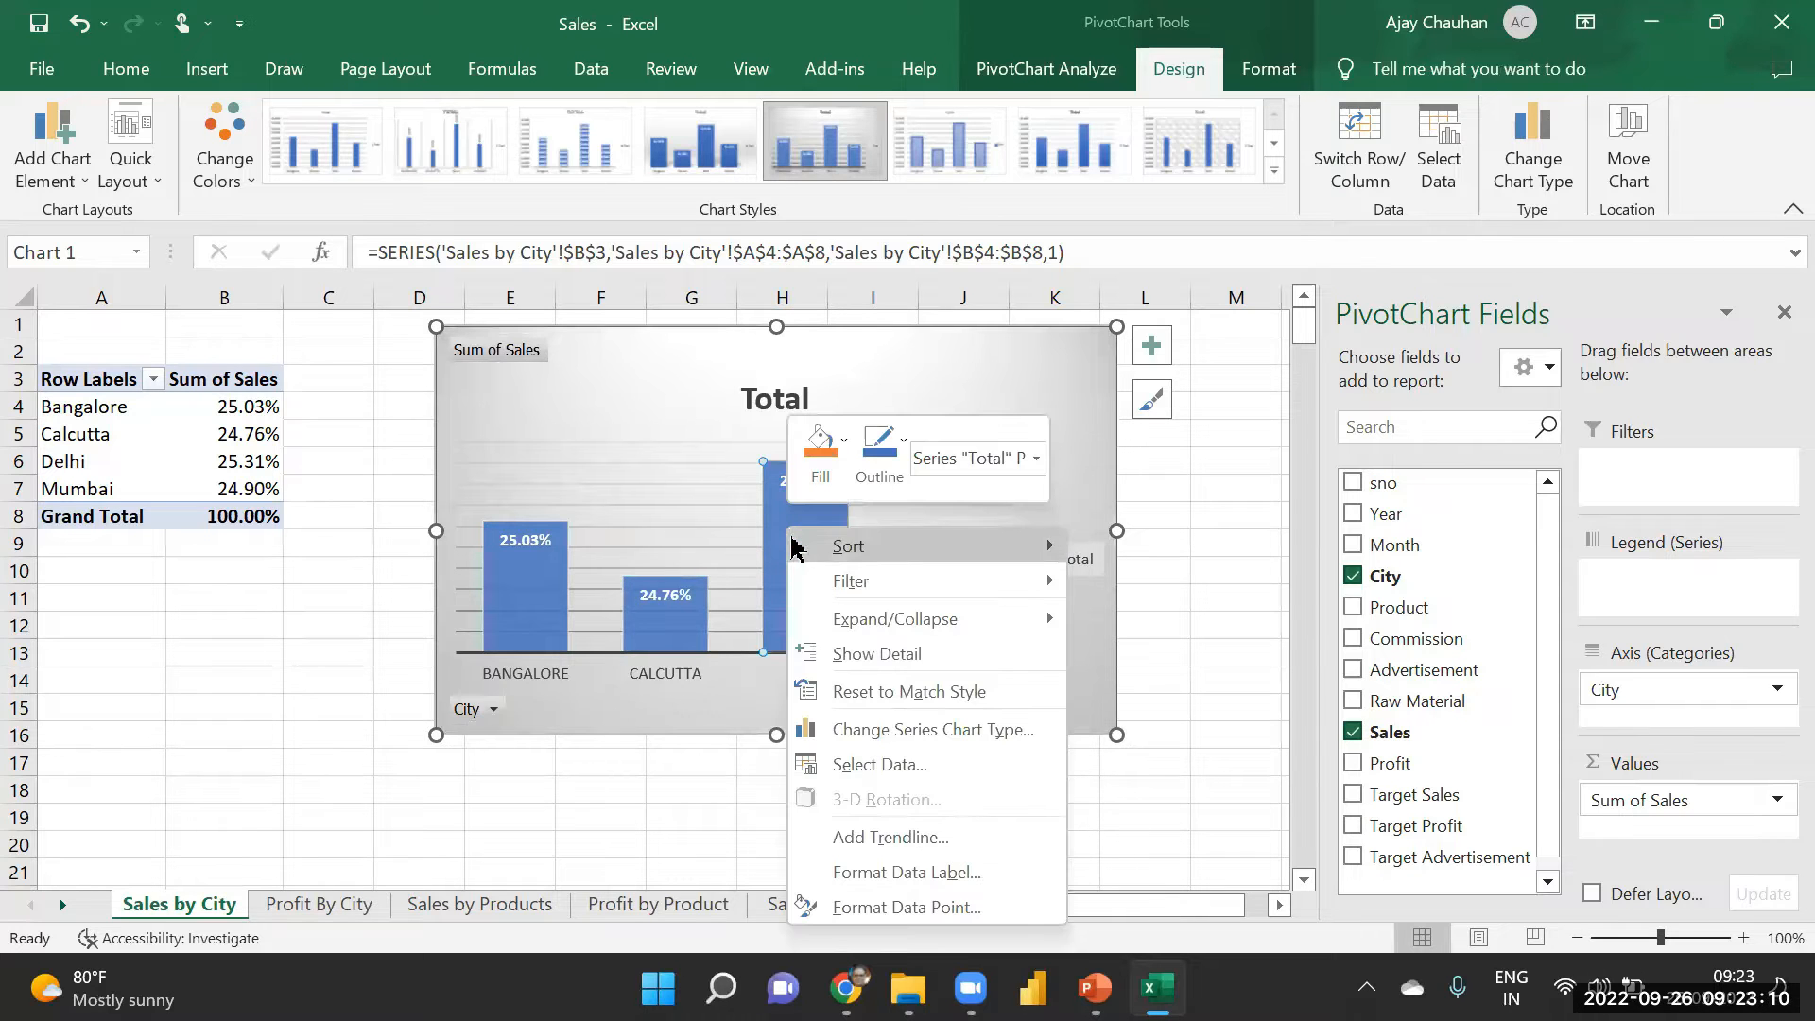
{"action": "left_click", "coordinate": [299, 143]}
{"action": "right_click", "coordinate": [830, 511]}
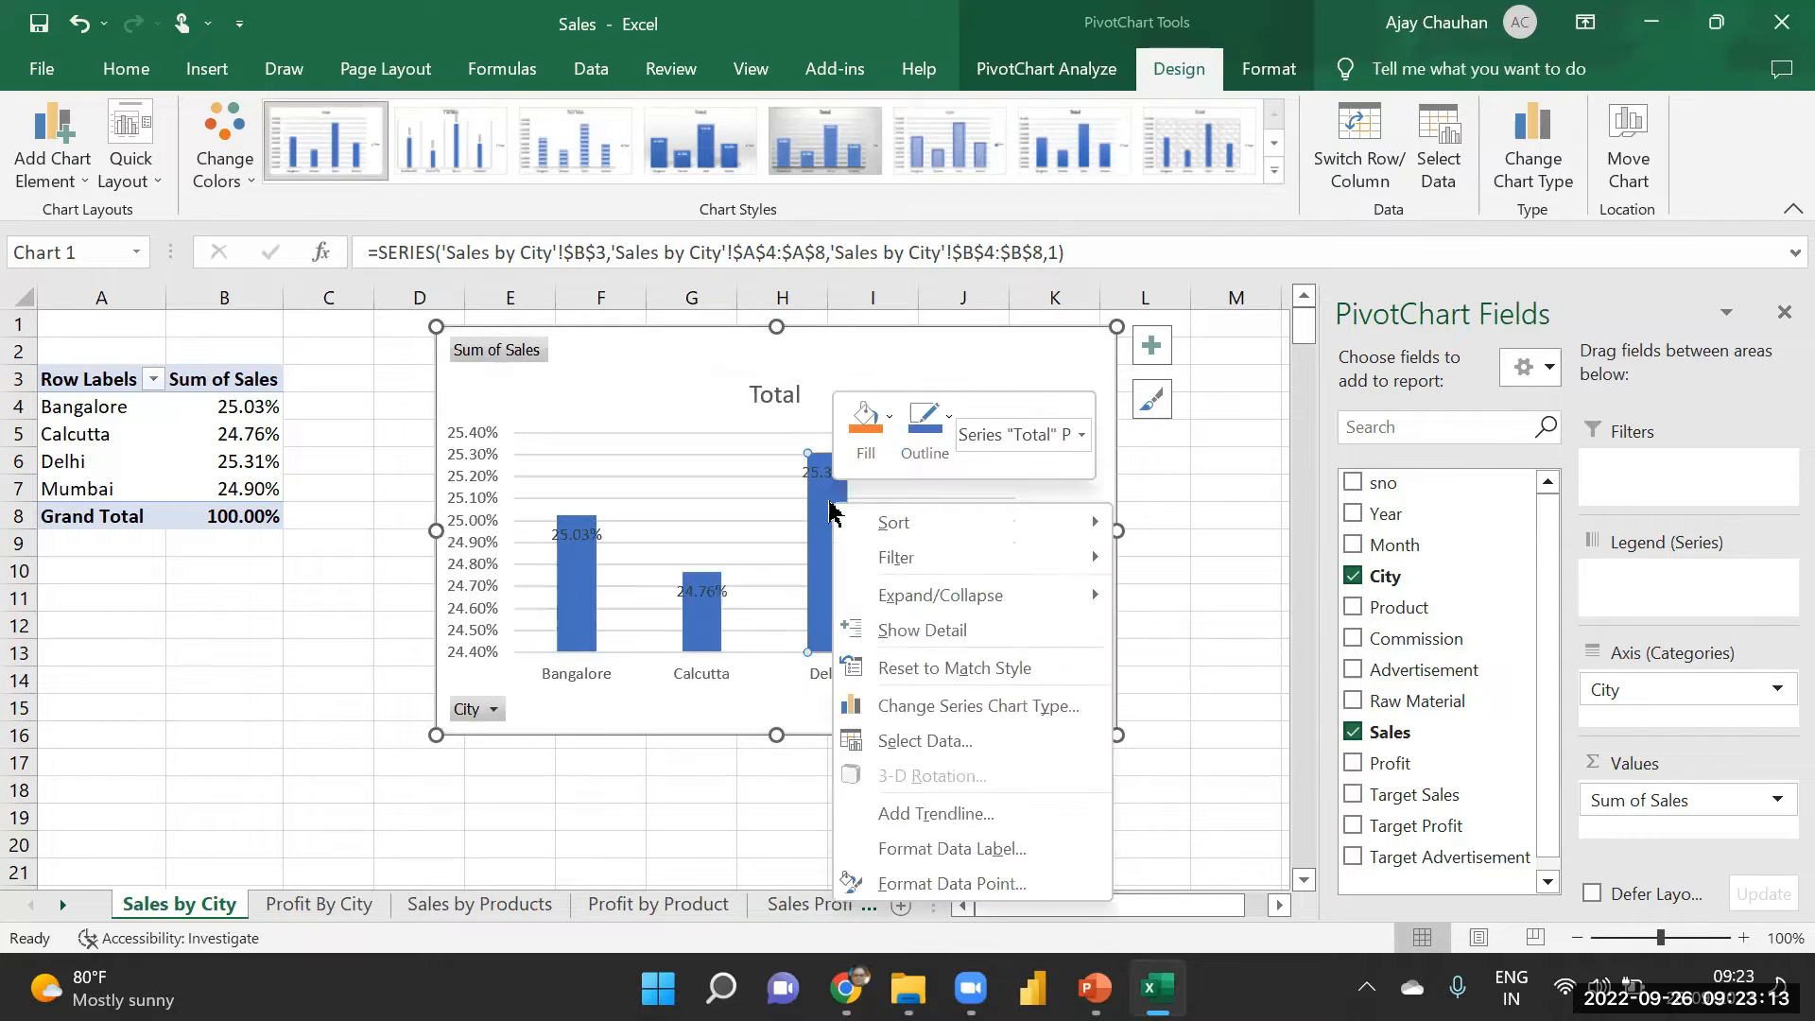
{"action": "left_click", "coordinate": [1066, 364]}
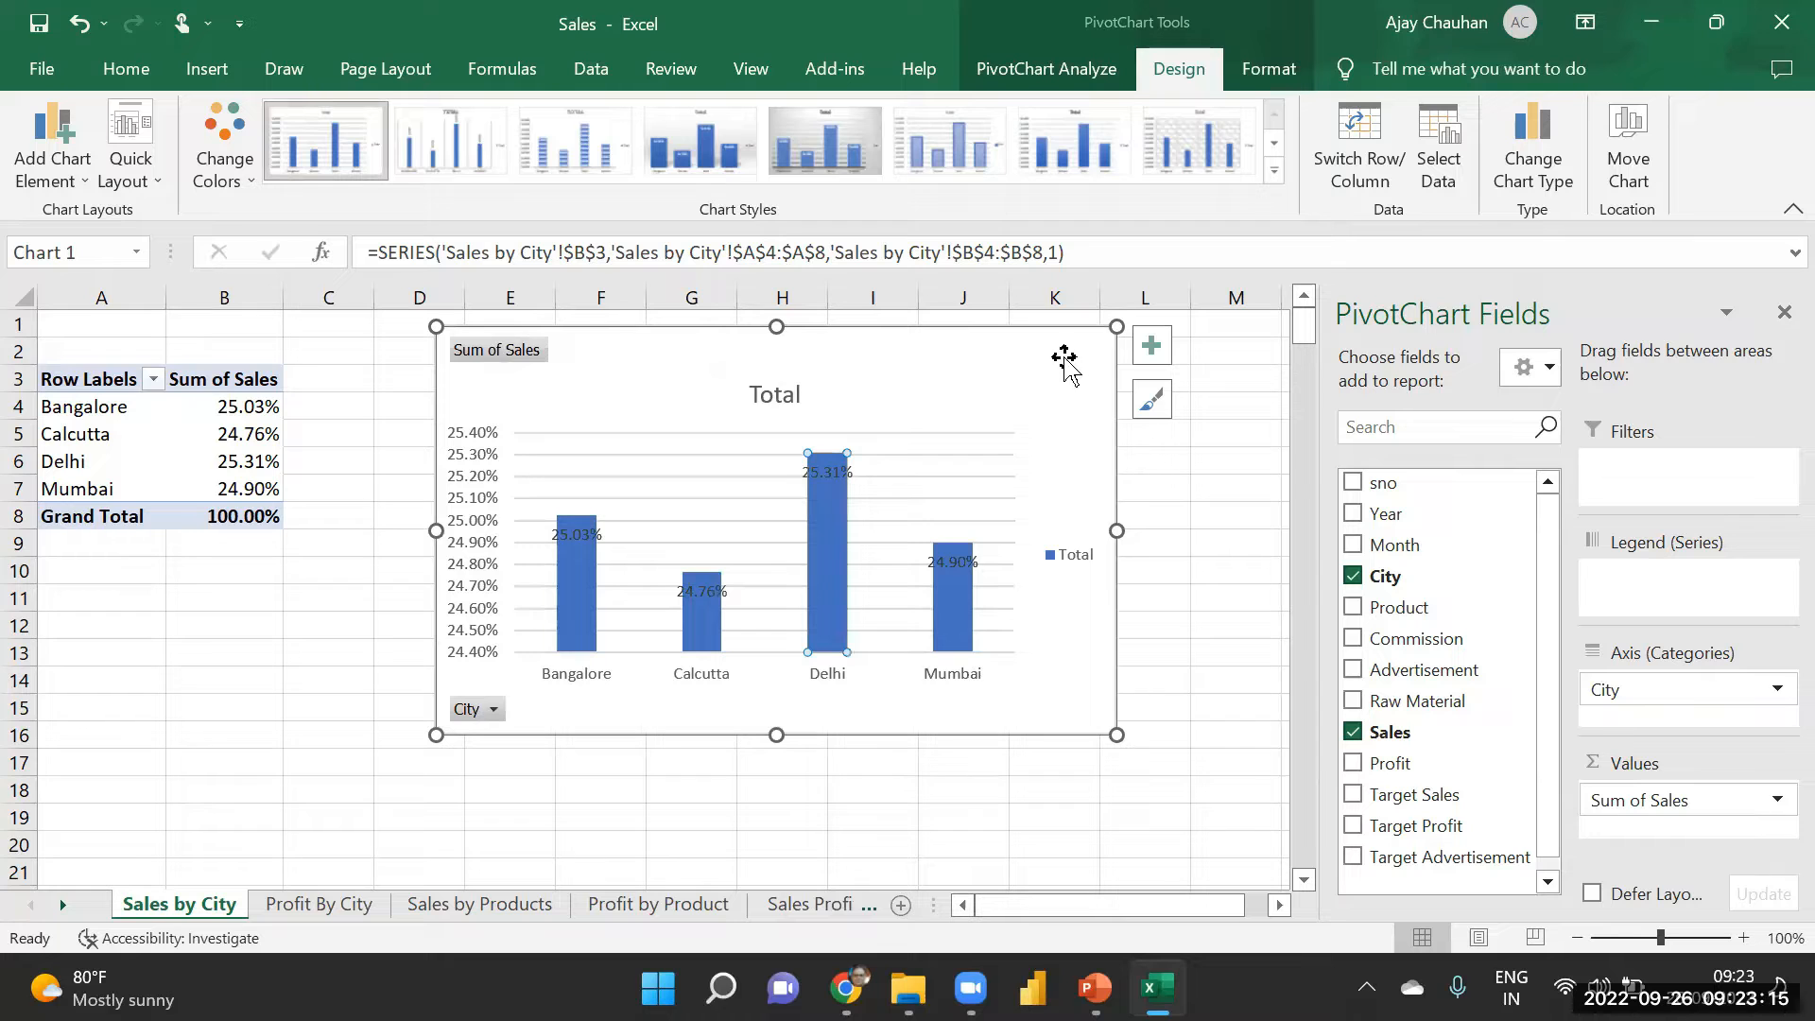
- Try hiding the PivotChart's gridlines and reapply the plain white style so the data labels sit above the columns
{"action": "left_click", "coordinate": [1151, 345]}
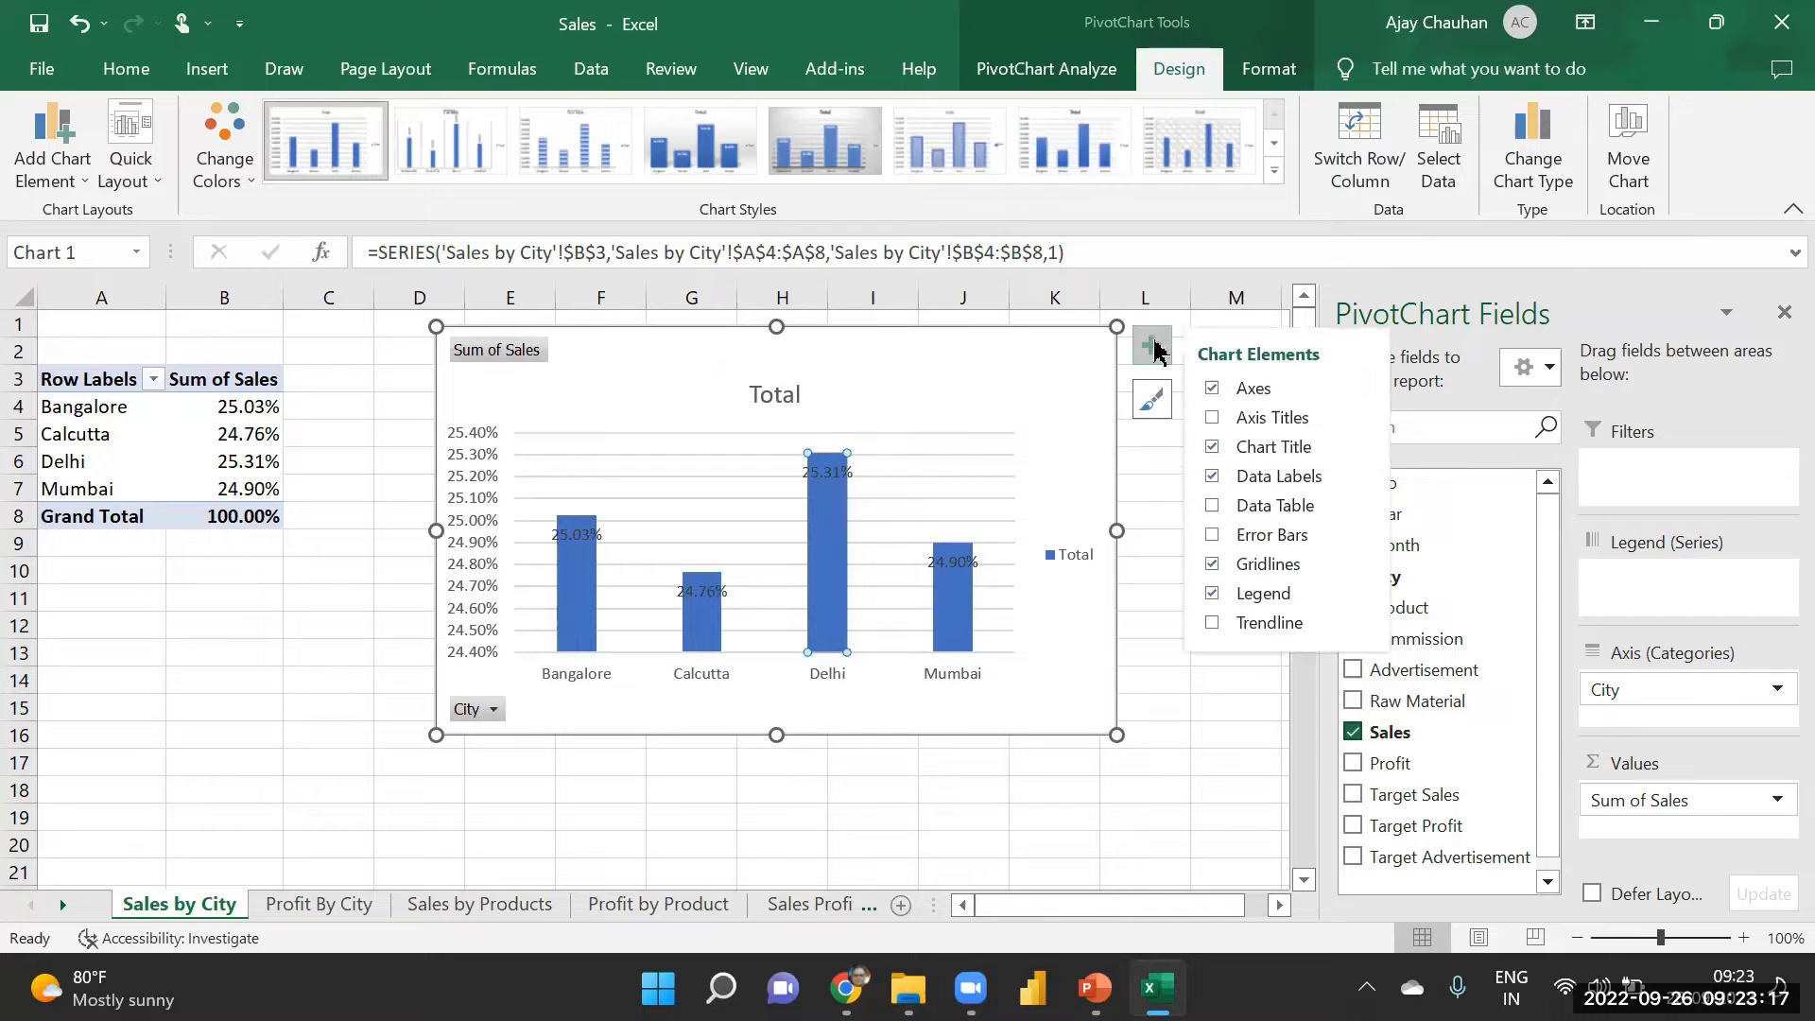
{"action": "left_click", "coordinate": [1268, 564]}
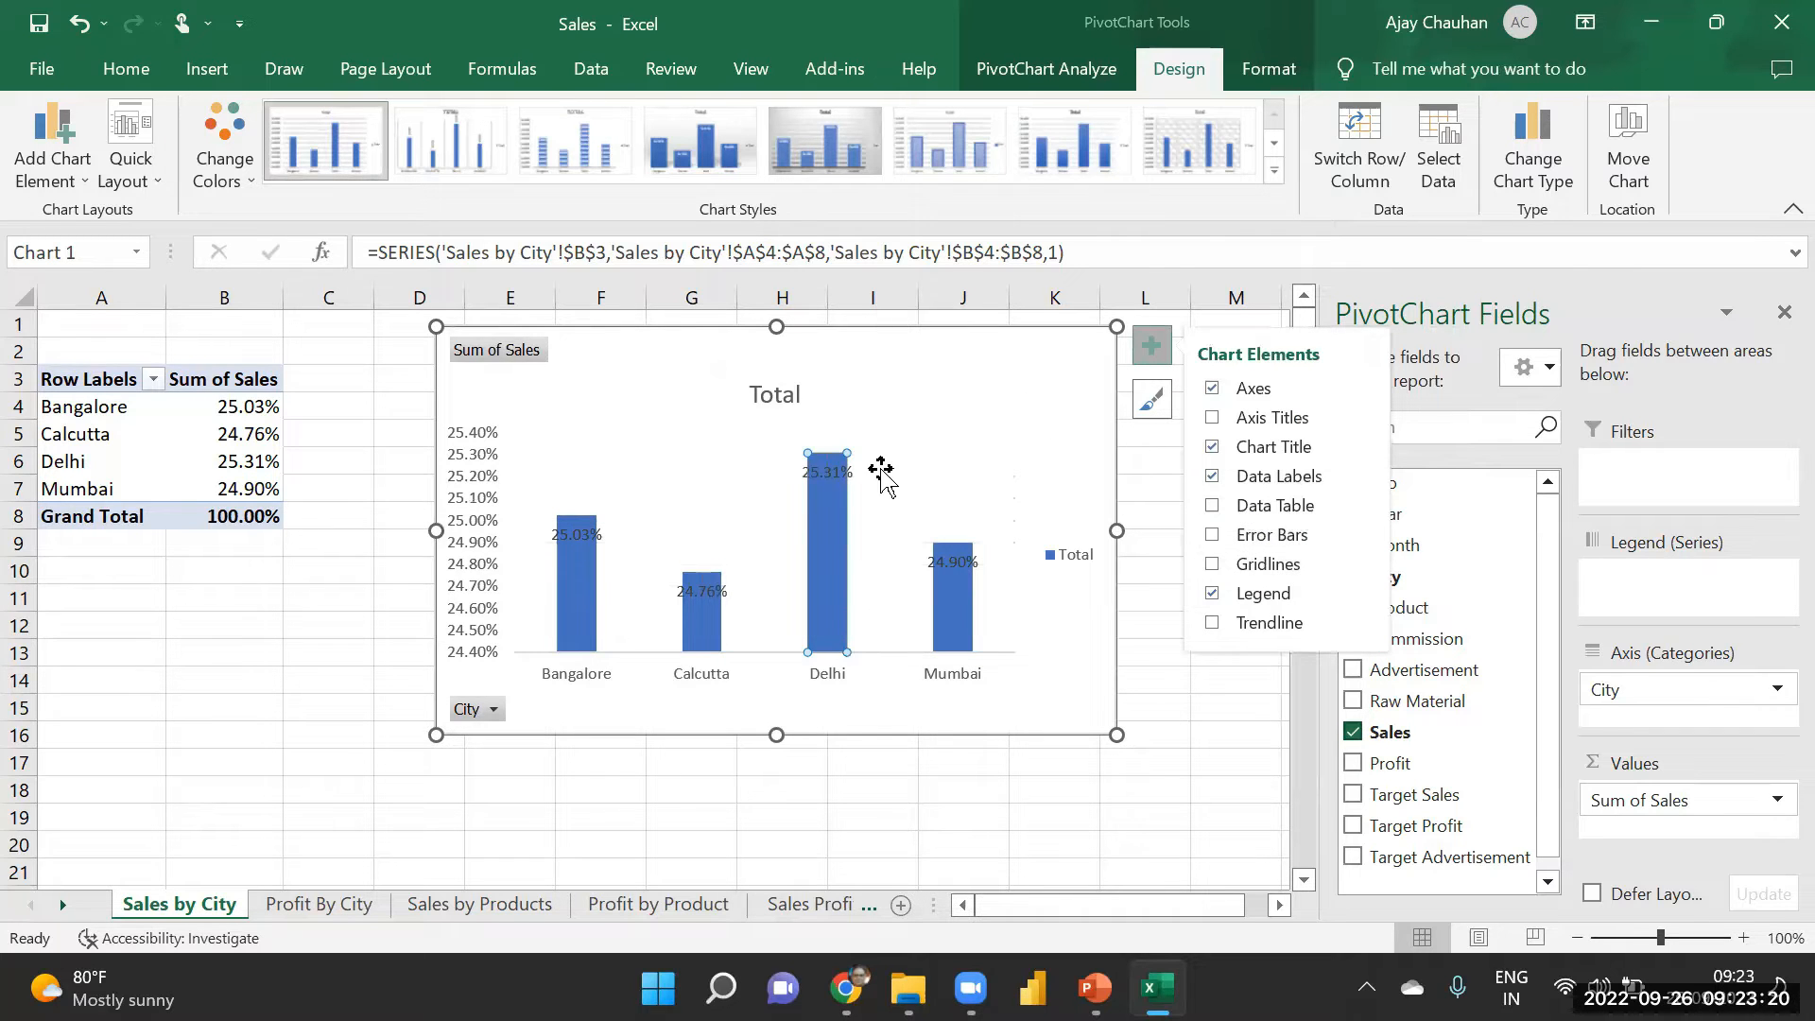
{"action": "left_click", "coordinate": [343, 145]}
- Give each city's column its own colour by turning on Vary colors by point in the fill formatting
{"action": "right_click", "coordinate": [827, 501]}
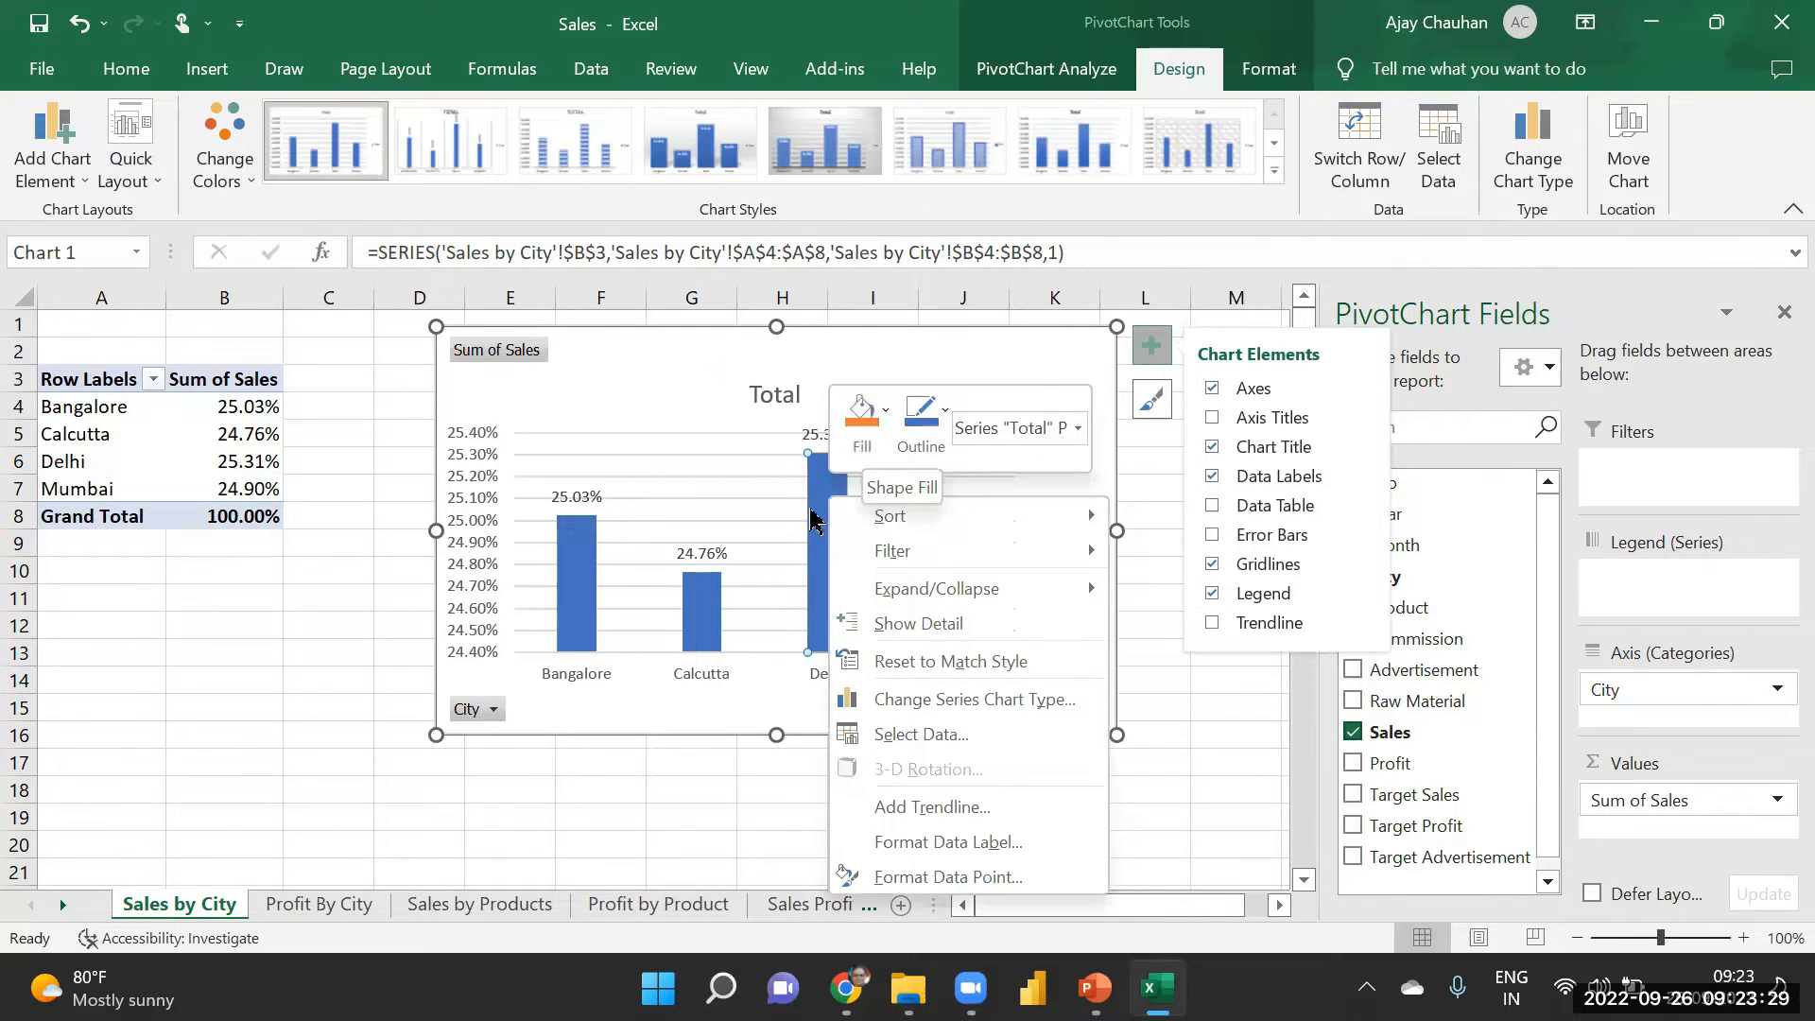
{"action": "left_click", "coordinate": [831, 478]}
{"action": "right_click", "coordinate": [831, 478]}
{"action": "left_click", "coordinate": [978, 877]}
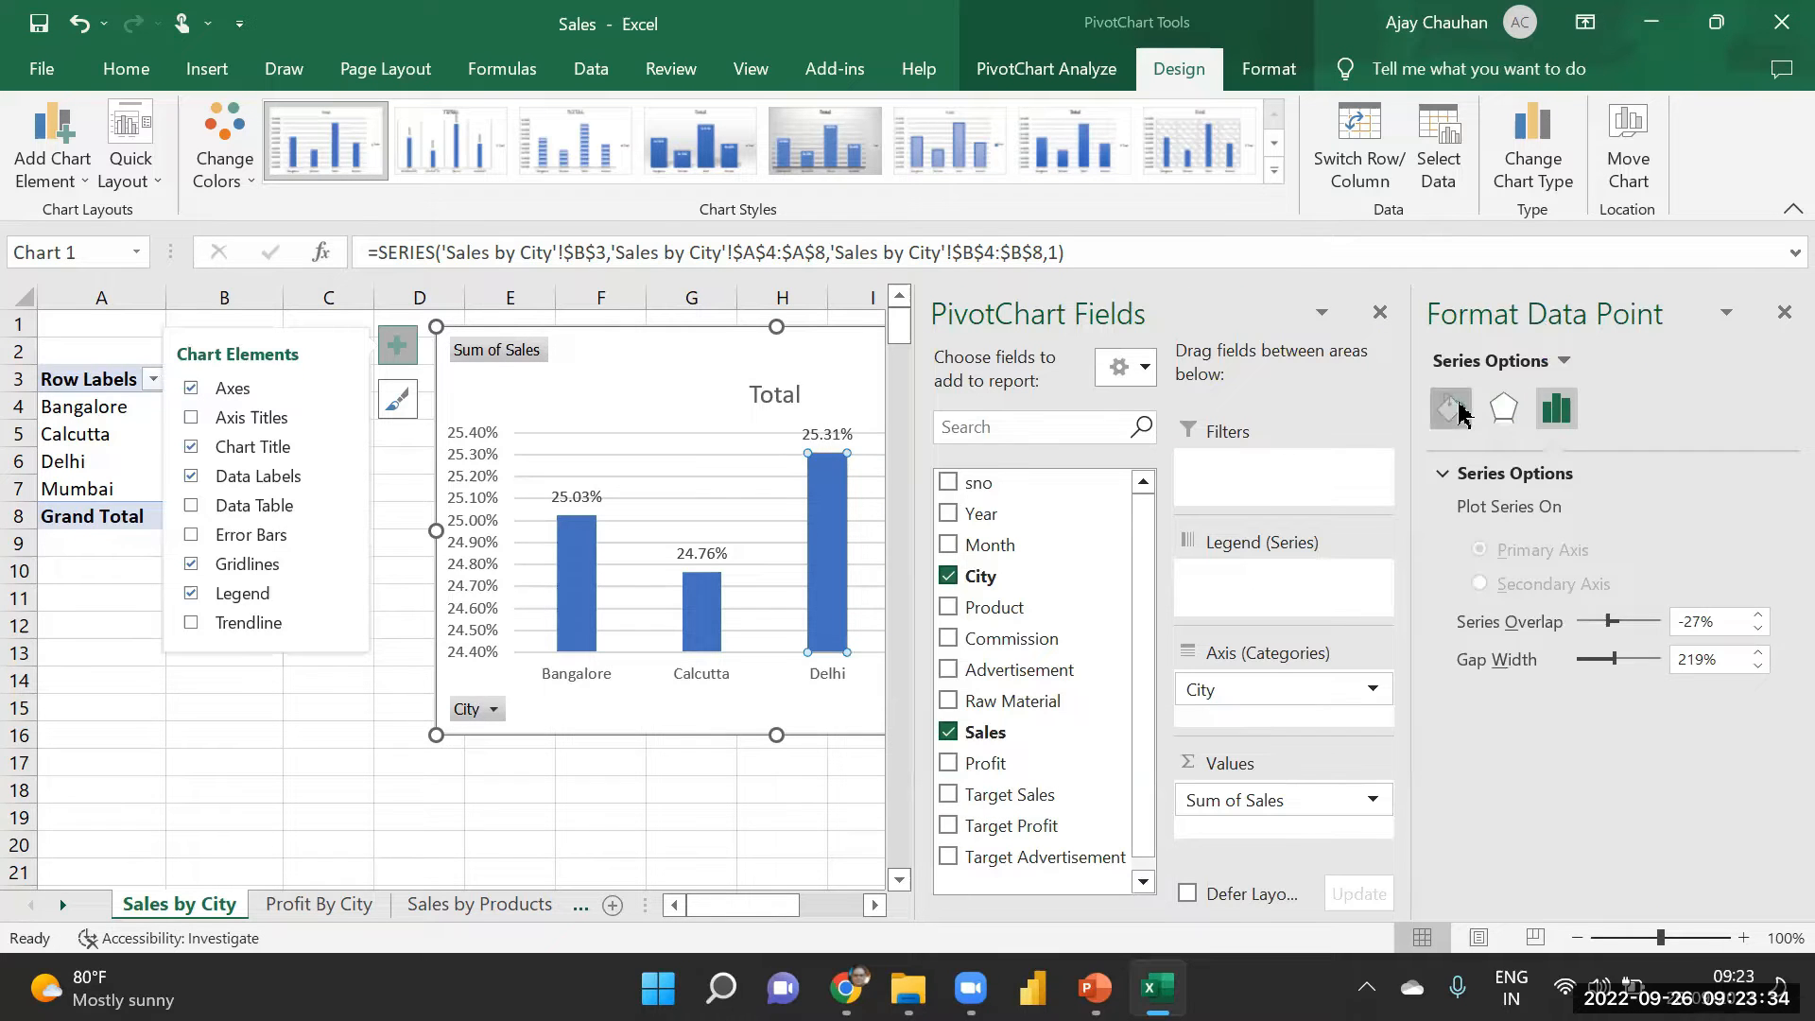
{"action": "left_click", "coordinate": [1456, 411]}
{"action": "left_click", "coordinate": [1466, 472]}
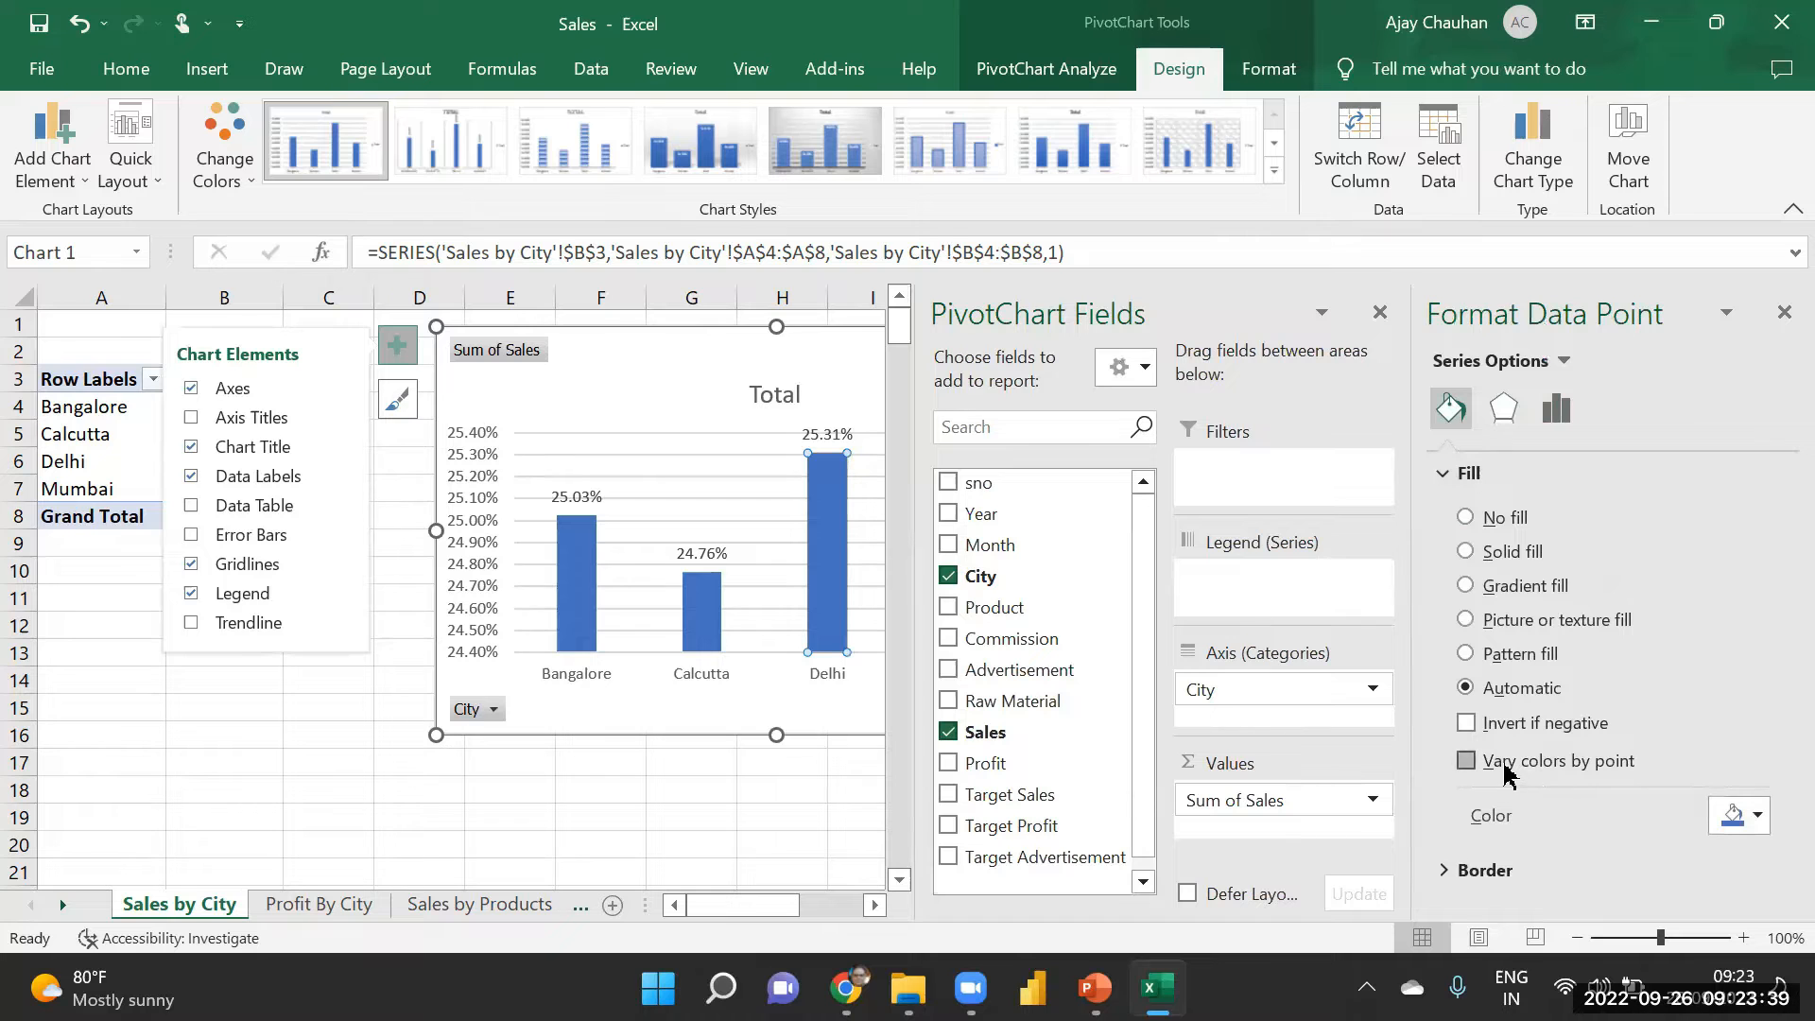
{"action": "left_click", "coordinate": [1466, 761]}
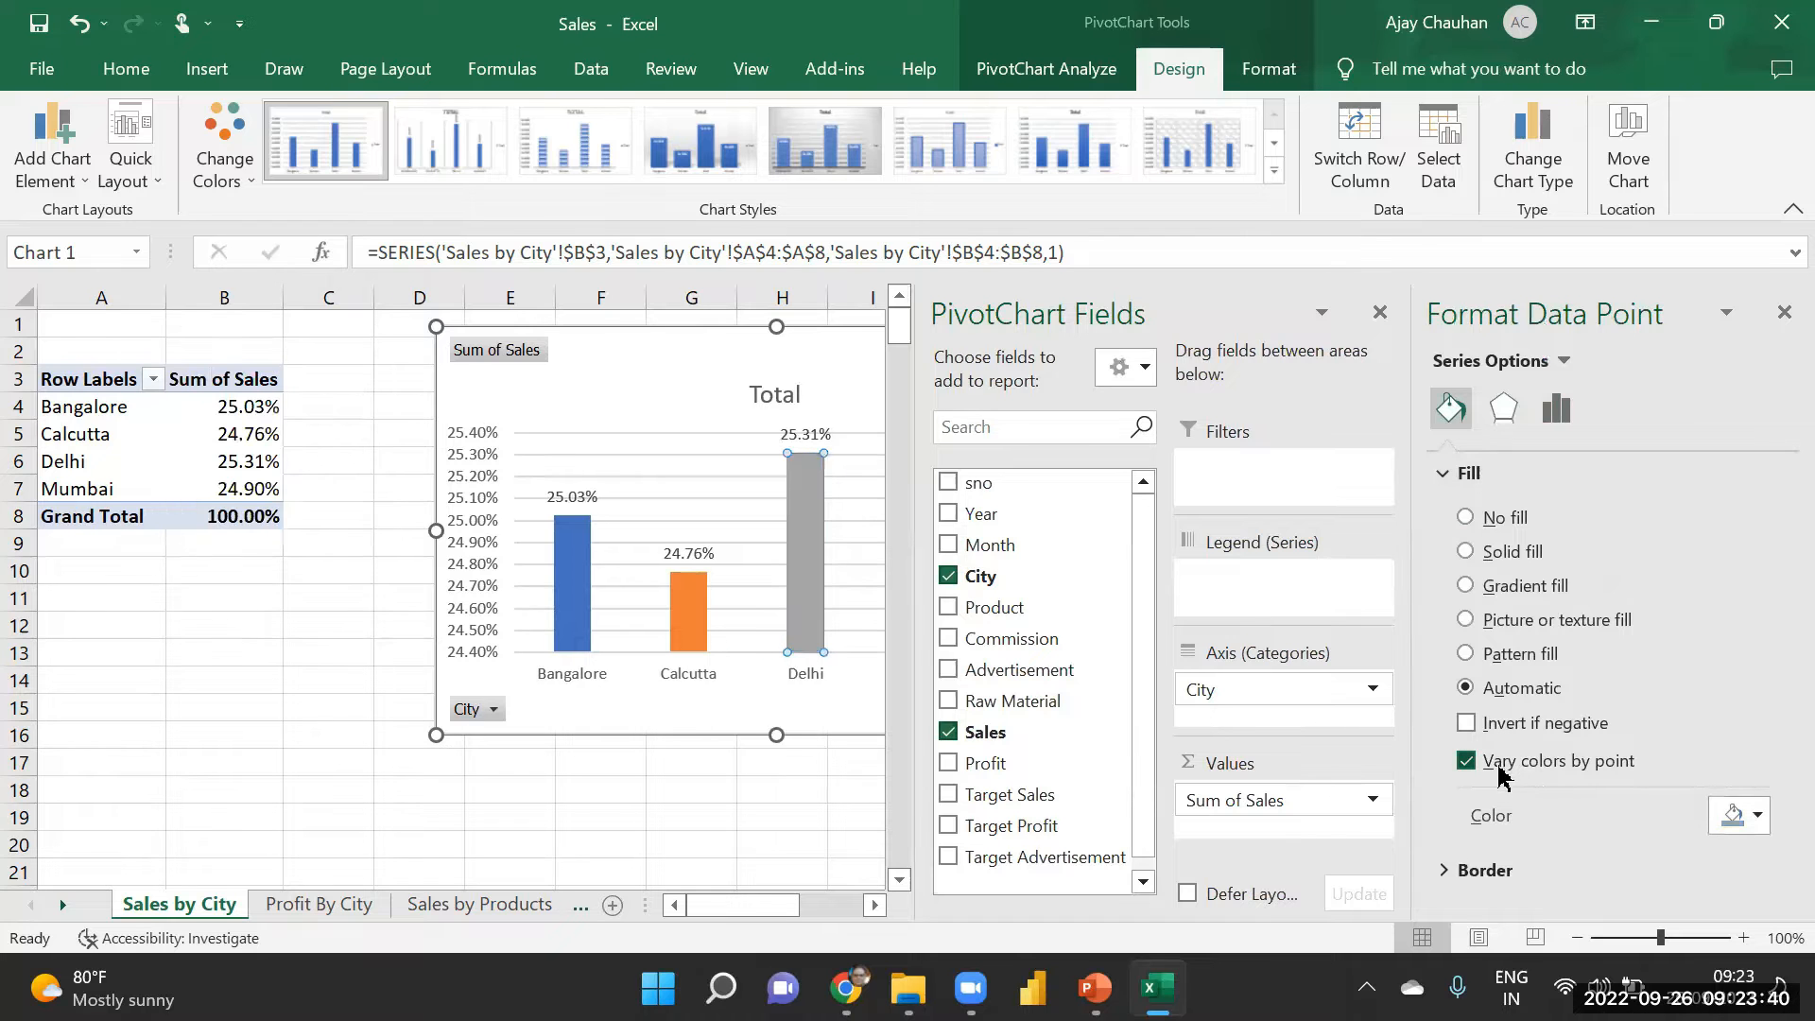
{"action": "left_click", "coordinate": [1781, 312]}
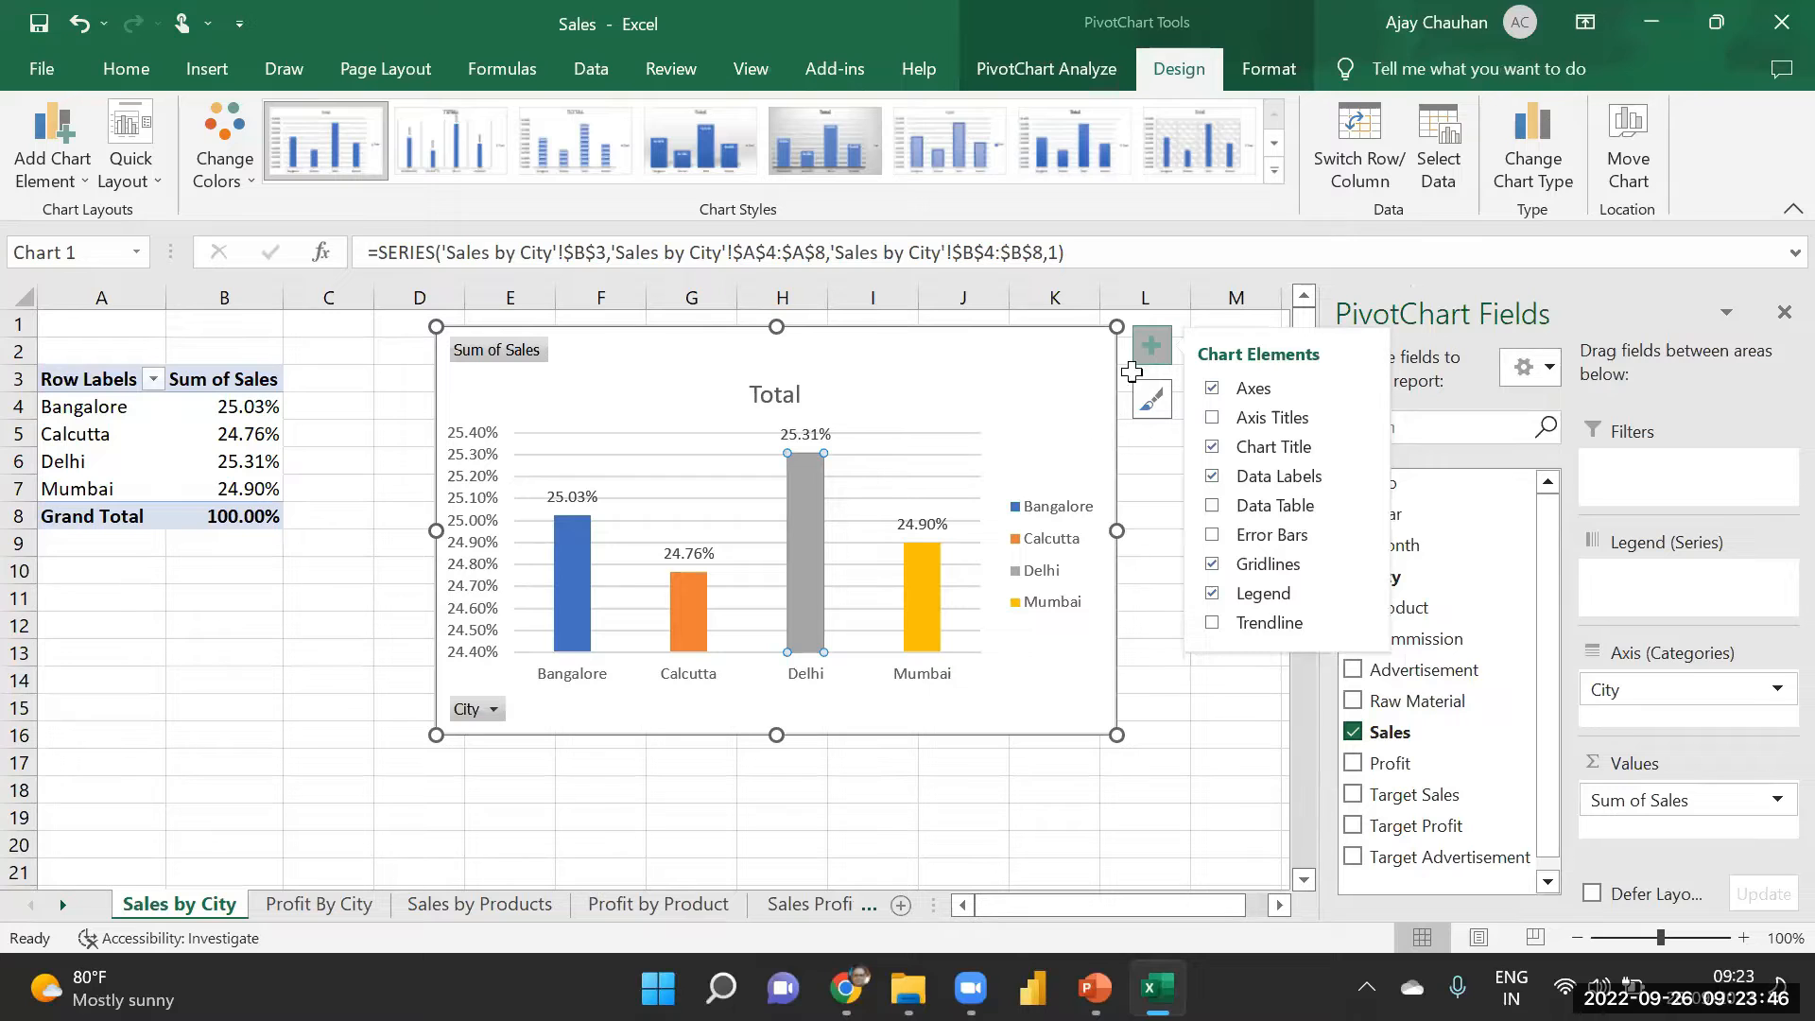
- Hide the PivotChart's gridlines and legend, and make the chart slightly taller
{"action": "left_click", "coordinate": [1151, 346]}
{"action": "left_click", "coordinate": [1151, 346]}
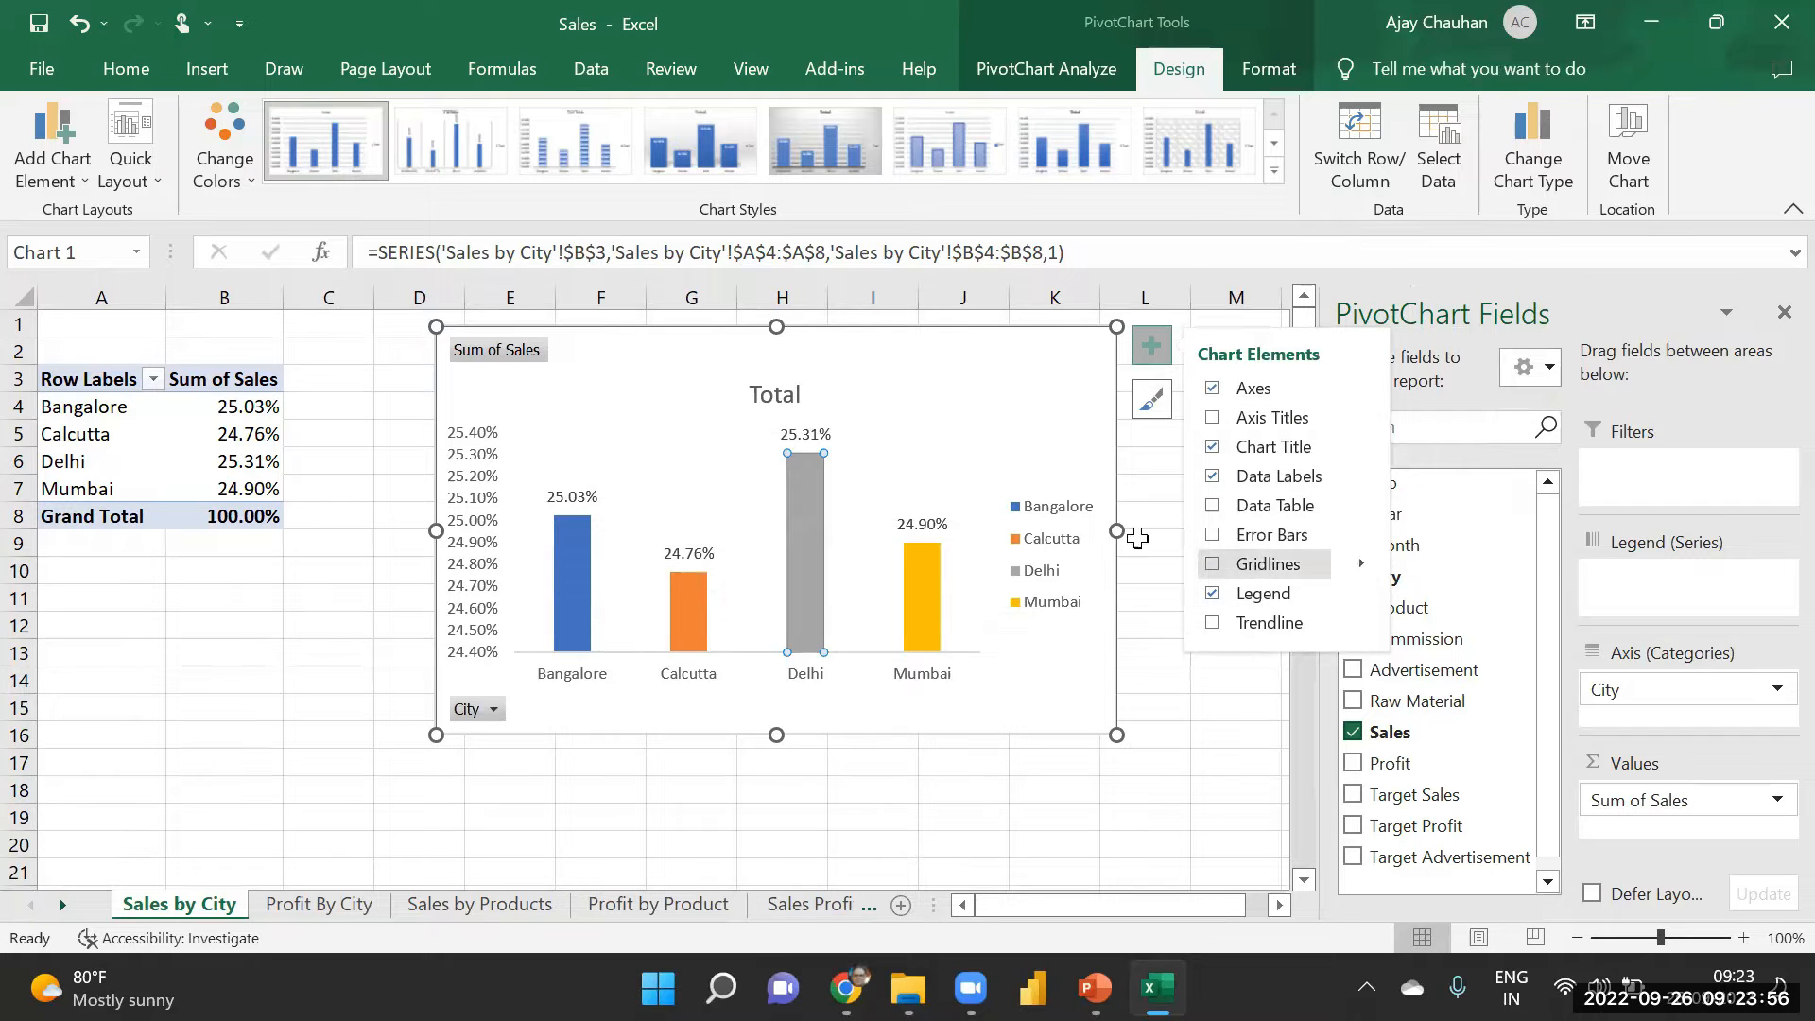
{"action": "left_click", "coordinate": [1212, 593]}
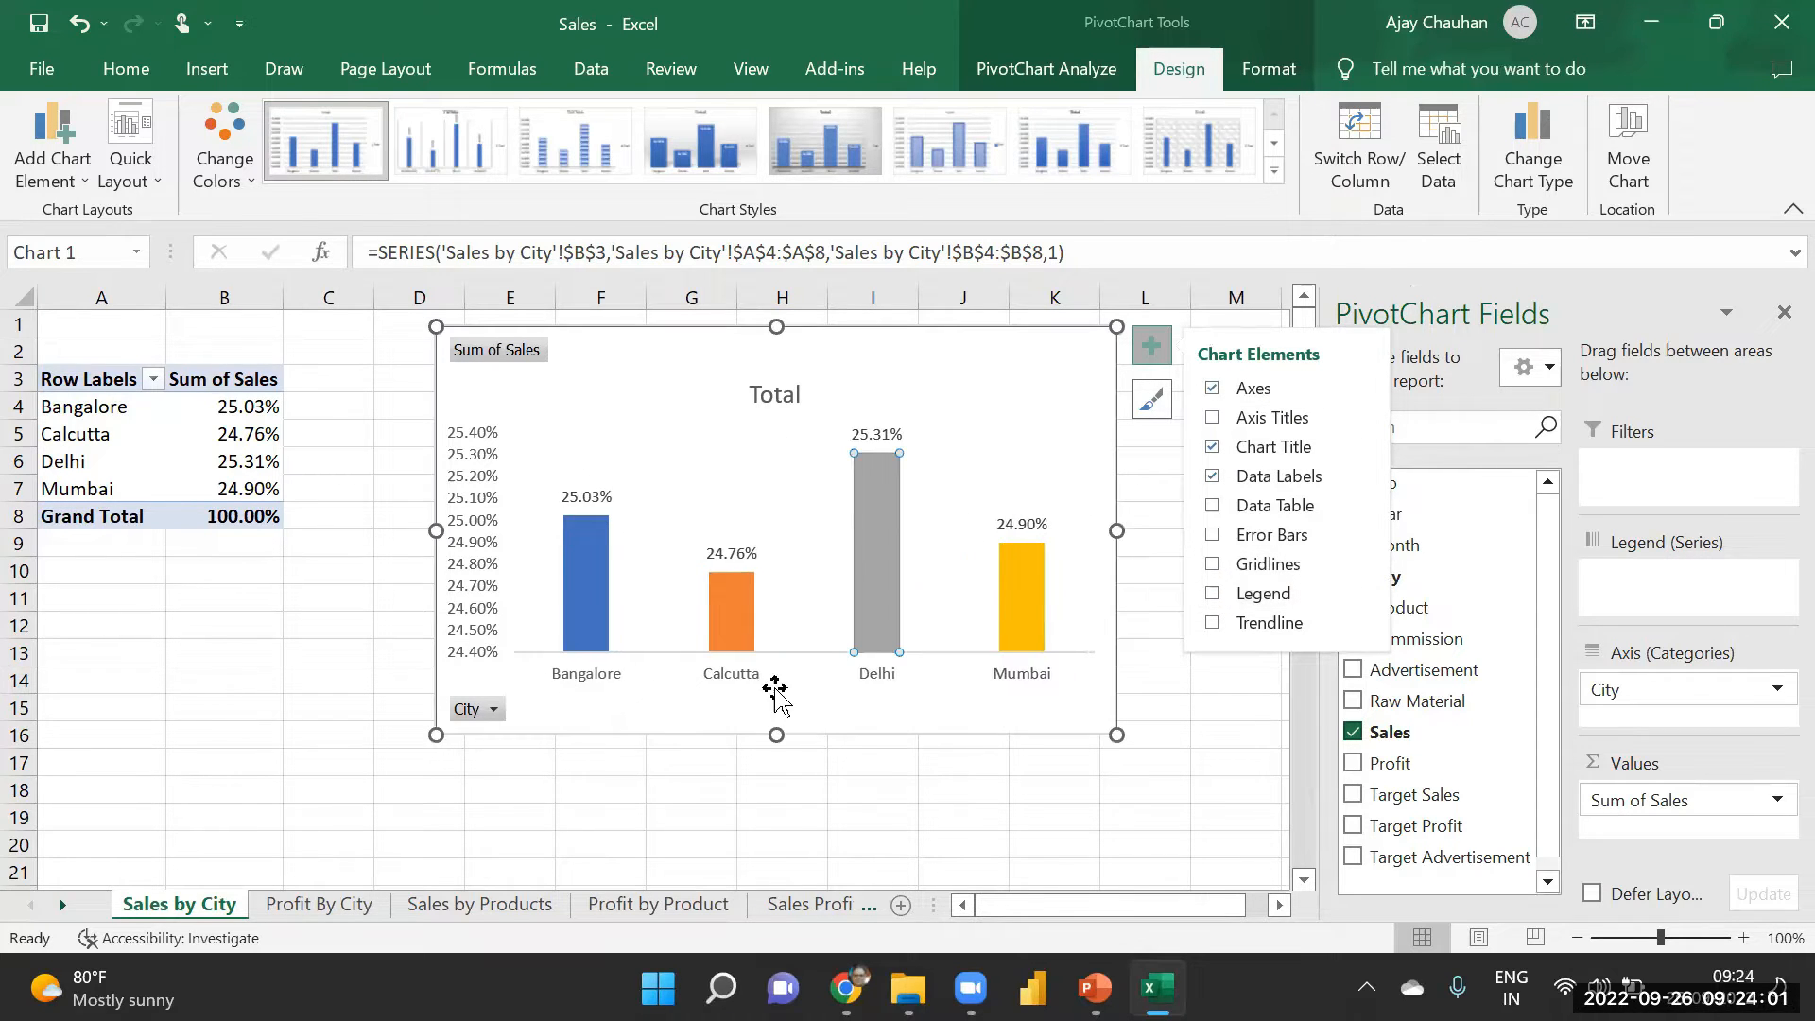
{"action": "mouse_move", "coordinate": [871, 493]}
{"action": "left_click_drag", "start_coordinate": [776, 735], "coordinate": [776, 782]}
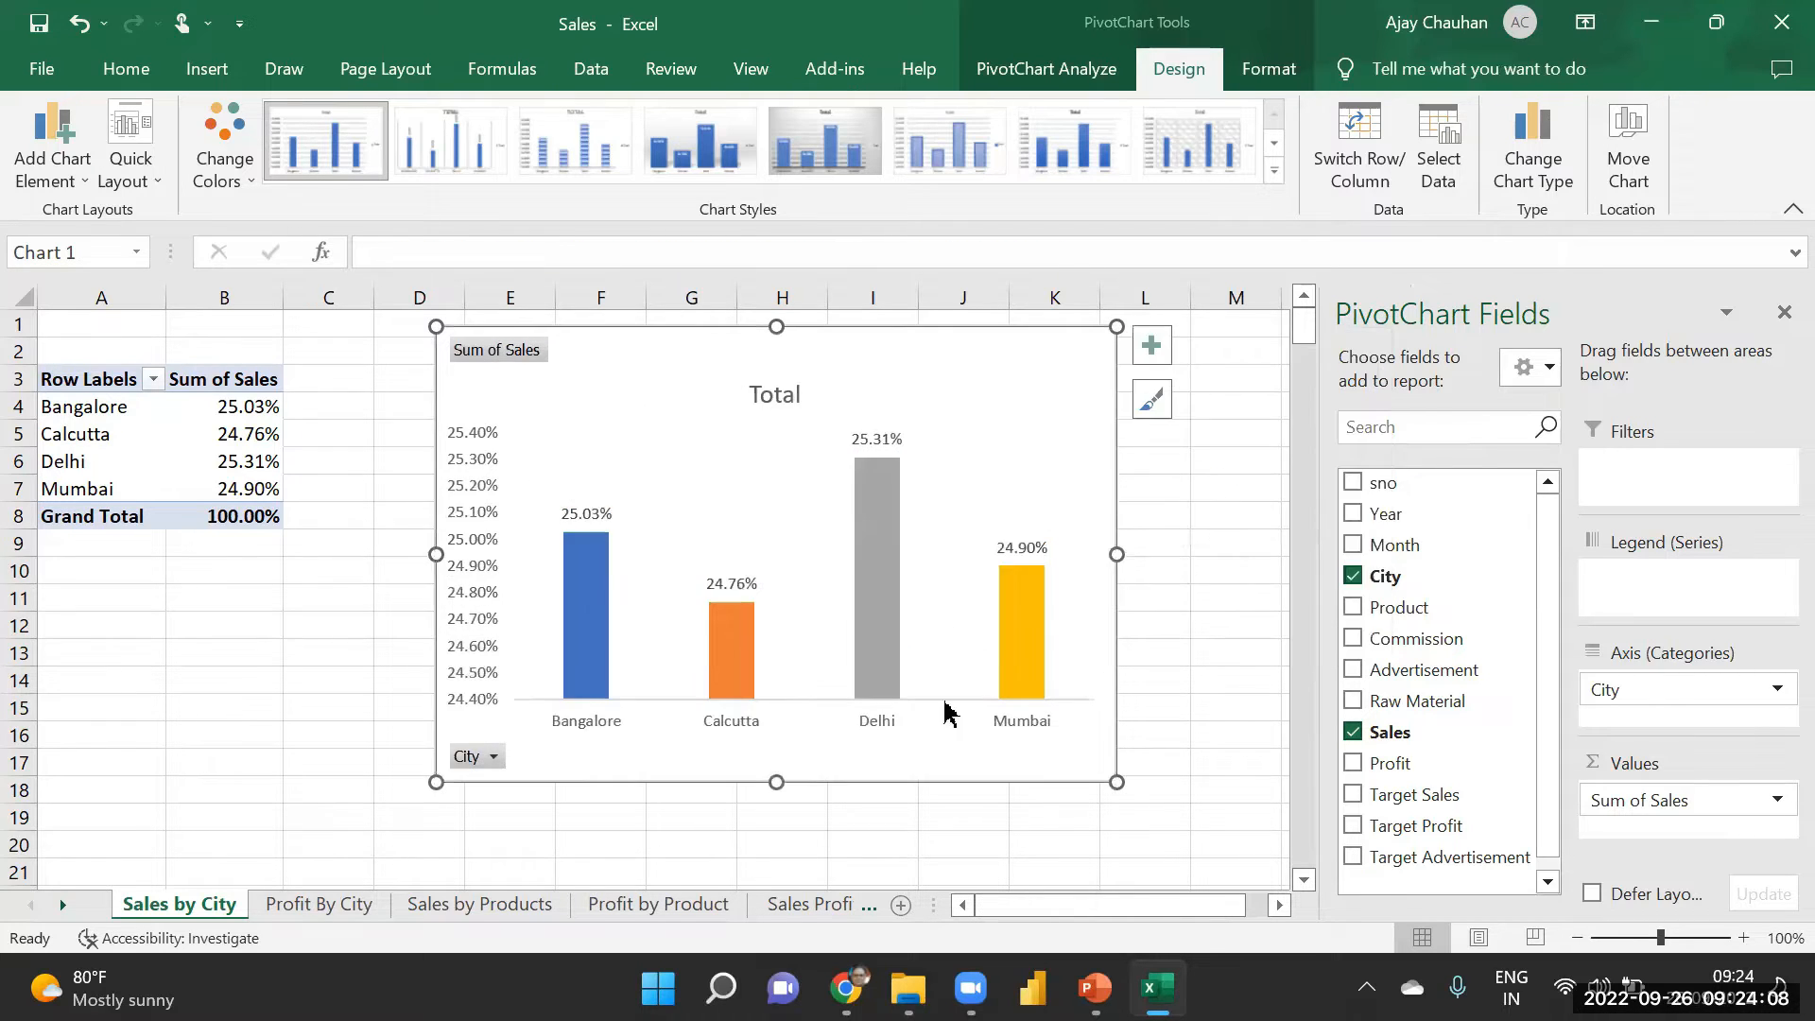
- Close the PivotChart field list and the chart area formatting options to free up worksheet space
{"action": "double_click", "coordinate": [905, 374]}
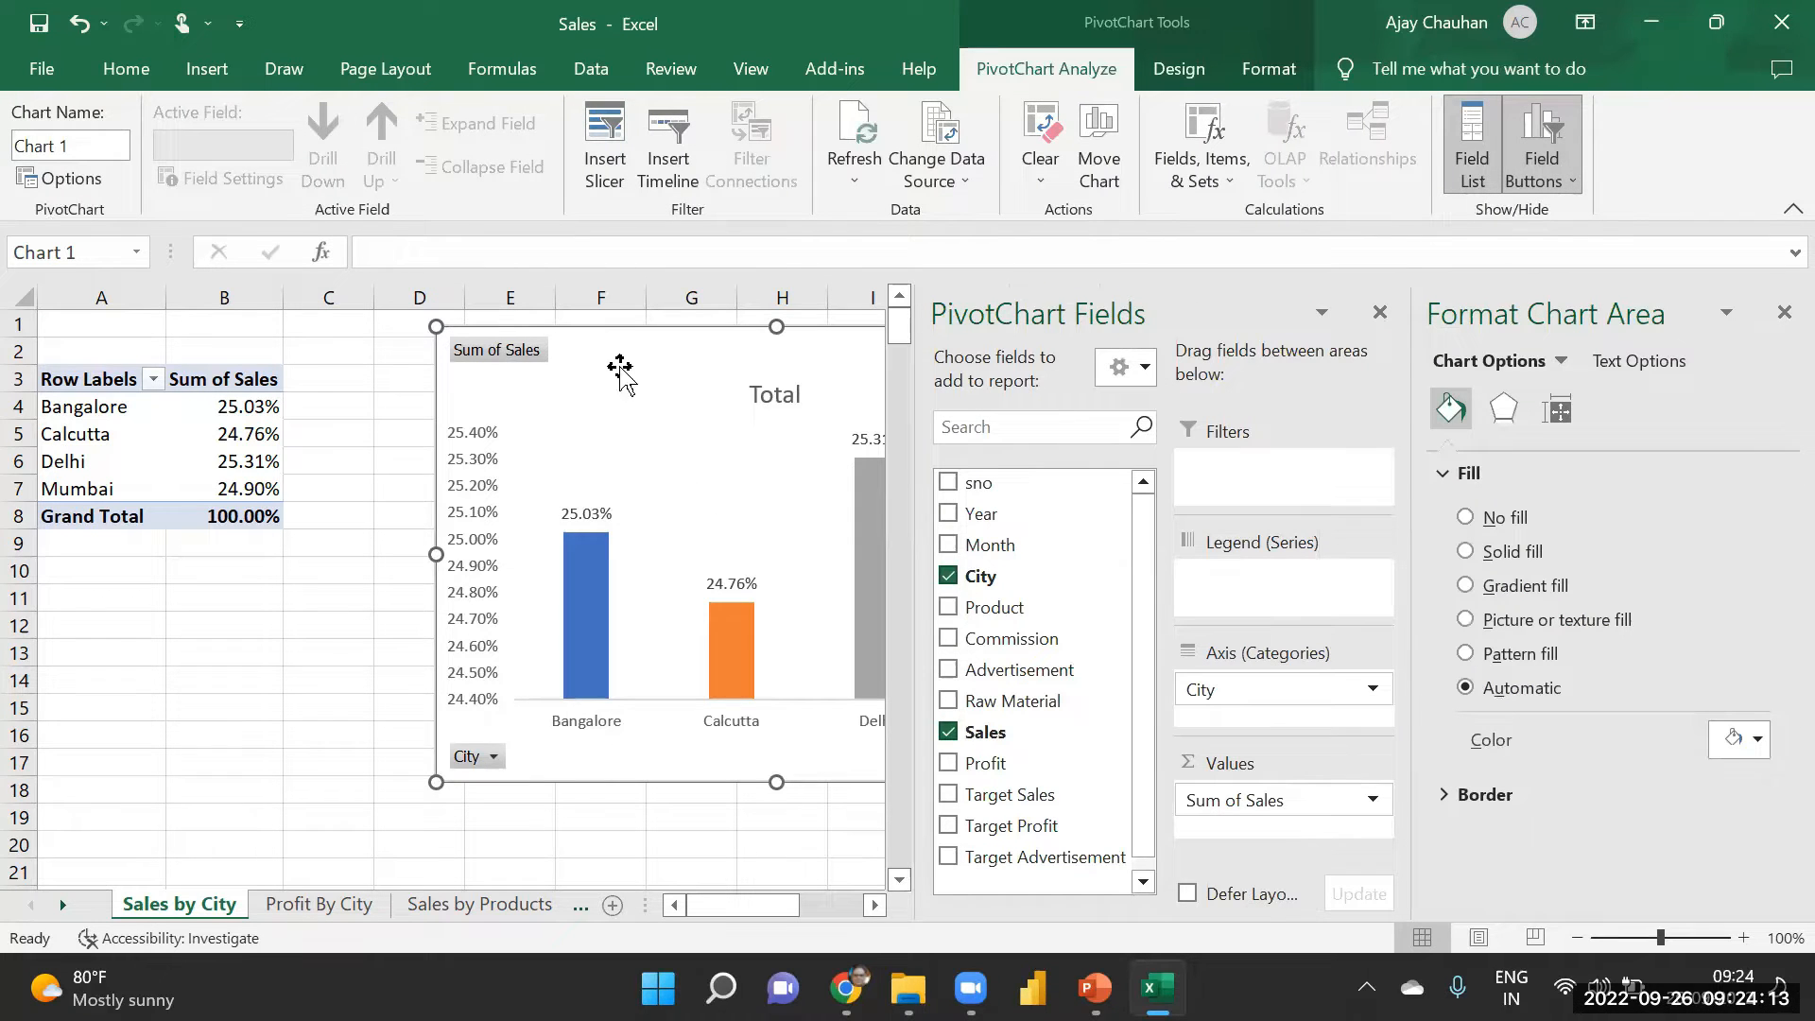
{"action": "left_click", "coordinate": [1379, 316]}
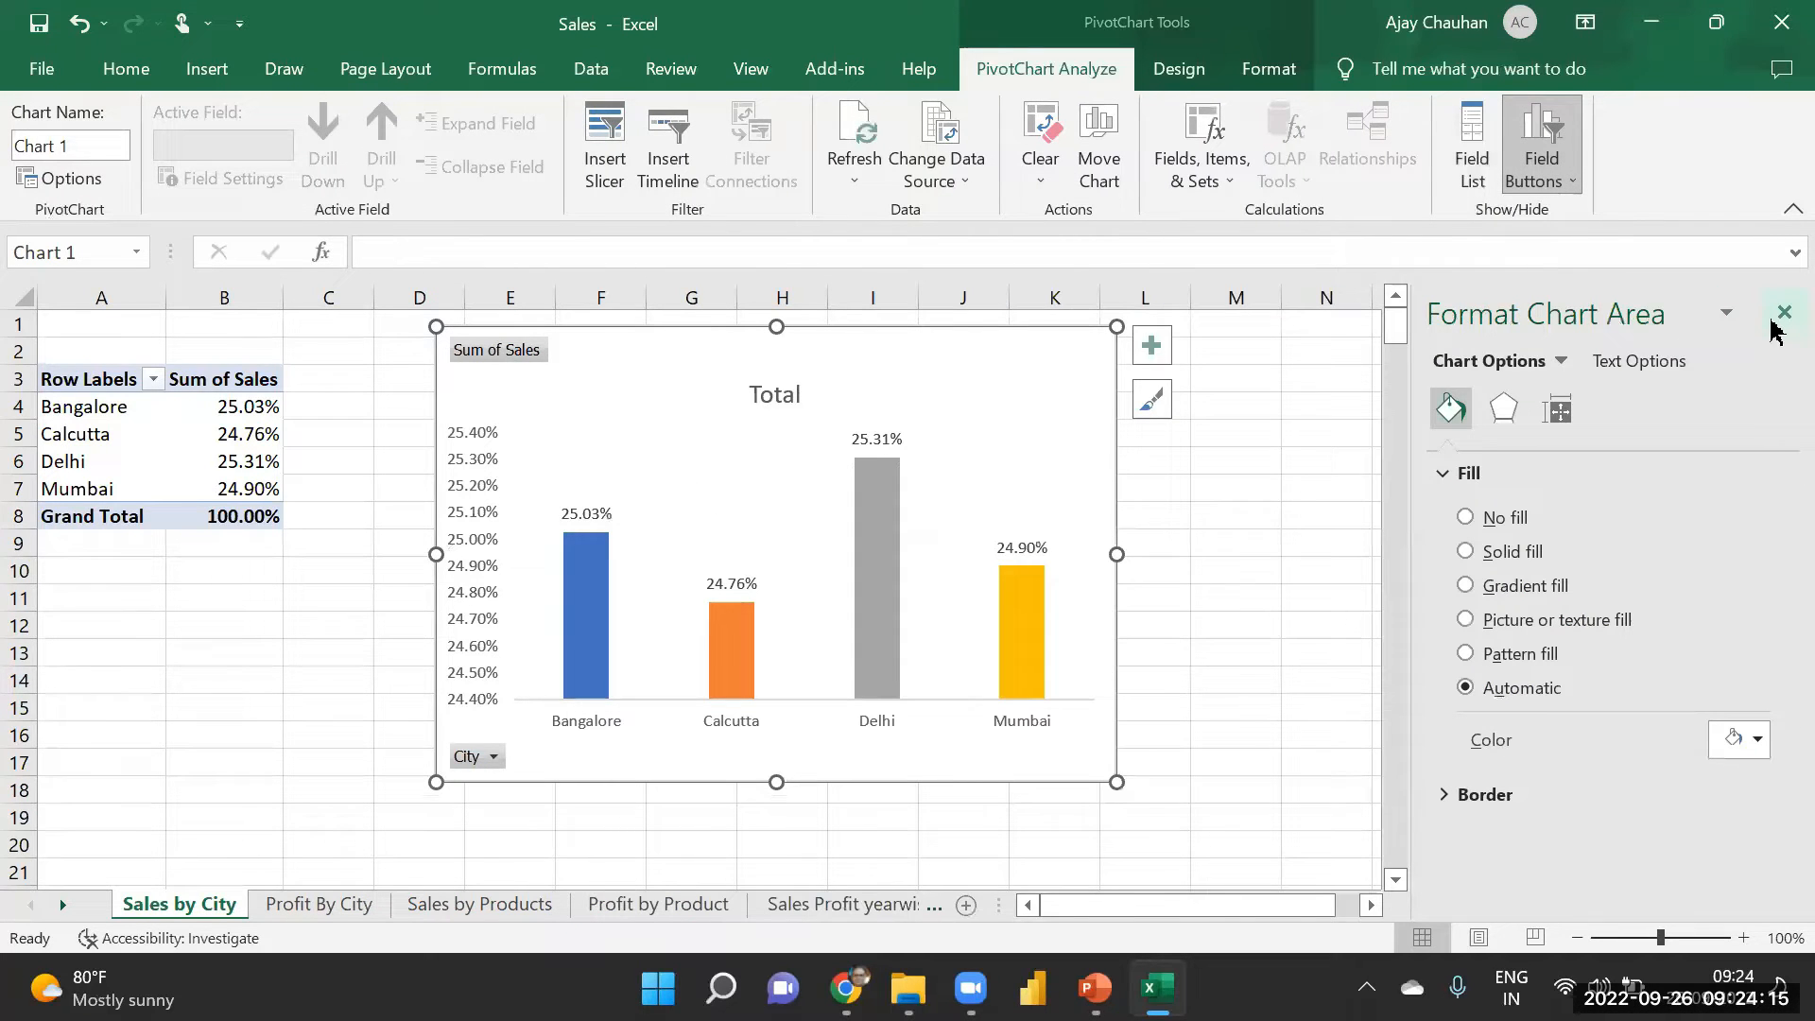
{"action": "left_click", "coordinate": [1770, 315]}
- Delete the PivotChart's title and hide all of its field buttons
{"action": "left_click", "coordinate": [776, 395]}
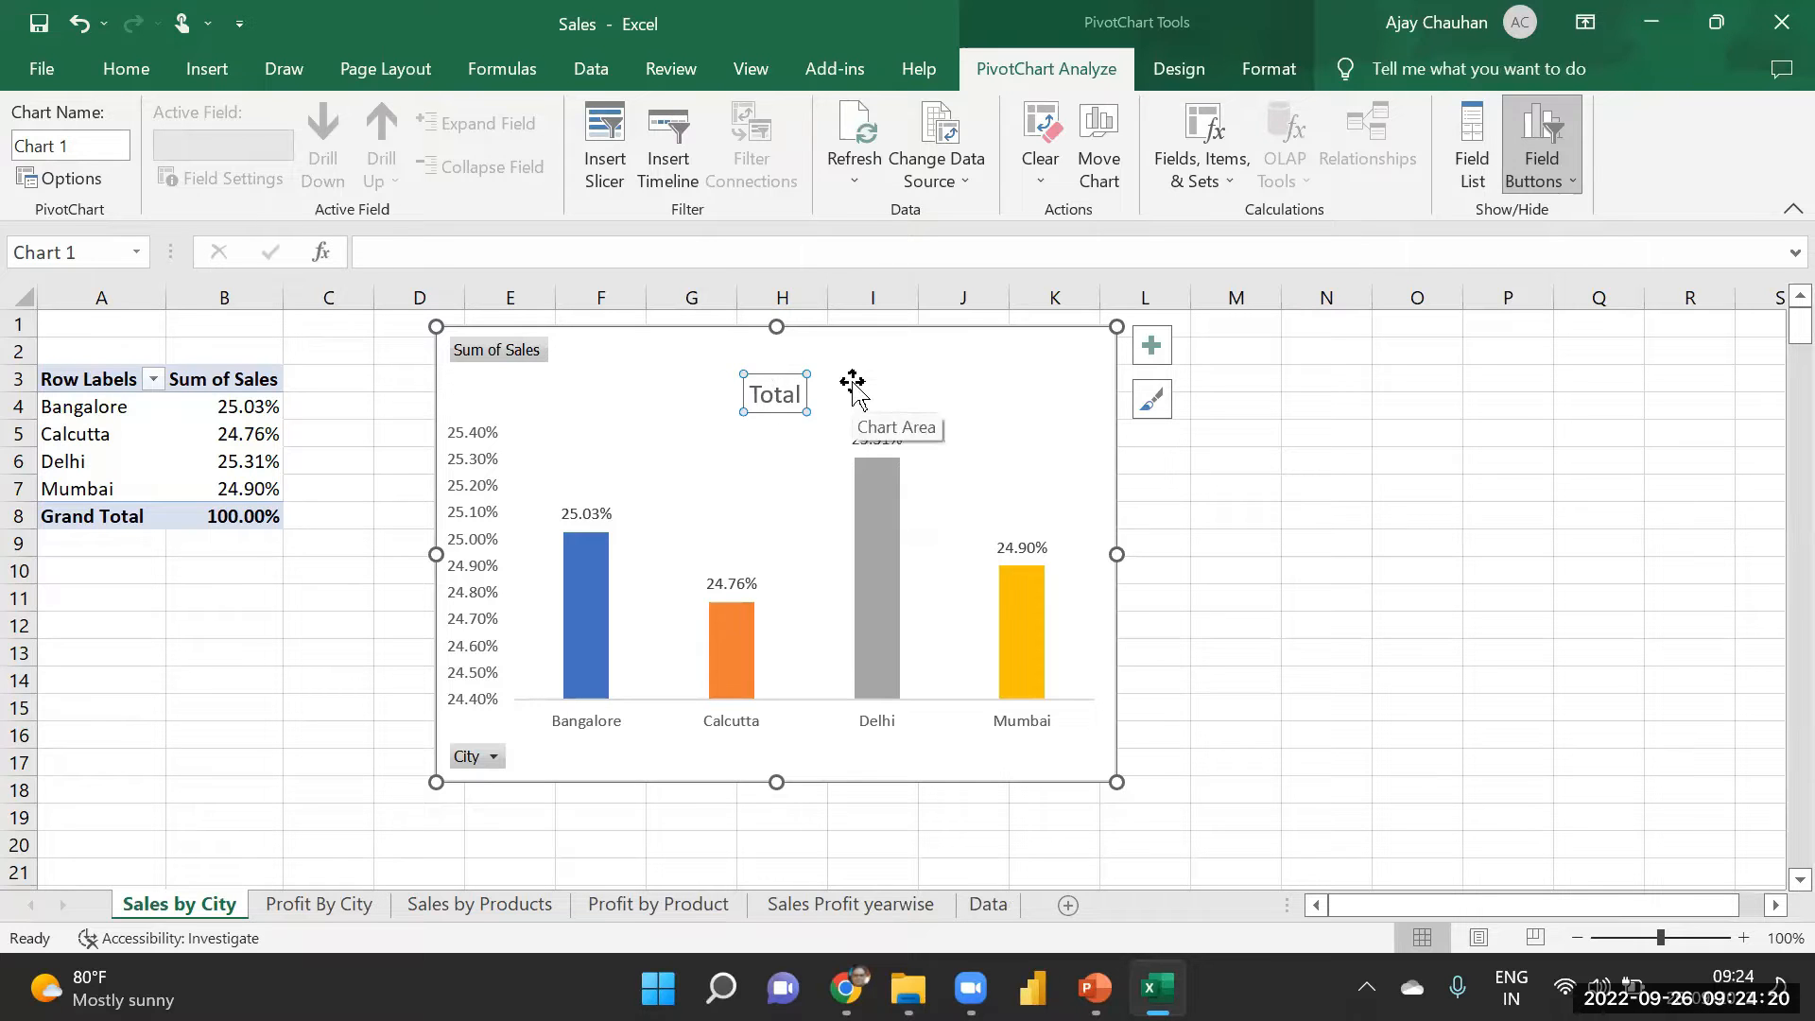
{"action": "key", "text": "Delete"}
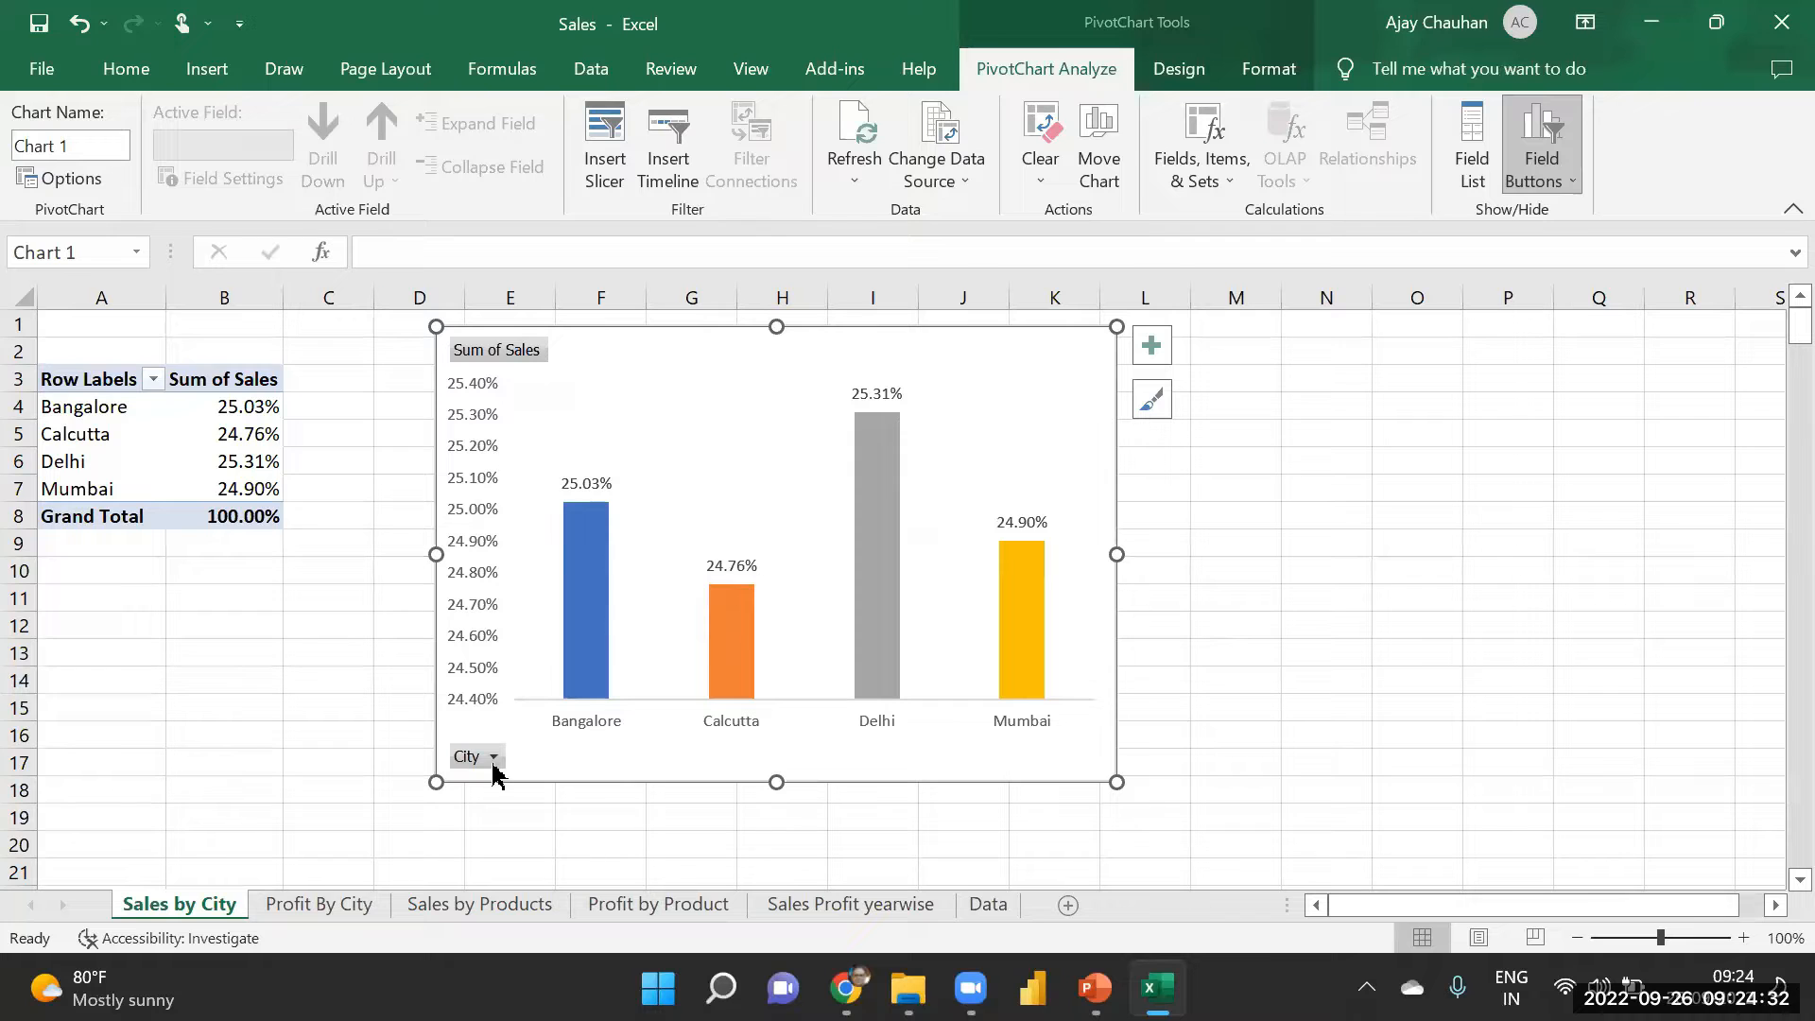
{"action": "left_click", "coordinate": [1531, 137]}
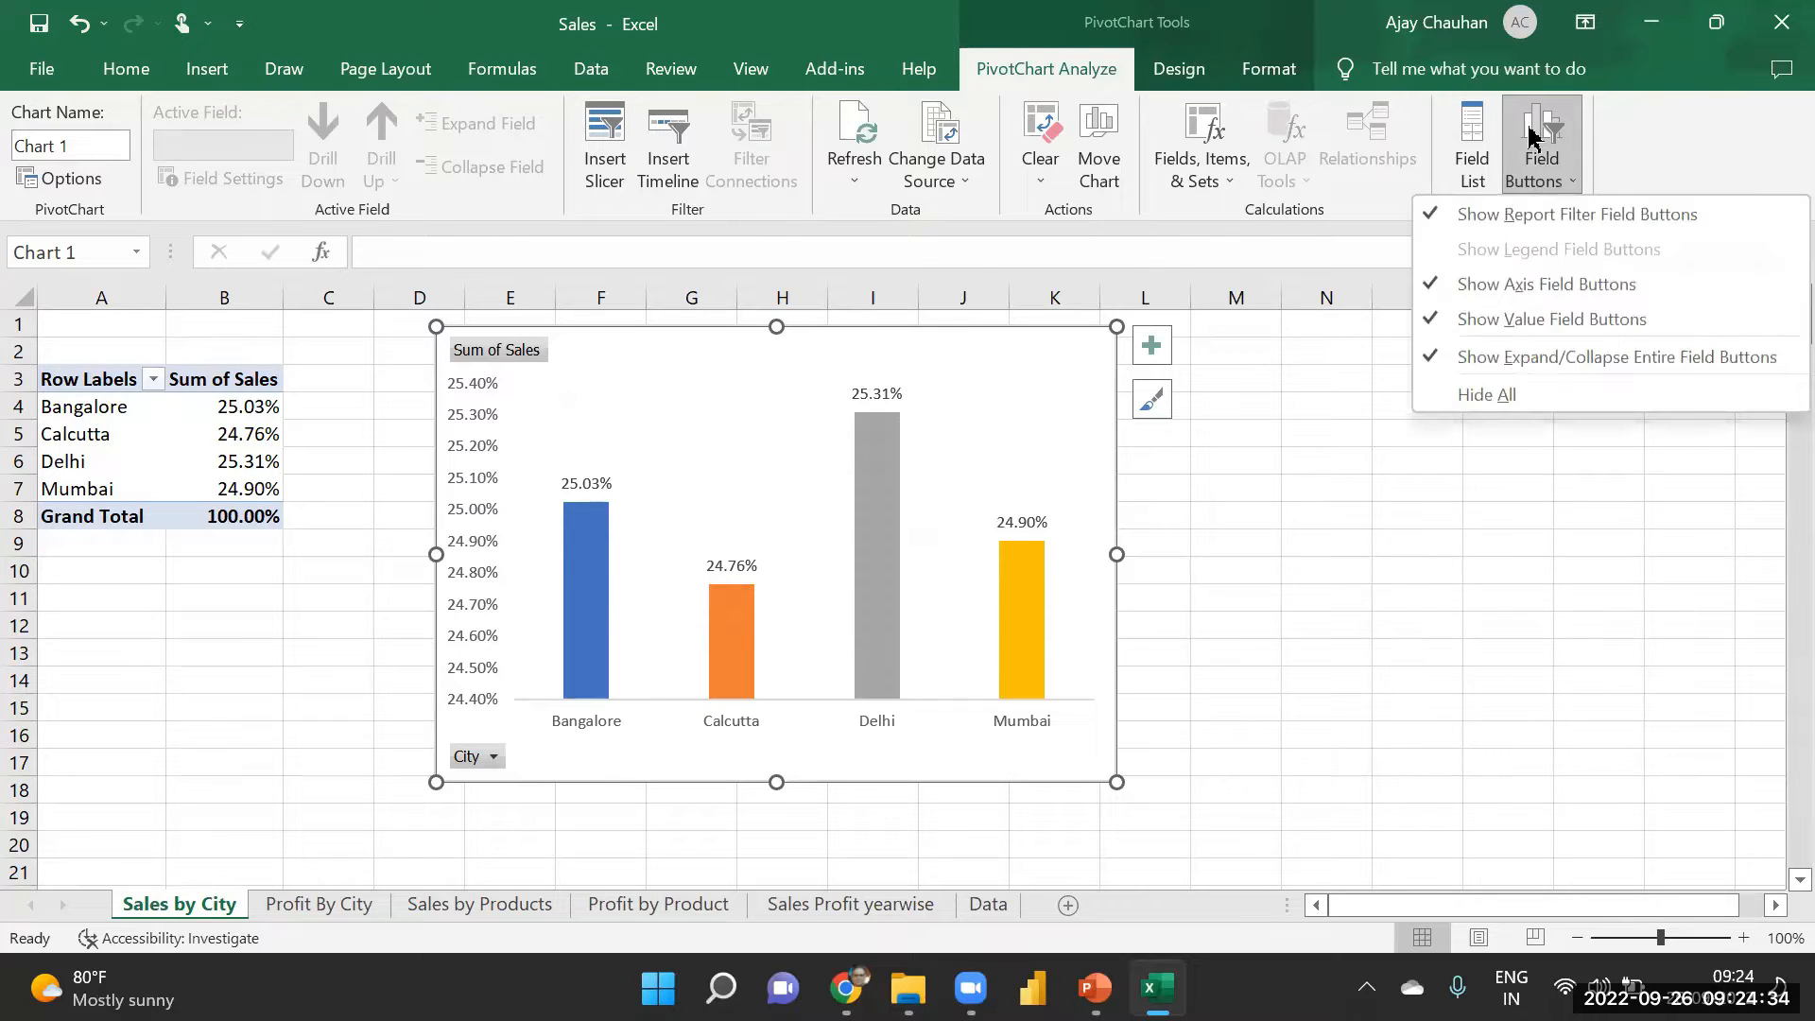
{"action": "left_click", "coordinate": [1528, 137]}
{"action": "left_click", "coordinate": [1527, 137]}
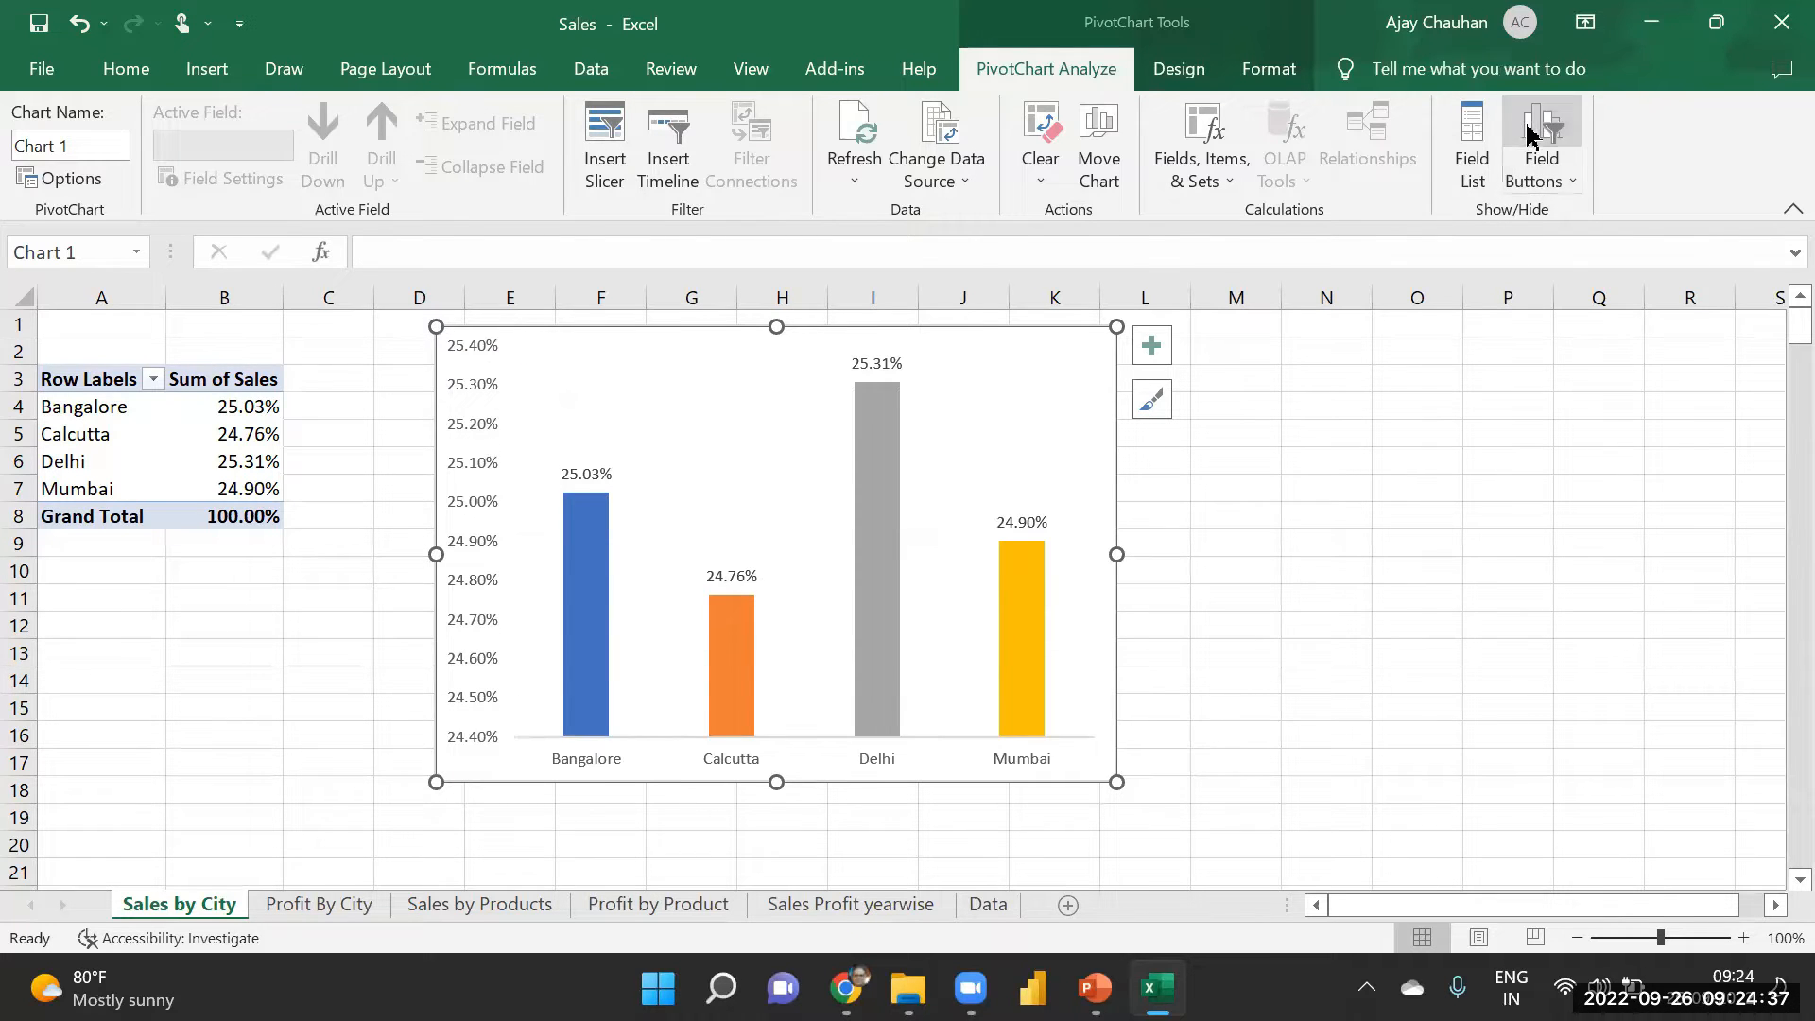
- Toggle the PivotChart's field buttons on and off to compare the chart with and without them, leaving them hidden
{"action": "left_click", "coordinate": [1537, 137]}
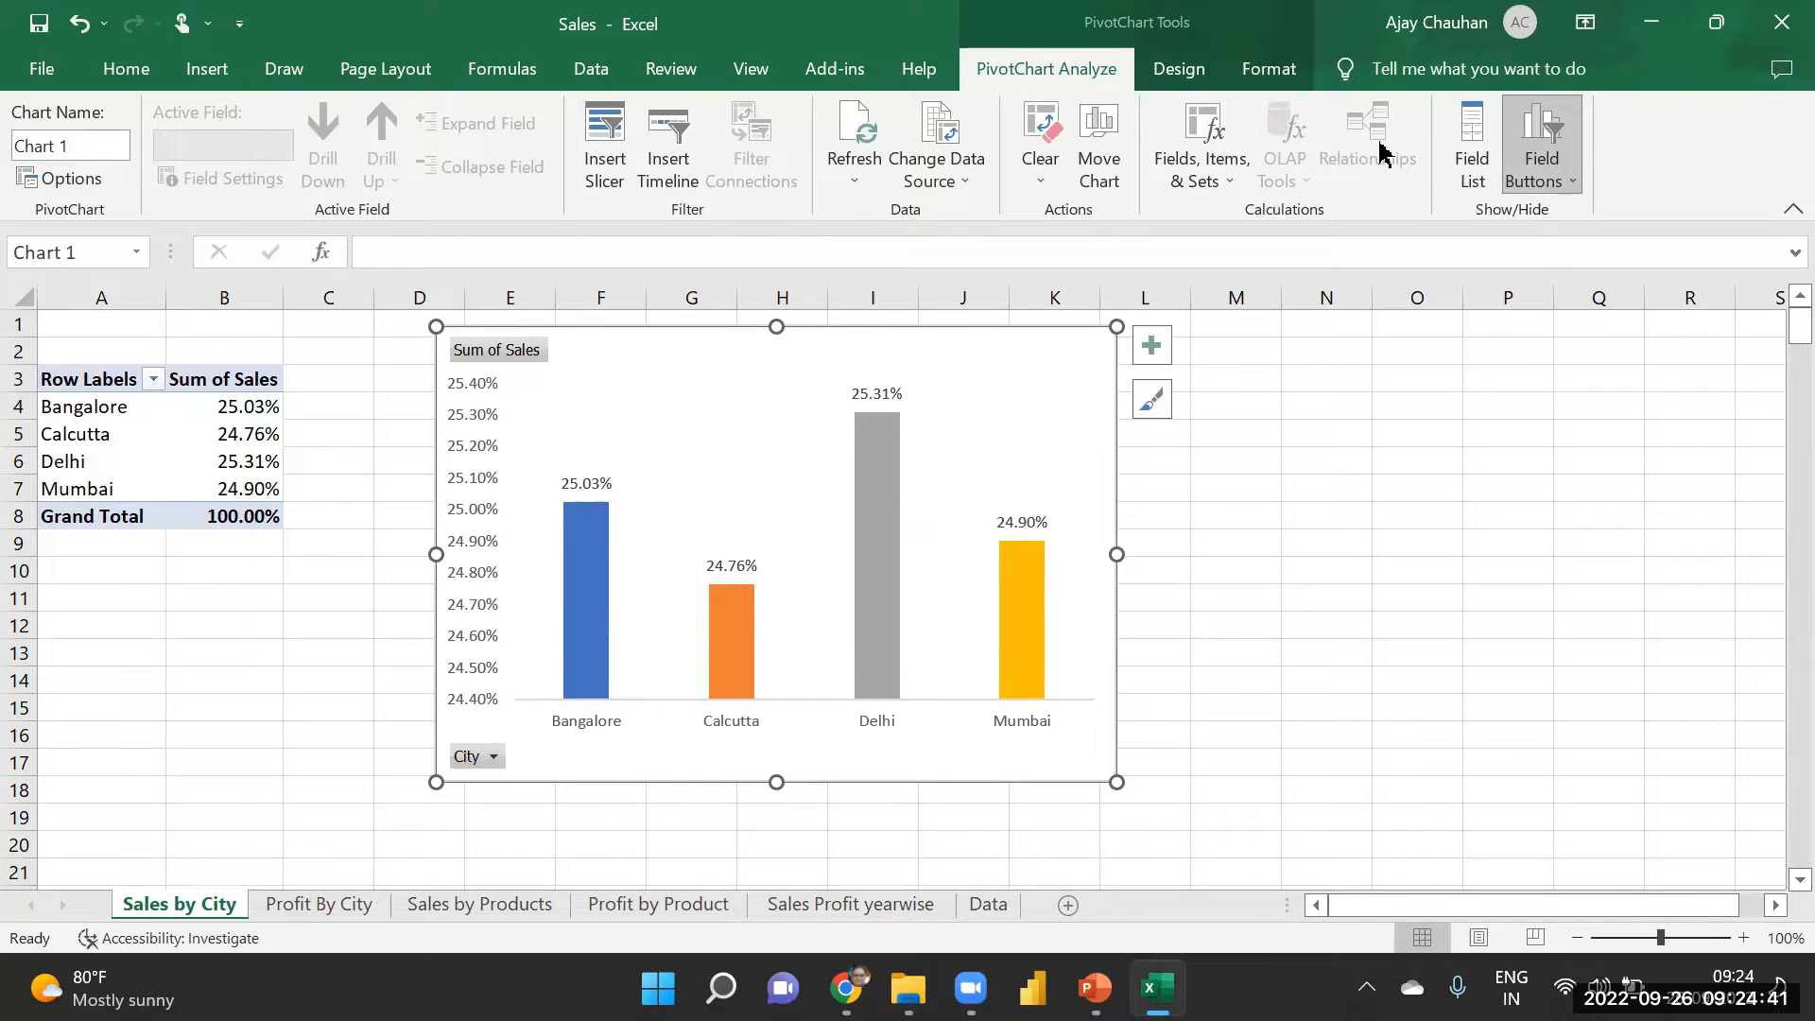
{"action": "left_click", "coordinate": [1532, 139]}
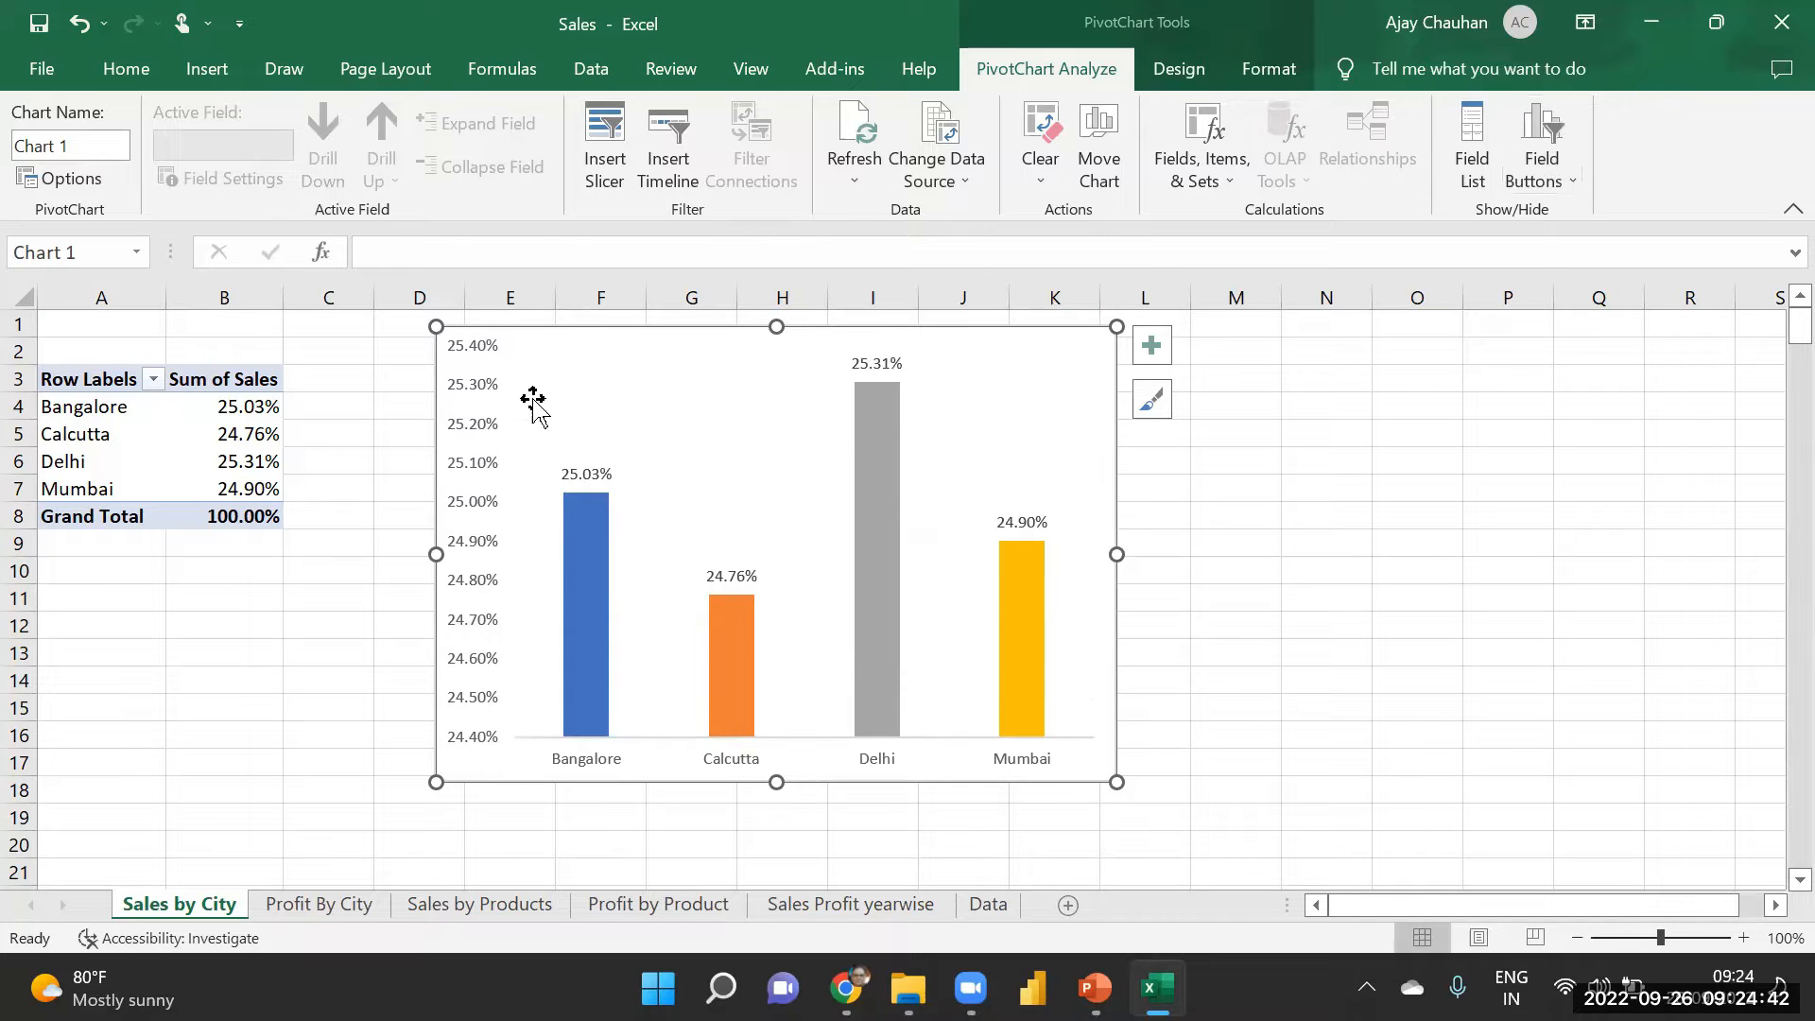
{"action": "left_click", "coordinate": [1550, 146]}
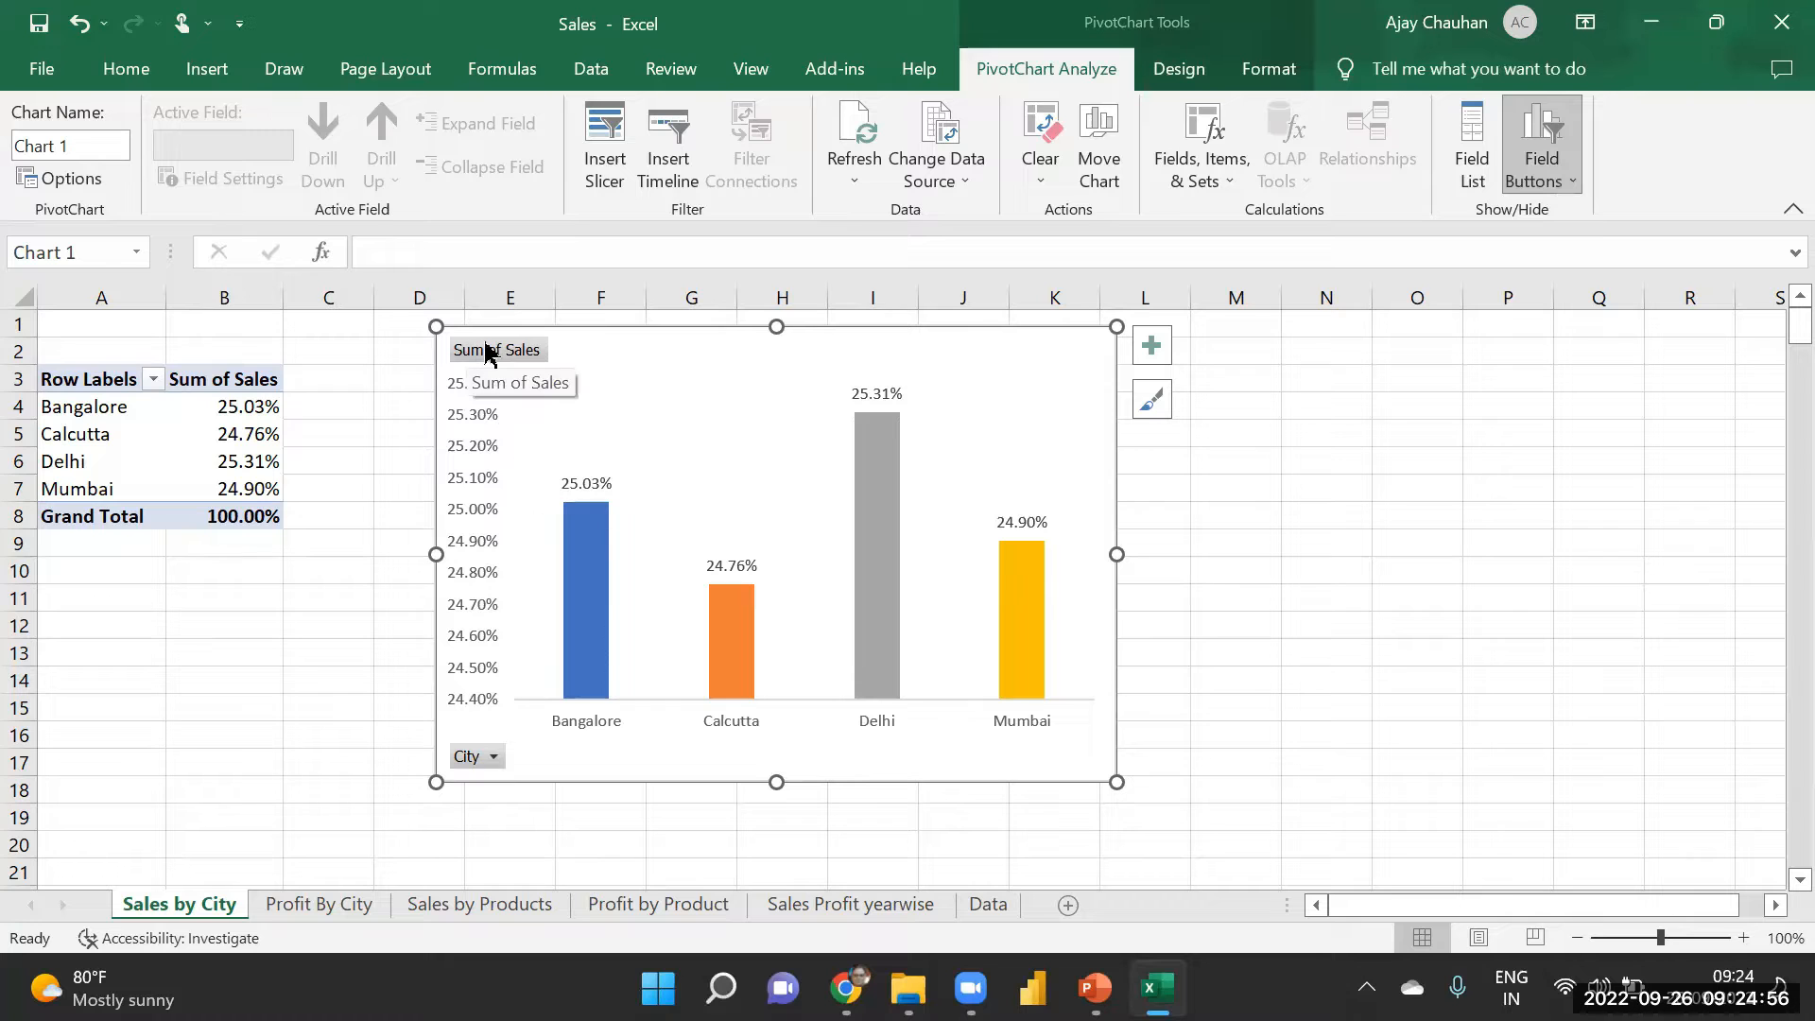
{"action": "left_click", "coordinate": [1524, 142]}
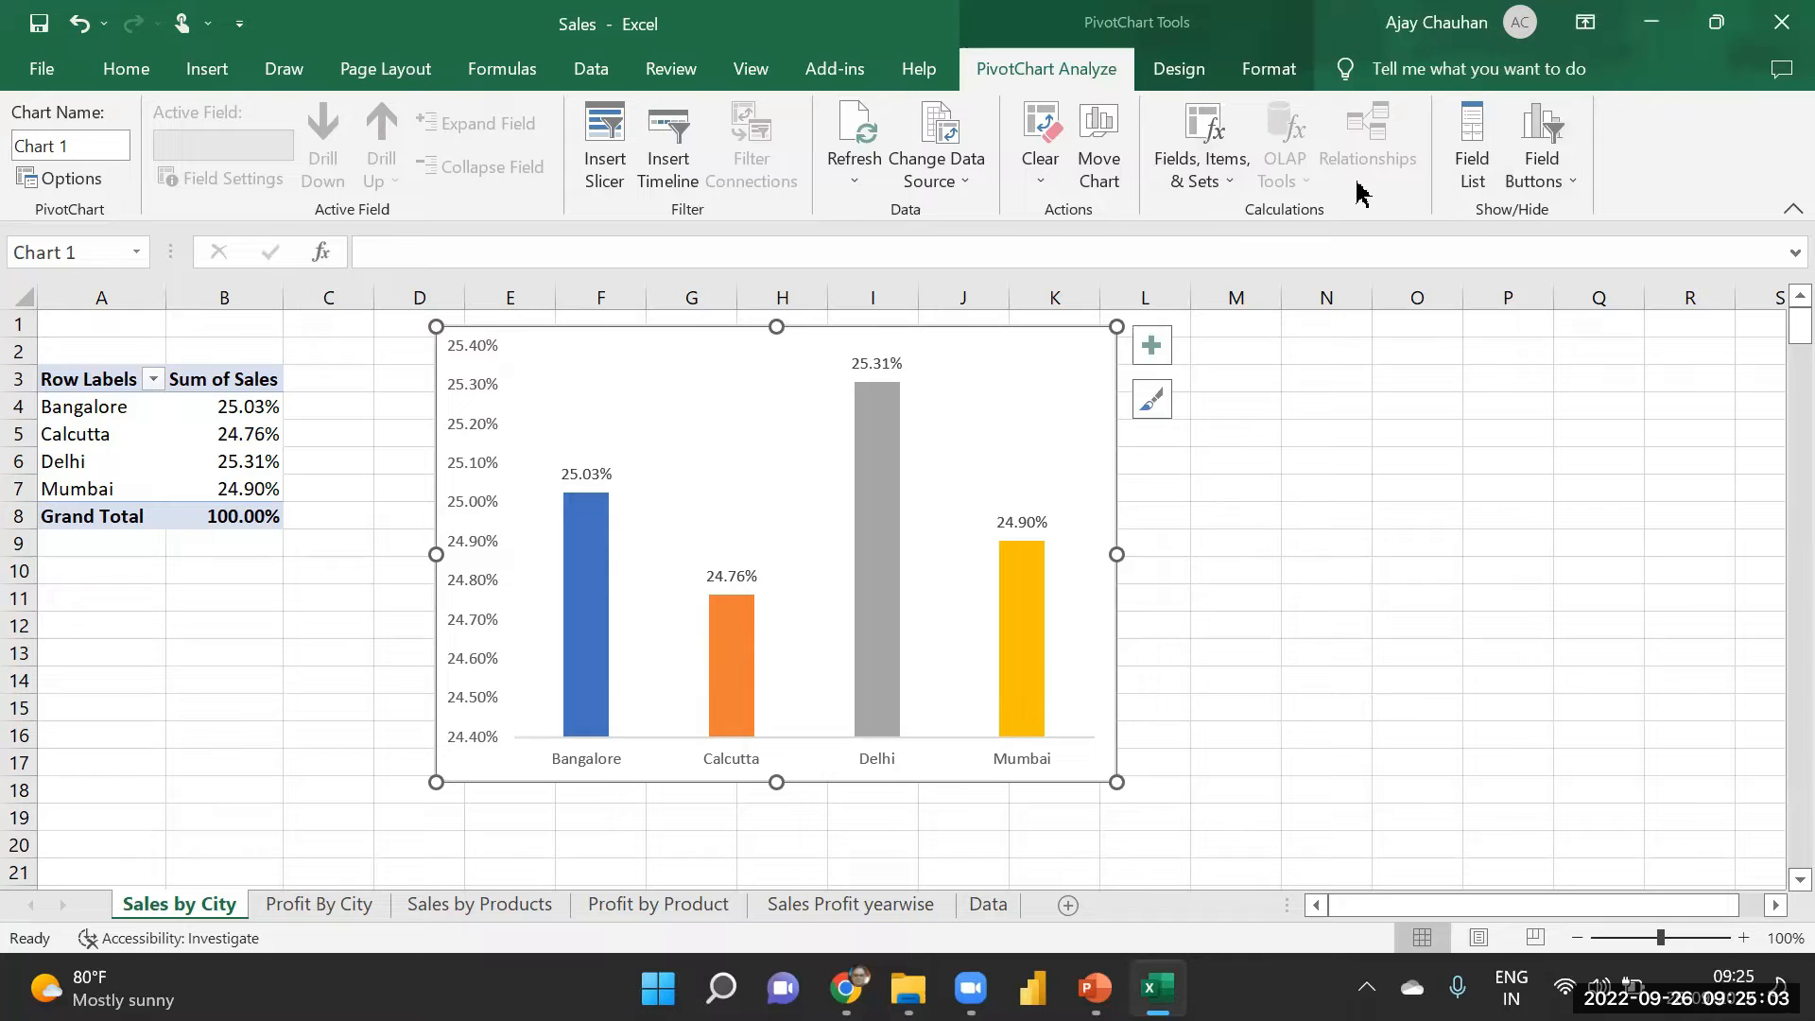
- Insert a text box reading "Sales (in % of Total)" in the chart's upper area and reduce the box's height
{"action": "left_click", "coordinate": [204, 69]}
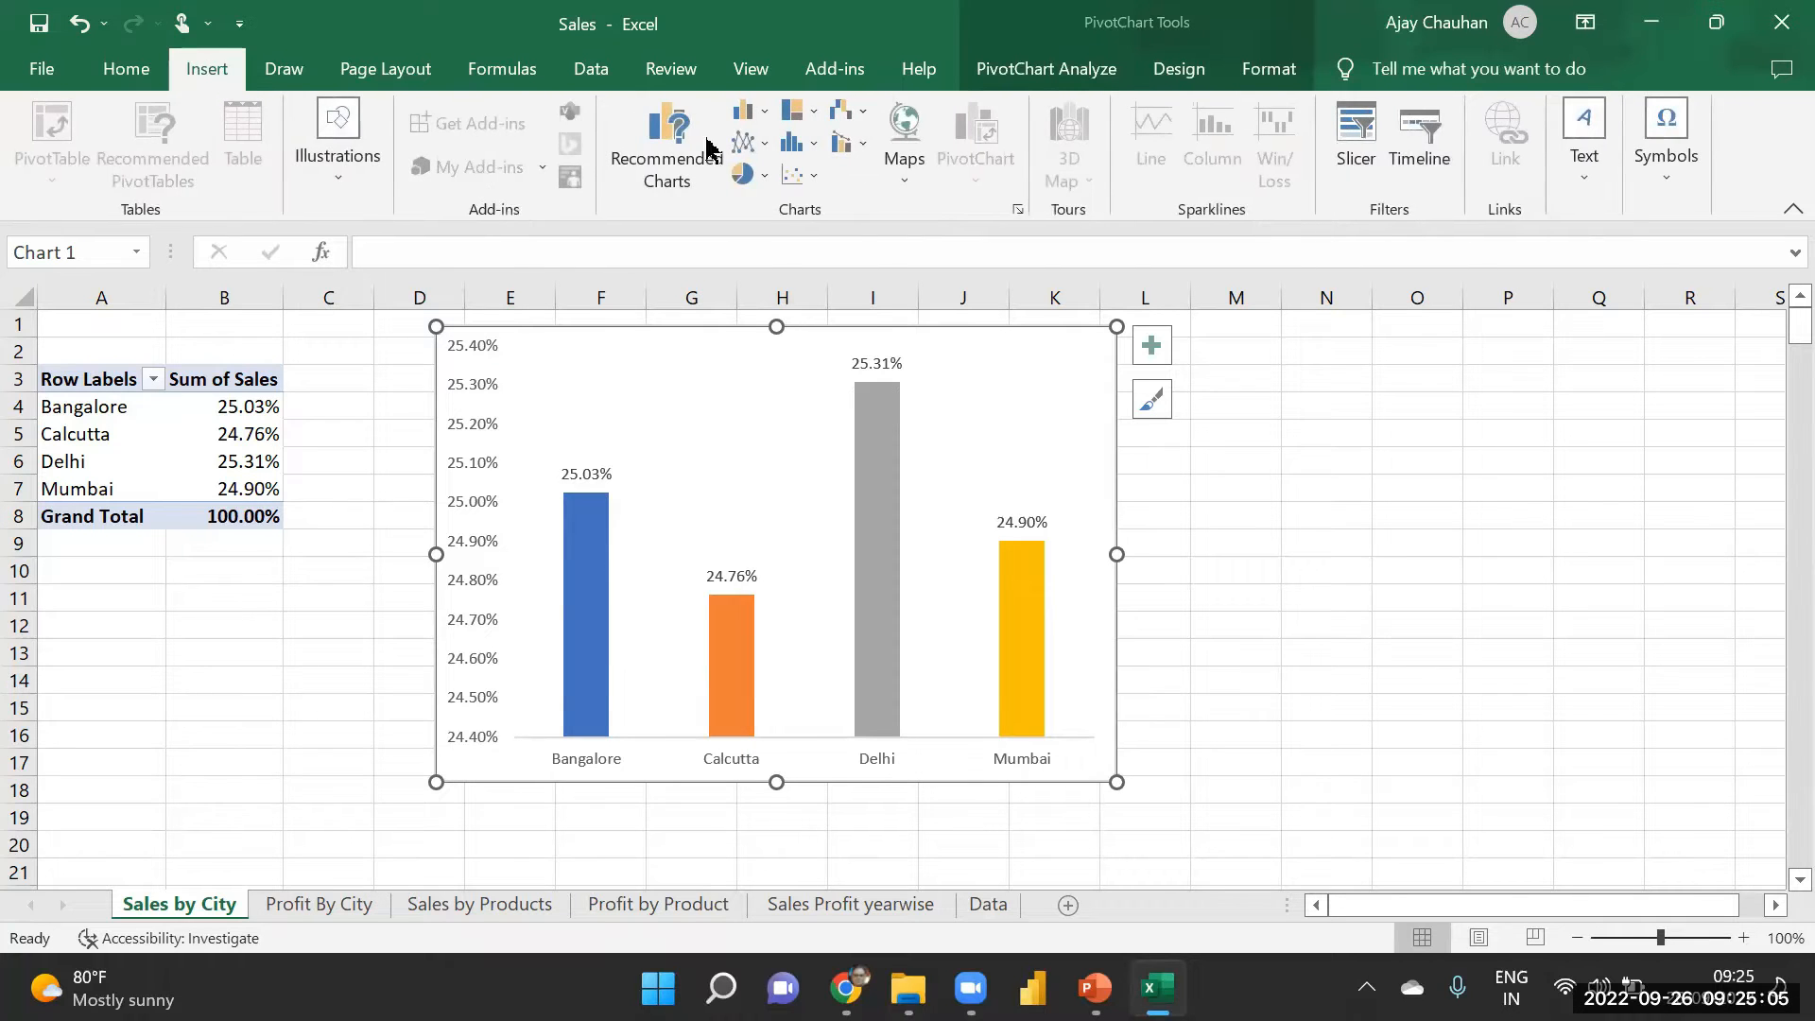
{"action": "left_click", "coordinate": [1588, 180]}
{"action": "left_click", "coordinate": [1491, 274]}
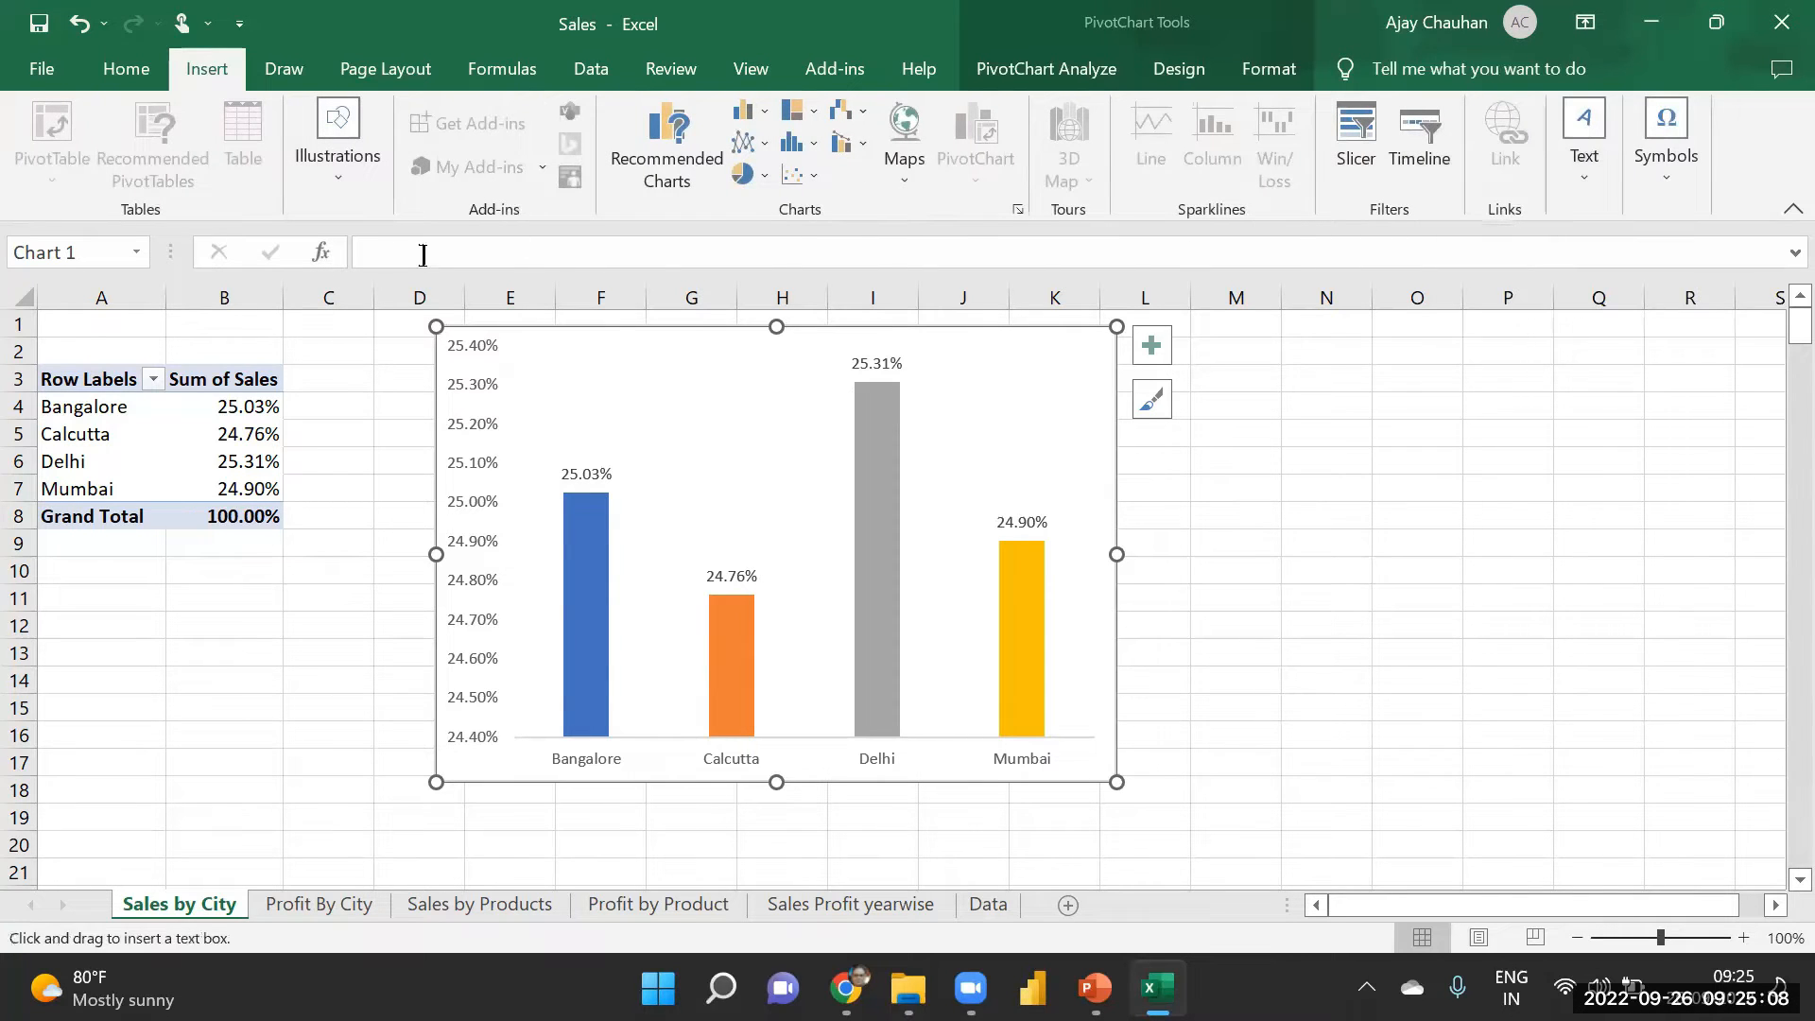
{"action": "left_click_drag", "start_coordinate": [559, 357], "coordinate": [788, 424]}
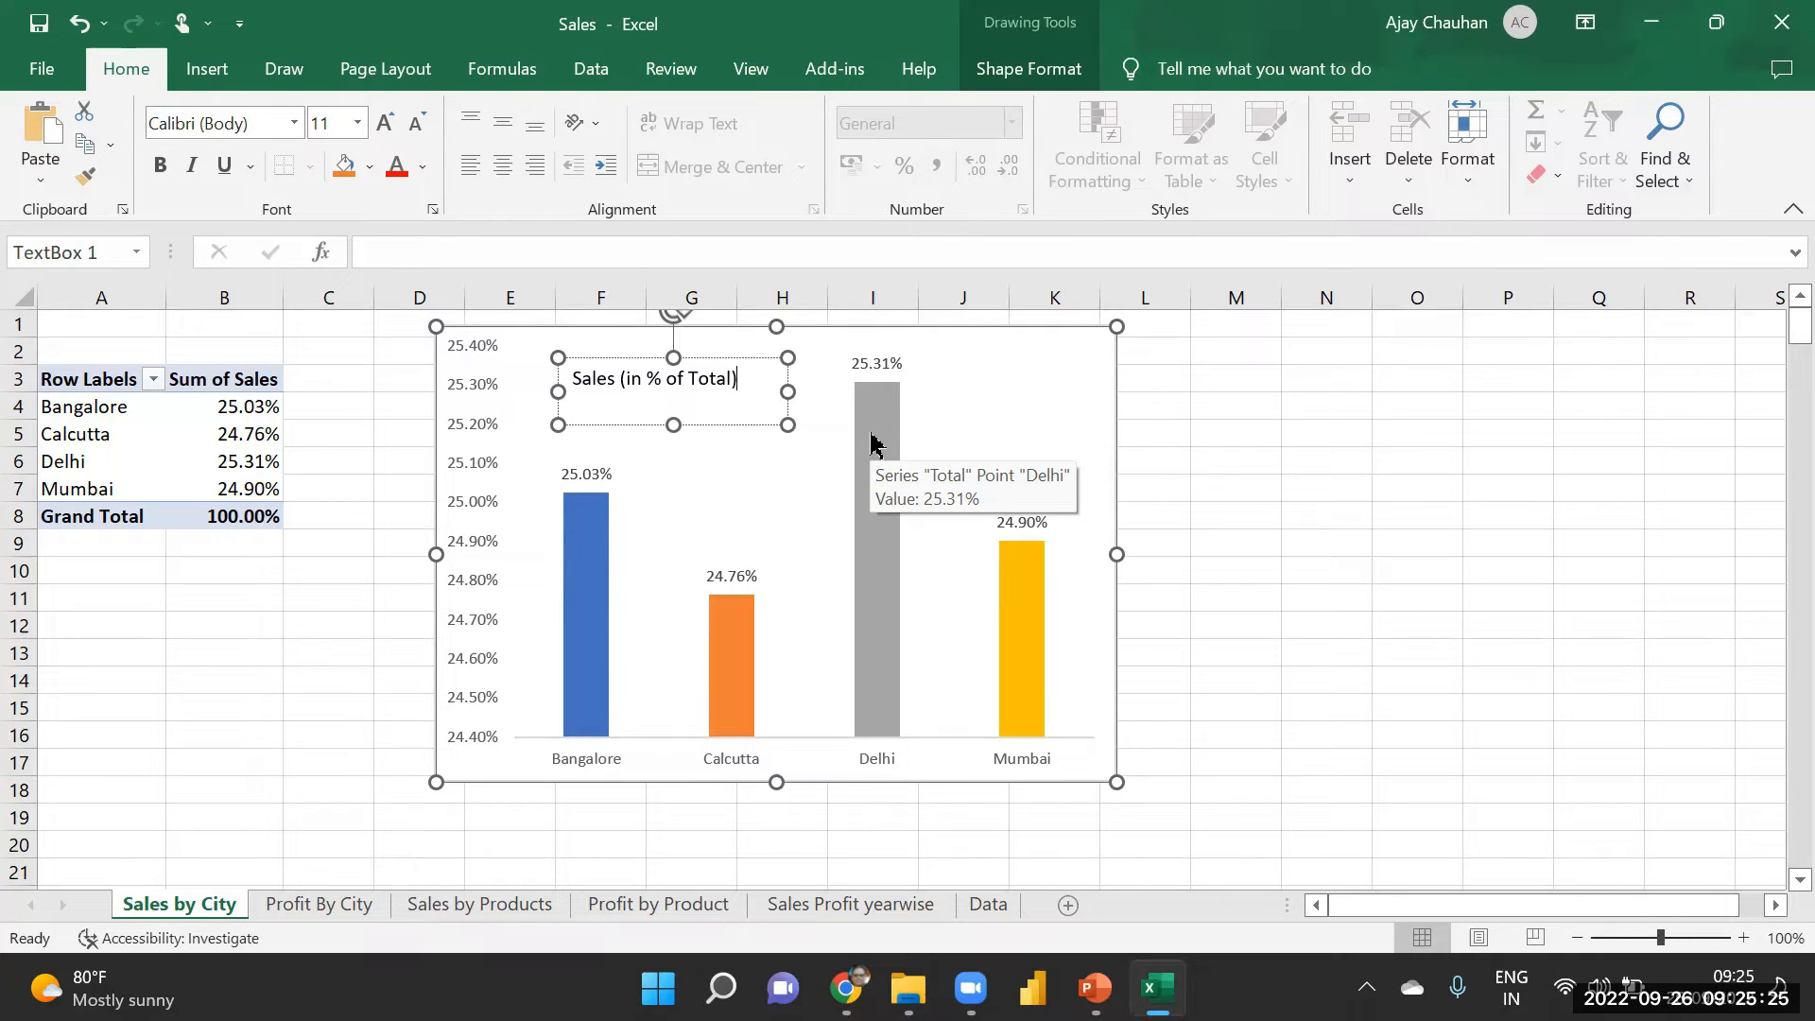
{"action": "left_click_drag", "start_coordinate": [672, 425], "coordinate": [669, 406]}
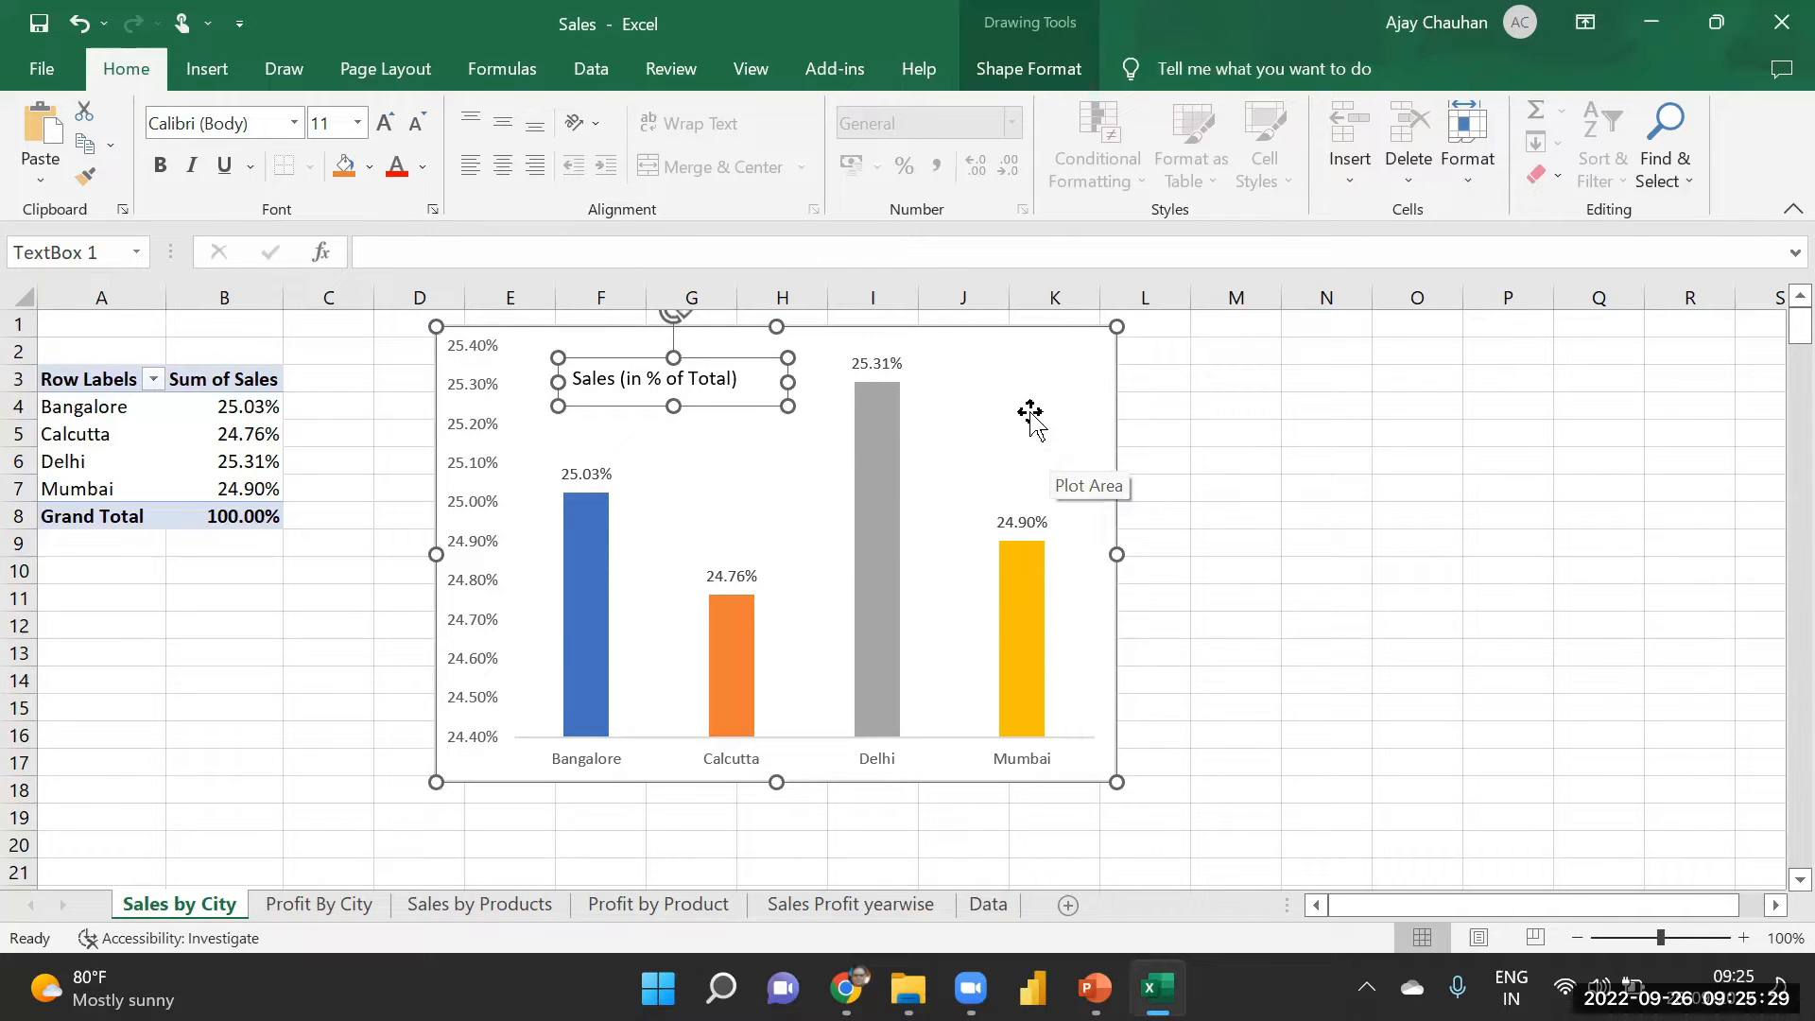
- Shrink the chart and place it beside the PivotTable, covering about columns D to H and rows 1 to 10
{"action": "left_click_drag", "start_coordinate": [787, 382], "coordinate": [777, 425]}
{"action": "mouse_move", "coordinate": [613, 445]}
{"action": "left_mouse_down"}
{"action": "mouse_move", "coordinate": [579, 365]}
{"action": "mouse_move", "coordinate": [612, 453]}
{"action": "left_mouse_up"}
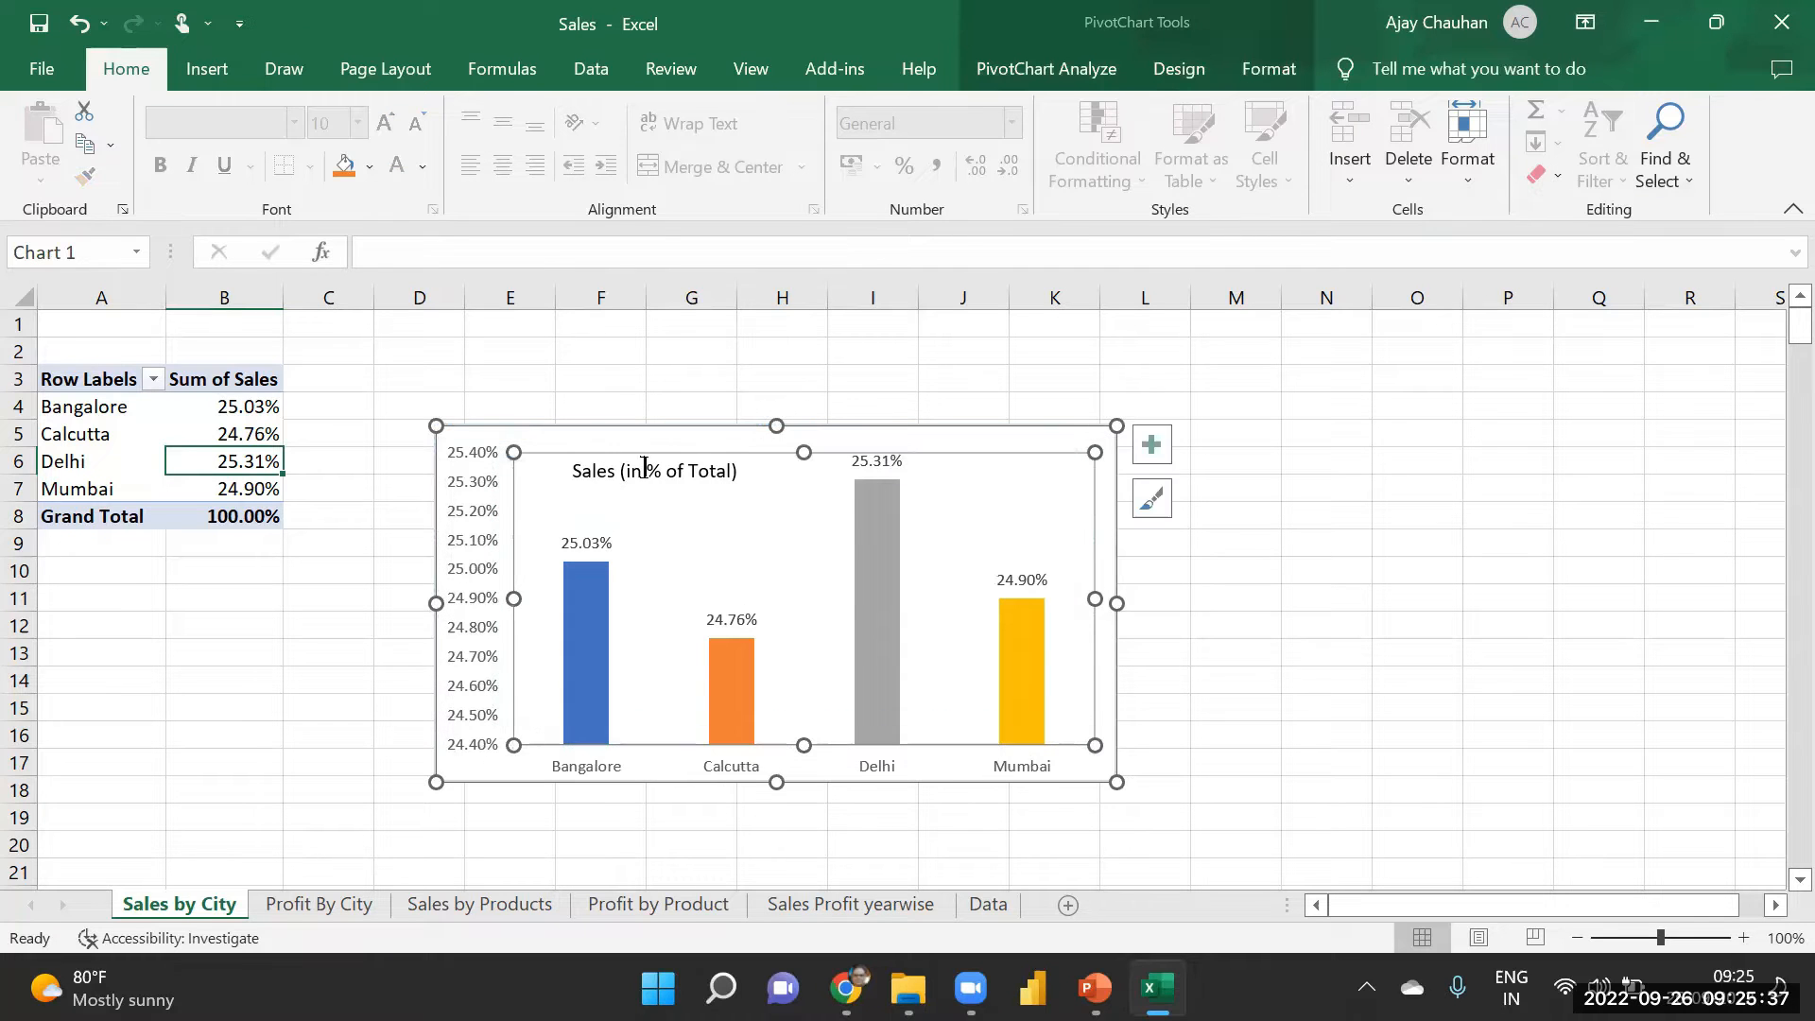
{"action": "left_click_drag", "start_coordinate": [911, 429], "coordinate": [853, 325]}
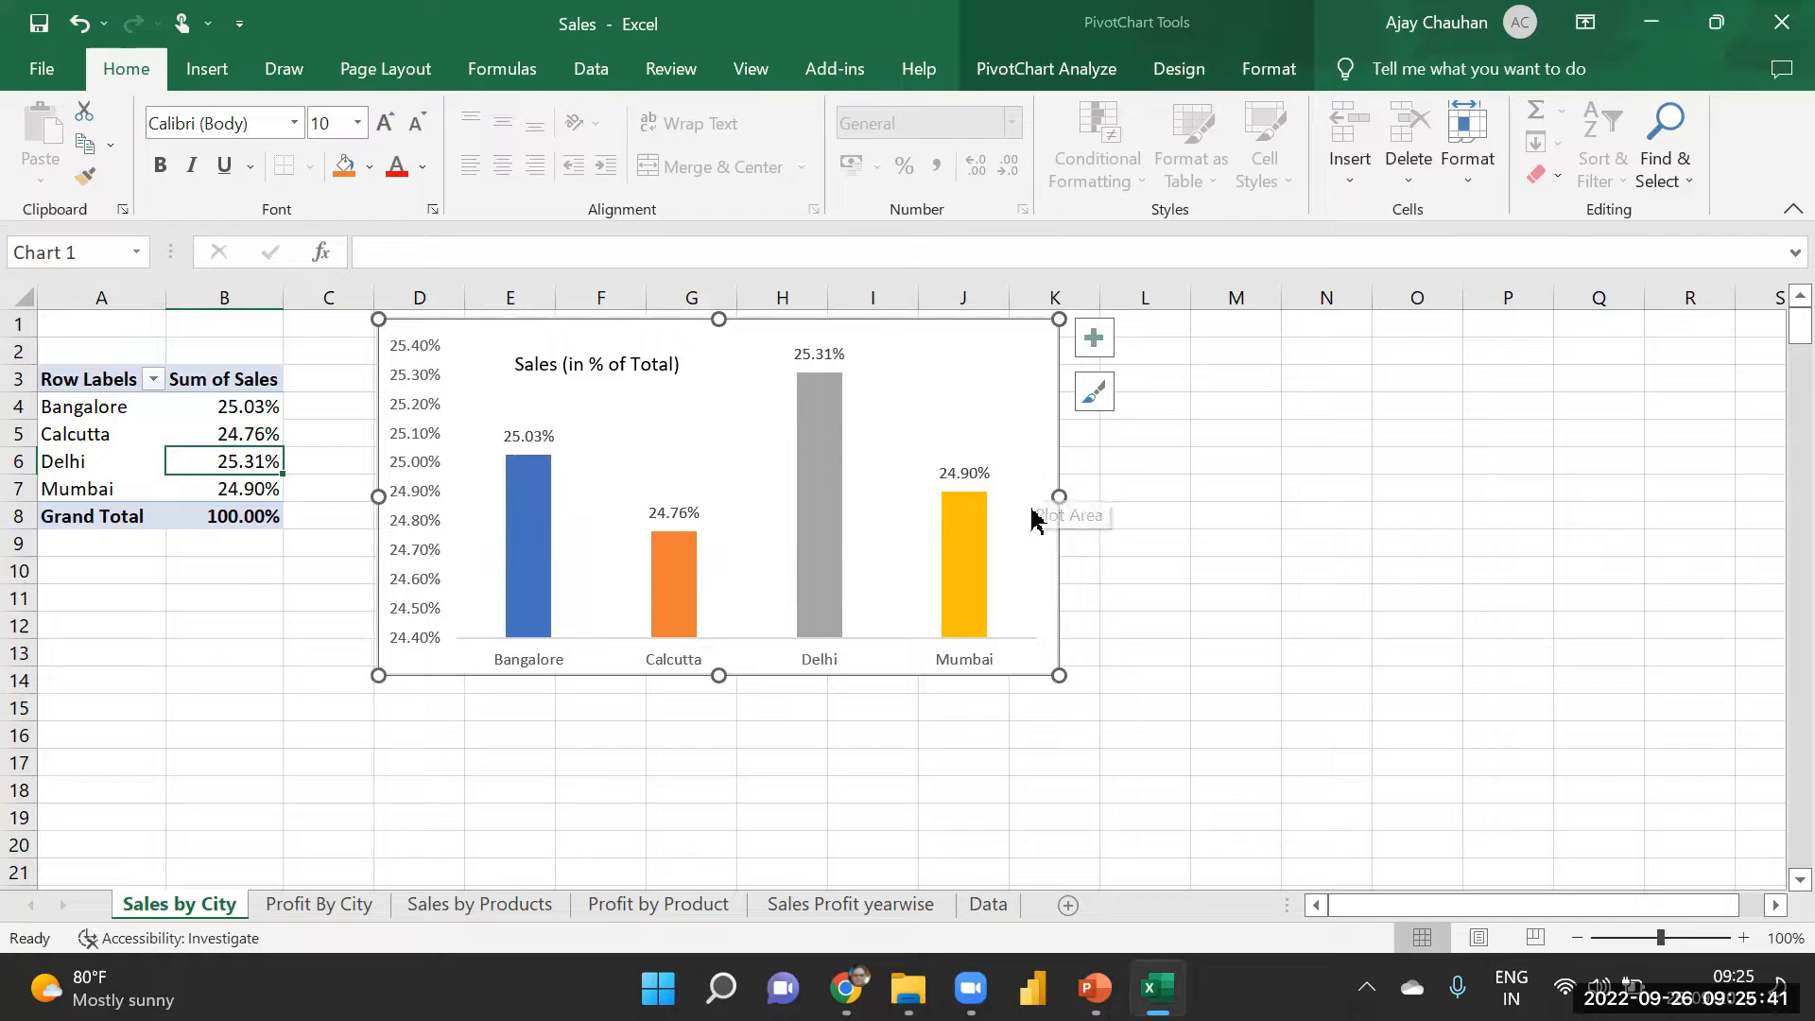
{"action": "left_click_drag", "start_coordinate": [1059, 496], "coordinate": [828, 496]}
{"action": "left_click_drag", "start_coordinate": [603, 677], "coordinate": [603, 568]}
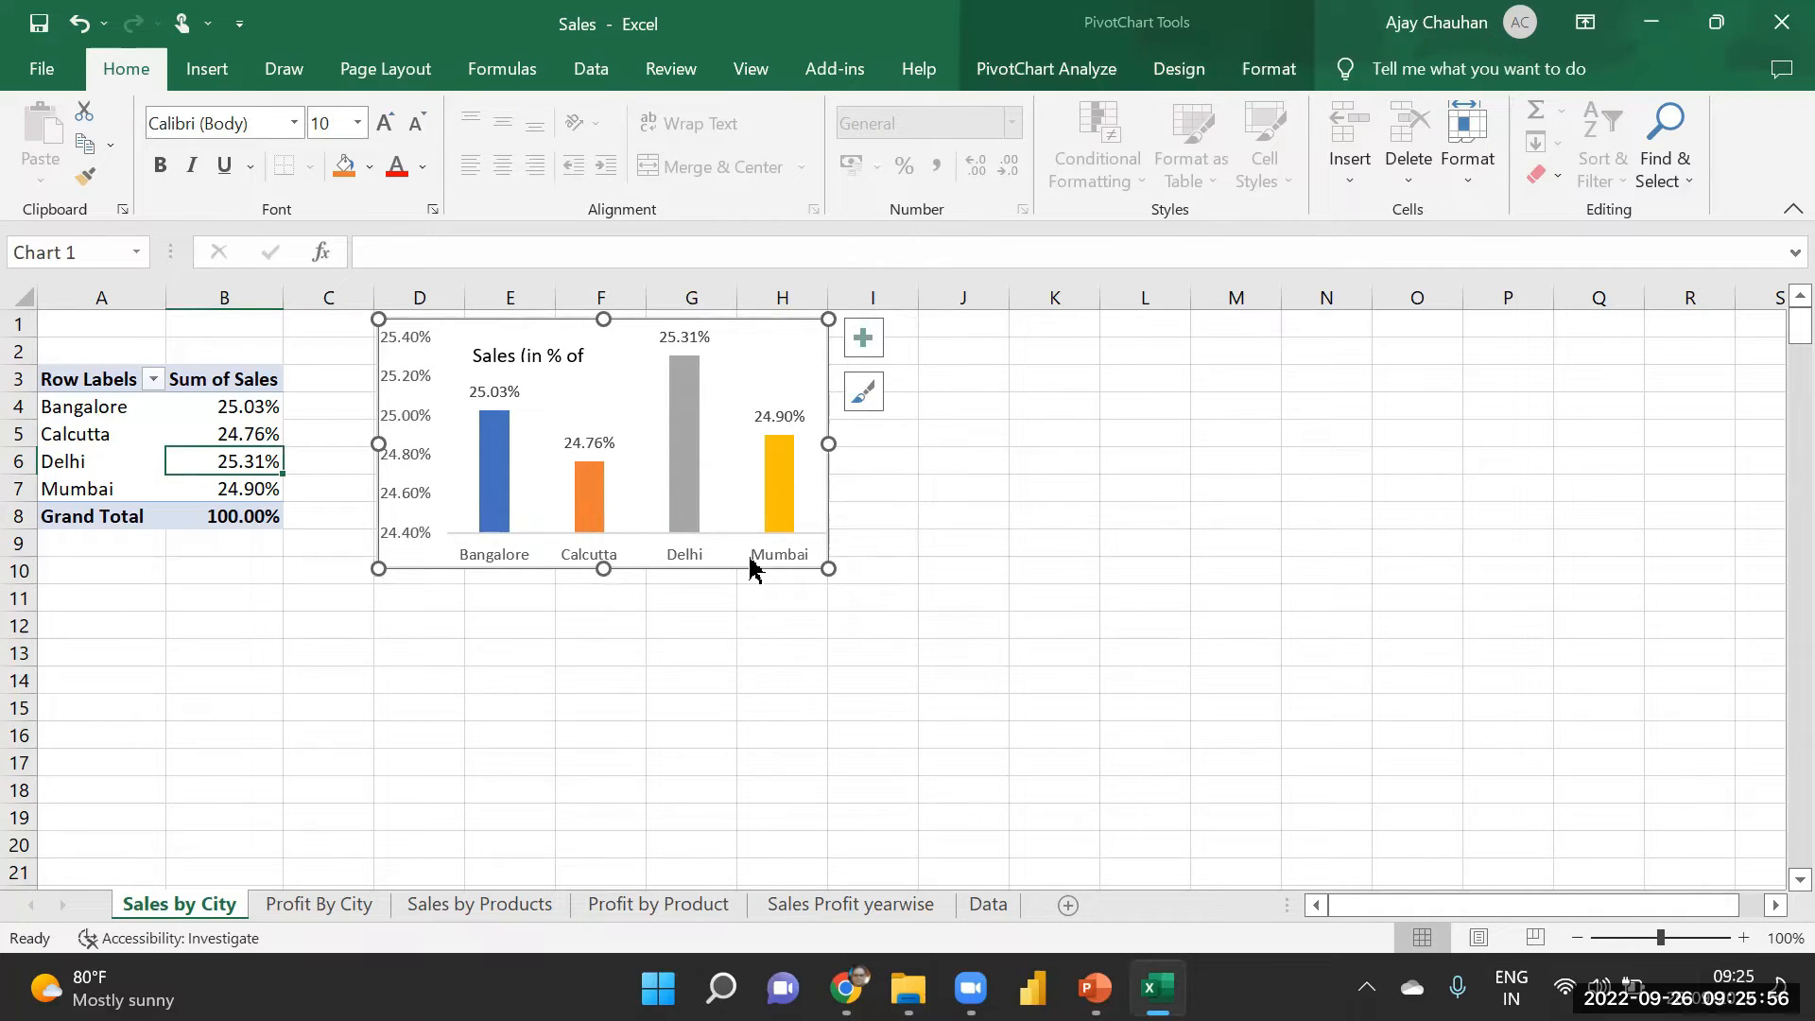
- Format the city names on the chart's horizontal axis as bold with font size 10
{"action": "left_click", "coordinate": [483, 564]}
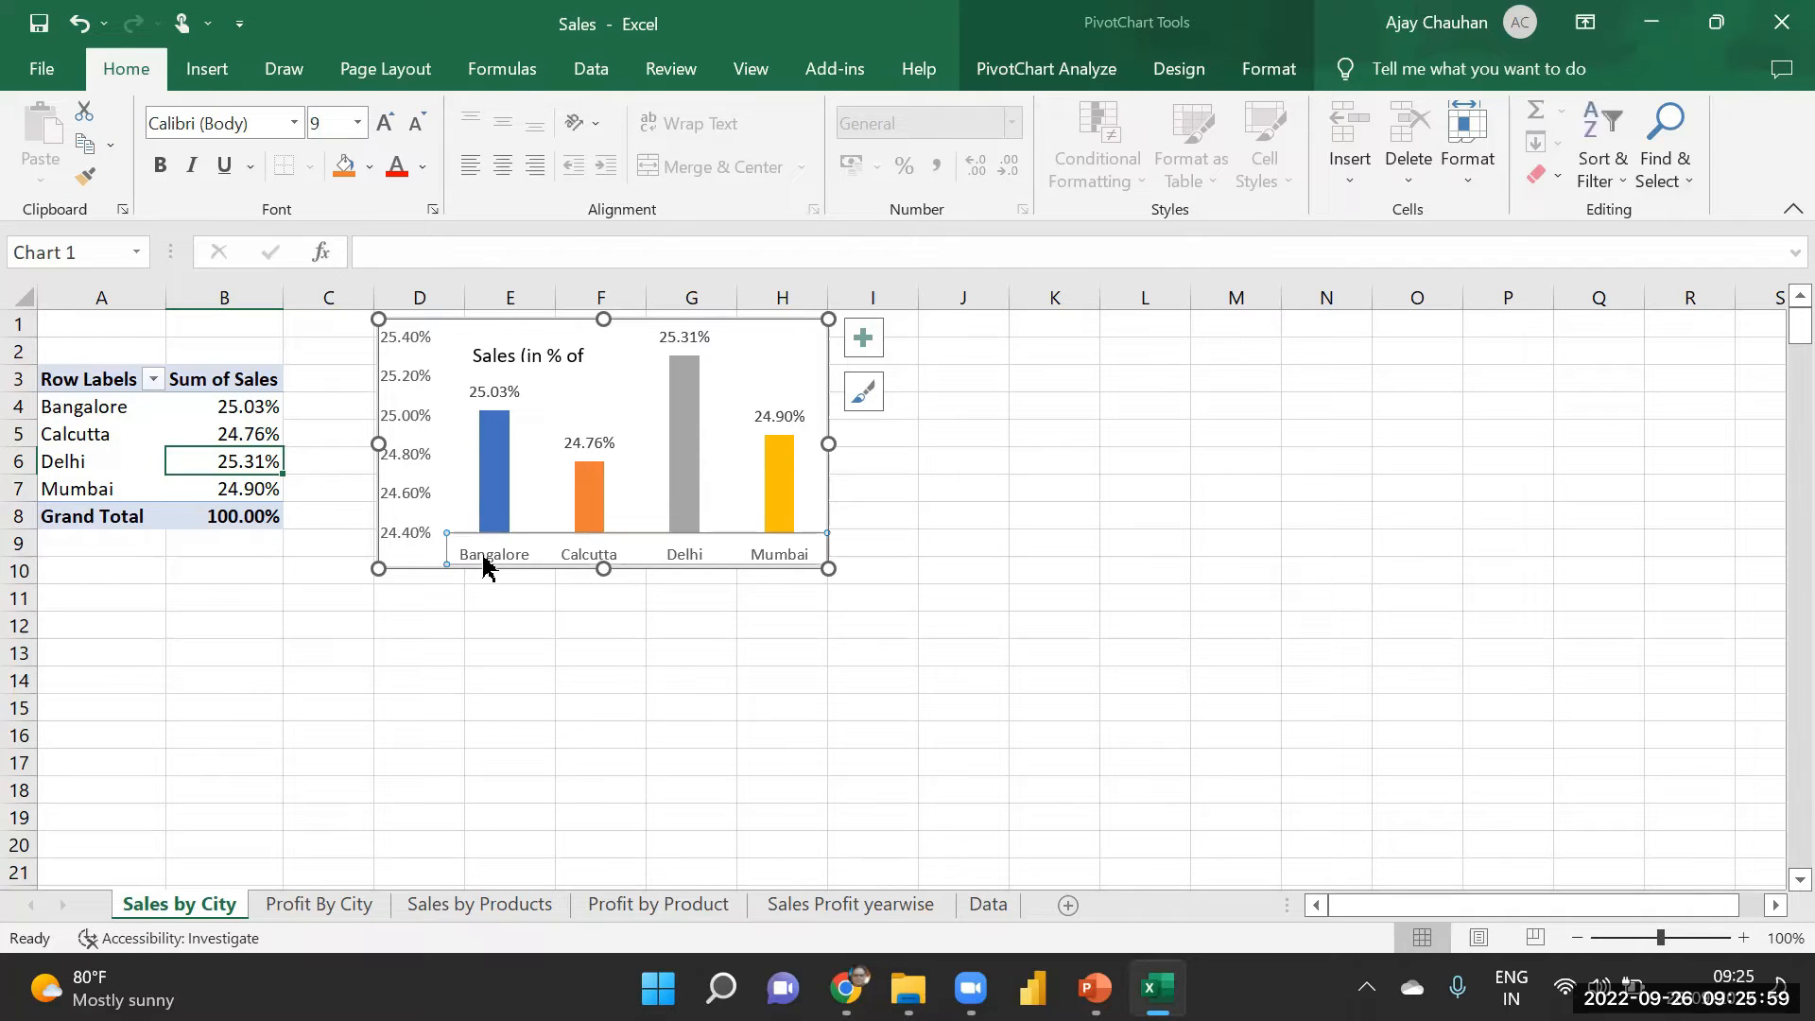
{"action": "left_click", "coordinate": [384, 123]}
{"action": "left_click", "coordinate": [164, 170]}
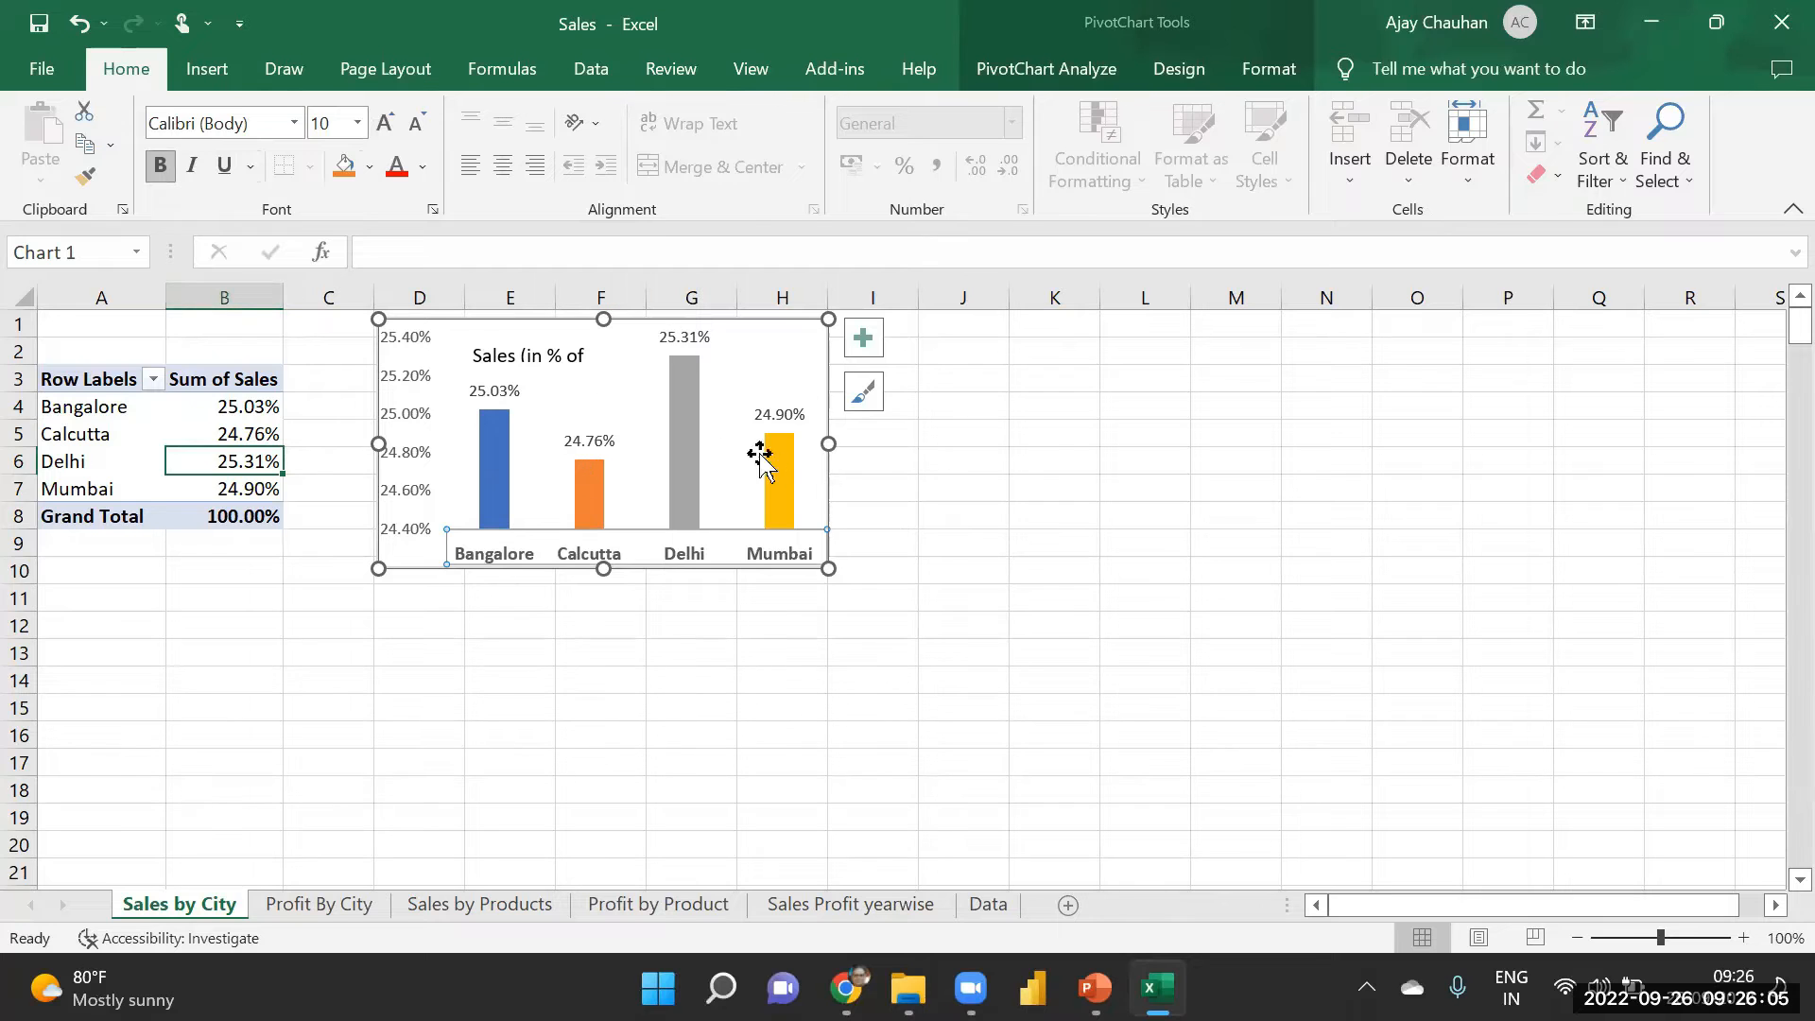
- Fill the chart's percentage data labels with standard yellow
{"action": "left_click", "coordinate": [771, 414]}
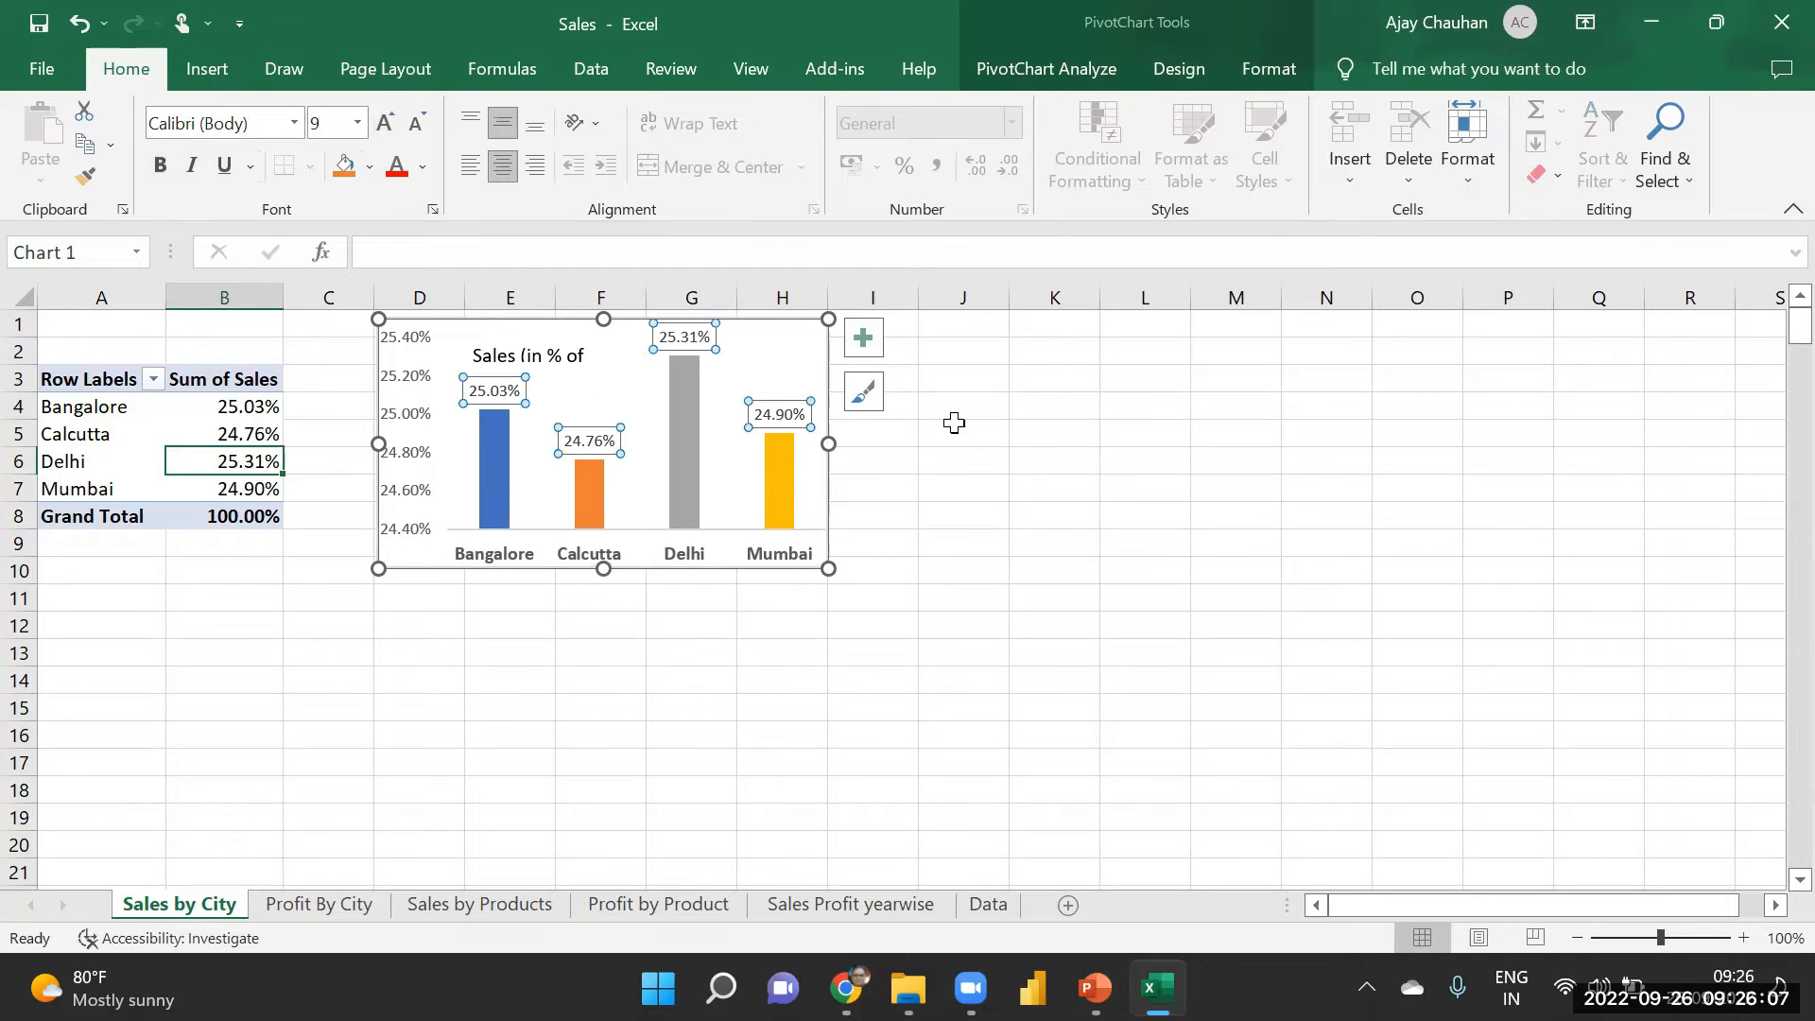
{"action": "left_click", "coordinate": [346, 168]}
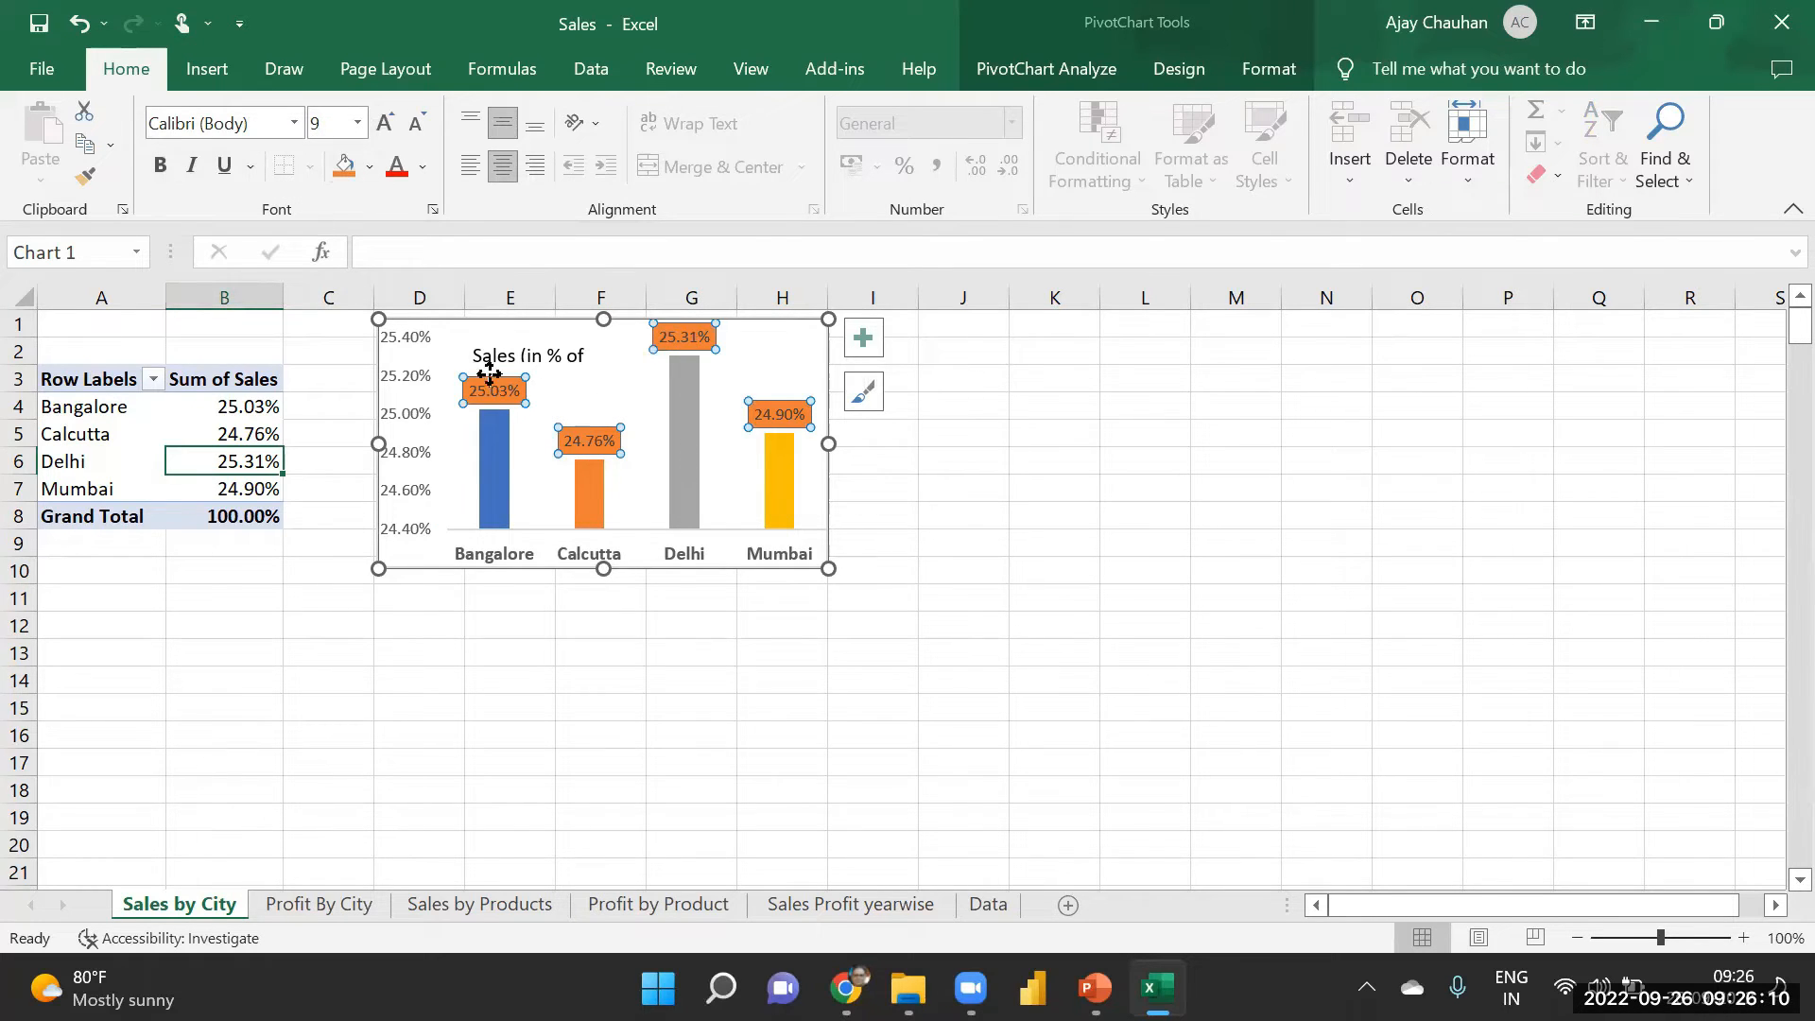
{"action": "left_click", "coordinate": [370, 168]}
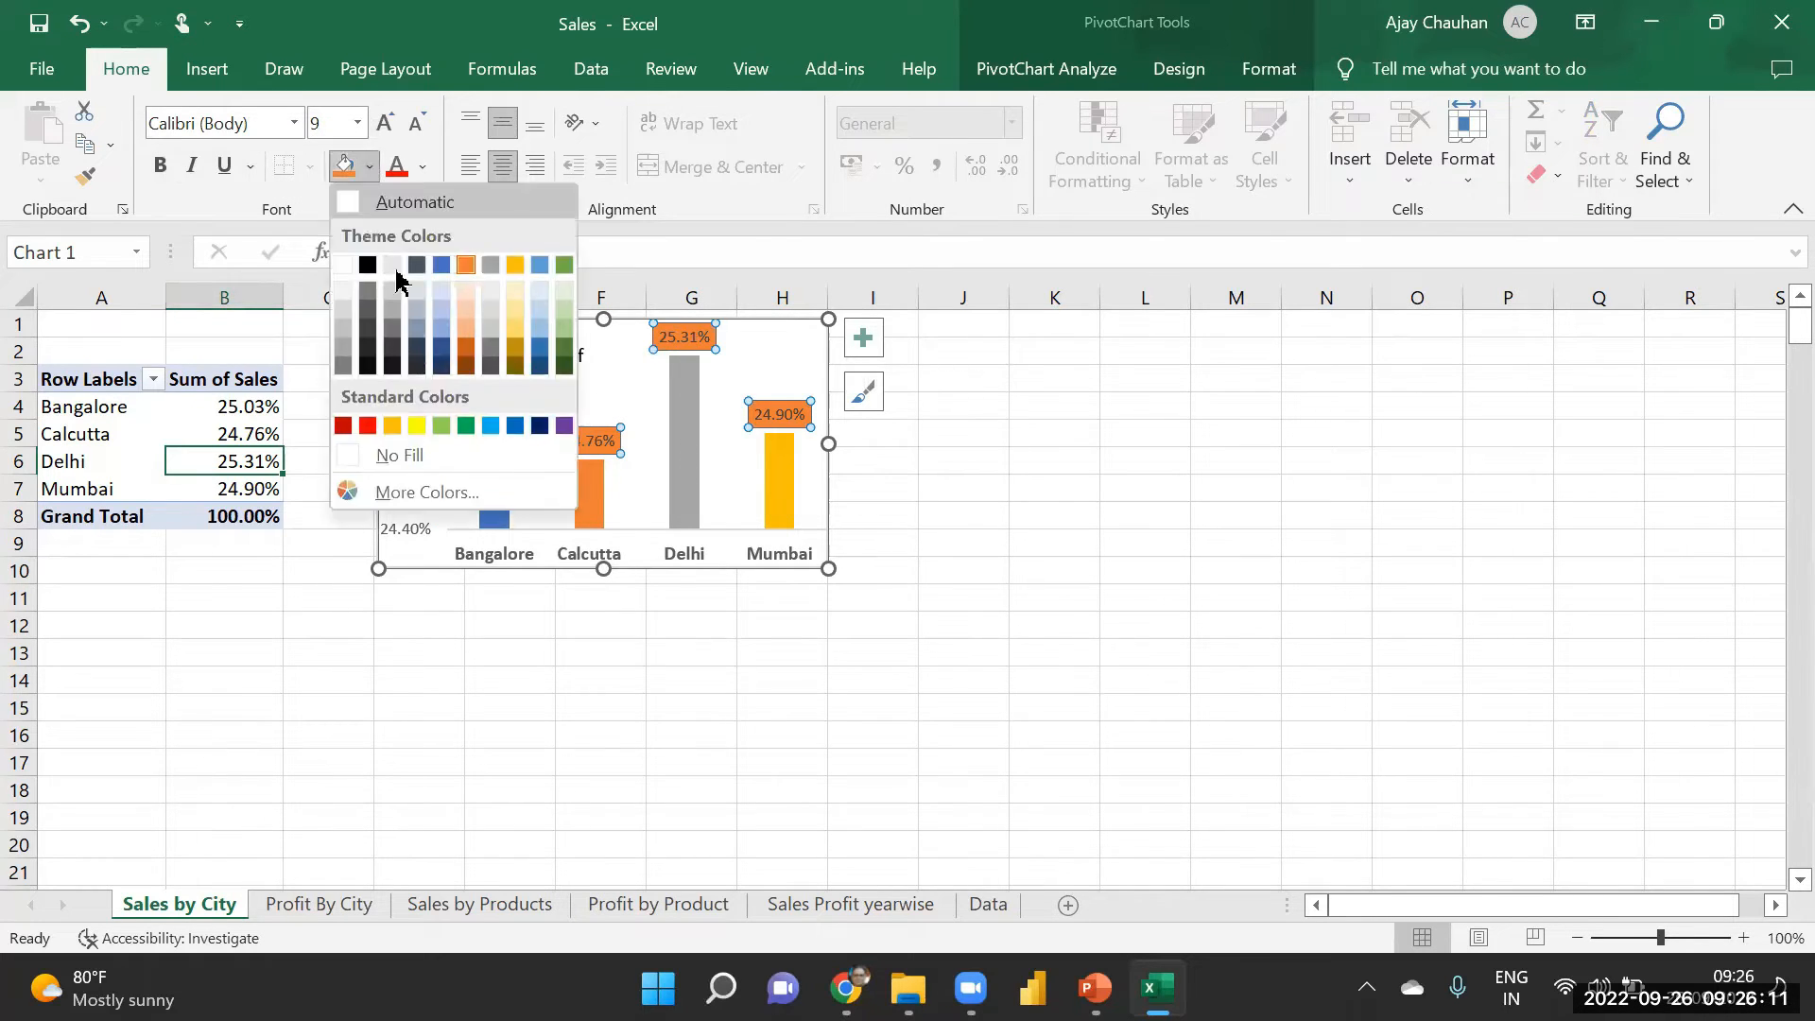
{"action": "left_click", "coordinate": [416, 427]}
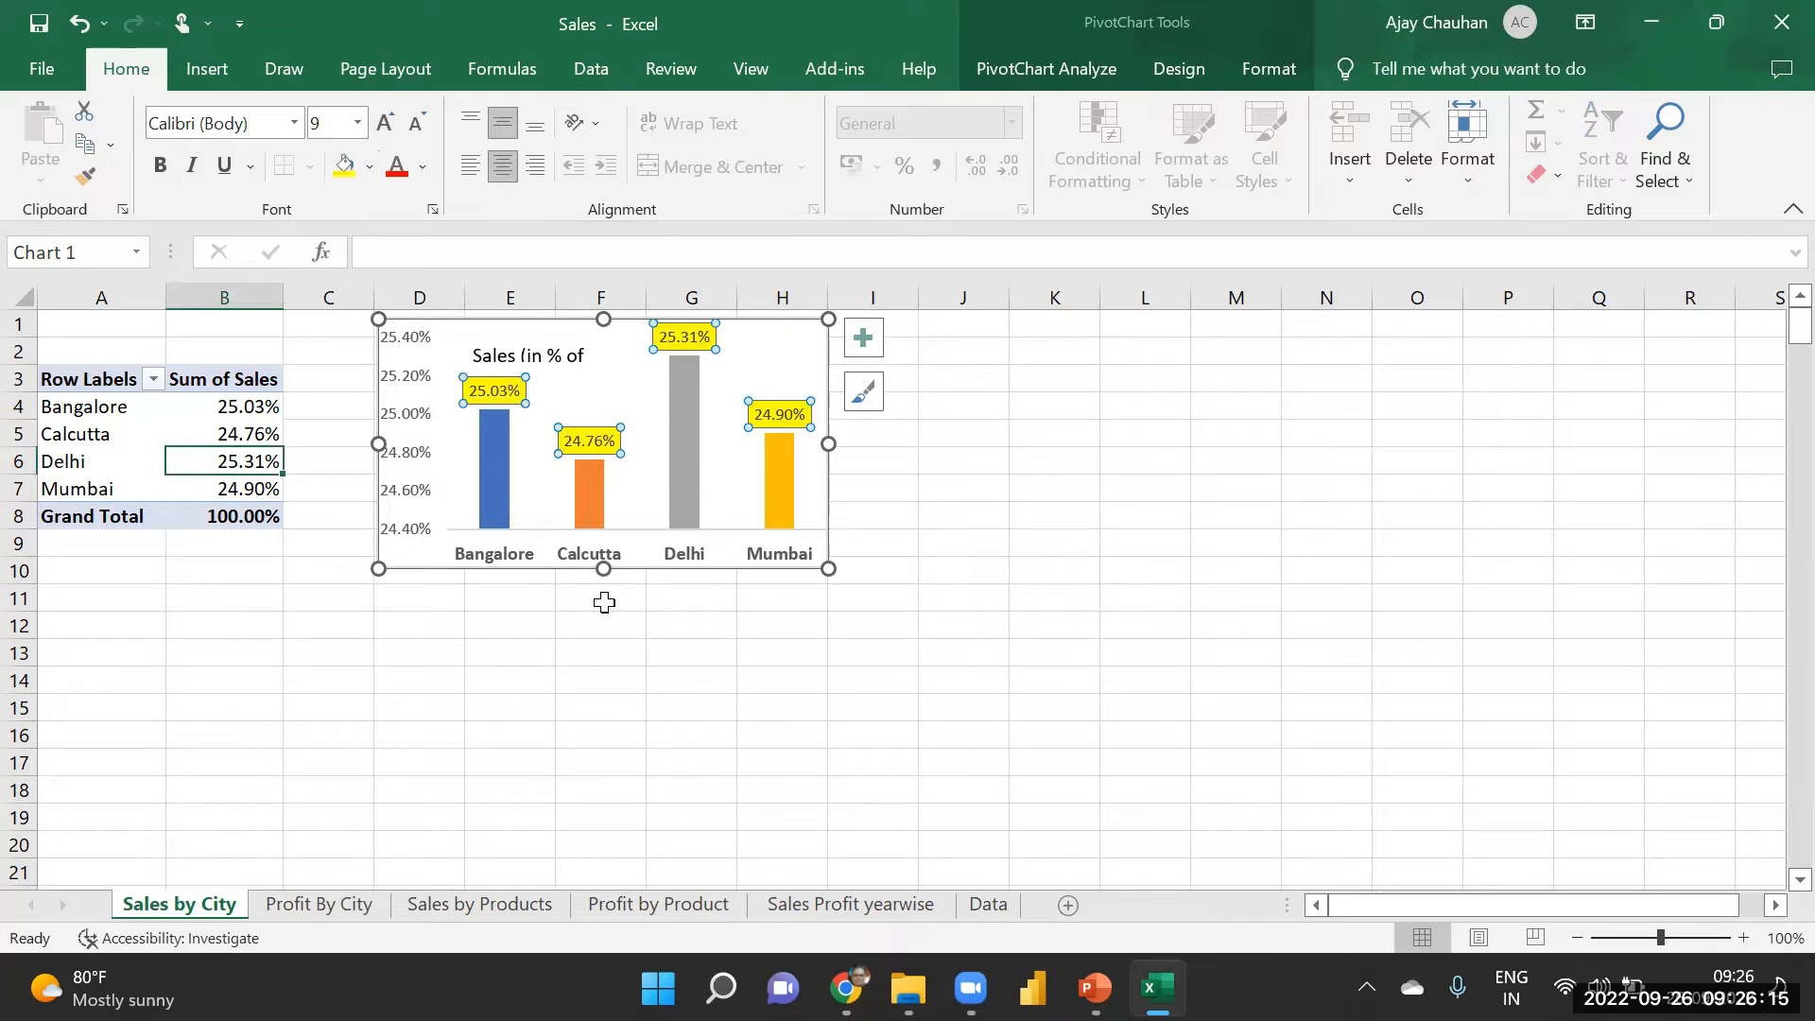
- Make the chart slightly taller and wider, and set the data labels' font size to 11
{"action": "left_click_drag", "start_coordinate": [603, 569], "coordinate": [603, 600]}
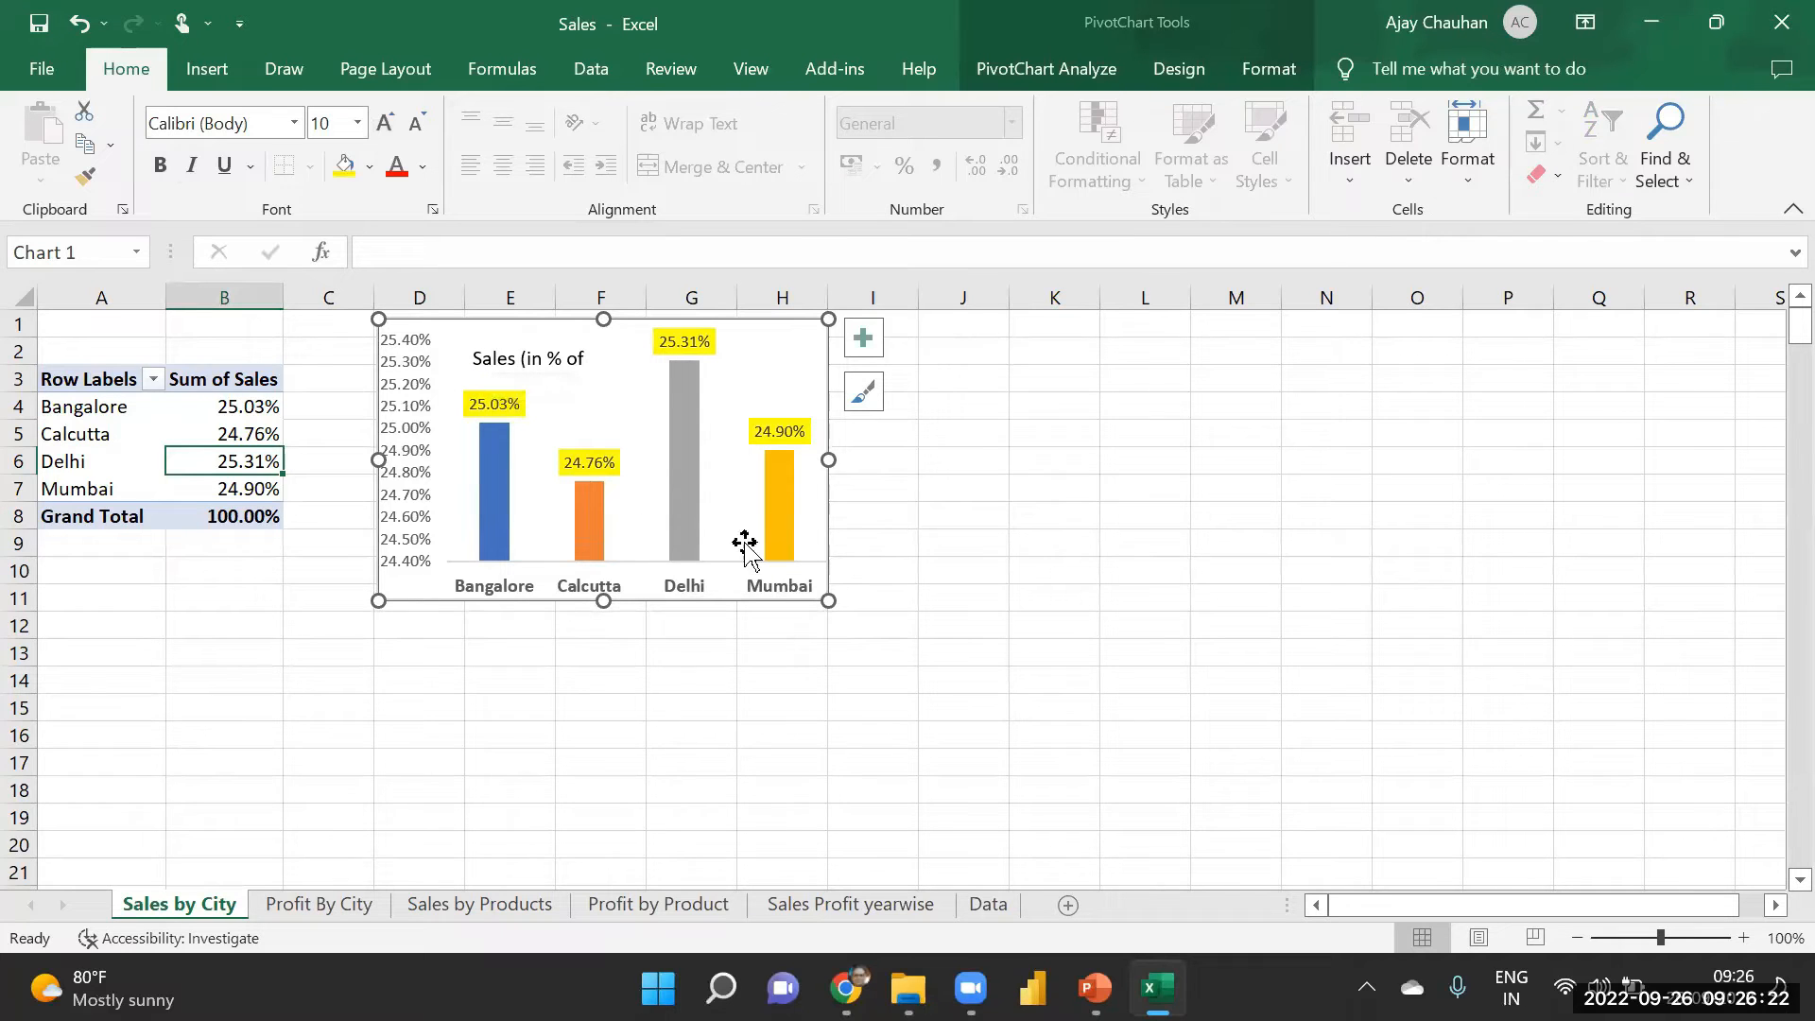
{"action": "left_click_drag", "start_coordinate": [828, 460], "coordinate": [855, 459]}
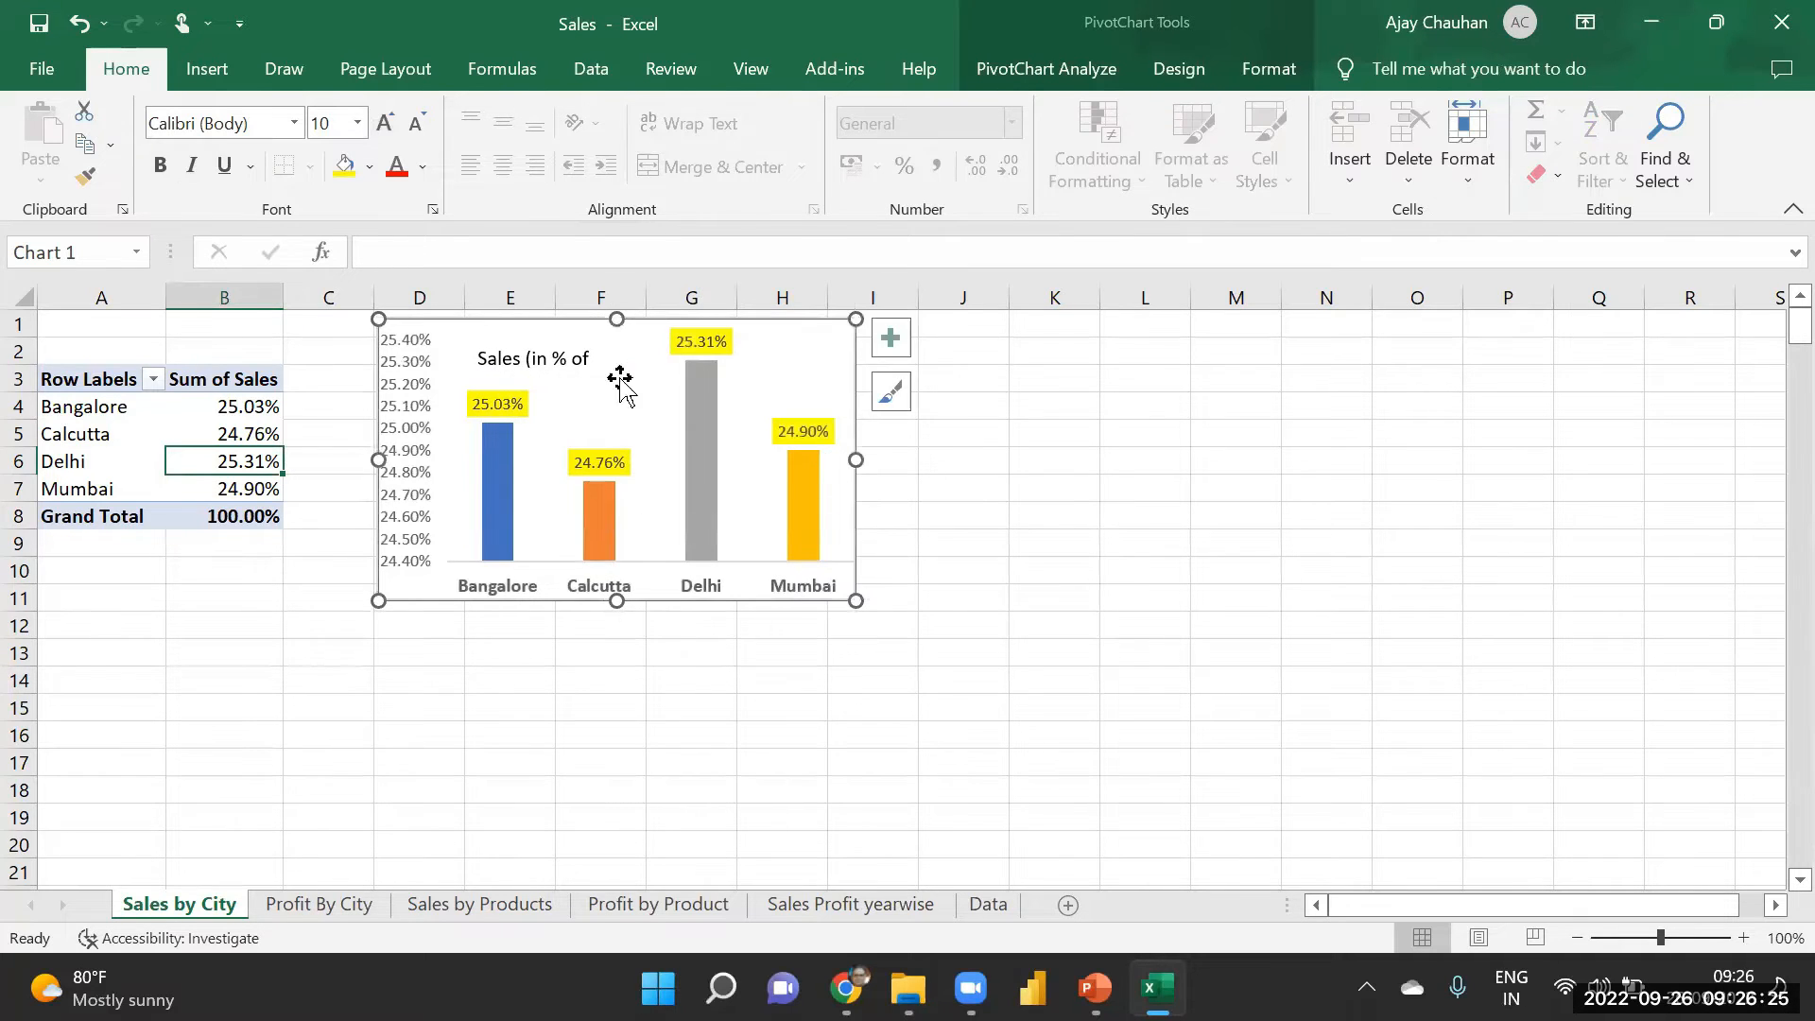
{"action": "left_click", "coordinate": [491, 404]}
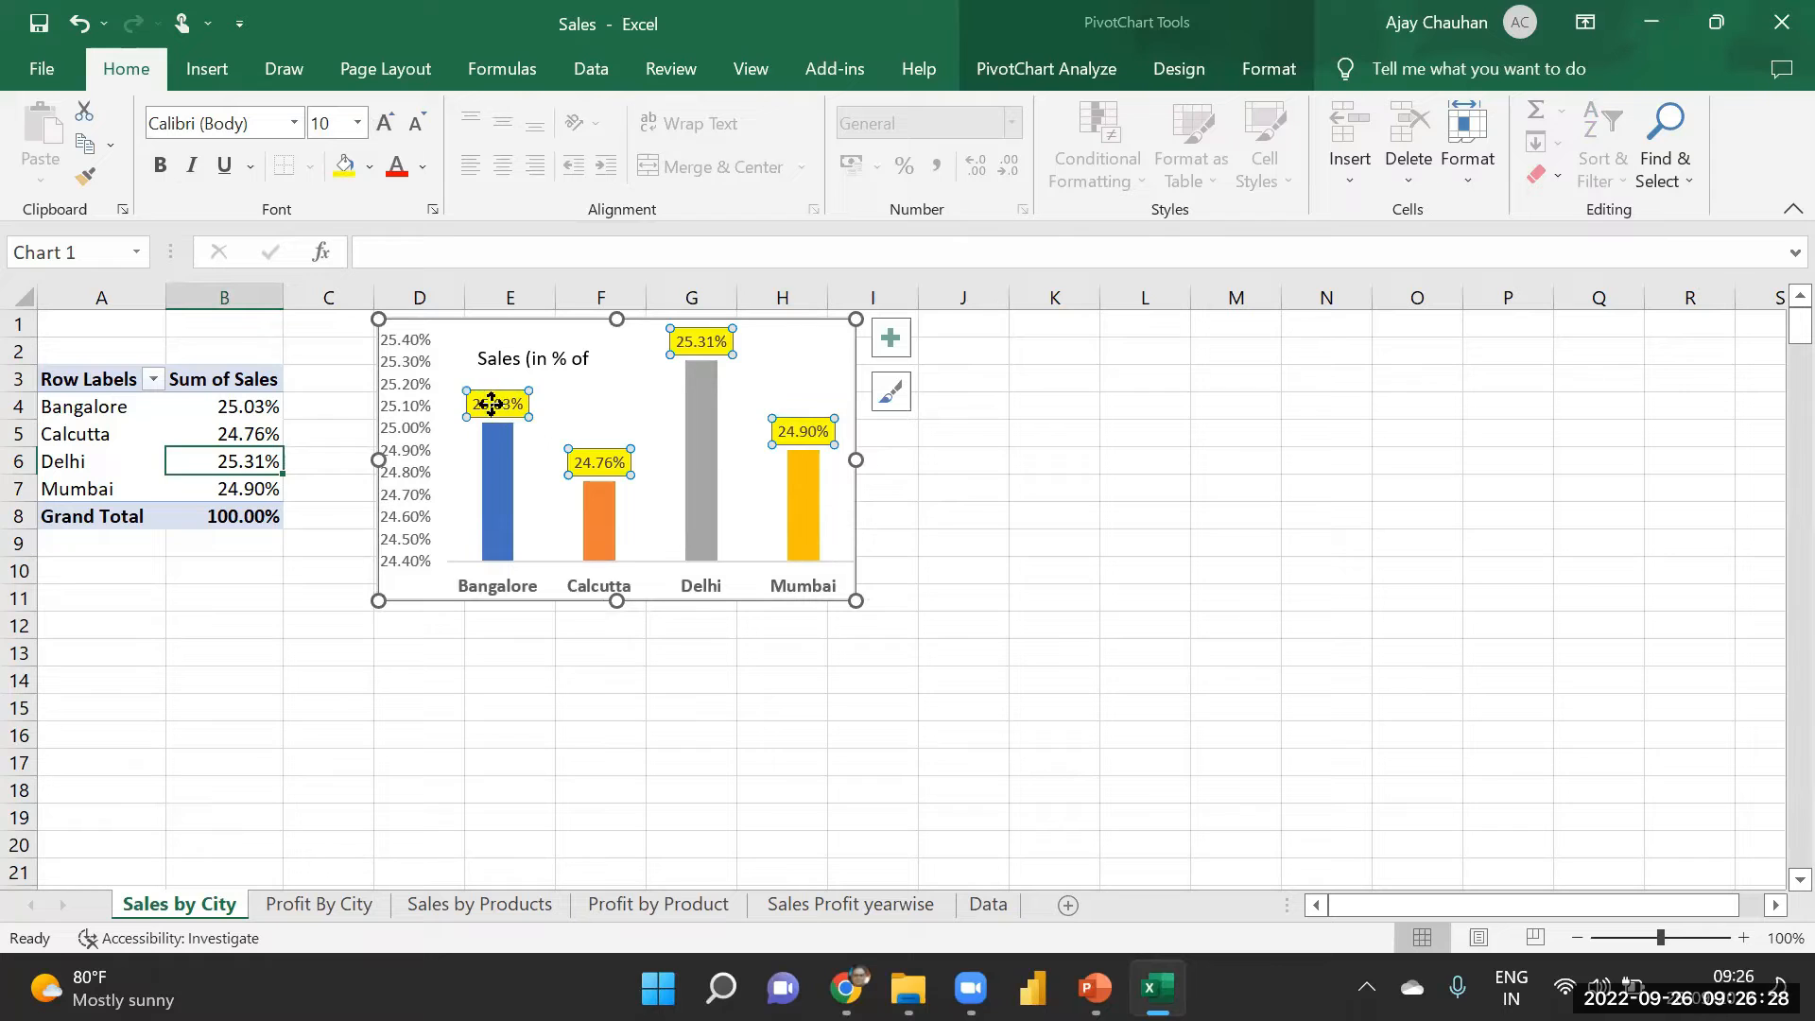
{"action": "left_click", "coordinate": [357, 123]}
{"action": "left_click", "coordinate": [326, 273]}
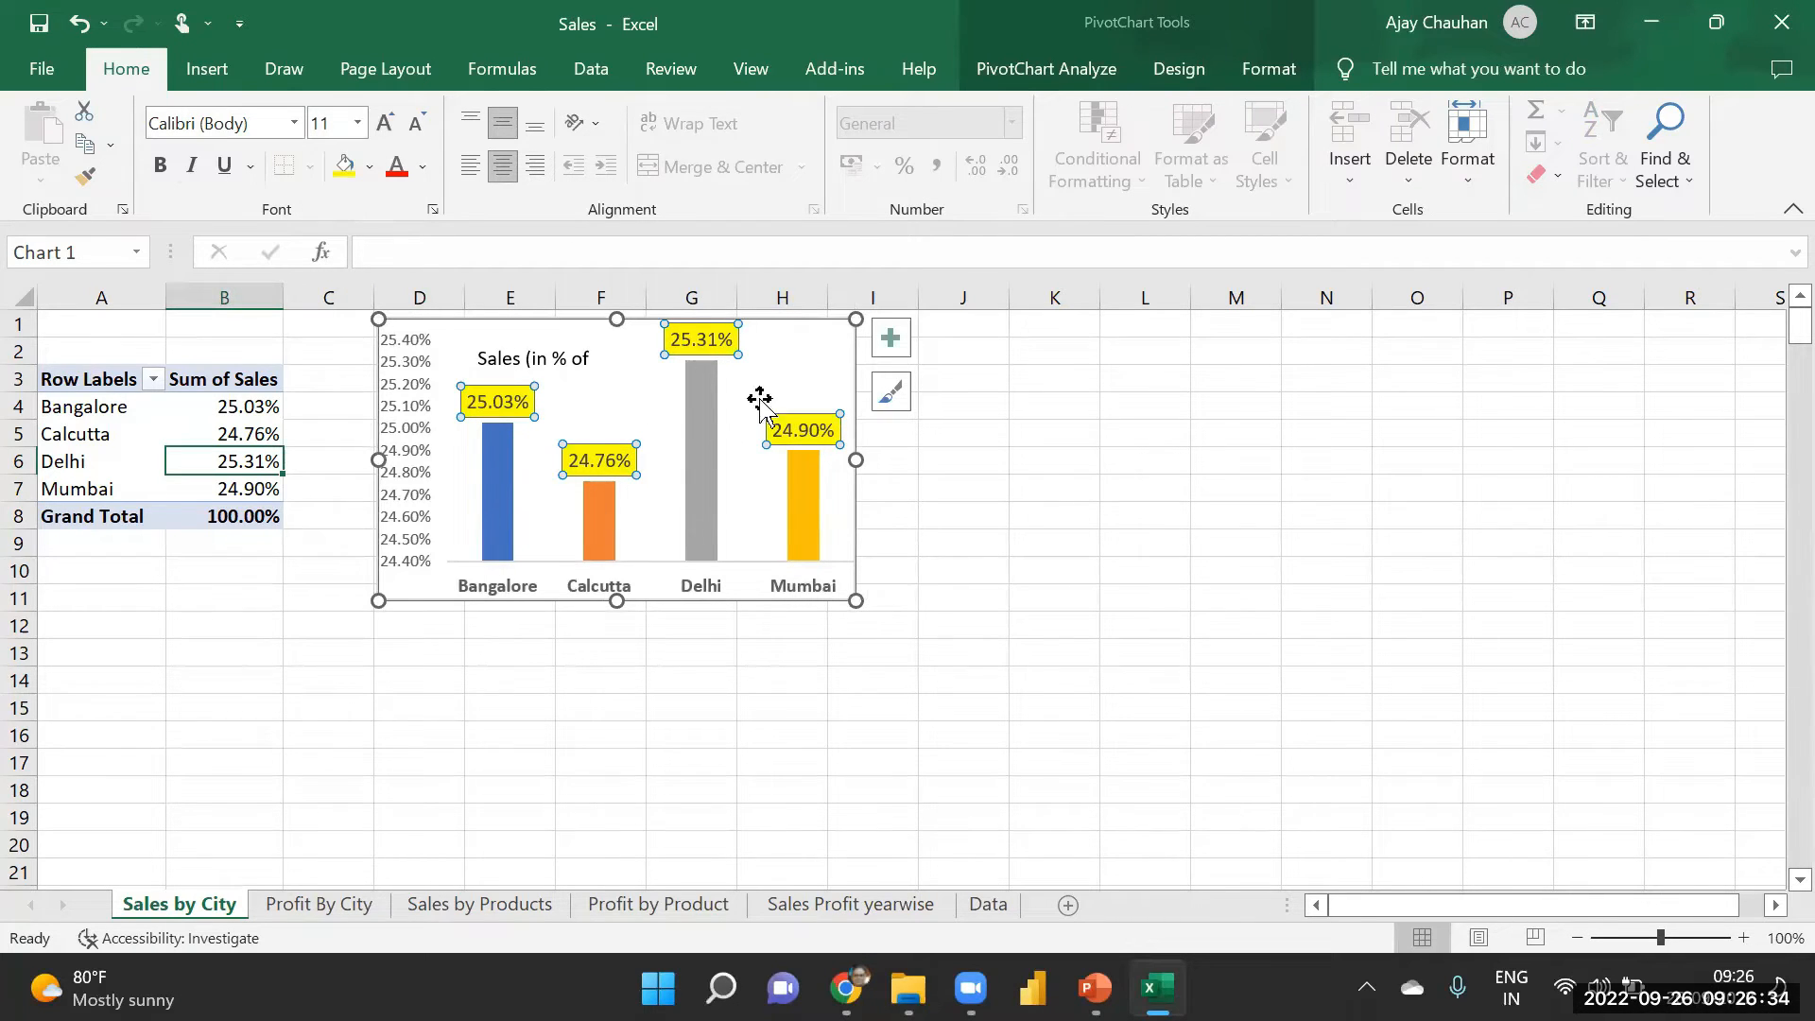
- Resize and reposition the "Sales (in % of Total)" text box so its text fits on one line above the Bangalore column
{"action": "left_click", "coordinate": [569, 361]}
{"action": "left_click_drag", "start_coordinate": [626, 368], "coordinate": [645, 369]}
{"action": "left_click", "coordinate": [588, 357]}
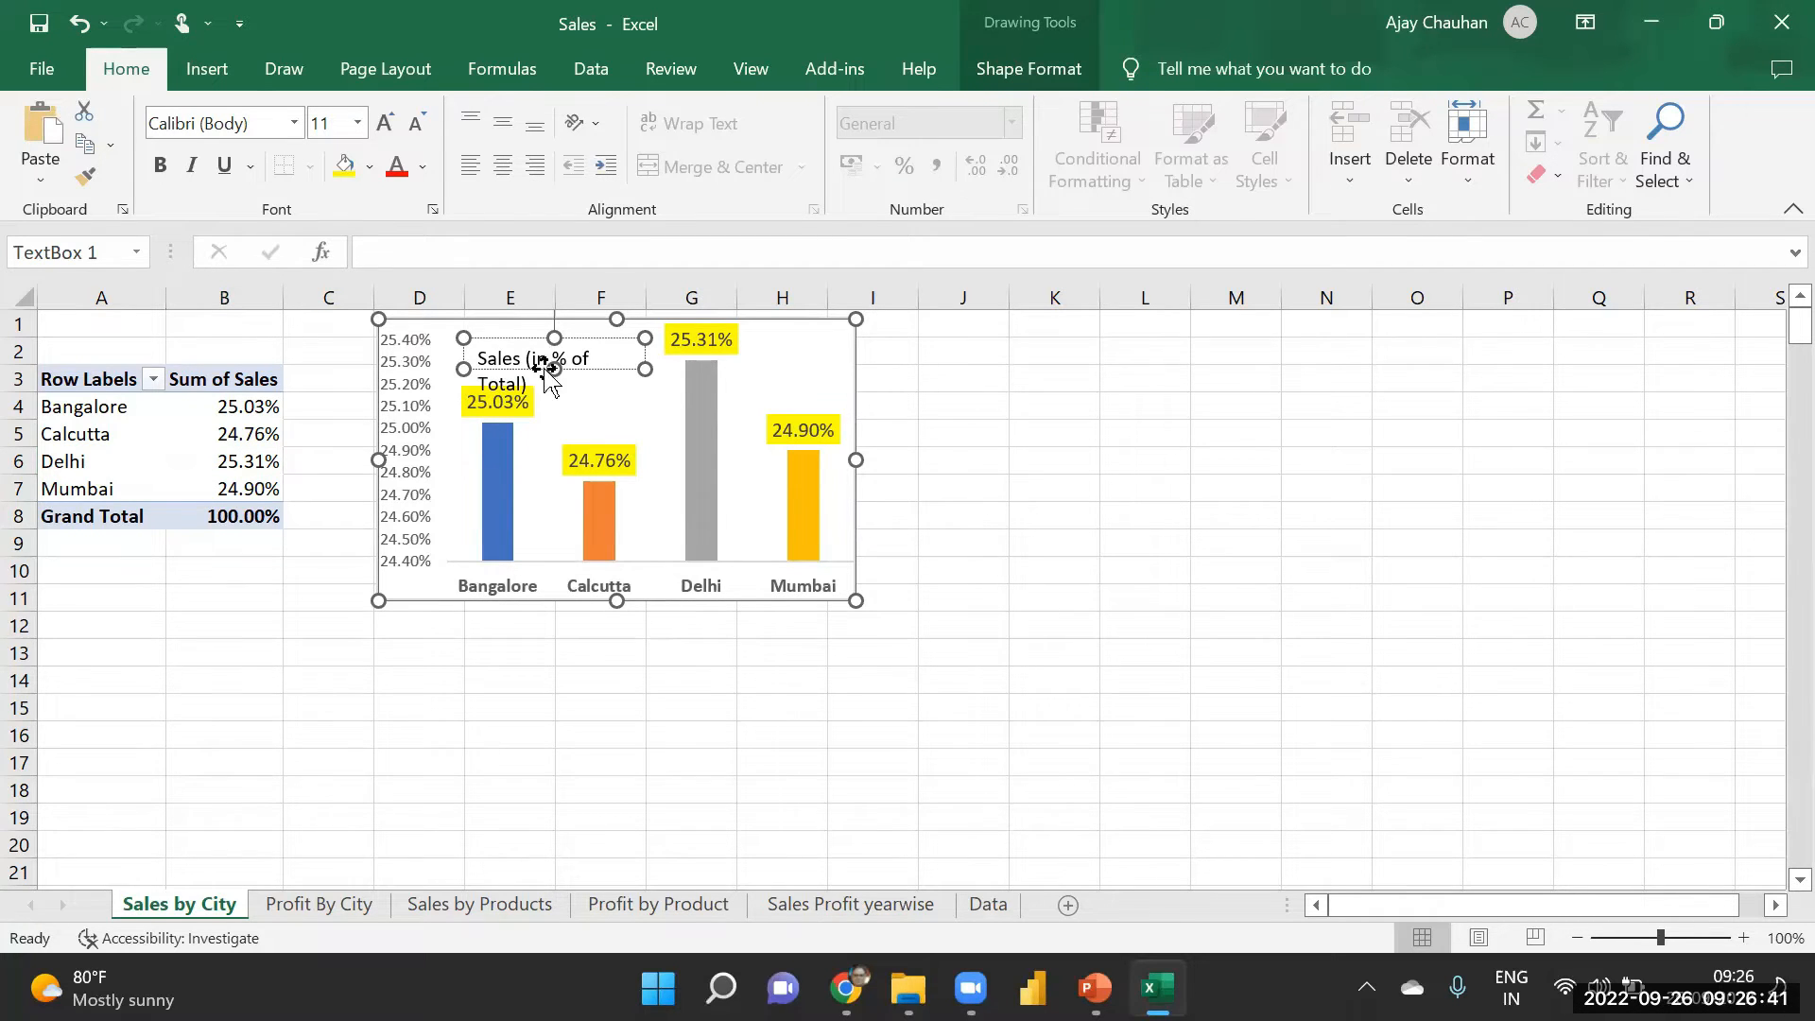
{"action": "left_click_drag", "start_coordinate": [555, 369], "coordinate": [555, 397]}
{"action": "left_click_drag", "start_coordinate": [518, 338], "coordinate": [506, 320]}
{"action": "left_click_drag", "start_coordinate": [636, 348], "coordinate": [653, 349]}
{"action": "left_click", "coordinate": [1024, 430]}
{"action": "left_click", "coordinate": [953, 605]}
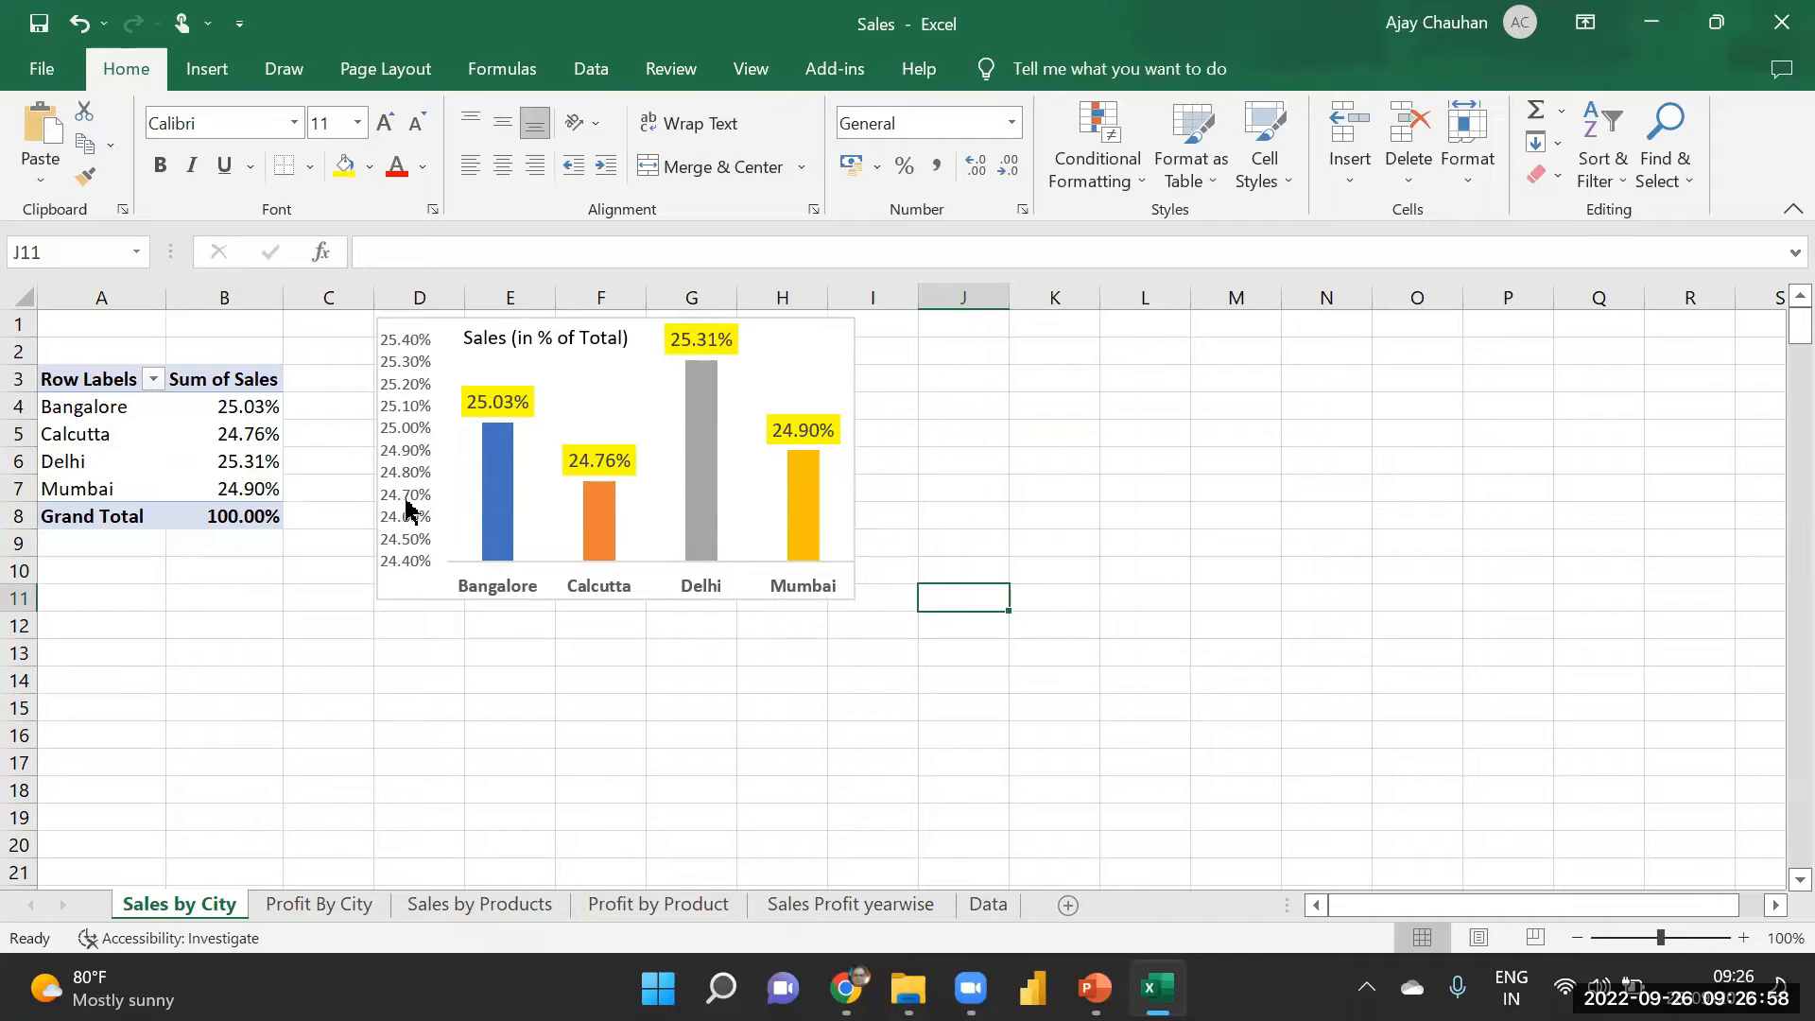
- Go to the Profit By City sheet and show the field list for its empty PivotTable
{"action": "left_click", "coordinate": [290, 956]}
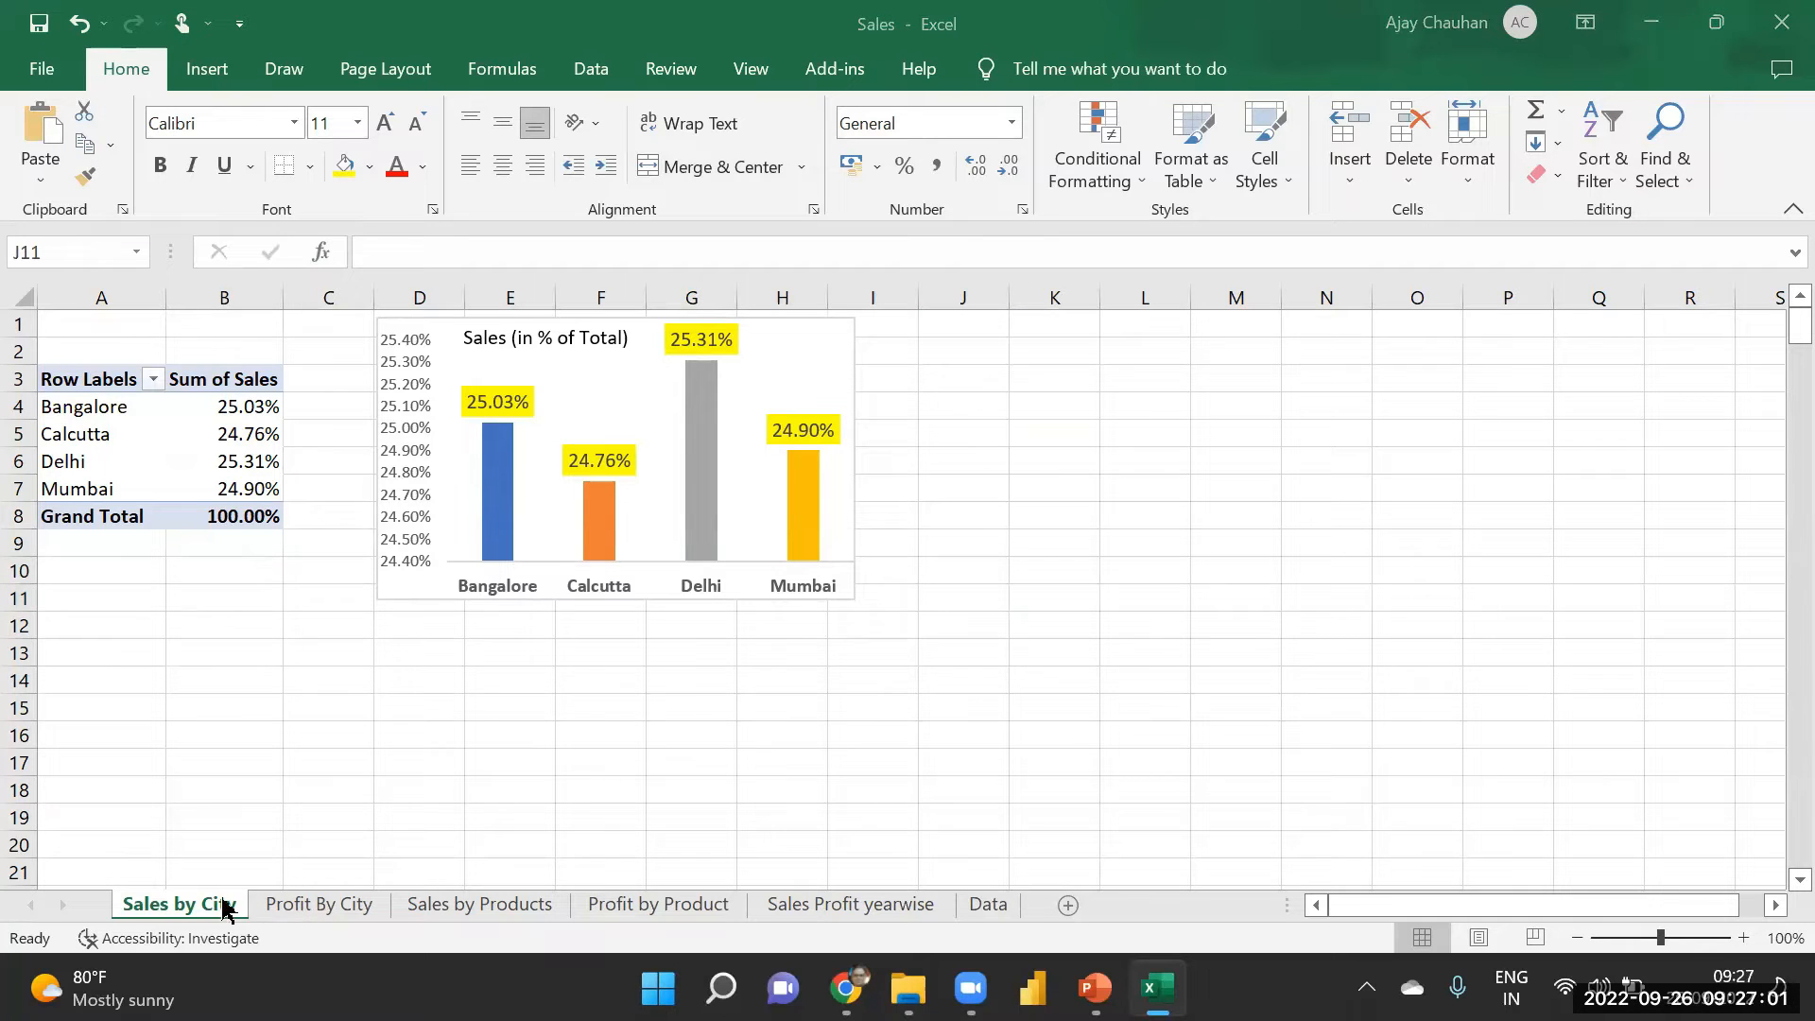
{"action": "left_click", "coordinate": [317, 908]}
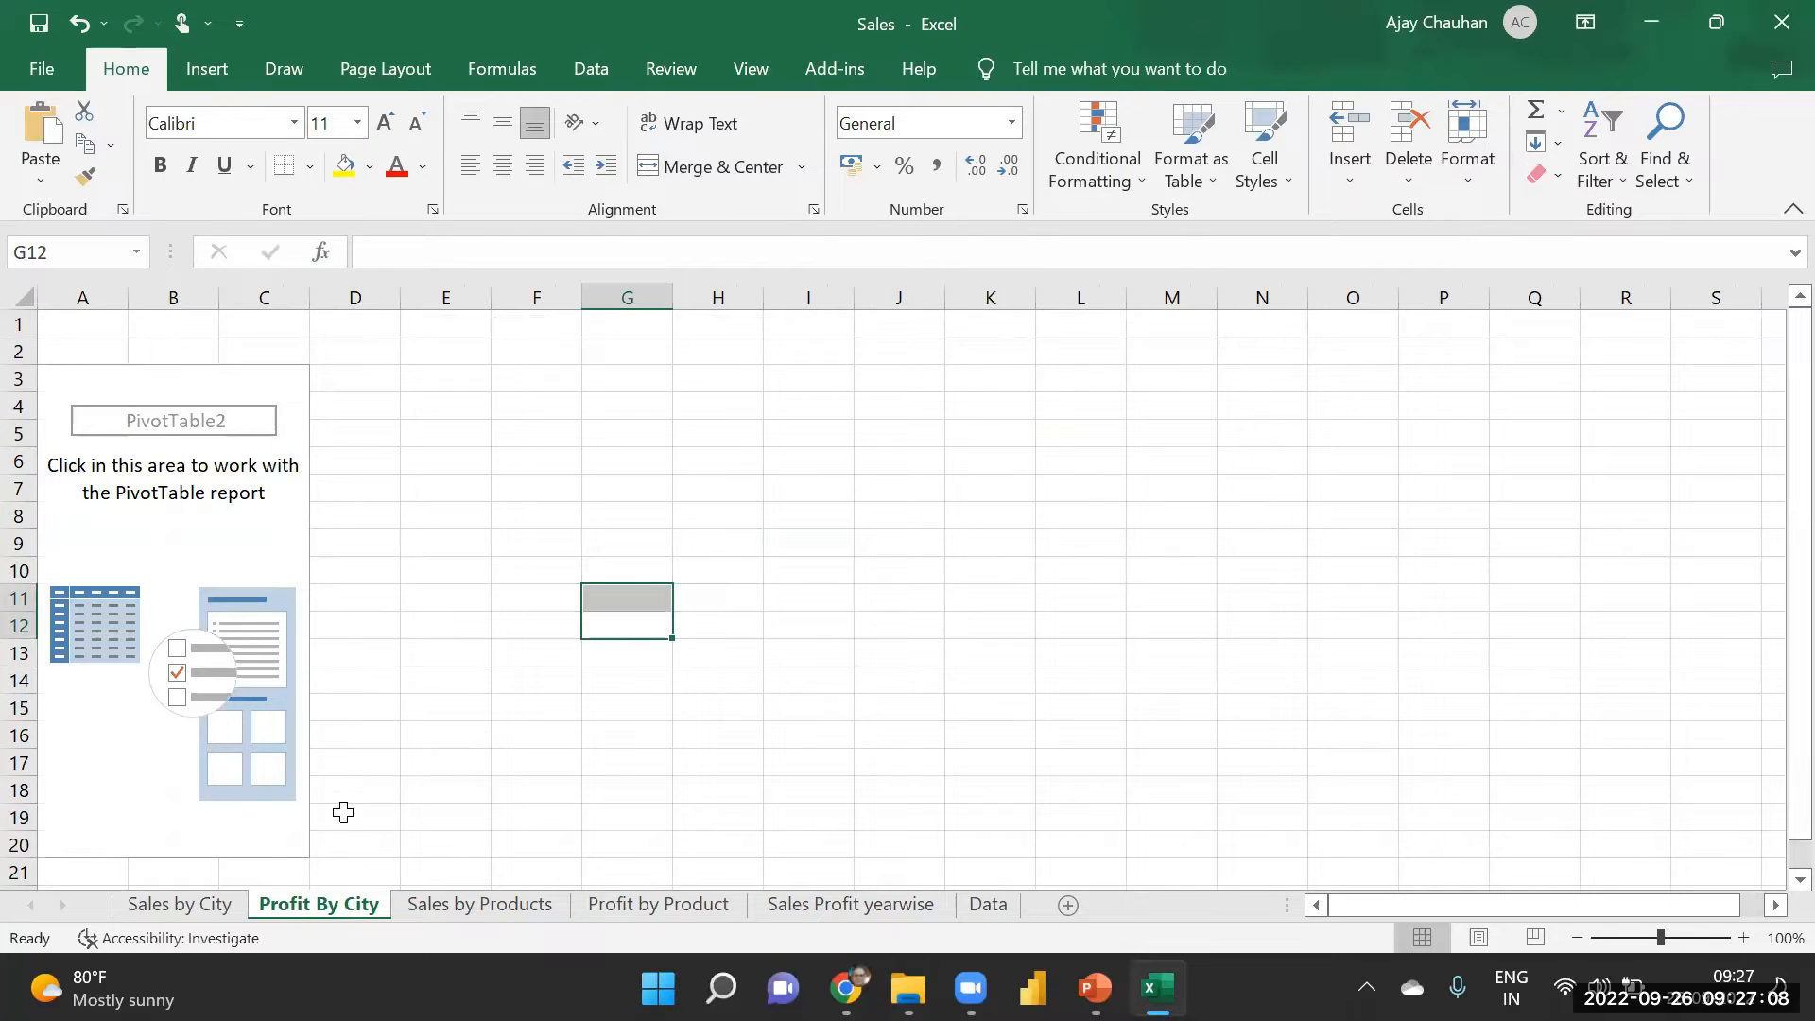
{"action": "left_click", "coordinate": [263, 379]}
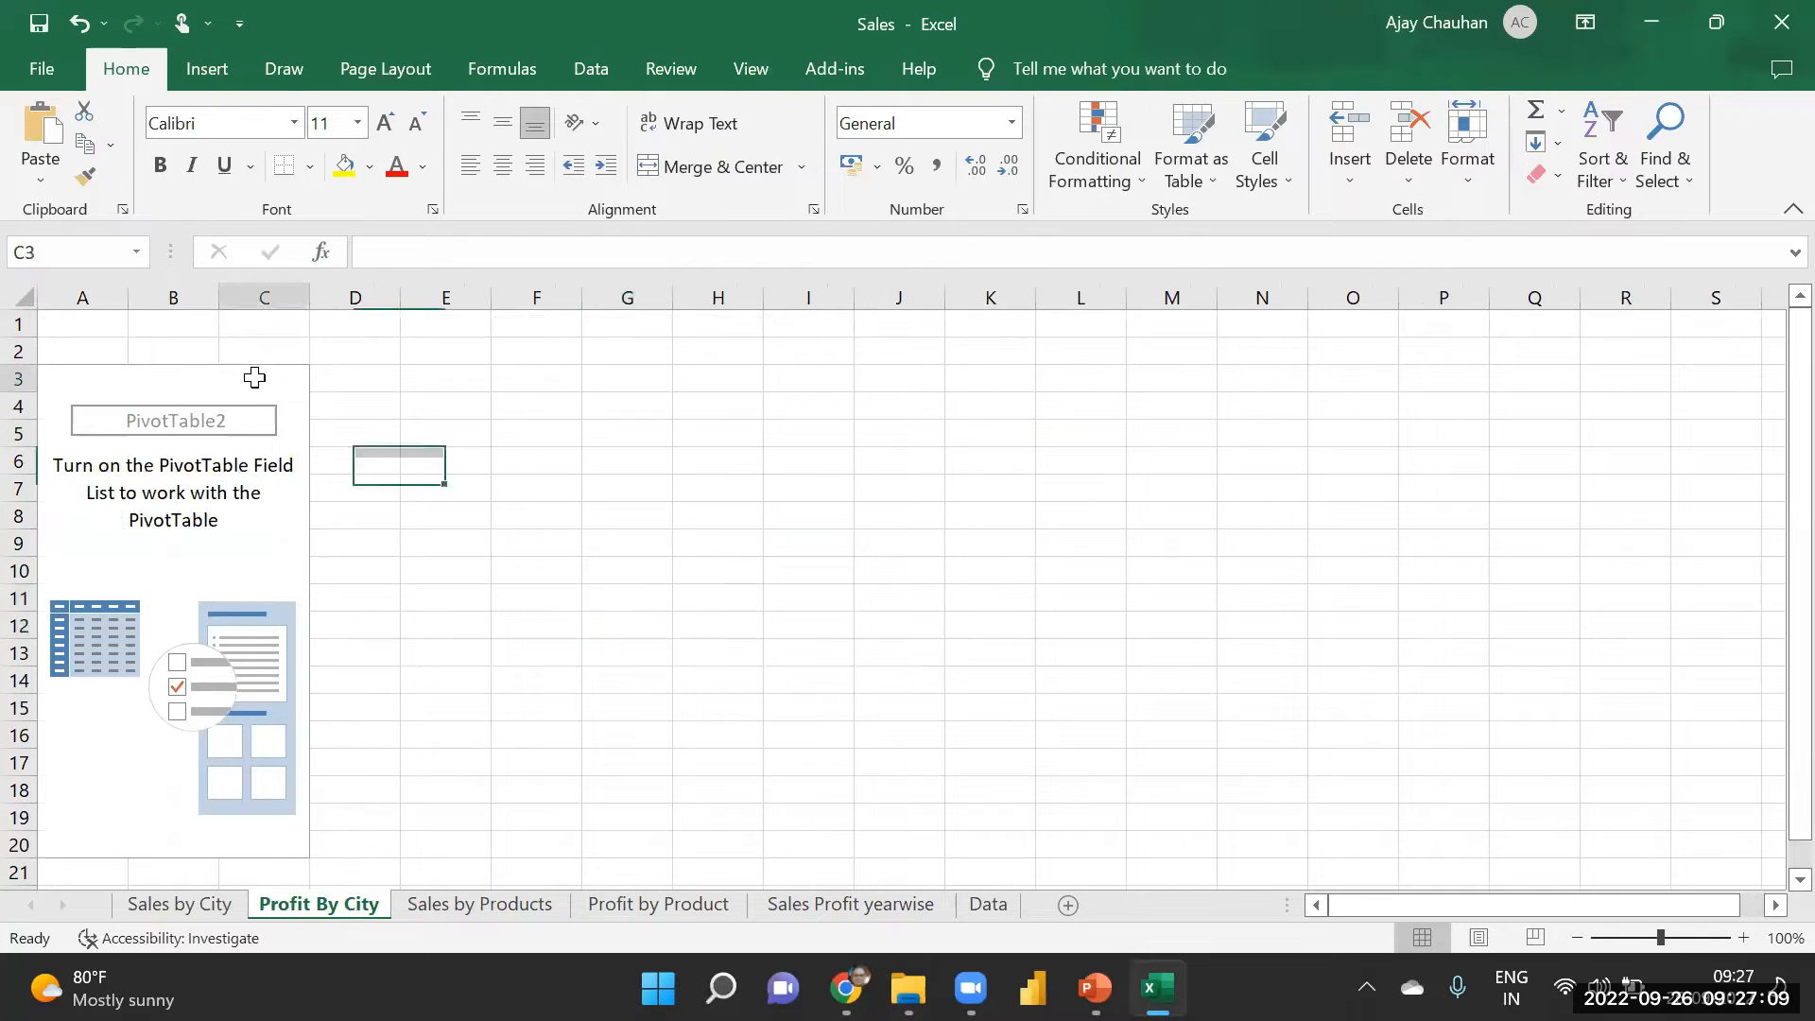
{"action": "left_click", "coordinate": [130, 546]}
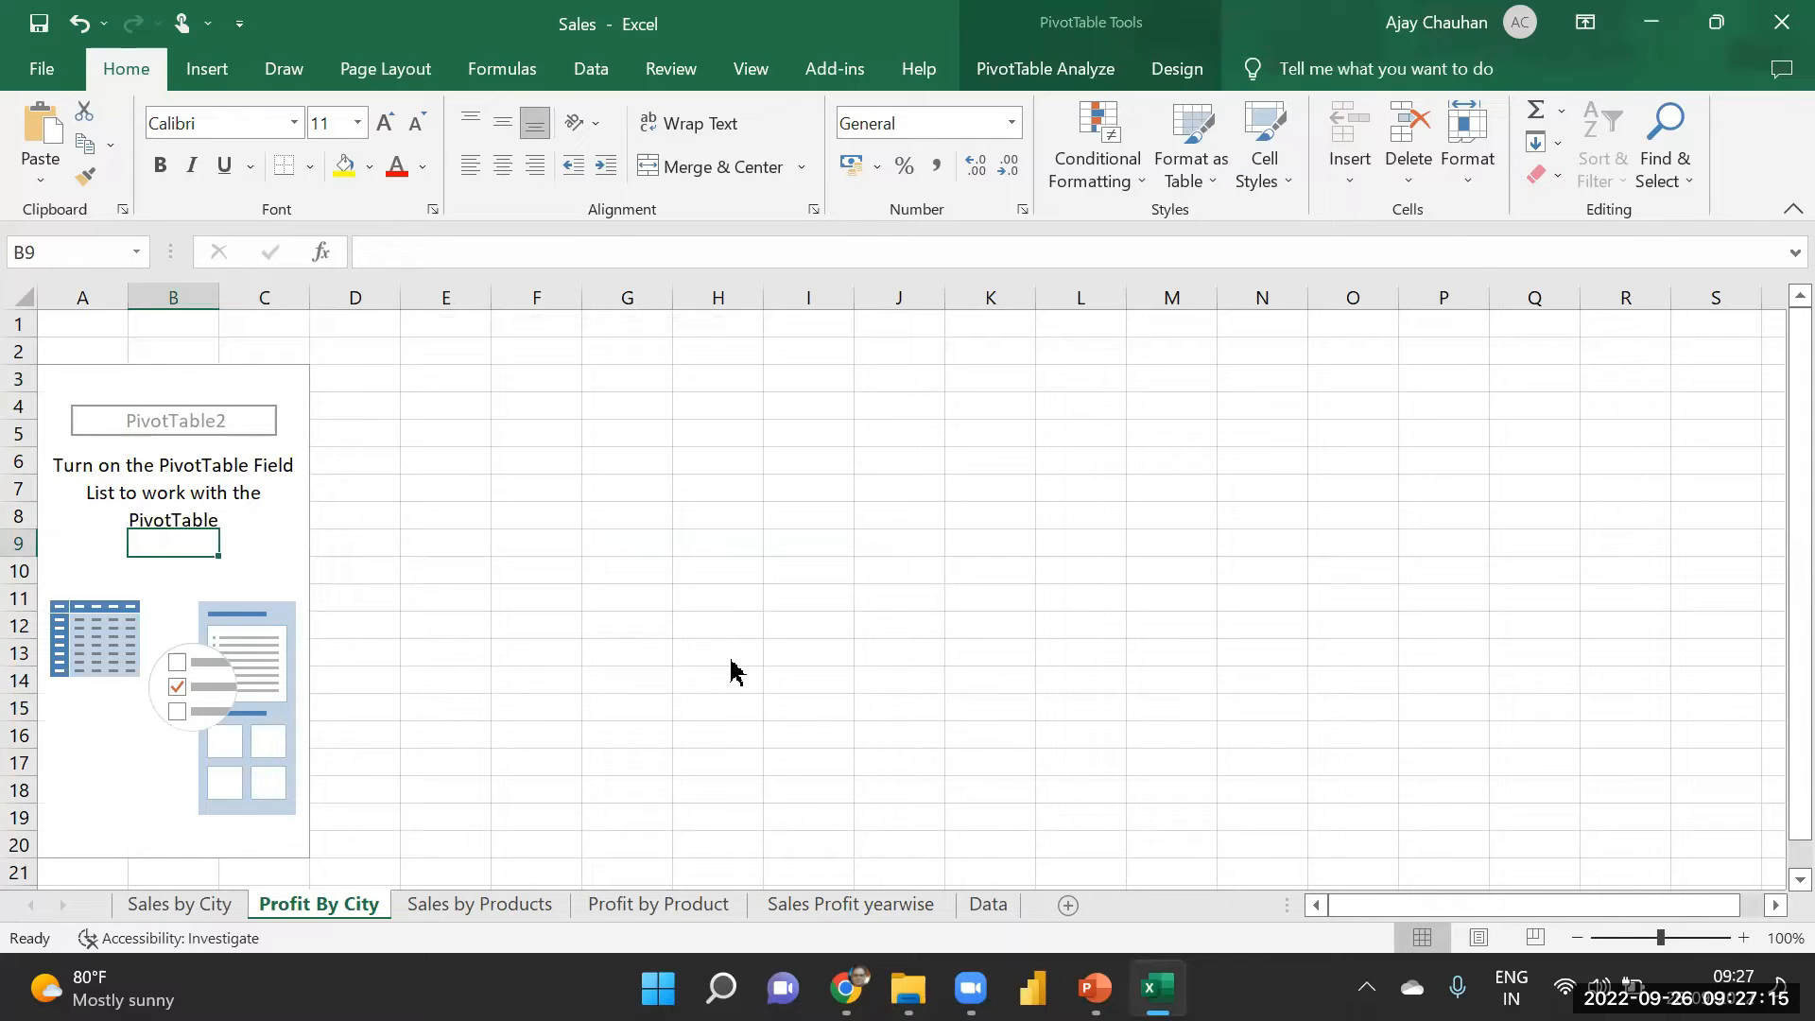
{"action": "left_click", "coordinate": [1017, 76]}
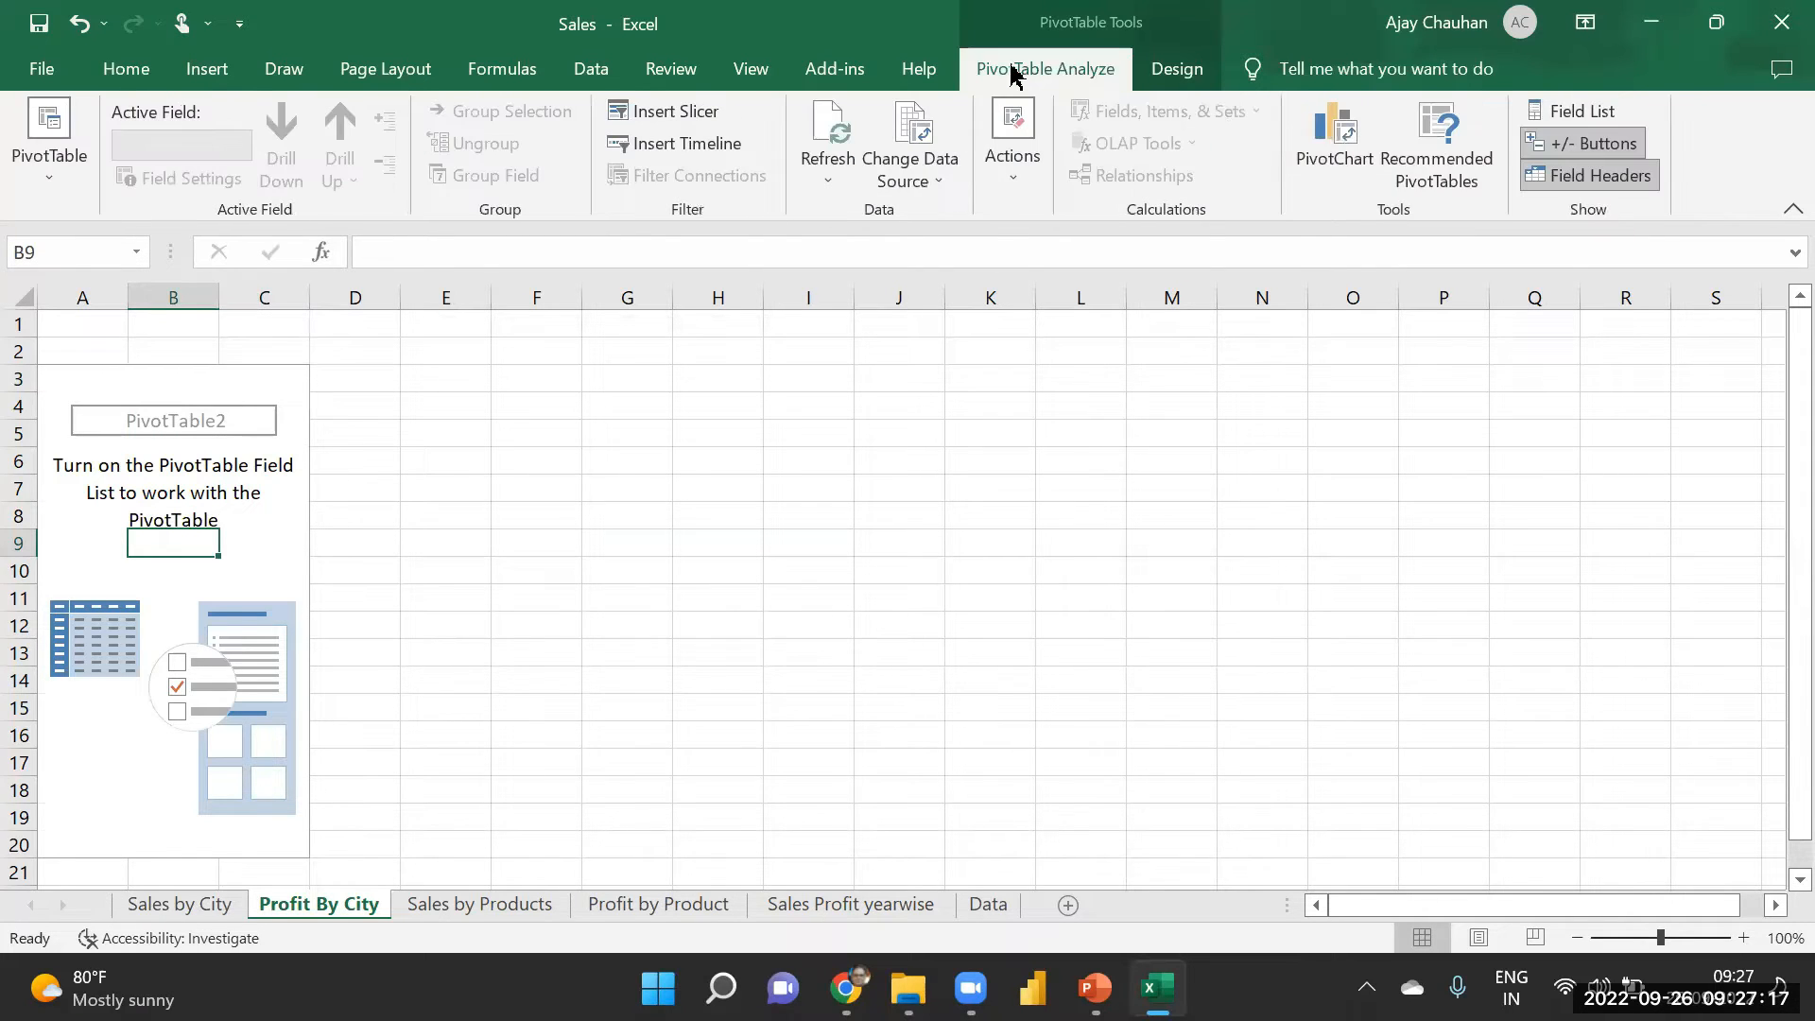
{"action": "left_click", "coordinate": [1594, 113]}
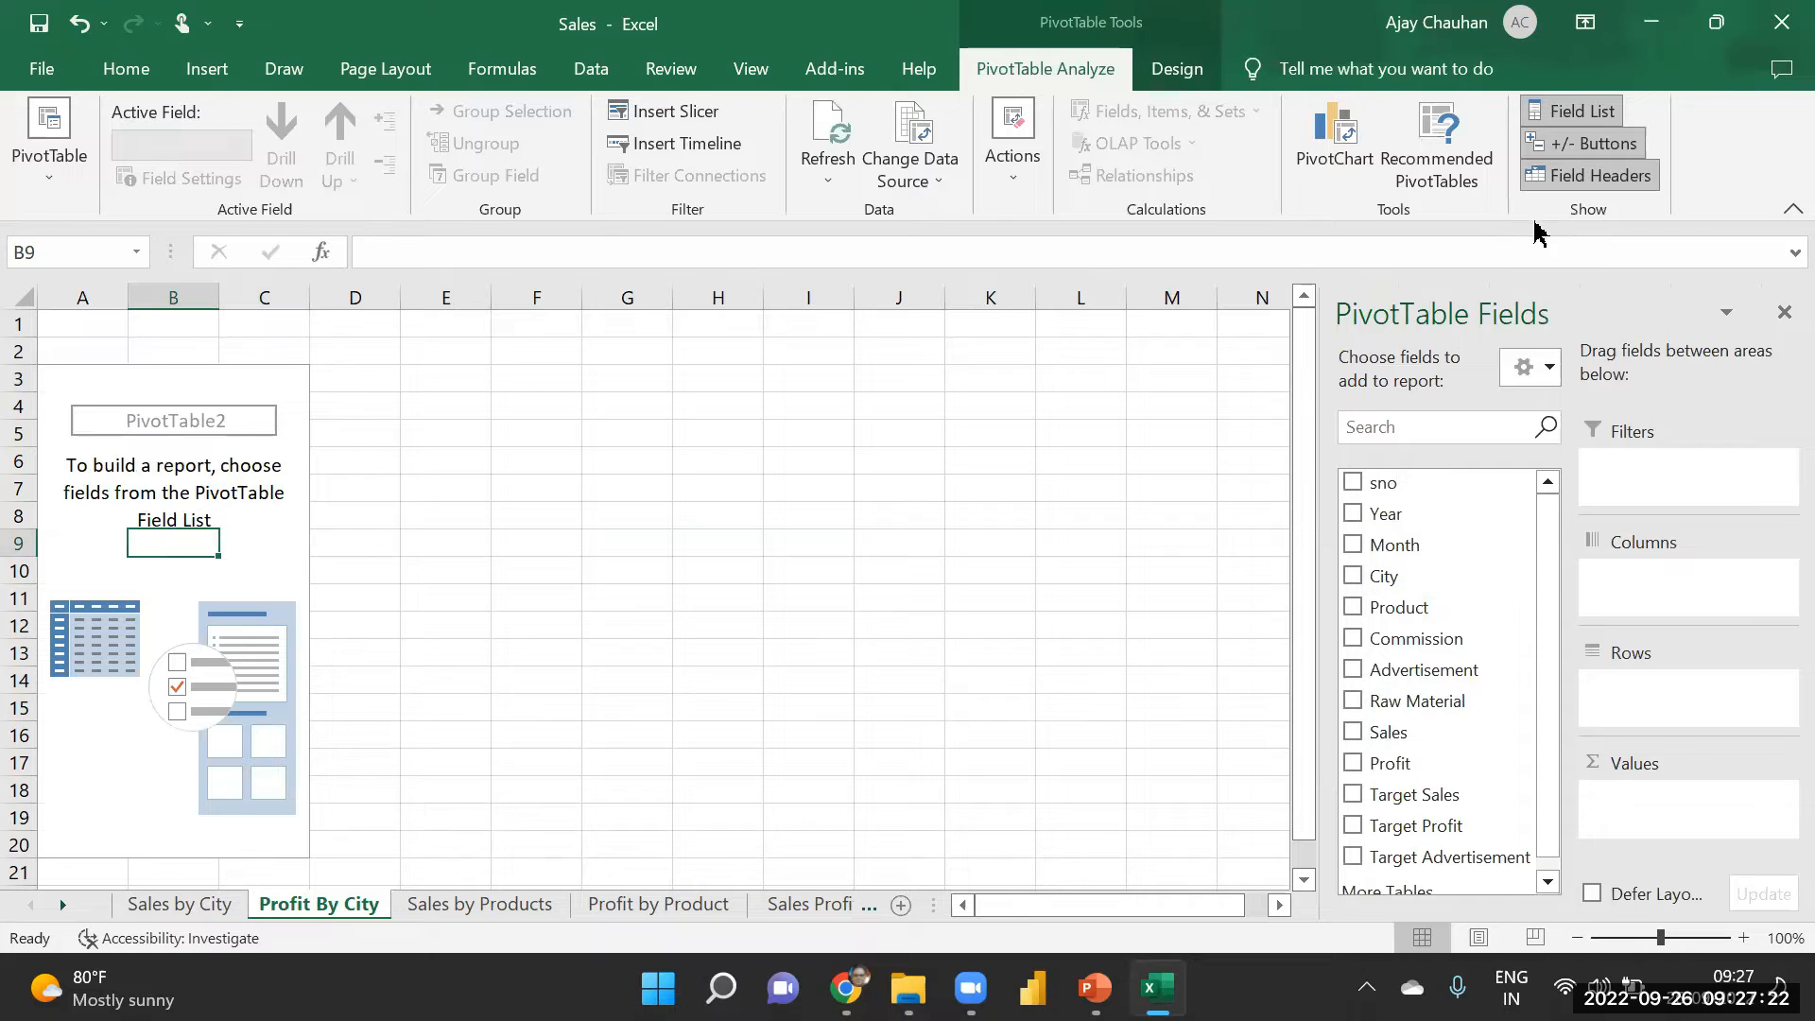
- Add the Profit field to the values of the Profit By City PivotTable as a sum
{"action": "left_click", "coordinate": [118, 470]}
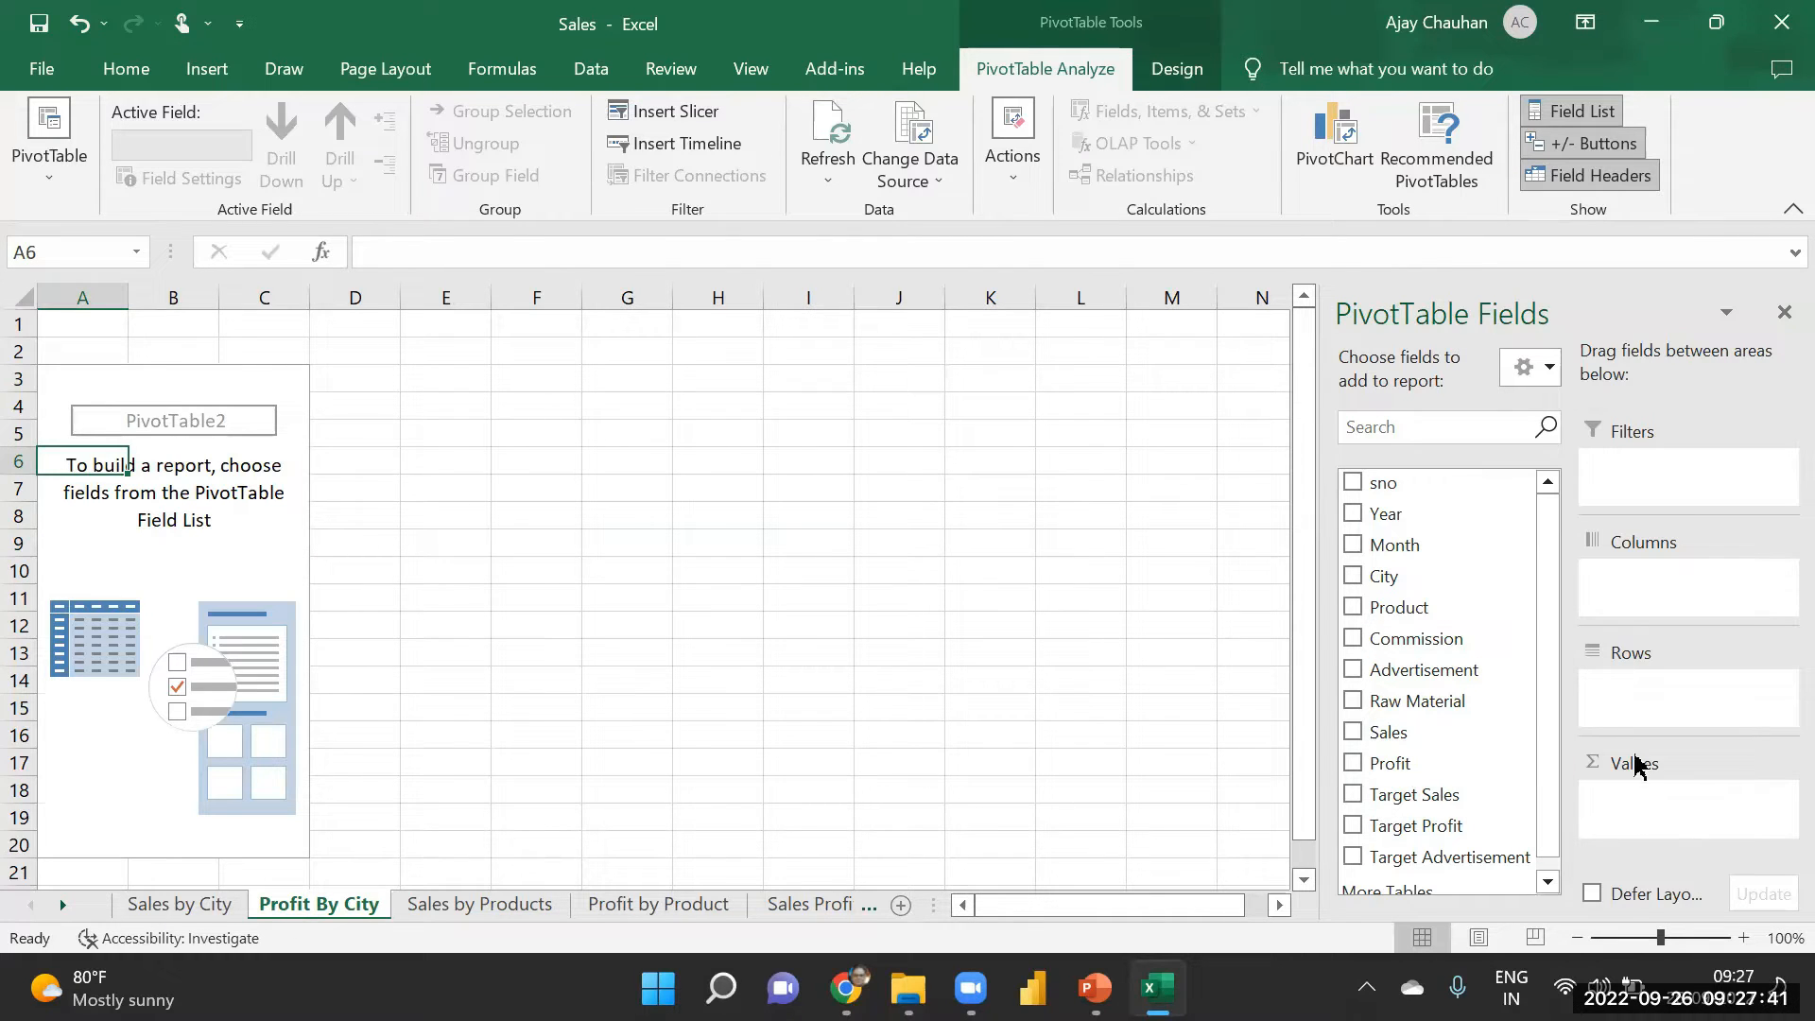
{"action": "left_click_drag", "start_coordinate": [1381, 762], "coordinate": [1613, 811]}
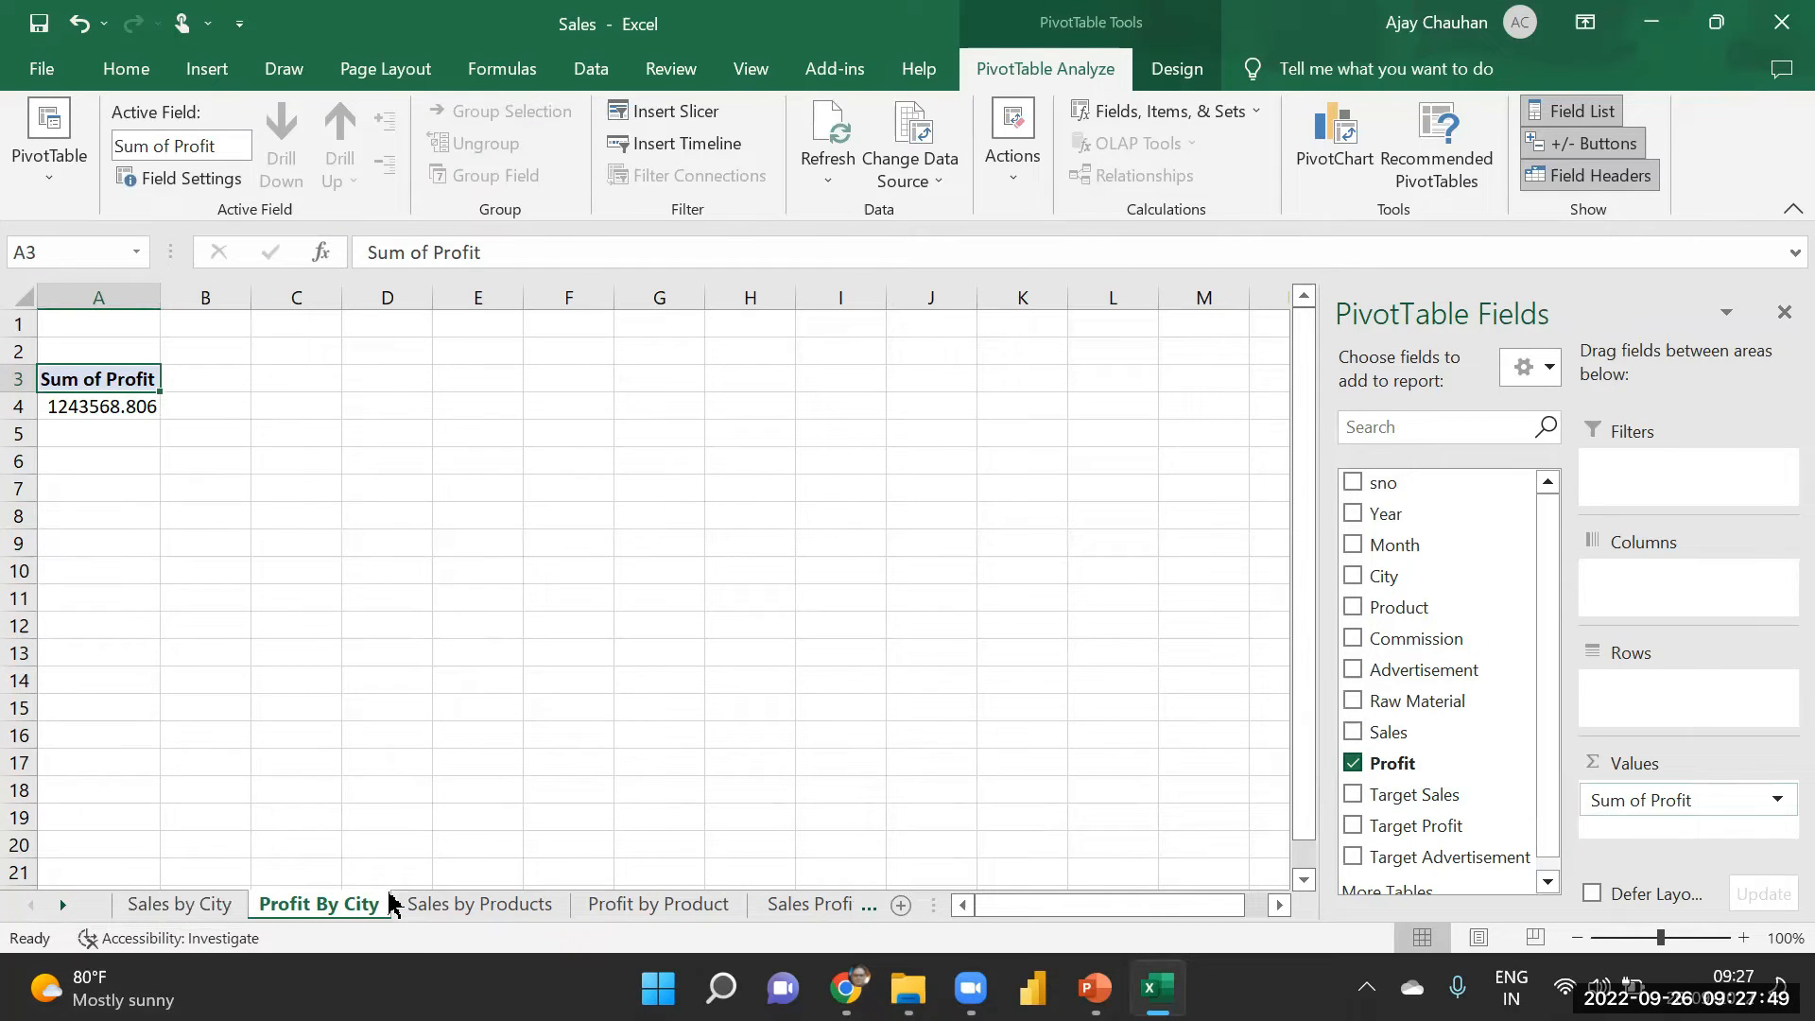
- Add the City field to the PivotTable rows and show the profit values as % of Column Total
{"action": "left_click_drag", "start_coordinate": [1442, 586], "coordinate": [1644, 729]}
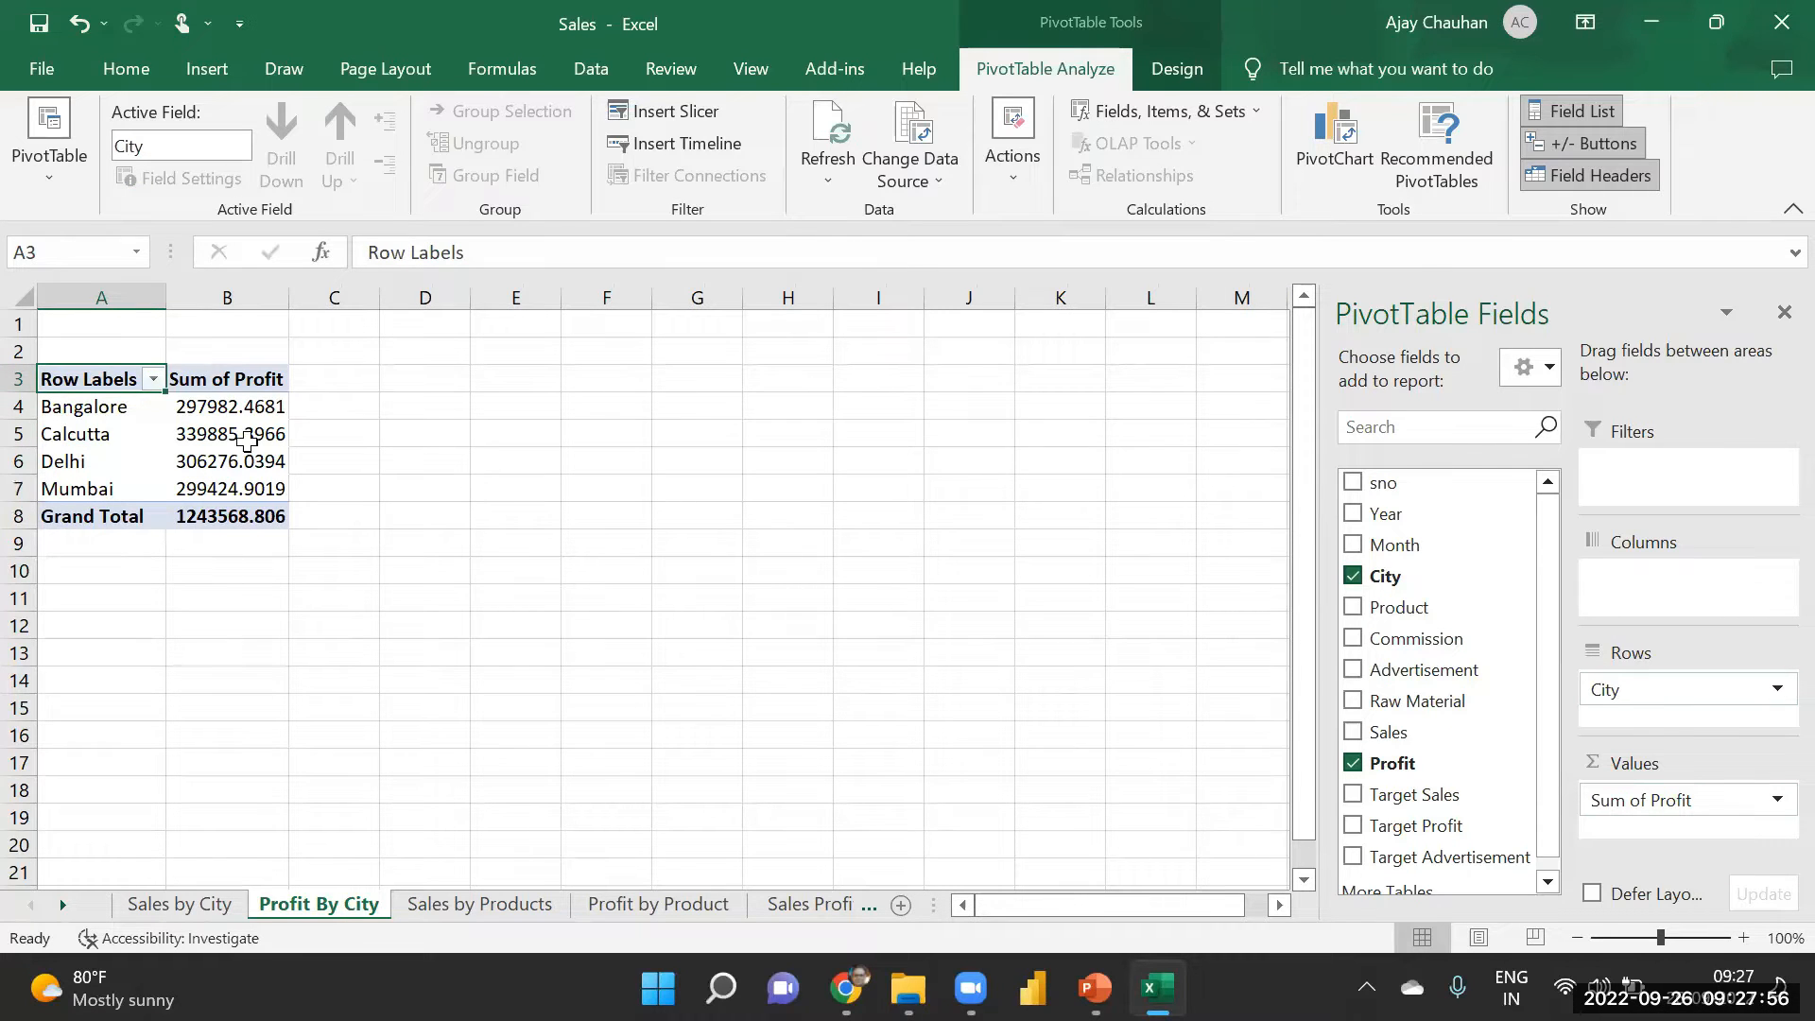
{"action": "left_click", "coordinate": [215, 409]}
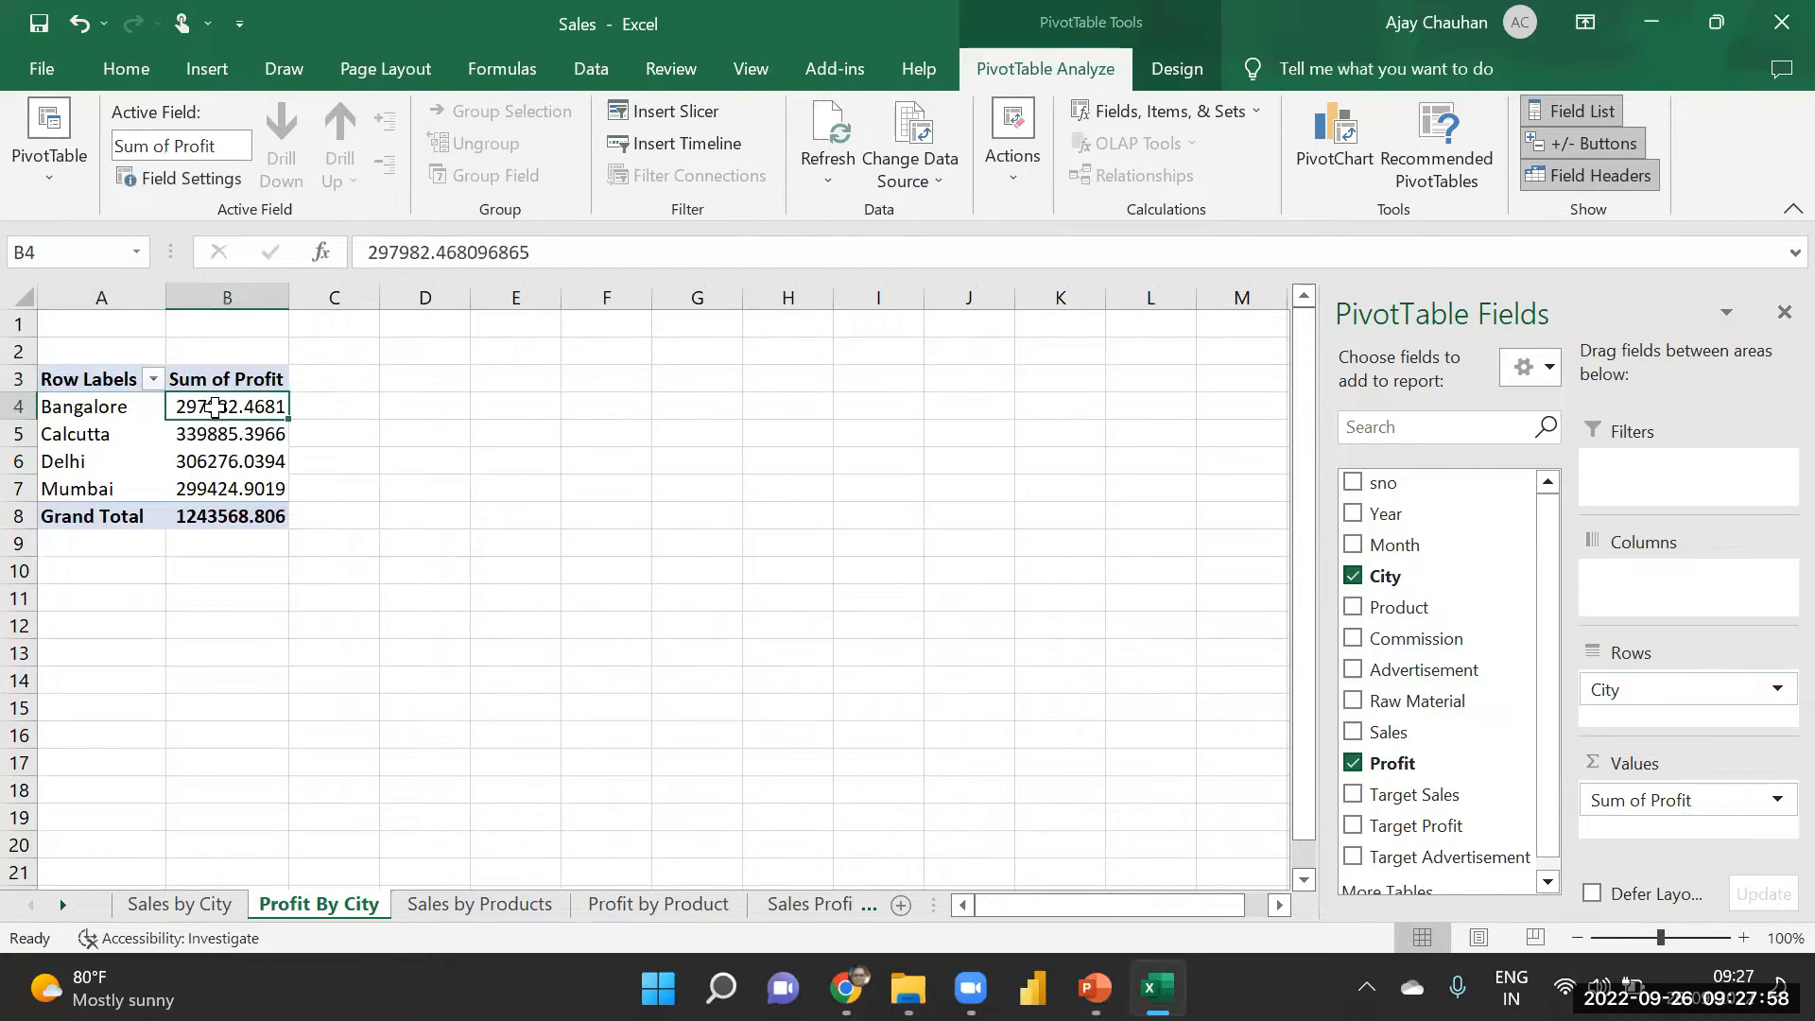
{"action": "right_click", "coordinate": [216, 412]}
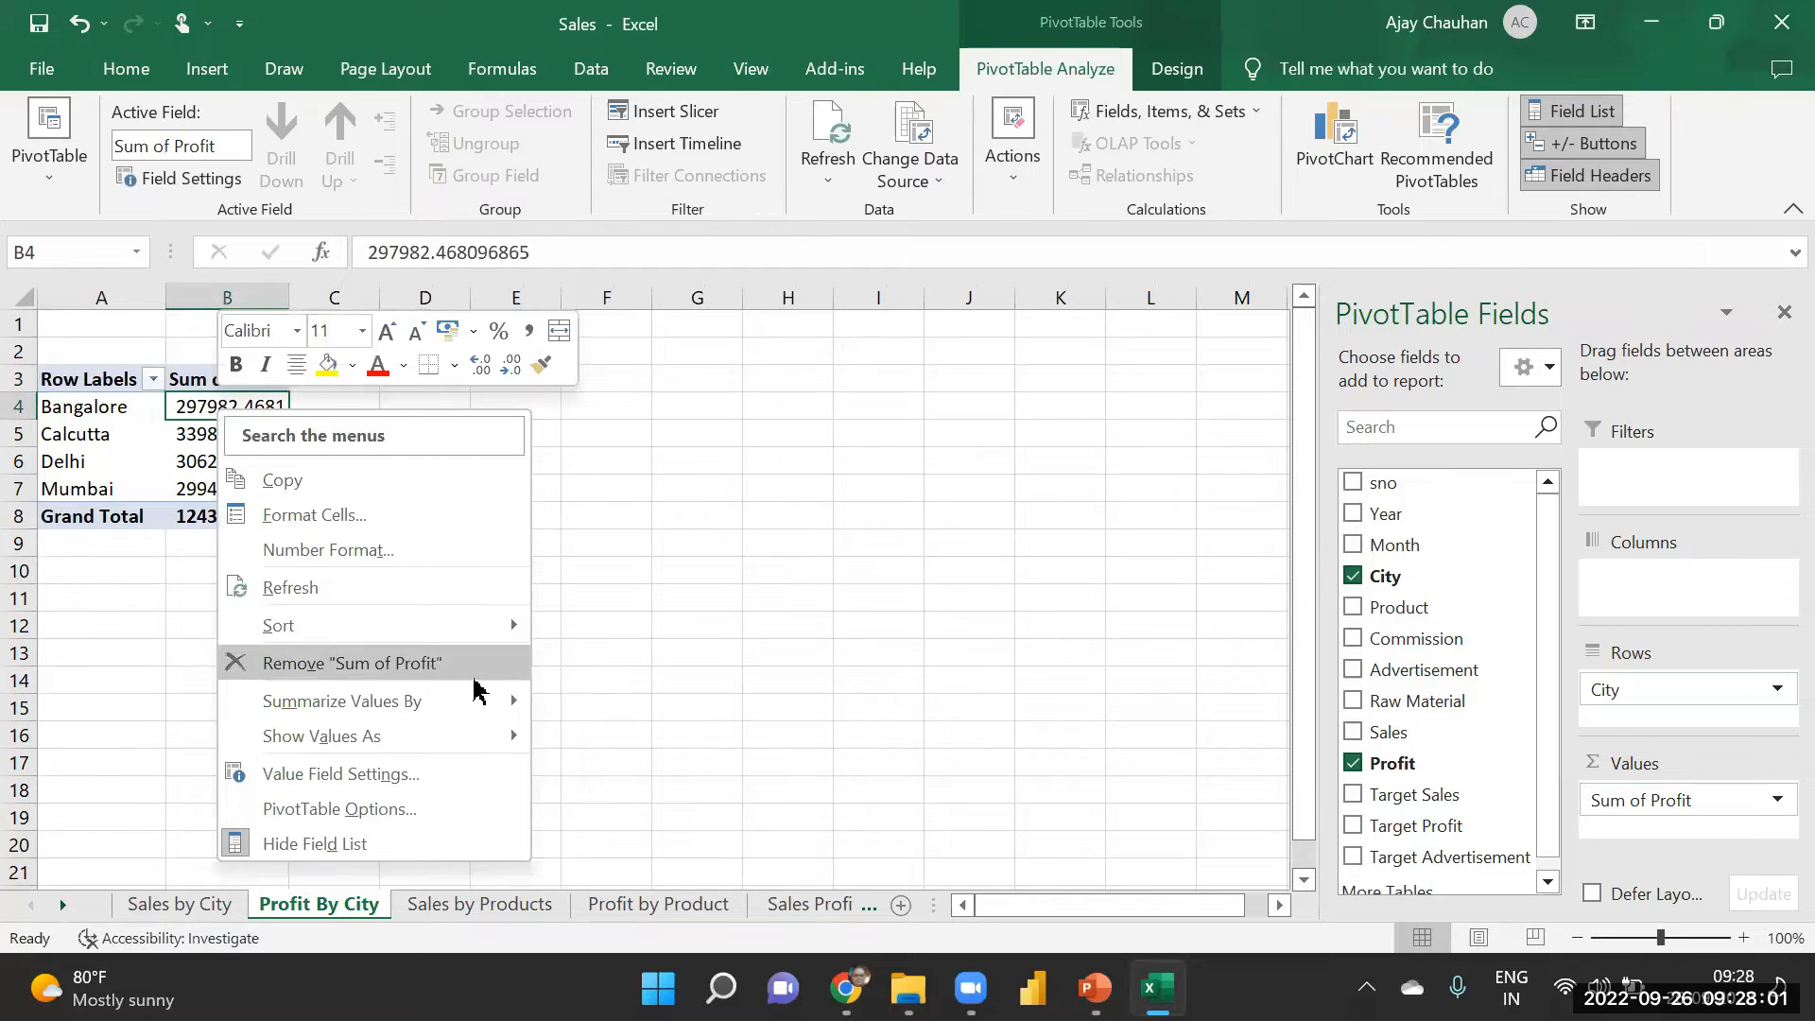
{"action": "mouse_move", "coordinate": [491, 735]}
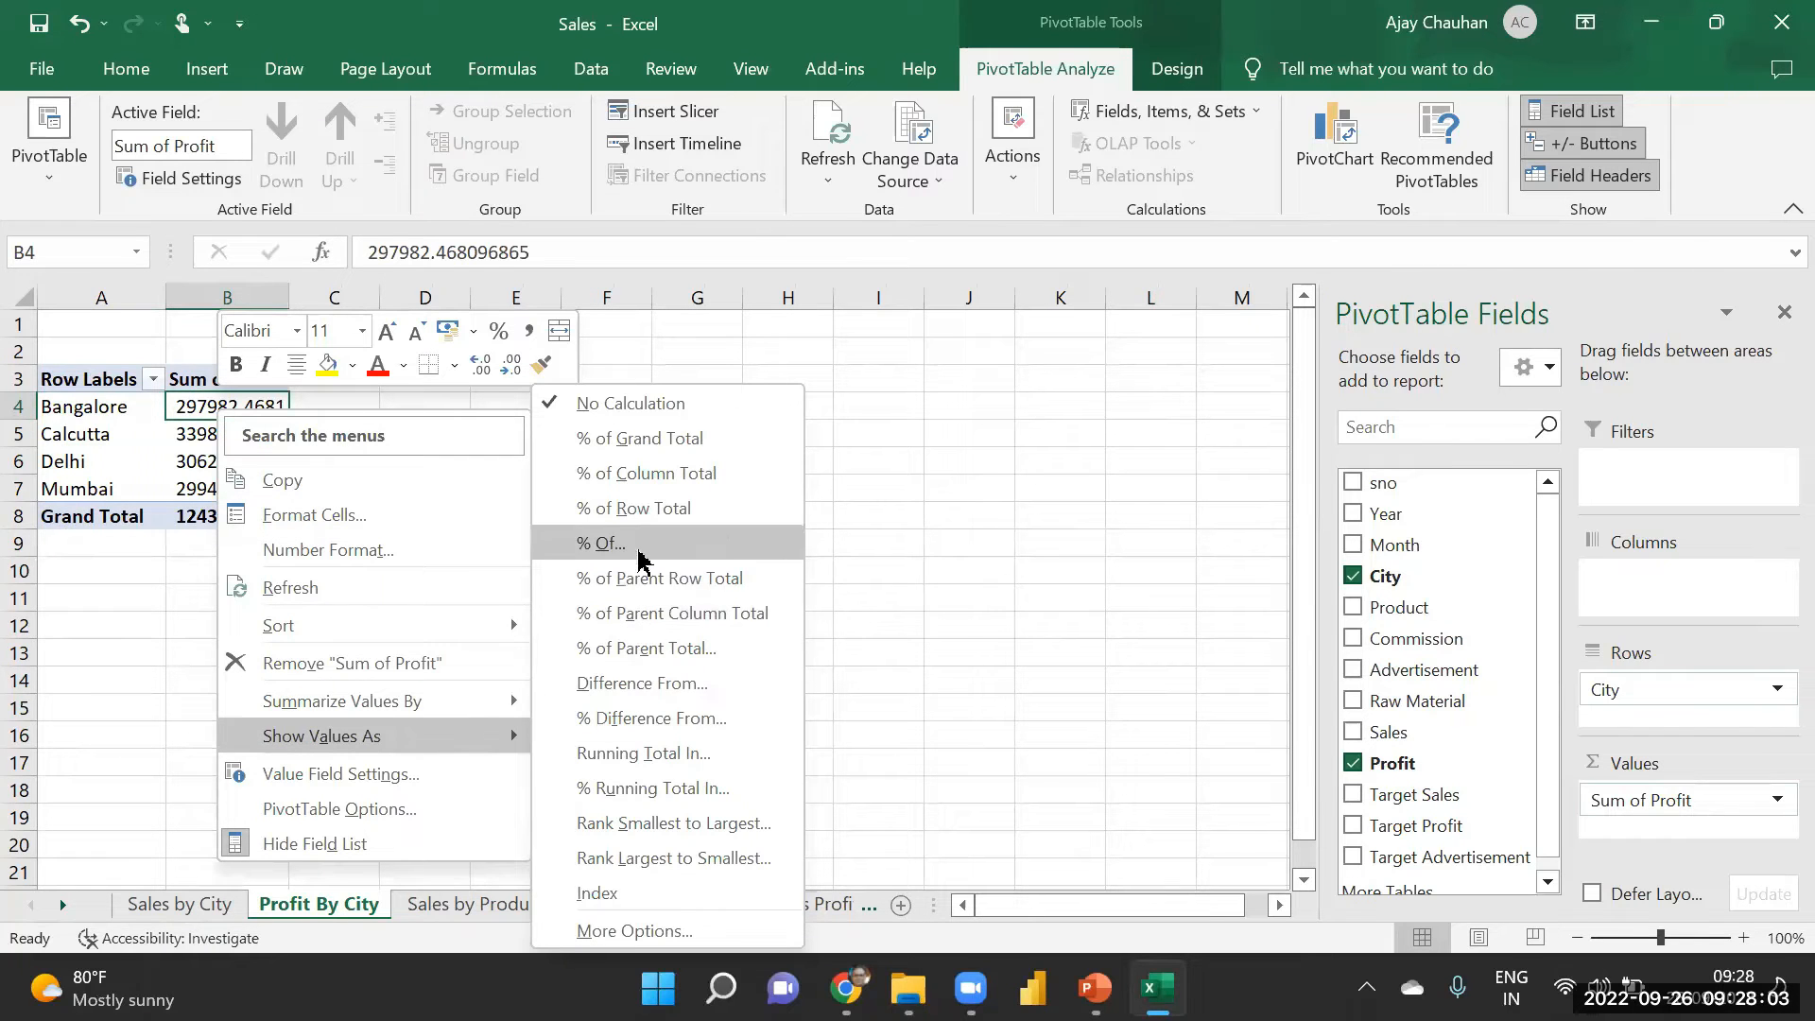
{"action": "left_click", "coordinate": [659, 482]}
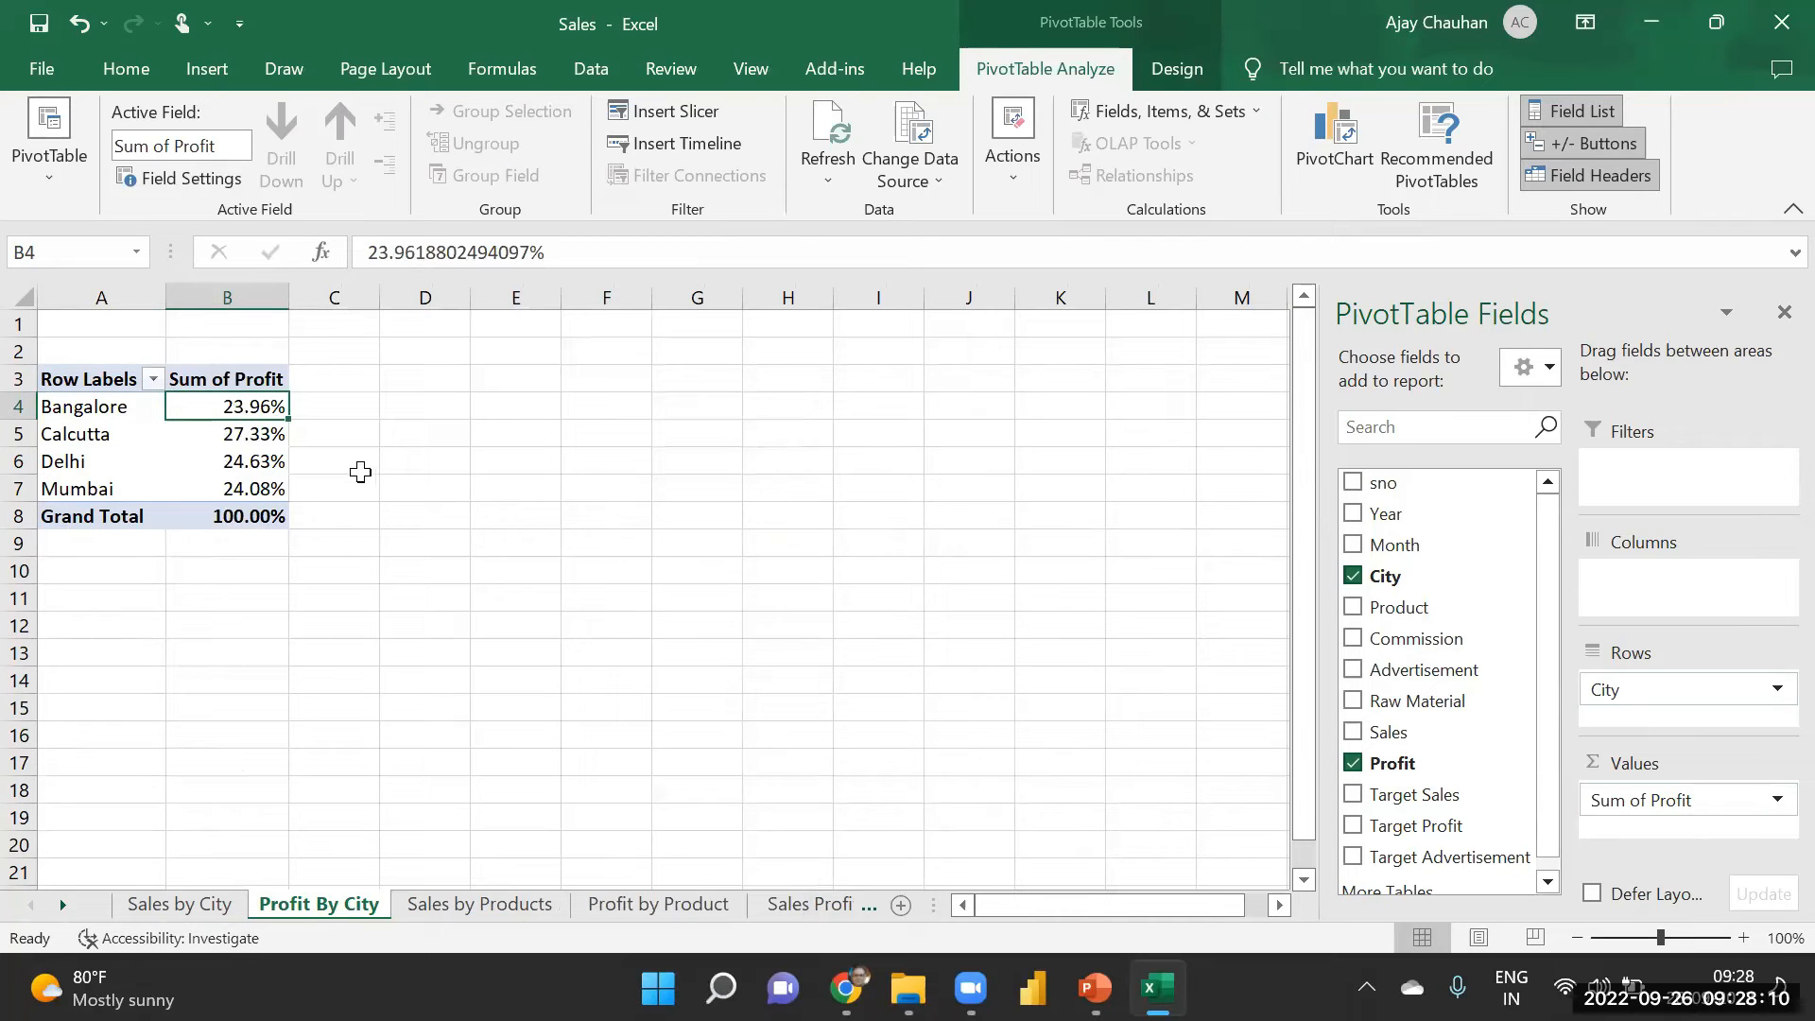
- Insert a pie PivotChart from the Profit By City PivotTable and place it just beside the table, starting in column D
{"action": "left_click", "coordinate": [95, 440]}
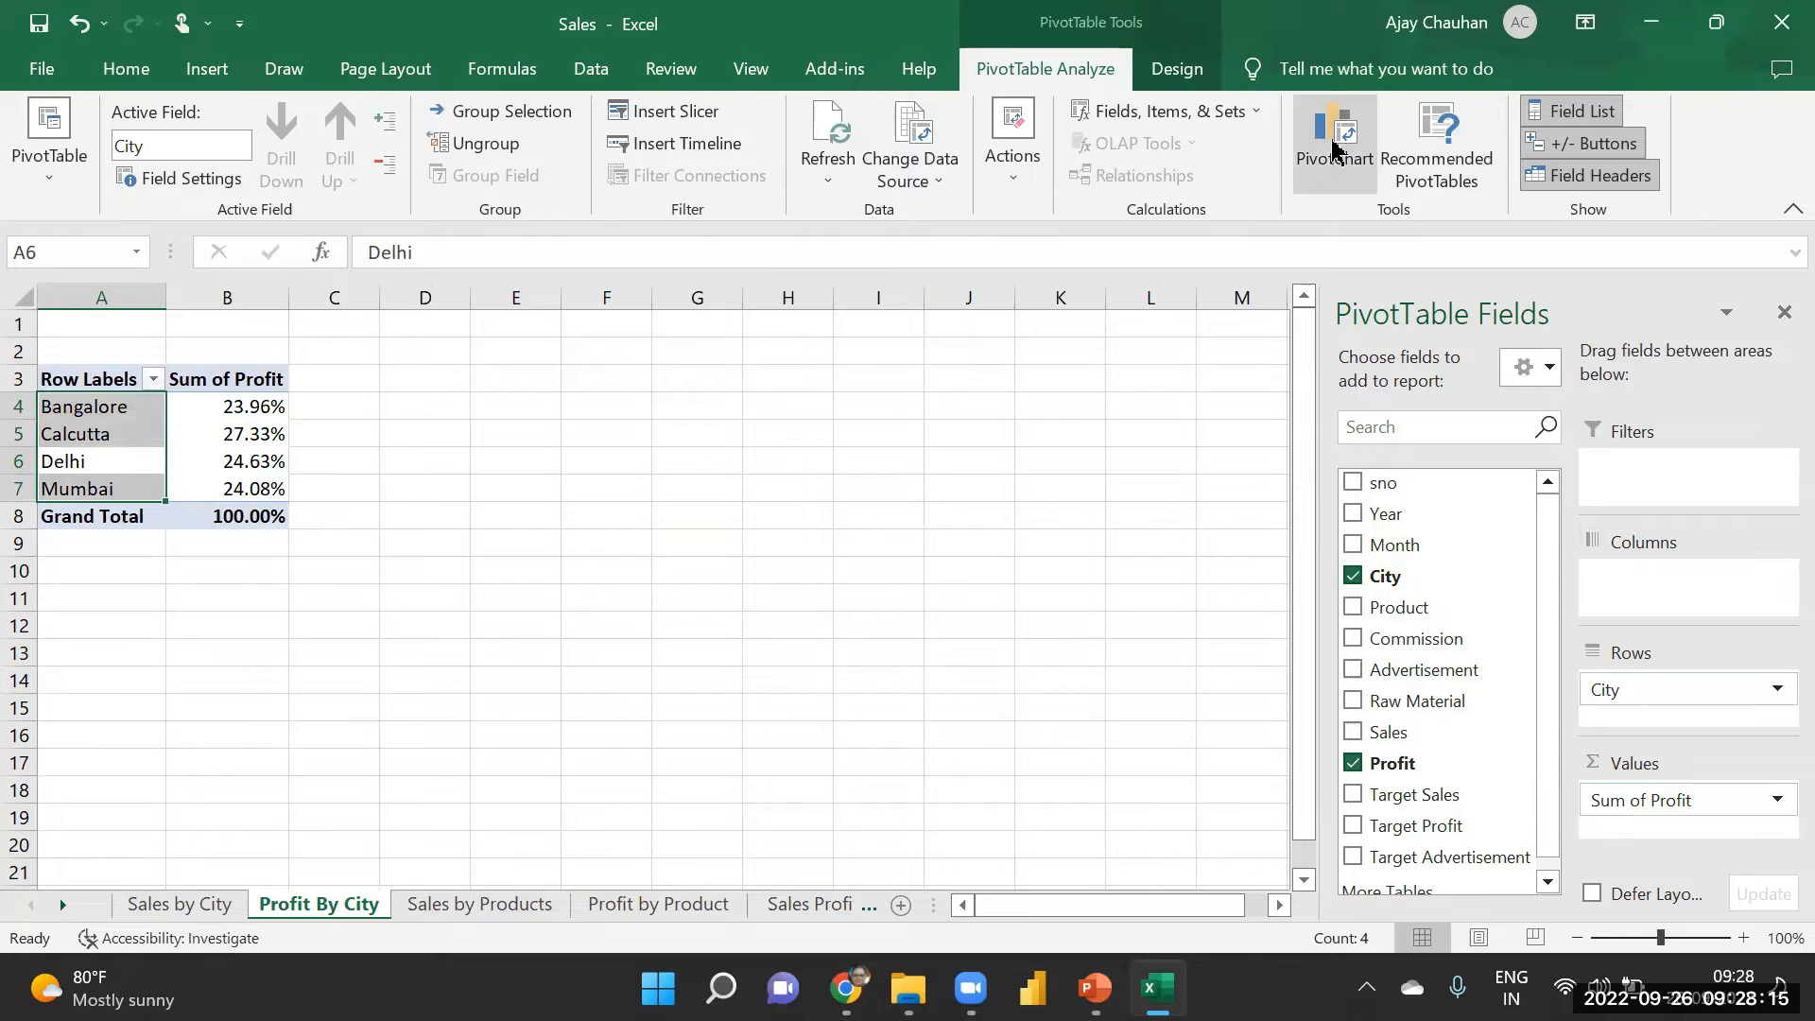
{"action": "left_click", "coordinate": [1334, 150]}
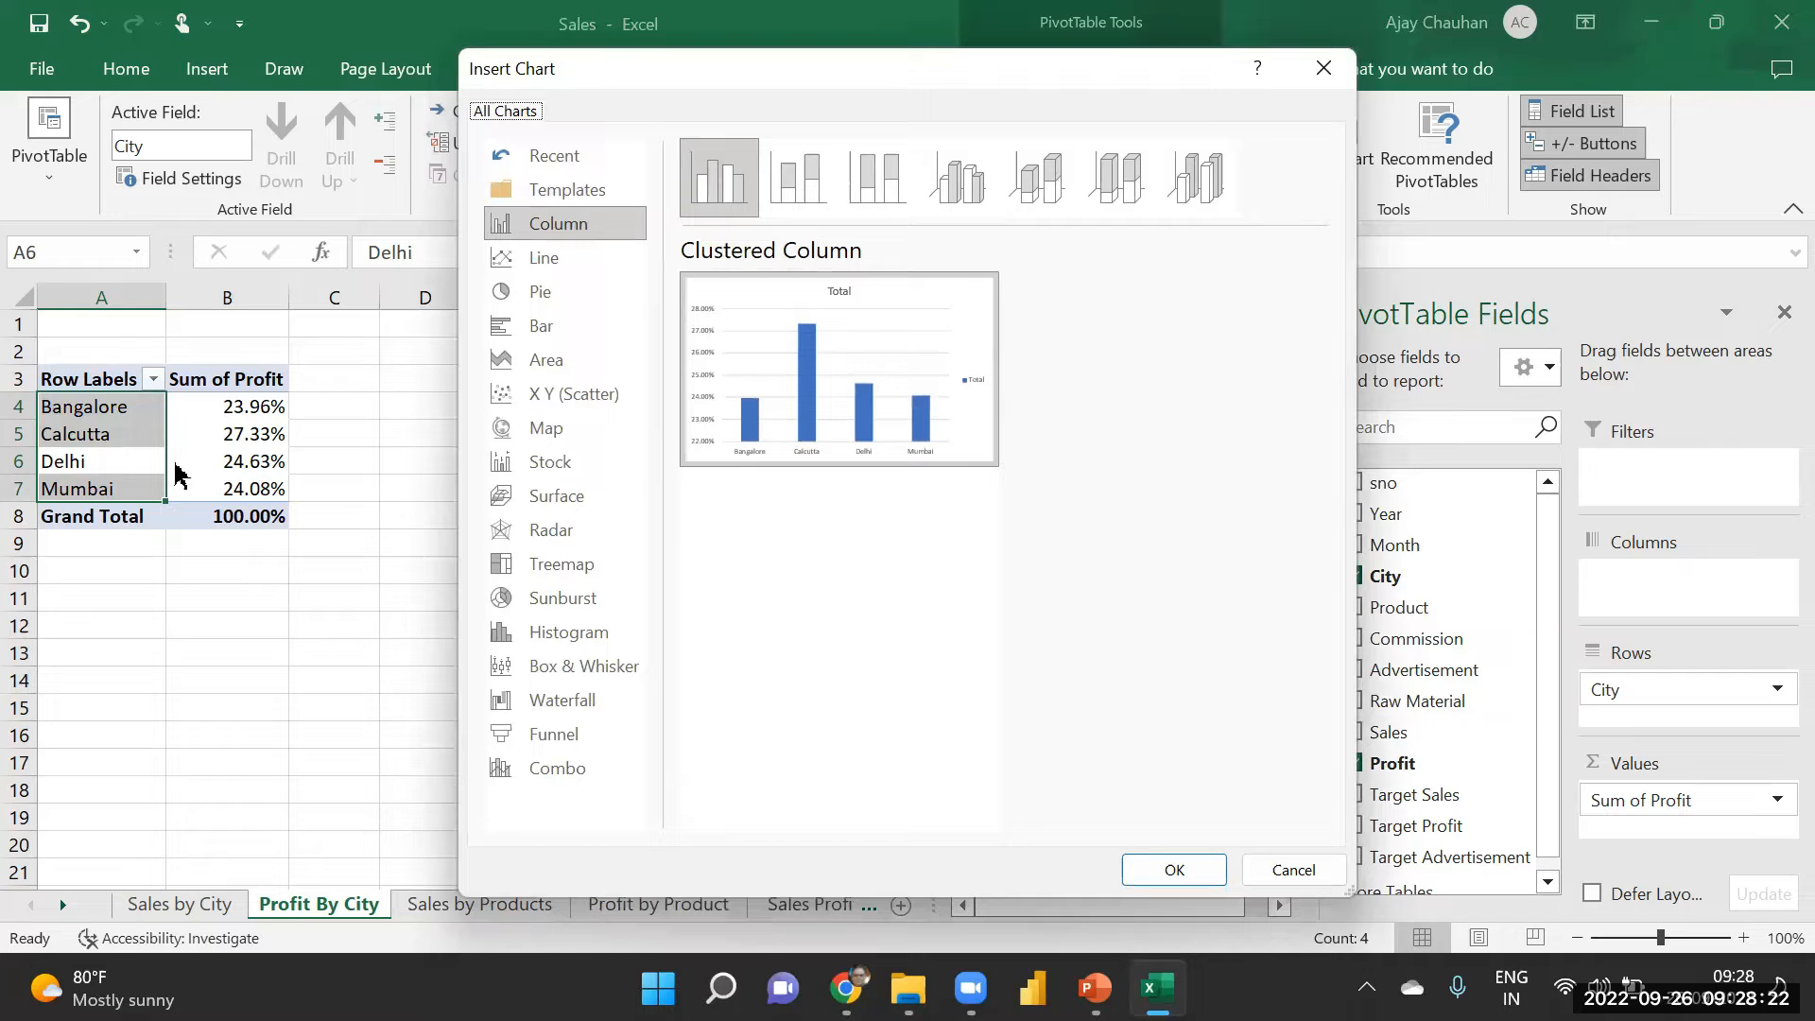
{"action": "left_click", "coordinate": [540, 295]}
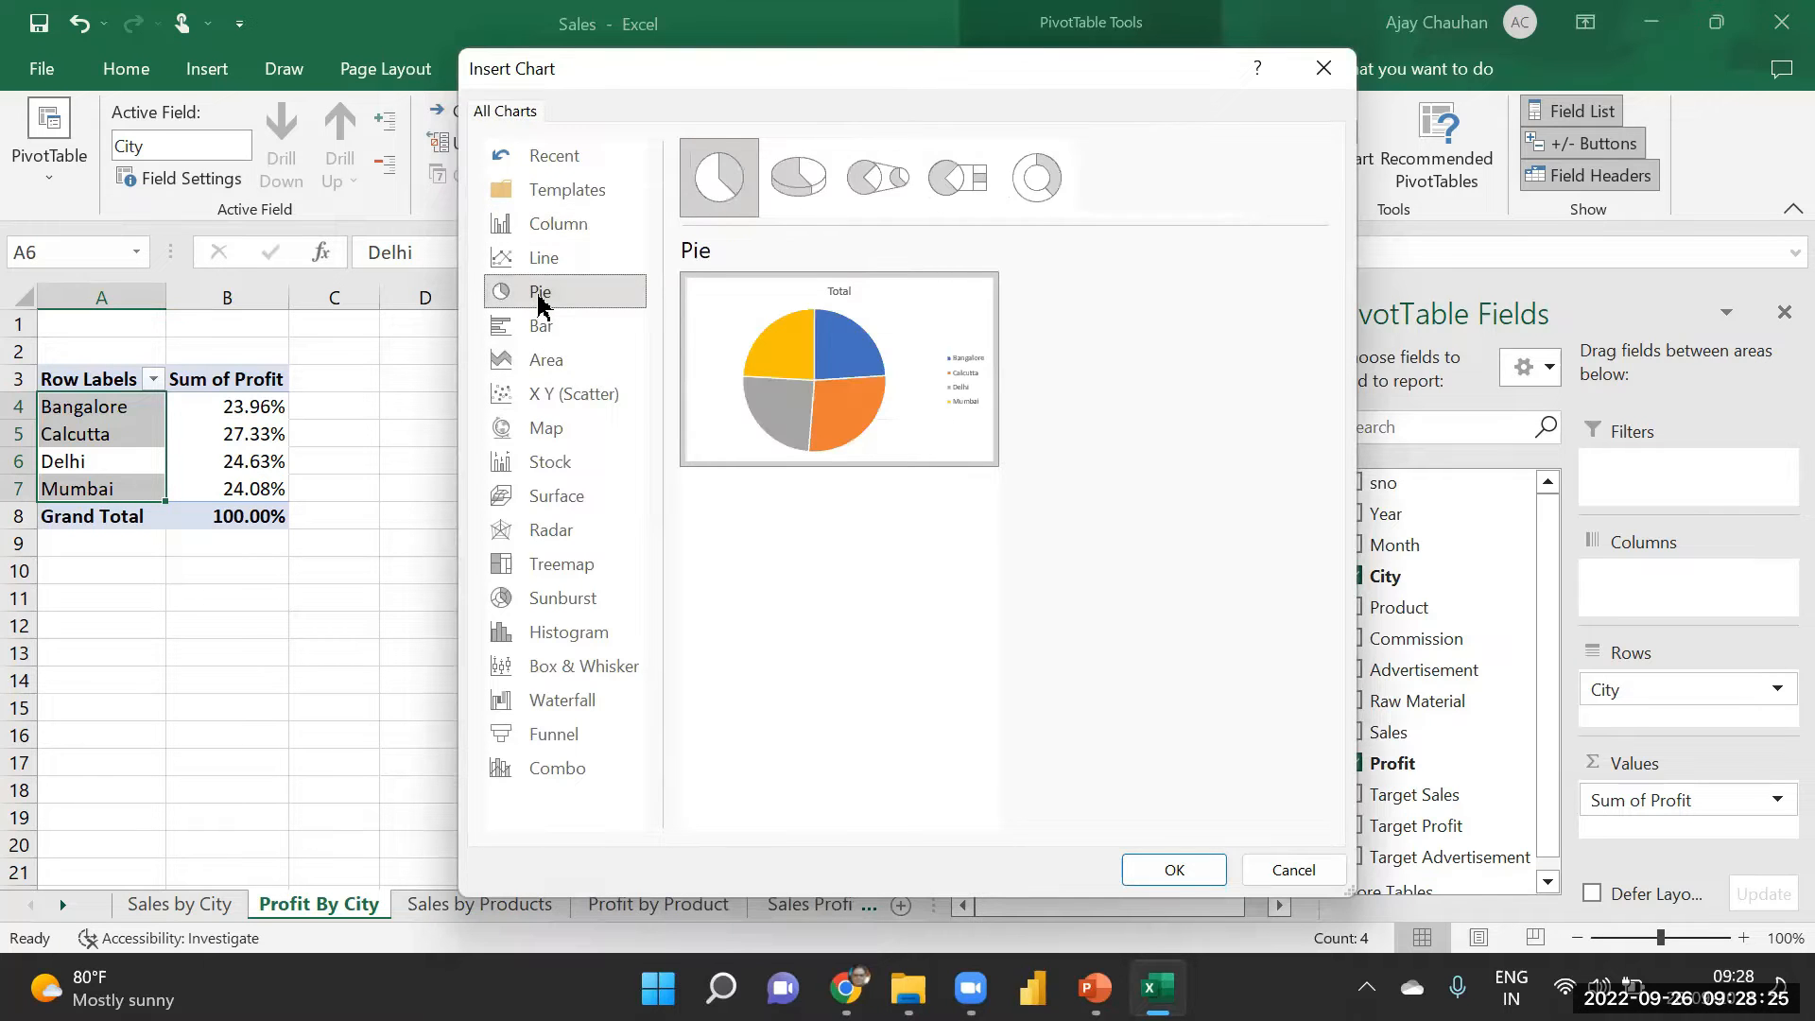
{"action": "mouse_move", "coordinate": [848, 409]}
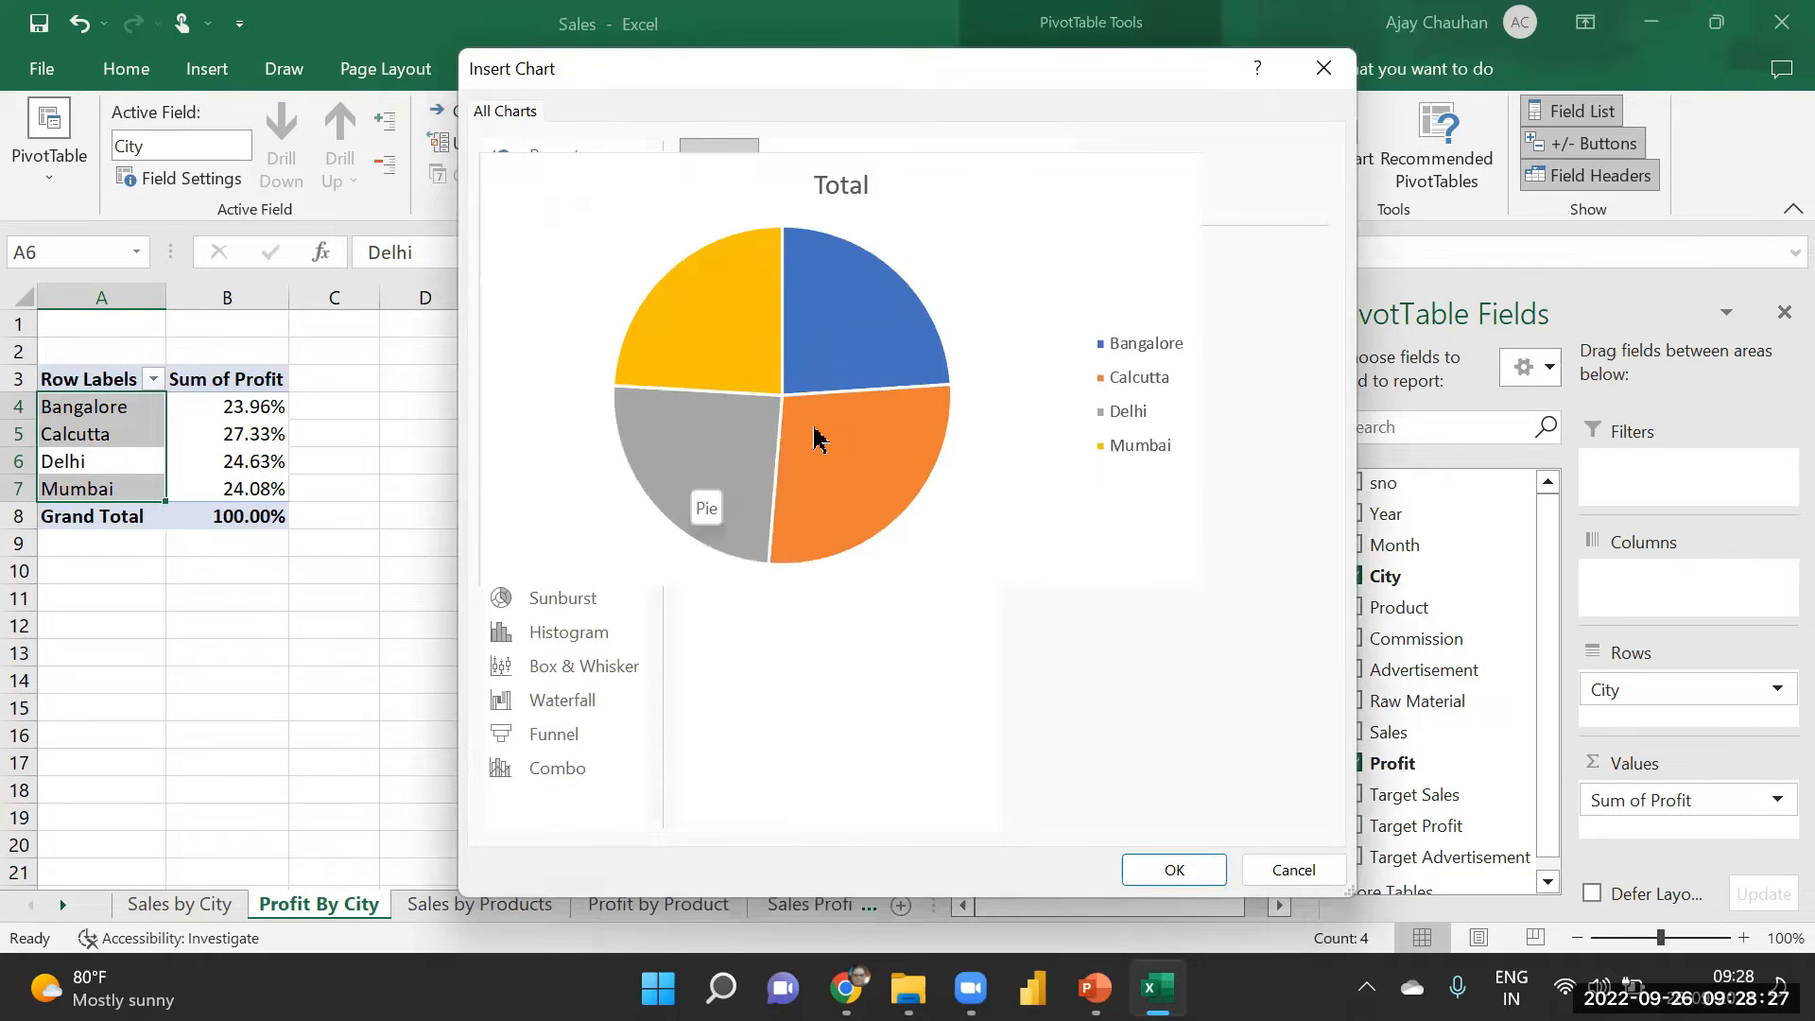
{"action": "mouse_move", "coordinate": [879, 437]}
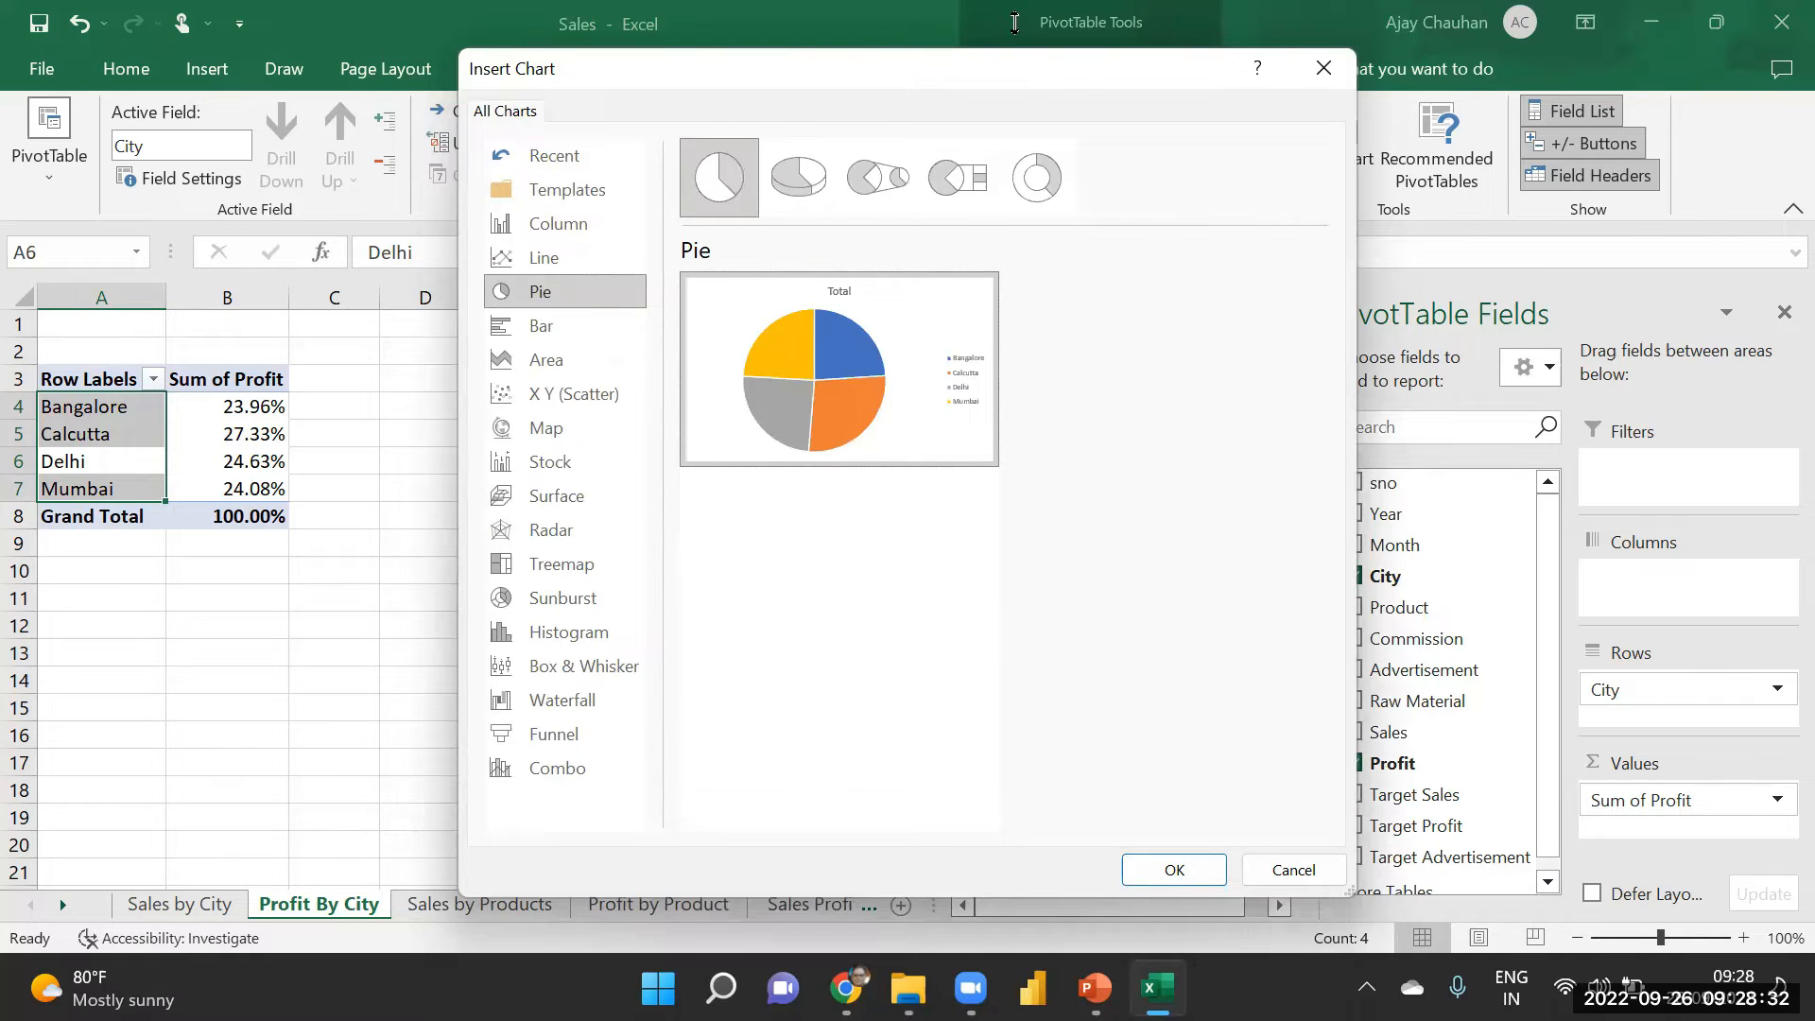
{"action": "left_click_drag", "start_coordinate": [1037, 68], "coordinate": [1014, 23]}
{"action": "left_click", "coordinate": [1151, 824]}
{"action": "left_click_drag", "start_coordinate": [778, 425], "coordinate": [883, 360]}
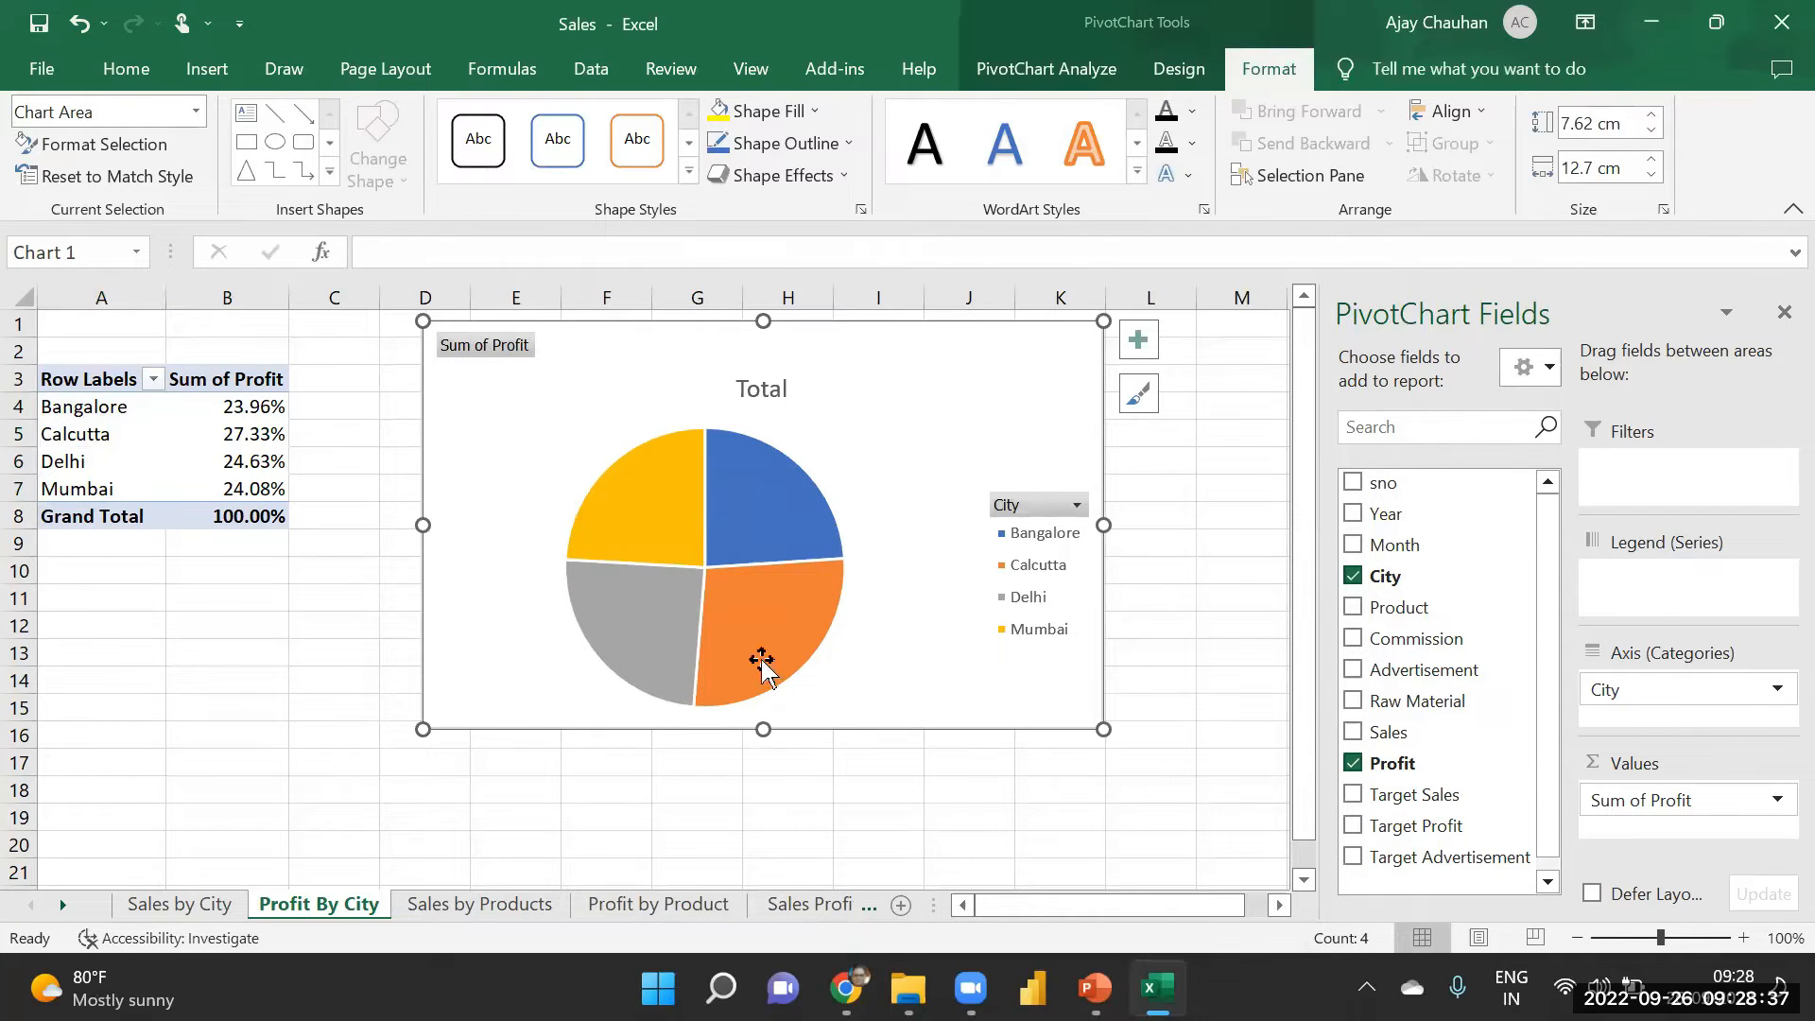
- Try several chart styles on the pie chart, including the grey gradient one and the solid blue one
{"action": "left_click", "coordinate": [1179, 69]}
{"action": "left_click", "coordinate": [560, 151]}
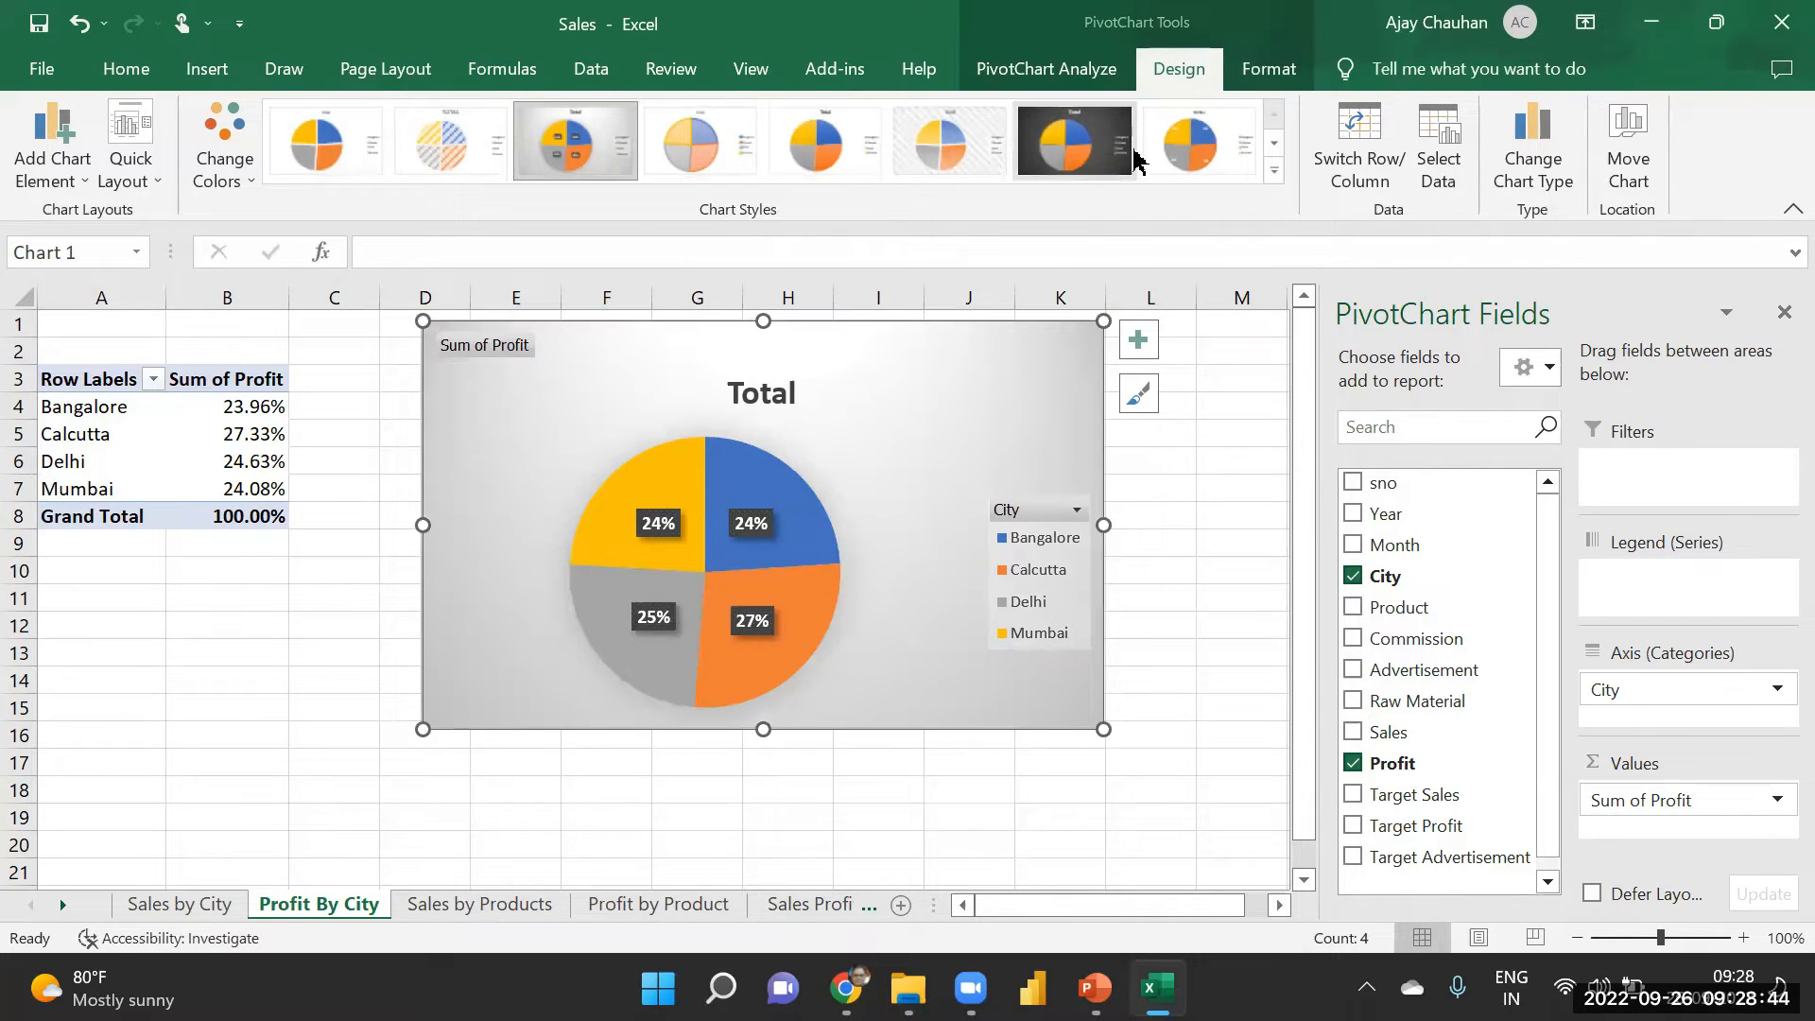
{"action": "left_click", "coordinate": [1274, 169]}
{"action": "left_click", "coordinate": [543, 232]}
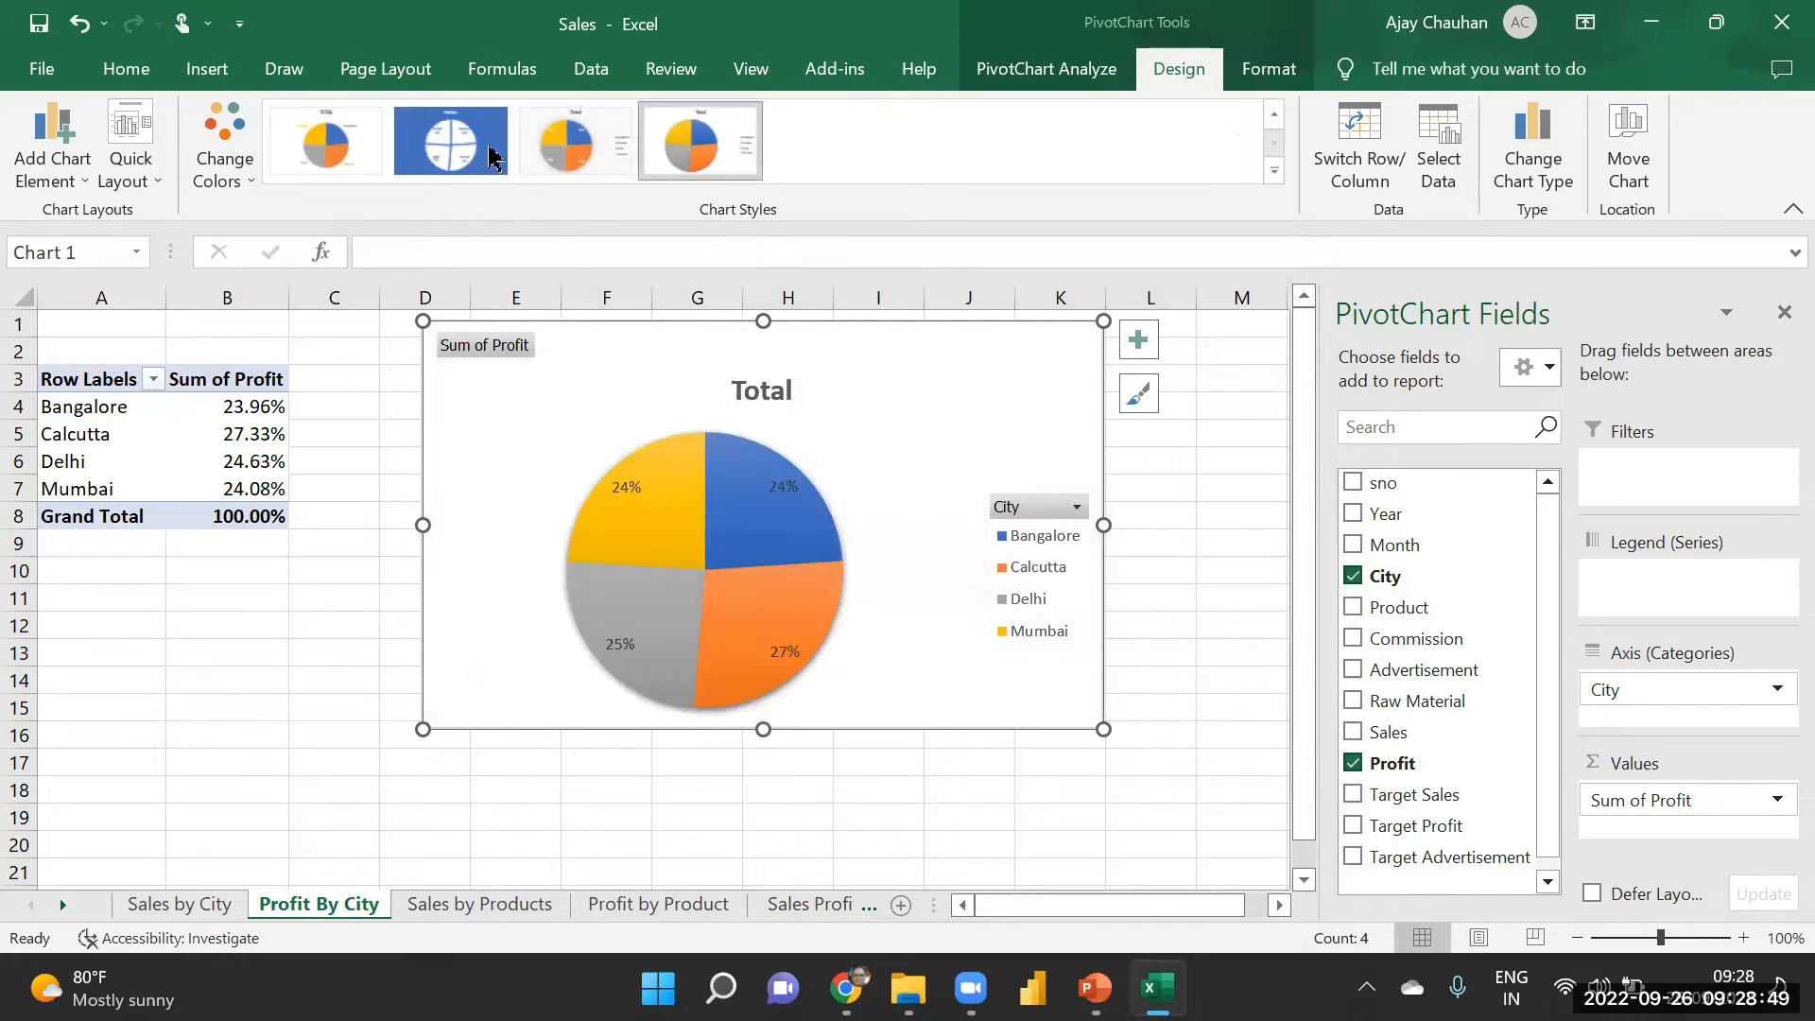
{"action": "left_click", "coordinate": [451, 144]}
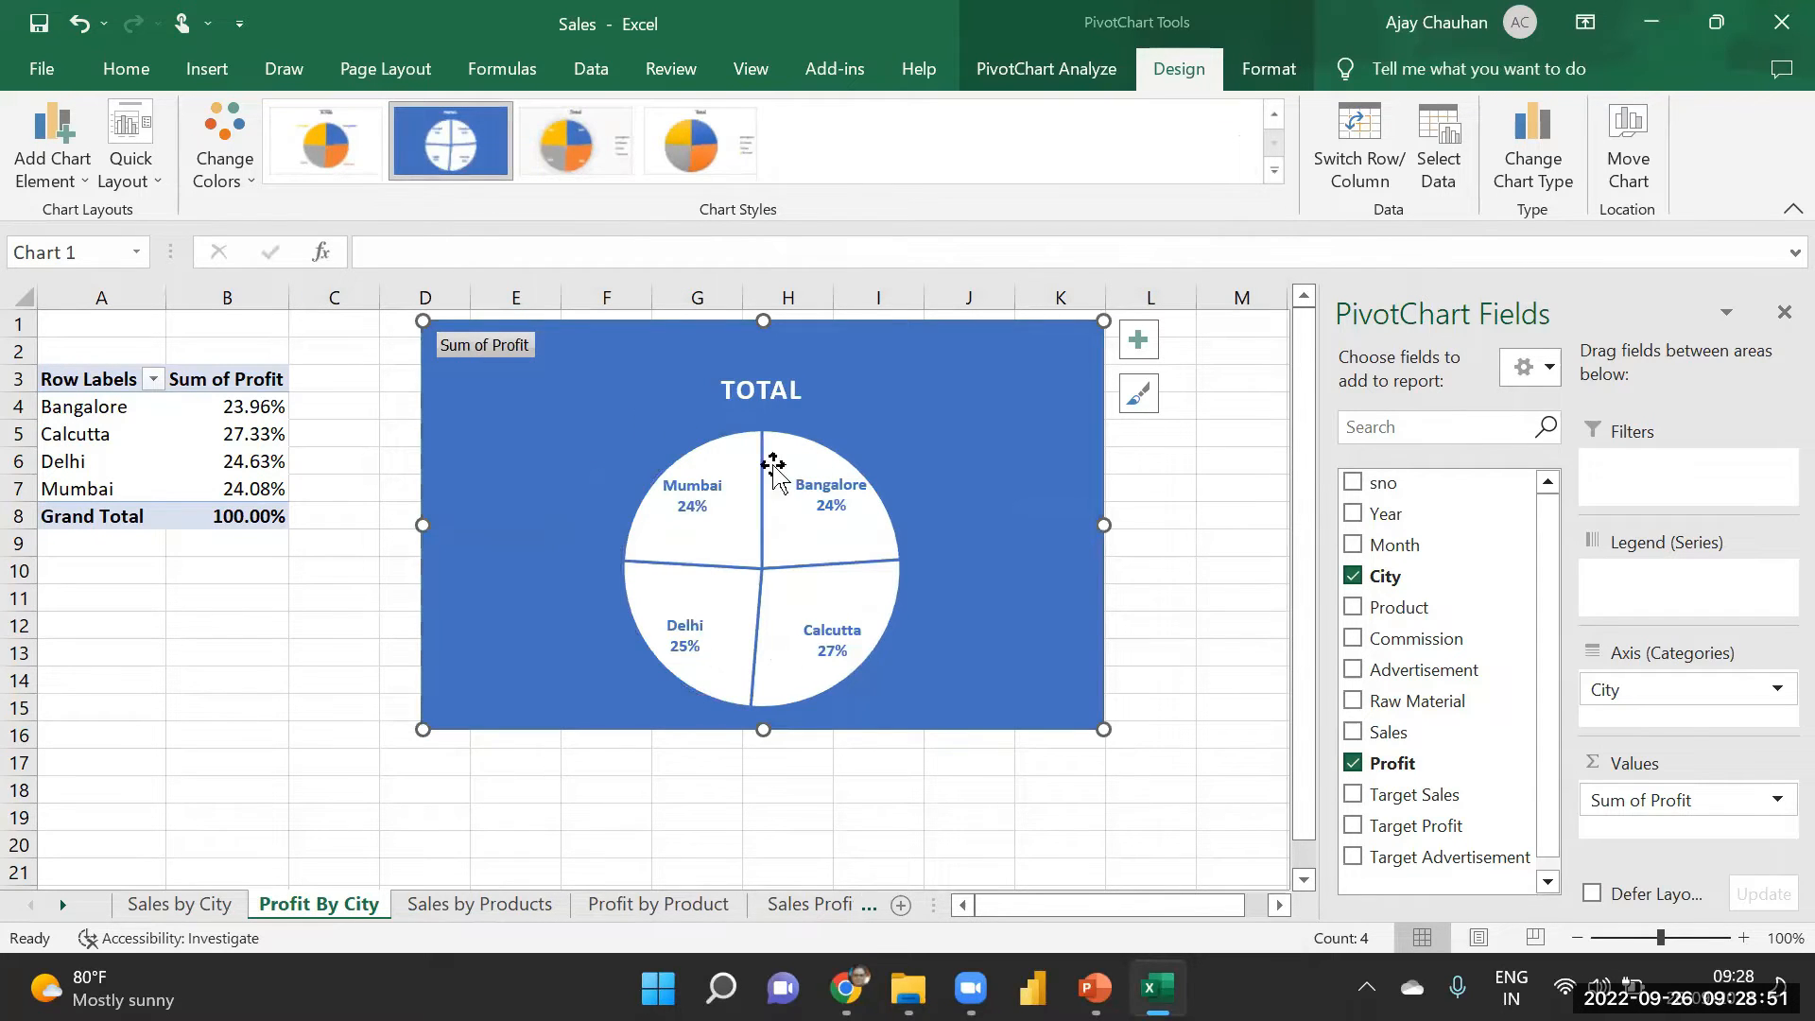
{"action": "left_click", "coordinate": [321, 145]}
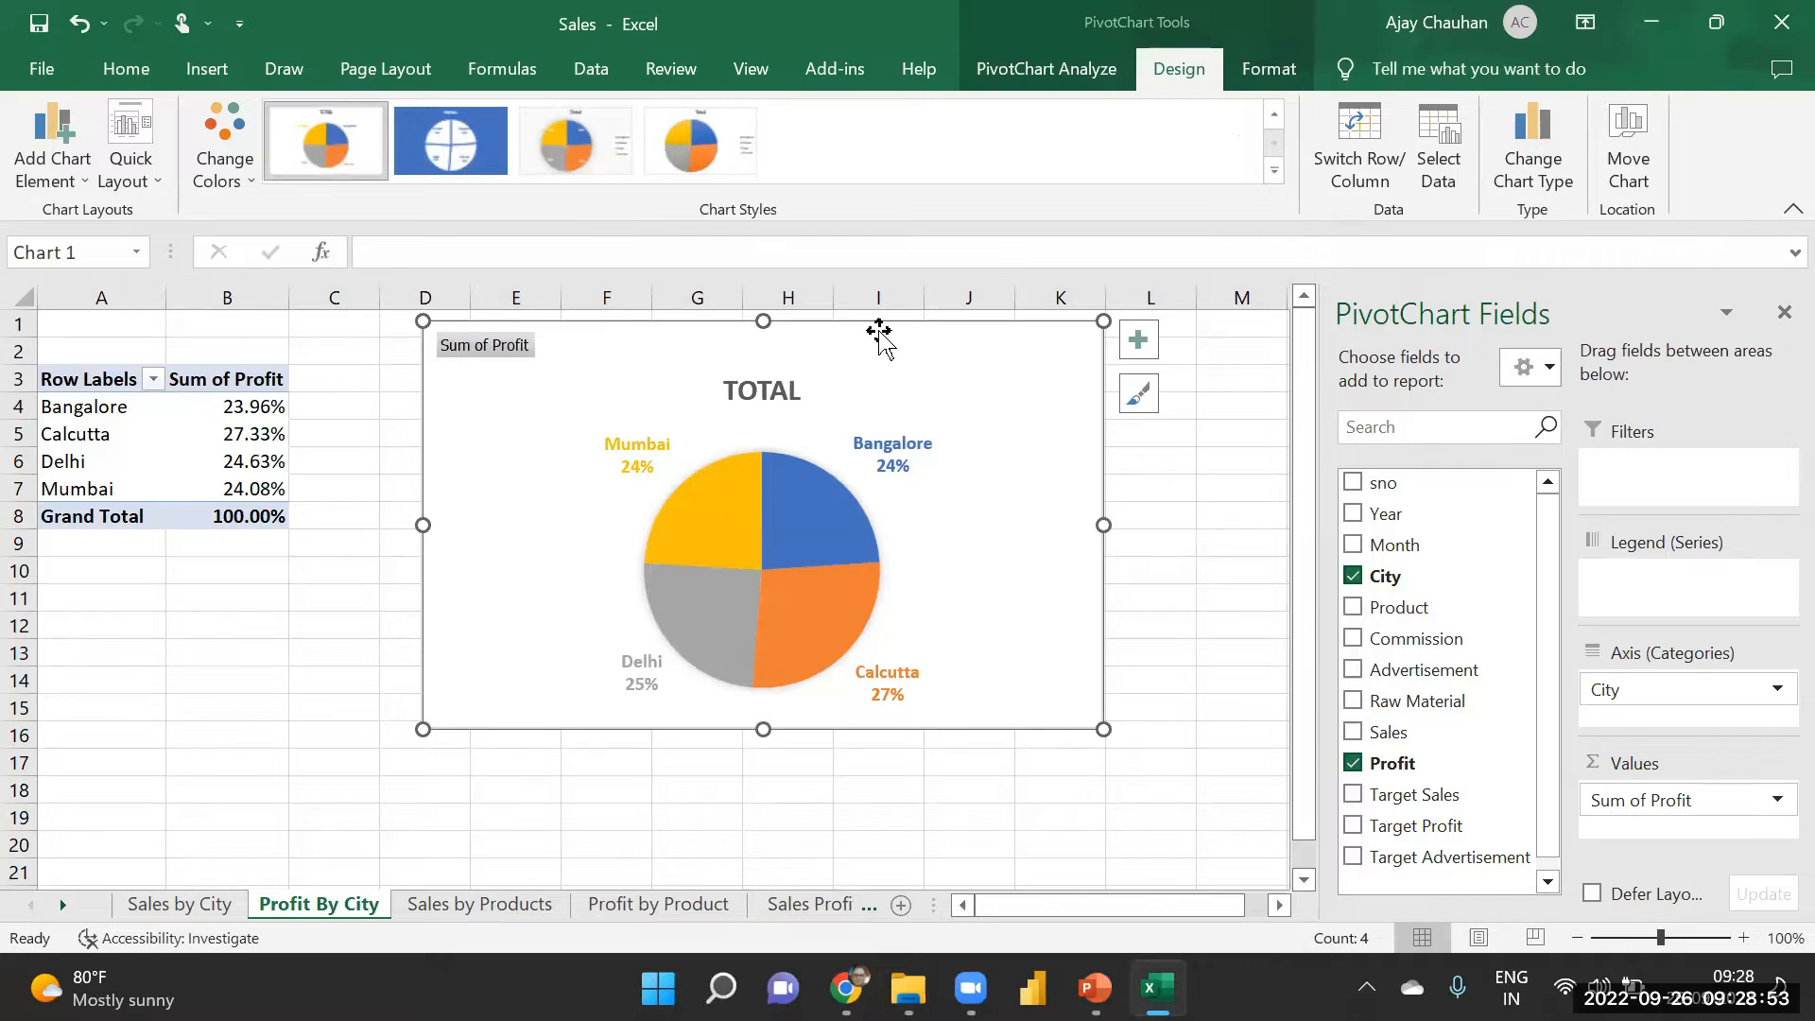
- Apply the chart style with bevelled slices and white city and percentage labels inside them, and remove the legend
{"action": "left_click", "coordinate": [1275, 114]}
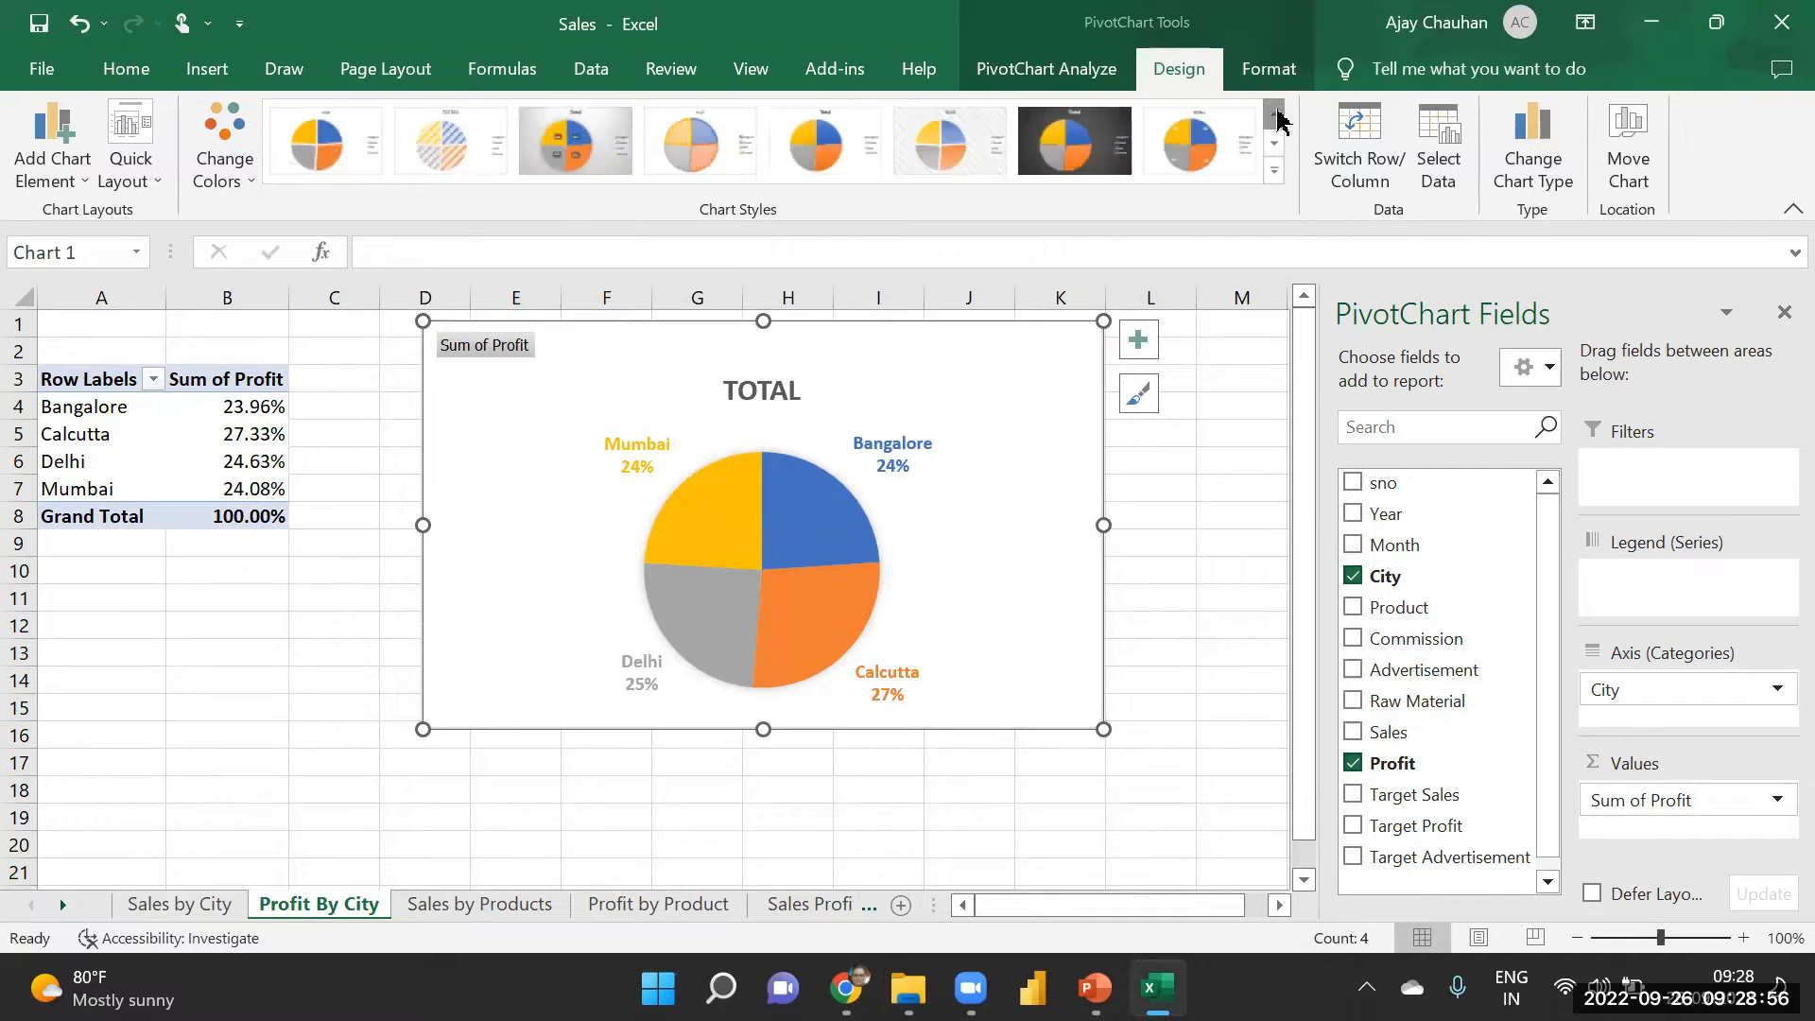
{"action": "left_click", "coordinate": [1199, 142]}
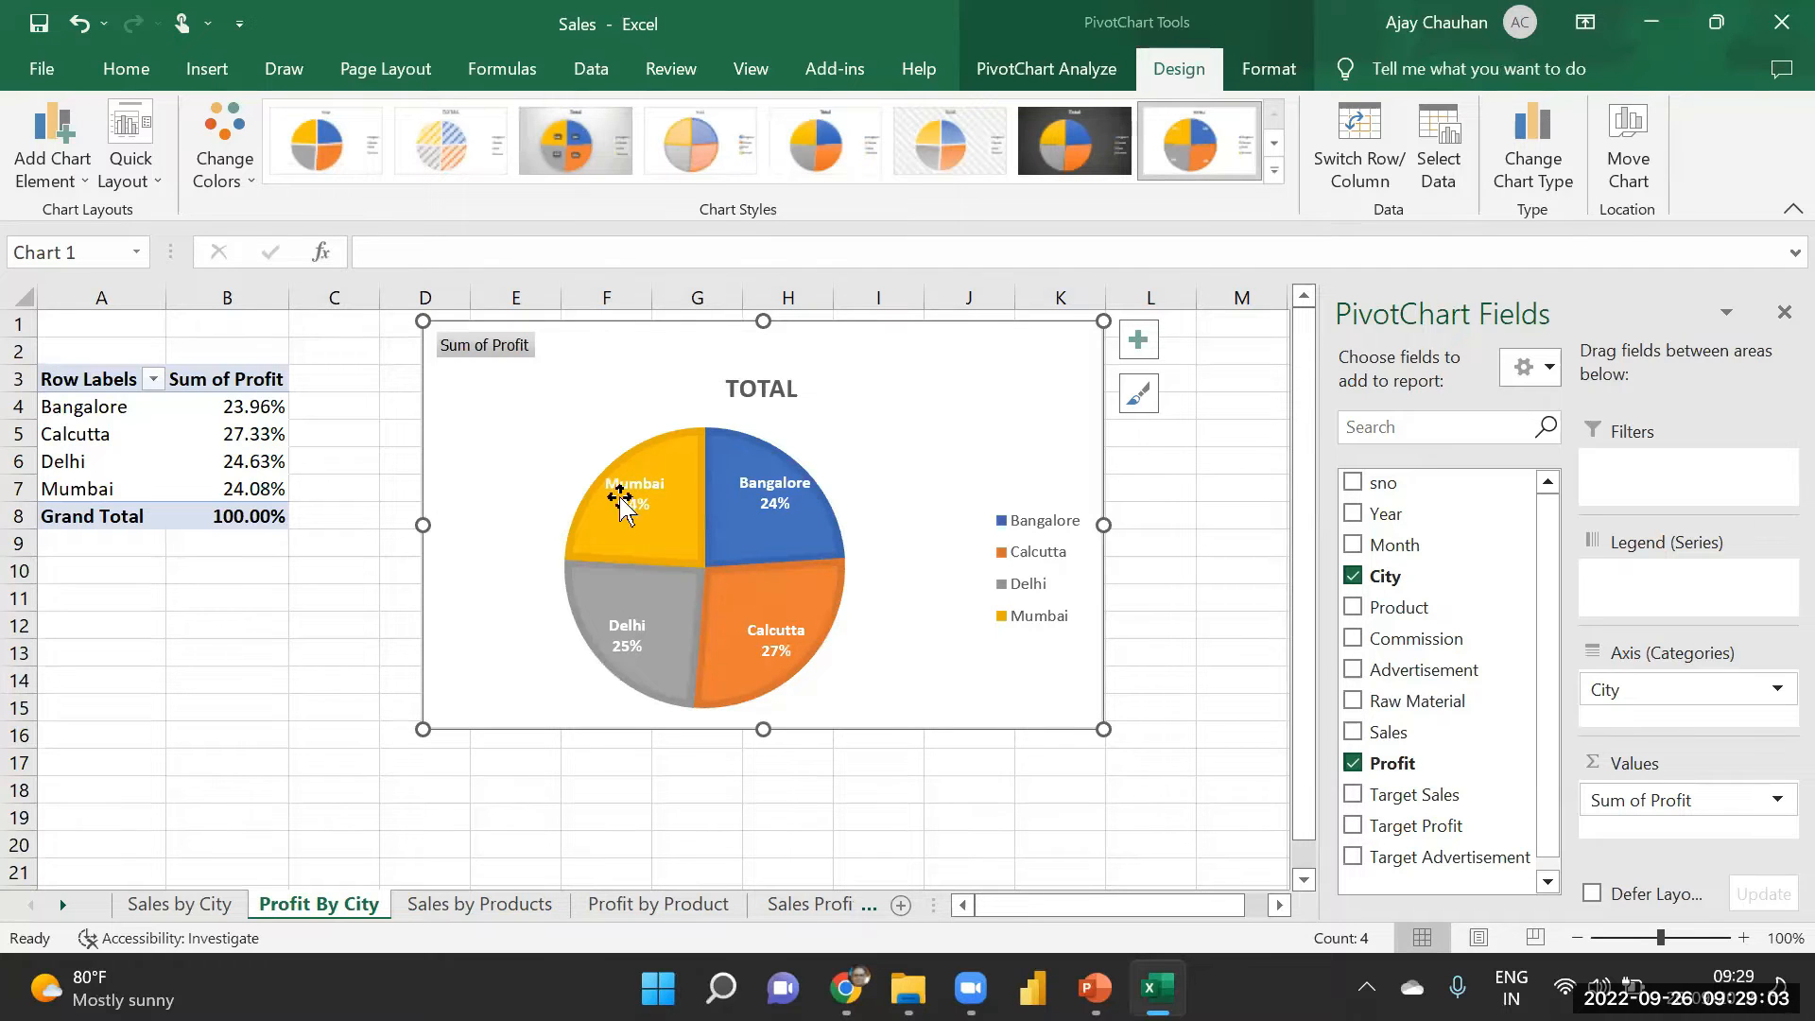
{"action": "left_click", "coordinate": [1025, 533]}
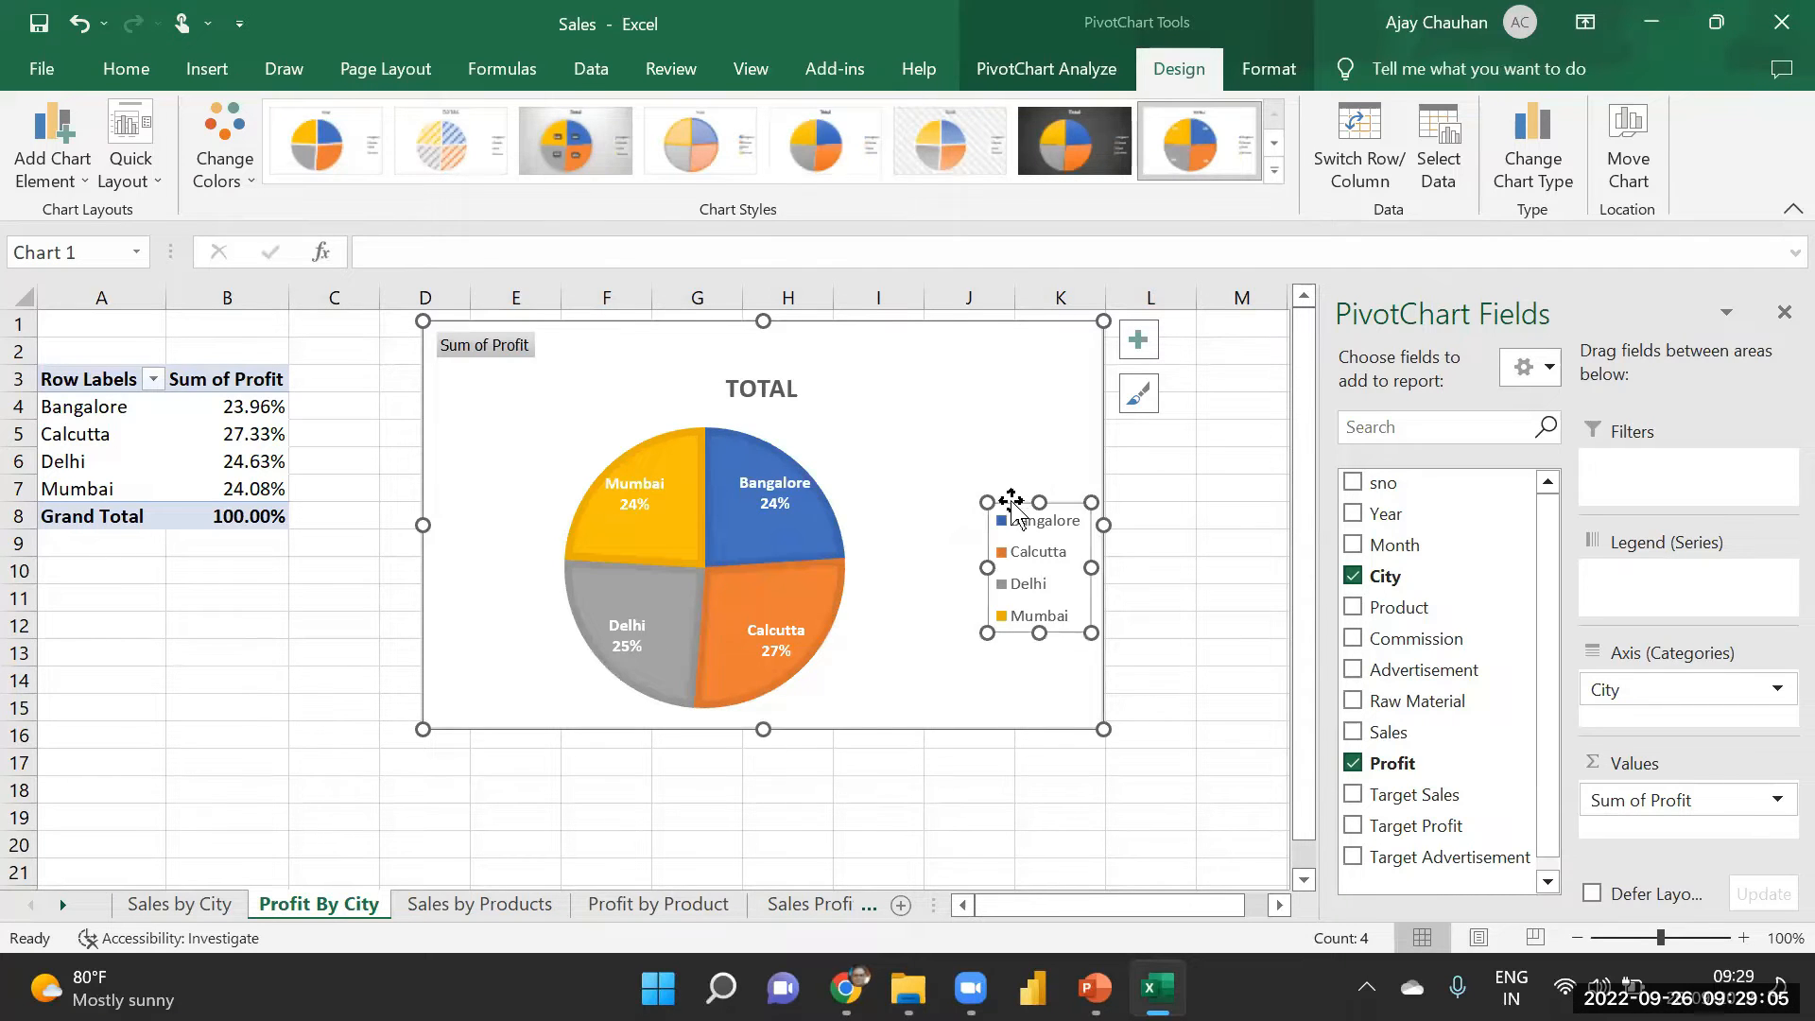
{"action": "left_click", "coordinate": [1137, 339]}
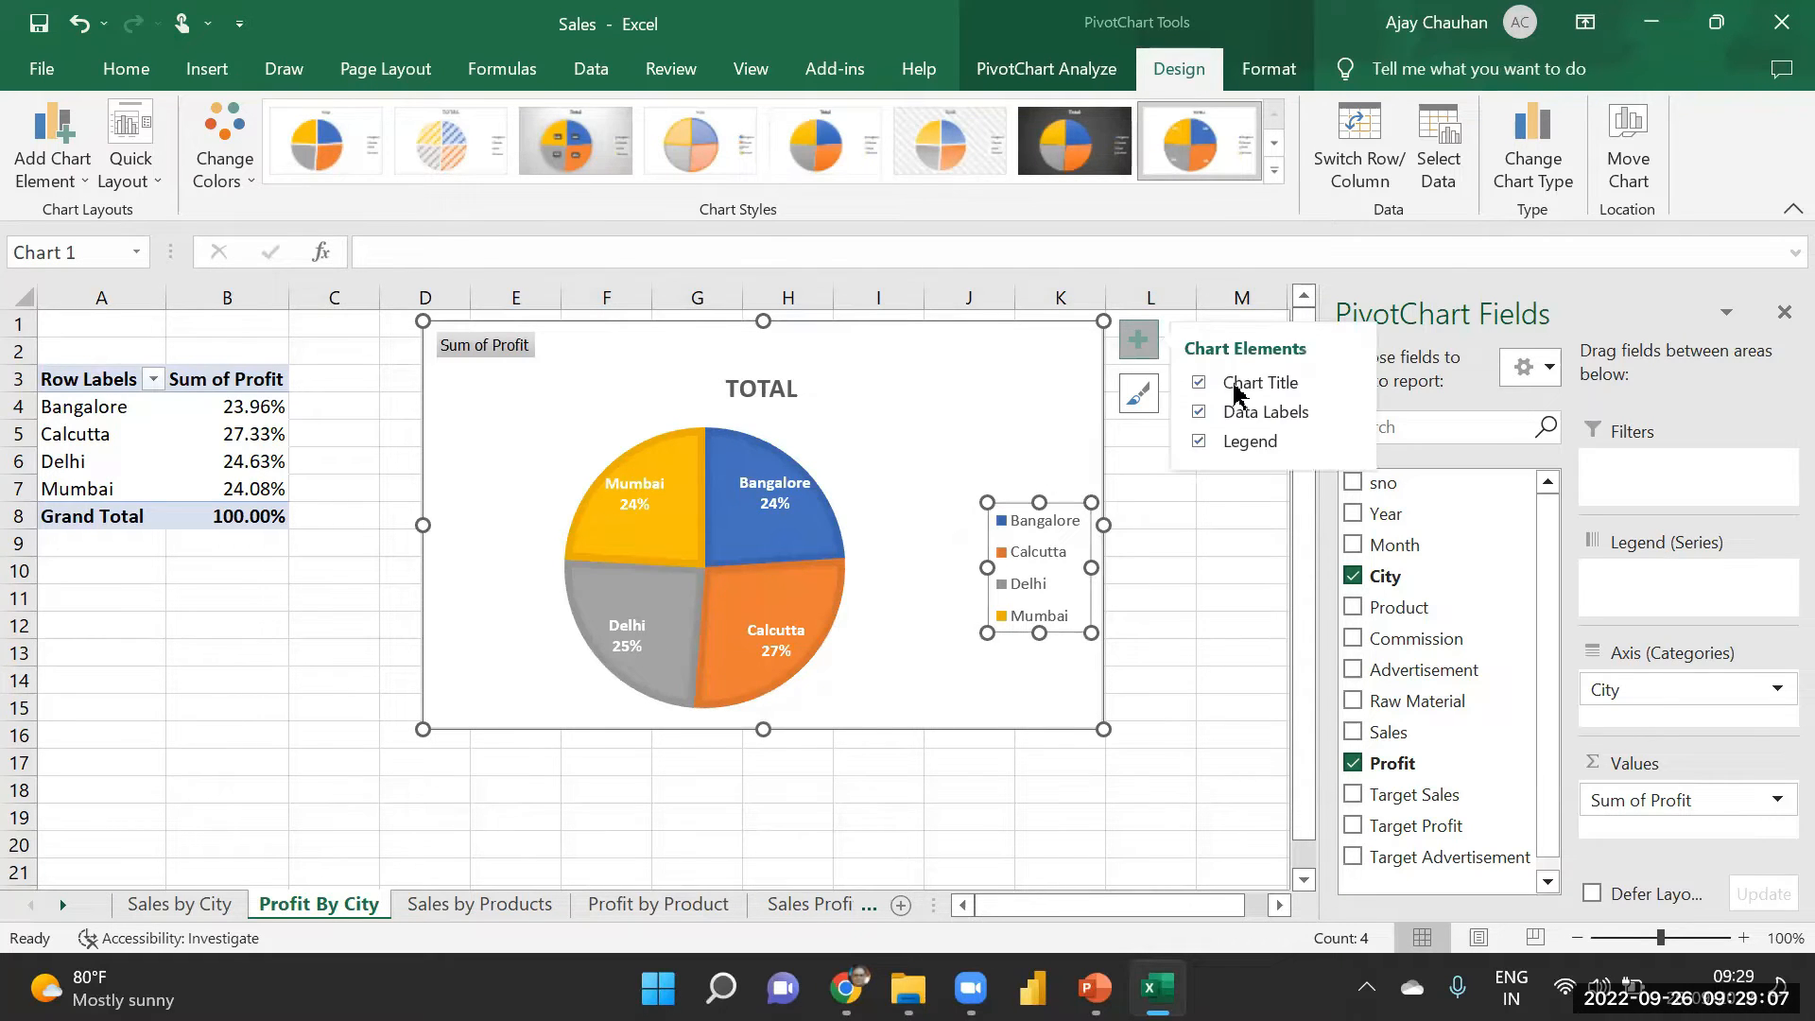
{"action": "left_click", "coordinate": [1229, 442]}
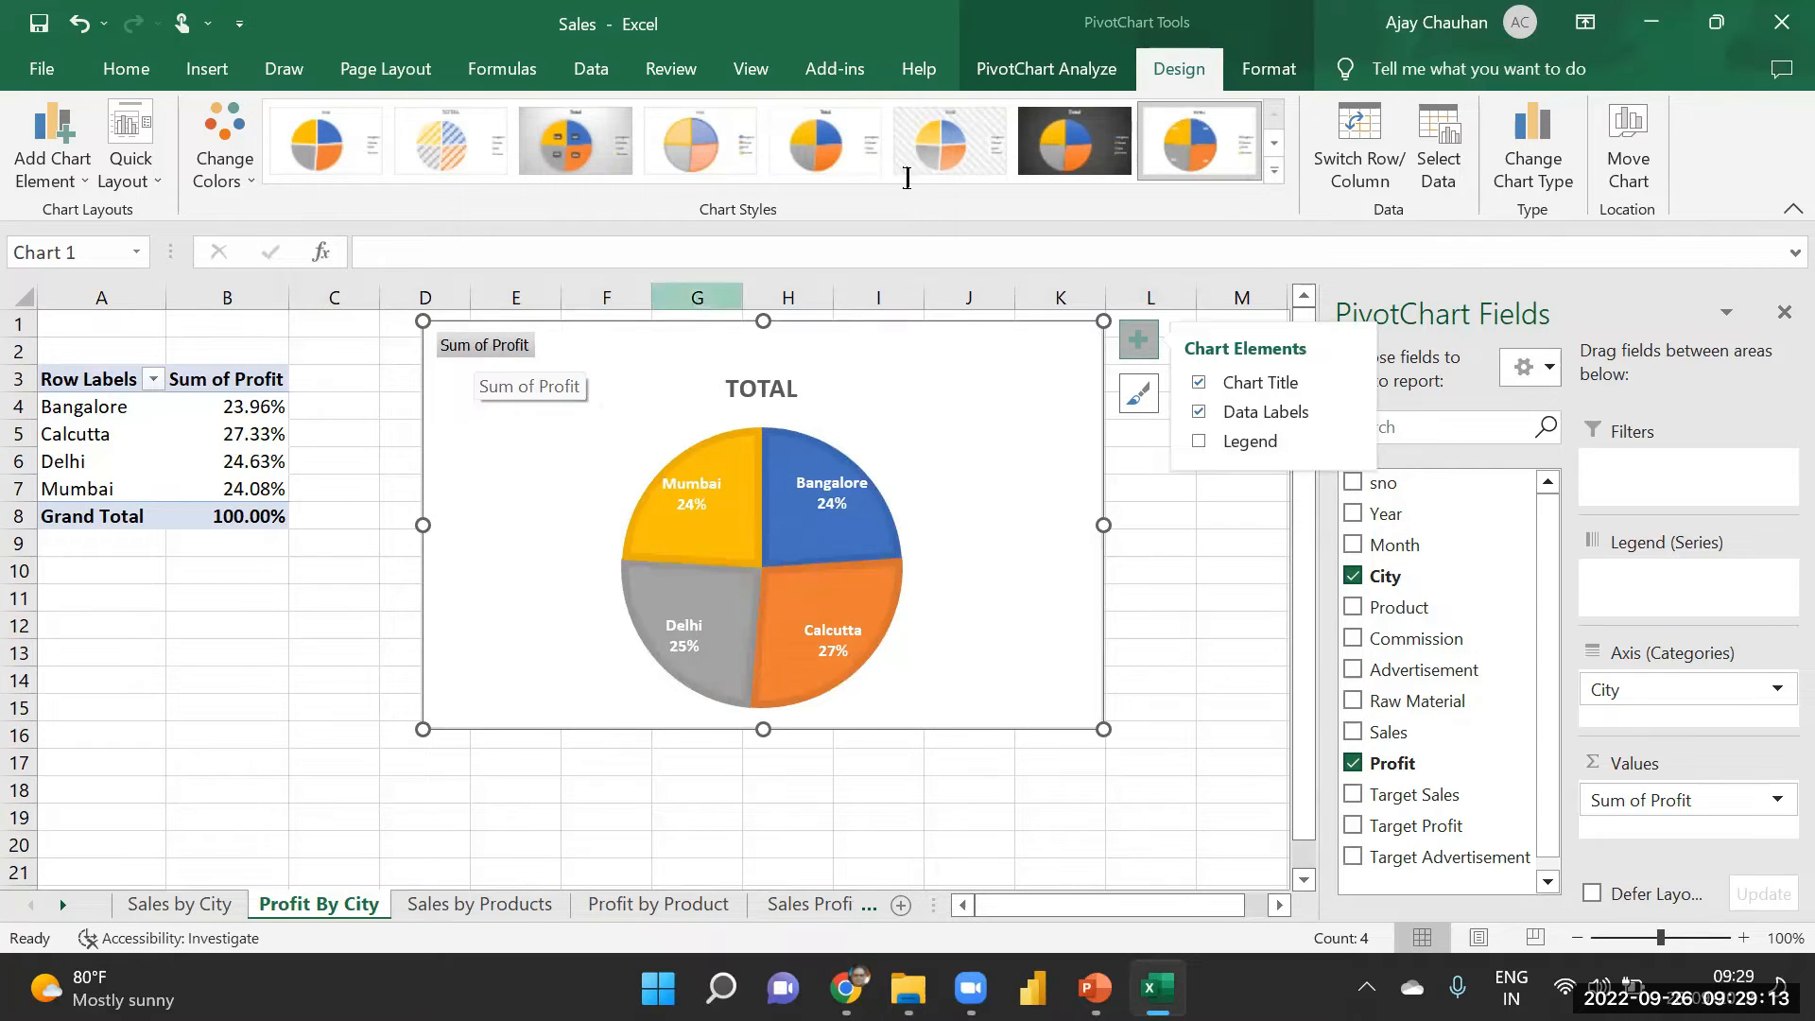
- Hide all field buttons on the pie chart
{"action": "left_click", "coordinate": [1002, 70]}
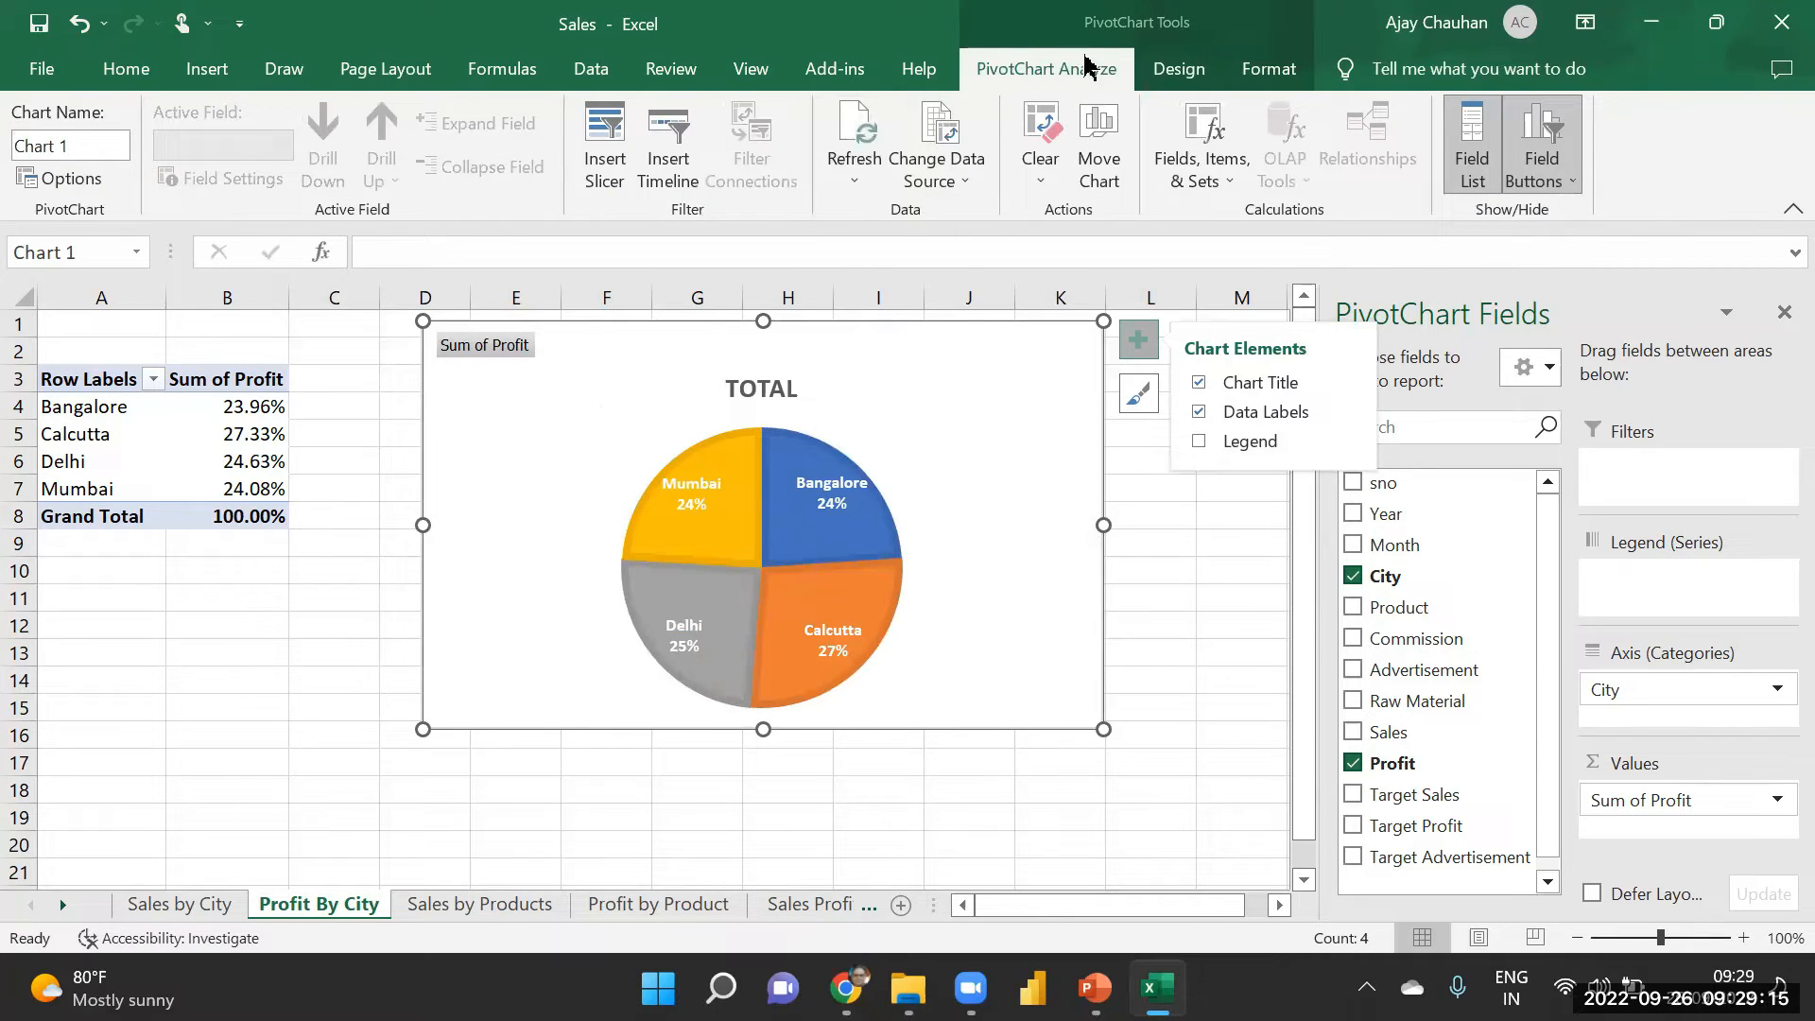
{"action": "left_click", "coordinate": [1555, 165]}
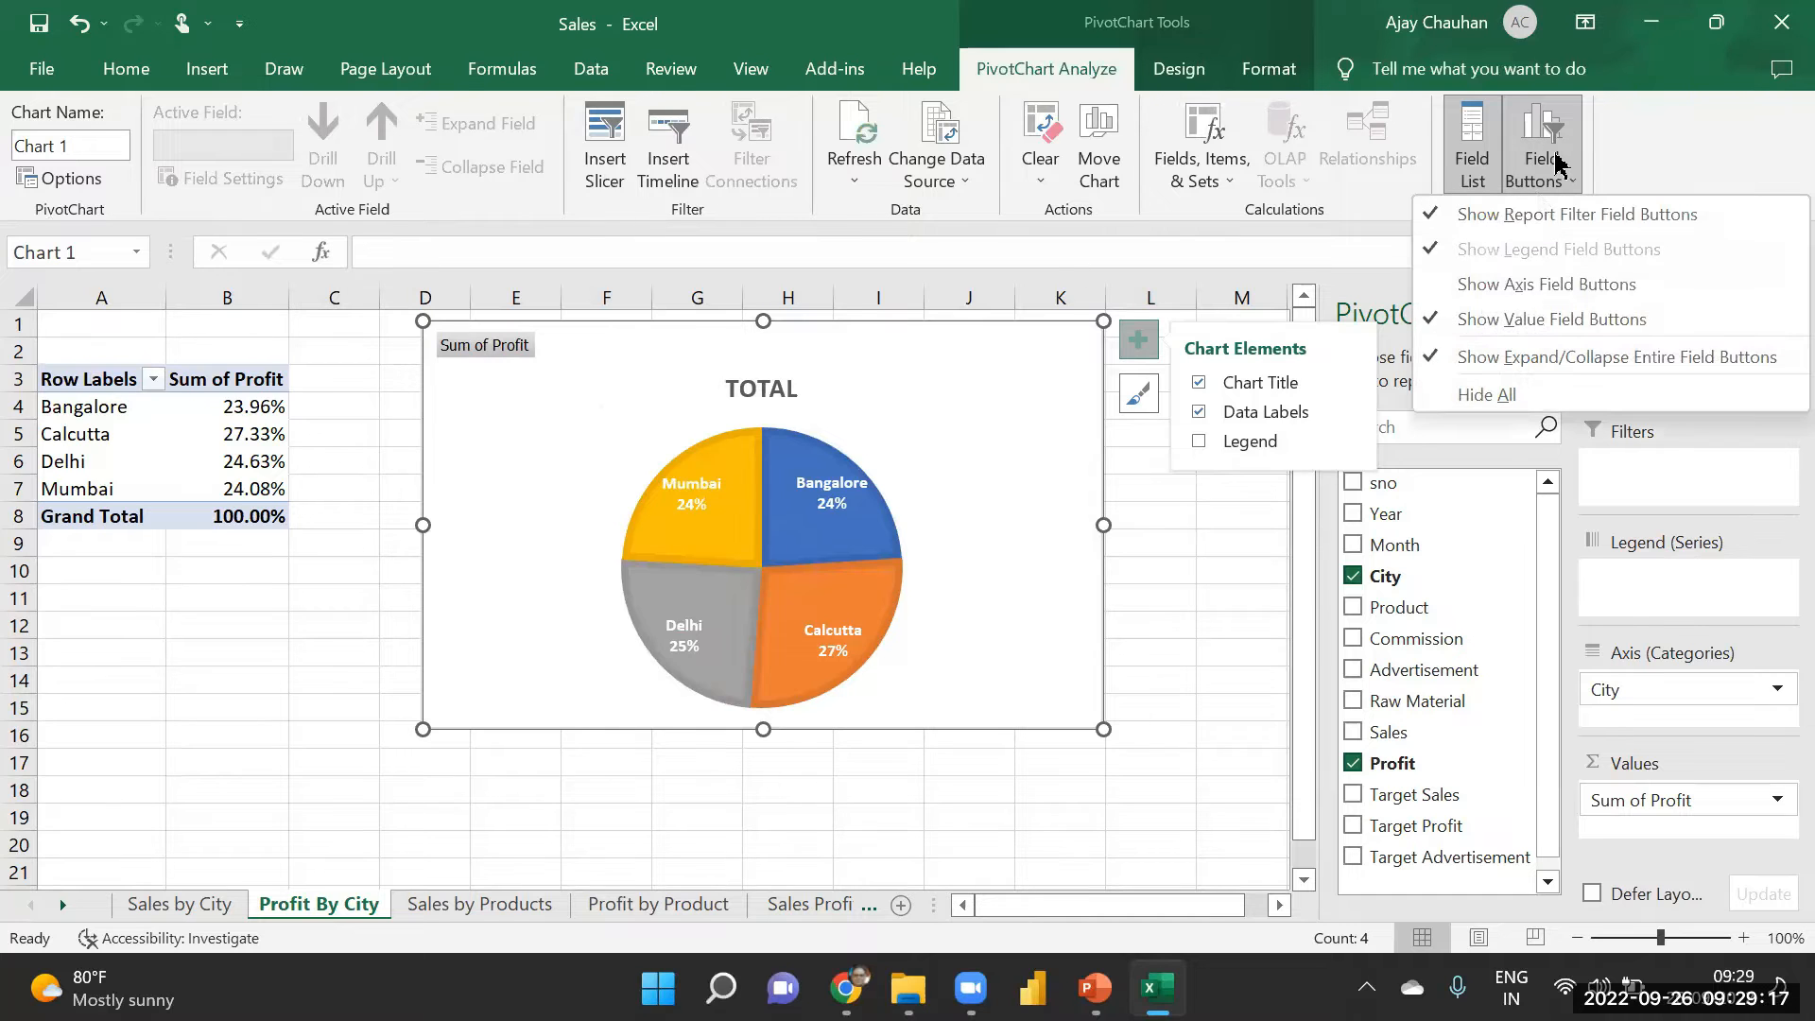
{"action": "left_click", "coordinate": [1486, 394]}
- Change the pie chart's title to "PROFIT (% OF TOTAL)"
{"action": "left_click", "coordinate": [744, 355]}
{"action": "left_click", "coordinate": [734, 352]}
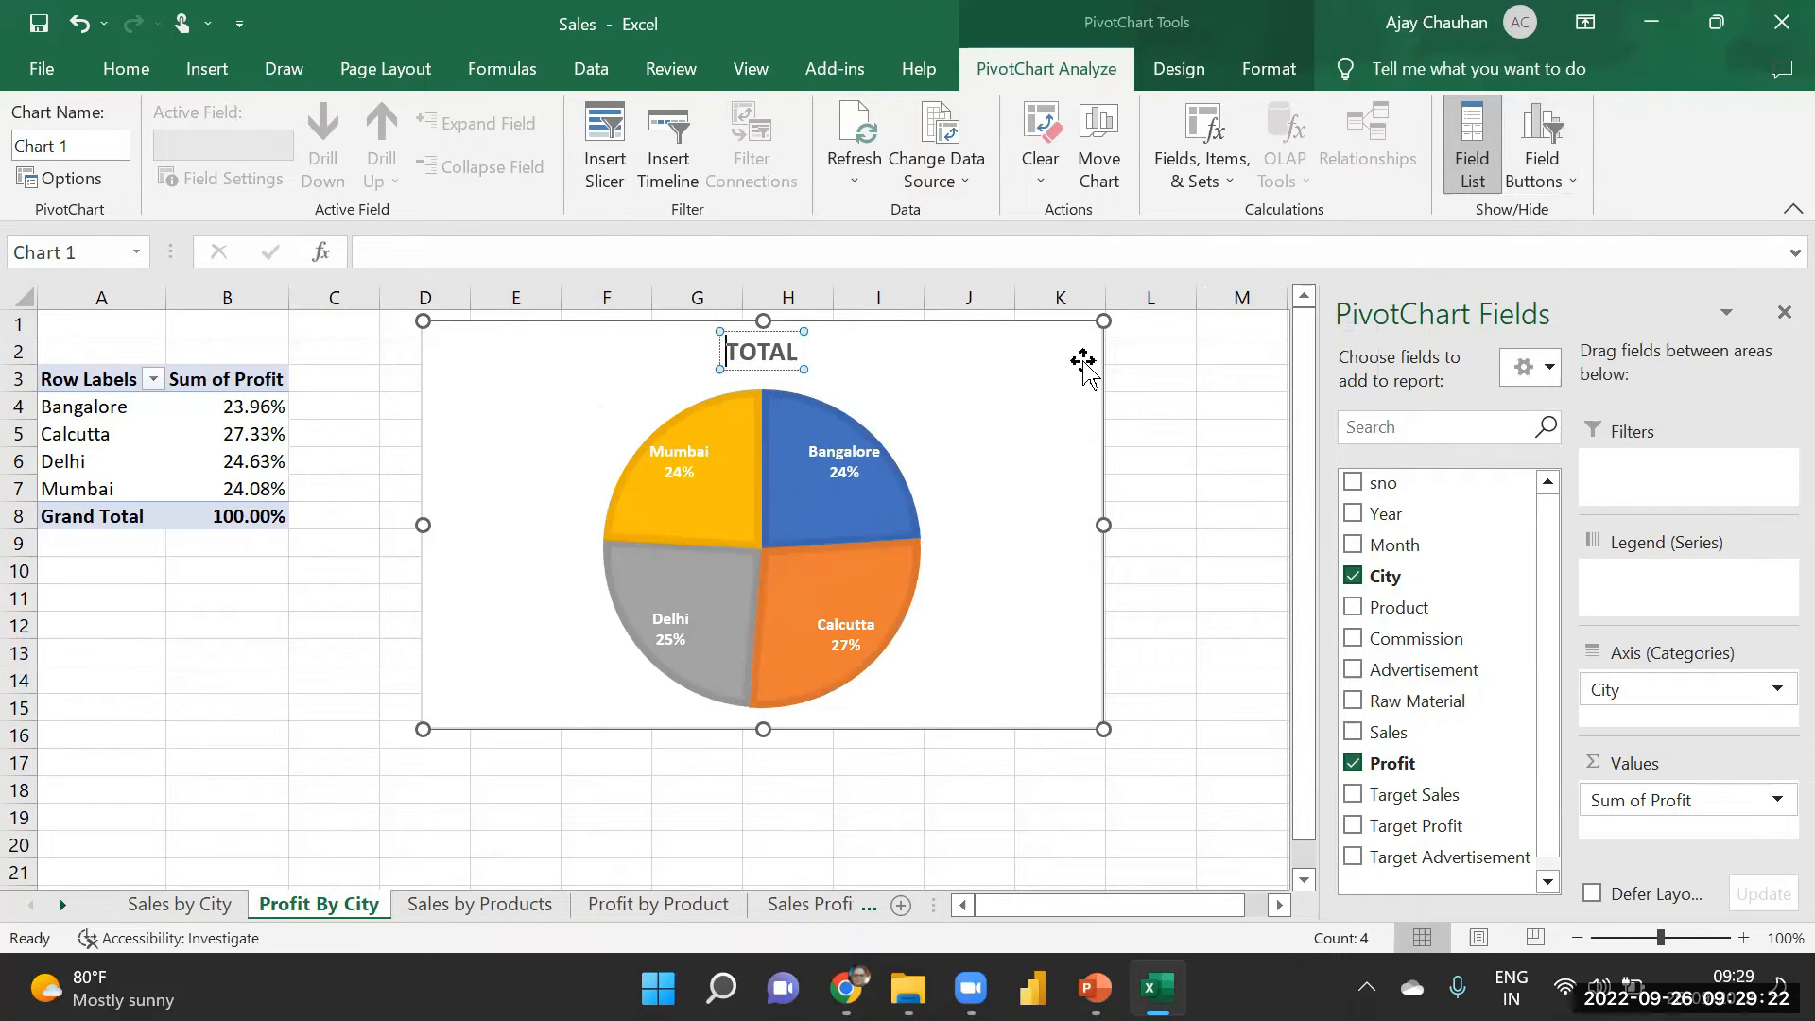
{"action": "type", "text": "PROFIT "}
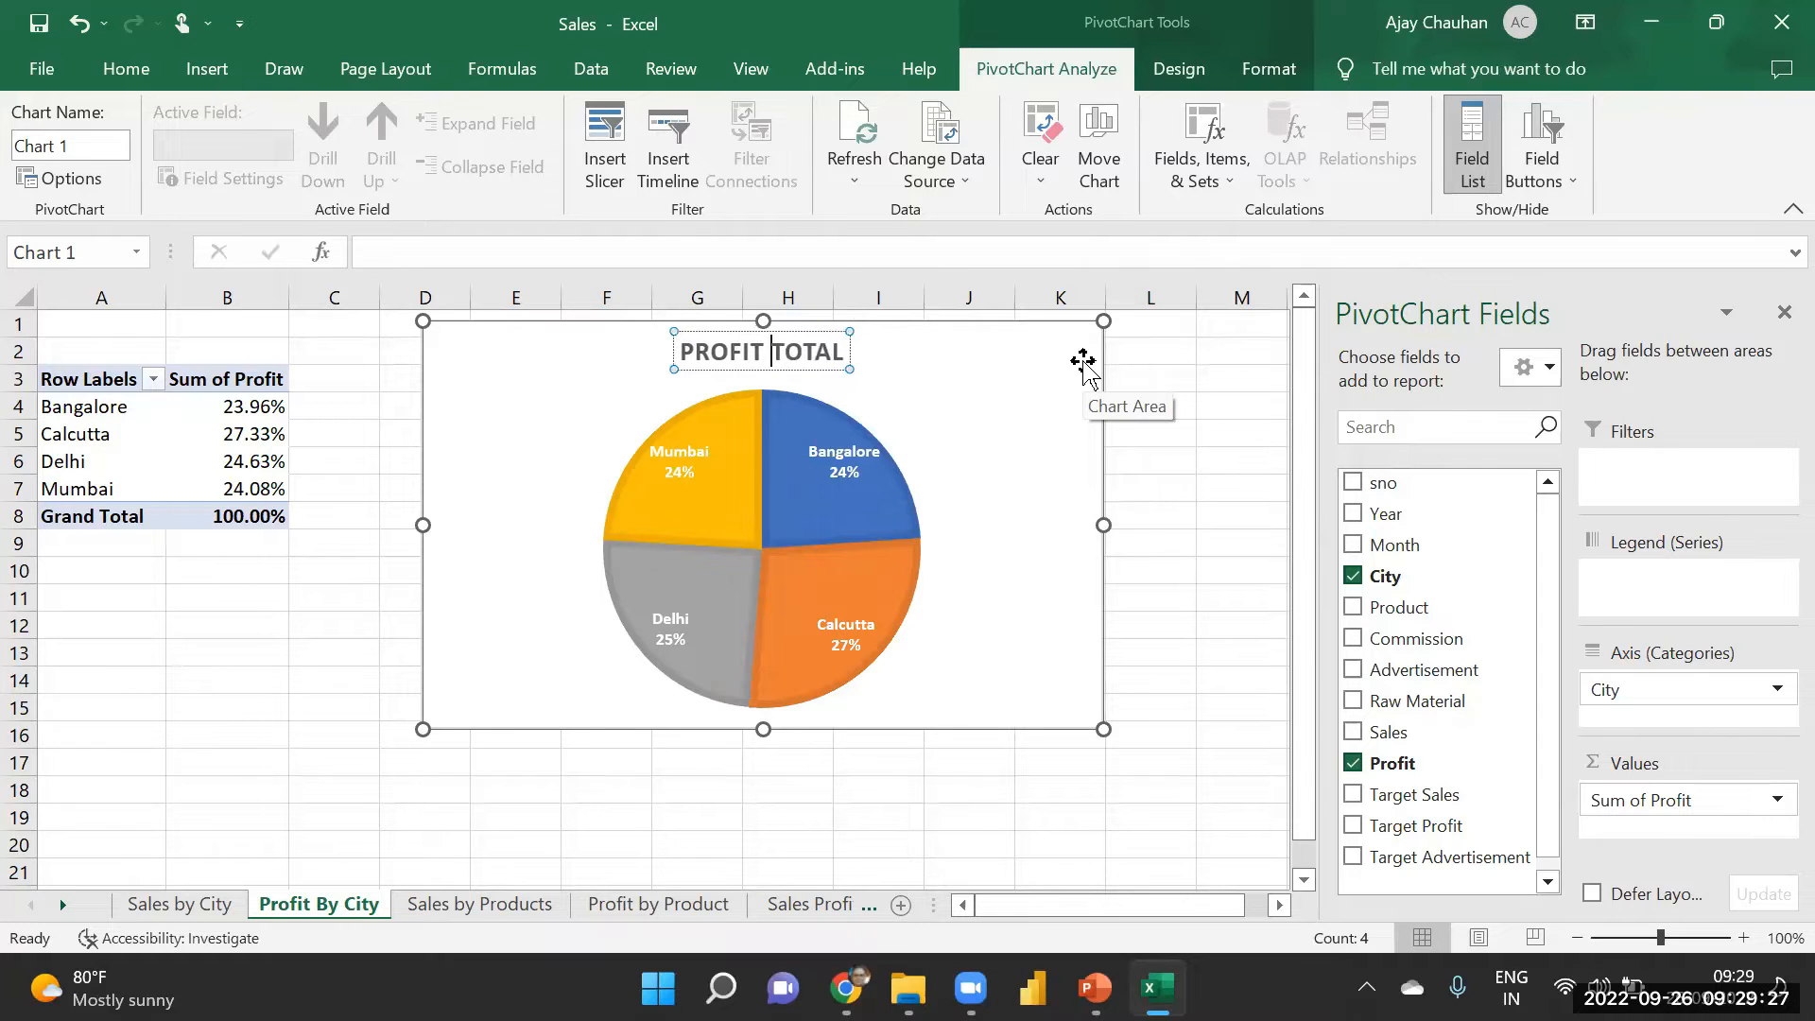
{"action": "type", "text": "("}
{"action": "type", "text": "% OF"}
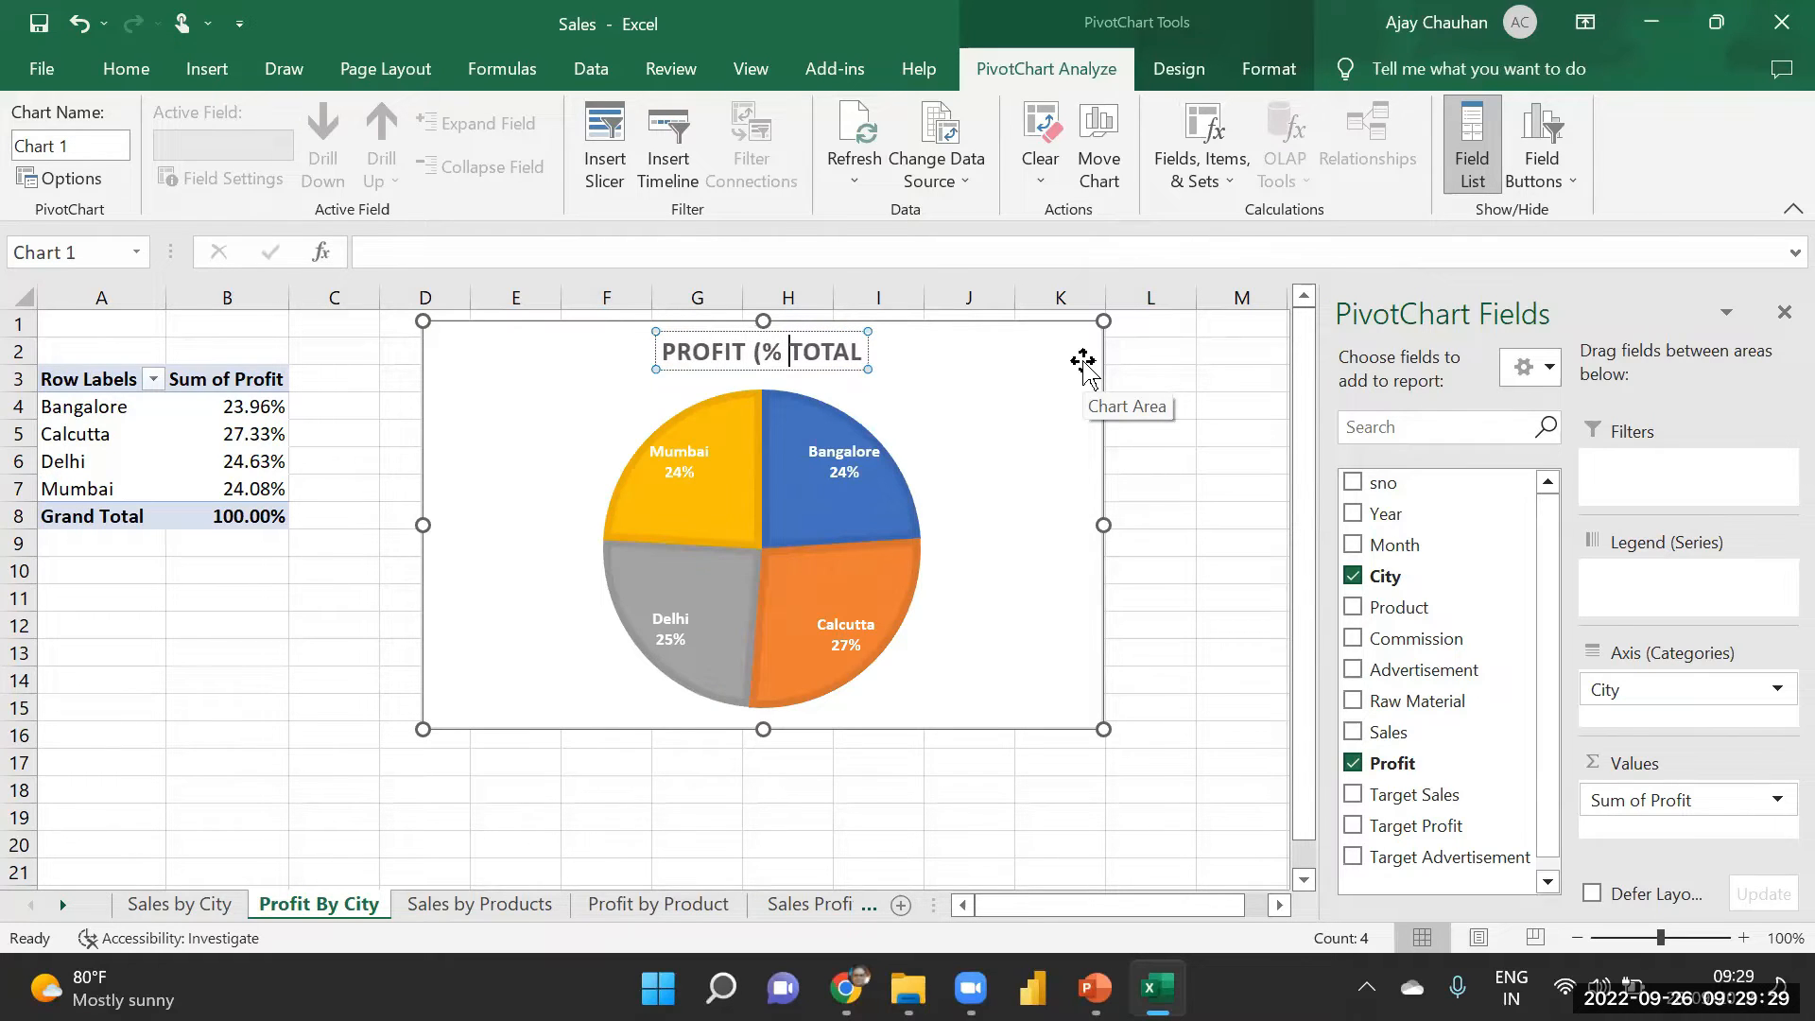
{"action": "type", "text": " TOTAL"}
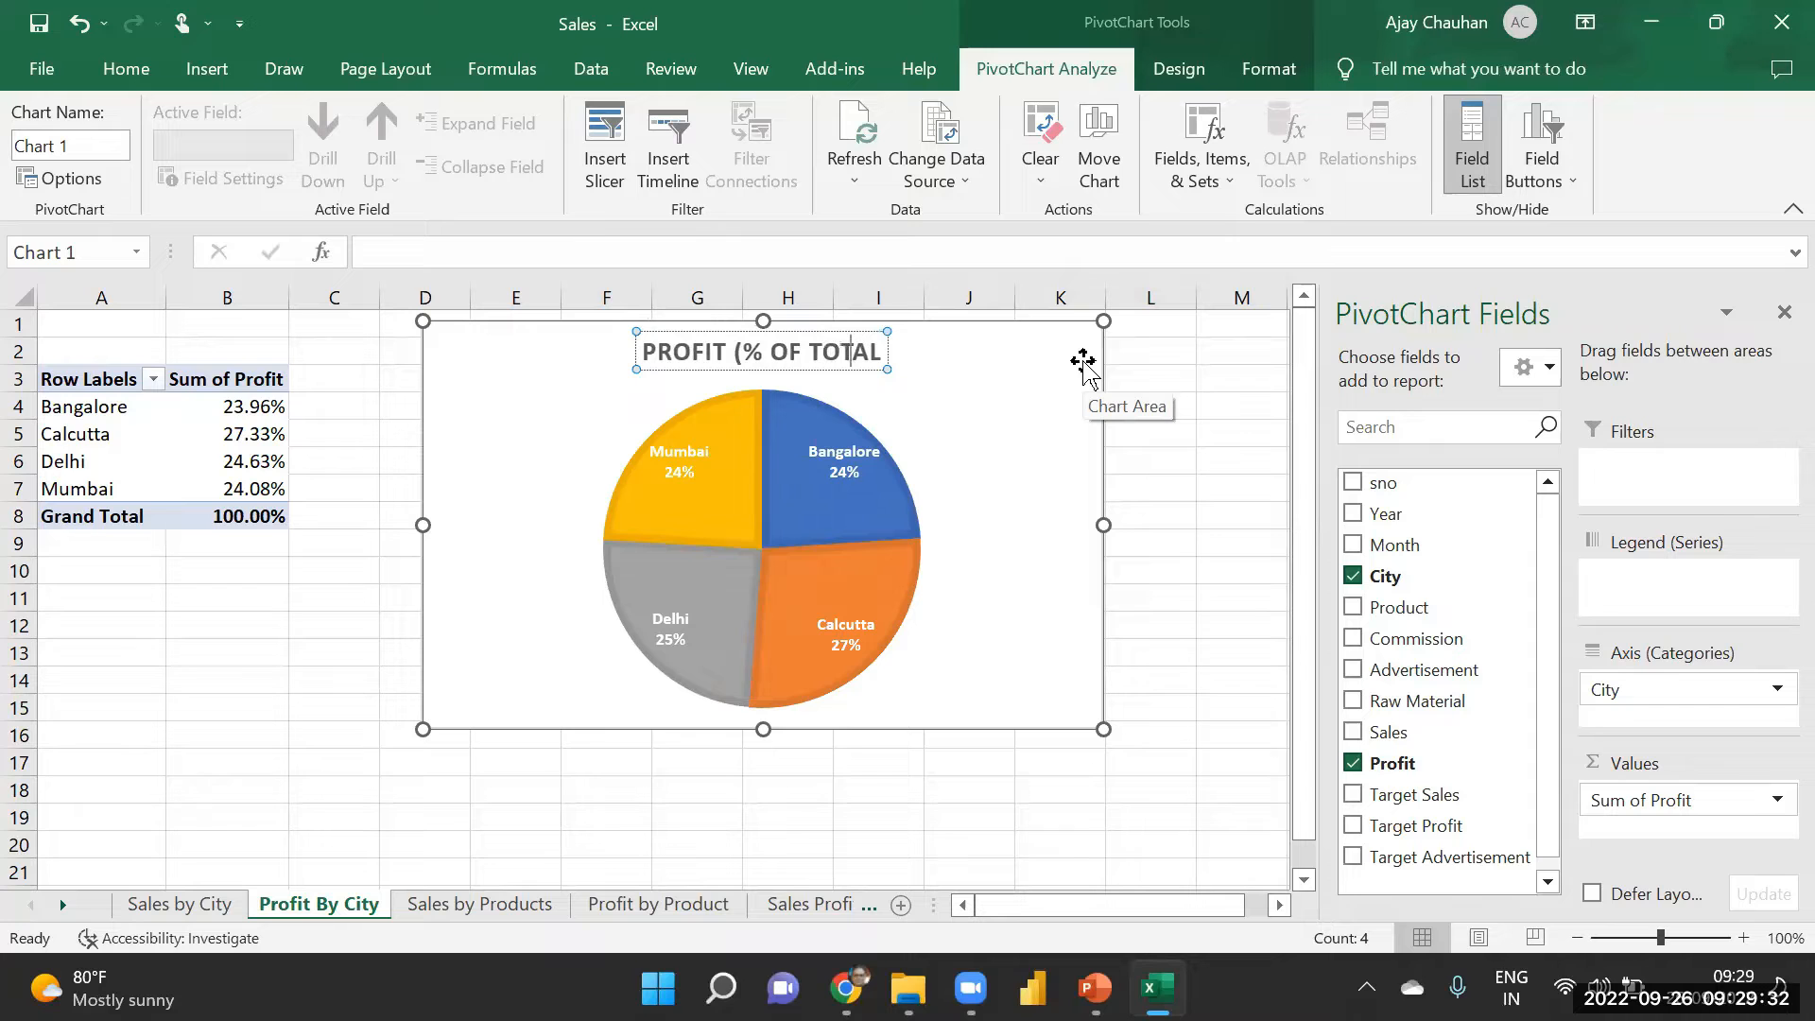
{"action": "type", "text": ")"}
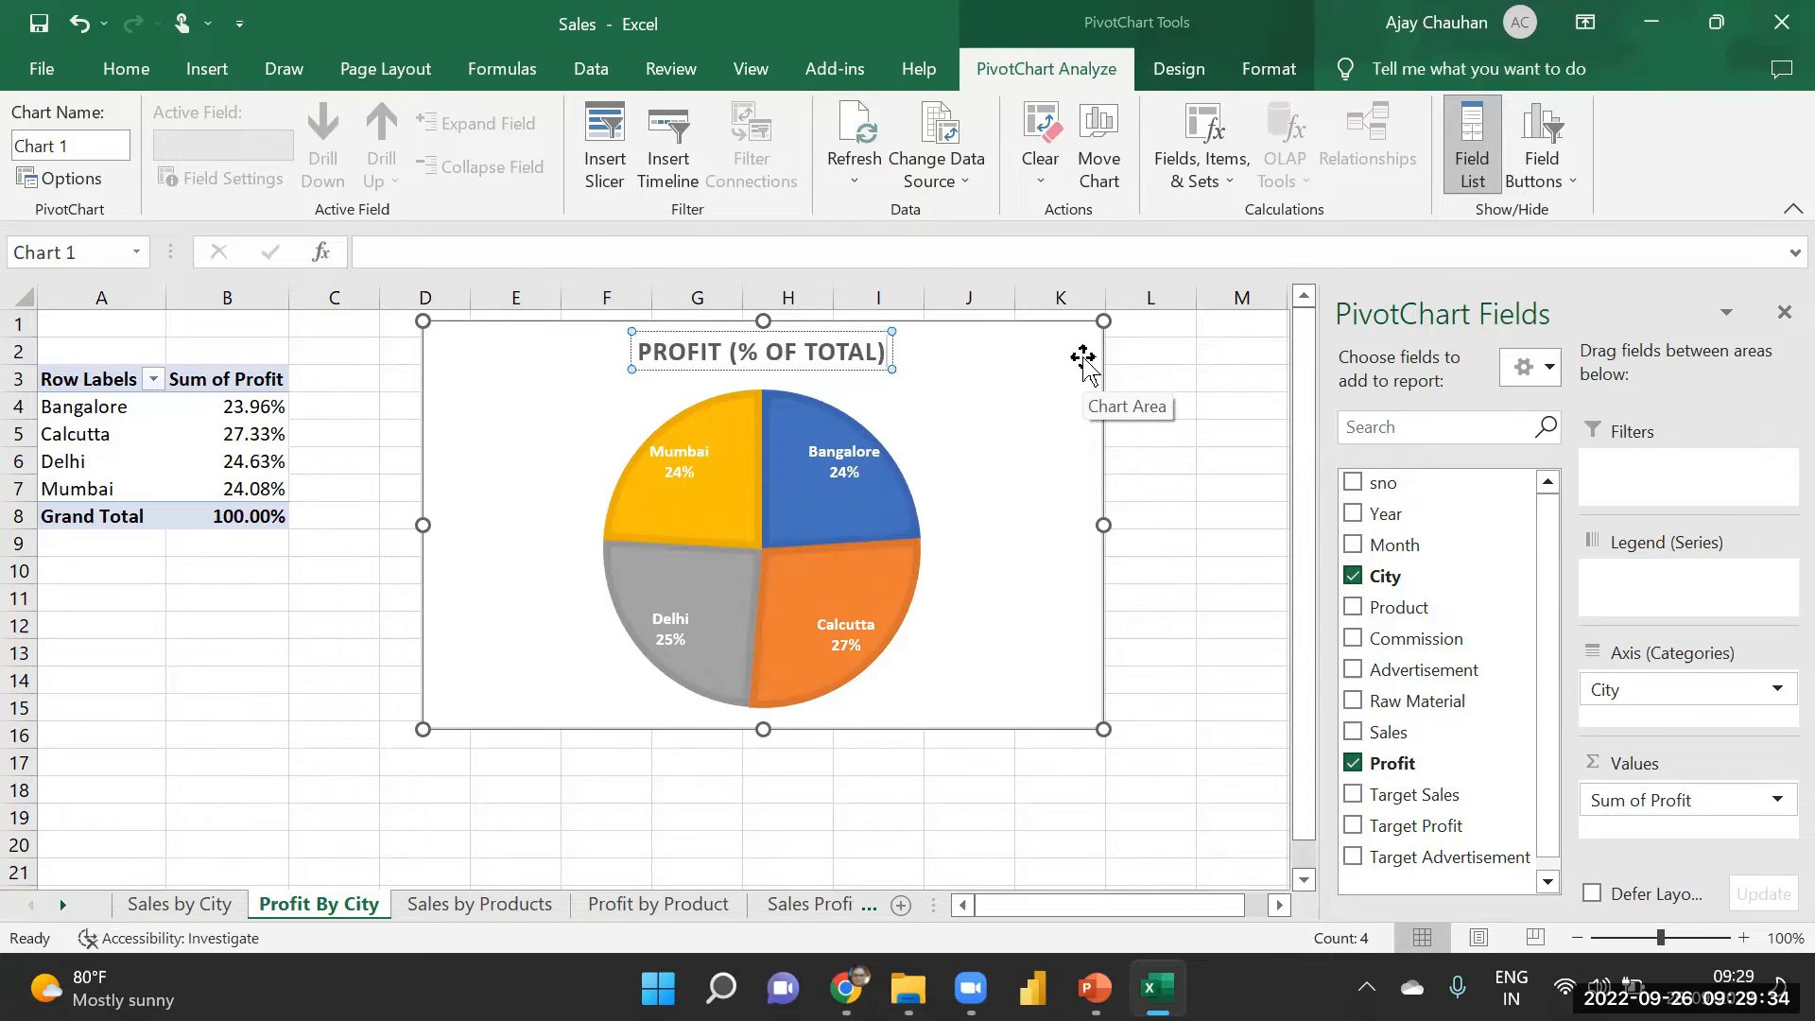
{"action": "left_click", "coordinate": [959, 482]}
- Enlarge the pie chart's data labels to font size 14
{"action": "left_click", "coordinate": [669, 459]}
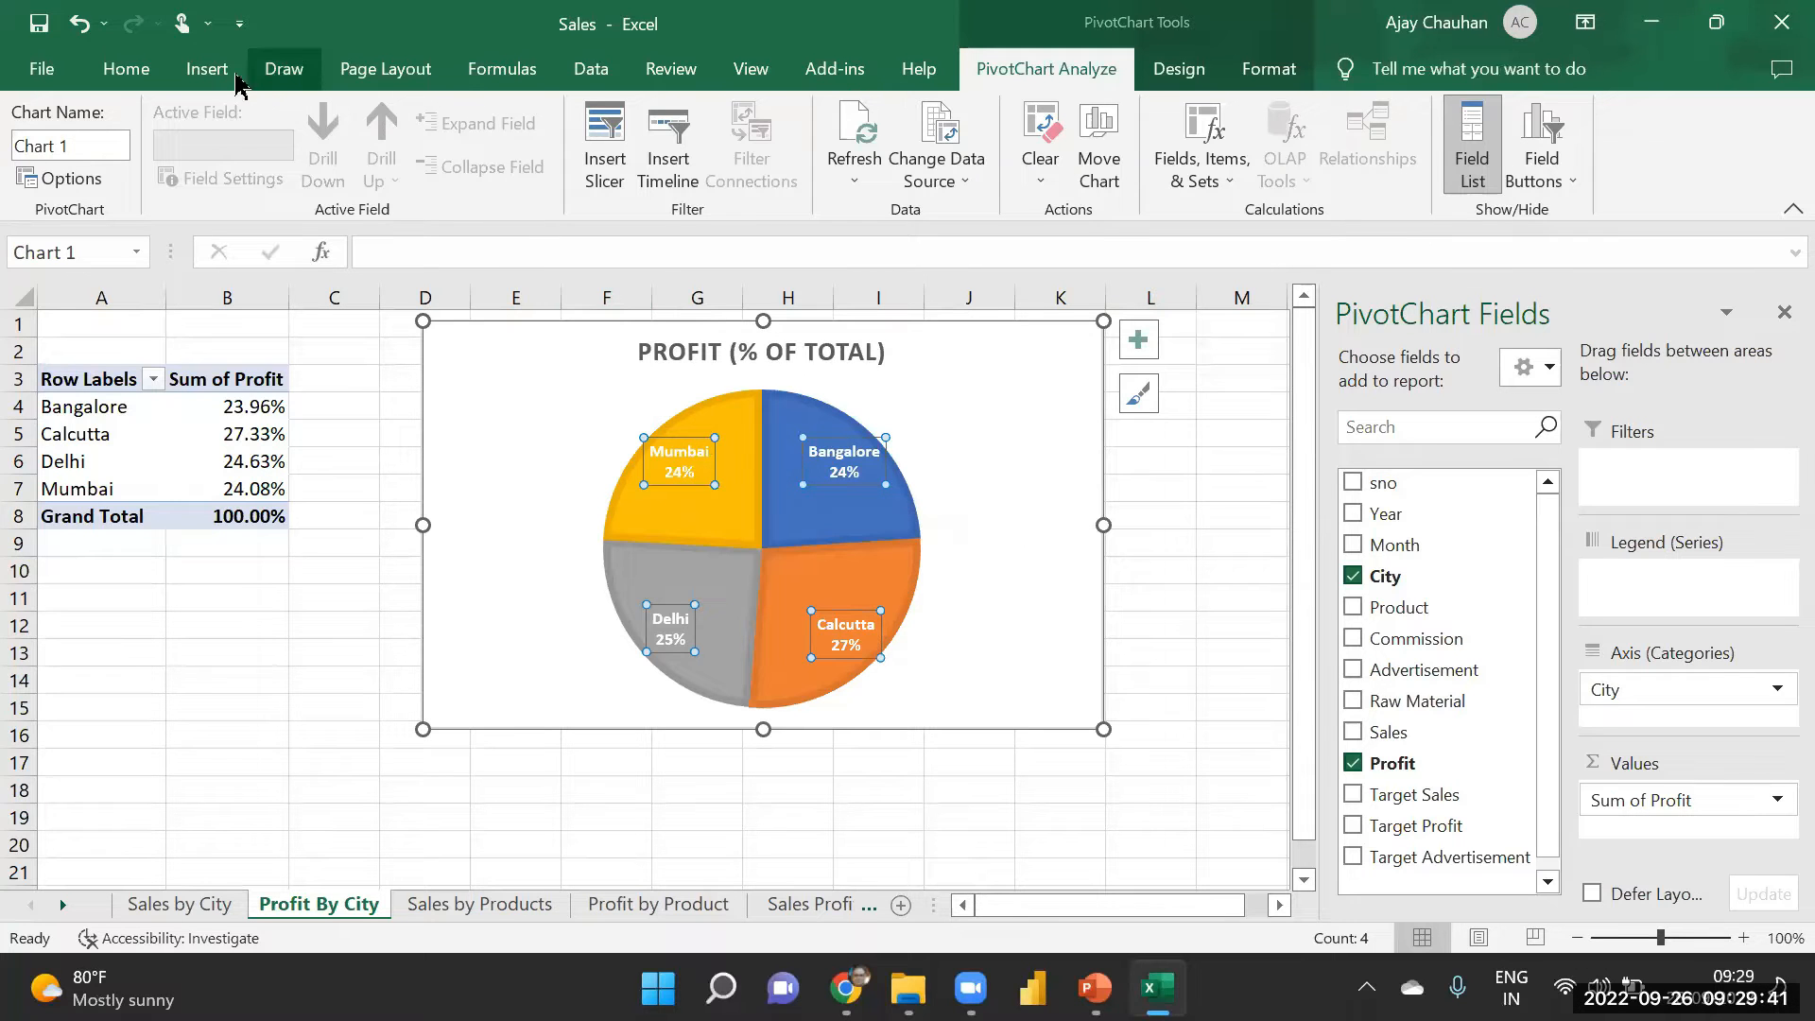
{"action": "left_click", "coordinate": [126, 68]}
{"action": "left_click", "coordinate": [387, 125]}
{"action": "left_click", "coordinate": [386, 126]}
{"action": "left_click", "coordinate": [386, 126]}
{"action": "left_click", "coordinate": [387, 126]}
{"action": "left_click", "coordinate": [387, 126]}
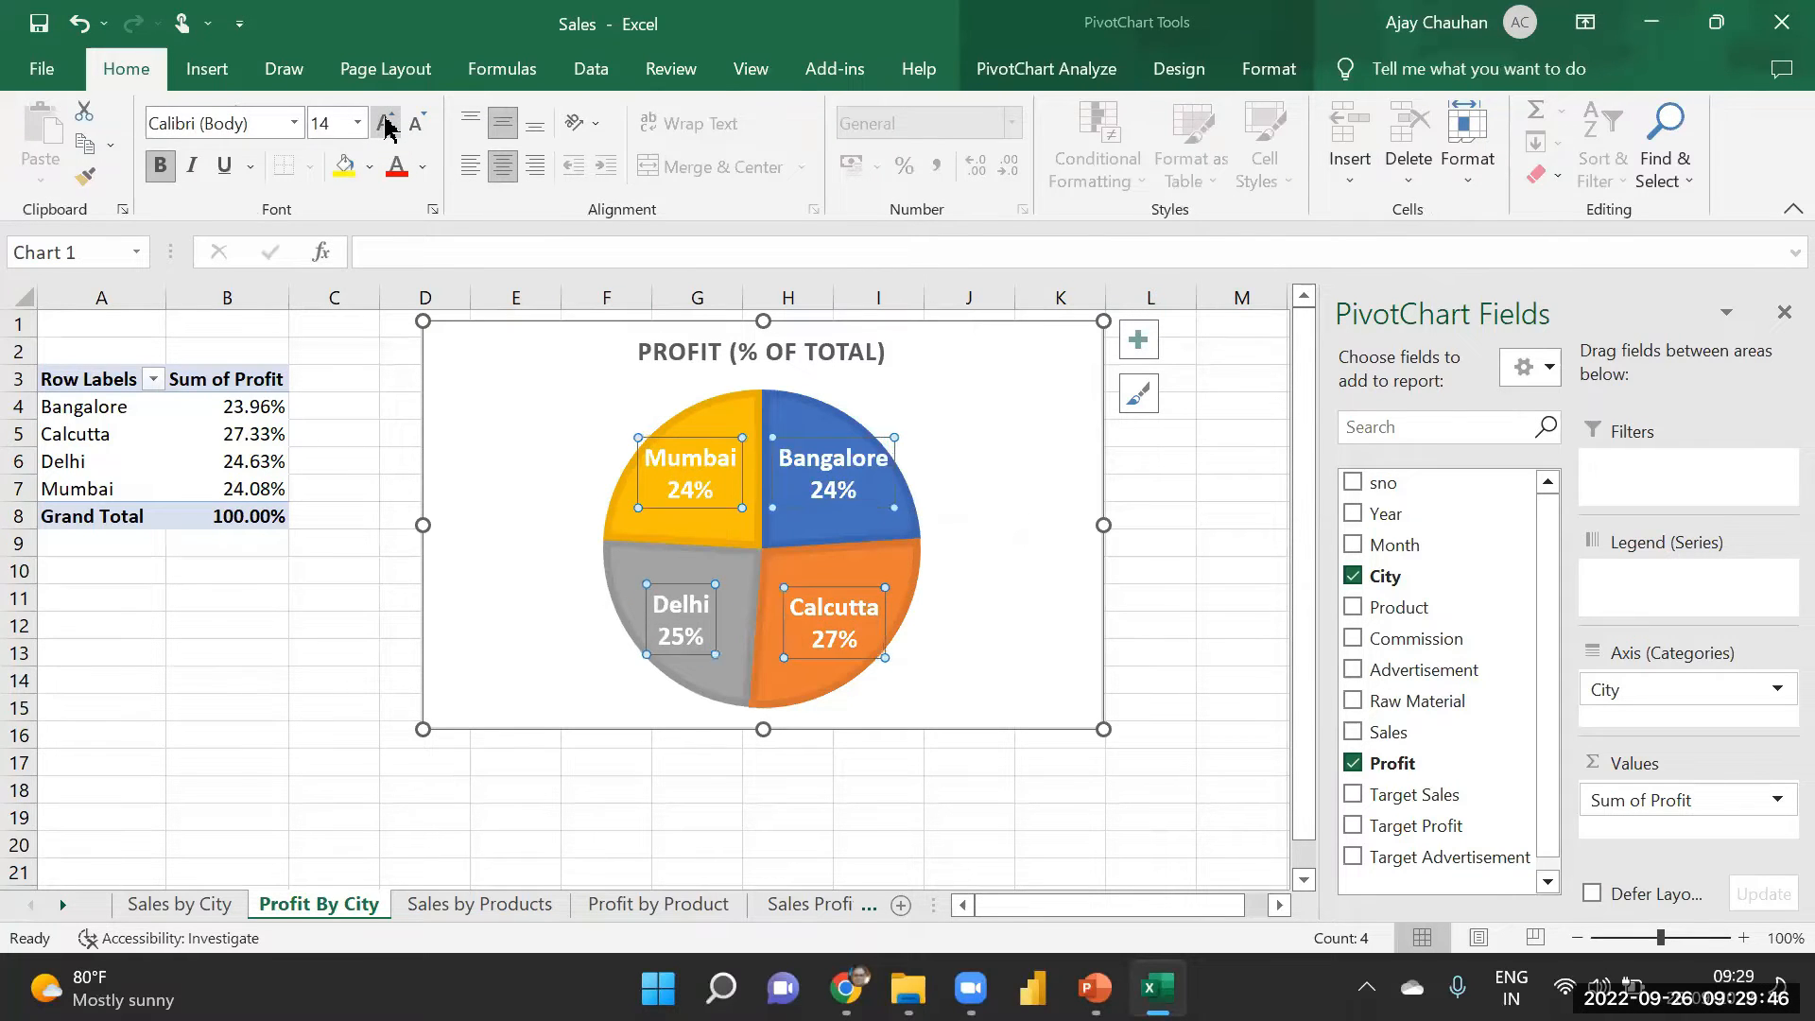
{"action": "left_click", "coordinate": [386, 125]}
{"action": "left_click", "coordinate": [415, 124]}
{"action": "left_click", "coordinate": [1040, 507]}
- Make the pie chart narrower and shorter, and set its data labels' font size to 11 so each city name fits on one line
{"action": "left_click_drag", "start_coordinate": [1106, 522], "coordinate": [829, 524]}
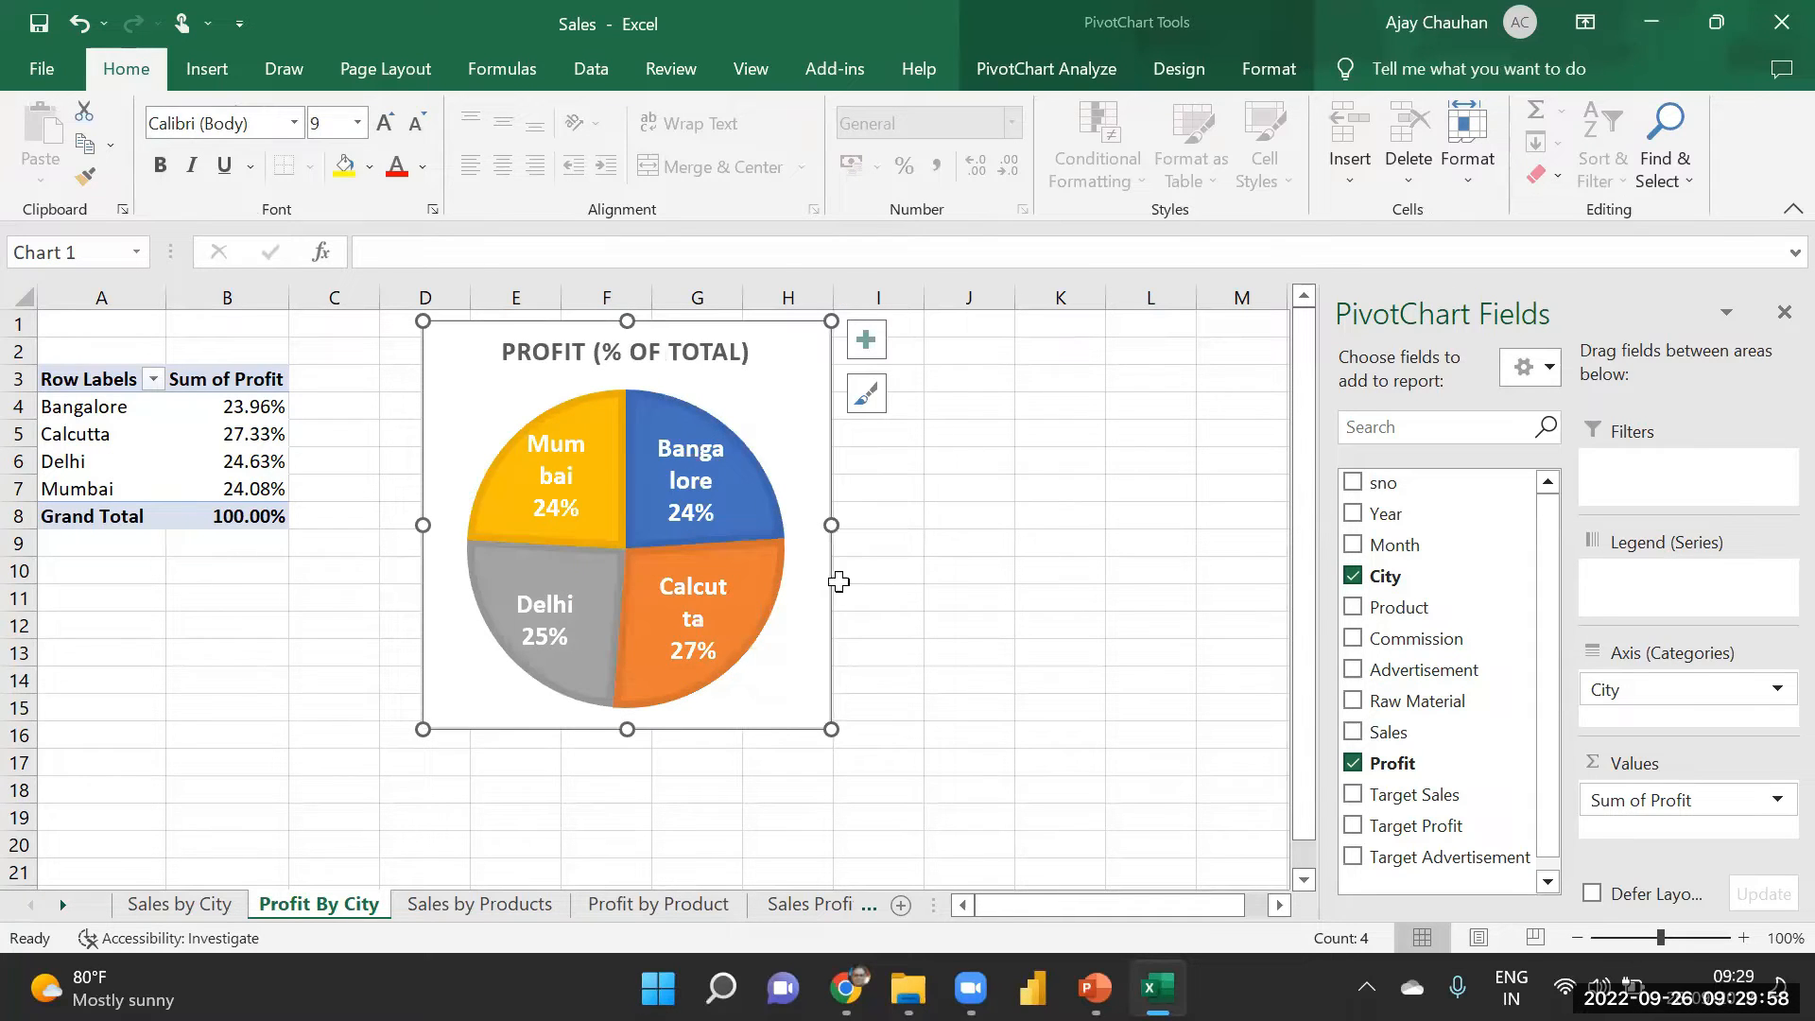
{"action": "left_click", "coordinate": [706, 494]}
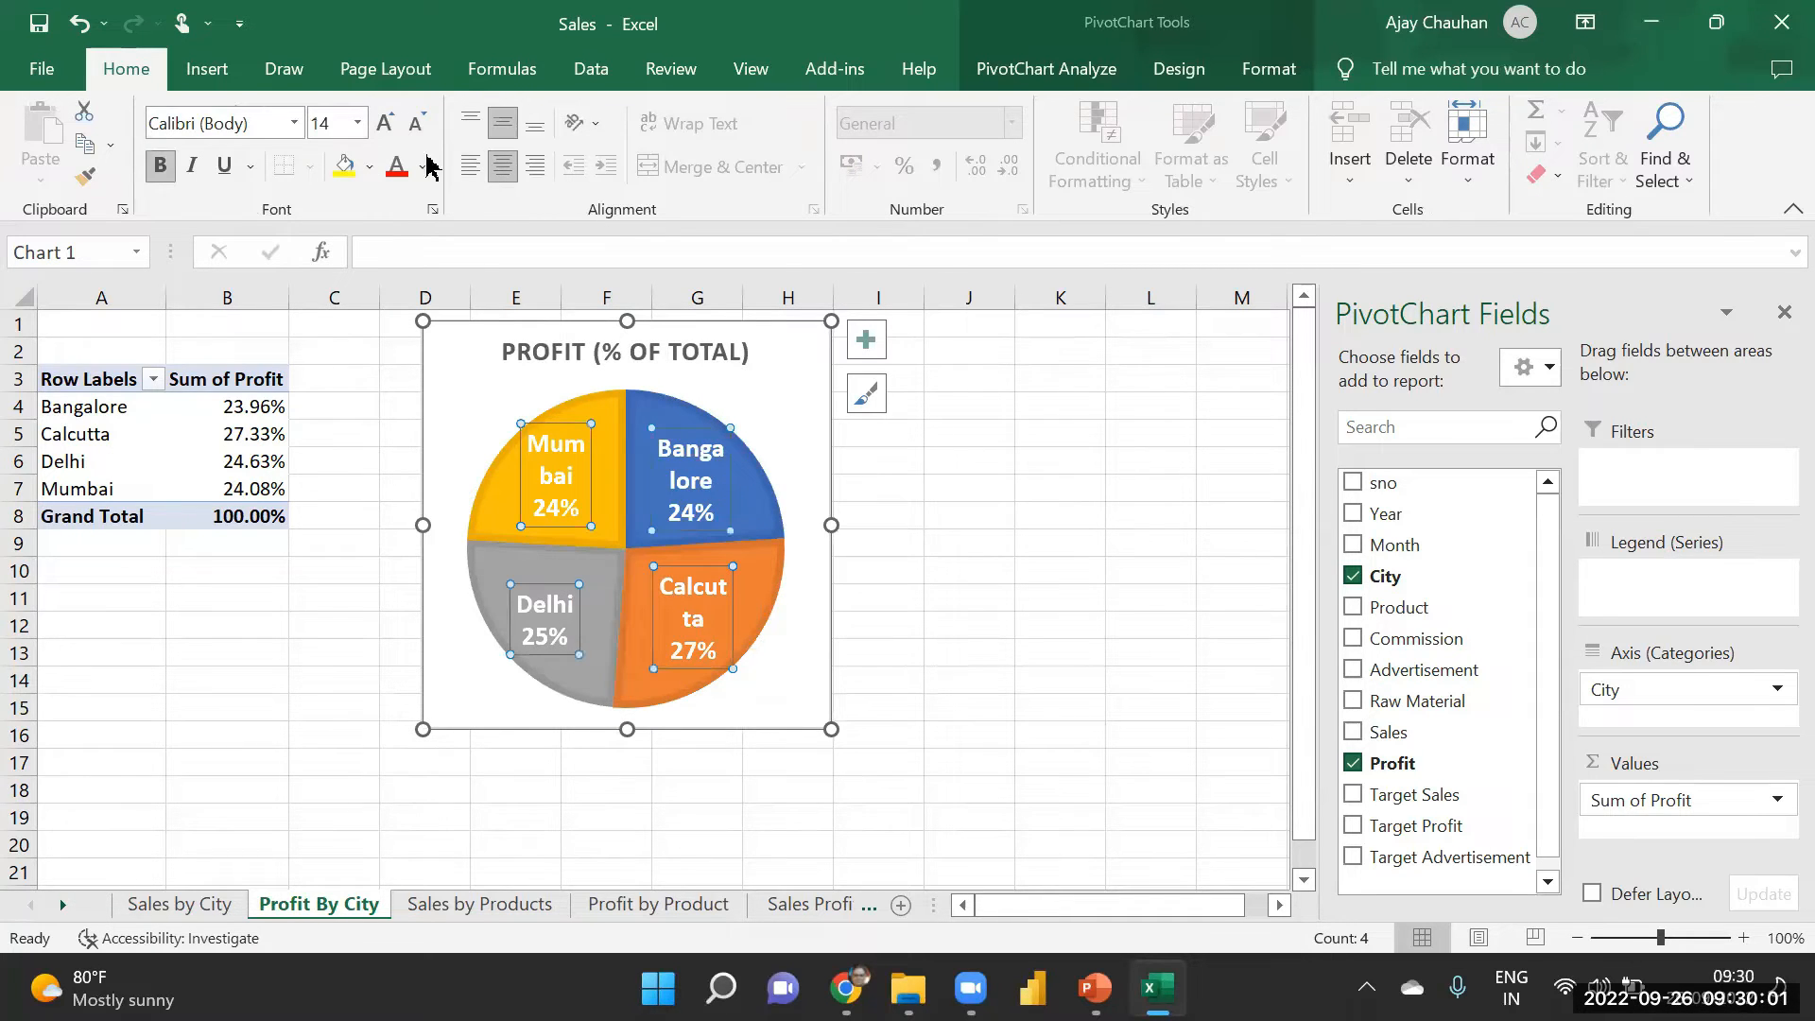
{"action": "left_click", "coordinate": [416, 123]}
{"action": "left_click_drag", "start_coordinate": [831, 525], "coordinate": [896, 525]}
{"action": "left_click", "coordinate": [571, 457]}
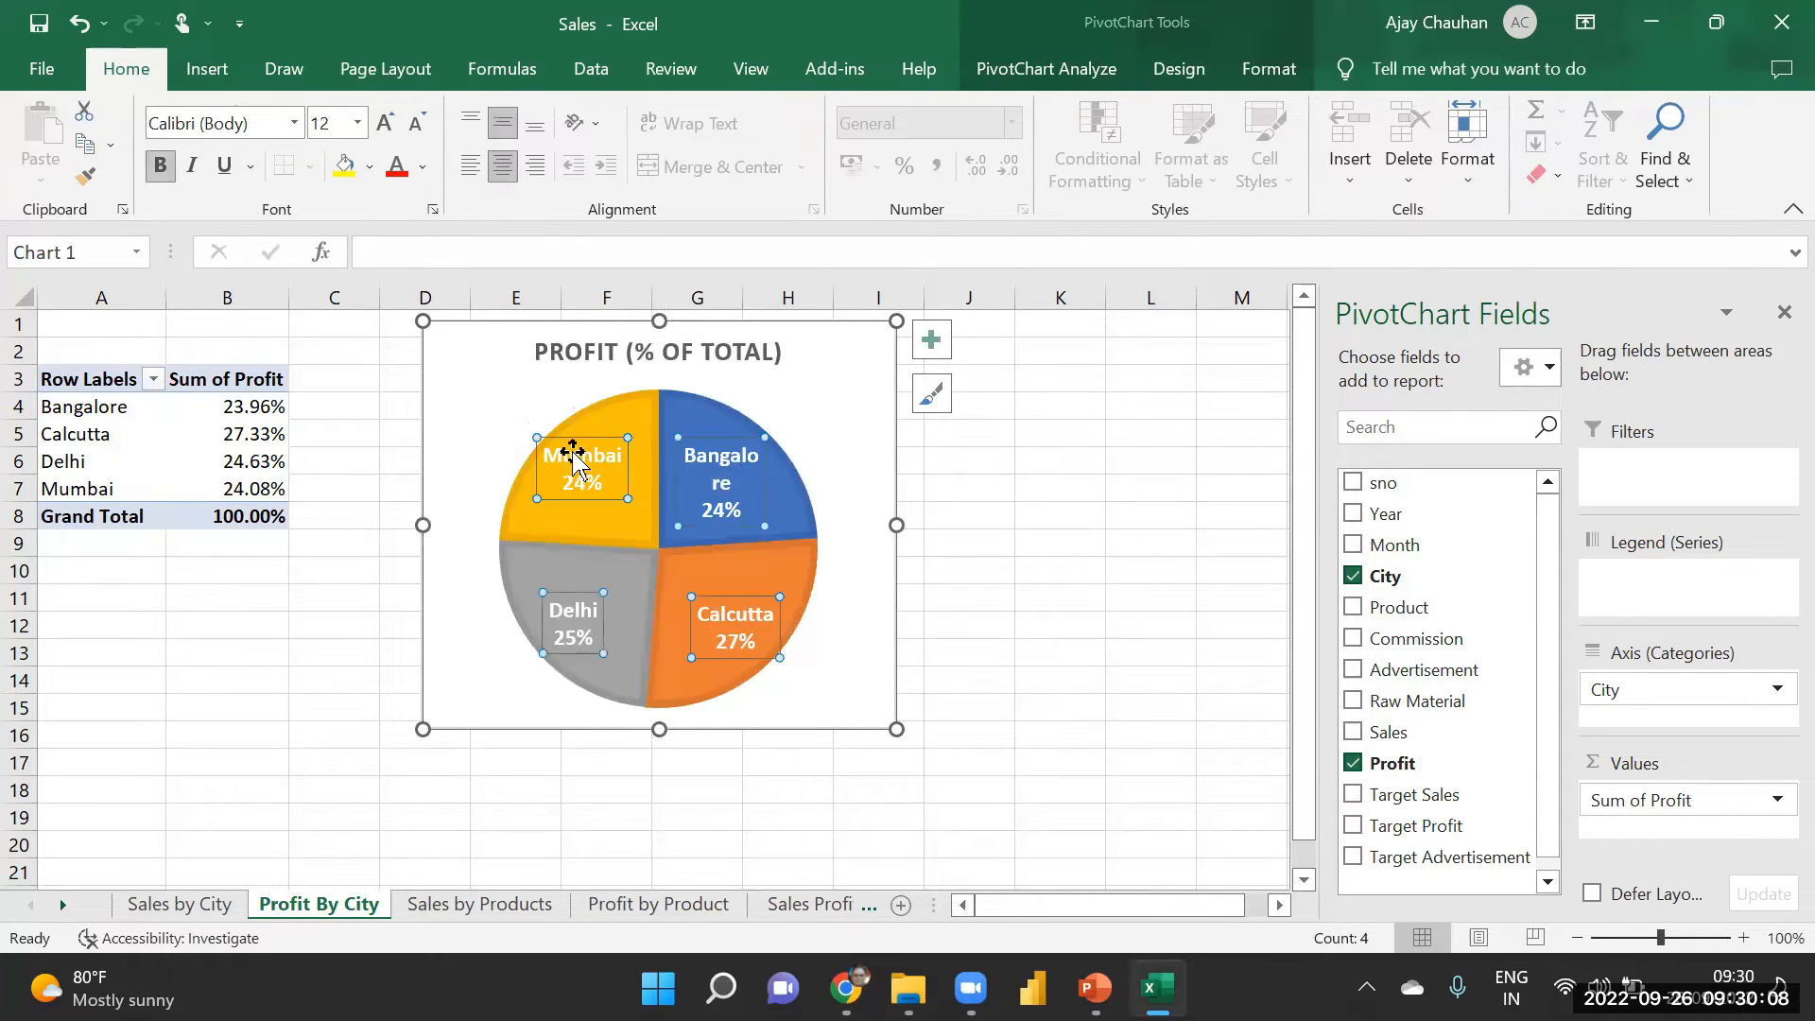
{"action": "left_click", "coordinate": [417, 123]}
{"action": "left_click", "coordinate": [417, 124]}
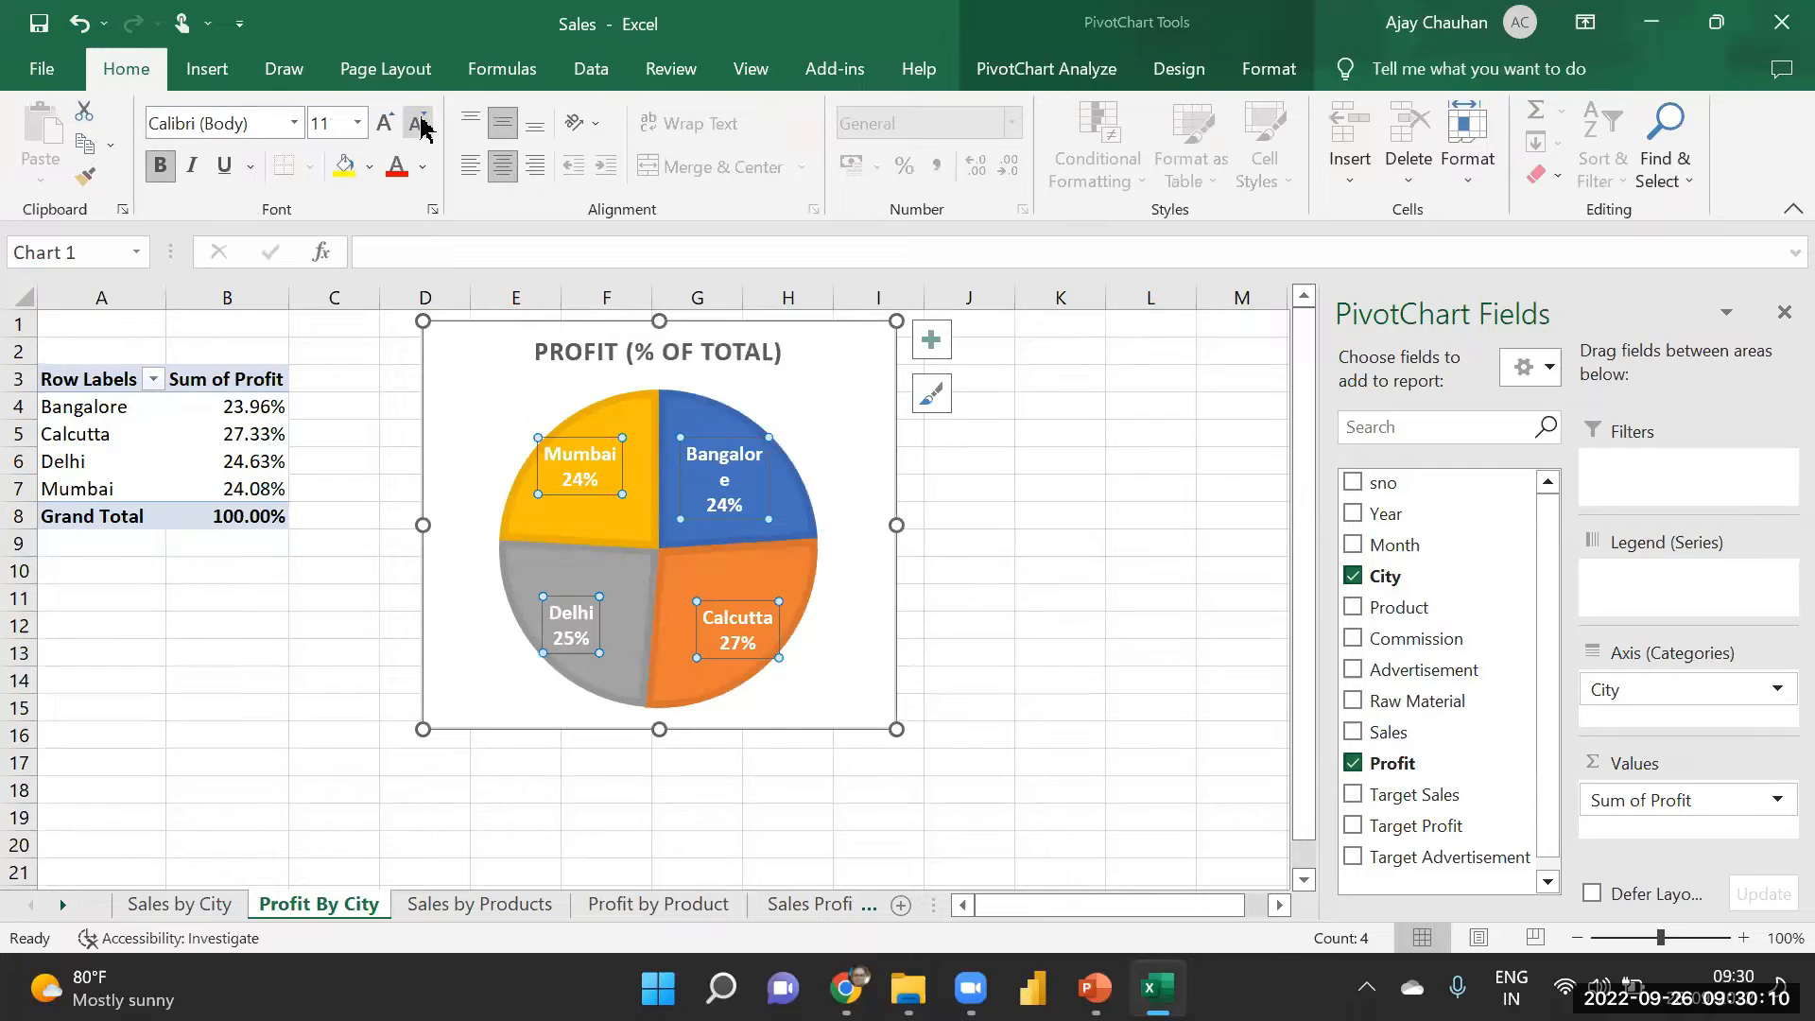
{"action": "left_click", "coordinate": [898, 525]}
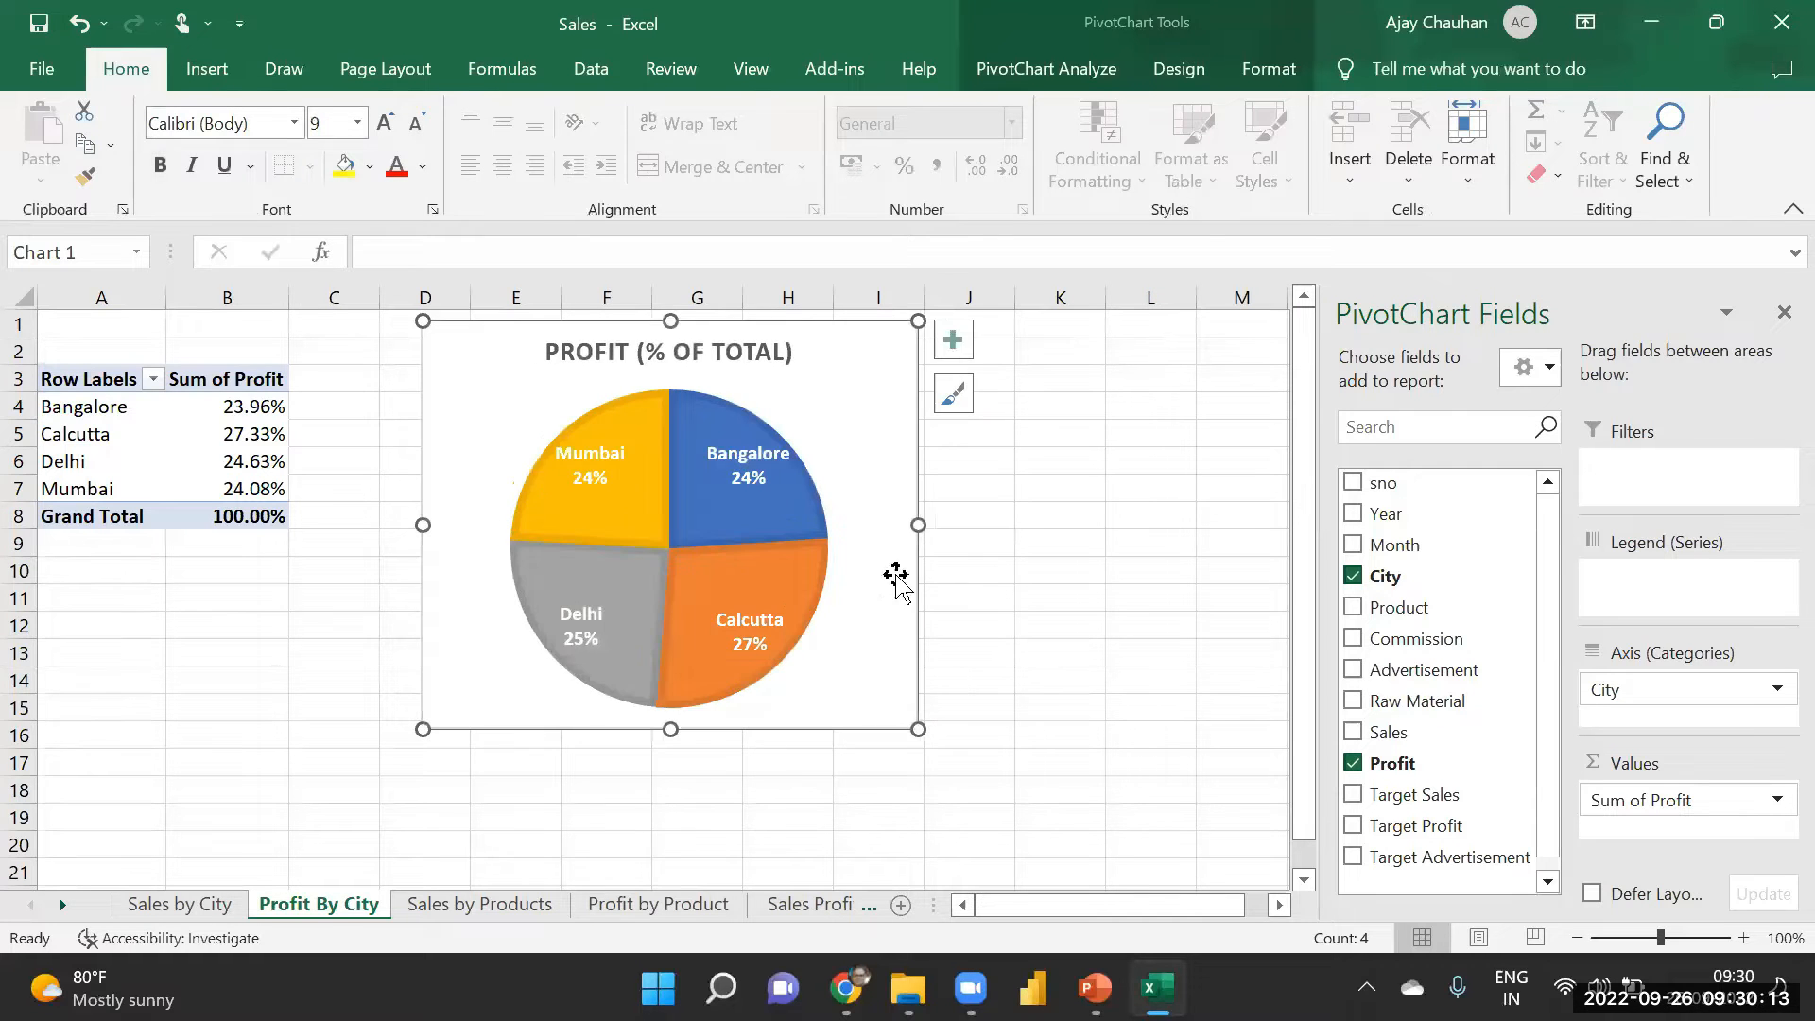
{"action": "left_click_drag", "start_coordinate": [661, 729], "coordinate": [672, 681]}
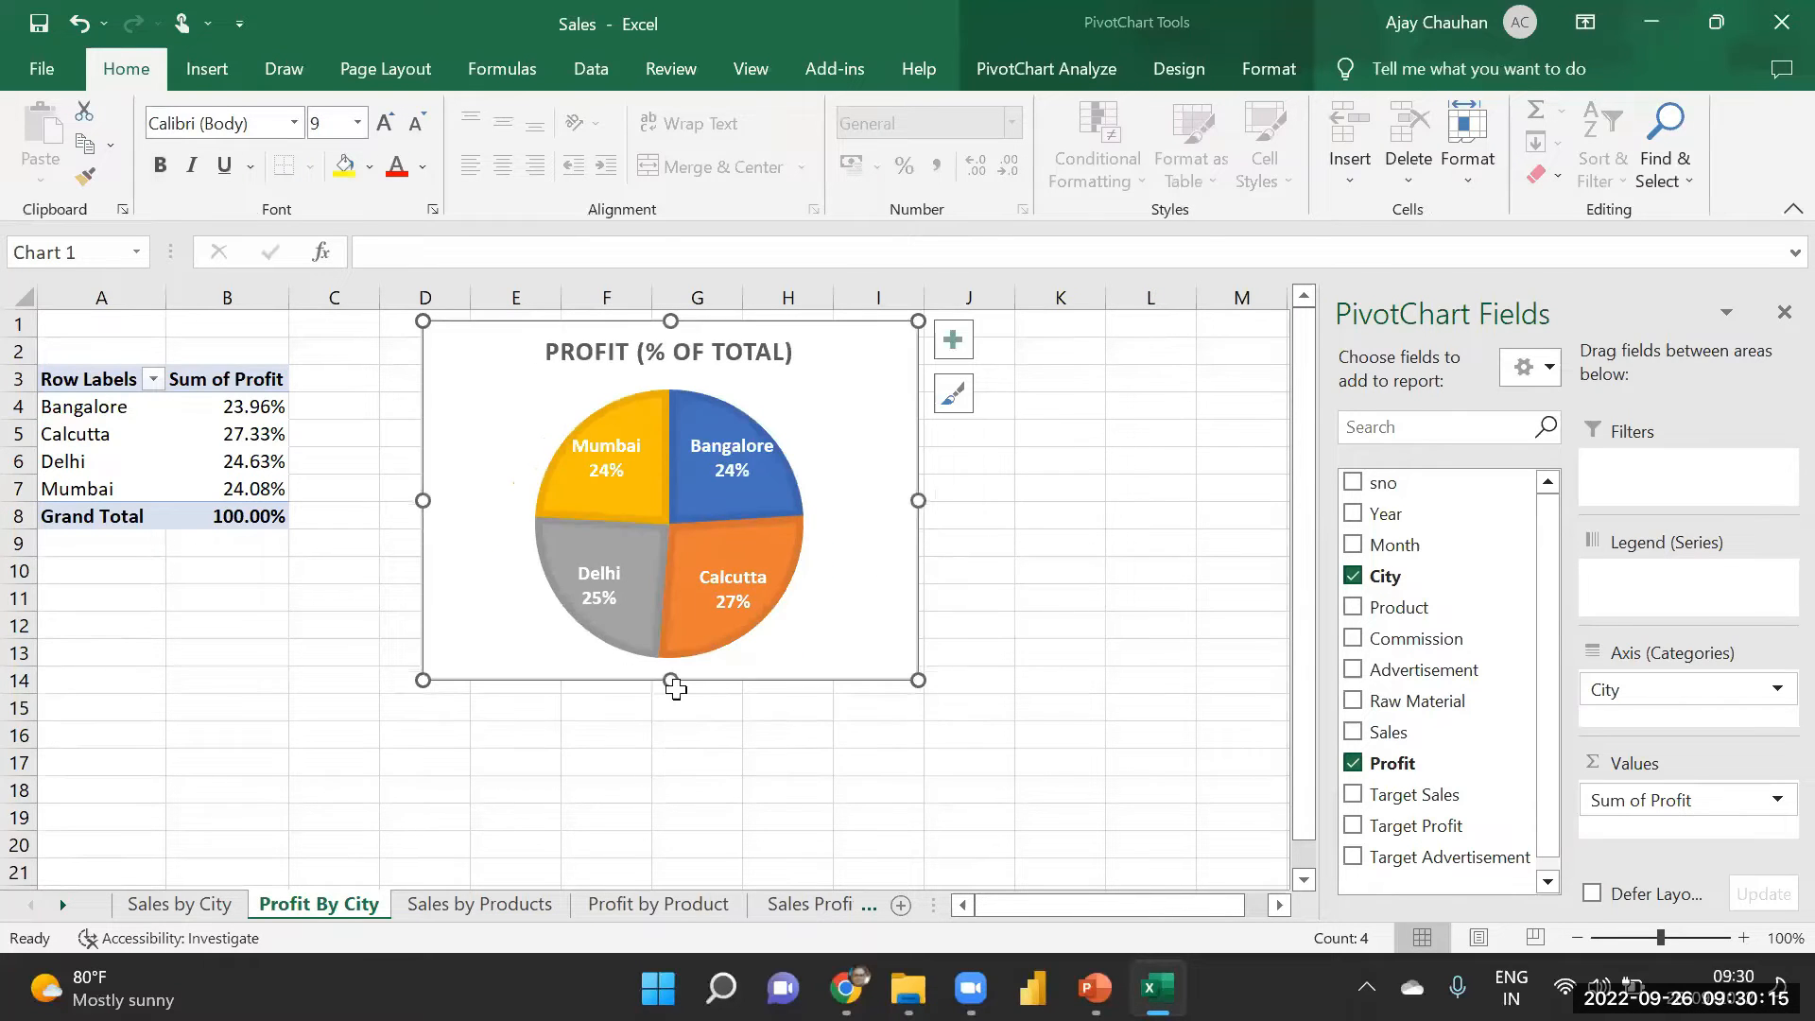
{"action": "left_click", "coordinate": [992, 544]}
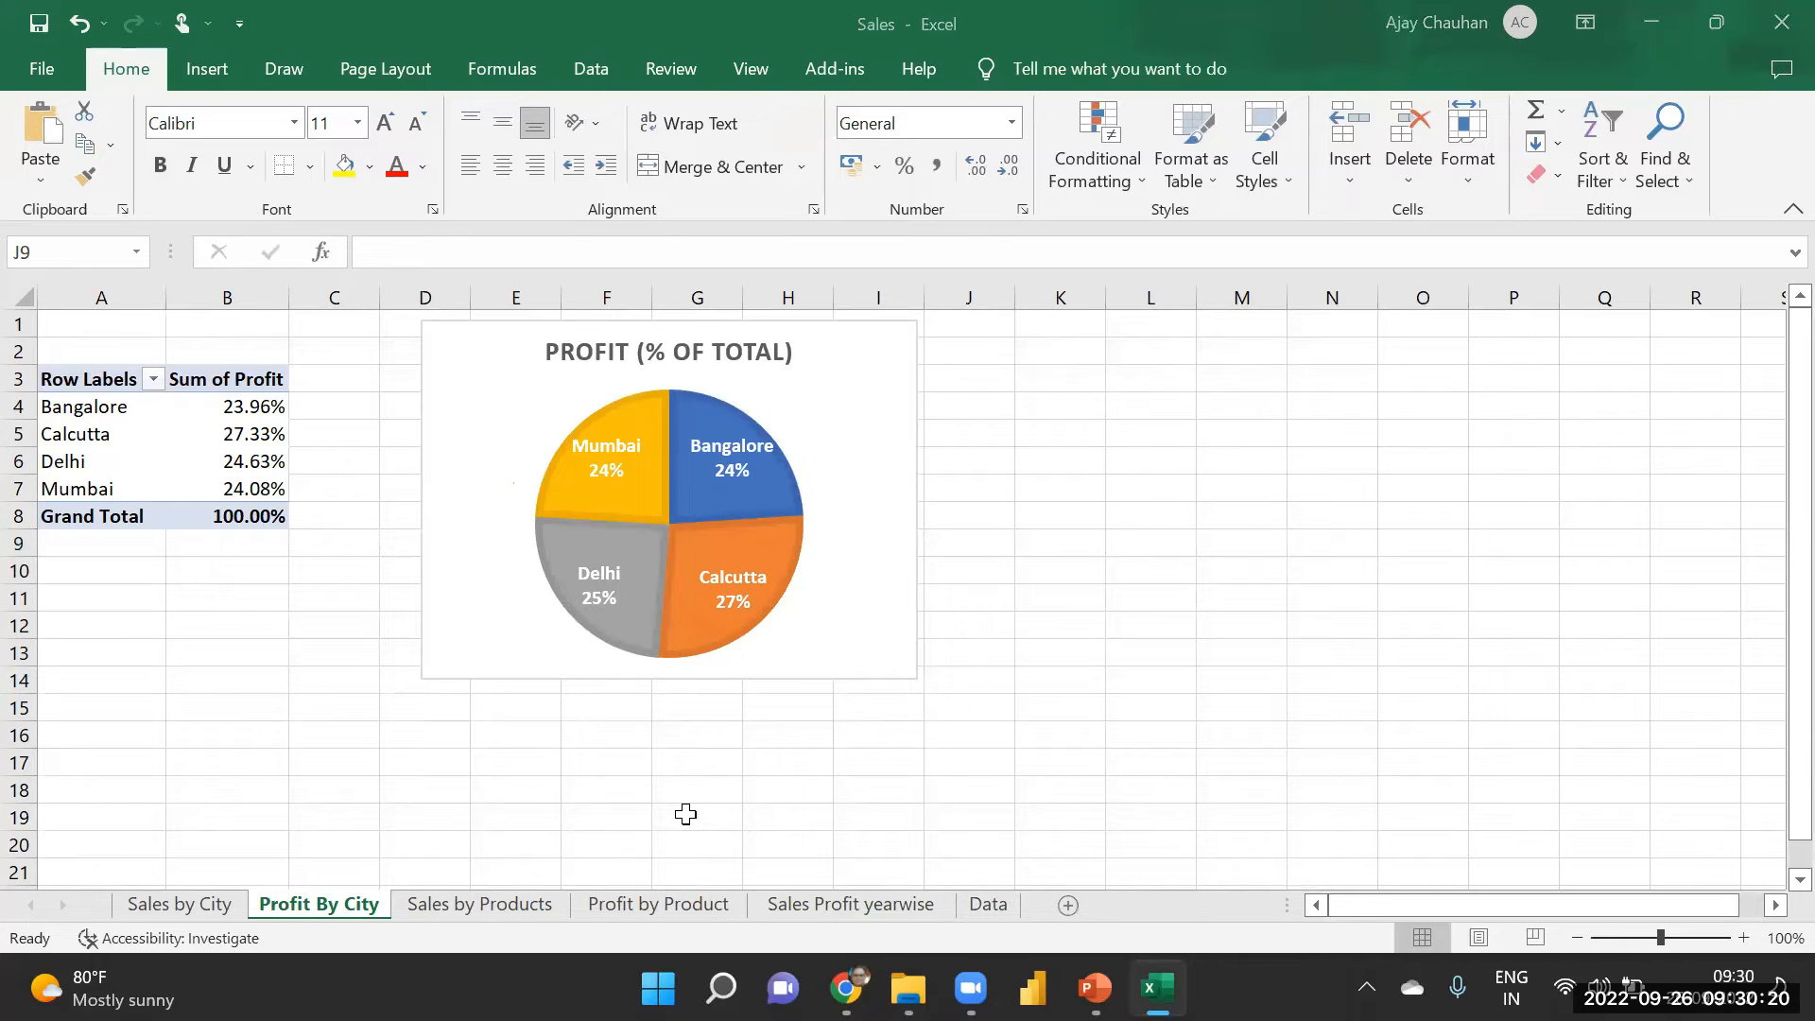
- On the Sales by Products sheet, build the pivot table with Product as rows and Sales as summed values
{"action": "left_click", "coordinate": [454, 901]}
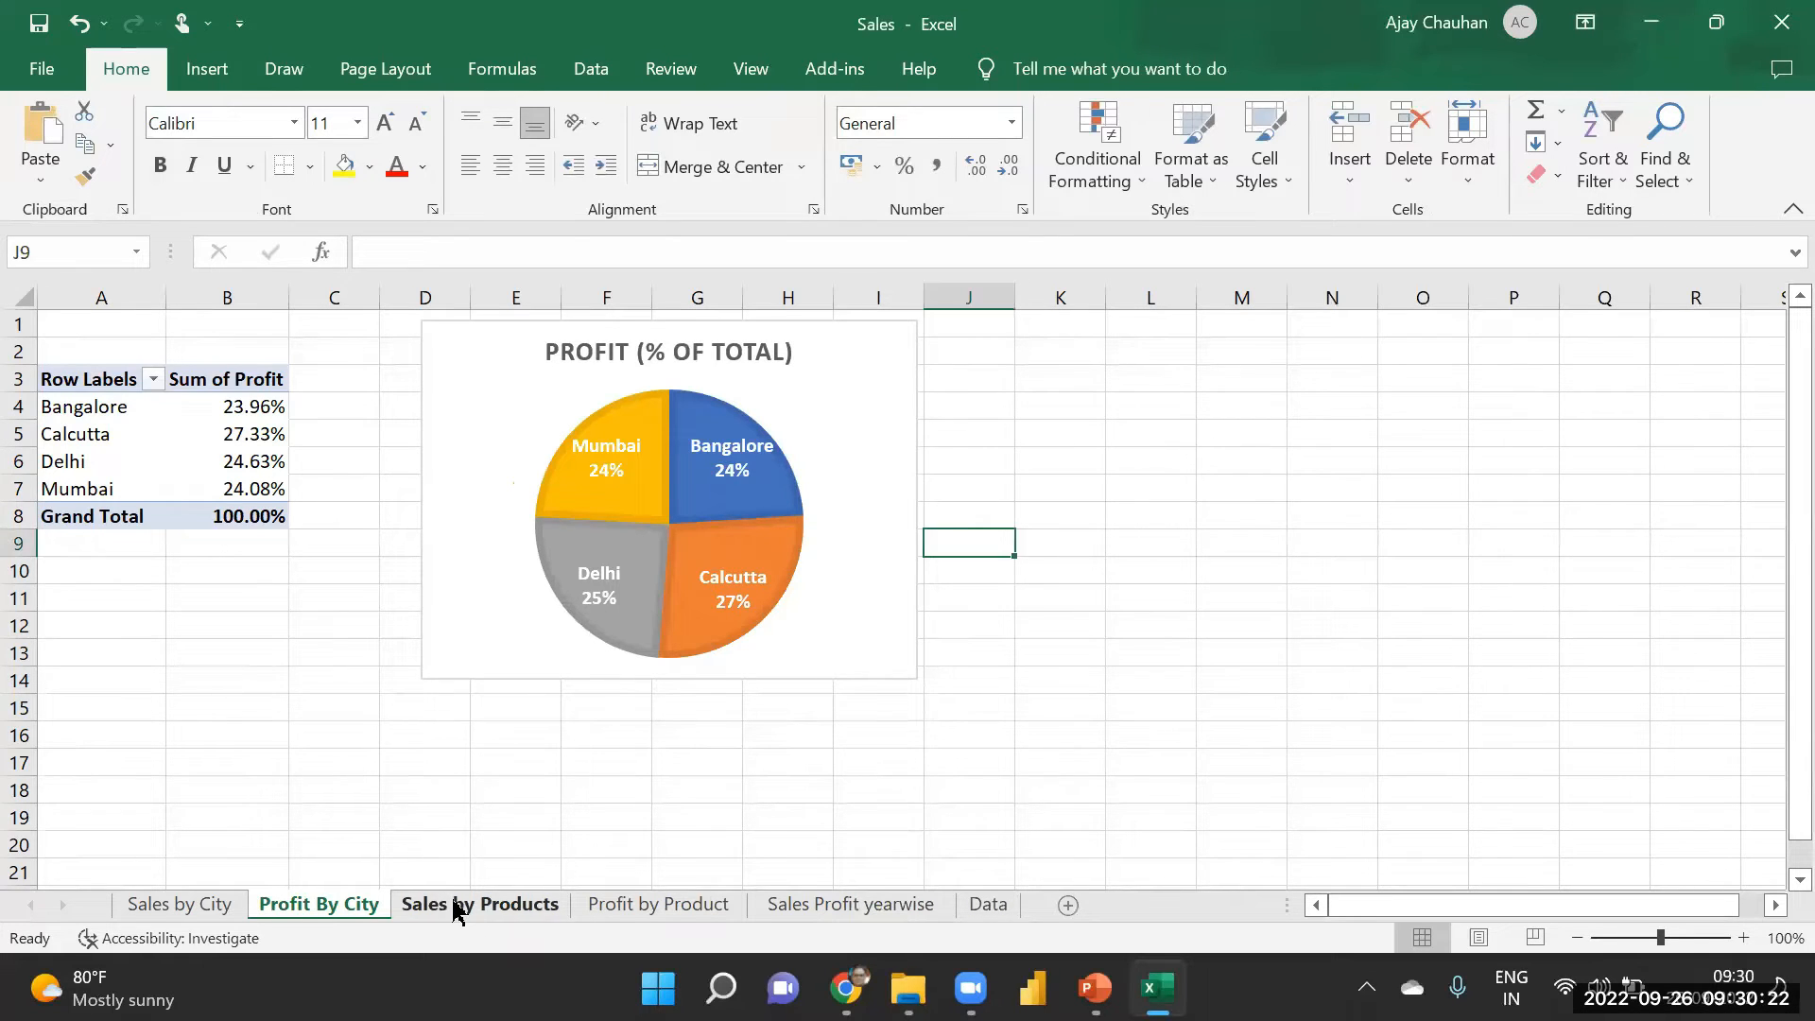
{"action": "left_click", "coordinate": [454, 903]}
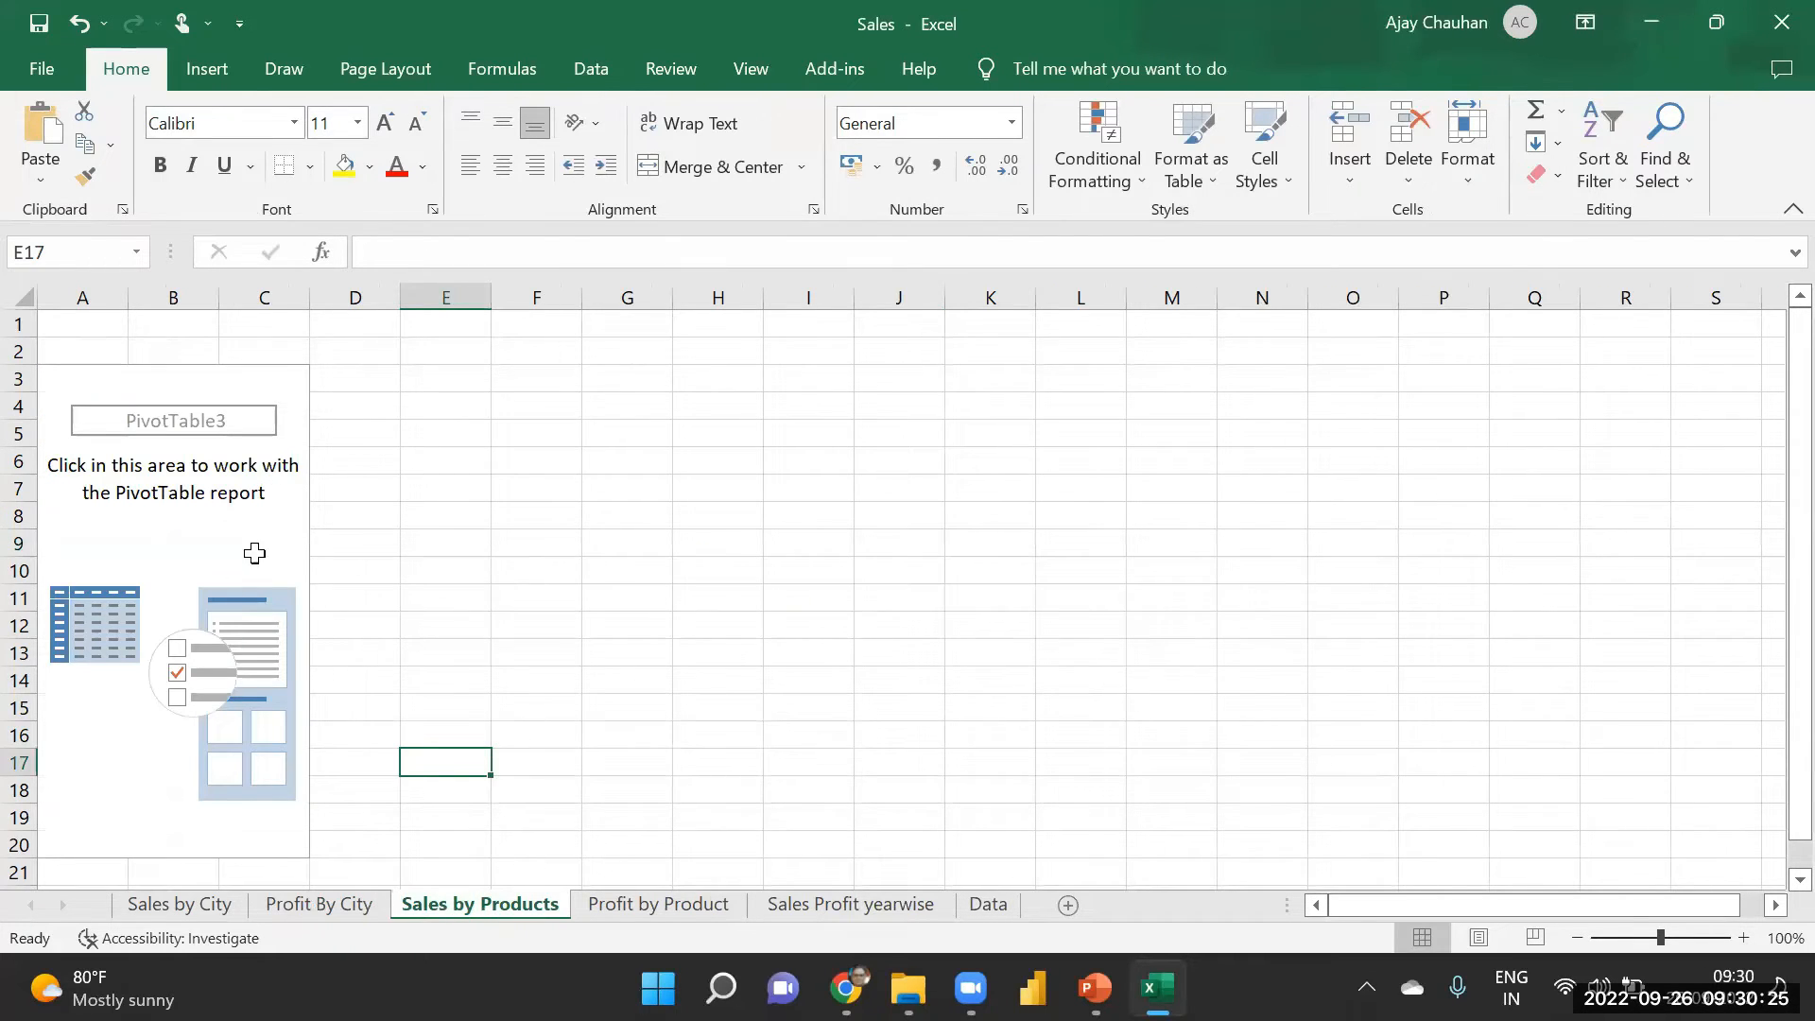
{"action": "left_click", "coordinate": [213, 533]}
{"action": "left_click", "coordinate": [109, 535]}
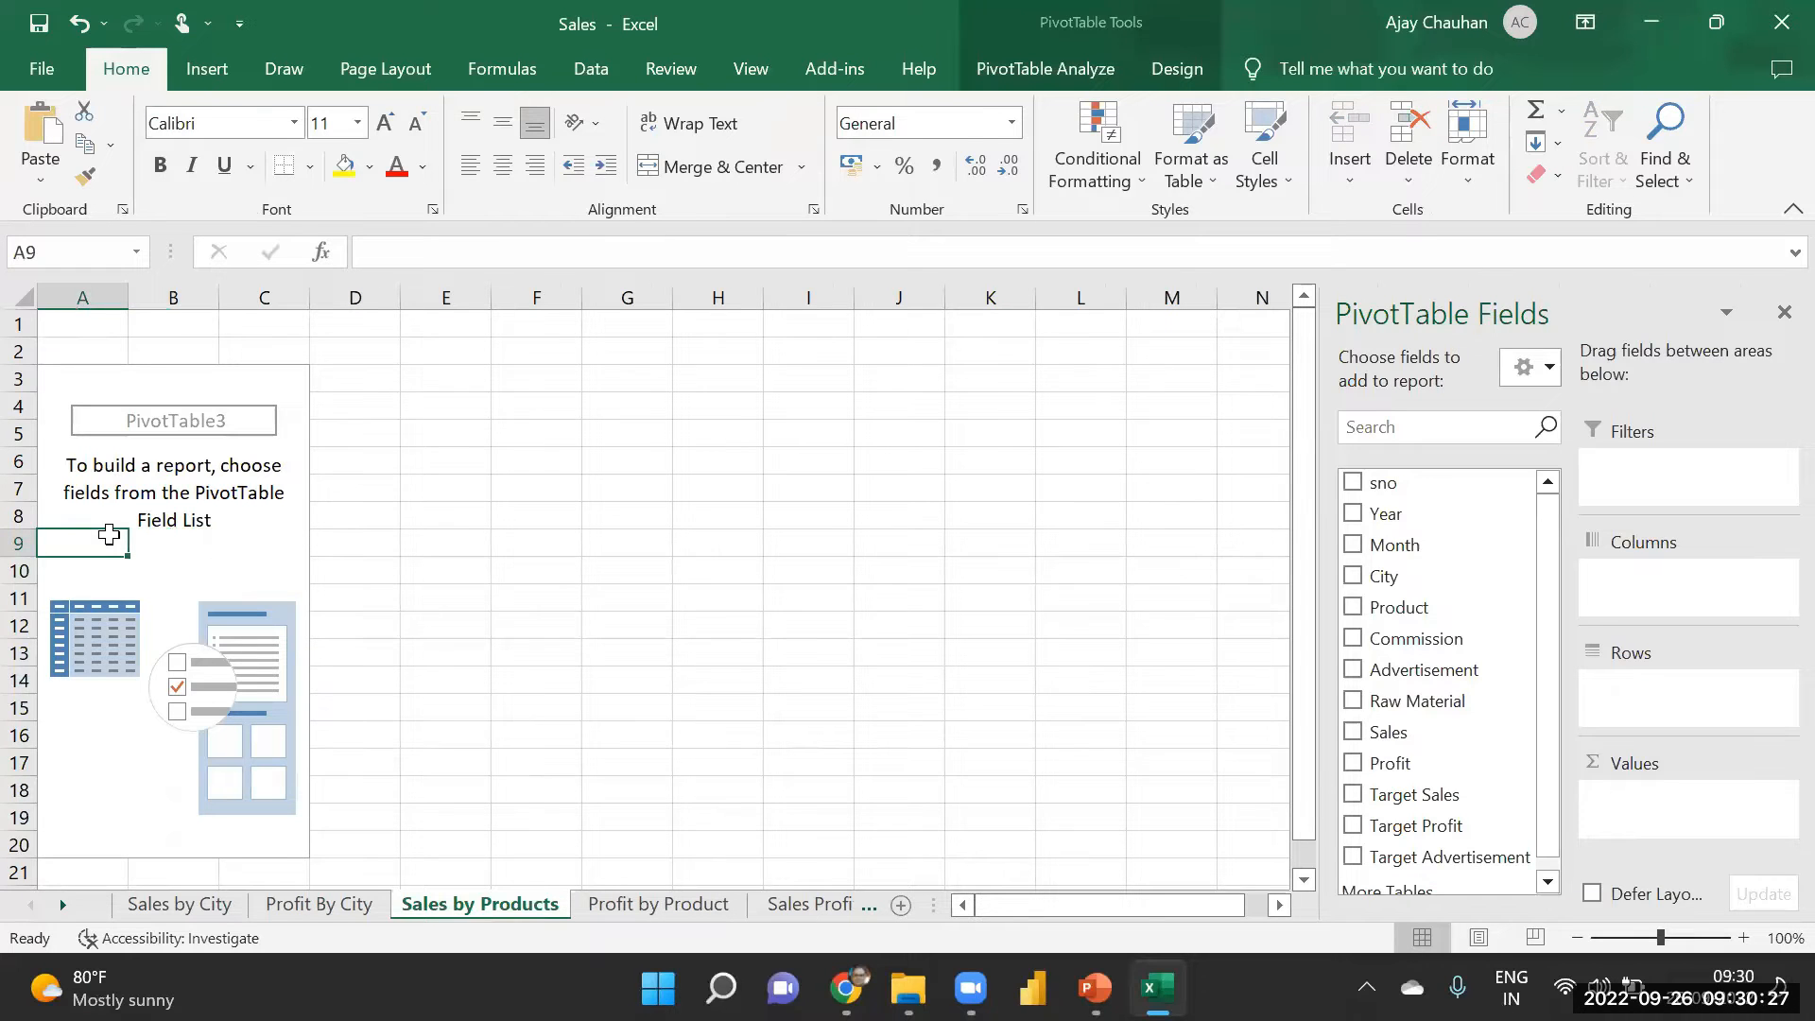
{"action": "left_click_drag", "start_coordinate": [1418, 732], "coordinate": [1697, 832]}
{"action": "left_click_drag", "start_coordinate": [1418, 607], "coordinate": [1664, 720]}
{"action": "left_click", "coordinate": [205, 408]}
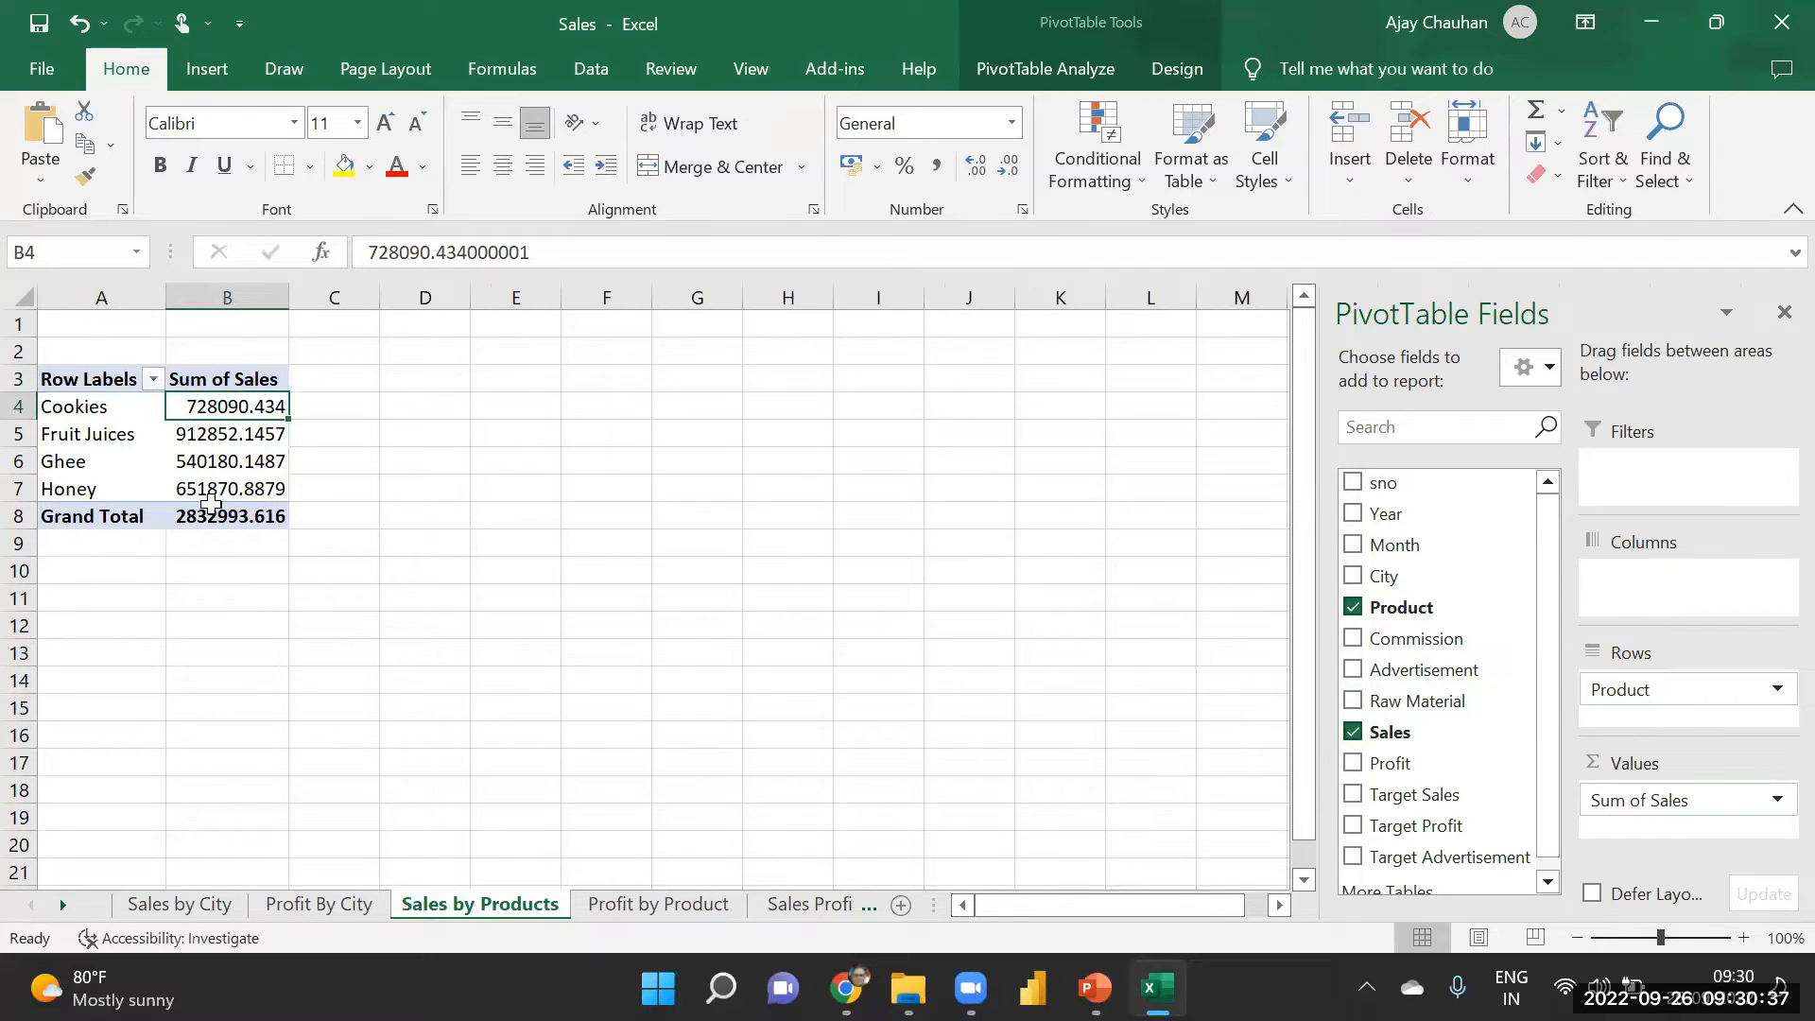
{"action": "left_click", "coordinate": [231, 460]}
{"action": "left_click", "coordinate": [219, 488]}
{"action": "left_click", "coordinate": [227, 460]}
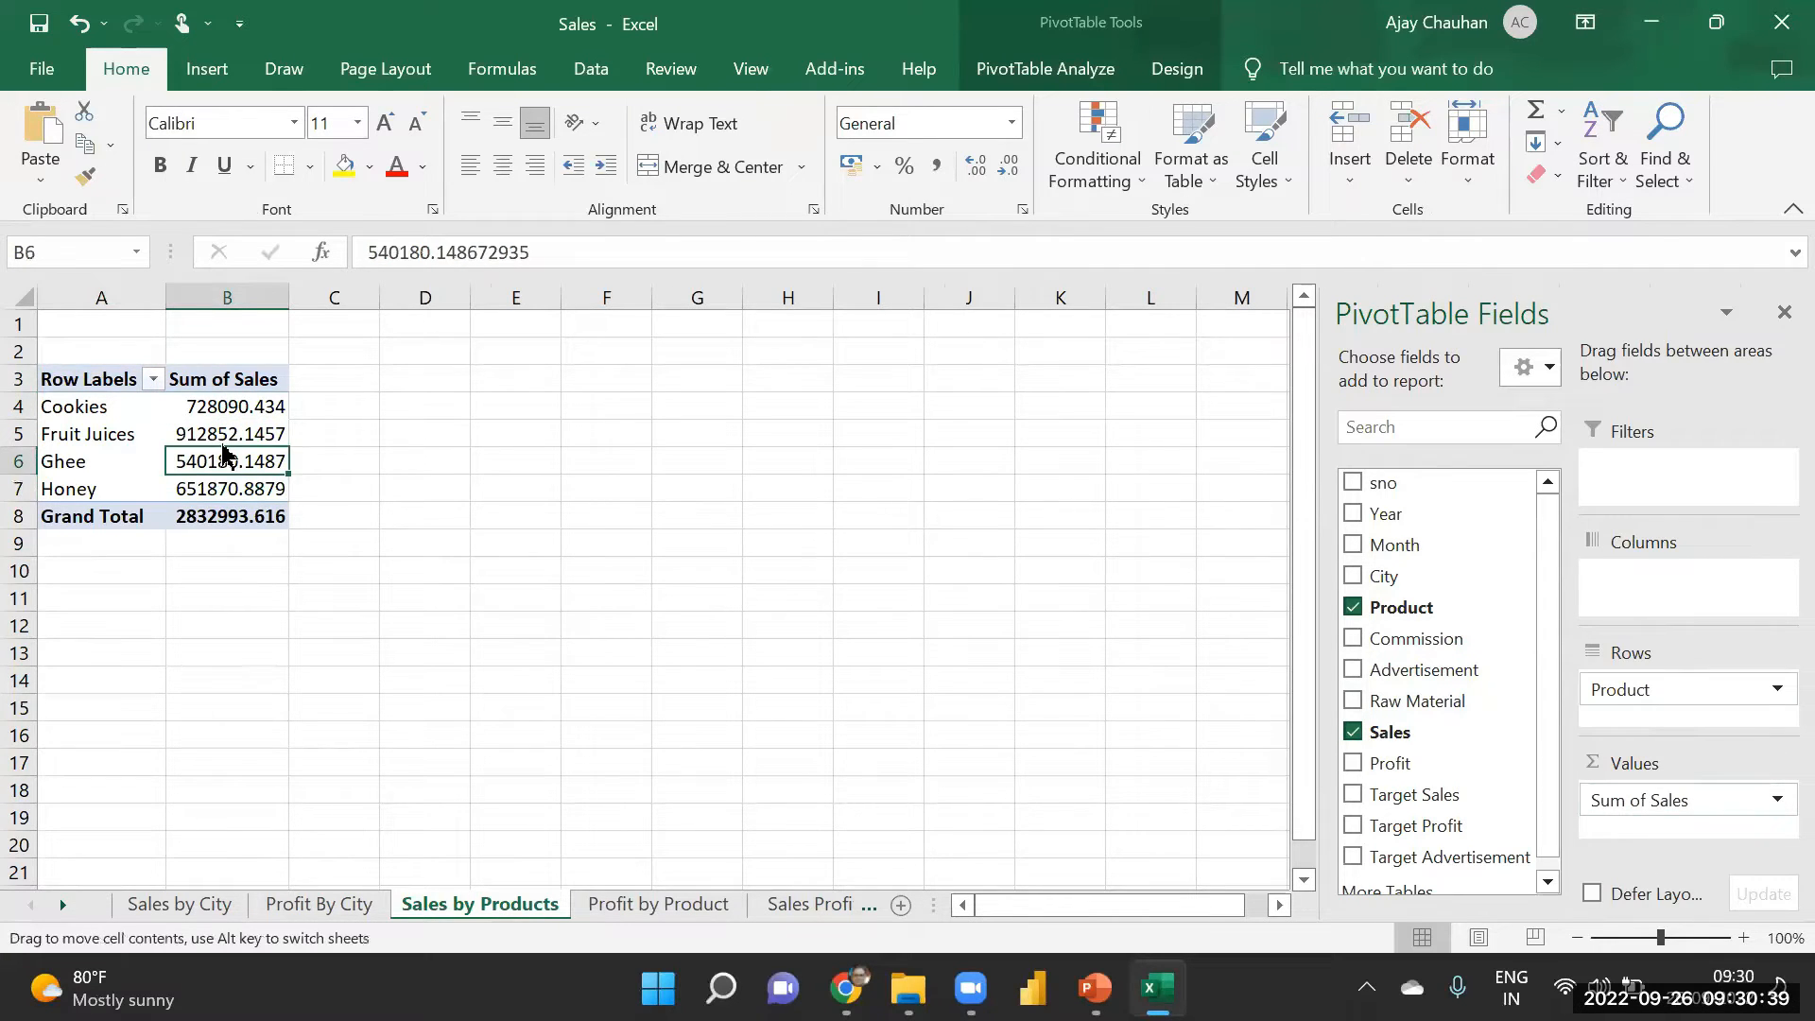
{"action": "left_click", "coordinate": [219, 433]}
{"action": "left_click", "coordinate": [224, 462]}
{"action": "left_click", "coordinate": [231, 492]}
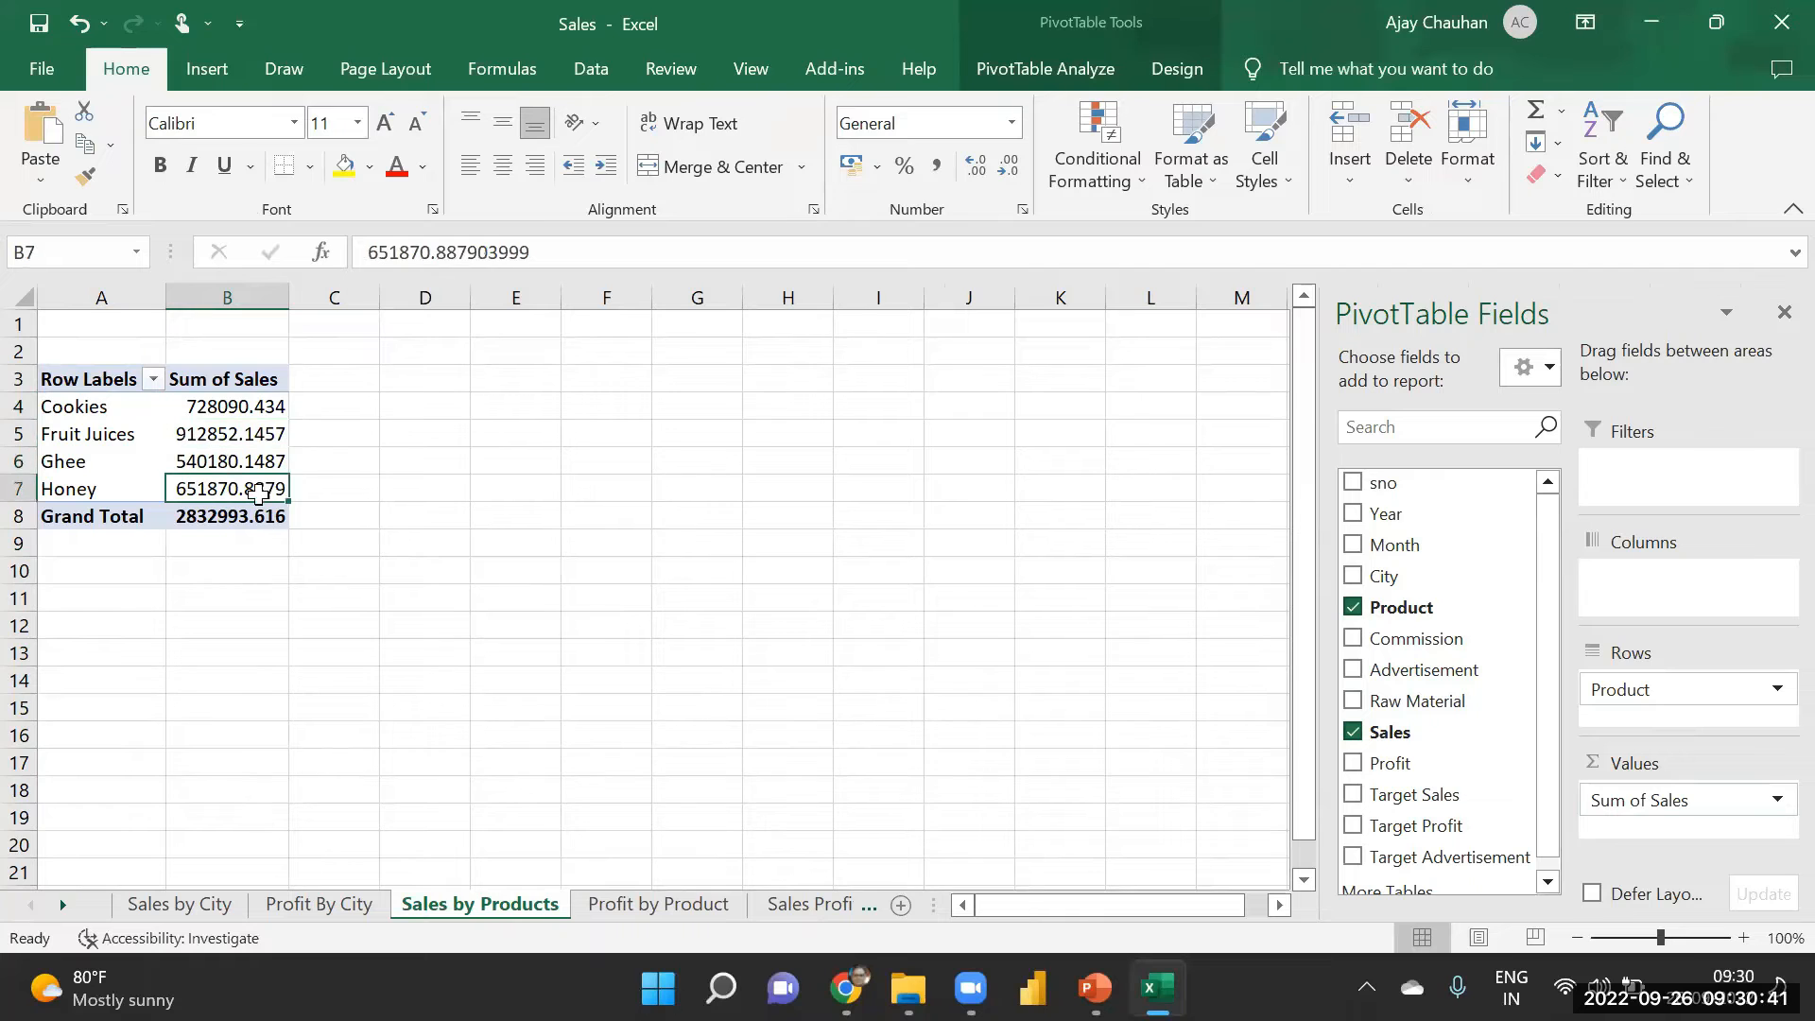
- Format the Sum of Sales value field as Number with 3 decimal places and the 1000 separator
{"action": "left_click", "coordinate": [244, 413]}
{"action": "right_click", "coordinate": [237, 416]}
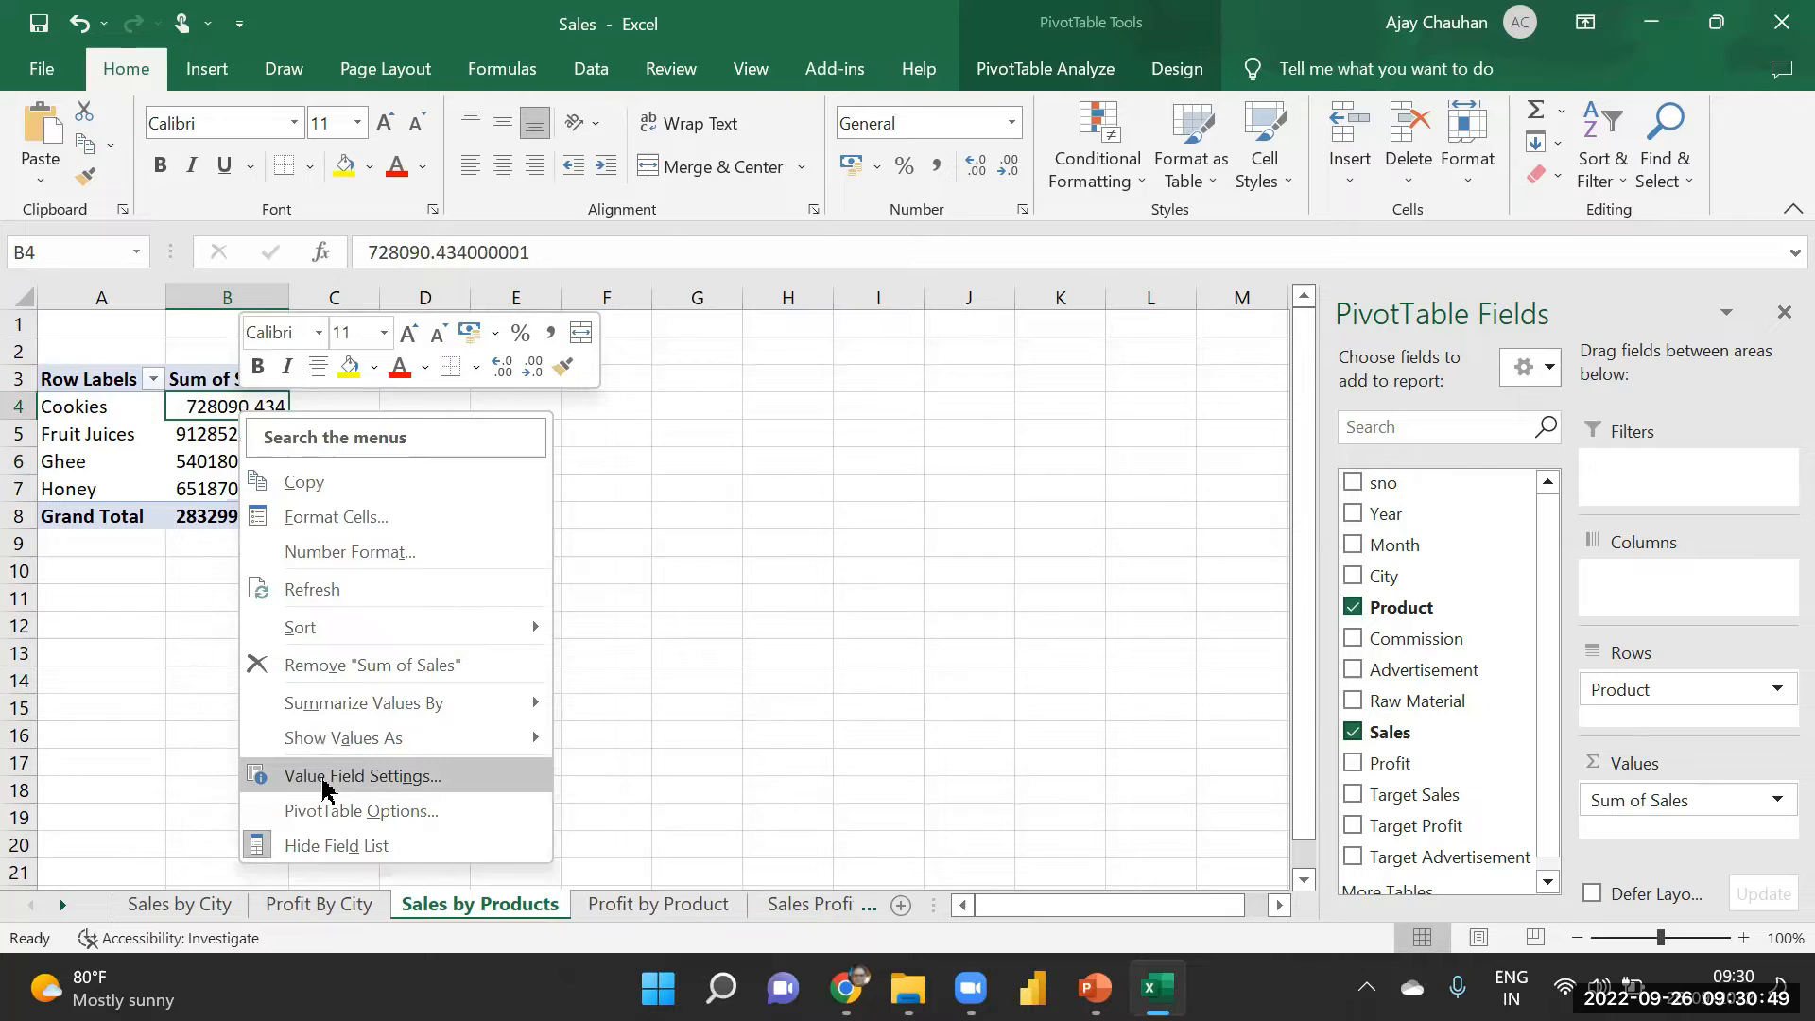
{"action": "left_click", "coordinate": [398, 776]}
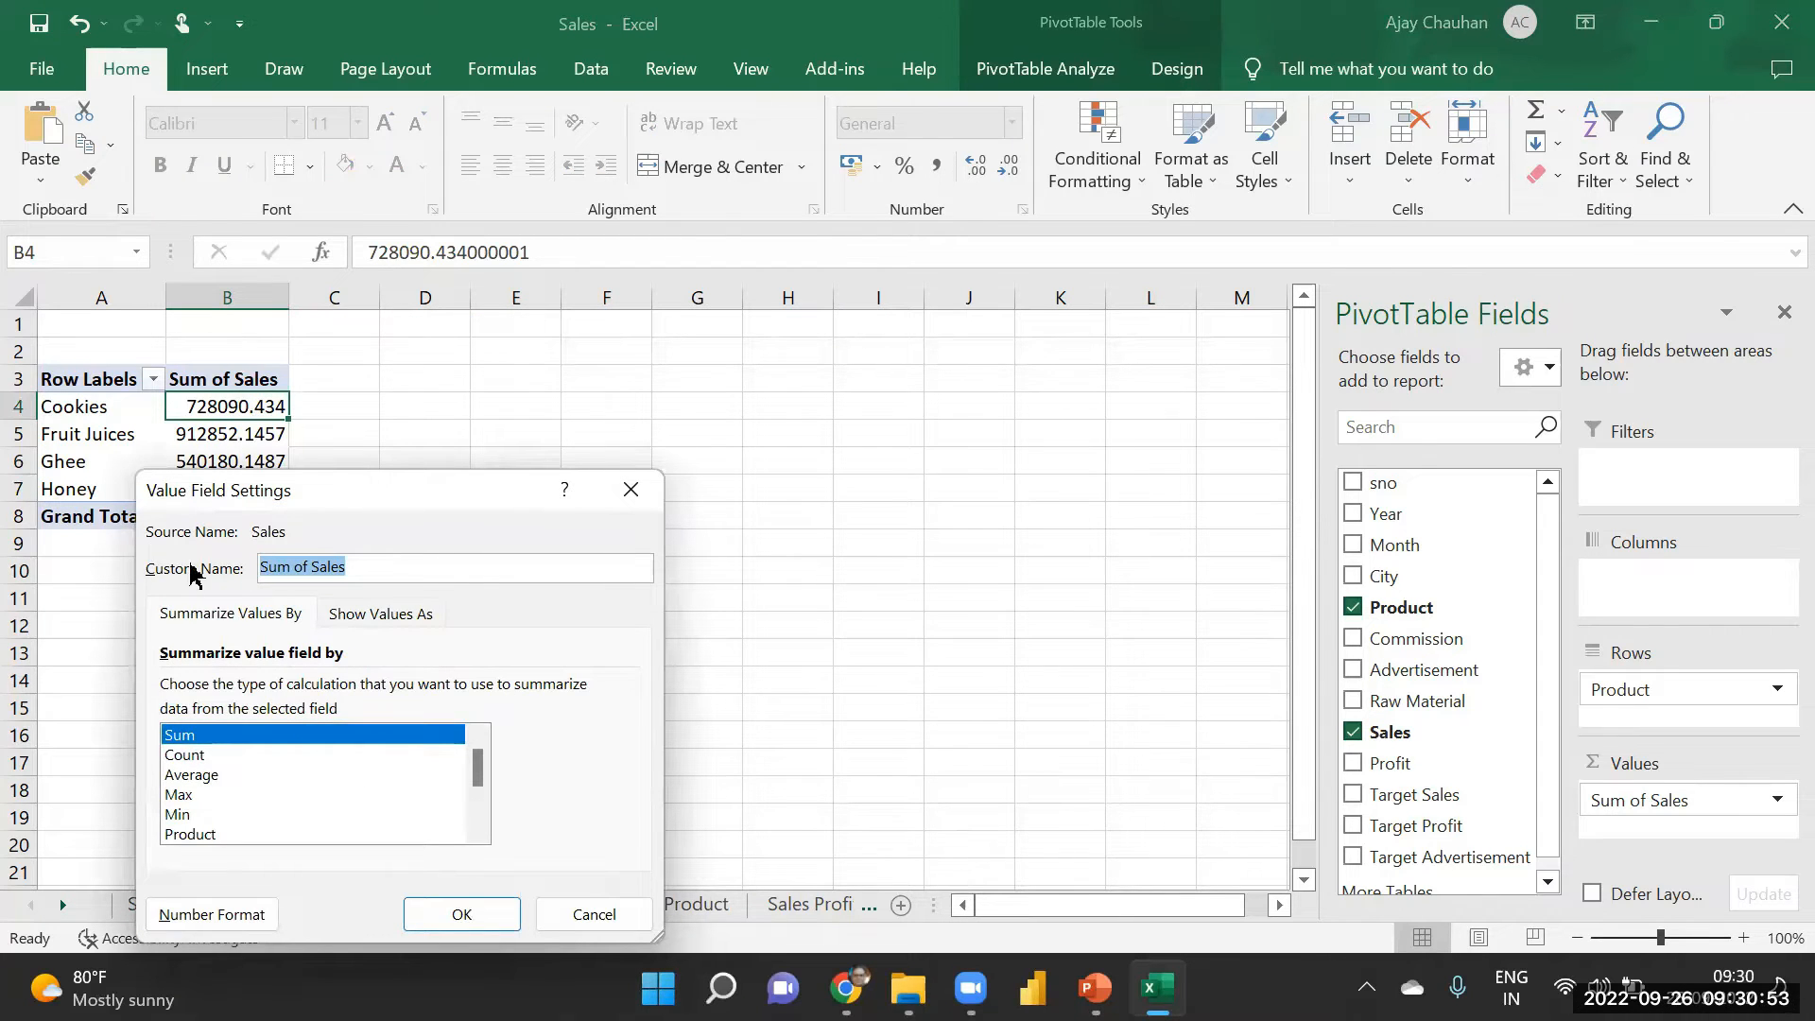
{"action": "left_click_drag", "start_coordinate": [482, 772], "coordinate": [472, 721]}
{"action": "left_click", "coordinate": [189, 913]}
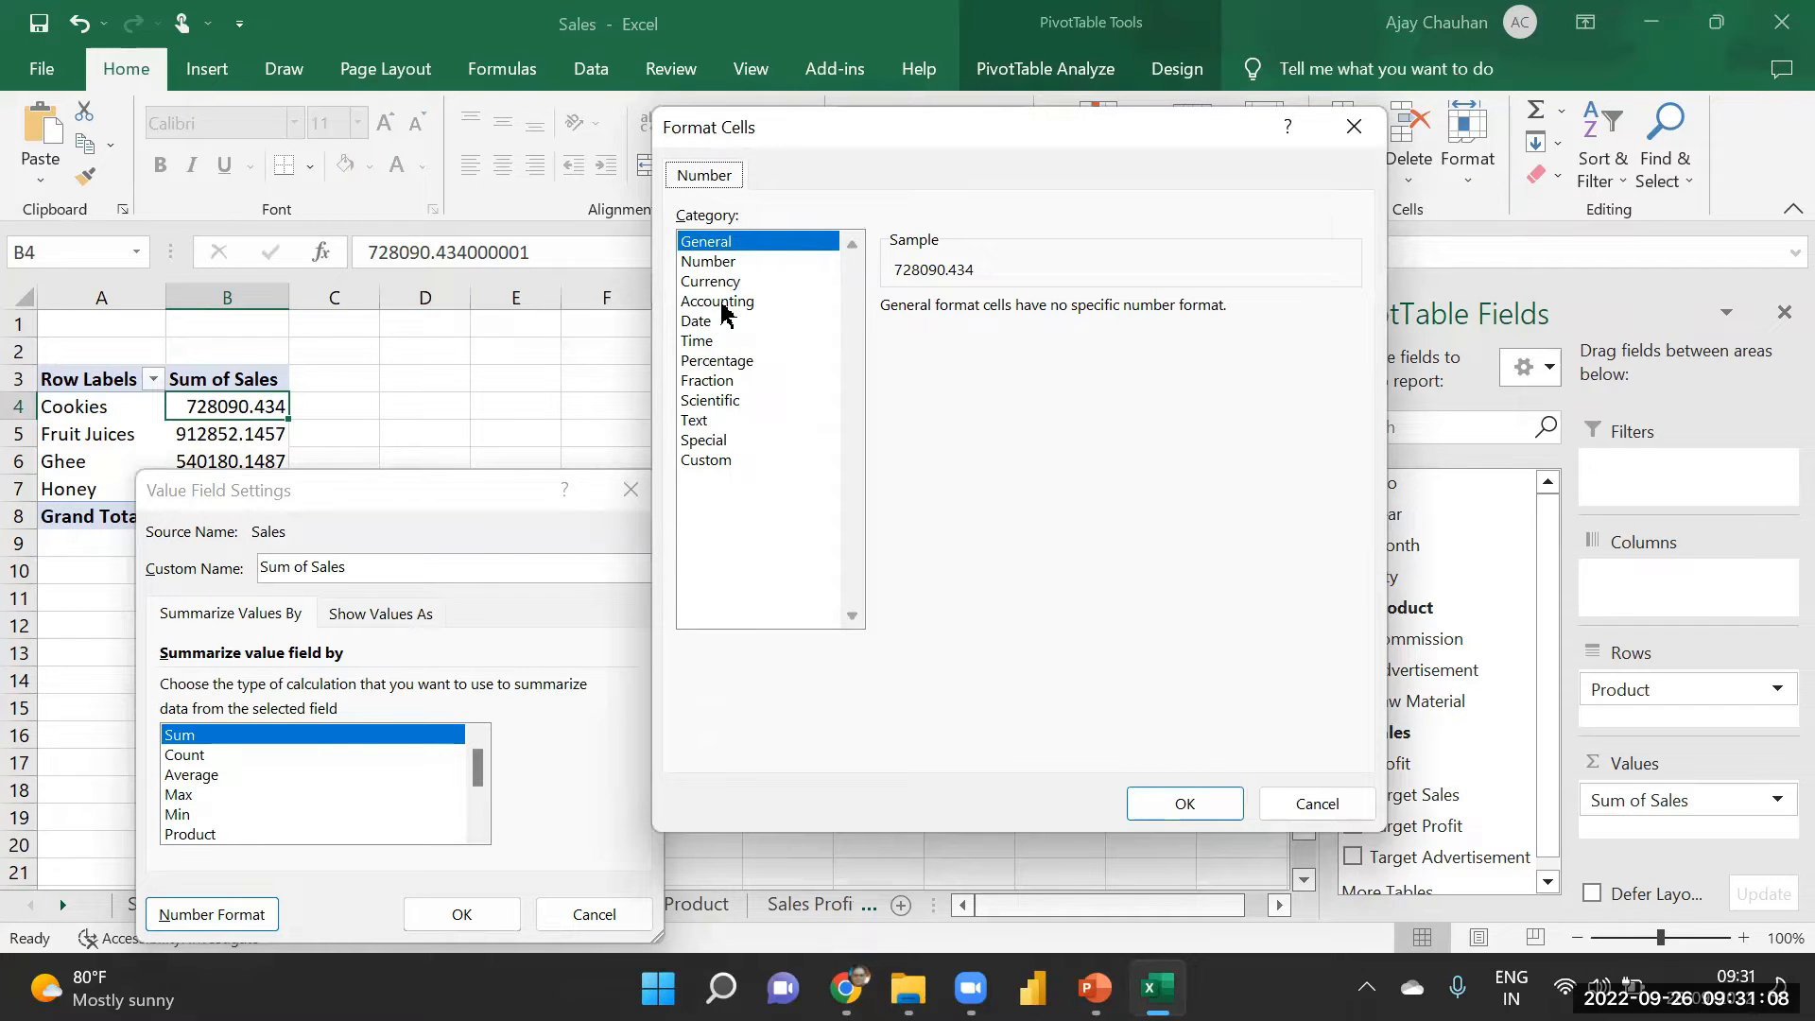
{"action": "left_click", "coordinate": [721, 269]}
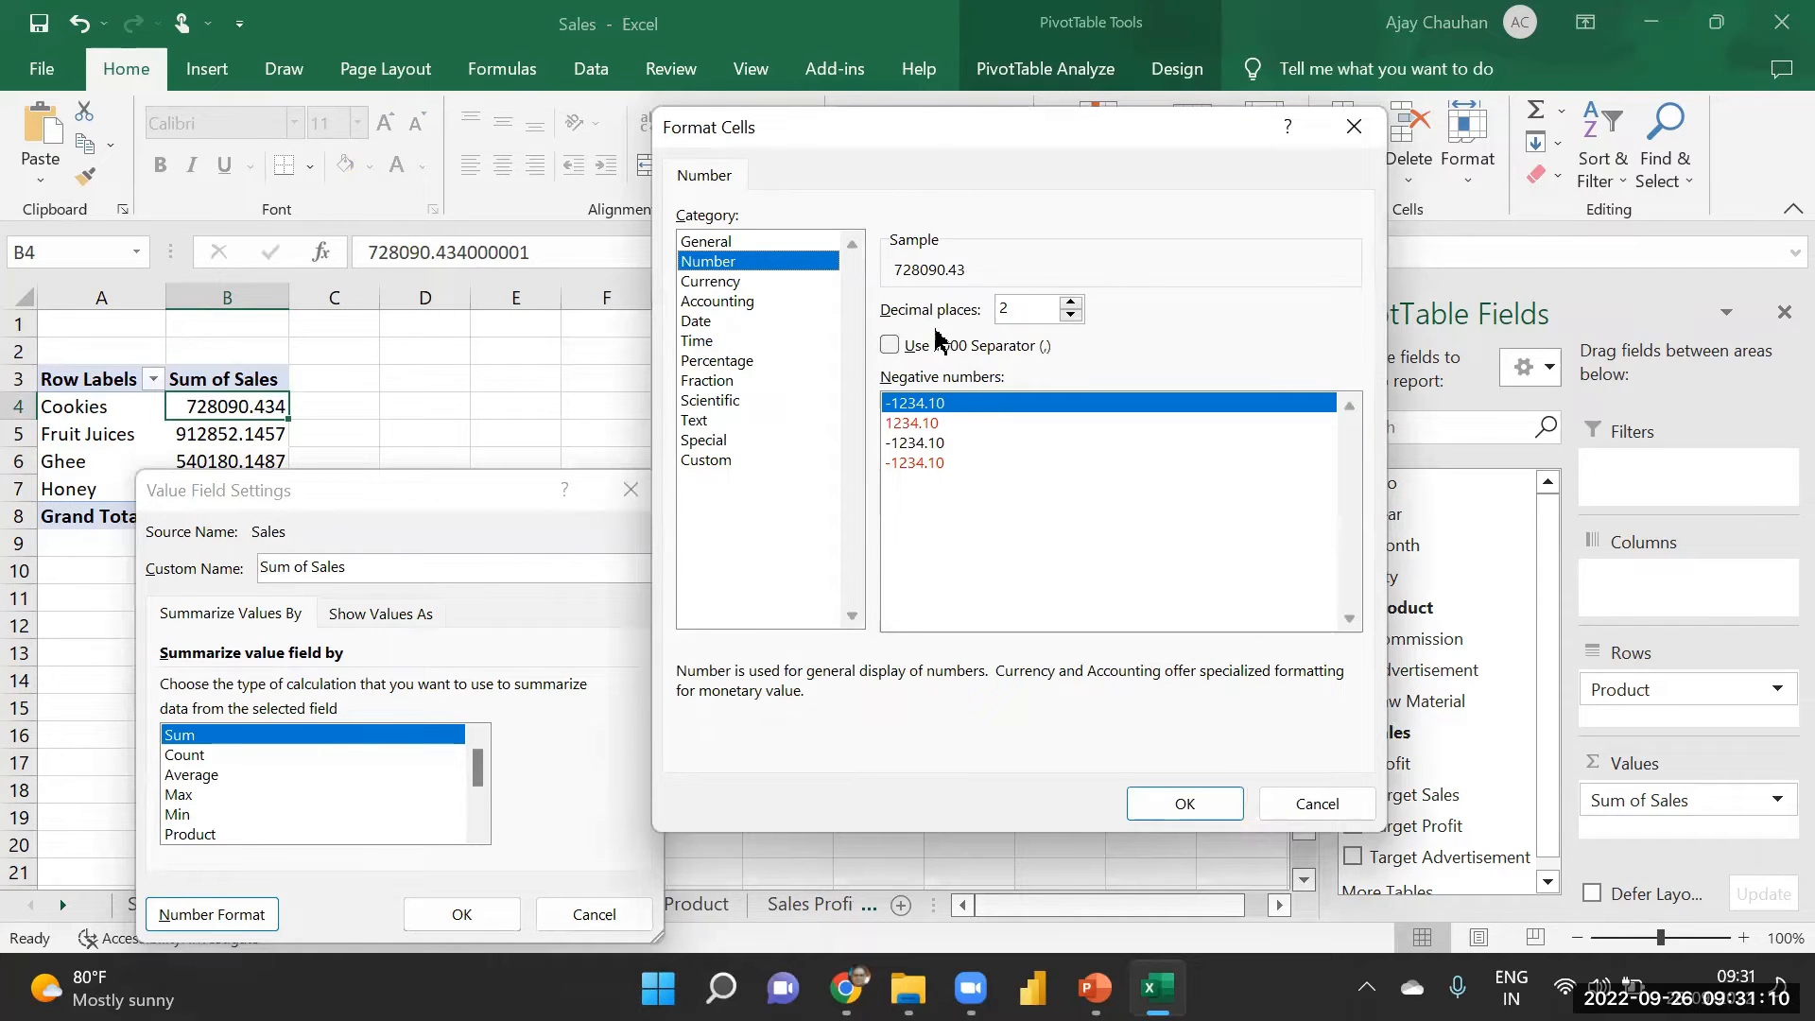
{"action": "left_click", "coordinate": [1071, 304]}
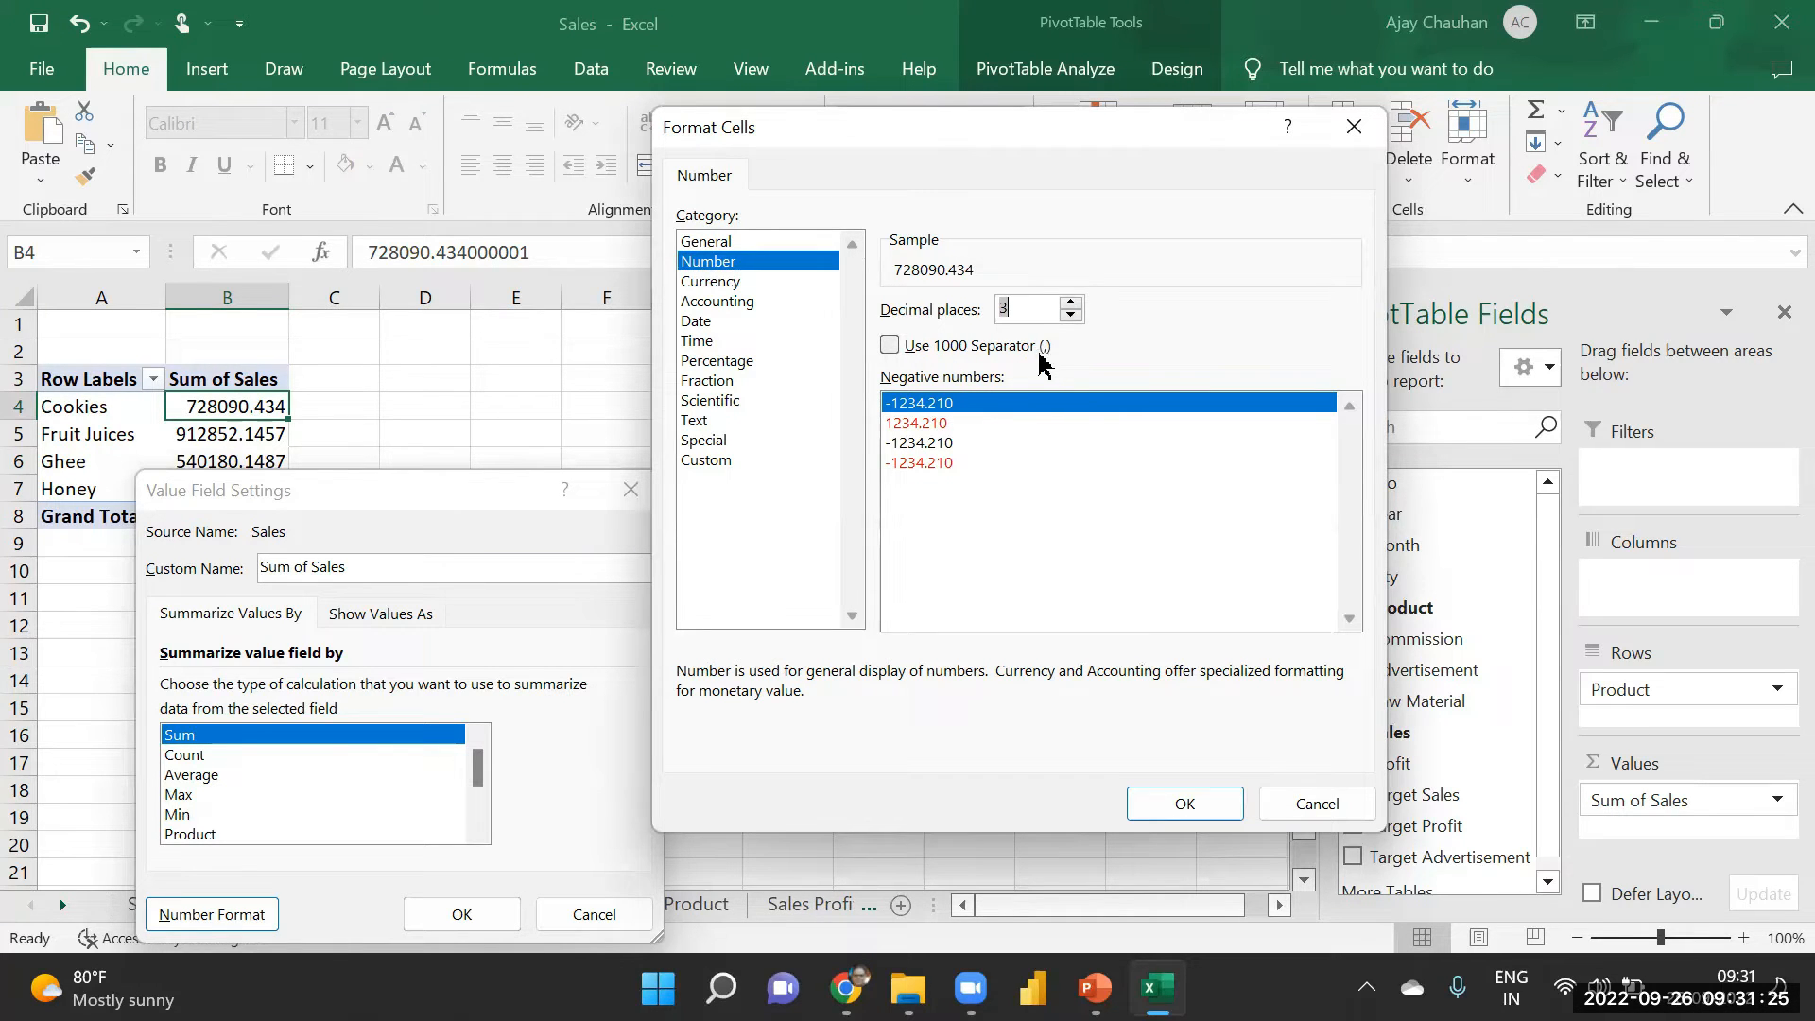
{"action": "left_click", "coordinate": [892, 346]}
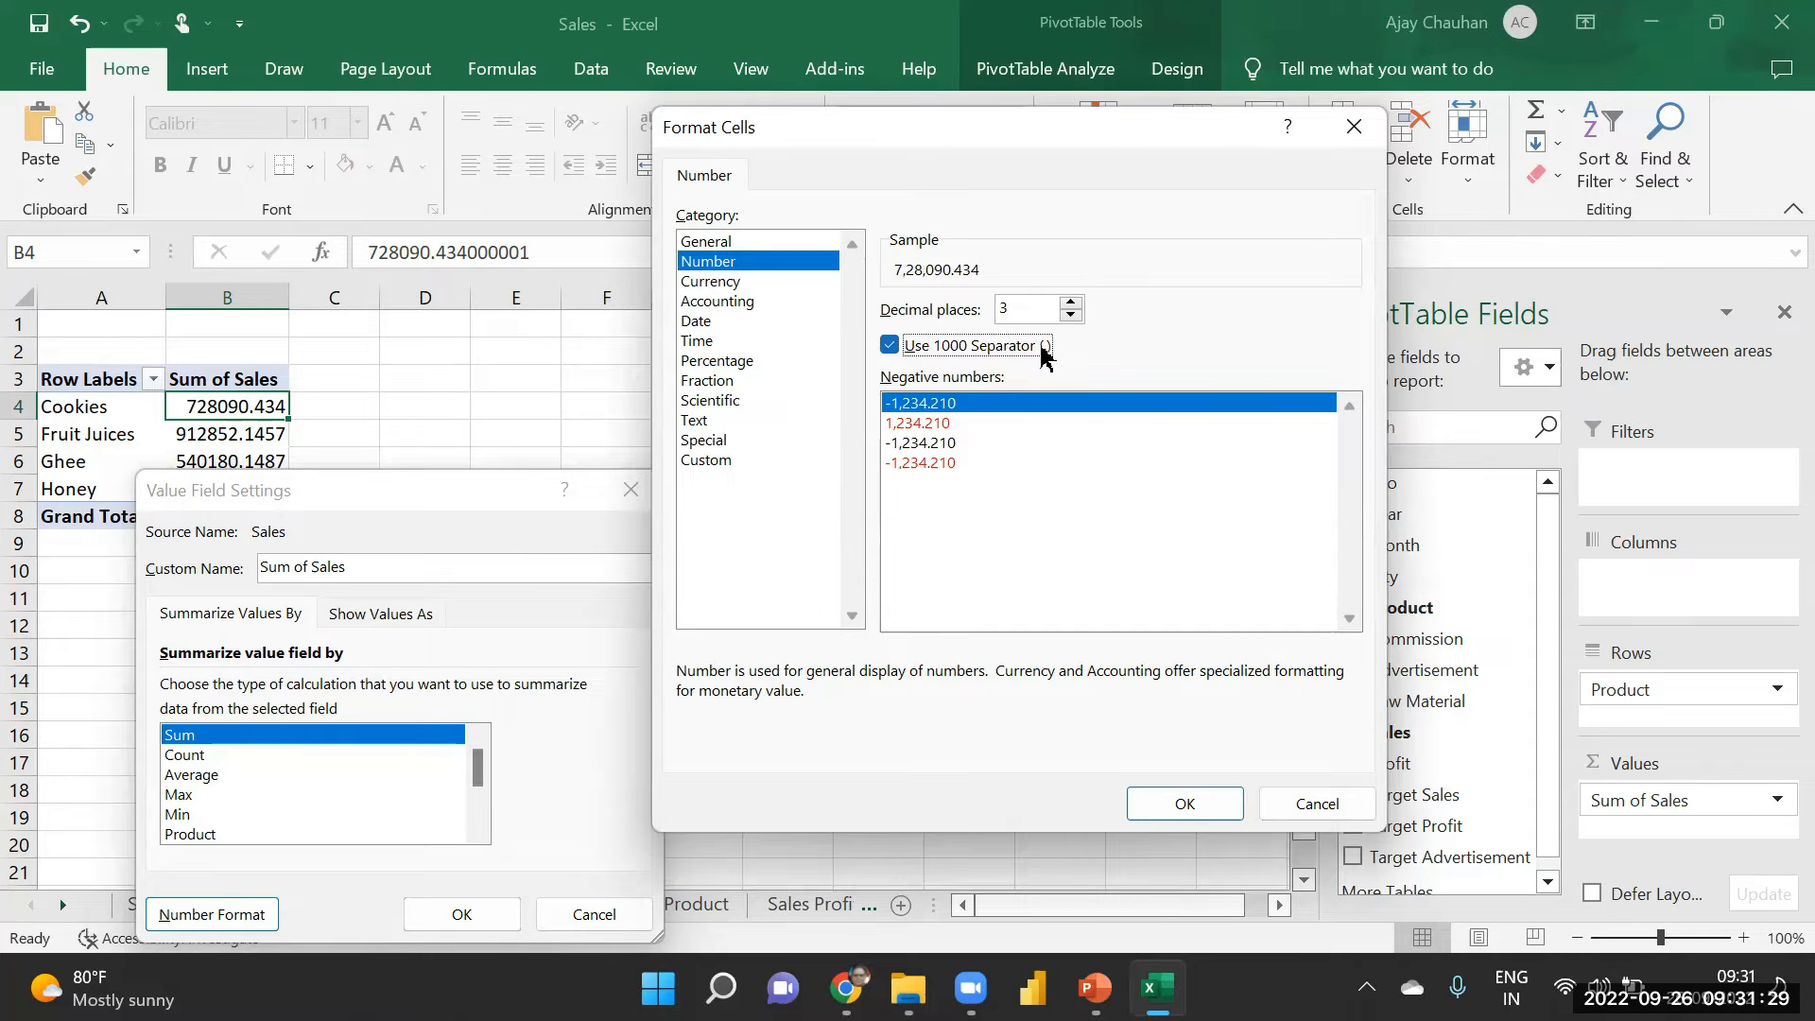
{"action": "left_click", "coordinate": [1177, 794]}
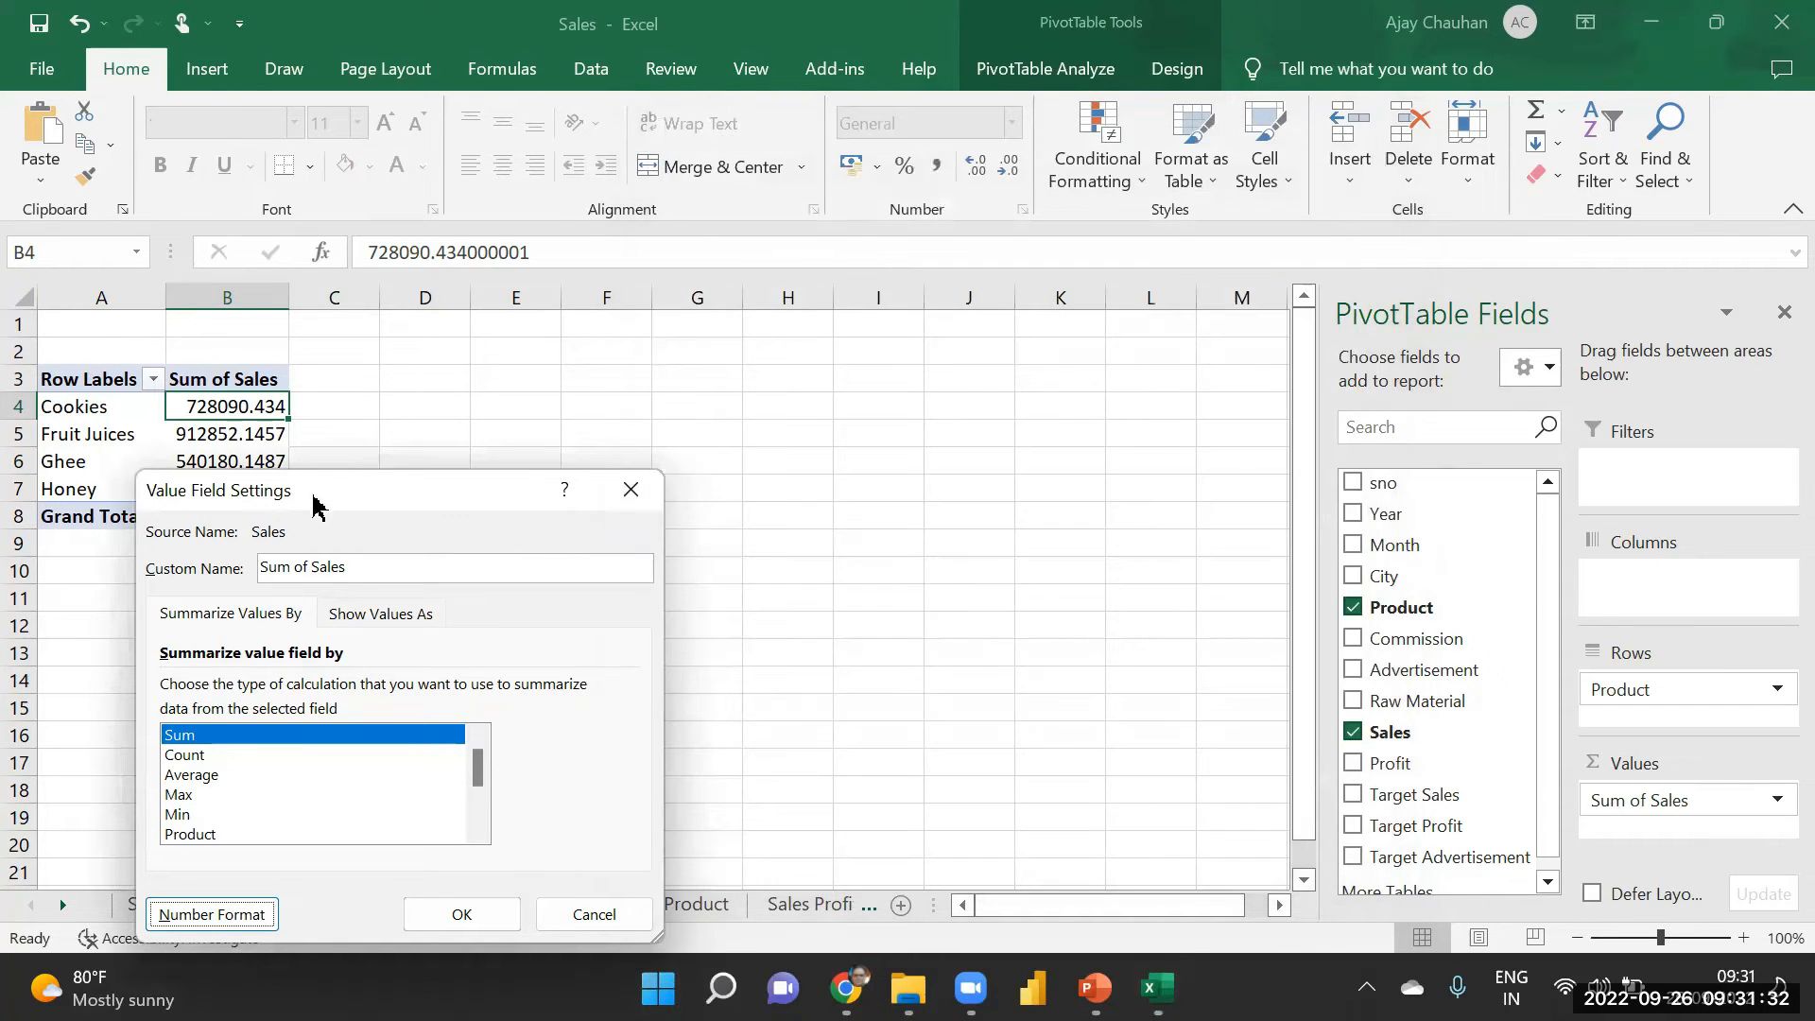
{"action": "left_click", "coordinate": [510, 906]}
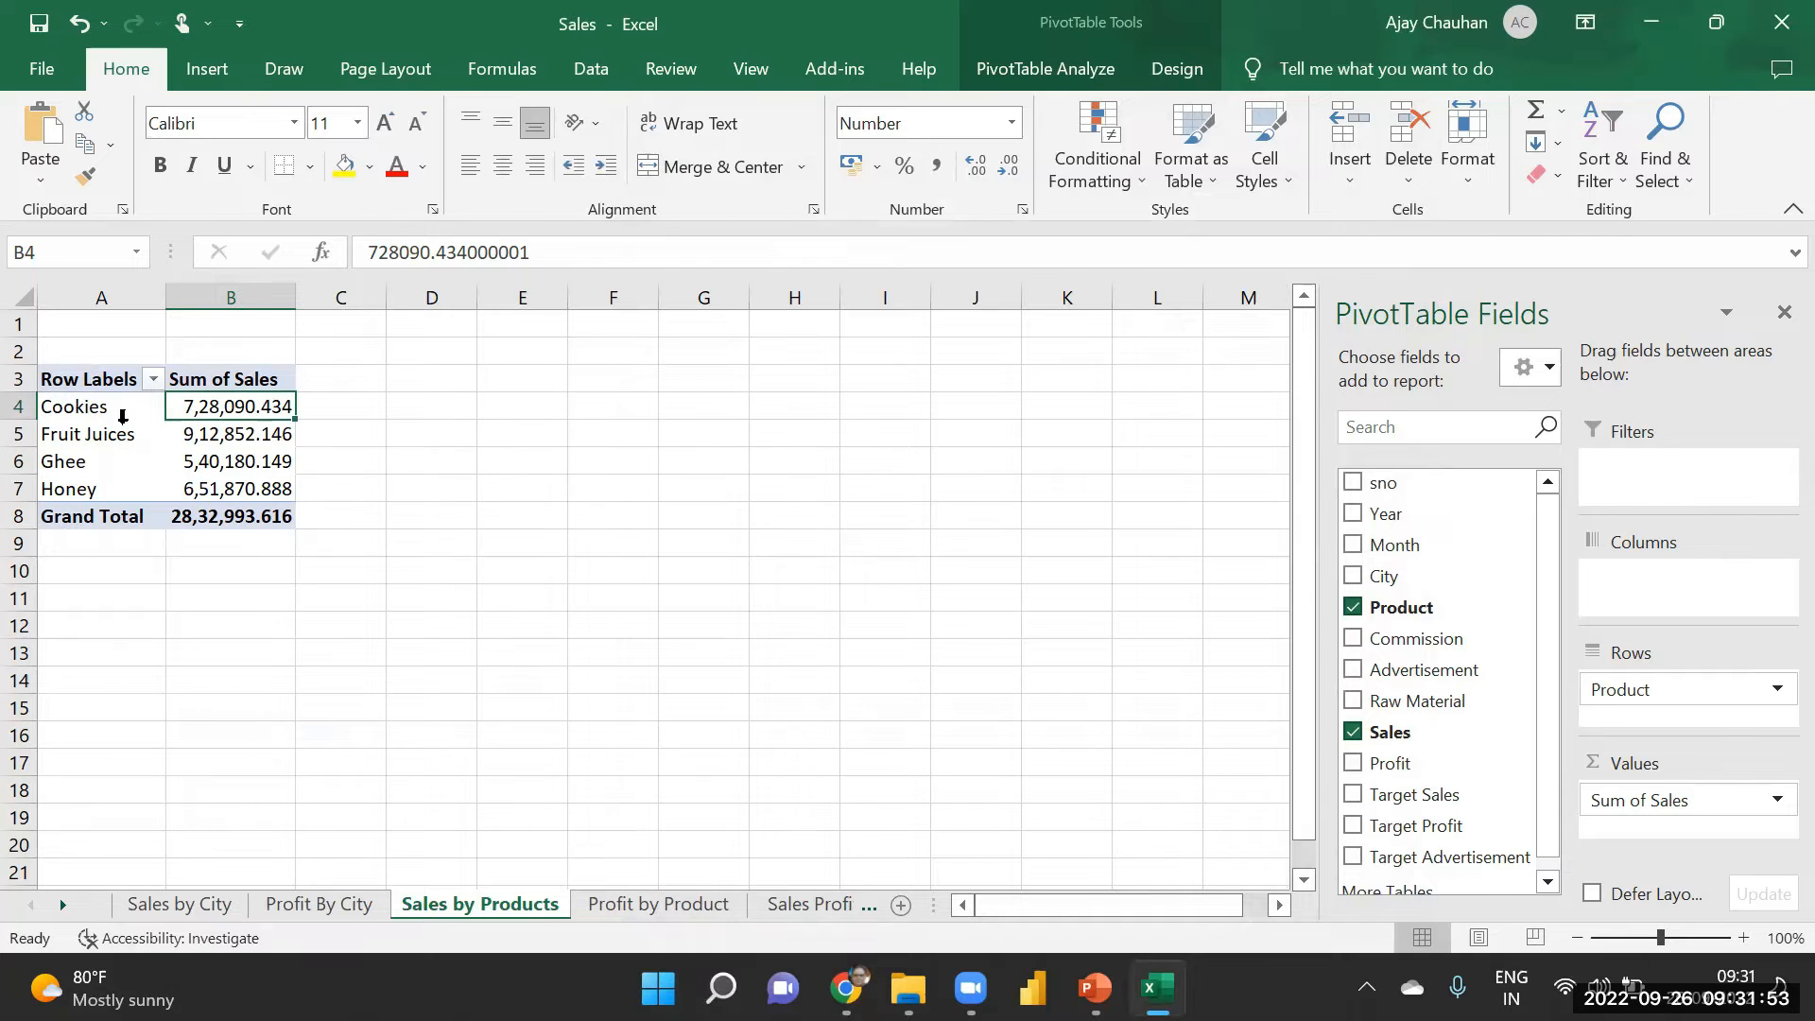
- Start a PivotChart from the product sales table and compare chart types such as column, line, pie, bar, area and histogram
{"action": "left_click", "coordinate": [122, 416]}
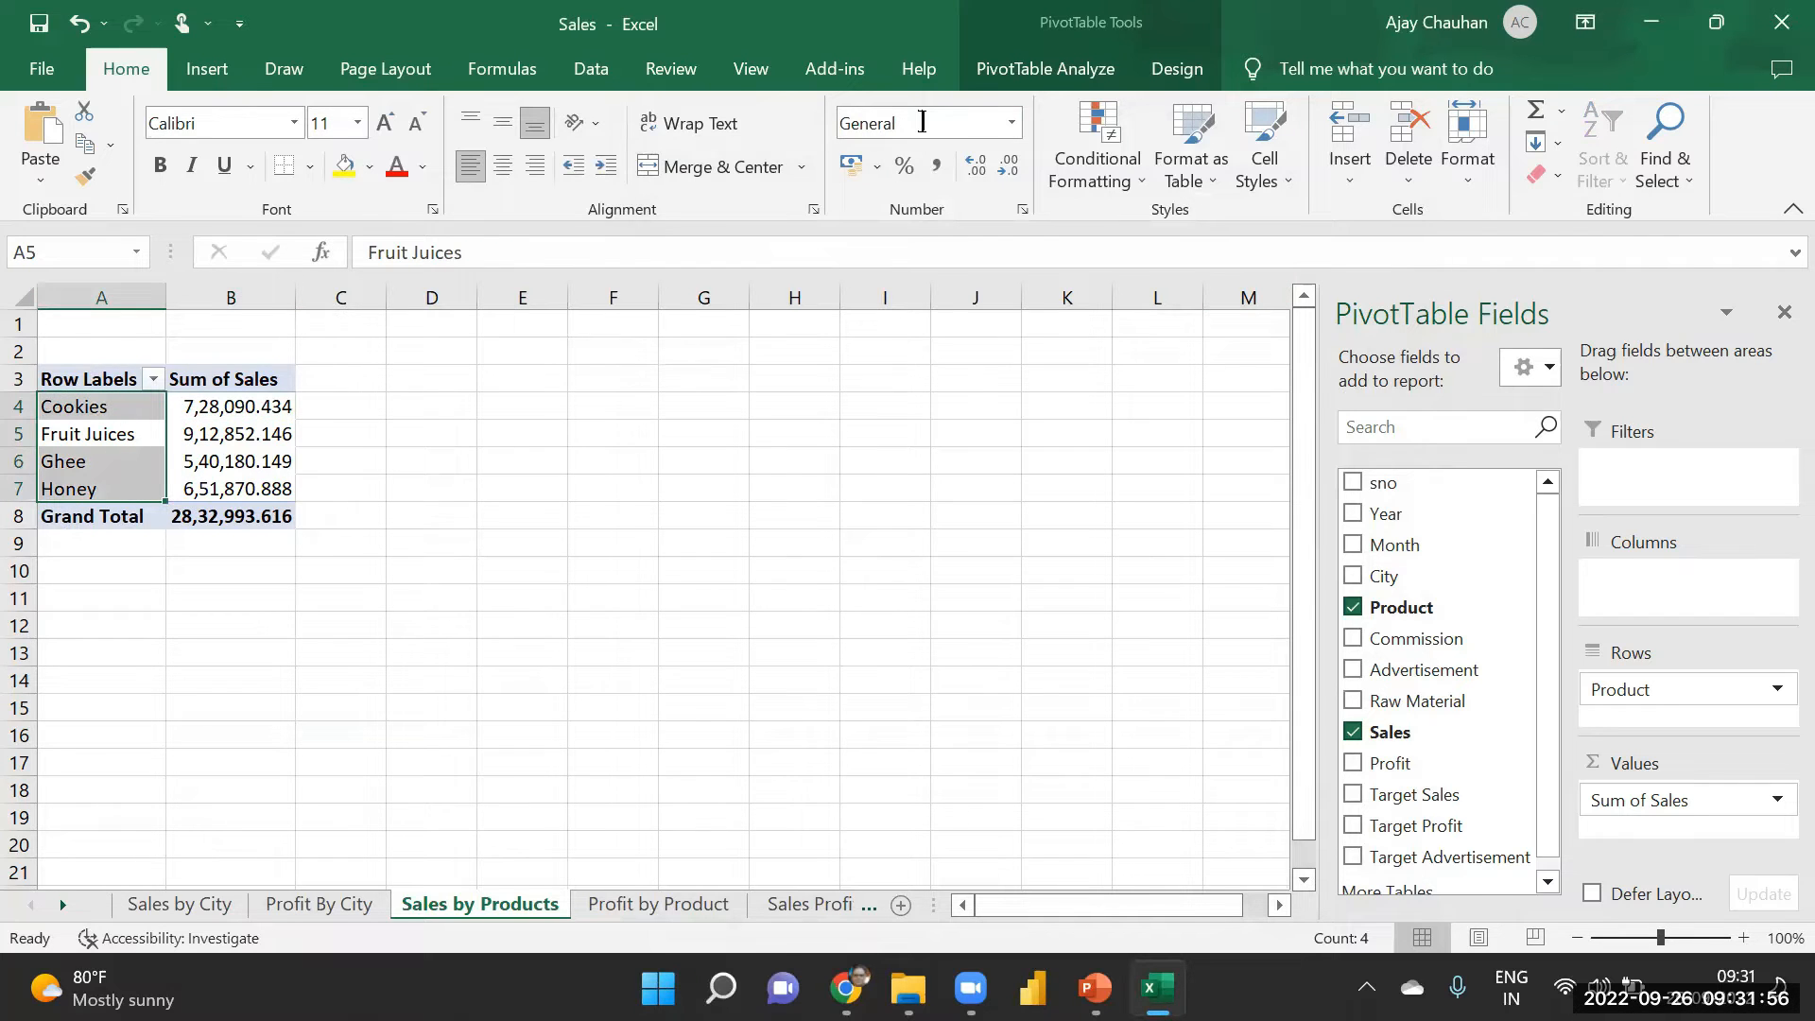
{"action": "left_click", "coordinate": [1073, 71]}
{"action": "left_click", "coordinate": [1338, 137]}
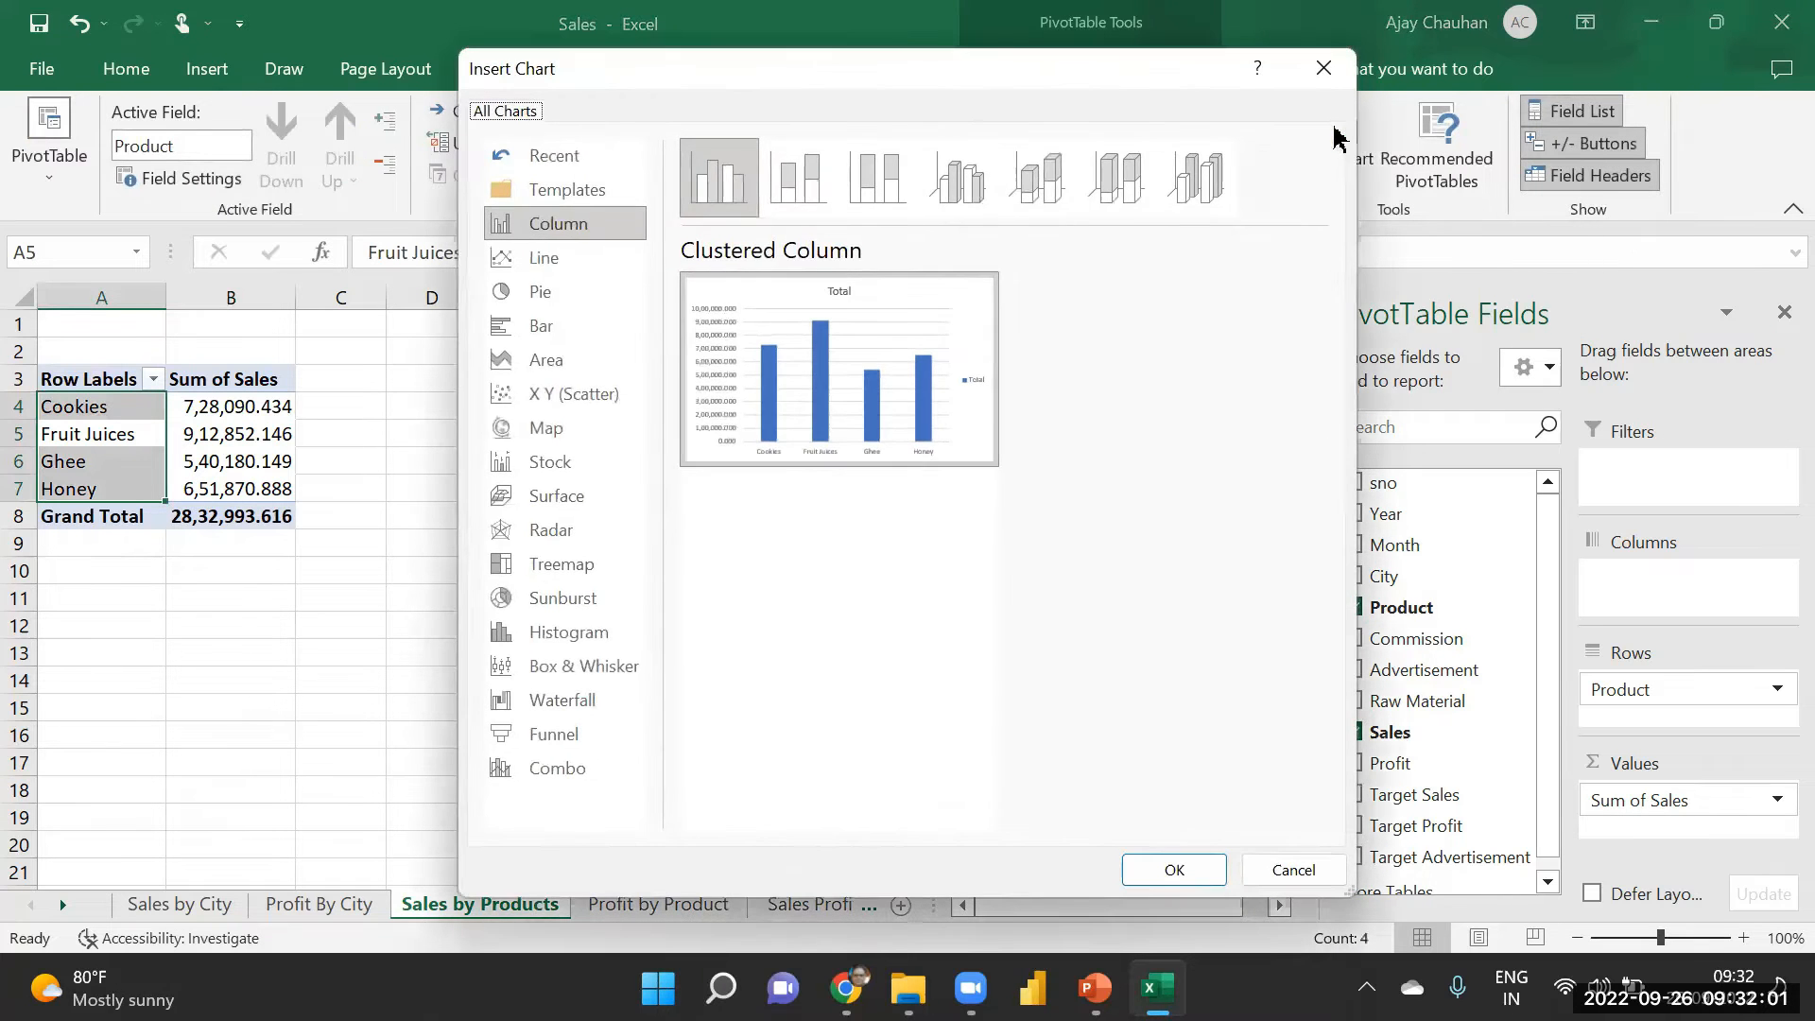
{"action": "left_click", "coordinate": [564, 259]}
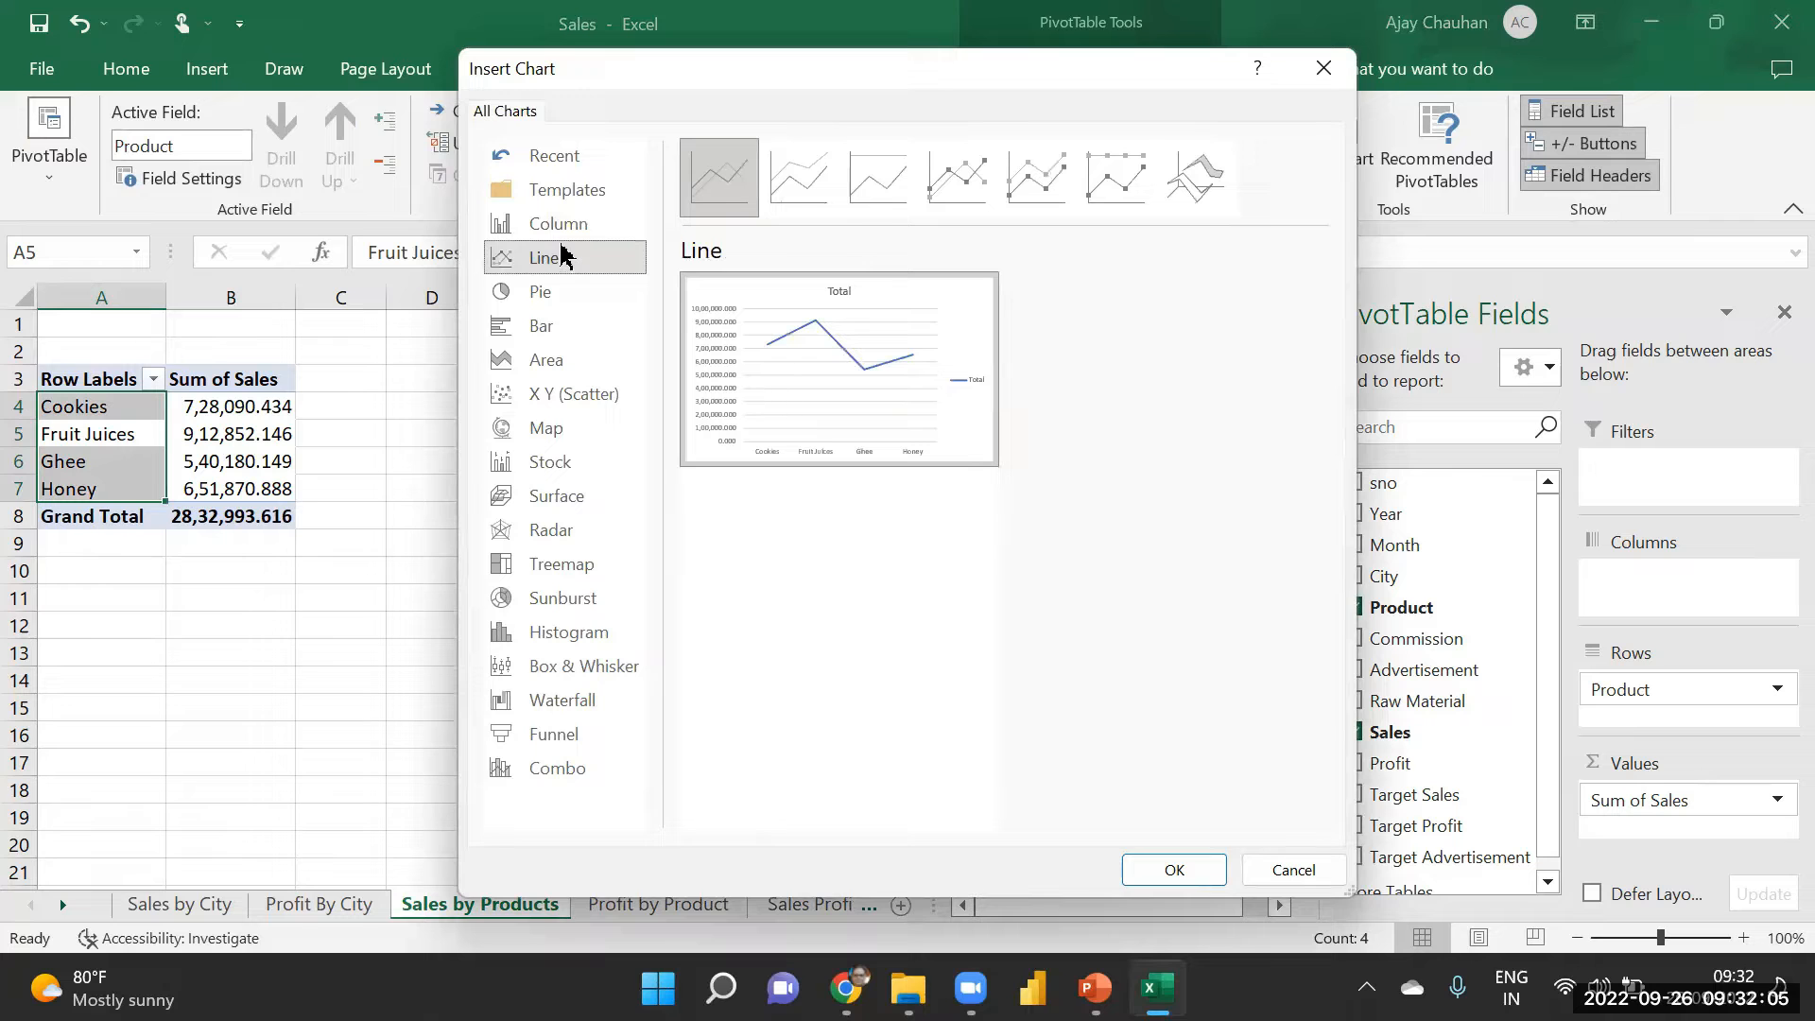
{"action": "mouse_move", "coordinate": [780, 364]}
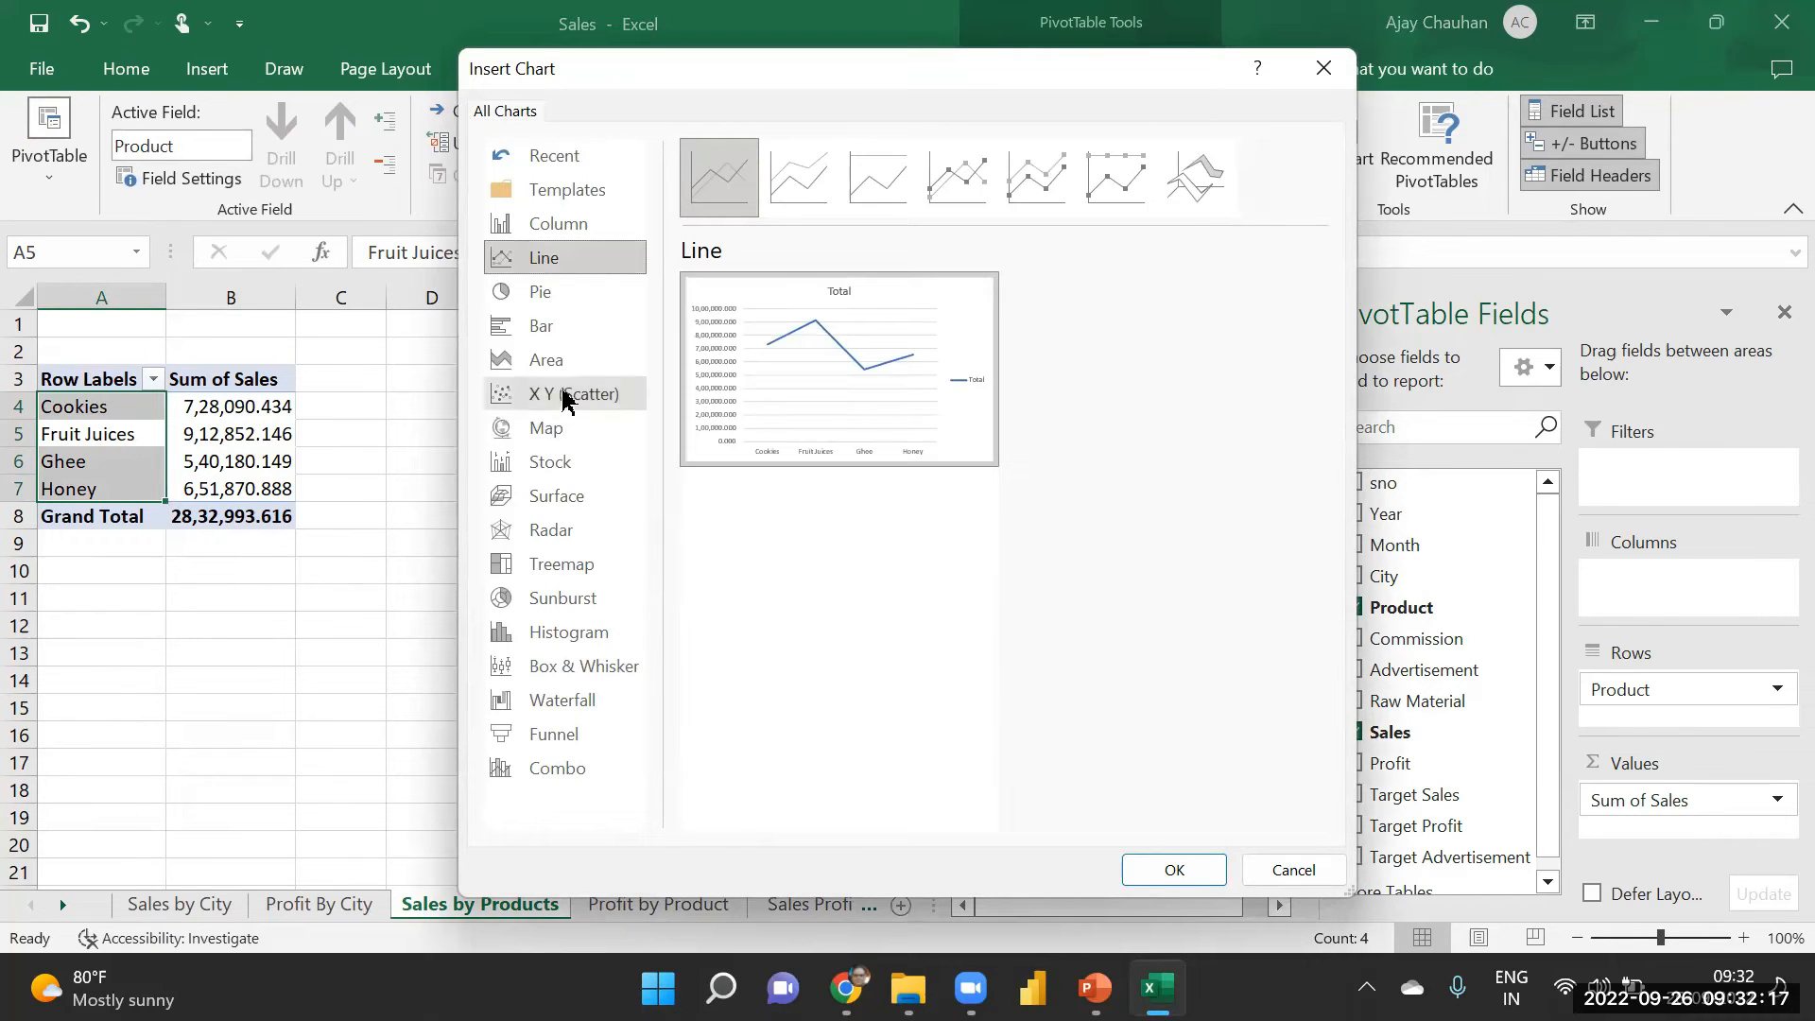
{"action": "left_click", "coordinate": [544, 329]}
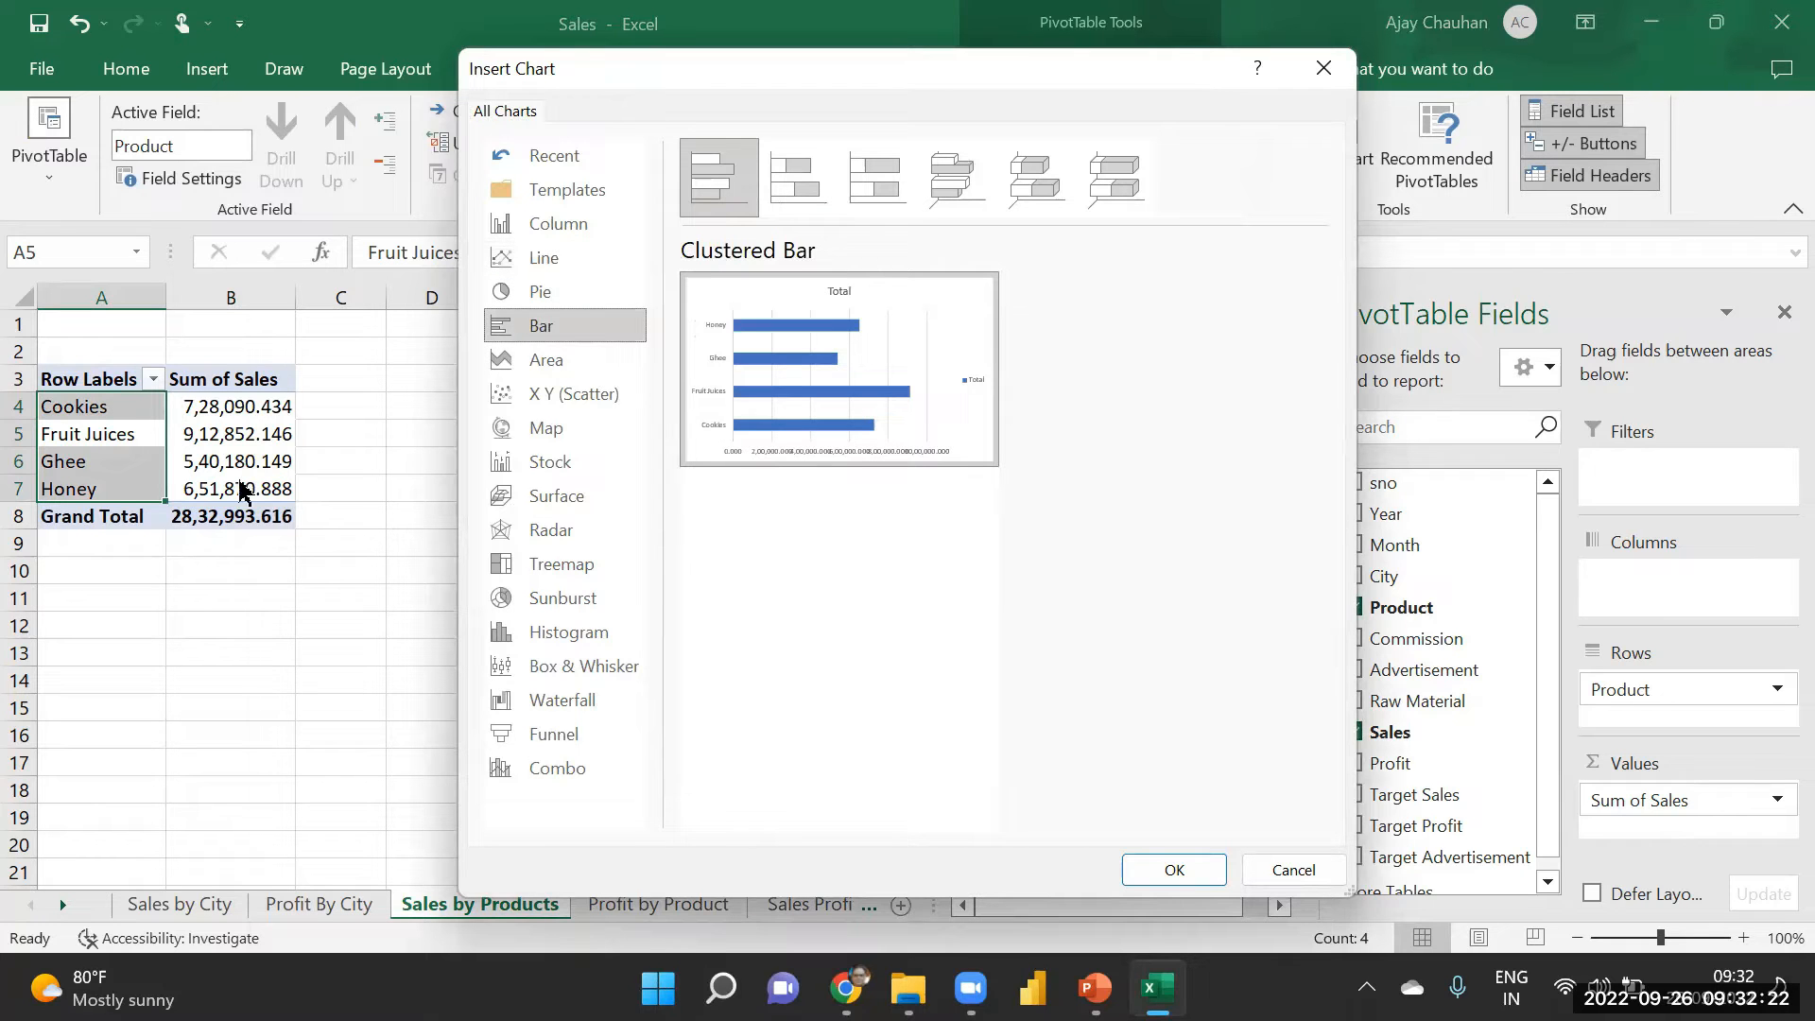
{"action": "left_click", "coordinate": [587, 227]}
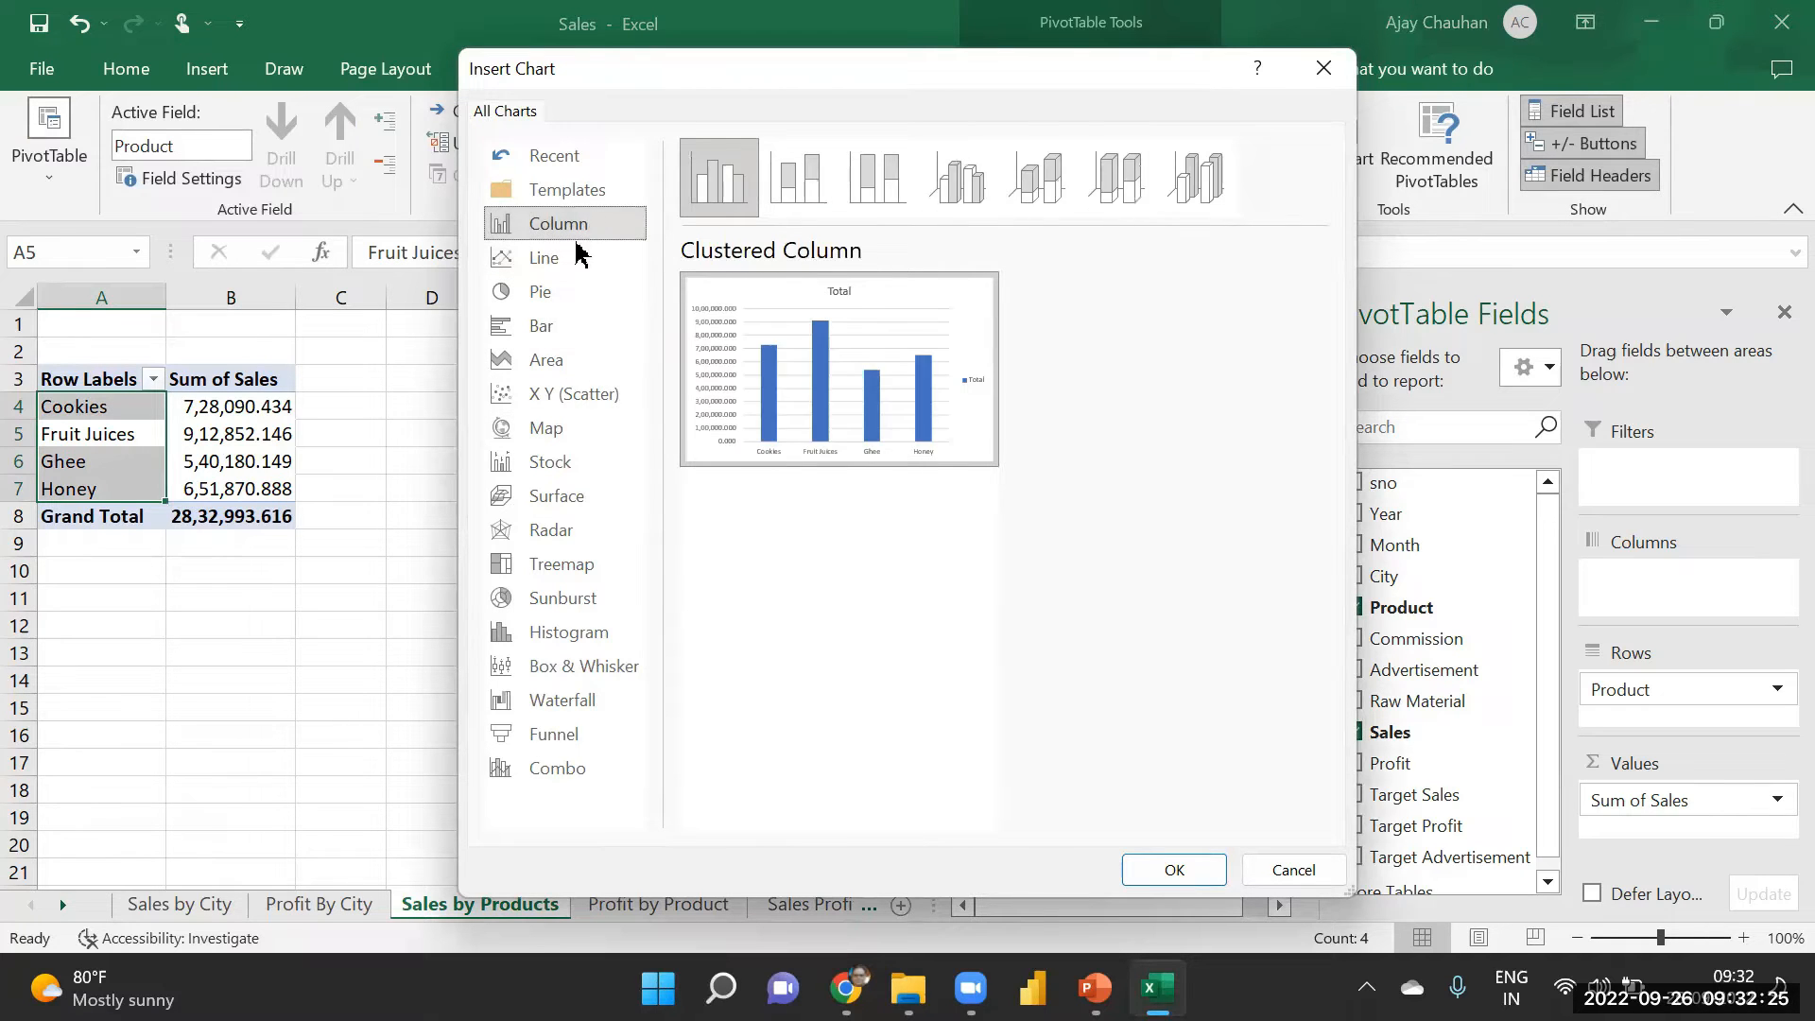
{"action": "left_click", "coordinate": [560, 261]}
{"action": "left_click", "coordinate": [555, 295]}
{"action": "left_click", "coordinate": [555, 328]}
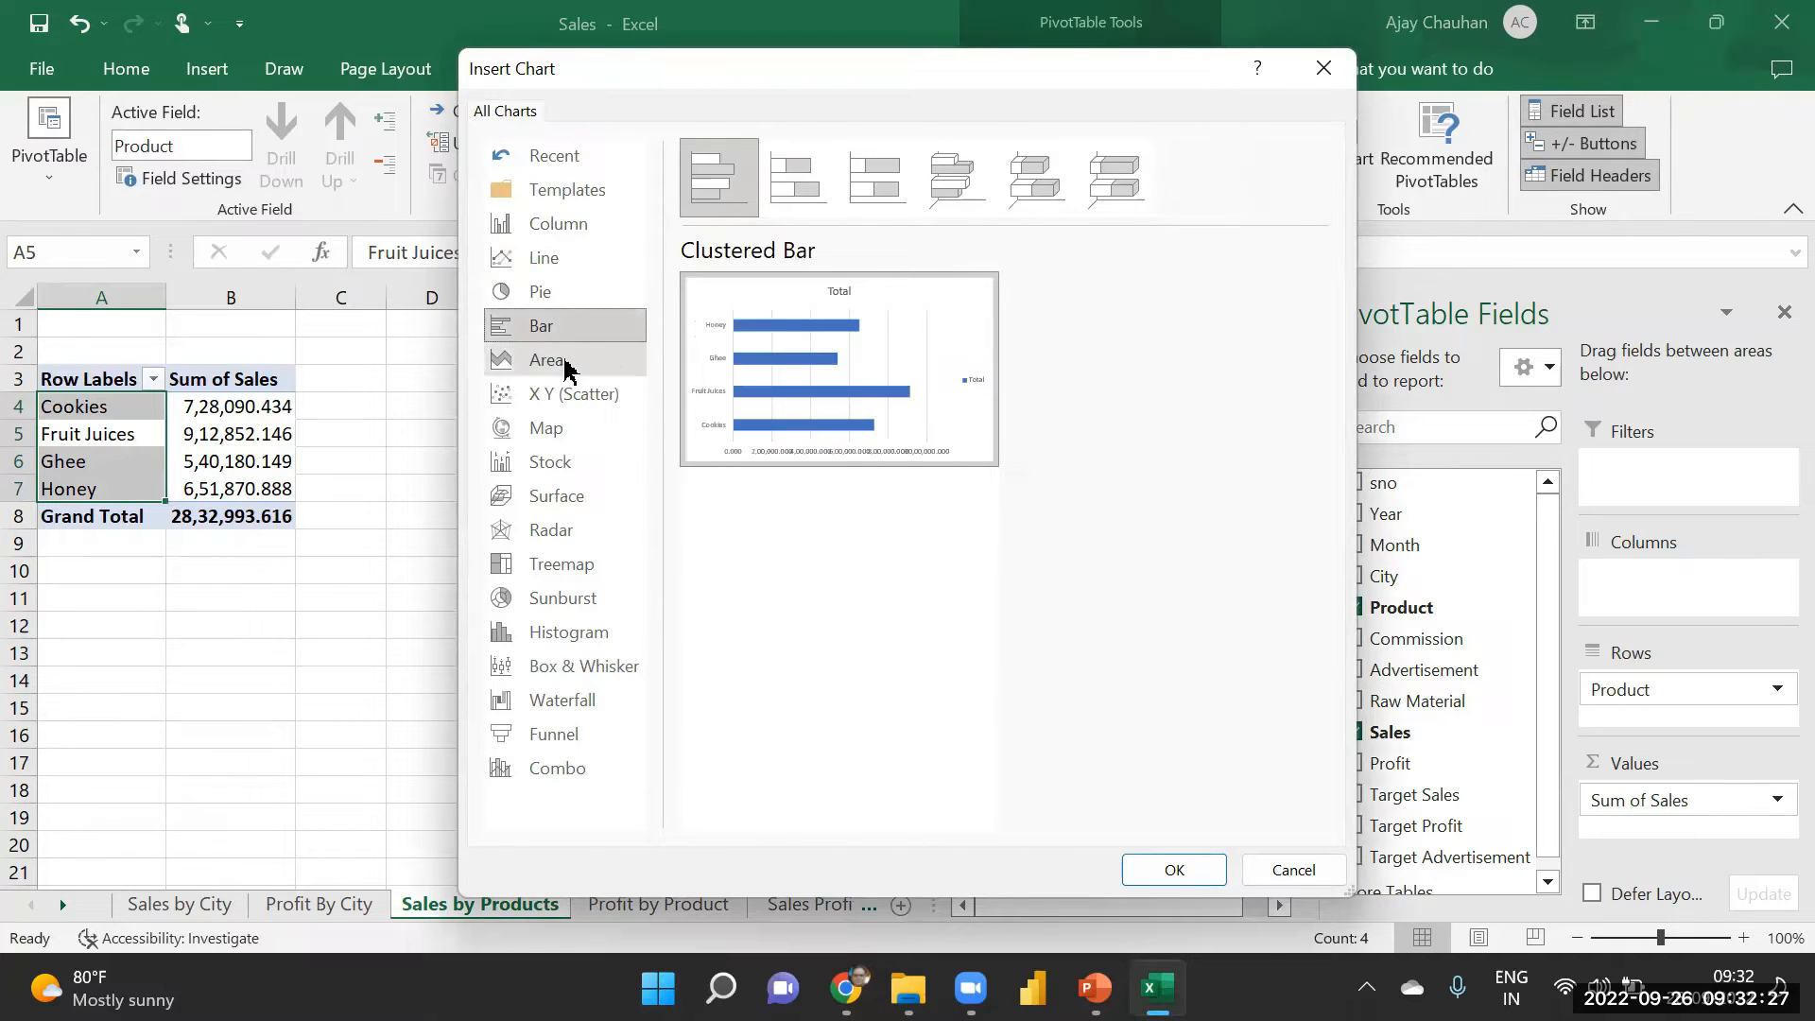
{"action": "left_click", "coordinate": [550, 361]}
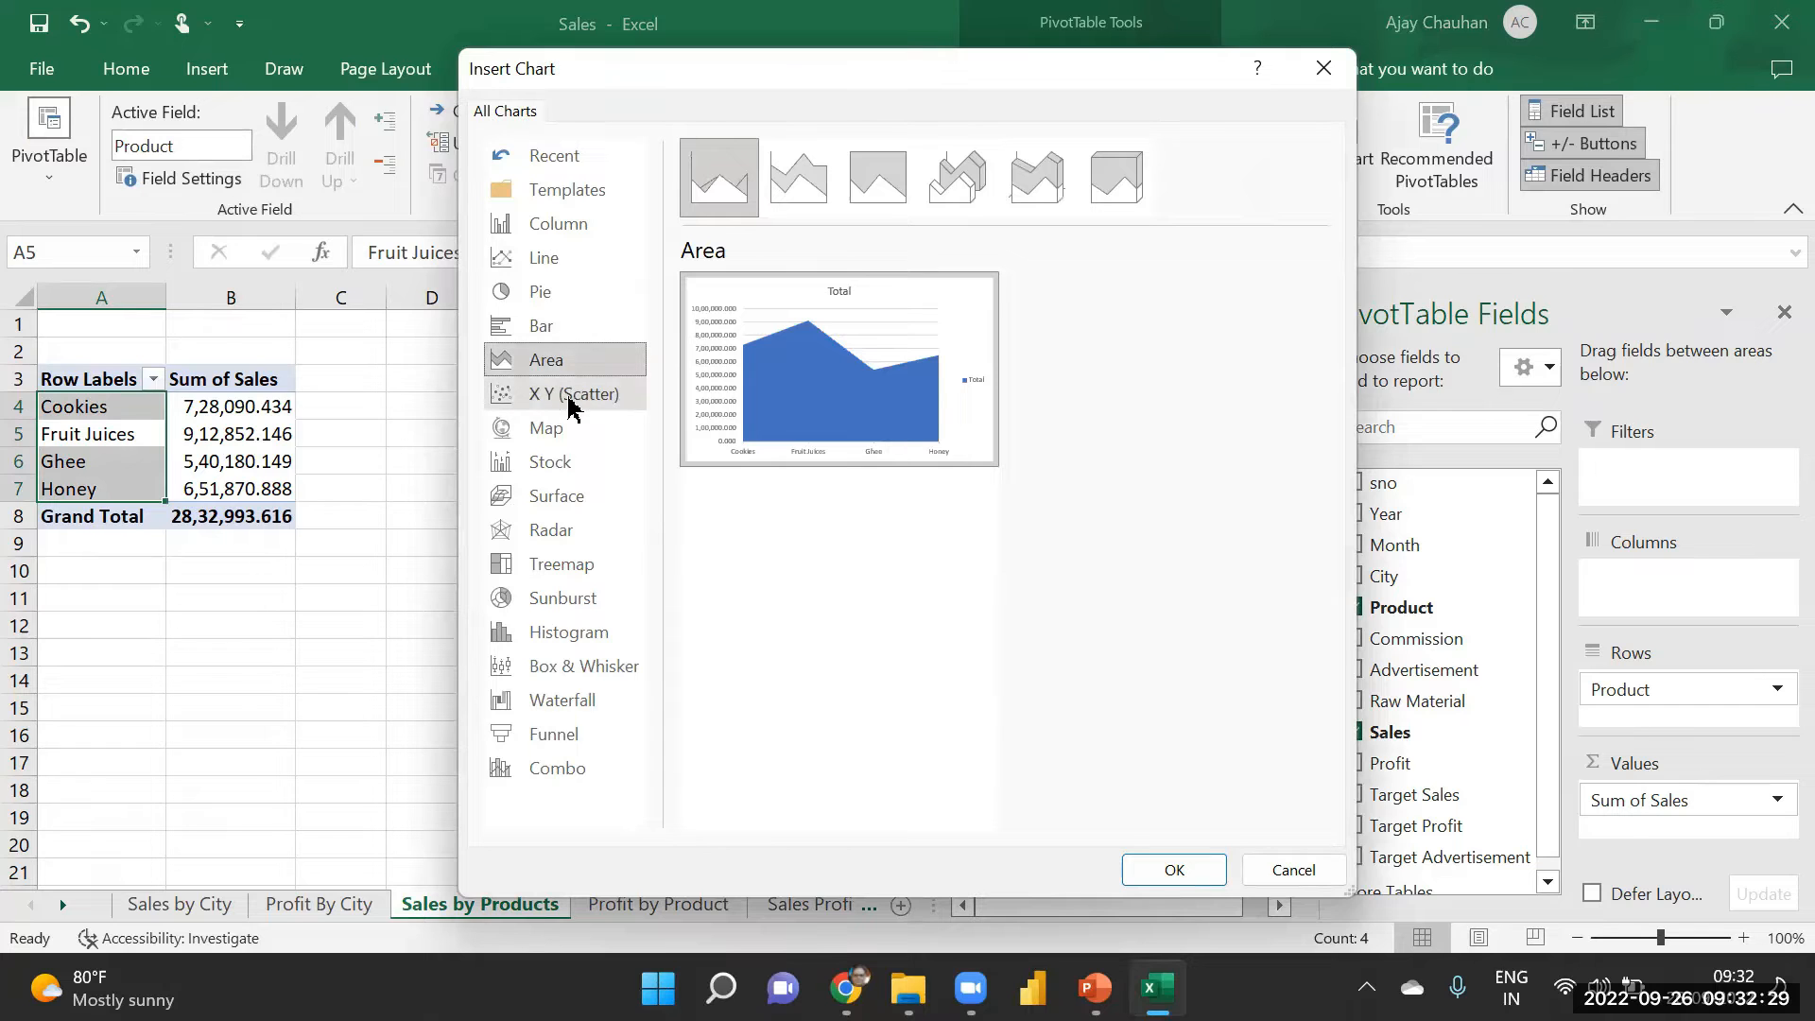
{"action": "left_click", "coordinate": [570, 397]}
{"action": "left_click", "coordinate": [569, 430]}
{"action": "left_click", "coordinate": [569, 465]}
{"action": "left_click", "coordinate": [565, 498]}
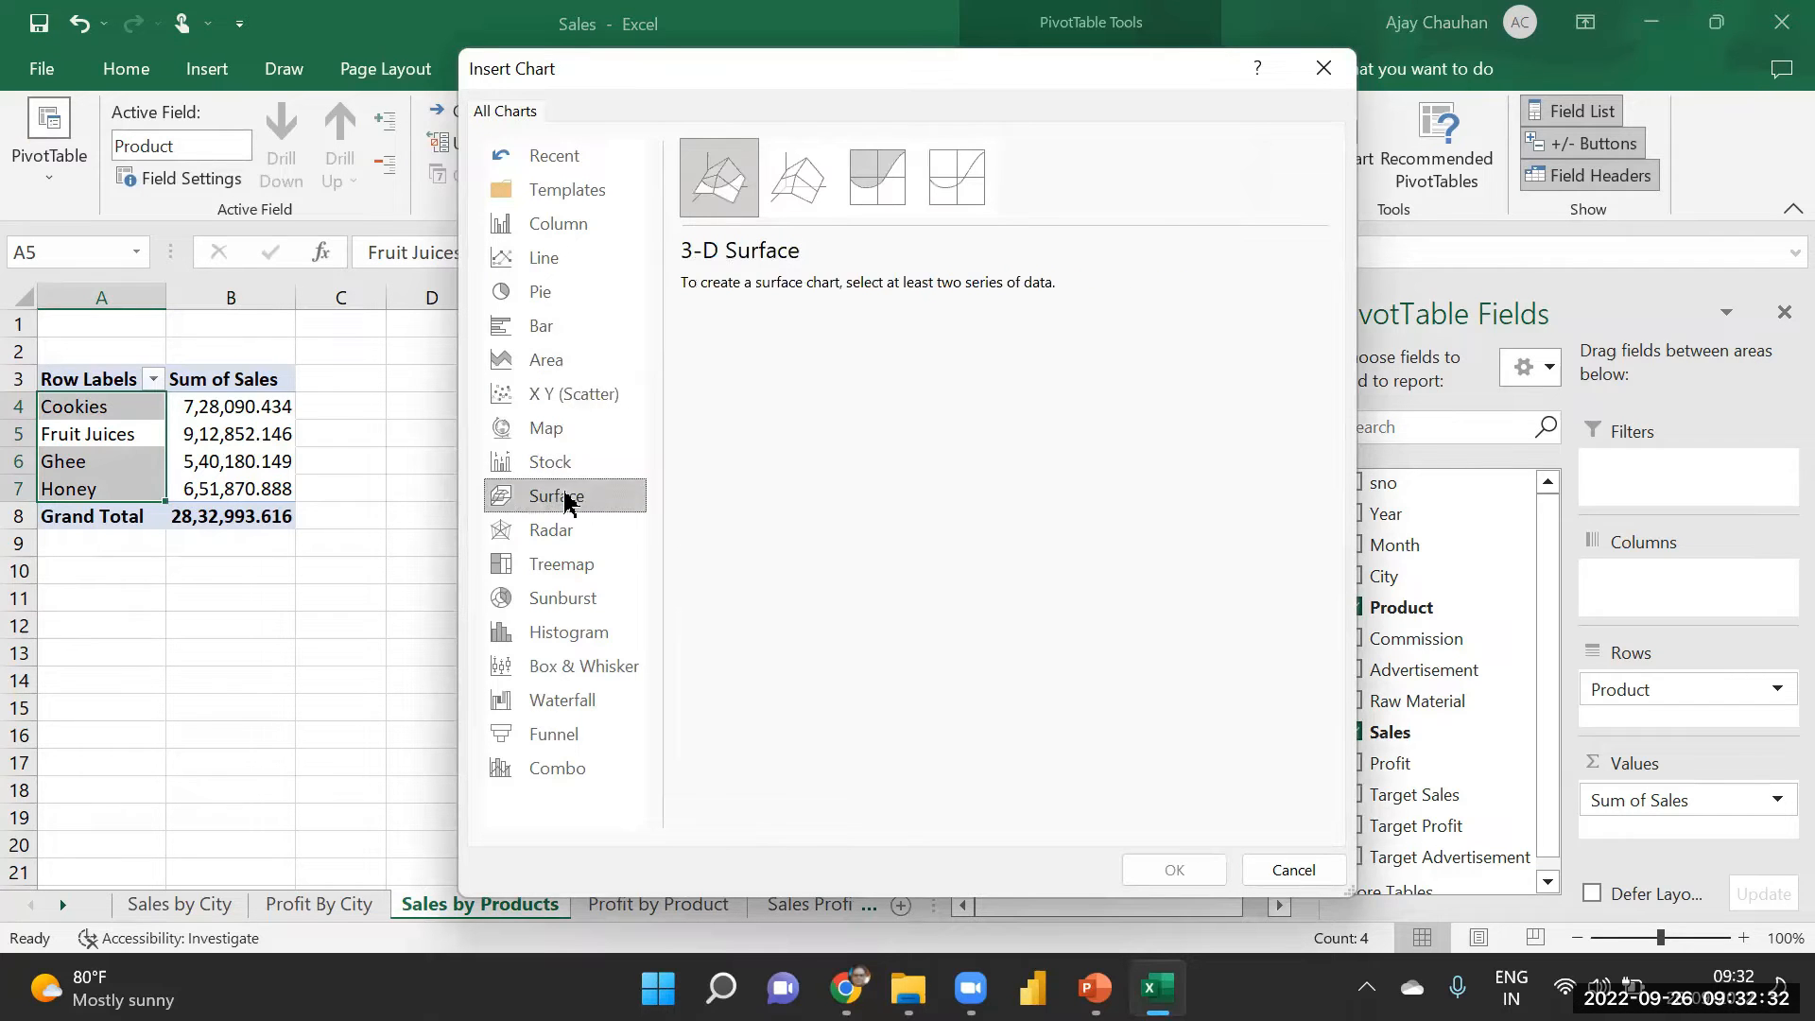
{"action": "left_click", "coordinate": [591, 634]}
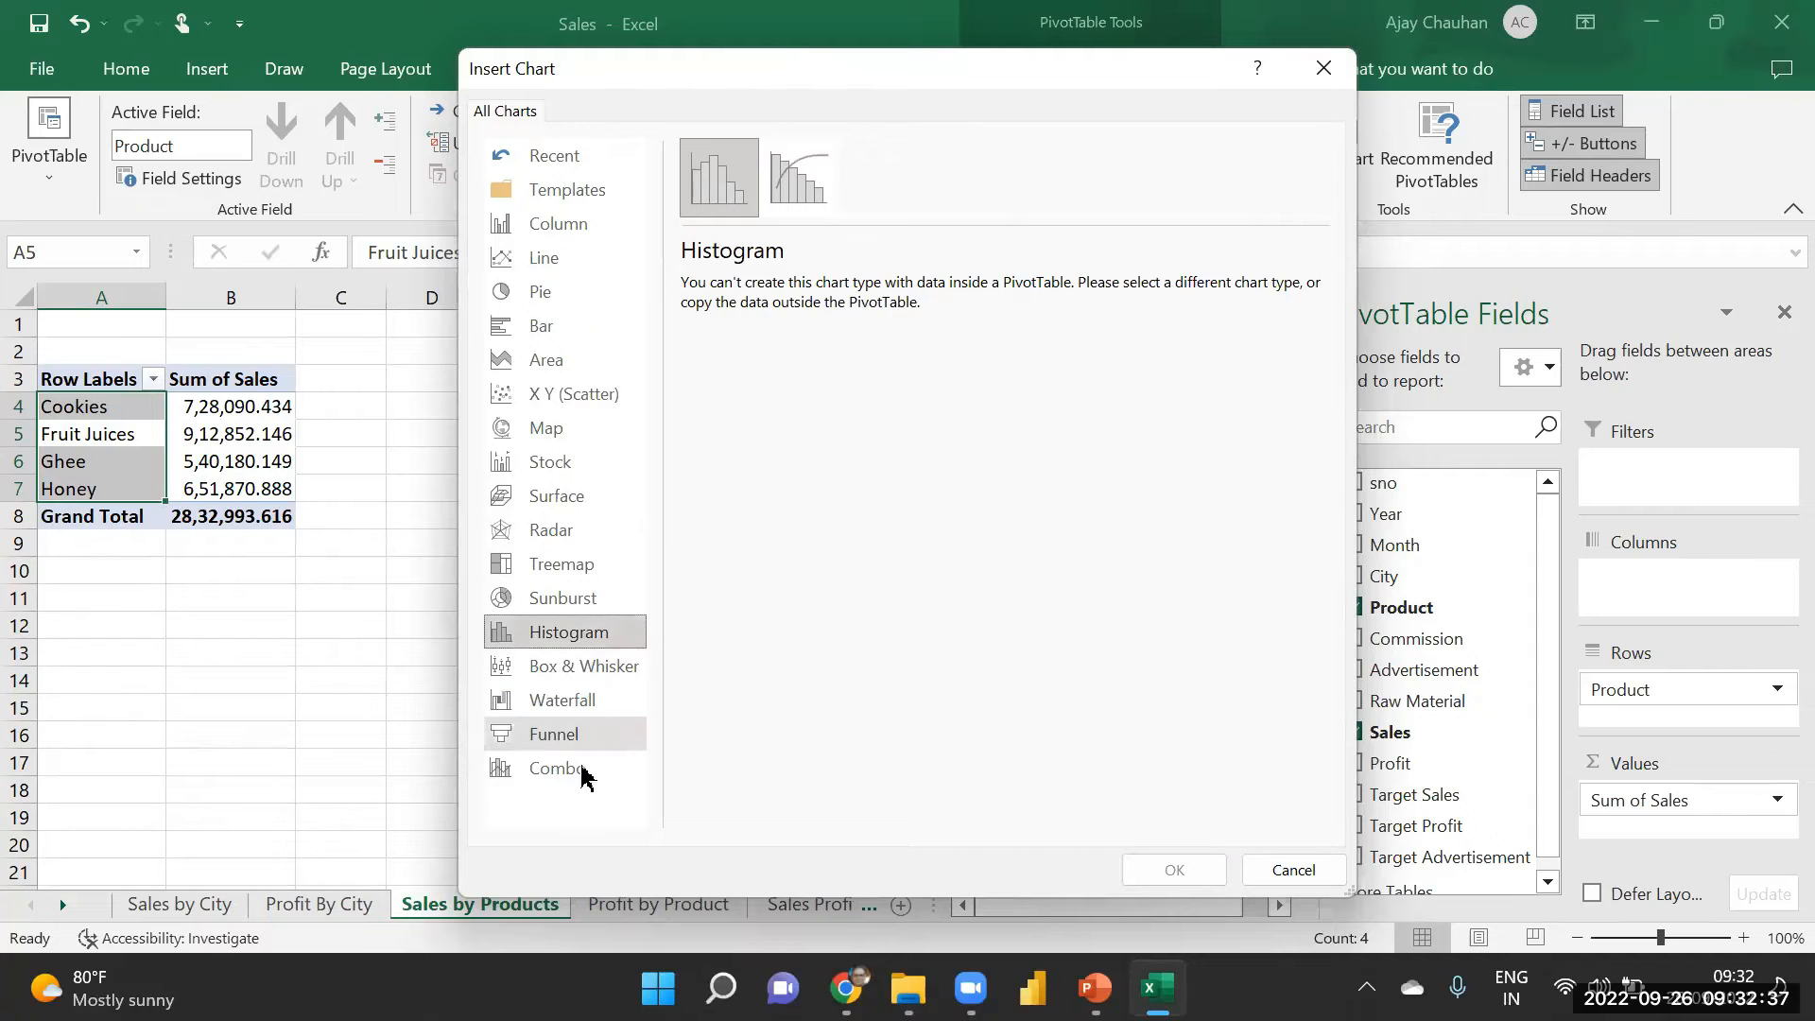
{"action": "left_click", "coordinate": [567, 263]}
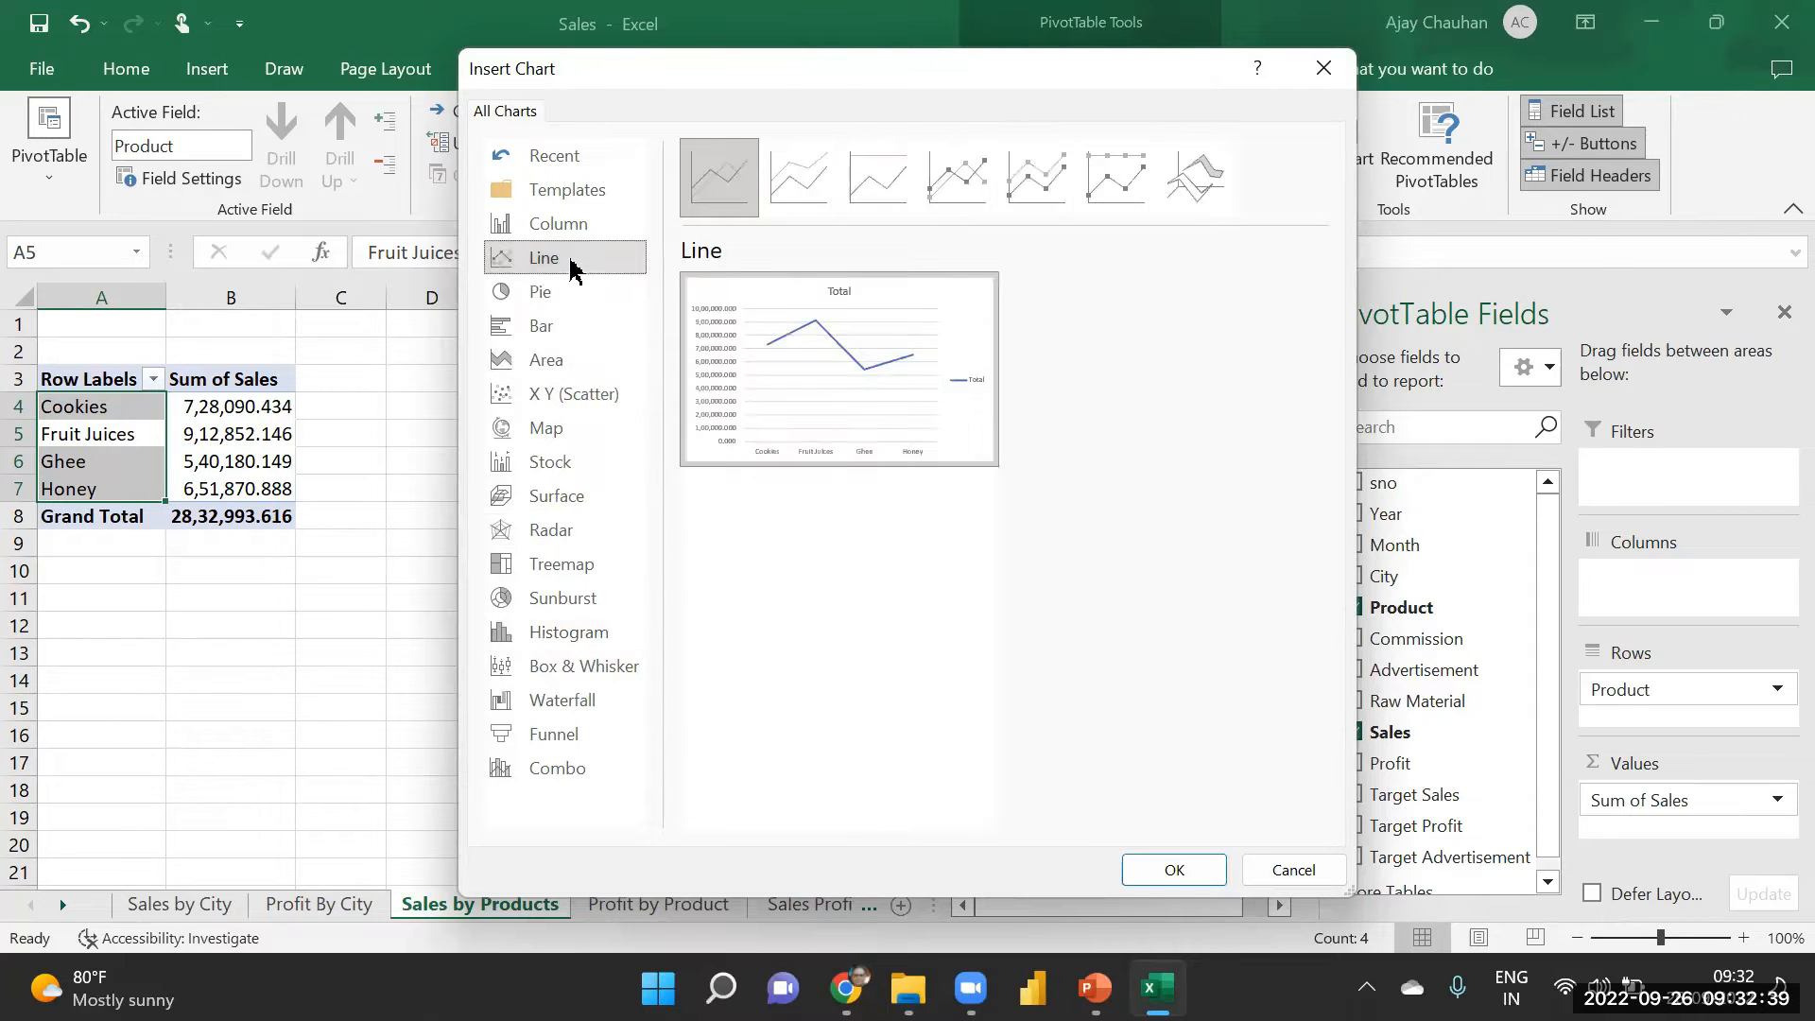
- Insert an Area PivotChart of sales by product and place it beside the pivot table at the top of the sheet
{"action": "left_click", "coordinate": [567, 359]}
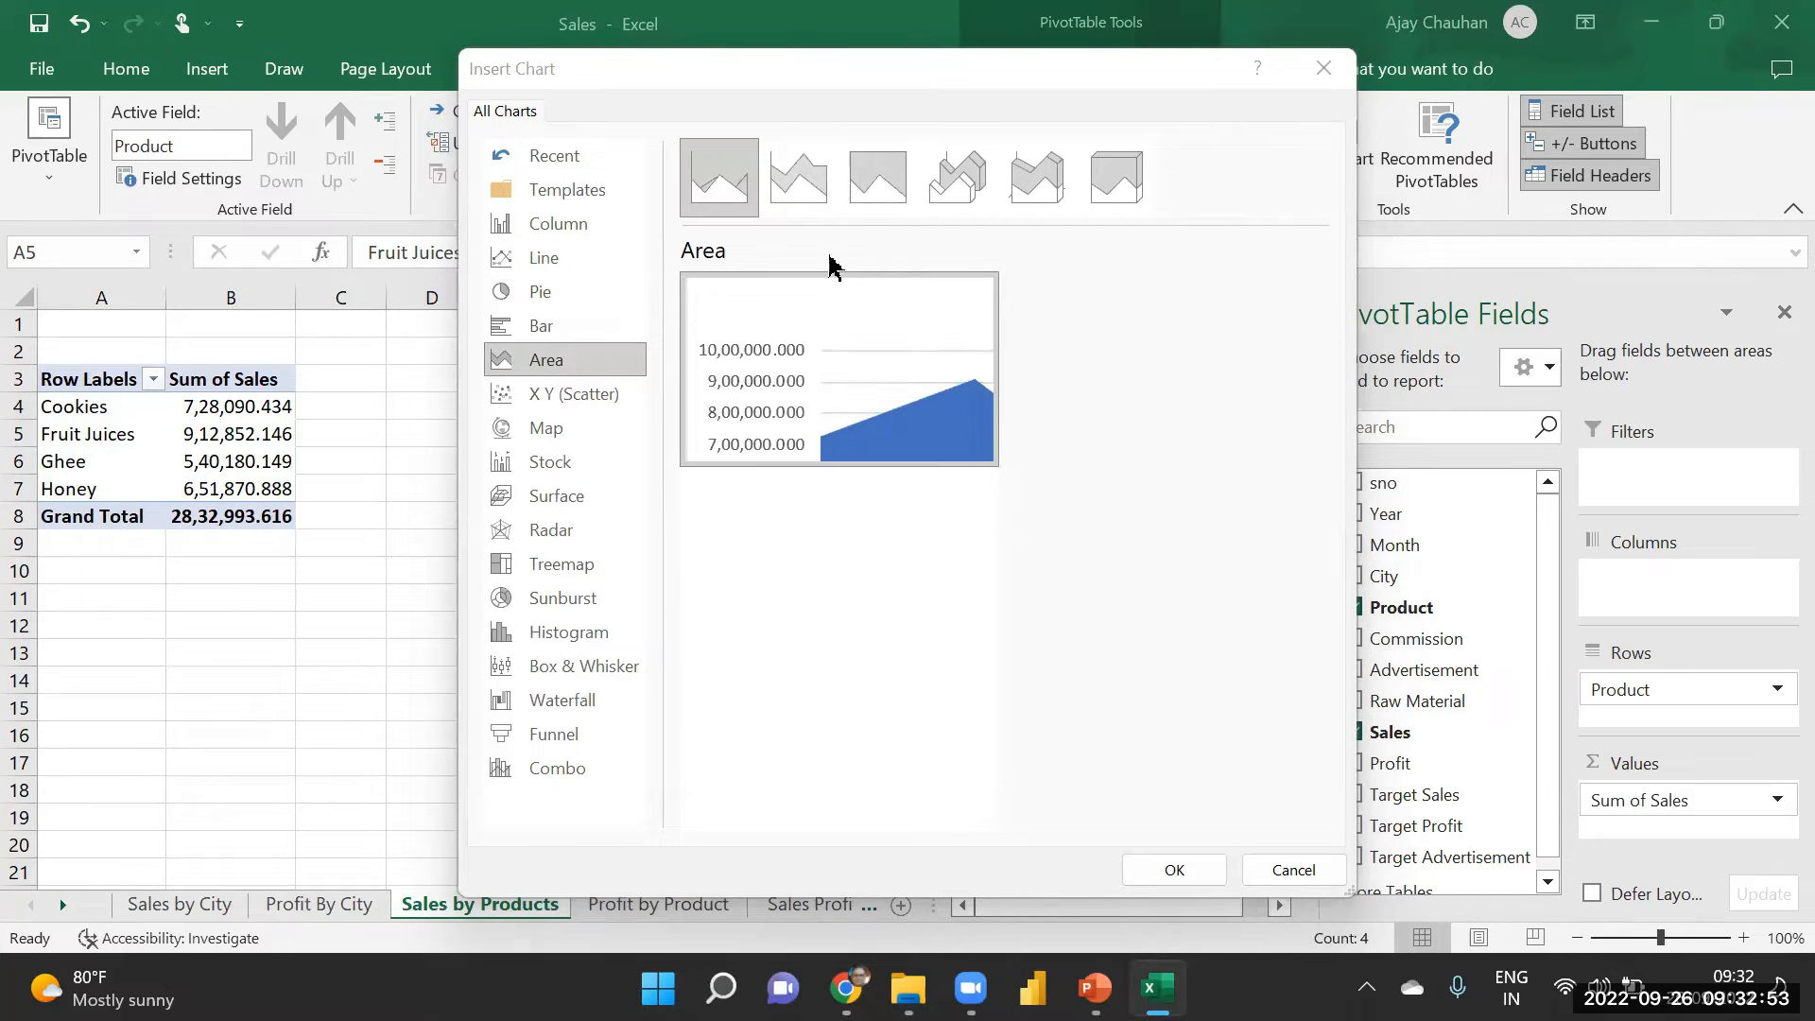
{"action": "left_click", "coordinate": [1201, 868]}
{"action": "left_click_drag", "start_coordinate": [475, 410], "coordinate": [580, 325]}
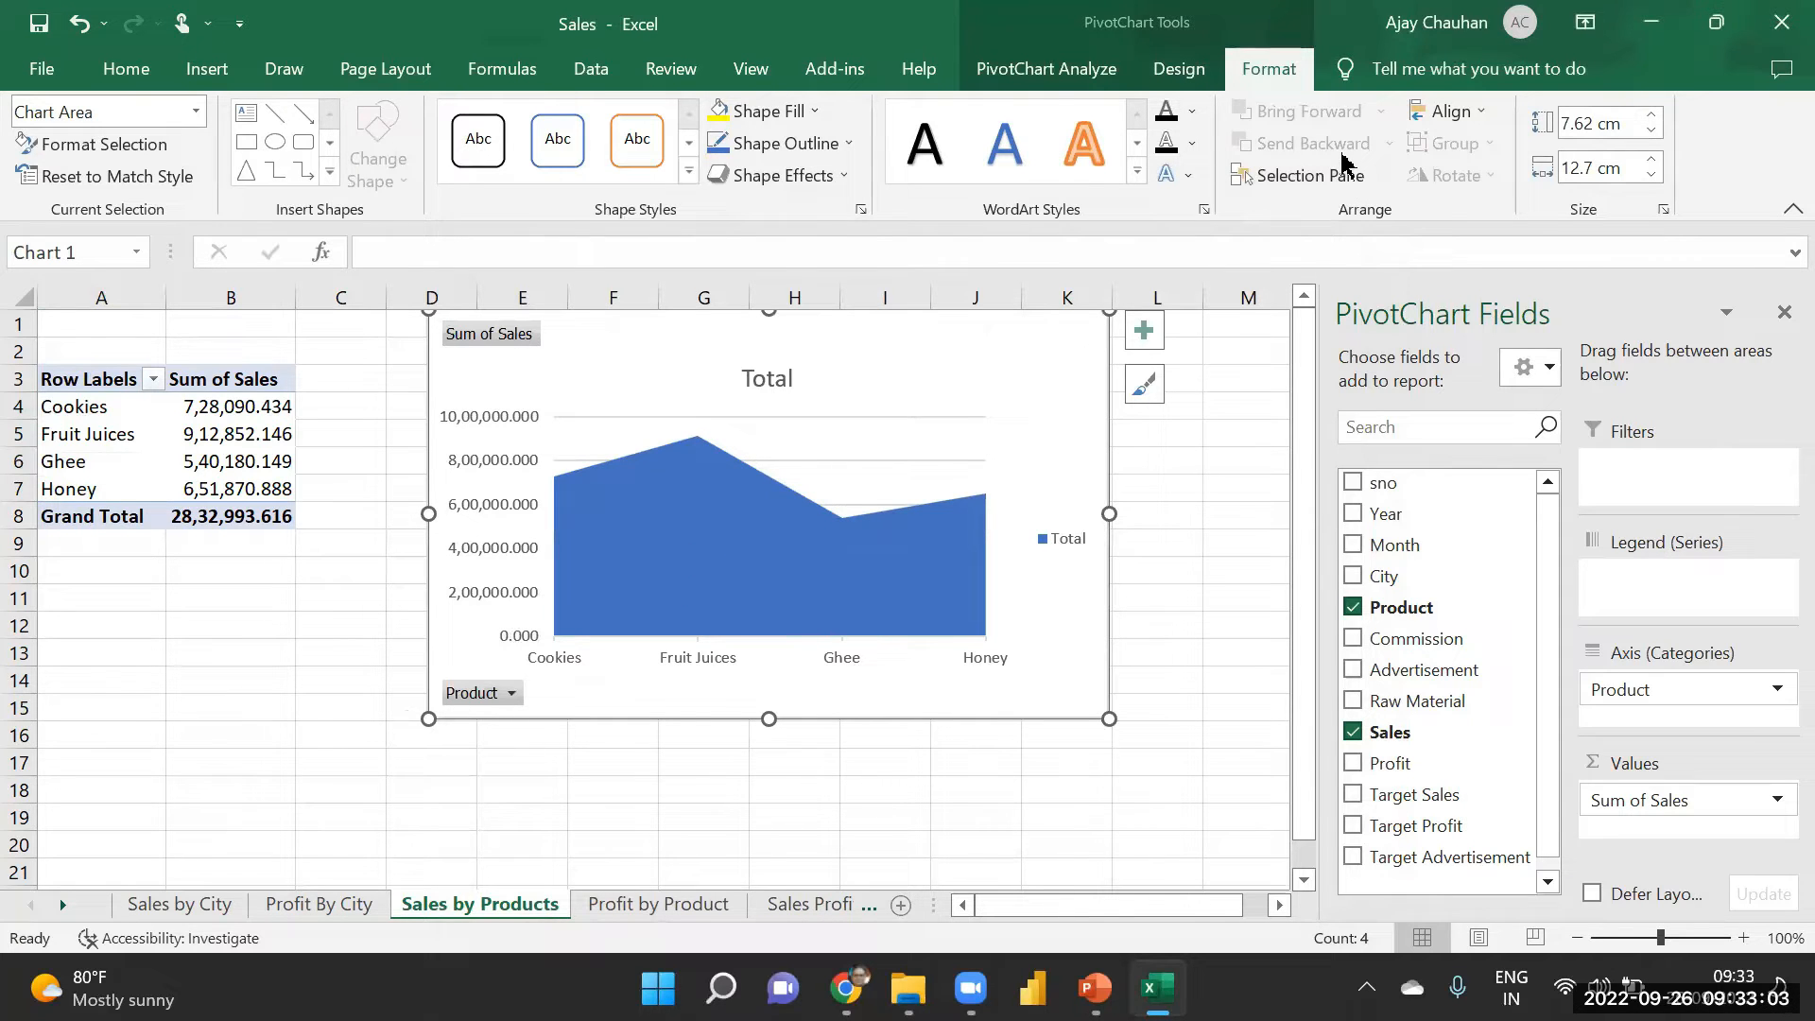
- Try several chart styles and apply the one with a white background, bold uppercase title and dark data labels to the area chart
{"action": "left_click", "coordinate": [1182, 74]}
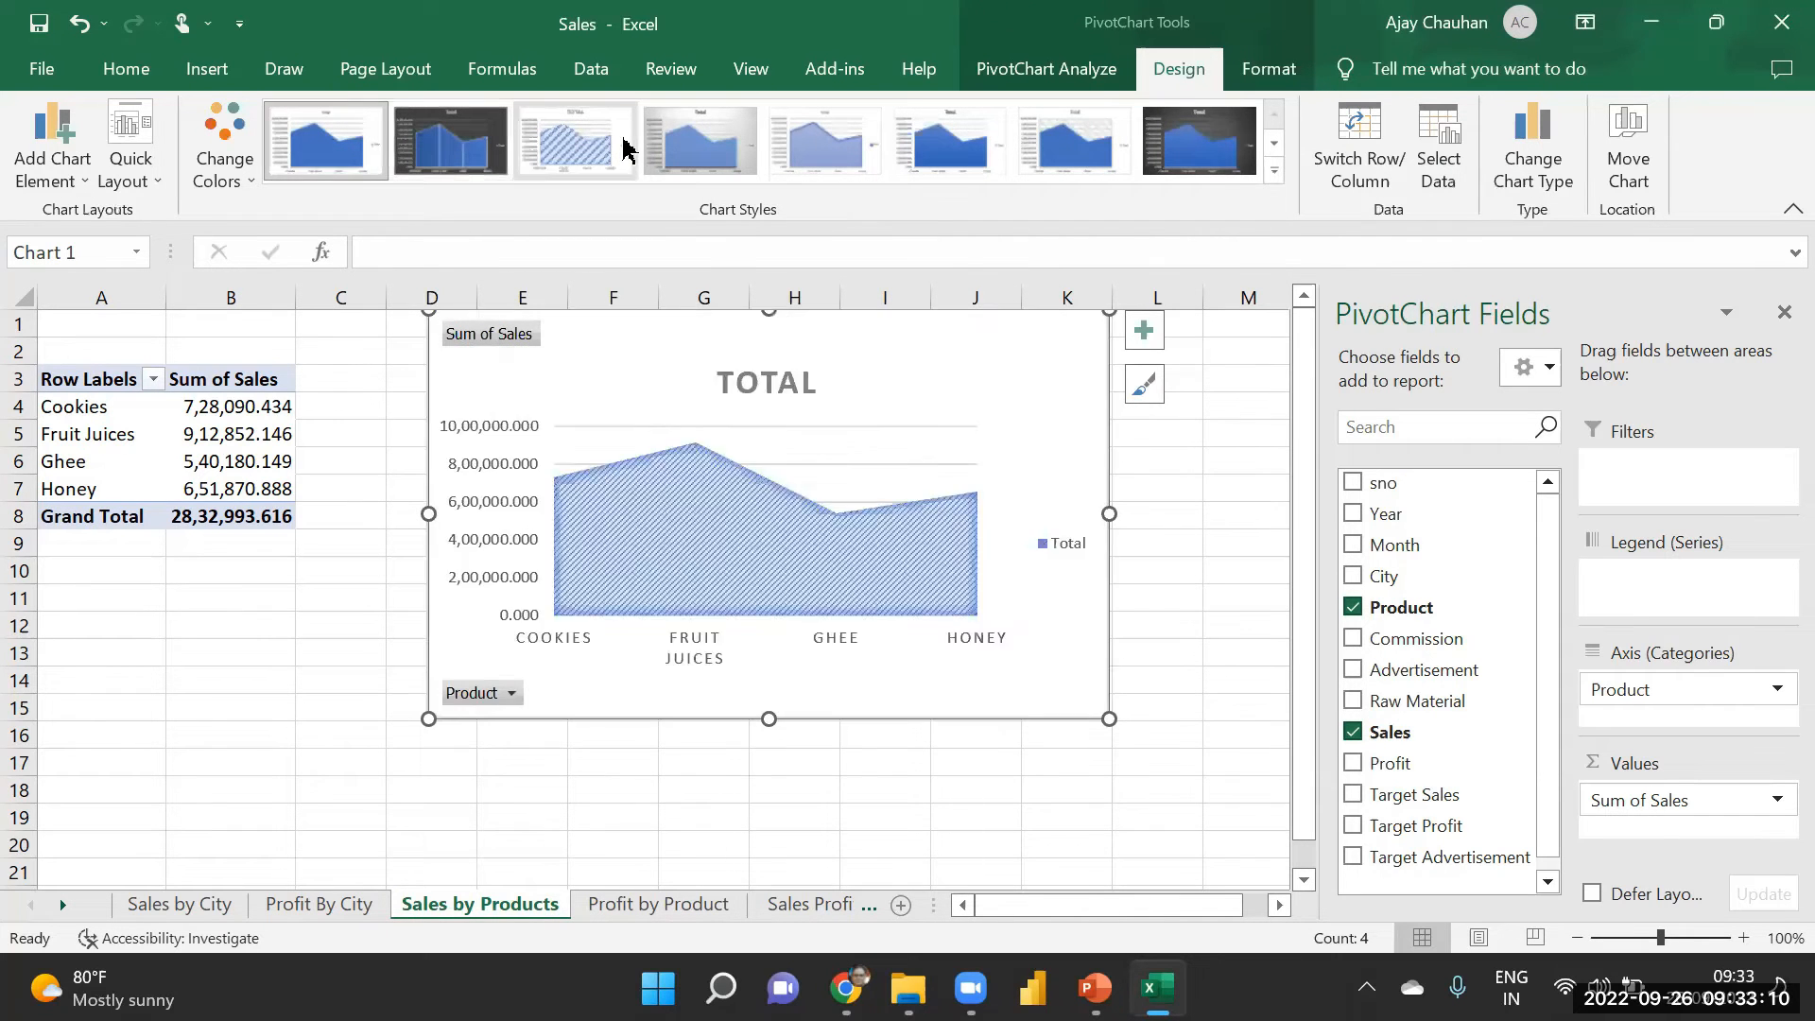
{"action": "left_click", "coordinate": [1068, 139]}
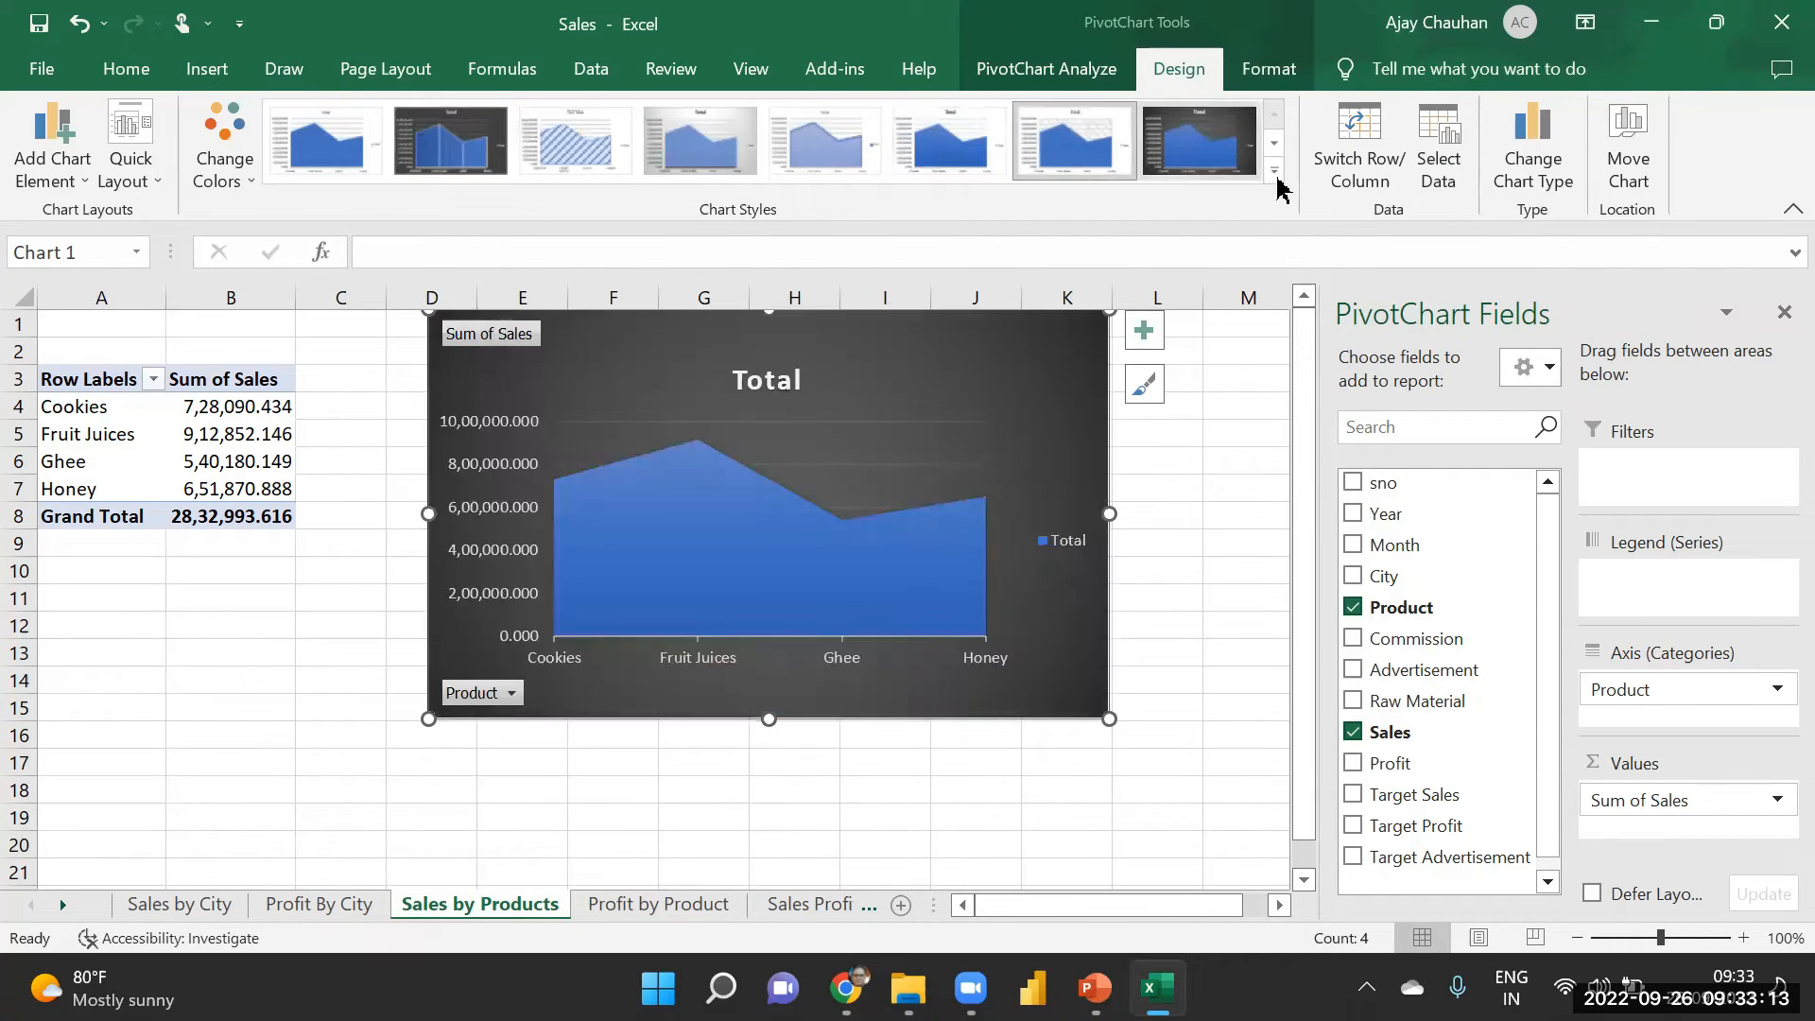
{"action": "left_click", "coordinate": [1275, 171]}
{"action": "left_click", "coordinate": [444, 227]}
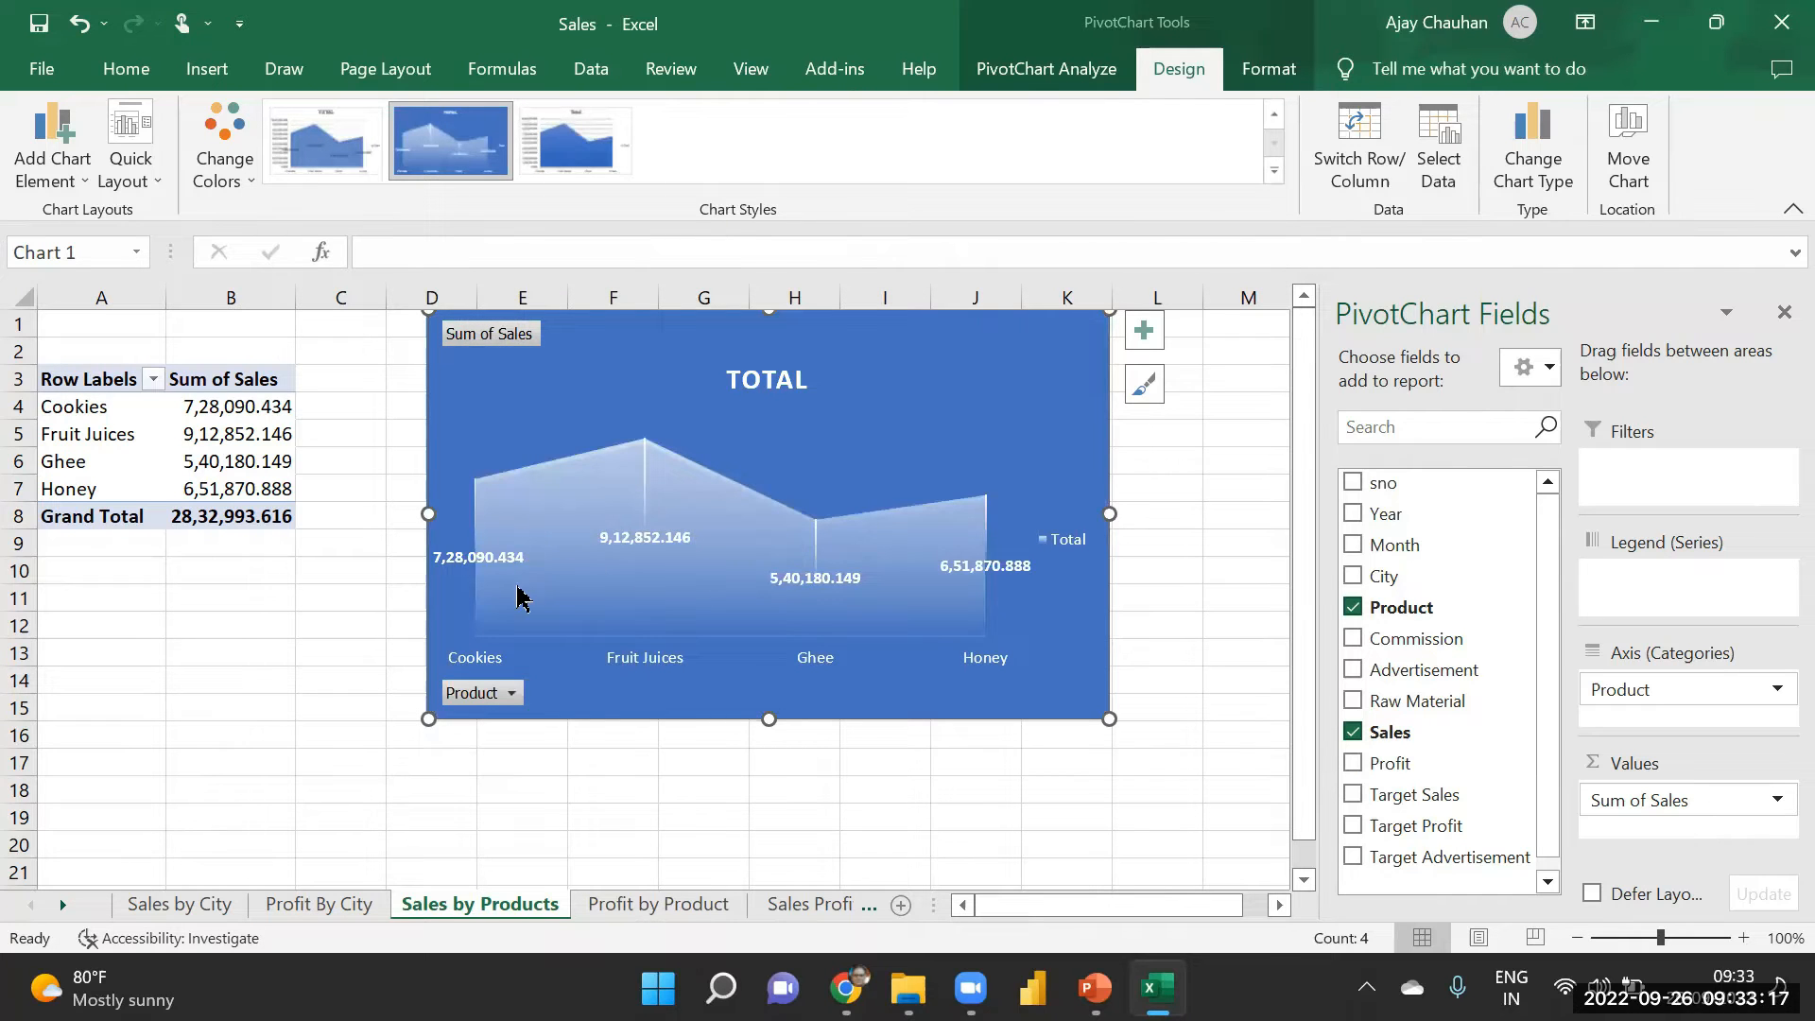
{"action": "left_click", "coordinate": [321, 152]}
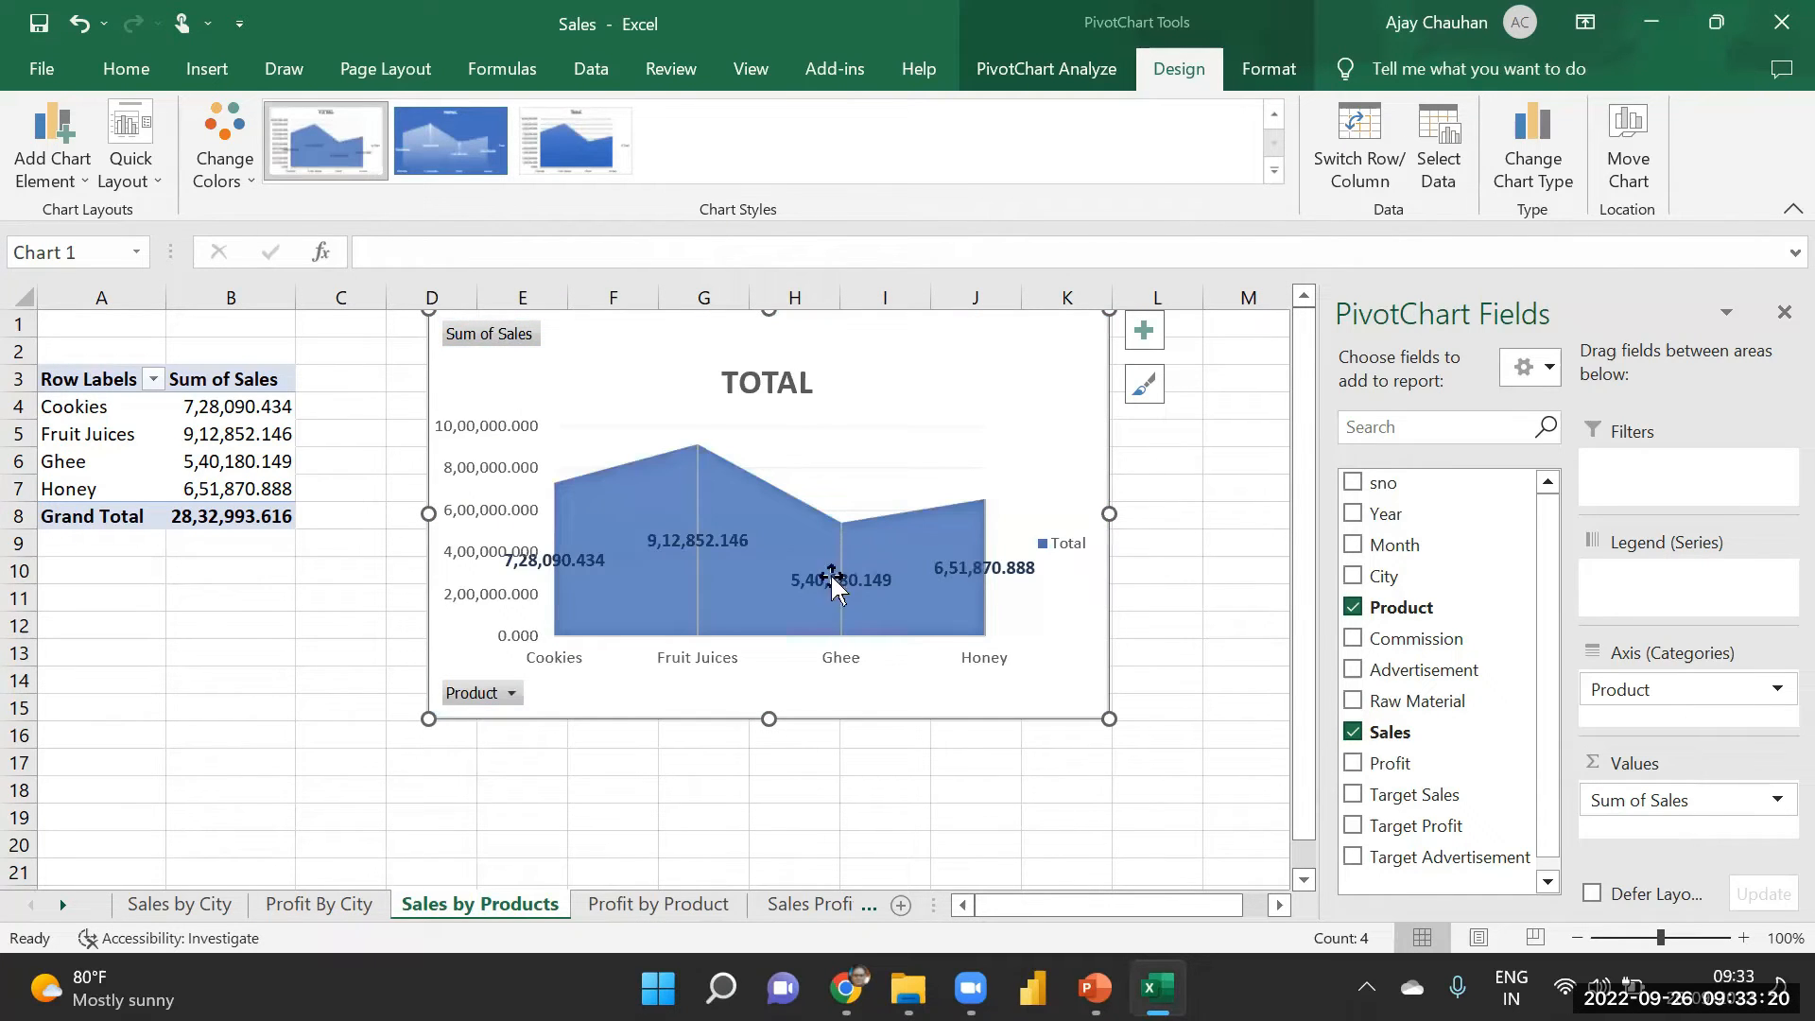
- Resize the area chart so it spans from column C to the end of column I and reaches down to about row 15
{"action": "left_click_drag", "start_coordinate": [1112, 513], "coordinate": [1236, 513]}
{"action": "left_click_drag", "start_coordinate": [831, 720], "coordinate": [837, 765]}
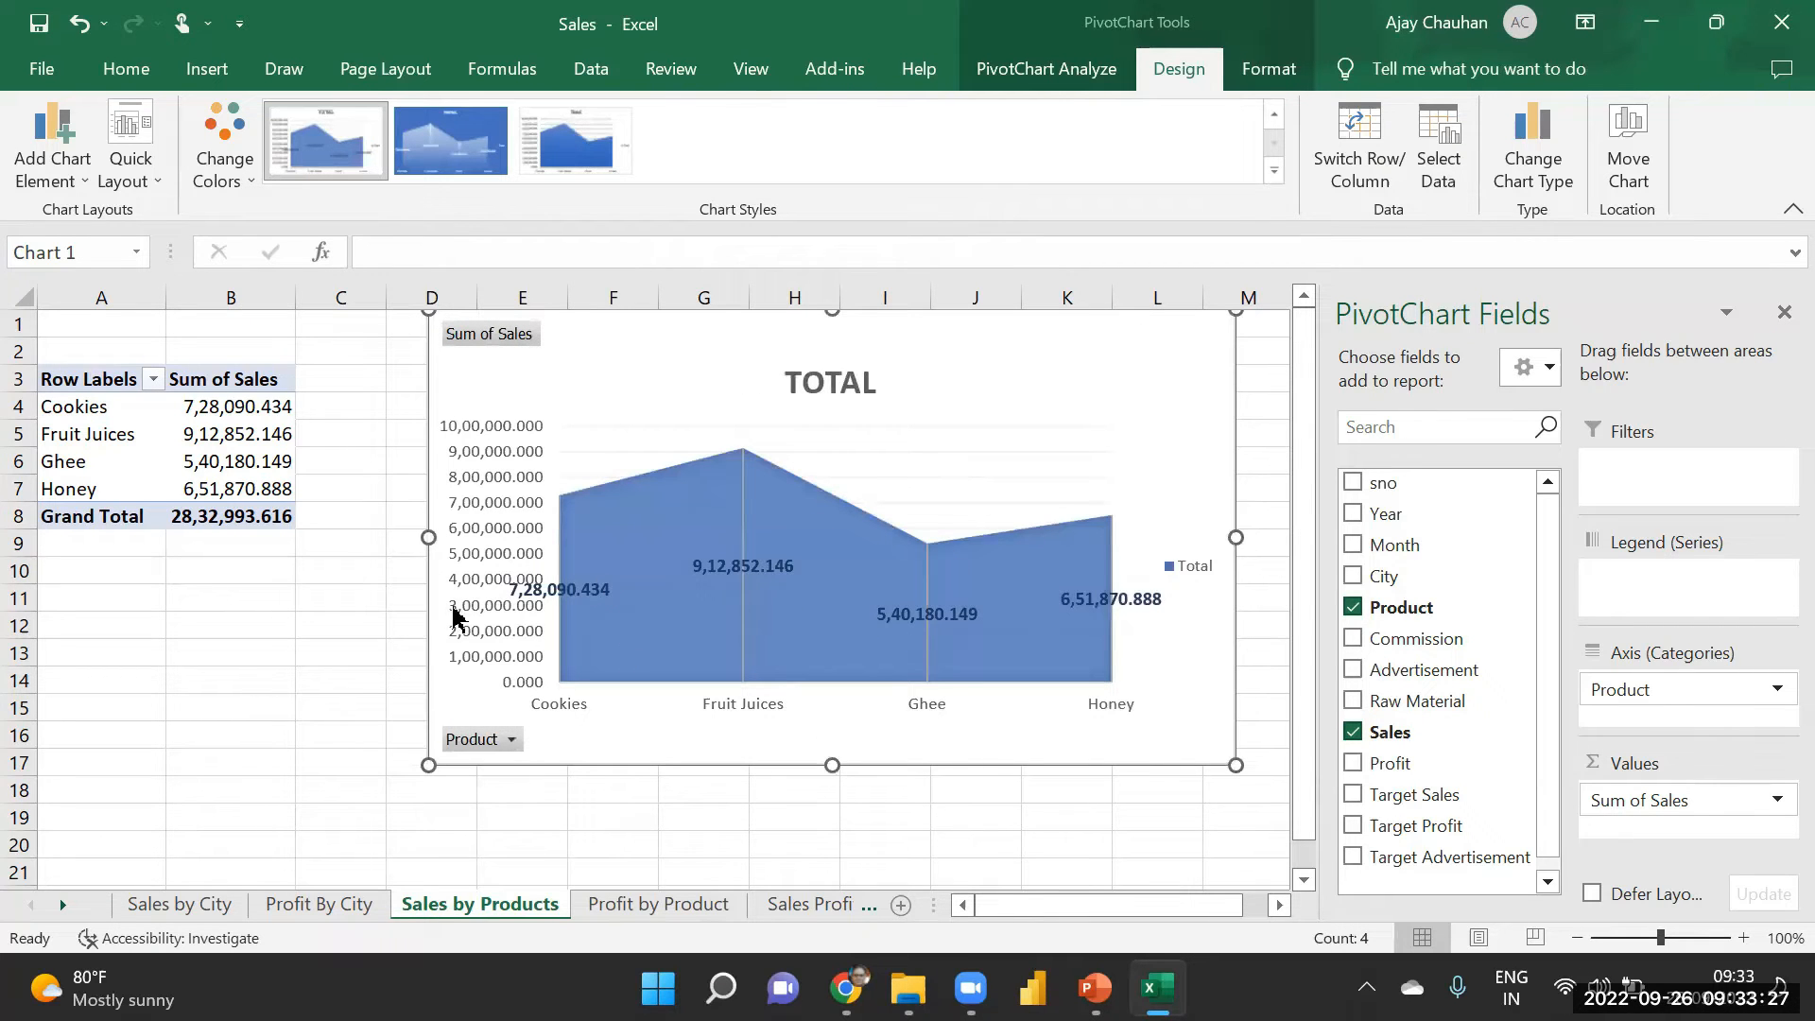
{"action": "left_click_drag", "start_coordinate": [422, 542], "coordinate": [371, 538]}
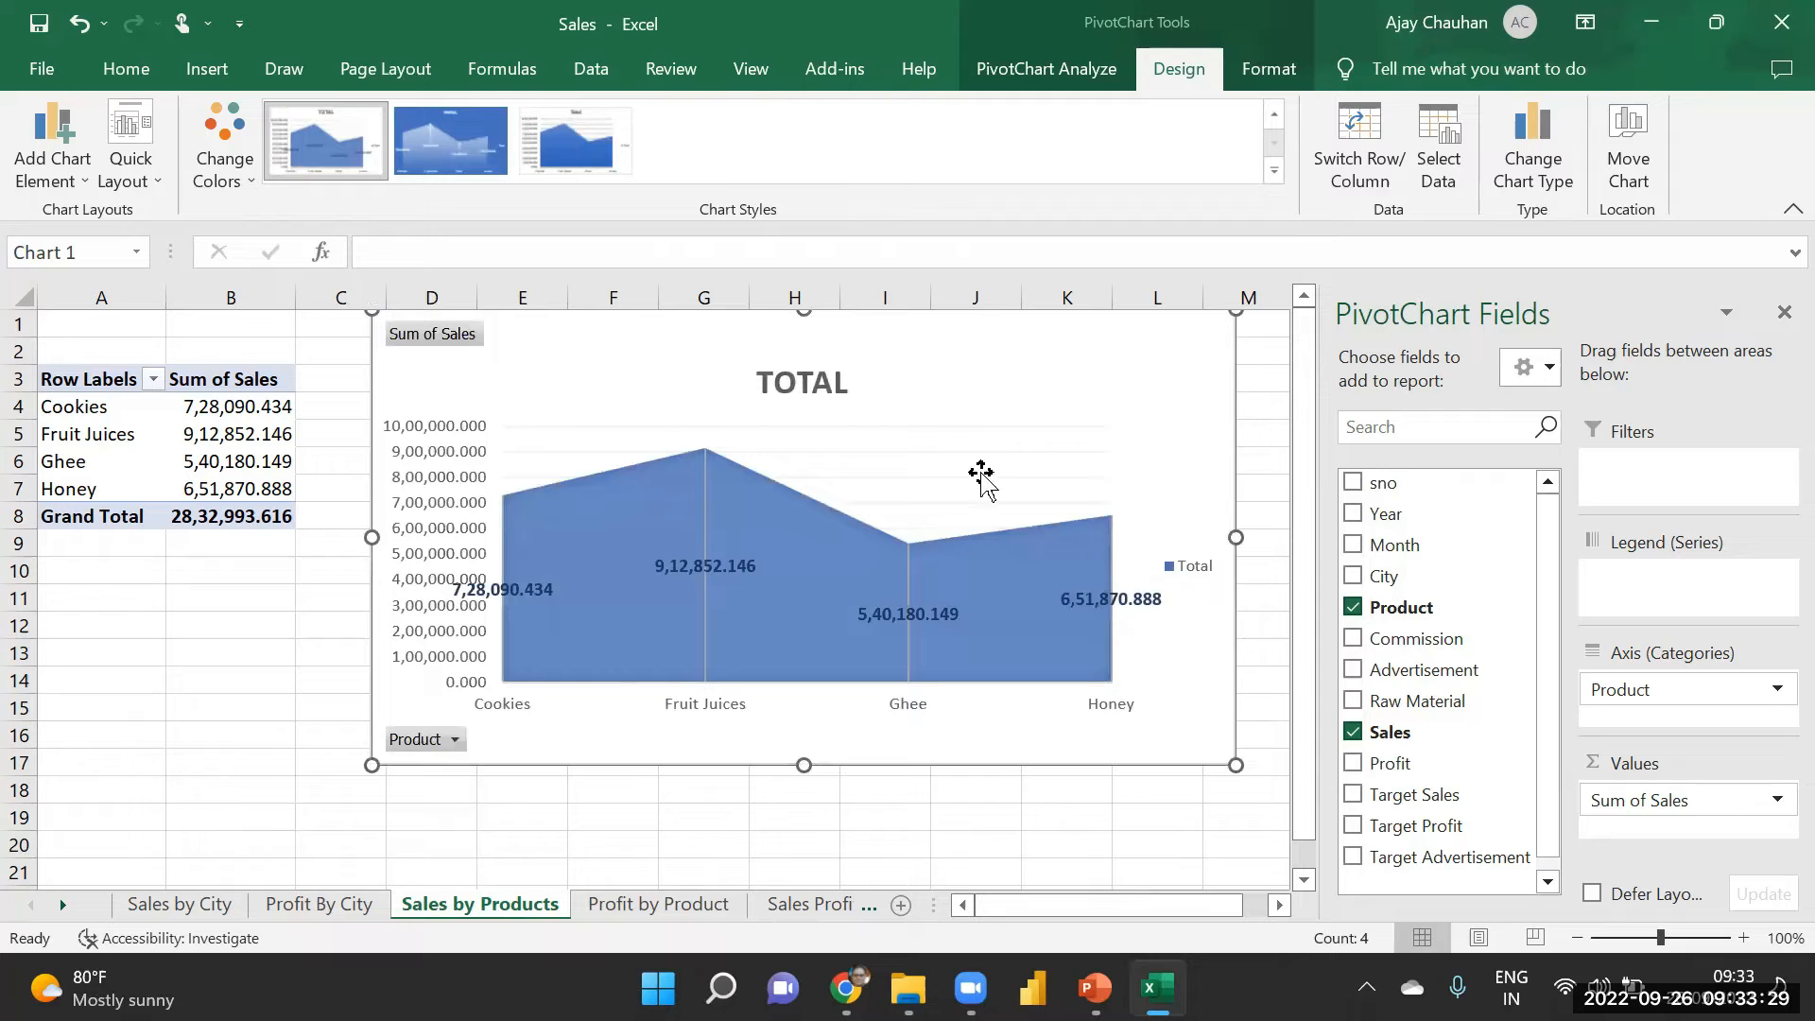
{"action": "left_click_drag", "start_coordinate": [1235, 537], "coordinate": [972, 539]}
{"action": "left_click_drag", "start_coordinate": [671, 765], "coordinate": [695, 641]}
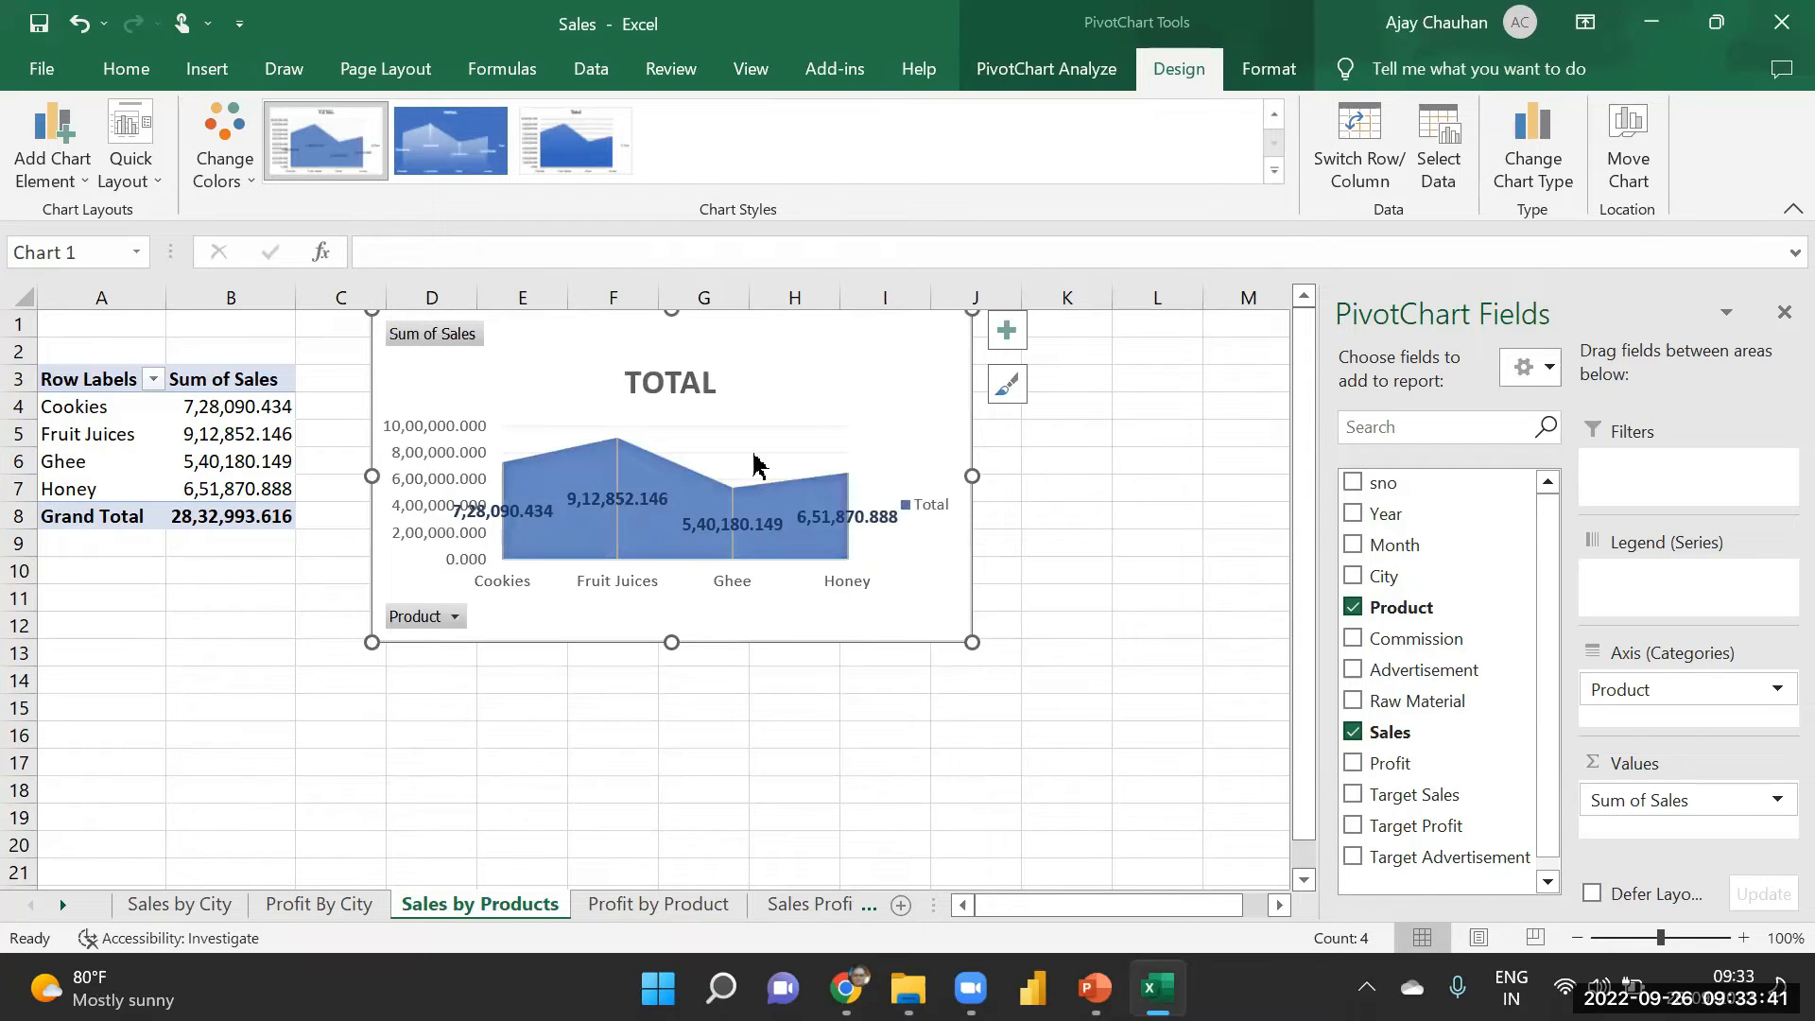
{"action": "left_click_drag", "start_coordinate": [671, 643], "coordinate": [679, 705]}
- Try showing the Sum of Sales values as % of Row Total, and settle on % of Column Total
{"action": "left_click", "coordinate": [219, 406]}
{"action": "right_click", "coordinate": [219, 407]}
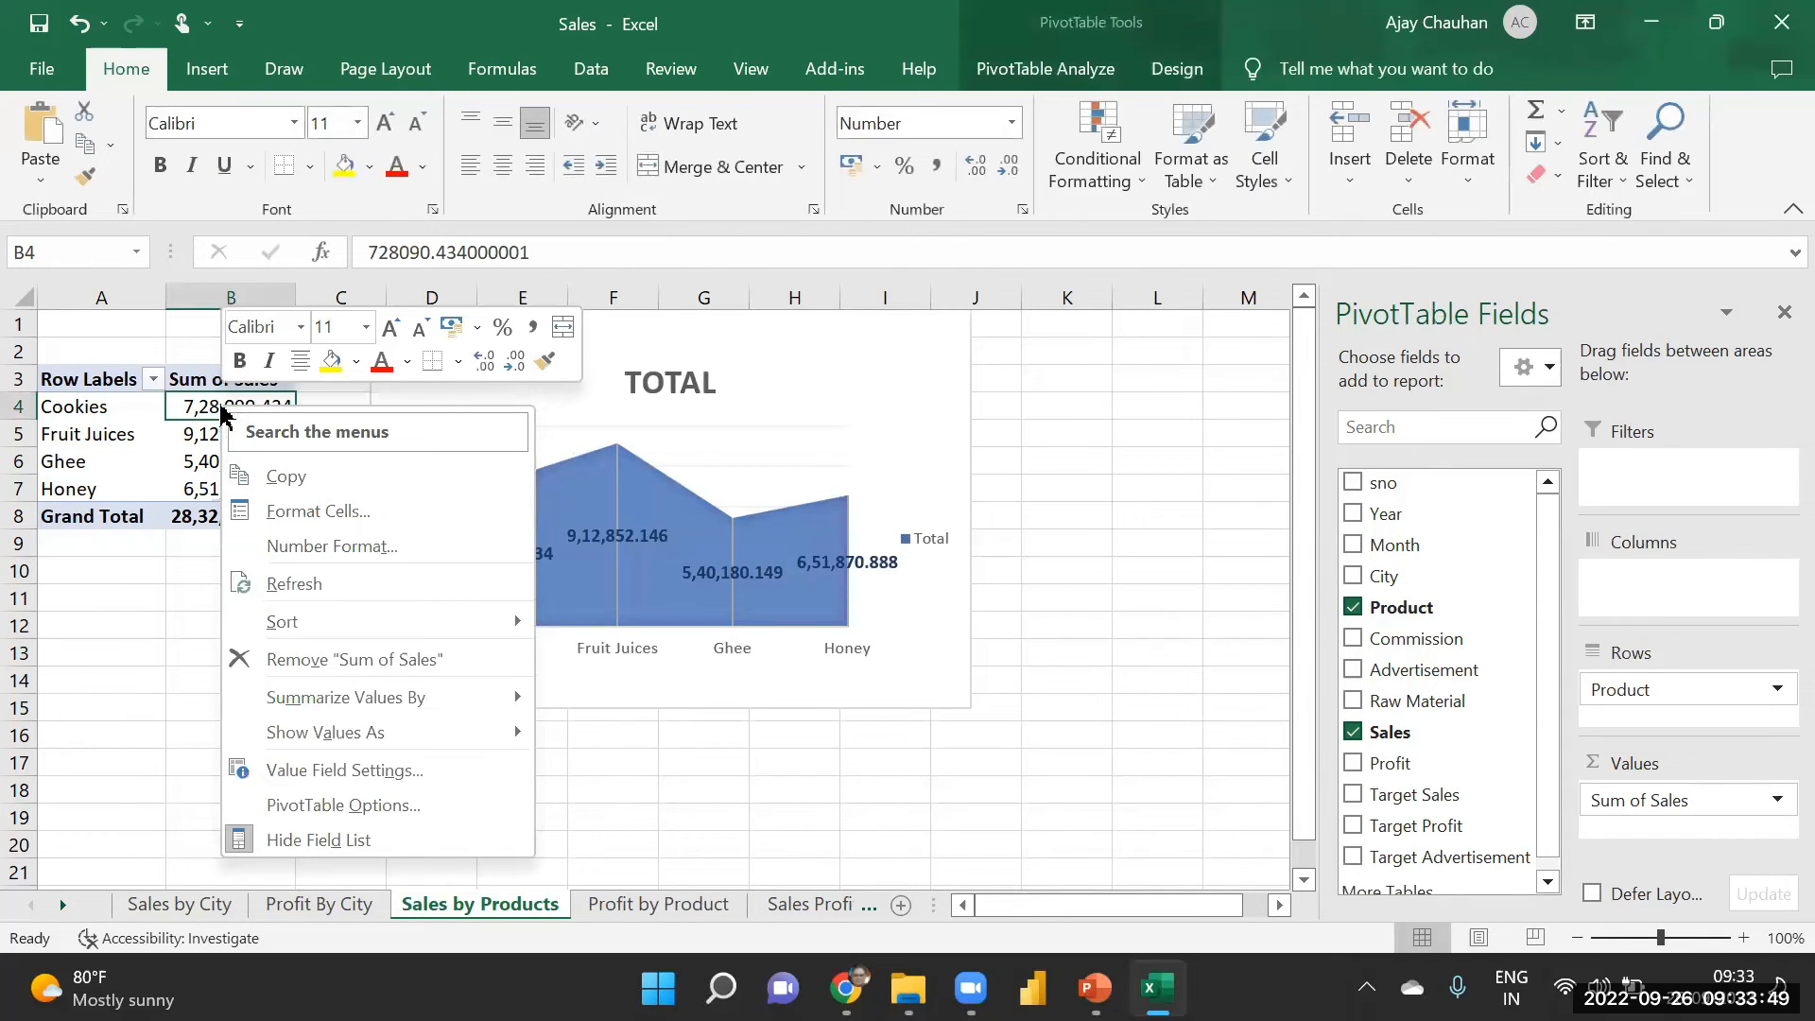
{"action": "mouse_move", "coordinate": [430, 733]}
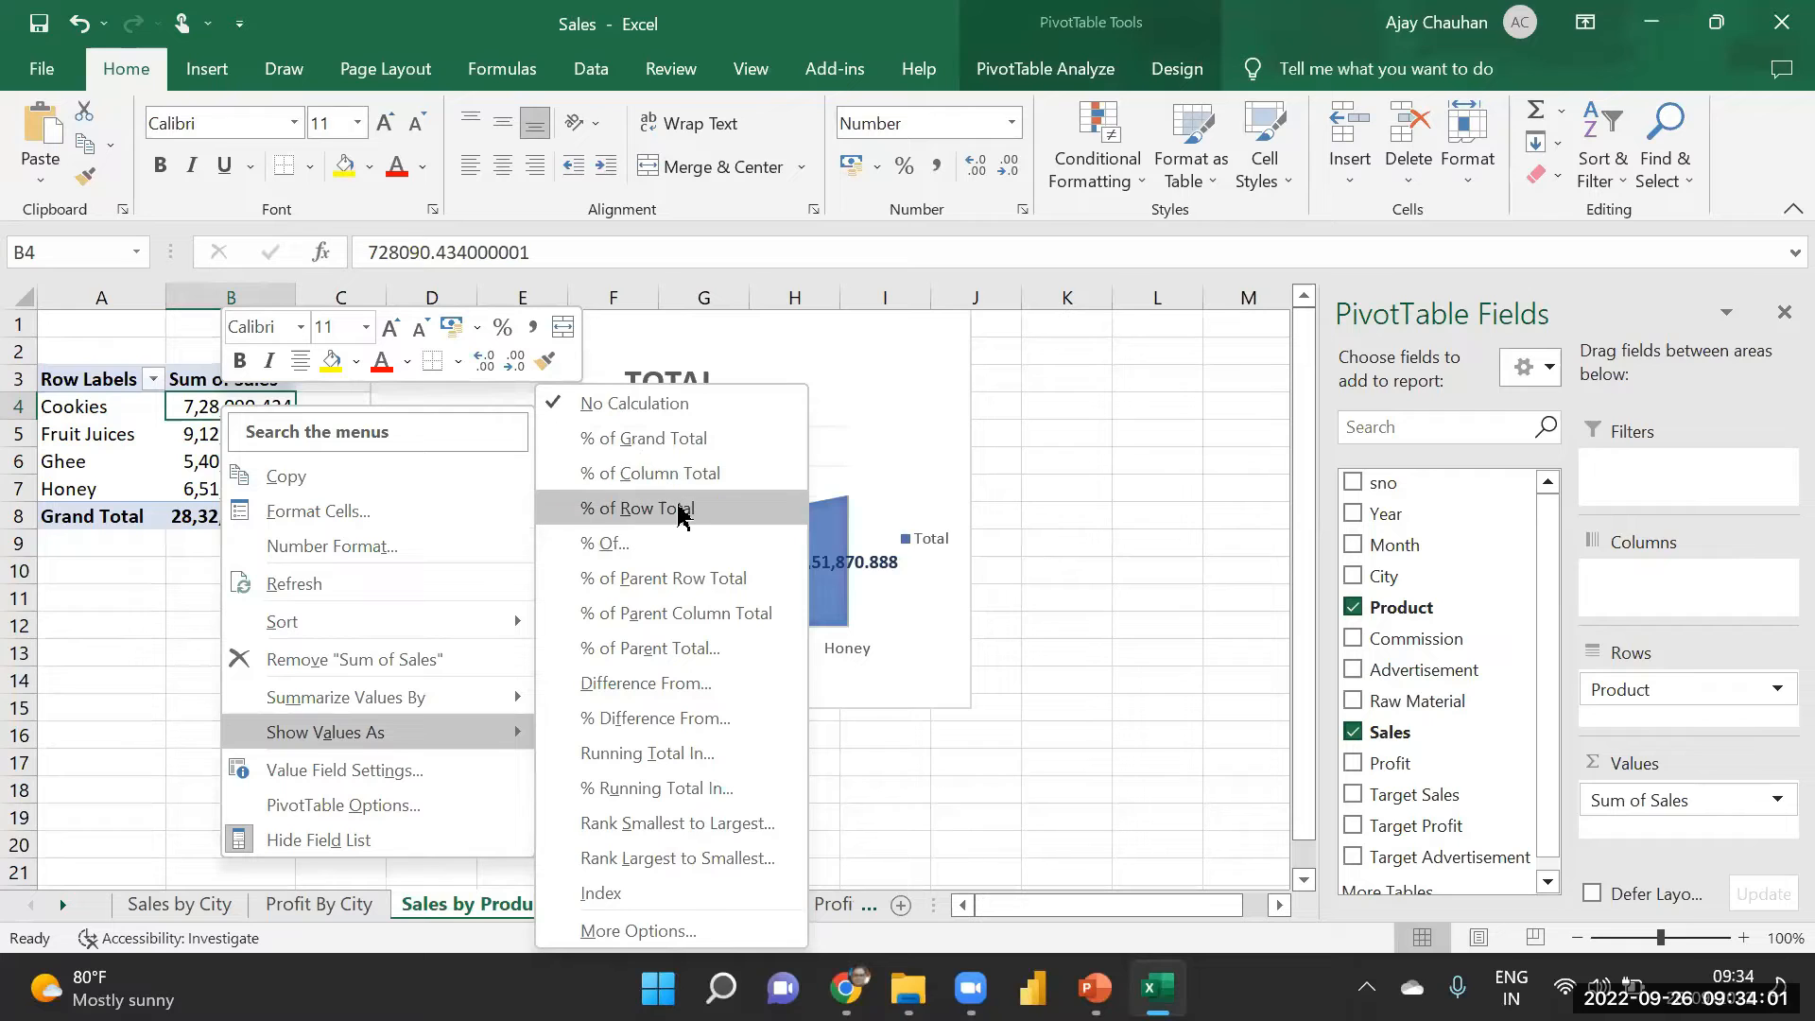
{"action": "left_click", "coordinate": [667, 517]}
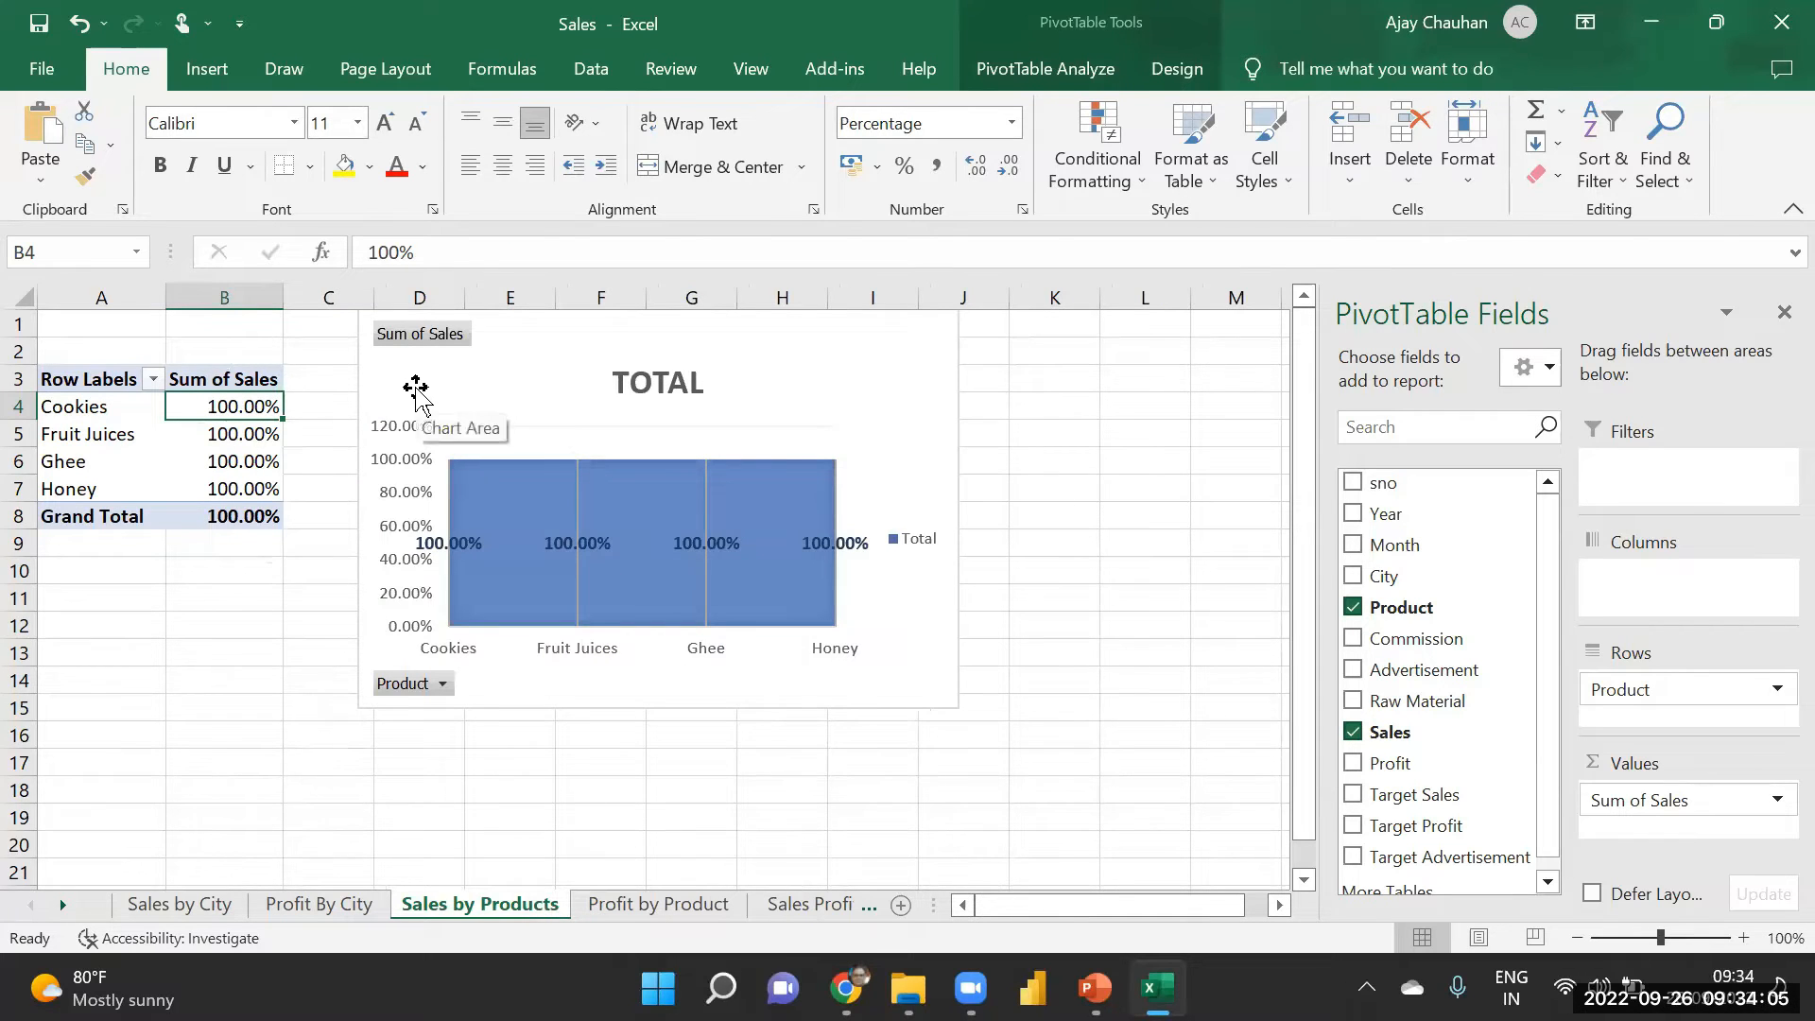
{"action": "right_click", "coordinate": [210, 407]}
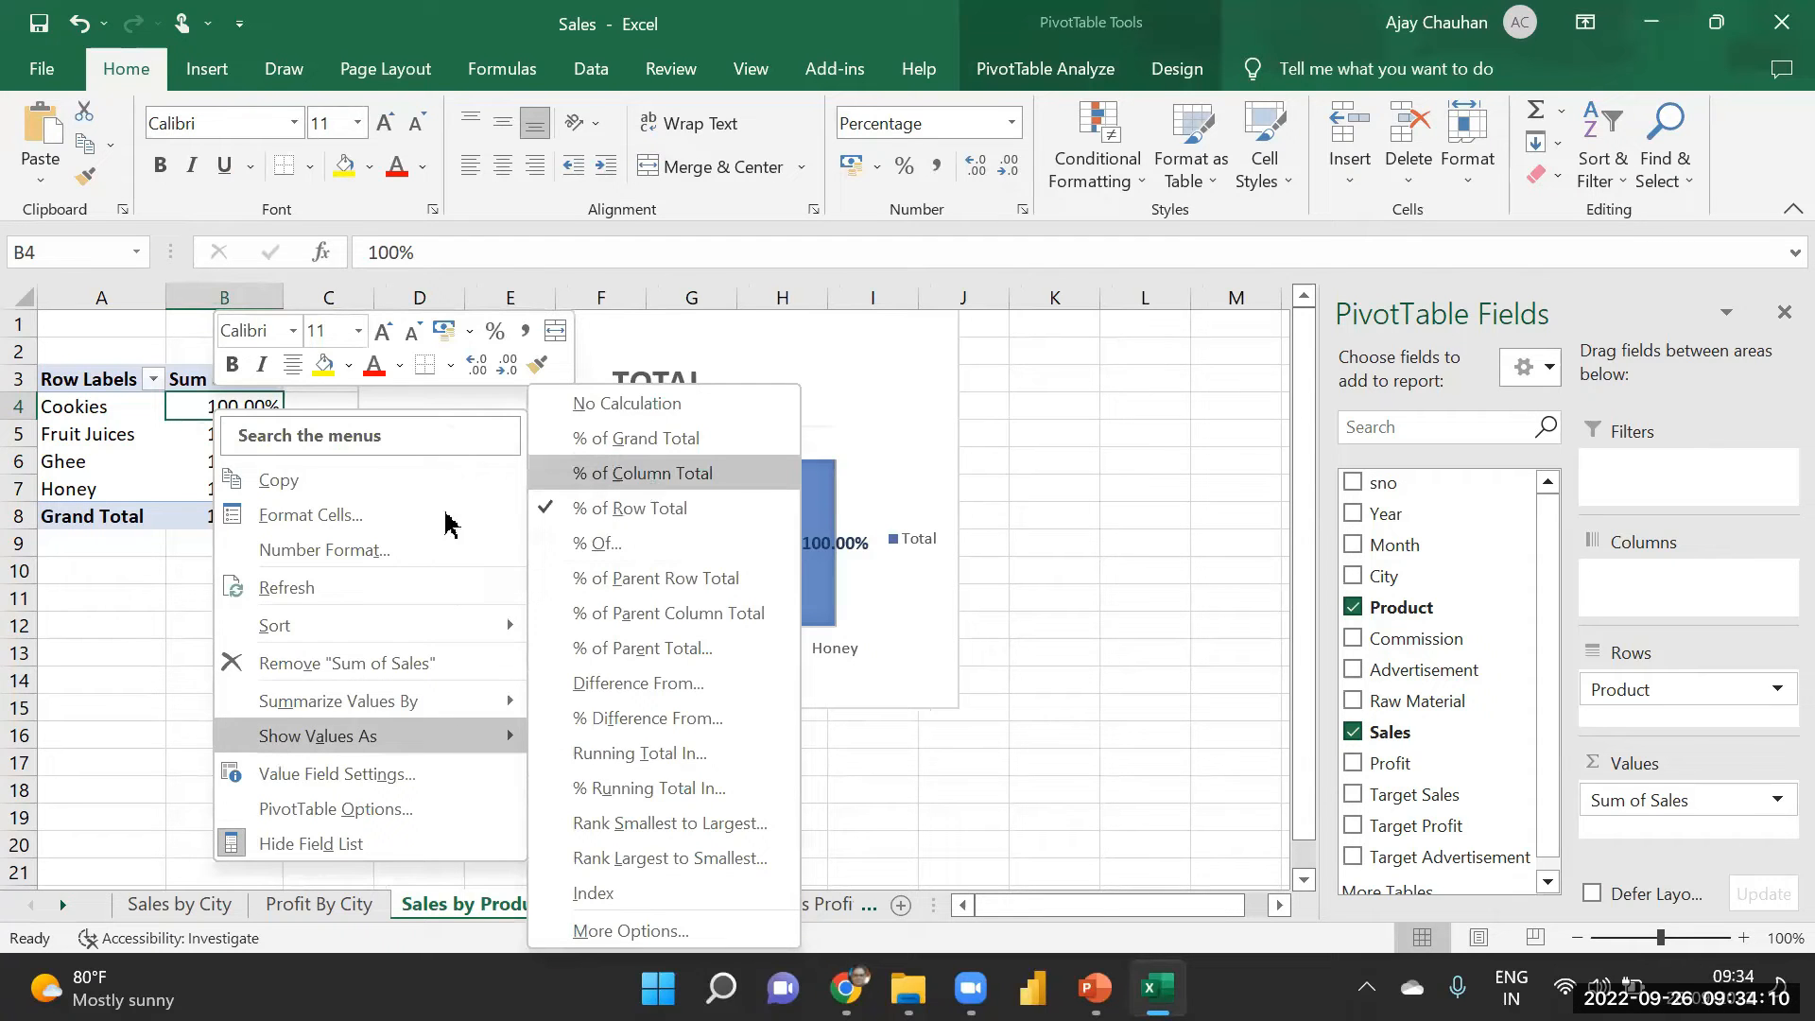
{"action": "left_click", "coordinate": [642, 473]}
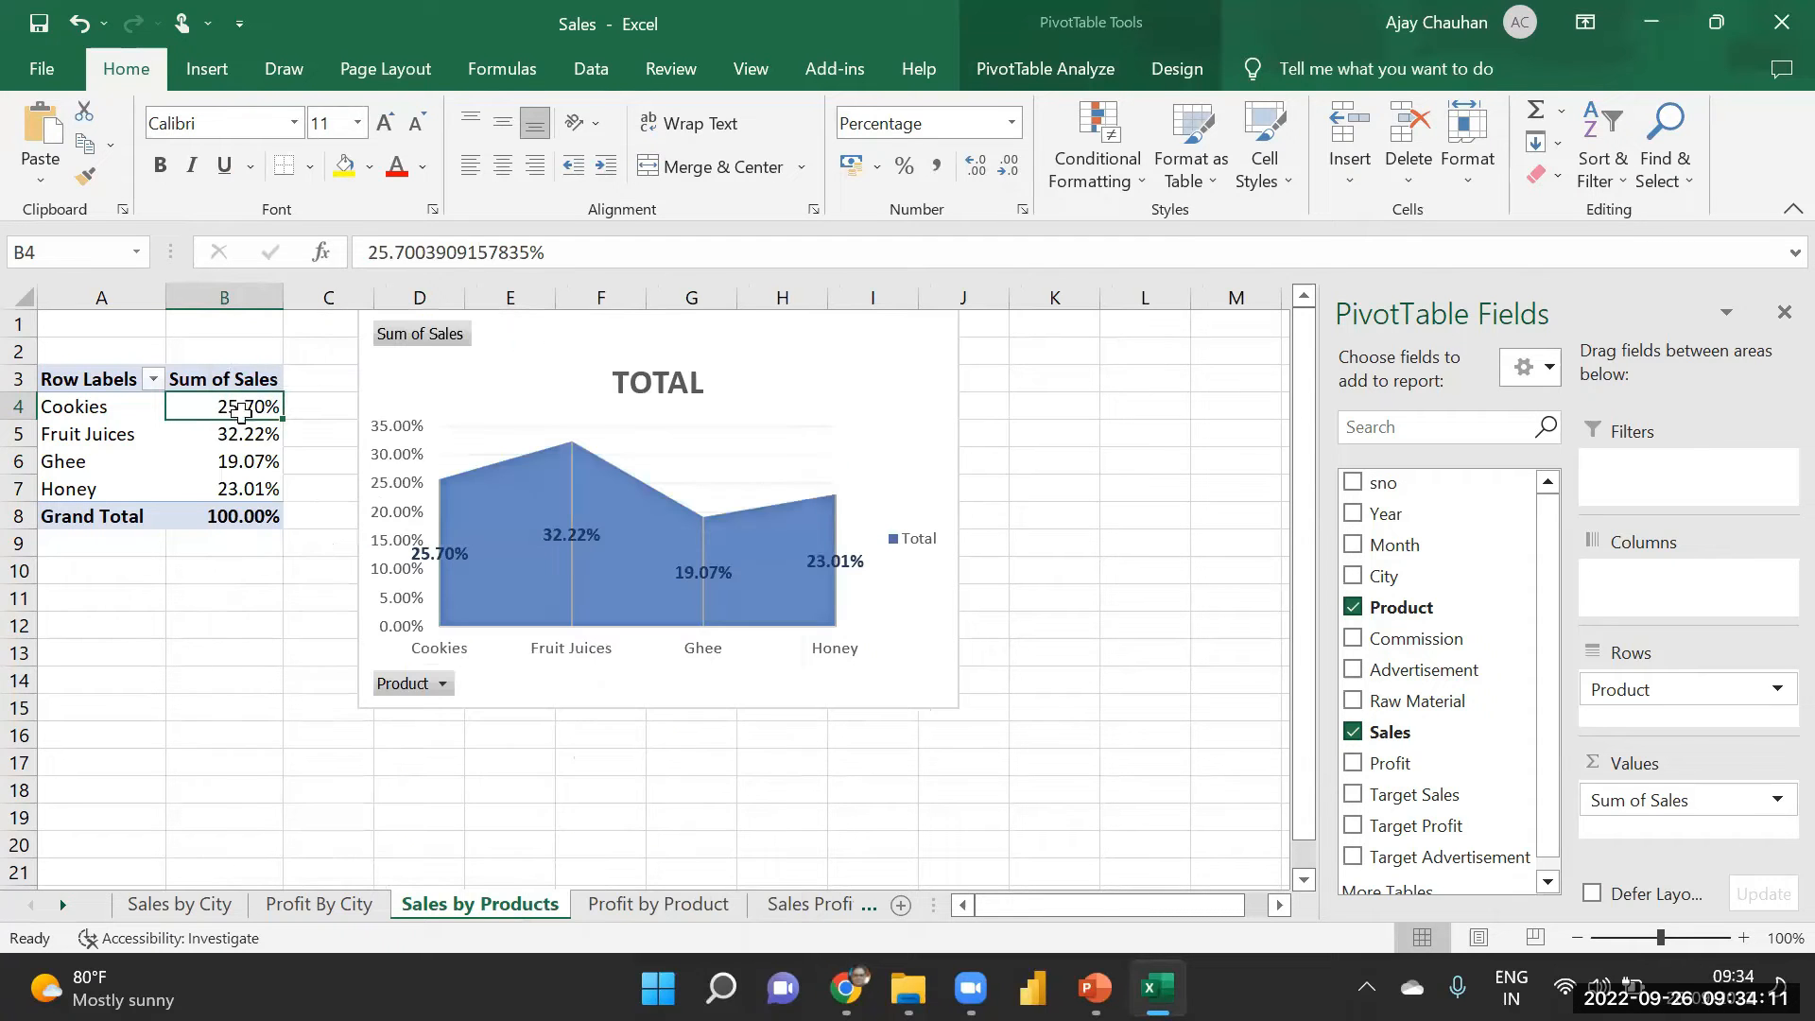
- Narrow the area chart so it ends within column H, and delete its legend
{"action": "left_click", "coordinate": [619, 687]}
{"action": "left_click_drag", "start_coordinate": [958, 510], "coordinate": [796, 501]}
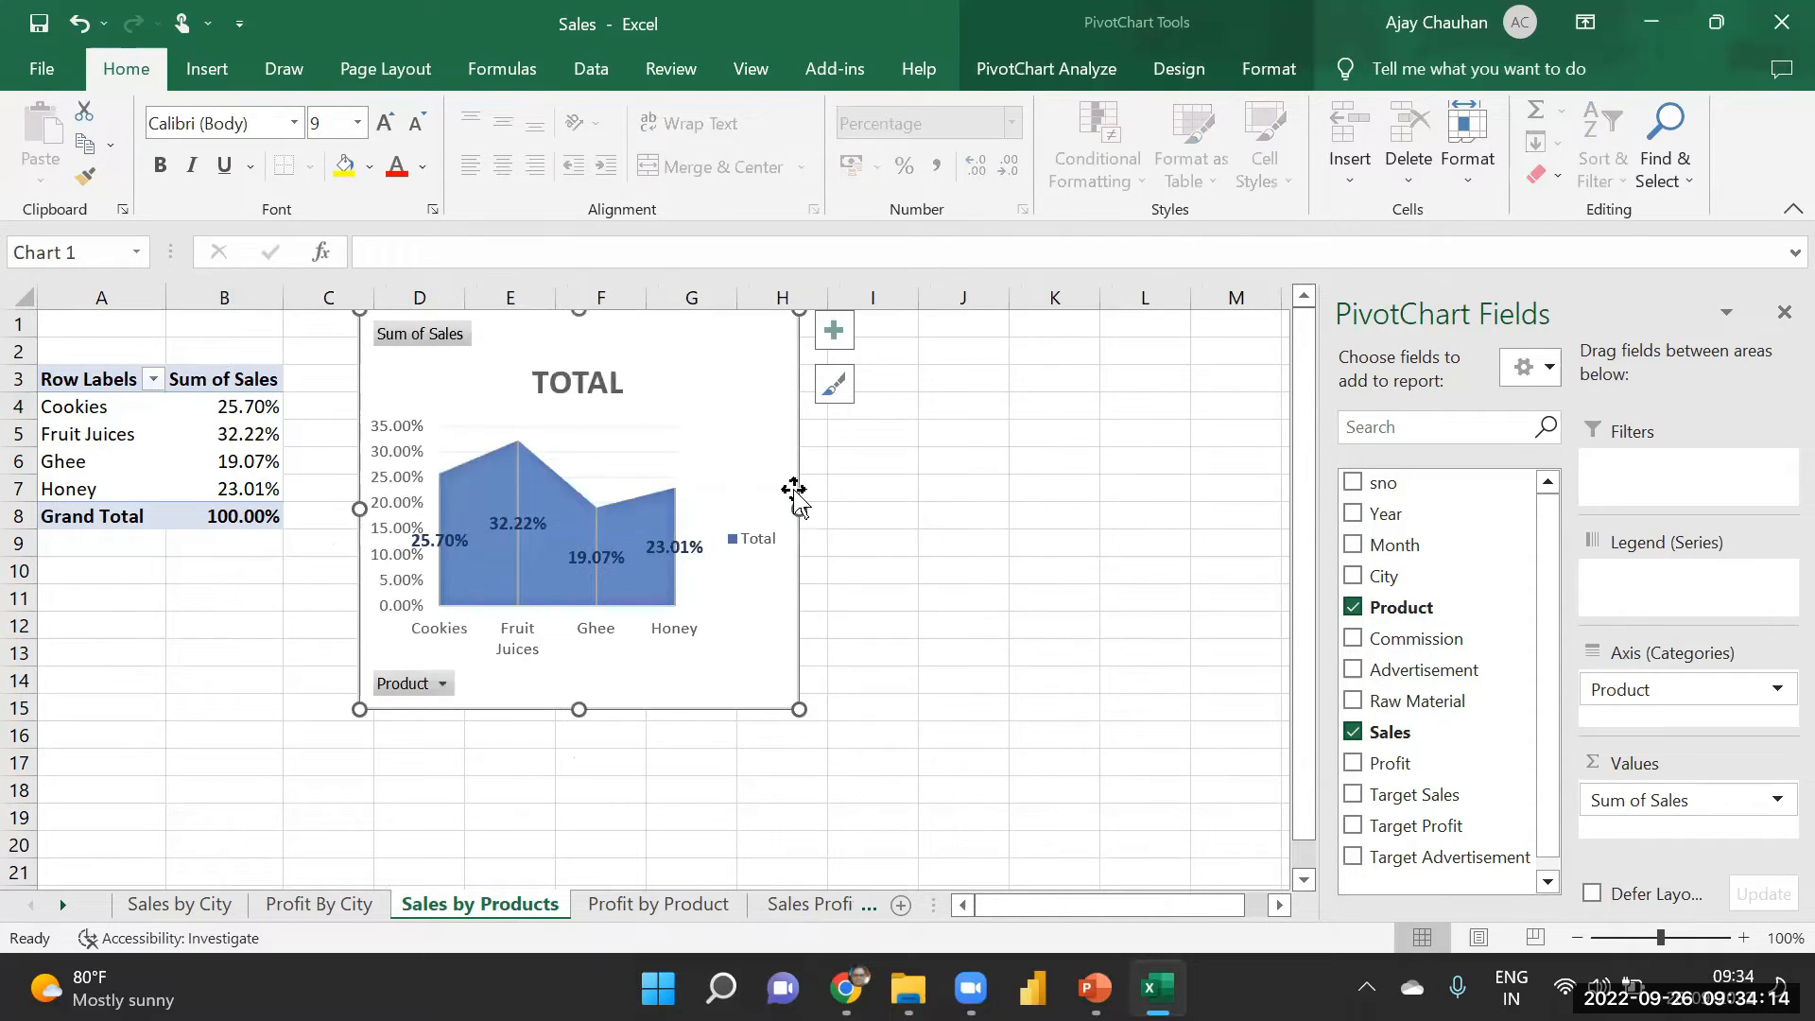
{"action": "left_click", "coordinate": [767, 556]}
{"action": "key", "text": "Delete"}
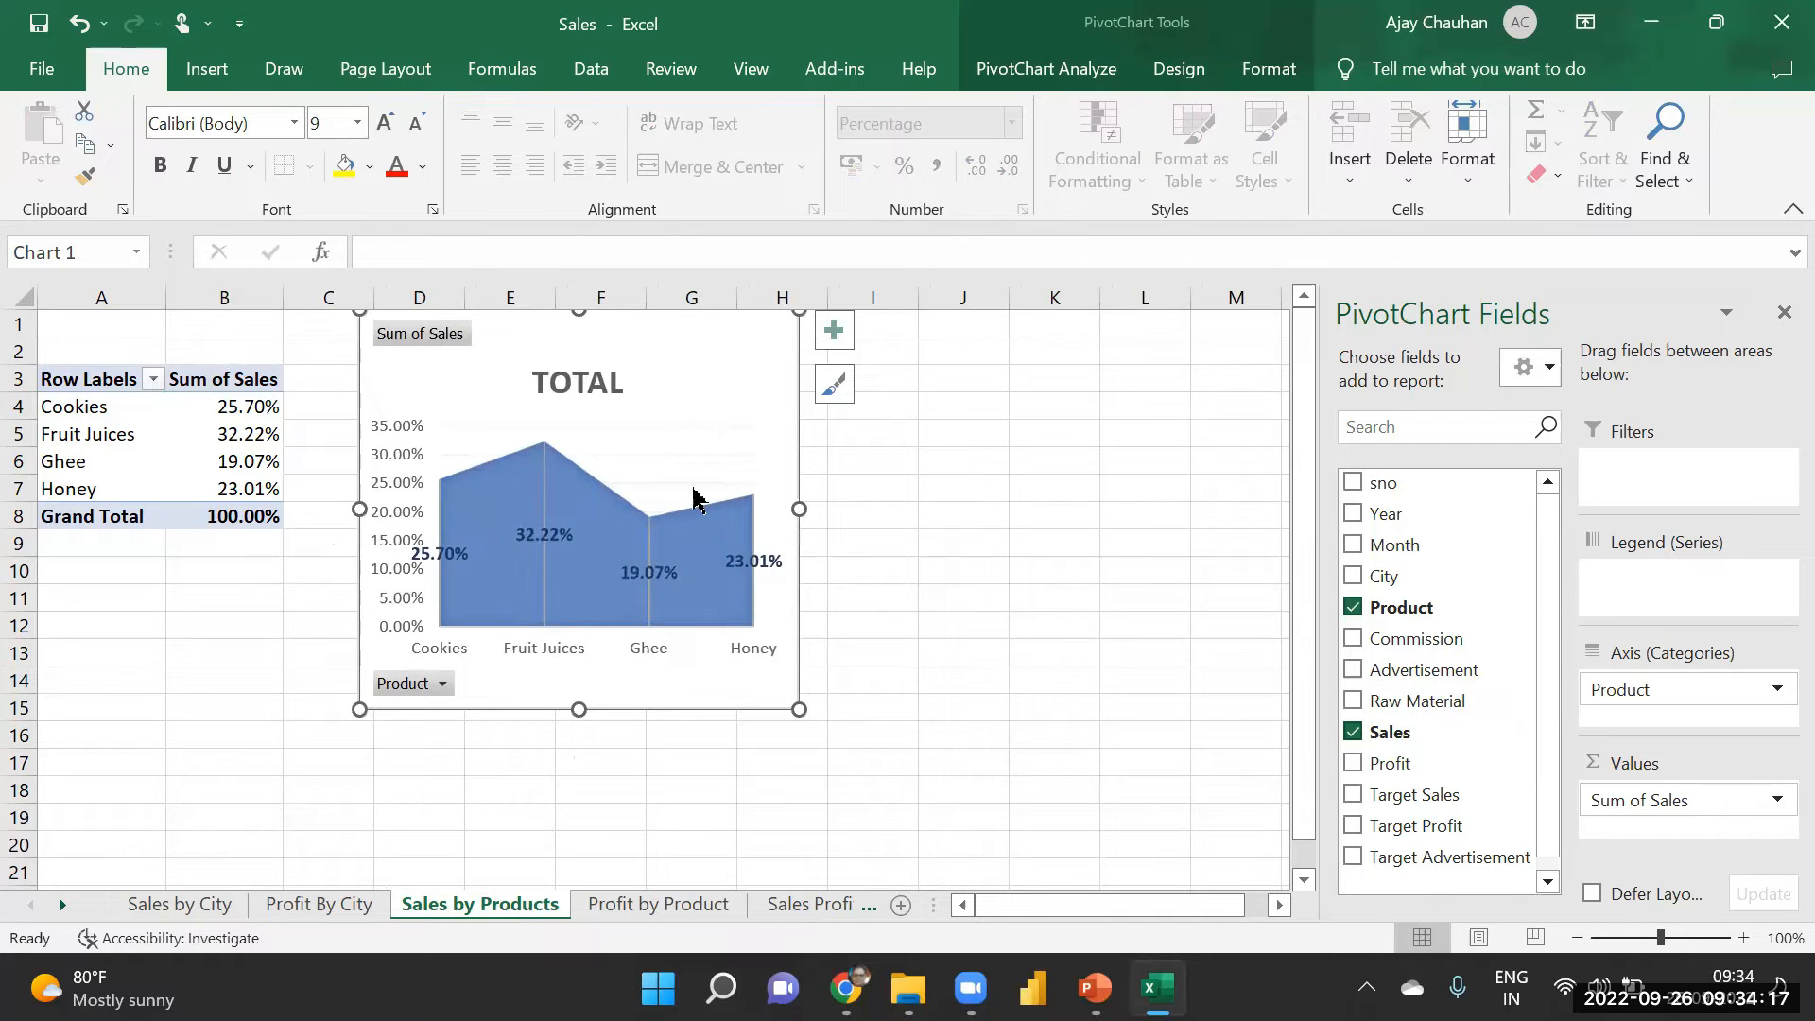
- Replace the area chart's title text with "SALES (% OF TOTAL)"
{"action": "left_click", "coordinate": [556, 382]}
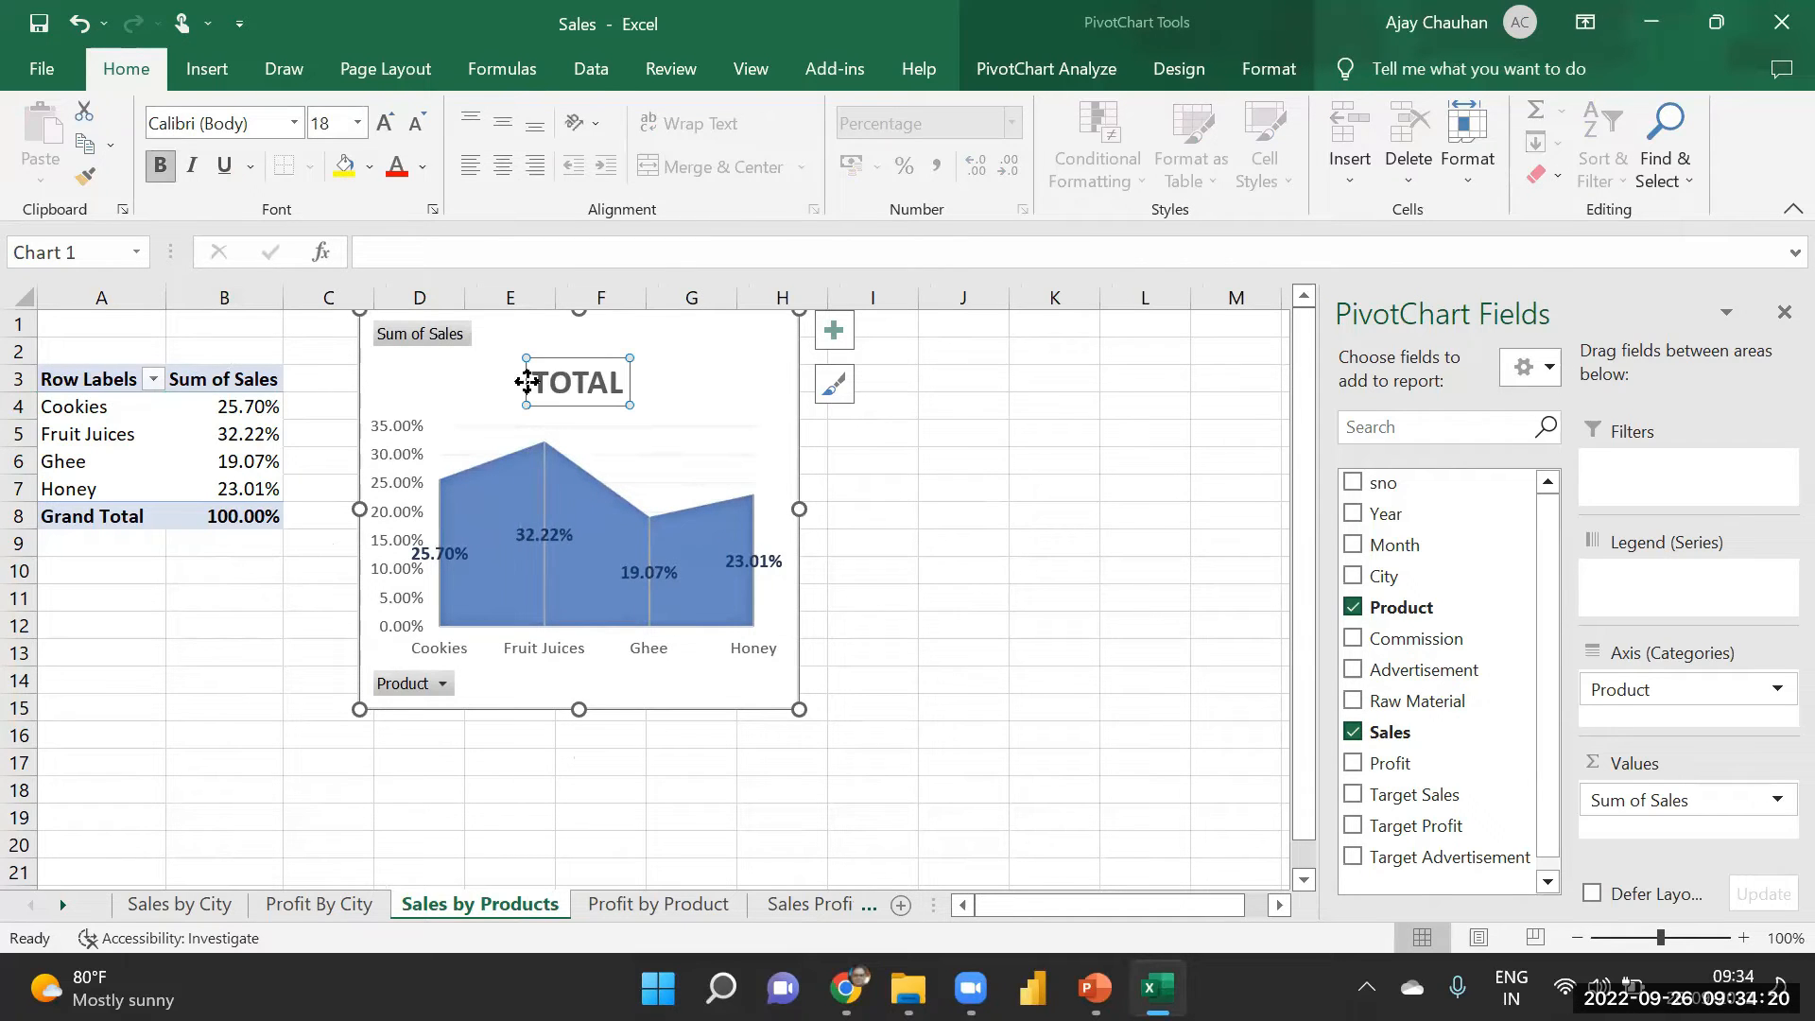
{"action": "left_click_drag", "start_coordinate": [523, 381], "coordinate": [625, 371]}
{"action": "key", "text": "ctrl+c"}
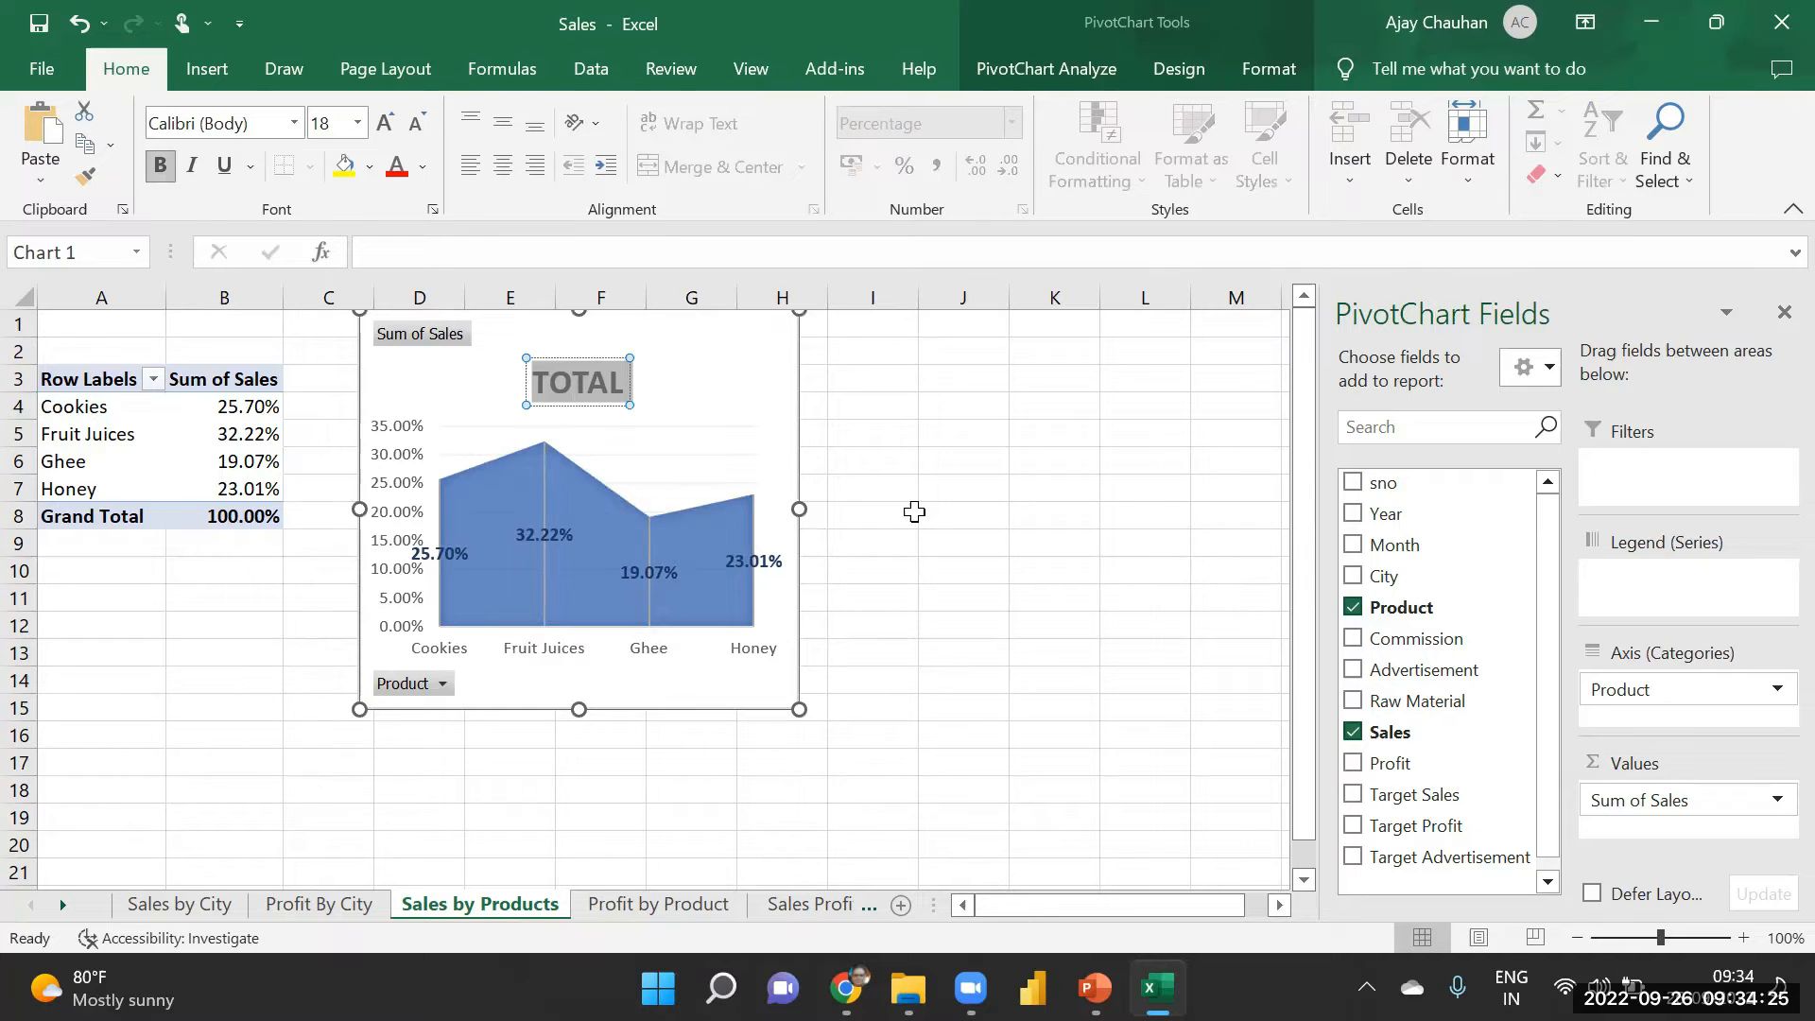
{"action": "type", "text": "SALES"}
{"action": "key", "text": "BackSpace"}
{"action": "key", "text": "BackSpace"}
{"action": "key", "text": "BackSpace"}
{"action": "key", "text": "BackSpace"}
{"action": "type", "text": "ALES (%"}
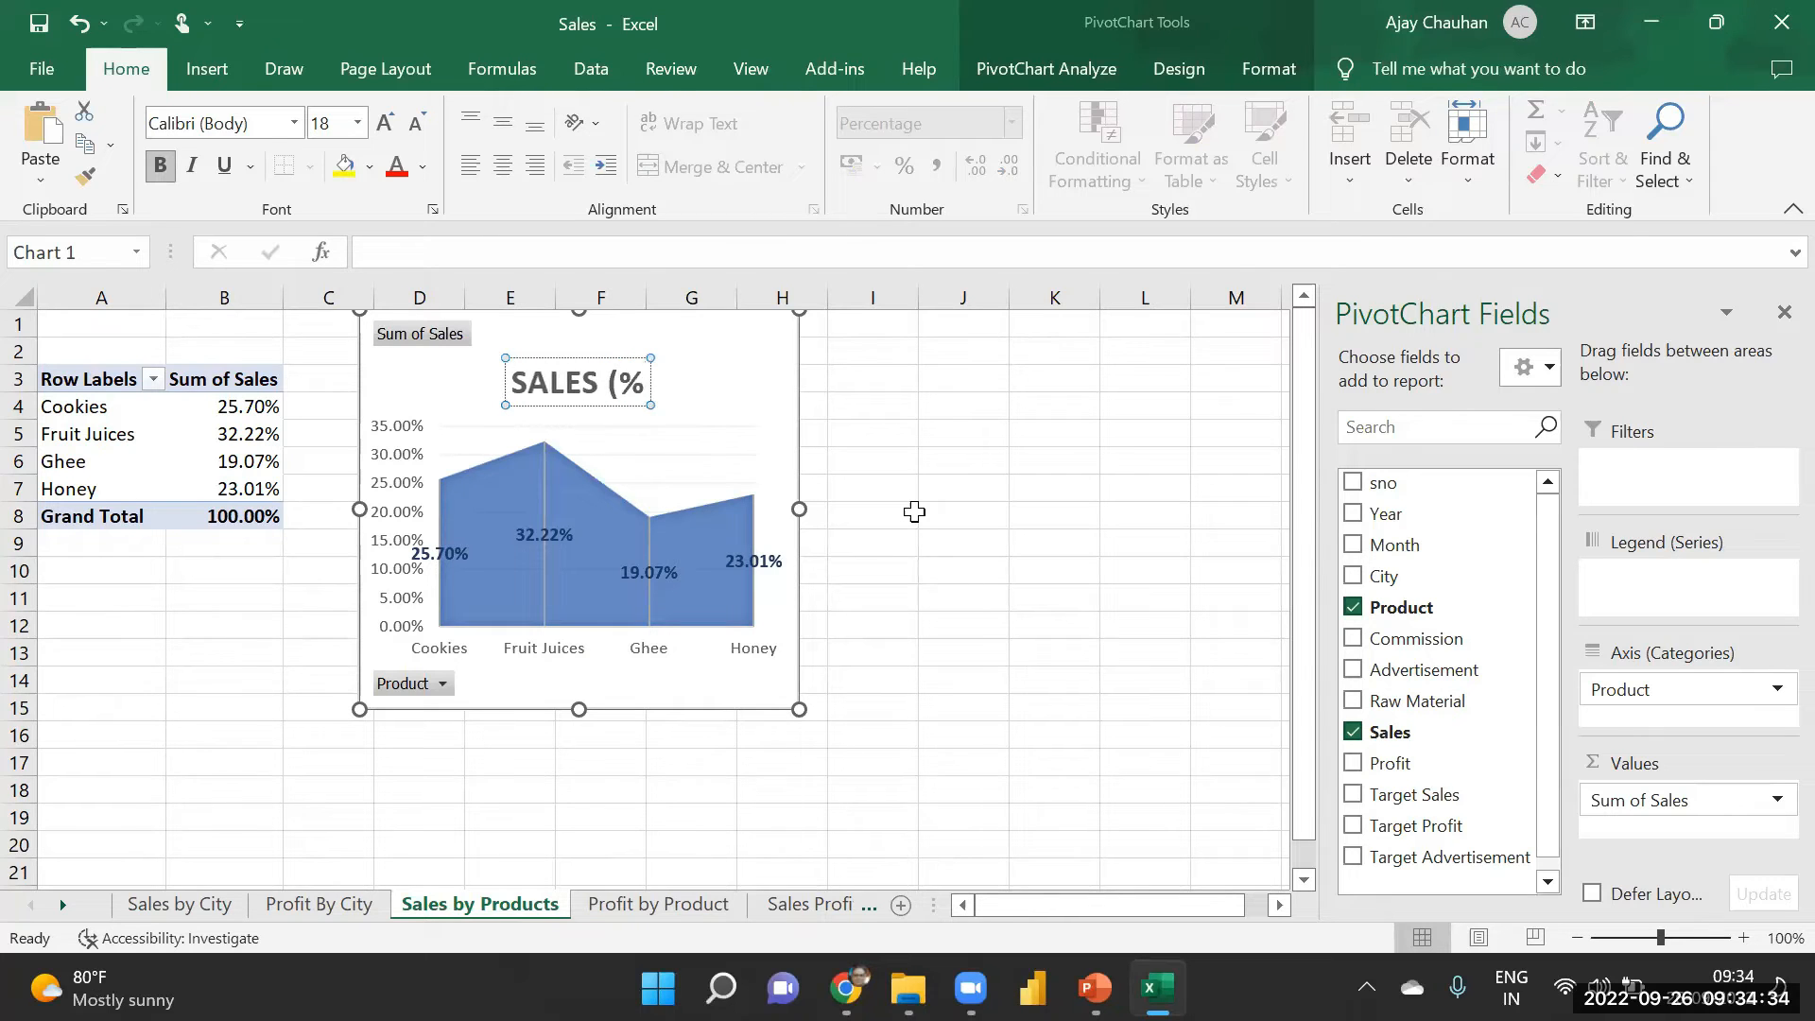
{"action": "type", "text": ")"}
{"action": "type", "text": " OF TOTAL"}
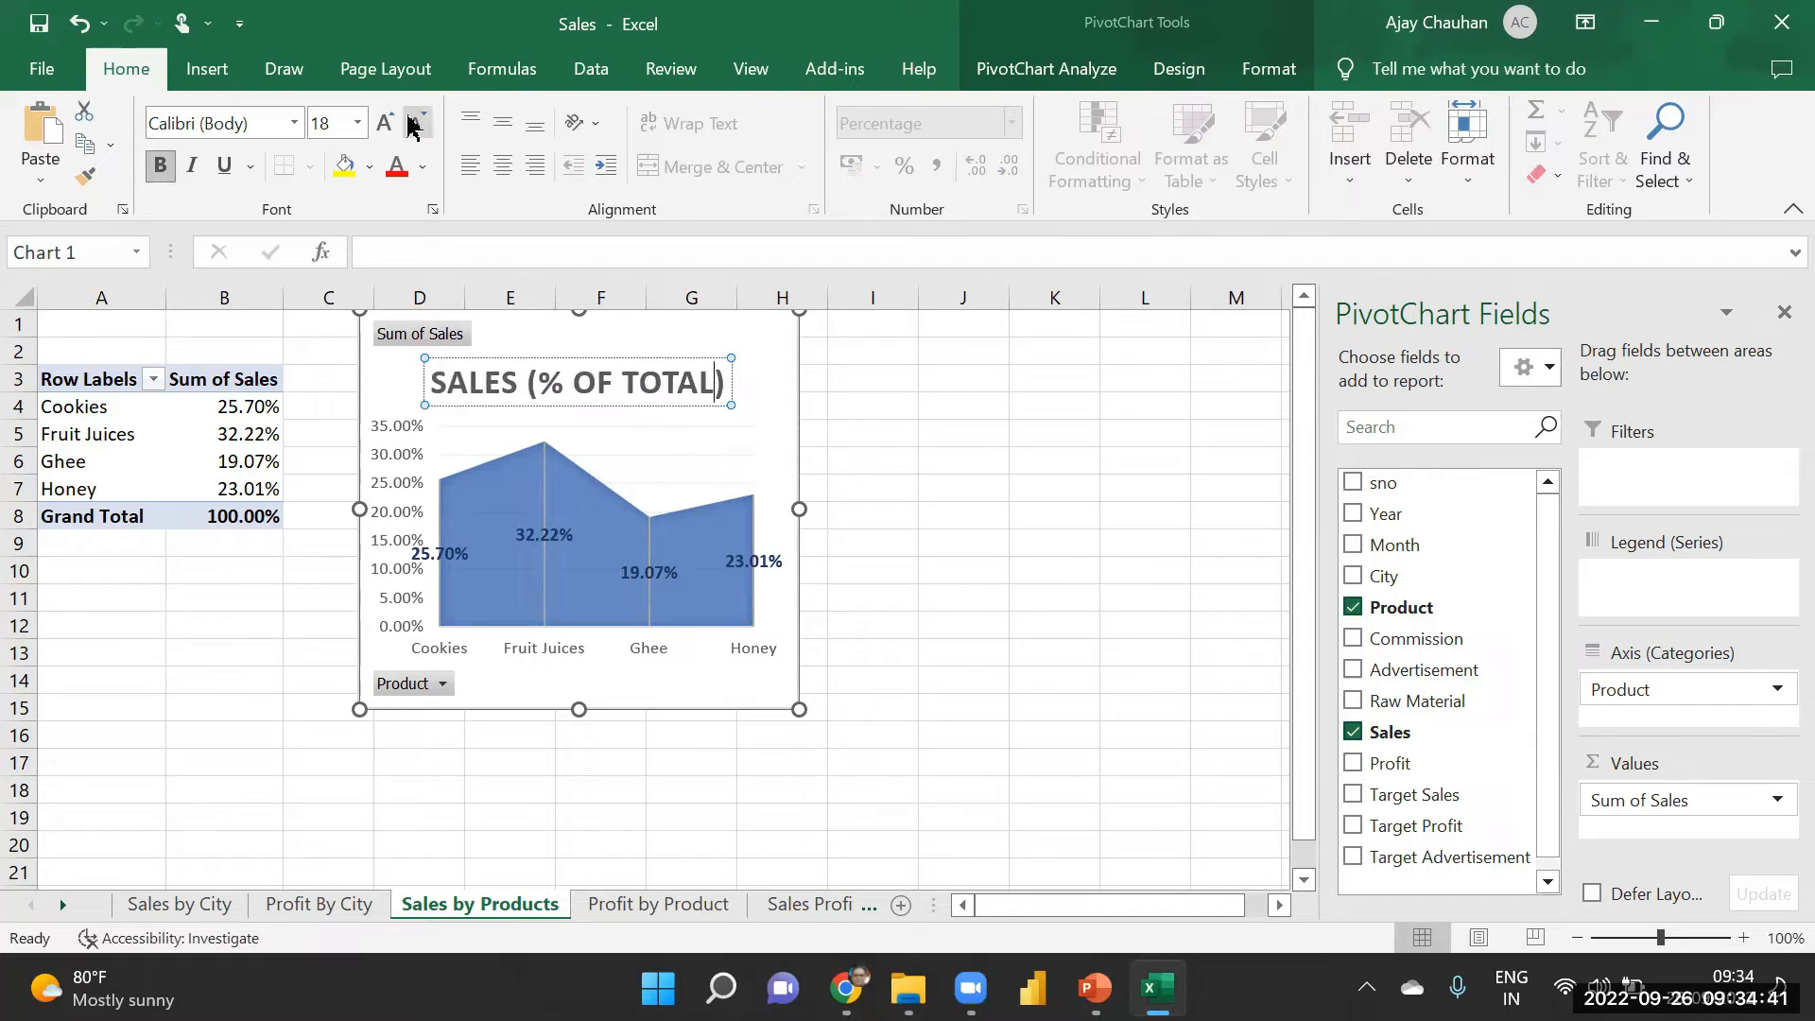
- Reduce the font size of the area chart's title to 12
{"action": "left_click", "coordinate": [628, 426]}
{"action": "left_click", "coordinate": [604, 382]}
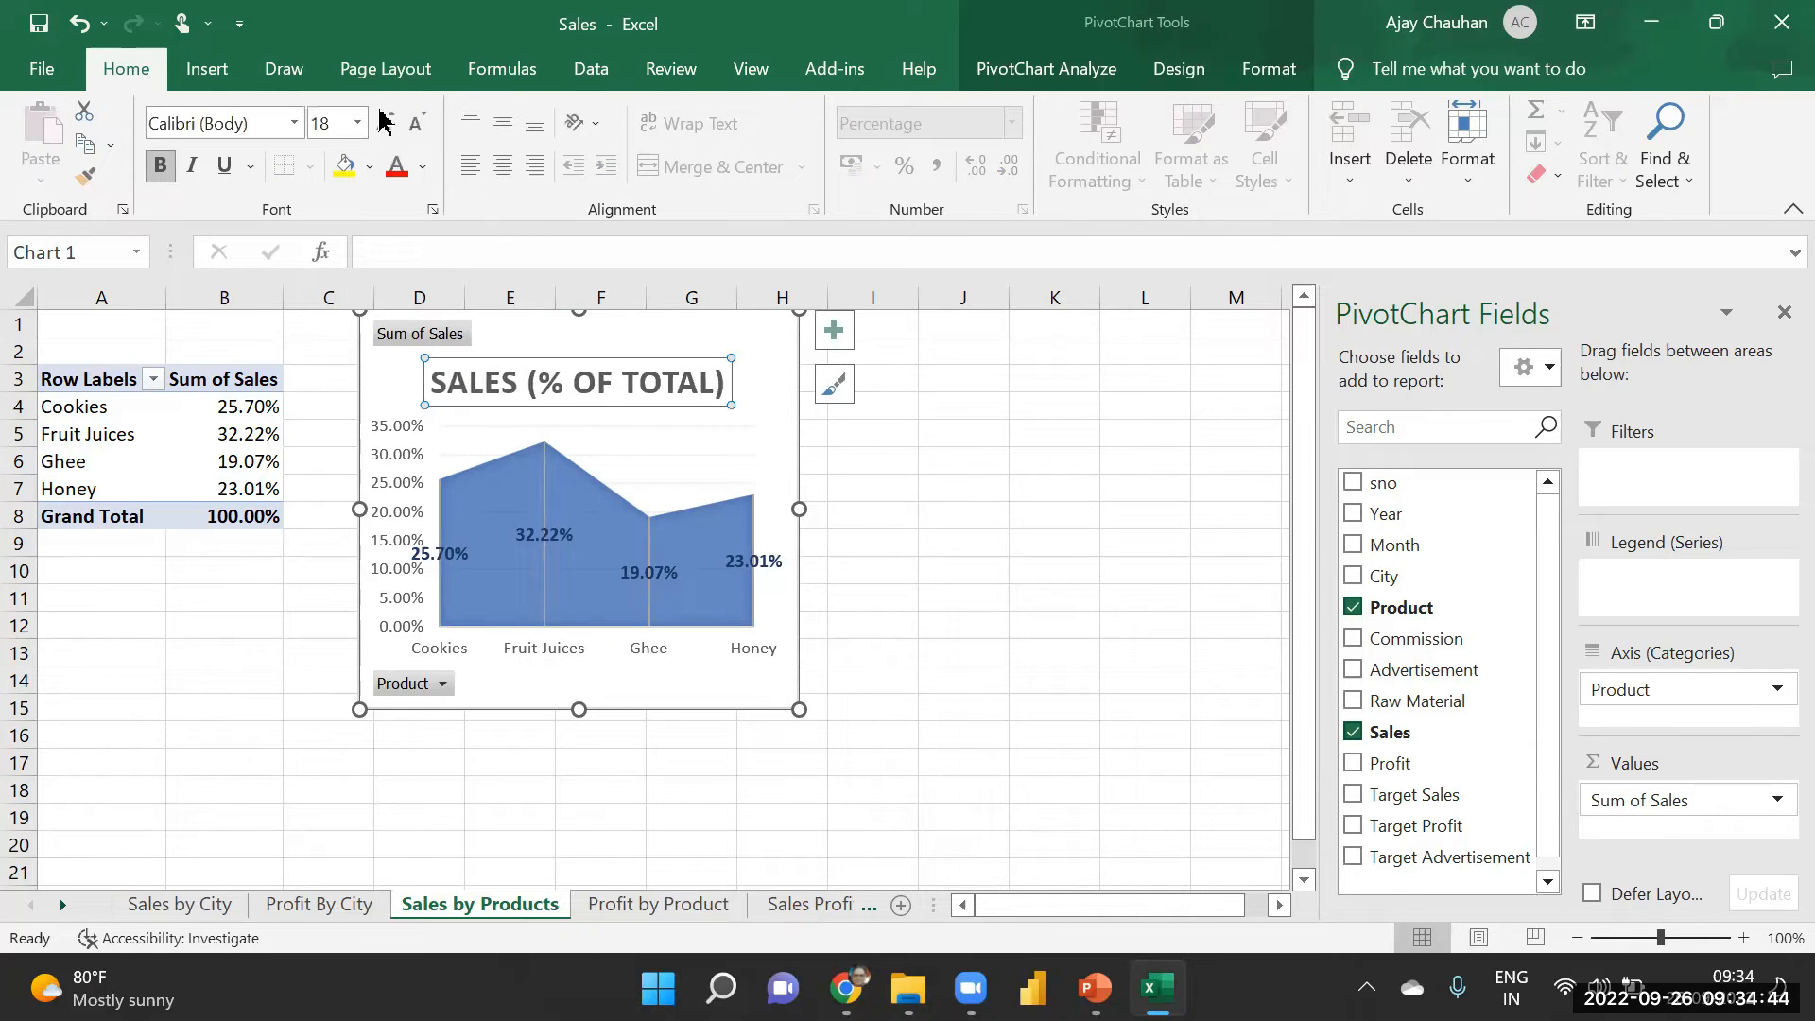
{"action": "left_click", "coordinate": [413, 122]}
{"action": "left_click", "coordinate": [413, 122]}
{"action": "left_click", "coordinate": [413, 122]}
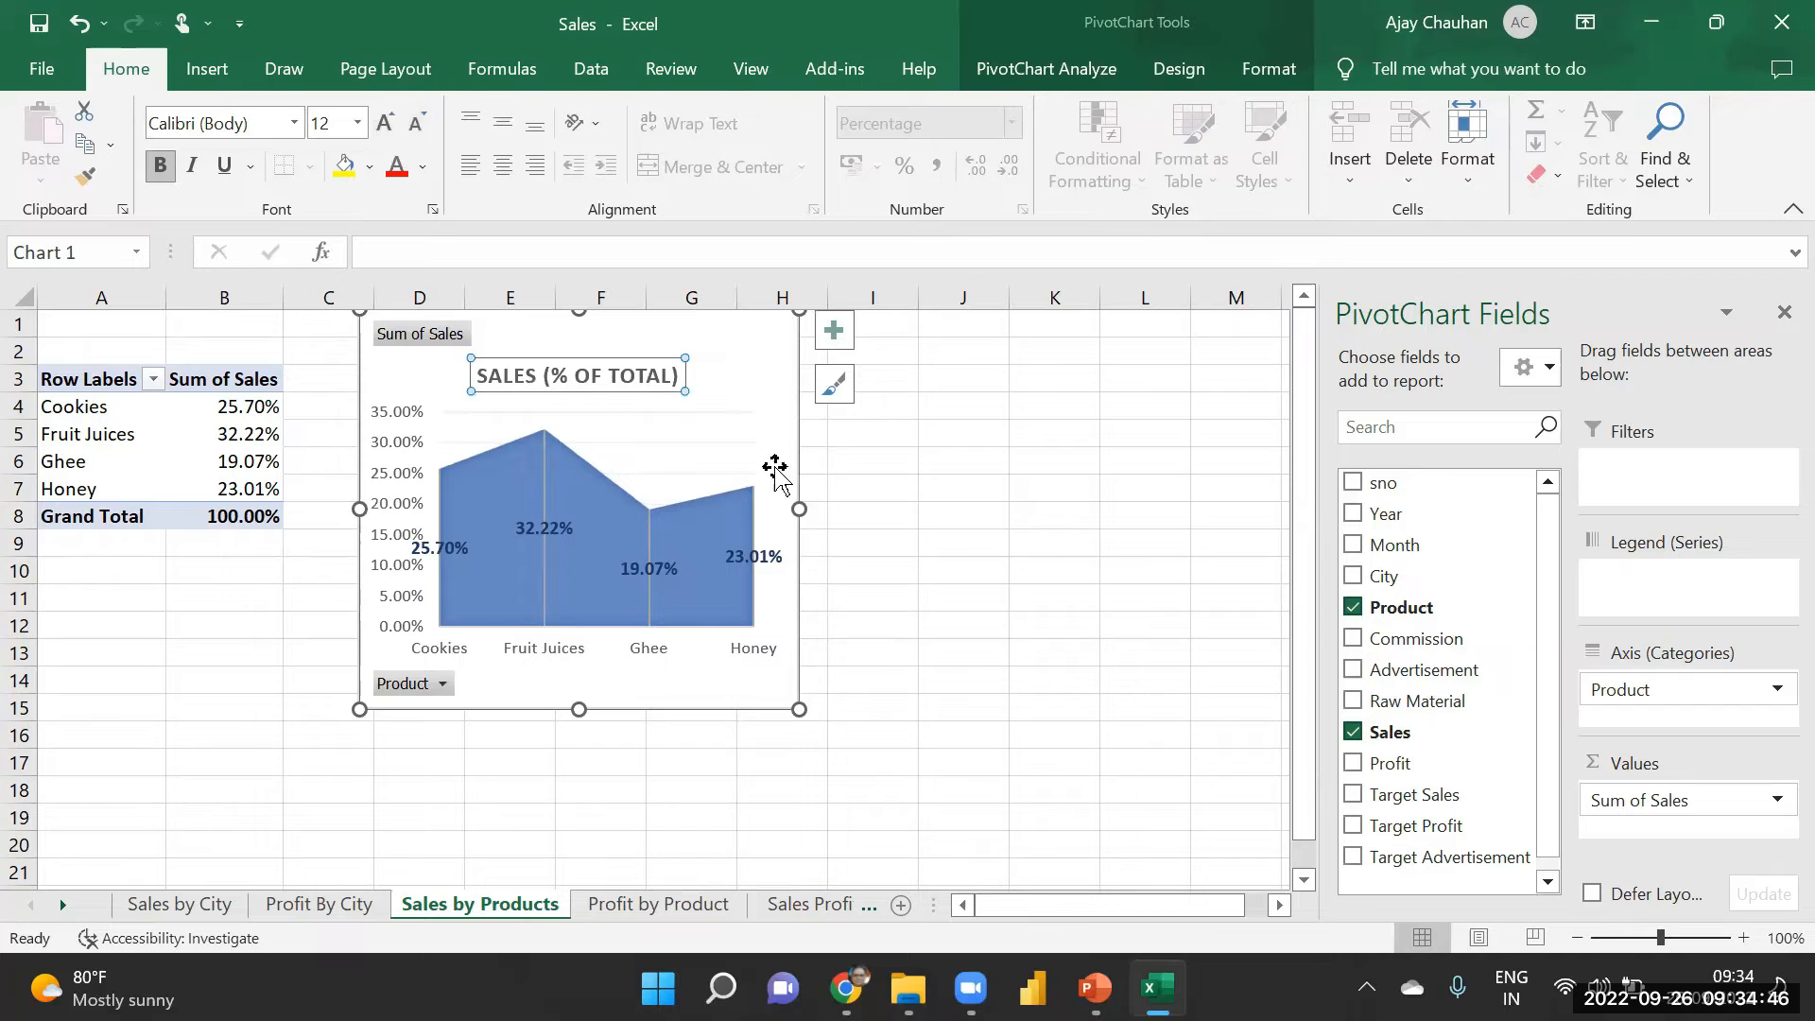
- Fill the area series with a light gold theme color and remove the chart's gridlines
{"action": "left_click", "coordinate": [573, 485]}
{"action": "right_click", "coordinate": [573, 485]}
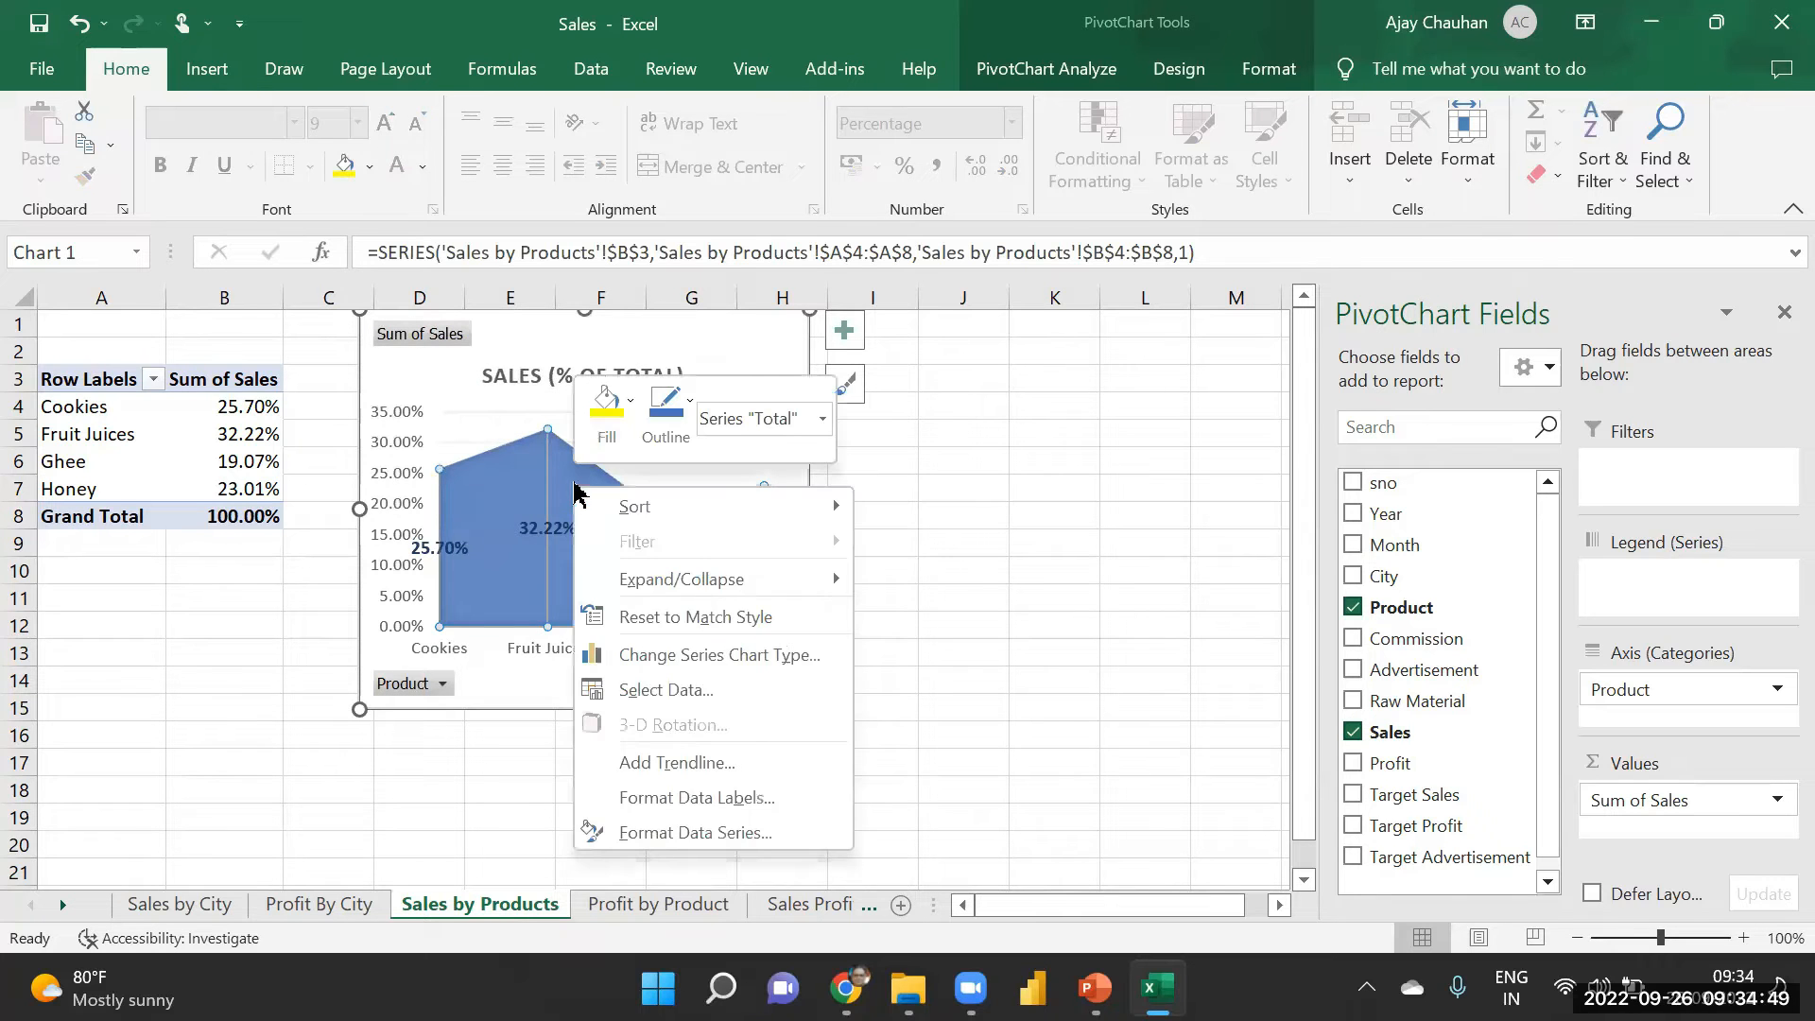
{"action": "left_click", "coordinate": [614, 440]}
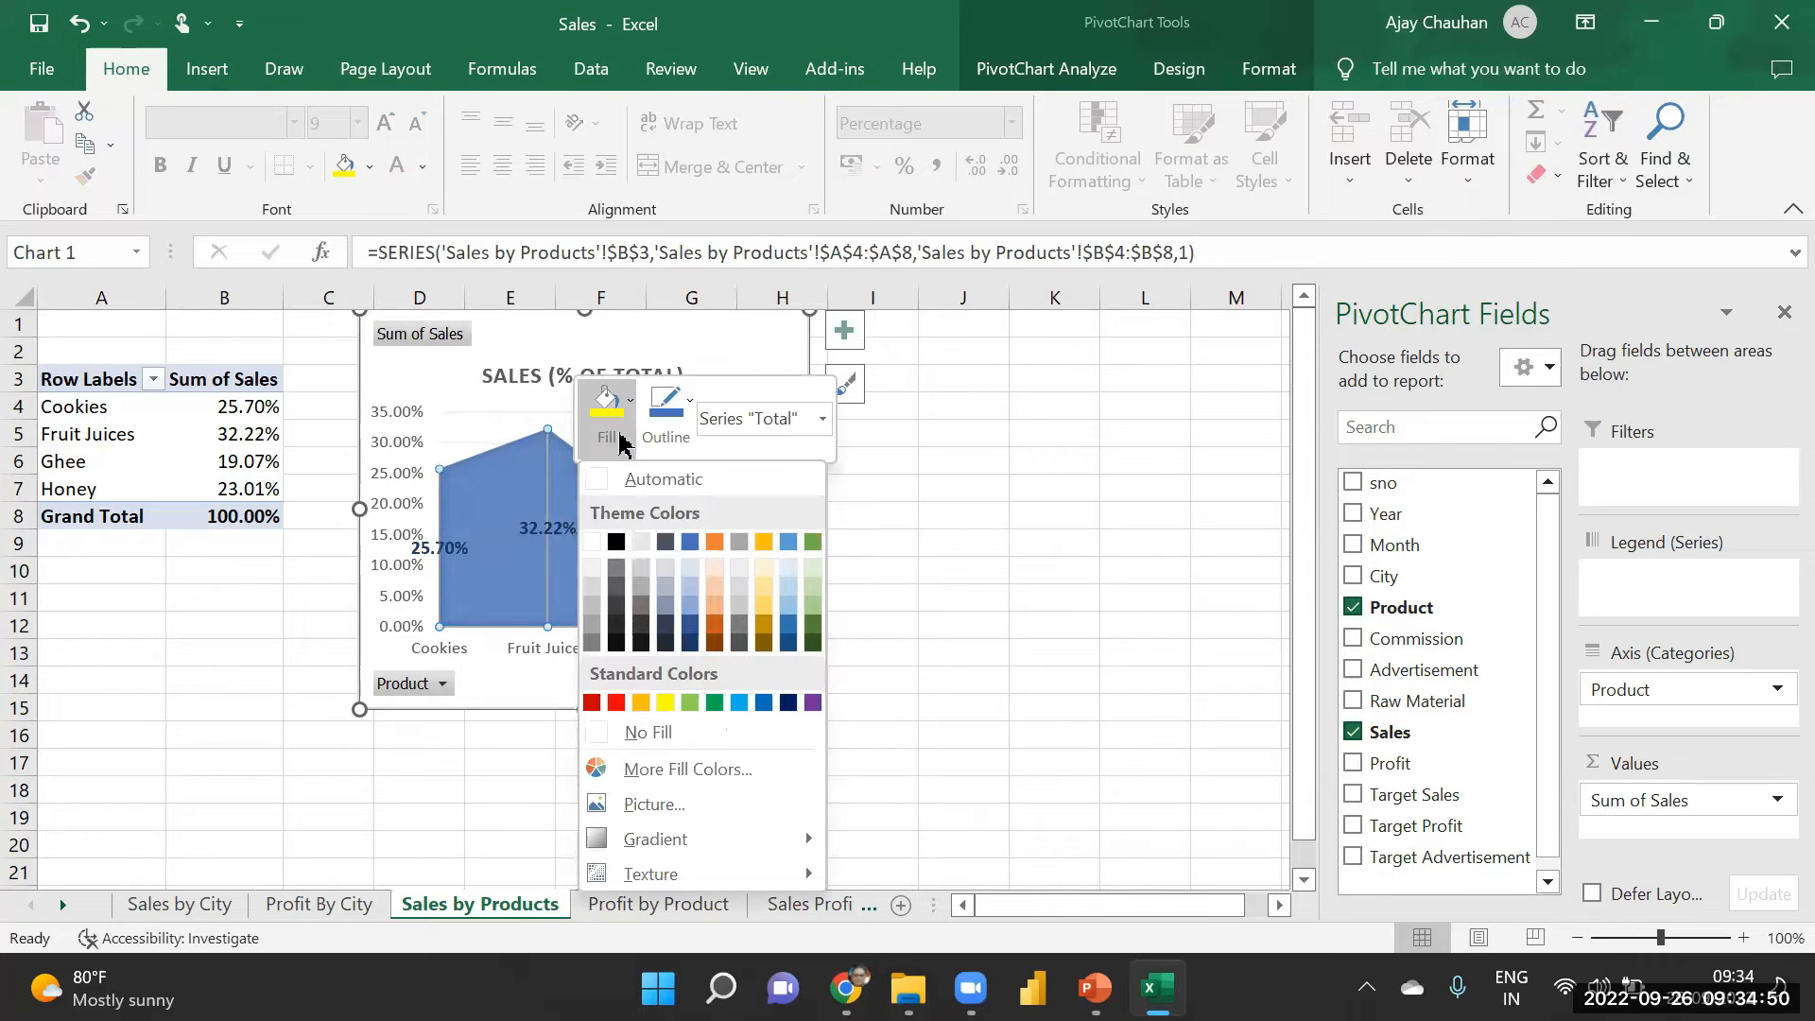
{"action": "left_click", "coordinate": [762, 606]}
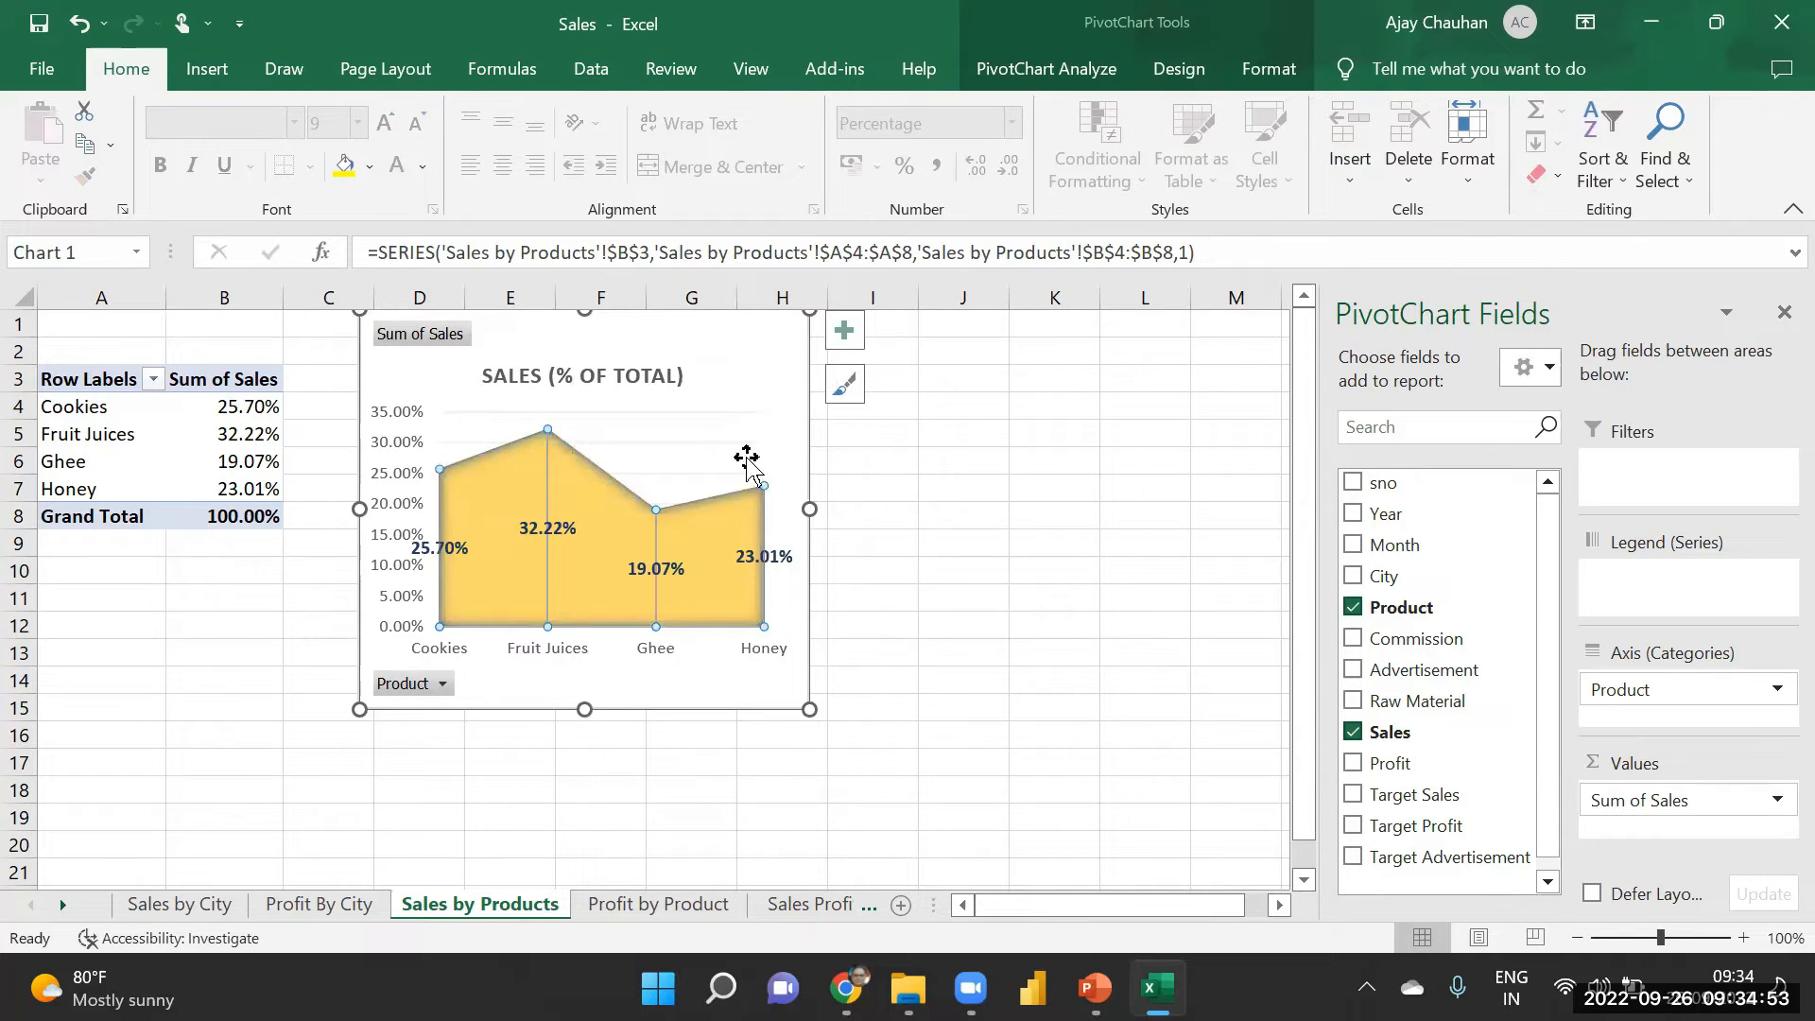
{"action": "left_click", "coordinate": [846, 333]}
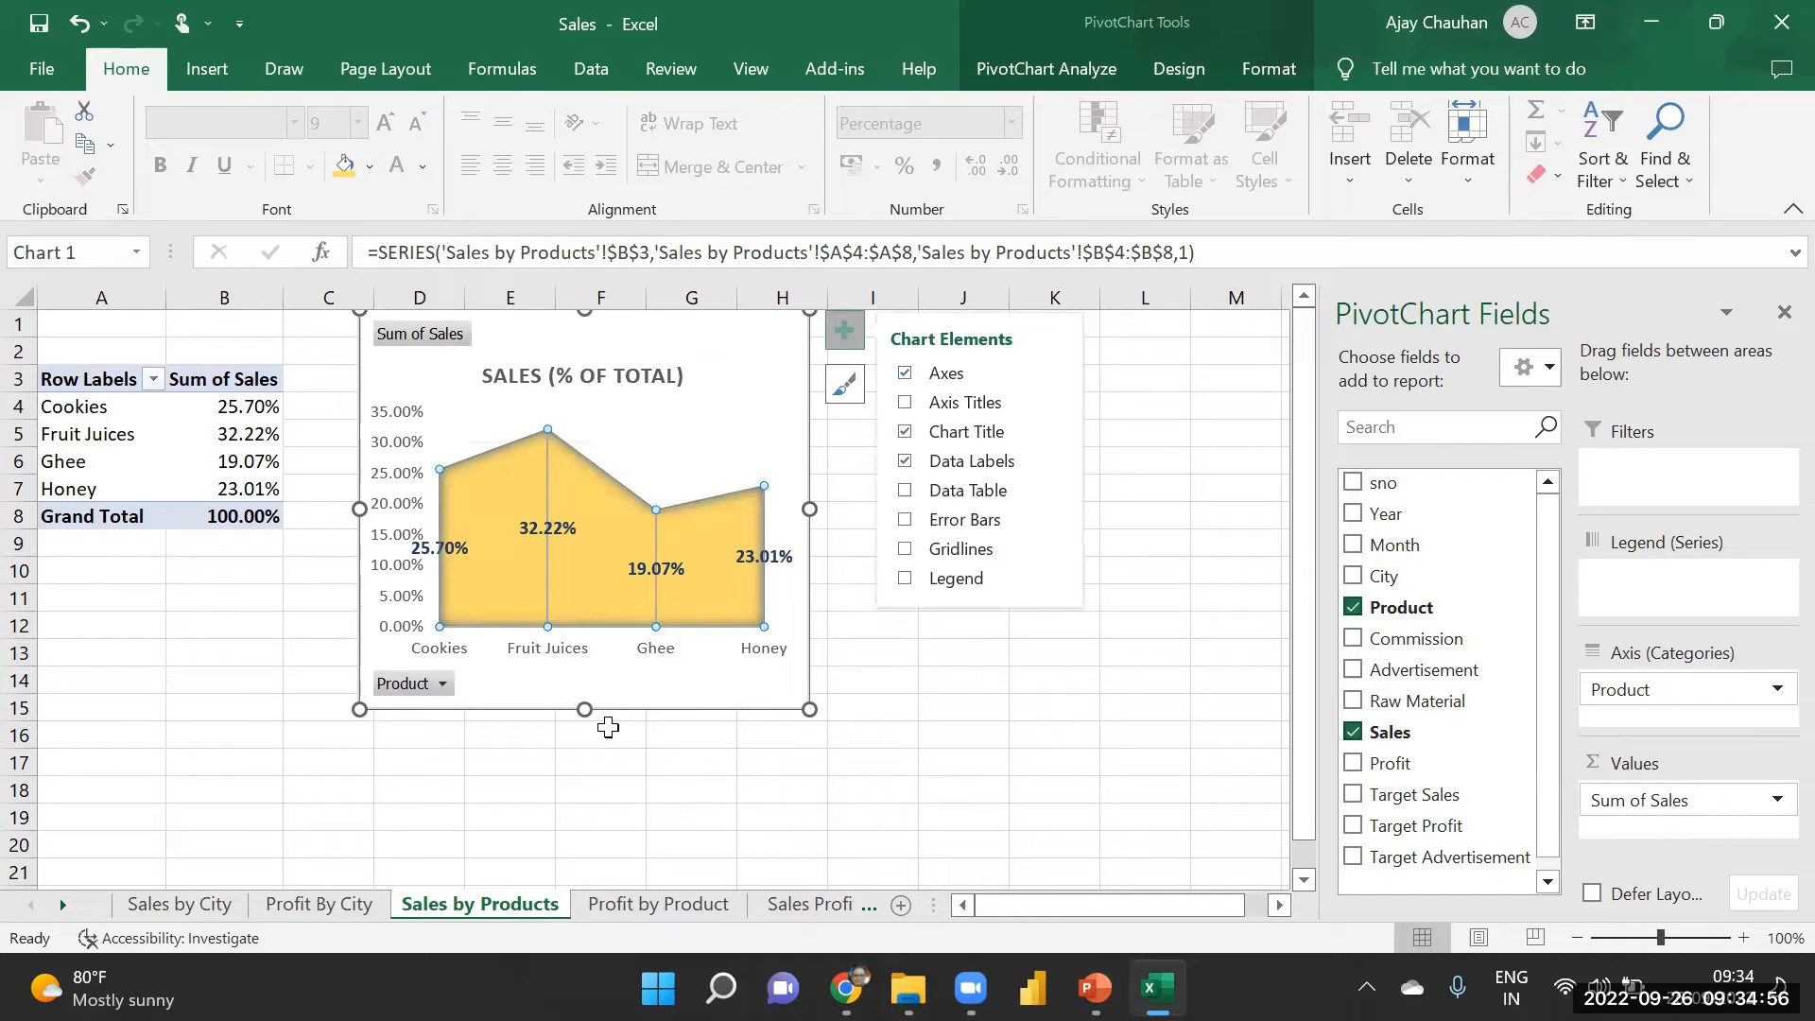
- Shorten the area chart to end at about row 14, and hide all of its field buttons
{"action": "mouse_move", "coordinate": [585, 711]}
{"action": "left_mouse_down"}
{"action": "mouse_move", "coordinate": [580, 647]}
{"action": "mouse_move", "coordinate": [585, 698]}
{"action": "left_mouse_up"}
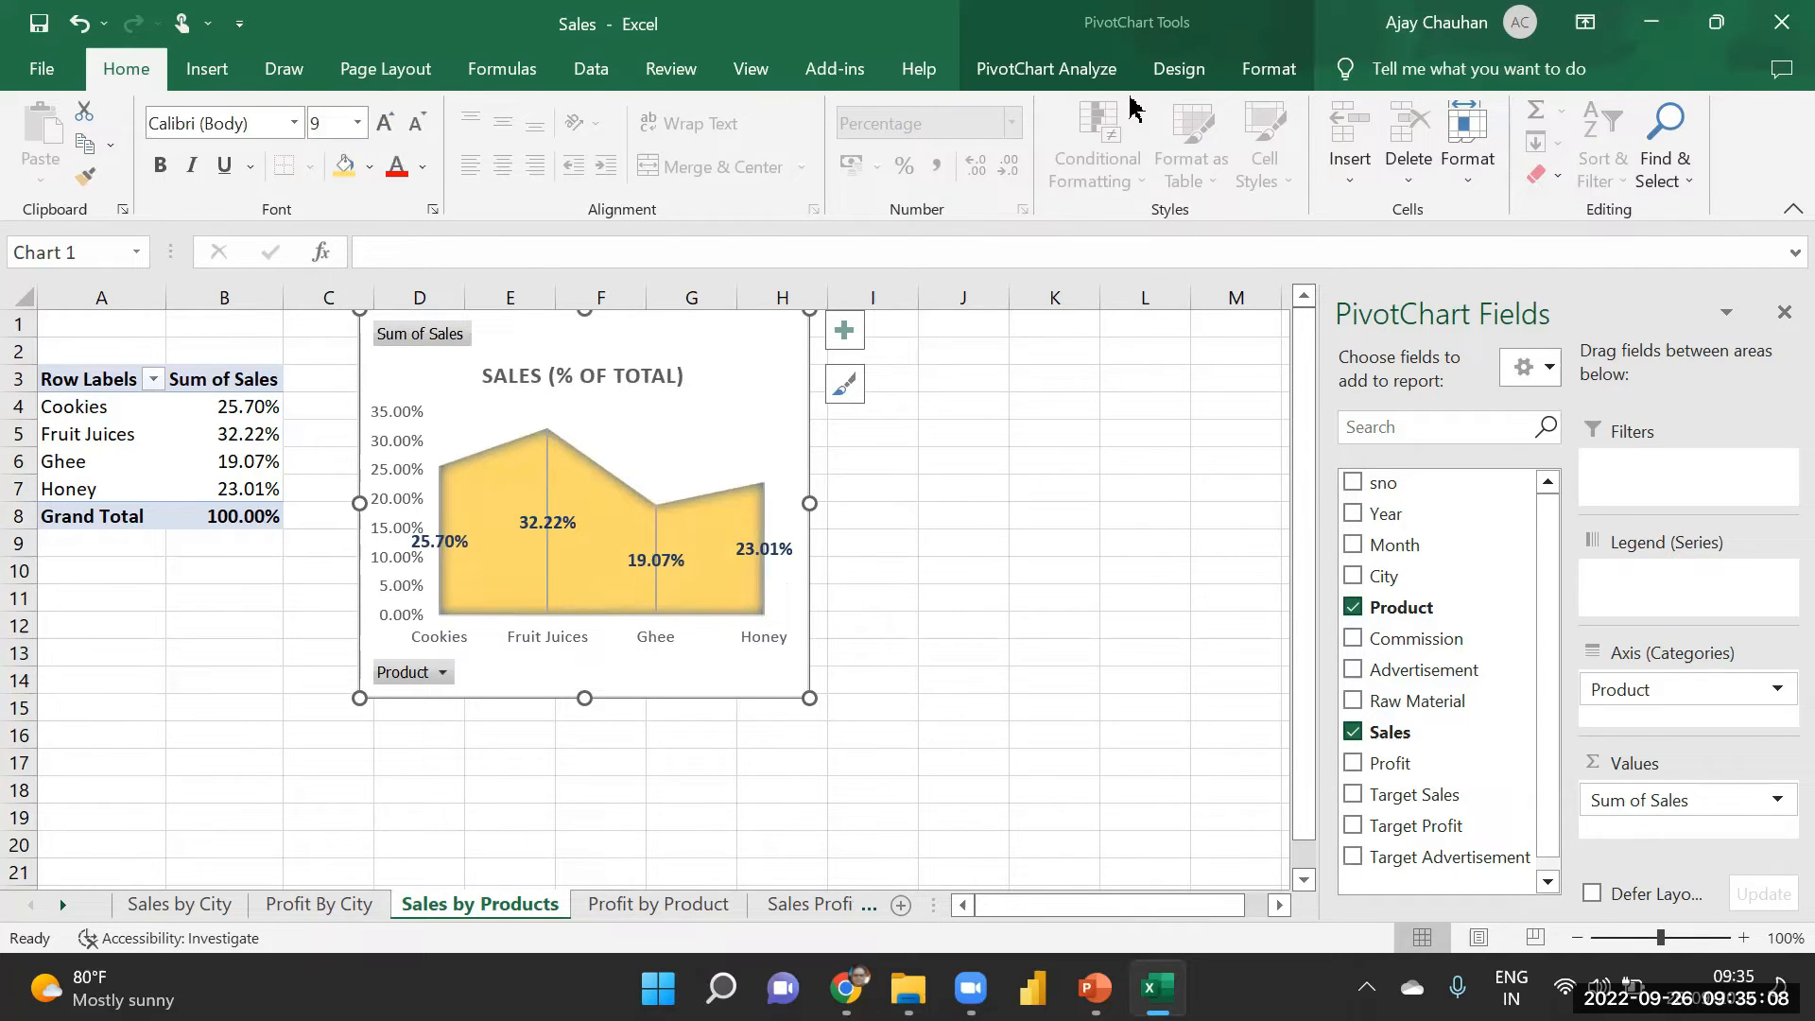
{"action": "left_click", "coordinate": [1058, 67]}
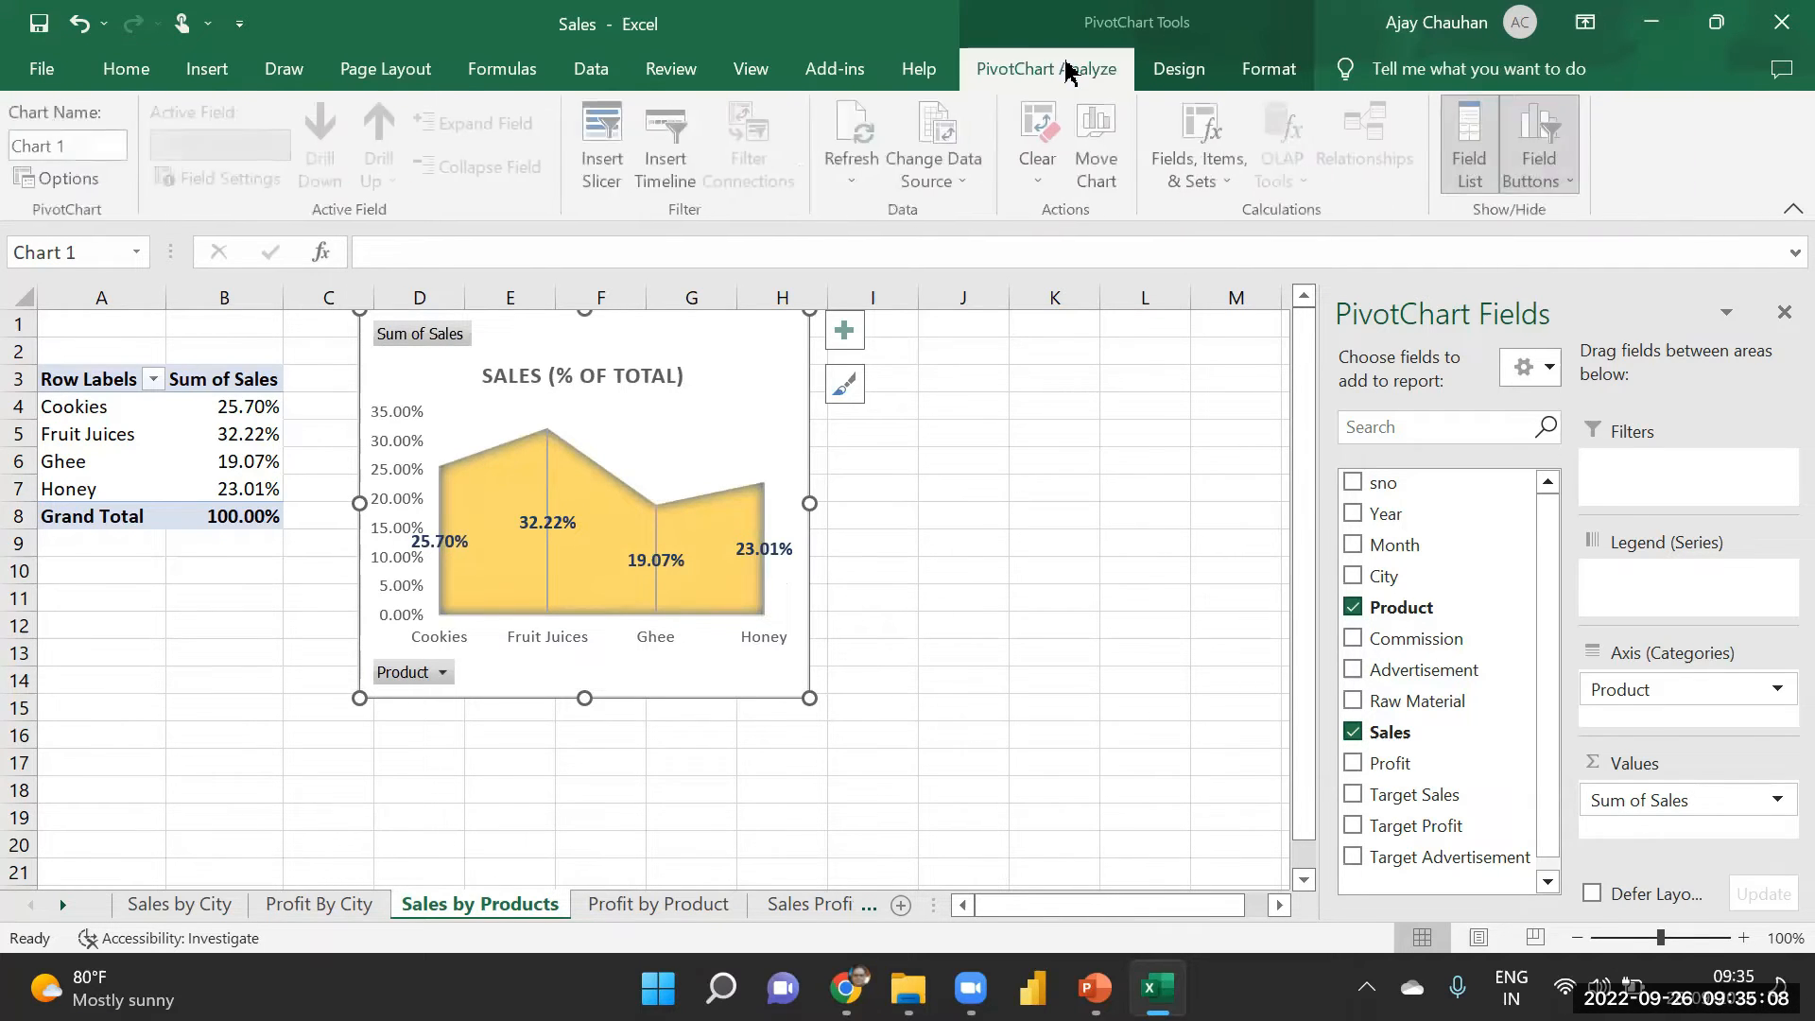
{"action": "left_click", "coordinate": [1540, 127]}
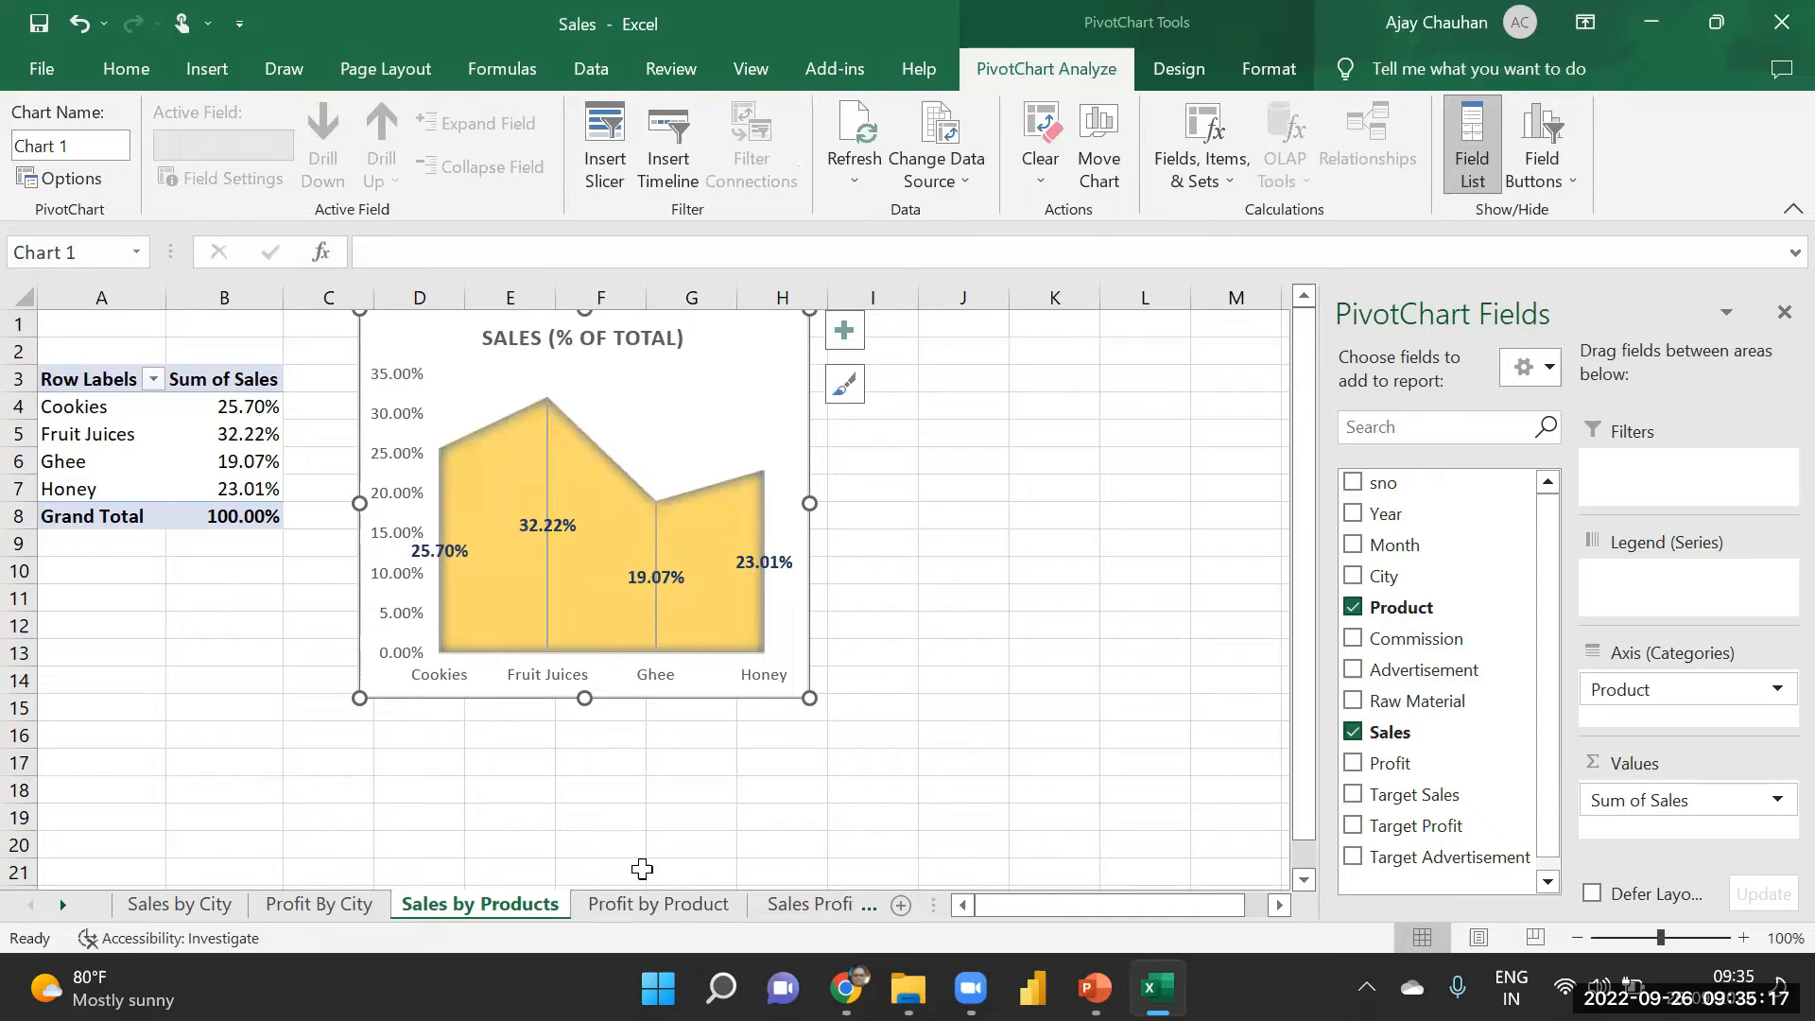
- On the Profit by Product sheet, build the pivot table with Product in Rows and the sum of Profit in Values
{"action": "left_click", "coordinate": [630, 908]}
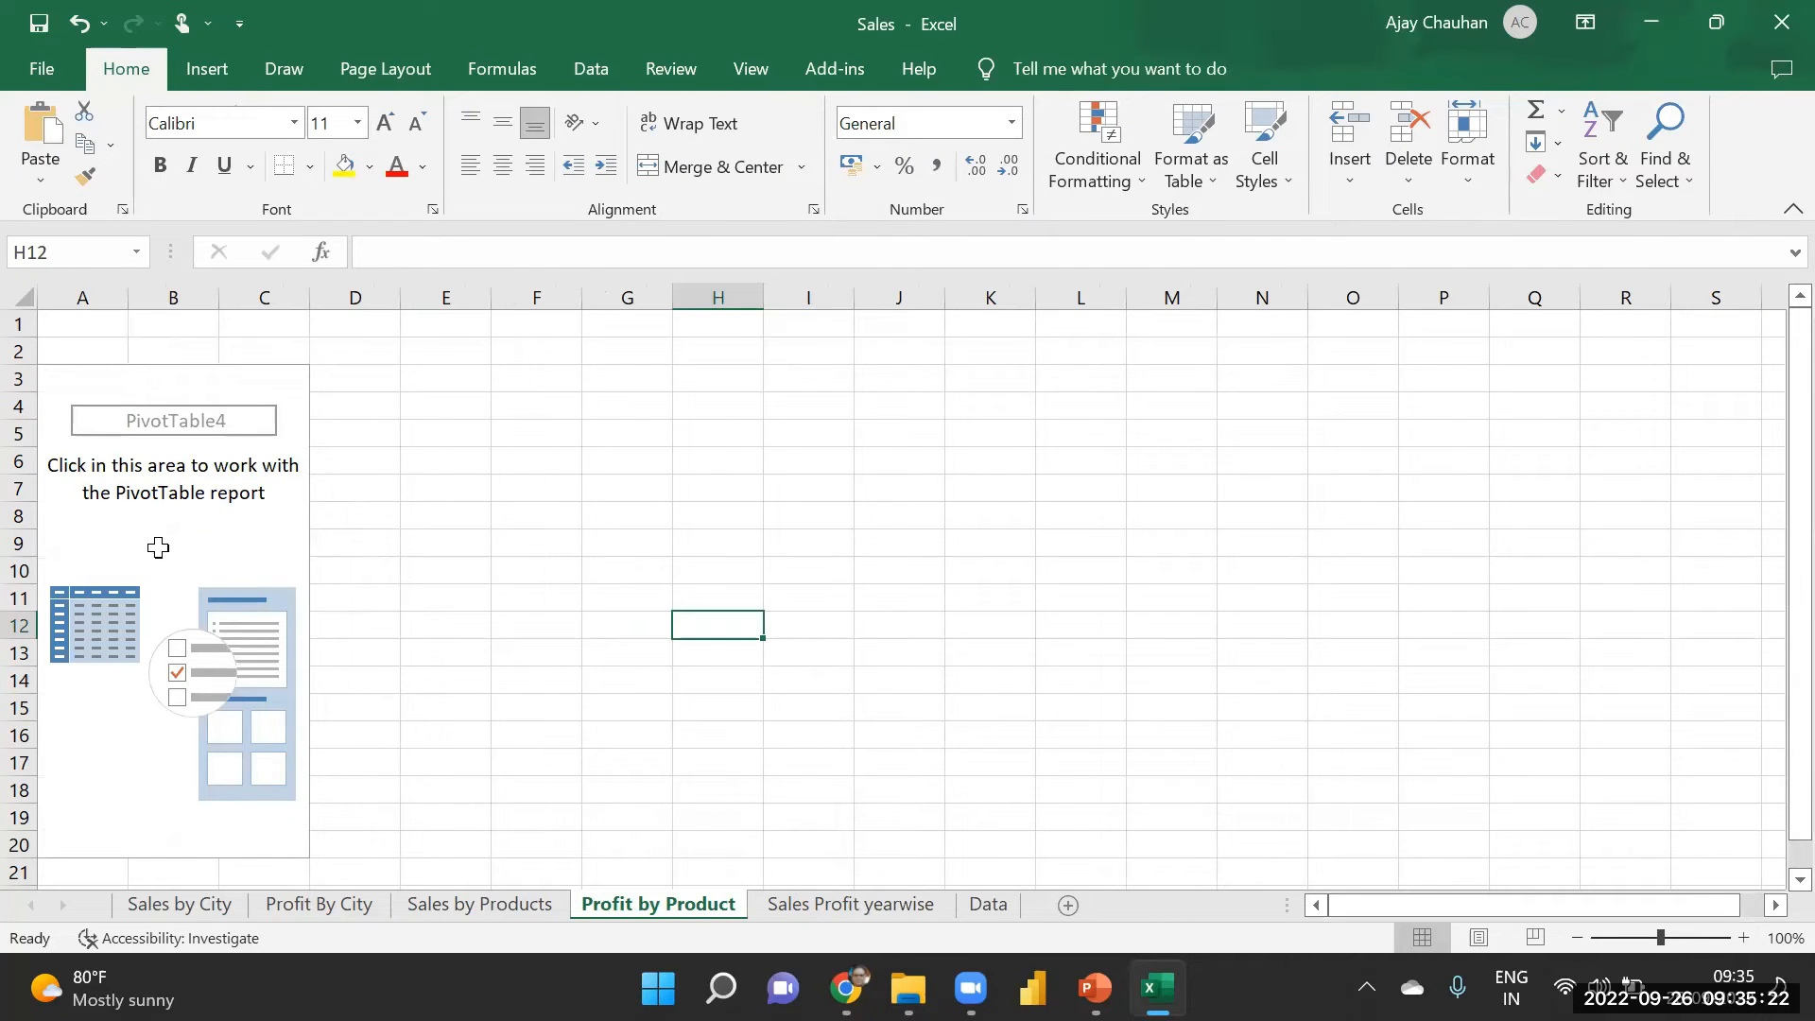
{"action": "left_click", "coordinate": [158, 547]}
{"action": "left_click", "coordinate": [102, 566]}
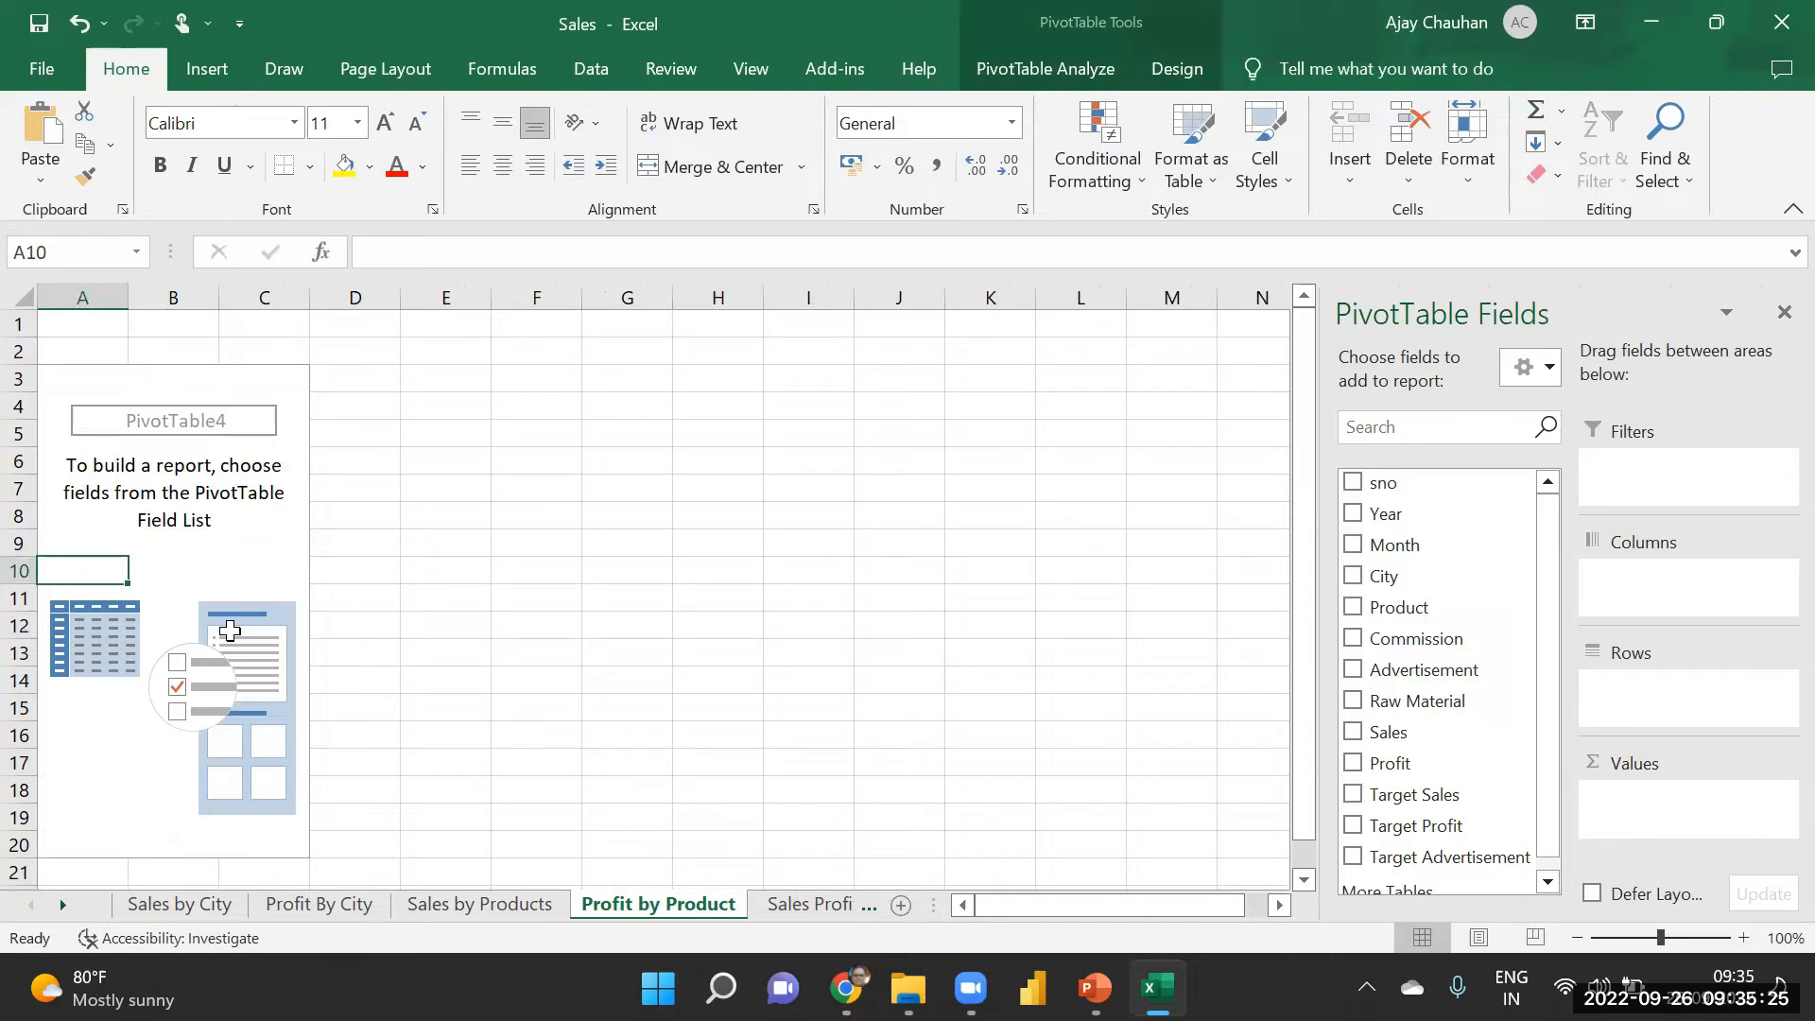
{"action": "left_click_drag", "start_coordinate": [1402, 766], "coordinate": [1664, 832]}
{"action": "left_click_drag", "start_coordinate": [1407, 610], "coordinate": [1652, 695]}
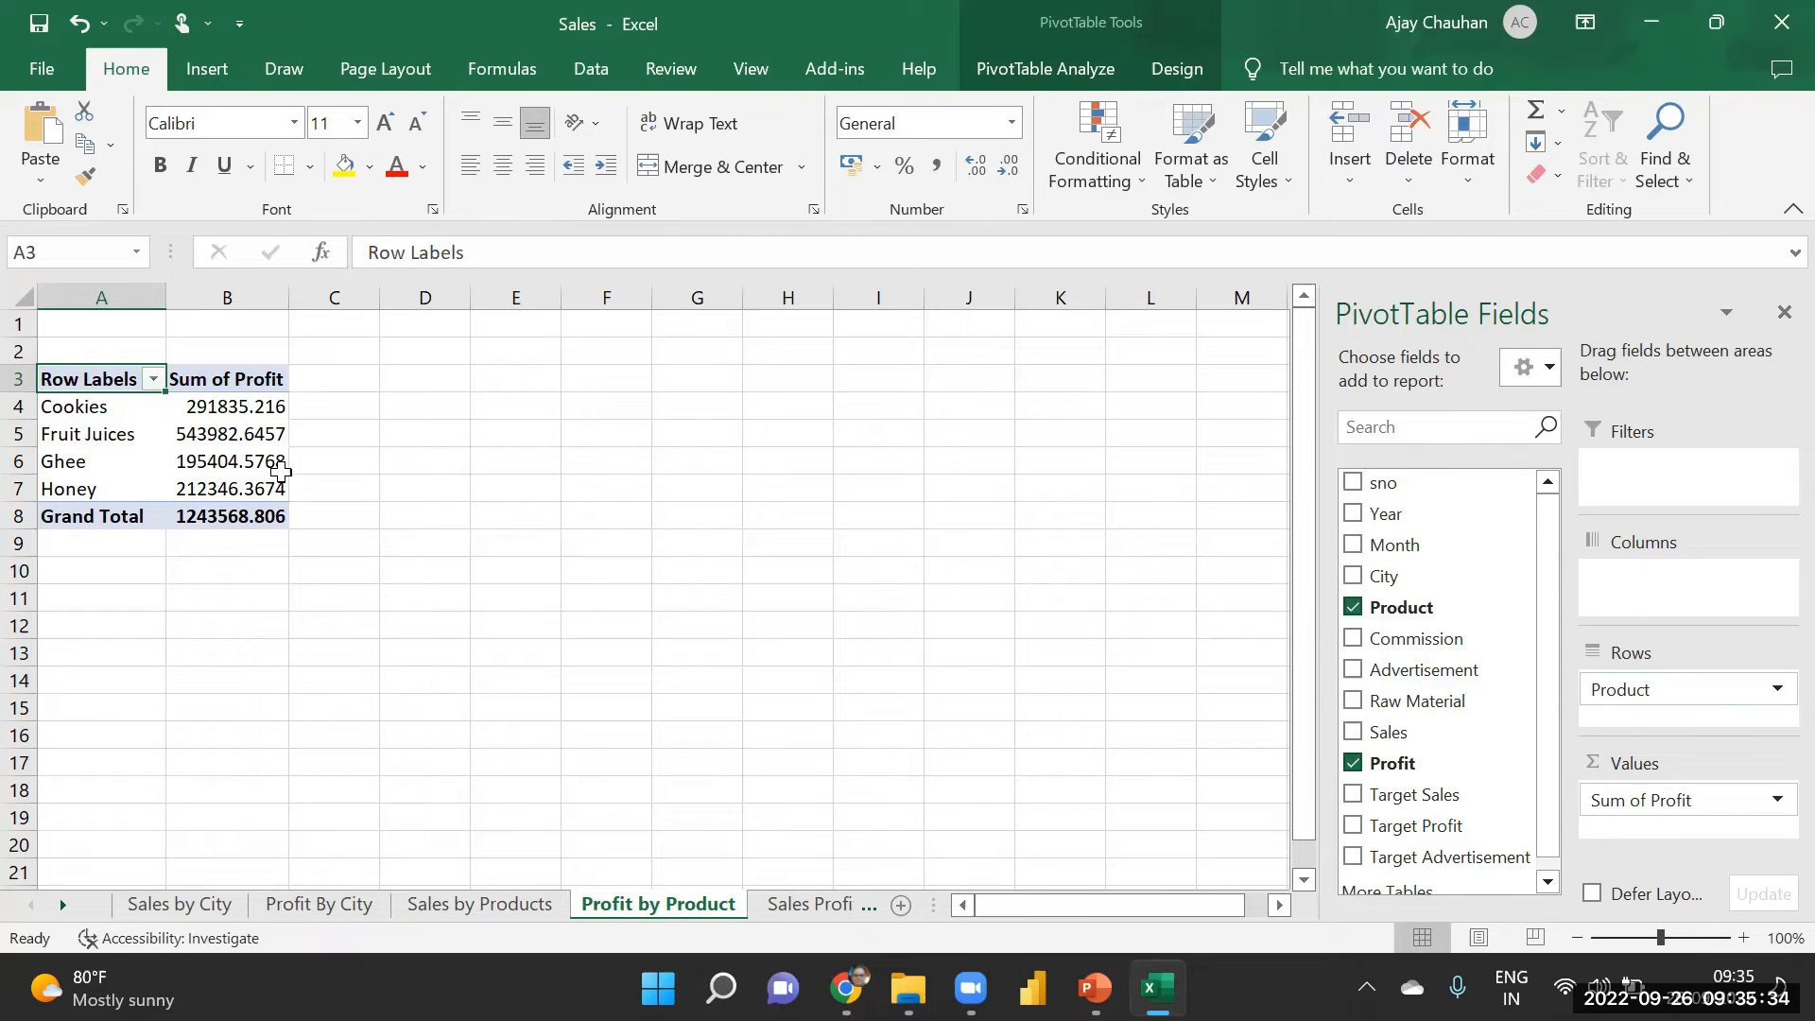
- Show the Sum of Profit values as % of Column Total
{"action": "left_click", "coordinate": [227, 409]}
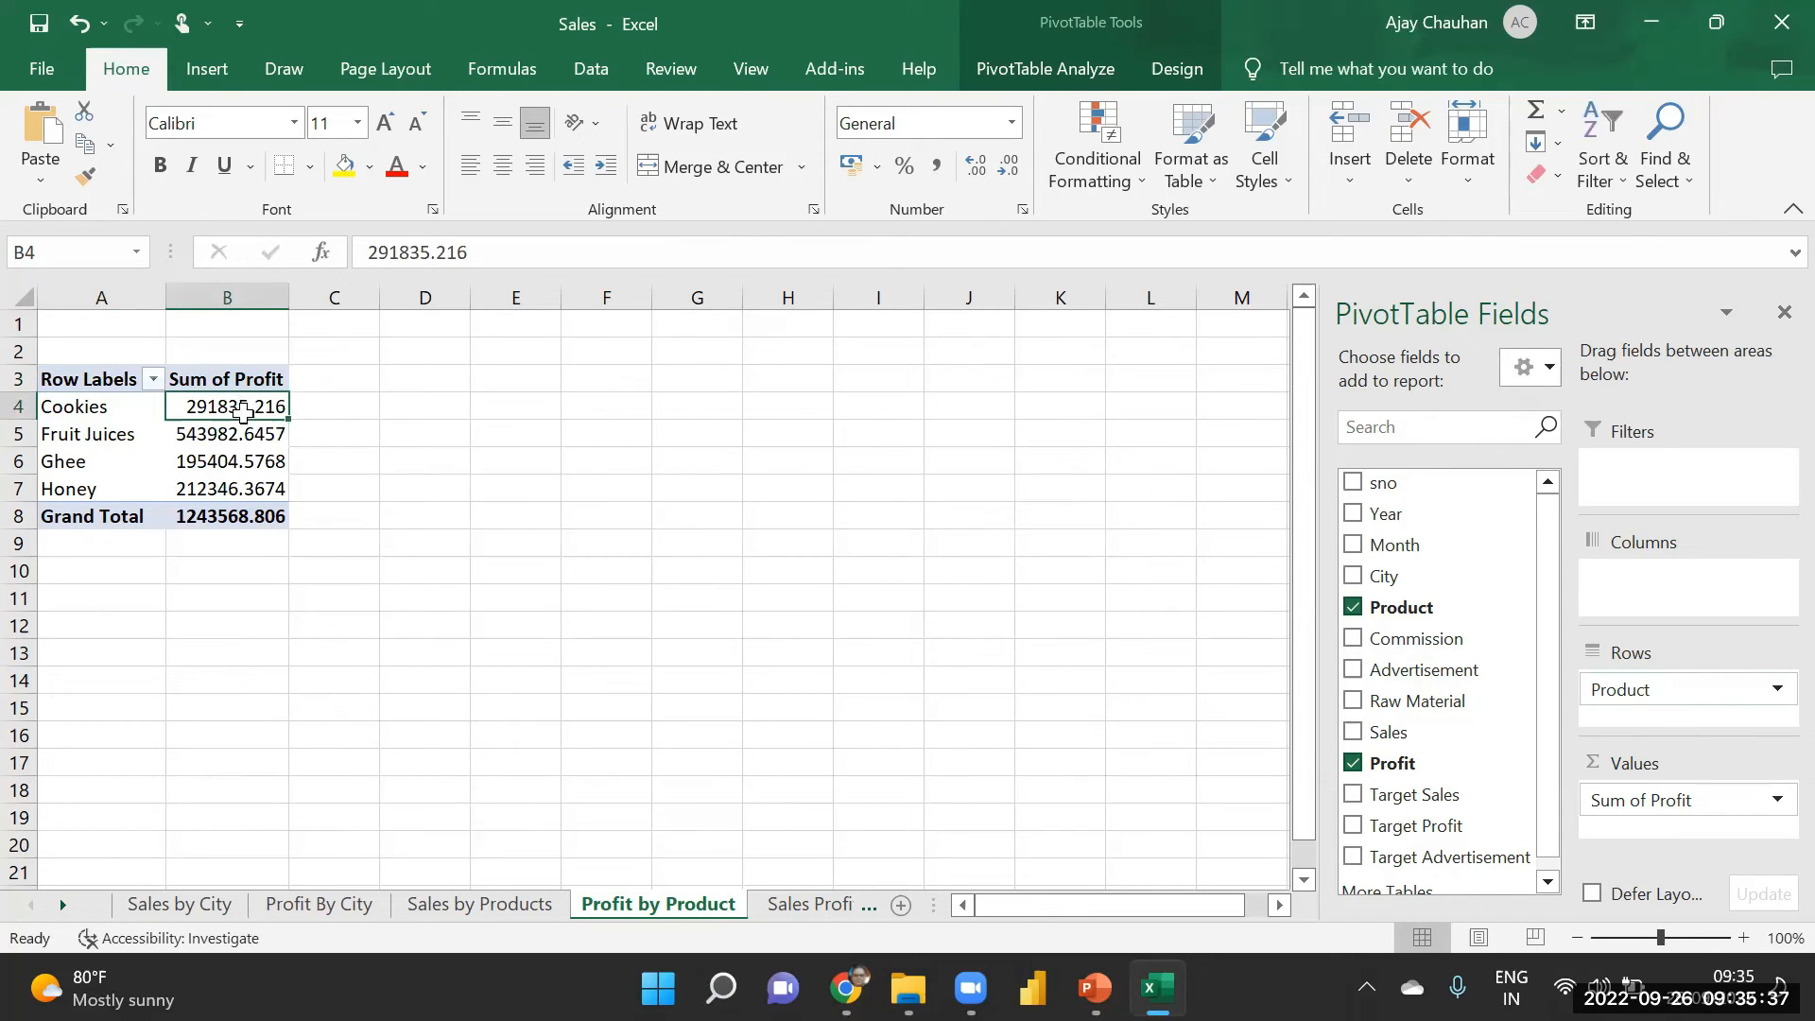
{"action": "right_click", "coordinate": [244, 408]}
{"action": "mouse_move", "coordinate": [495, 626]}
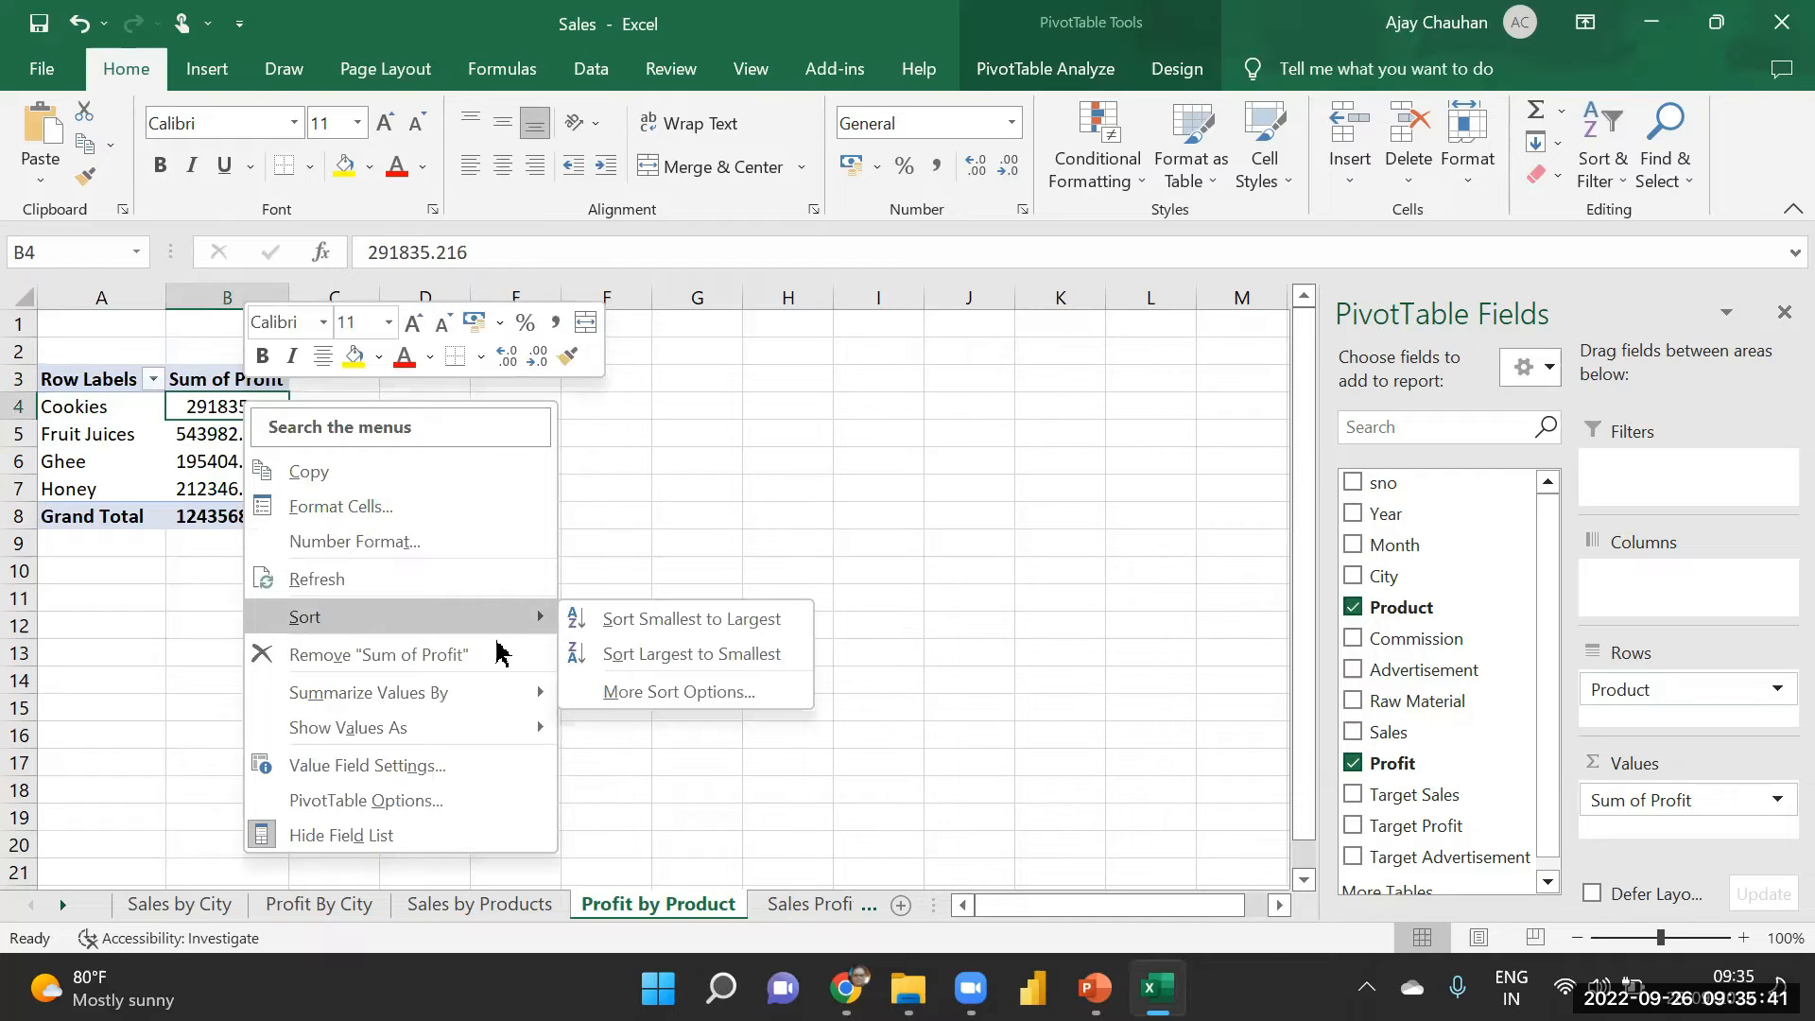
{"action": "mouse_move", "coordinate": [478, 729]}
{"action": "left_click", "coordinate": [687, 462]}
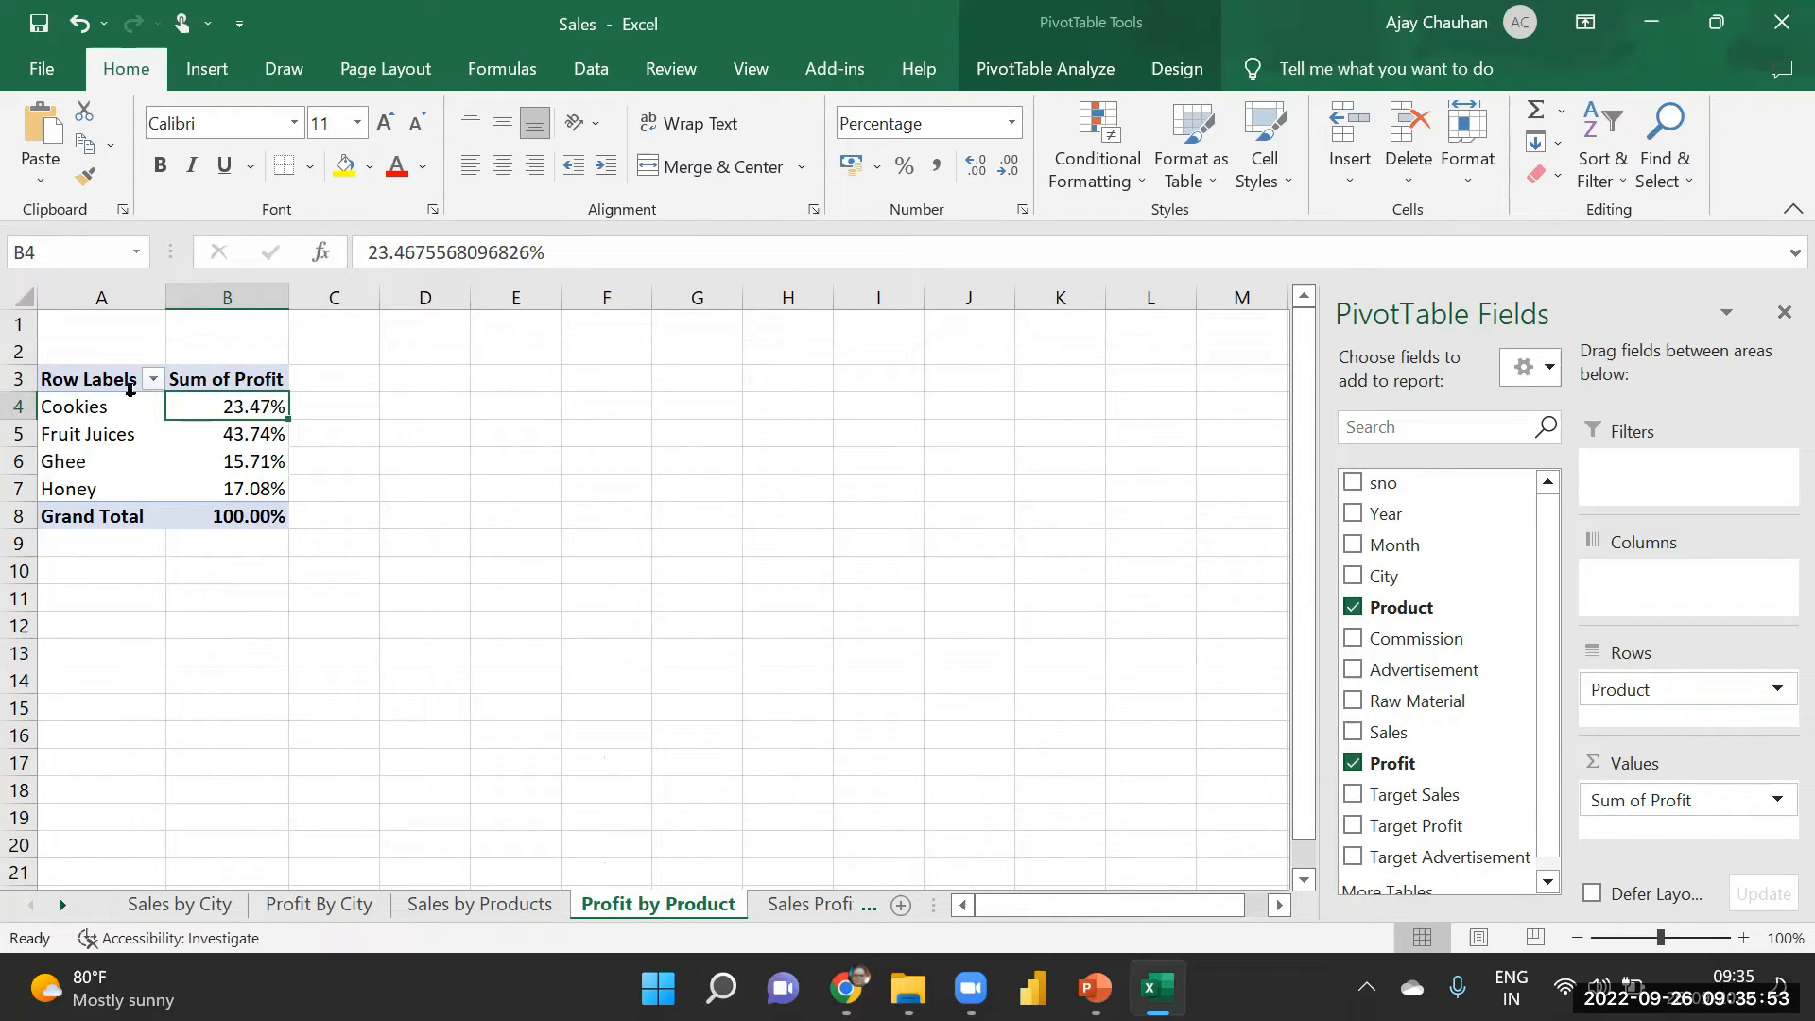
- Insert a Pie PivotChart of profit by product and place it beside the pivot table, from column C to column K
{"action": "left_click", "coordinate": [71, 433]}
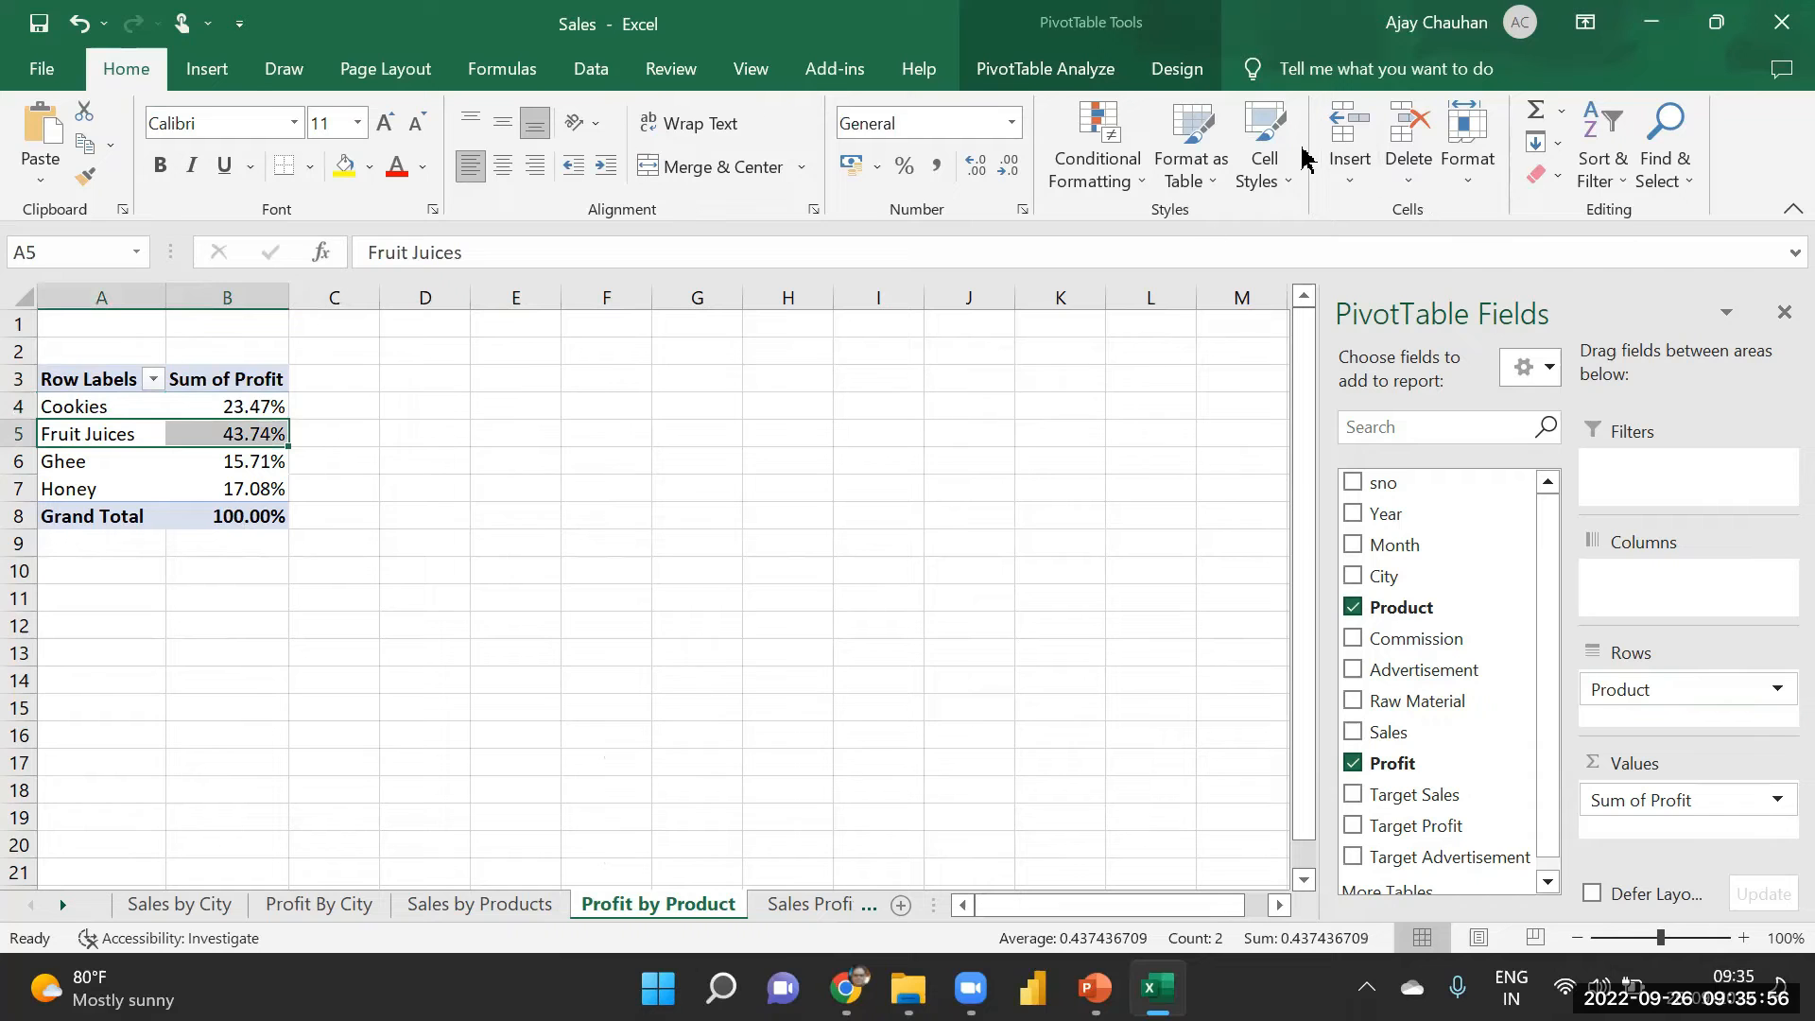
{"action": "left_click", "coordinate": [777, 82]}
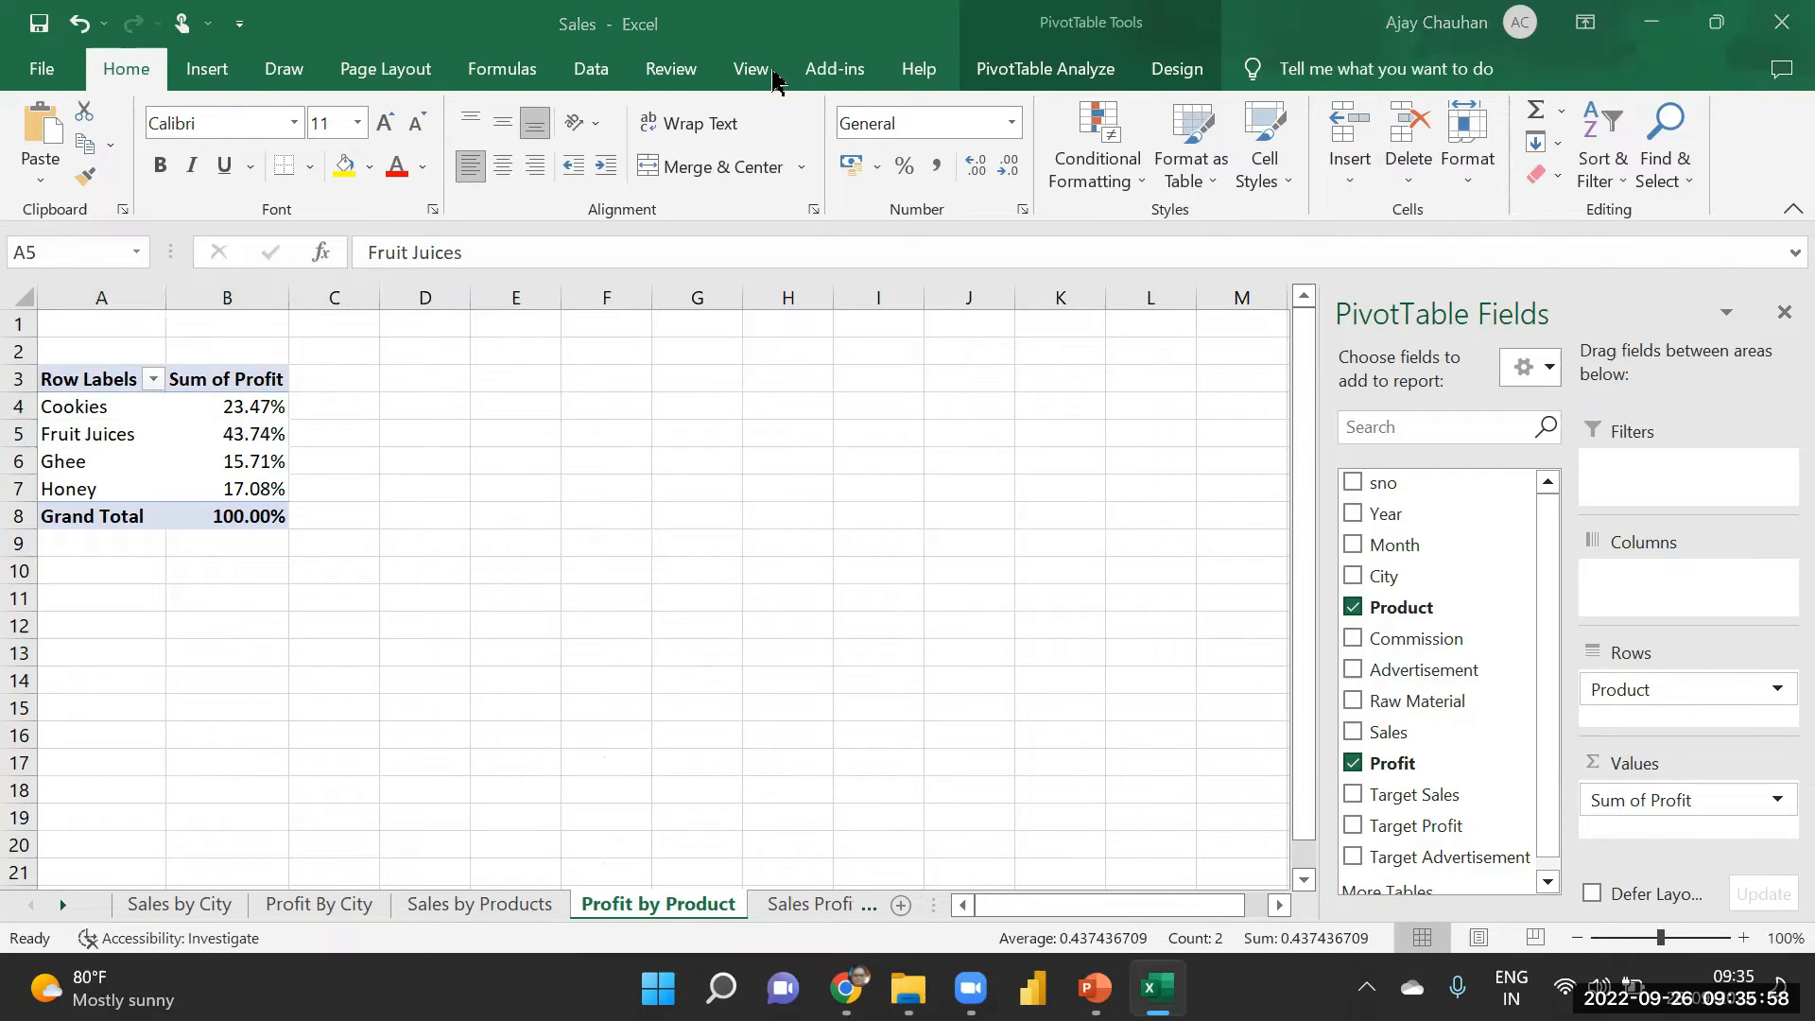
{"action": "left_click", "coordinate": [1050, 77]}
{"action": "left_click", "coordinate": [1055, 73]}
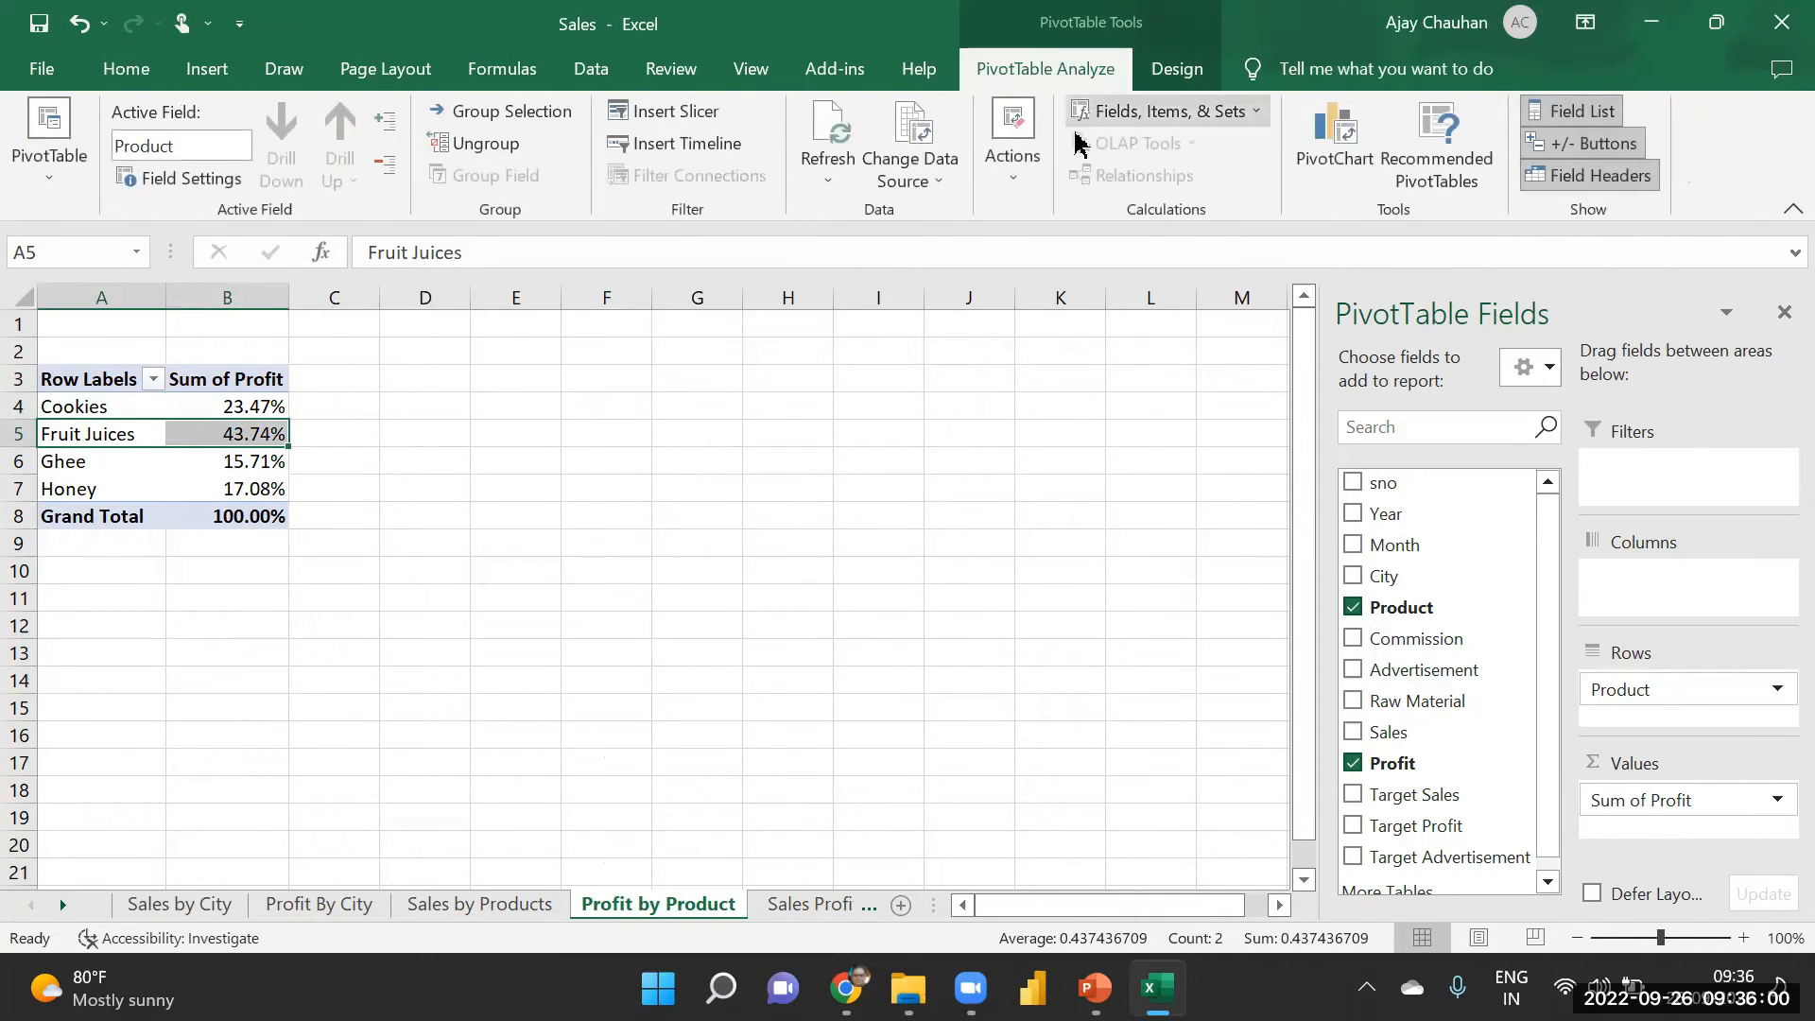
{"action": "left_click", "coordinate": [1335, 131]}
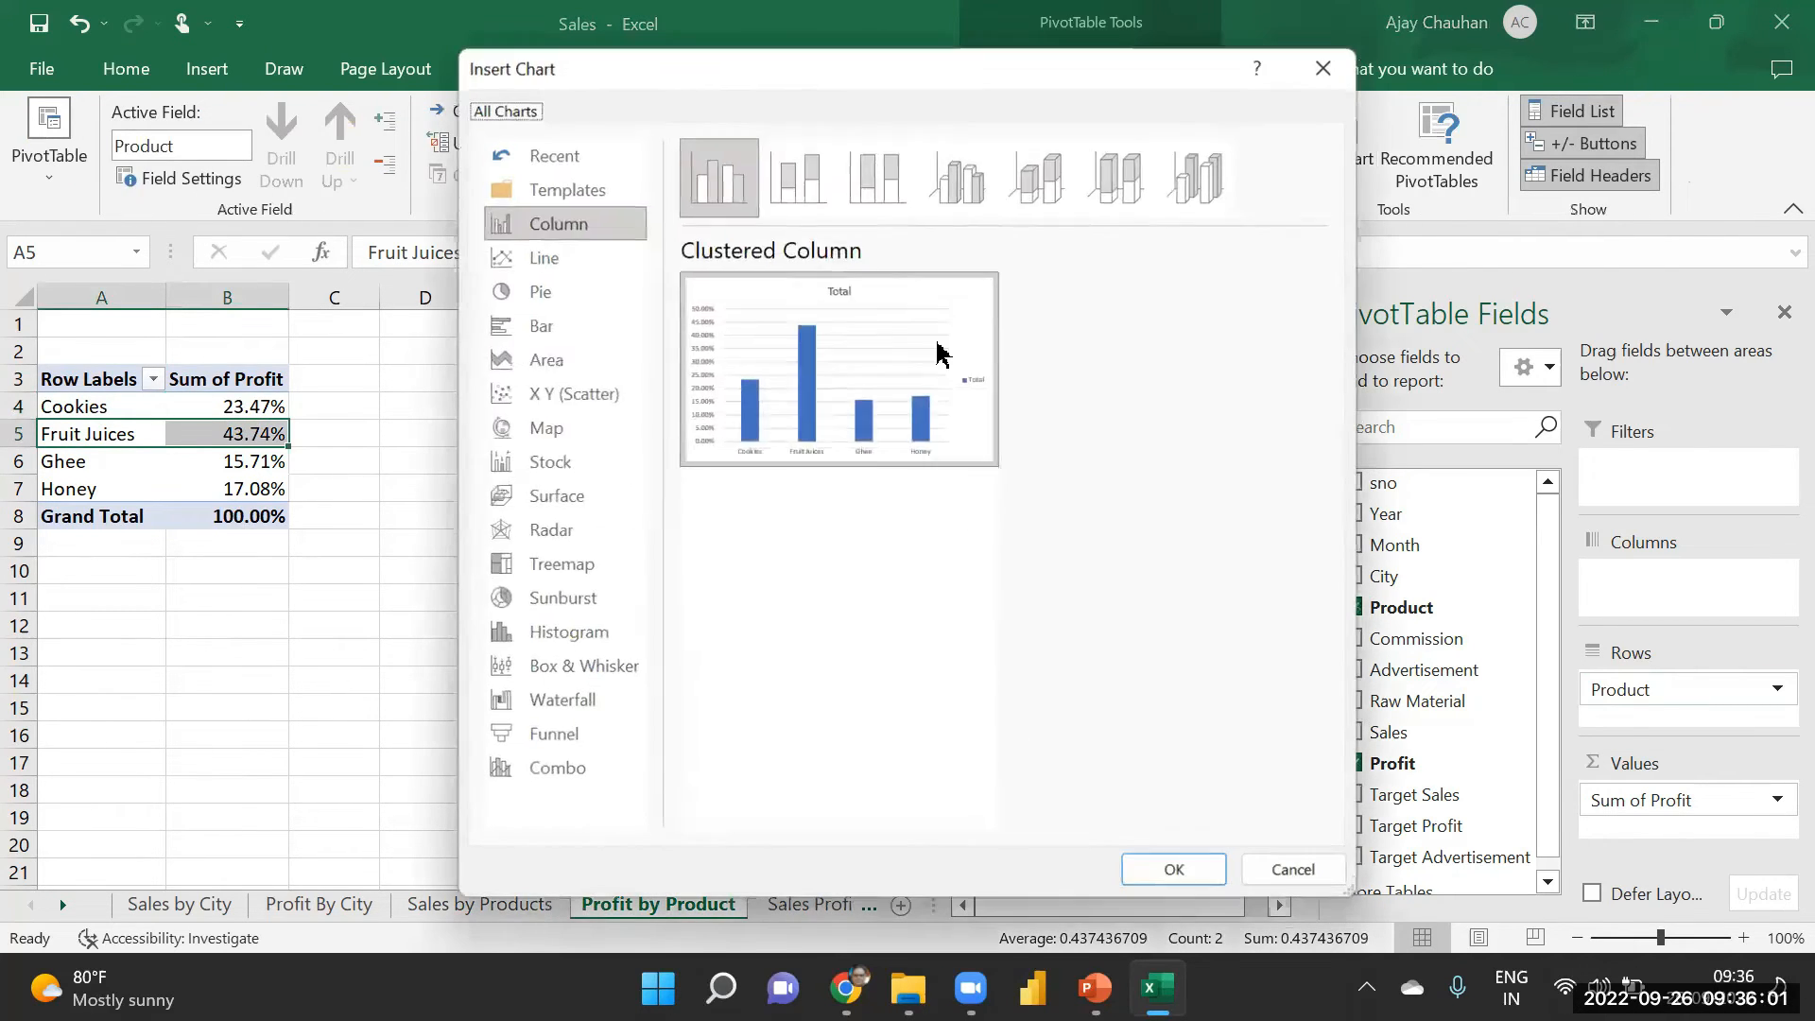
{"action": "left_click", "coordinate": [542, 292]}
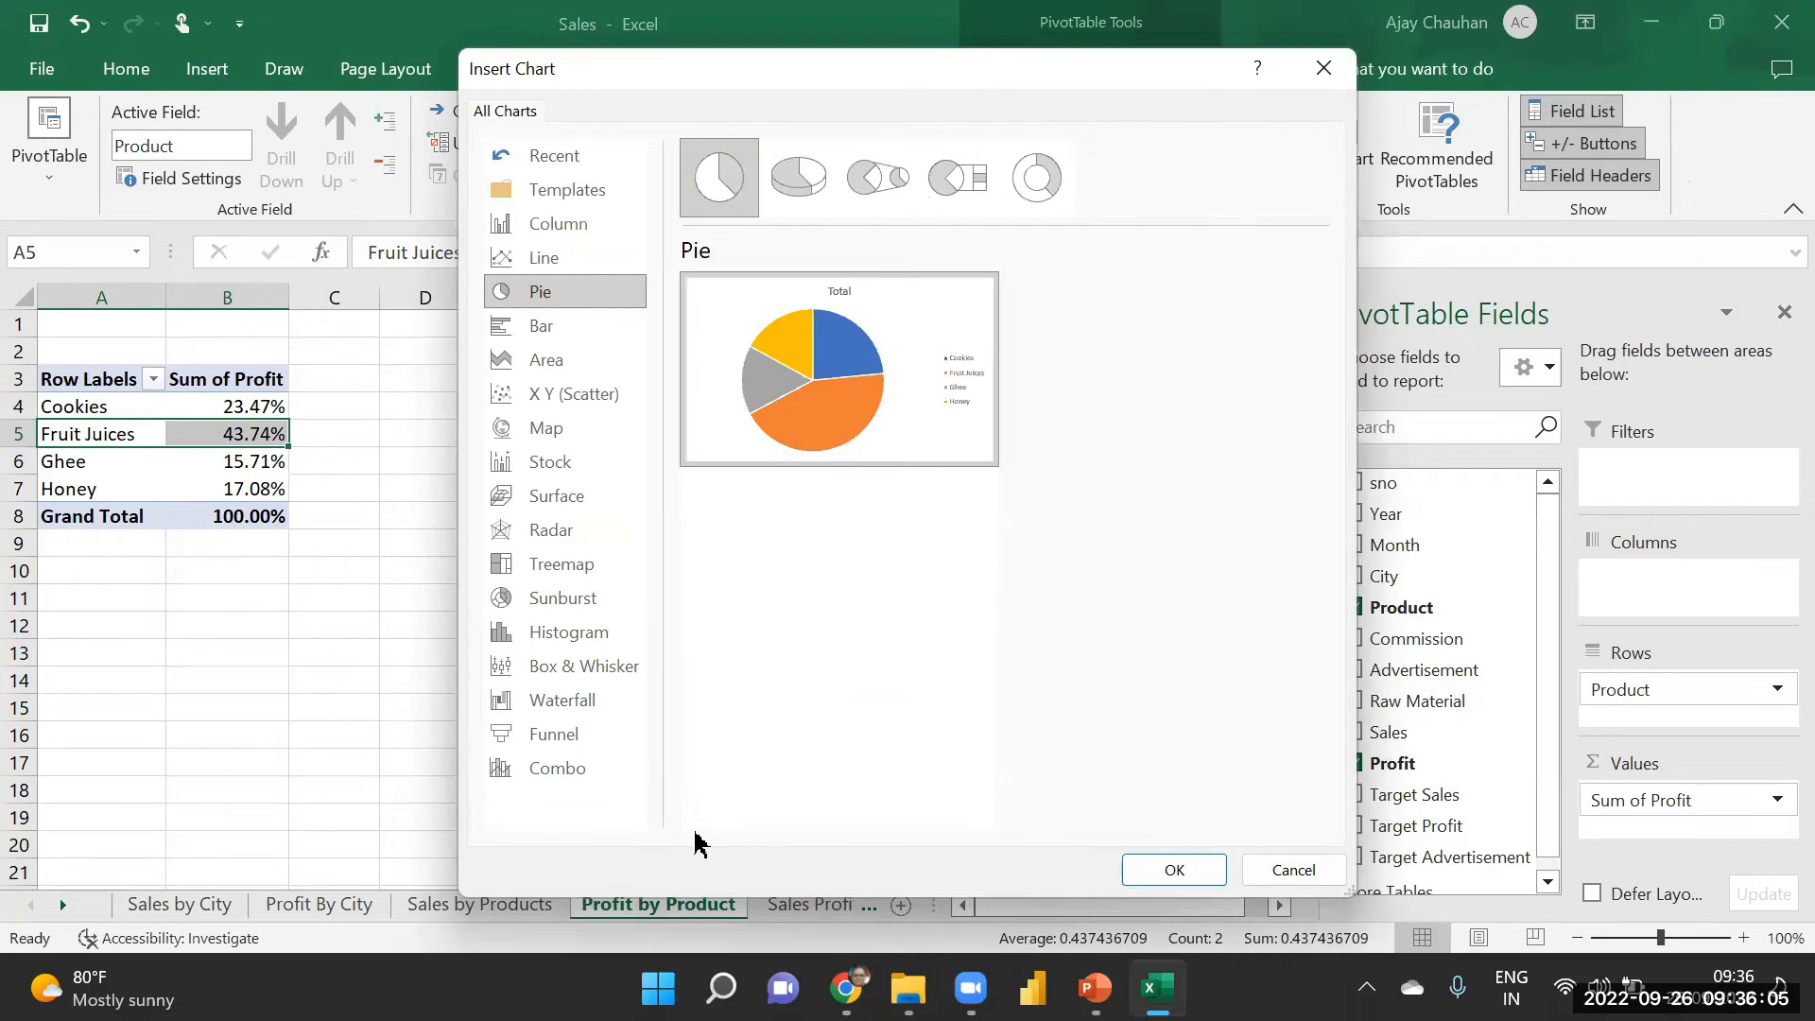
{"action": "left_click", "coordinate": [1175, 866]}
{"action": "left_click_drag", "start_coordinate": [833, 371], "coordinate": [863, 356]}
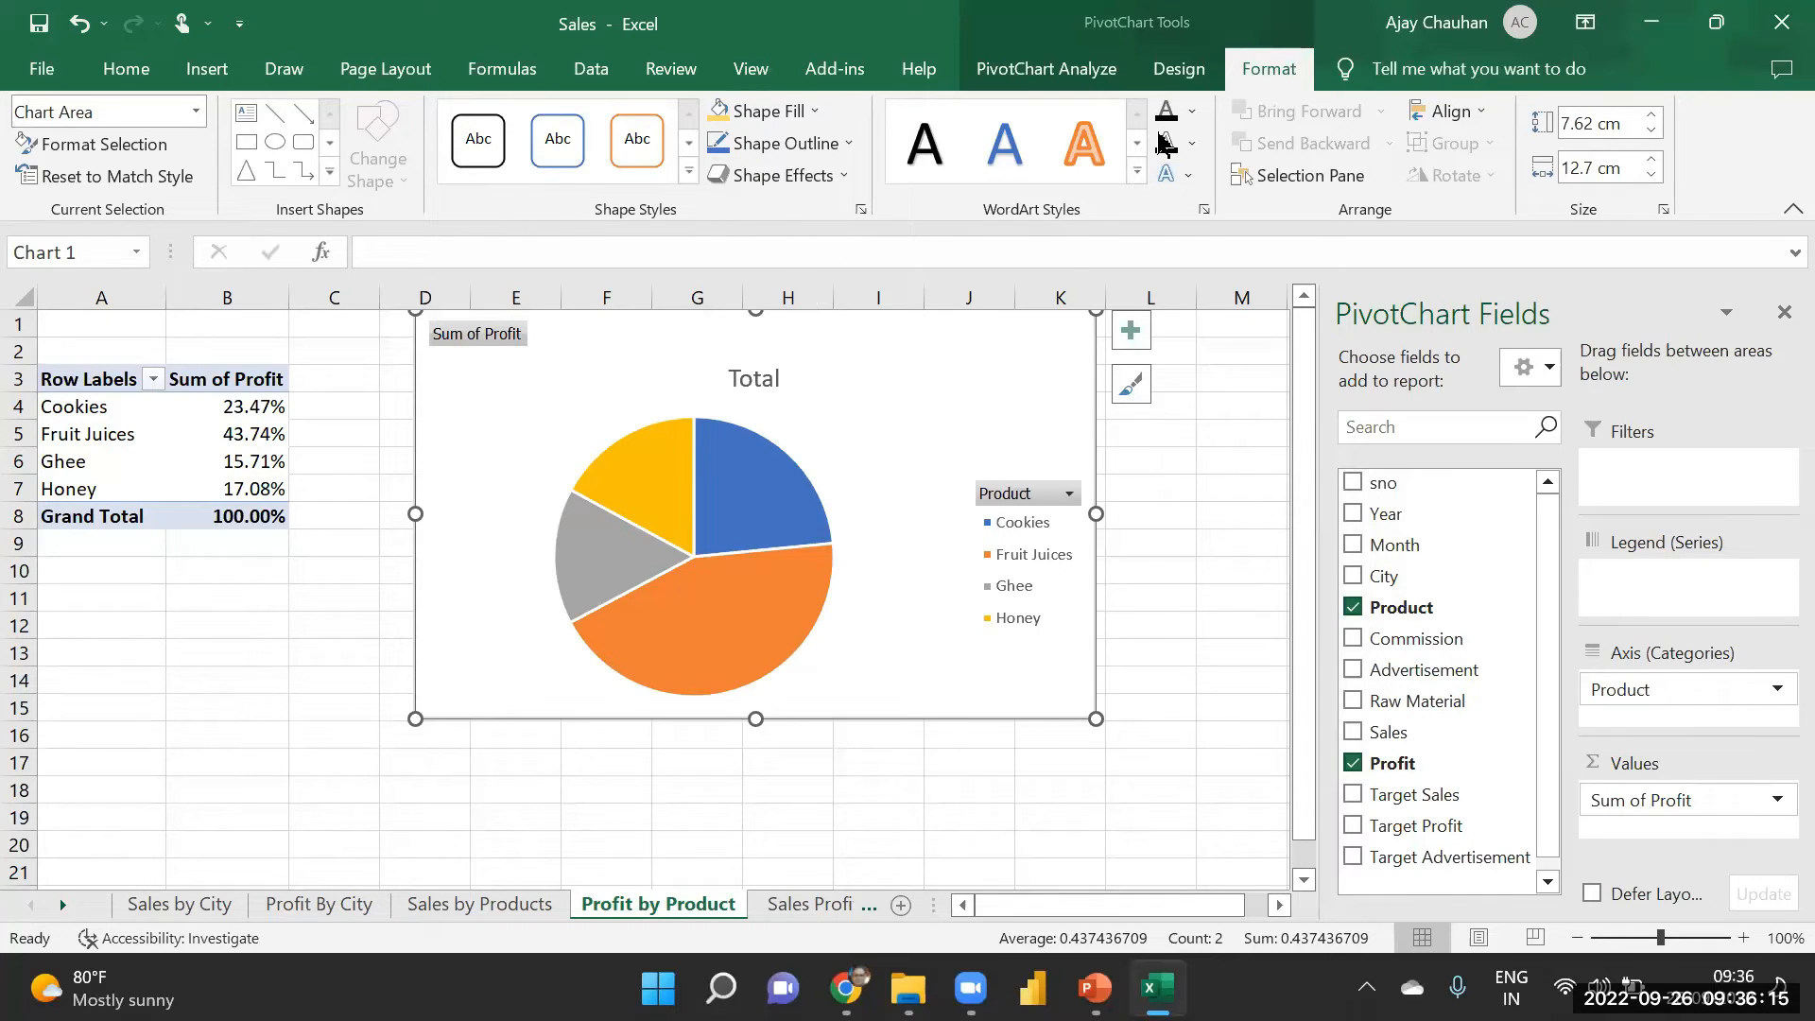
- Try several styles on the pie chart, then keep the light-background style with product names and percentages in white on the slices
{"action": "left_click", "coordinate": [1176, 68]}
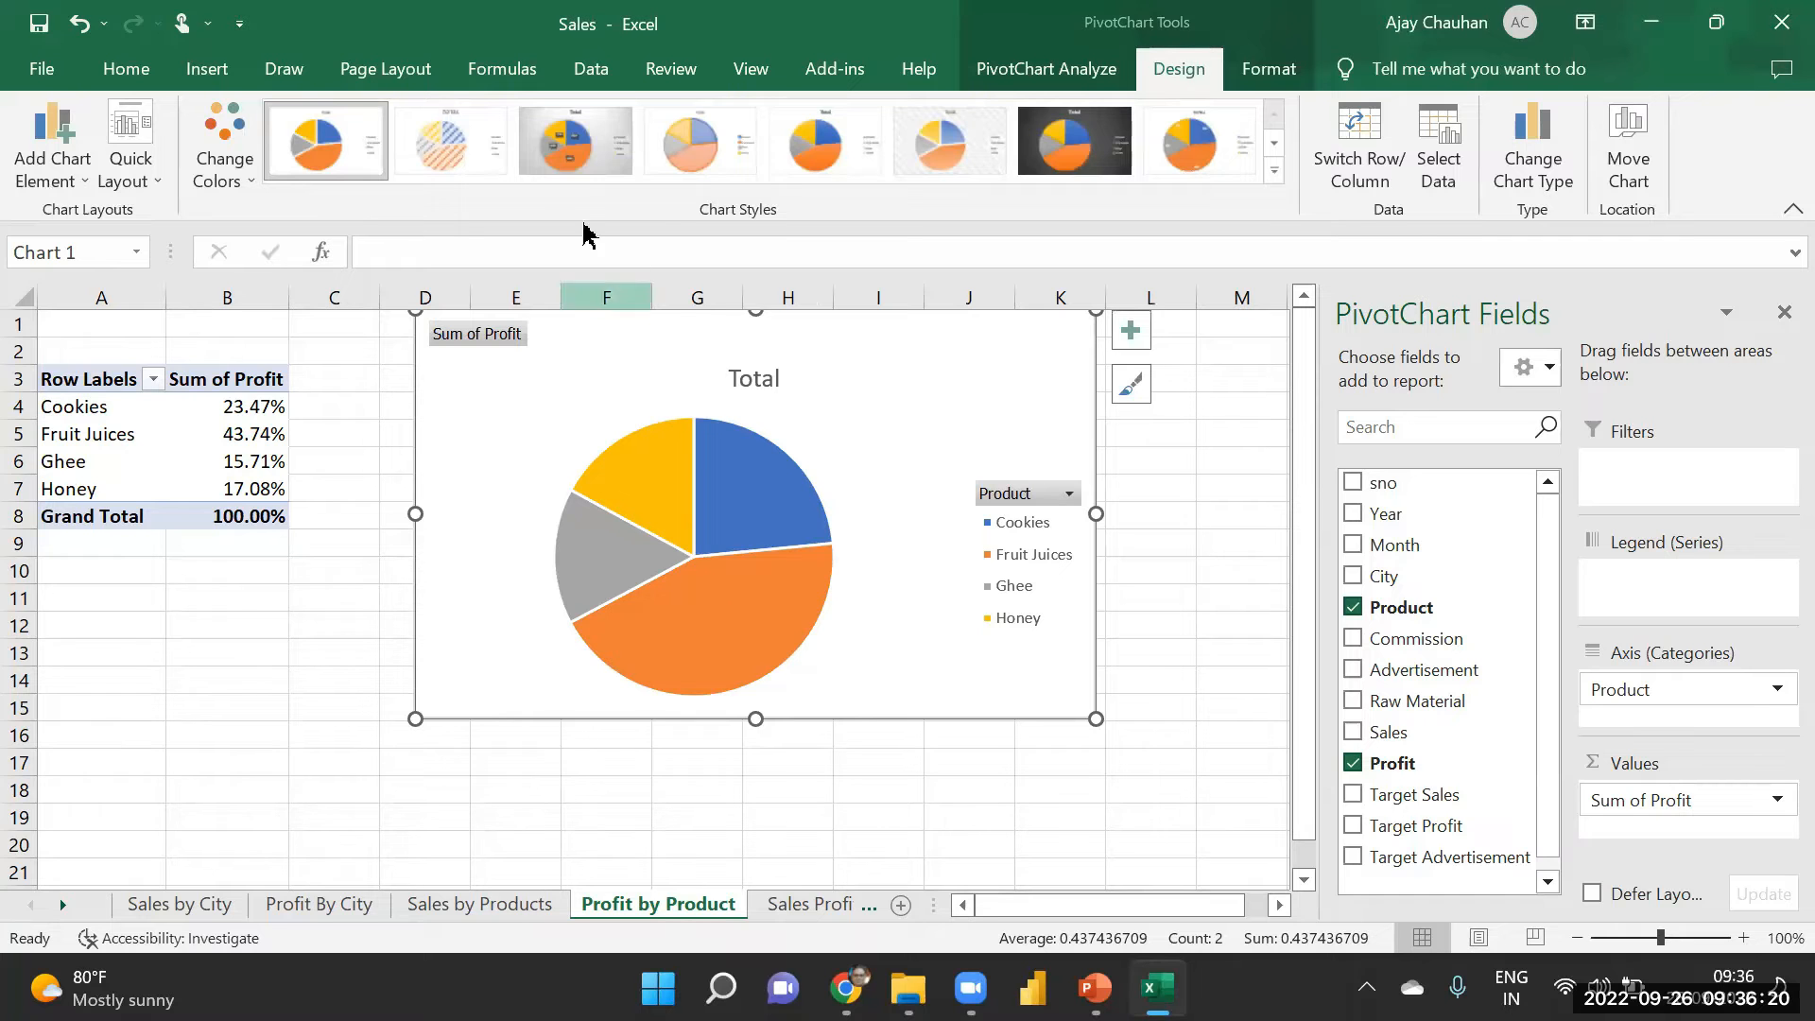
{"action": "left_click", "coordinate": [568, 140]}
{"action": "left_click", "coordinate": [1276, 174]}
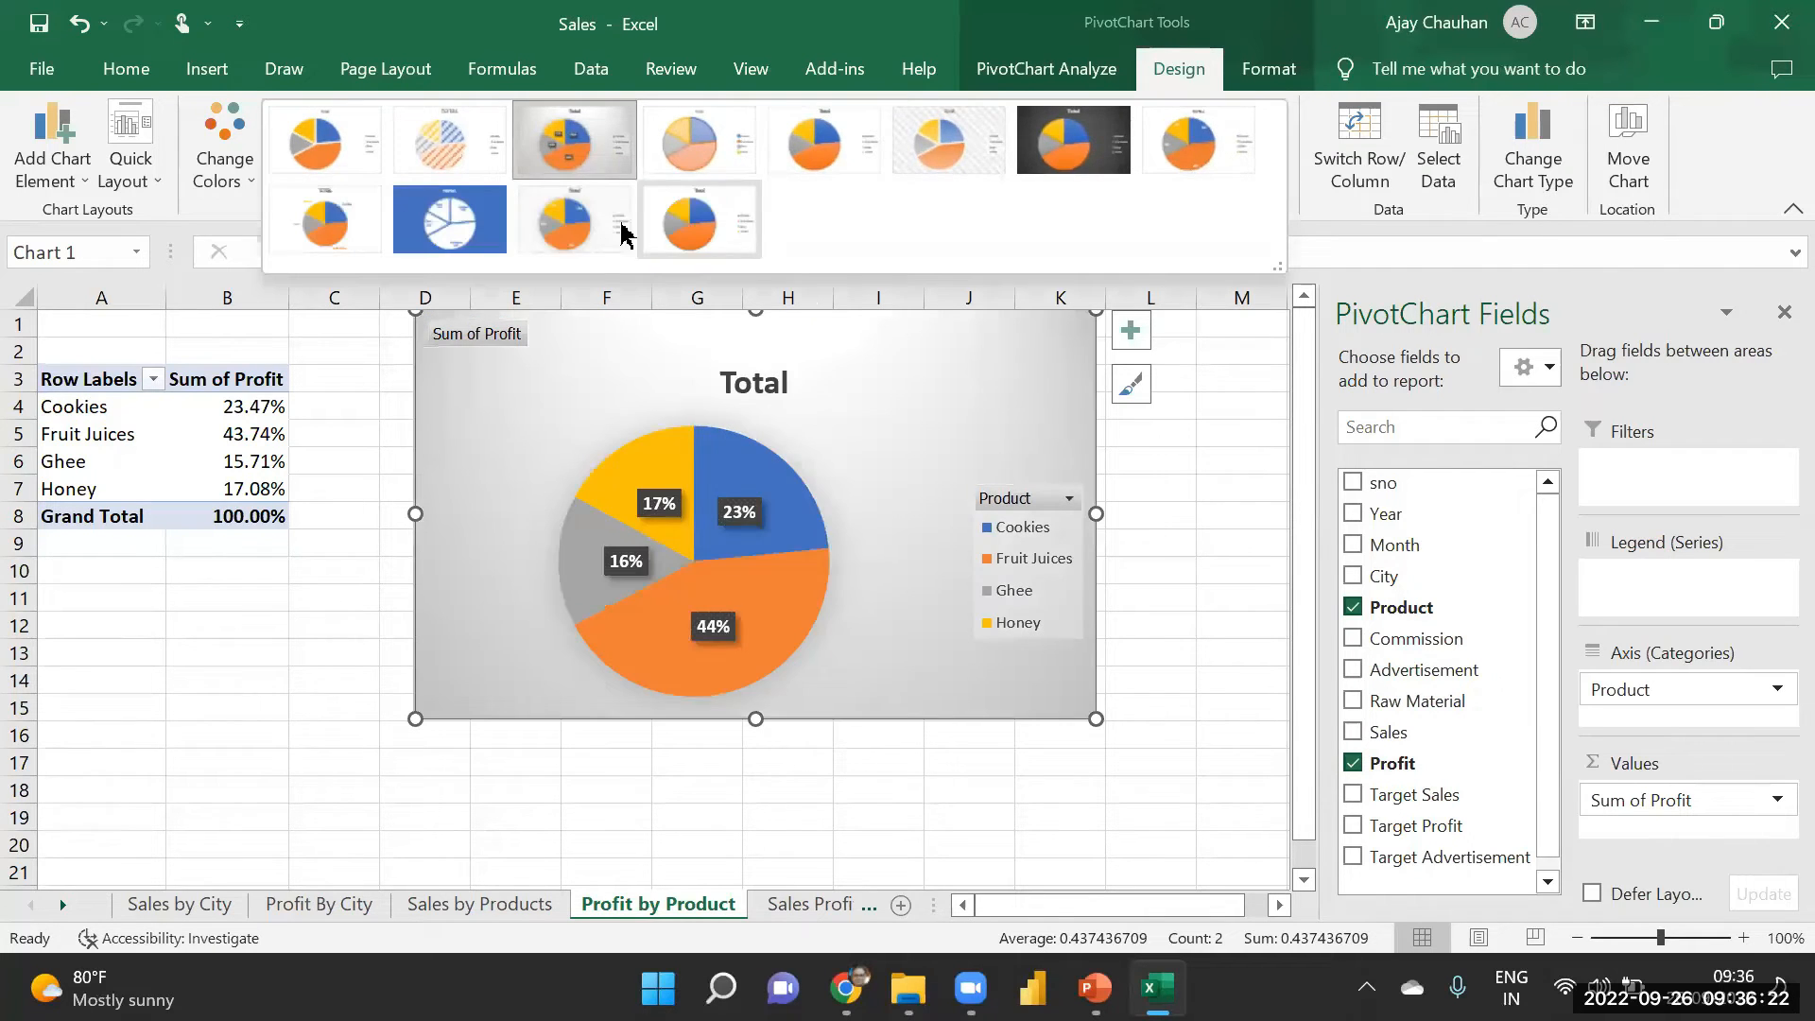
{"action": "left_click", "coordinate": [587, 223]}
{"action": "left_click", "coordinate": [436, 129]}
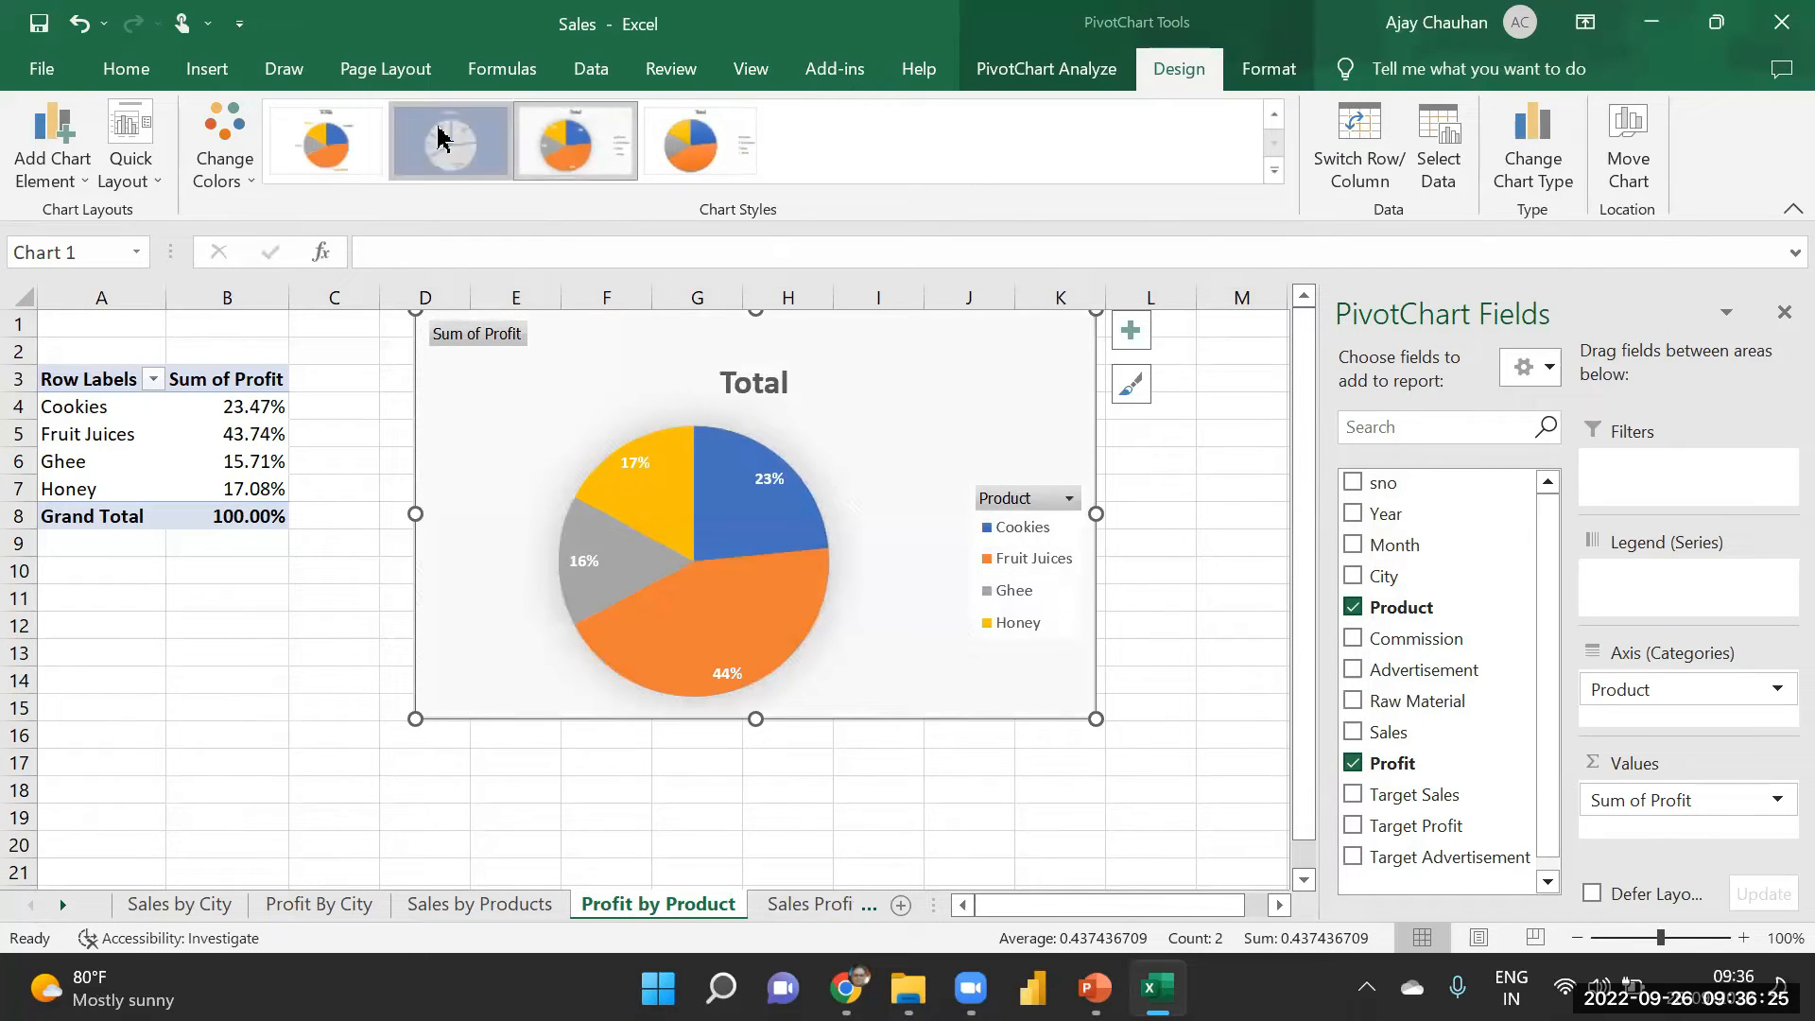
{"action": "left_click", "coordinate": [567, 134]}
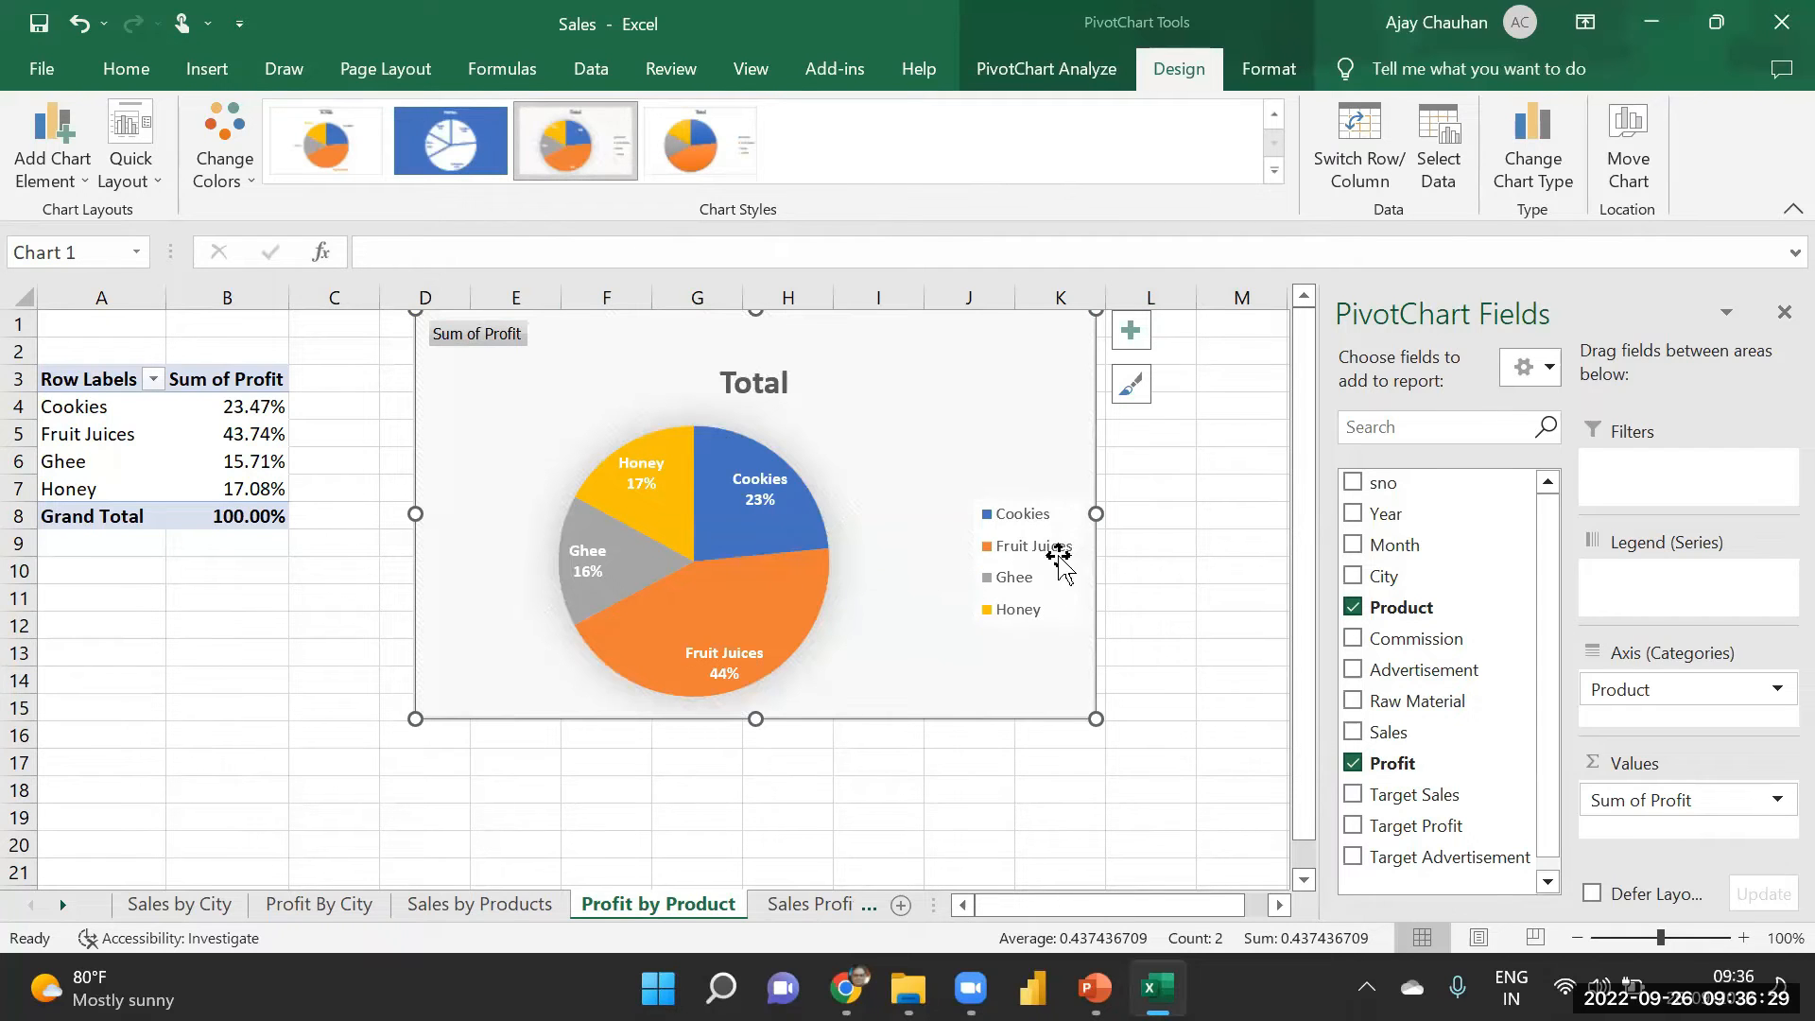
- Remove the pie chart's legend and hide all of its field buttons
{"action": "left_click", "coordinate": [1130, 331]}
{"action": "left_click", "coordinate": [1123, 334]}
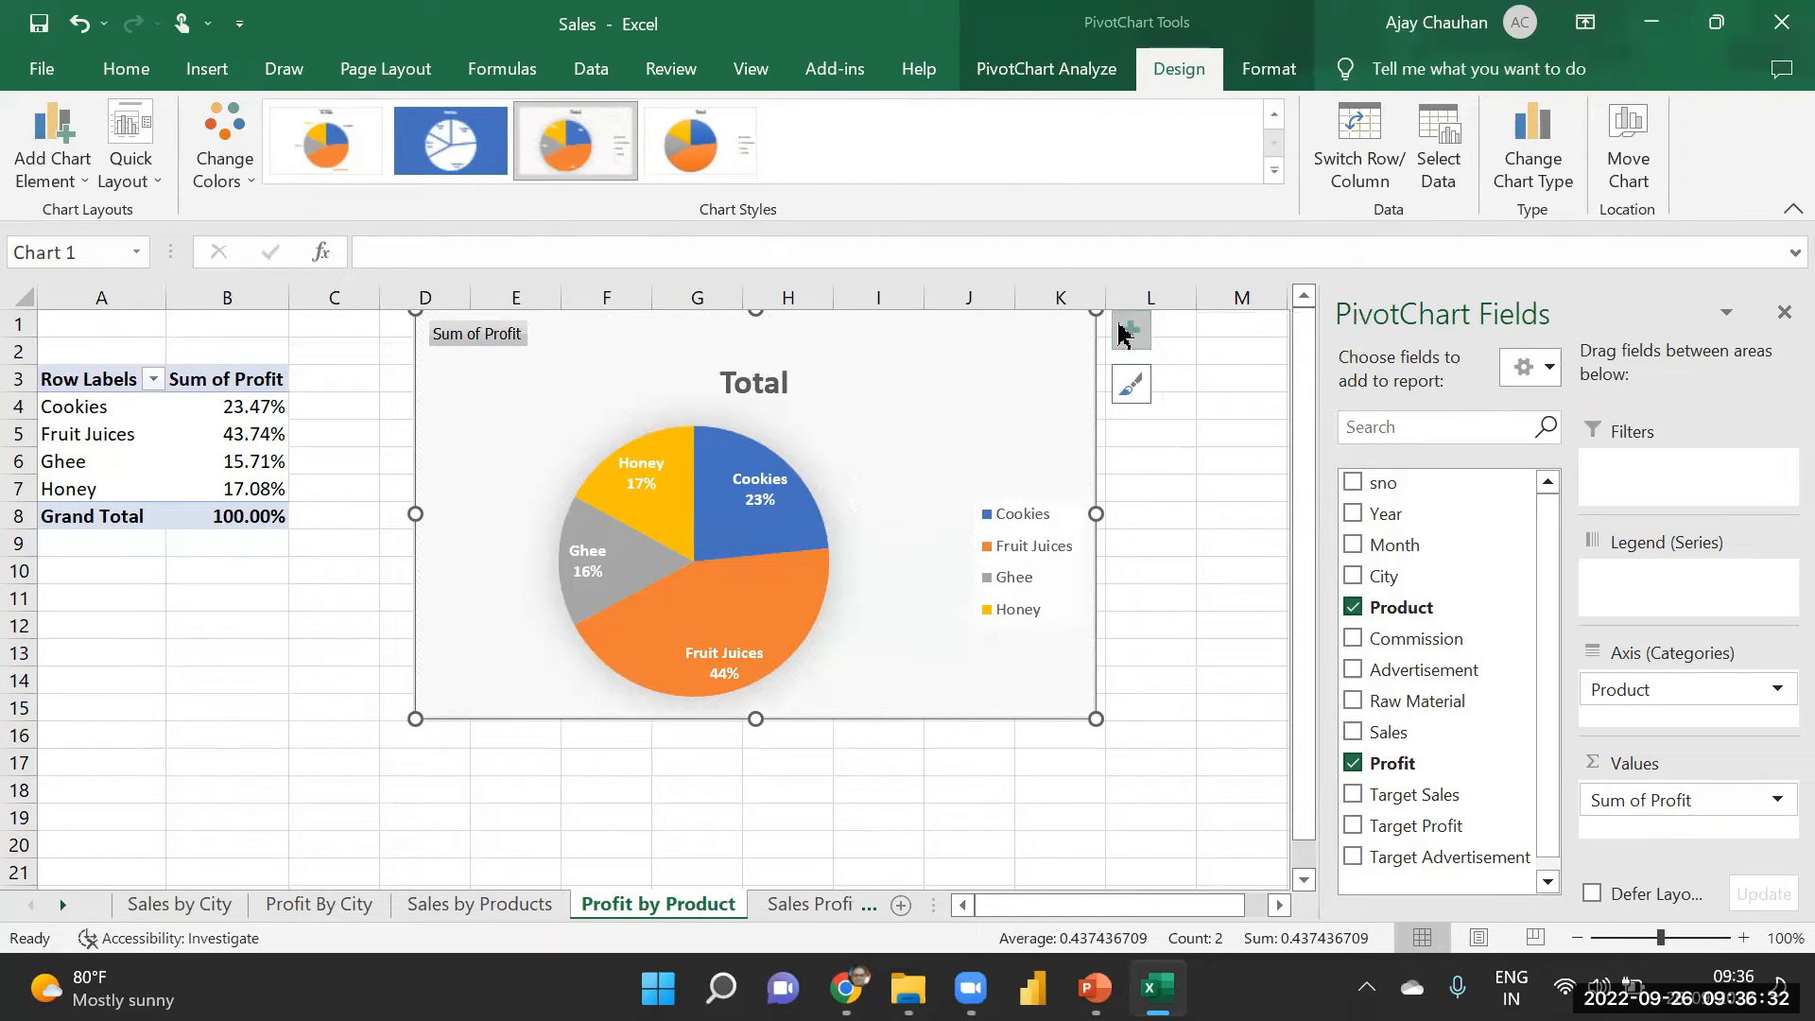
{"action": "left_click", "coordinate": [1123, 333]}
{"action": "left_click", "coordinate": [1191, 431]}
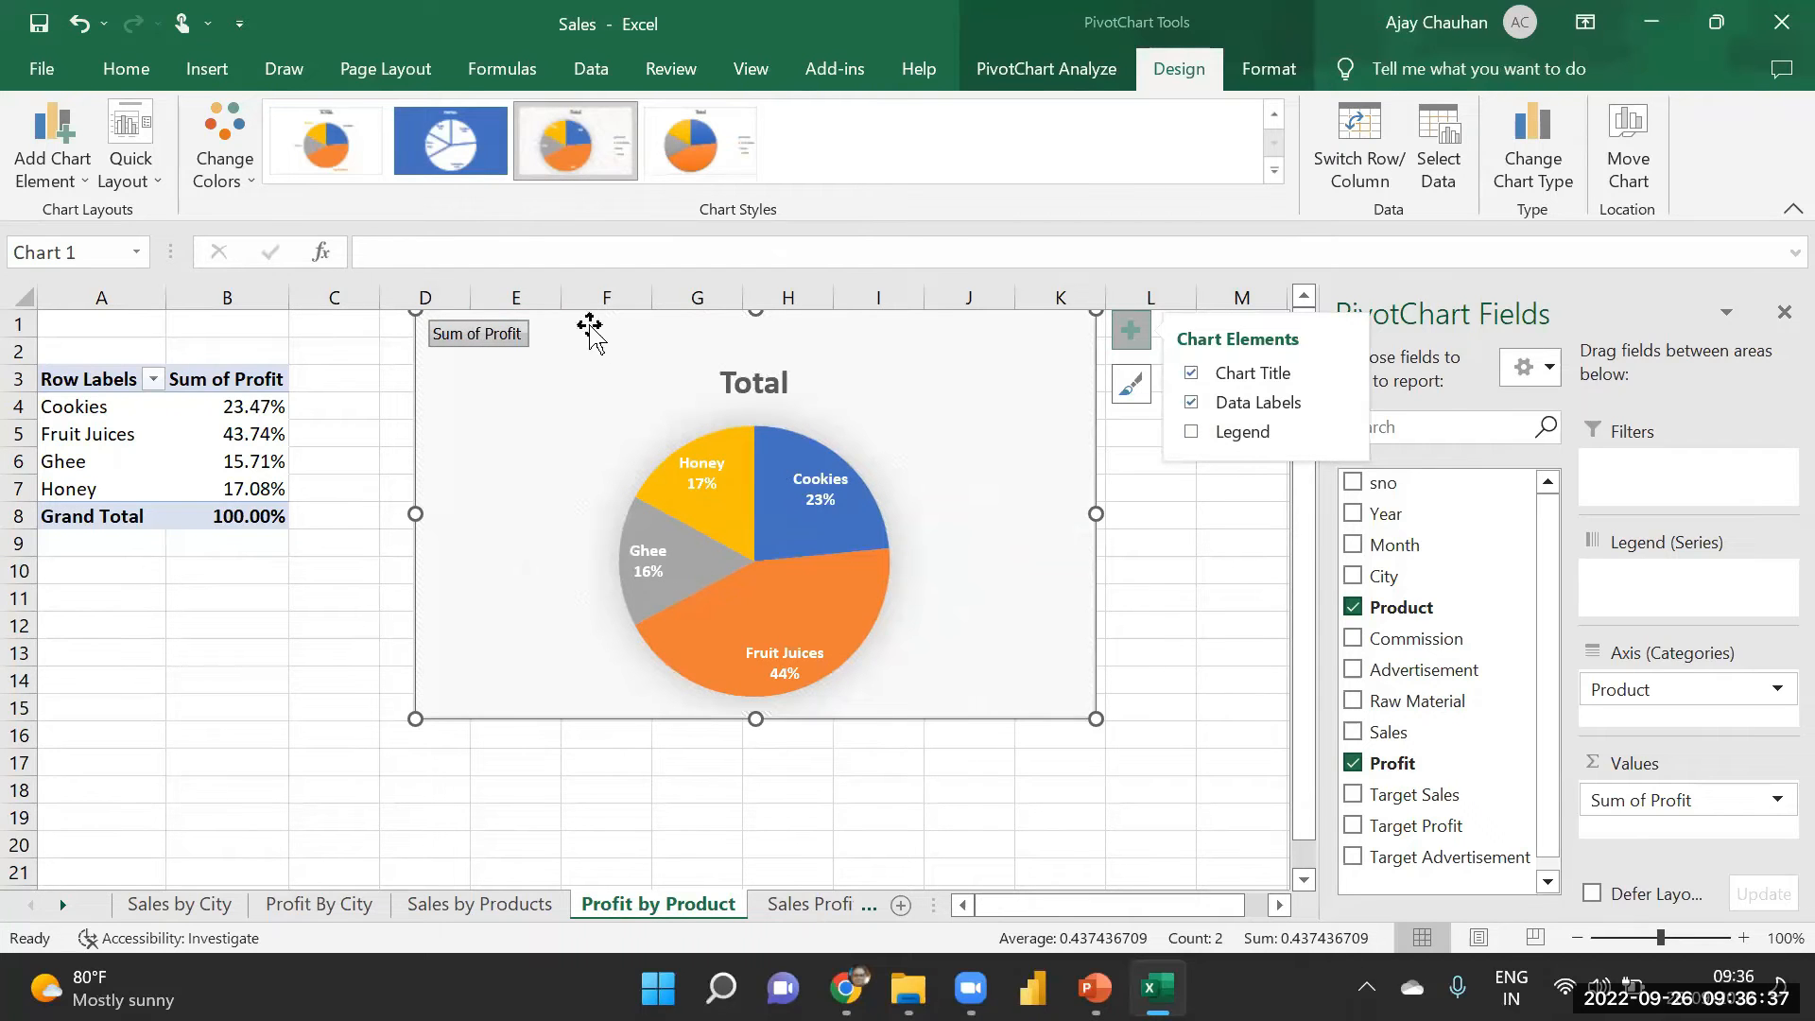
{"action": "left_click", "coordinate": [1459, 139]}
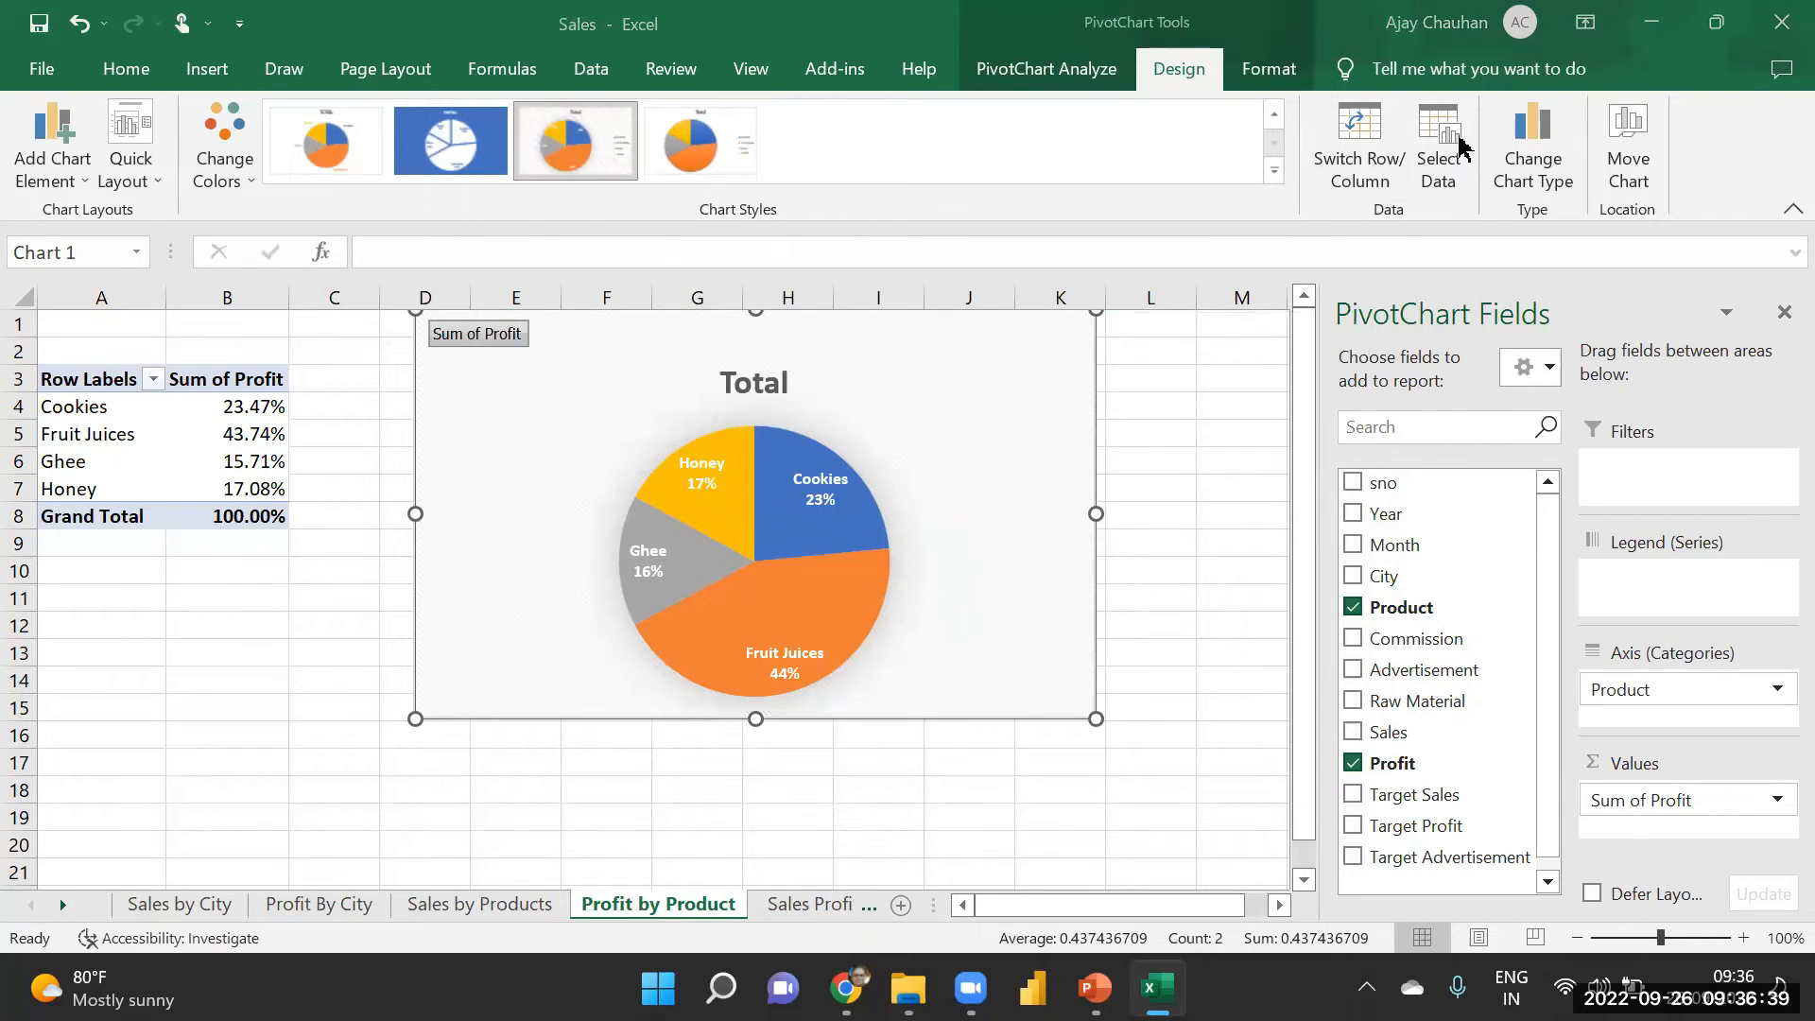
{"action": "left_click", "coordinate": [1007, 73]}
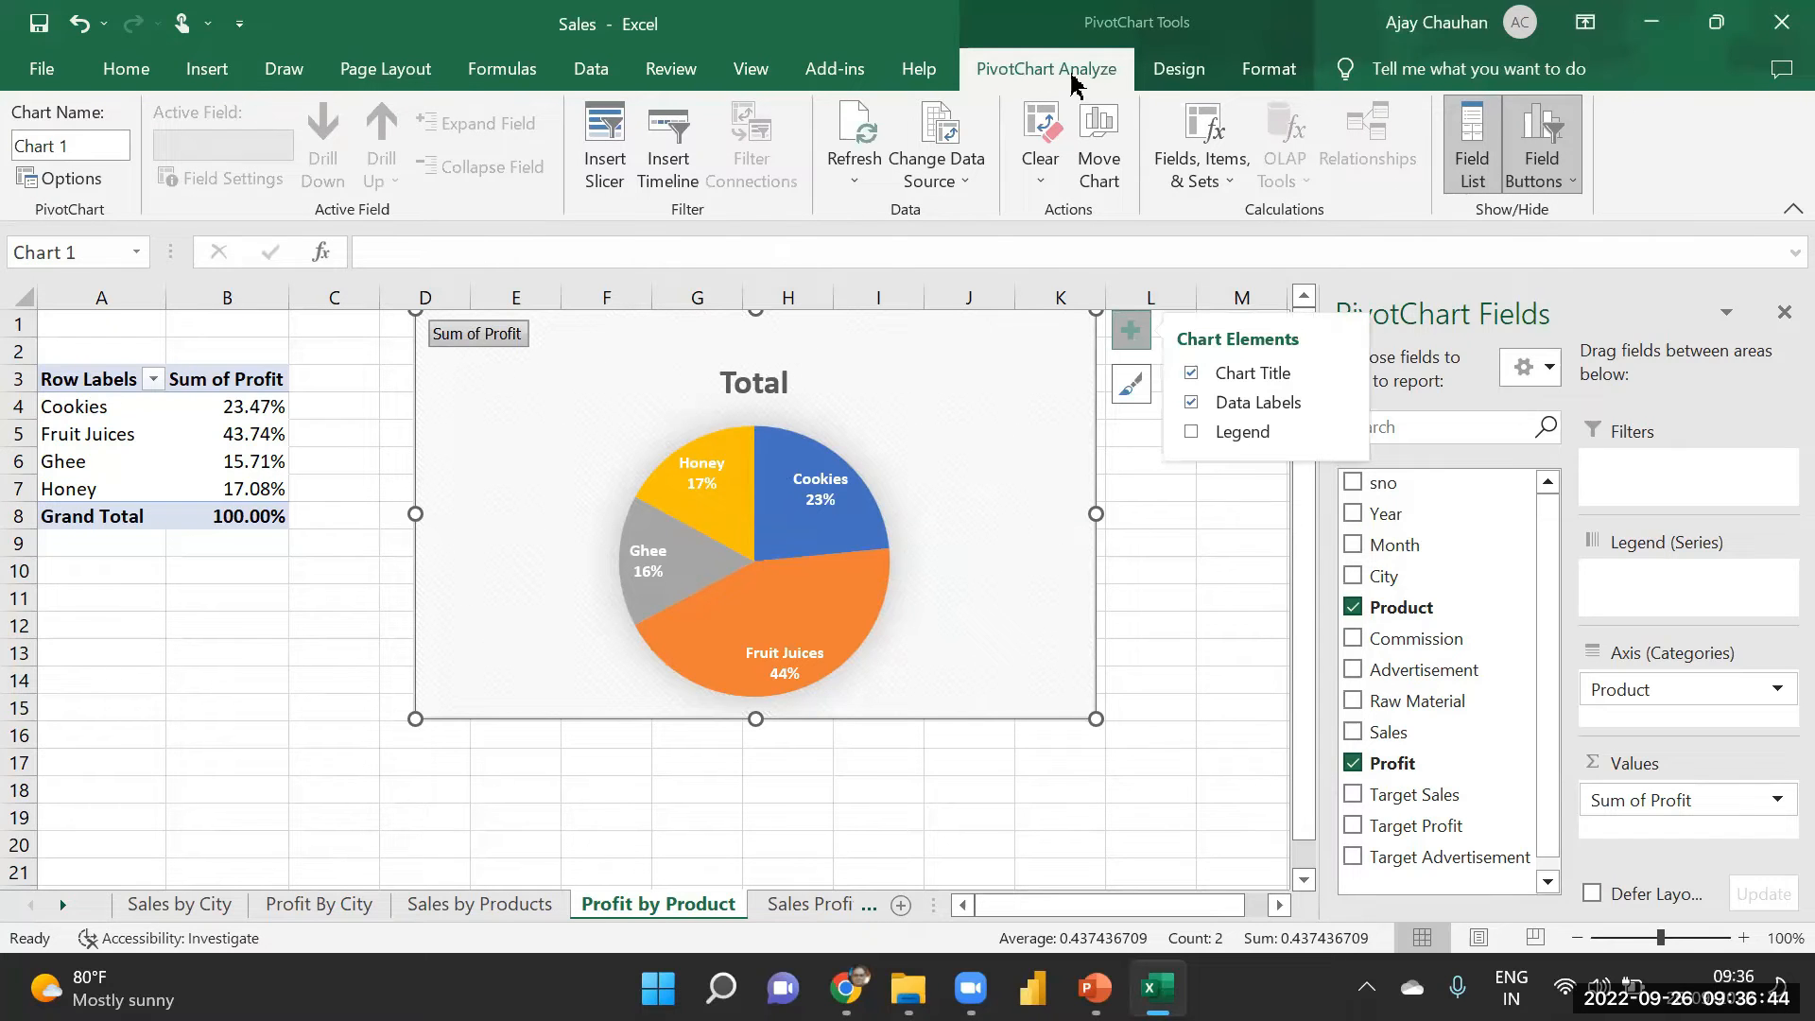
{"action": "left_click", "coordinate": [1542, 142]}
- Change the pie chart's title to "Profit (% of Total)"
{"action": "left_click", "coordinate": [762, 342]}
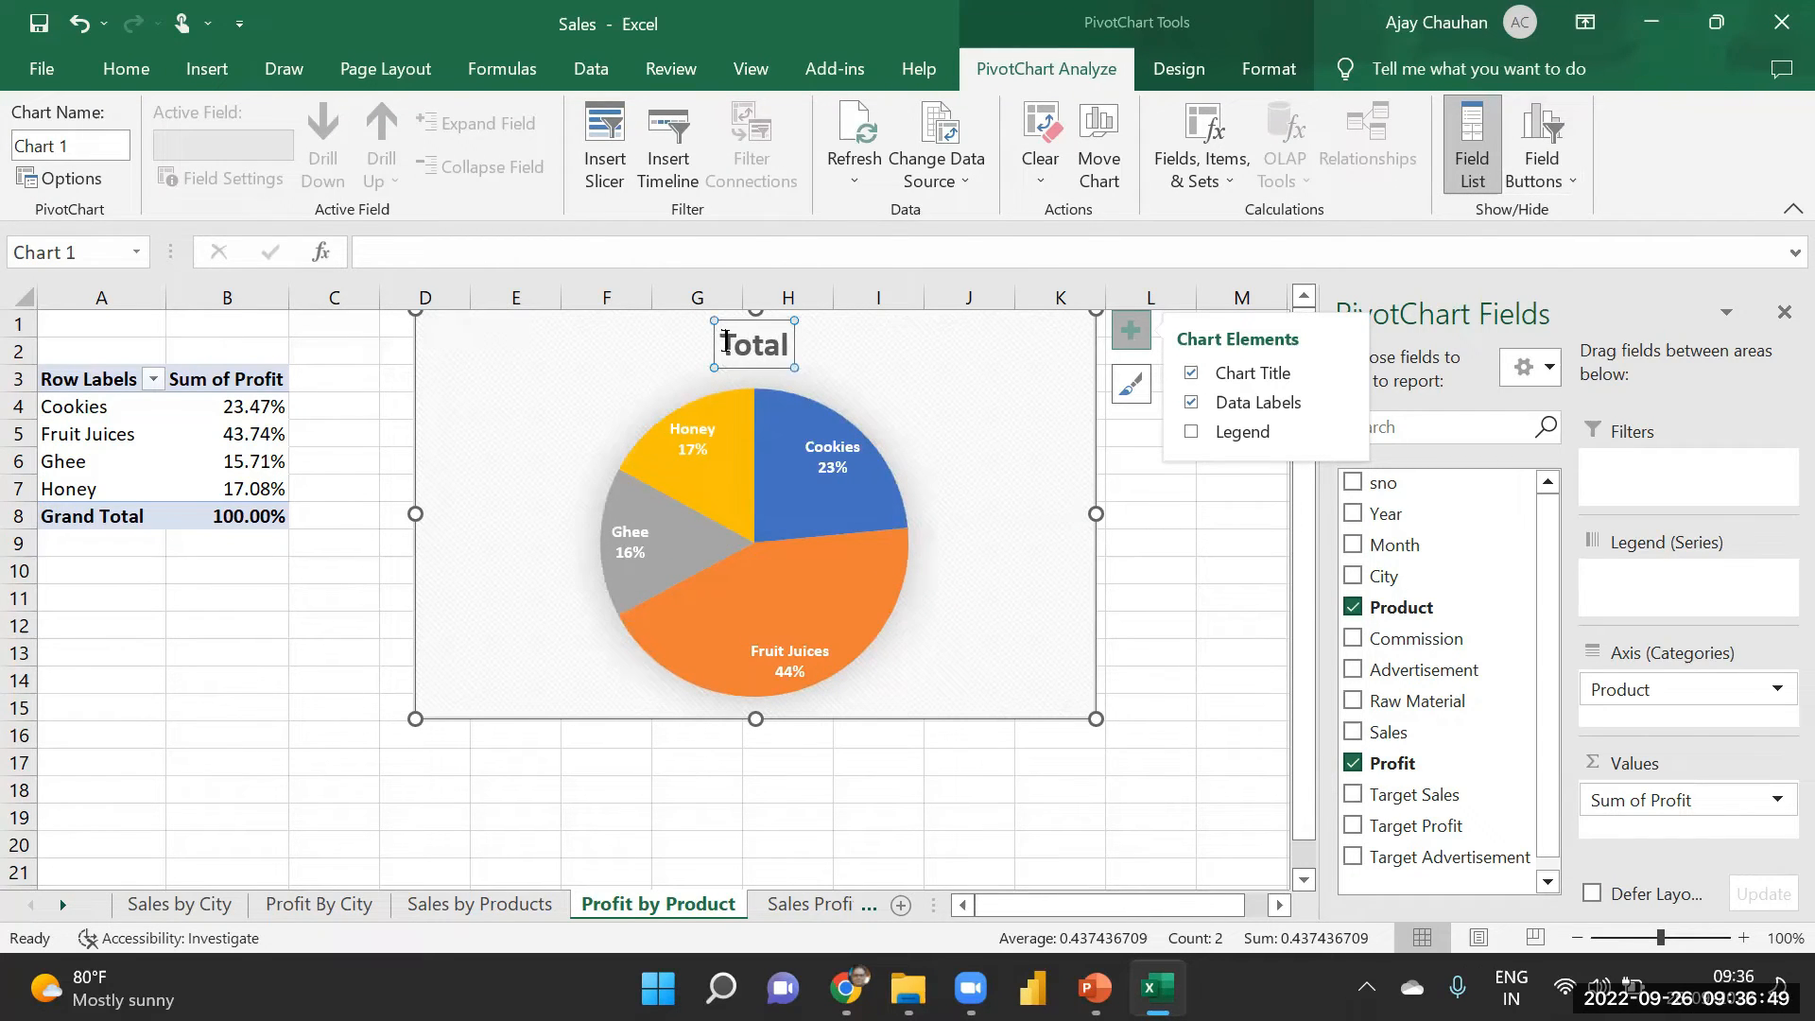
{"action": "left_click", "coordinate": [725, 343]}
{"action": "type", "text": "Profit ("}
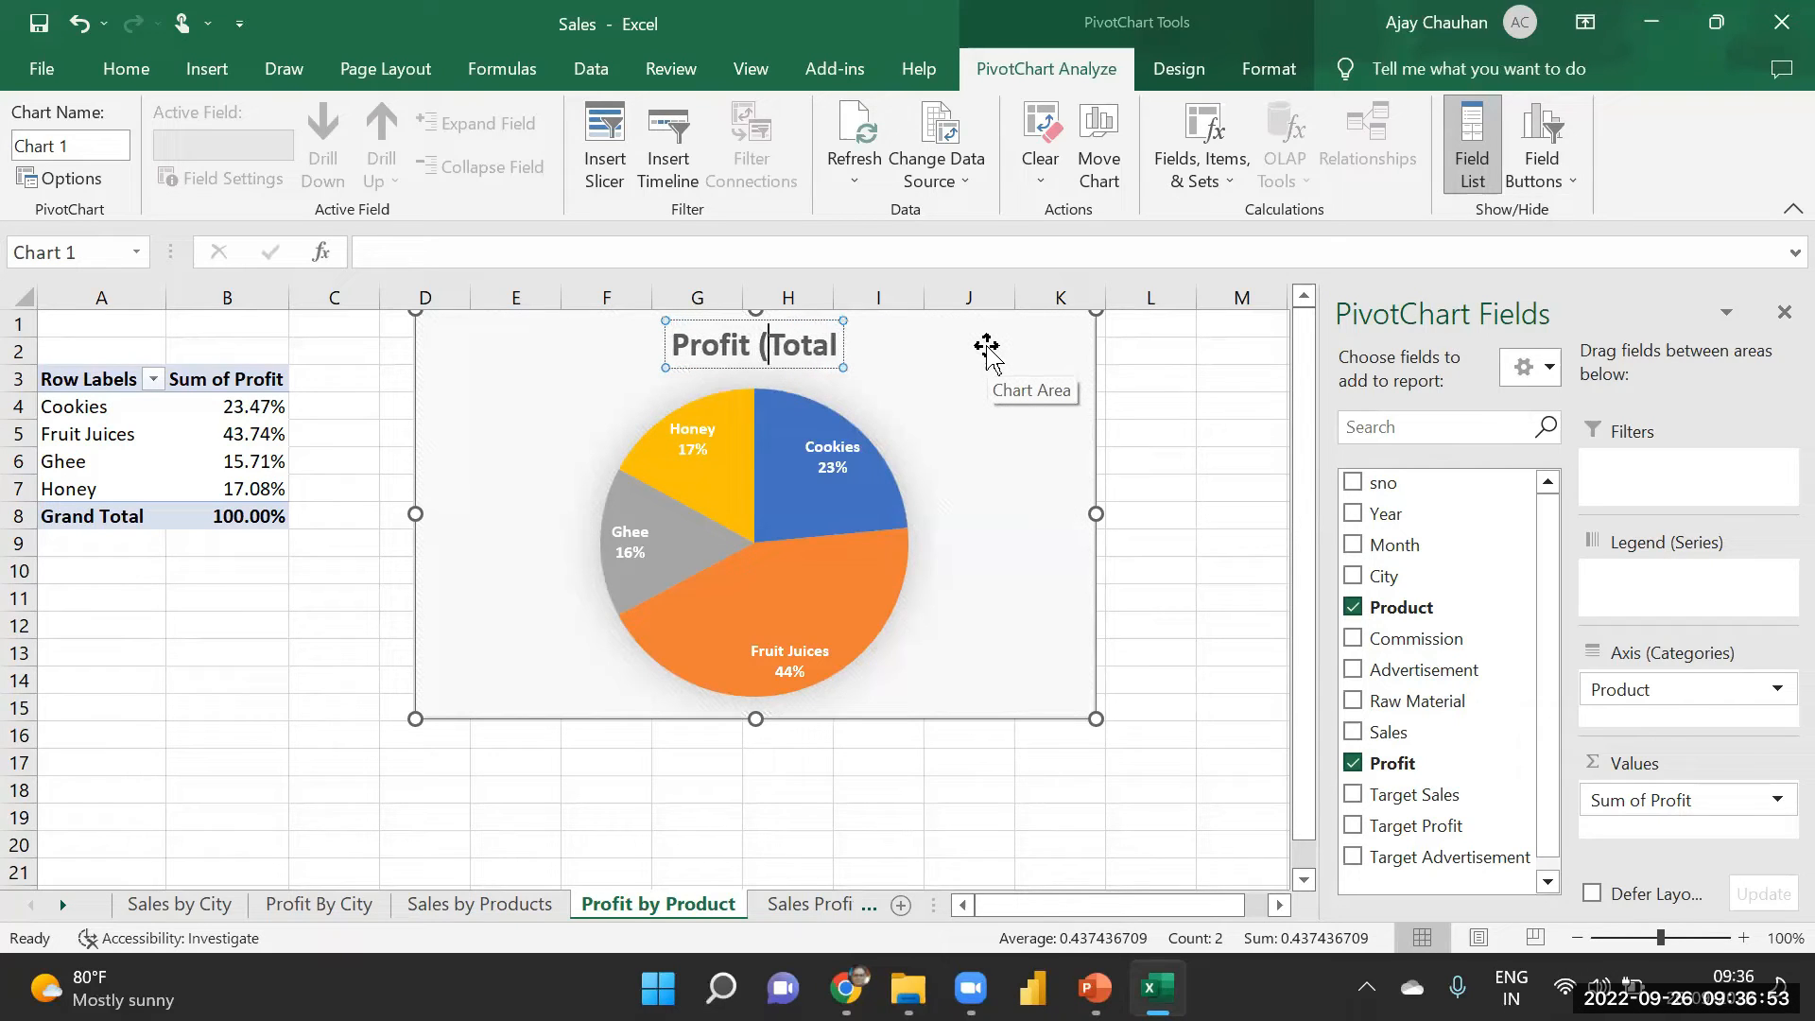
{"action": "type", "text": "% of"}
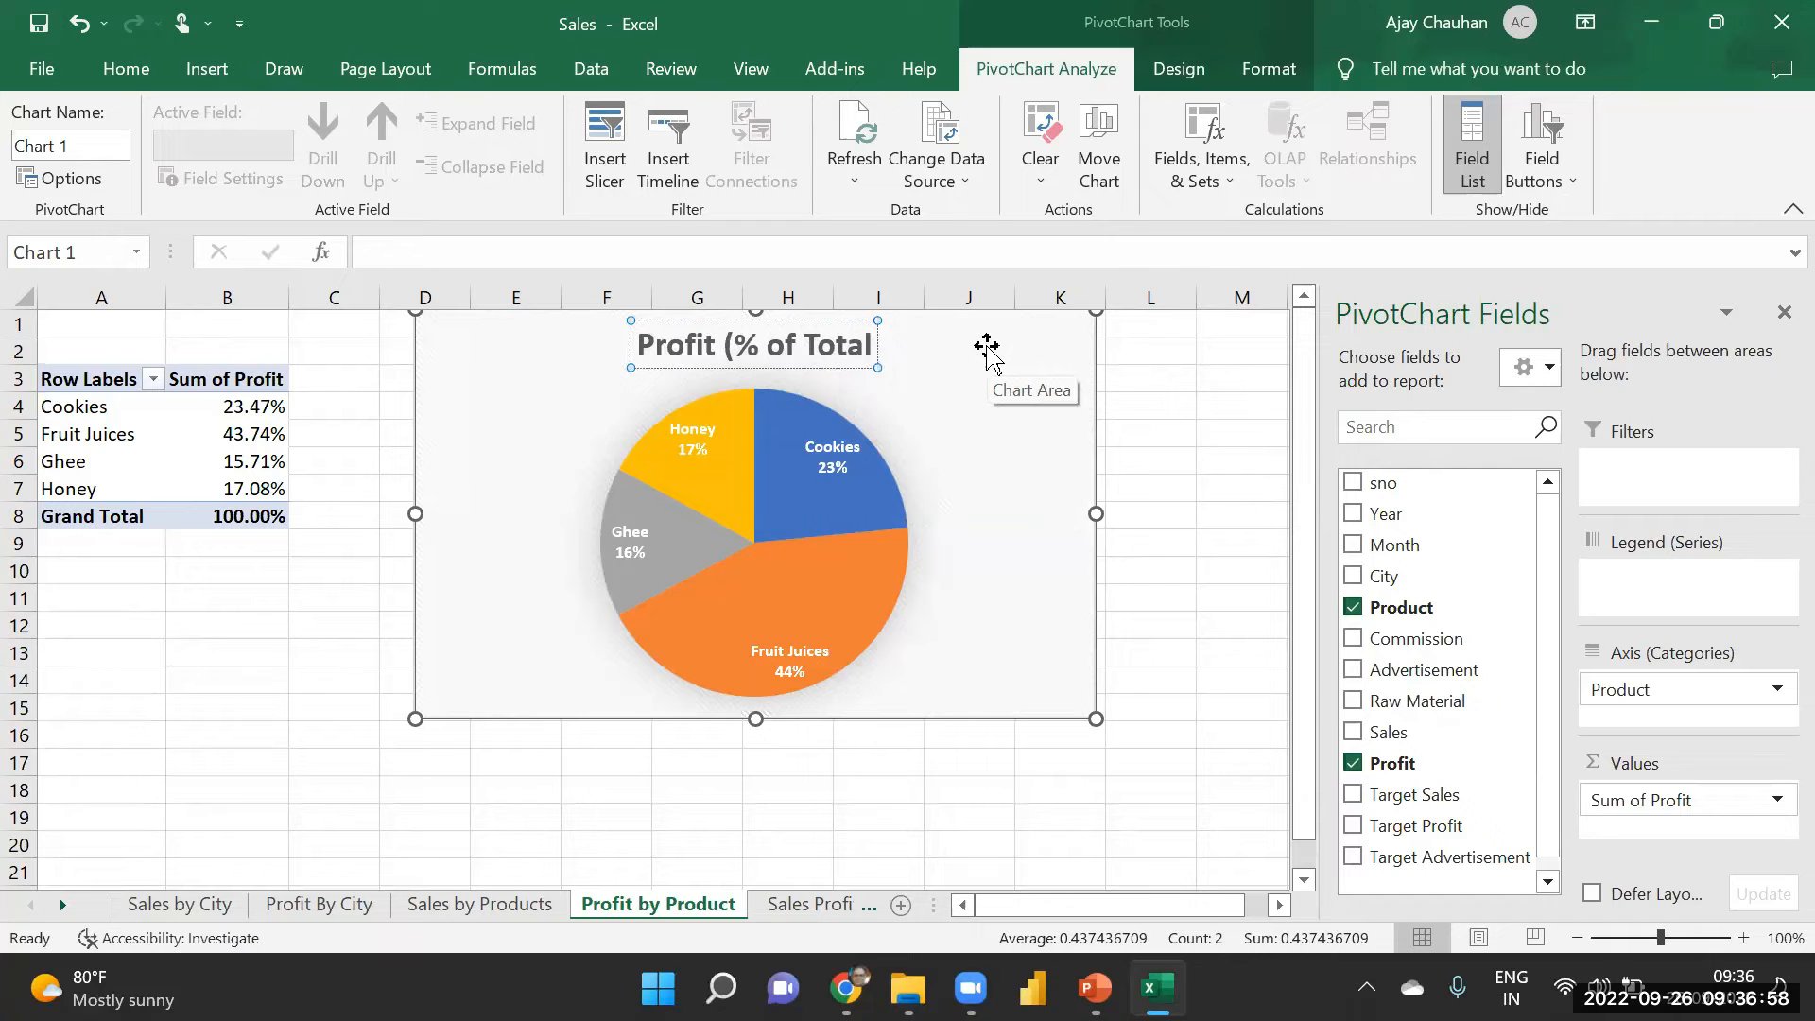
{"action": "key", "text": "End"}
{"action": "type", "text": ")"}
{"action": "key", "text": "Escape"}
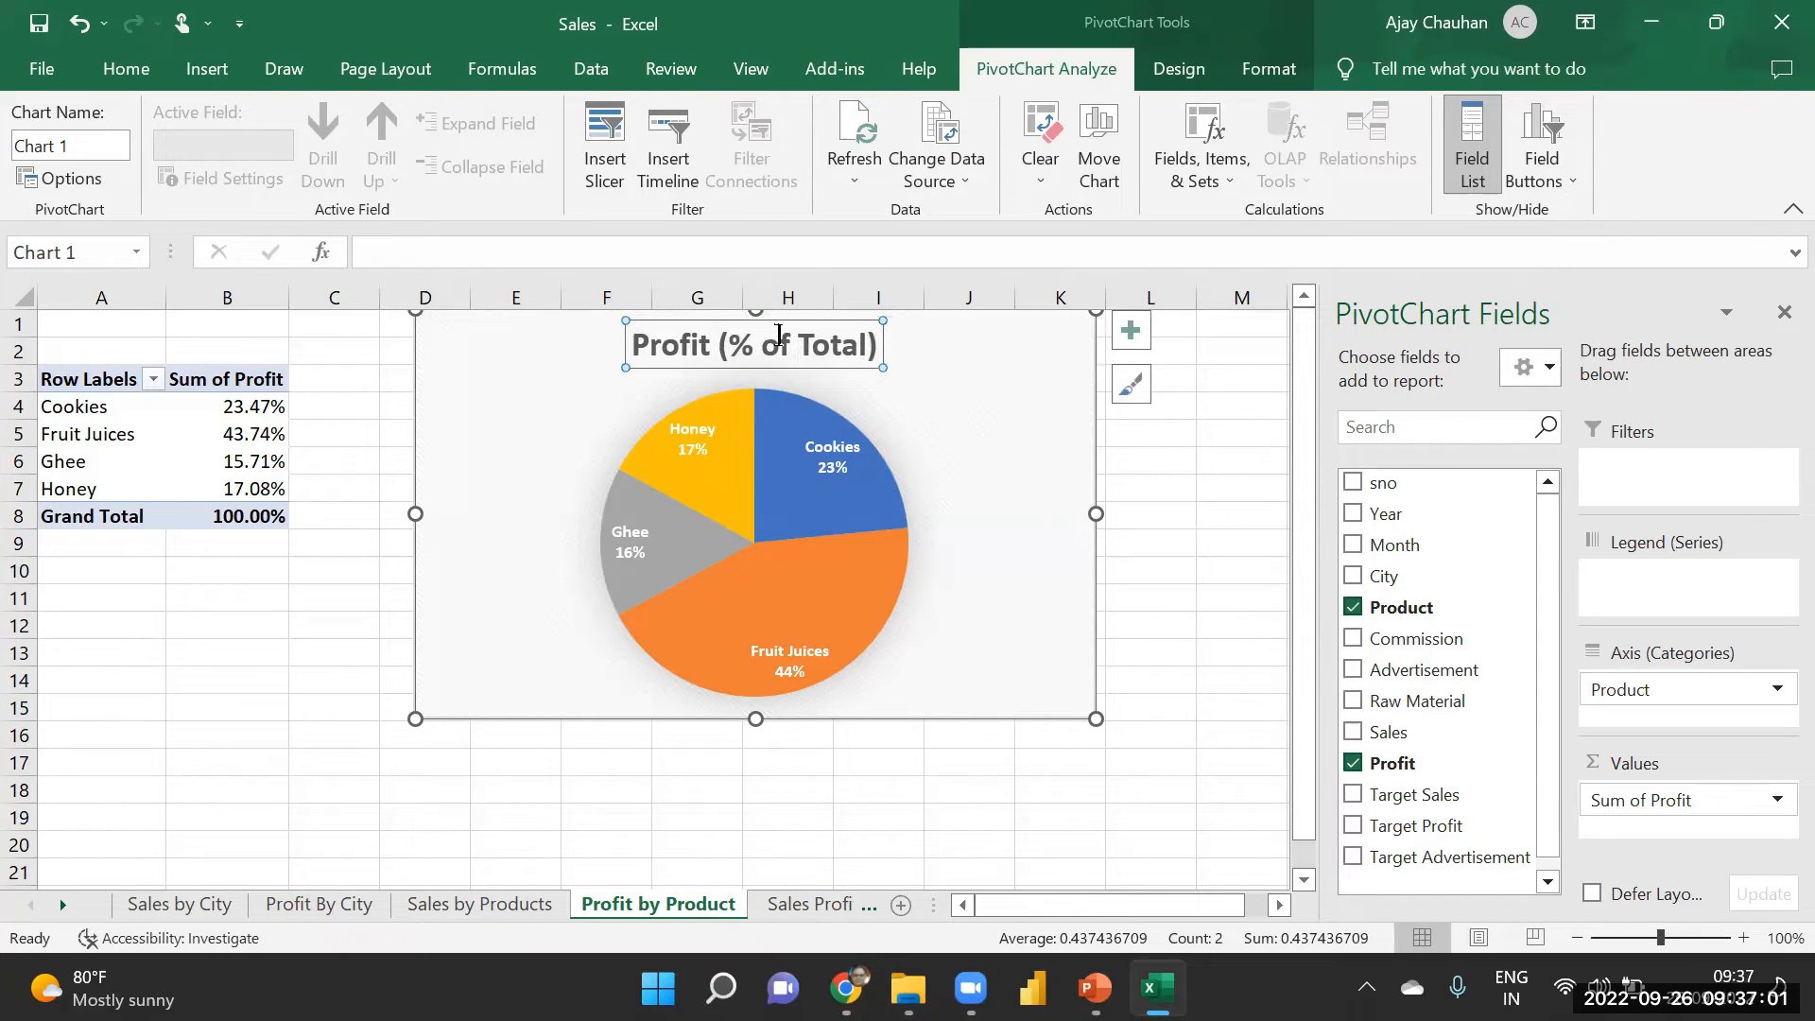
- Reduce the font size of the pie chart's title to 12
{"action": "left_click", "coordinate": [126, 68]}
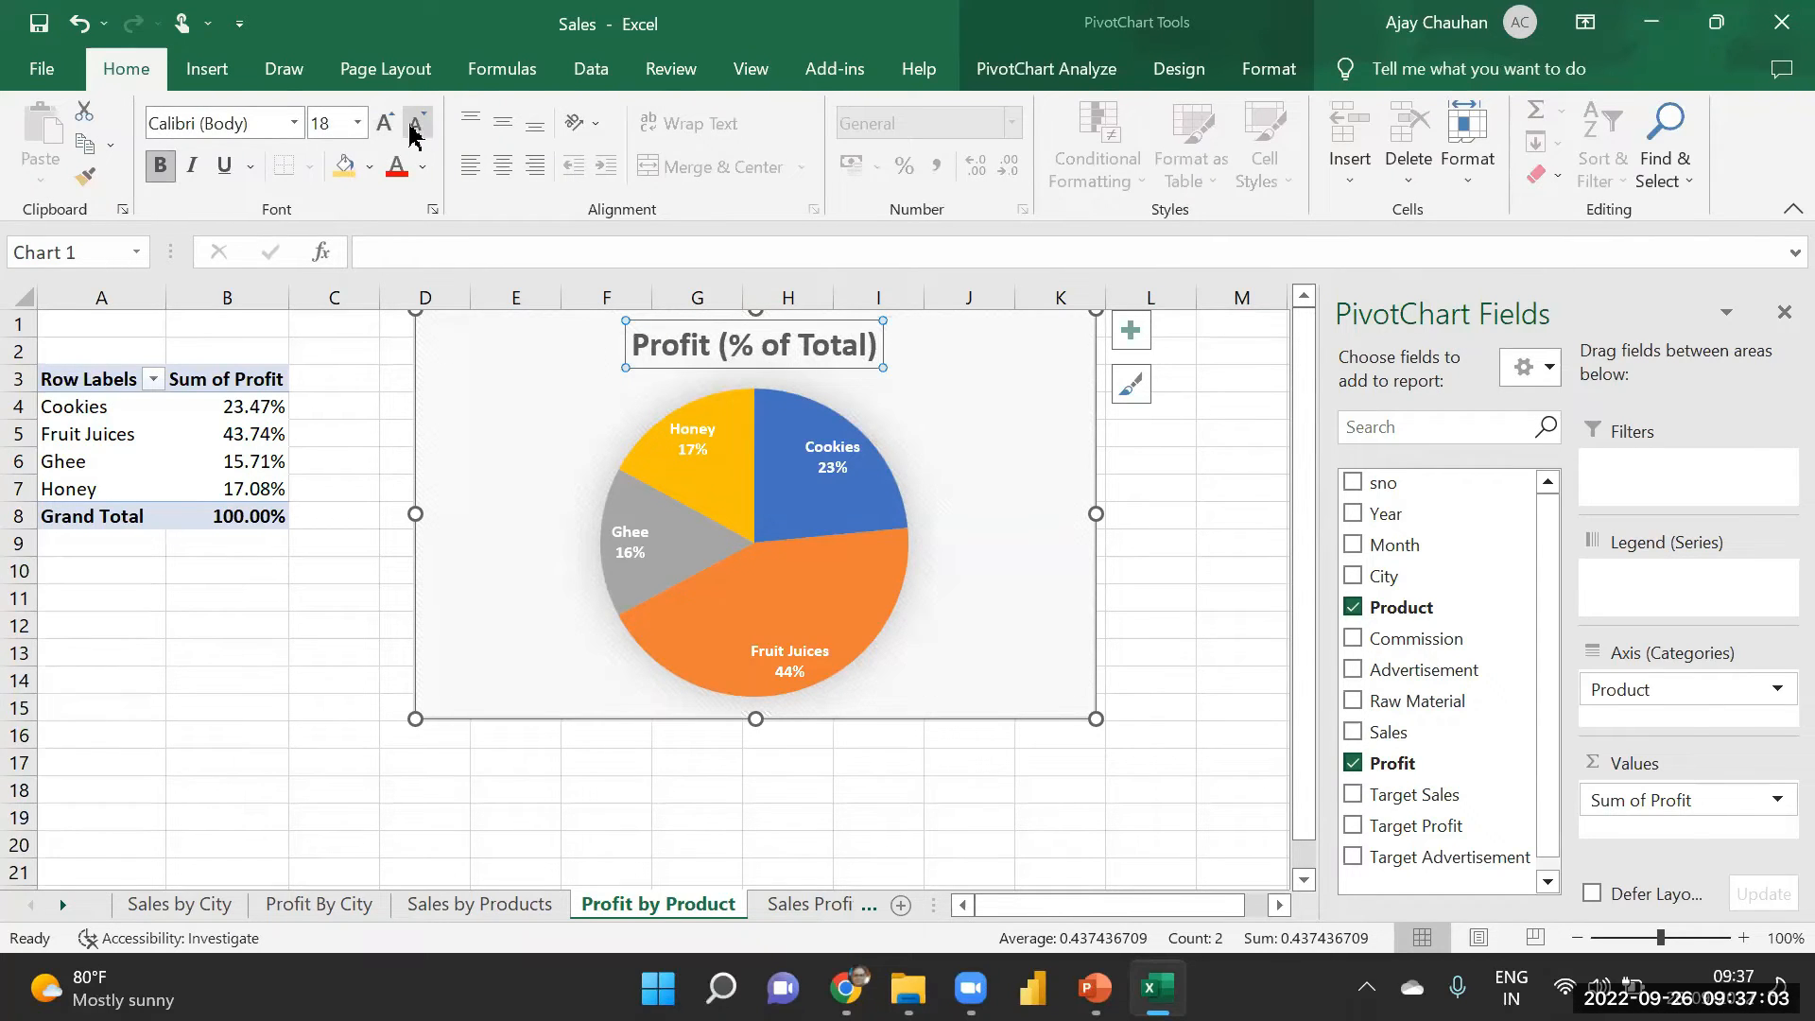
{"action": "left_click", "coordinate": [414, 132]}
{"action": "left_click", "coordinate": [414, 133]}
{"action": "left_click", "coordinate": [414, 133]}
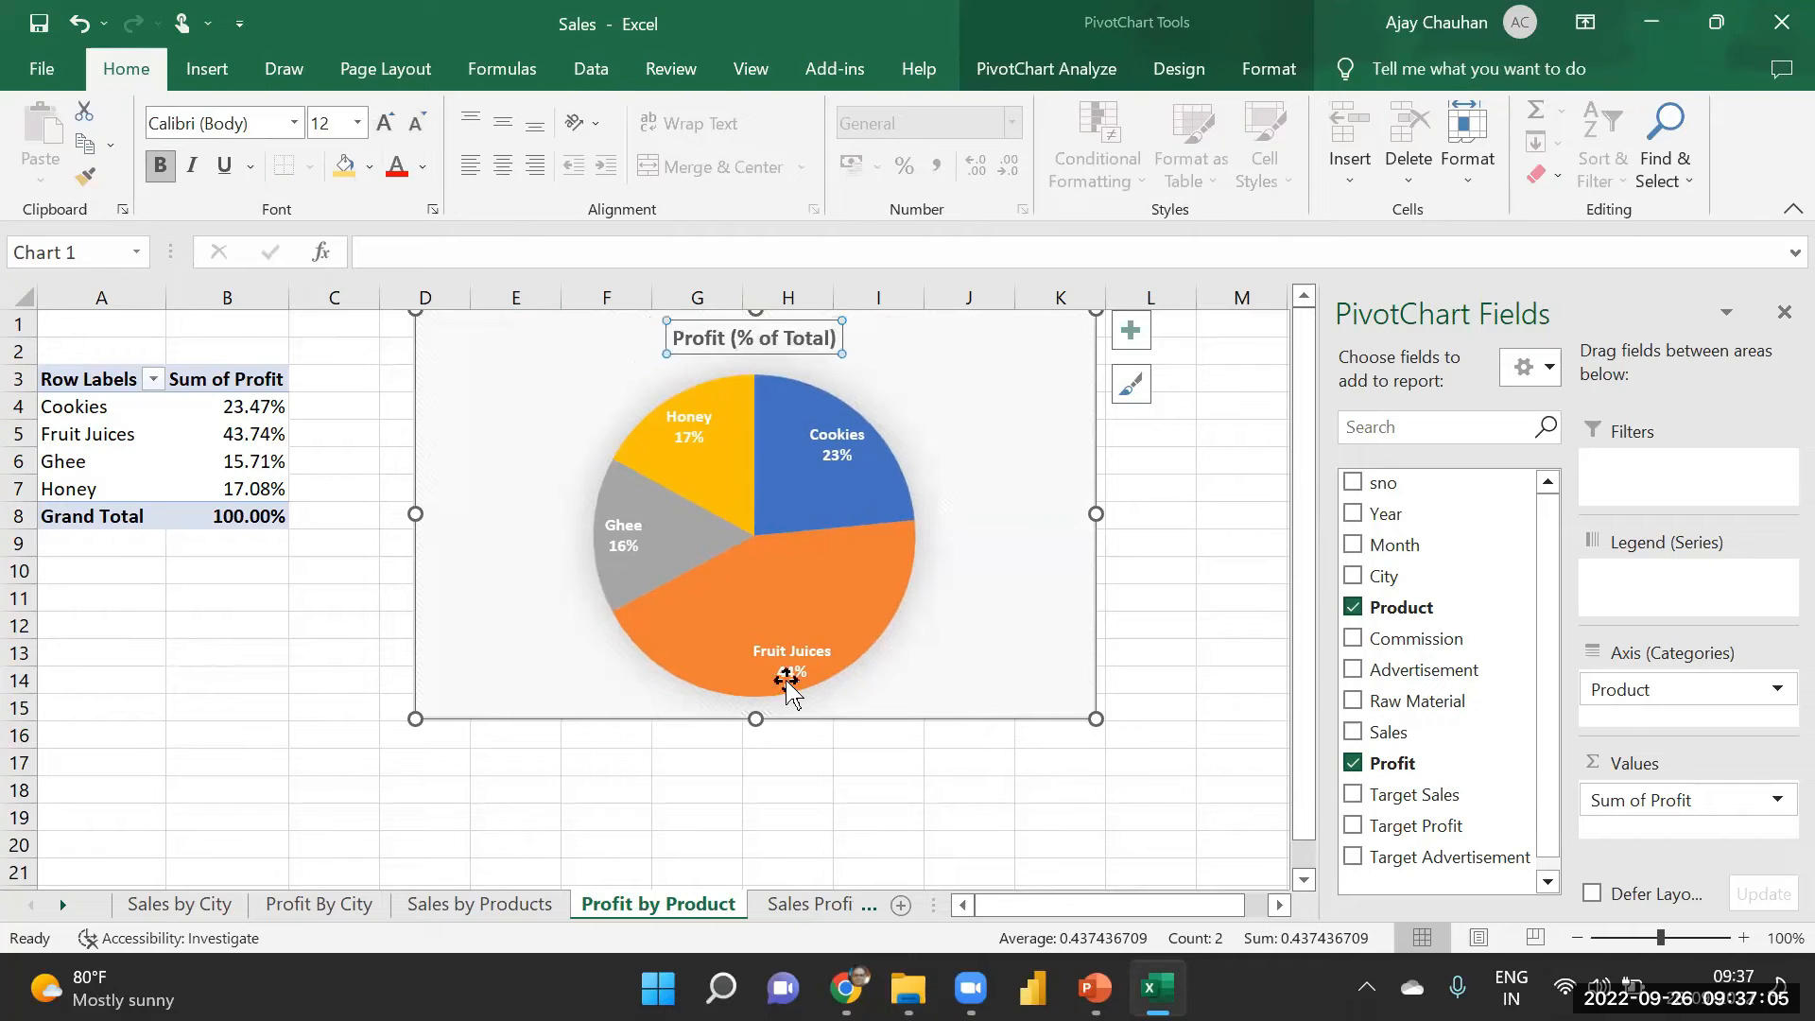
- Shrink the pie chart and place it beside the pivot table over columns D to G, ending at about row 12
{"action": "left_click_drag", "start_coordinate": [755, 719], "coordinate": [755, 605]}
{"action": "left_click_drag", "start_coordinate": [1094, 457], "coordinate": [778, 463]}
{"action": "left_click_drag", "start_coordinate": [741, 349], "coordinate": [716, 365]}
{"action": "left_click", "coordinate": [879, 762]}
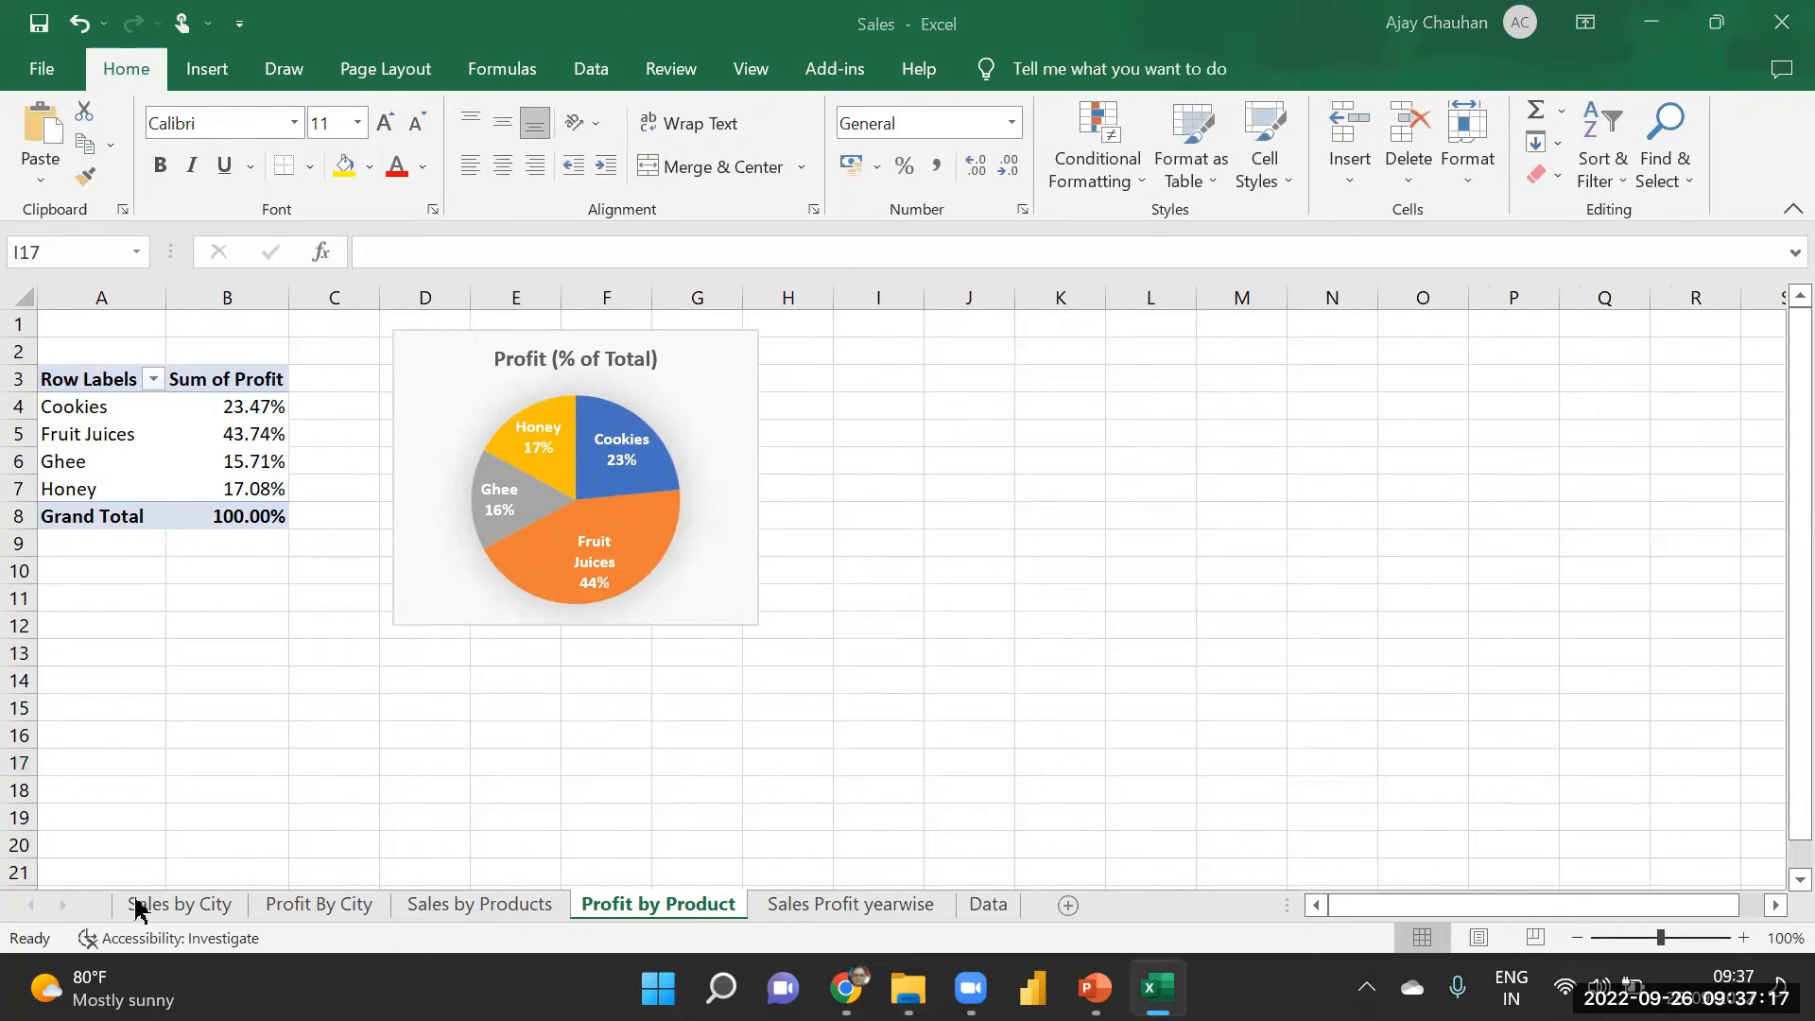
- Review the pivot tables and charts on the Sales by City, Profit By City, Sales by Products and Profit by Product sheets
{"action": "left_click", "coordinate": [188, 905]}
{"action": "left_click", "coordinate": [331, 906]}
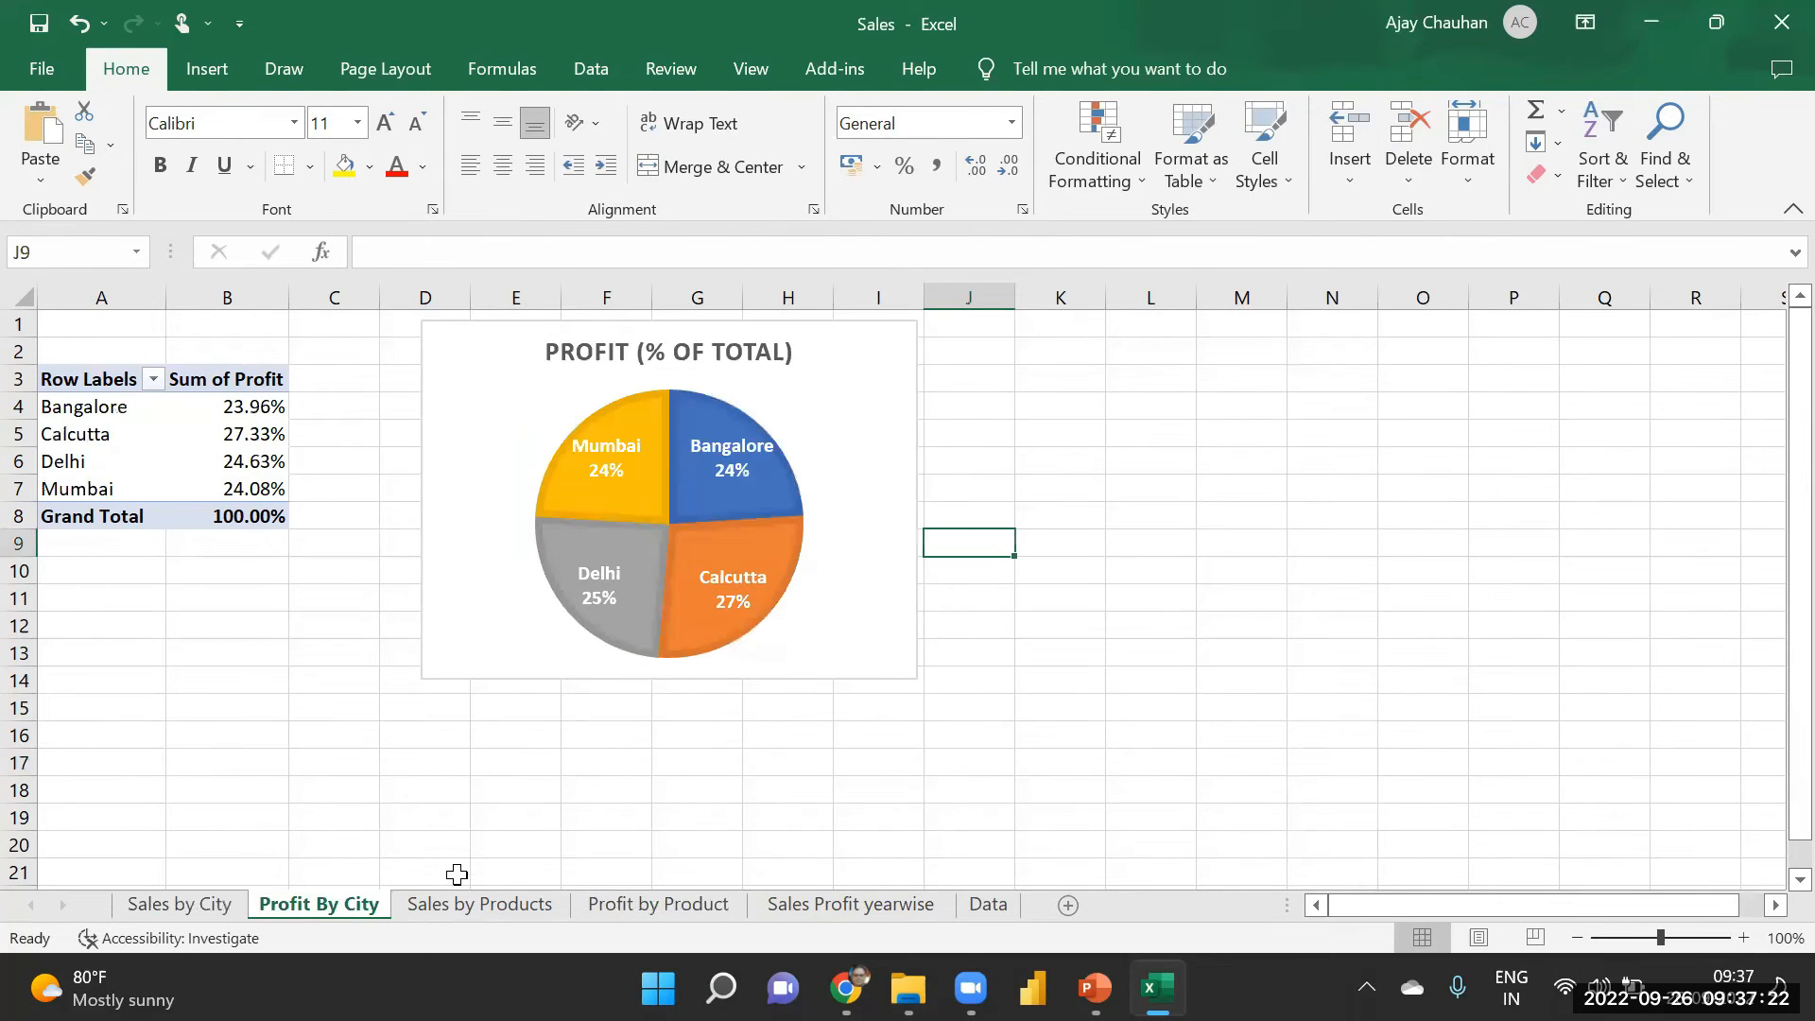
{"action": "left_click", "coordinate": [472, 905]}
{"action": "left_click", "coordinate": [610, 906]}
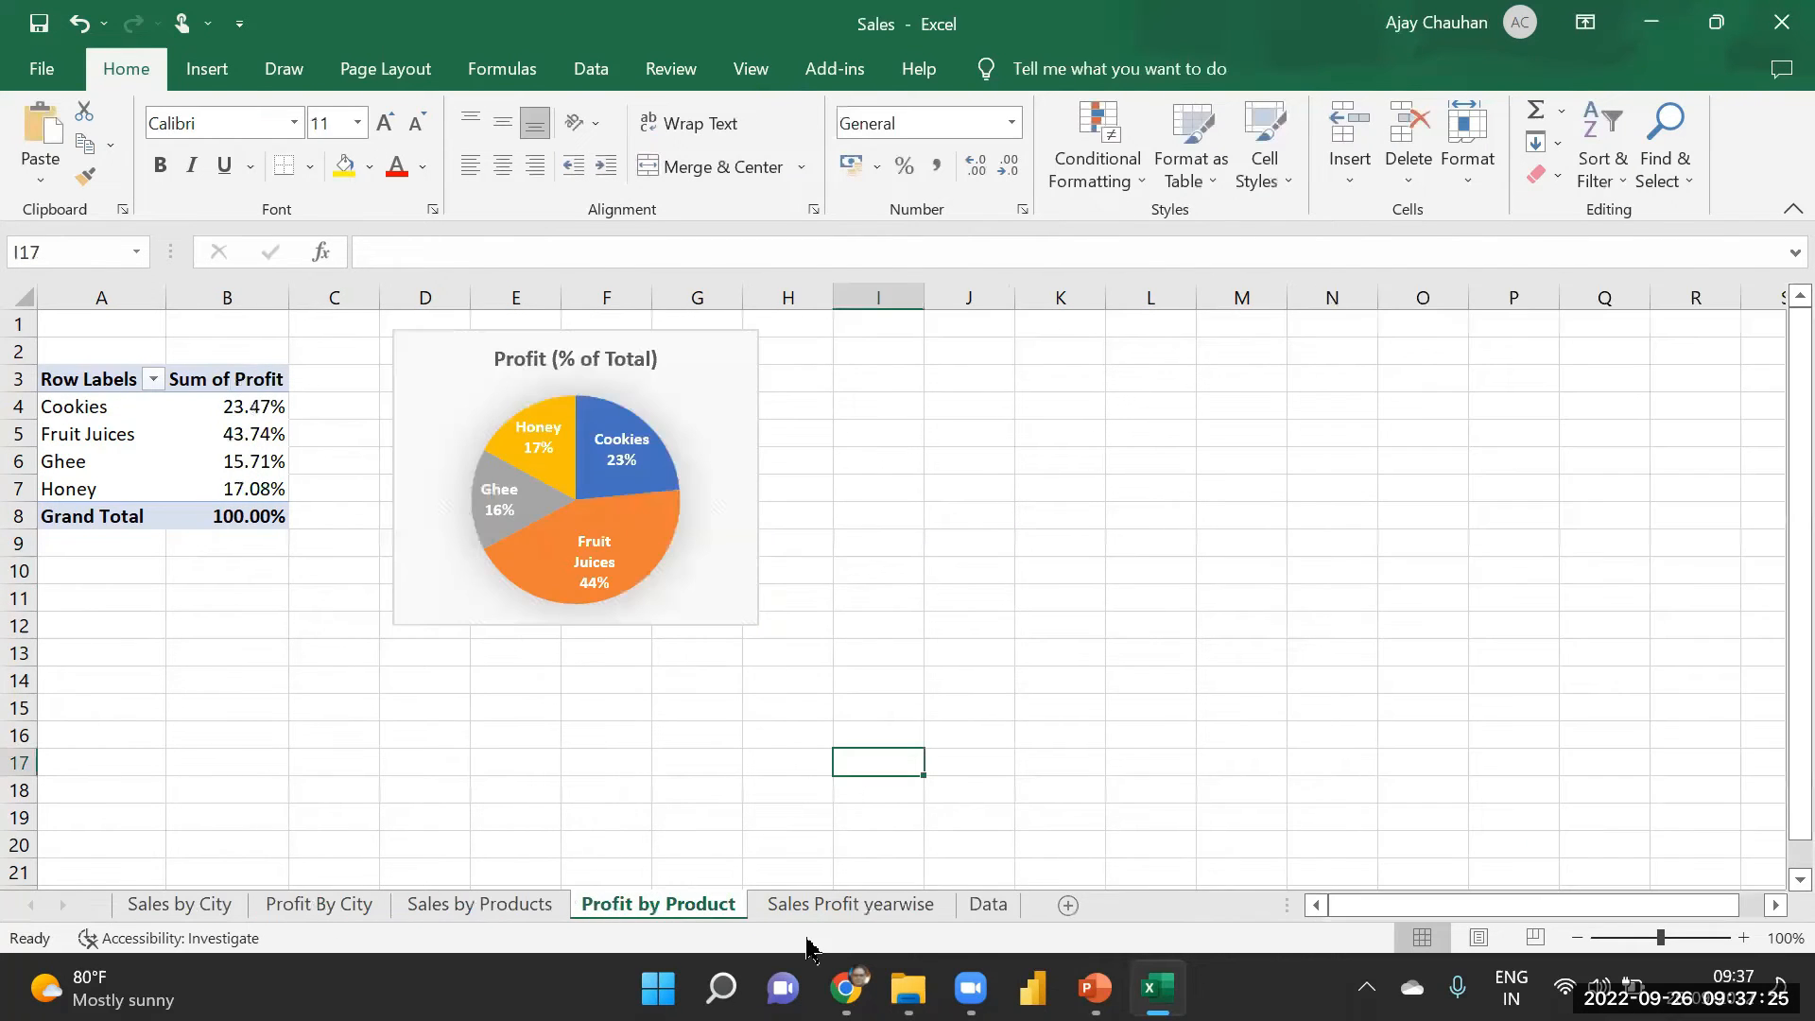
- On the Sales Profit yearwise sheet, build the pivot table with Year in Rows and the sums of Sales and Profit in Values
{"action": "left_click", "coordinate": [823, 906]}
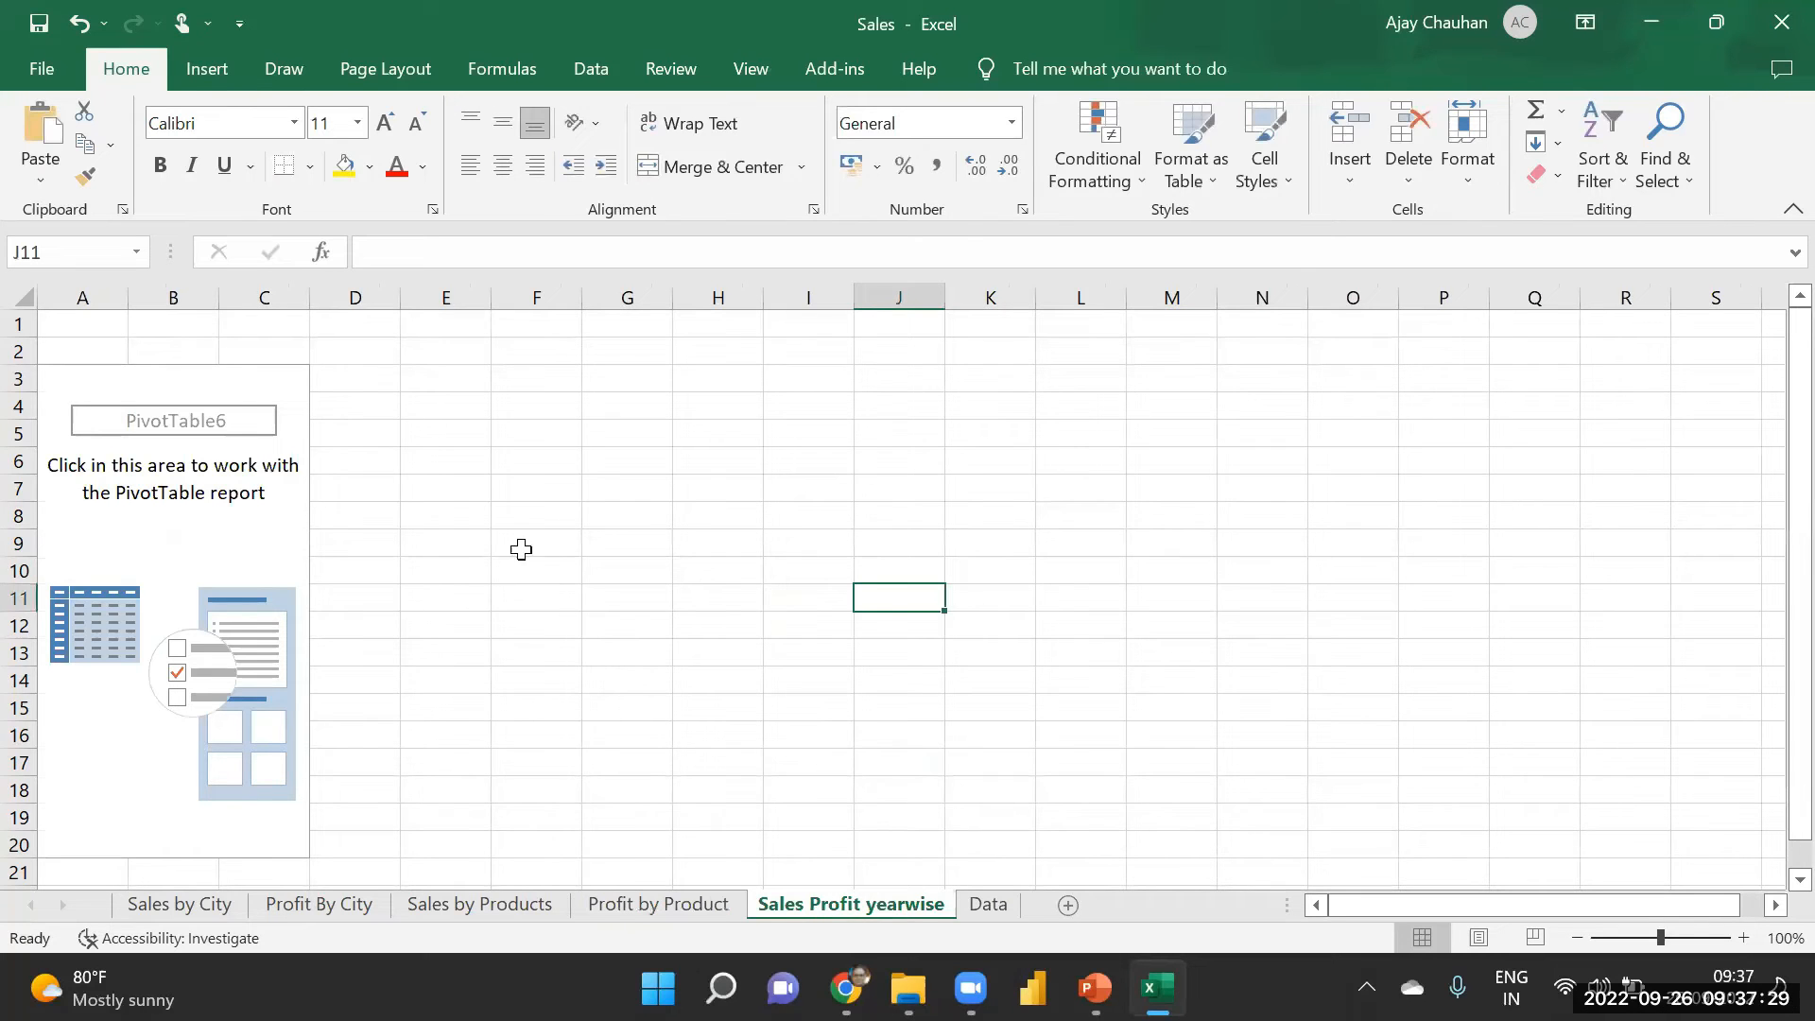
{"action": "left_click", "coordinate": [51, 381]}
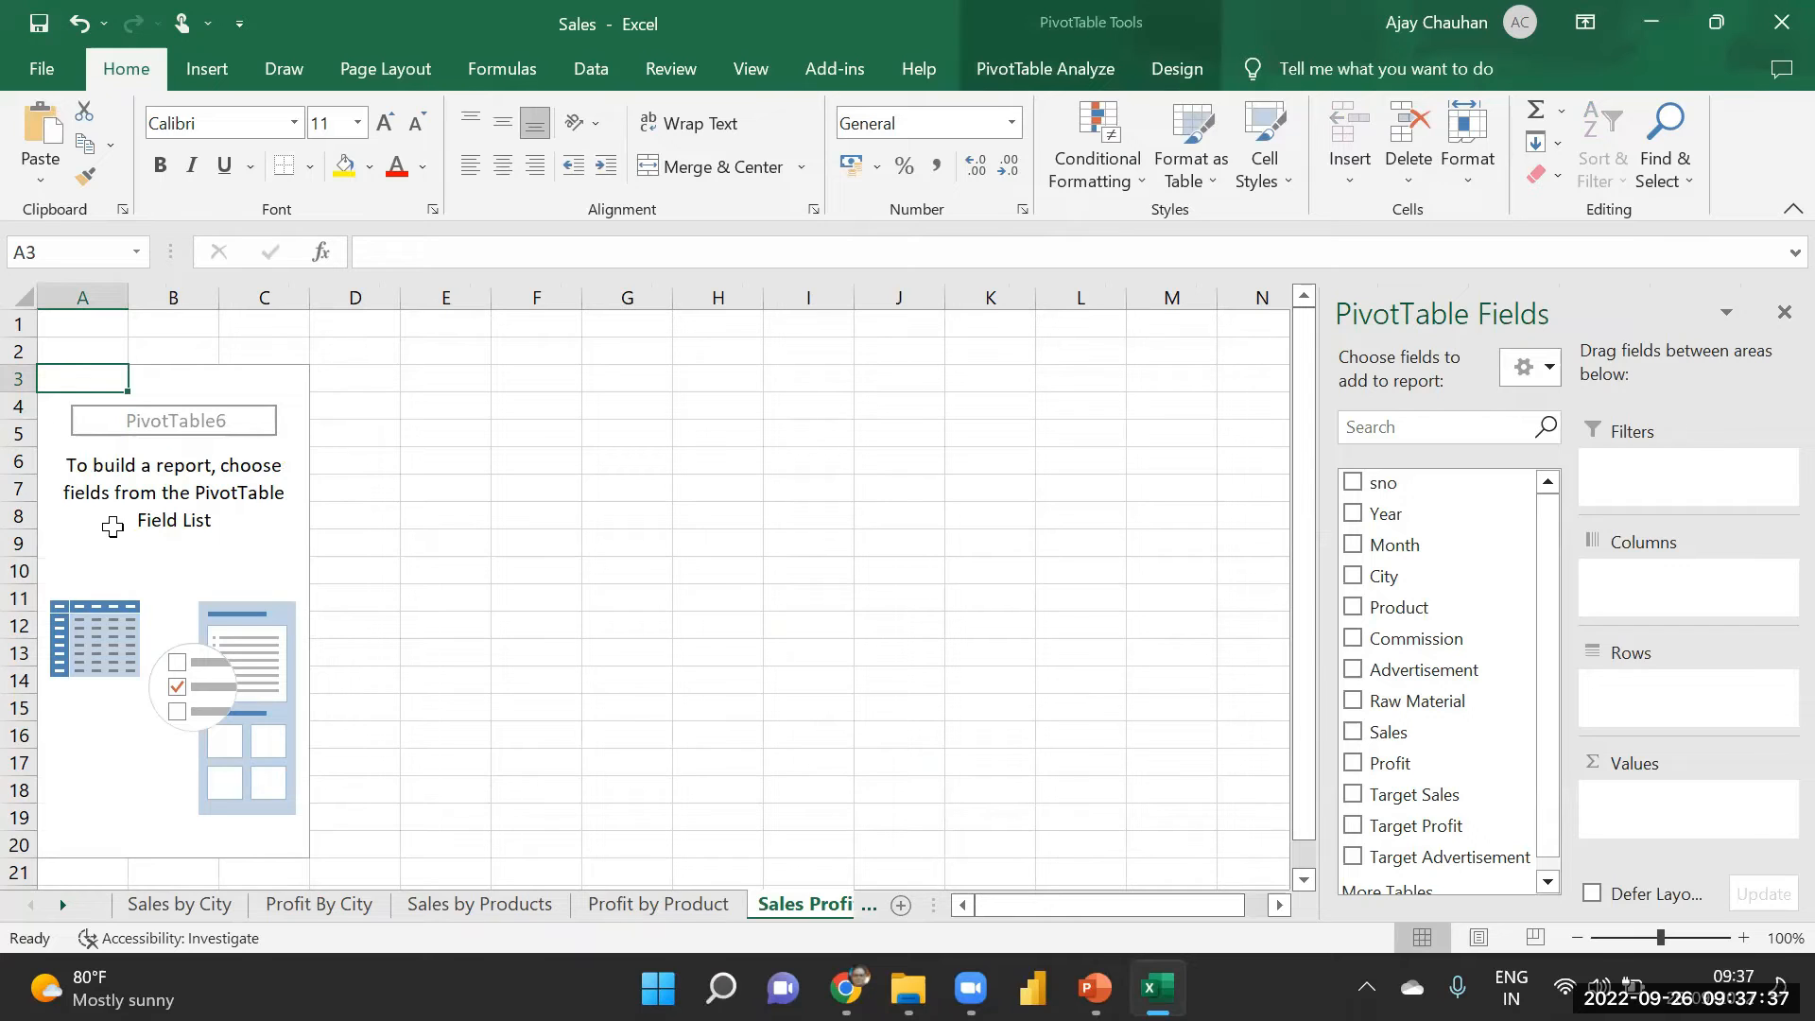
{"action": "left_click", "coordinate": [179, 565]}
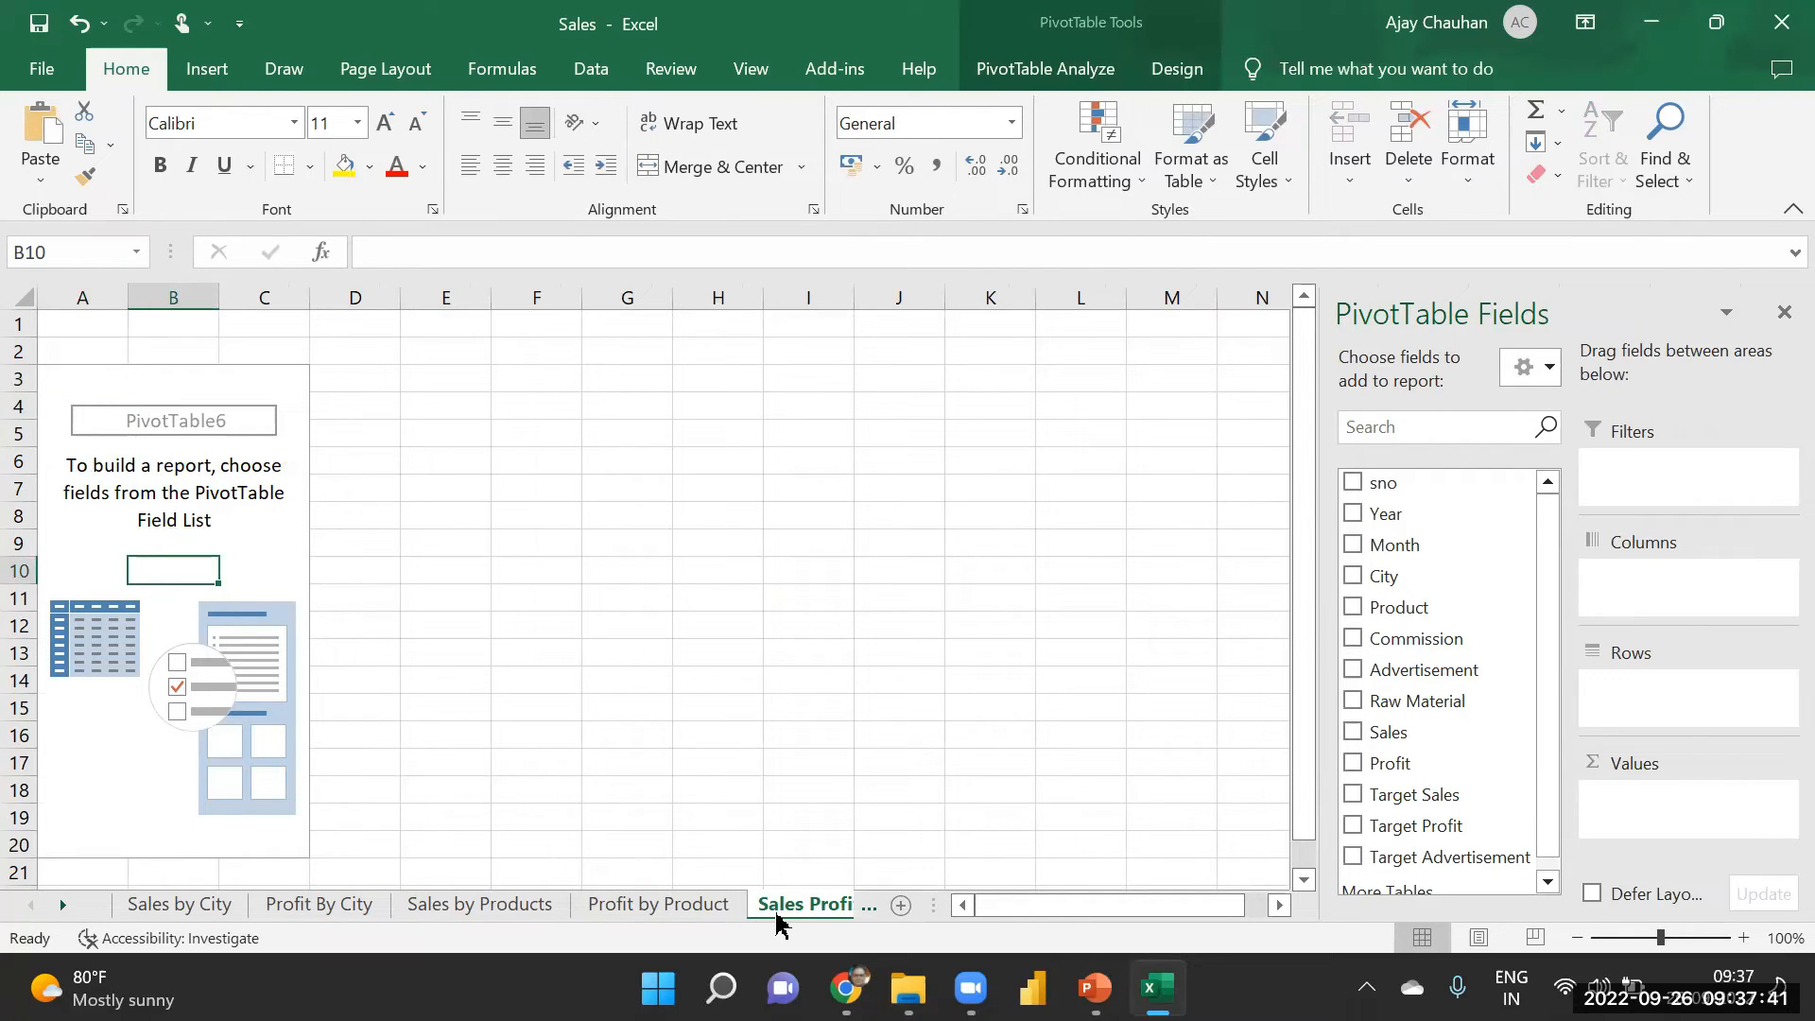
{"action": "left_click_drag", "start_coordinate": [1402, 736], "coordinate": [1644, 696]}
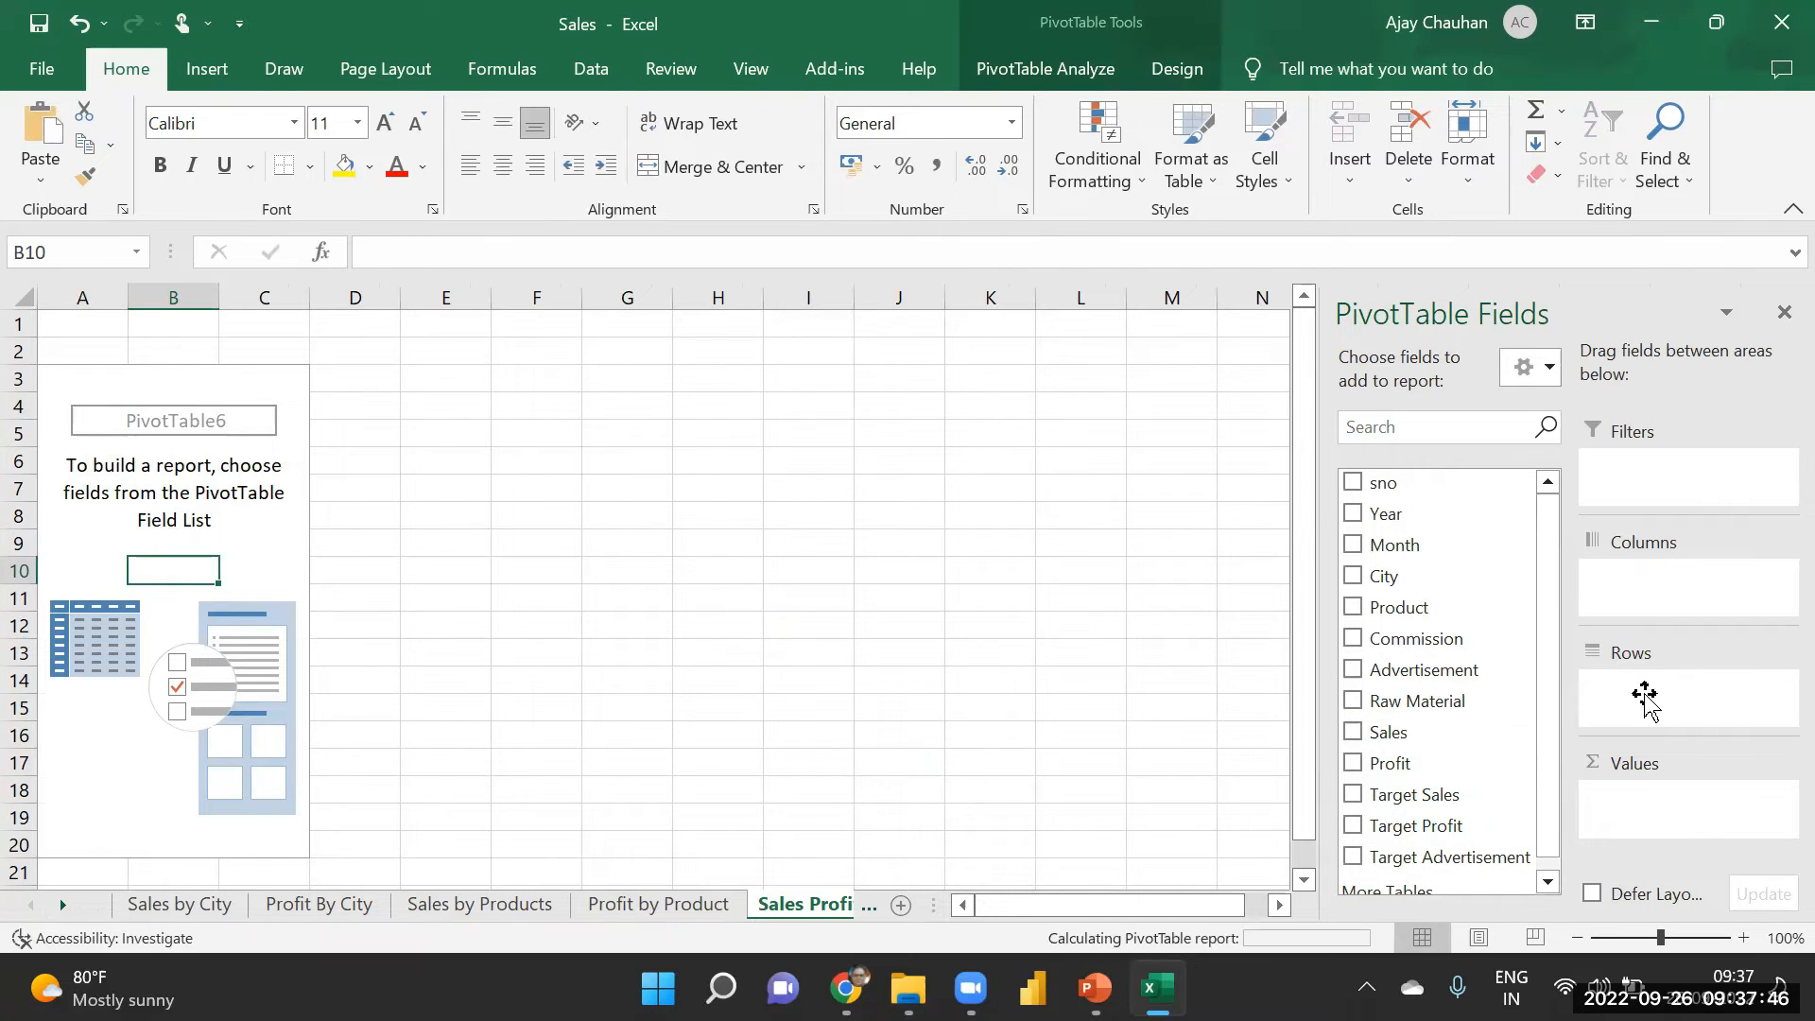
{"action": "left_click_drag", "start_coordinate": [1398, 762], "coordinate": [1652, 811]}
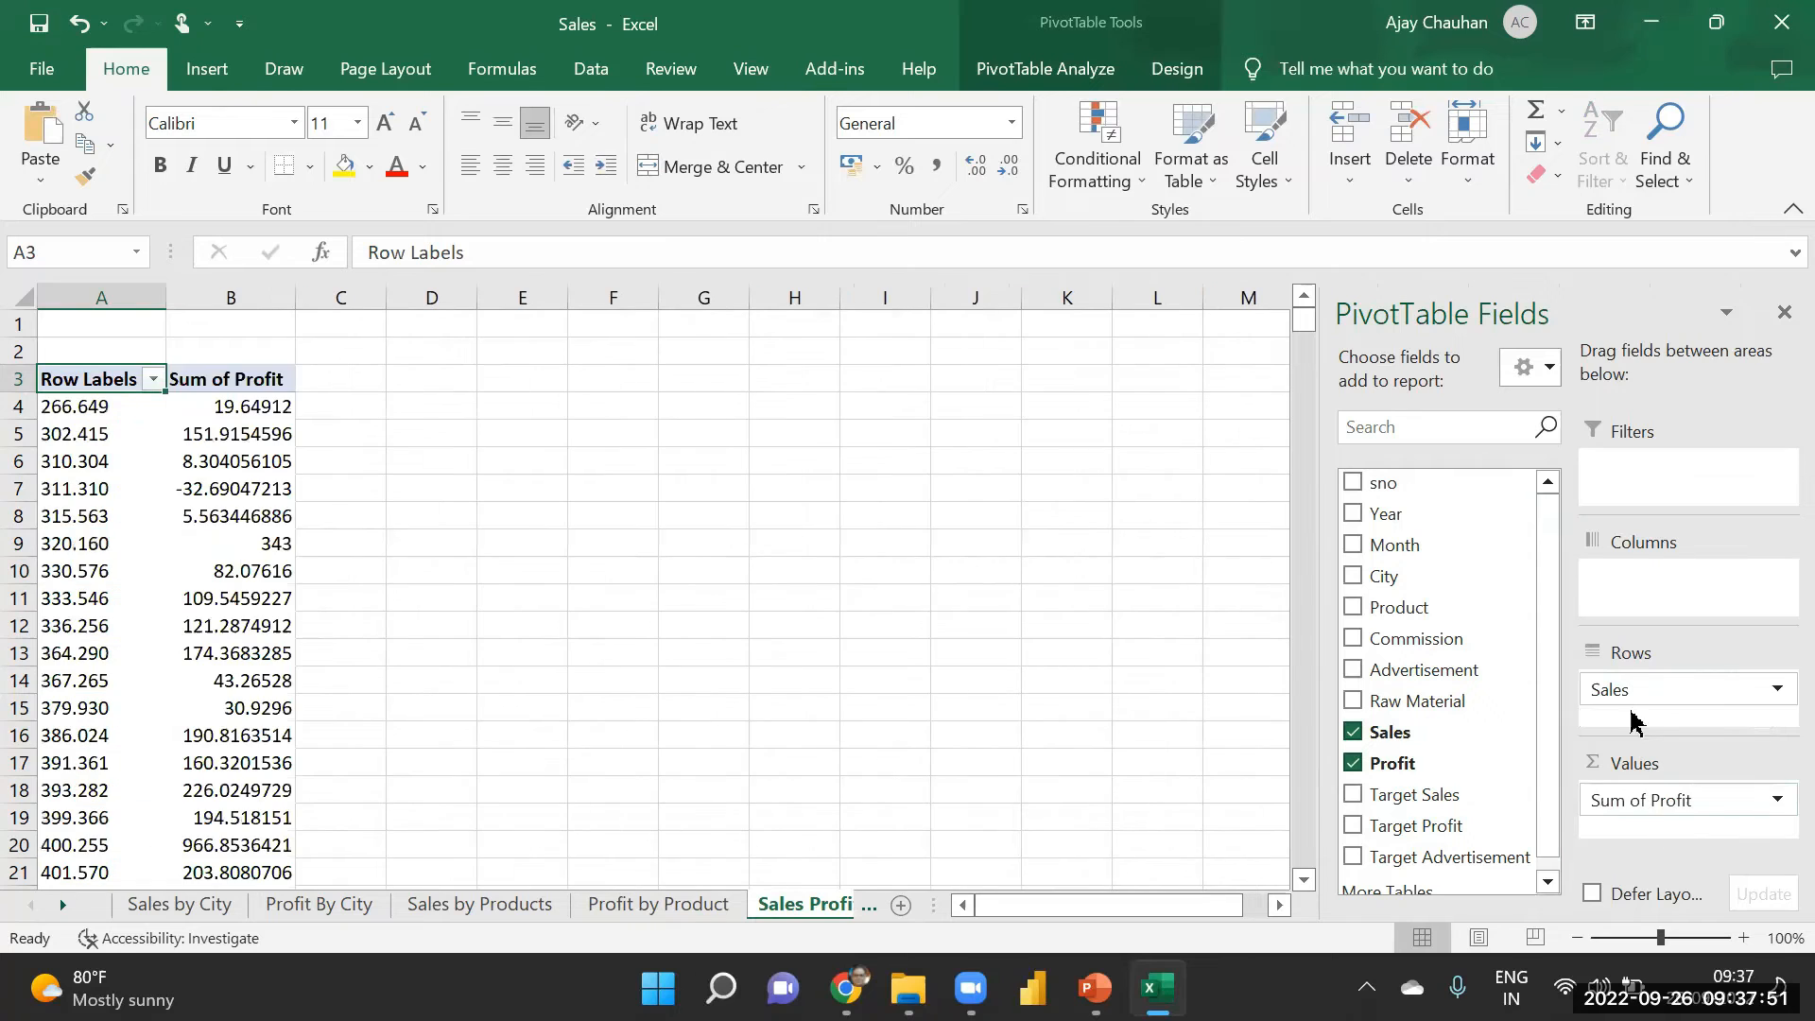
{"action": "left_click_drag", "start_coordinate": [1628, 692], "coordinate": [1656, 809]}
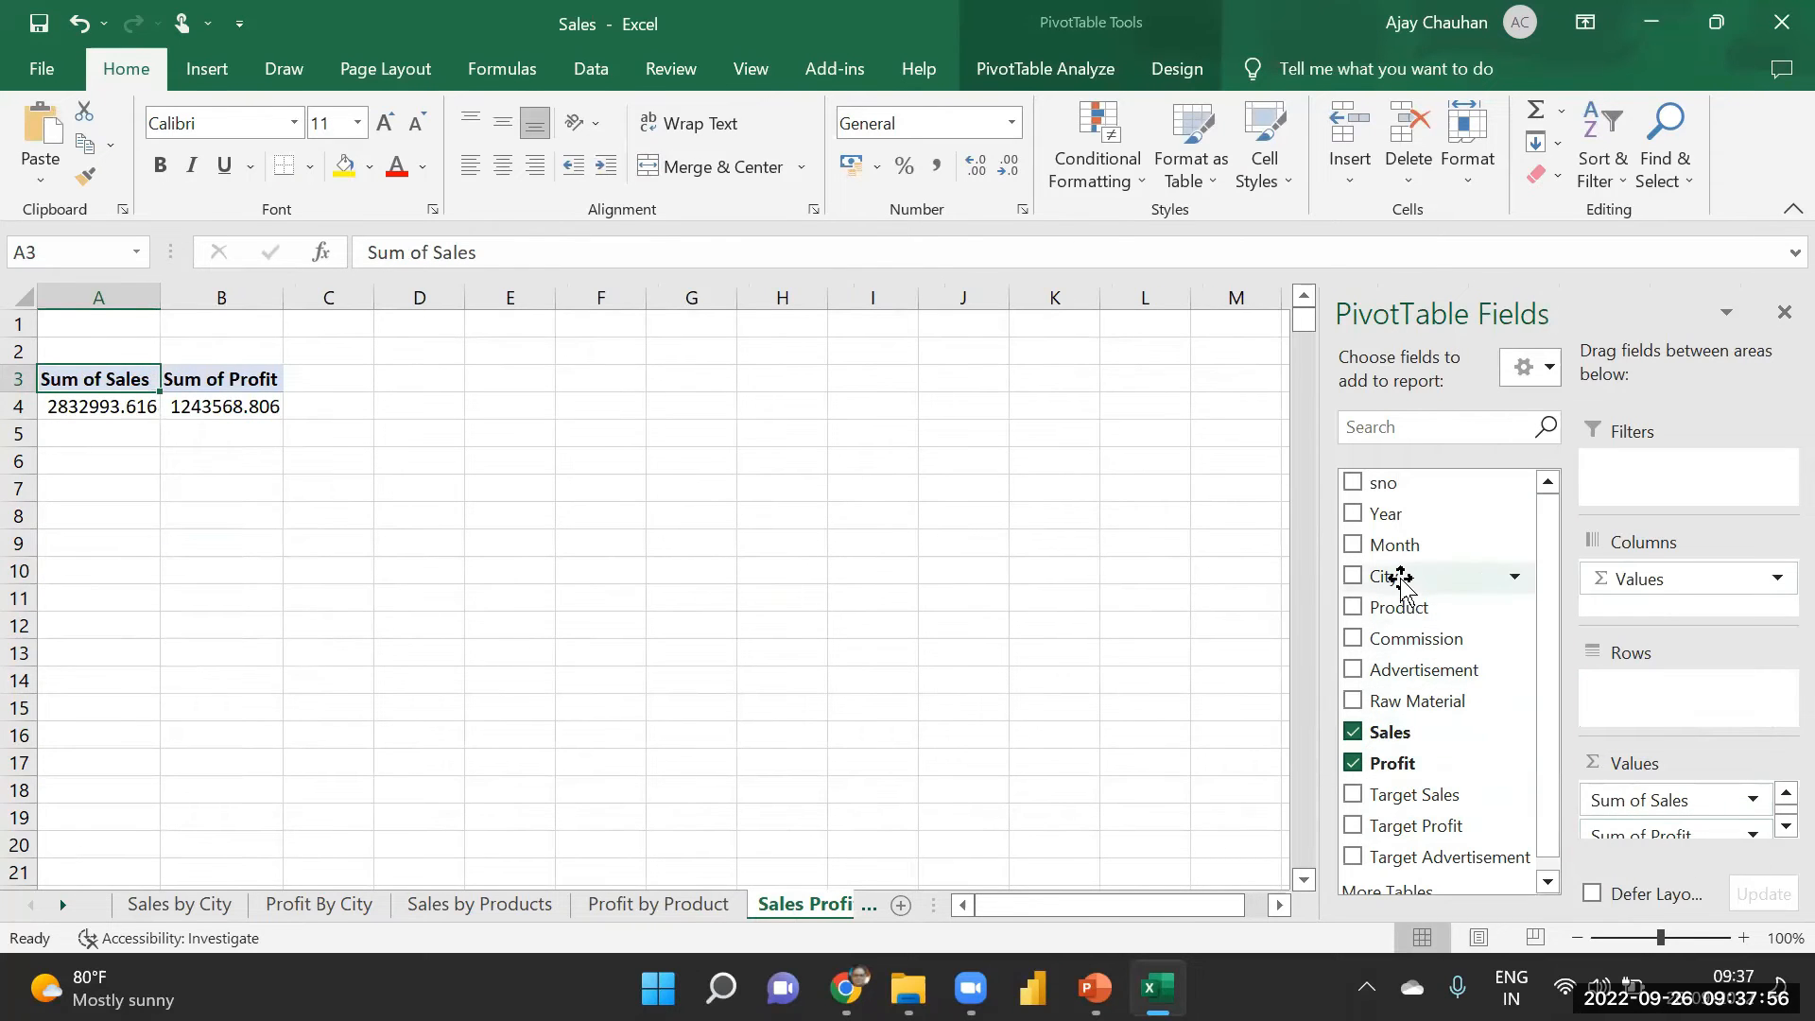
{"action": "left_click_drag", "start_coordinate": [1390, 519], "coordinate": [1648, 715]}
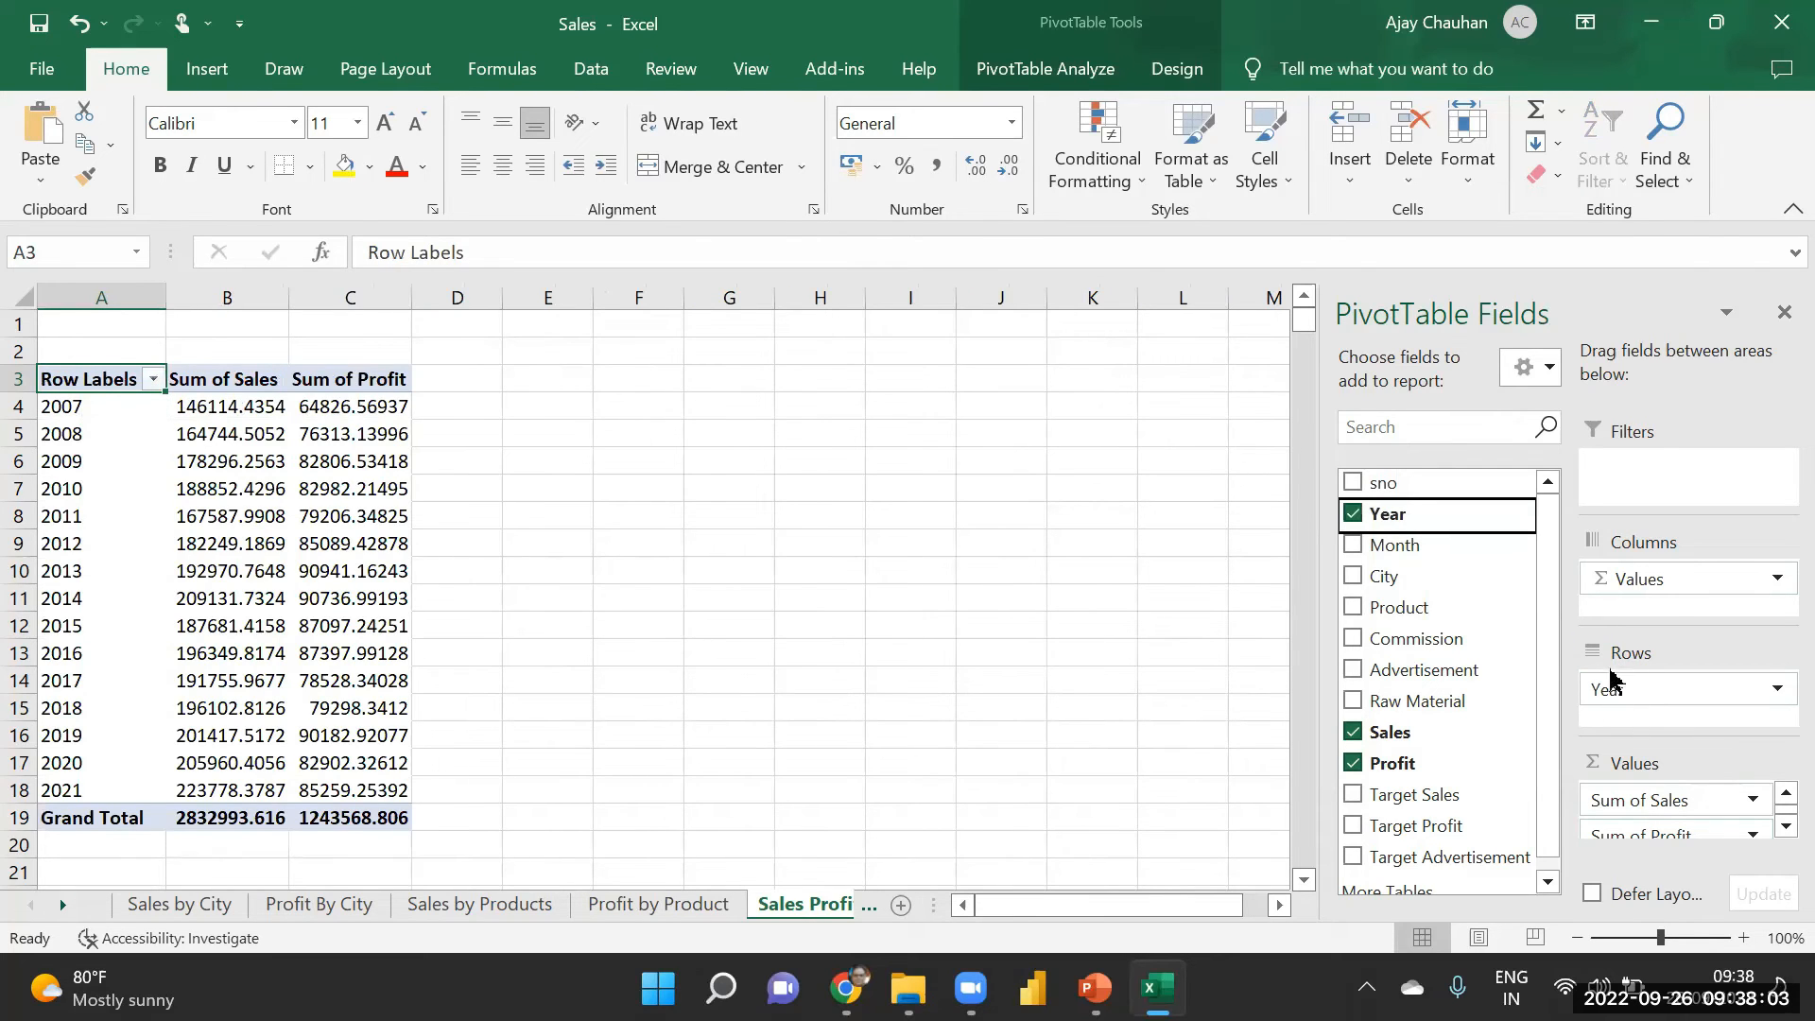
{"action": "left_click", "coordinate": [1706, 580]}
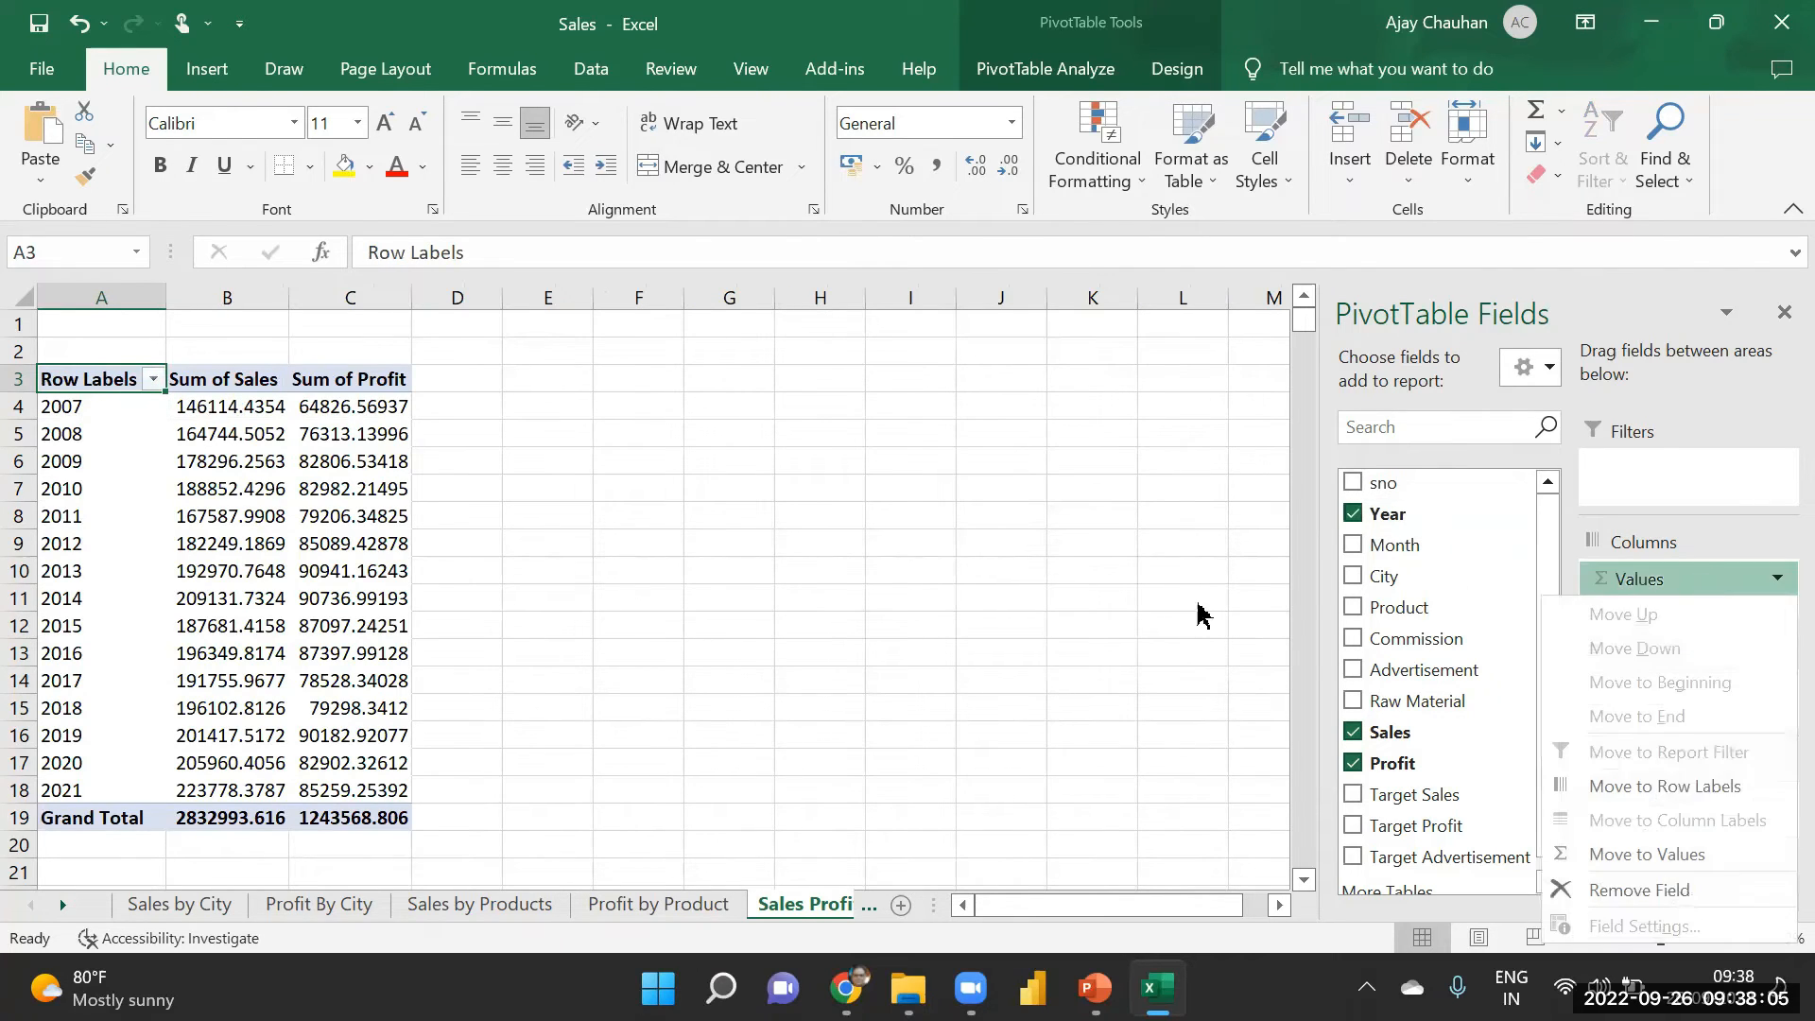
{"action": "left_click", "coordinate": [1051, 623]}
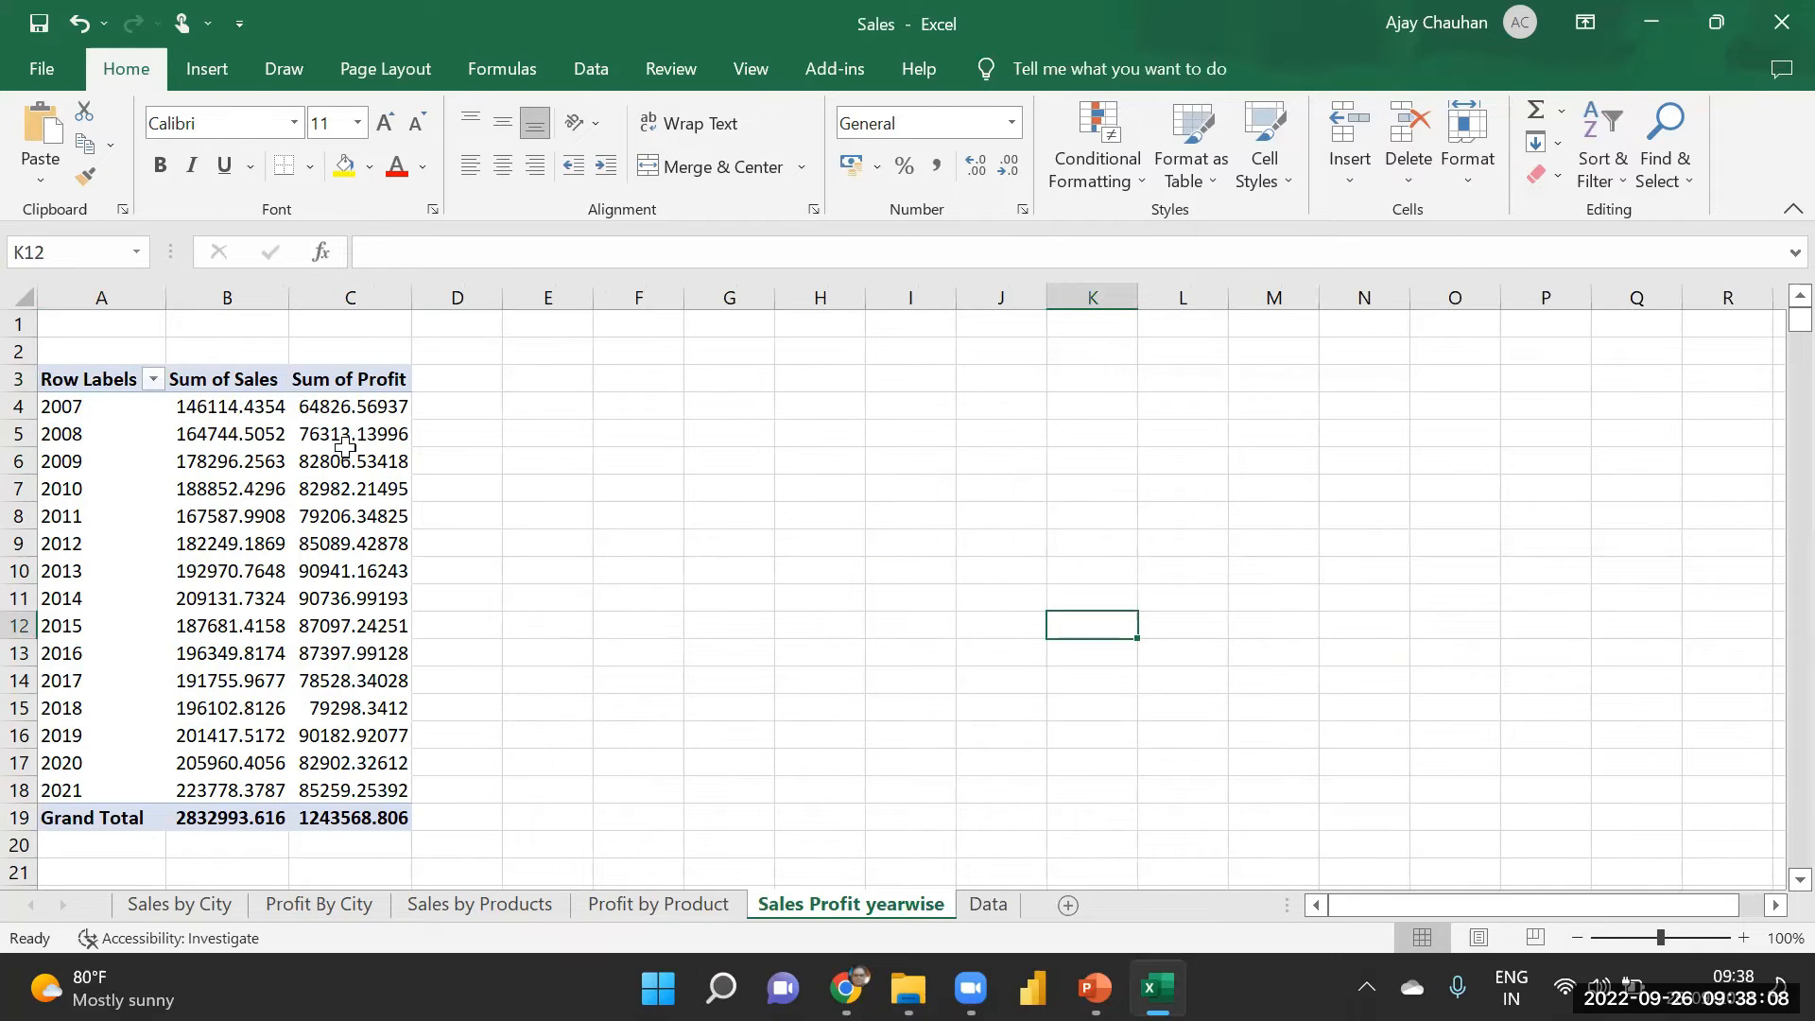
- Insert a Line PivotChart of yearly sales and profit and place it beside the pivot table, from column E to column L
{"action": "left_click", "coordinate": [227, 434]}
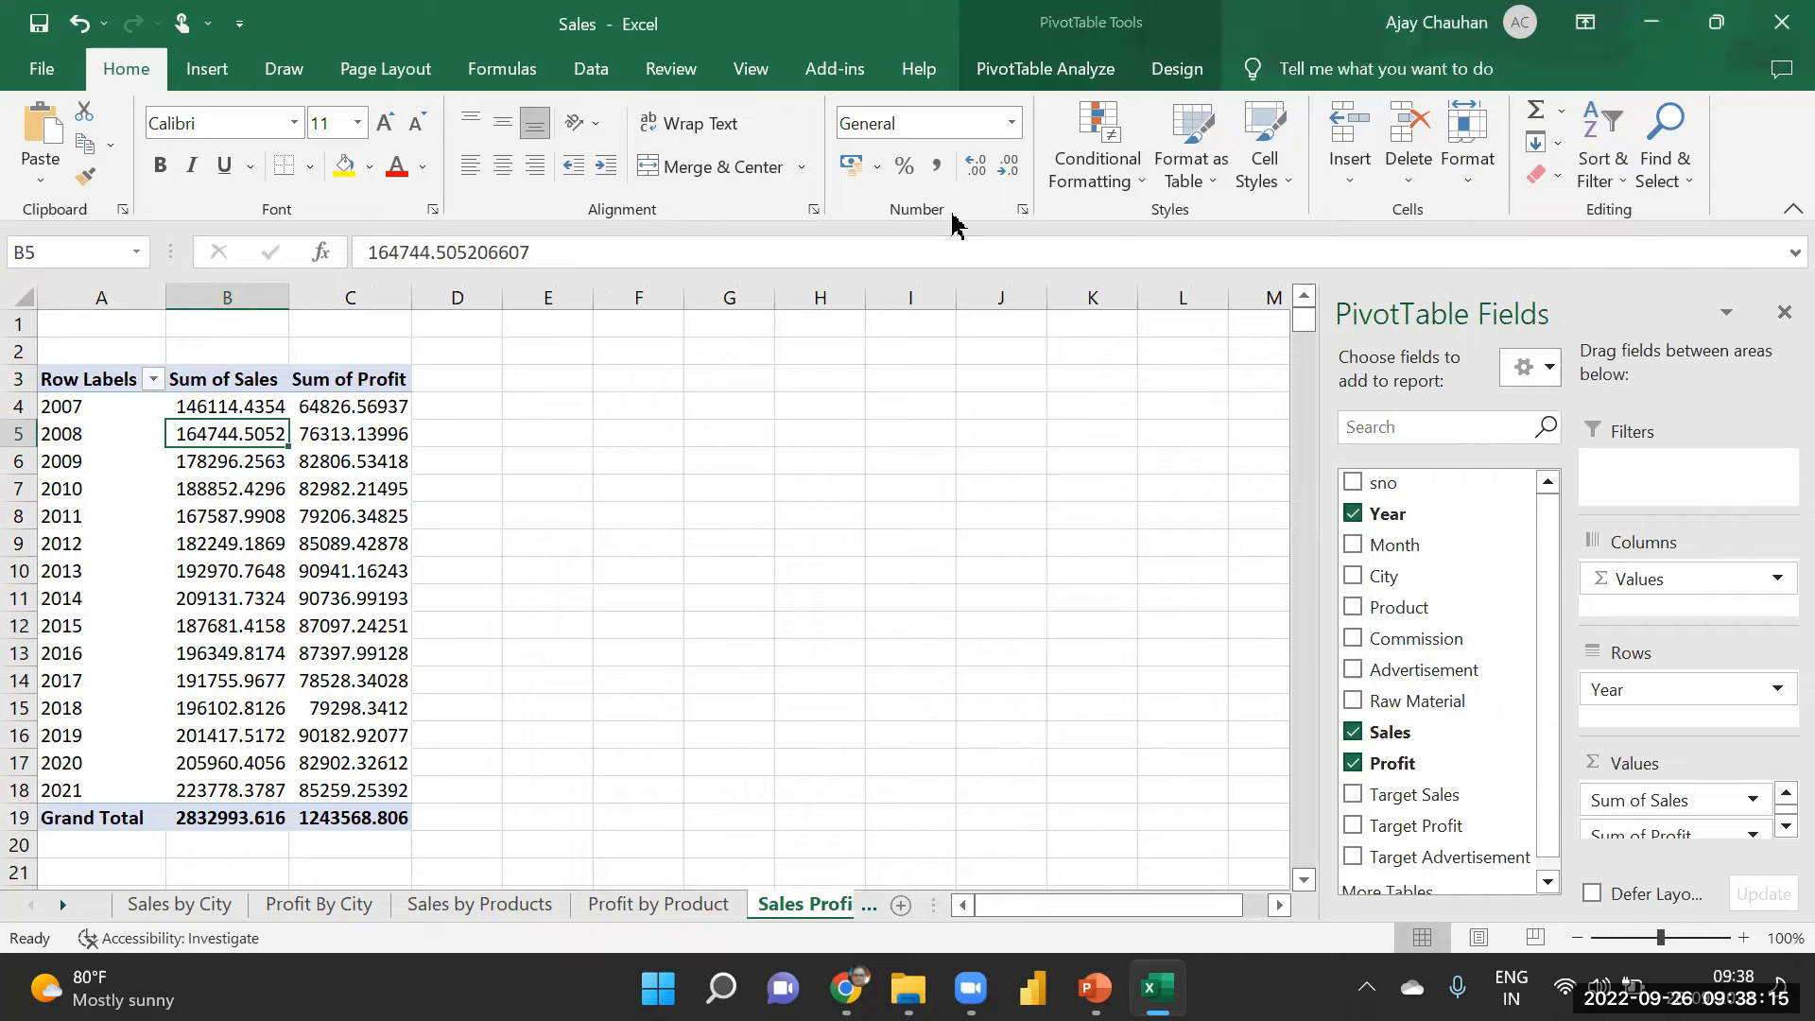
{"action": "left_click", "coordinate": [1045, 68]}
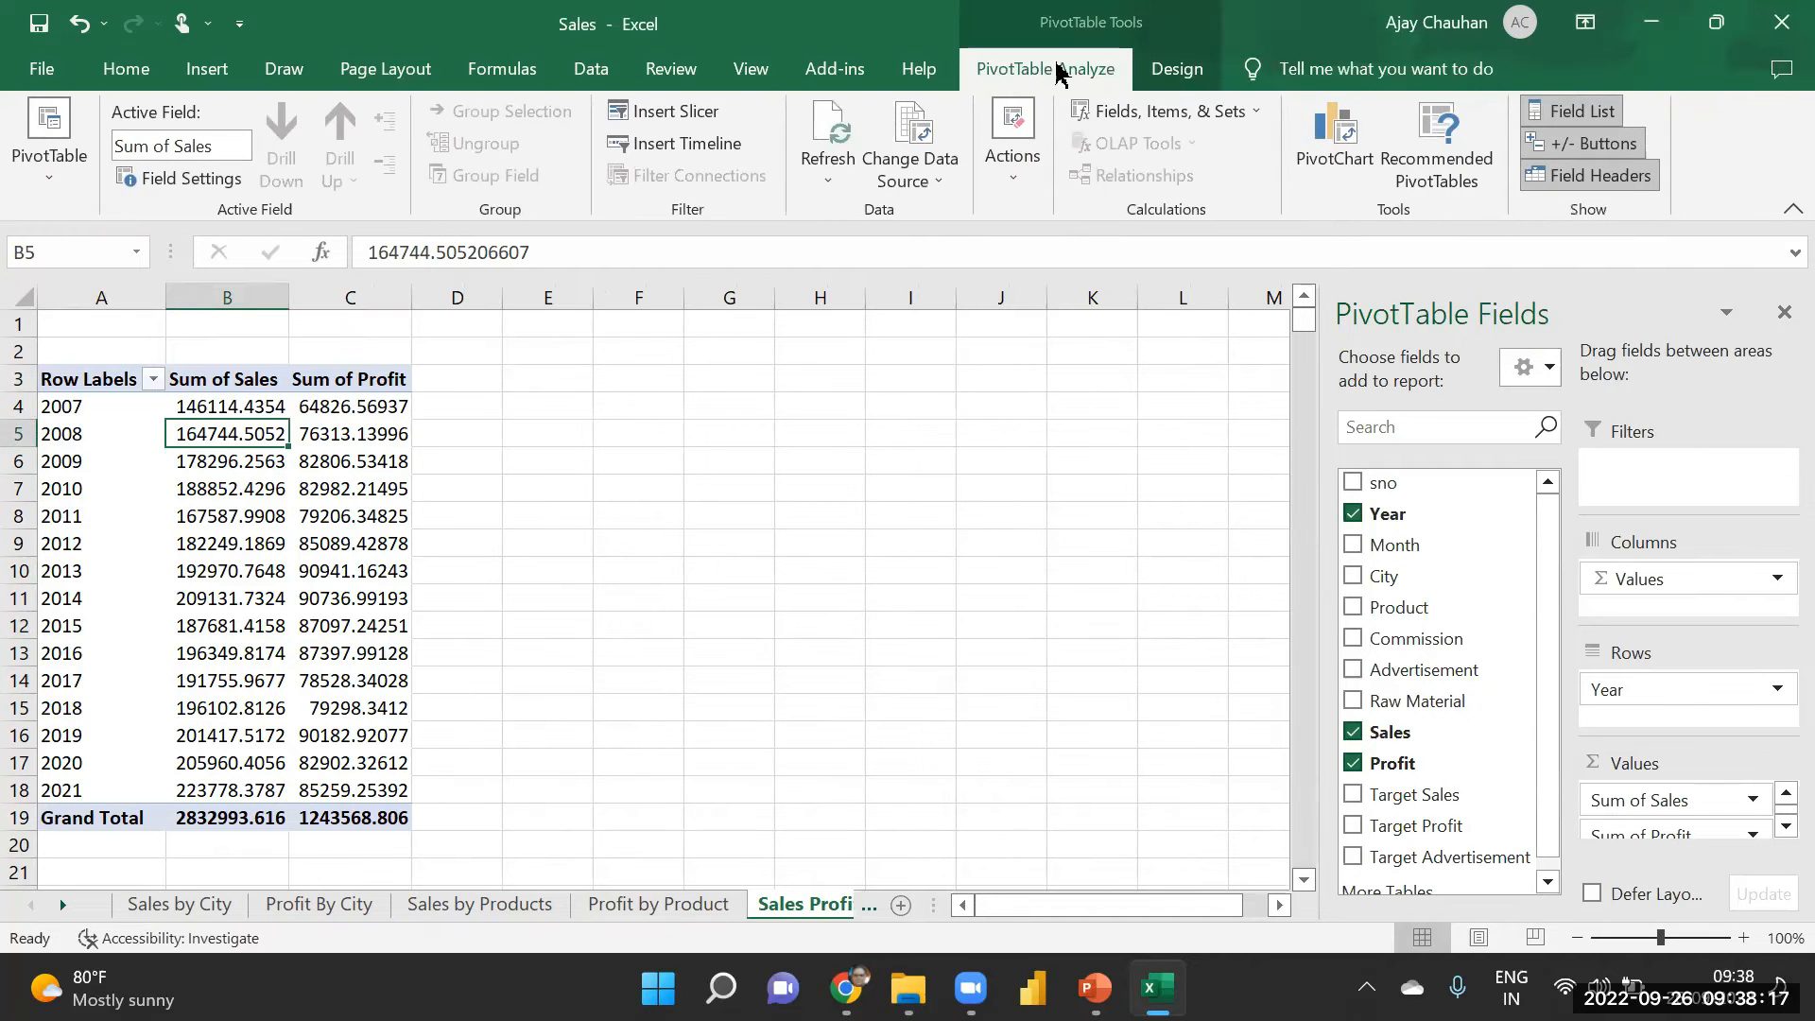
{"action": "left_click", "coordinate": [1336, 142]}
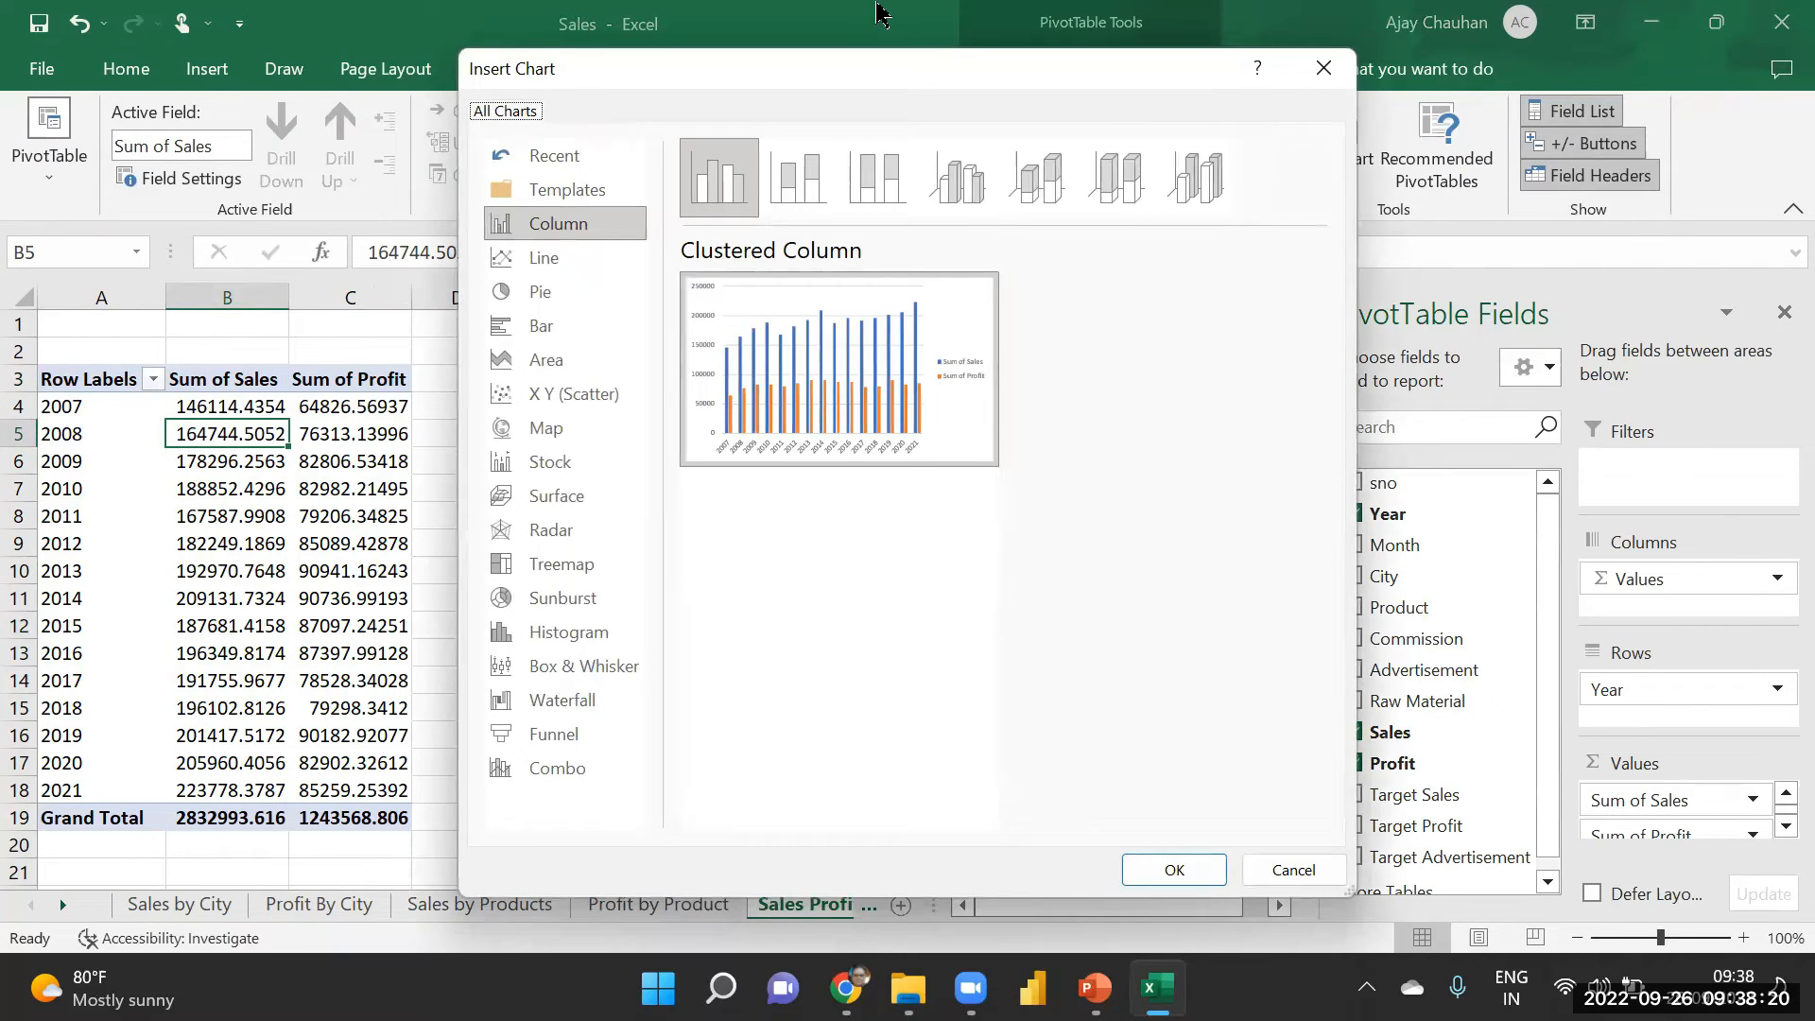
{"action": "left_click", "coordinate": [527, 258]}
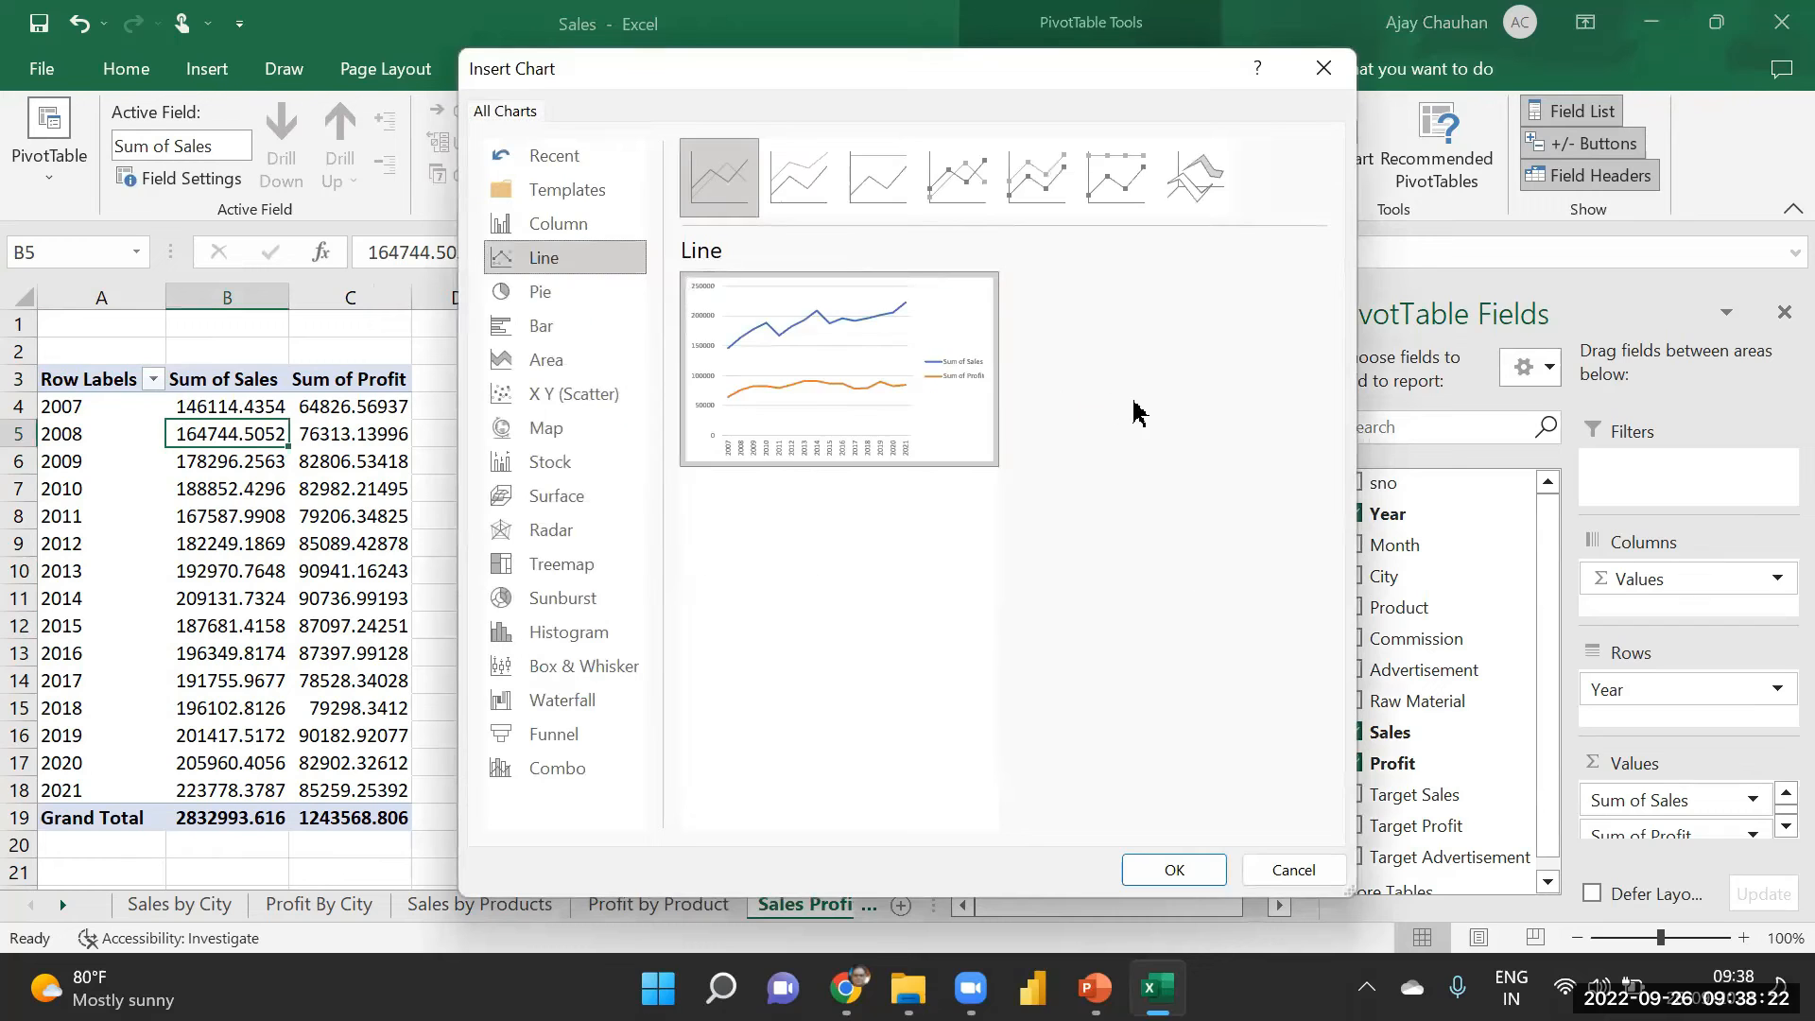
{"action": "mouse_move", "coordinate": [900, 381]}
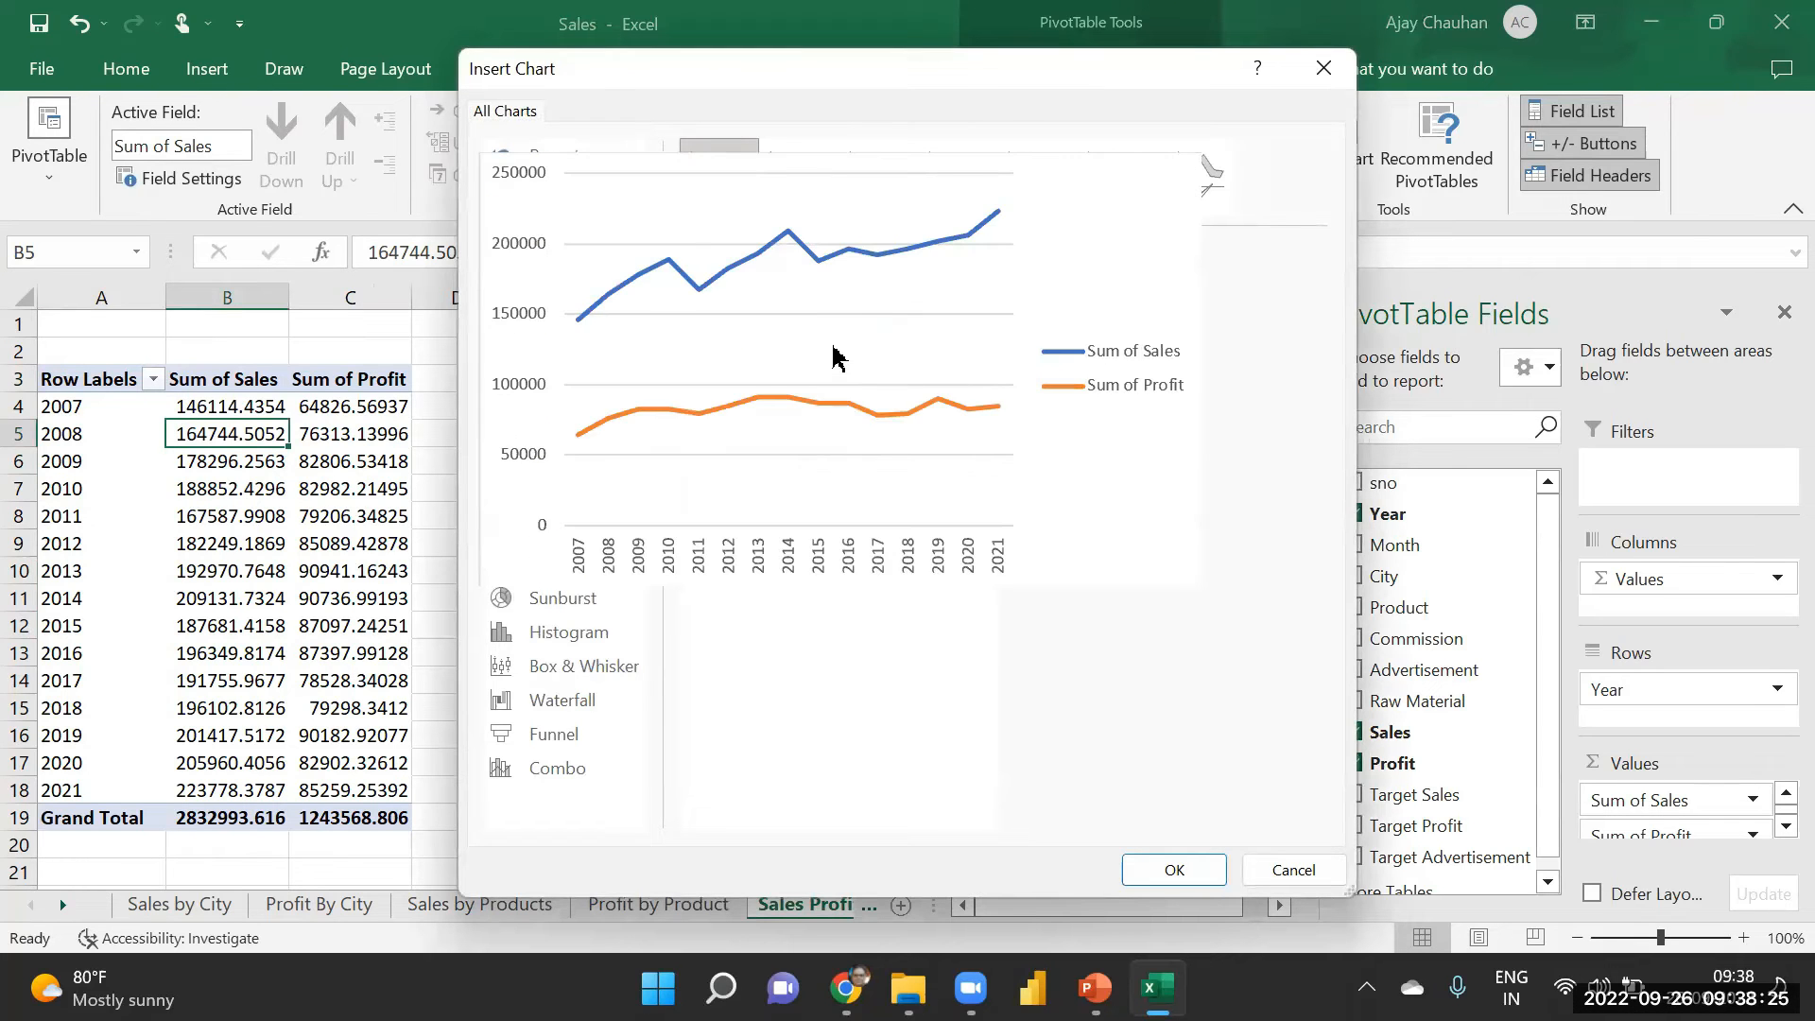
{"action": "left_click", "coordinate": [1174, 871]}
{"action": "left_click_drag", "start_coordinate": [779, 428], "coordinate": [945, 391]}
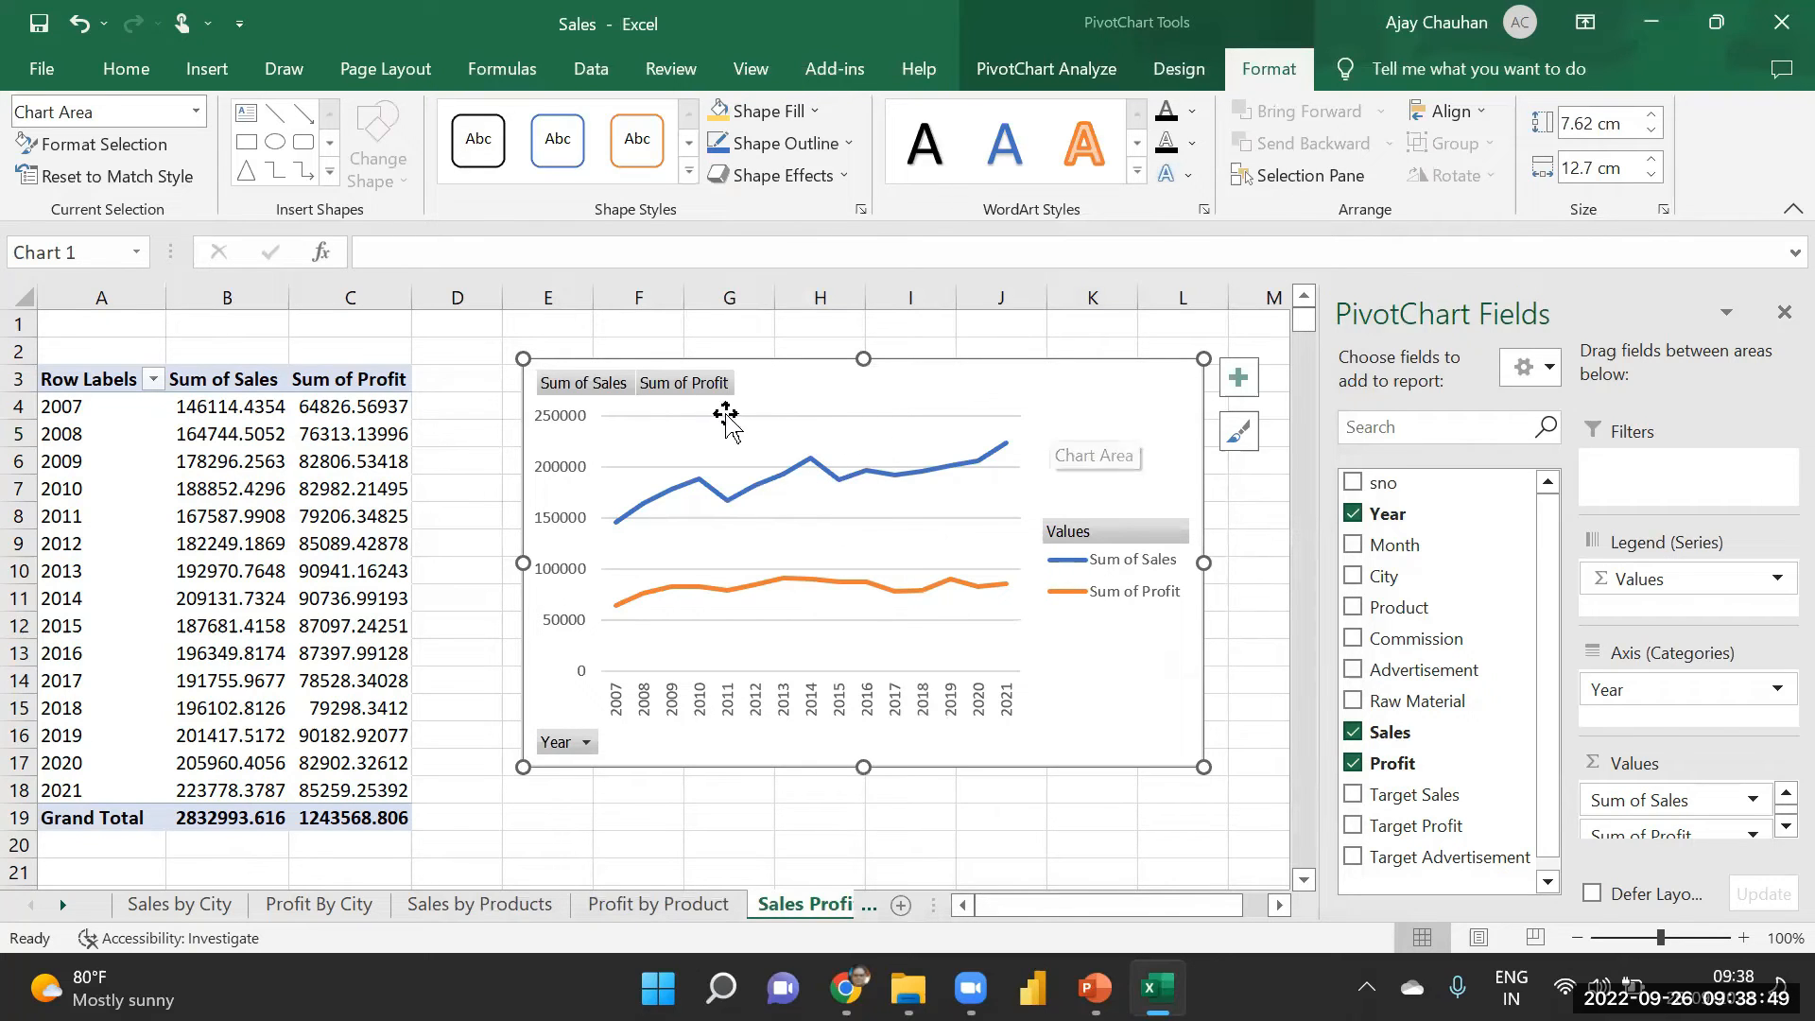
- Remove the gridlines from the line chart
{"action": "left_click", "coordinate": [715, 466]}
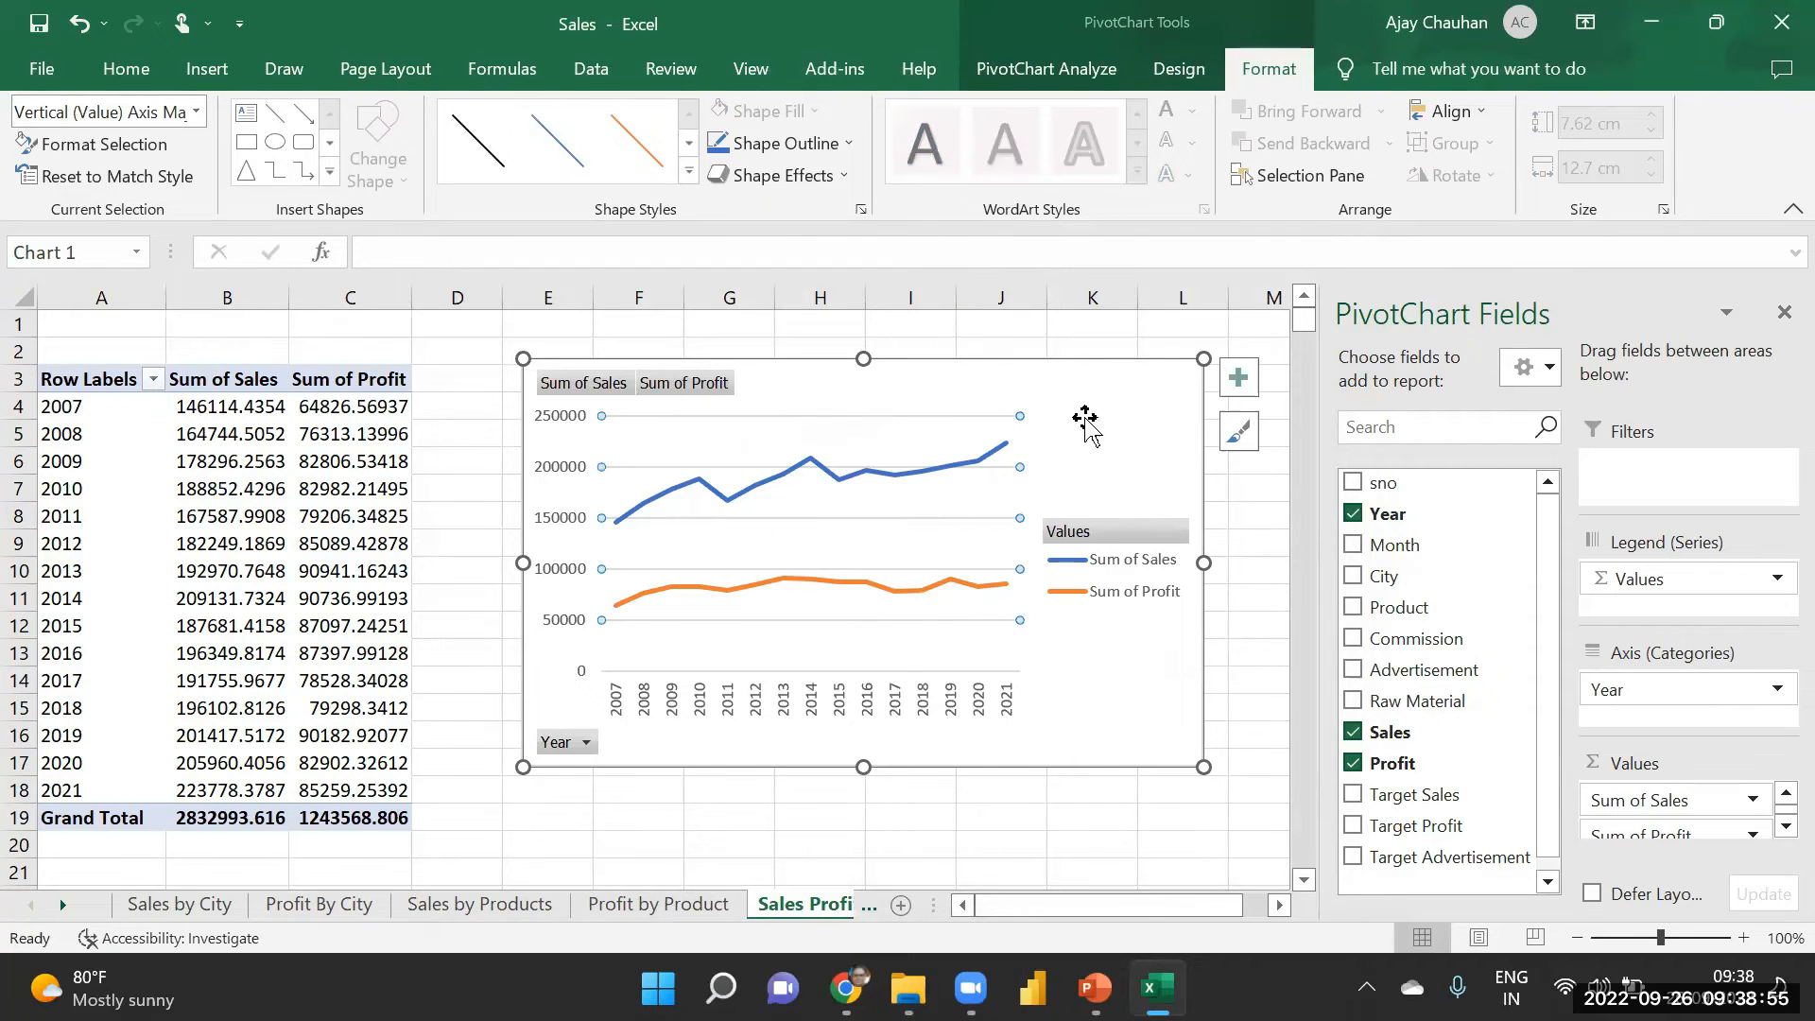
{"action": "left_click", "coordinate": [1238, 378]}
{"action": "left_click", "coordinate": [1353, 598]}
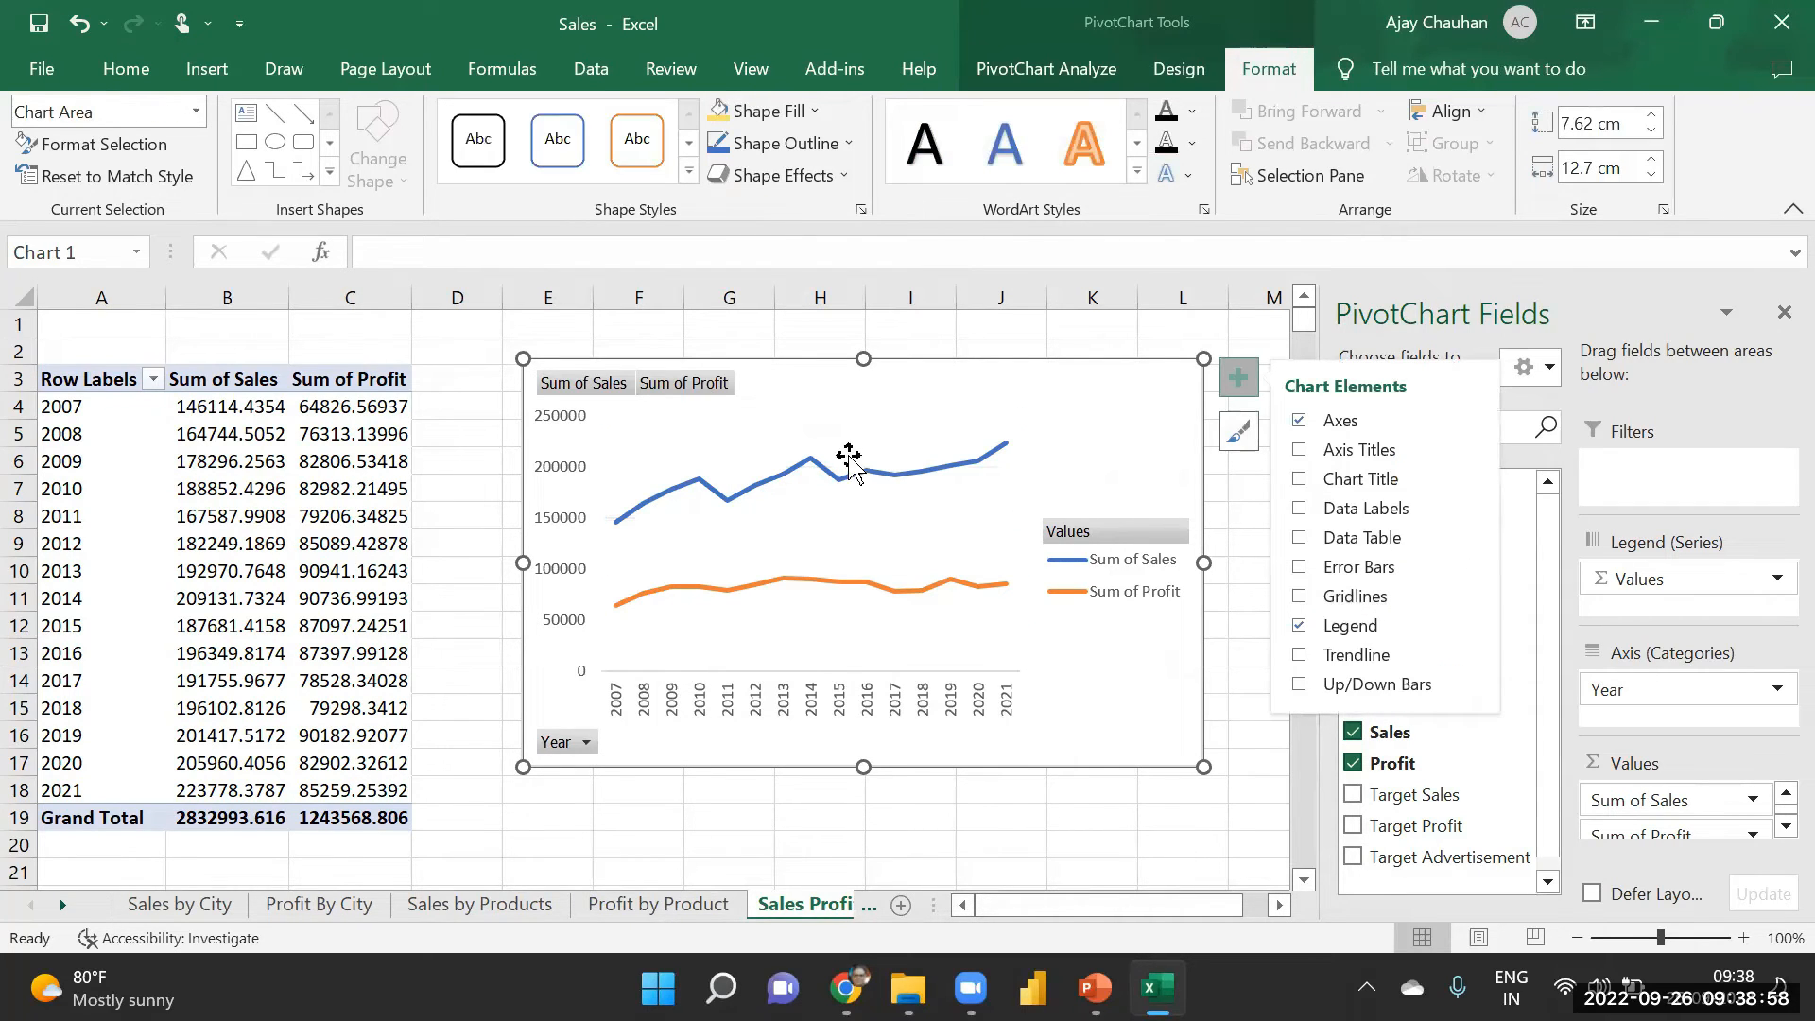
- Hide the field buttons on the yearly line chart and move its legend inside the plot above the sales line
{"action": "left_click", "coordinate": [974, 83]}
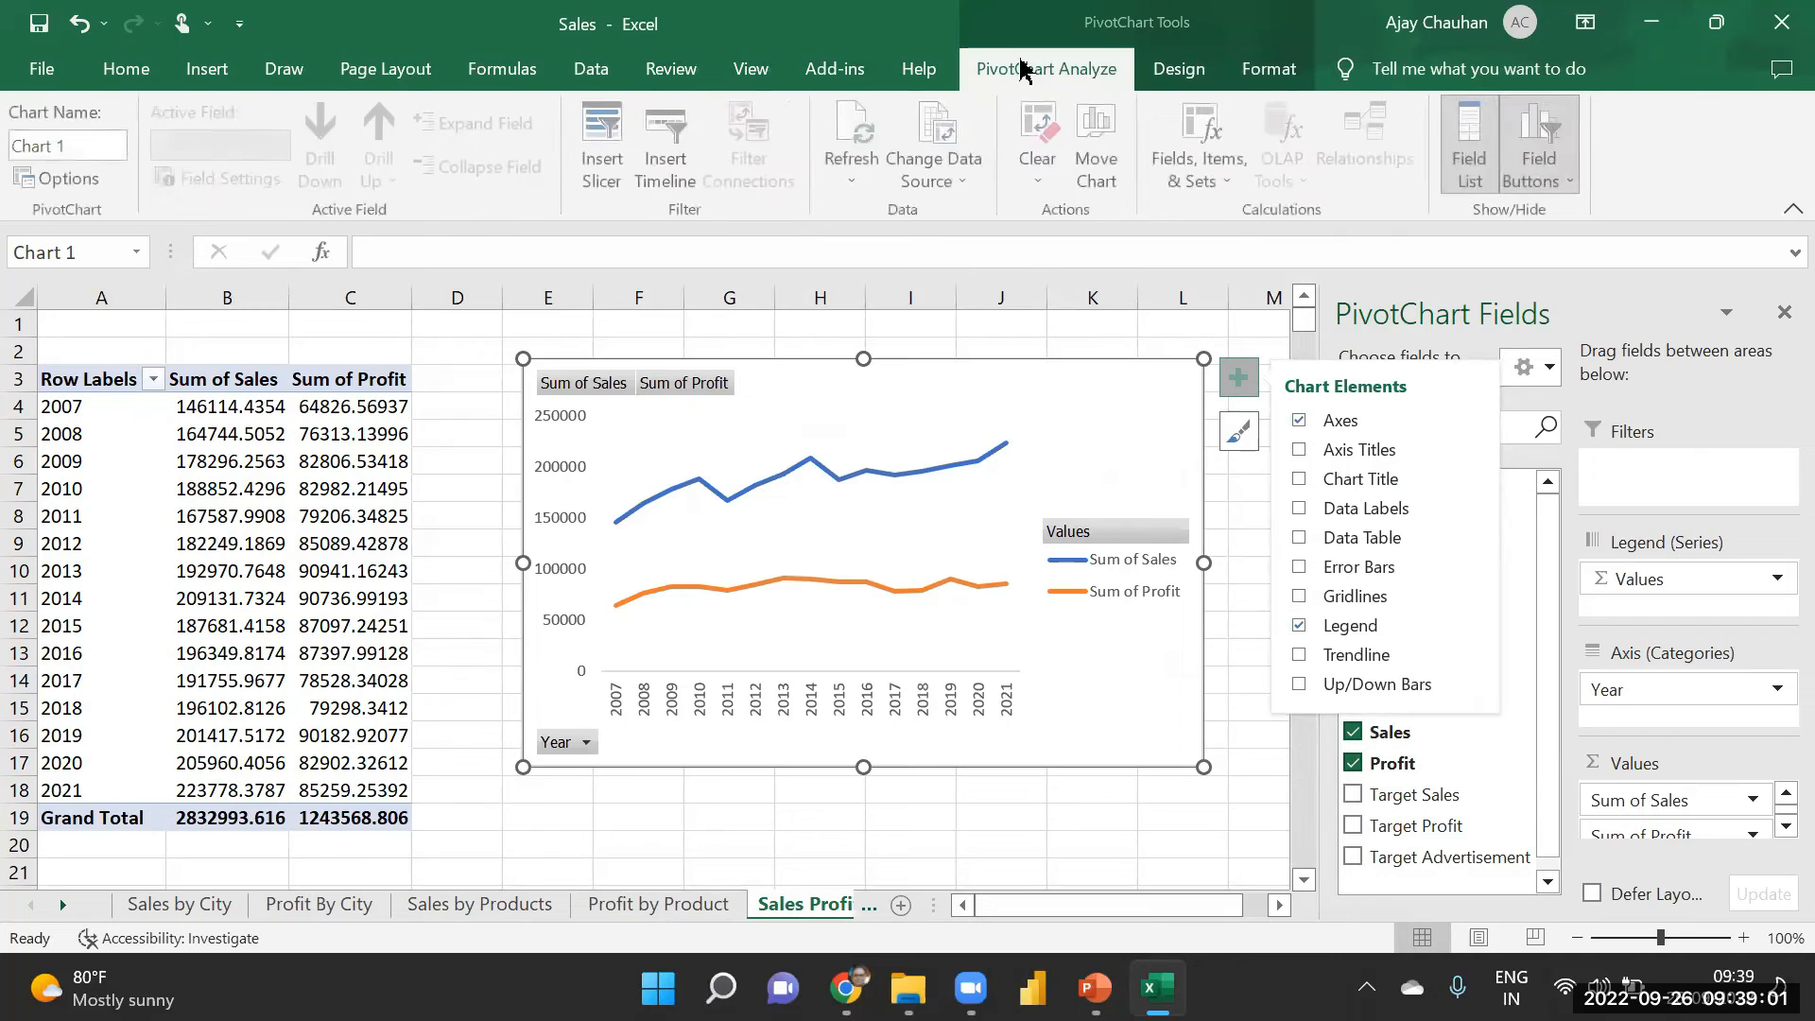
{"action": "left_click", "coordinate": [1541, 133]}
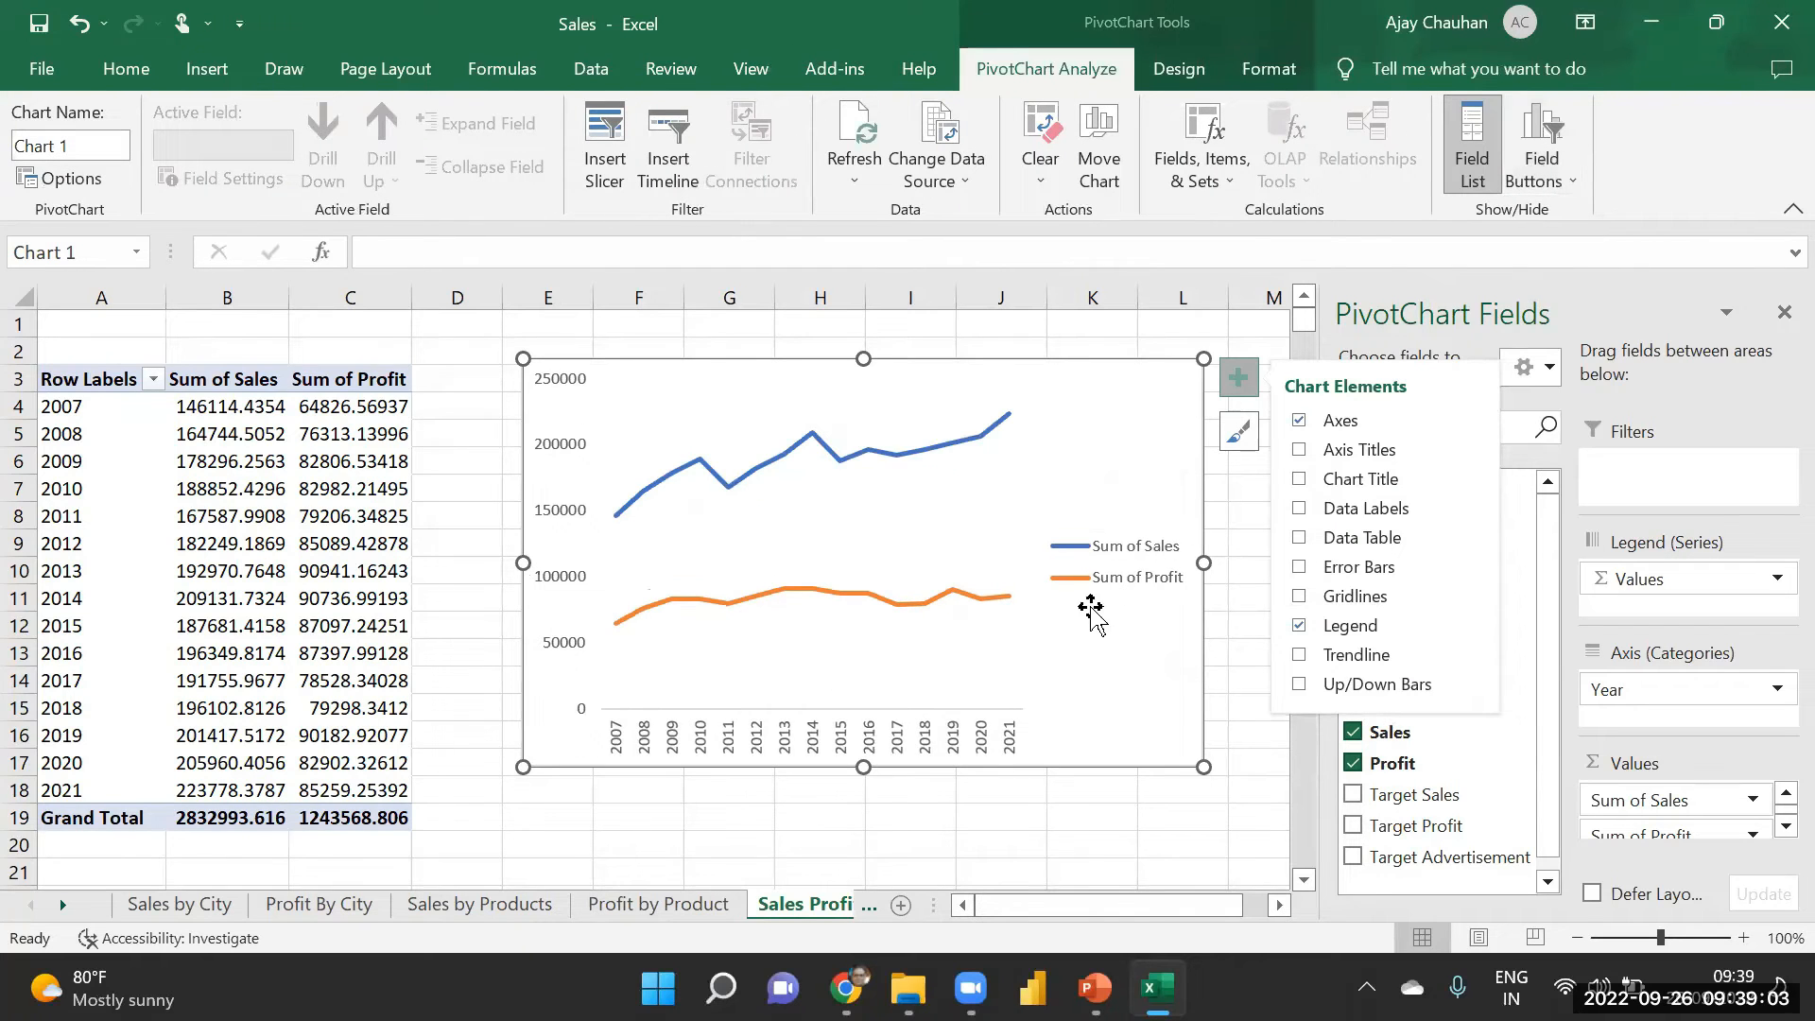
{"action": "left_click", "coordinate": [1158, 567]}
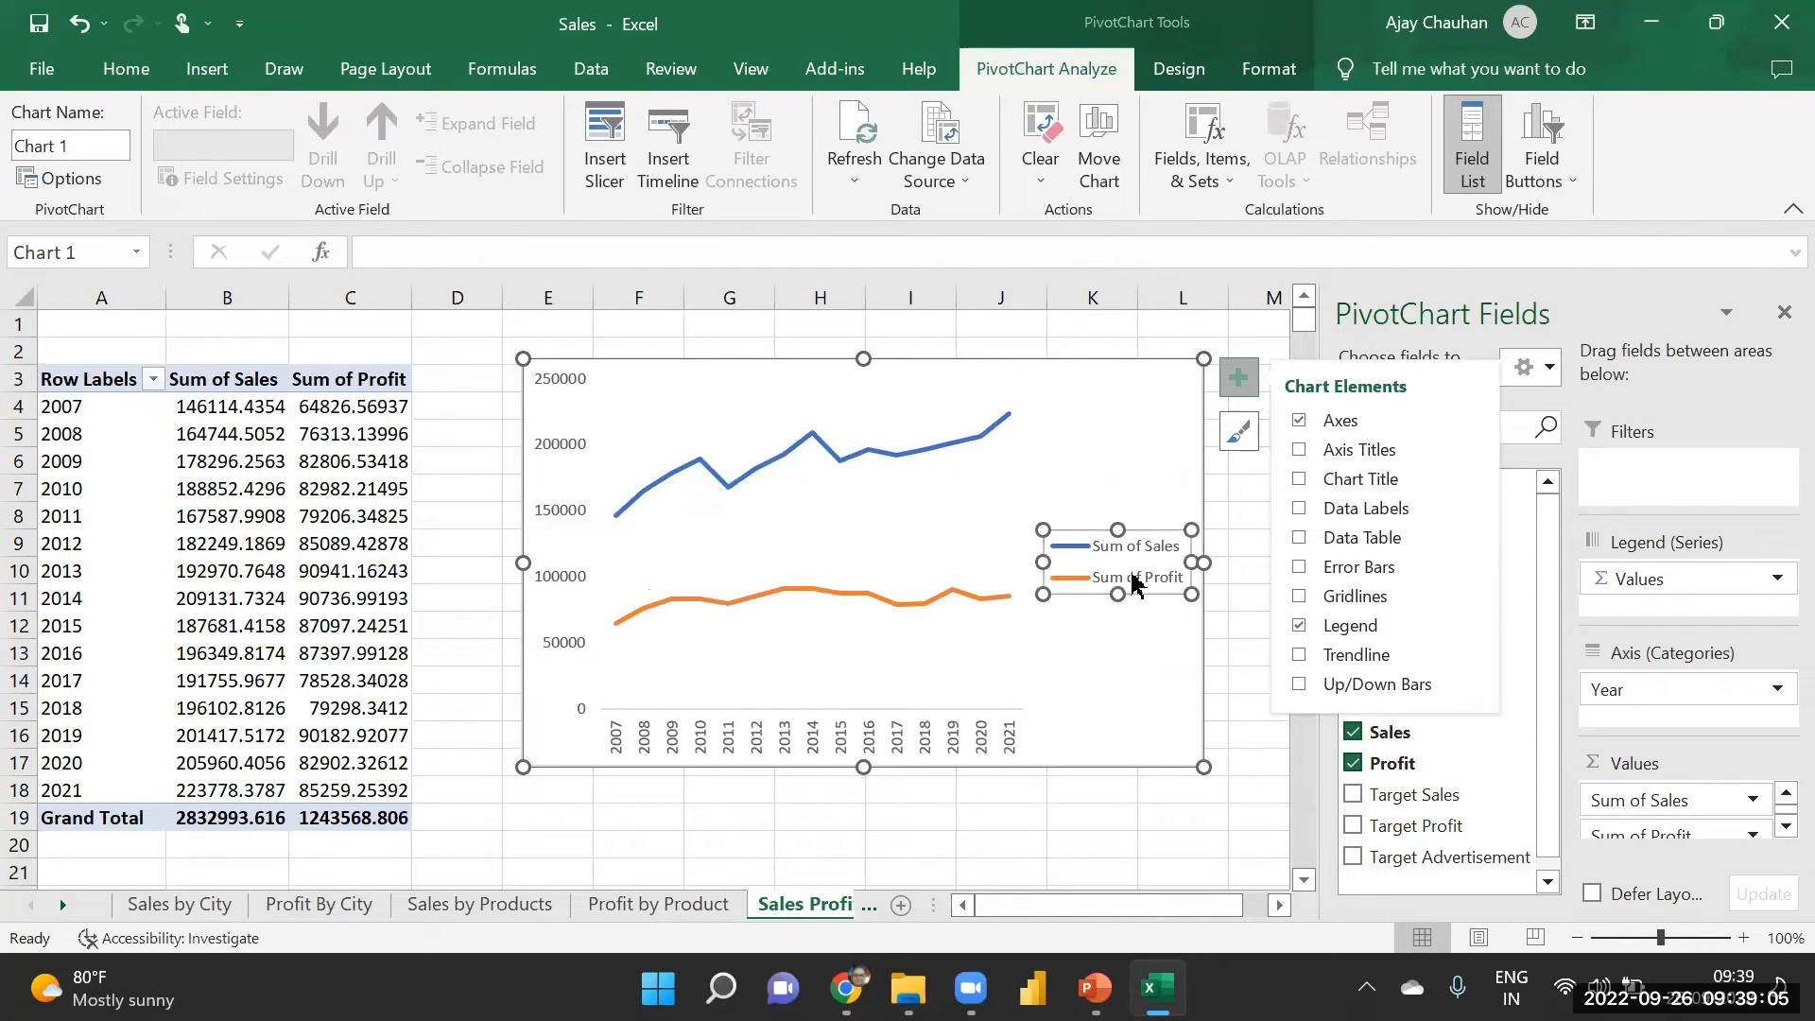
{"action": "left_click", "coordinate": [1026, 543]}
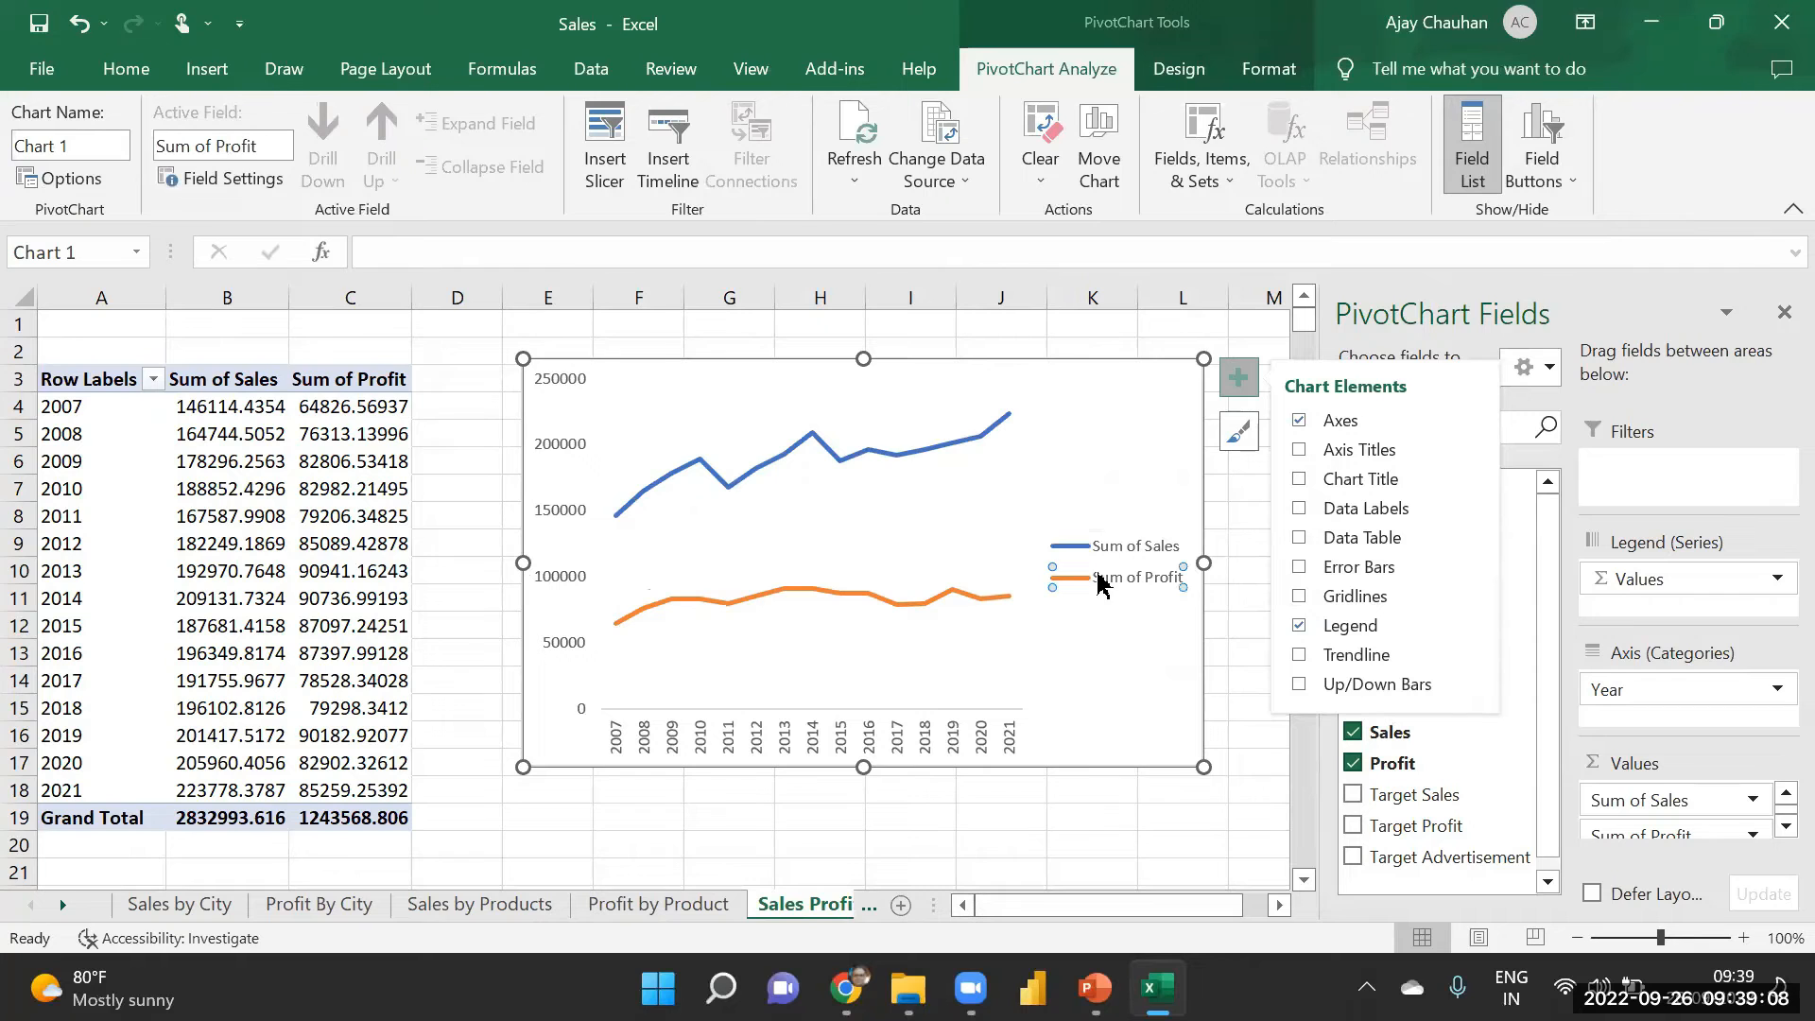
{"action": "left_click_drag", "start_coordinate": [1108, 591], "coordinate": [686, 425]}
- Narrow the line chart, widen its plot area and adjust the chart's height so it ends at row 18
{"action": "left_click_drag", "start_coordinate": [1202, 565], "coordinate": [1077, 547]}
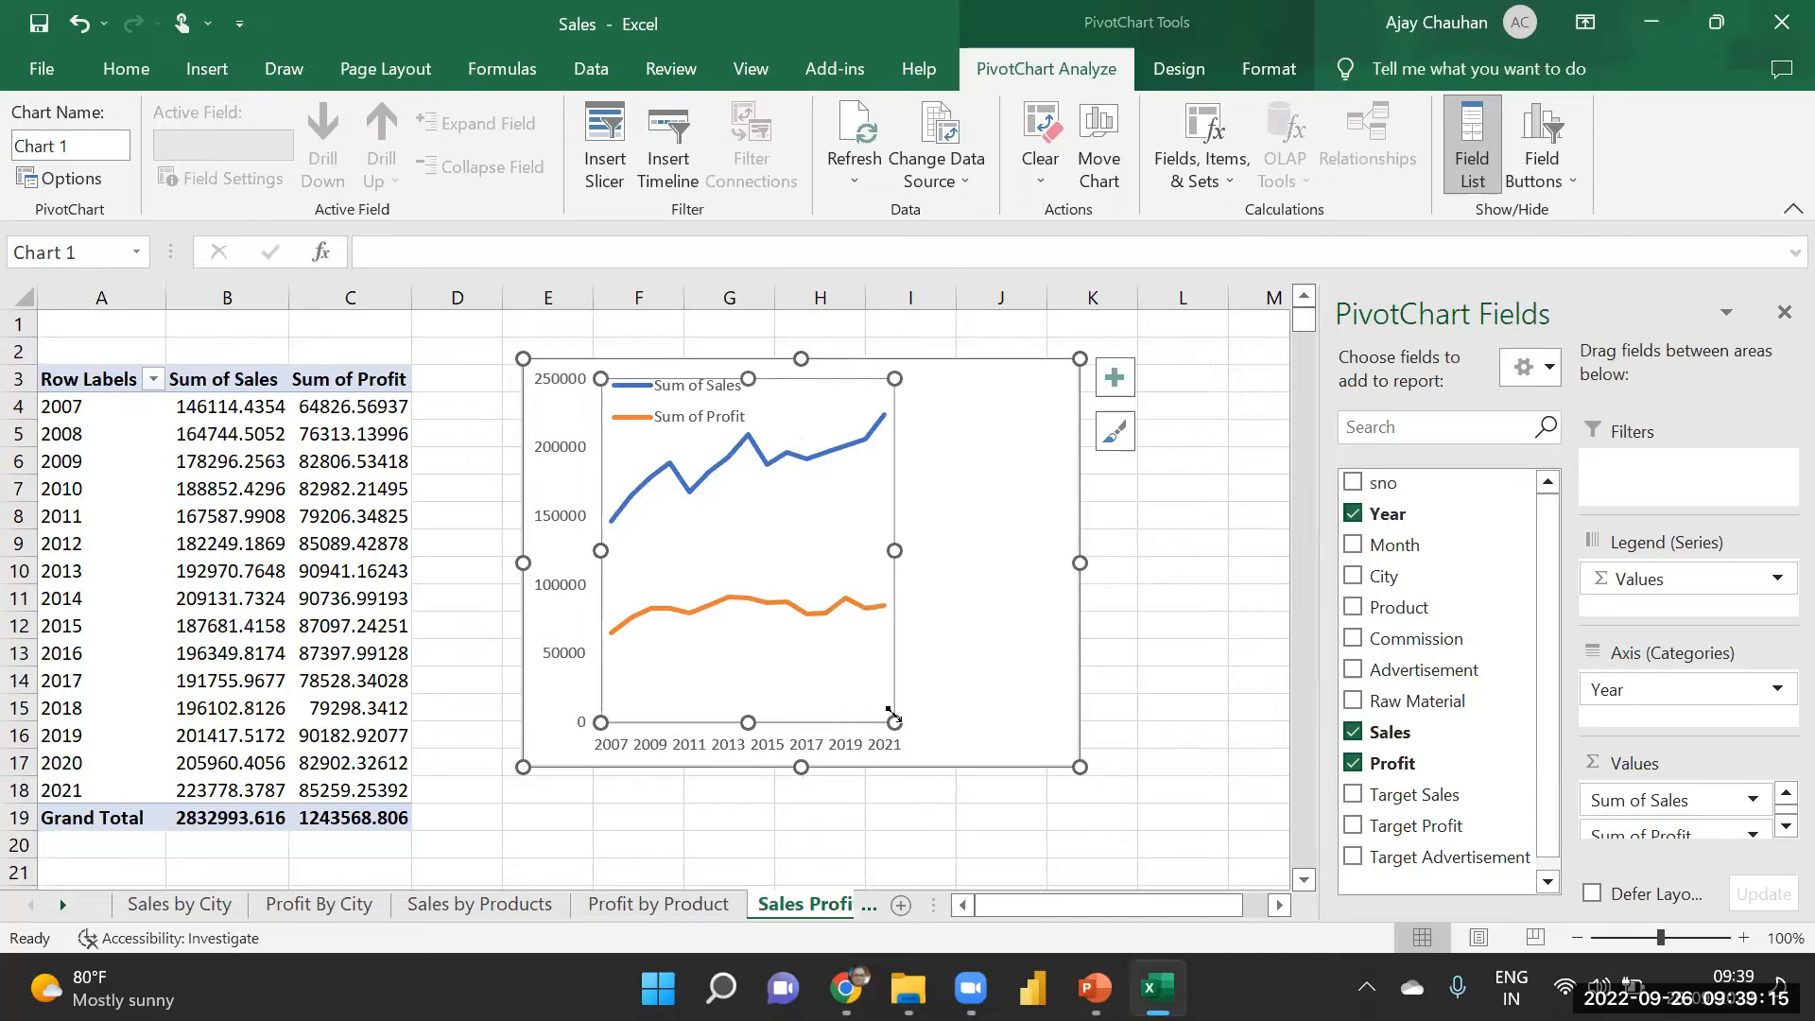
{"action": "left_click_drag", "start_coordinate": [936, 551], "coordinate": [1078, 536]}
{"action": "left_click", "coordinate": [916, 519]}
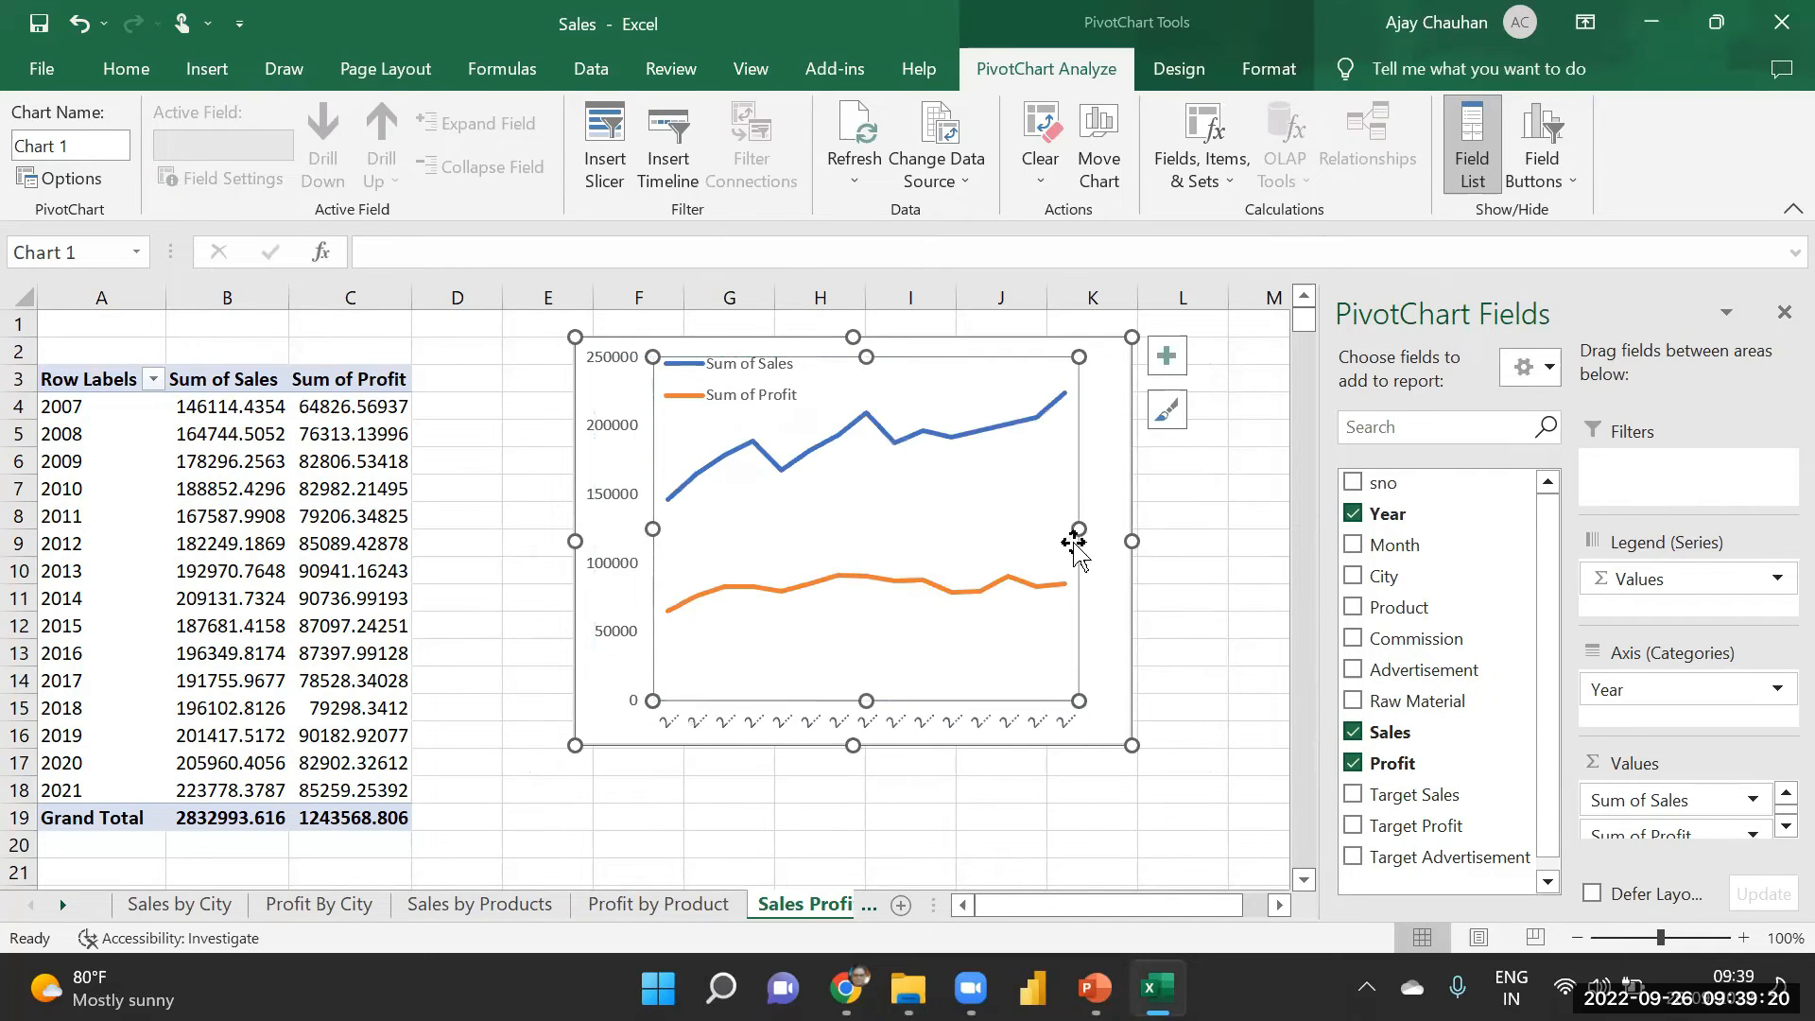
{"action": "left_click_drag", "start_coordinate": [852, 747], "coordinate": [864, 697]}
{"action": "left_click", "coordinate": [938, 707]}
{"action": "left_click_drag", "start_coordinate": [1207, 640], "coordinate": [1209, 590]}
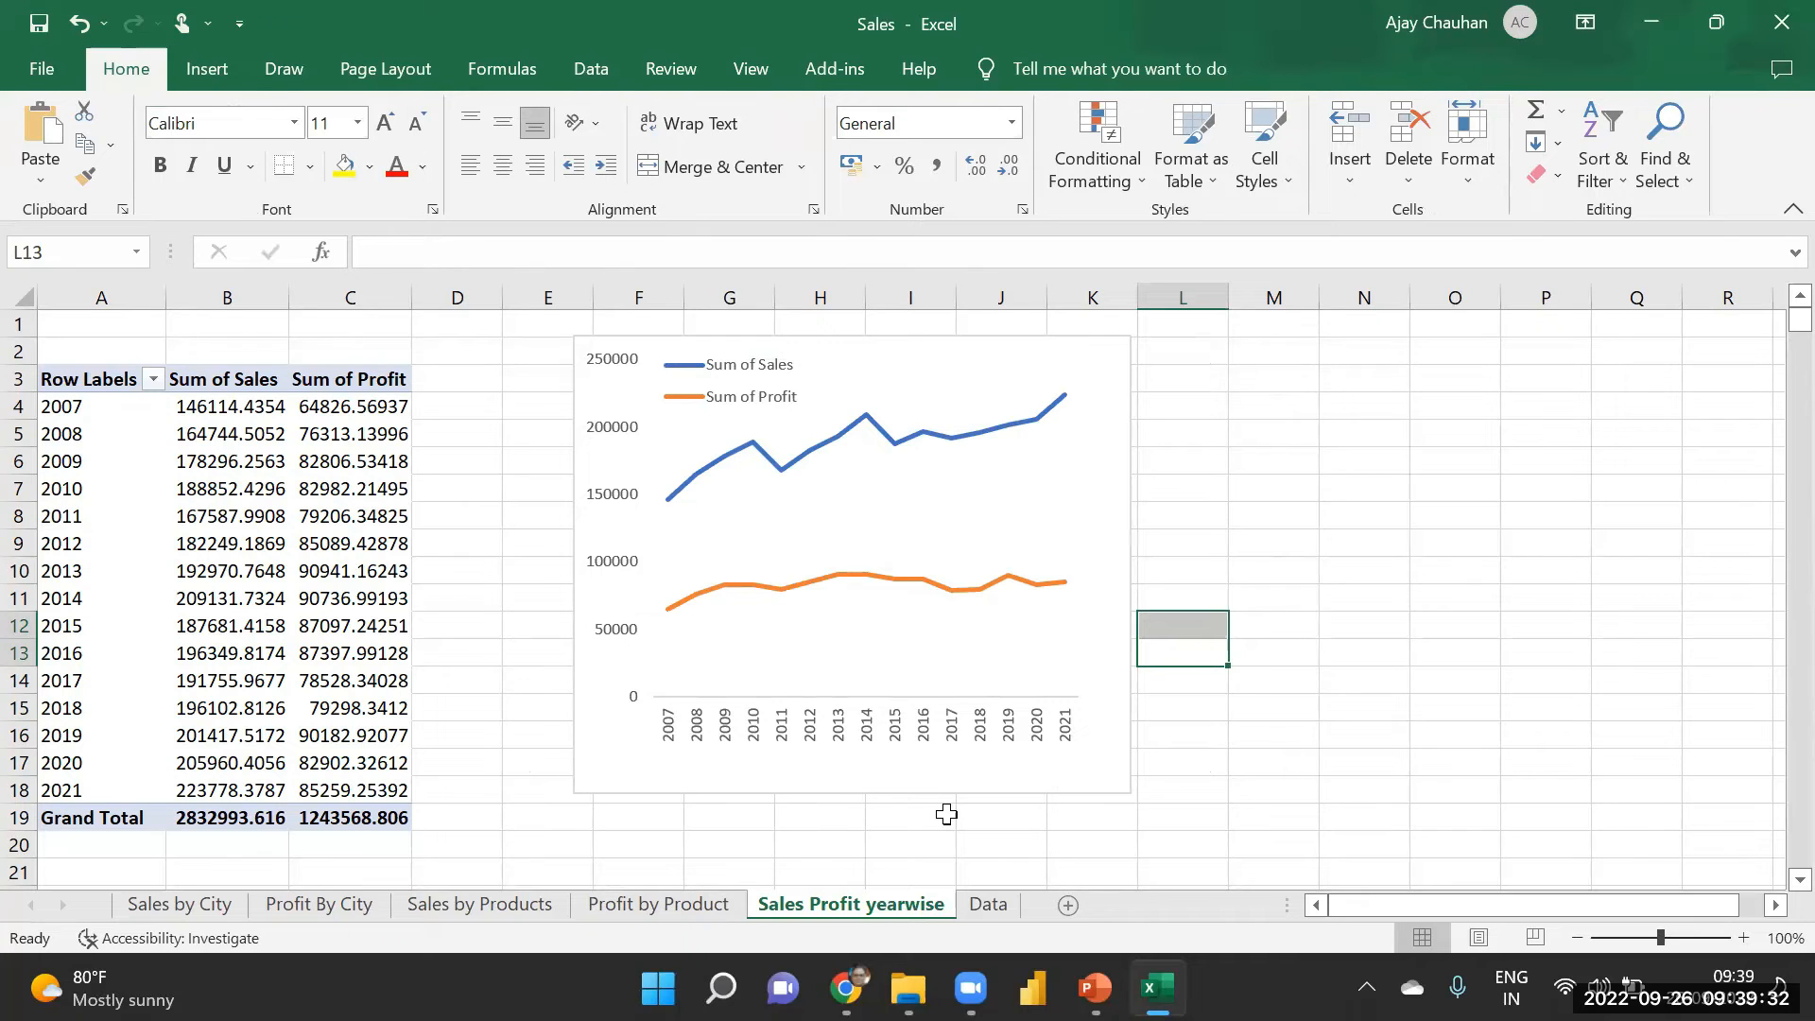
{"action": "left_click", "coordinate": [573, 699]}
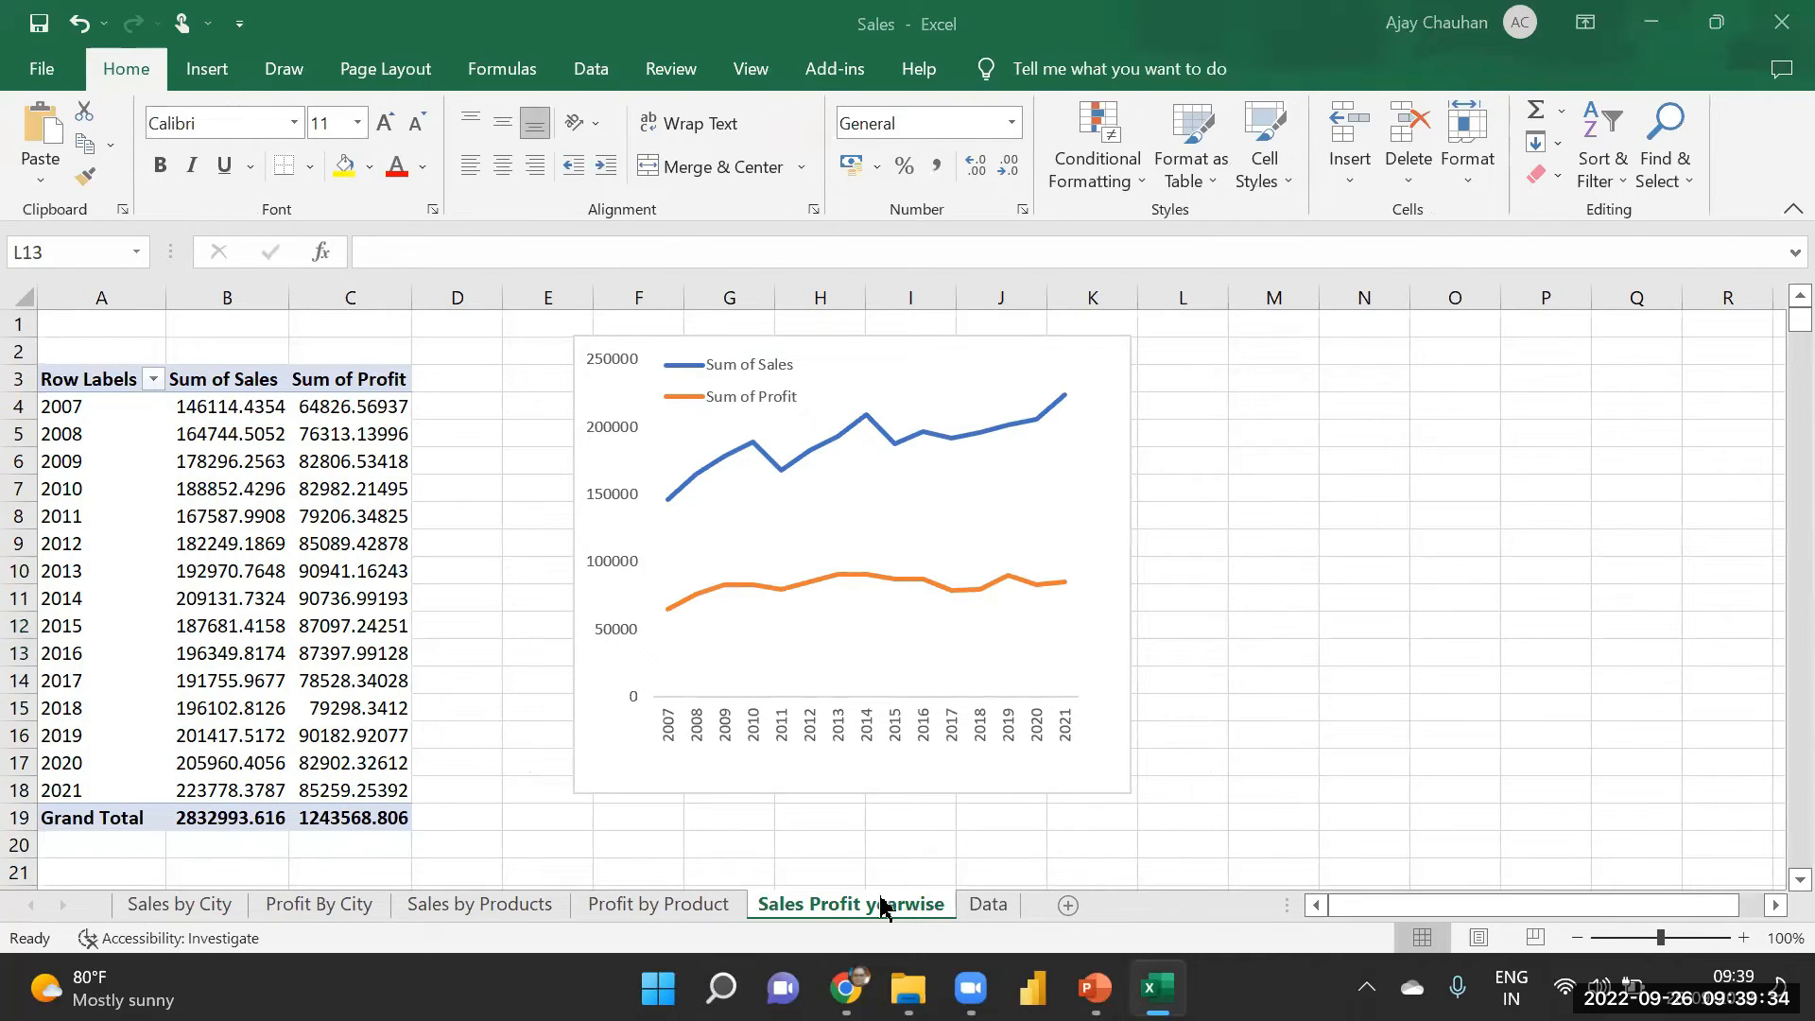
- Insert a new blank worksheet and move it behind the Data sheet
{"action": "left_click", "coordinate": [988, 906]}
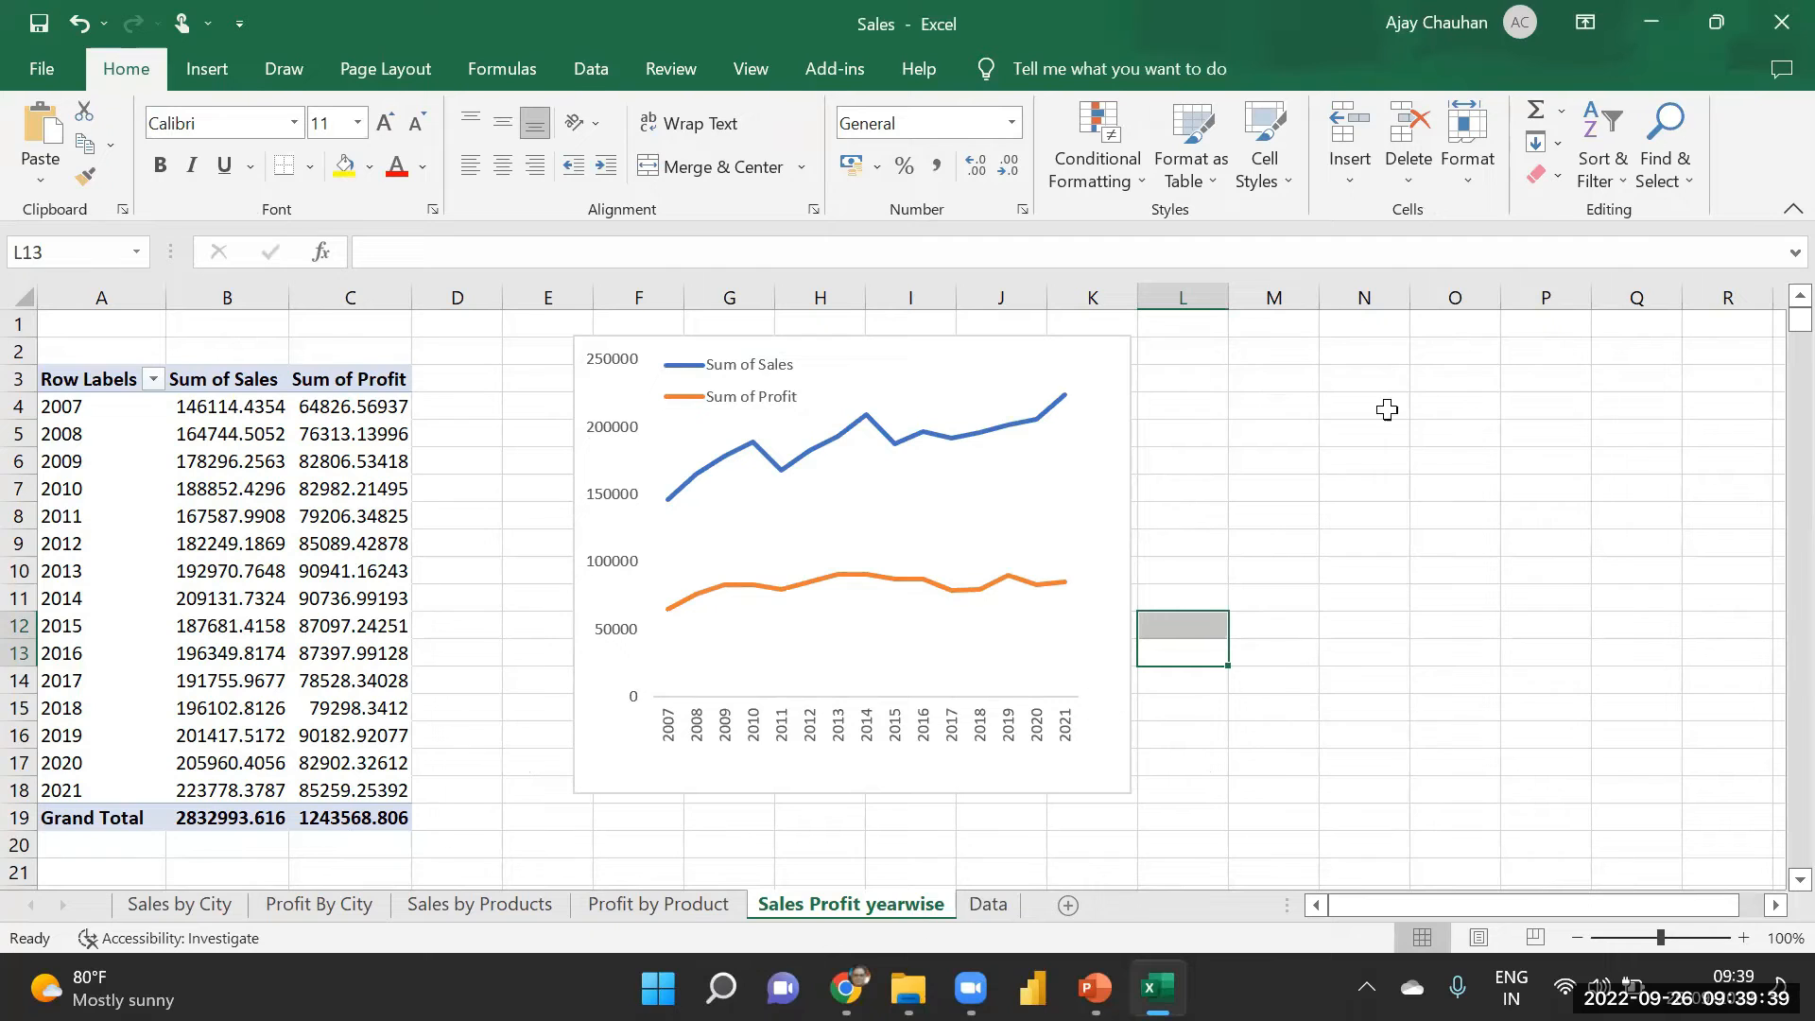
{"action": "right_click", "coordinate": [885, 913]}
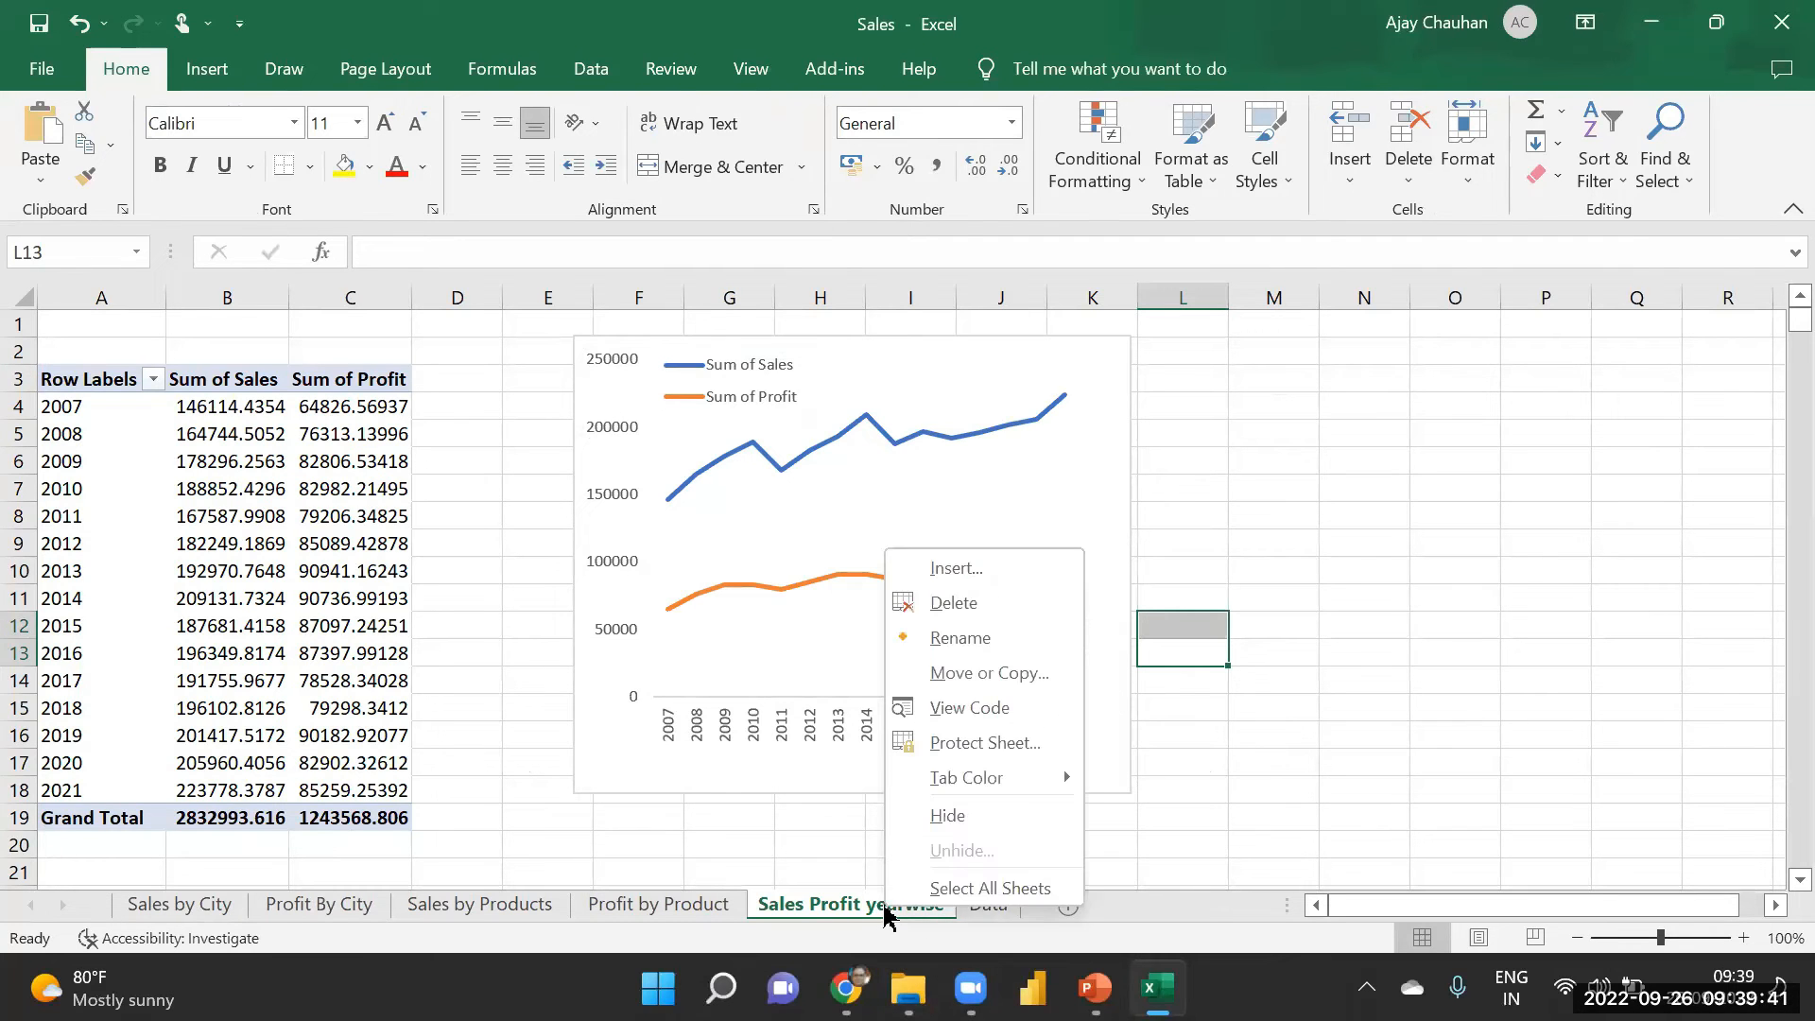
{"action": "left_click", "coordinate": [977, 571]}
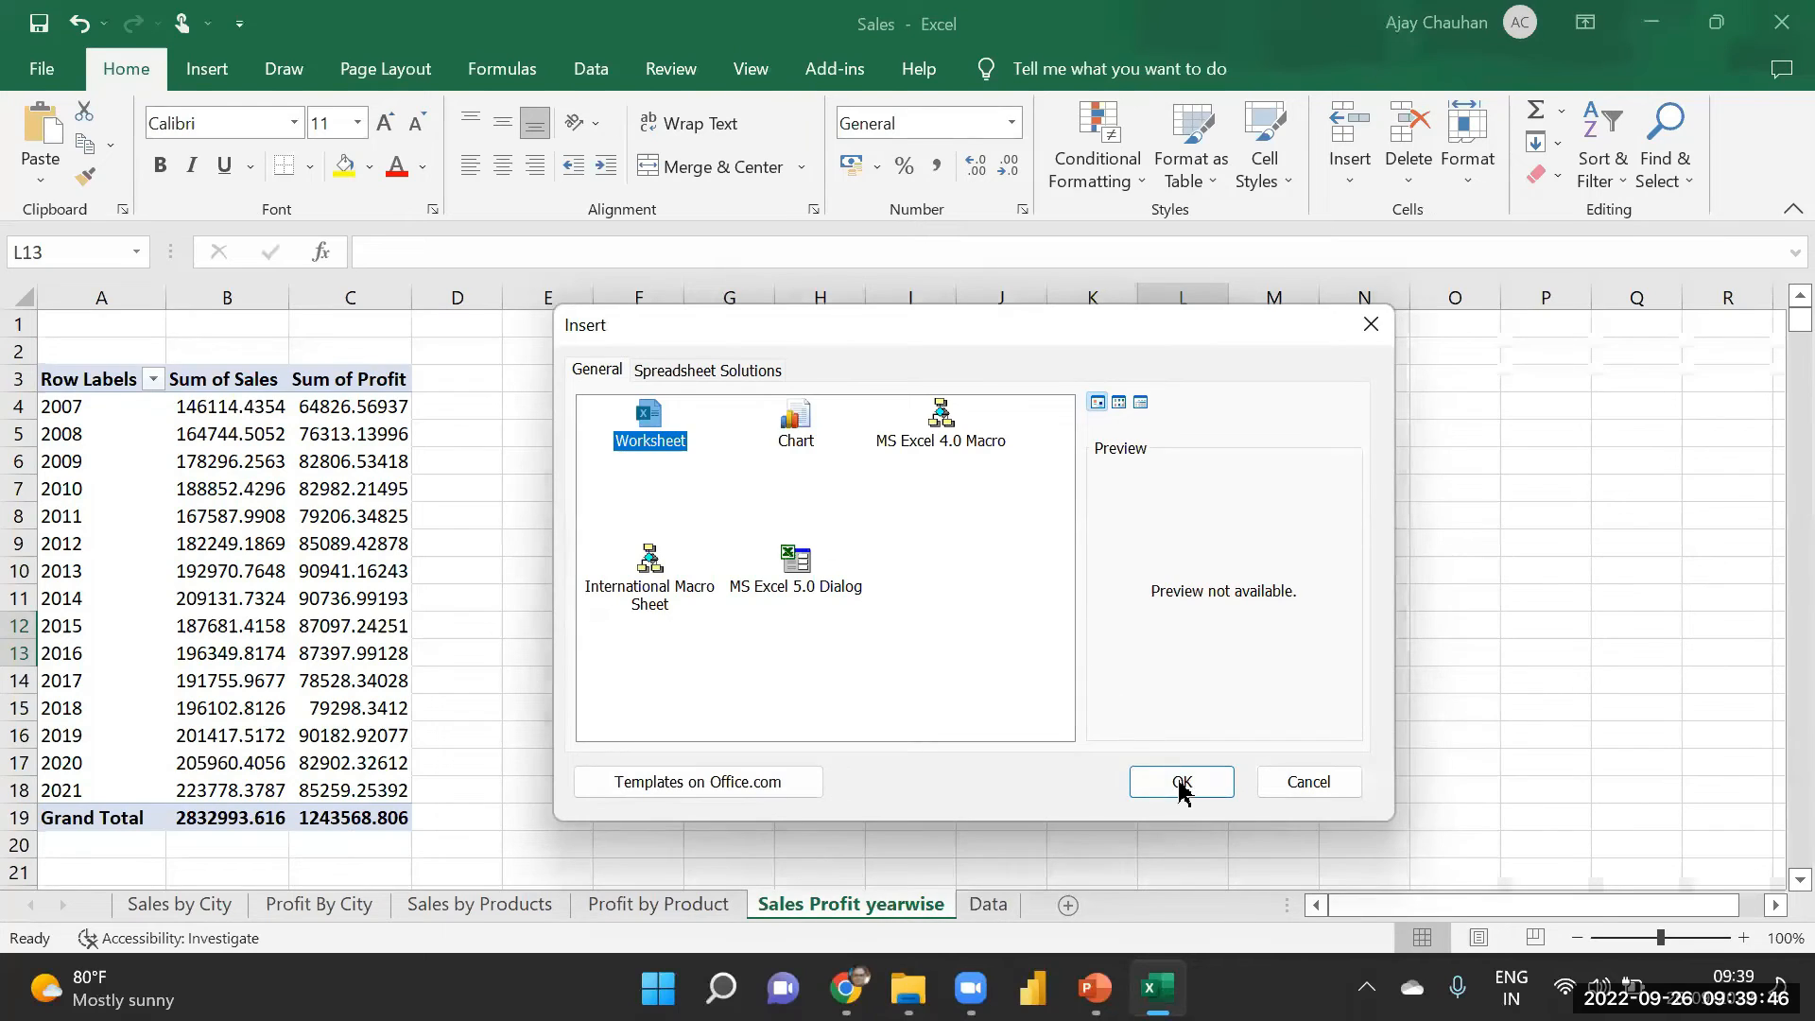
{"action": "left_click", "coordinate": [1181, 784]}
{"action": "left_click_drag", "start_coordinate": [798, 903], "coordinate": [1043, 915]}
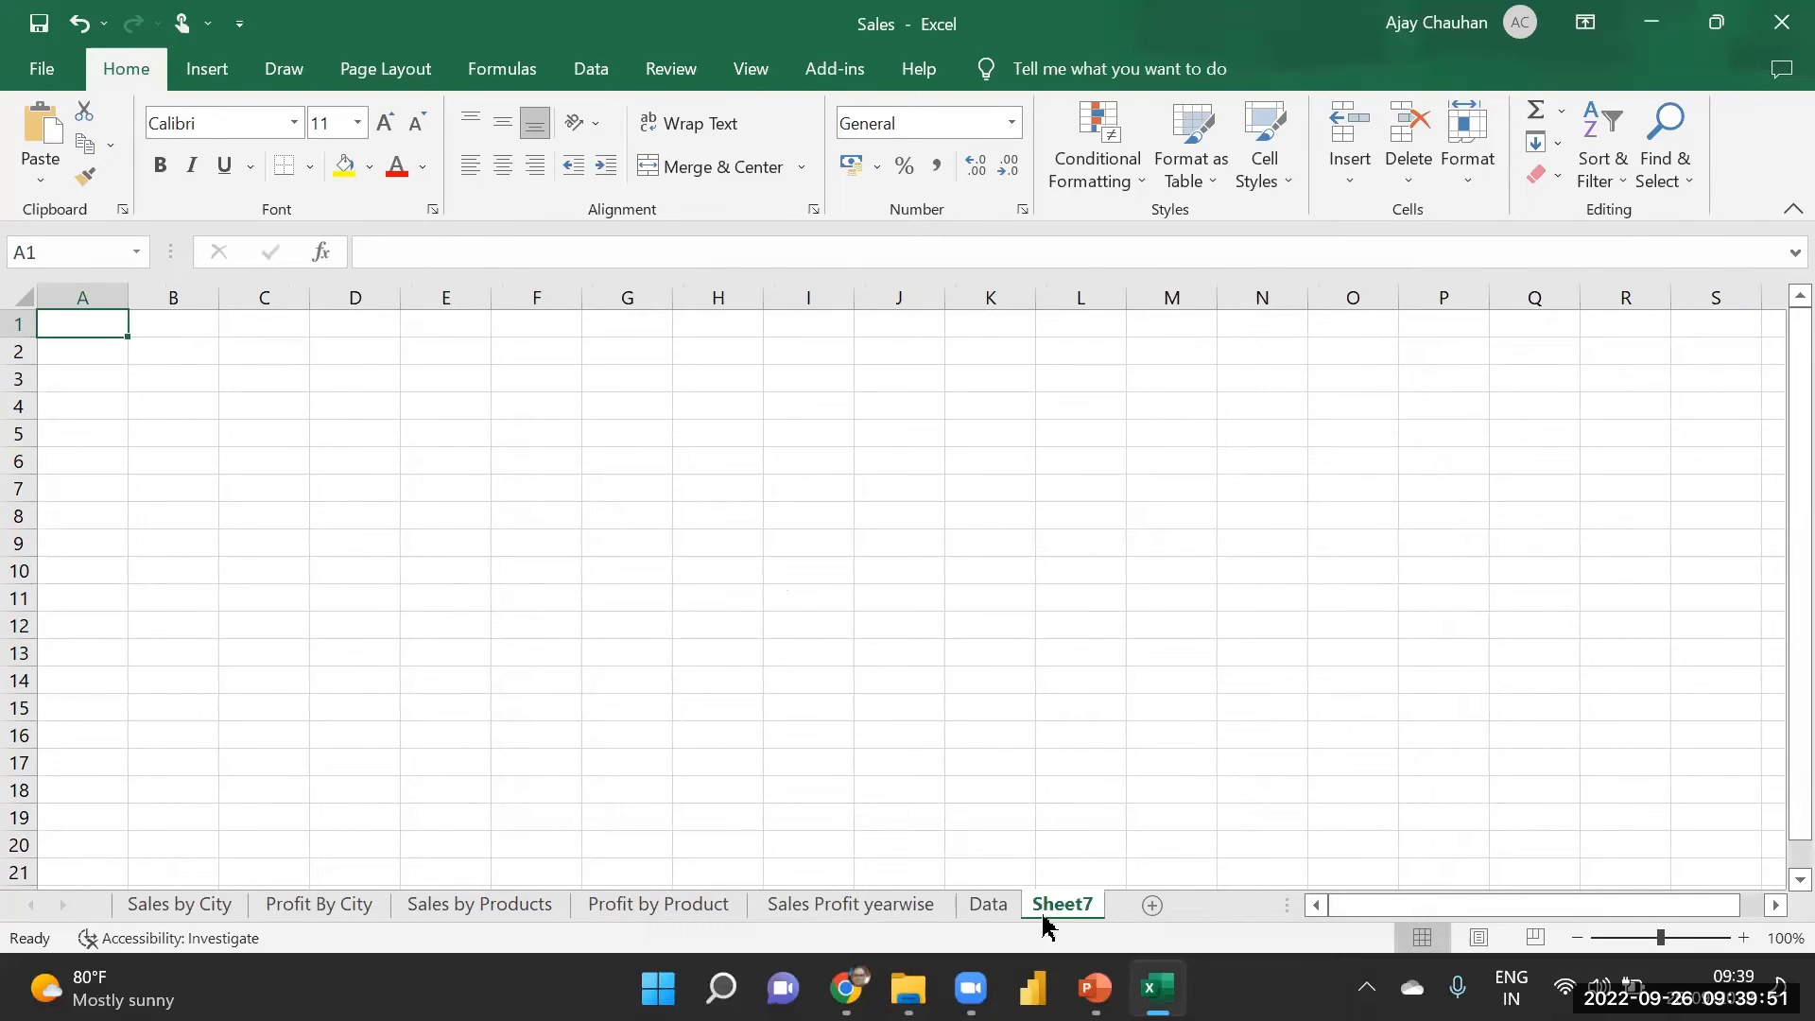
- Rename the new worksheet as Dashboard
{"action": "right_click", "coordinate": [1064, 917]}
{"action": "left_click", "coordinate": [1130, 603]}
{"action": "type", "text": "Dashboar"}
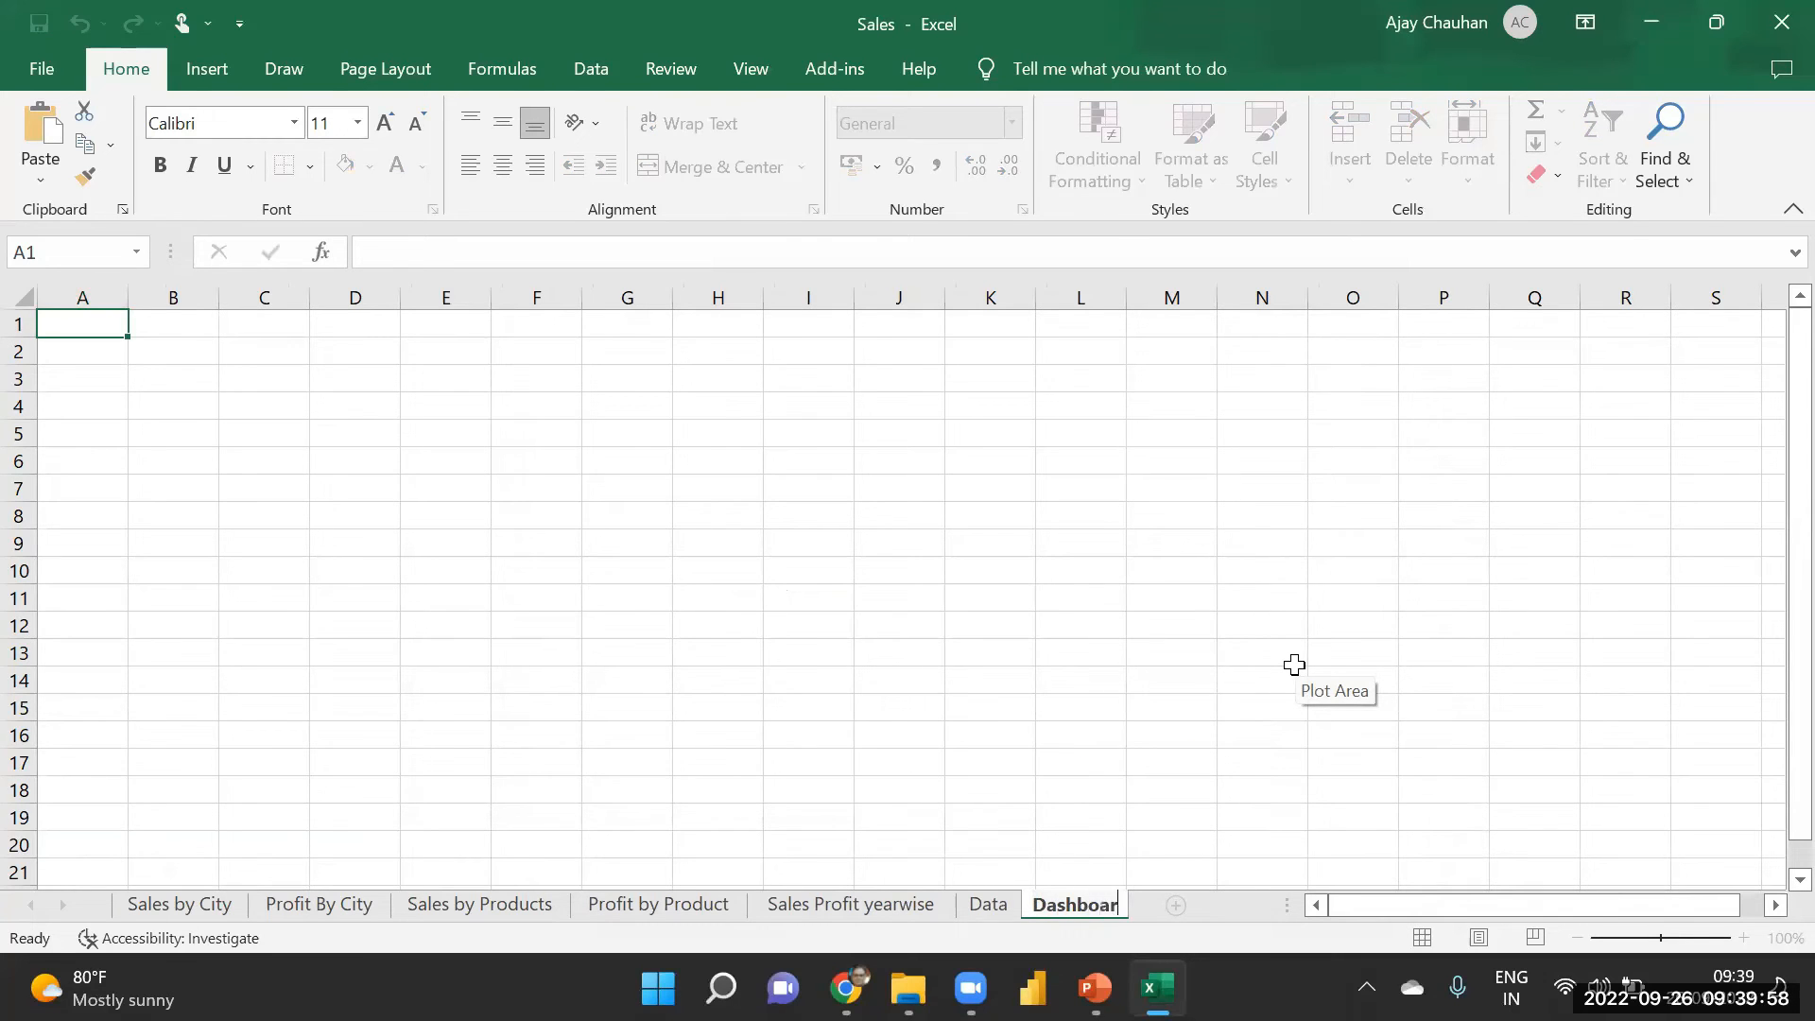
{"action": "left_click", "coordinate": [1177, 626]}
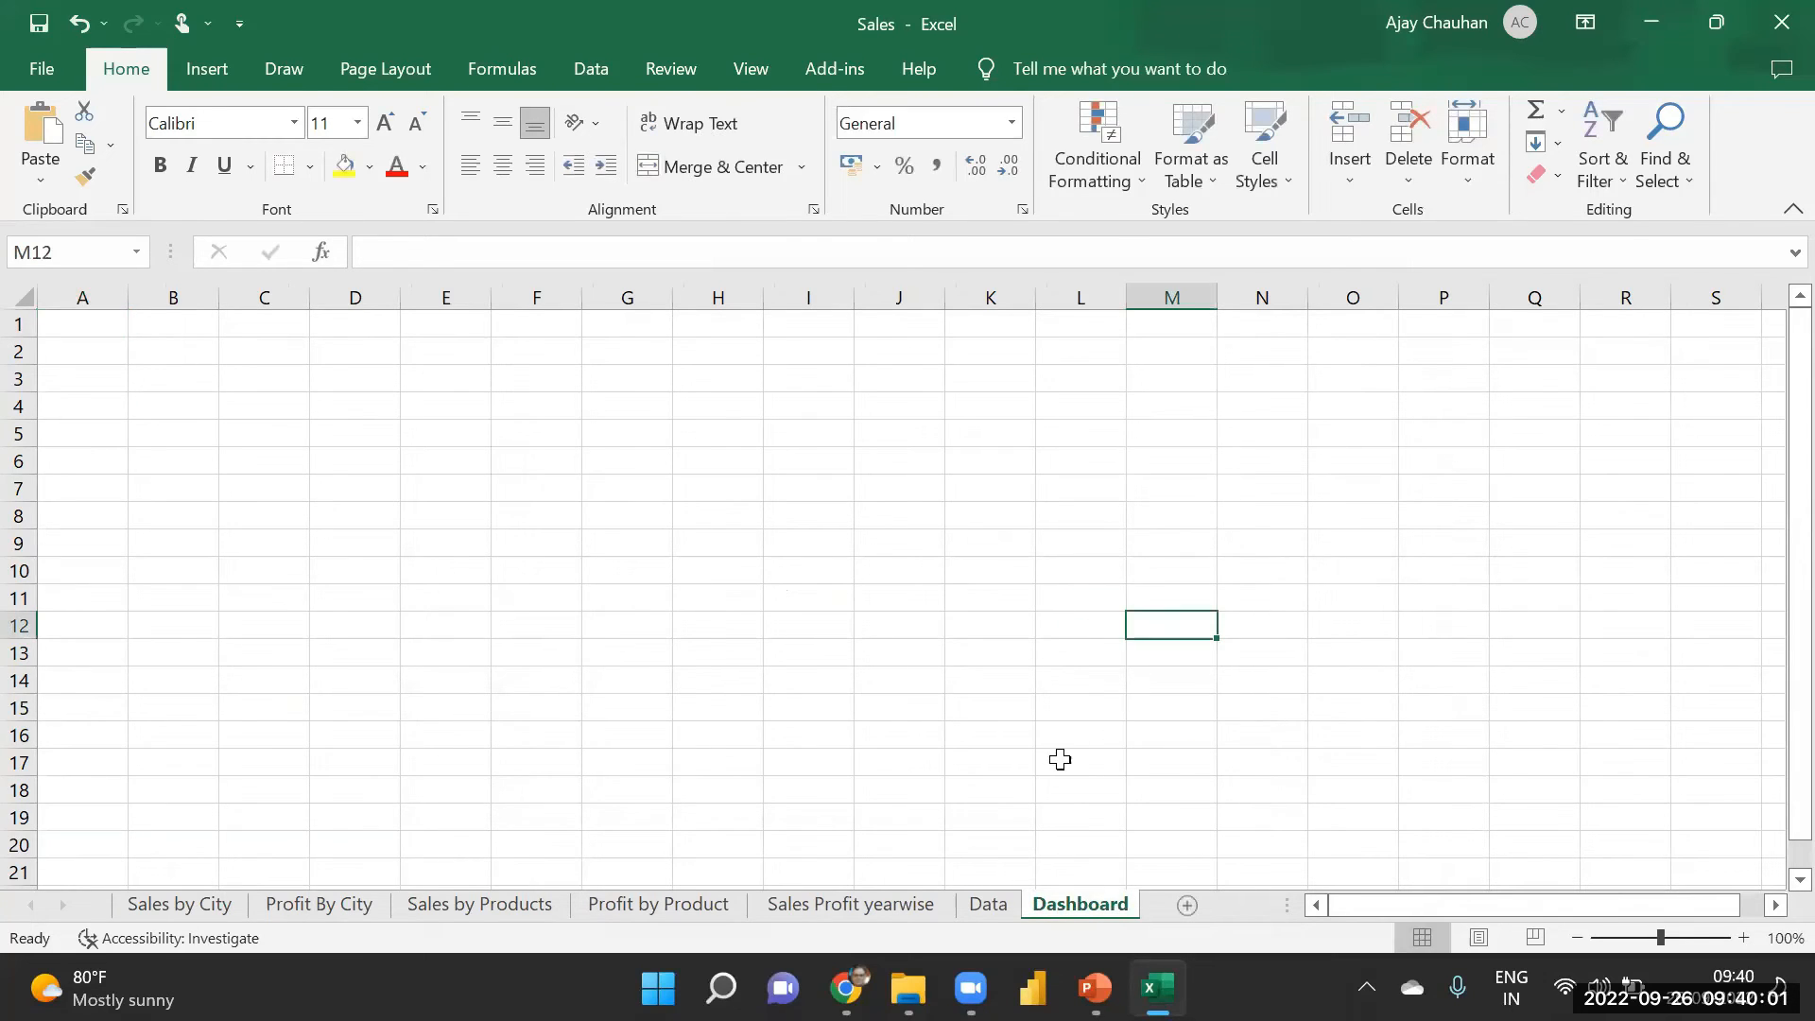
- Turn off the gridlines on the Dashboard sheet
{"action": "left_click", "coordinate": [827, 147]}
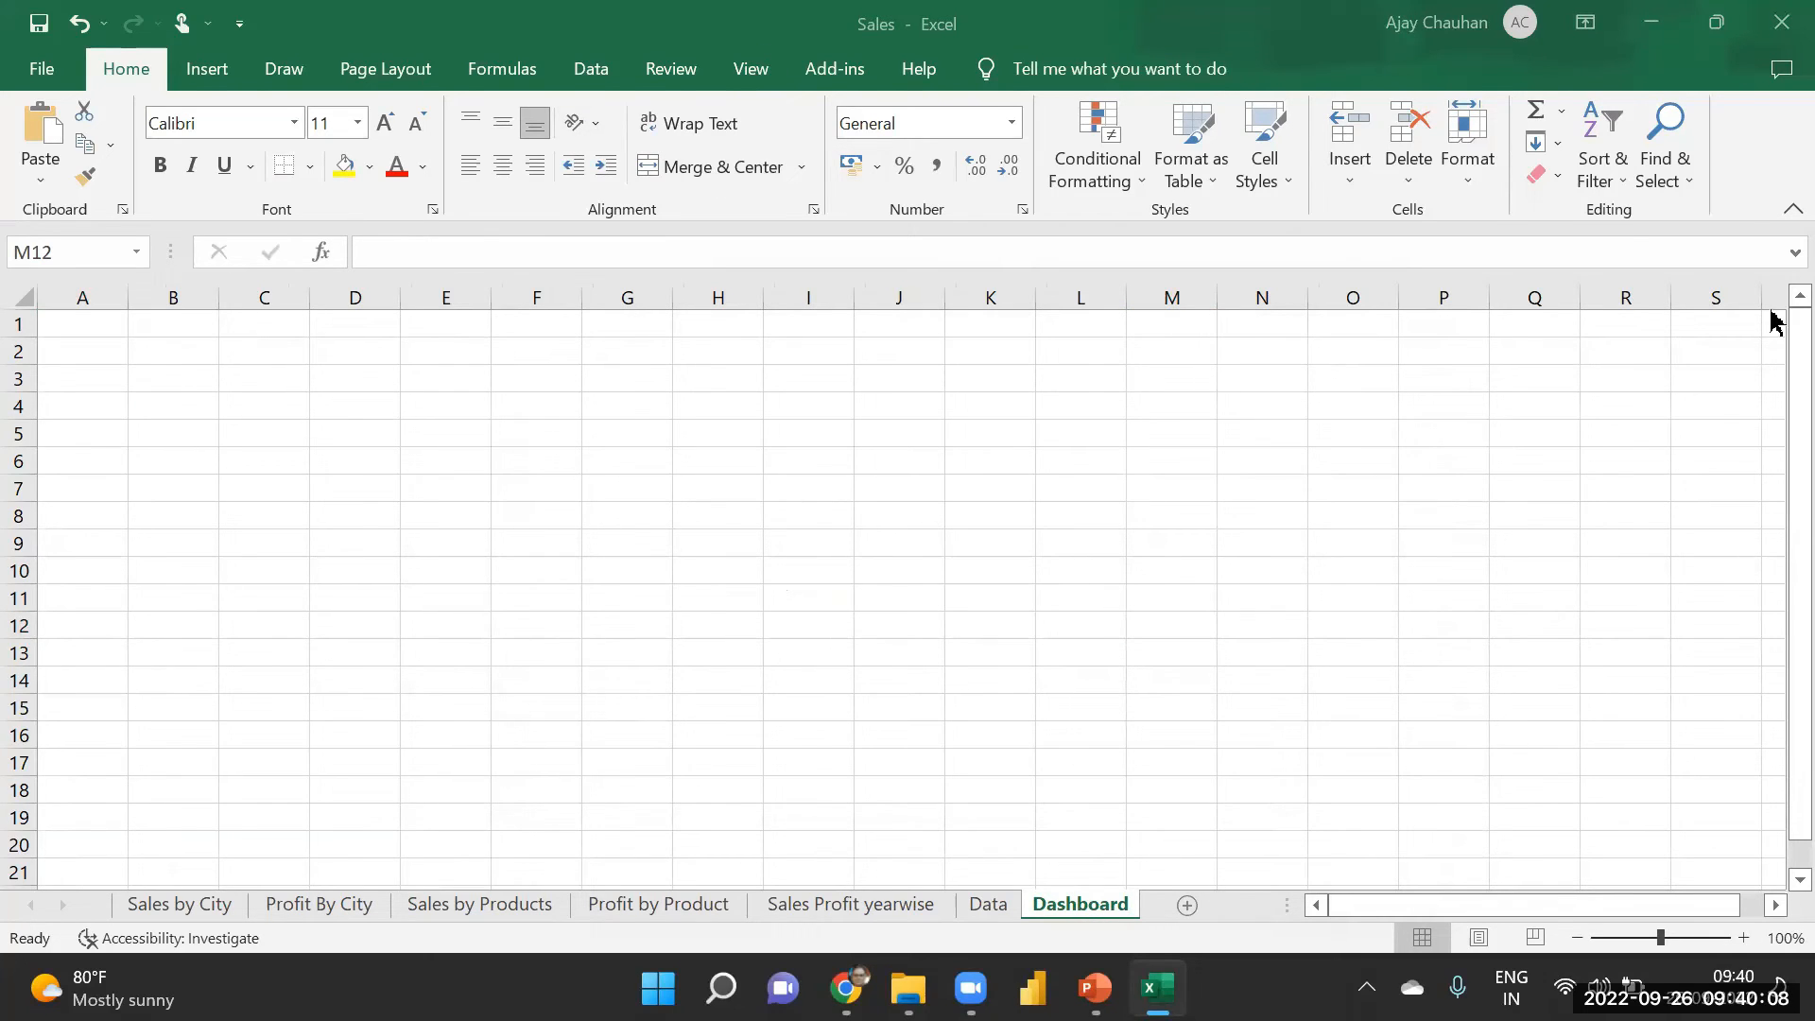
{"action": "left_click", "coordinate": [748, 78]}
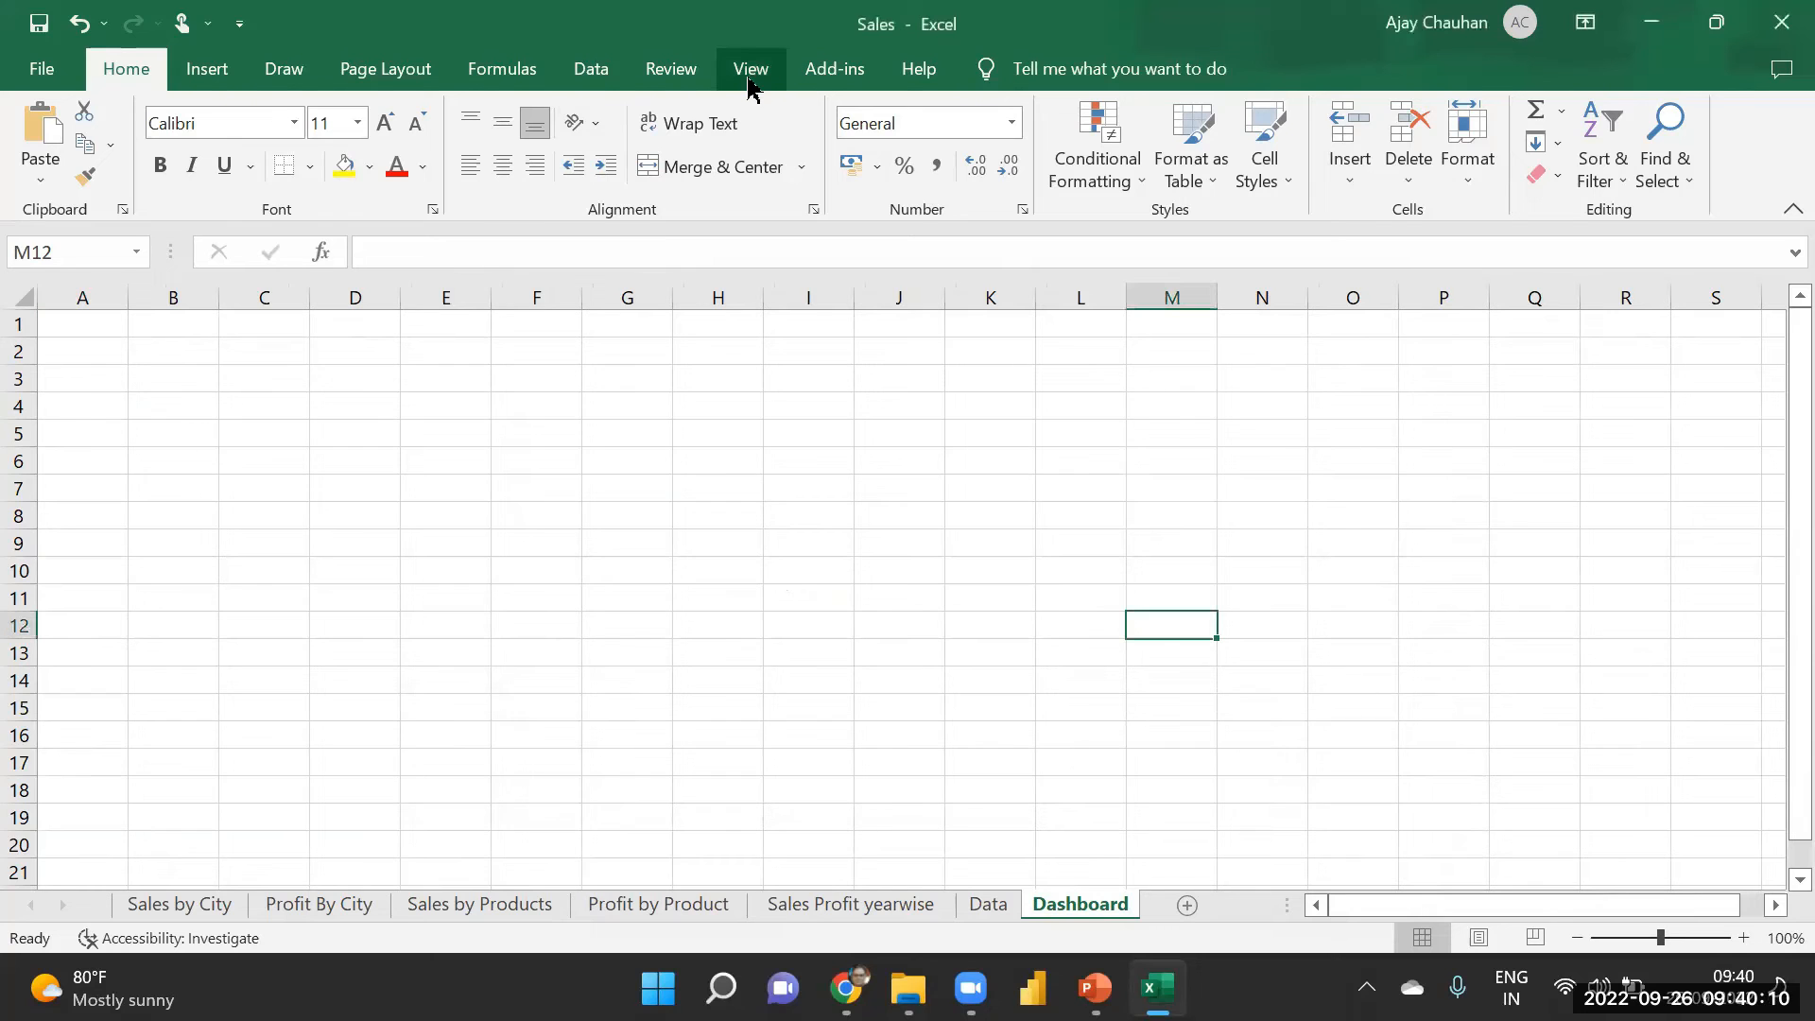
{"action": "left_click", "coordinate": [748, 83]}
{"action": "left_click", "coordinate": [322, 168]}
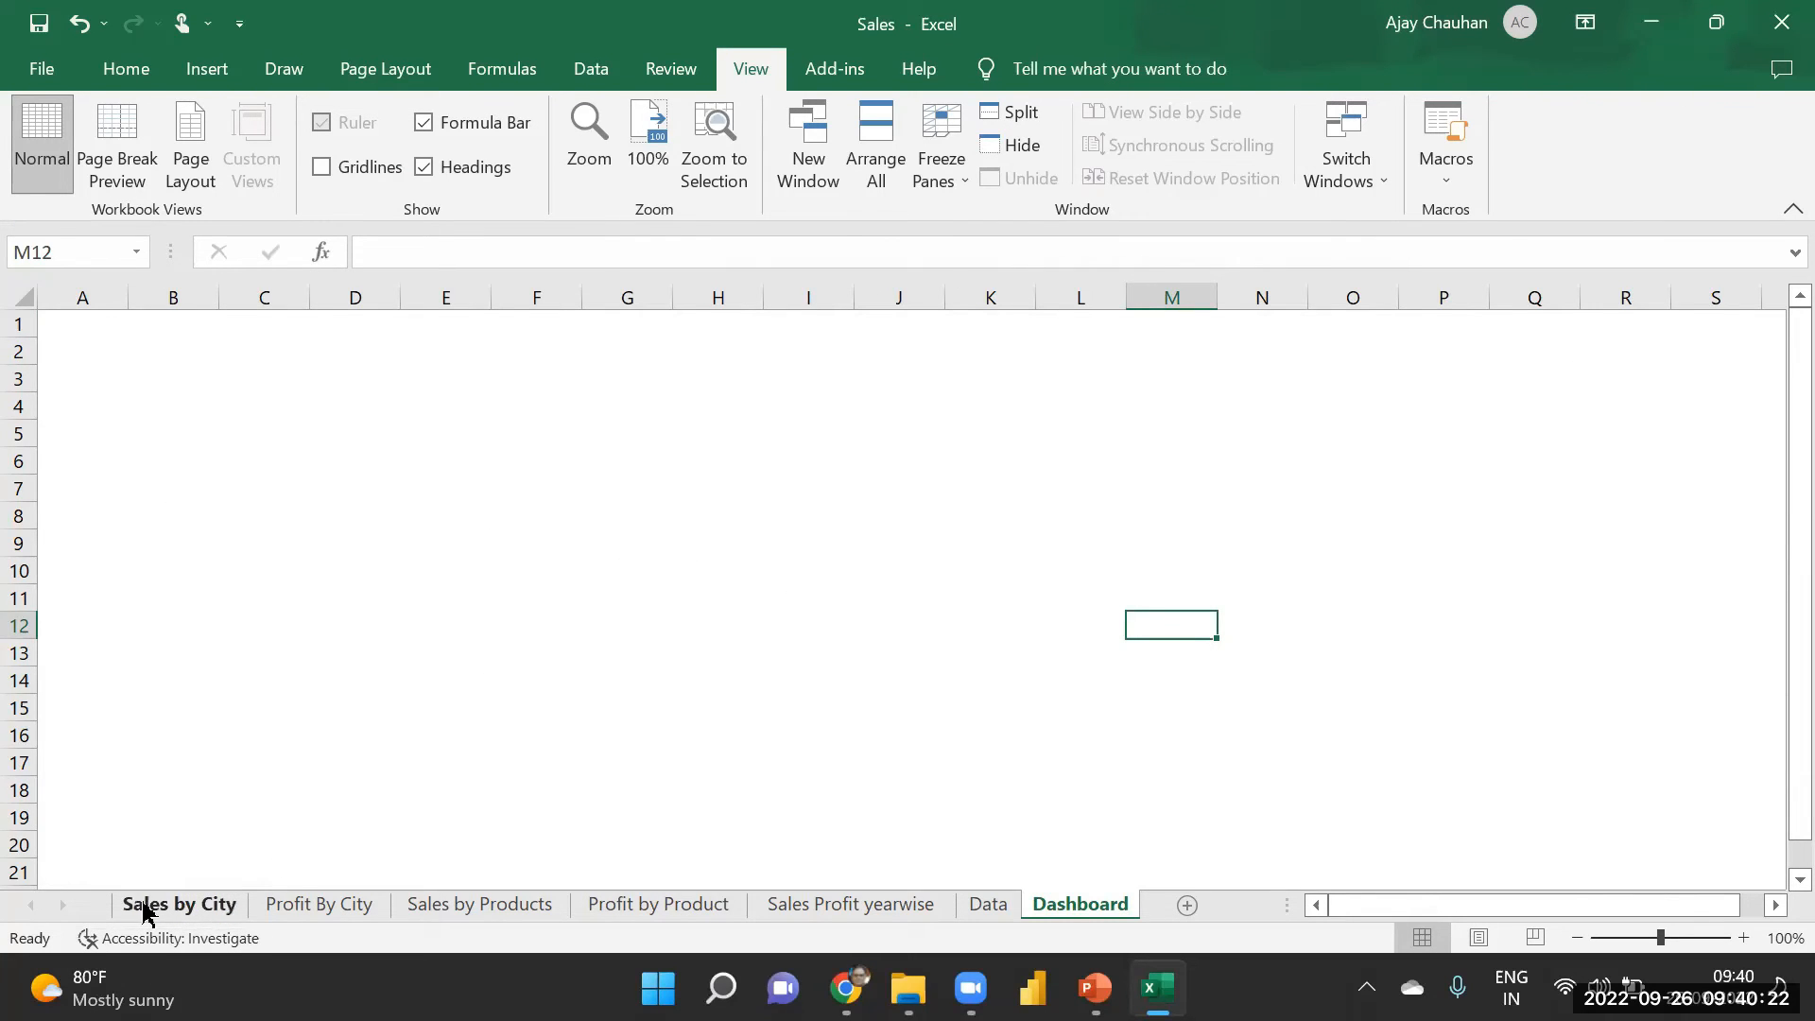
- Copy the column chart from the Sales by City sheet onto the Dashboard and place it at cell A1, closing the field list
{"action": "left_click", "coordinate": [180, 904]}
{"action": "left_click", "coordinate": [401, 322]}
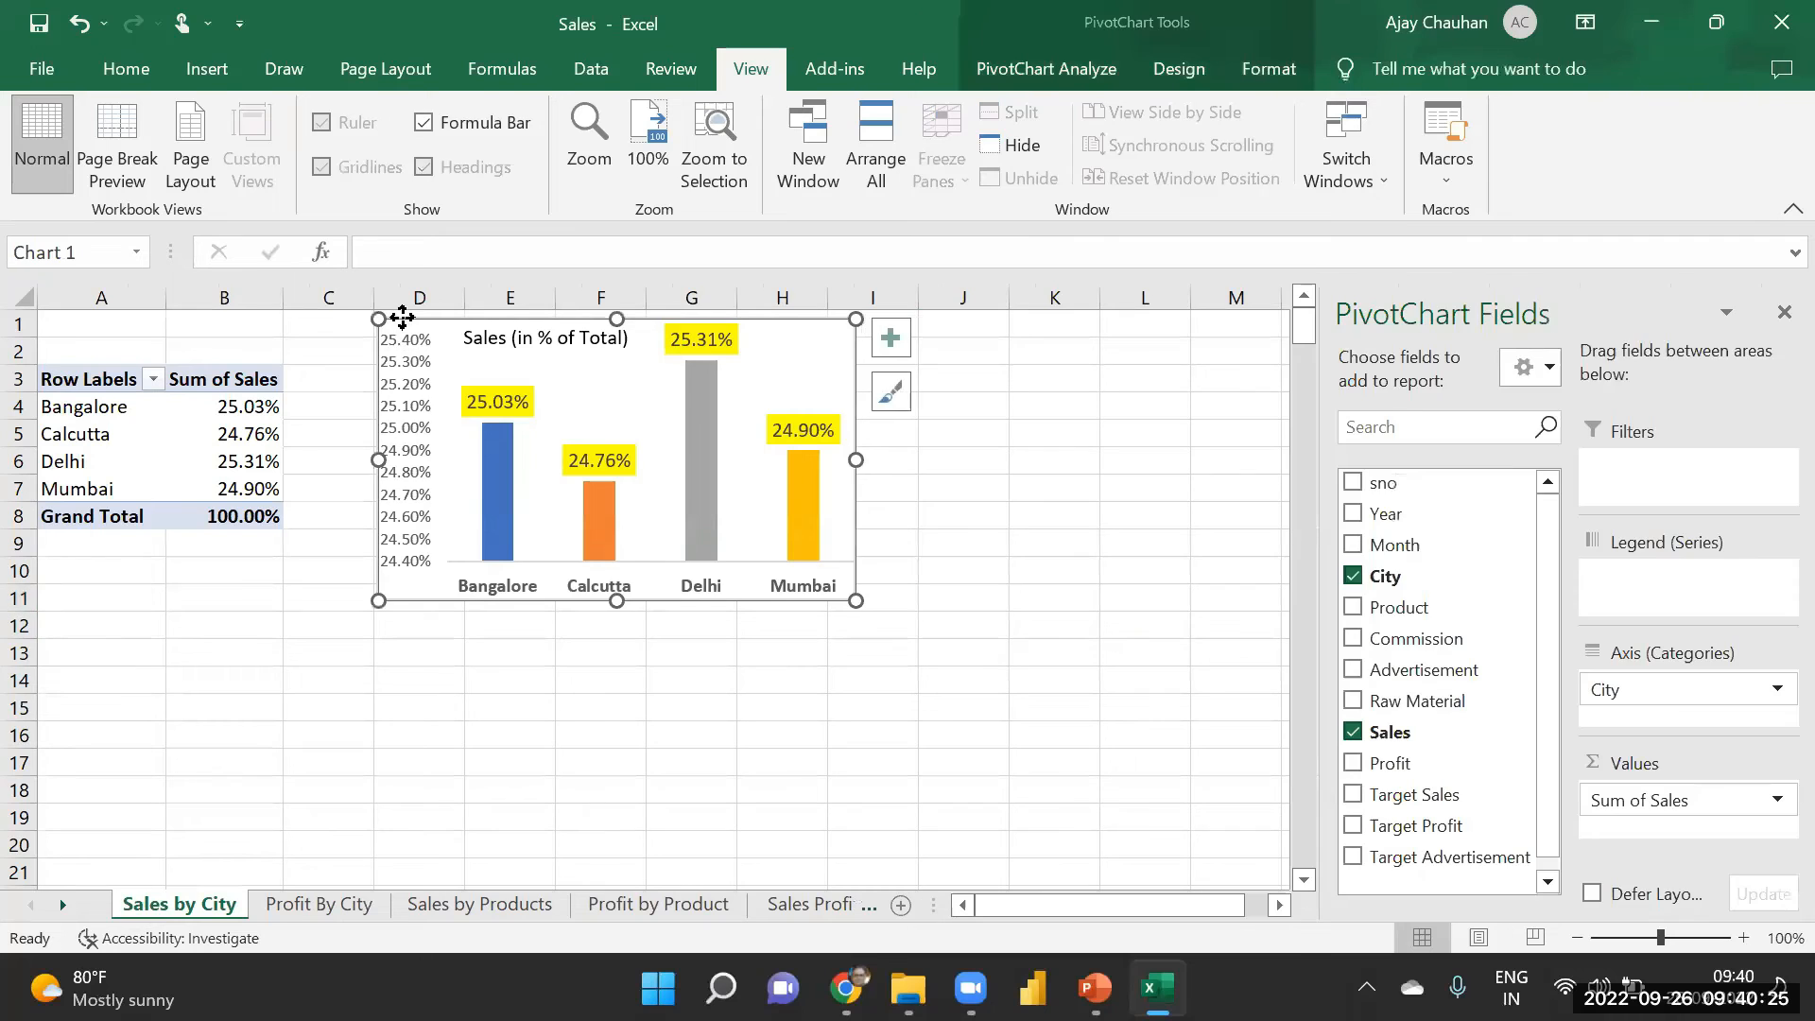
{"action": "right_click", "coordinate": [404, 322]}
{"action": "left_click", "coordinate": [466, 312]}
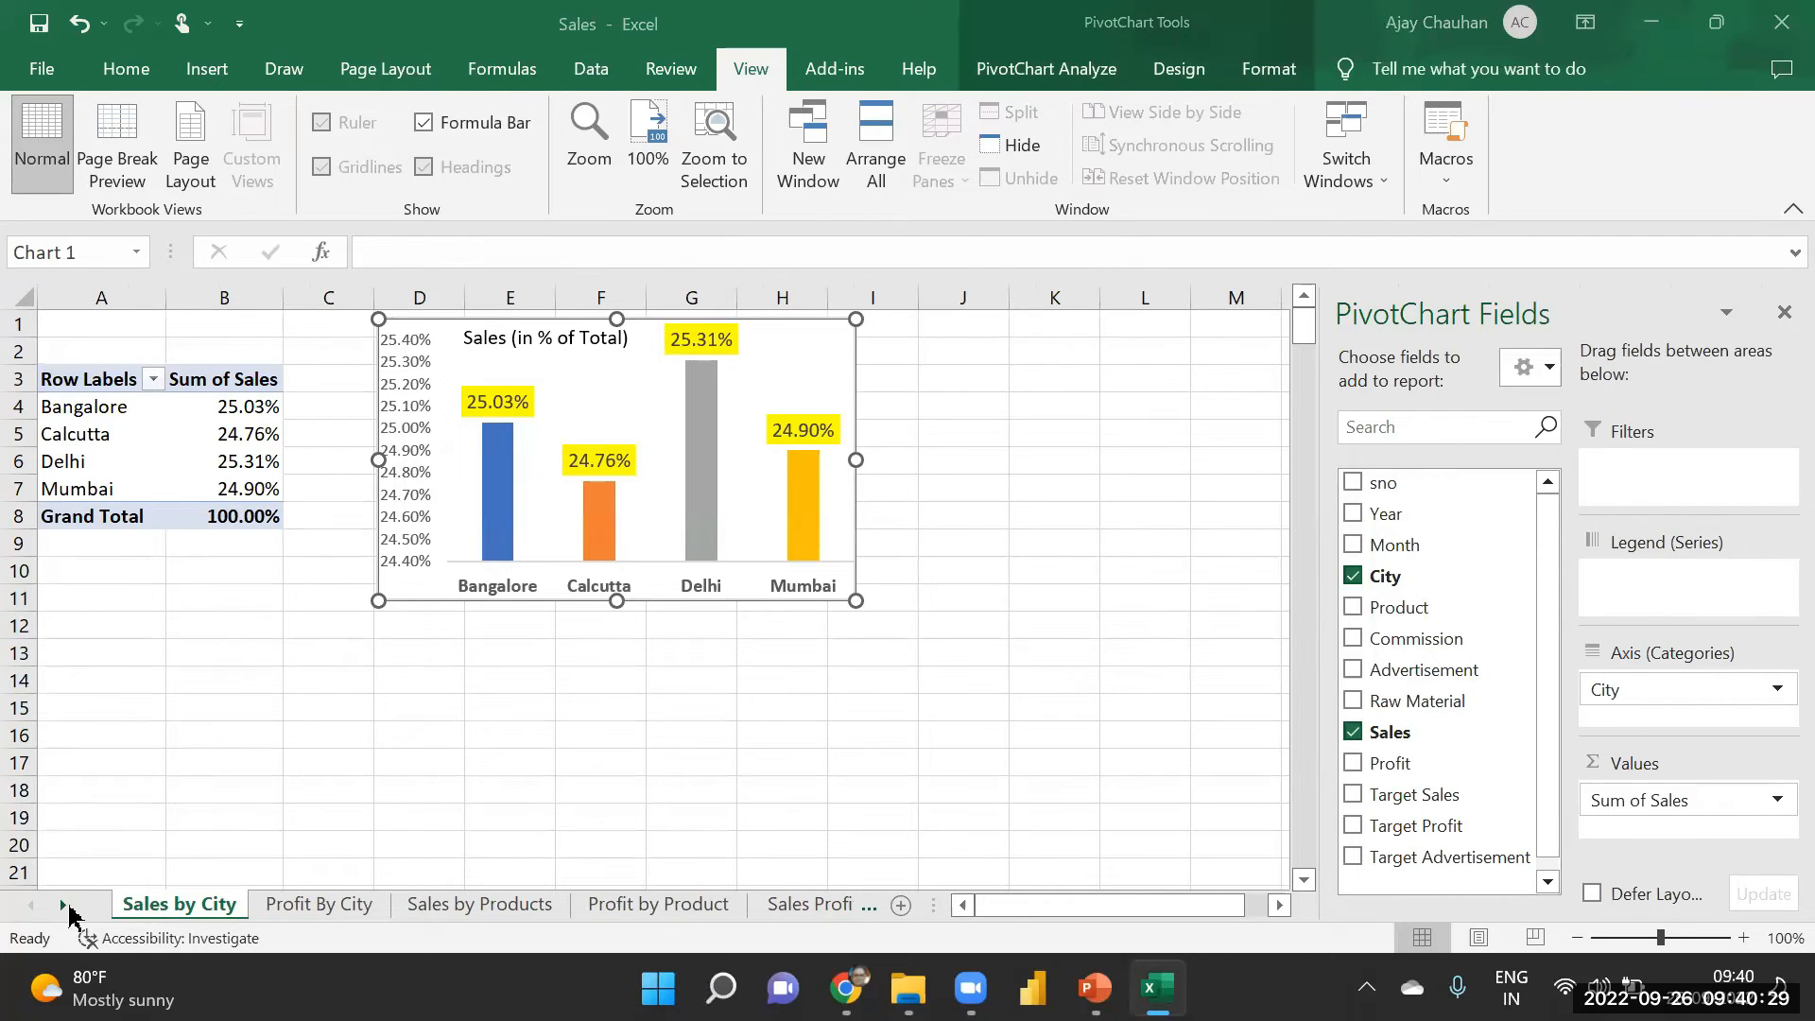
{"action": "left_click", "coordinate": [63, 904]}
{"action": "left_click", "coordinate": [614, 907]}
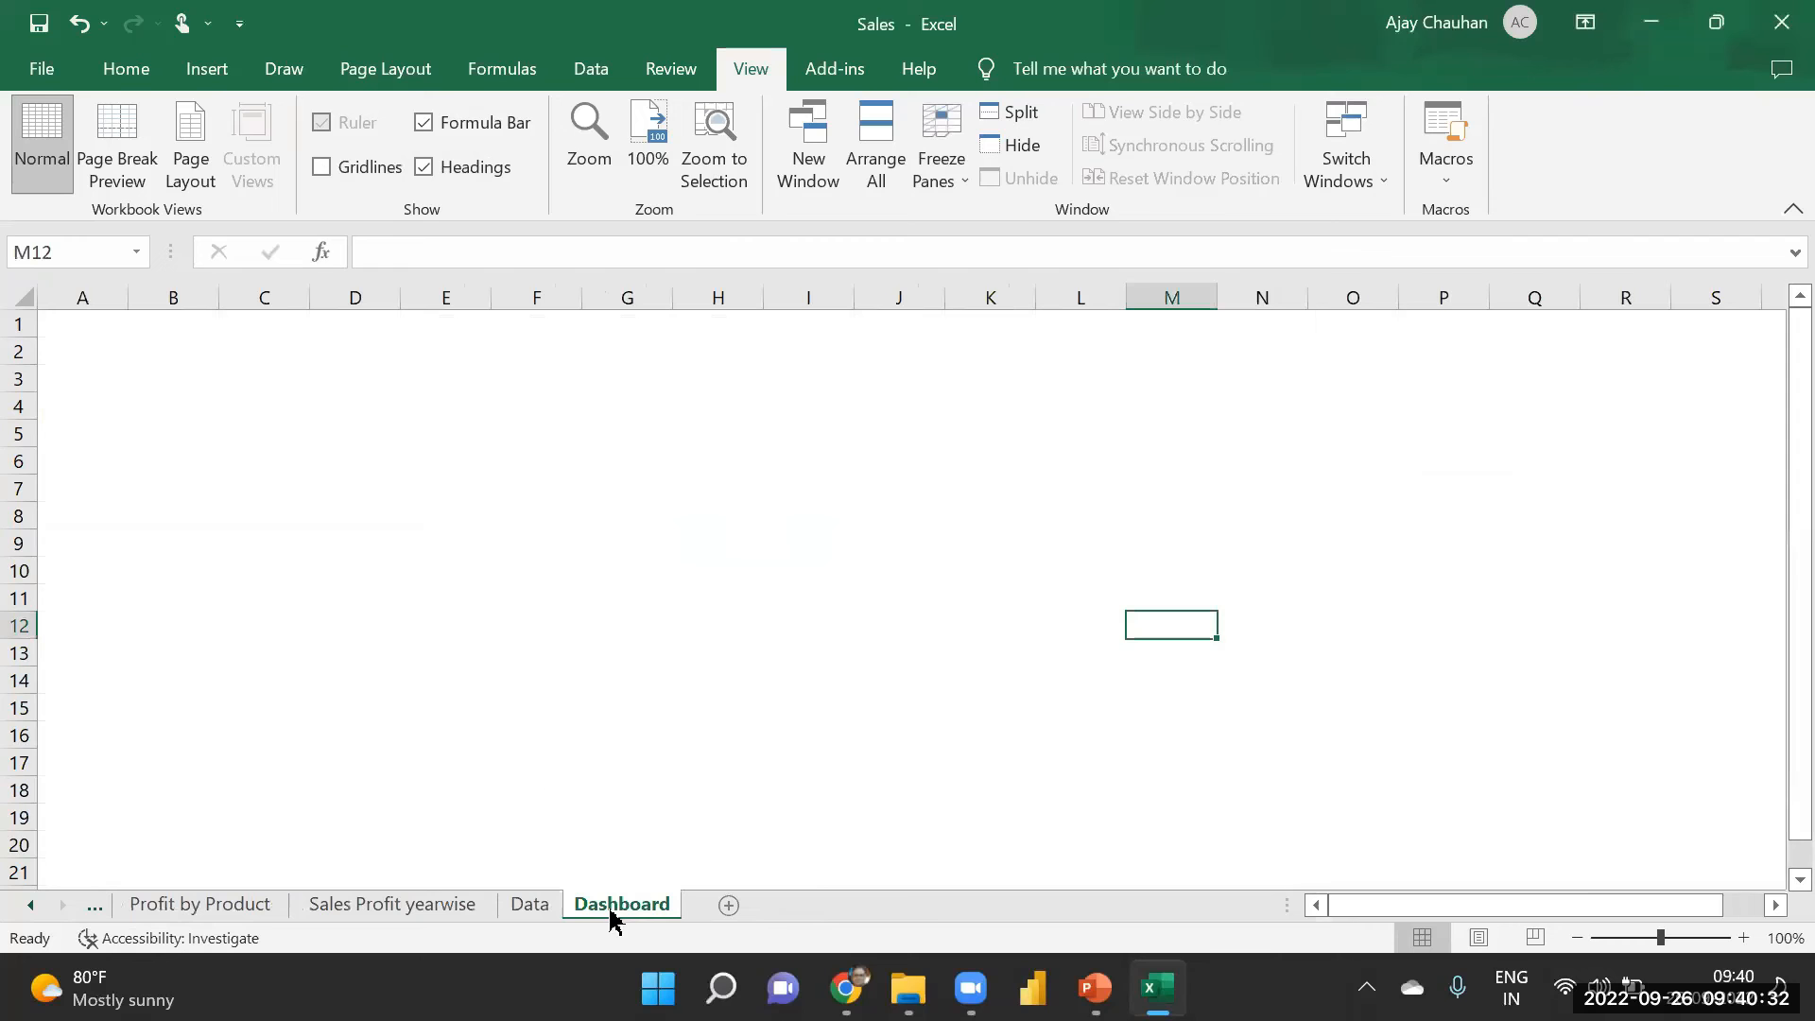
{"action": "key", "text": "ctrl+v"}
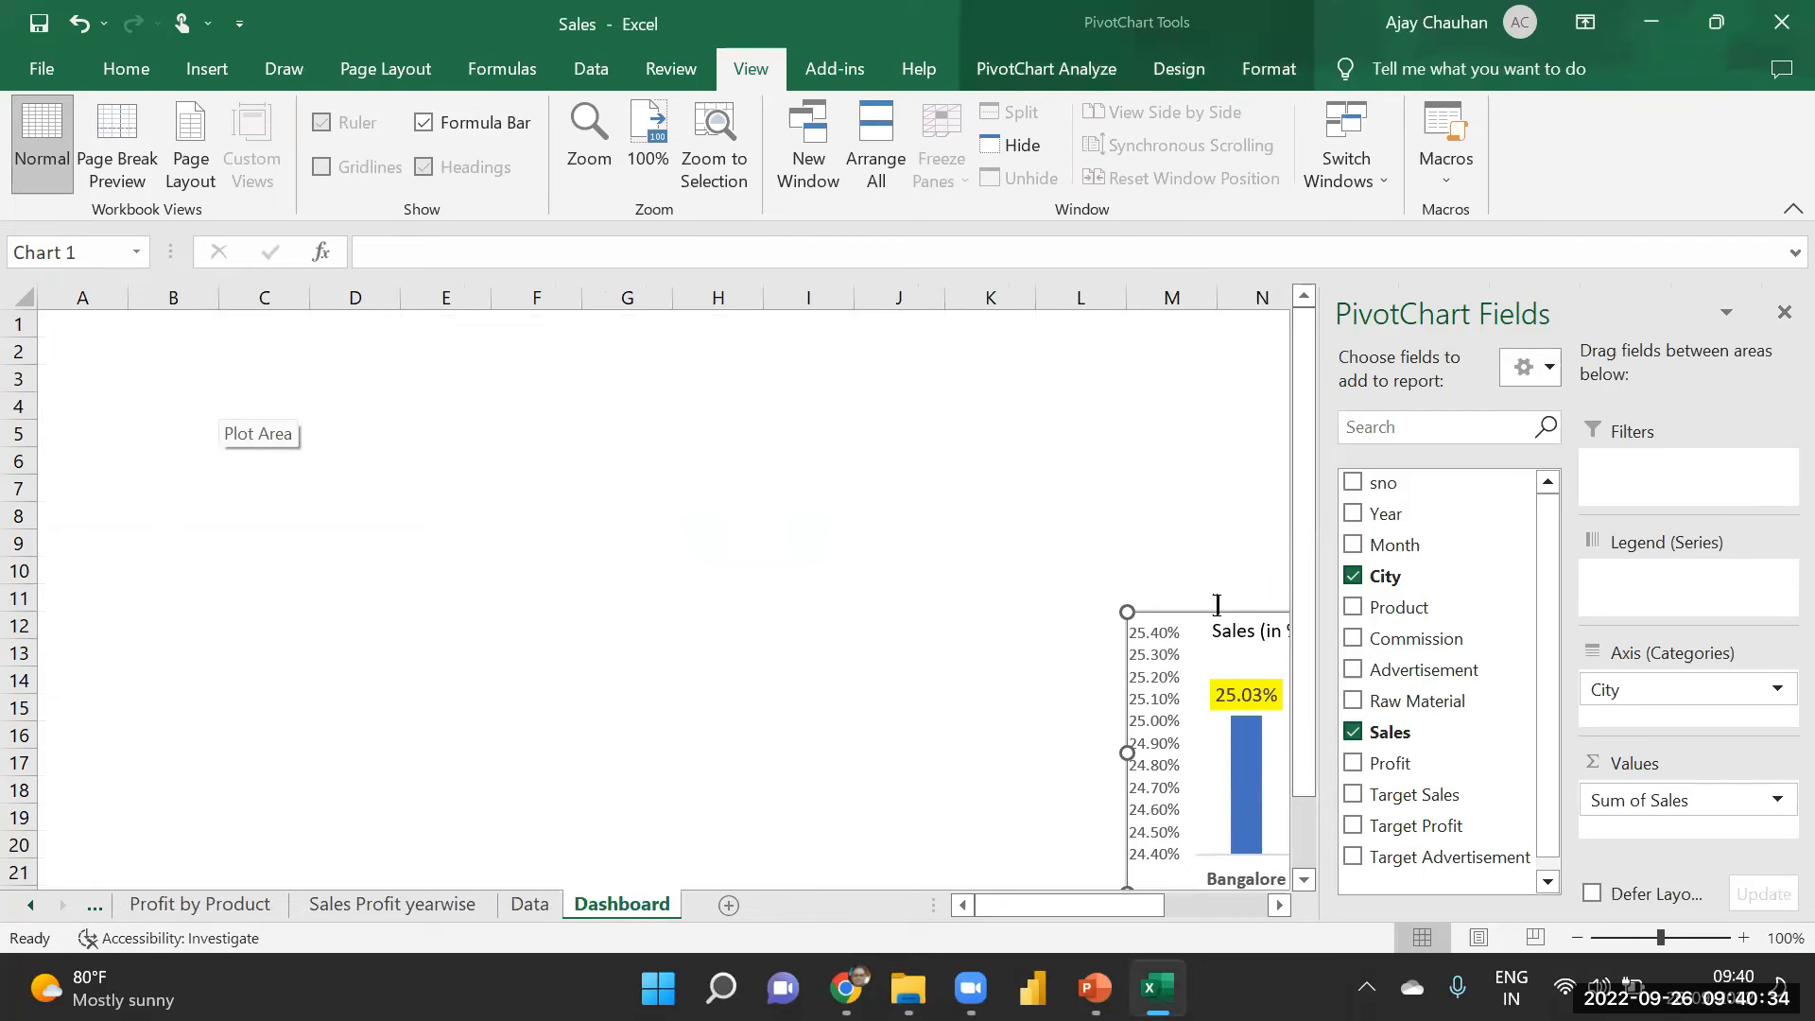
{"action": "left_click_drag", "start_coordinate": [1178, 616], "coordinate": [96, 324]}
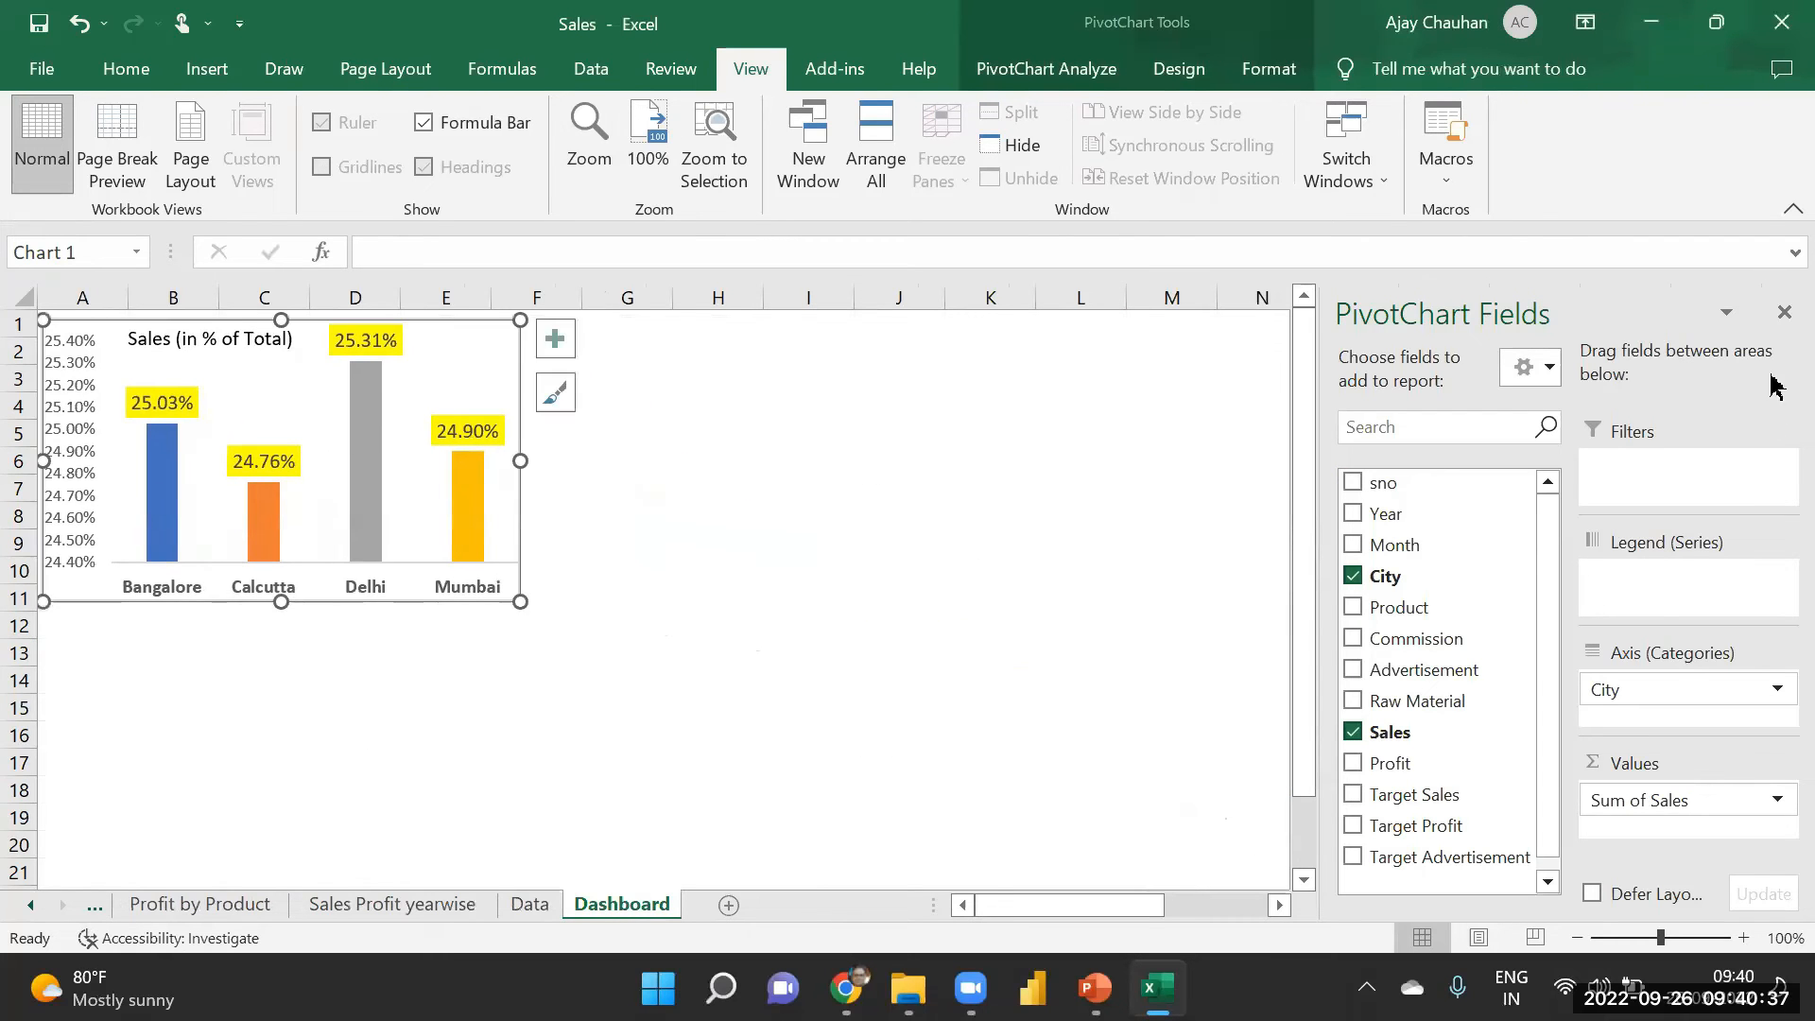
{"action": "left_click", "coordinate": [1781, 313]}
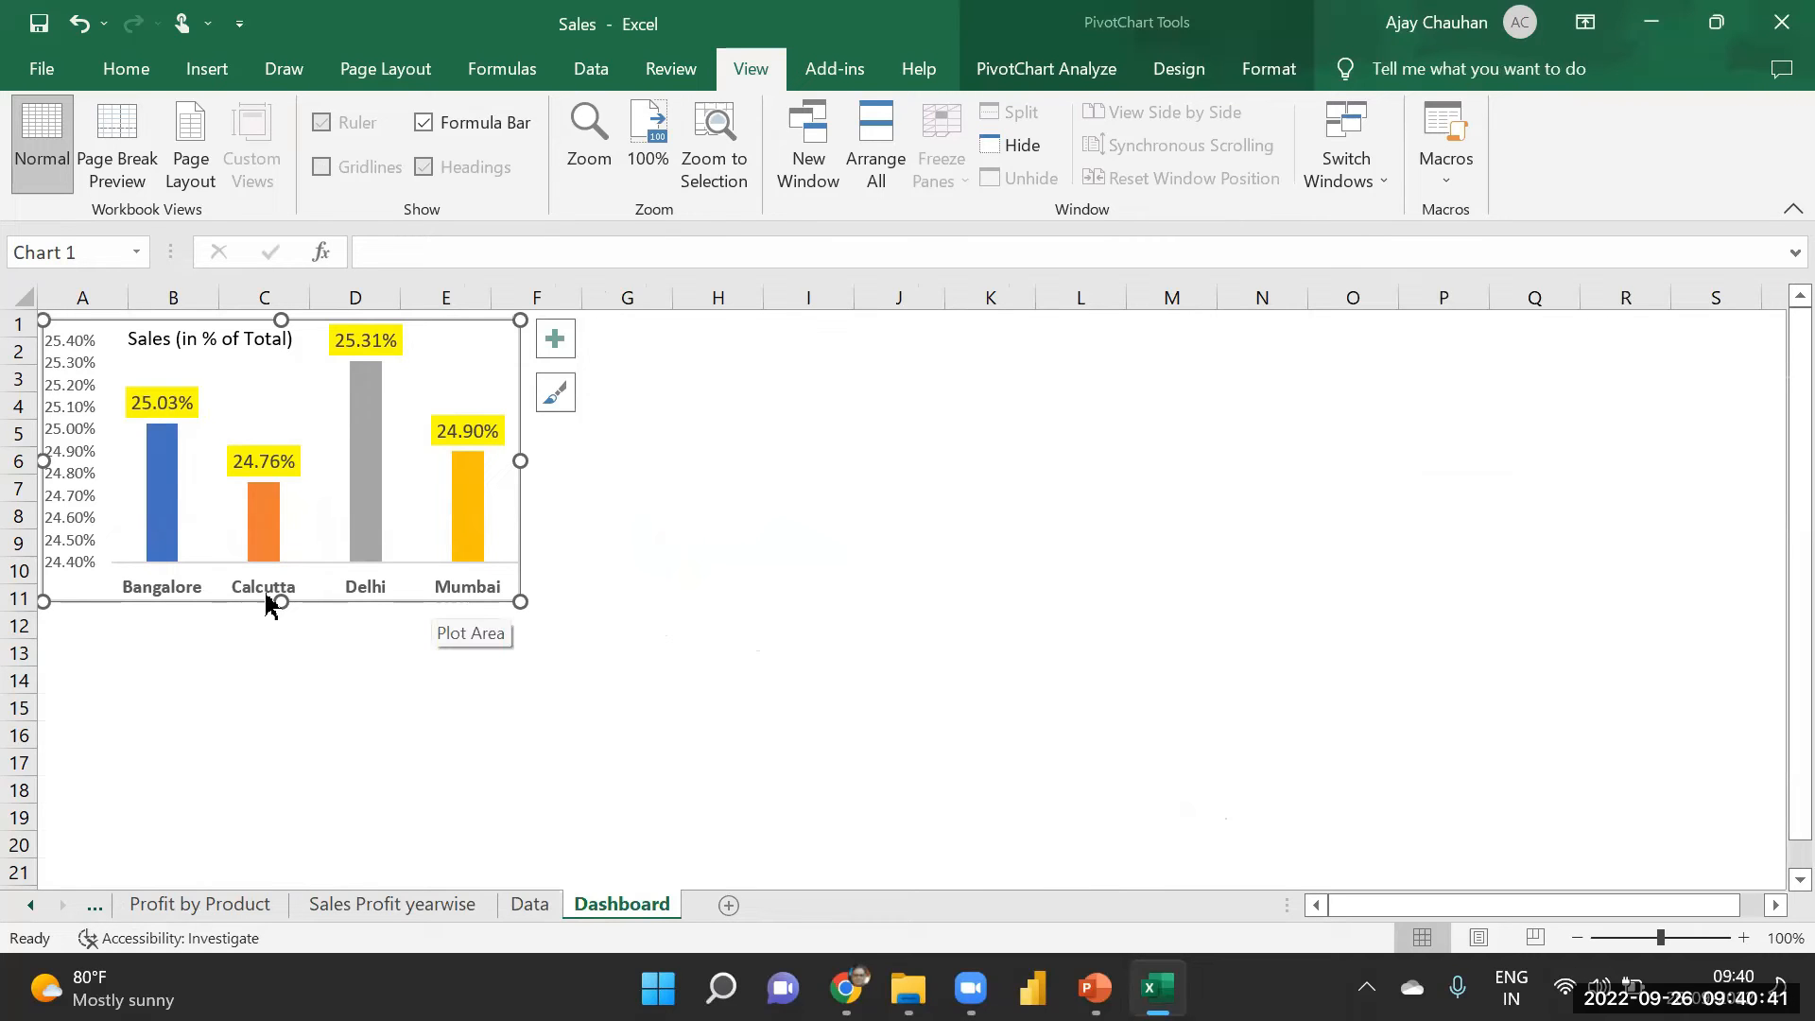
- Enlarge the sales column chart on the Dashboard slightly so it spans columns A to F and rows 1 to 12
{"action": "left_click", "coordinate": [1652, 939]}
{"action": "left_click", "coordinate": [1642, 938]}
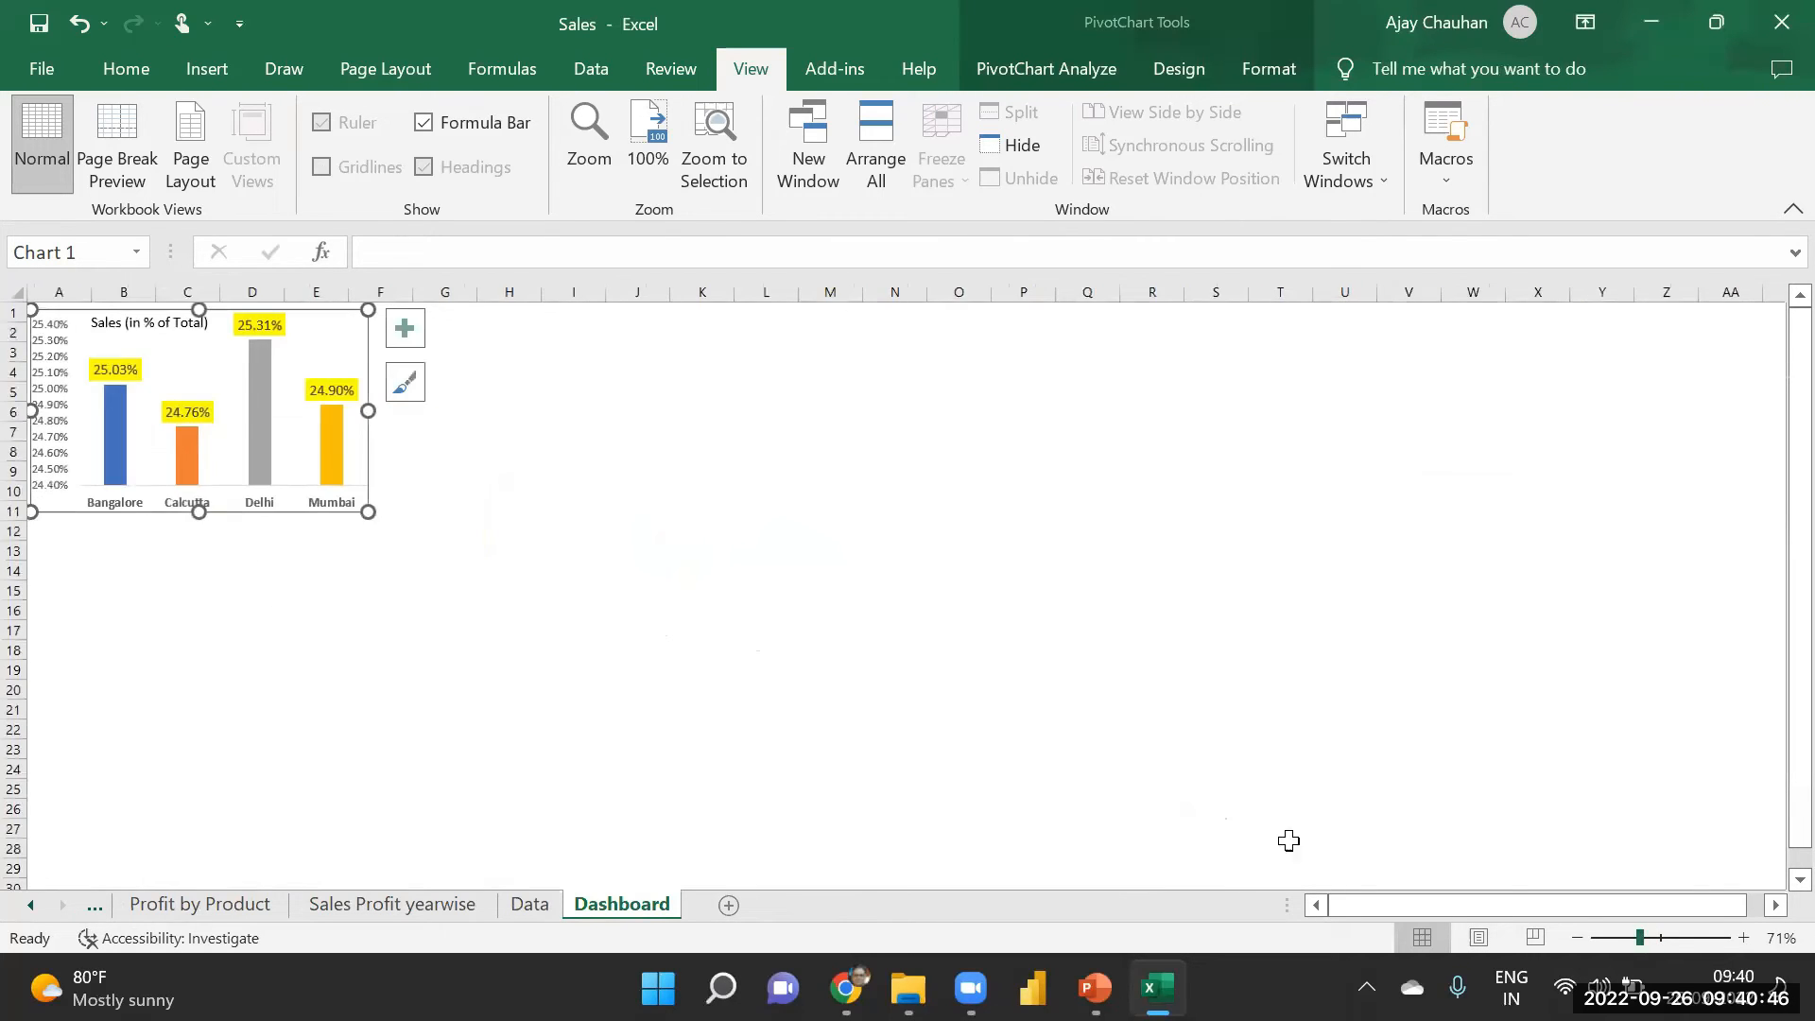
{"action": "left_click", "coordinate": [161, 693]}
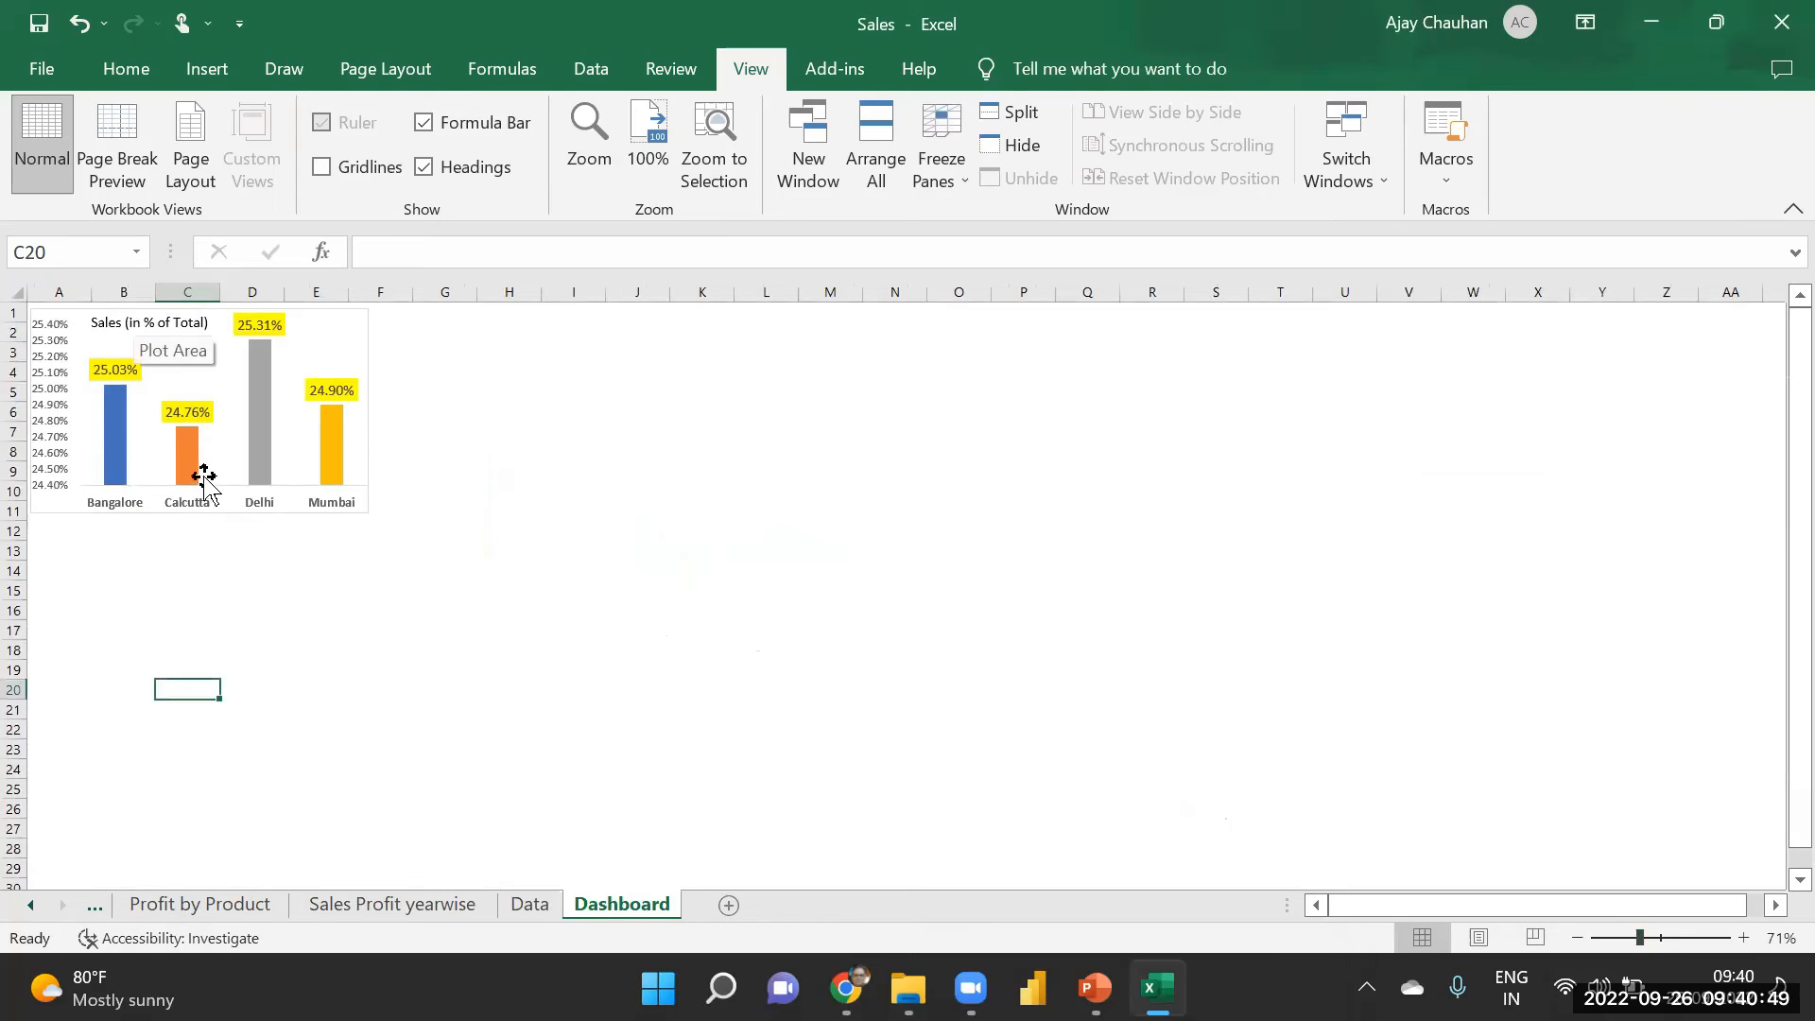
{"action": "left_click", "coordinate": [226, 433]}
{"action": "left_click_drag", "start_coordinate": [197, 512], "coordinate": [190, 540]}
{"action": "left_click_drag", "start_coordinate": [367, 424], "coordinate": [372, 424]}
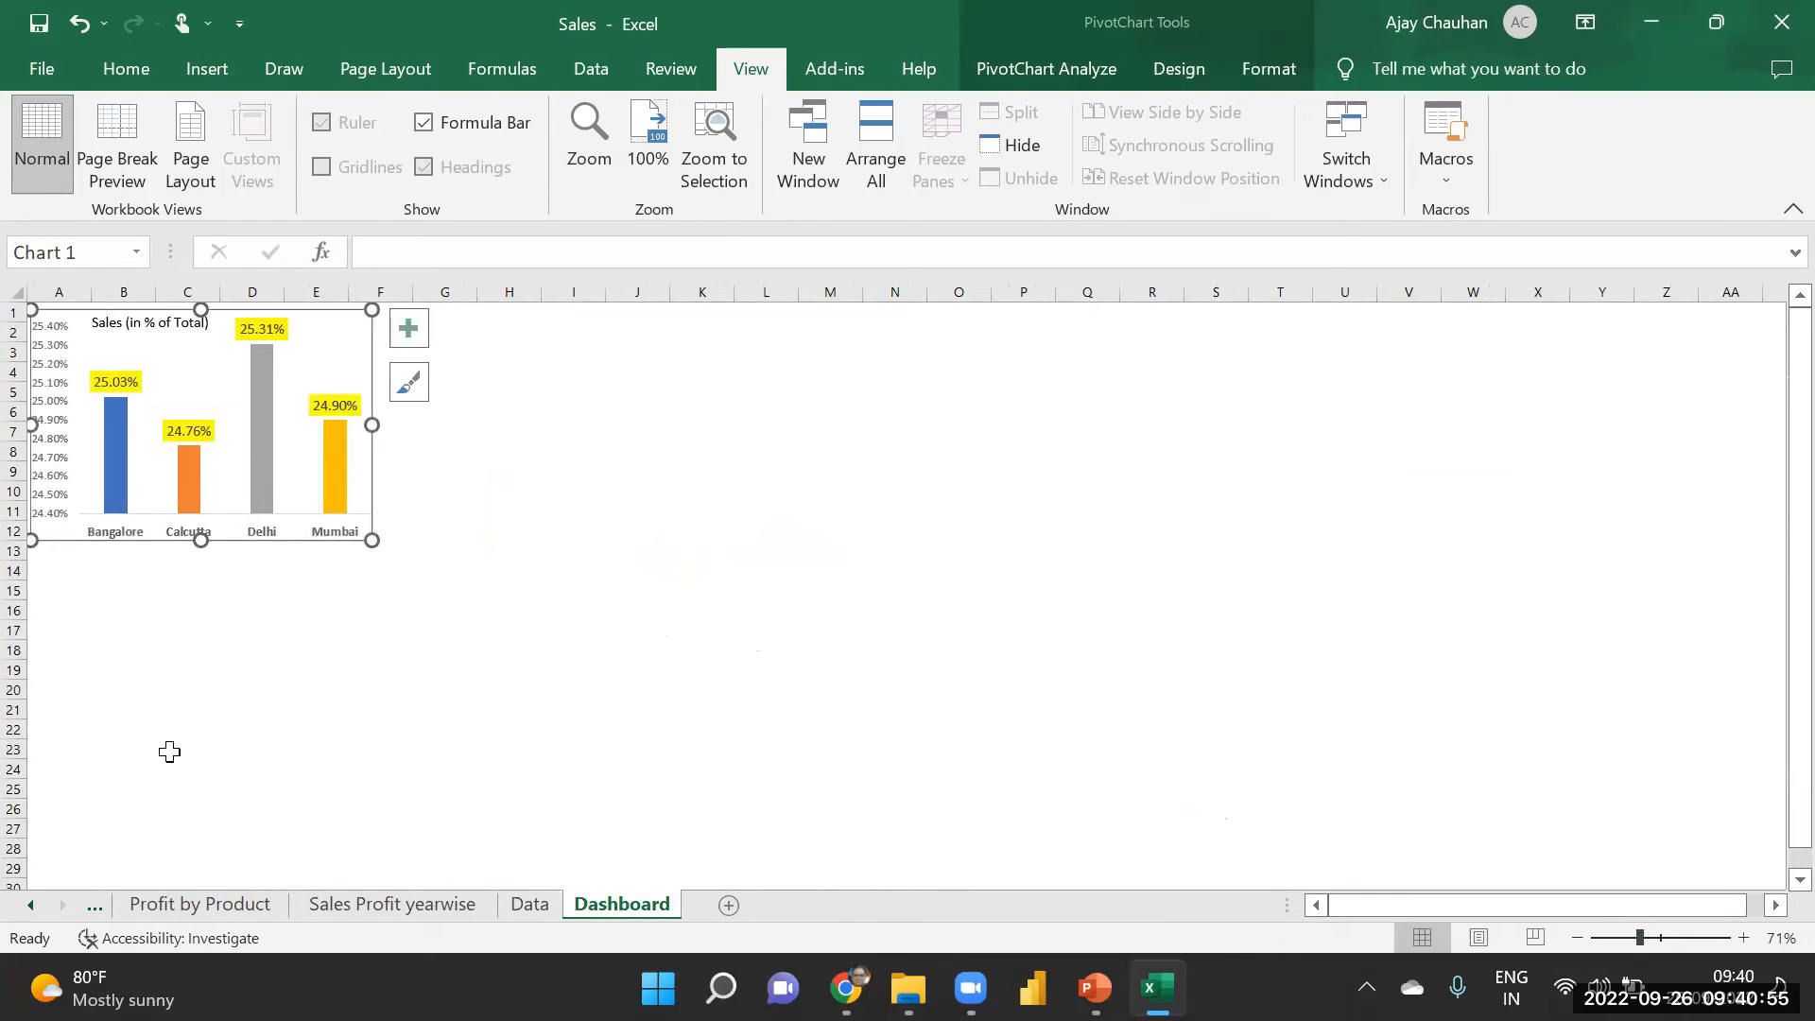
- Copy the profit pie chart from the Profit By City sheet and return to the Dashboard sheet
{"action": "left_click", "coordinate": [29, 907]}
{"action": "left_click", "coordinate": [29, 908]}
{"action": "left_click", "coordinate": [29, 908]}
{"action": "left_click", "coordinate": [301, 906]}
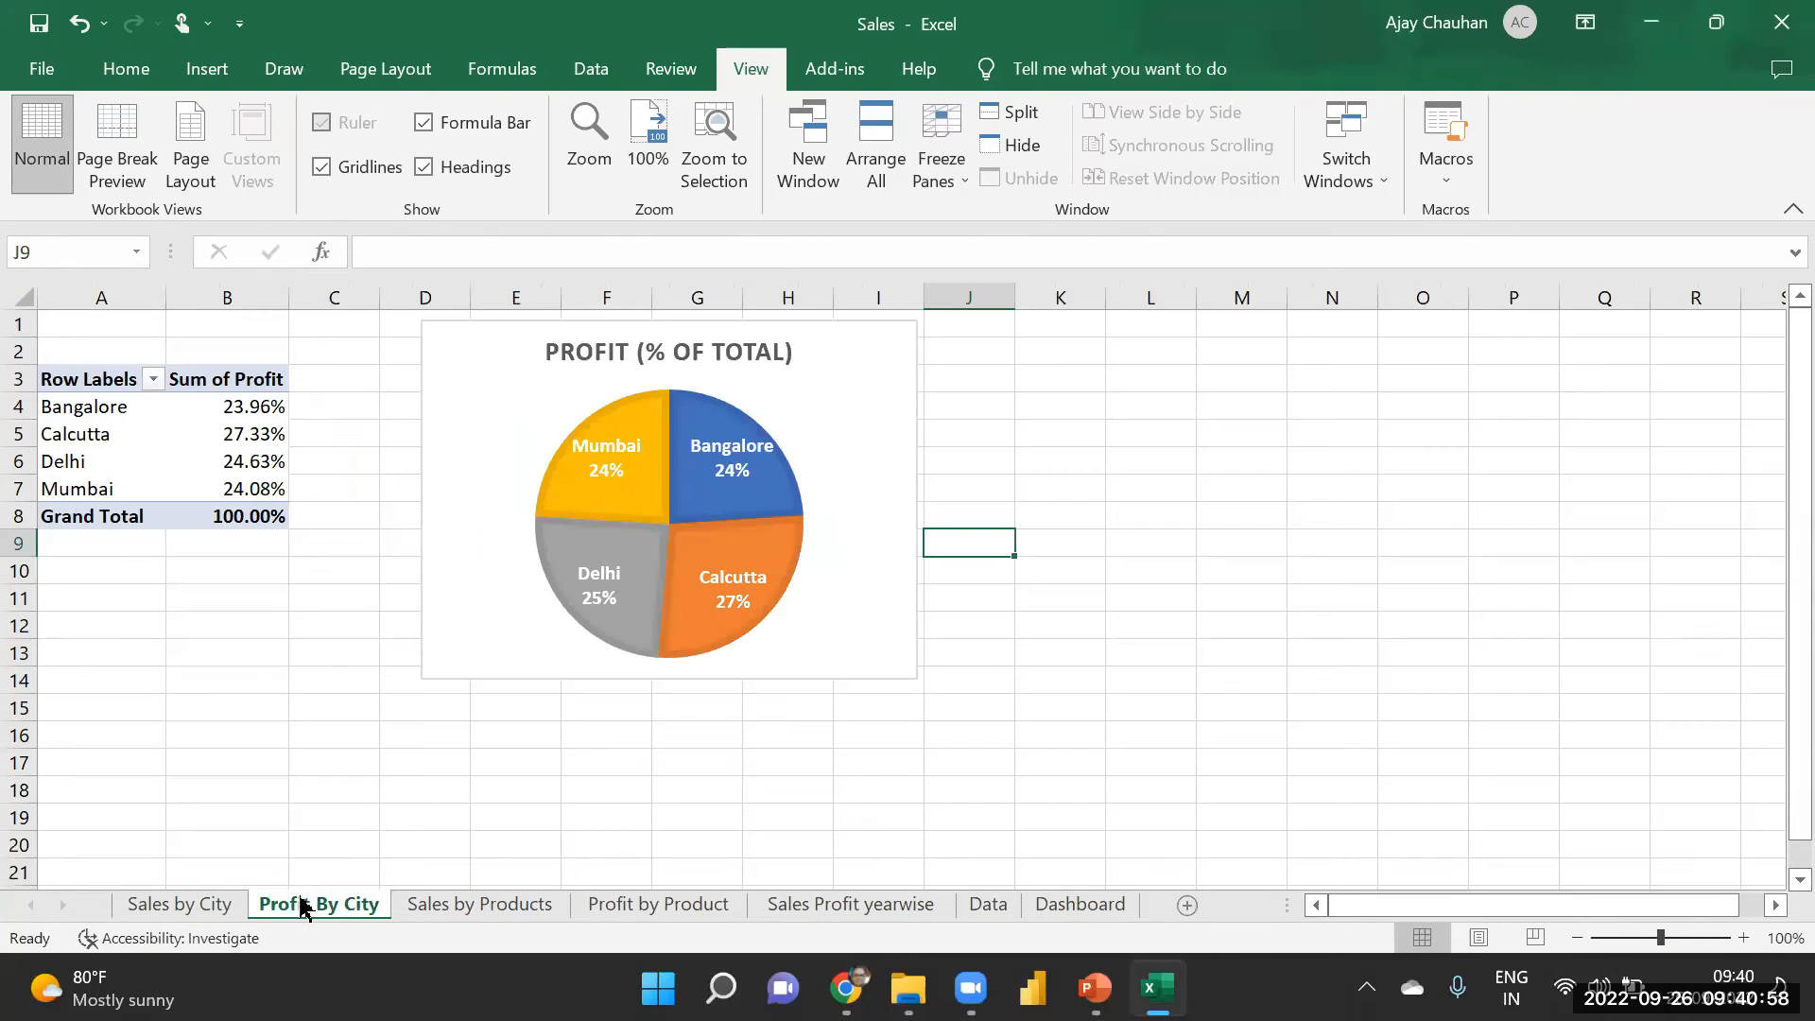
{"action": "left_click", "coordinate": [489, 342]}
{"action": "right_click", "coordinate": [487, 348]}
{"action": "key", "text": "Escape"}
{"action": "left_click", "coordinate": [1080, 905]}
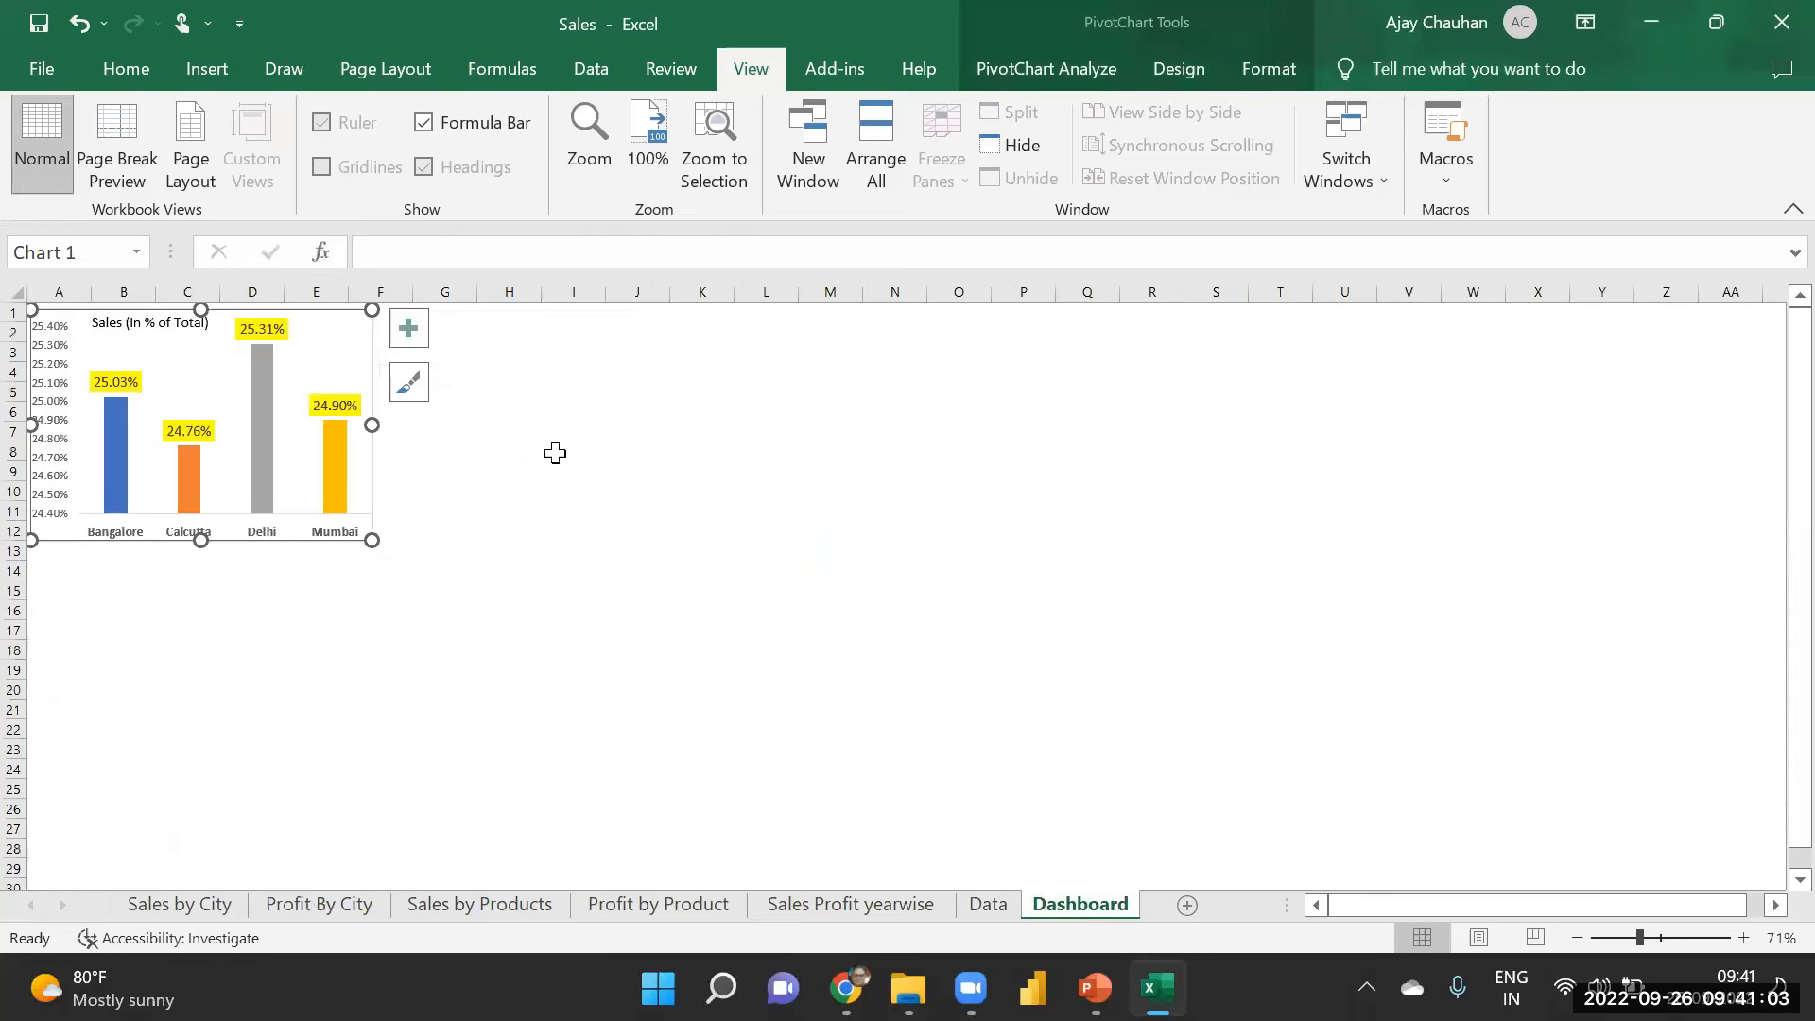
- Try to paste the copied pie chart onto the Dashboard, and undo the pastes
{"action": "key", "text": "ctrl+v"}
{"action": "left_click_drag", "start_coordinate": [347, 397], "coordinate": [573, 422]}
{"action": "key", "text": "ctrl+z"}
{"action": "left_click", "coordinate": [766, 412]}
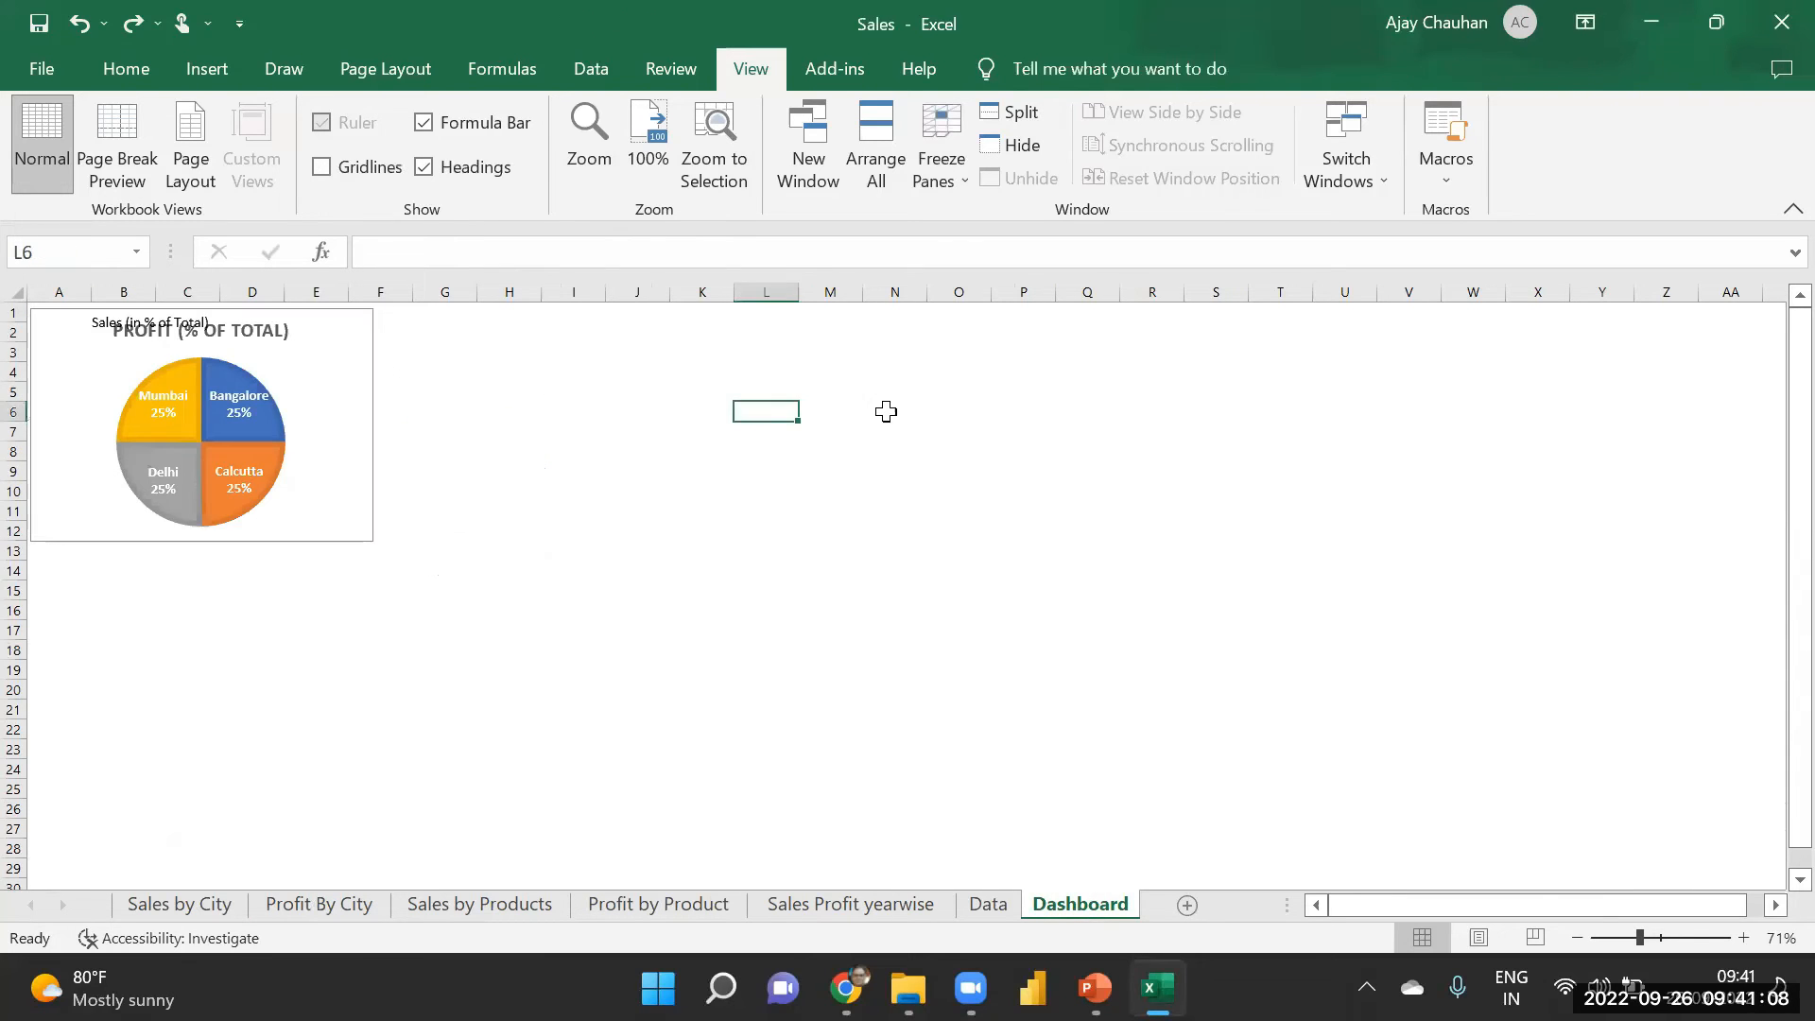
{"action": "key", "text": "ctrl+v"}
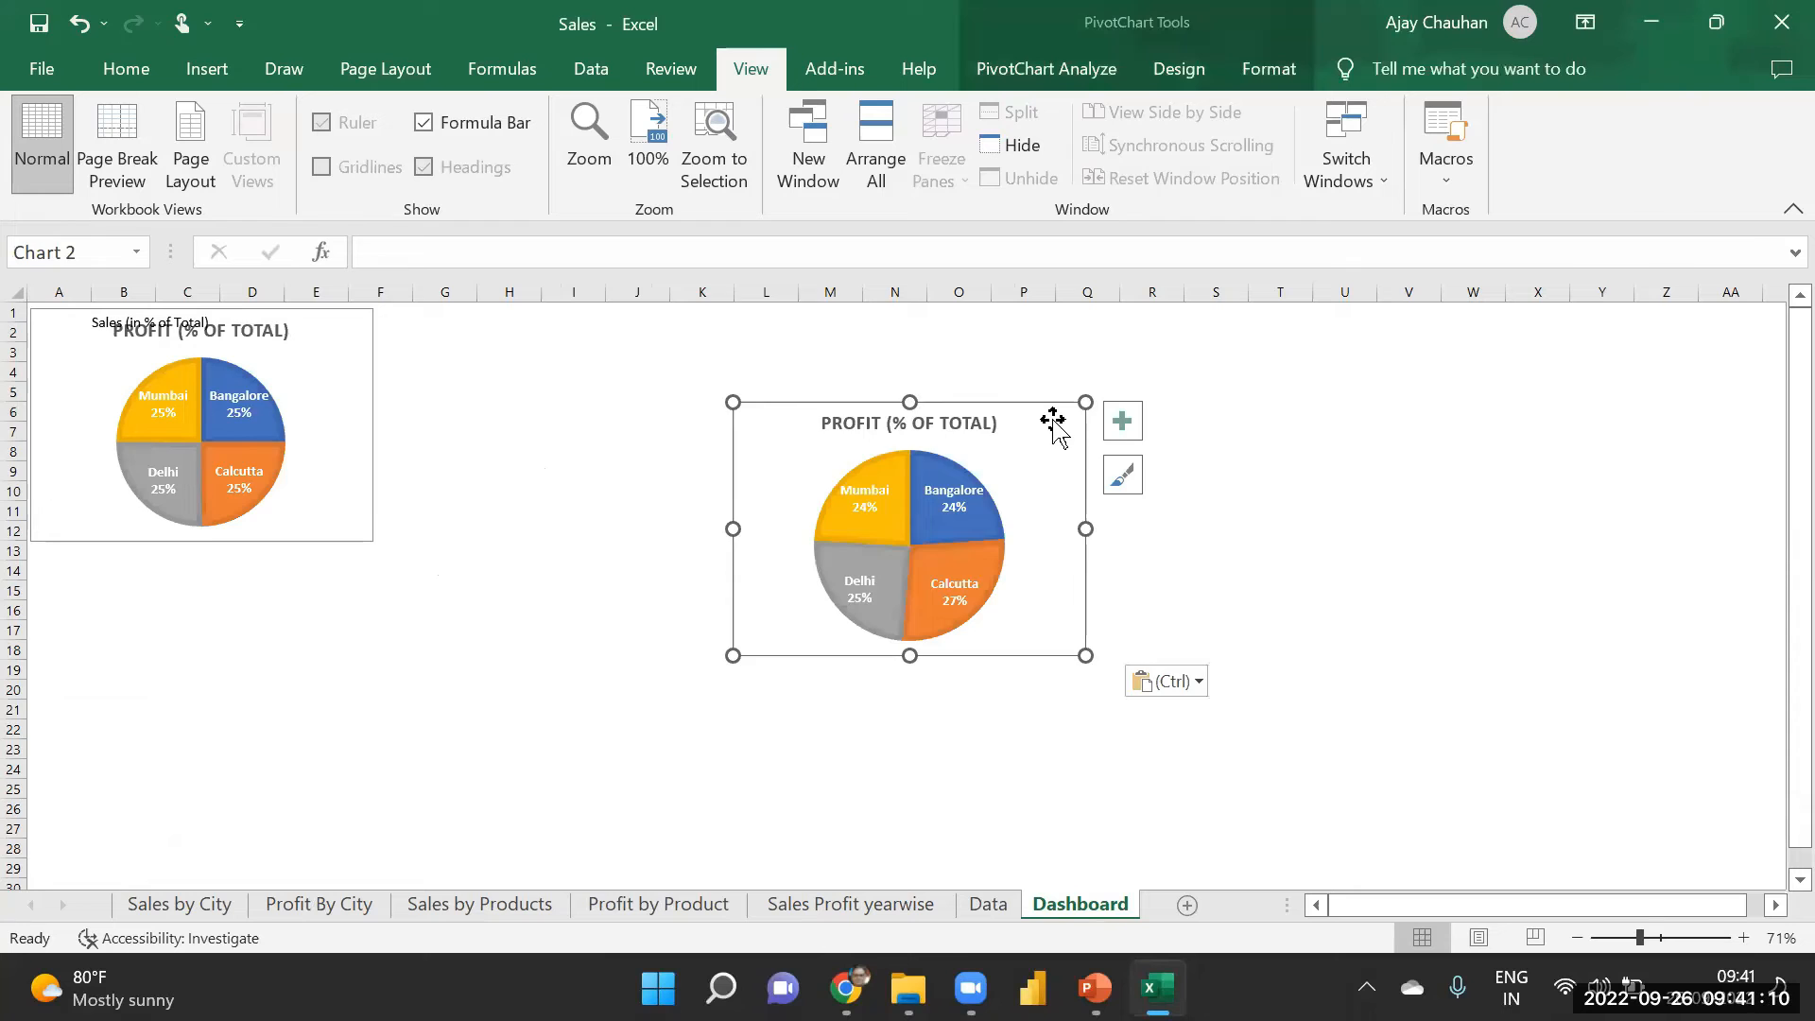
{"action": "key", "text": "ctrl+z"}
{"action": "key", "text": "ctrl+z"}
- Paste the profit pie chart at an empty Dashboard cell and place it beside the sales column chart, aligned with row 1
{"action": "left_click", "coordinate": [895, 411]}
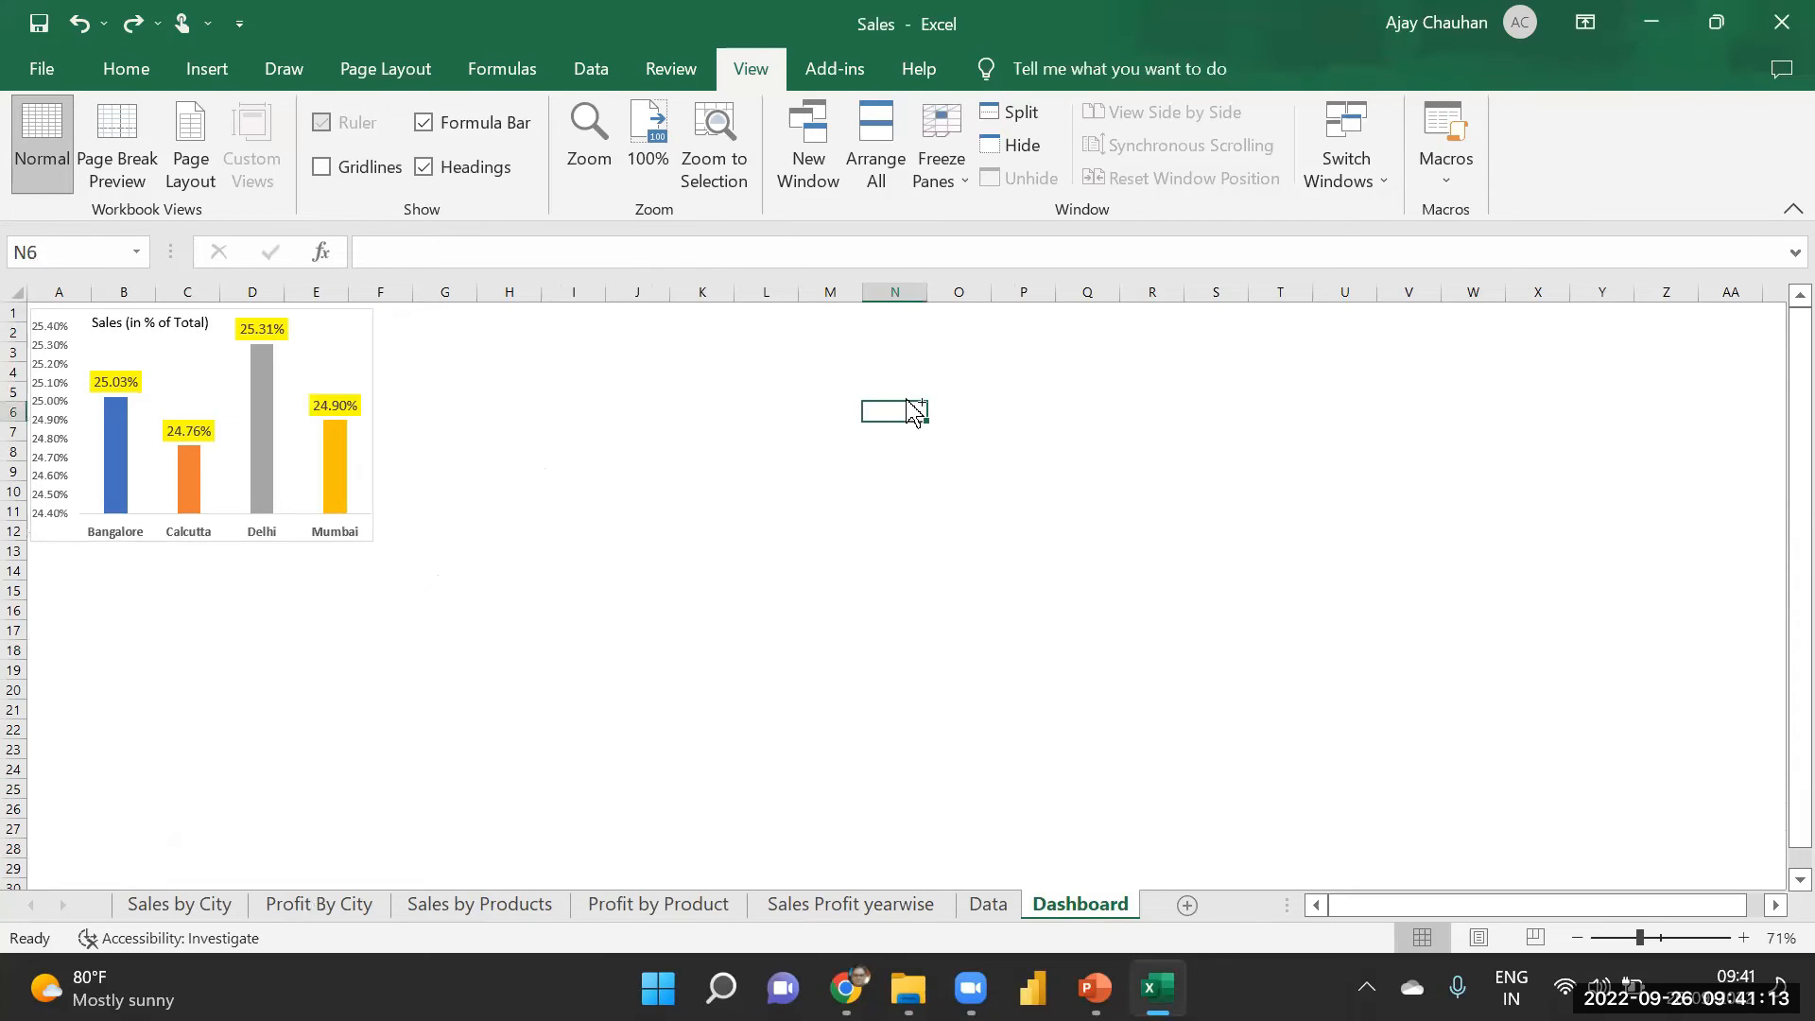
{"action": "key", "text": "ctrl+v"}
{"action": "left_click_drag", "start_coordinate": [960, 409], "coordinate": [447, 316]}
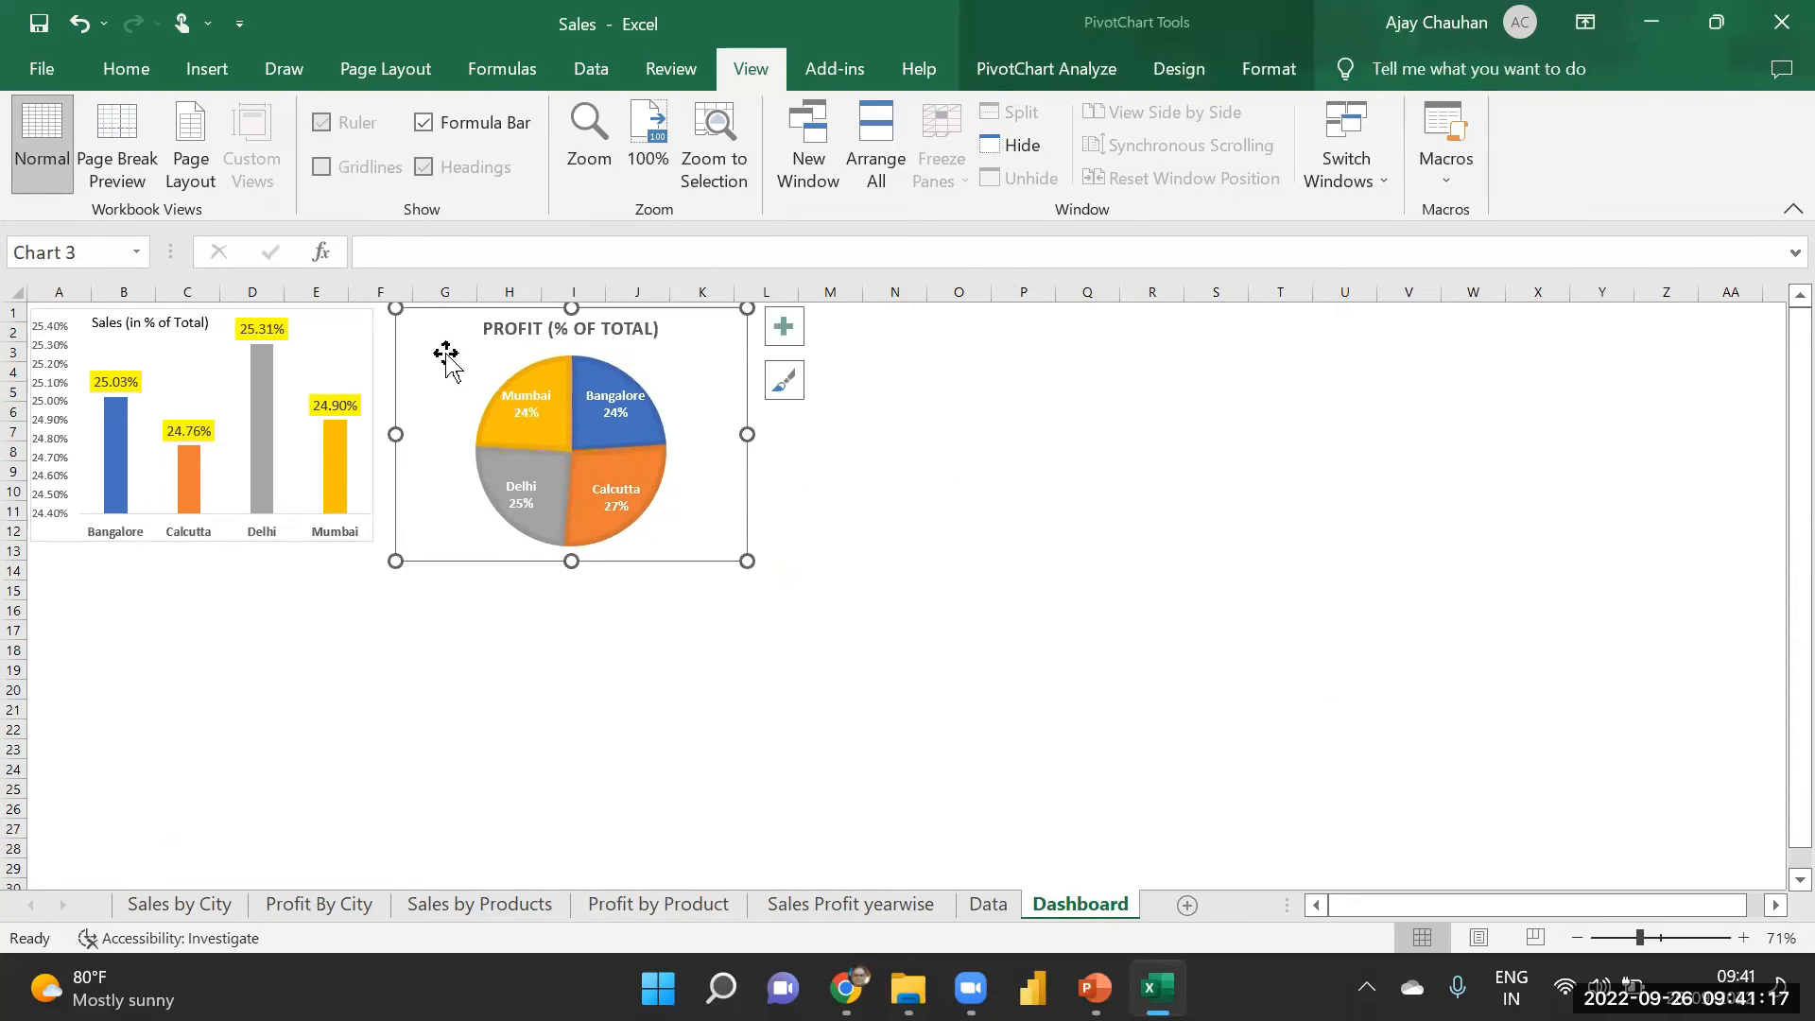
- Increase the font size of the word "of" in the column chart's "Sales (in % of Total)" label by two steps
{"action": "left_click", "coordinate": [189, 333]}
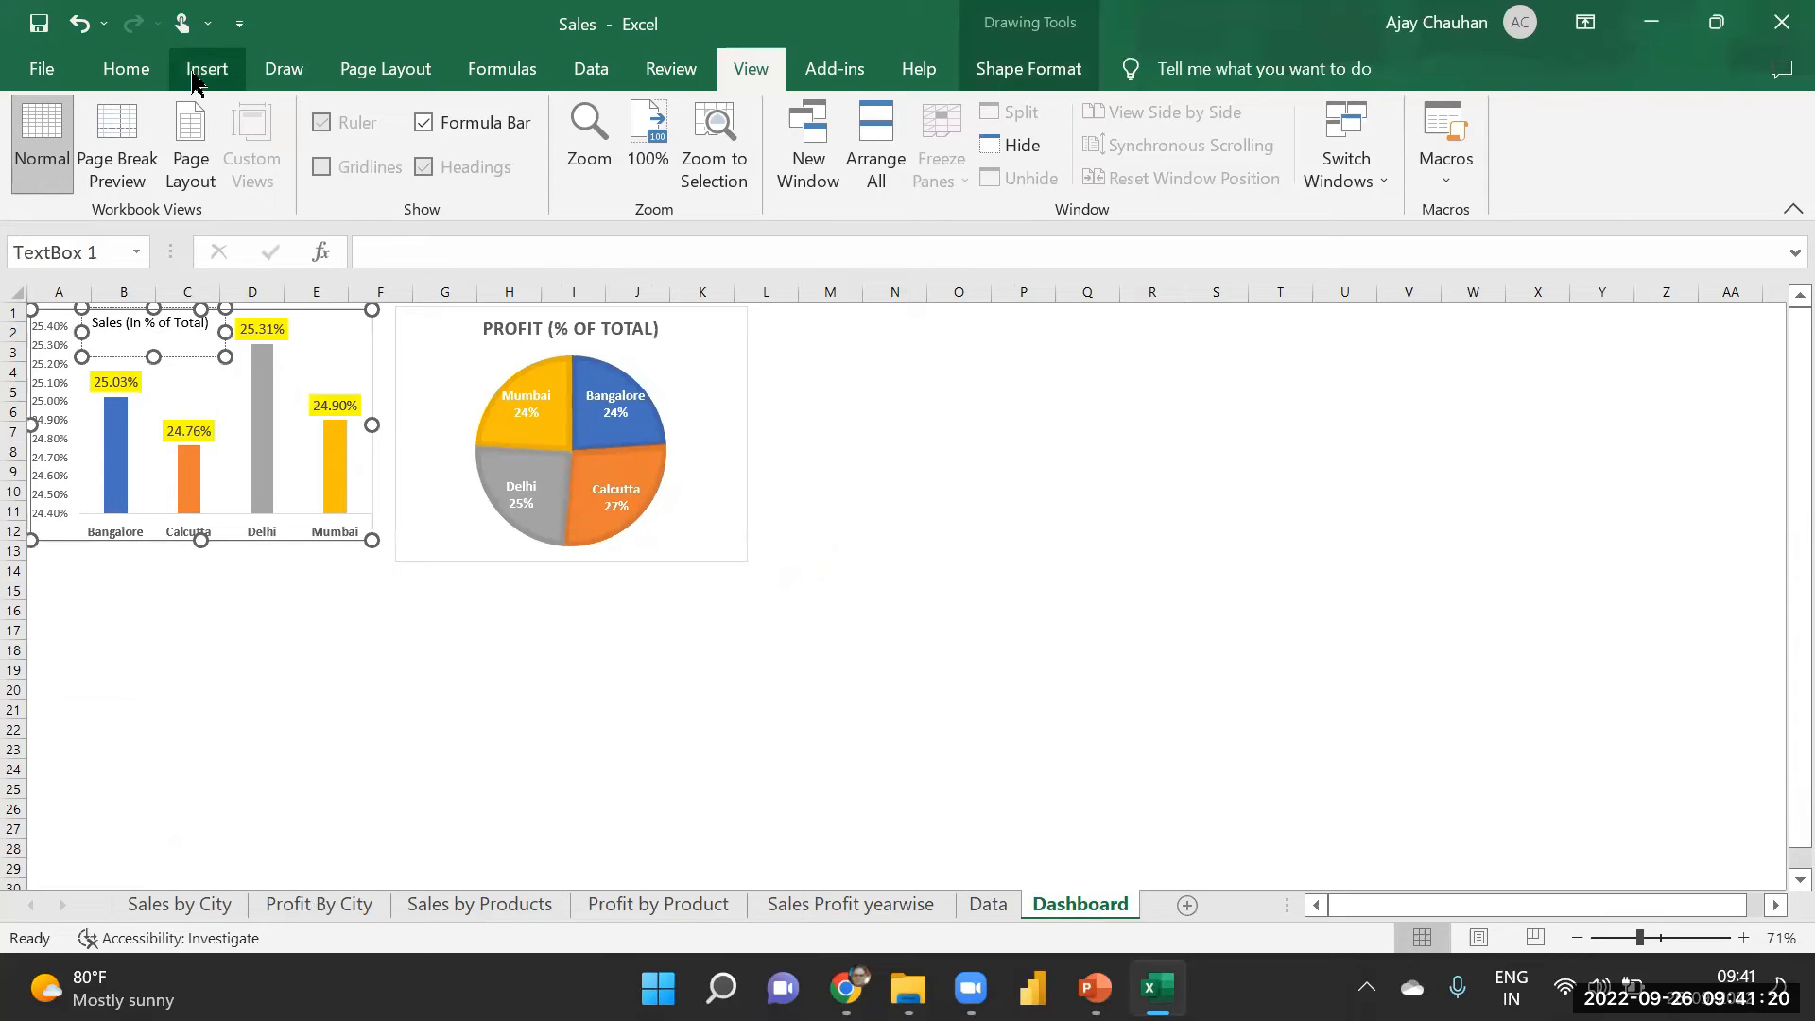
{"action": "left_click", "coordinate": [142, 71]}
{"action": "left_click", "coordinate": [385, 123]}
{"action": "left_click", "coordinate": [385, 123]}
{"action": "left_click", "coordinate": [1064, 423]}
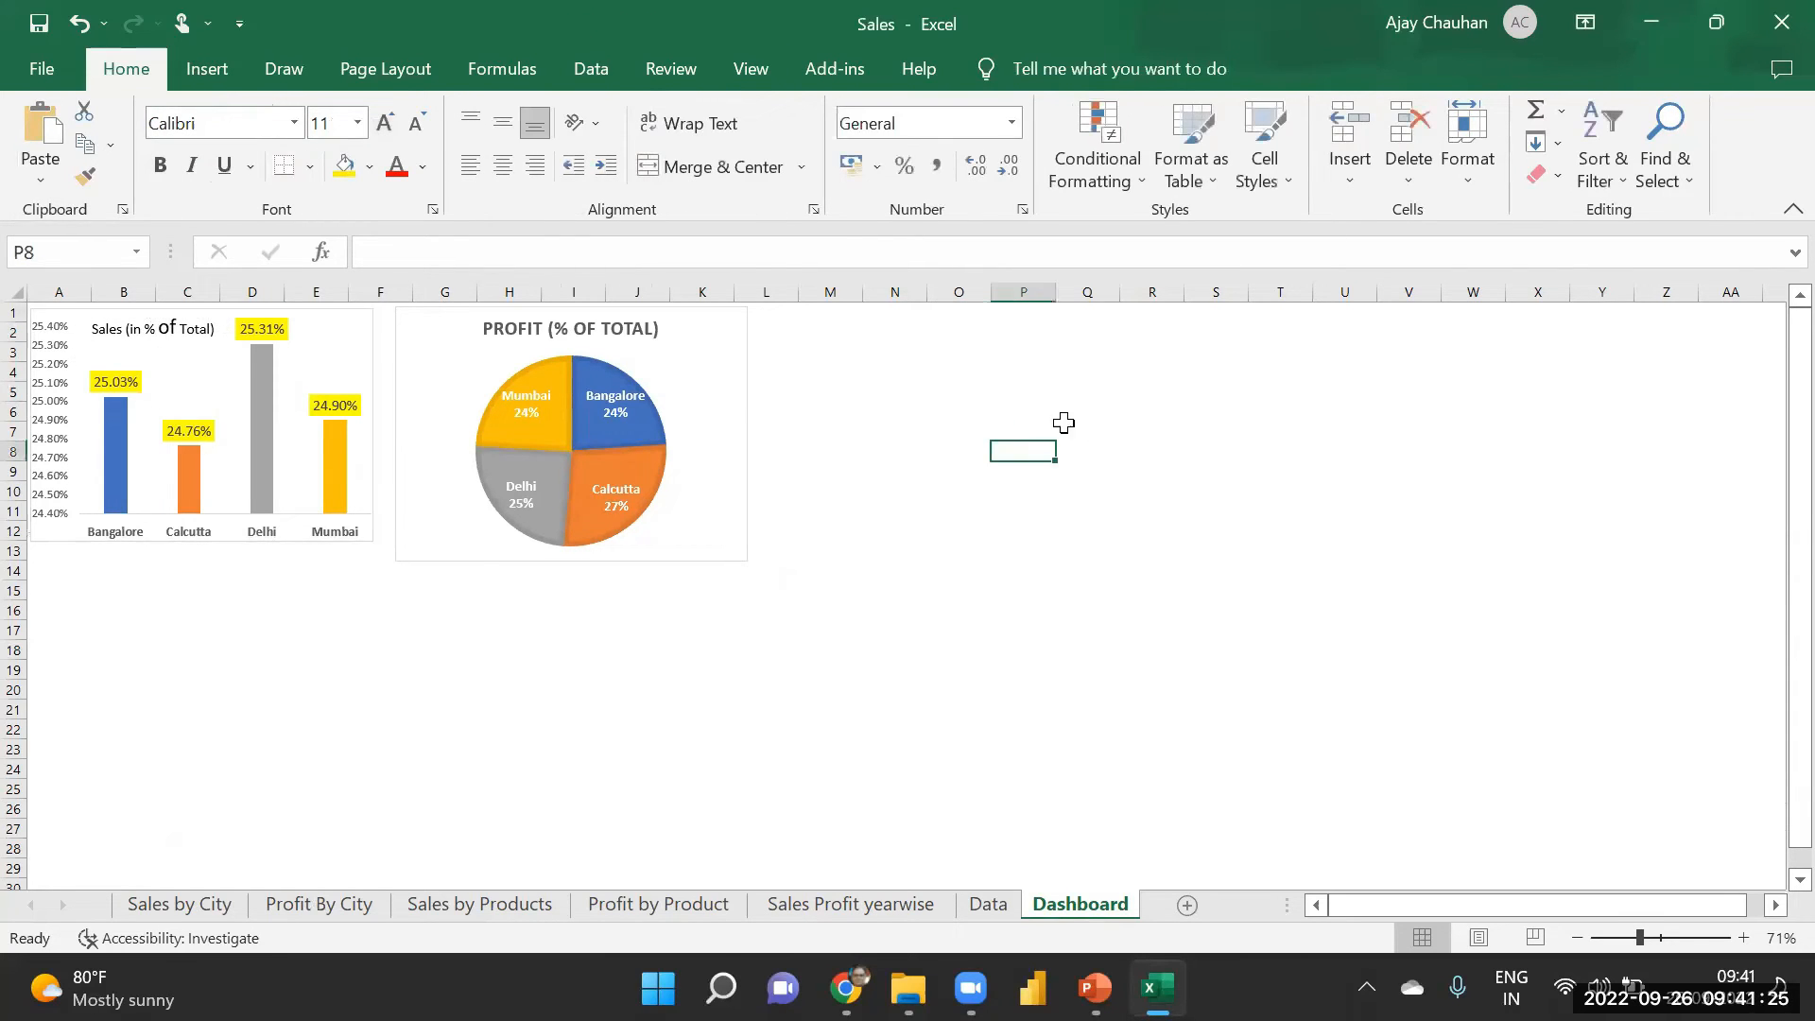
- Copy the sales area chart from the Sales by Products sheet and place it on the Dashboard below the sales column chart
{"action": "left_click", "coordinate": [480, 906]}
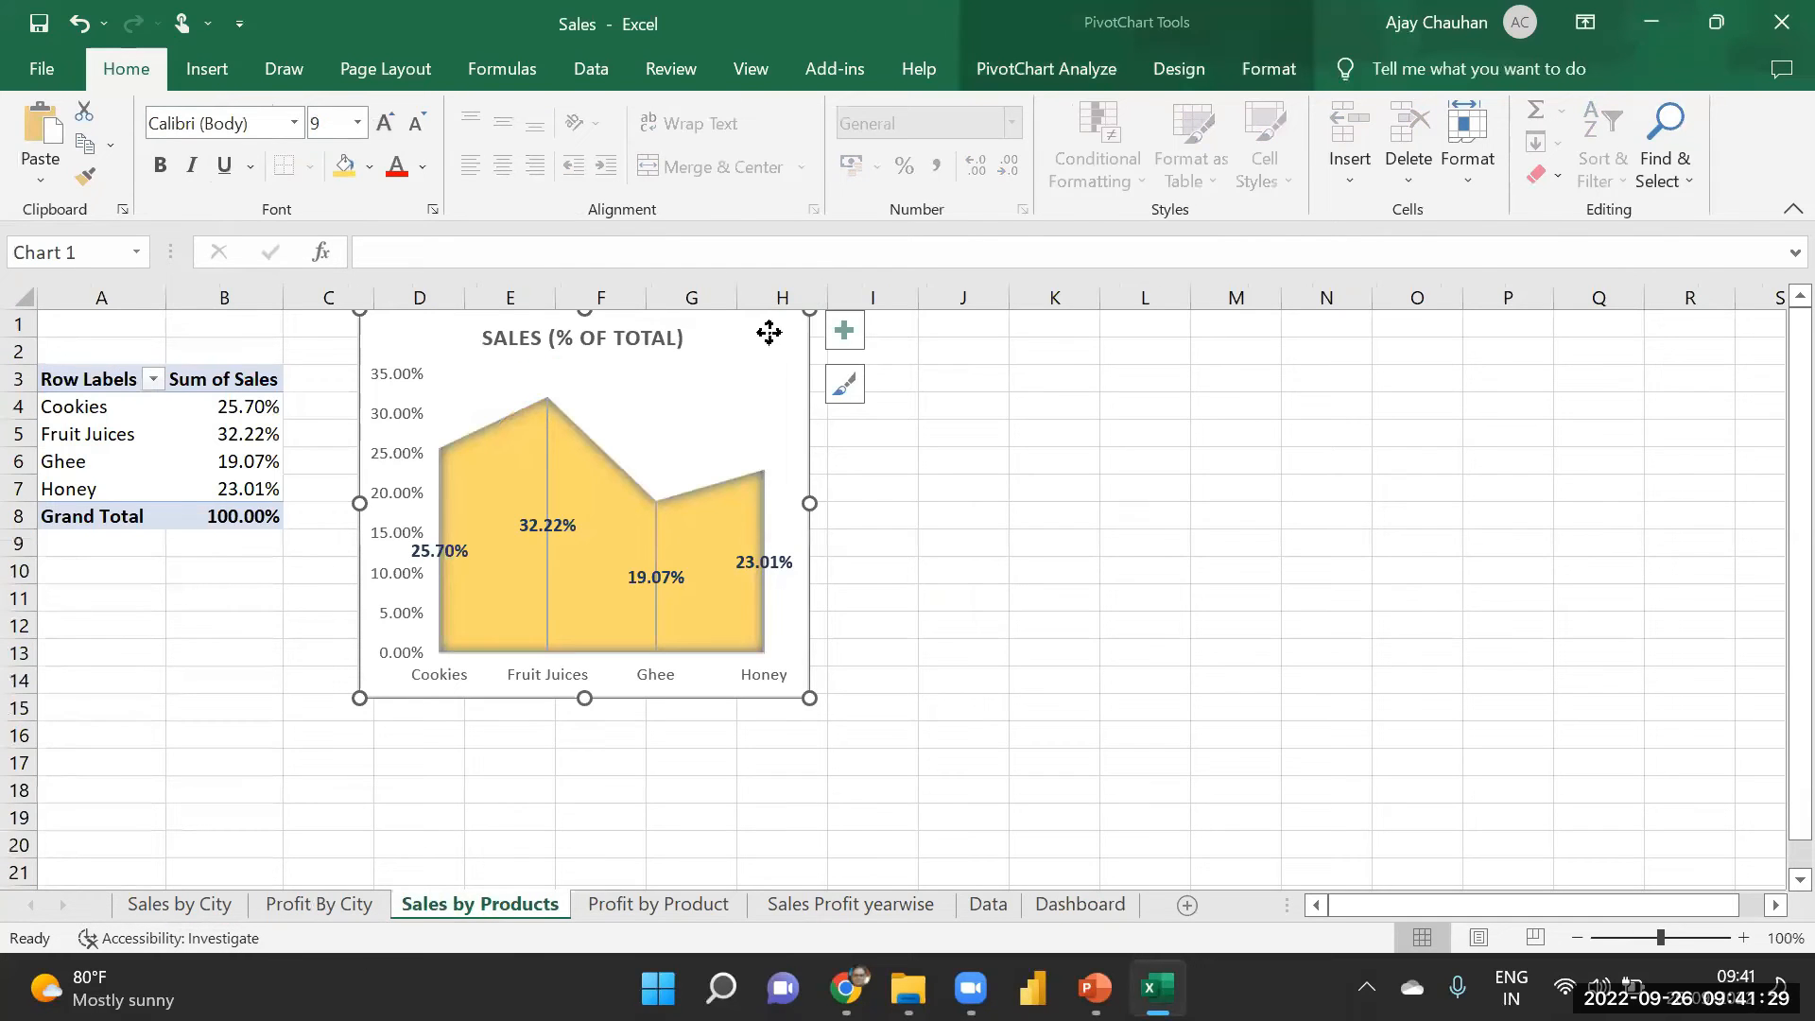
{"action": "right_click", "coordinate": [768, 349]}
{"action": "left_click", "coordinate": [829, 312]}
{"action": "left_click", "coordinate": [1081, 905]}
{"action": "left_click", "coordinate": [184, 707]}
{"action": "key", "text": "ctrl+v"}
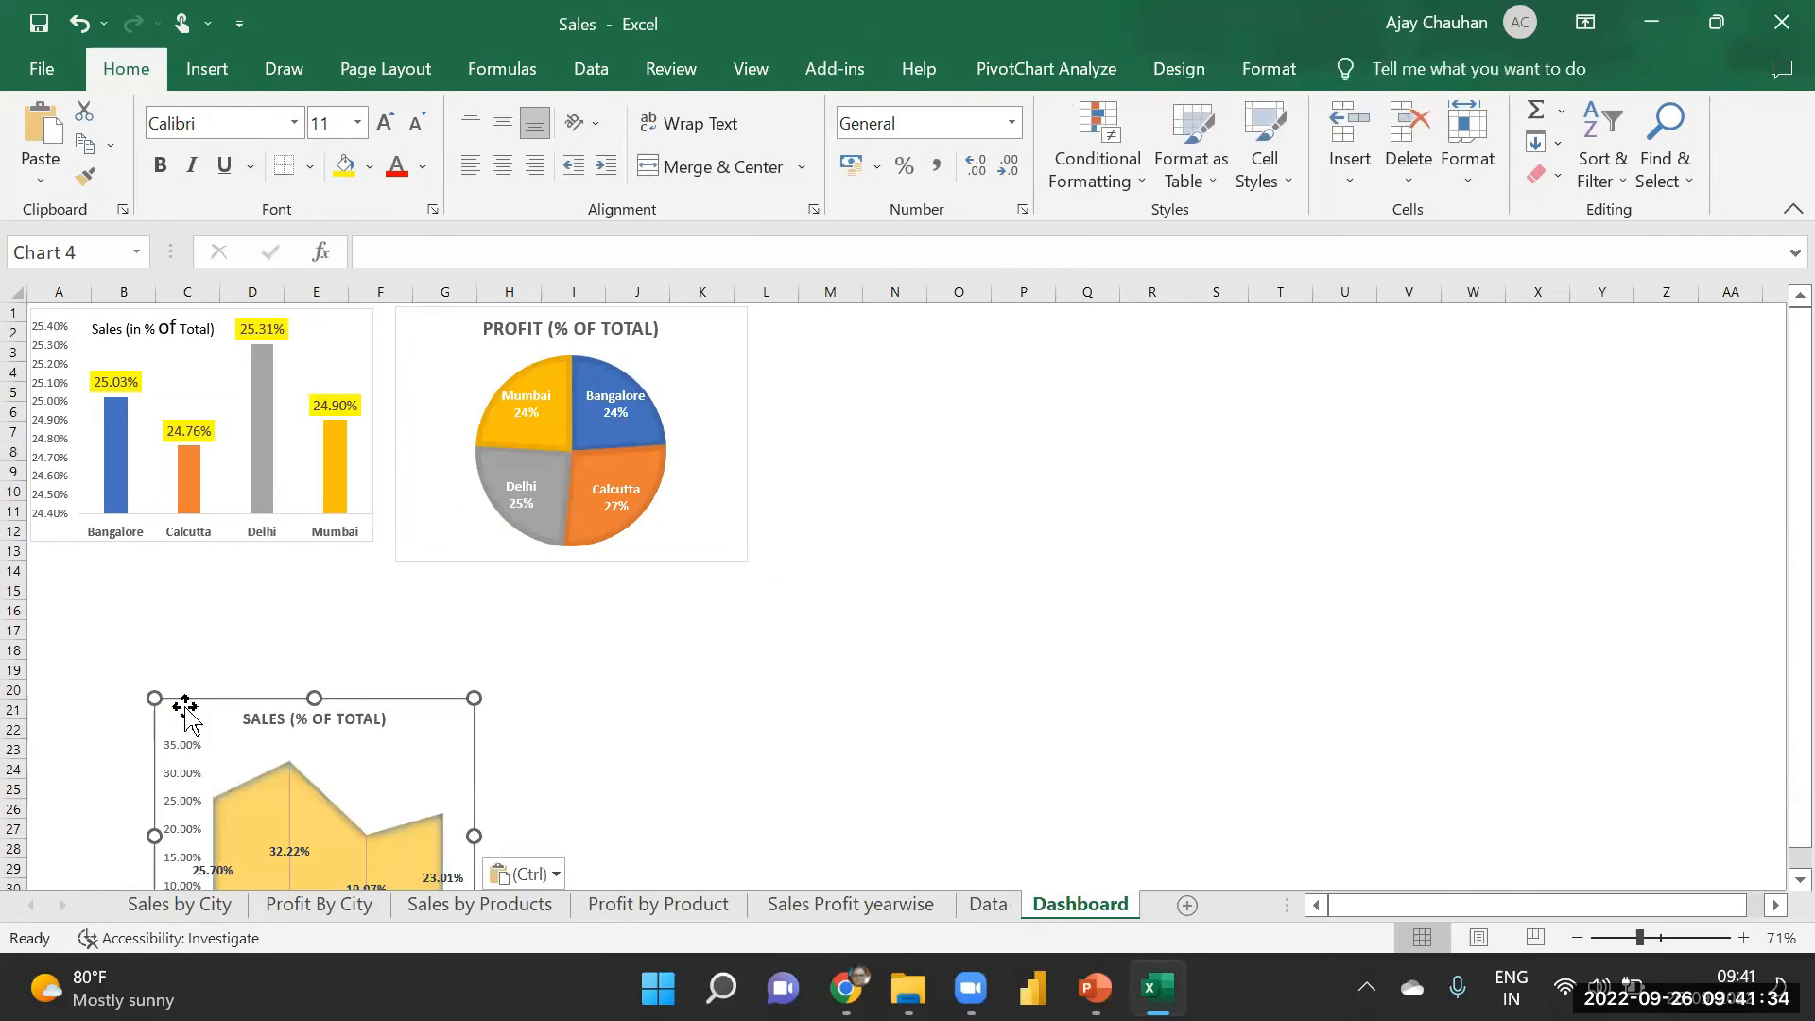
{"action": "left_click_drag", "start_coordinate": [213, 681], "coordinate": [103, 562]}
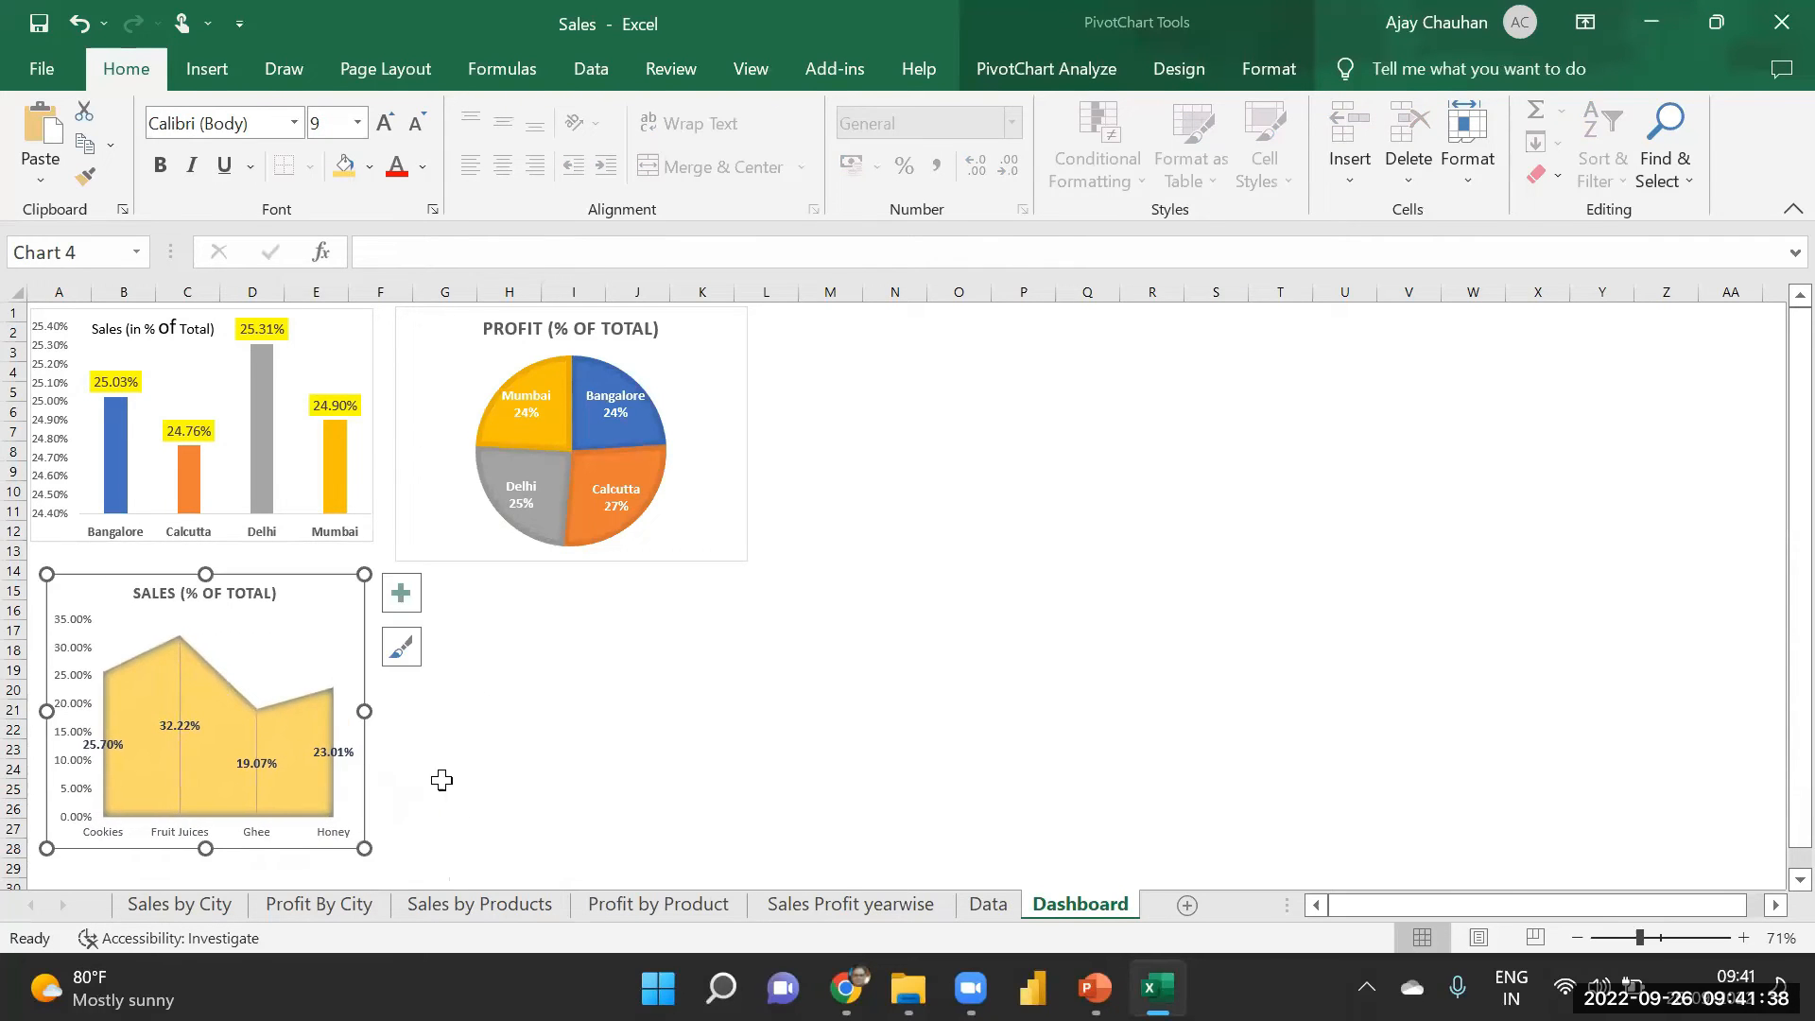
{"action": "left_click", "coordinate": [511, 797]}
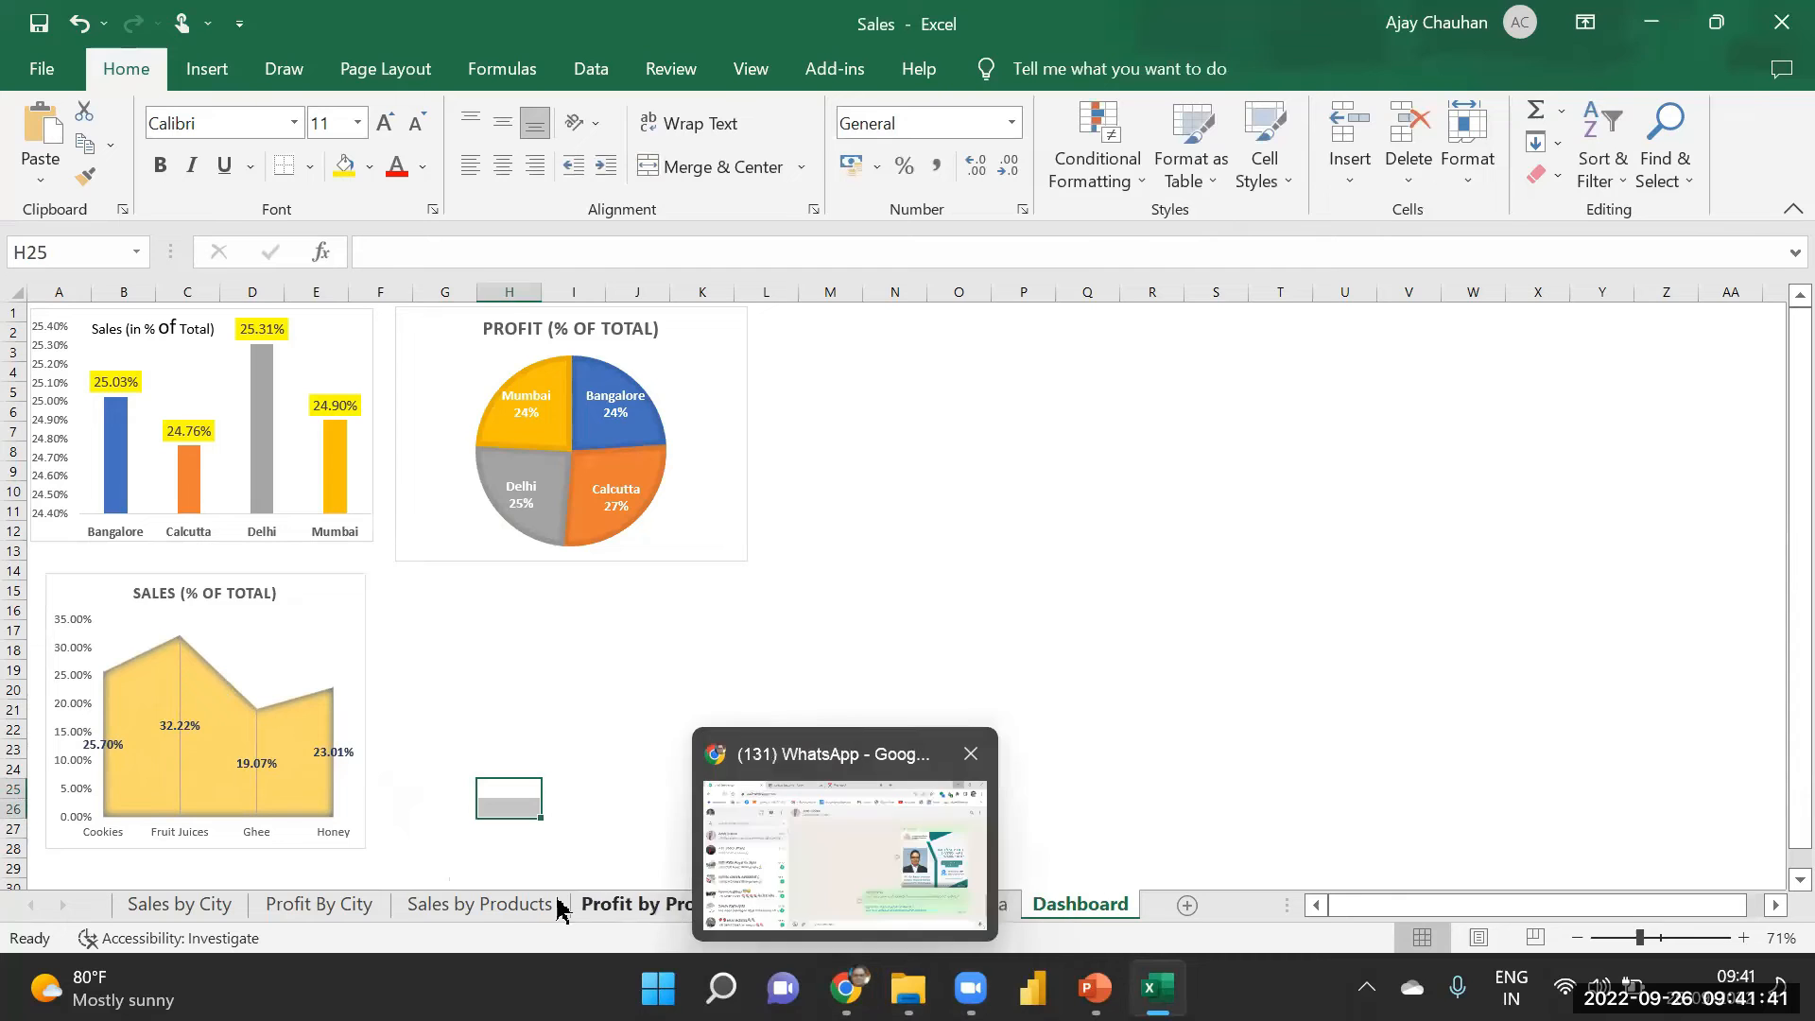
- Copy the profit pie chart from the Profit by Product sheet and paste it at an empty cell on the Dashboard
{"action": "left_click", "coordinate": [656, 904]}
{"action": "left_click", "coordinate": [717, 367]}
{"action": "right_click", "coordinate": [716, 367]}
{"action": "left_click", "coordinate": [777, 313]}
{"action": "left_click", "coordinate": [1076, 907]}
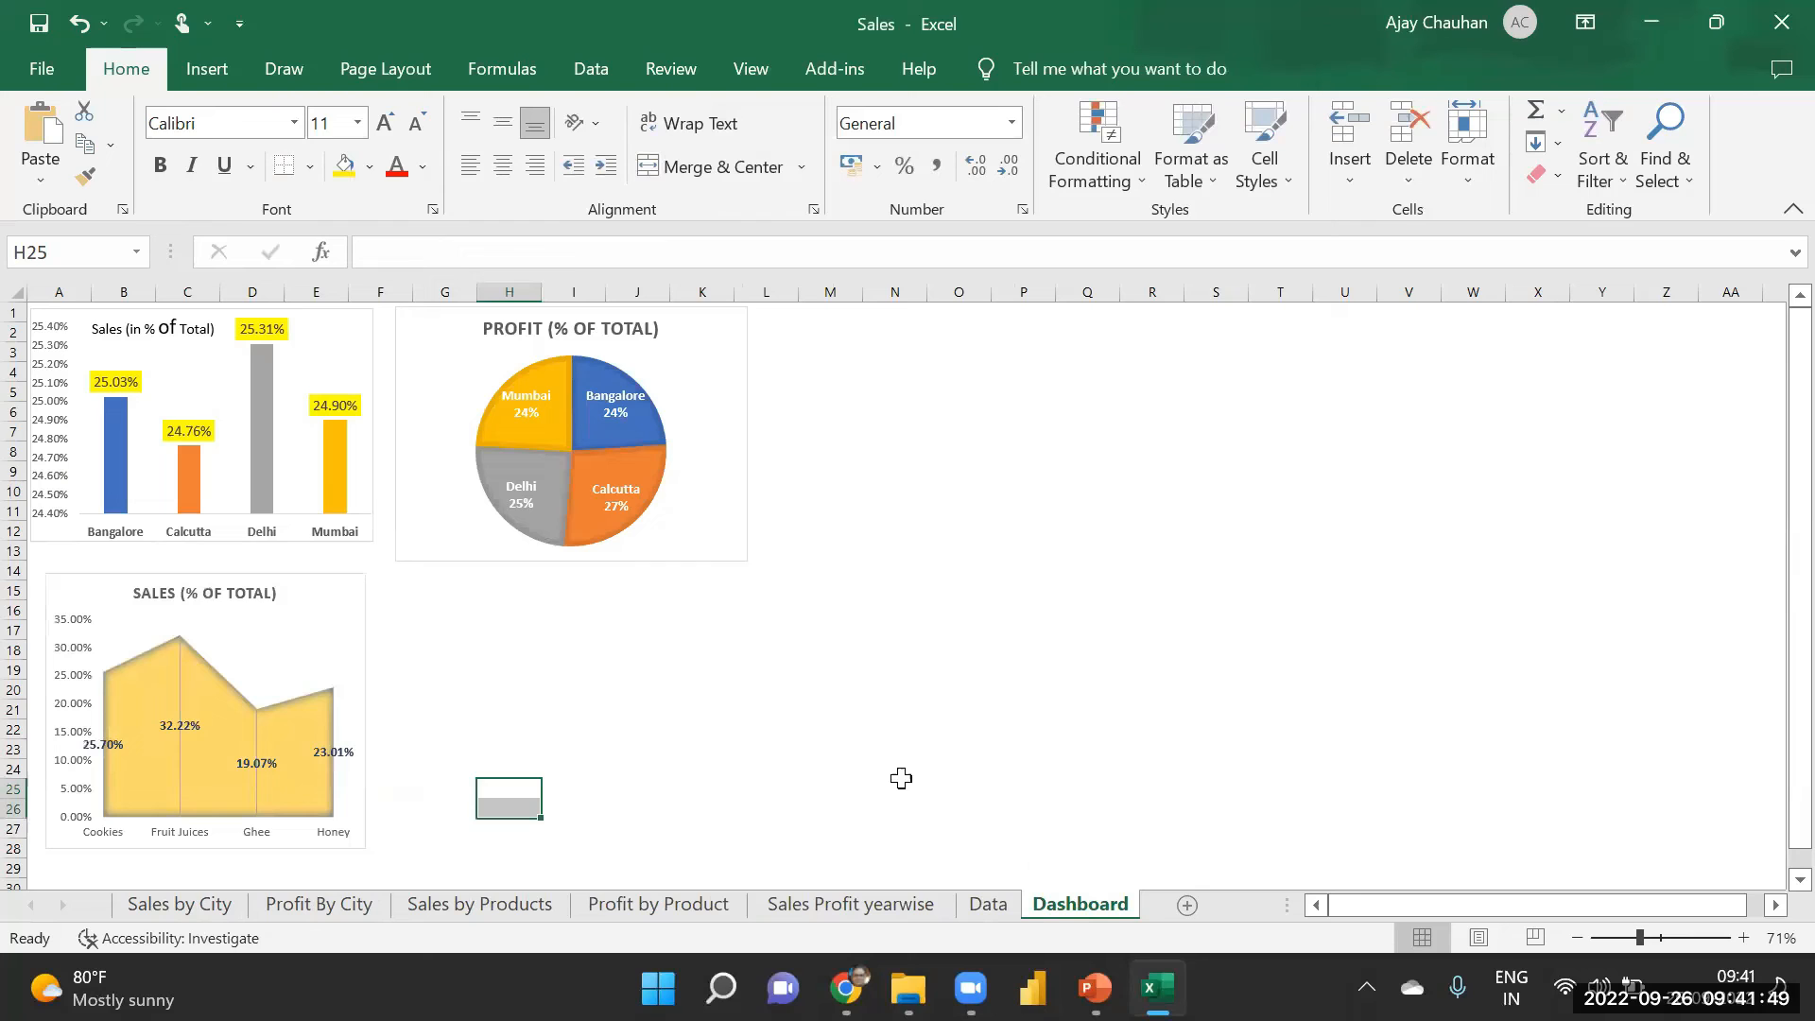
{"action": "left_click", "coordinate": [548, 605]}
{"action": "key", "text": "ctrl+v"}
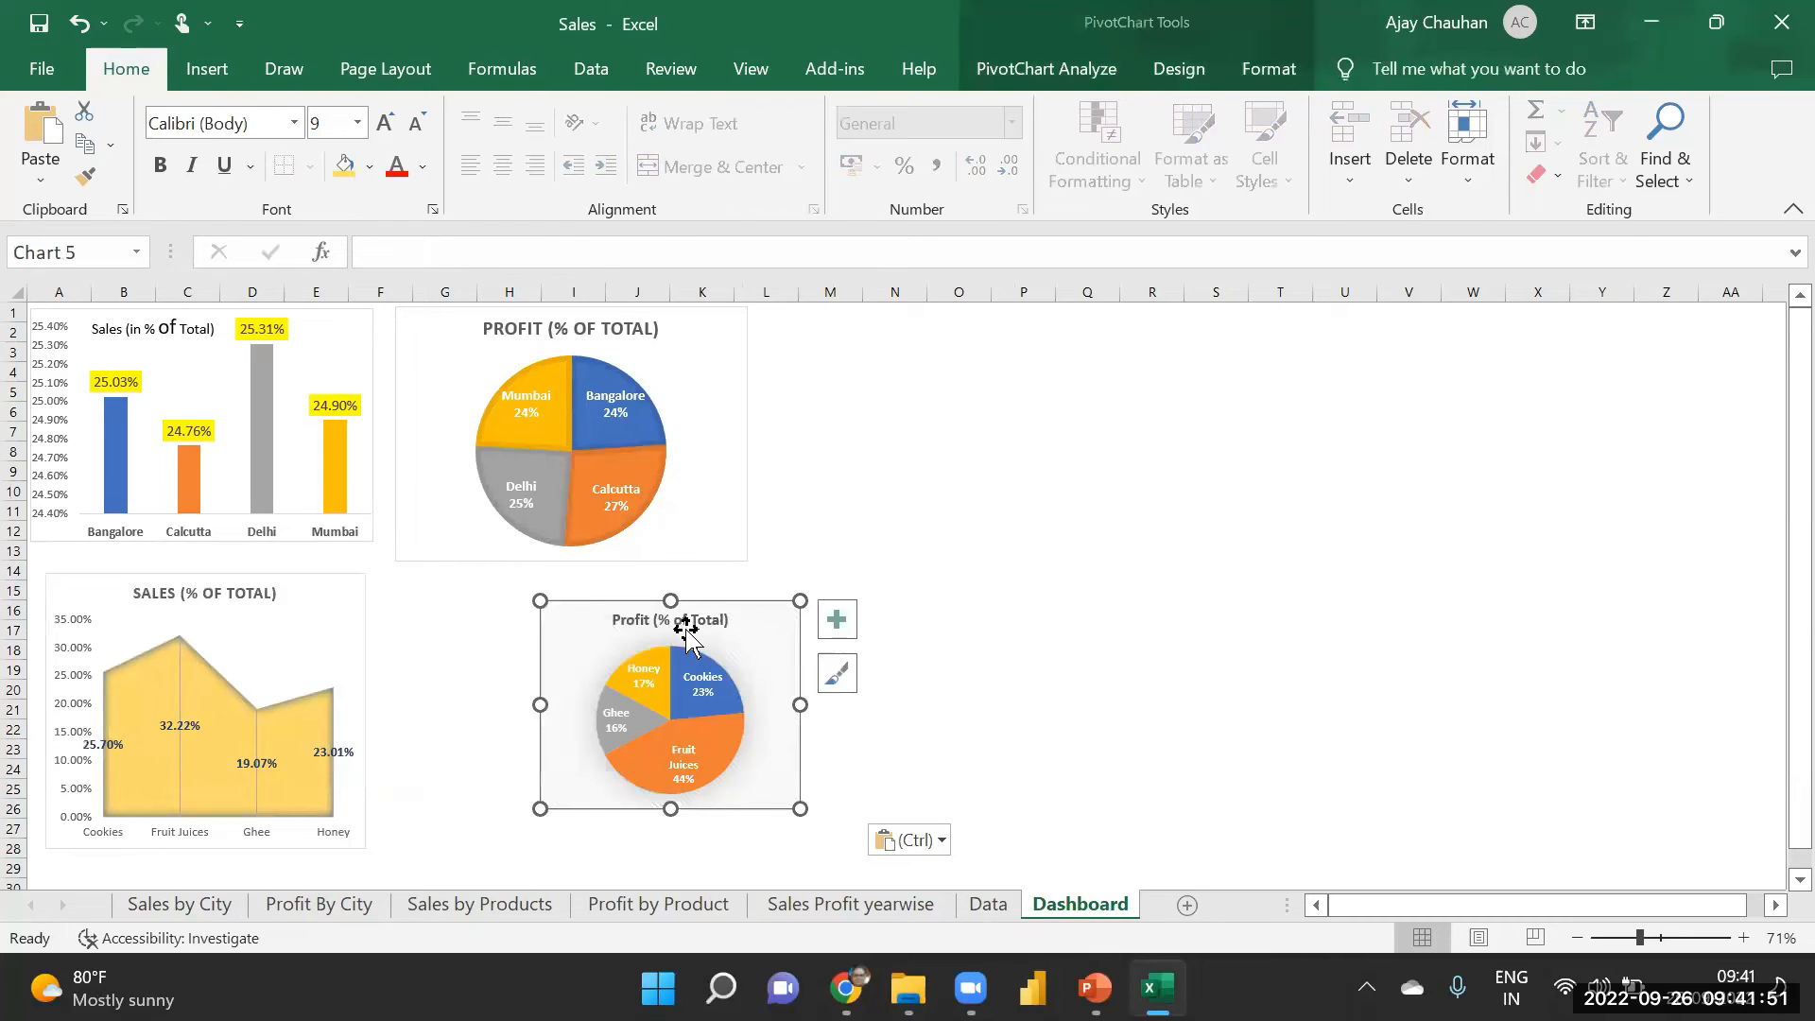
- Move the product profit pie chart beside the city profit pie chart, aligned with row 1, and enlarge it to a similar height
{"action": "left_click_drag", "start_coordinate": [726, 616], "coordinate": [858, 478]}
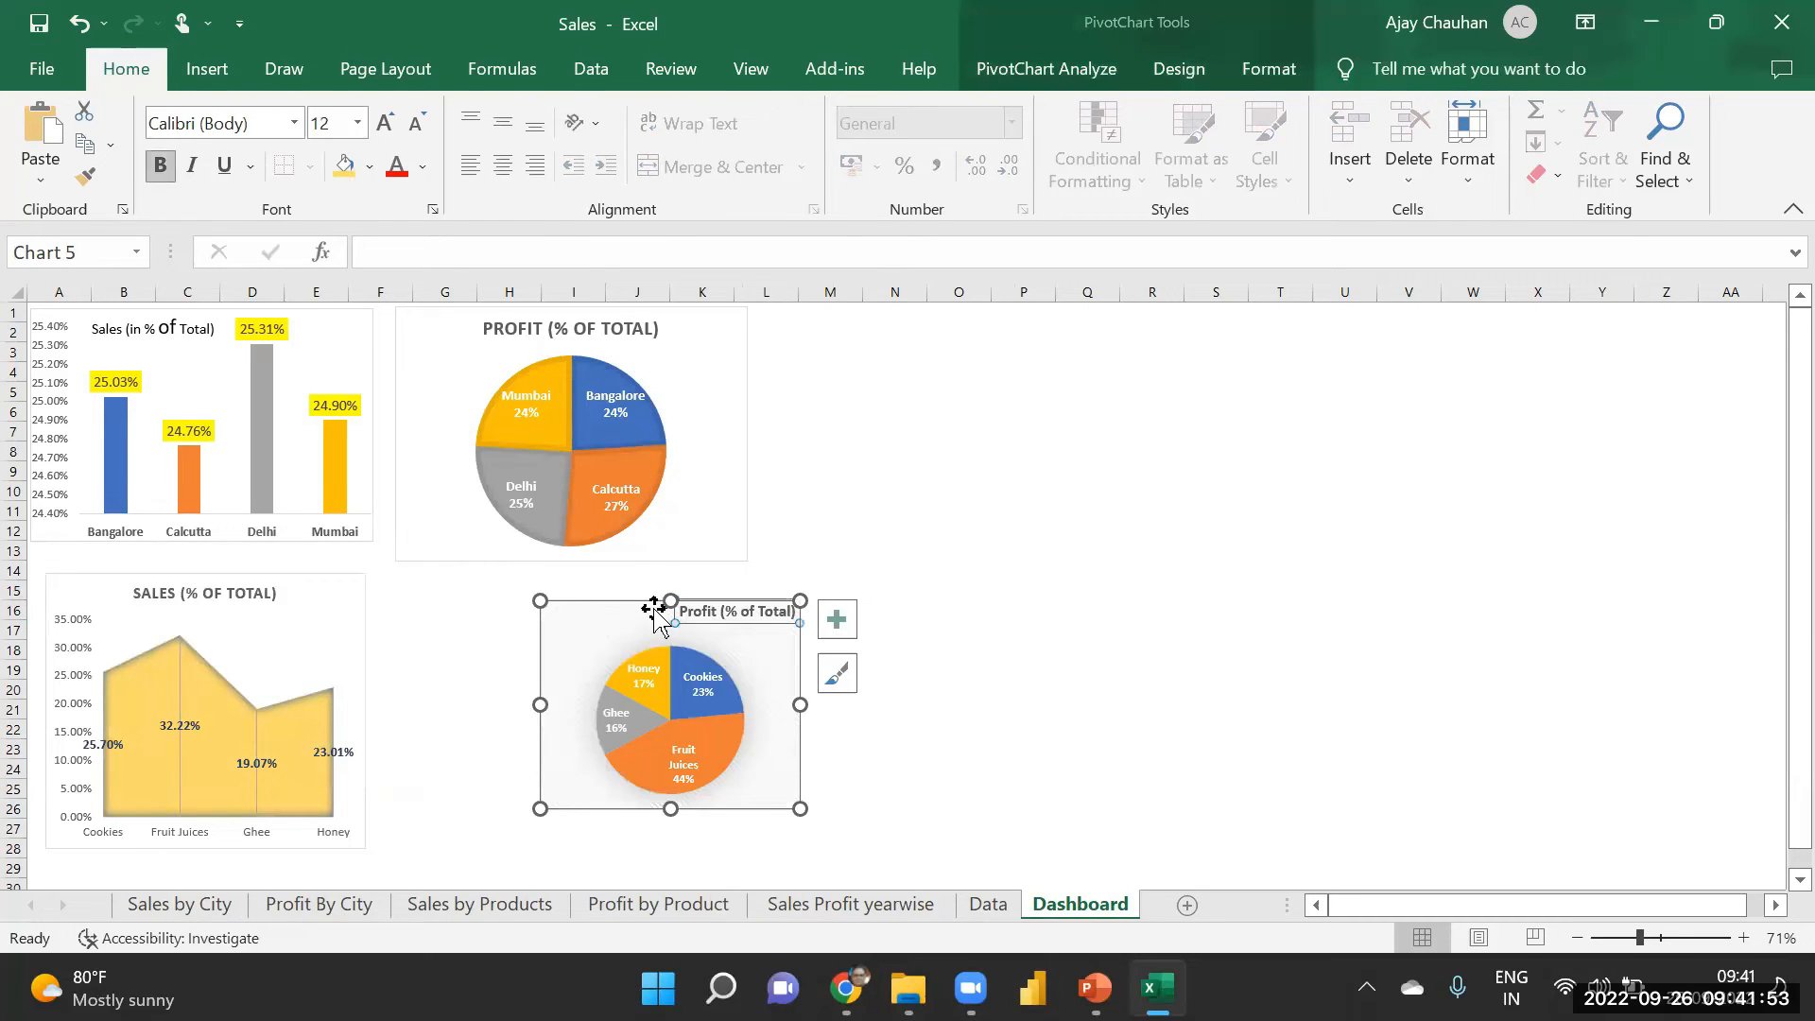
{"action": "key", "text": "ctrl+z"}
{"action": "left_click_drag", "start_coordinate": [580, 610], "coordinate": [794, 310]}
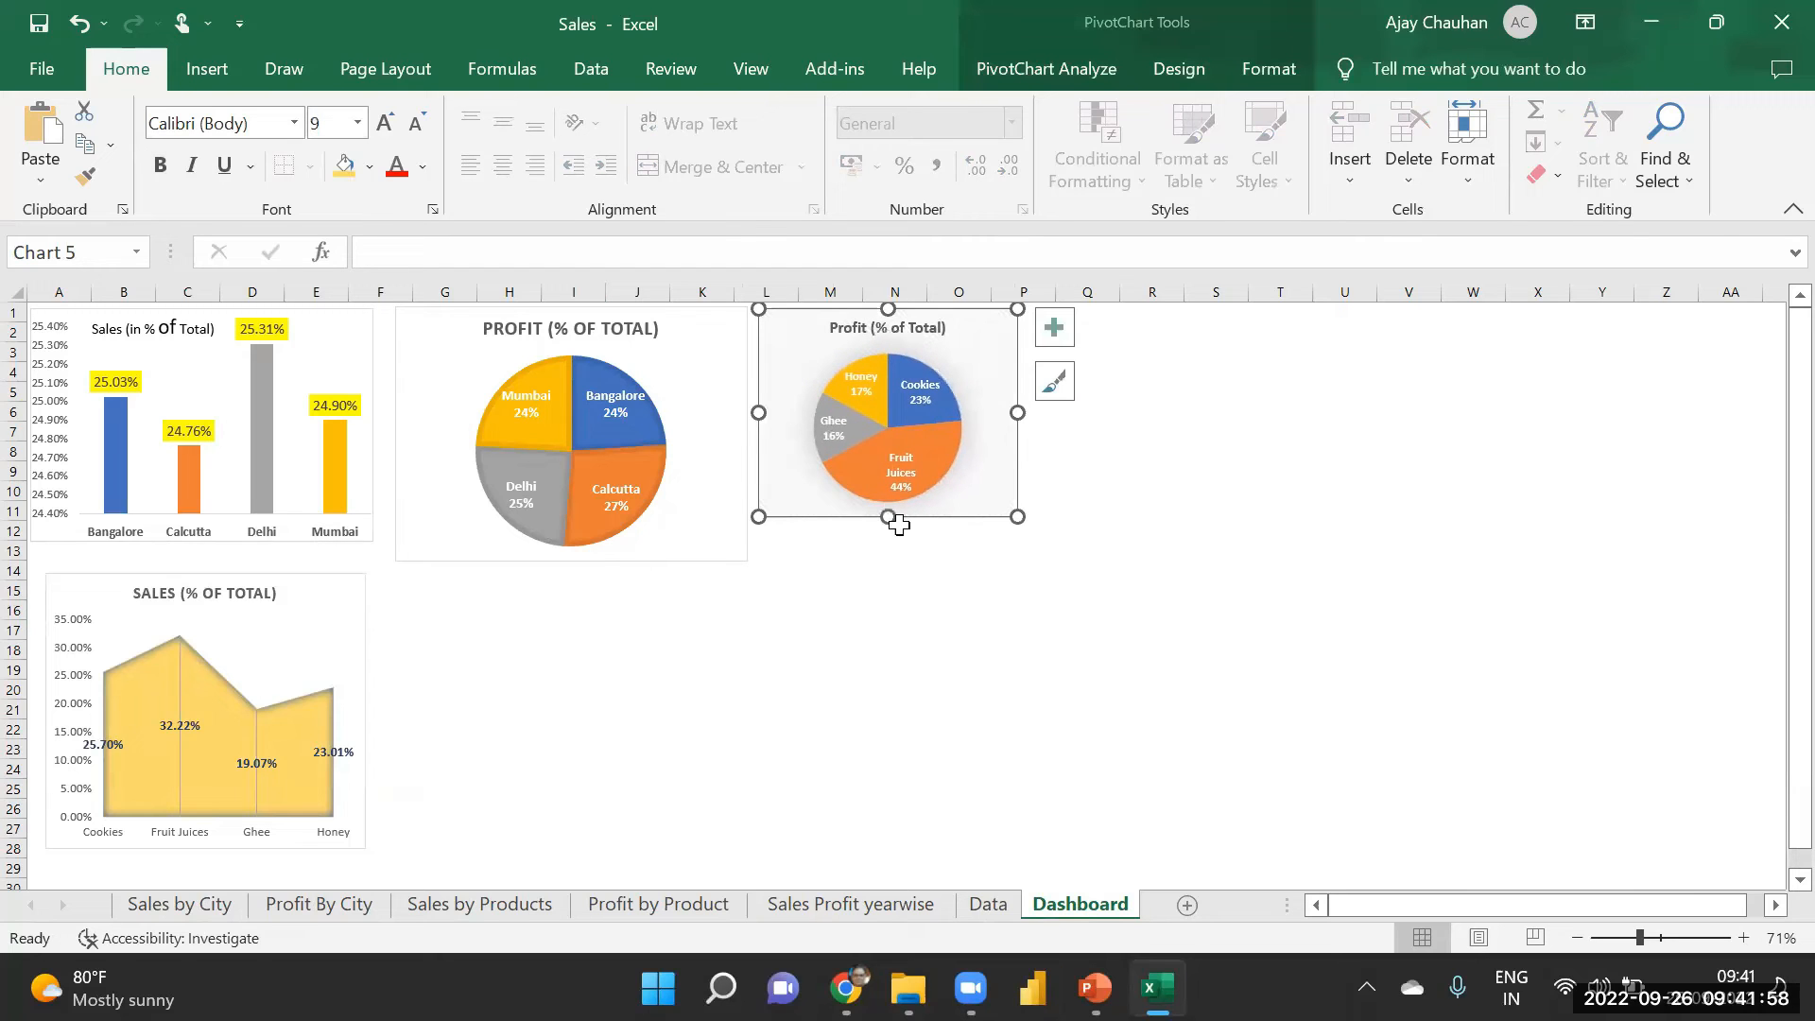
{"action": "left_click_drag", "start_coordinate": [882, 537], "coordinate": [882, 557]}
{"action": "left_click_drag", "start_coordinate": [1017, 432], "coordinate": [1045, 432]}
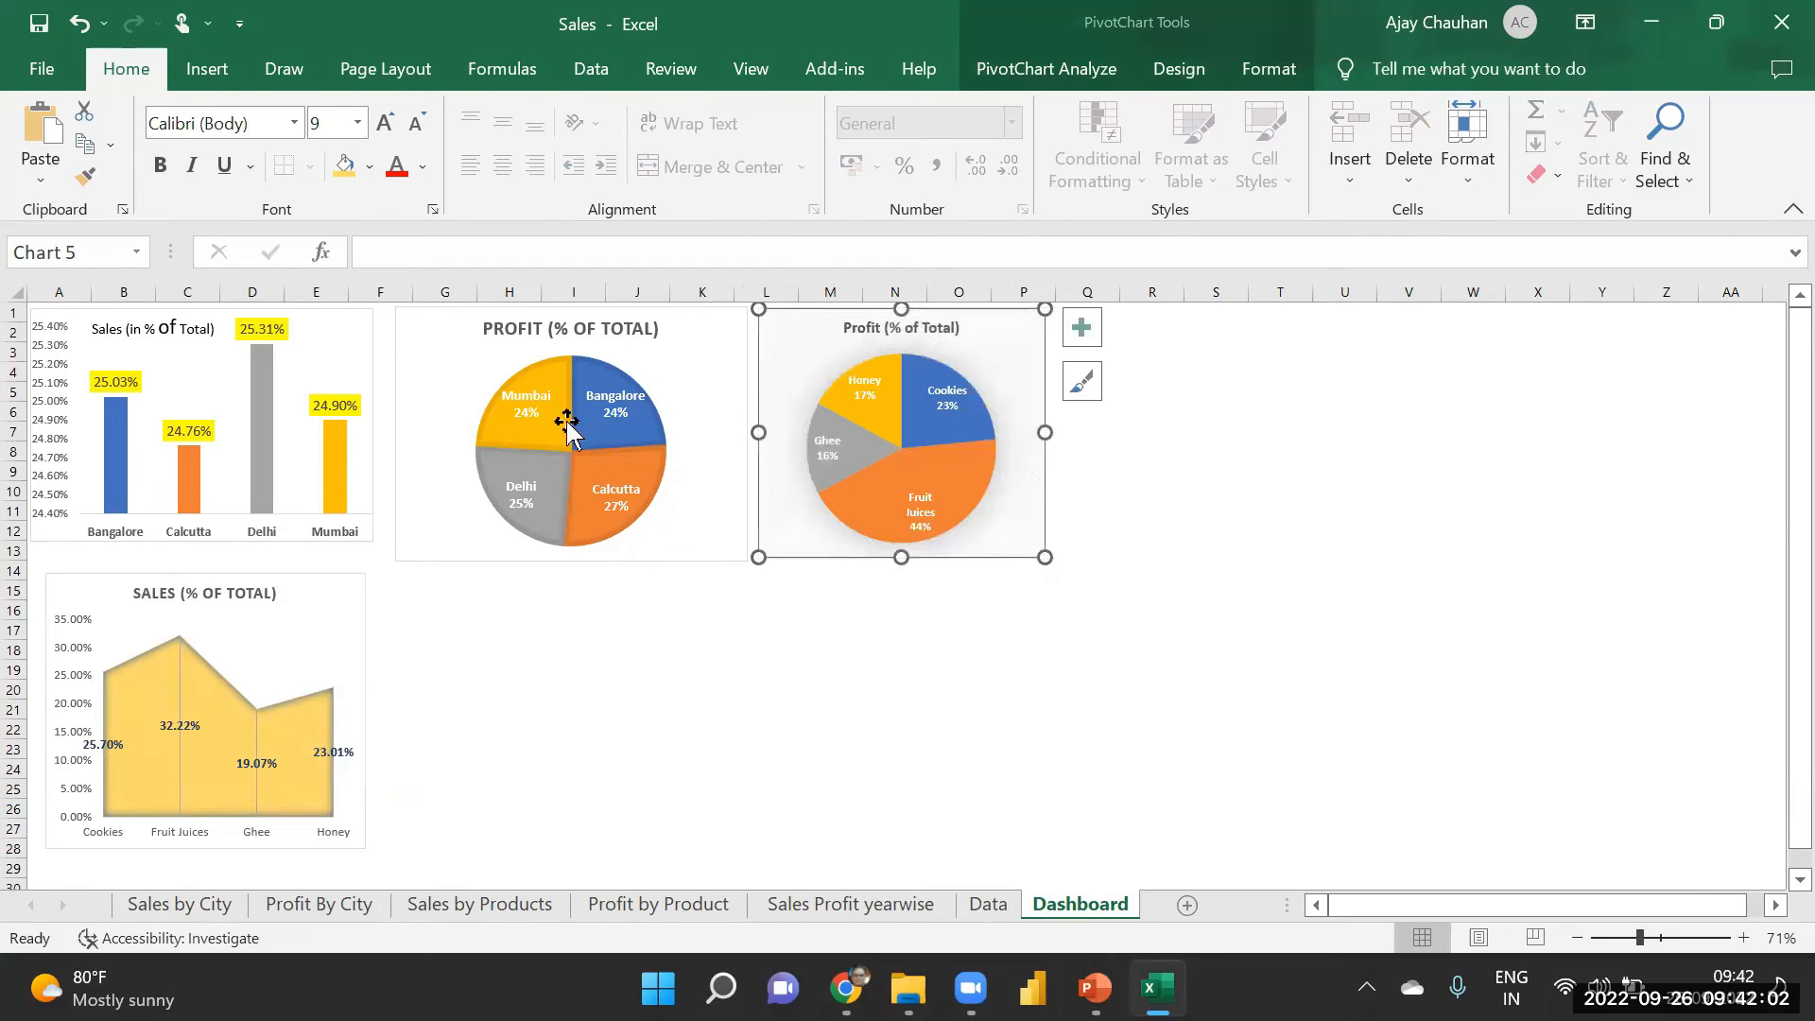
{"action": "left_click", "coordinate": [1487, 507]}
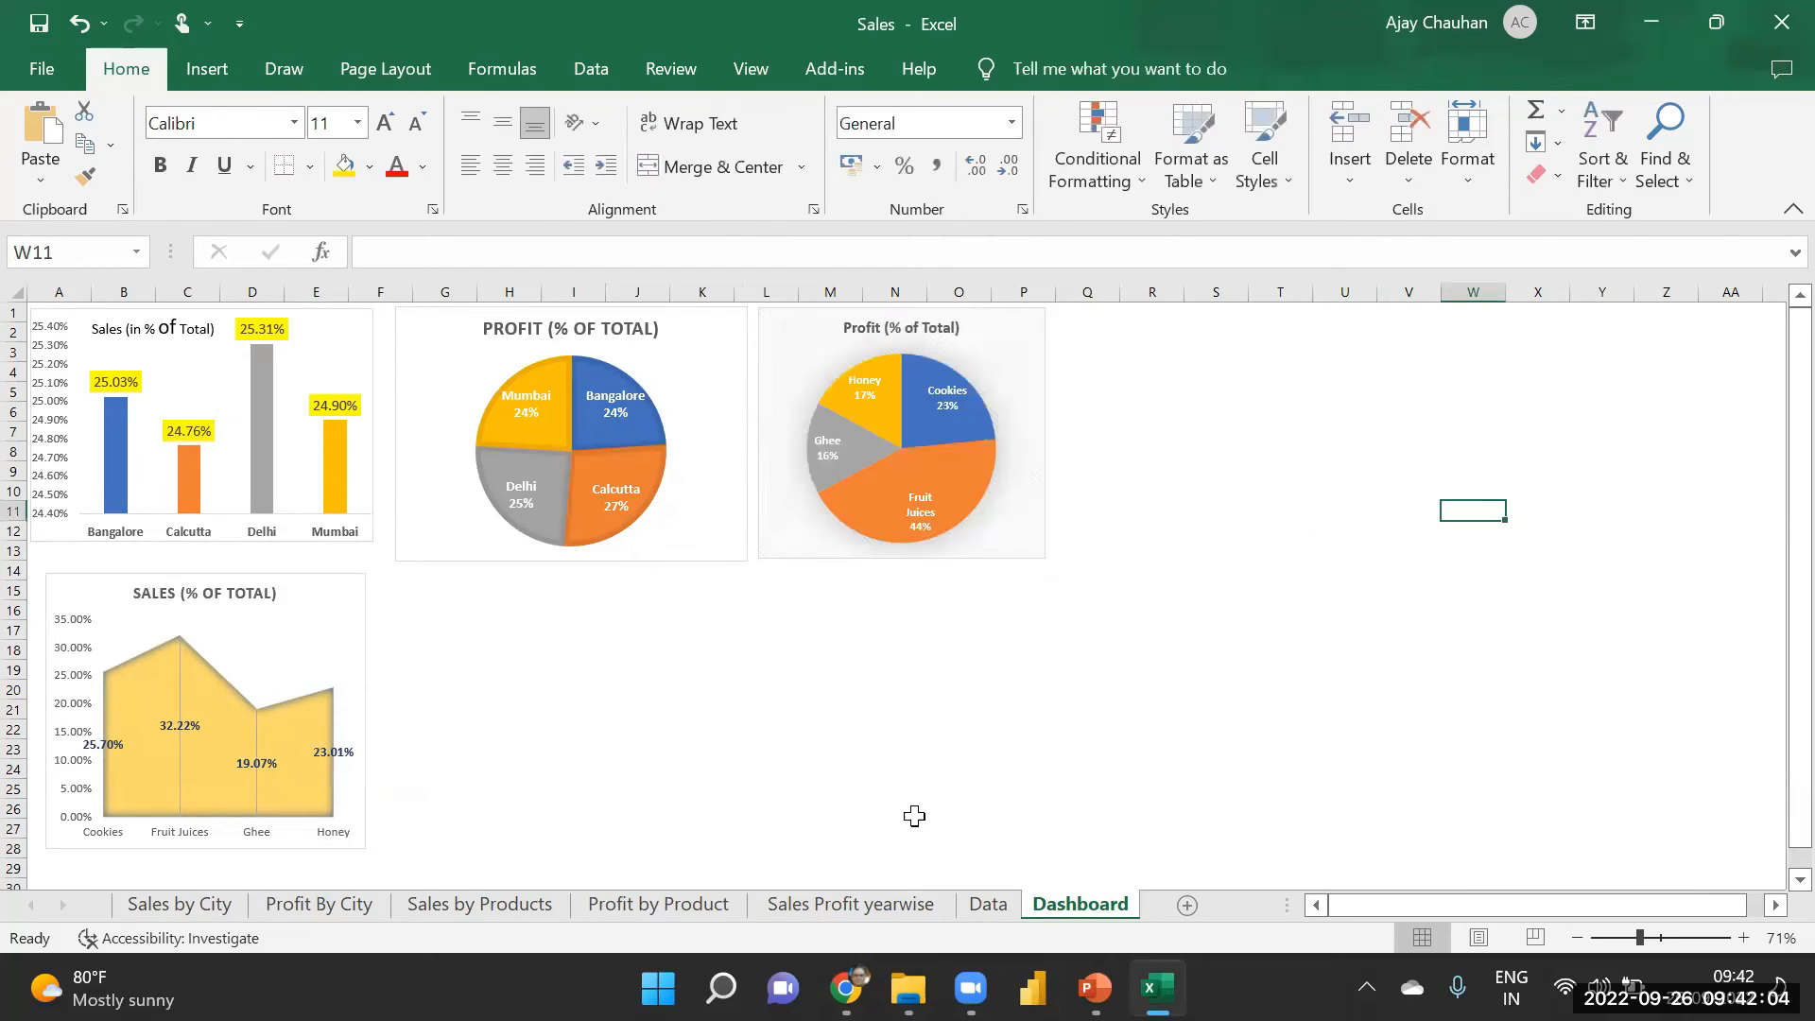
- Copy the sales and profit line chart from the Sales Profit yearwise sheet and return to the Dashboard sheet
{"action": "left_click", "coordinate": [841, 909]}
{"action": "left_click", "coordinate": [851, 351]}
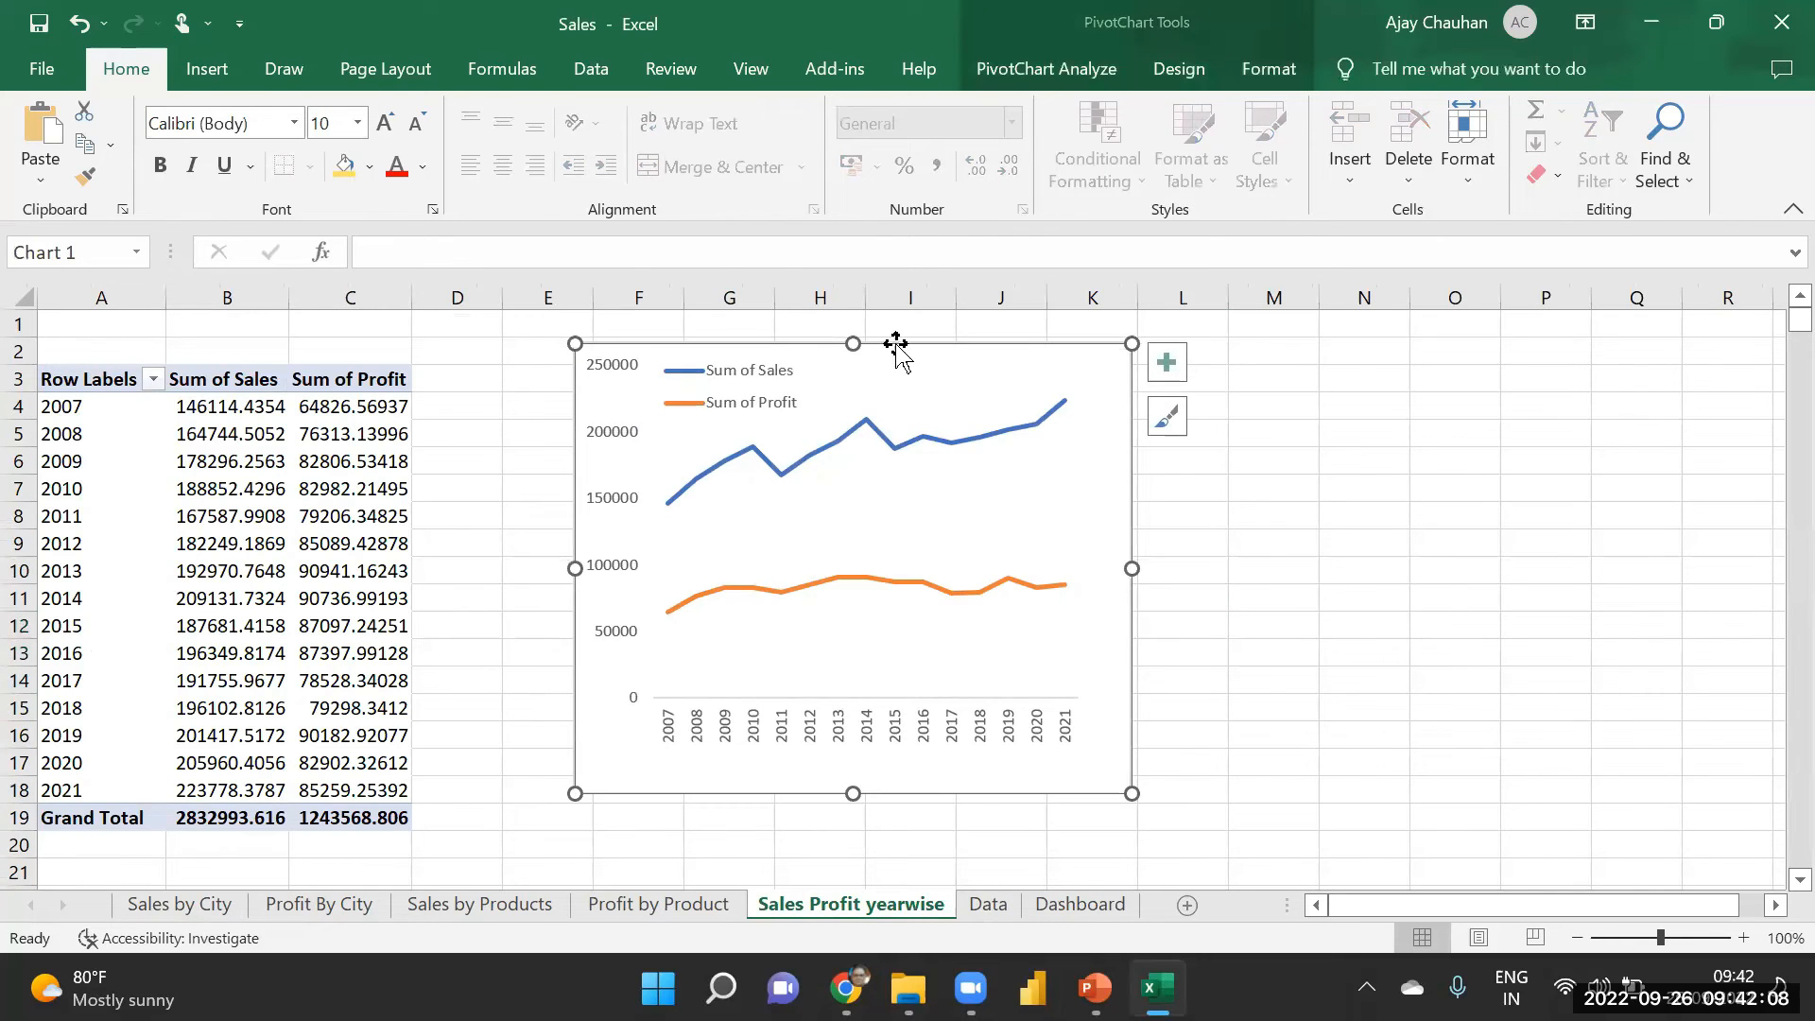
{"action": "right_click", "coordinate": [899, 354]}
{"action": "left_click", "coordinate": [955, 309]}
{"action": "left_click", "coordinate": [1066, 909]}
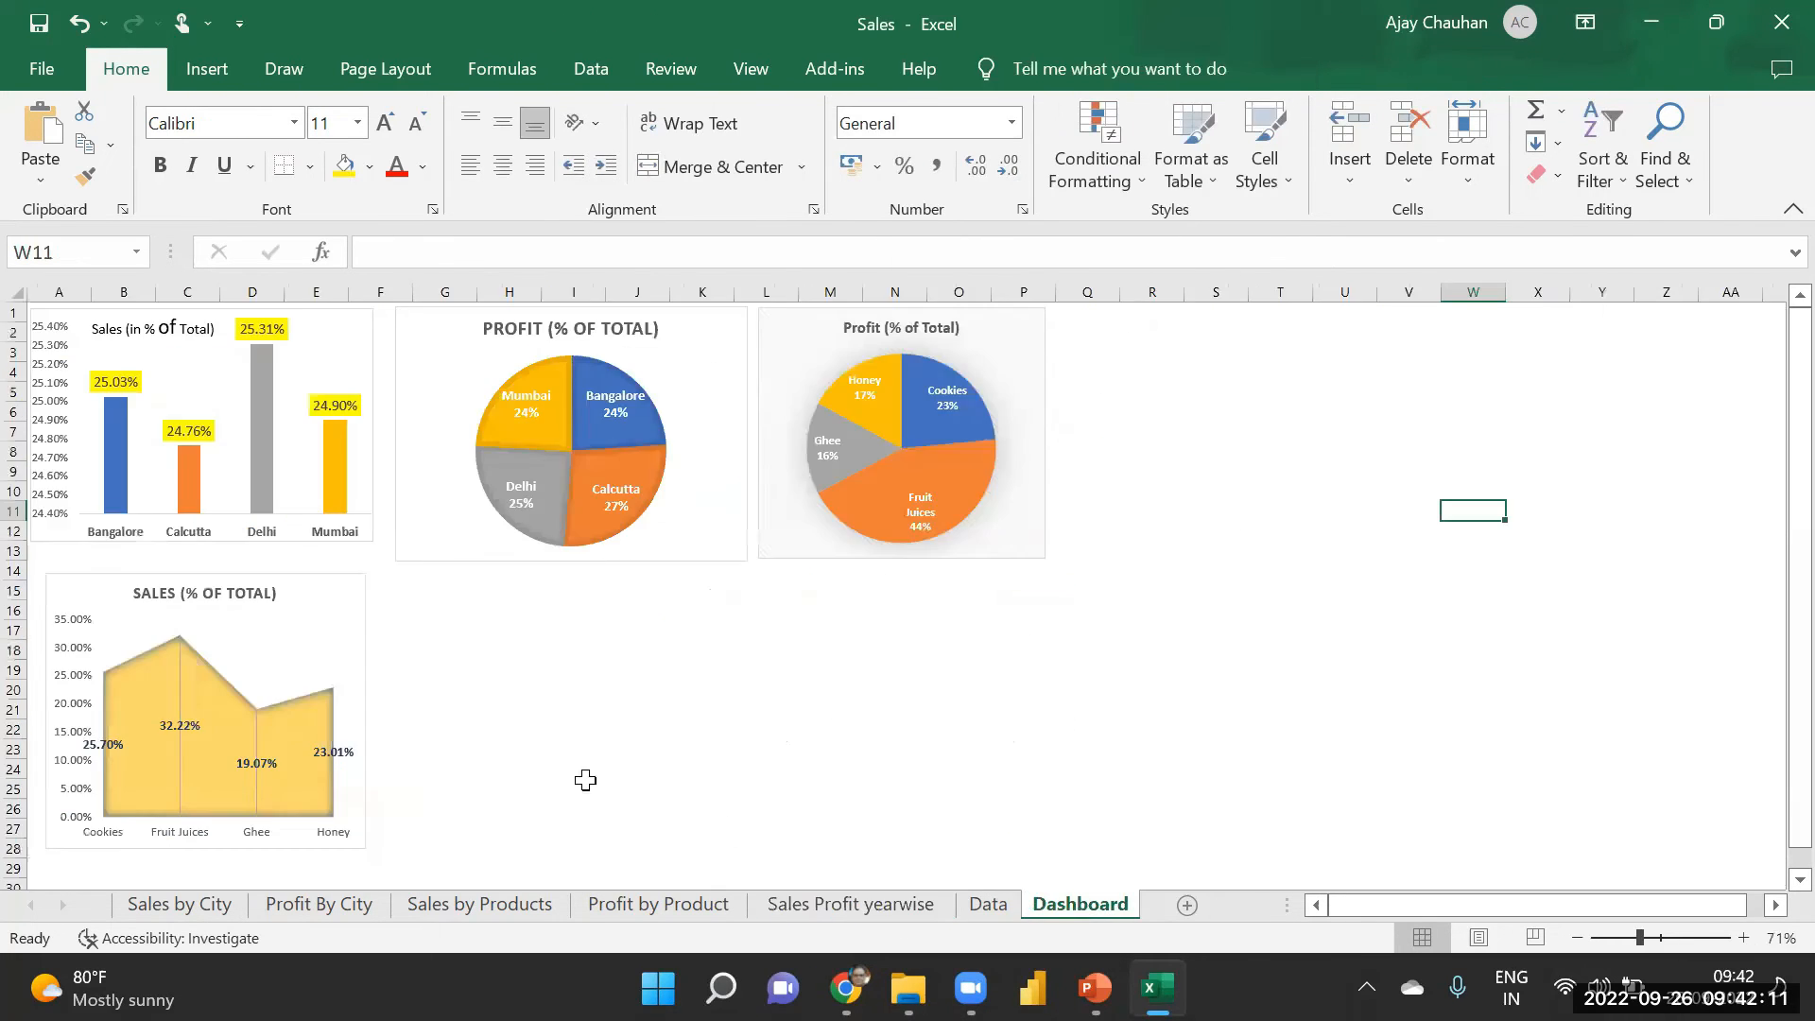
- Paste the line chart beside the area chart and resize it to span the width of both pie charts above
{"action": "left_click", "coordinate": [447, 597]}
{"action": "key", "text": "ctrl+v"}
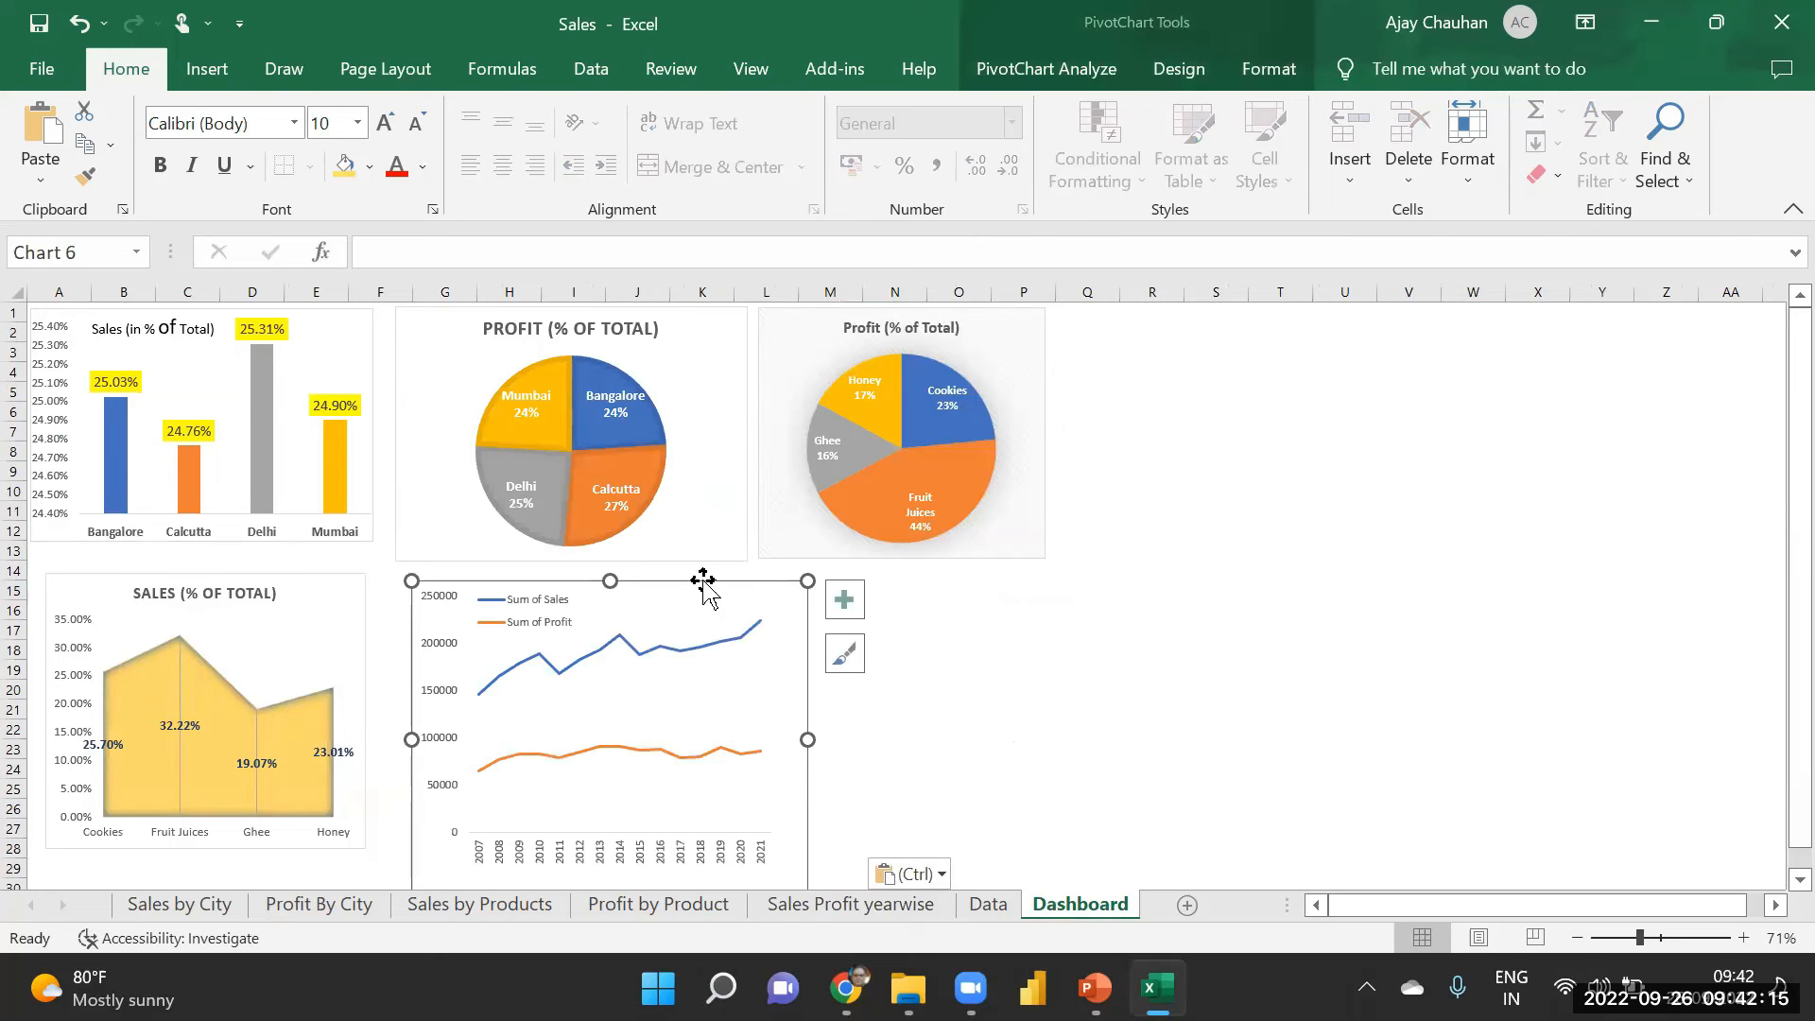
{"action": "left_click_drag", "start_coordinate": [726, 593], "coordinate": [681, 579]}
{"action": "left_click", "coordinate": [1216, 510]}
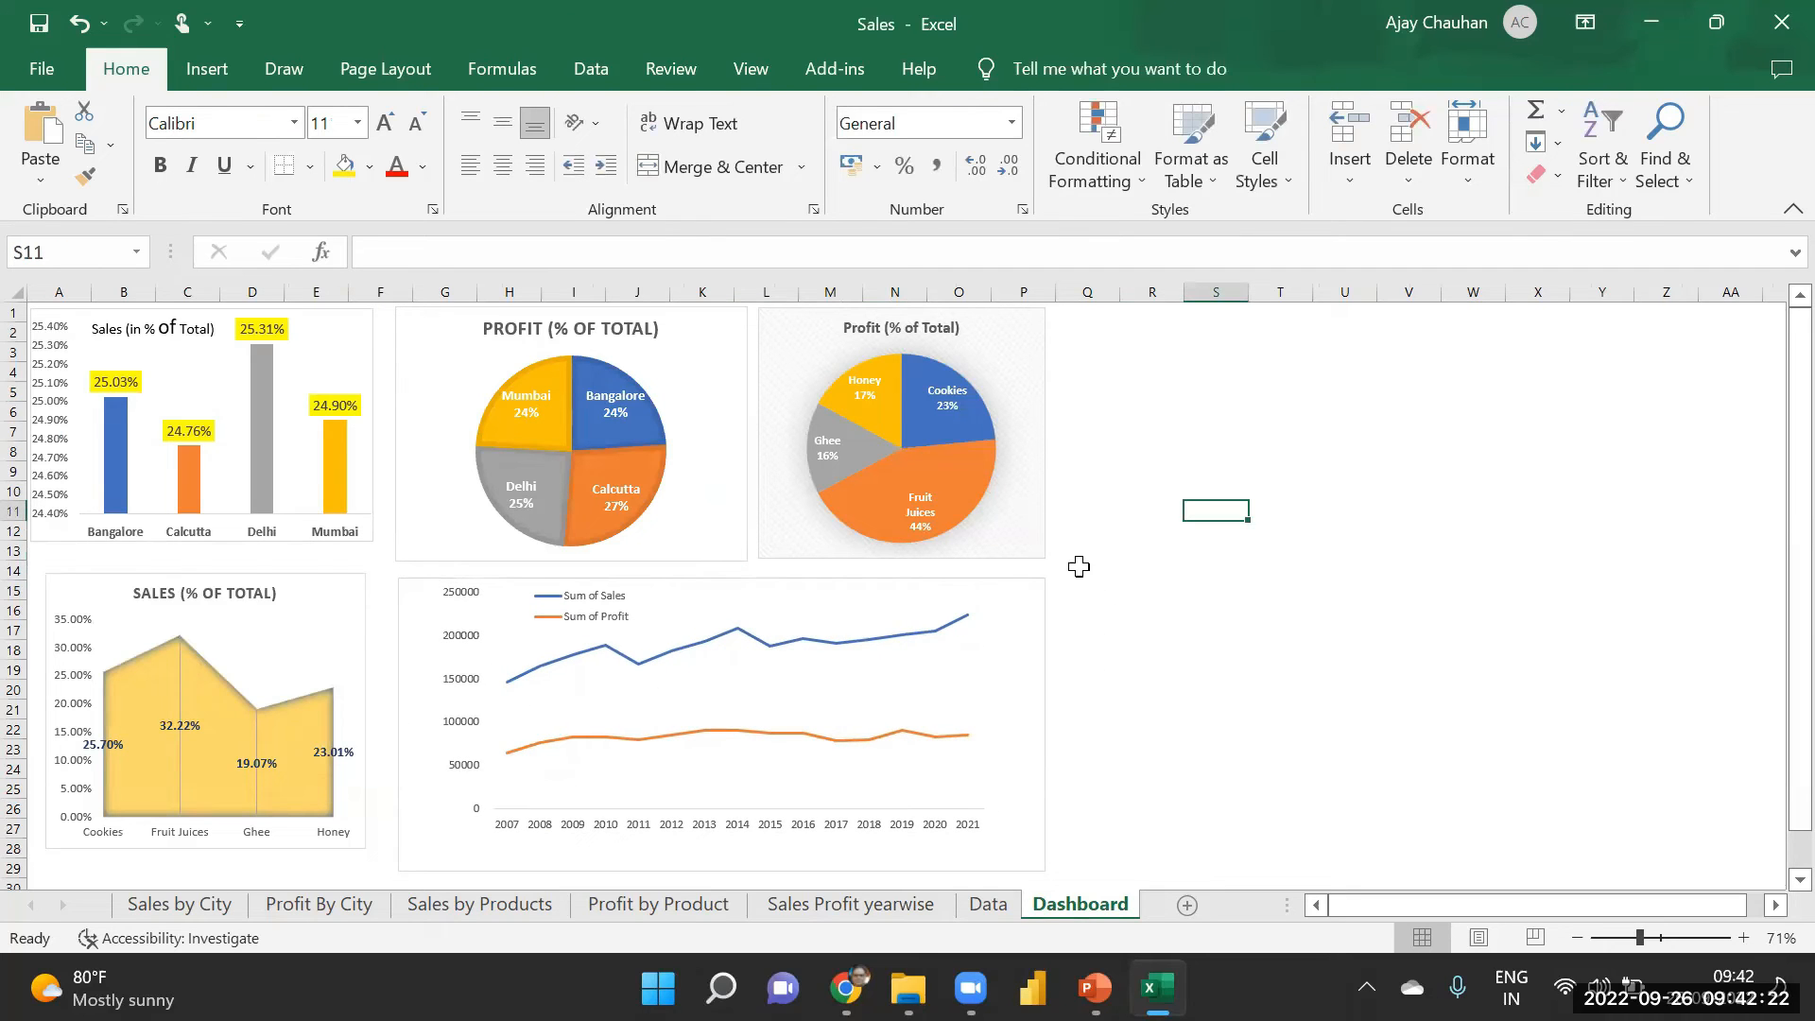
{"action": "key", "text": "alt+Tab"}
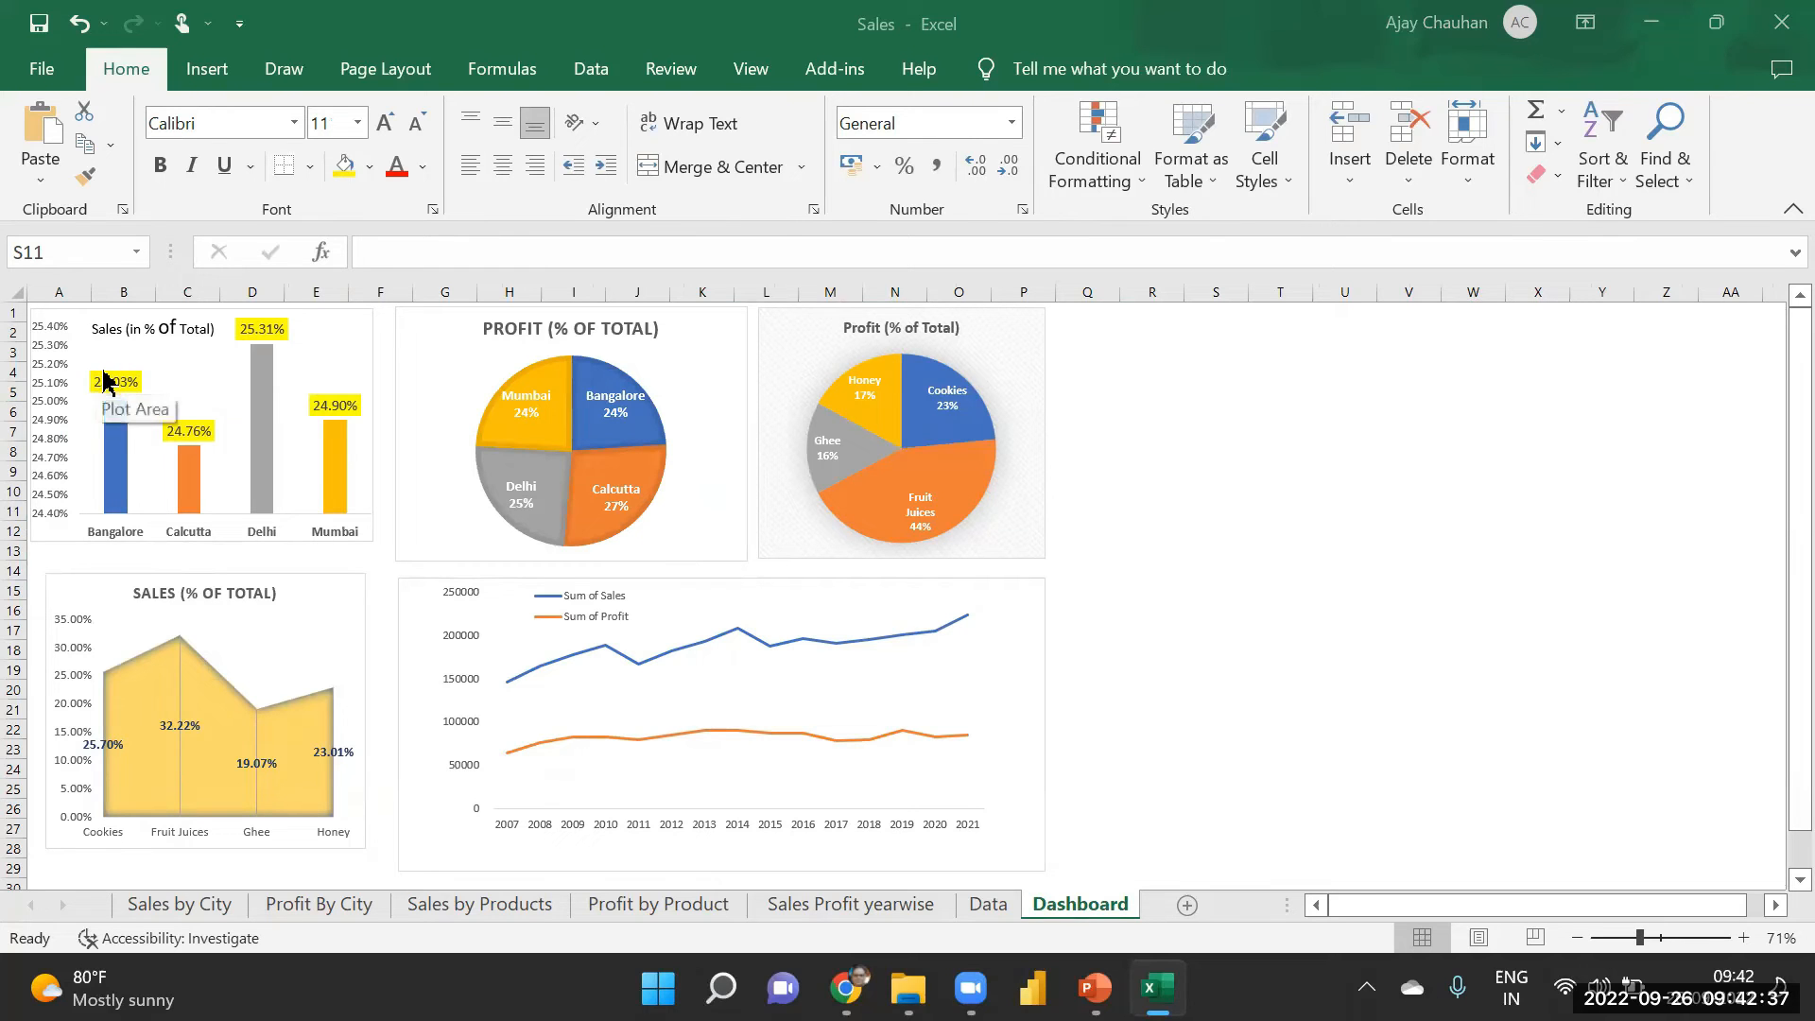
{"action": "left_click", "coordinate": [1156, 440]}
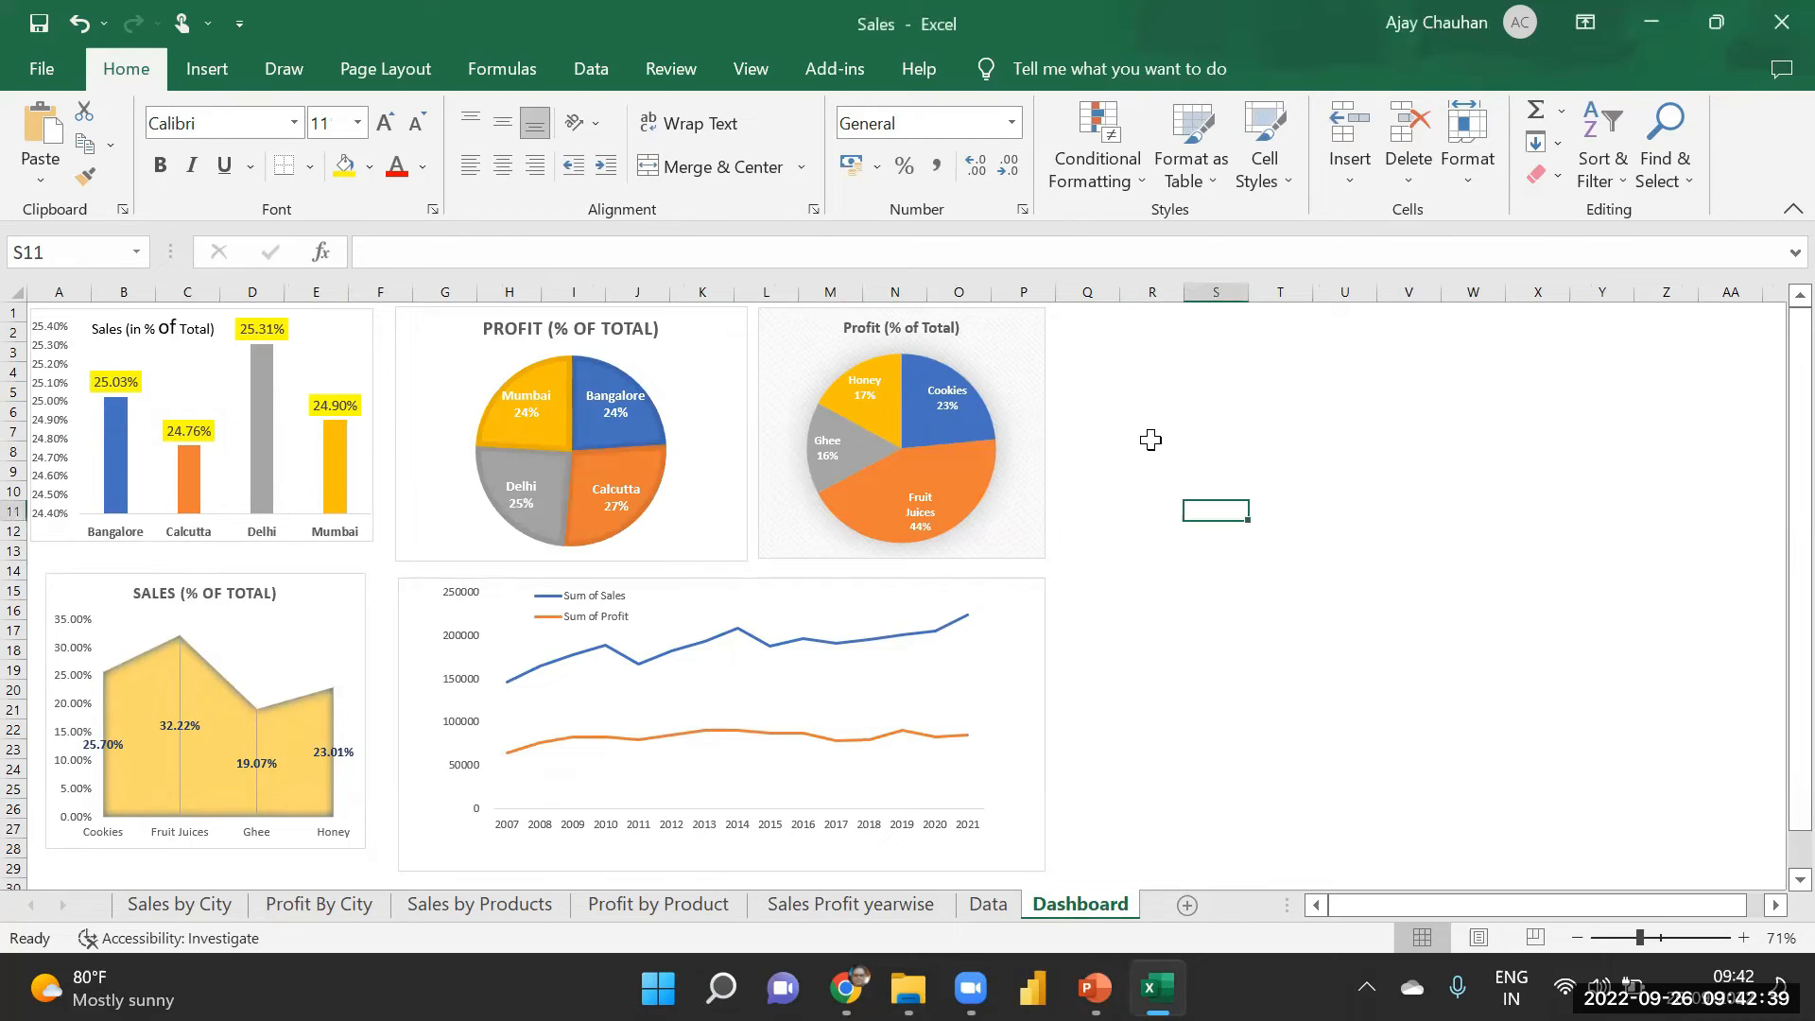
{"action": "left_click", "coordinate": [1163, 438]}
{"action": "left_click", "coordinate": [205, 71]}
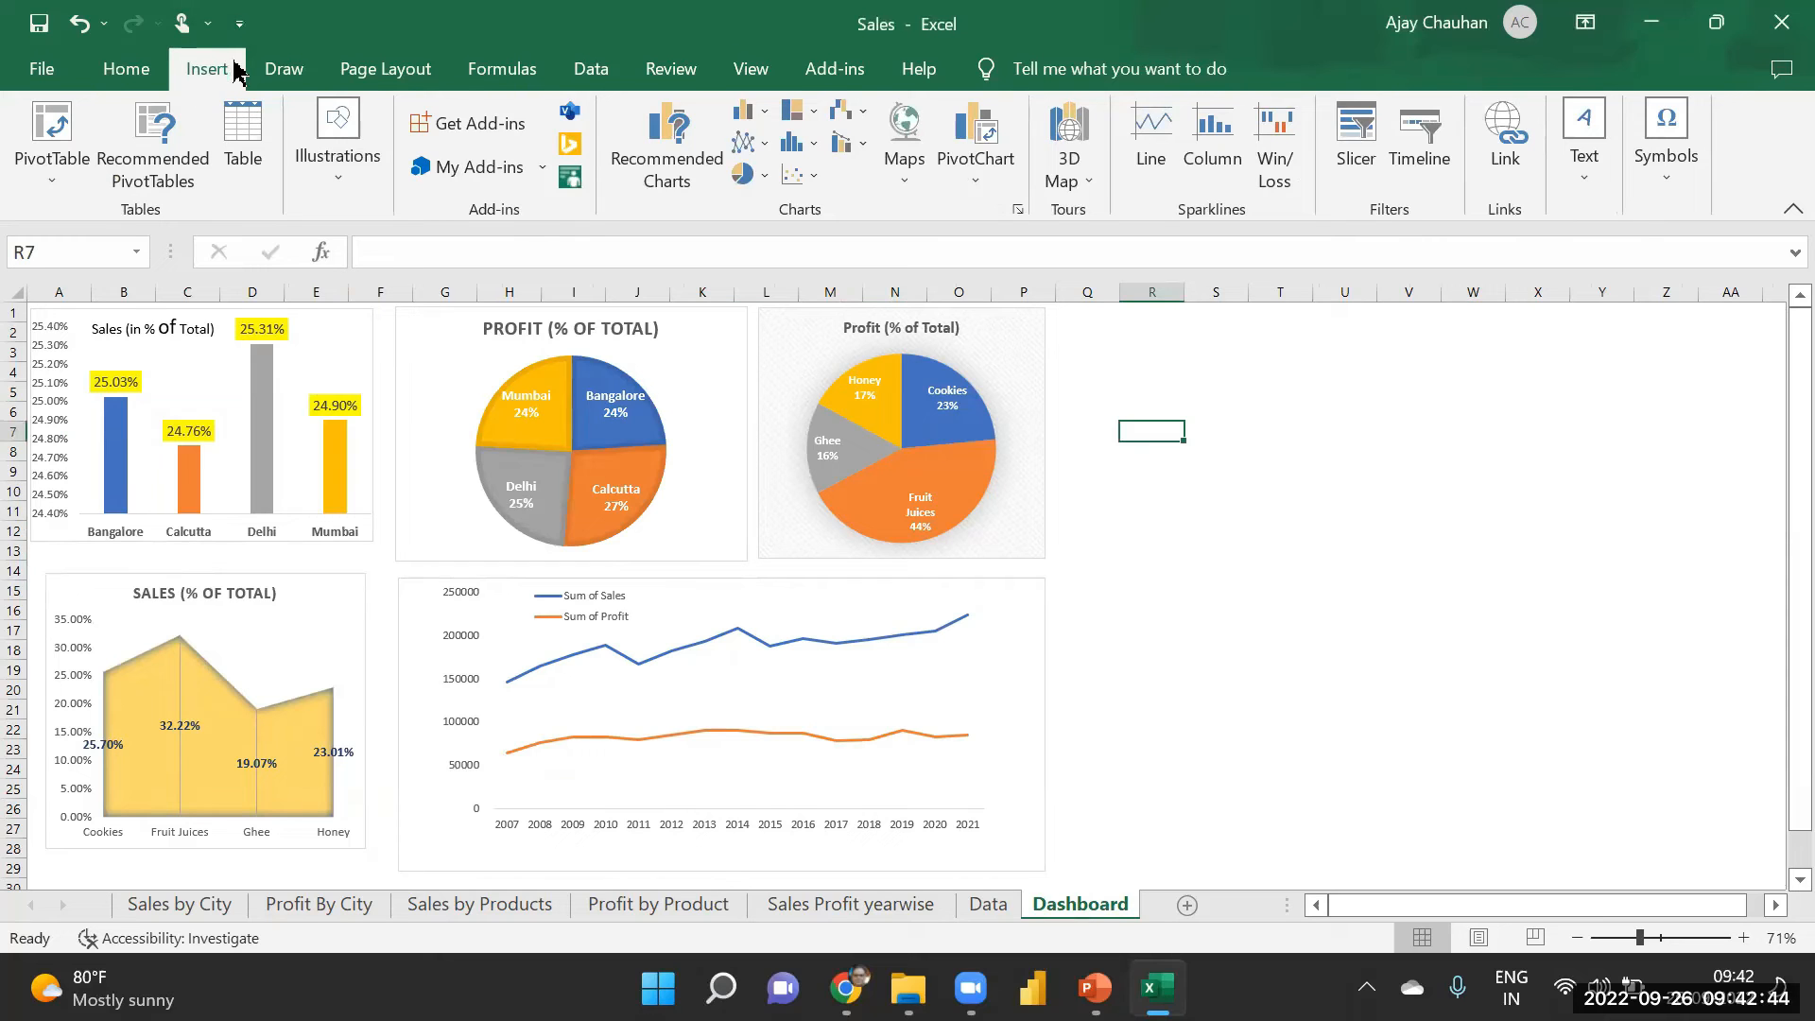
{"action": "left_click", "coordinate": [1353, 156]}
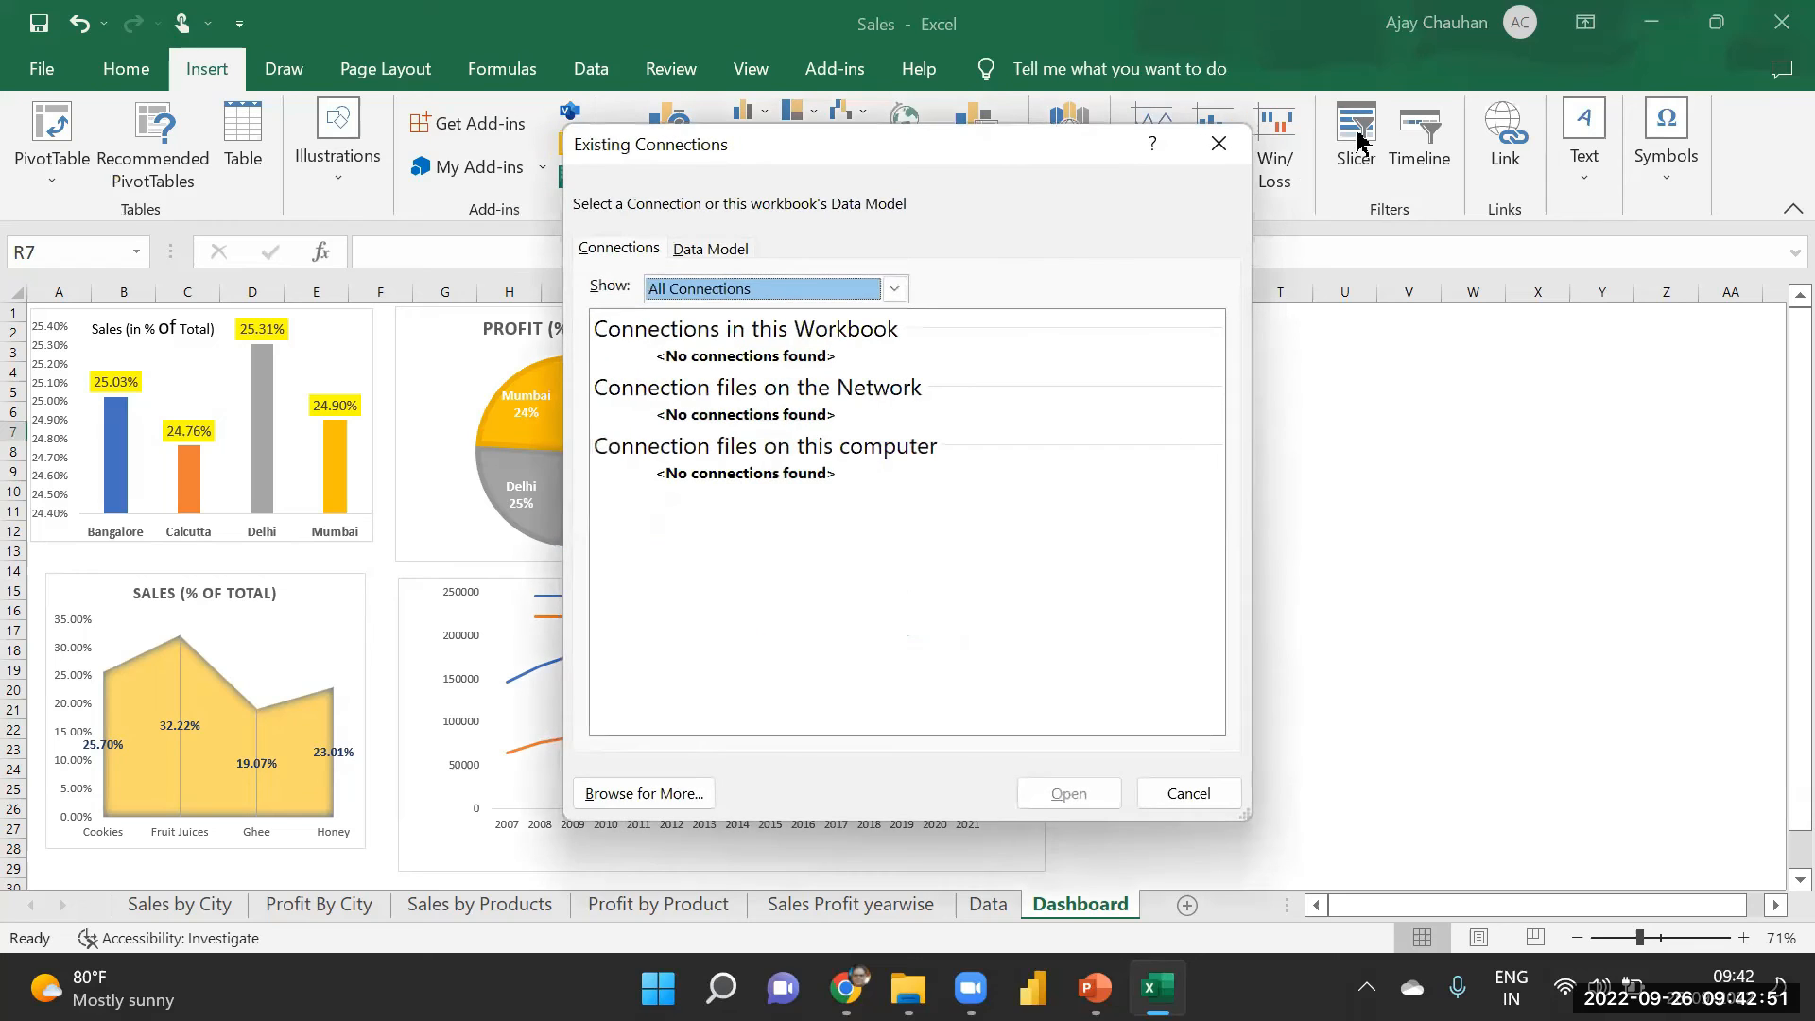
{"action": "left_click", "coordinate": [1187, 794]}
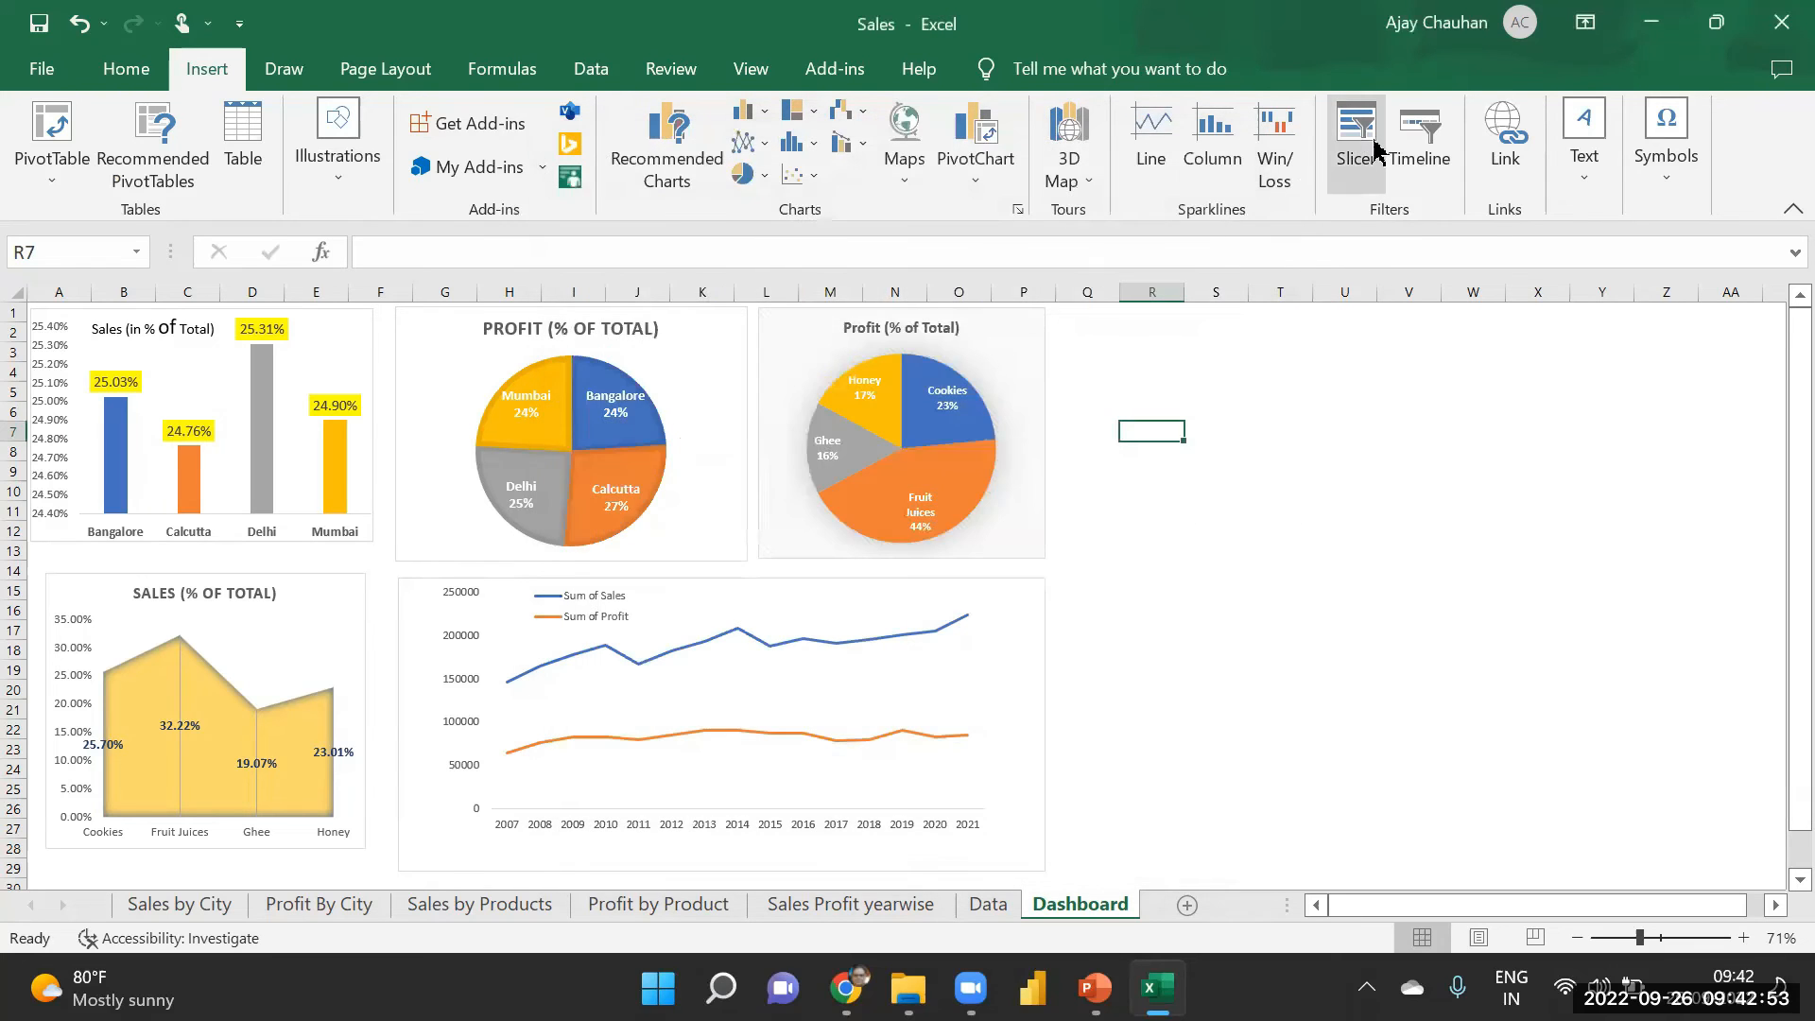
{"action": "left_click", "coordinate": [1361, 134]}
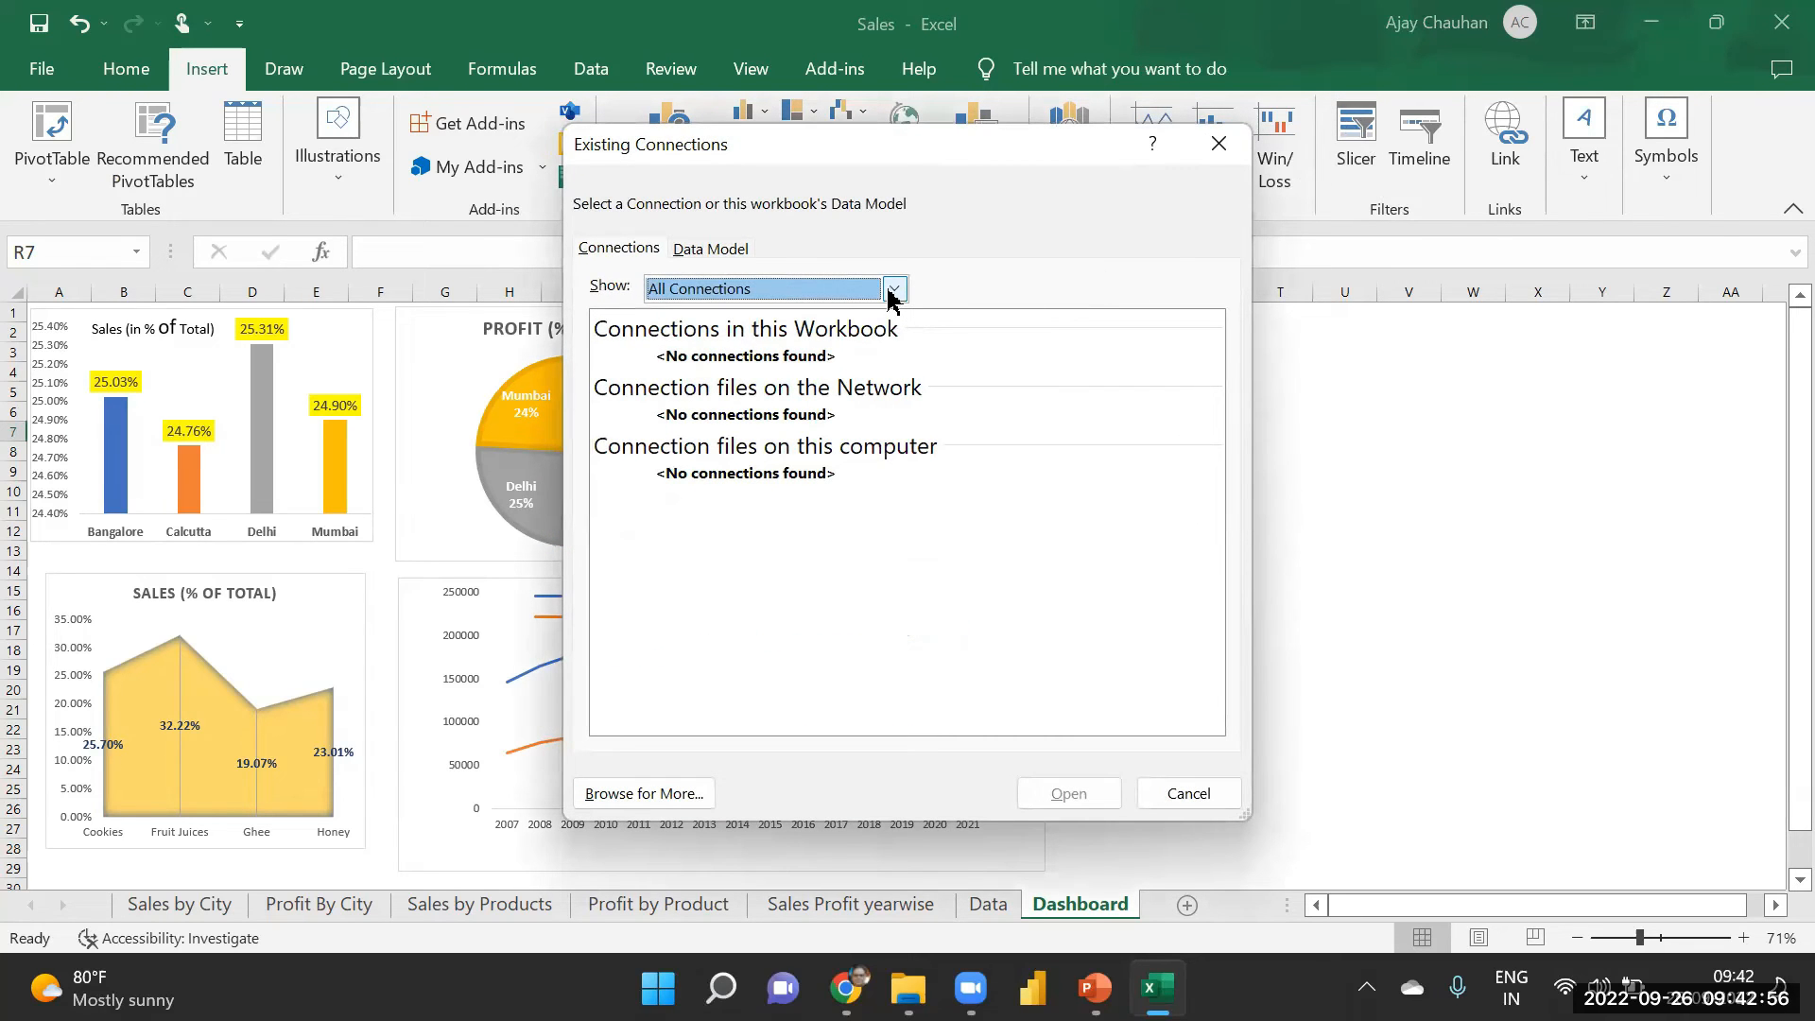
{"action": "left_click", "coordinate": [718, 252]}
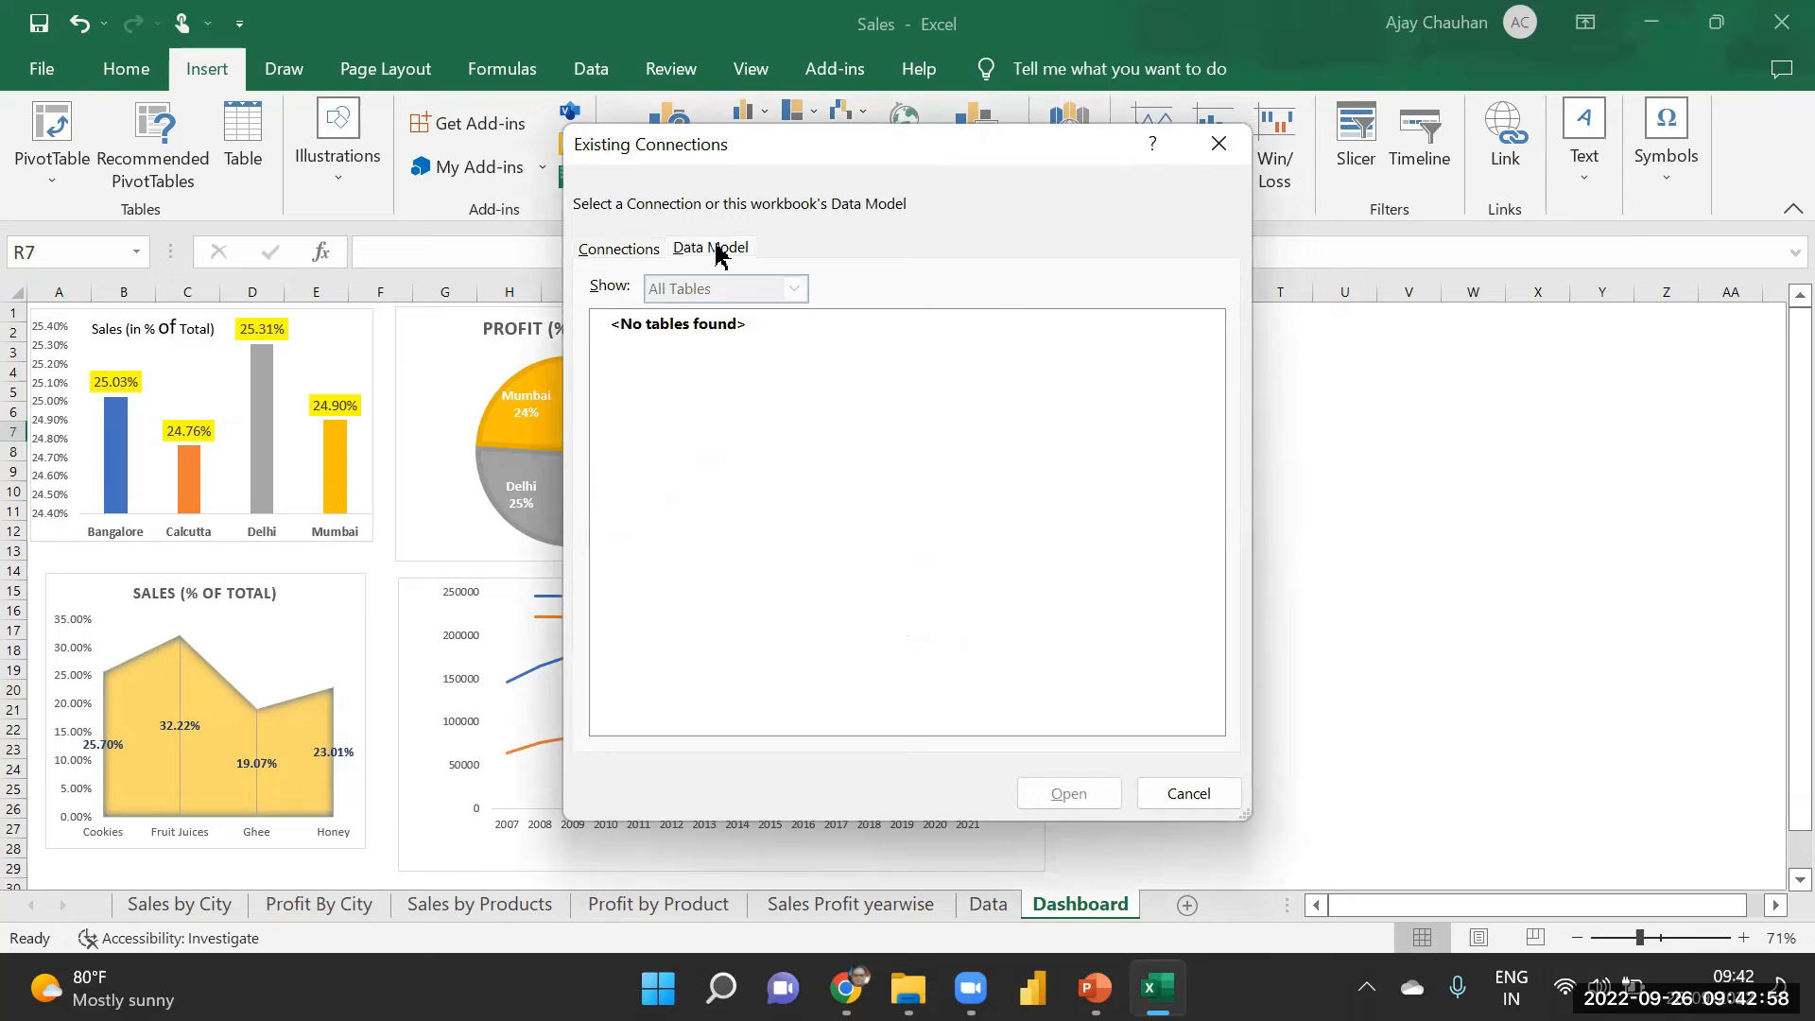
{"action": "left_click", "coordinate": [615, 249]}
{"action": "left_click", "coordinate": [894, 291]}
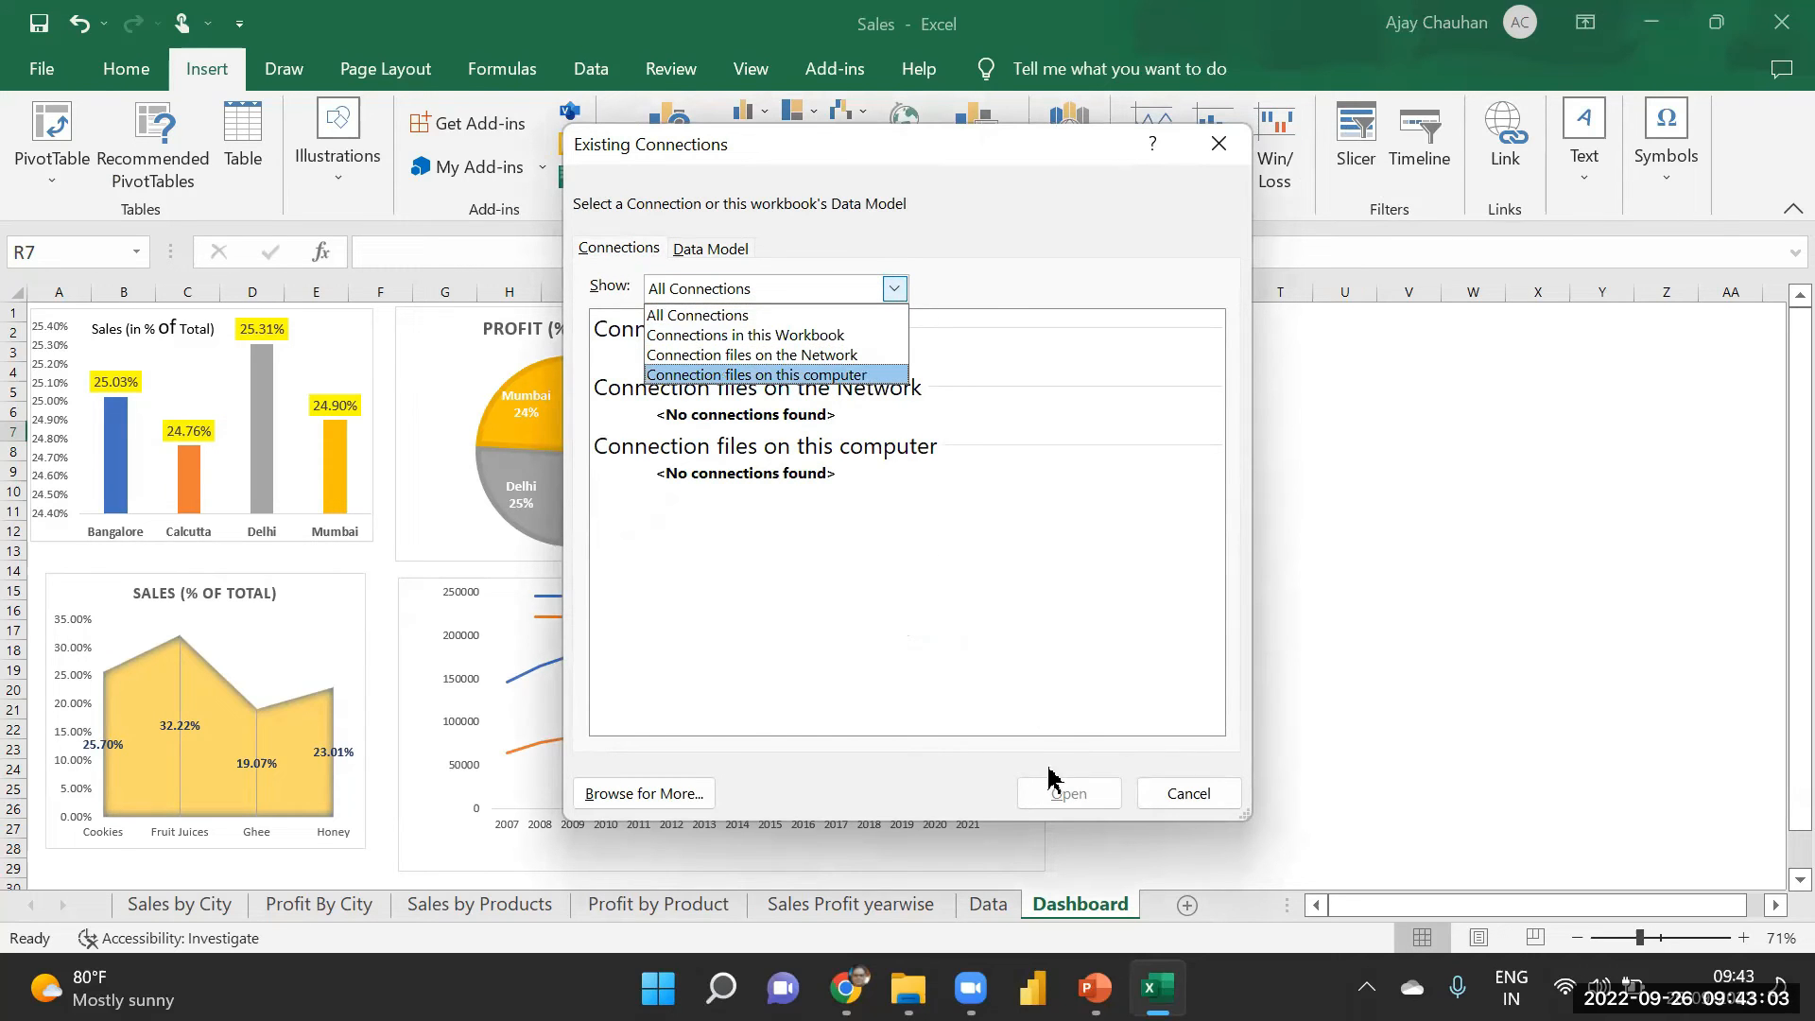
{"action": "left_click", "coordinate": [803, 320]}
{"action": "left_click", "coordinate": [892, 292]}
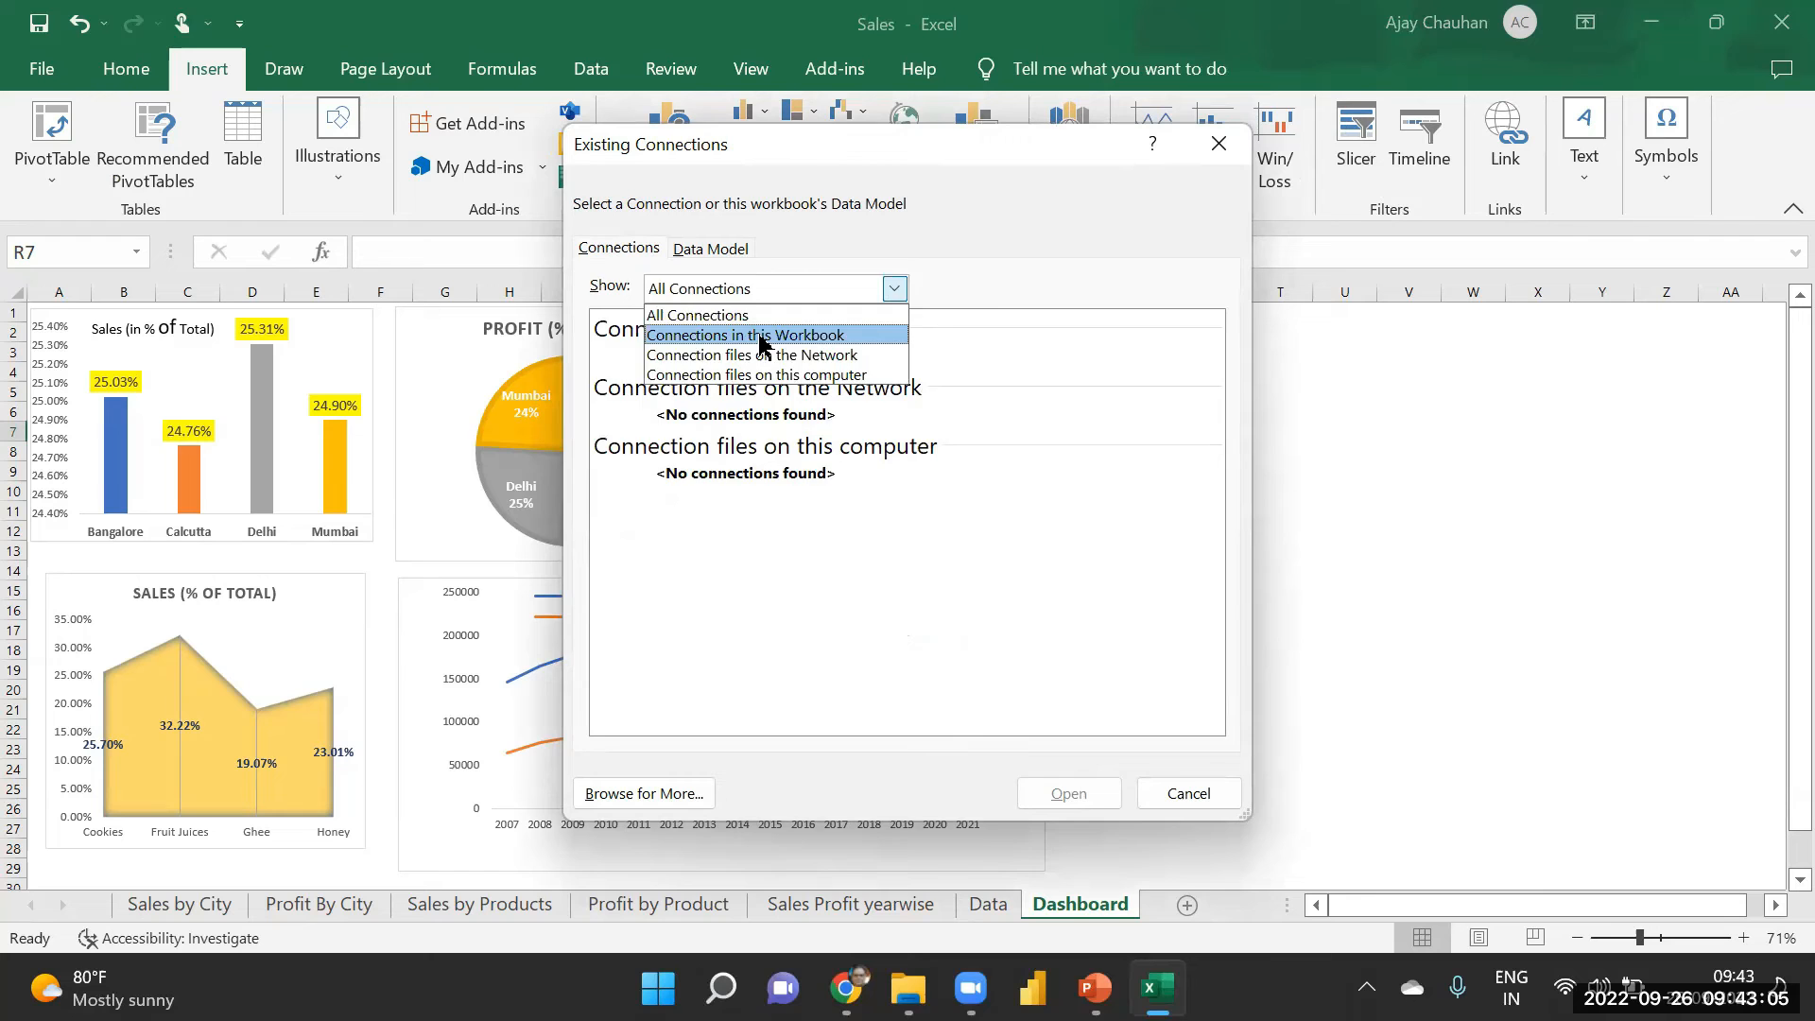
{"action": "left_click", "coordinate": [762, 342]}
{"action": "left_click", "coordinate": [896, 292]}
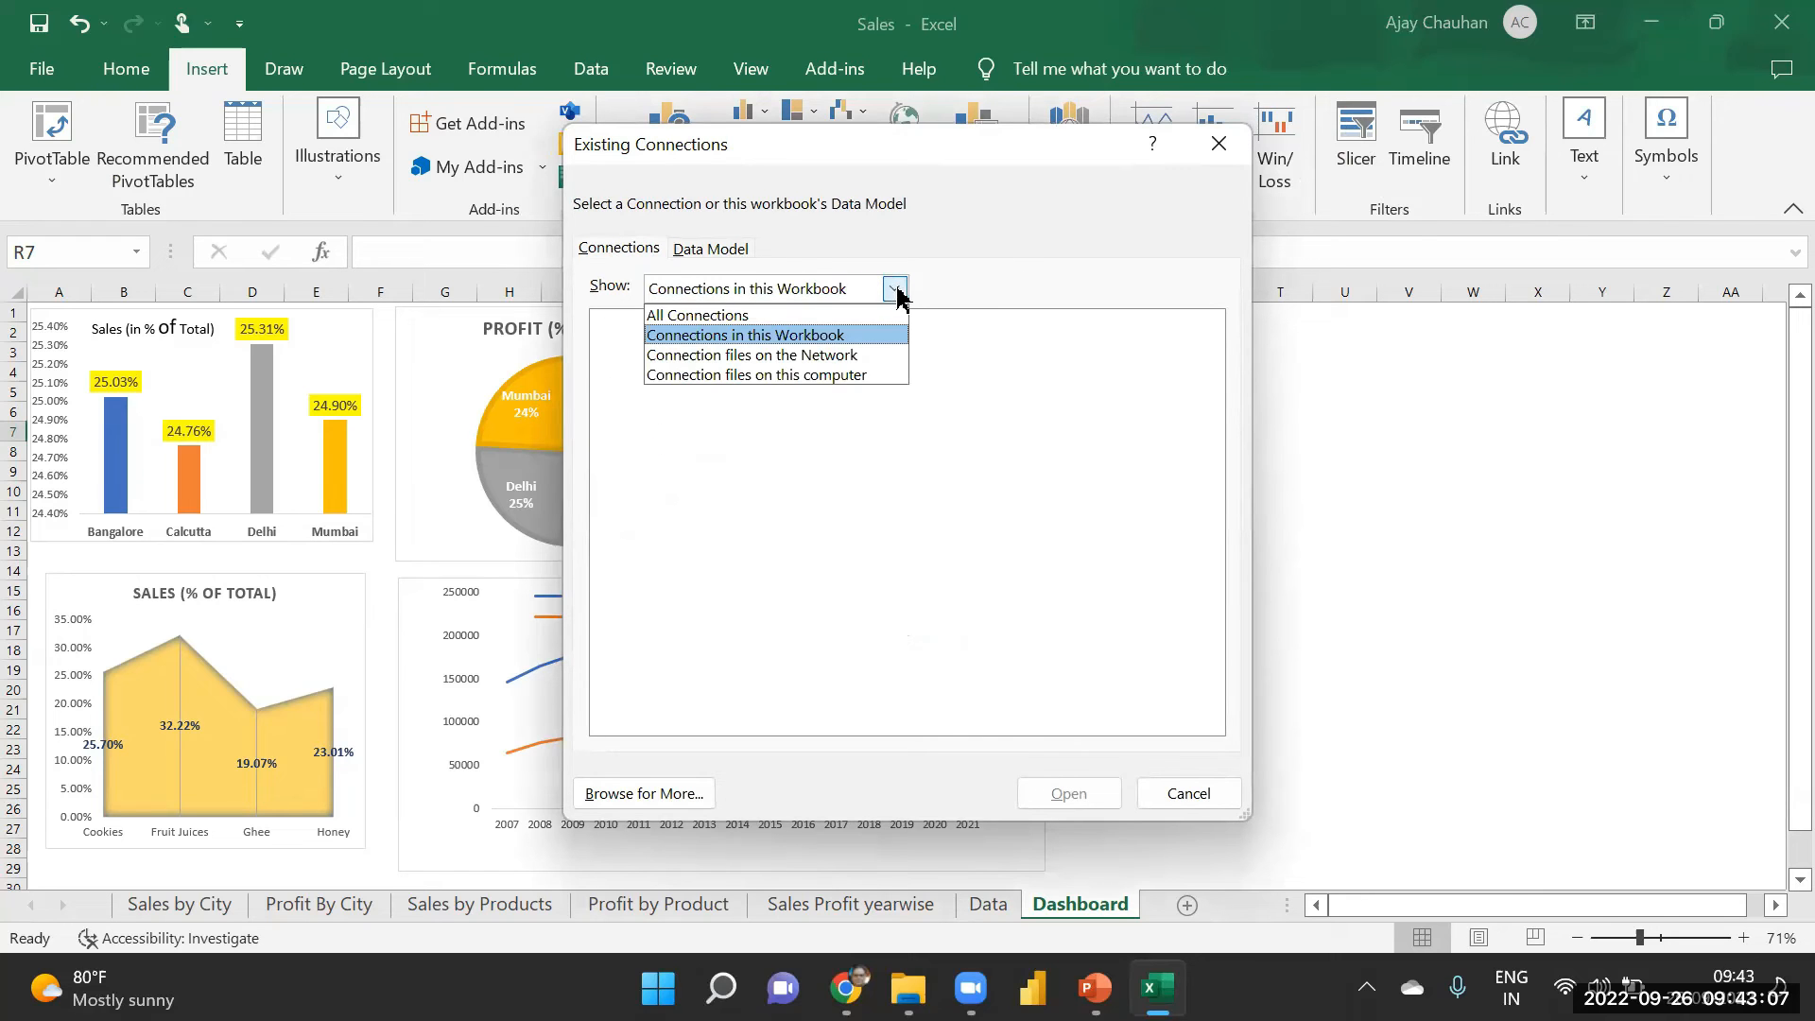
{"action": "left_click", "coordinate": [1215, 147]}
{"action": "left_click", "coordinate": [1215, 146]}
{"action": "left_click", "coordinate": [1473, 451]}
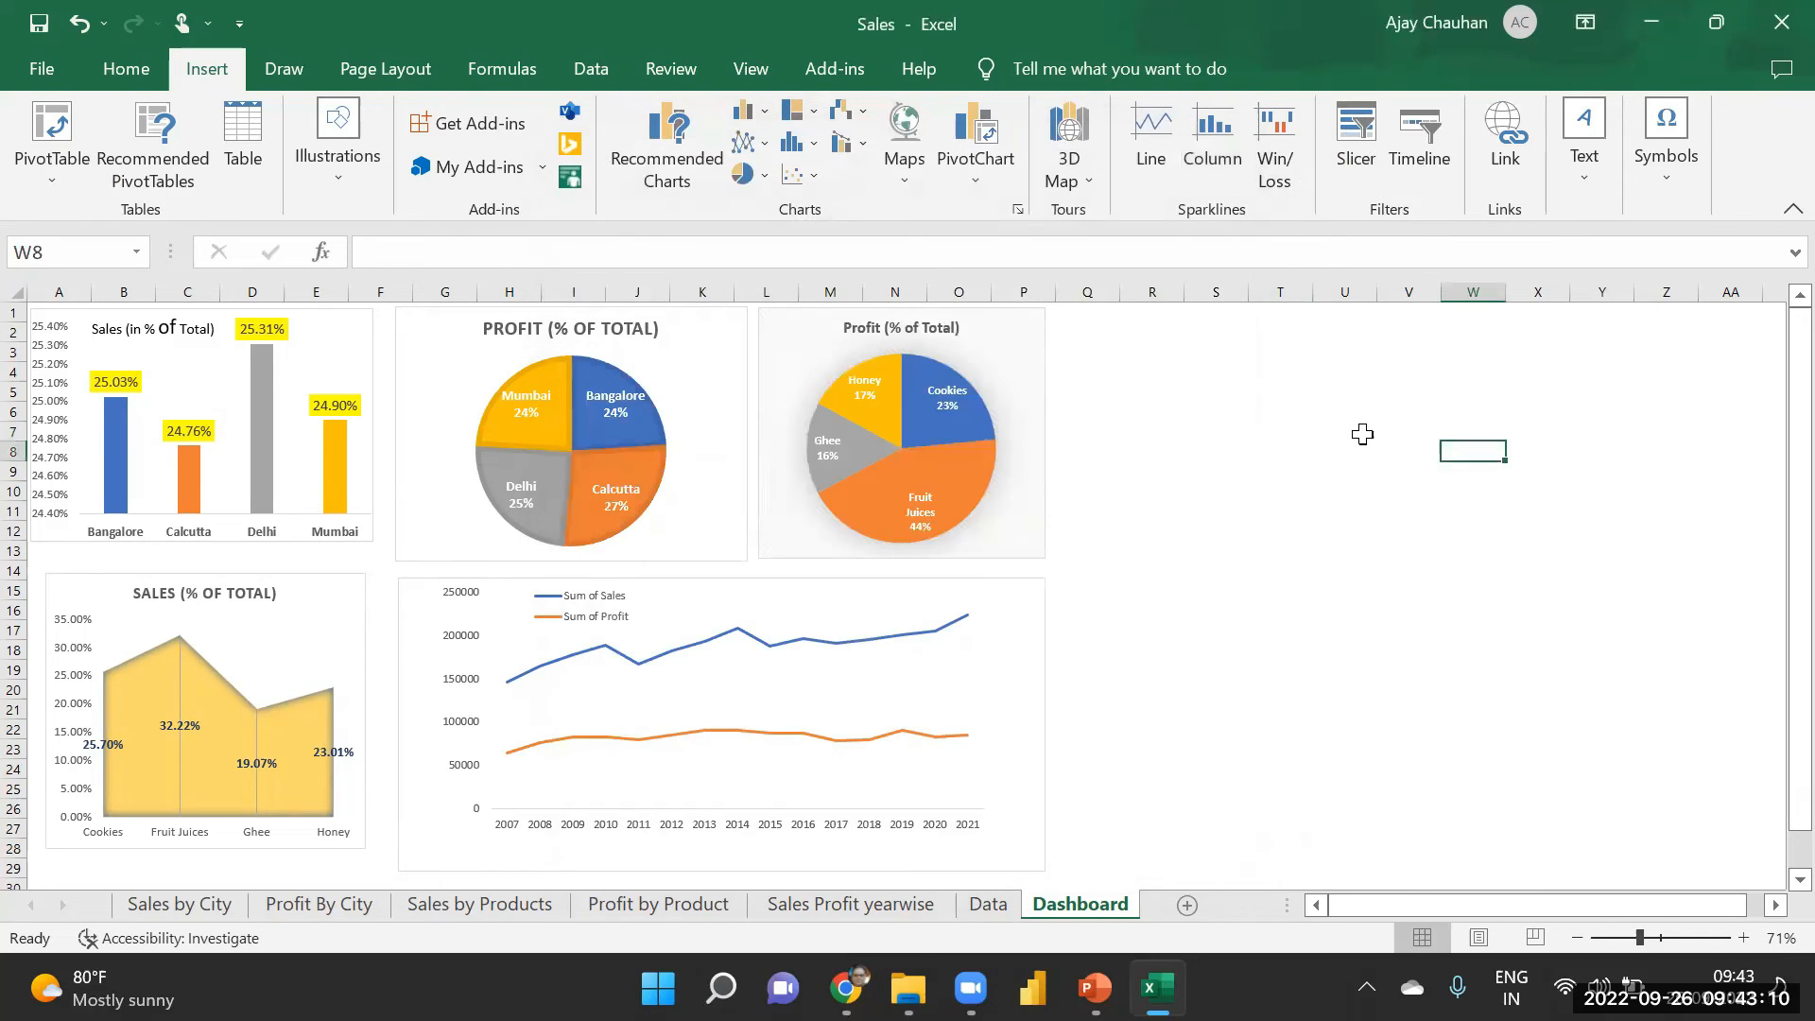
{"action": "left_click", "coordinate": [1355, 133]}
{"action": "left_click", "coordinate": [1231, 145]}
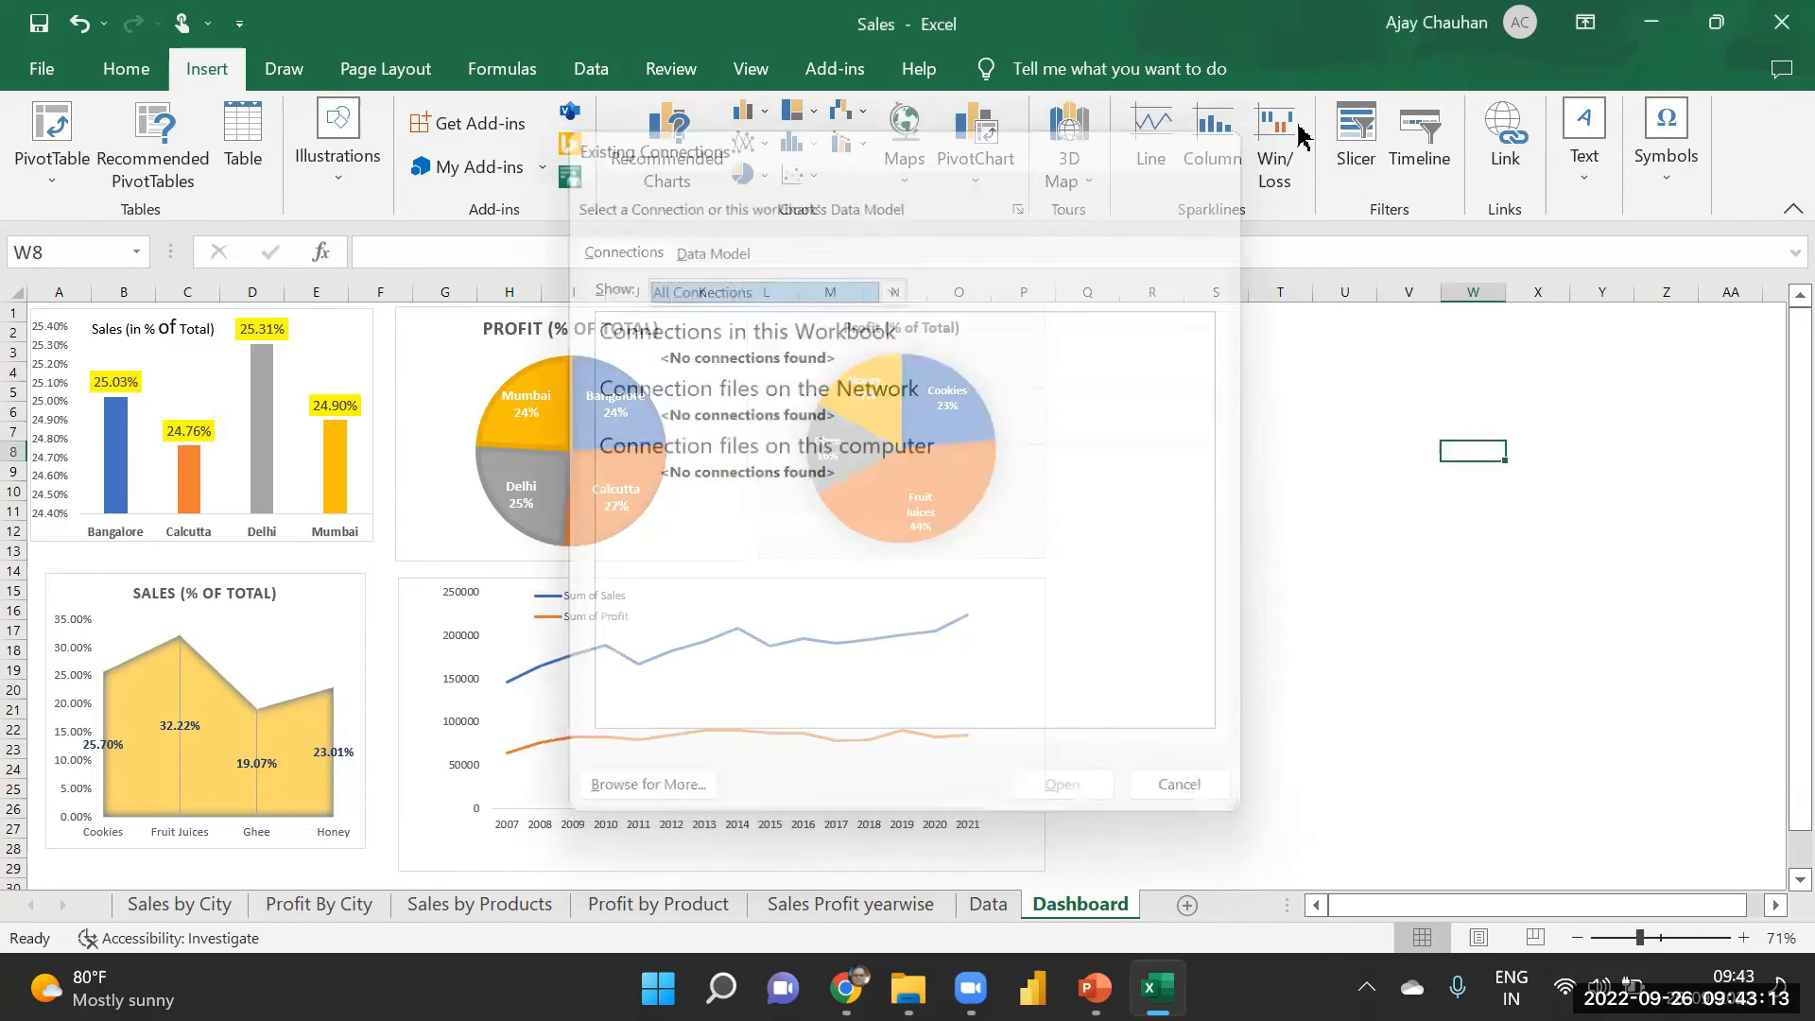
{"action": "left_click", "coordinate": [1352, 131]}
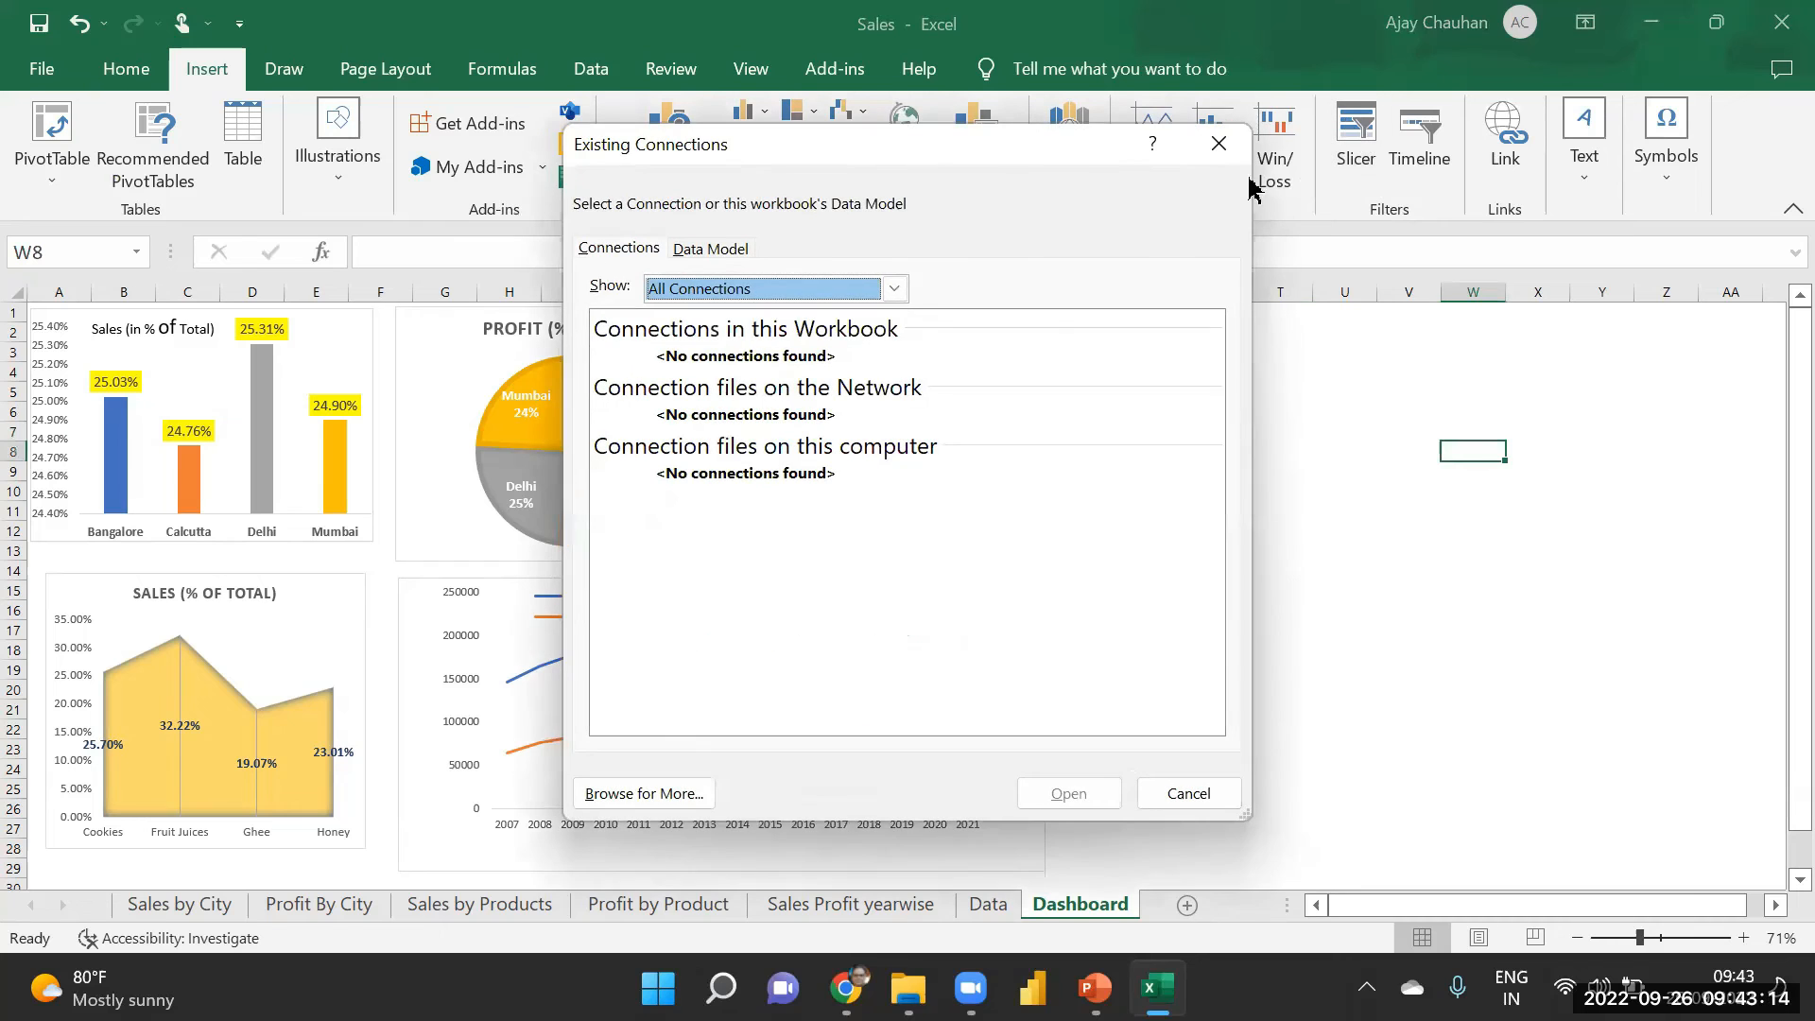
{"action": "left_click", "coordinate": [894, 289]}
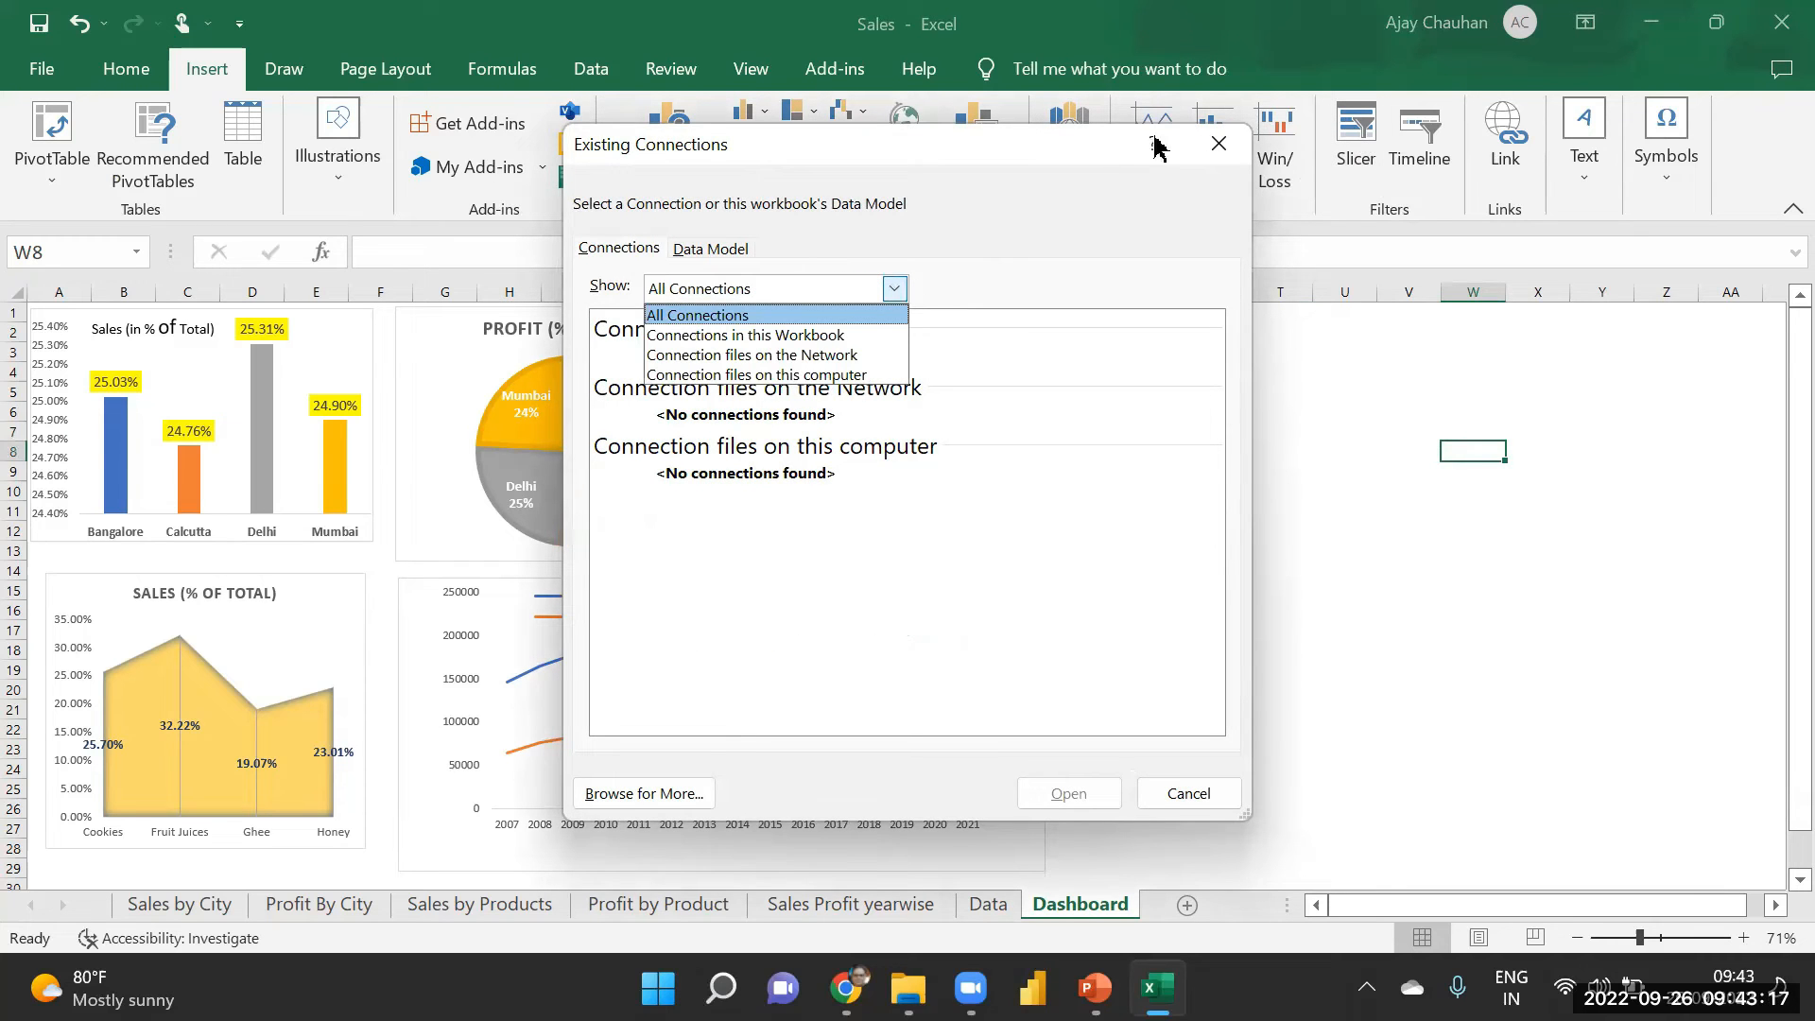
{"action": "left_click", "coordinate": [1218, 144]}
{"action": "left_click", "coordinate": [1218, 143]}
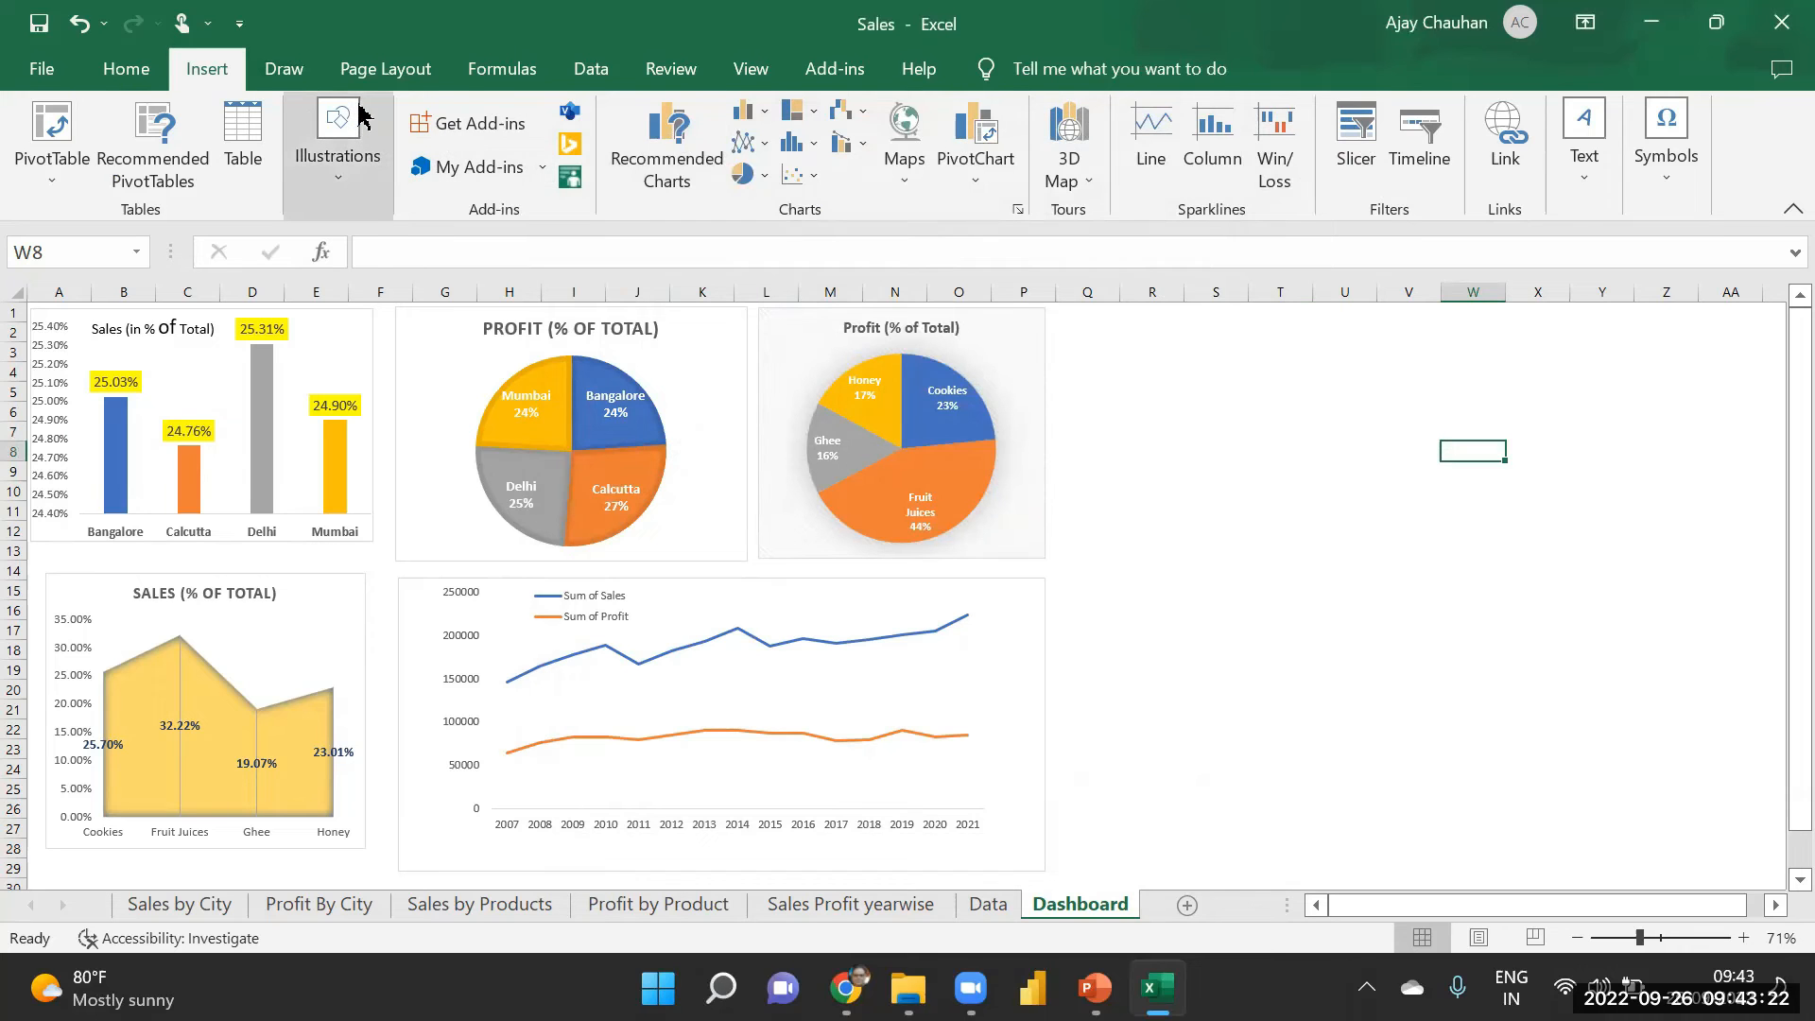
- Insert Year, Month, City and Product slicers for the city sales column chart
{"action": "left_click", "coordinate": [341, 348]}
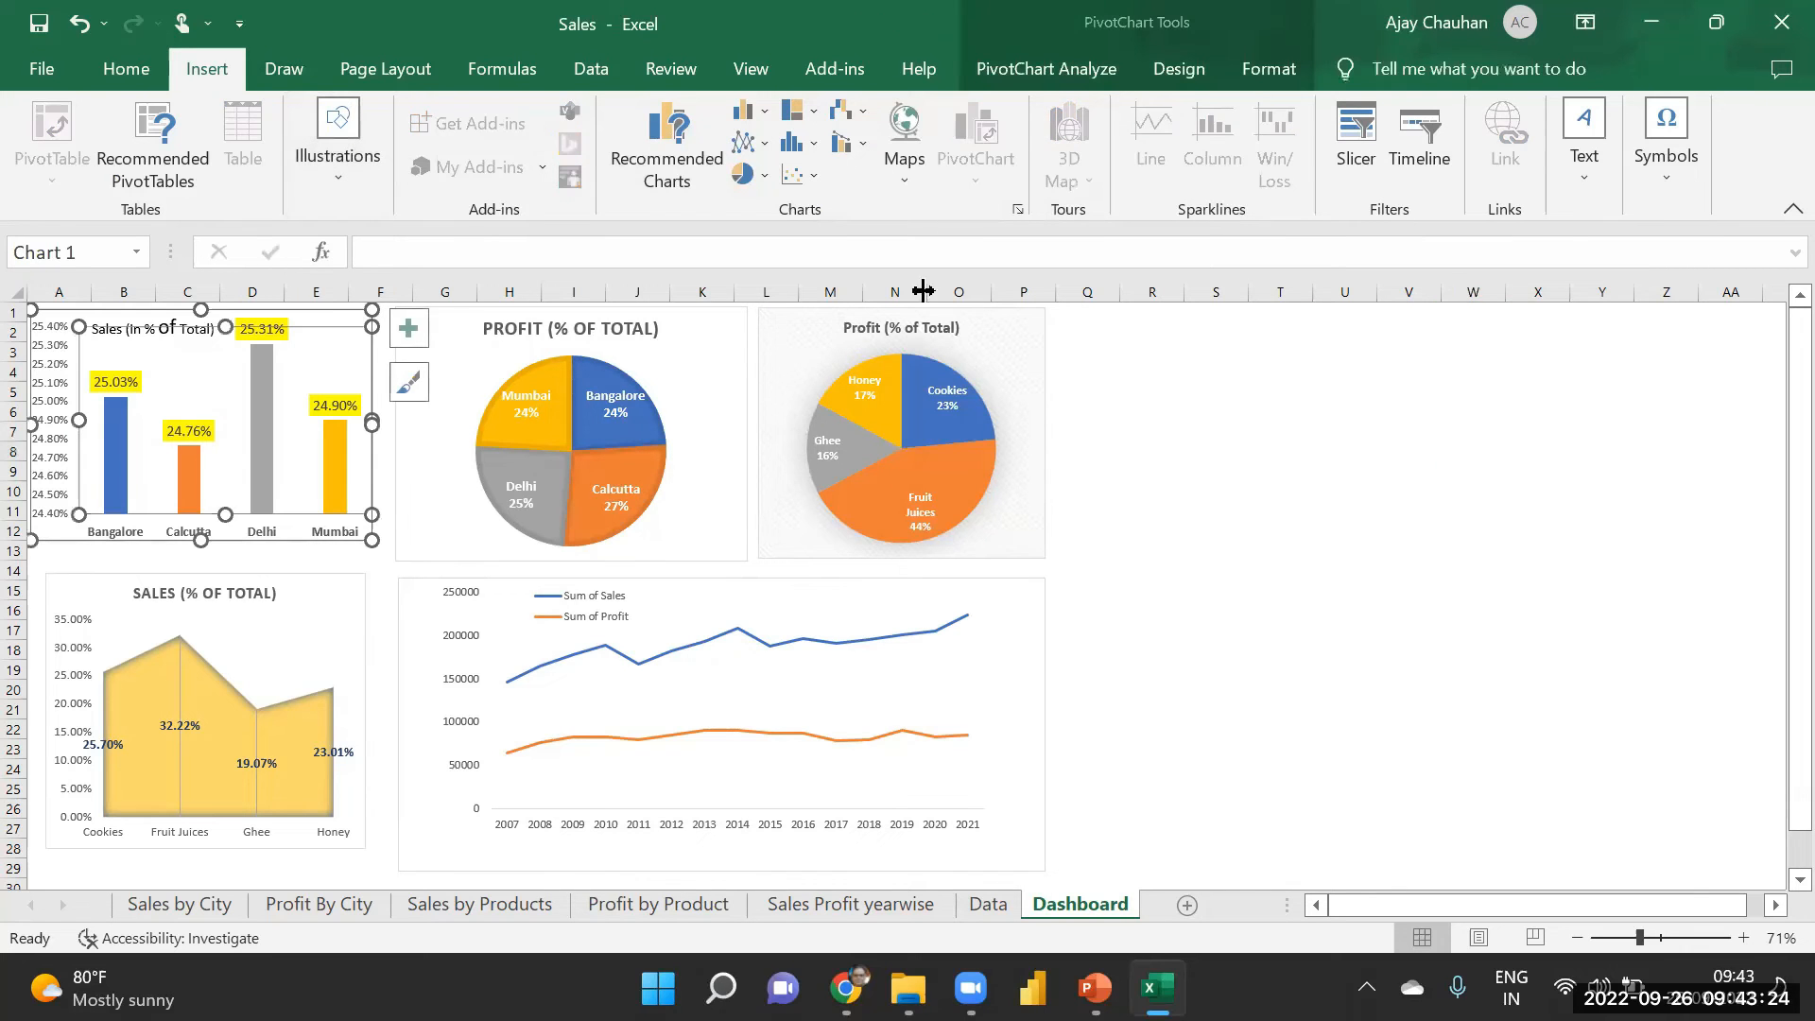
{"action": "left_click", "coordinate": [1064, 68]}
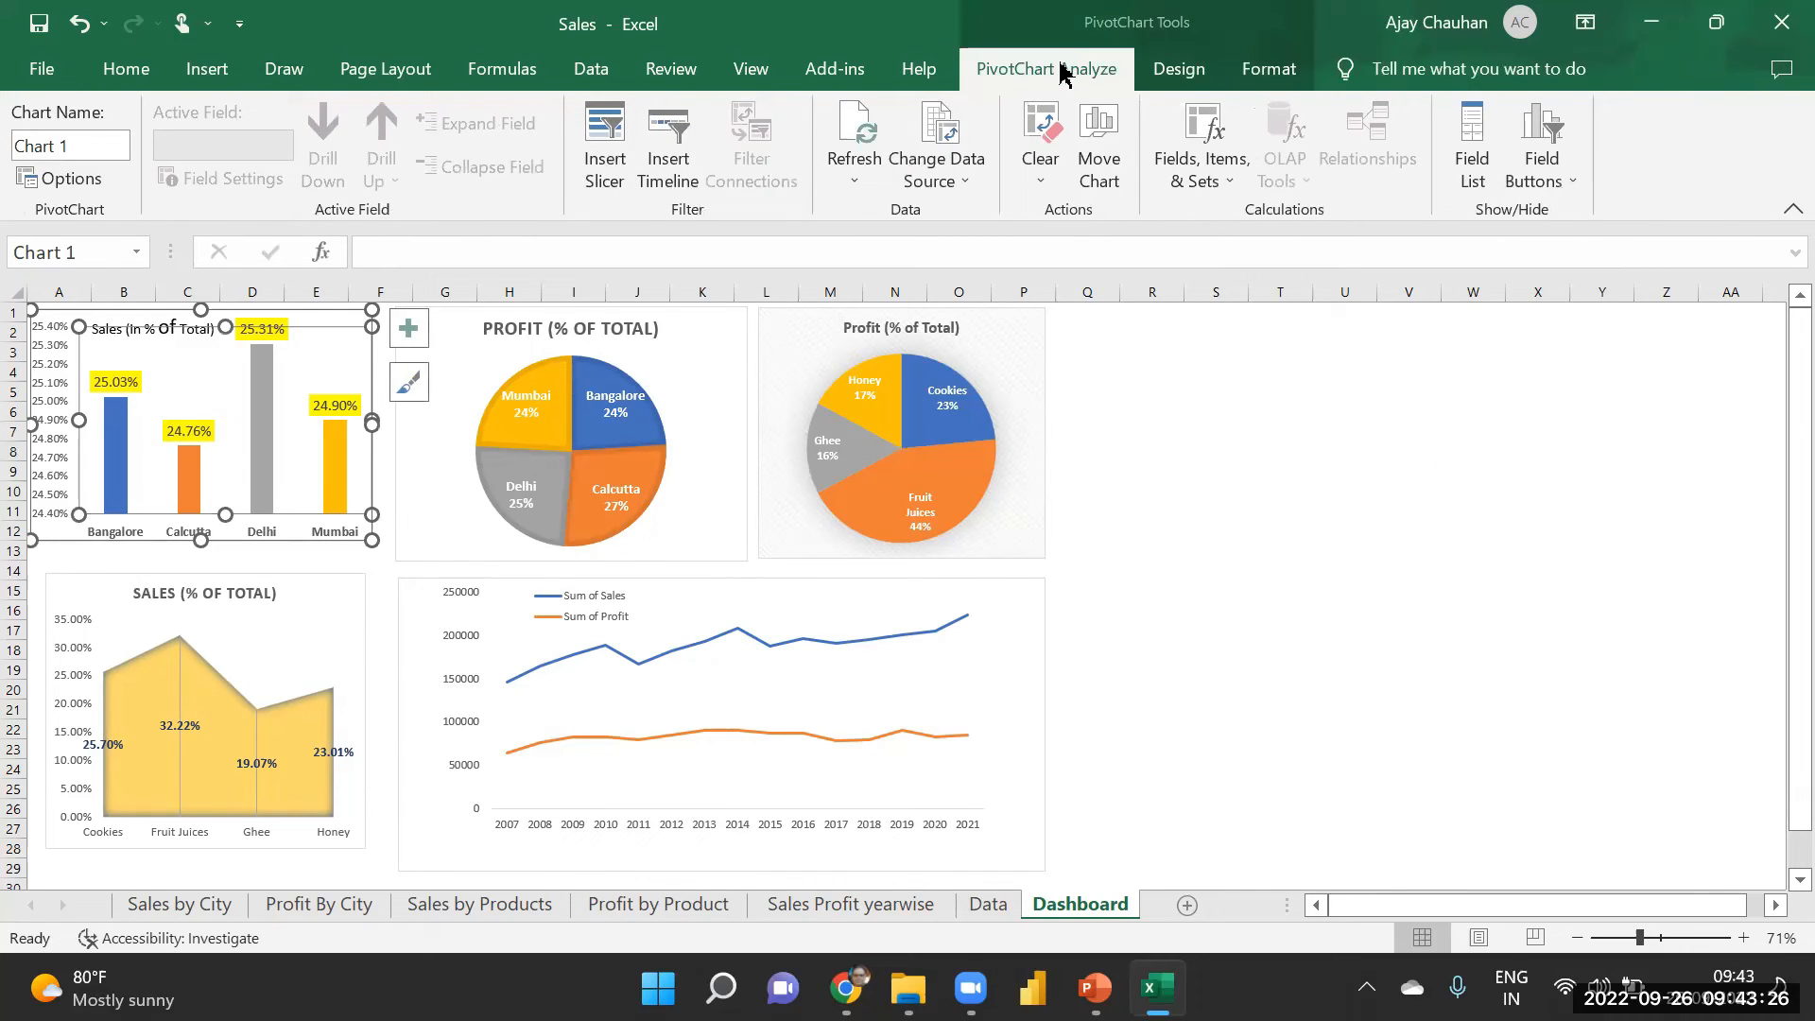
{"action": "left_click", "coordinate": [605, 166]}
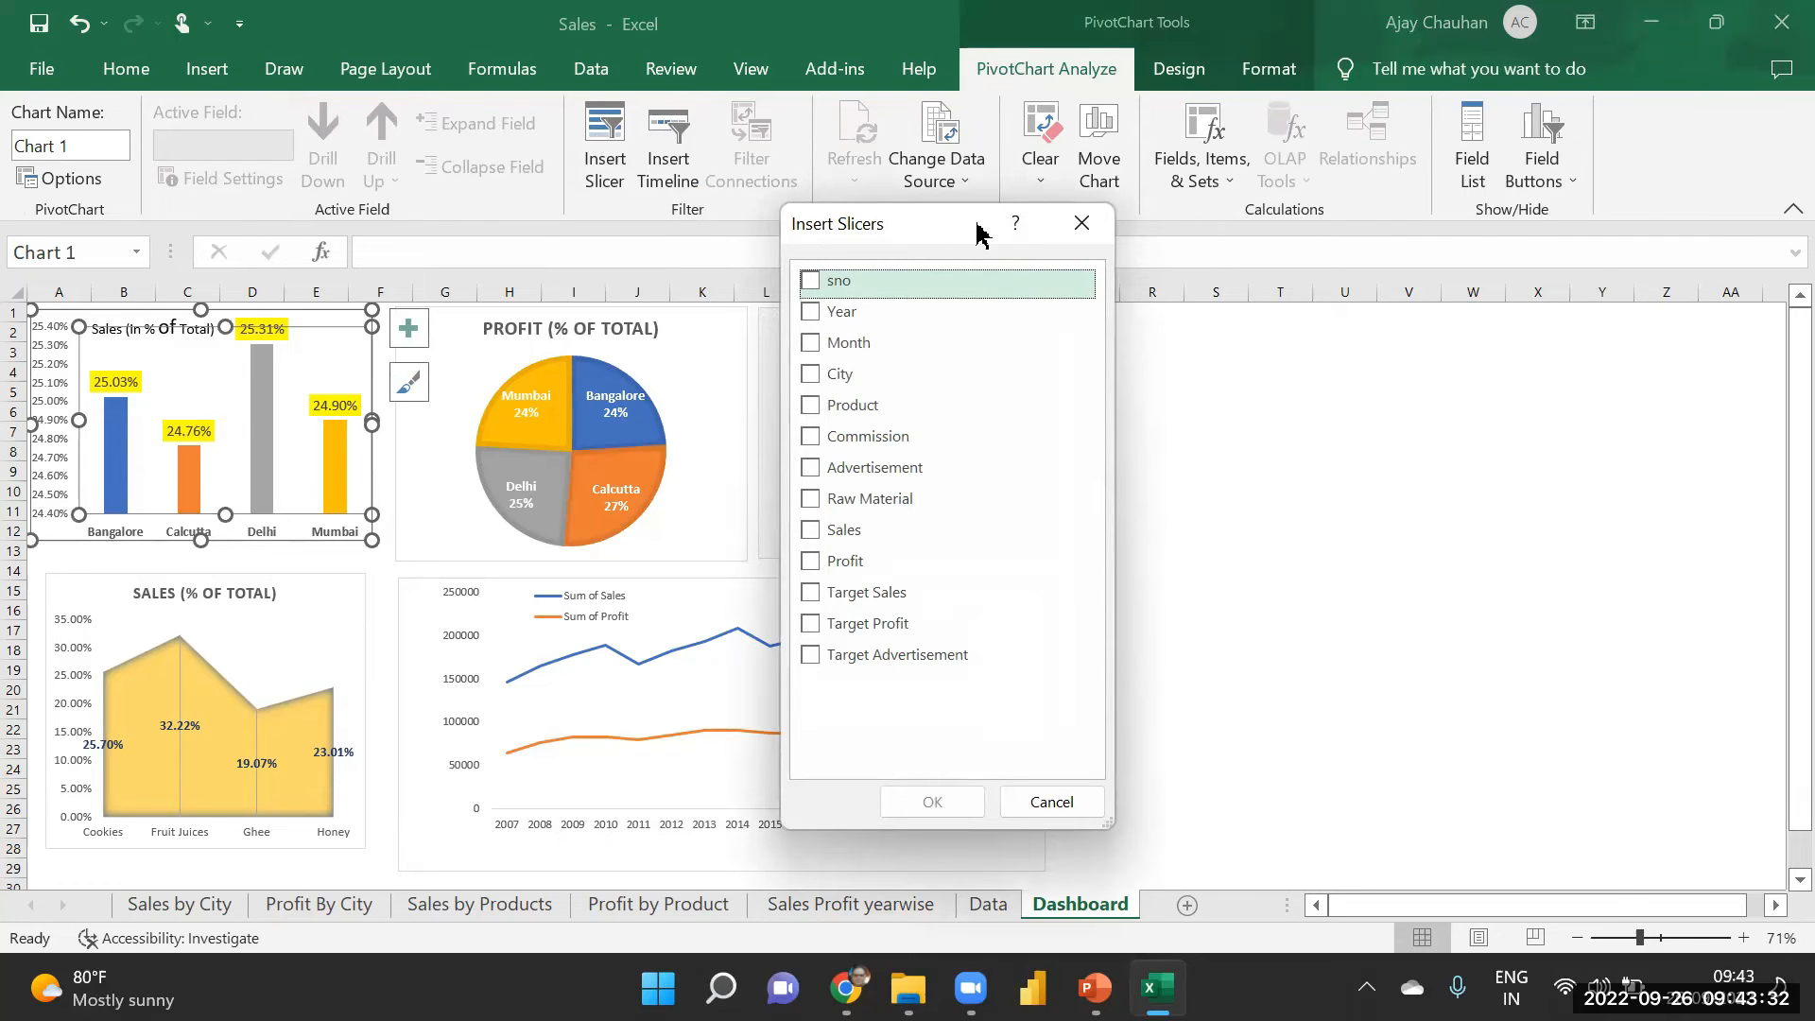
{"action": "left_click_drag", "start_coordinate": [977, 223], "coordinate": [1444, 247]}
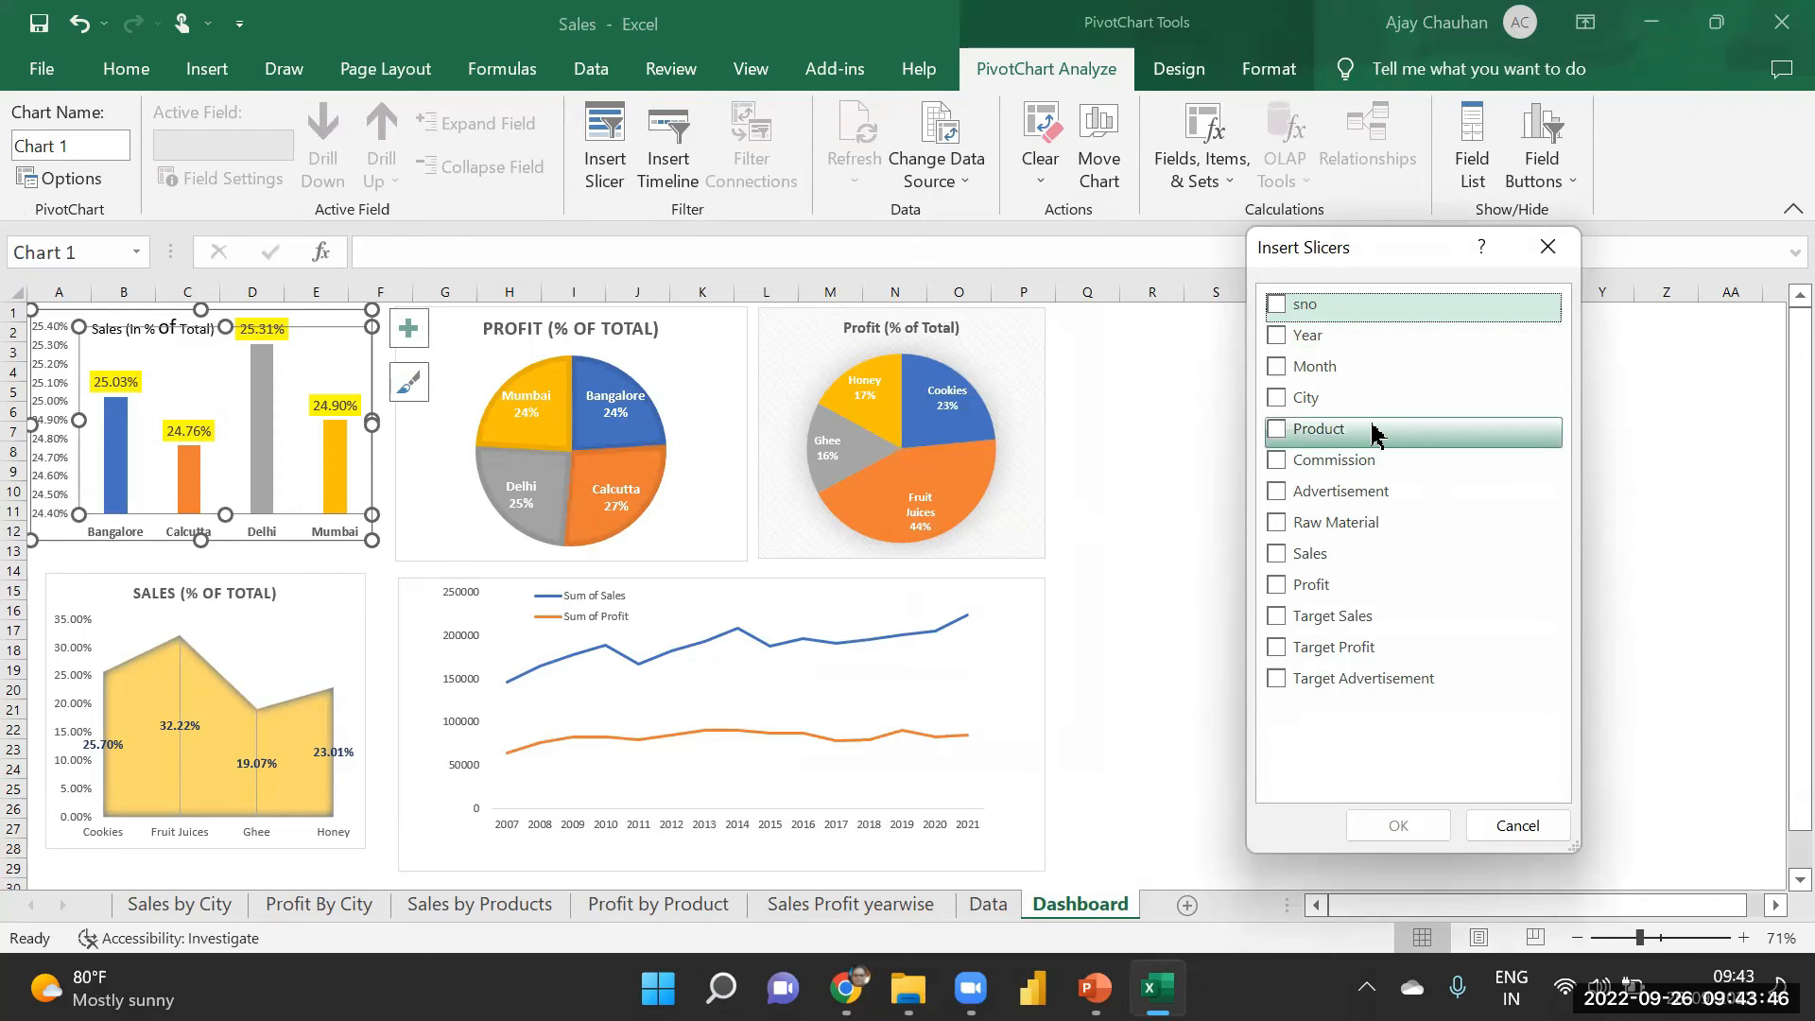
{"action": "left_click", "coordinate": [1278, 334]}
{"action": "left_click", "coordinate": [1278, 404]}
{"action": "left_click", "coordinate": [1277, 430]}
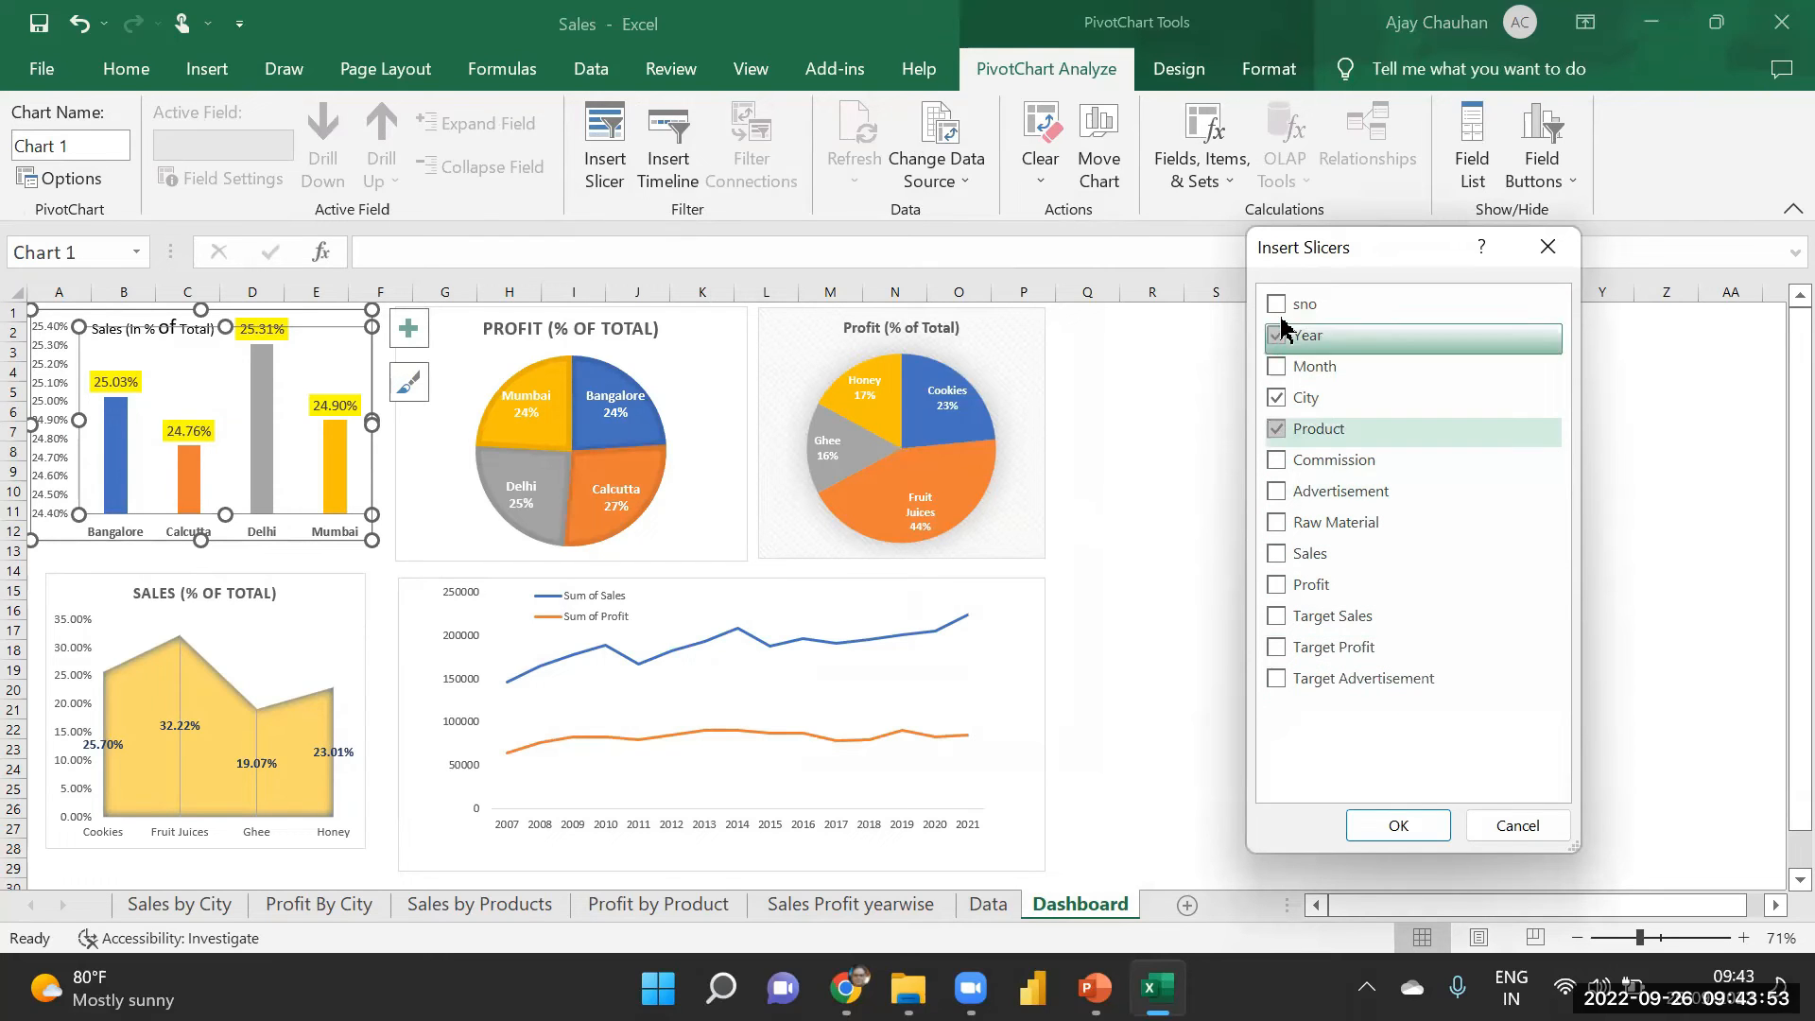
{"action": "left_click", "coordinate": [1276, 367]}
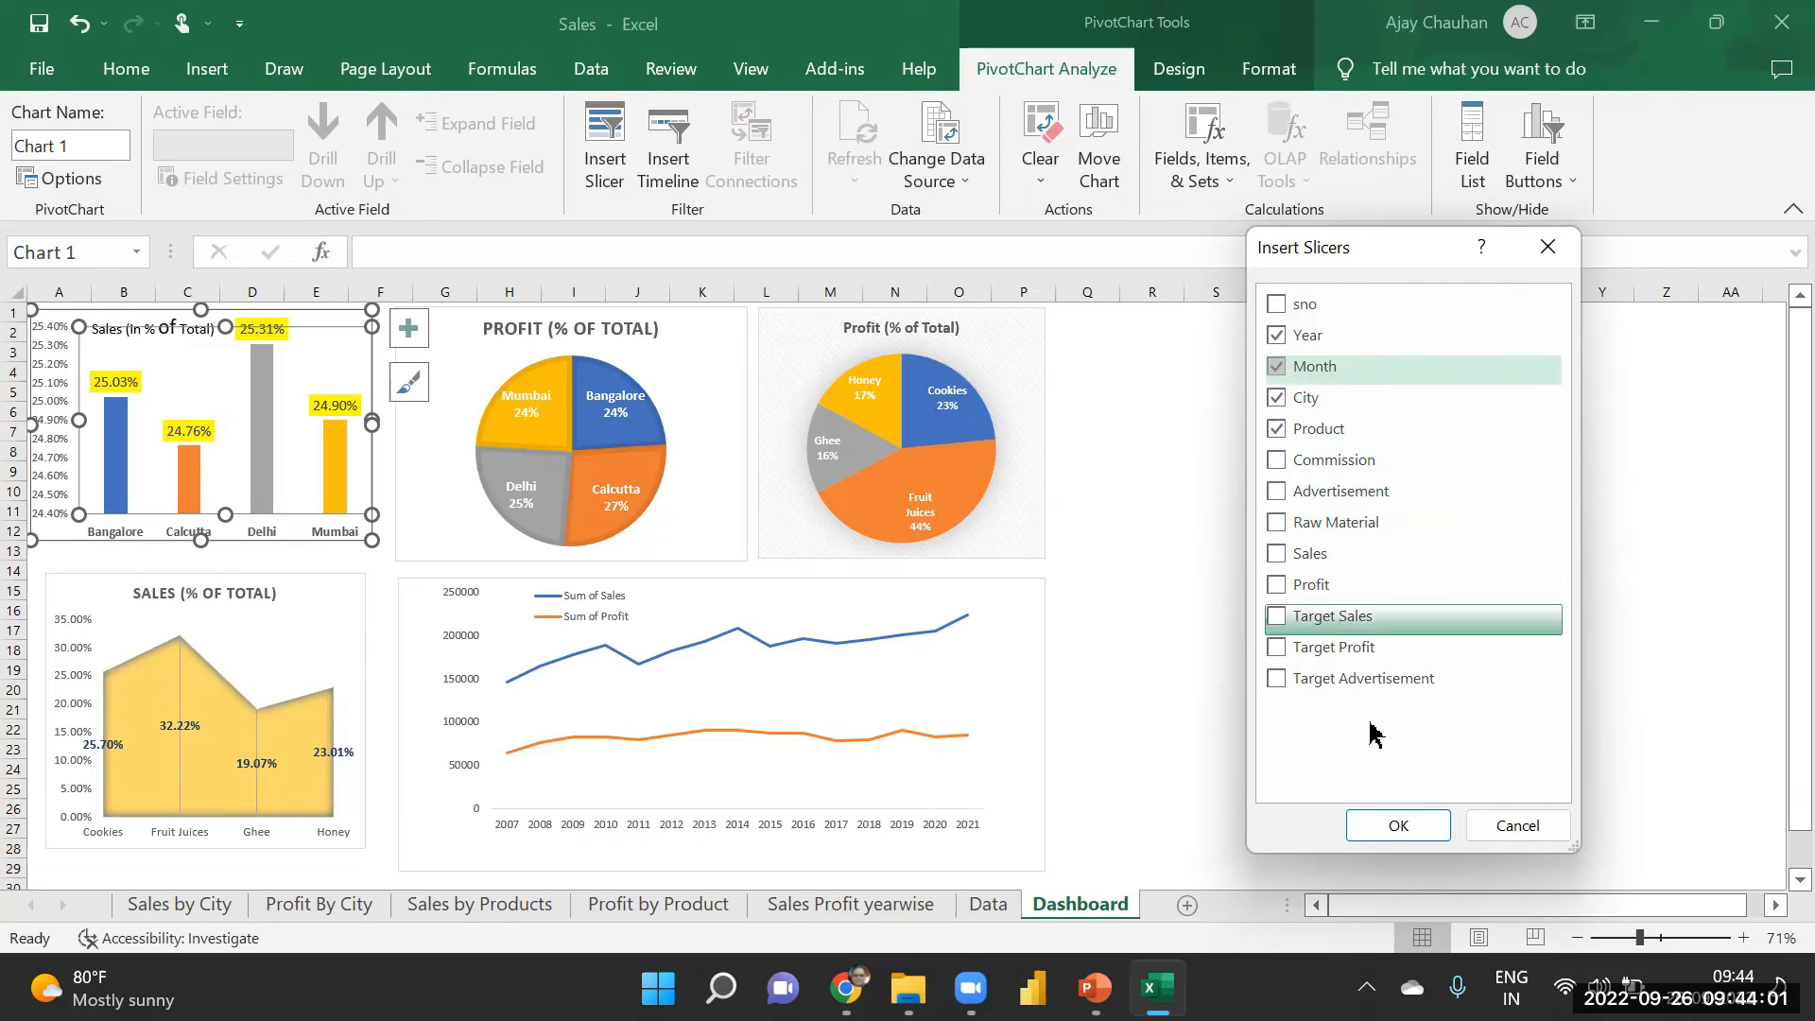
{"action": "left_click", "coordinate": [1388, 825]}
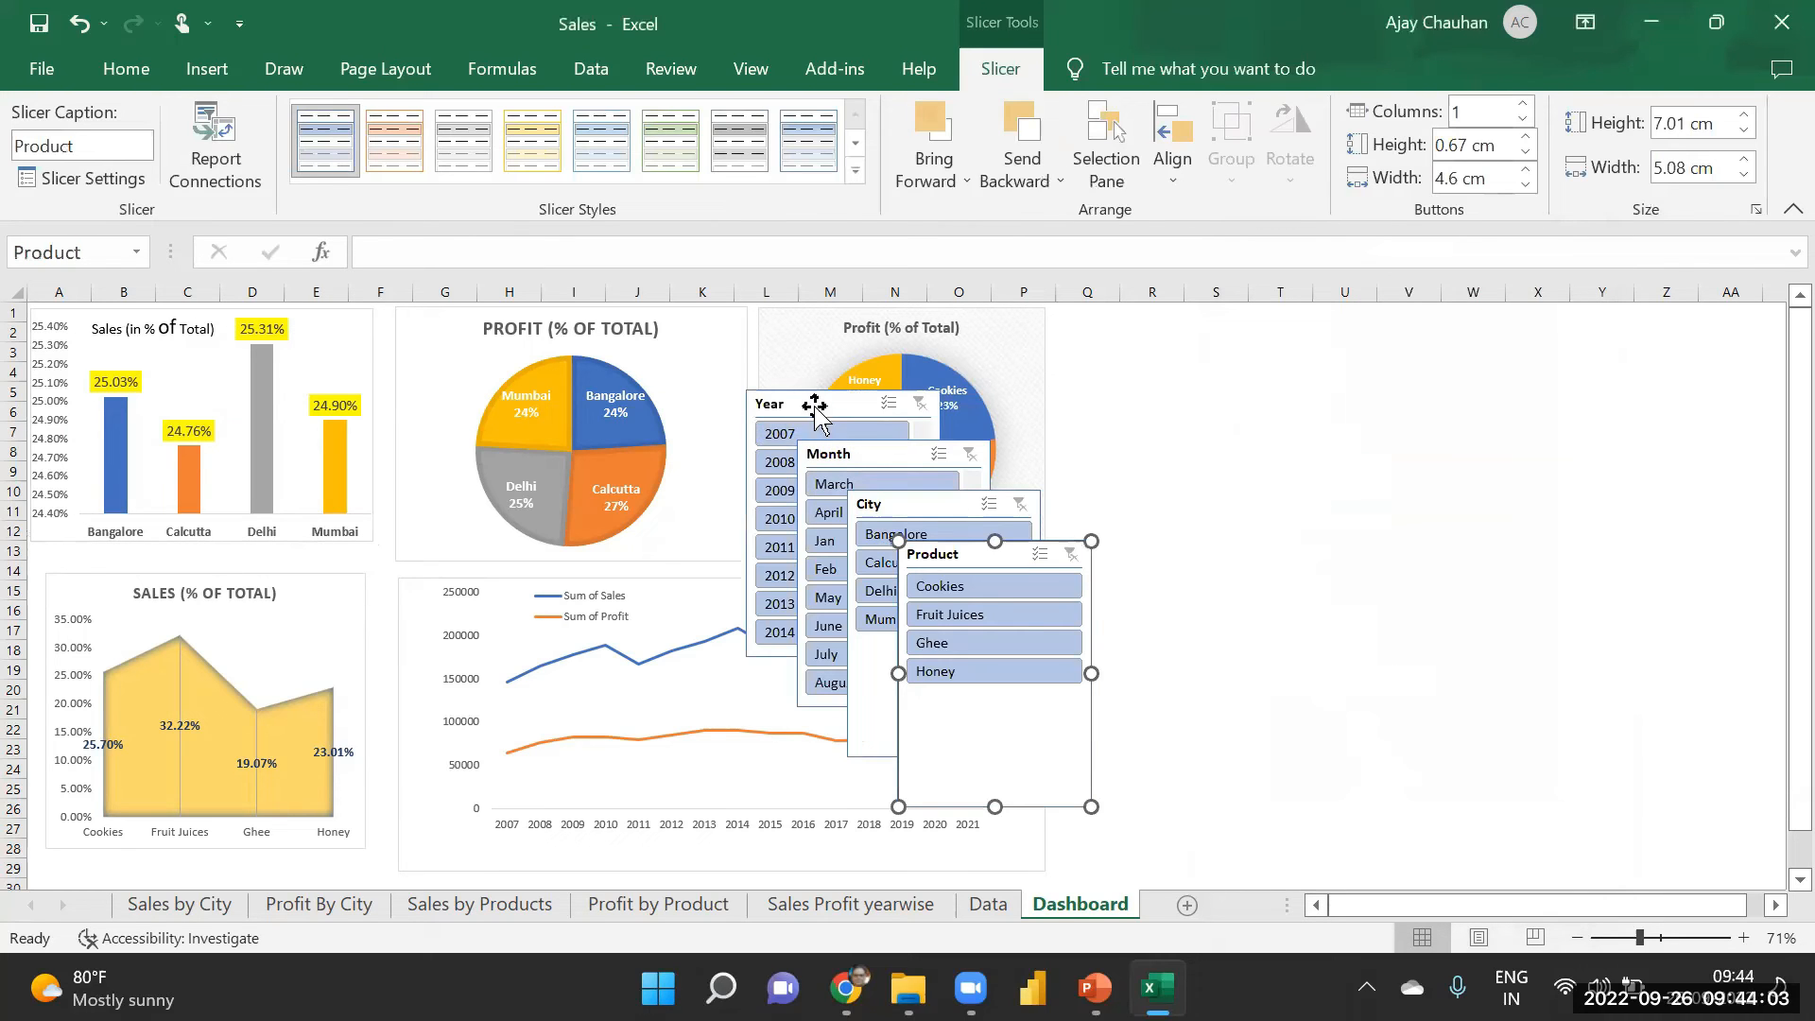
- Spread the Year, Month, City and Product slicers over the empty cells beside the charts so that none overlap
{"action": "left_click_drag", "start_coordinate": [823, 402], "coordinate": [1143, 324]}
{"action": "left_click_drag", "start_coordinate": [870, 450], "coordinate": [1395, 330]}
{"action": "left_click_drag", "start_coordinate": [948, 510], "coordinate": [1639, 330]}
{"action": "left_click_drag", "start_coordinate": [1006, 550], "coordinate": [1390, 614]}
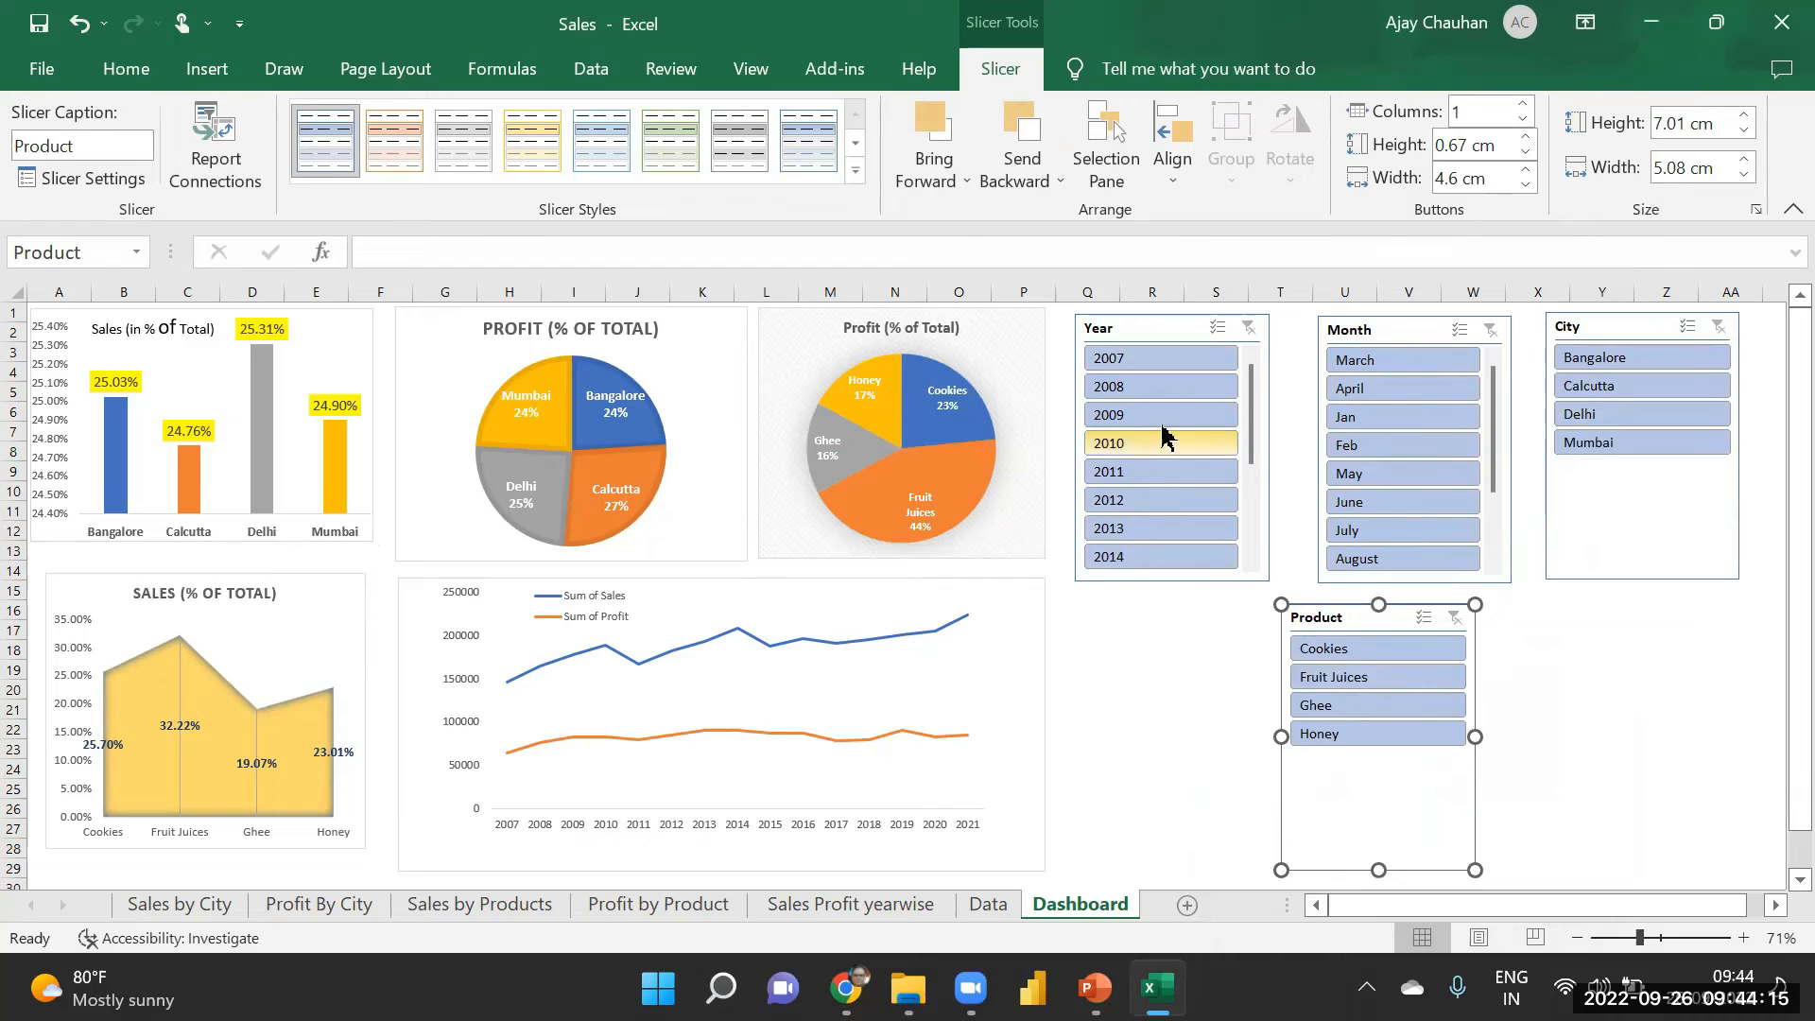
{"action": "left_click", "coordinate": [1148, 331]}
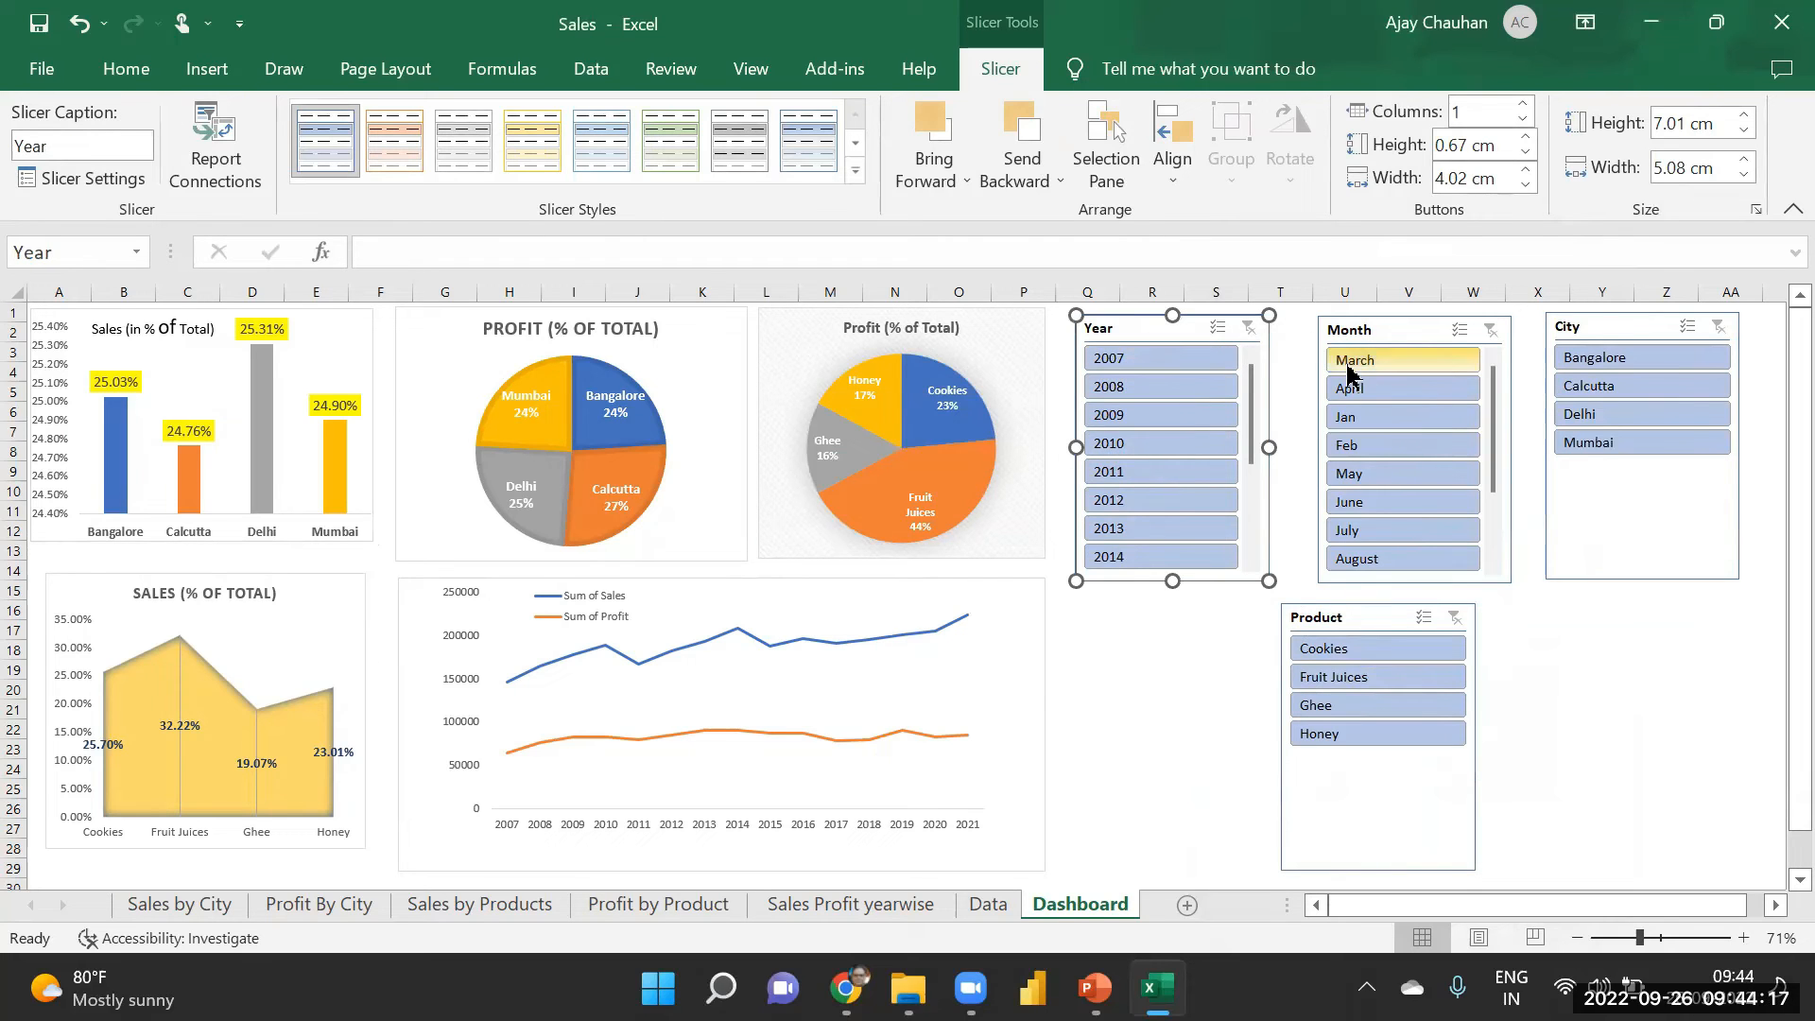
- Arrange the Month slicer in three columns, place it beside the Year slicer and resize it to about 4.07 by 5.89 cm
{"action": "left_click_drag", "start_coordinate": [1371, 331], "coordinate": [1597, 626]}
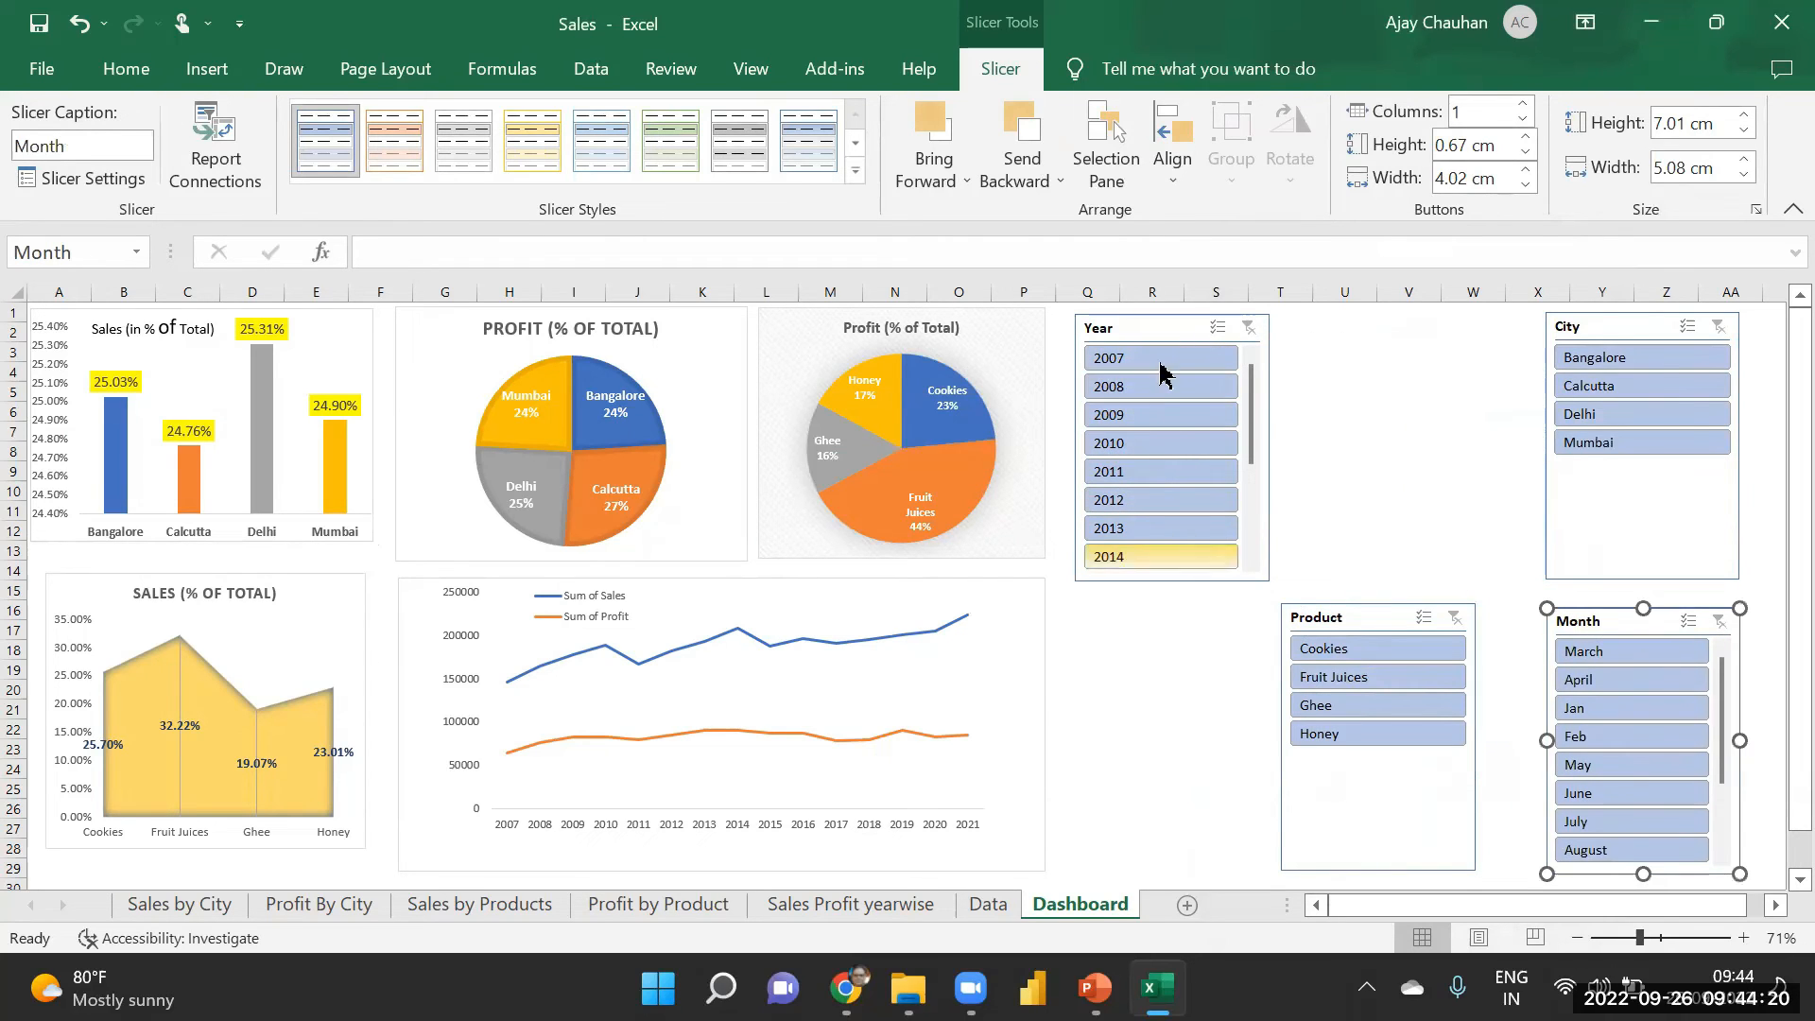
{"action": "left_click", "coordinate": [1523, 104]}
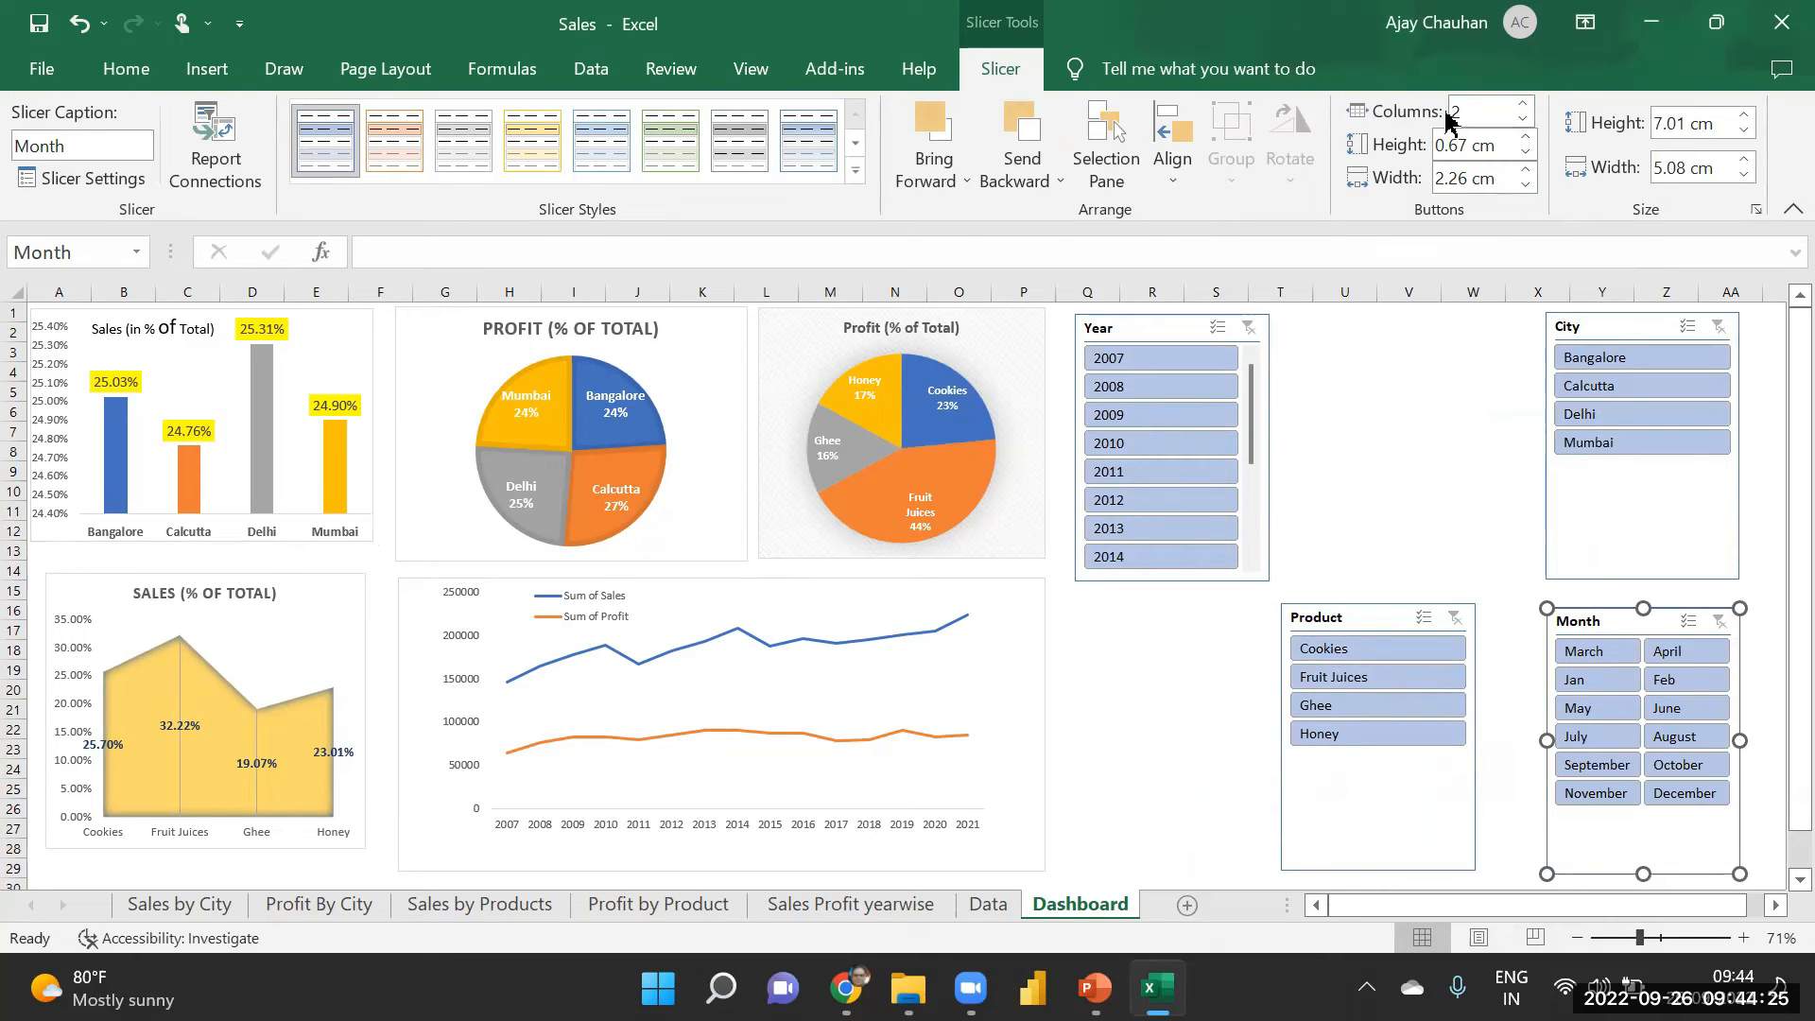
{"action": "left_click", "coordinate": [1523, 104]}
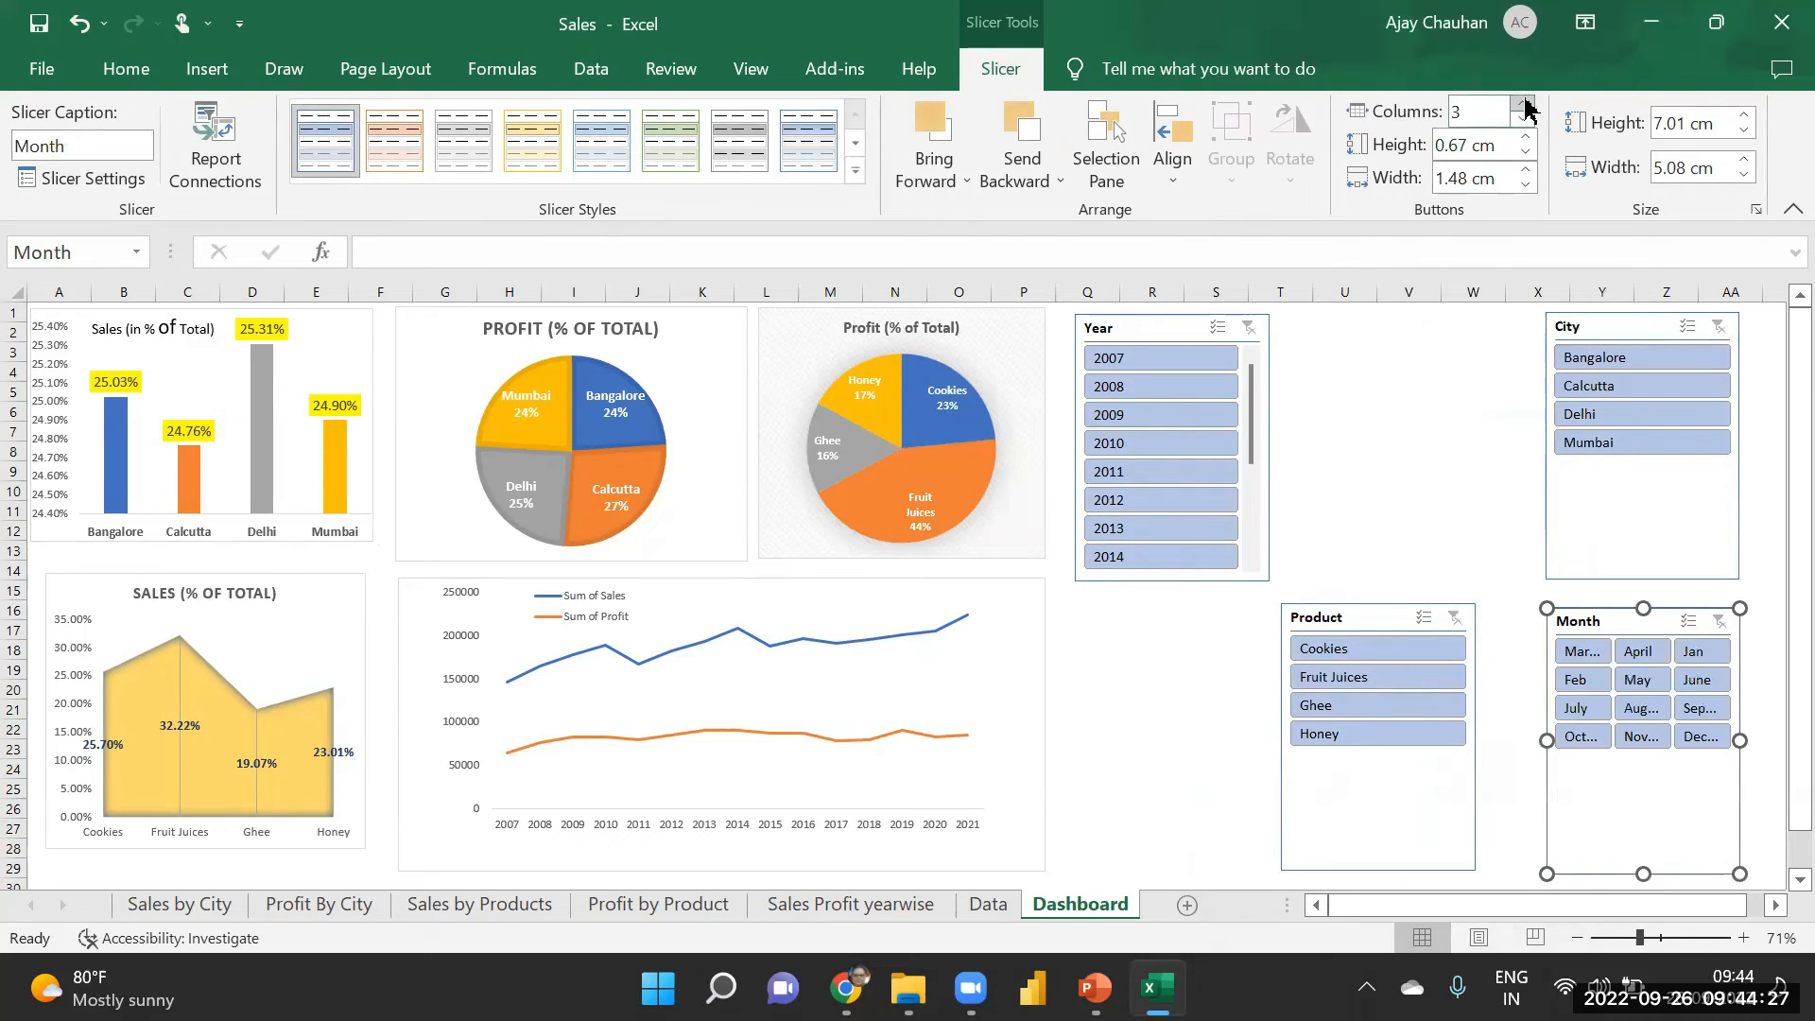
{"action": "left_click_drag", "start_coordinate": [1596, 617], "coordinate": [1345, 330]}
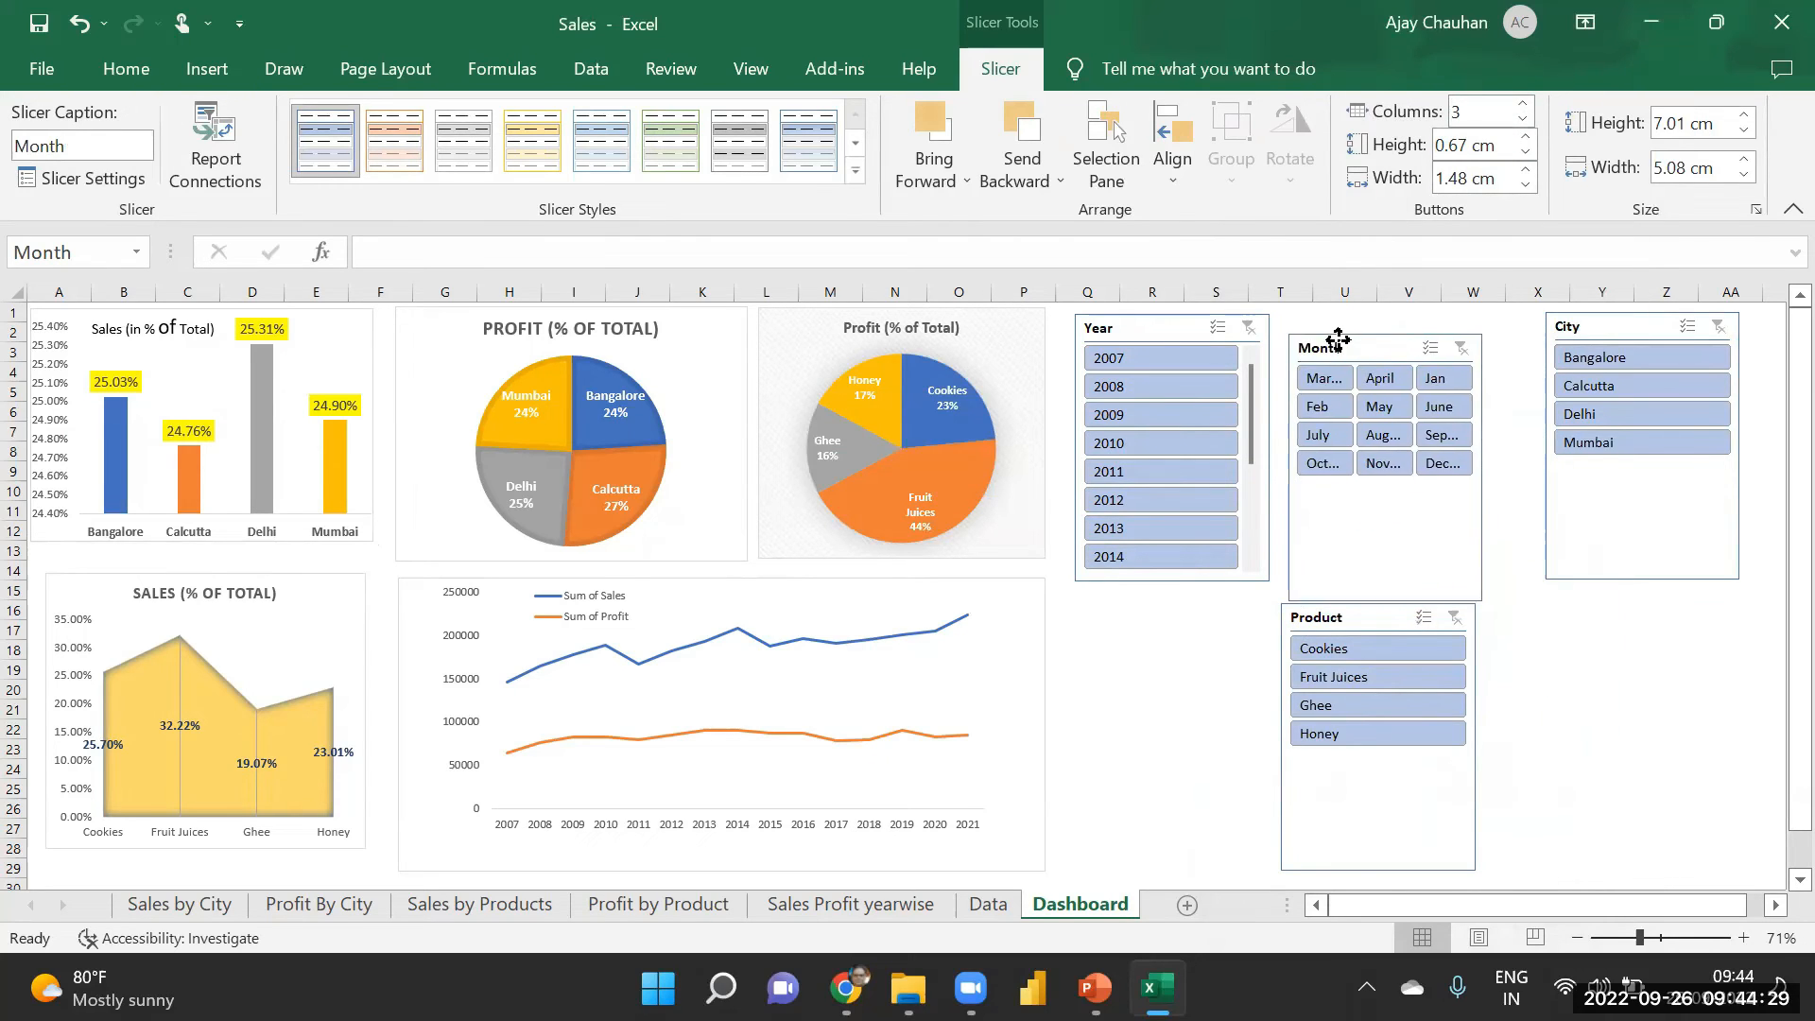
{"action": "left_click_drag", "start_coordinate": [1391, 588], "coordinate": [1401, 475]}
{"action": "left_click_drag", "start_coordinate": [1488, 399], "coordinate": [1518, 398]}
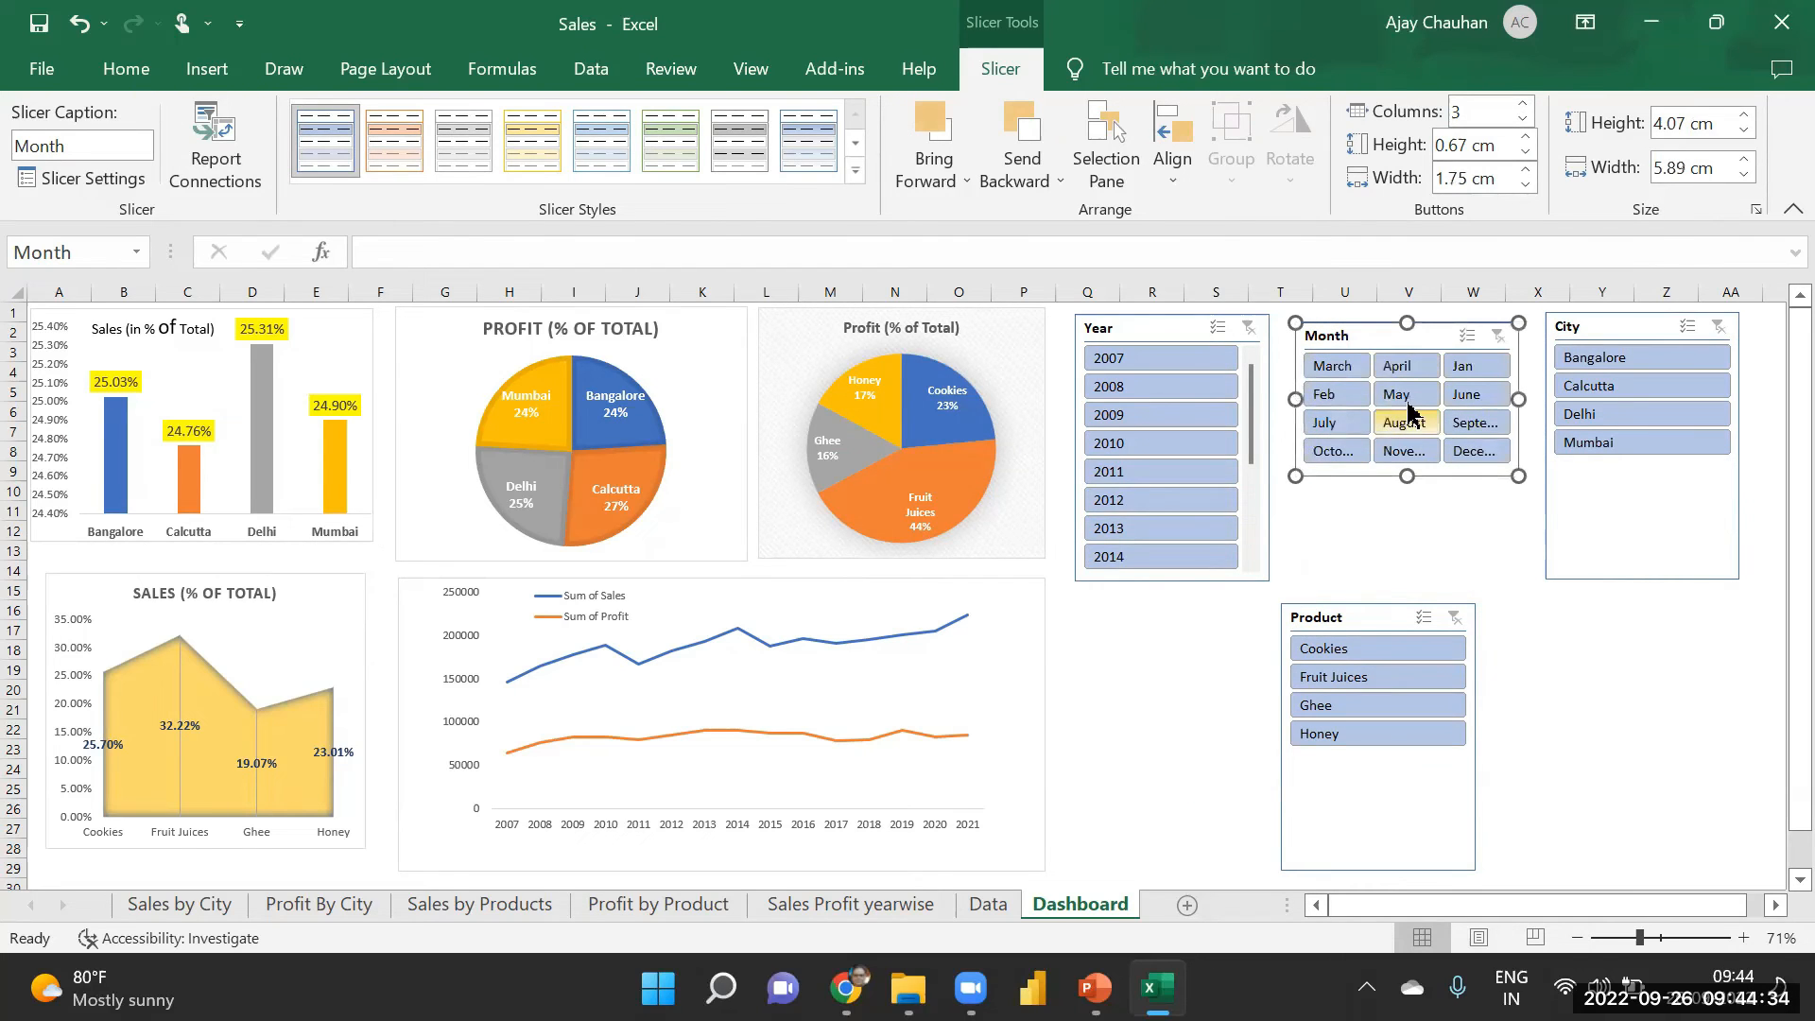
- Apply the light green style to the Month slicer and filter through May, November and June, ending on December
{"action": "left_click", "coordinate": [1396, 394]}
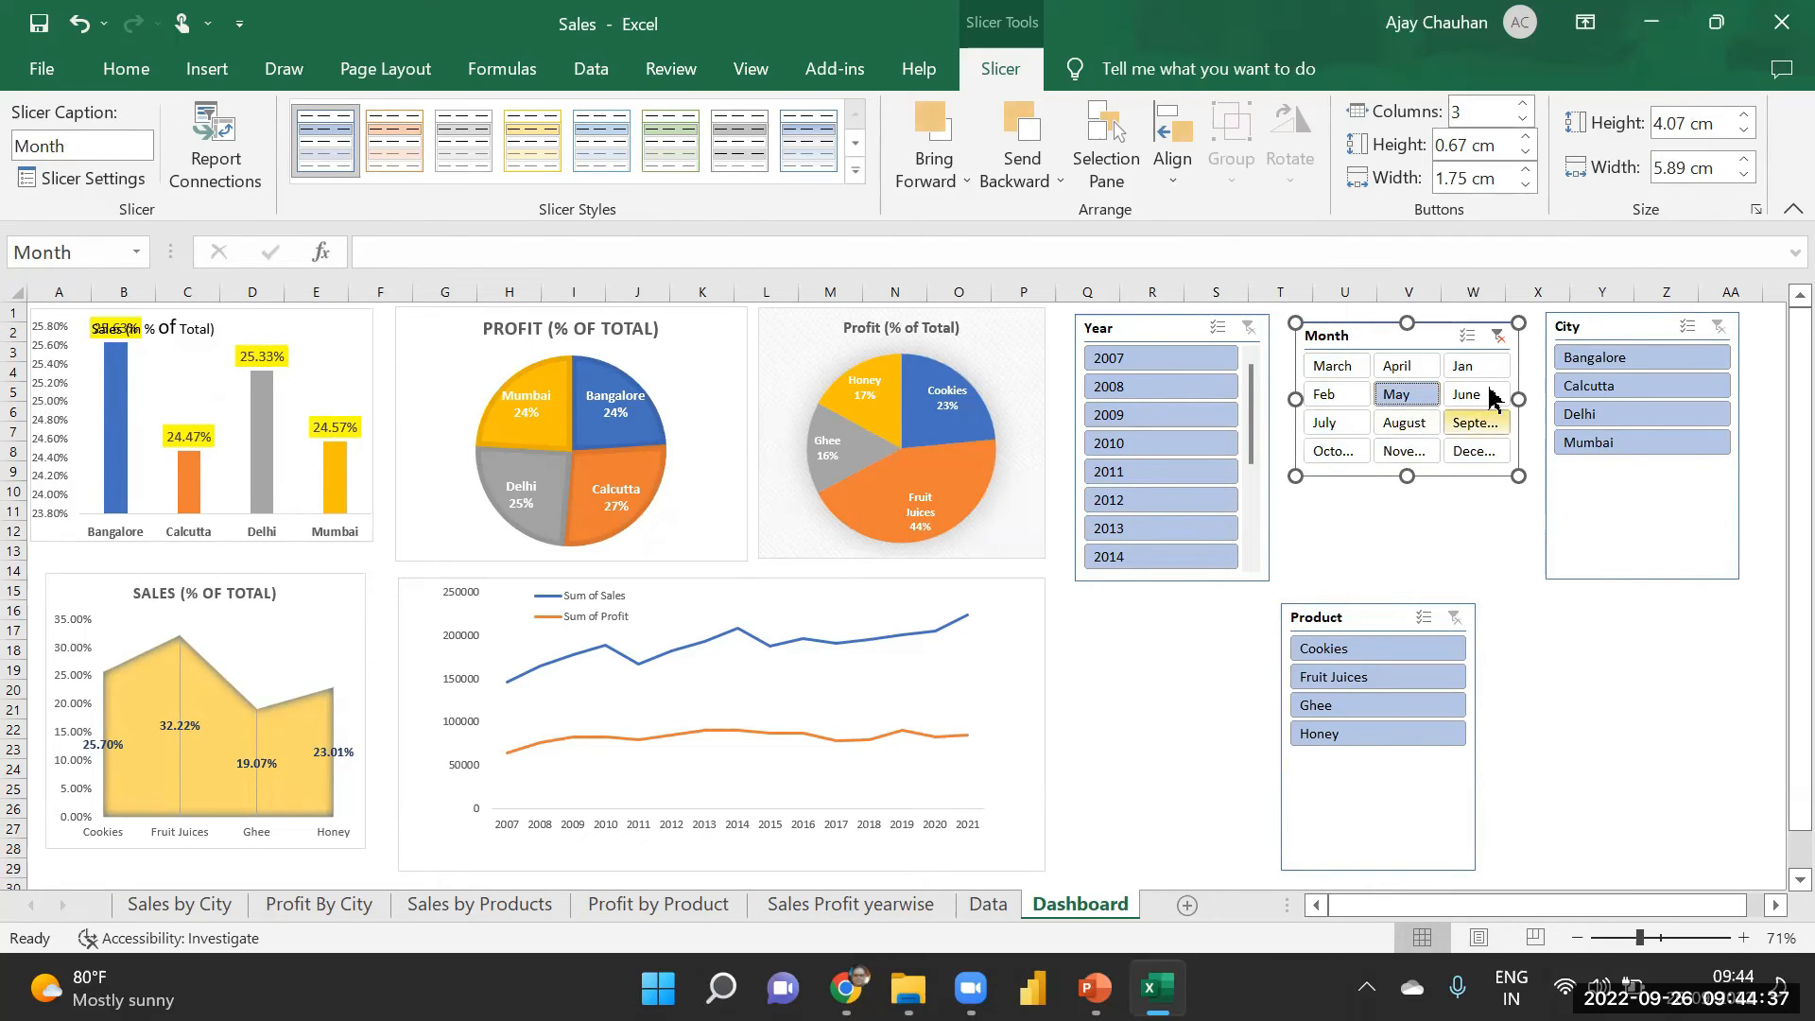
{"action": "left_click", "coordinate": [671, 140]}
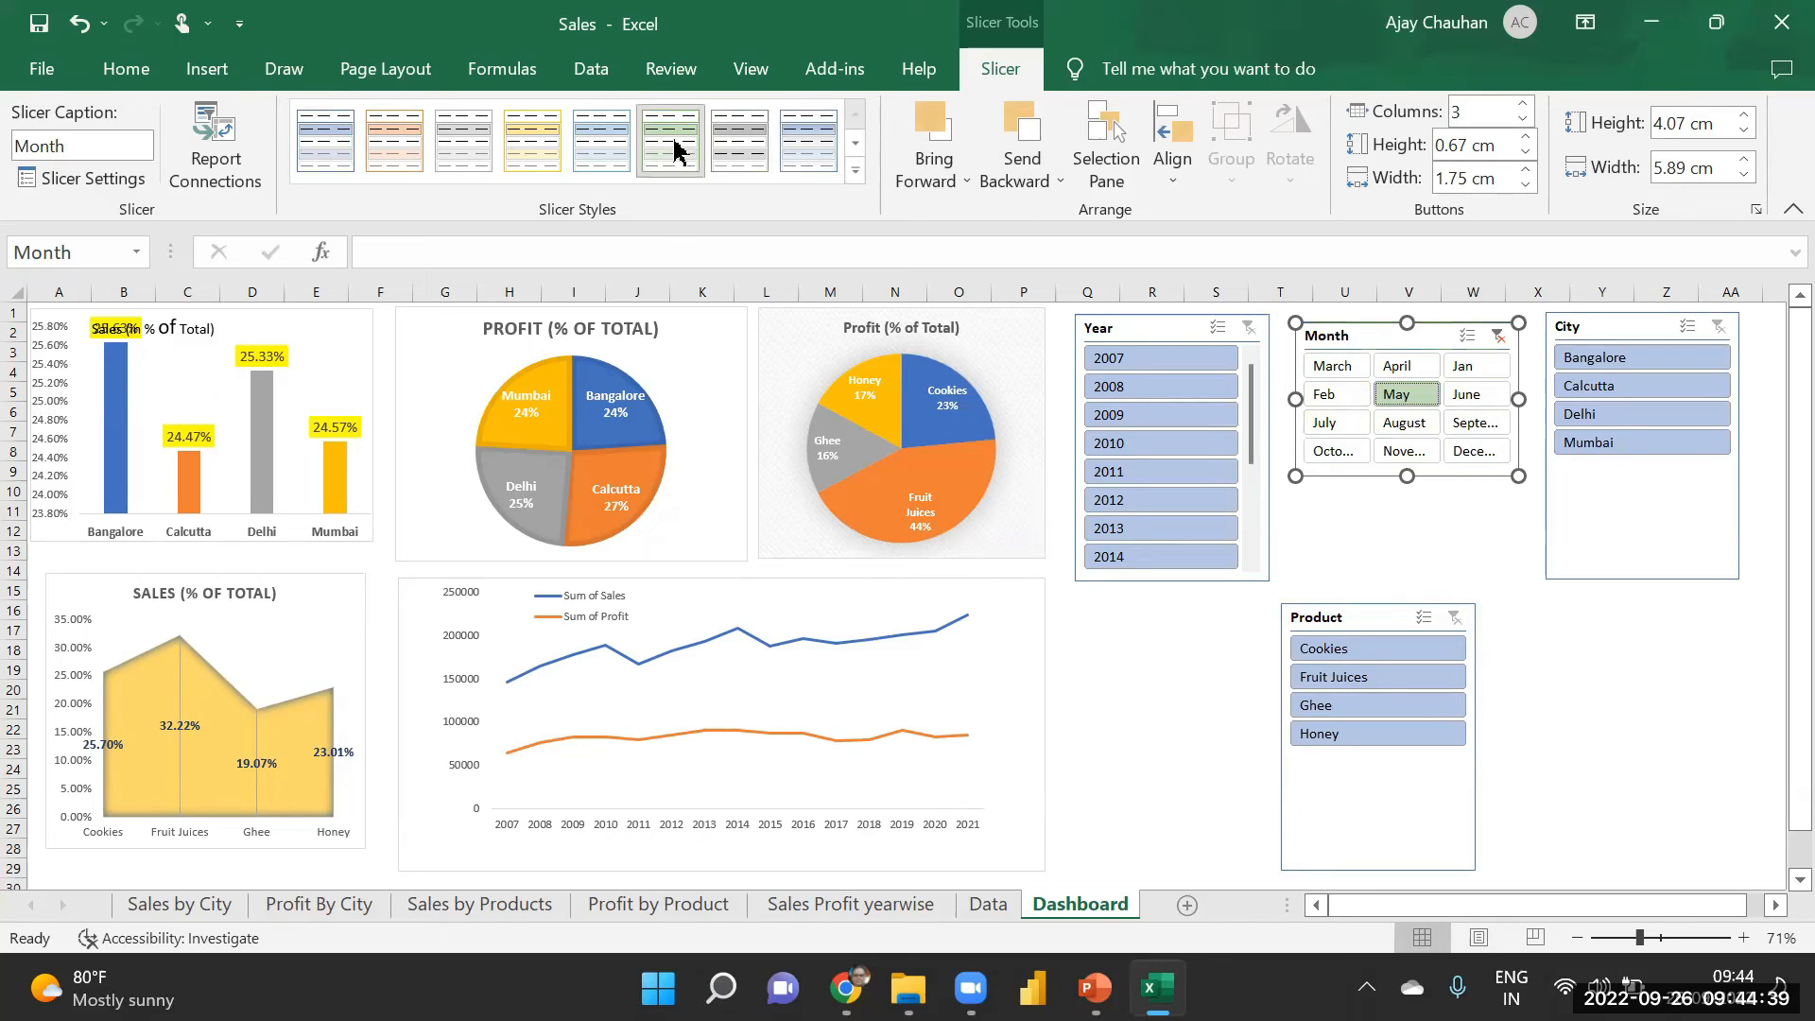
{"action": "left_click", "coordinate": [1406, 451]}
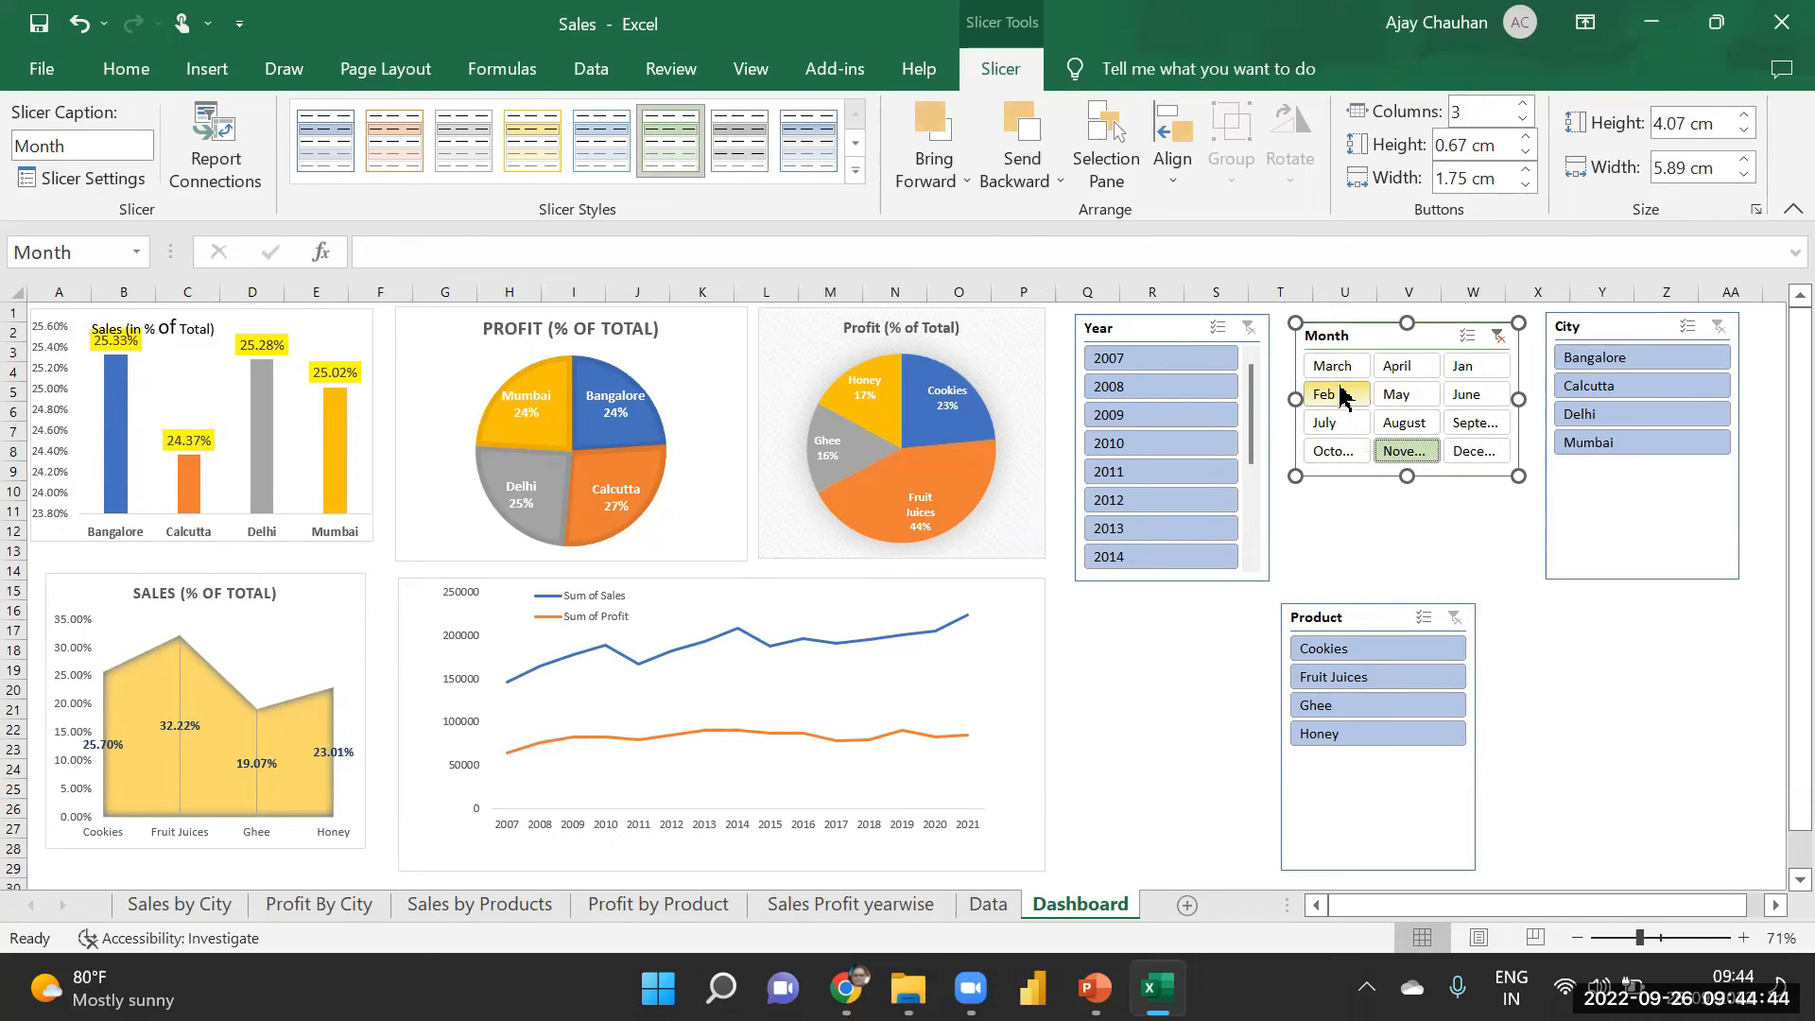
{"action": "left_click", "coordinate": [1397, 397]}
{"action": "left_click", "coordinate": [1467, 402]}
{"action": "left_click", "coordinate": [1471, 451]}
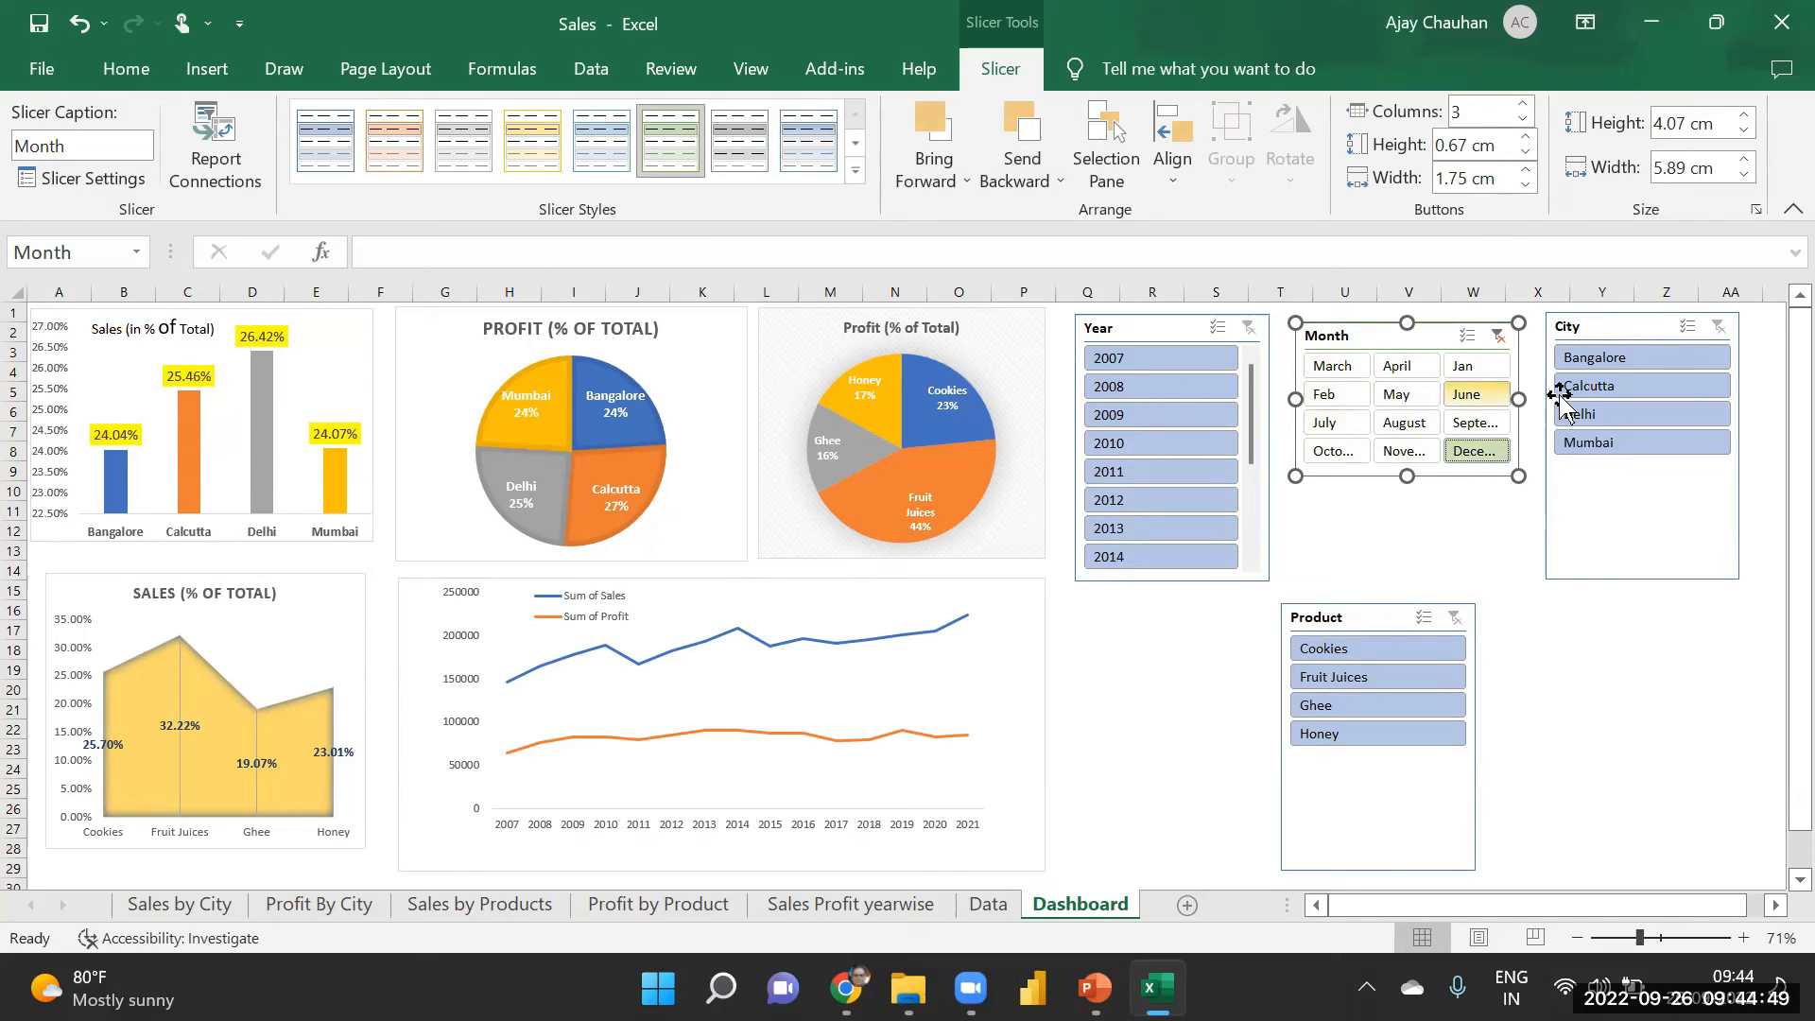
{"action": "left_click", "coordinate": [1601, 689]}
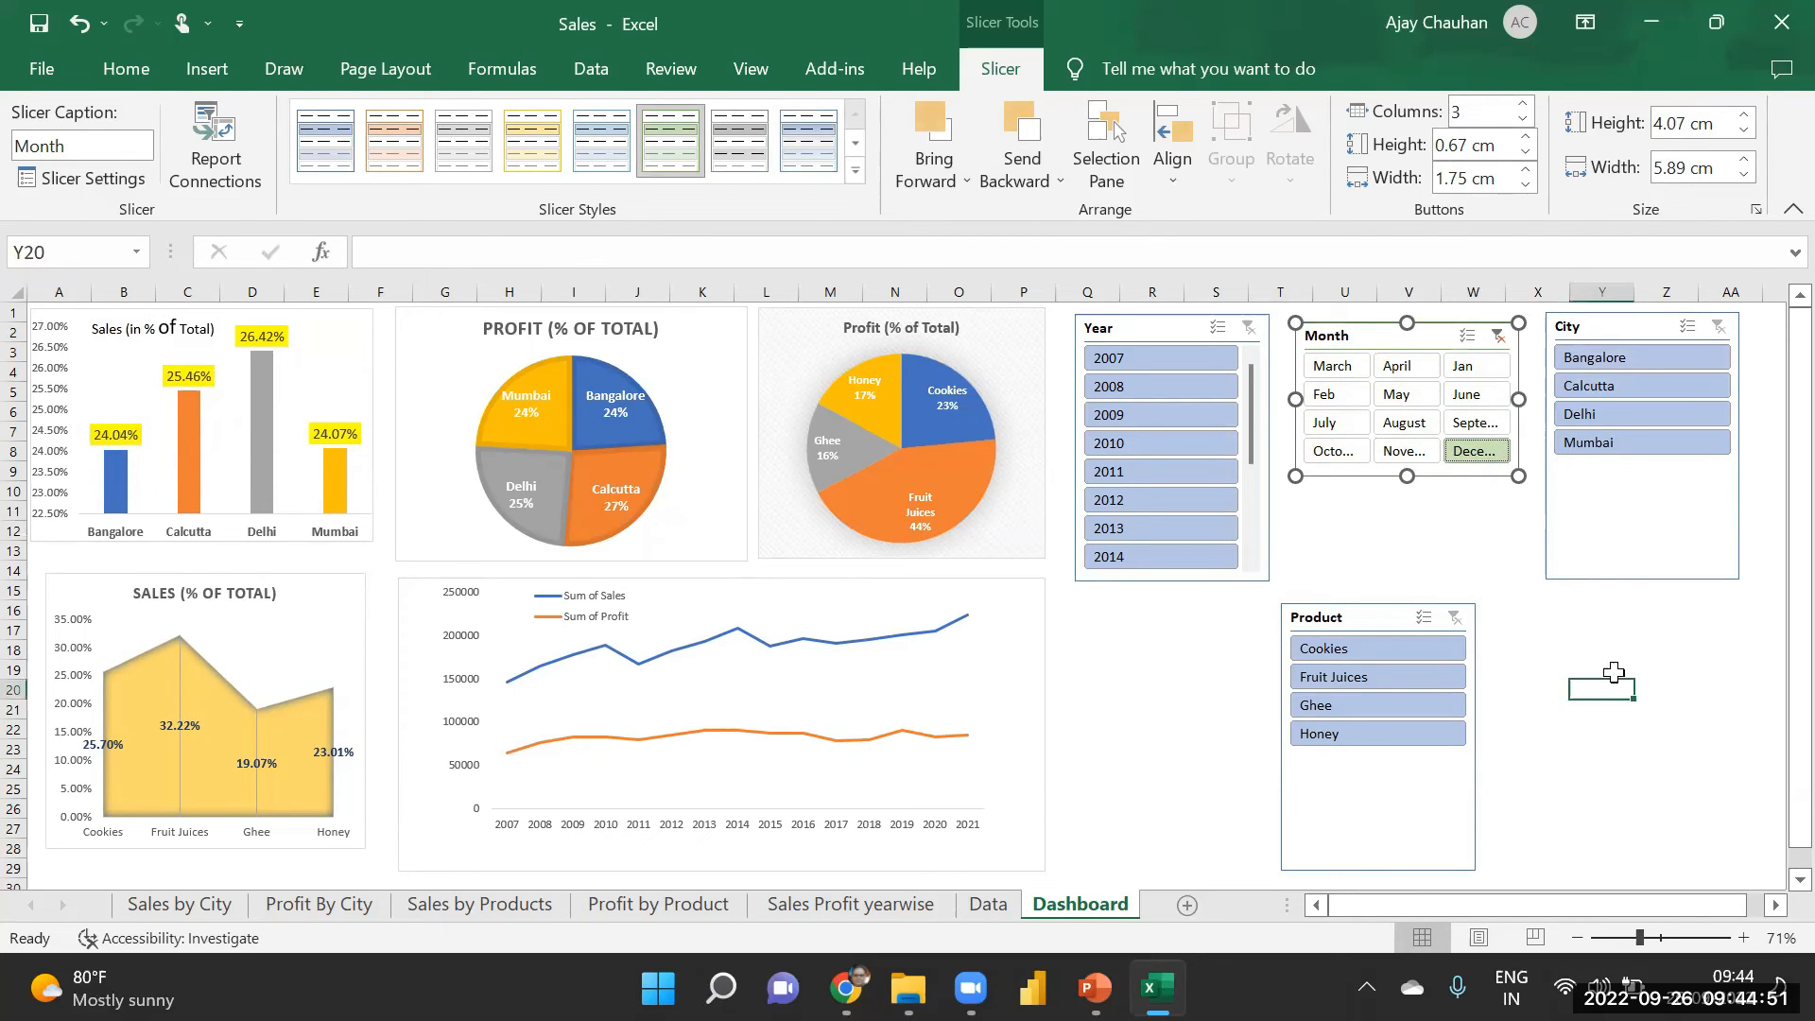
- Arrange the City slicer in two columns and shorten it to fit its buttons
{"action": "left_click", "coordinate": [1602, 326]}
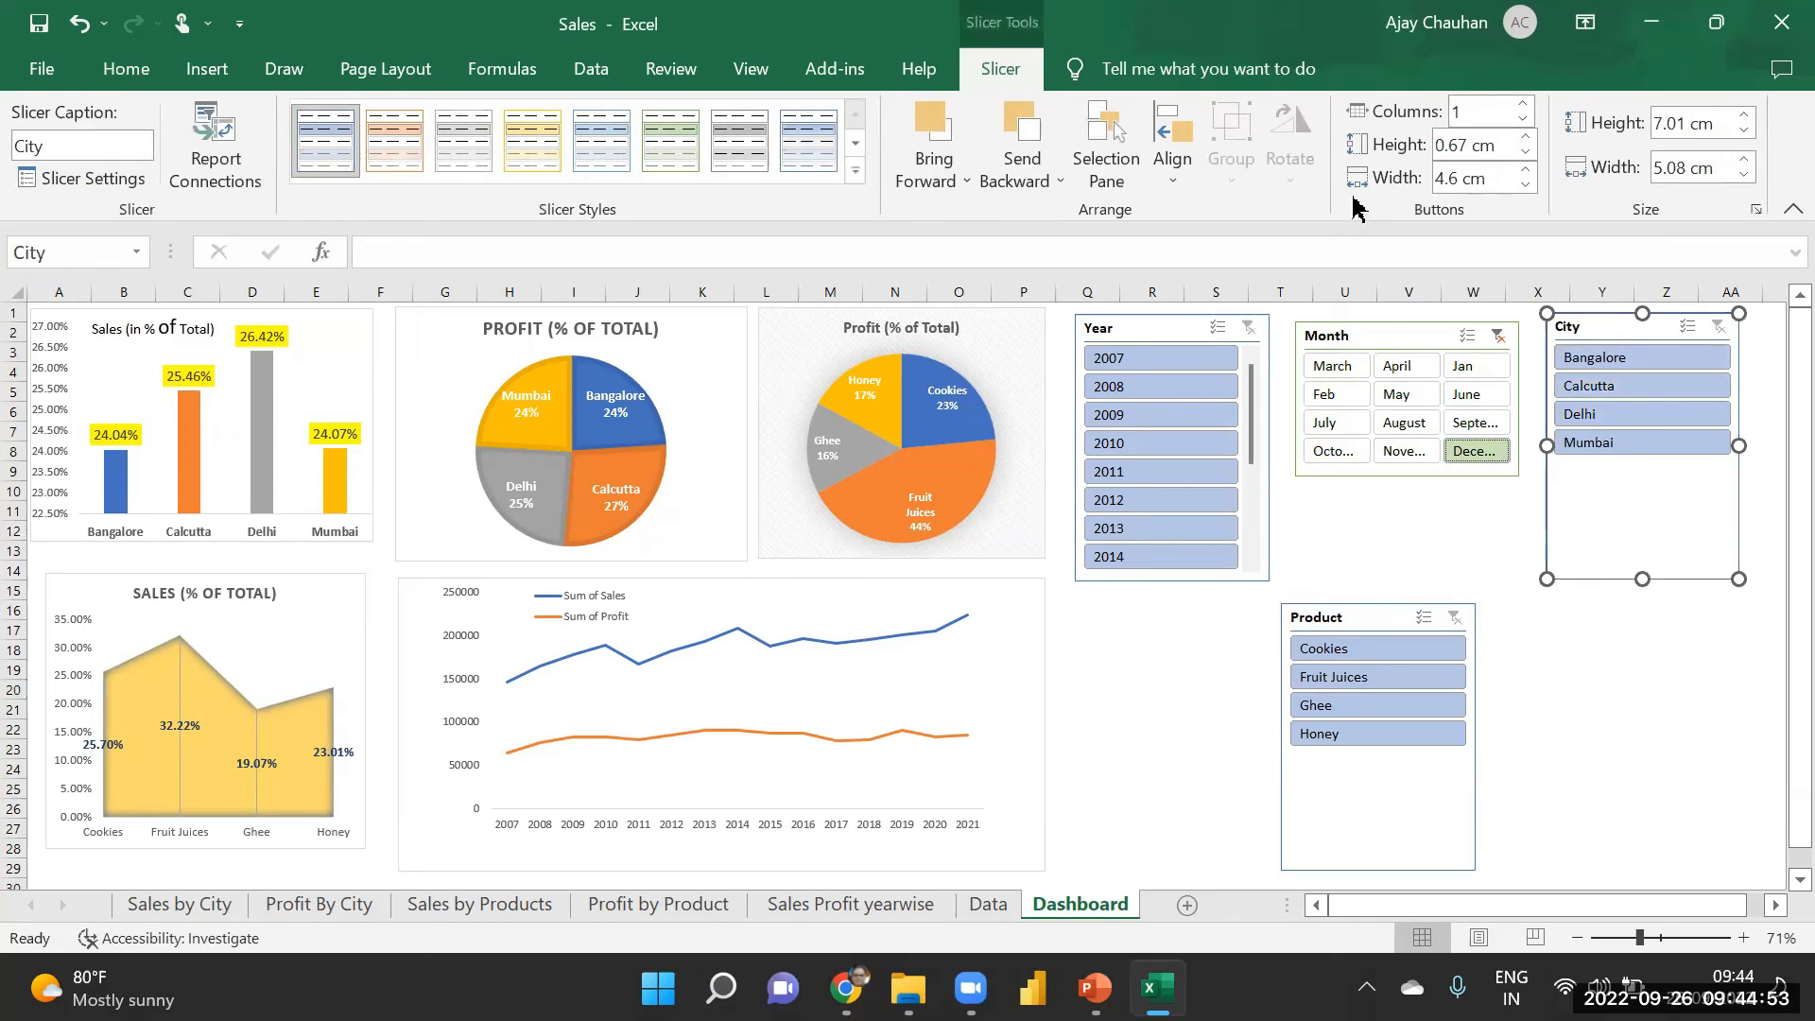
{"action": "left_click", "coordinate": [1524, 104]}
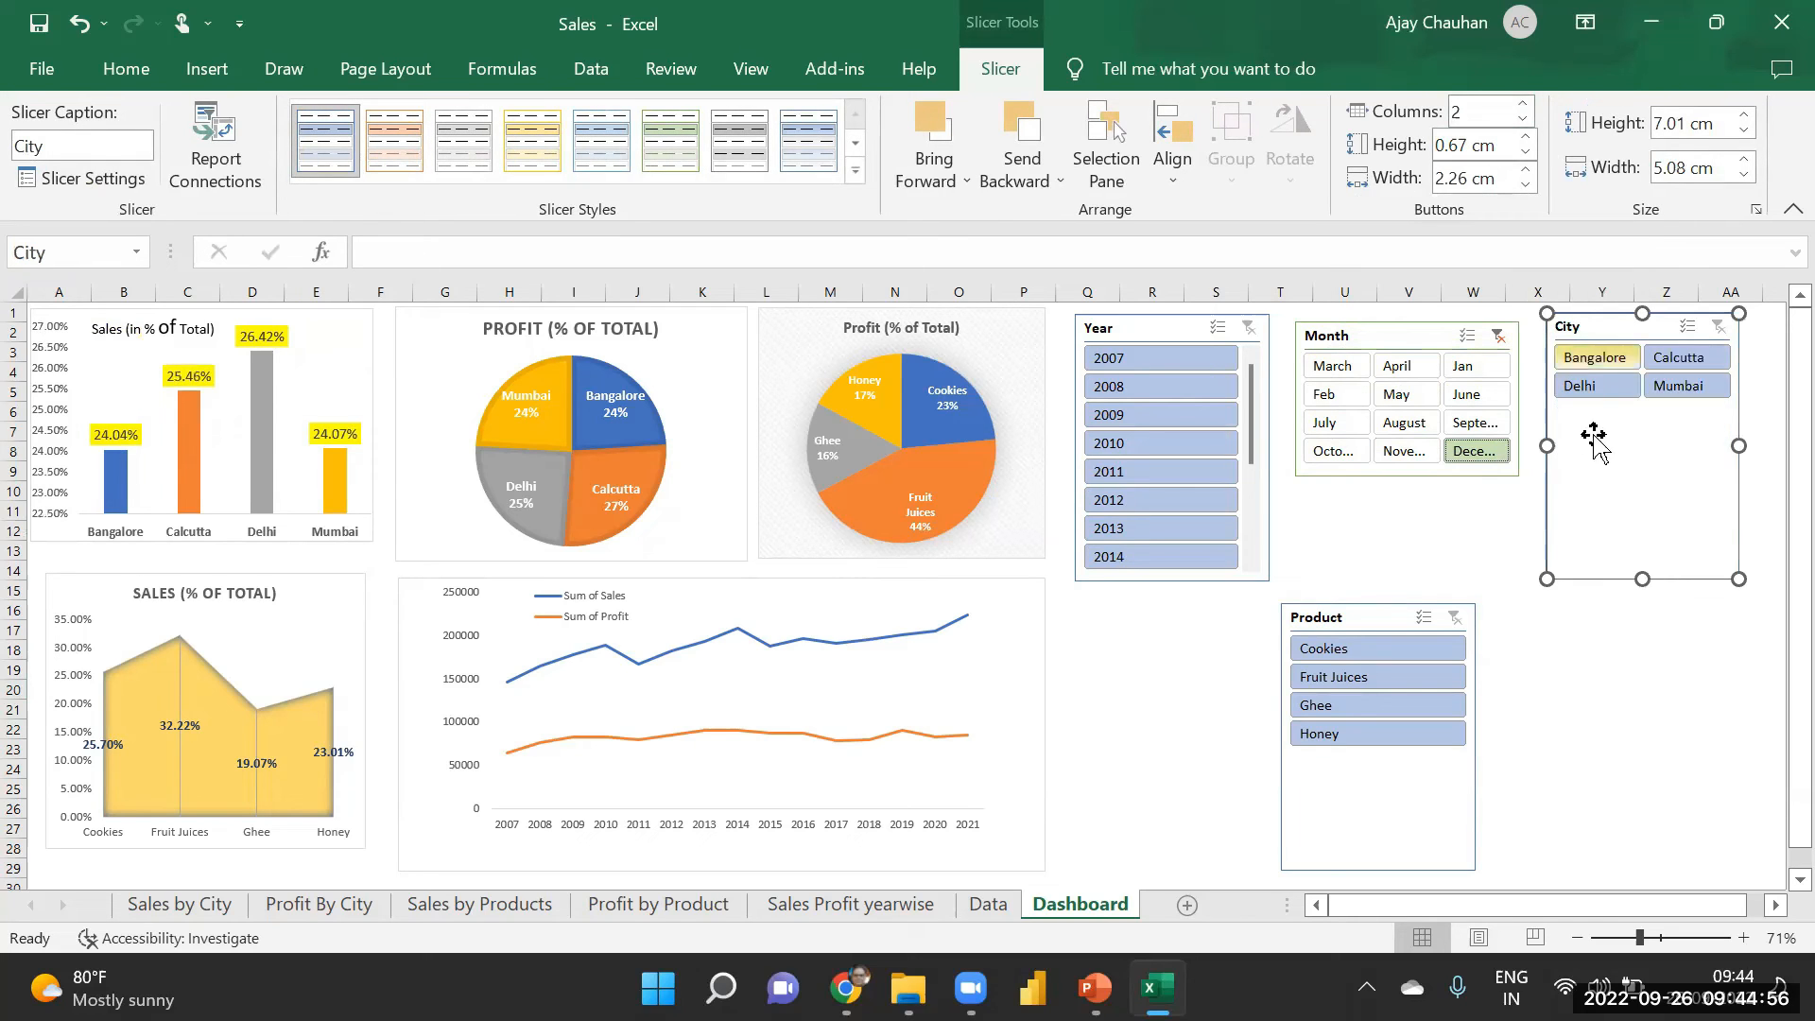
{"action": "left_click_drag", "start_coordinate": [1642, 578], "coordinate": [1642, 413]}
- Arrange the Year slicer in three columns and shorten it to about 4.52 cm high
{"action": "left_click", "coordinate": [1144, 331]}
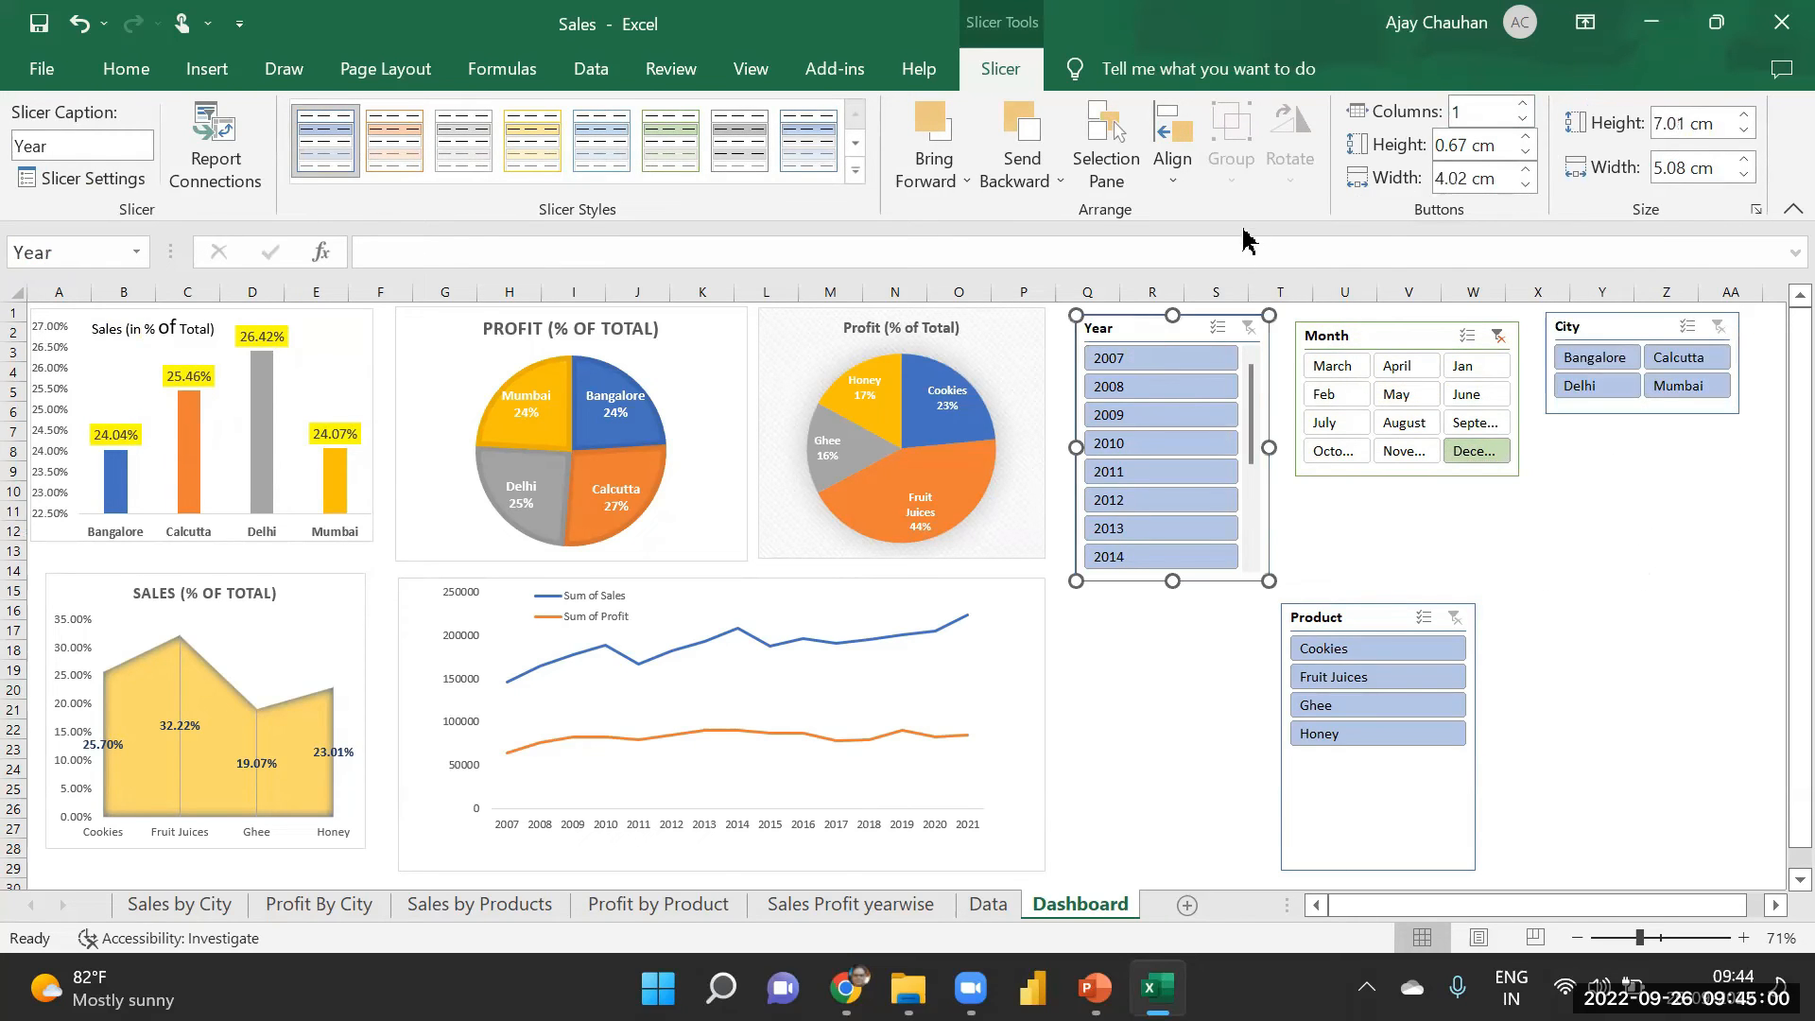
{"action": "double_click", "coordinate": [1524, 104]}
{"action": "left_click", "coordinate": [1522, 104]}
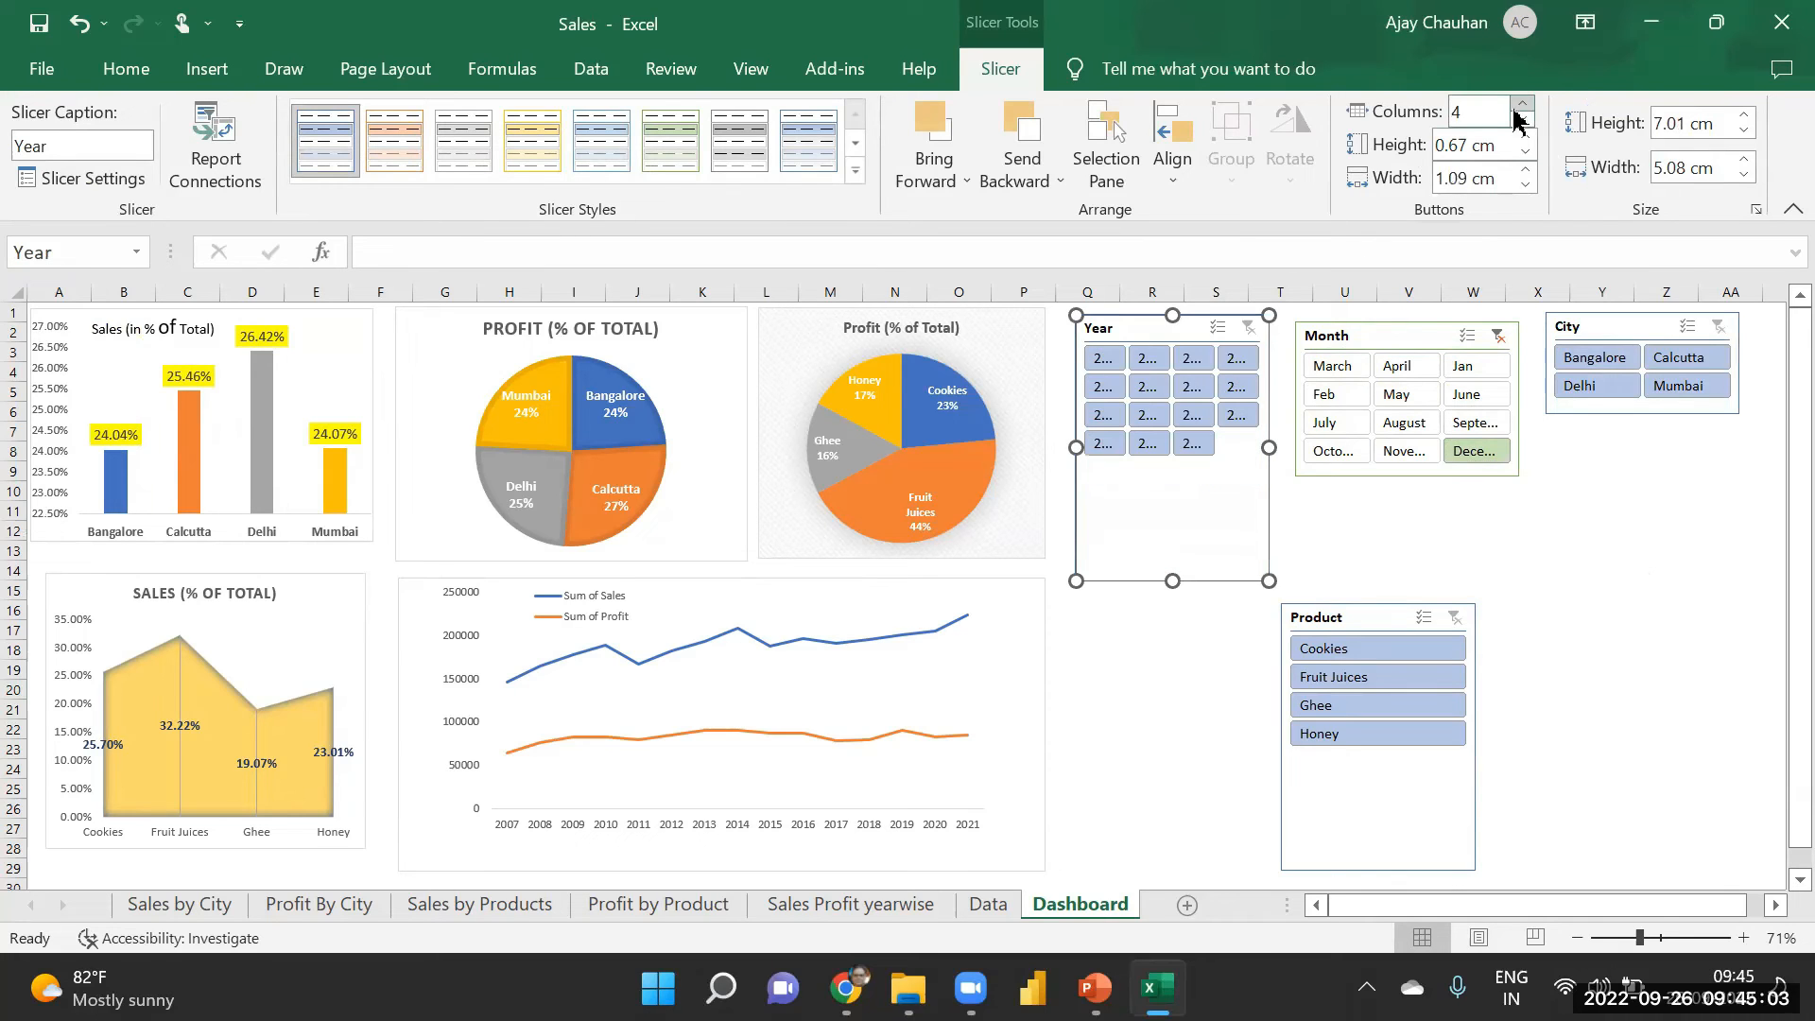
{"action": "left_click", "coordinate": [1523, 121]}
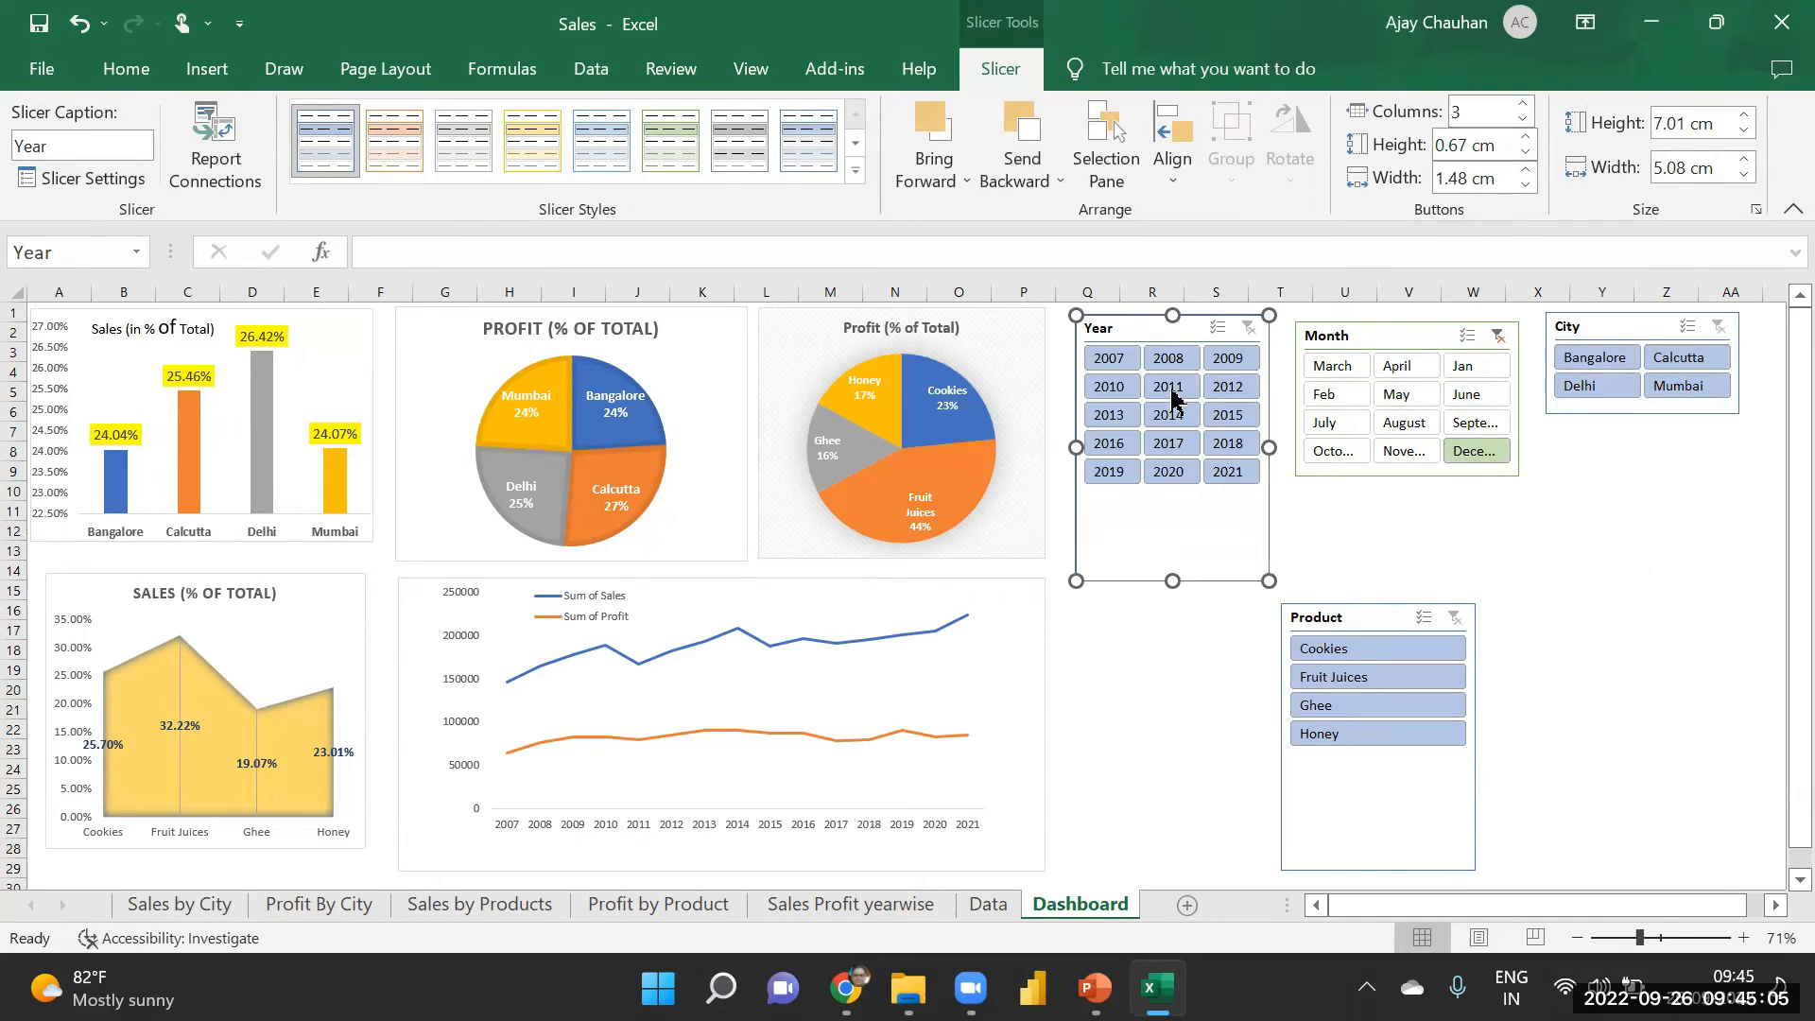
{"action": "left_click_drag", "start_coordinate": [1172, 582], "coordinate": [1172, 485]}
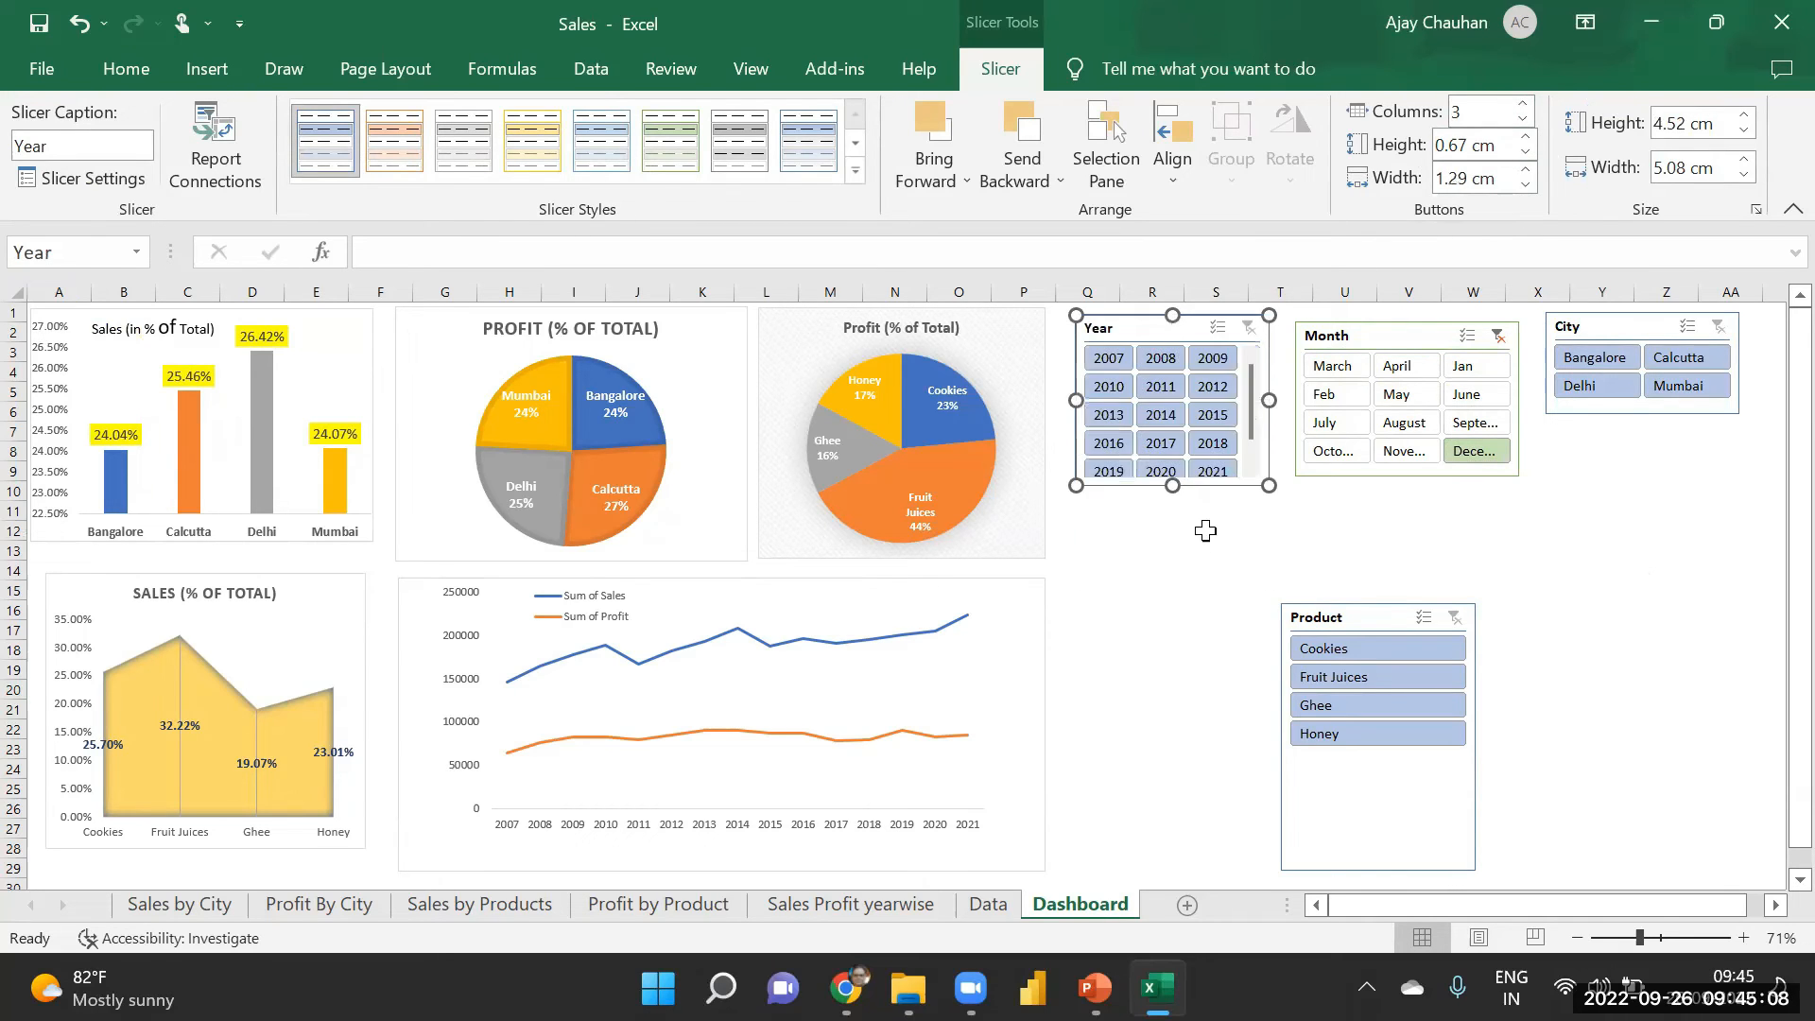
- Arrange the Product slicer in two columns, place it below the Year slicer and resize it to about 6.22 cm wide
{"action": "left_click_drag", "start_coordinate": [1334, 618], "coordinate": [1591, 460]}
{"action": "left_click", "coordinate": [1523, 104]}
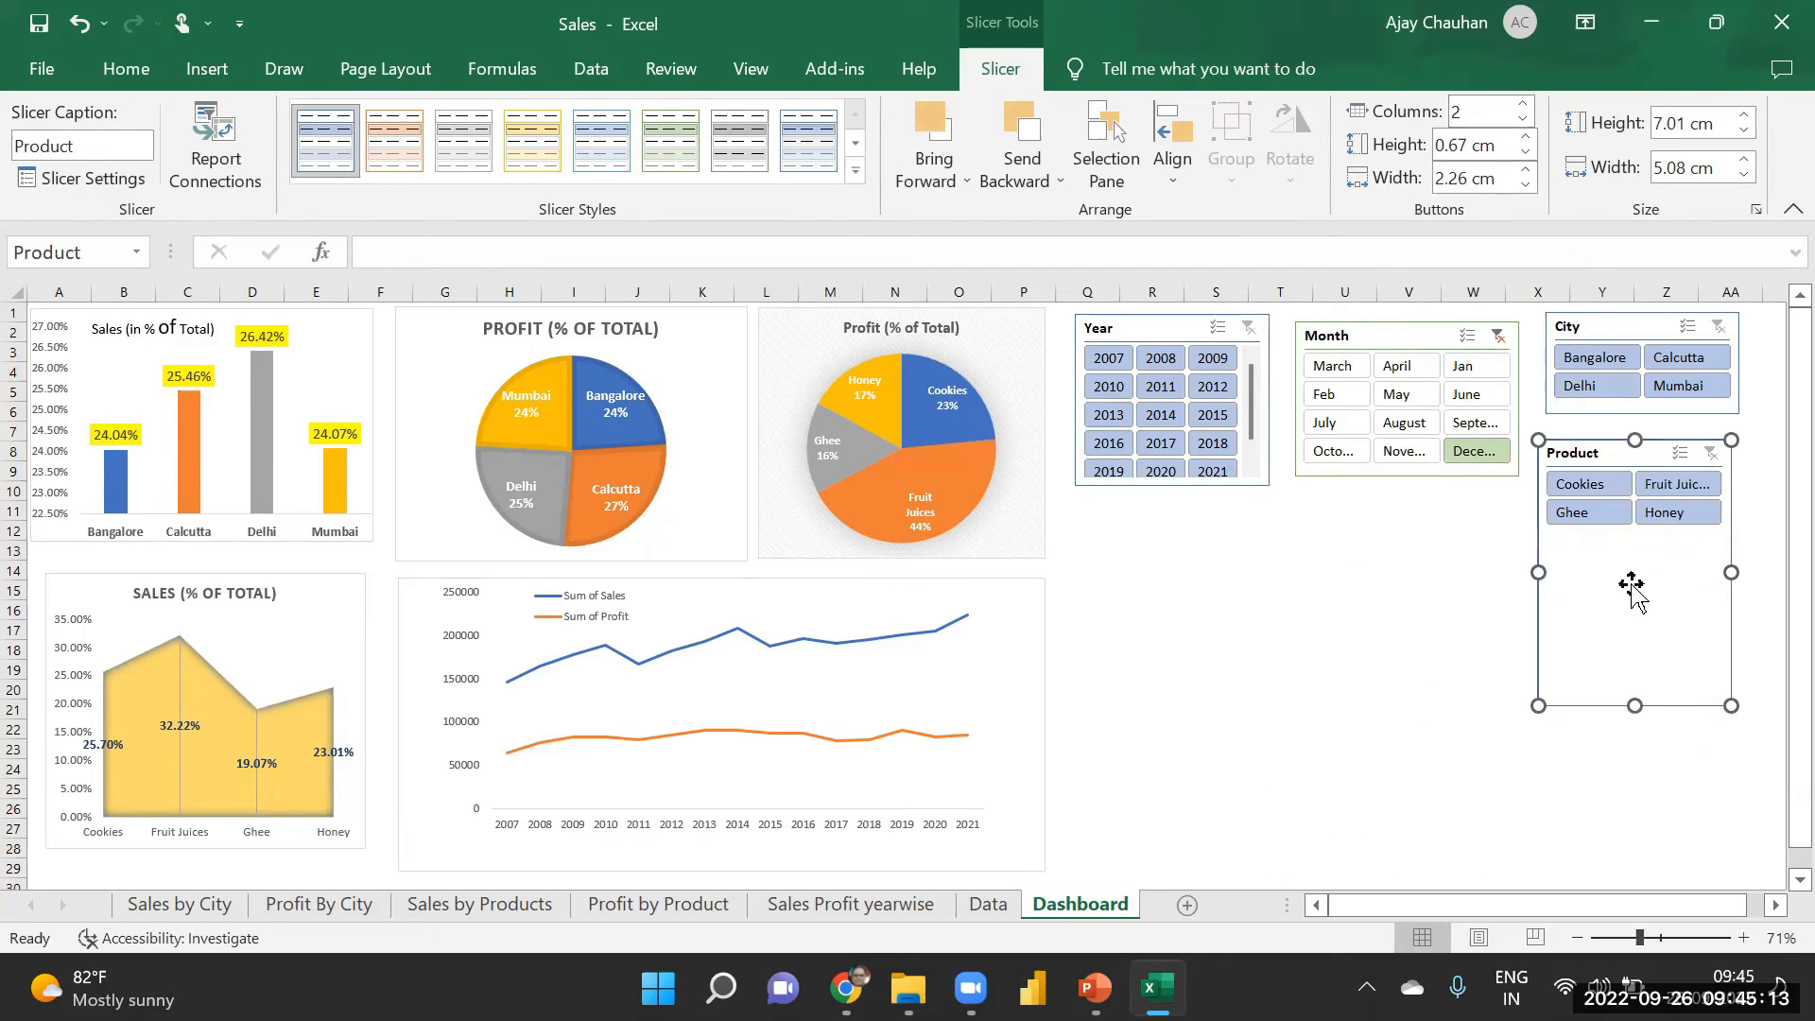
{"action": "left_click_drag", "start_coordinate": [1635, 705], "coordinate": [1627, 540]}
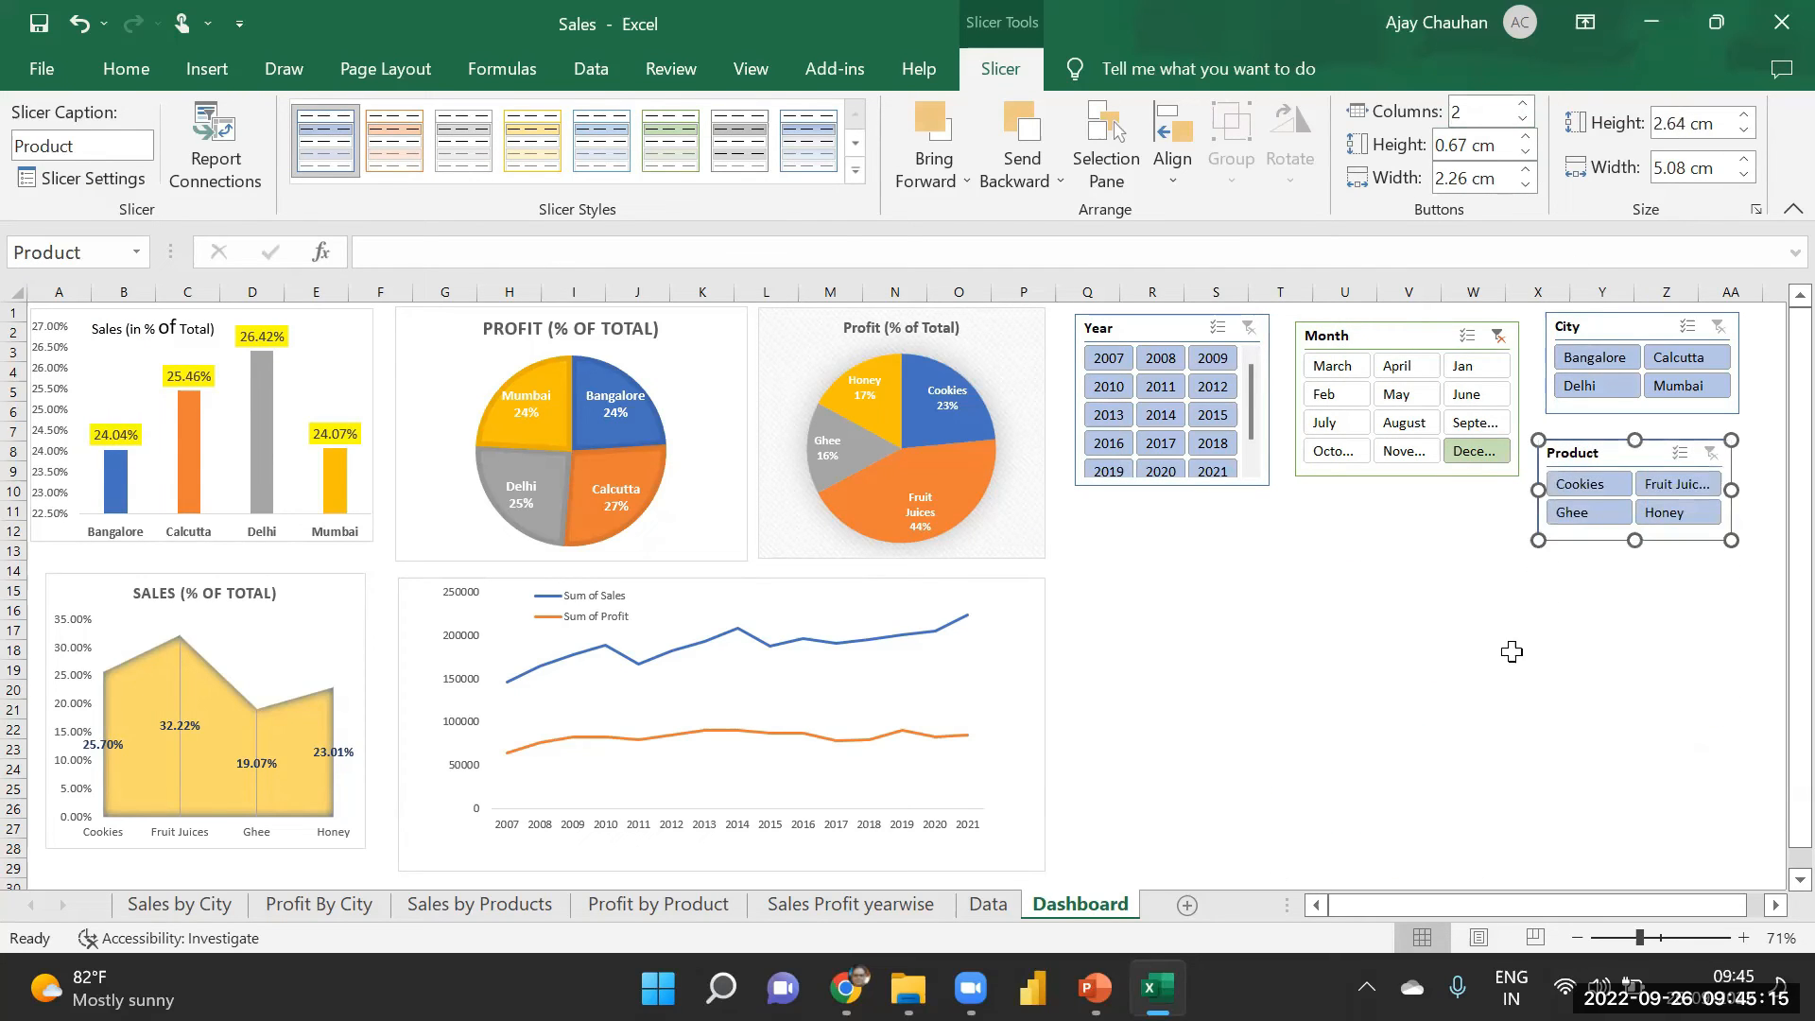
{"action": "left_click_drag", "start_coordinate": [1470, 535], "coordinate": [1136, 549]}
{"action": "left_click_drag", "start_coordinate": [1257, 593], "coordinate": [1295, 581]}
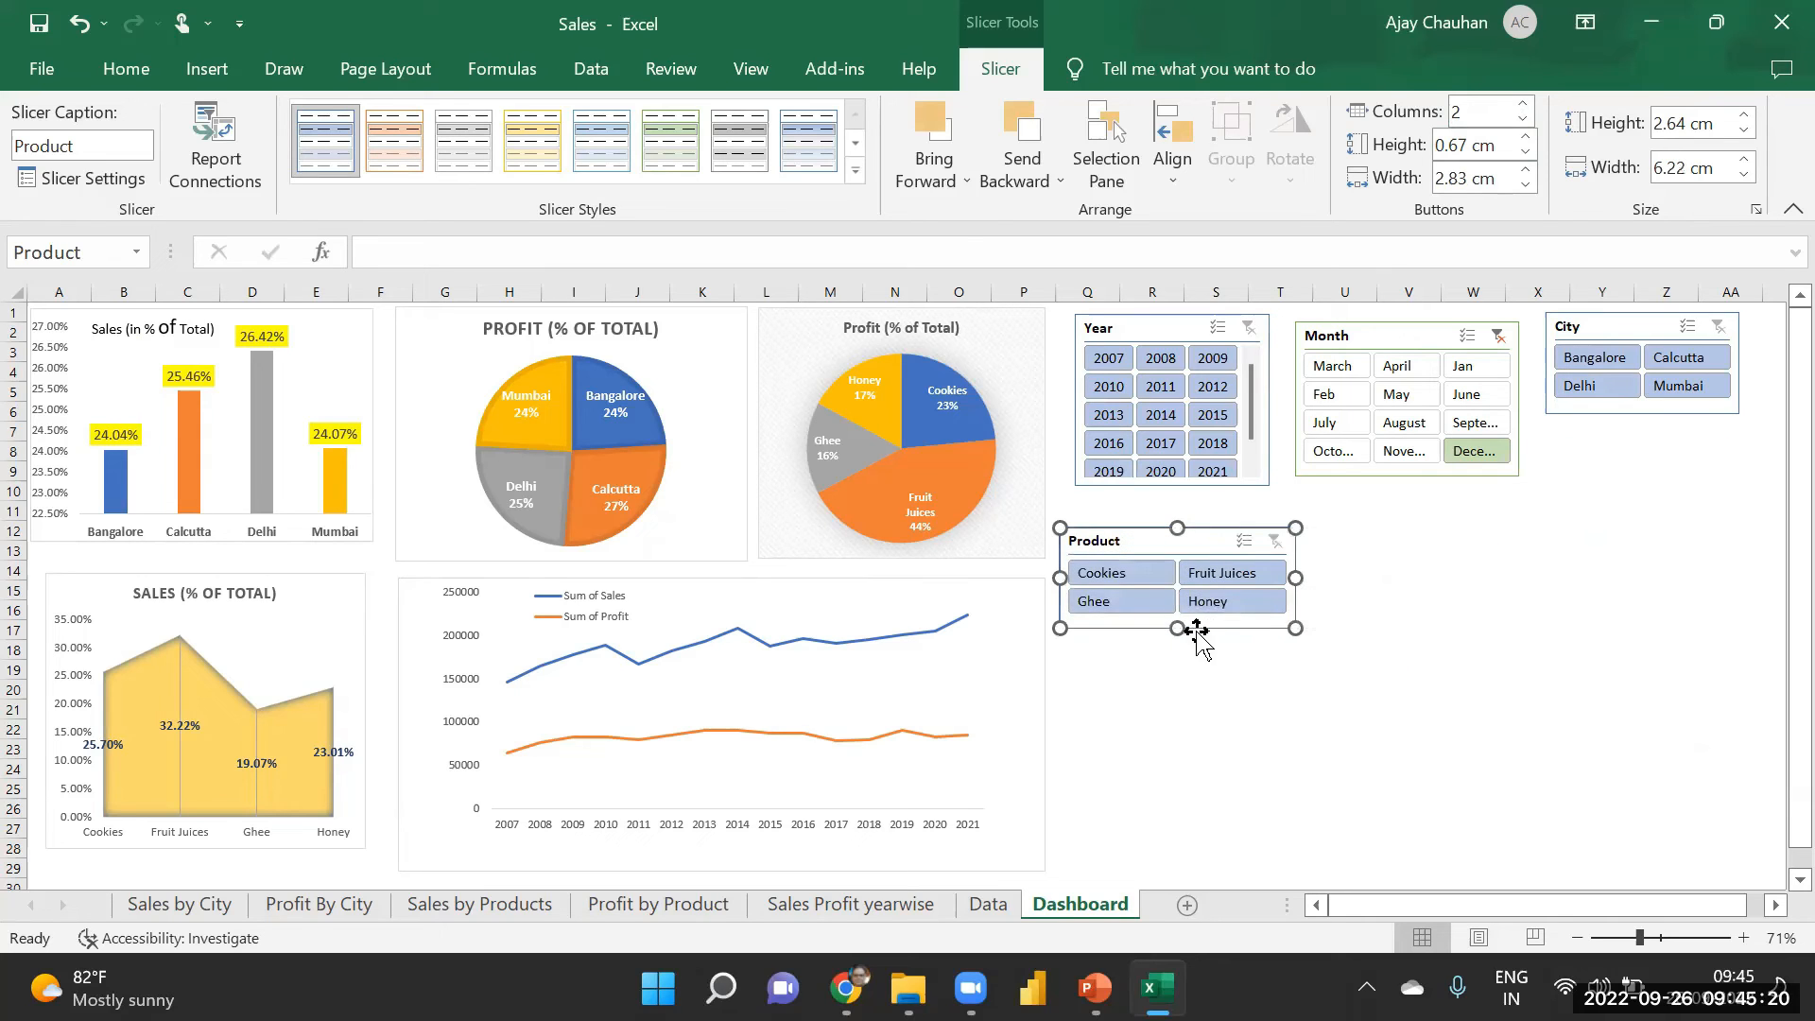
{"action": "left_click_drag", "start_coordinate": [1179, 629], "coordinate": [1179, 652]}
- Move the City slicer beside the Product slicer and resize it to about 2.65 by 7.3 cm
{"action": "left_click_drag", "start_coordinate": [1604, 327], "coordinate": [1489, 523]}
{"action": "left_click_drag", "start_coordinate": [1500, 633], "coordinate": [1500, 640]}
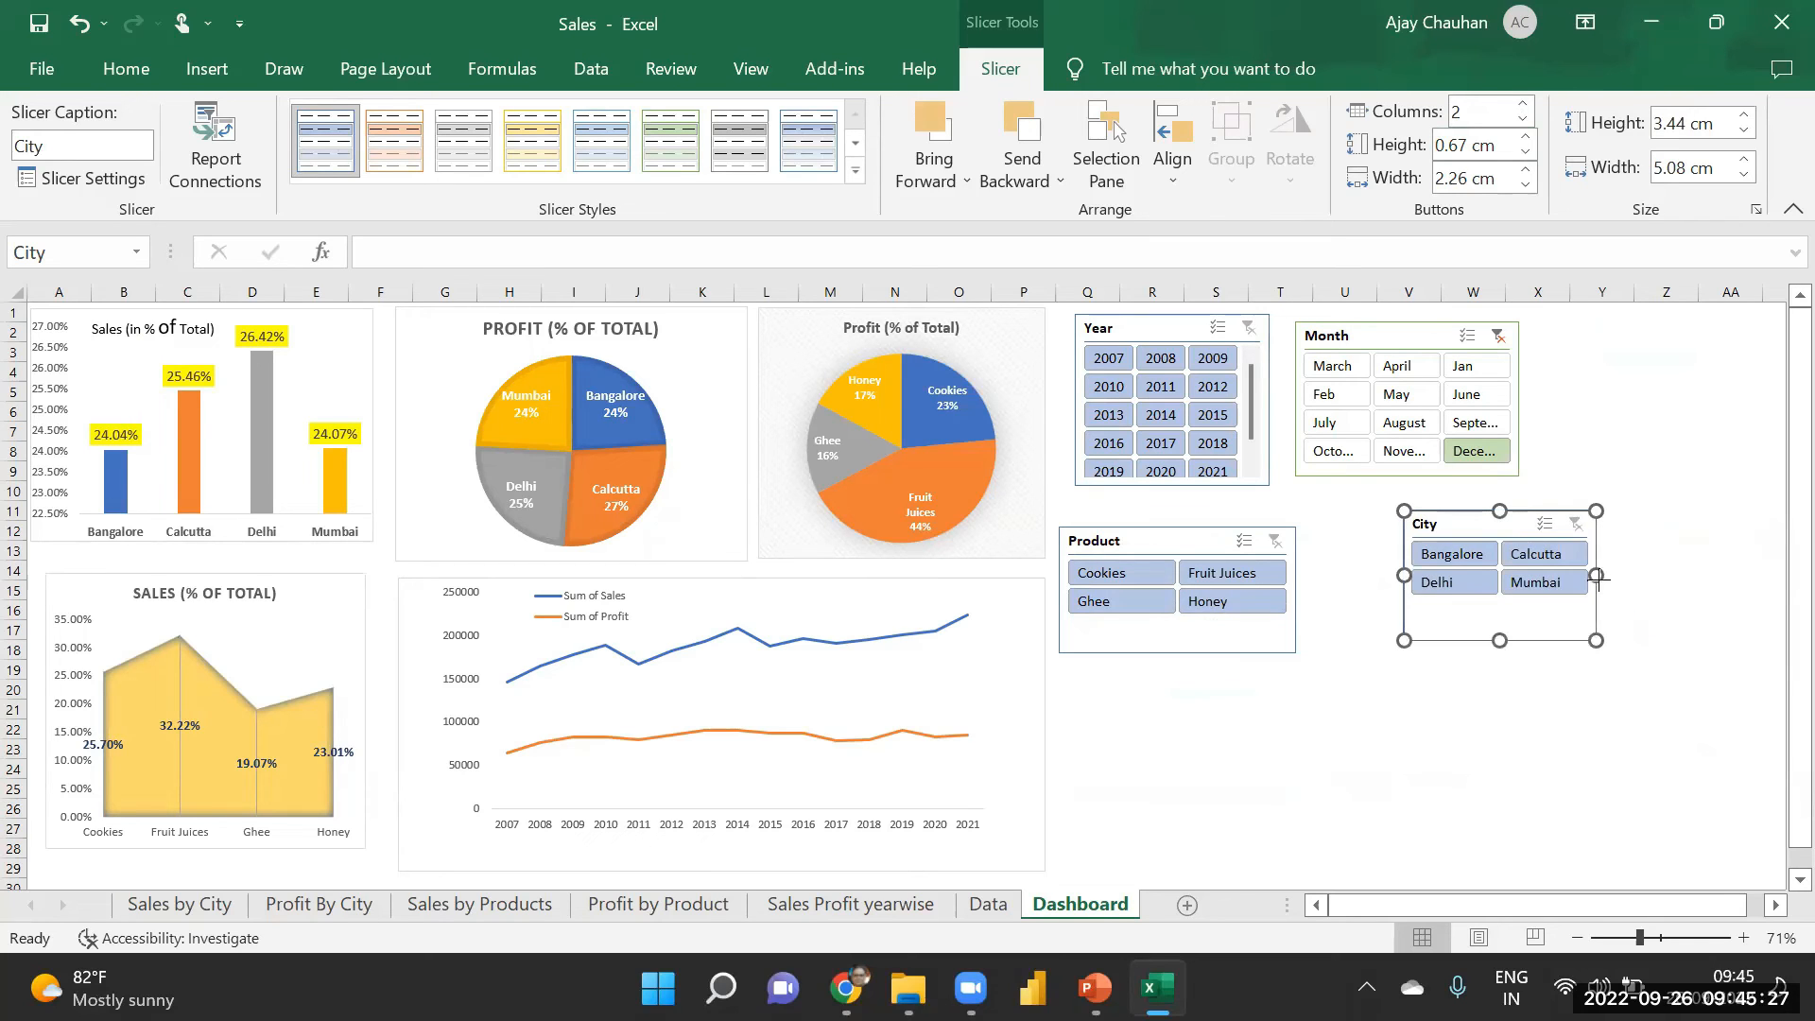
{"action": "left_click_drag", "start_coordinate": [1597, 576], "coordinate": [1680, 576]}
{"action": "left_click_drag", "start_coordinate": [1533, 640], "coordinate": [1533, 611]}
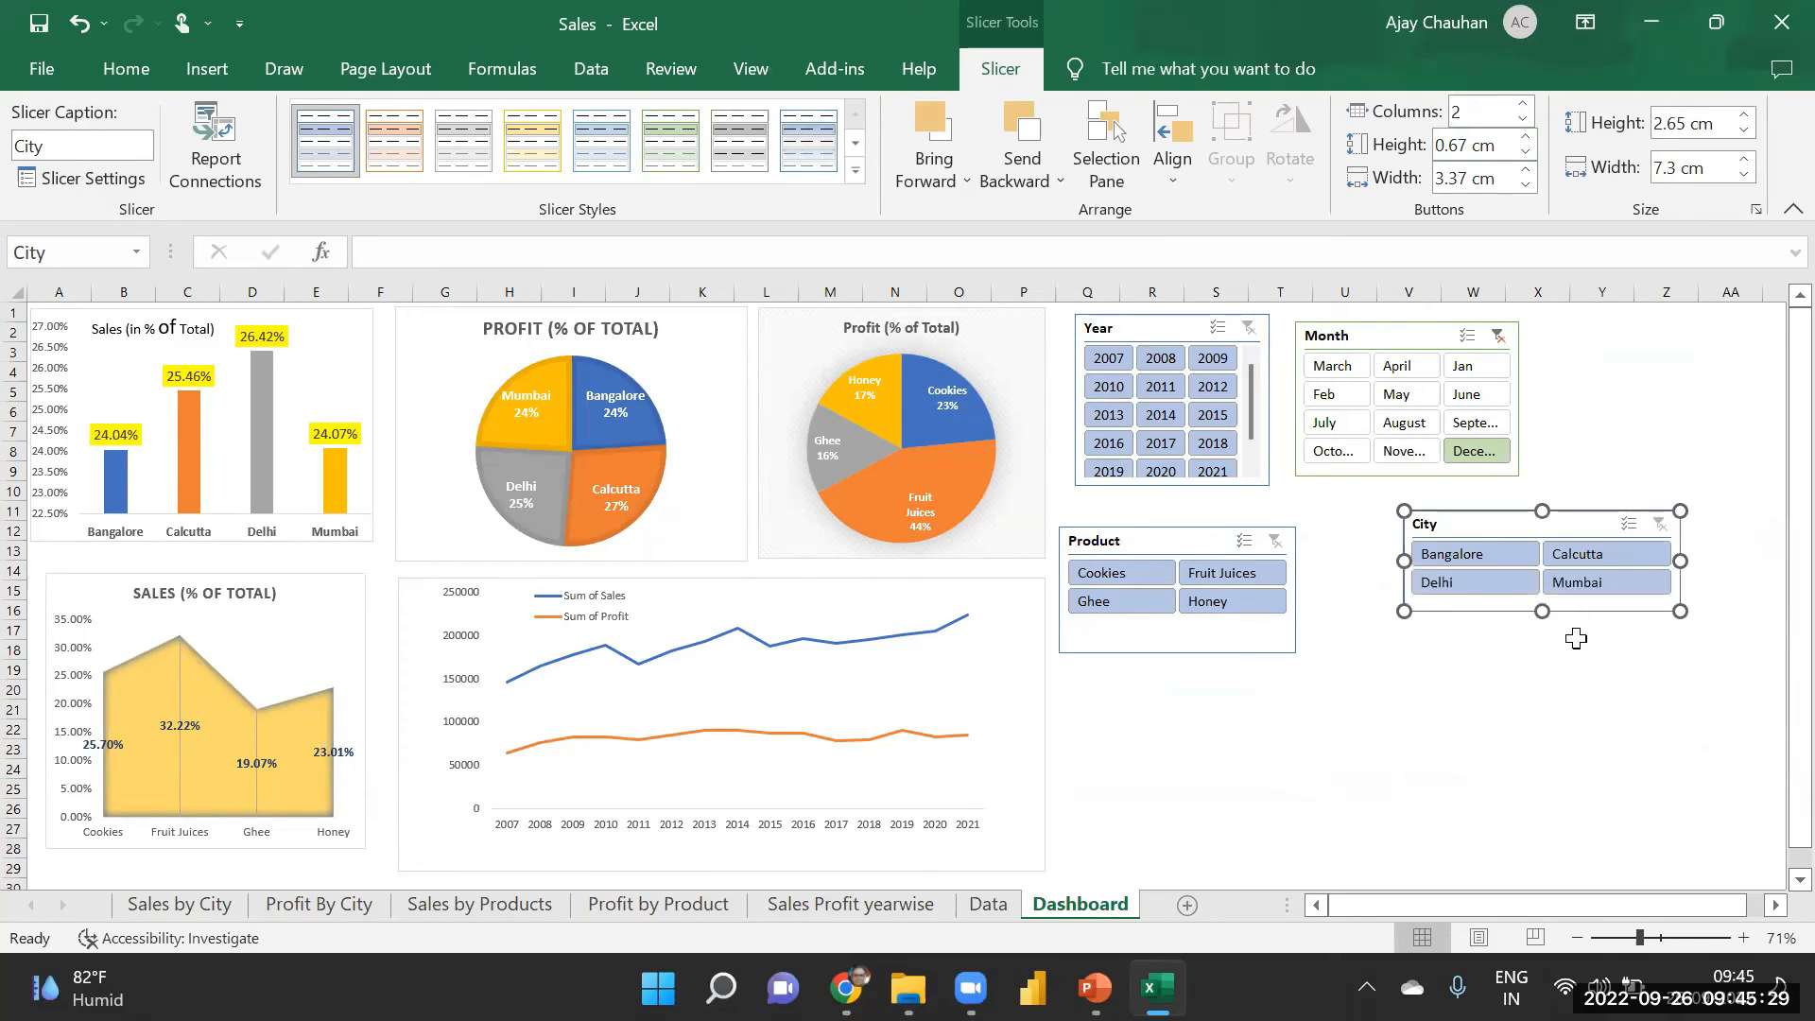
{"action": "left_click_drag", "start_coordinate": [1487, 519], "coordinate": [1433, 557]}
- Move the Month slicer above the City slicer and enlarge it to about 4.42 by 7.45 cm
{"action": "left_click_drag", "start_coordinate": [1401, 342], "coordinate": [1475, 339]}
{"action": "left_click_drag", "start_coordinate": [1479, 476], "coordinate": [1478, 490]}
{"action": "left_click_drag", "start_coordinate": [1590, 490], "coordinate": [1650, 488]}
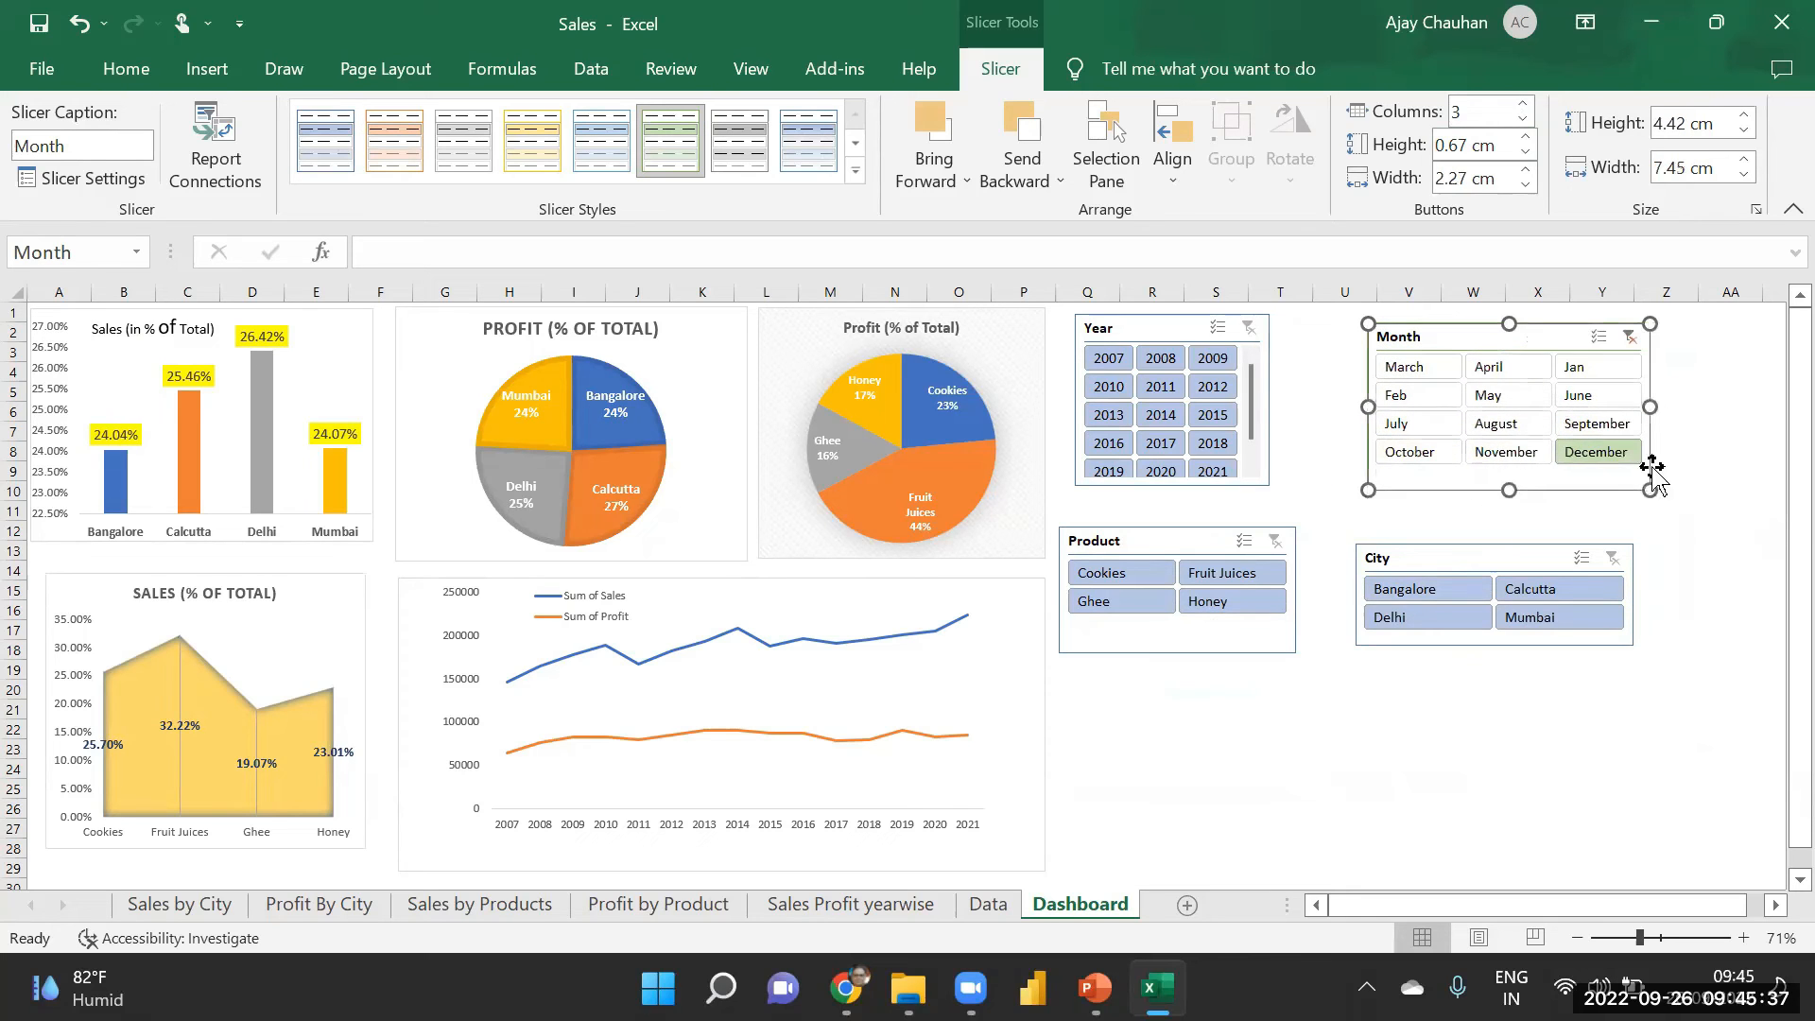
- Filter the Year slicer to 2007, increase the font size of empty cell T5 to 18 and select the Year slicer
{"action": "left_click", "coordinate": [1307, 390]}
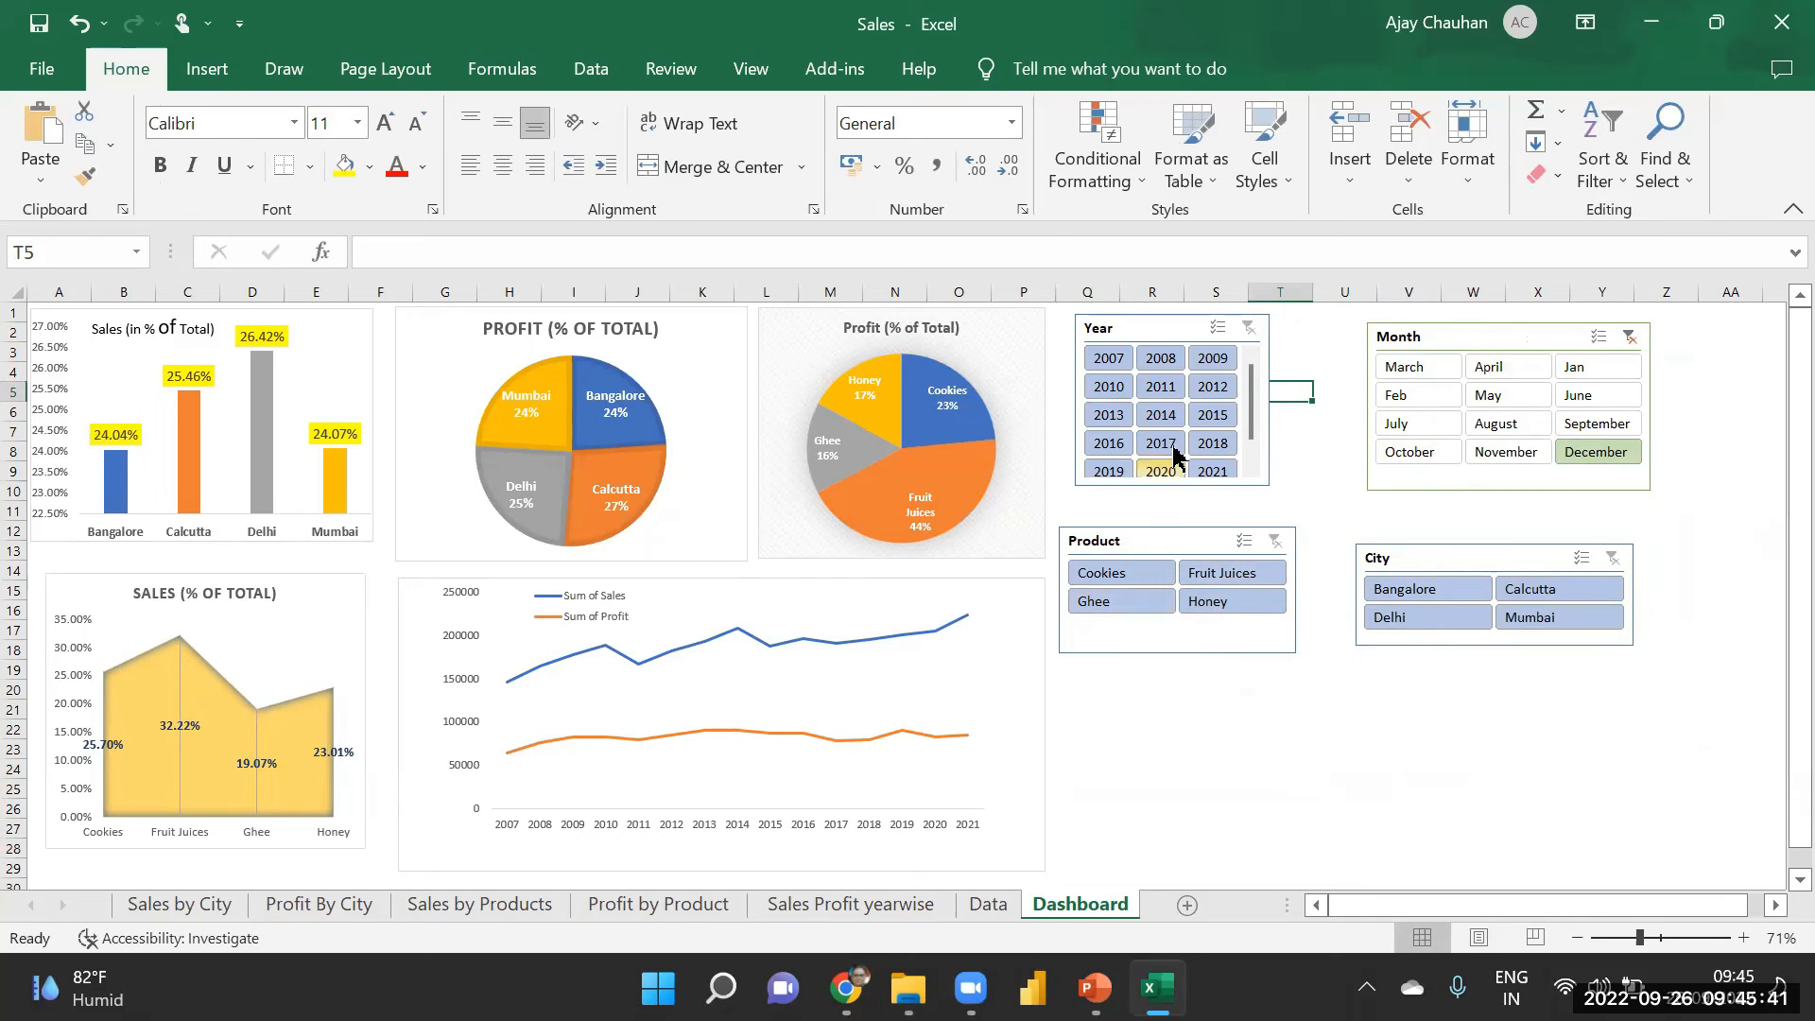
{"action": "left_click", "coordinate": [1111, 359]}
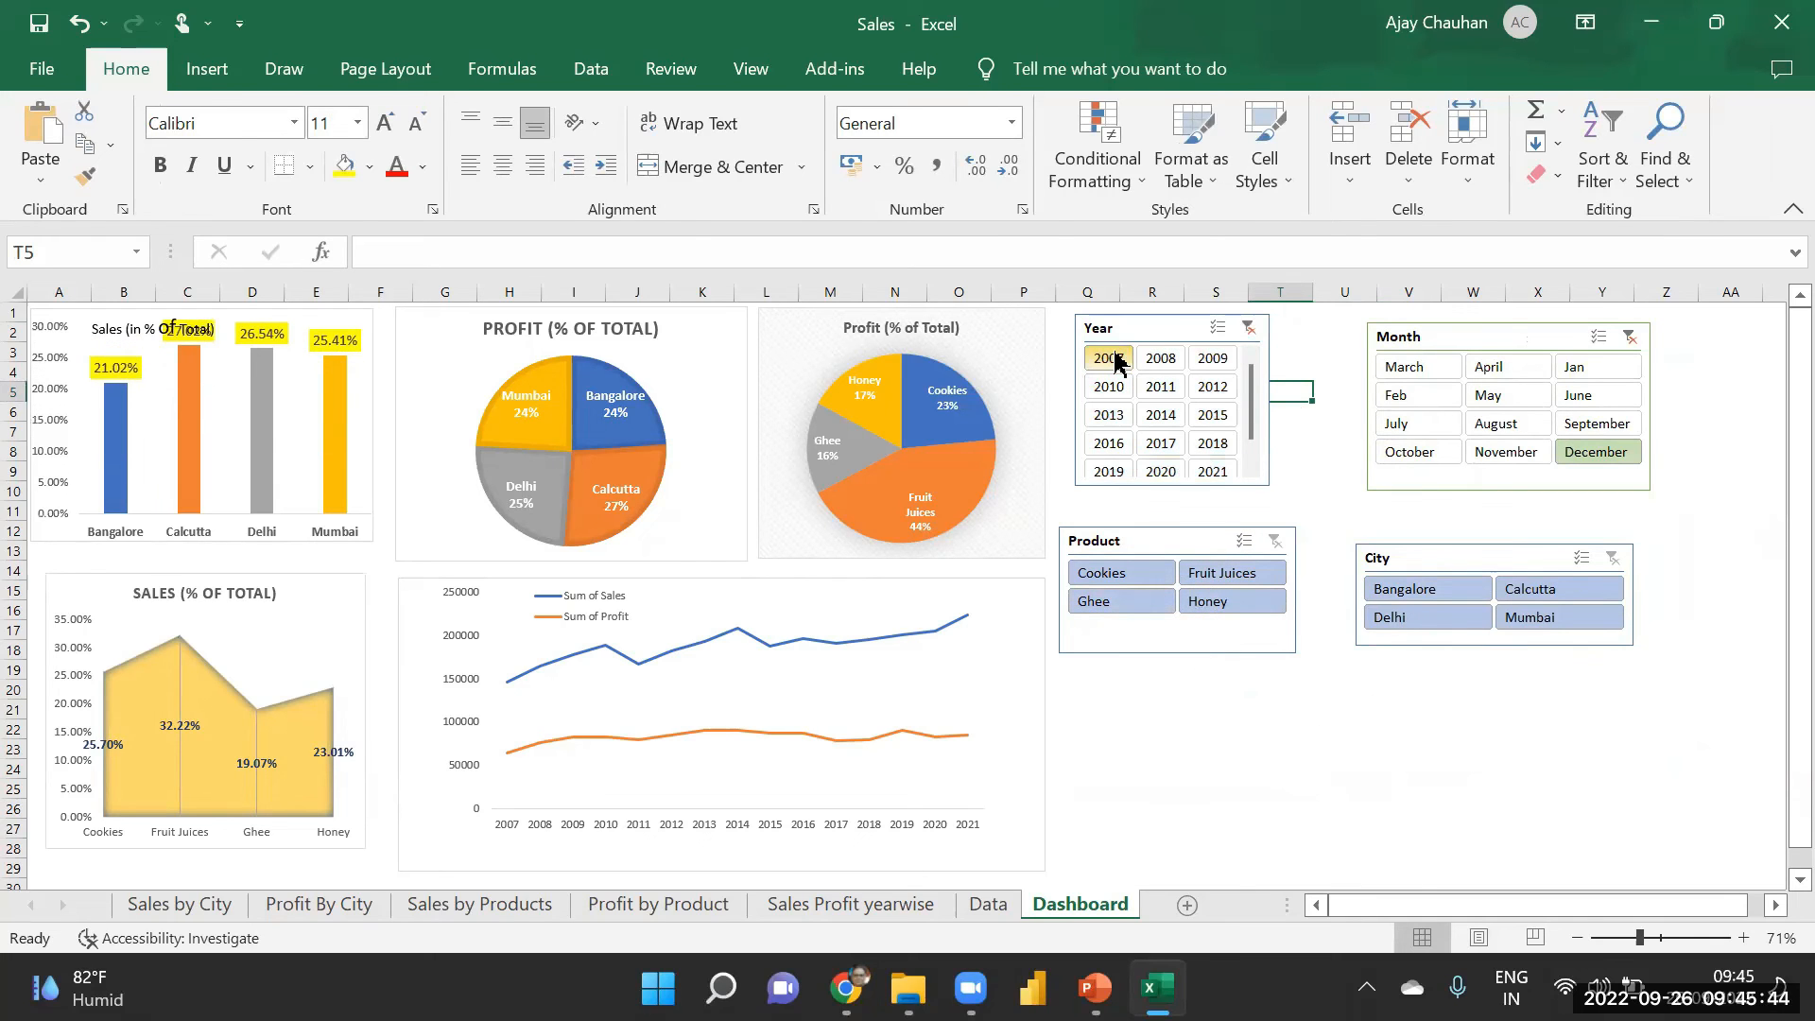
{"action": "left_click", "coordinate": [383, 125]}
{"action": "left_click", "coordinate": [383, 125]}
{"action": "left_click", "coordinate": [383, 125]}
{"action": "left_click", "coordinate": [383, 124]}
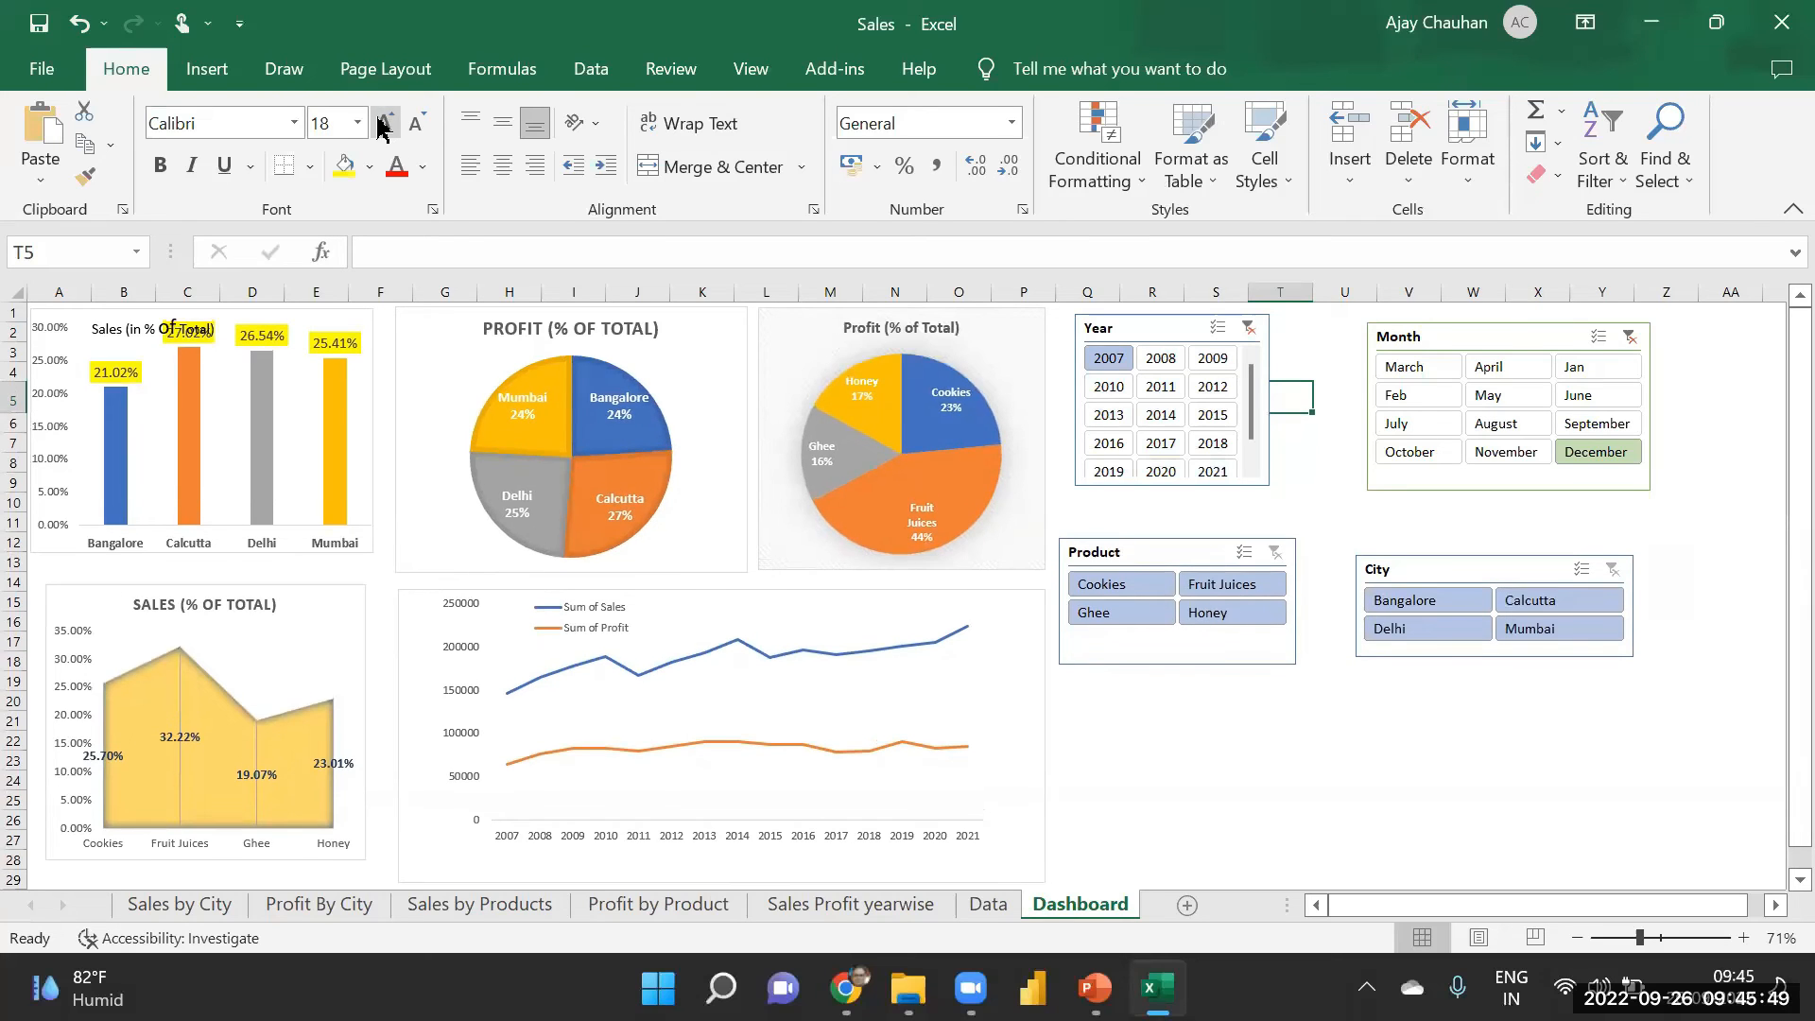
{"action": "left_click", "coordinate": [1262, 442]}
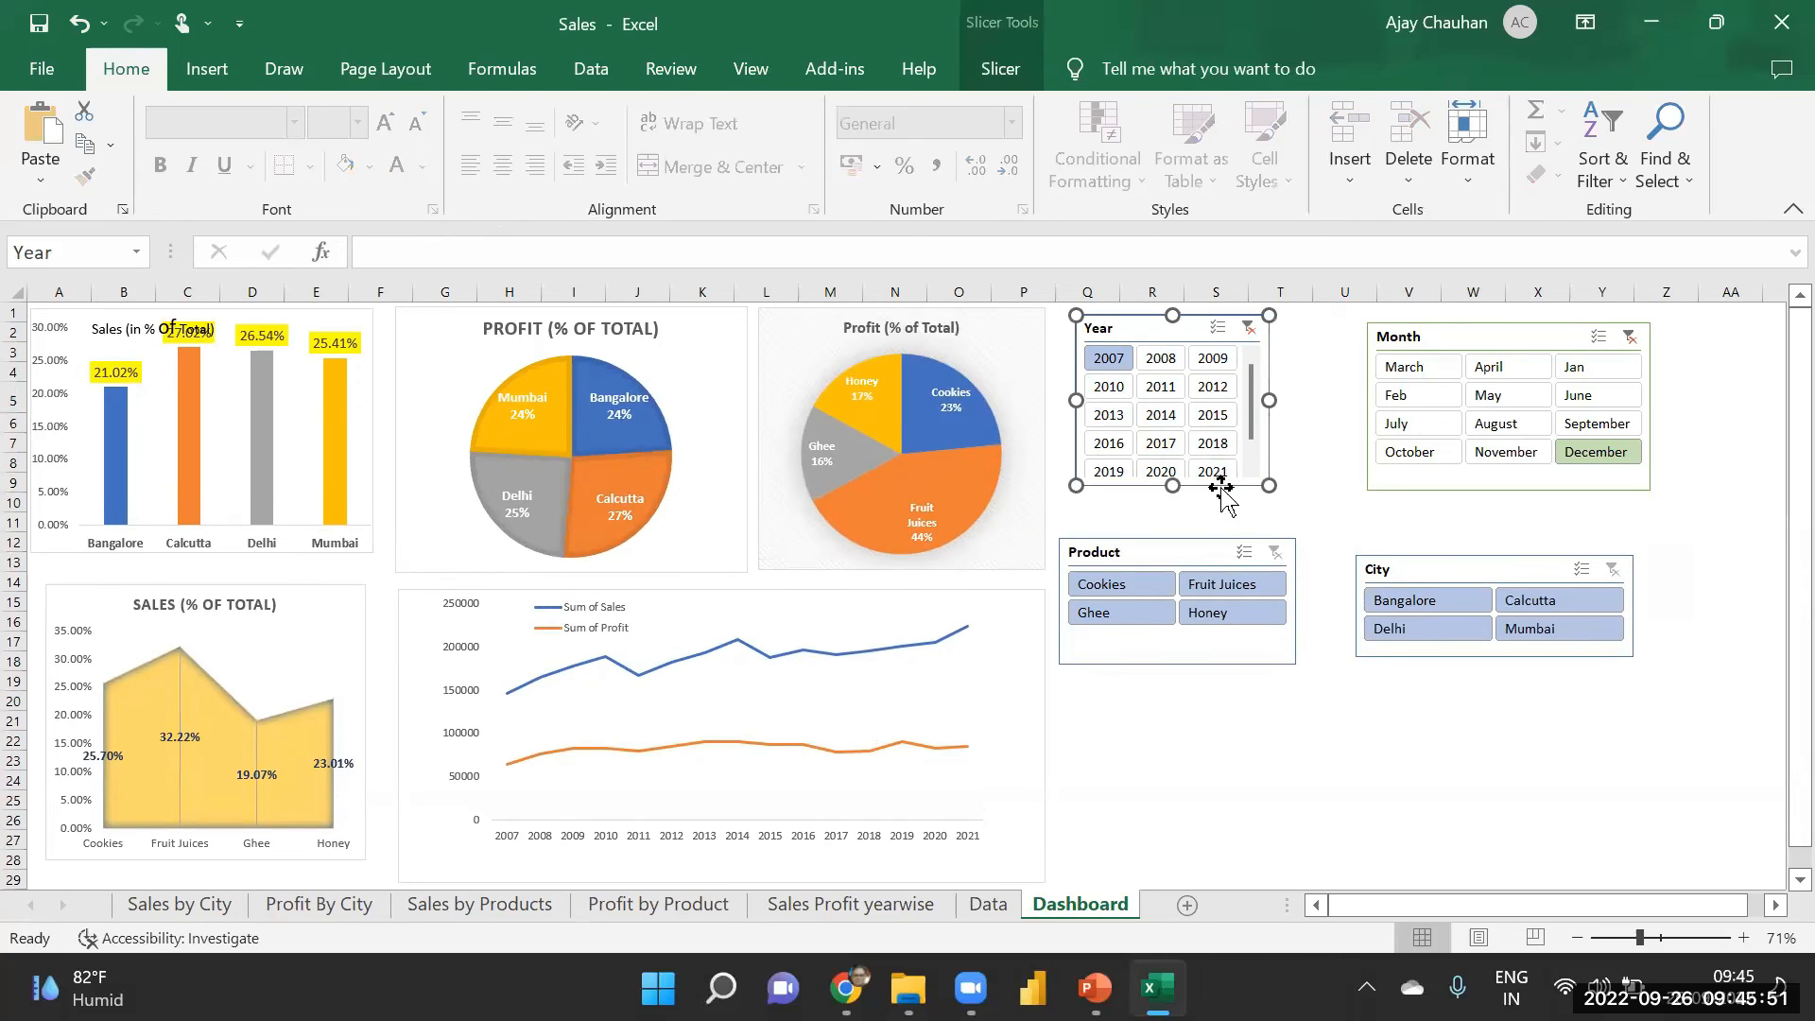
- Filter the Year slicer to 2008, enable multi-select on it and add 2012 to 2019 and 2021 to the selection
{"action": "left_click", "coordinate": [1161, 357]}
{"action": "left_click", "coordinate": [1219, 329]}
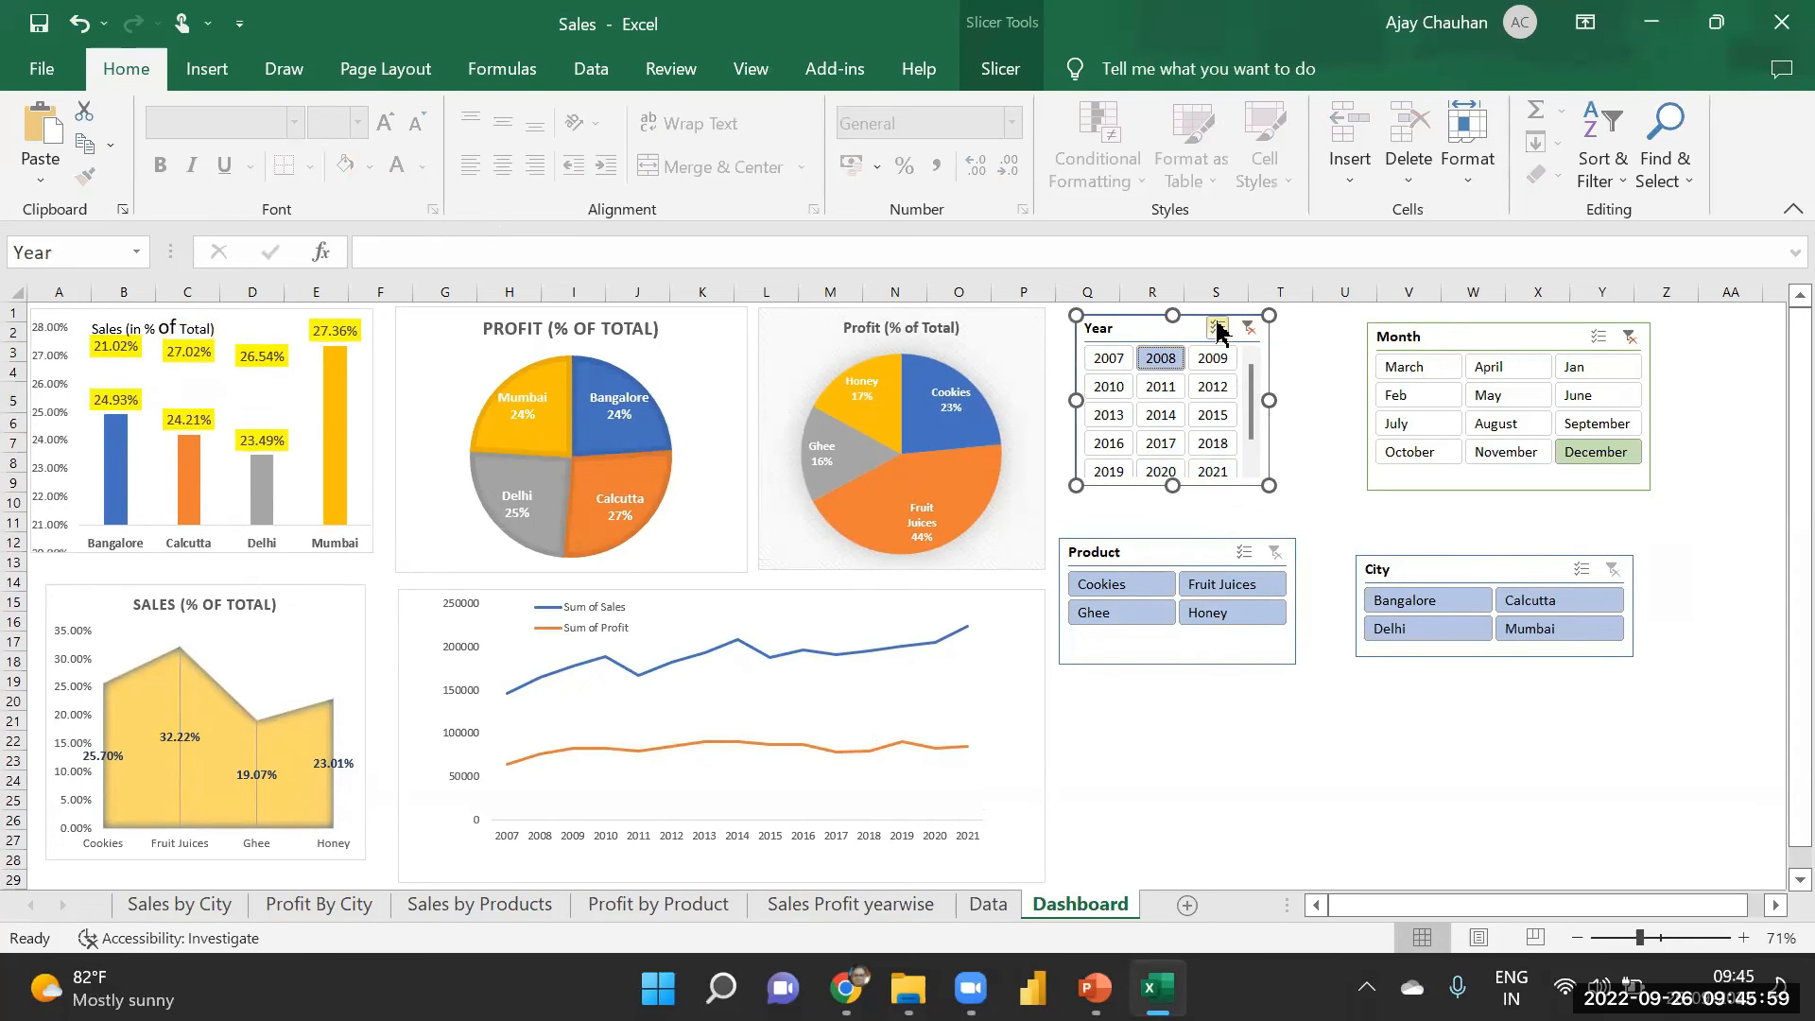
{"action": "left_click", "coordinate": [1160, 414]}
{"action": "left_click", "coordinate": [1163, 447]}
{"action": "left_click", "coordinate": [1213, 470]}
{"action": "left_click", "coordinate": [1211, 441]}
{"action": "left_click", "coordinate": [1212, 414]}
{"action": "left_click", "coordinate": [1213, 386]}
{"action": "left_click", "coordinate": [1109, 414]}
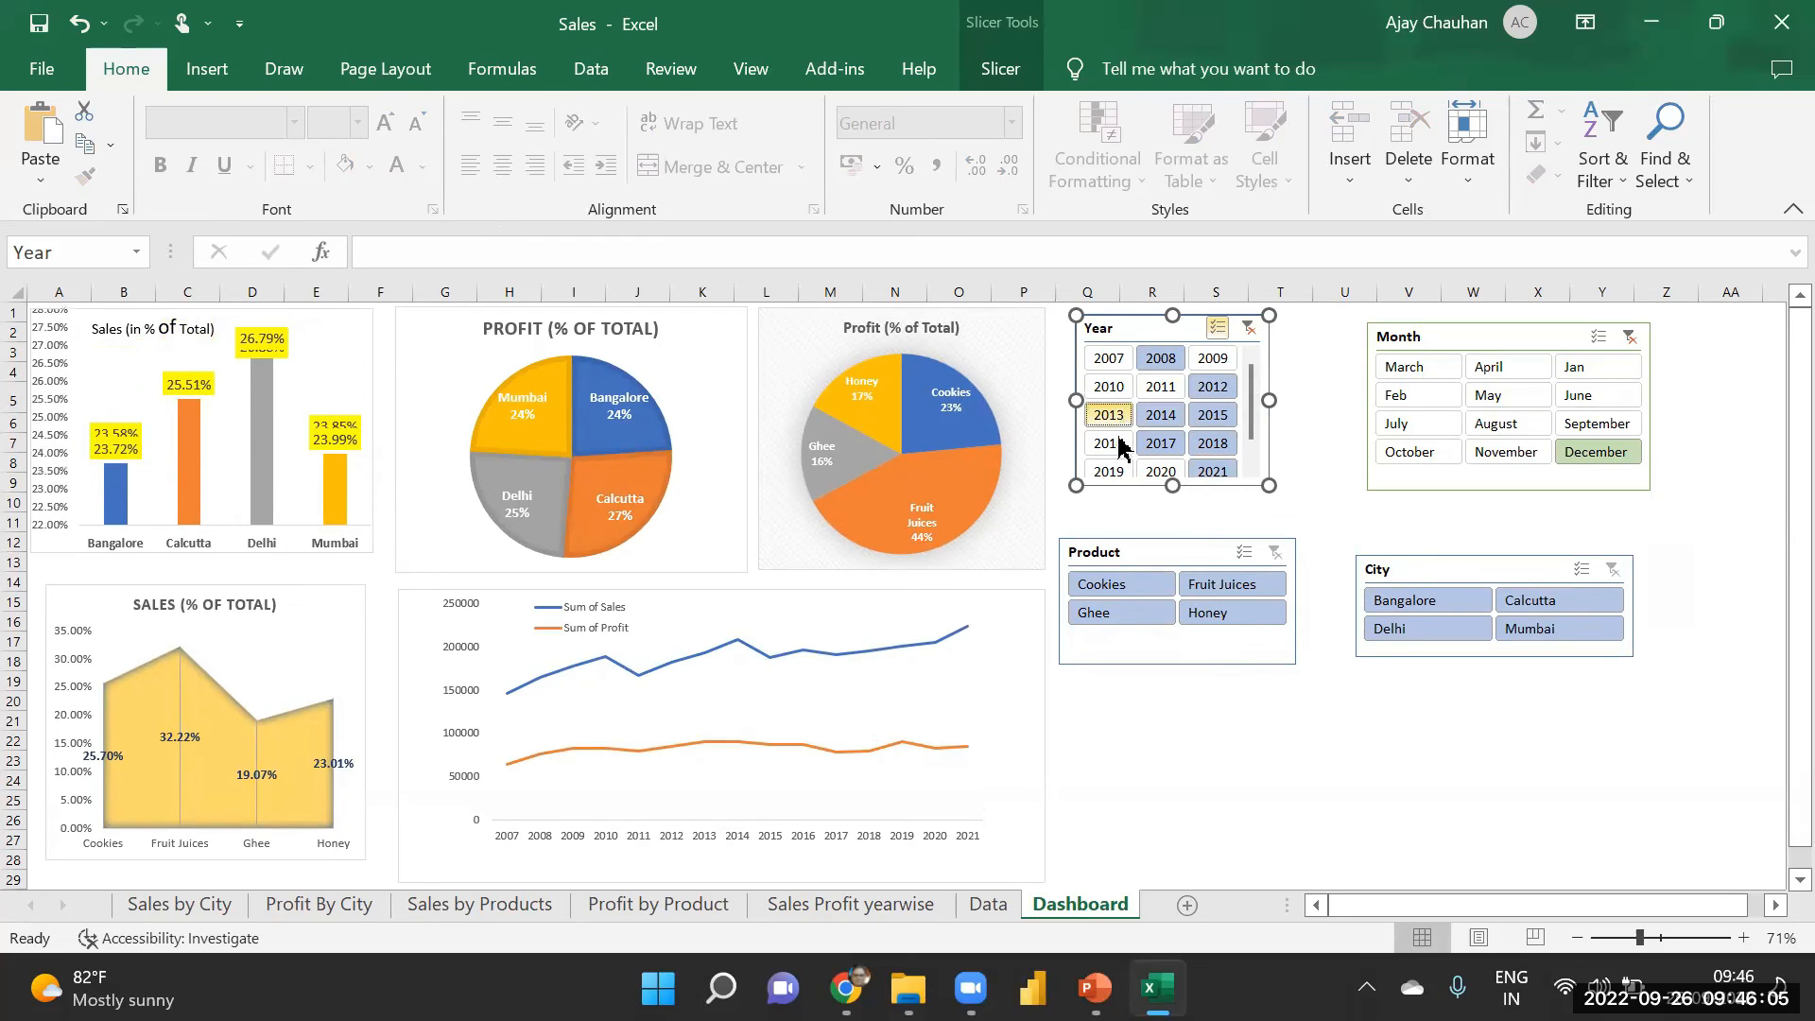
{"action": "left_click", "coordinate": [1109, 443]}
{"action": "left_click", "coordinate": [1116, 473]}
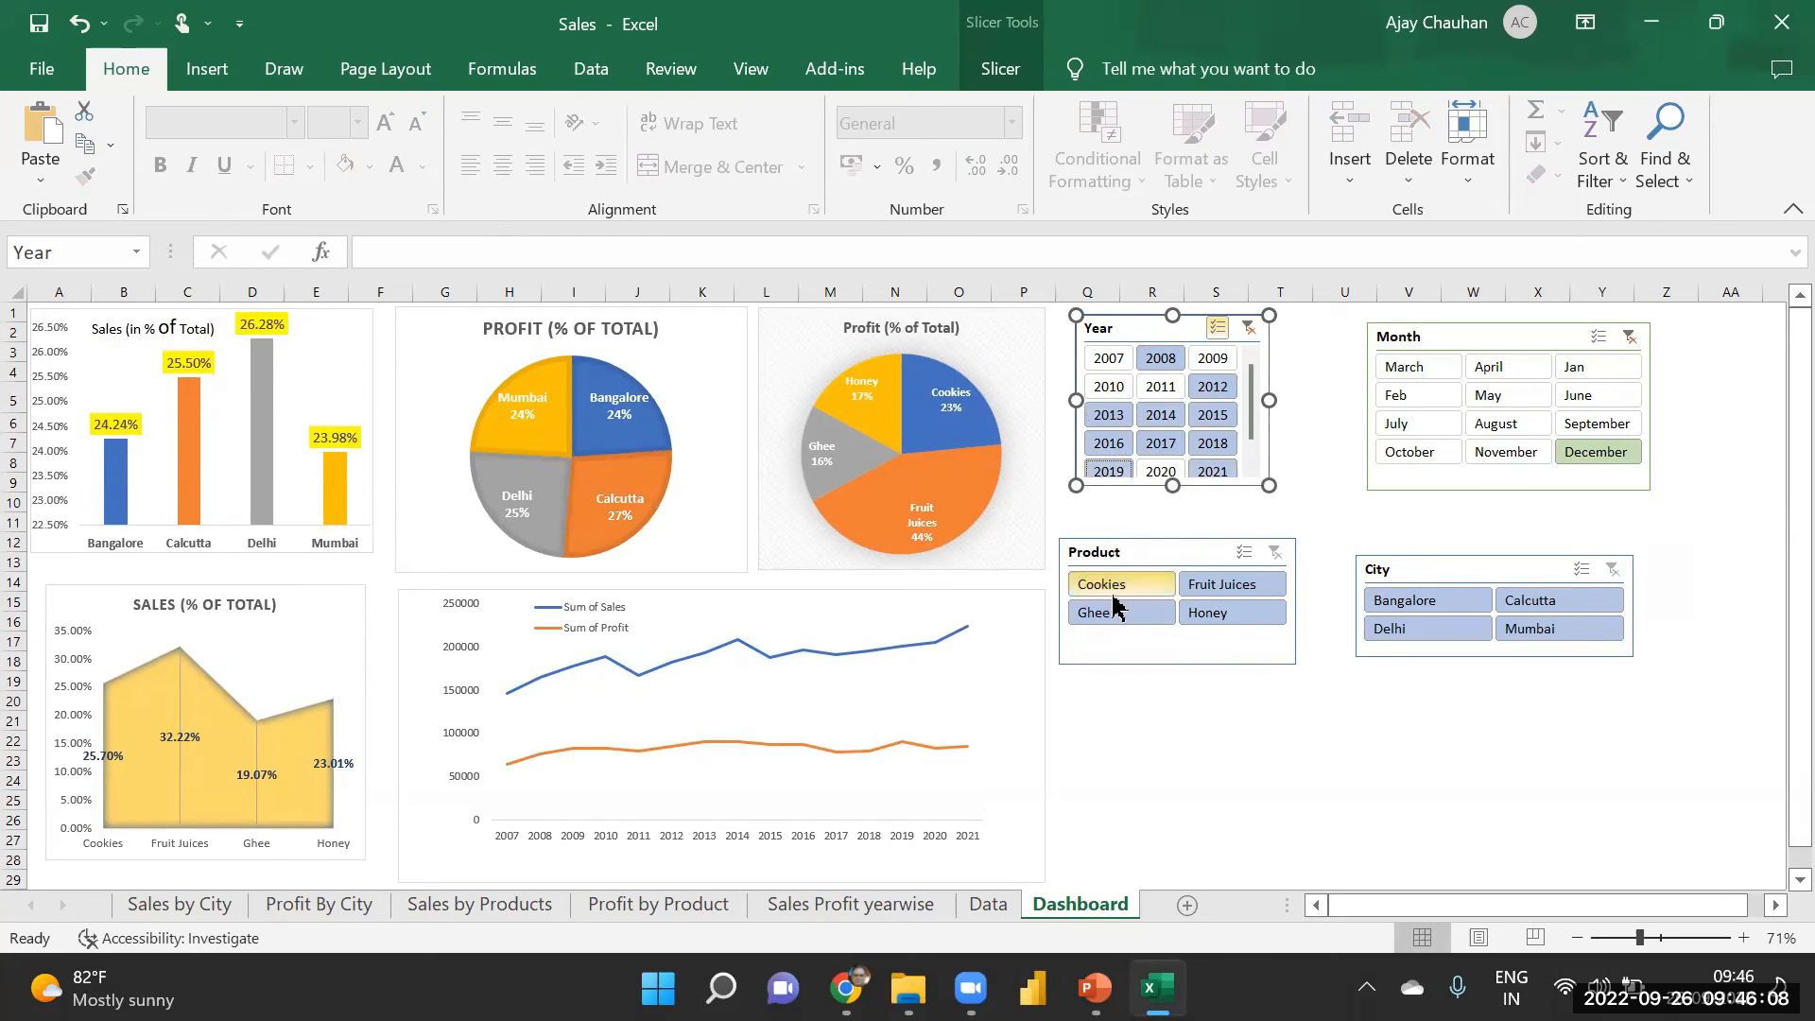
- Clear the filters of the Year and Month slicers and select the City slicer
{"action": "left_click", "coordinate": [1249, 328]}
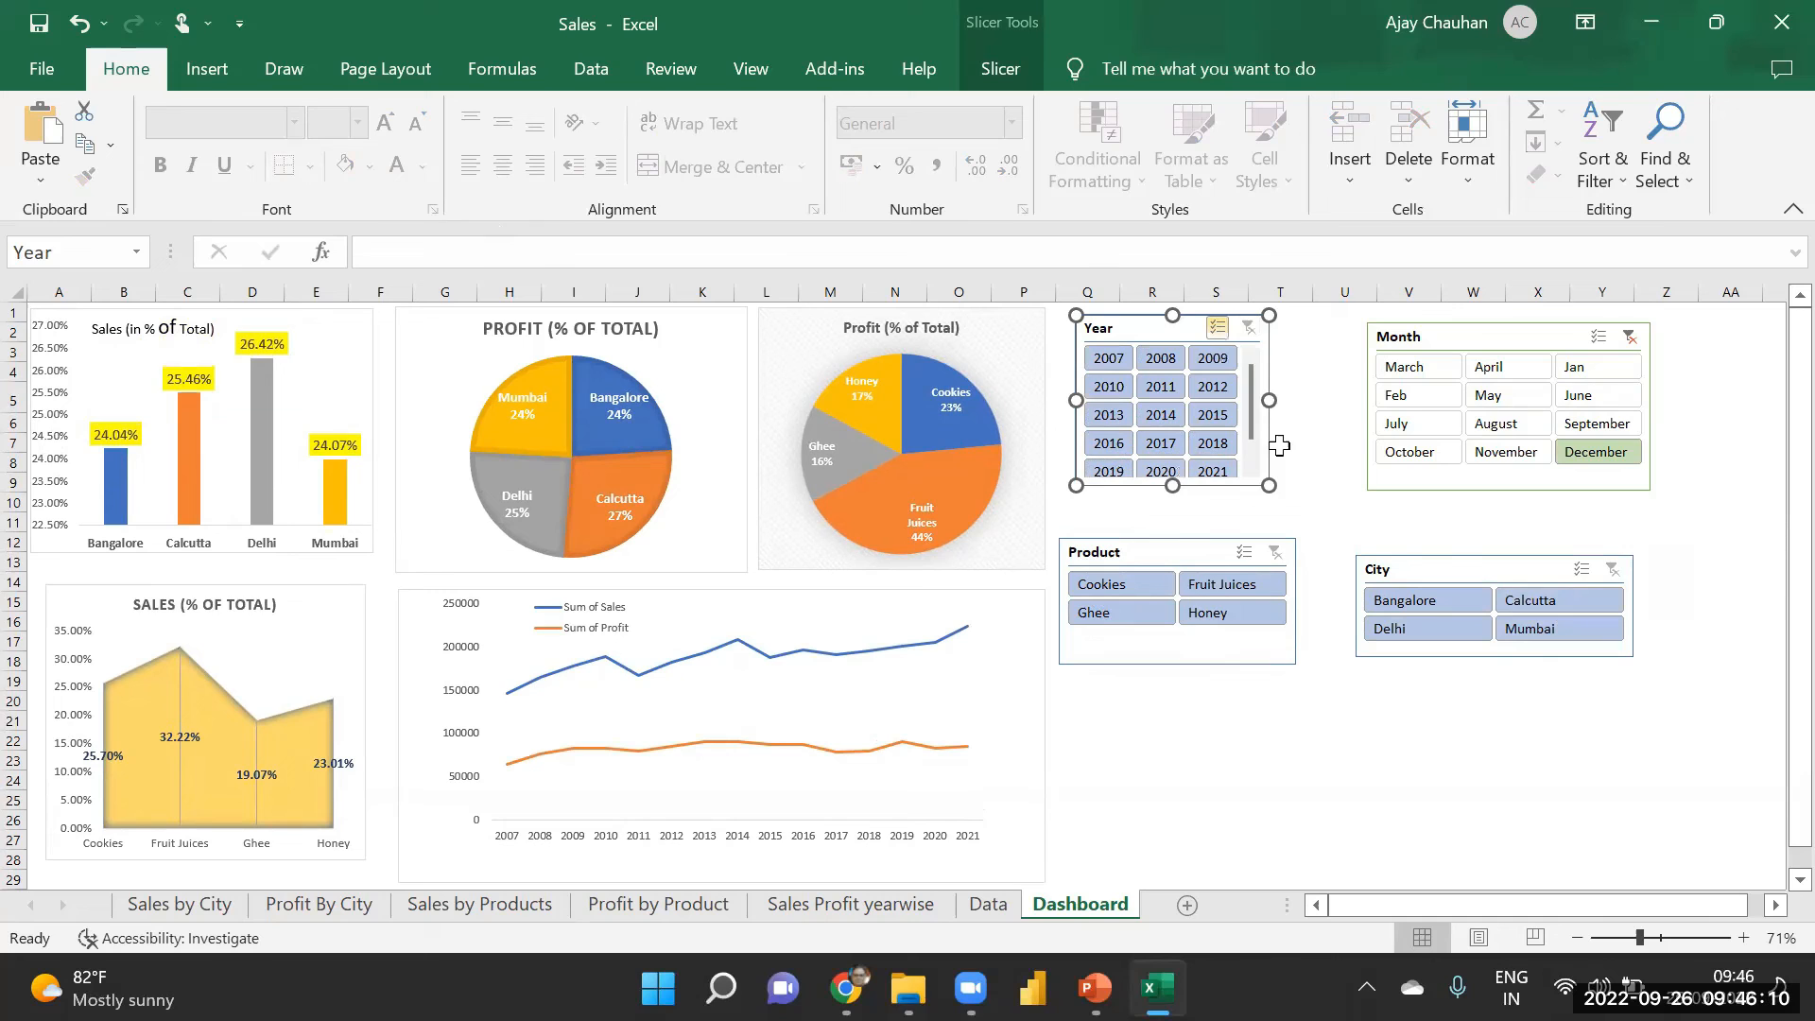
{"action": "left_click", "coordinate": [1270, 568]}
{"action": "left_click", "coordinate": [1627, 337]}
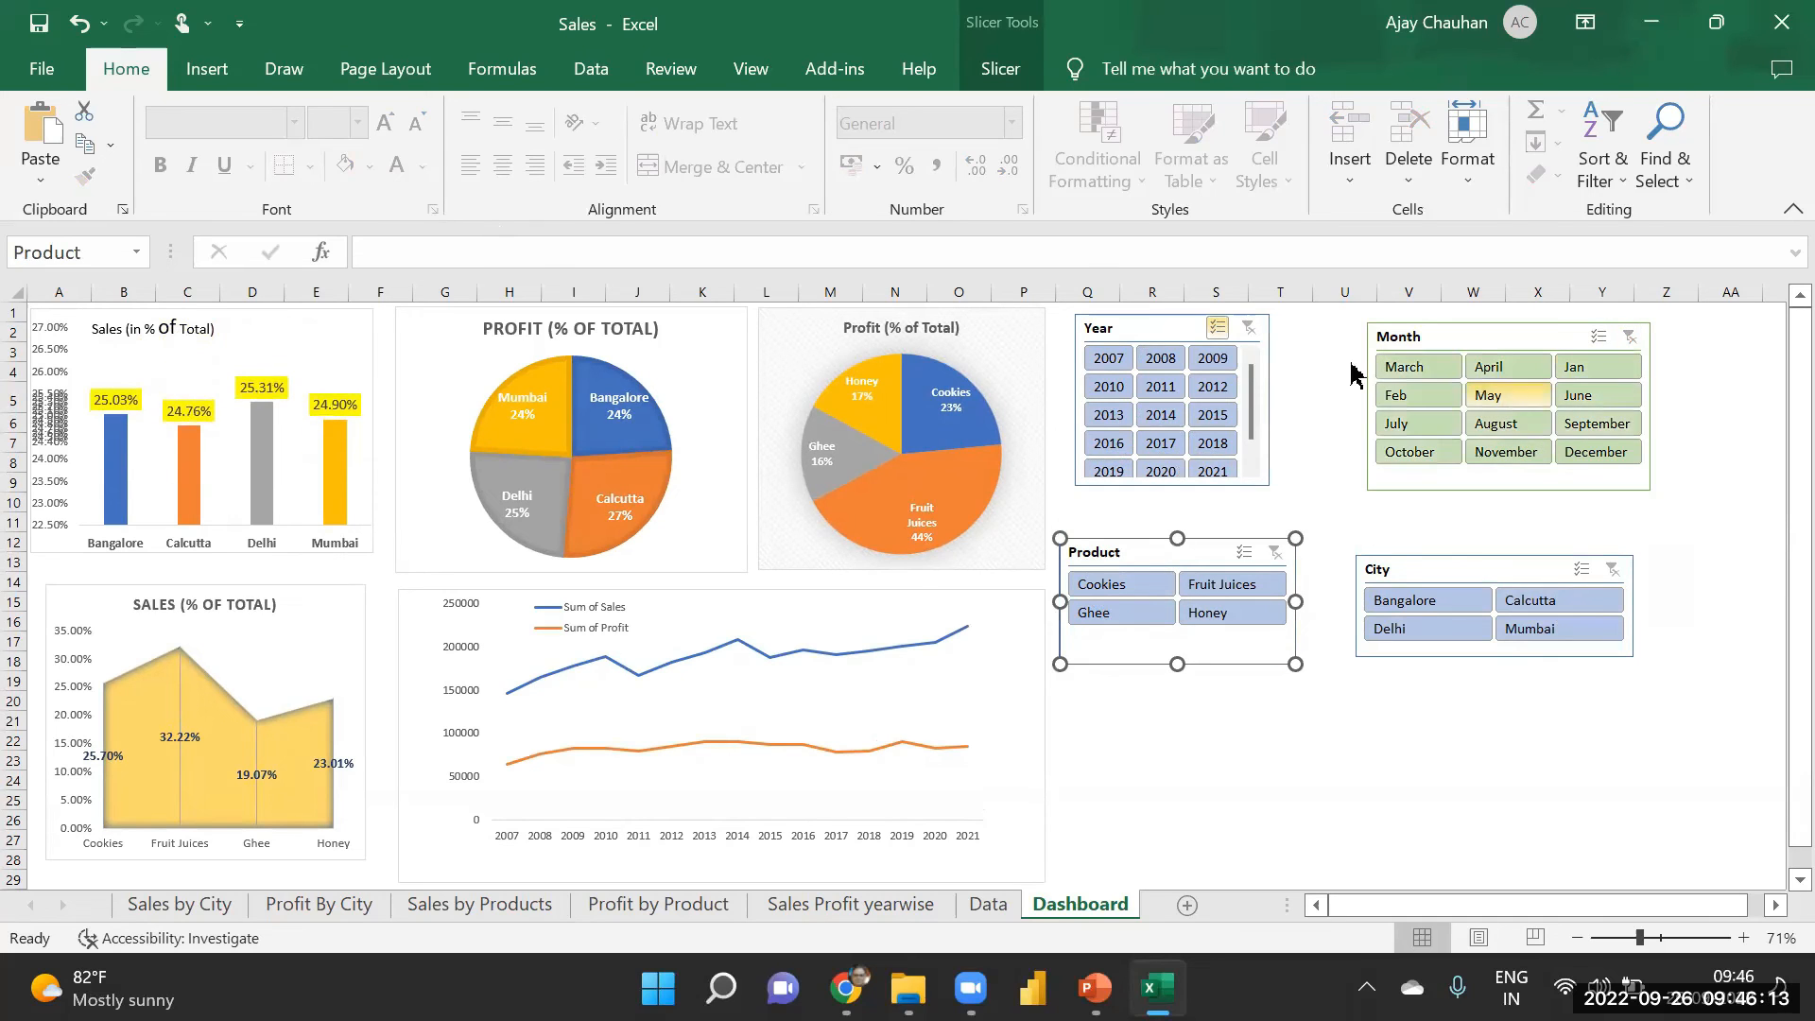
{"action": "left_click", "coordinate": [1619, 583]}
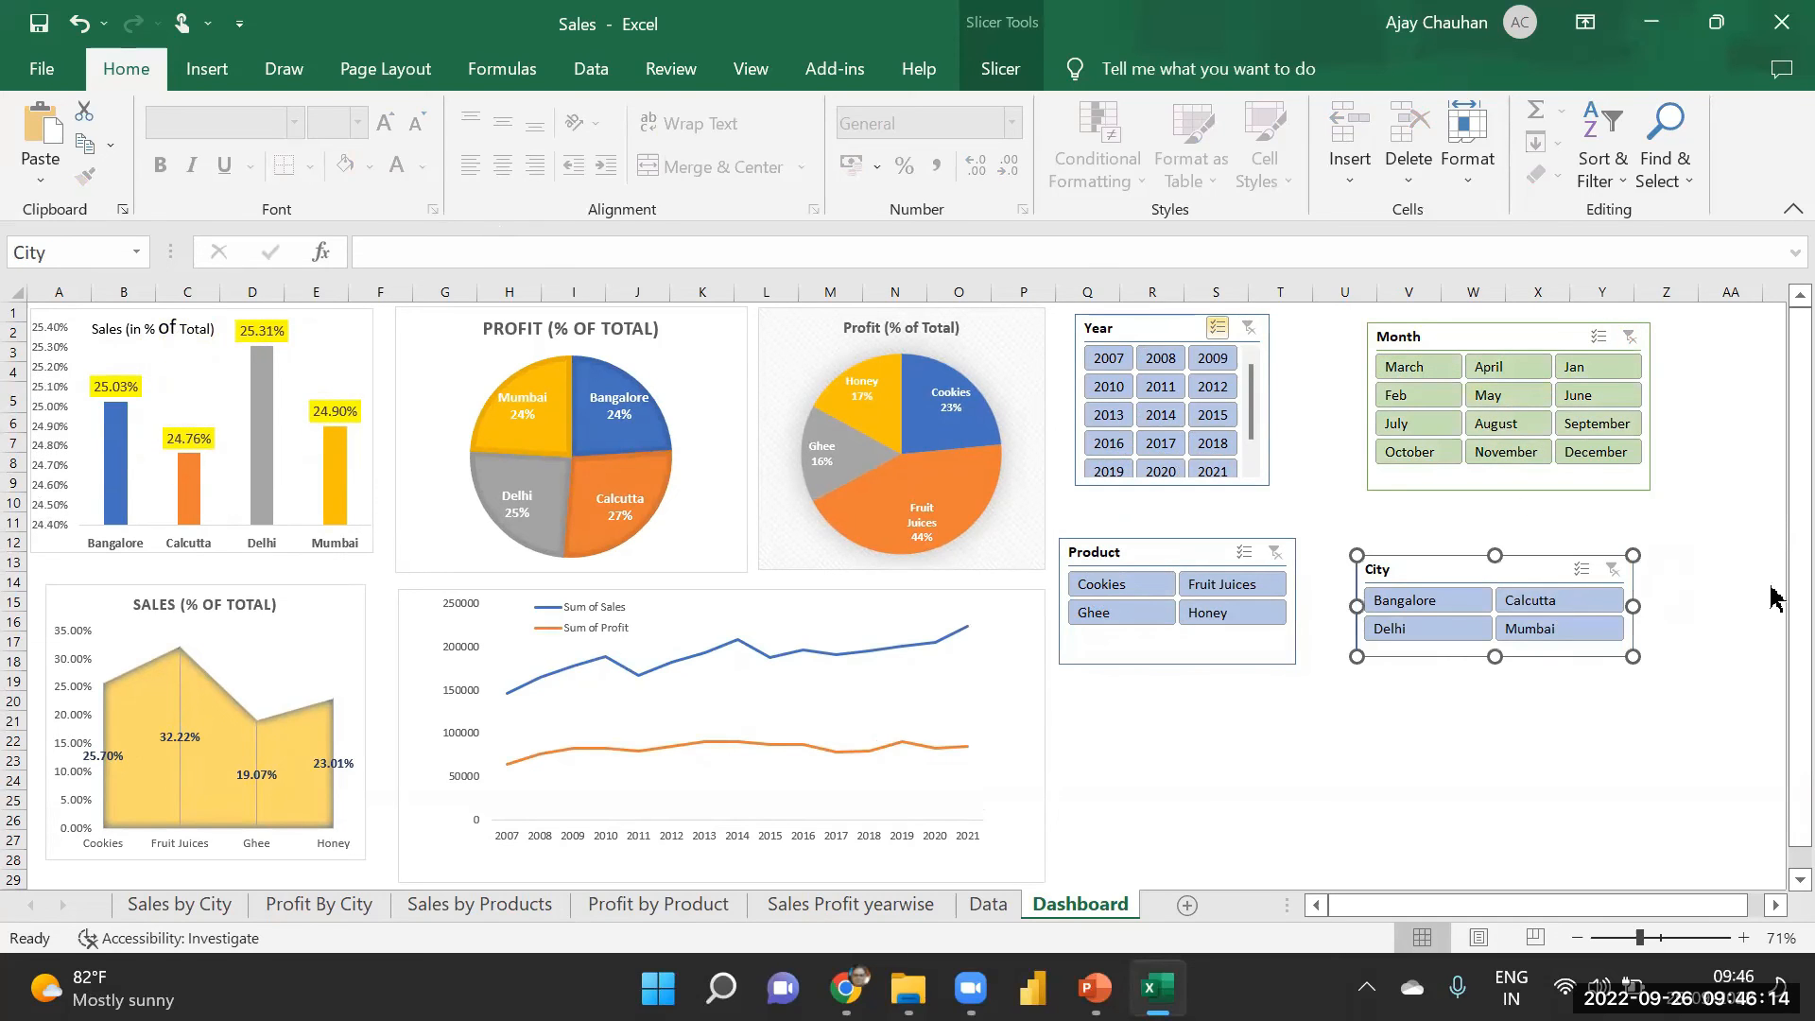
- Exclude 2008, 2010, 2011 and 2012 from the Year slicer's selection
{"action": "left_click", "coordinate": [1110, 387]}
{"action": "left_click", "coordinate": [1161, 357]}
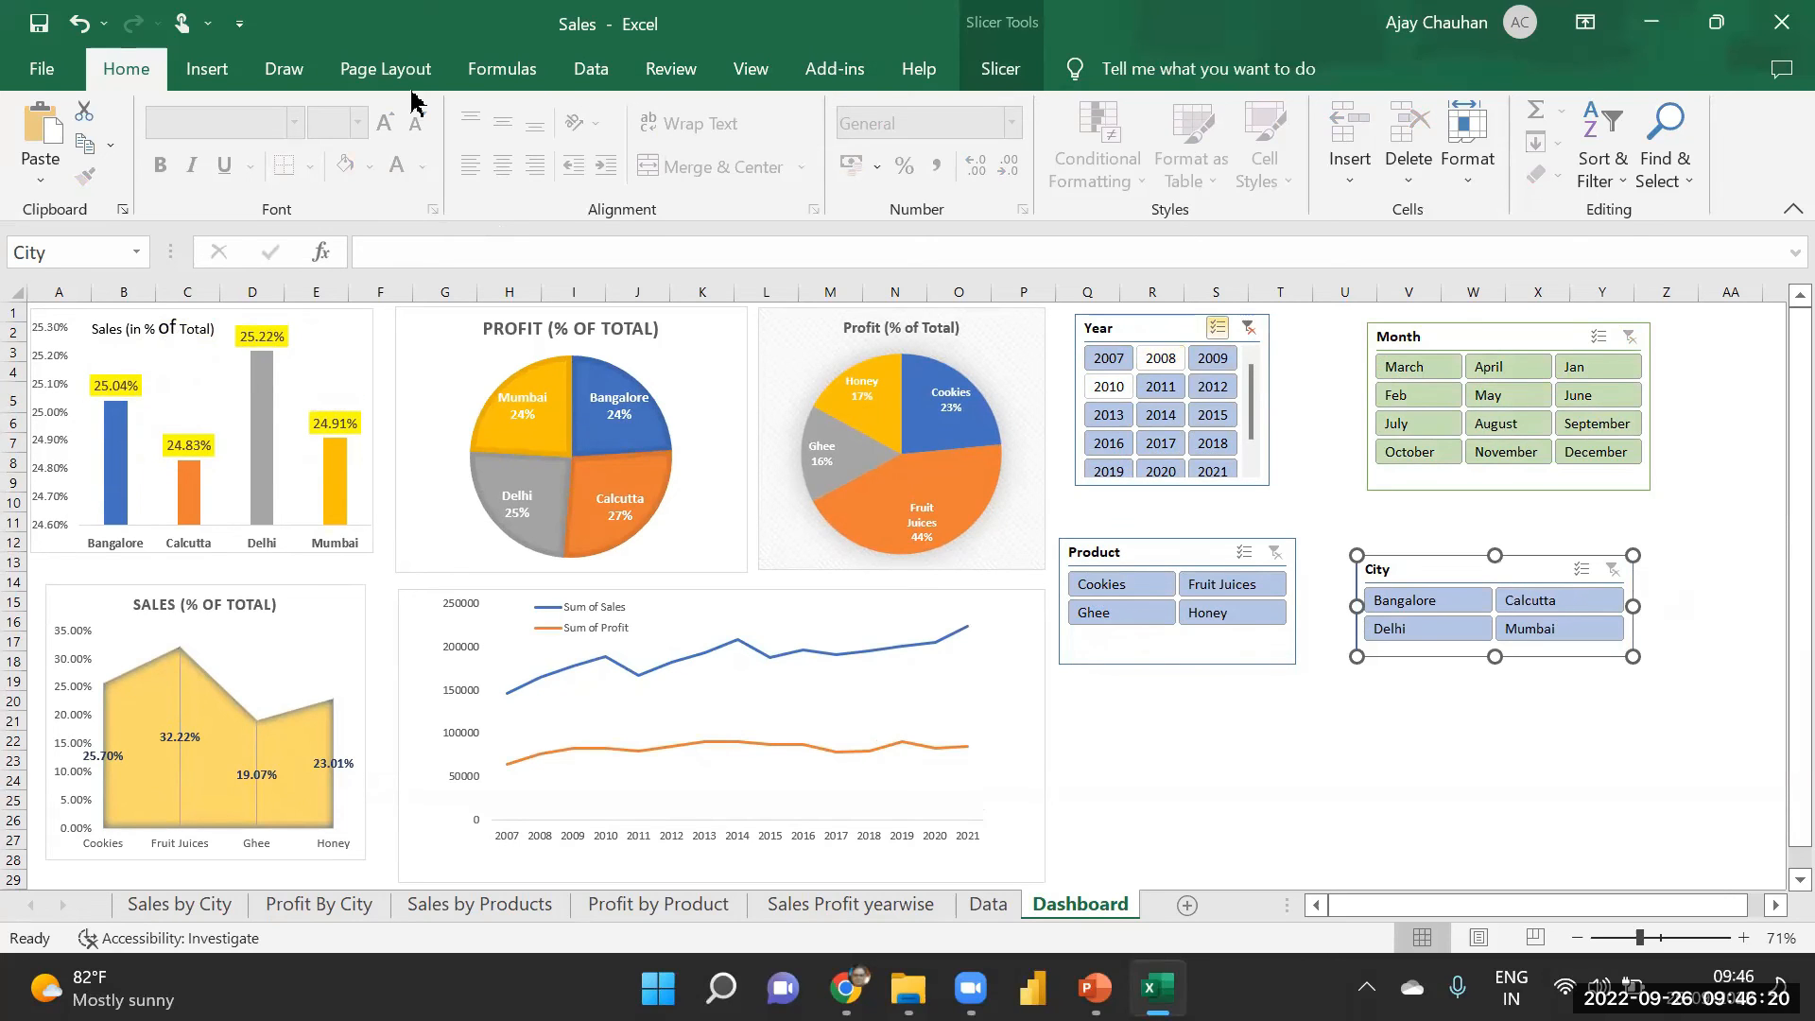
{"action": "left_click", "coordinate": [1144, 359]}
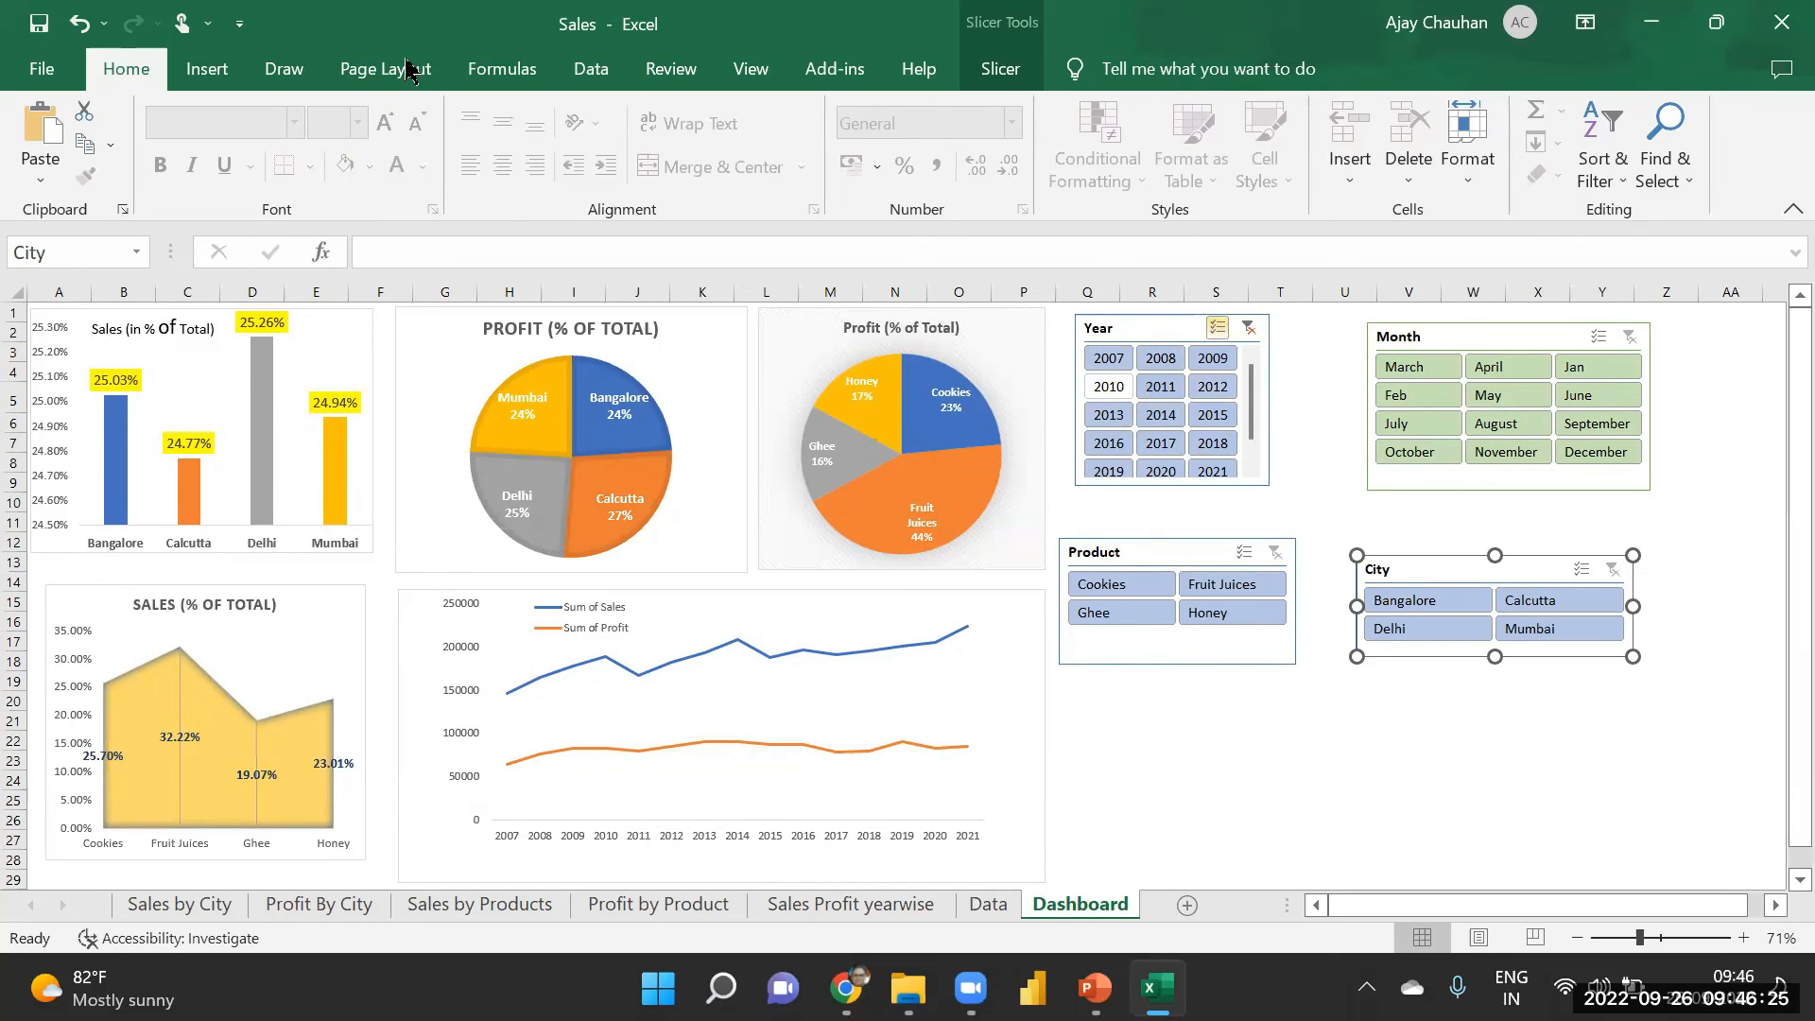
{"action": "left_click", "coordinate": [750, 68]}
{"action": "left_click", "coordinate": [1161, 385]}
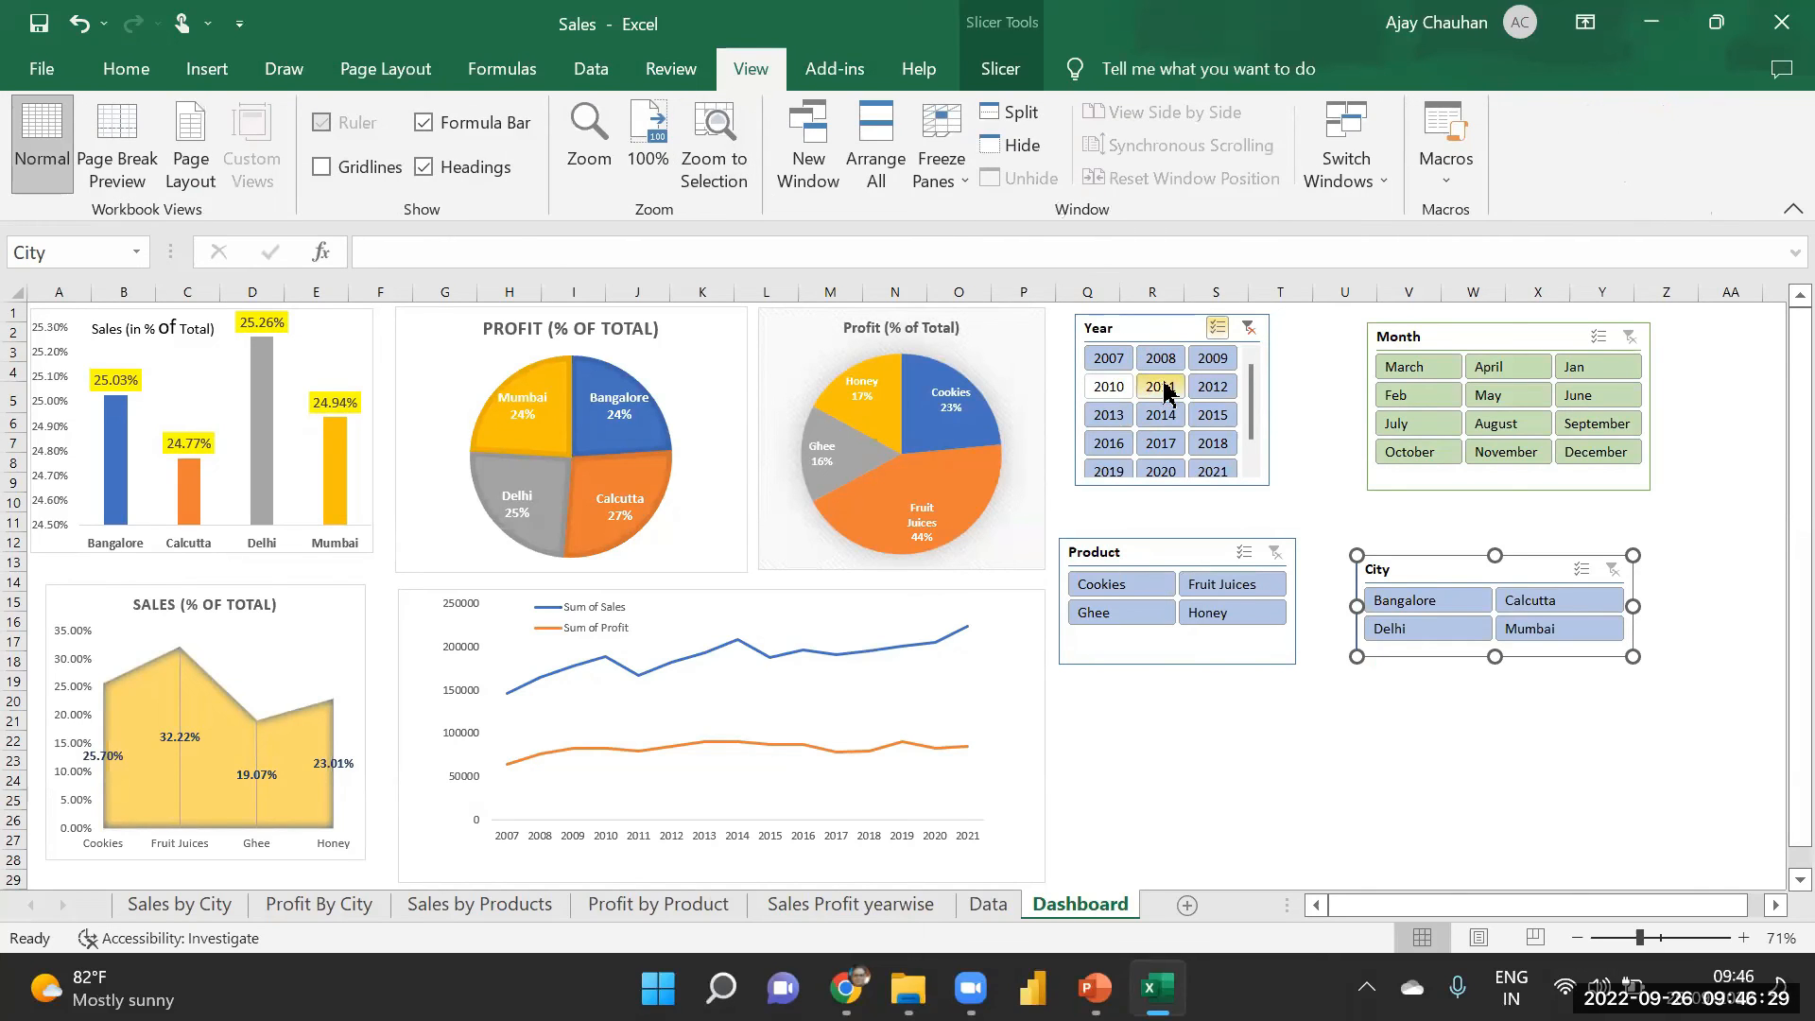
{"action": "left_click", "coordinate": [389, 373]}
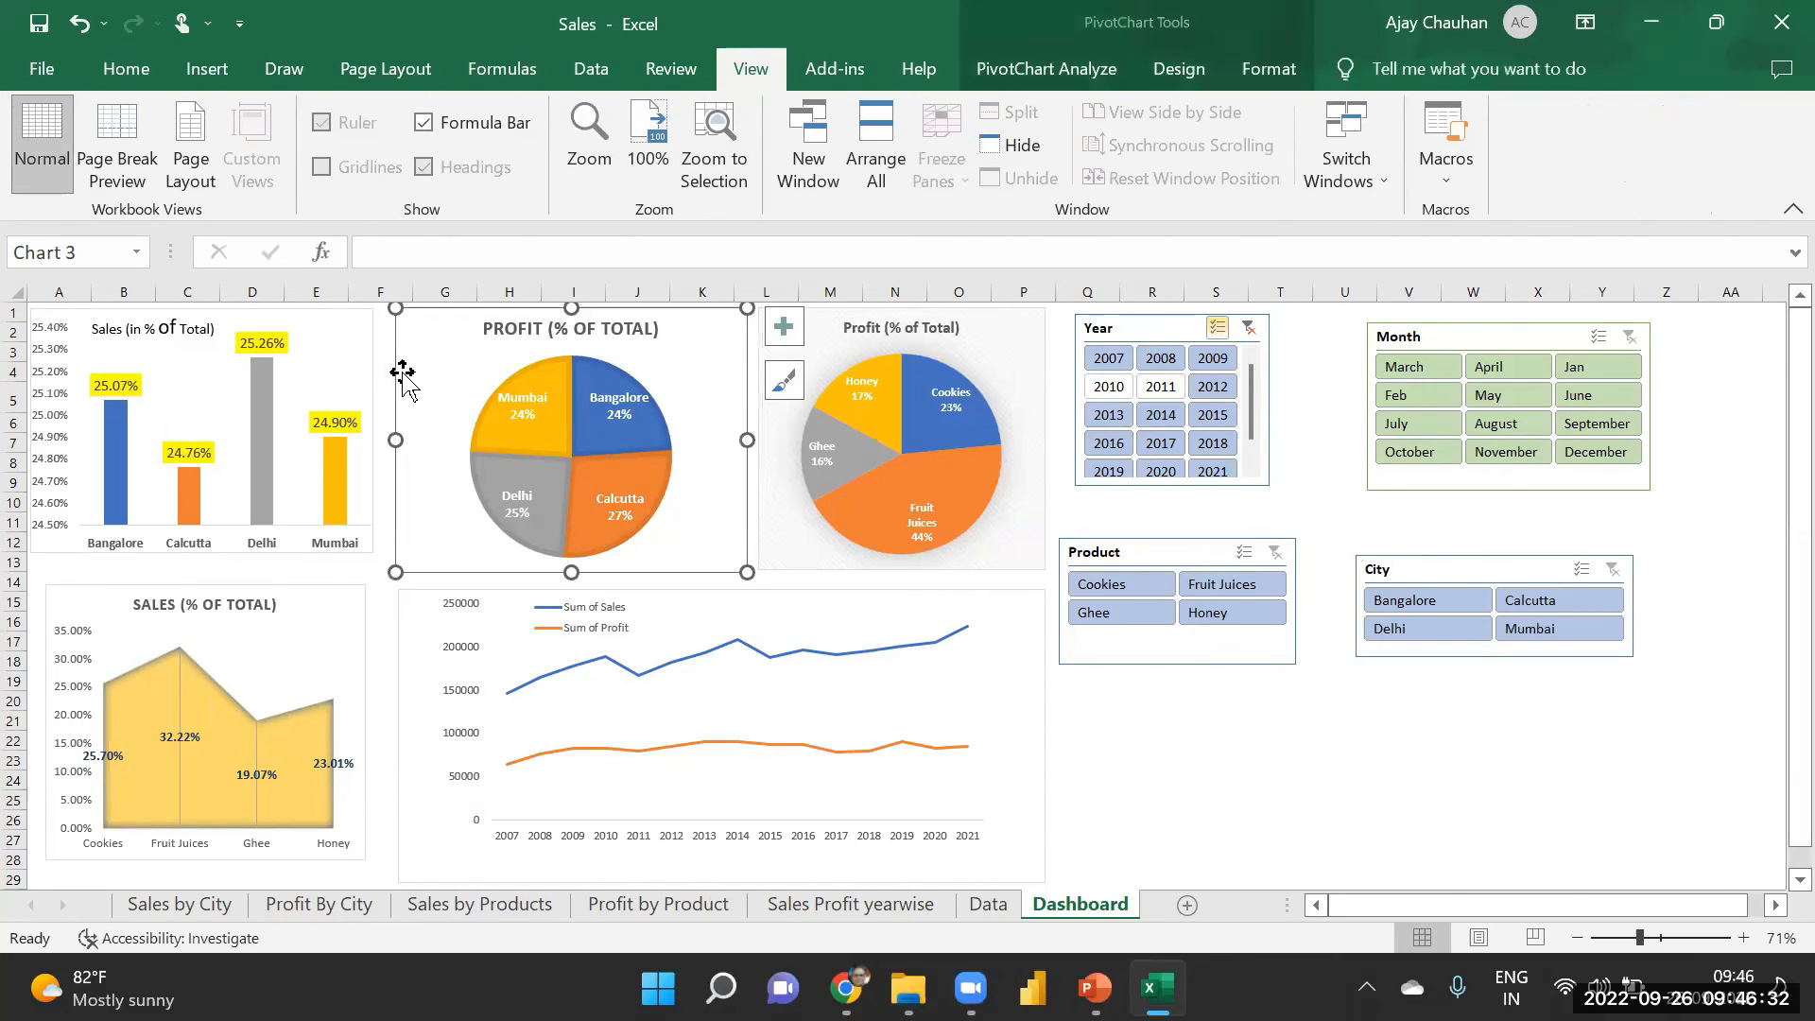
{"action": "left_click", "coordinate": [1097, 72]}
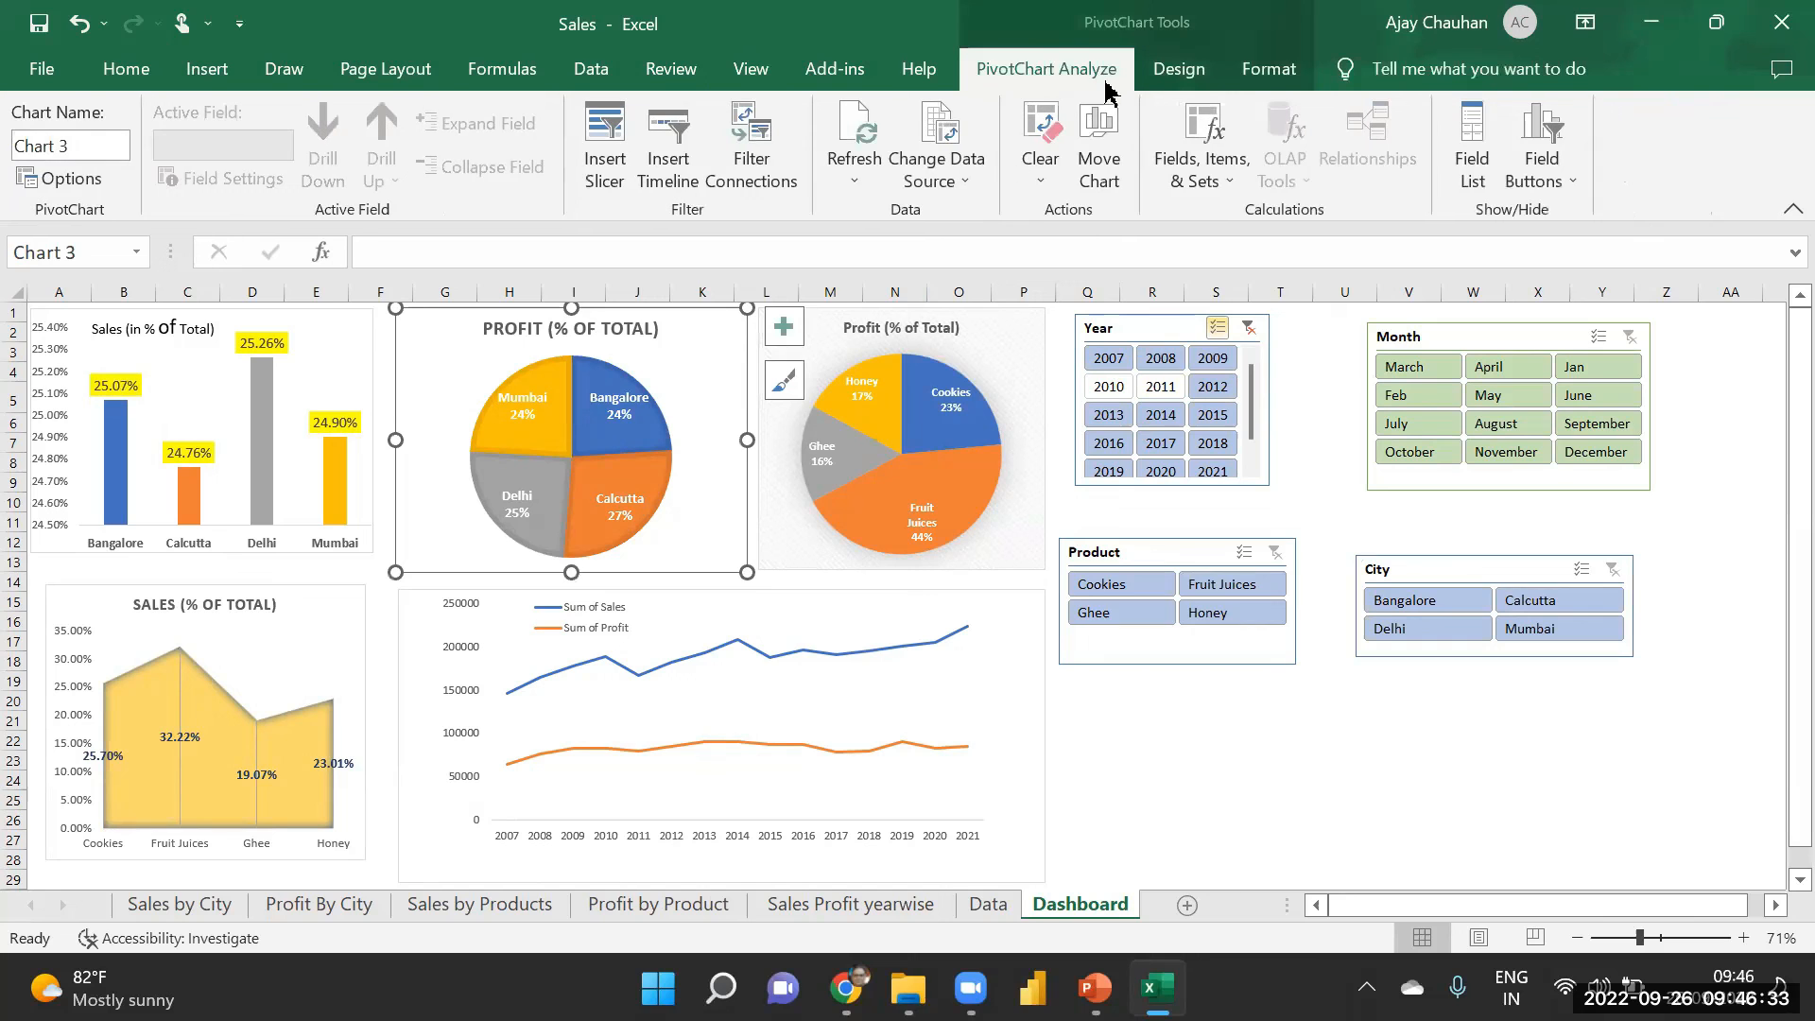
{"action": "left_click", "coordinate": [1160, 365]}
{"action": "left_click", "coordinate": [1201, 390]}
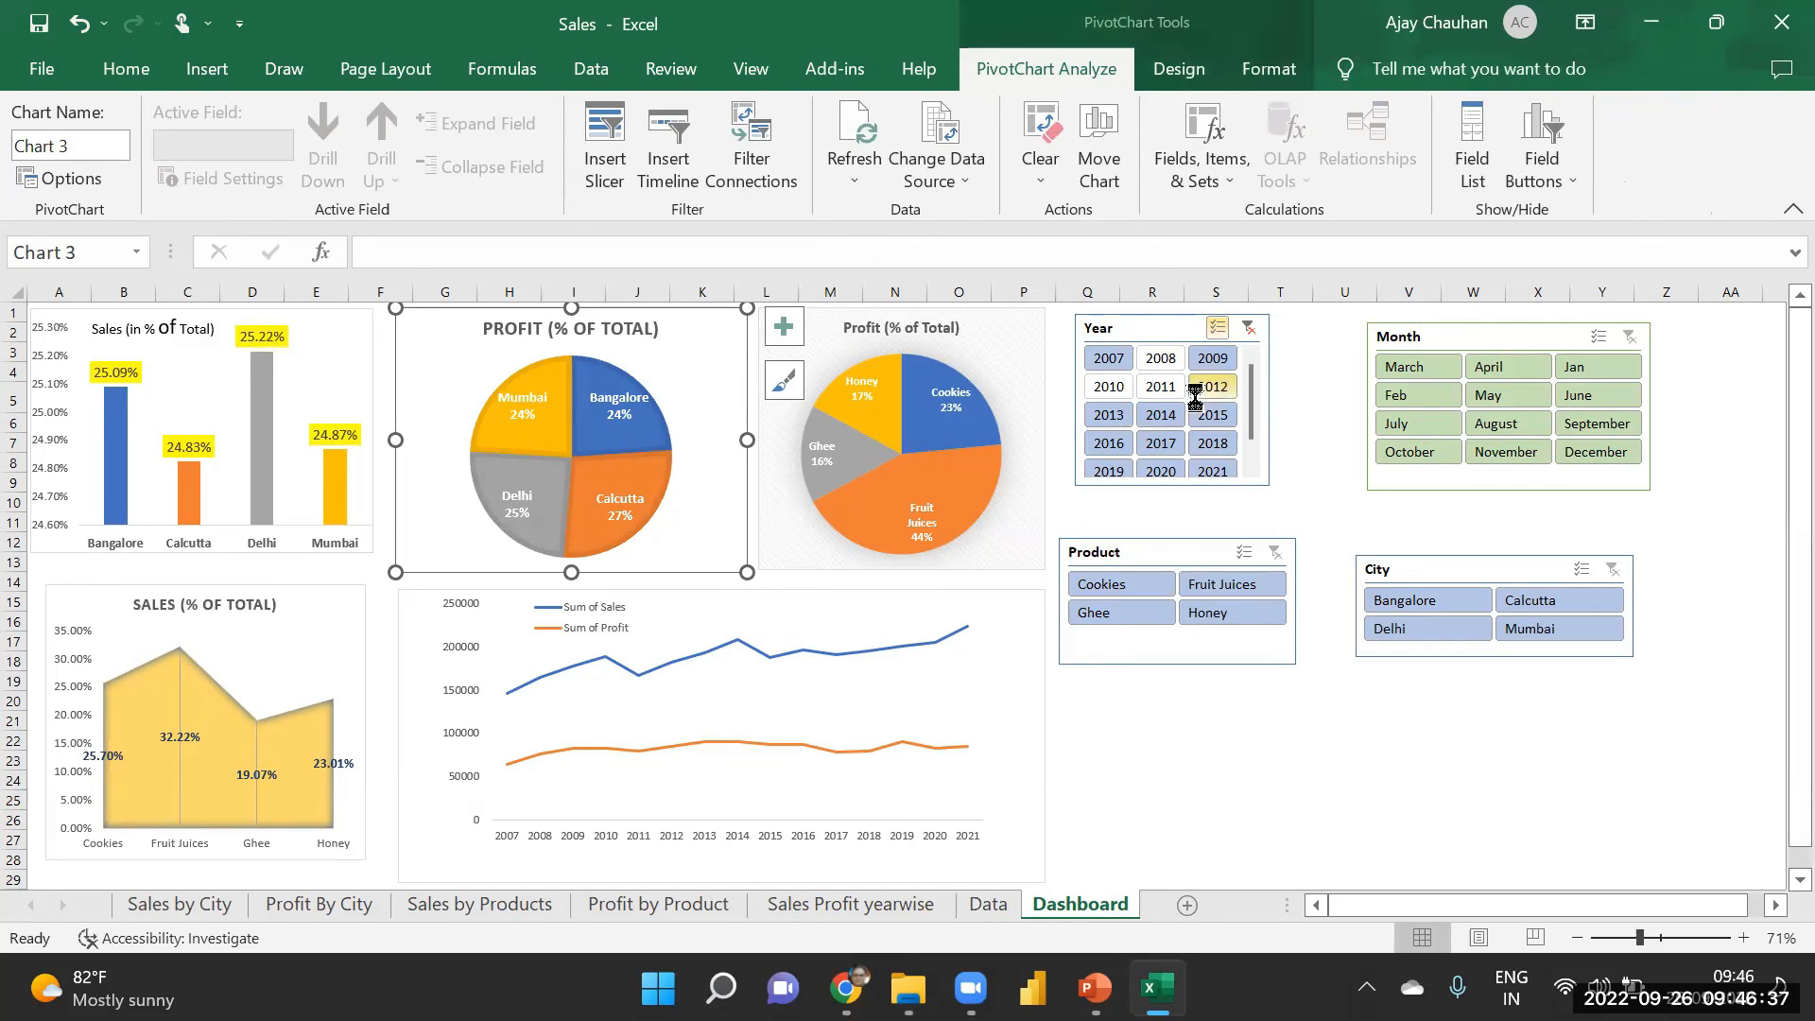
- Filter the Product slicer to Cookies and reduce the slicer's height to fit its two rows of items
{"action": "left_click", "coordinate": [1155, 588]}
{"action": "right_click", "coordinate": [1204, 601]}
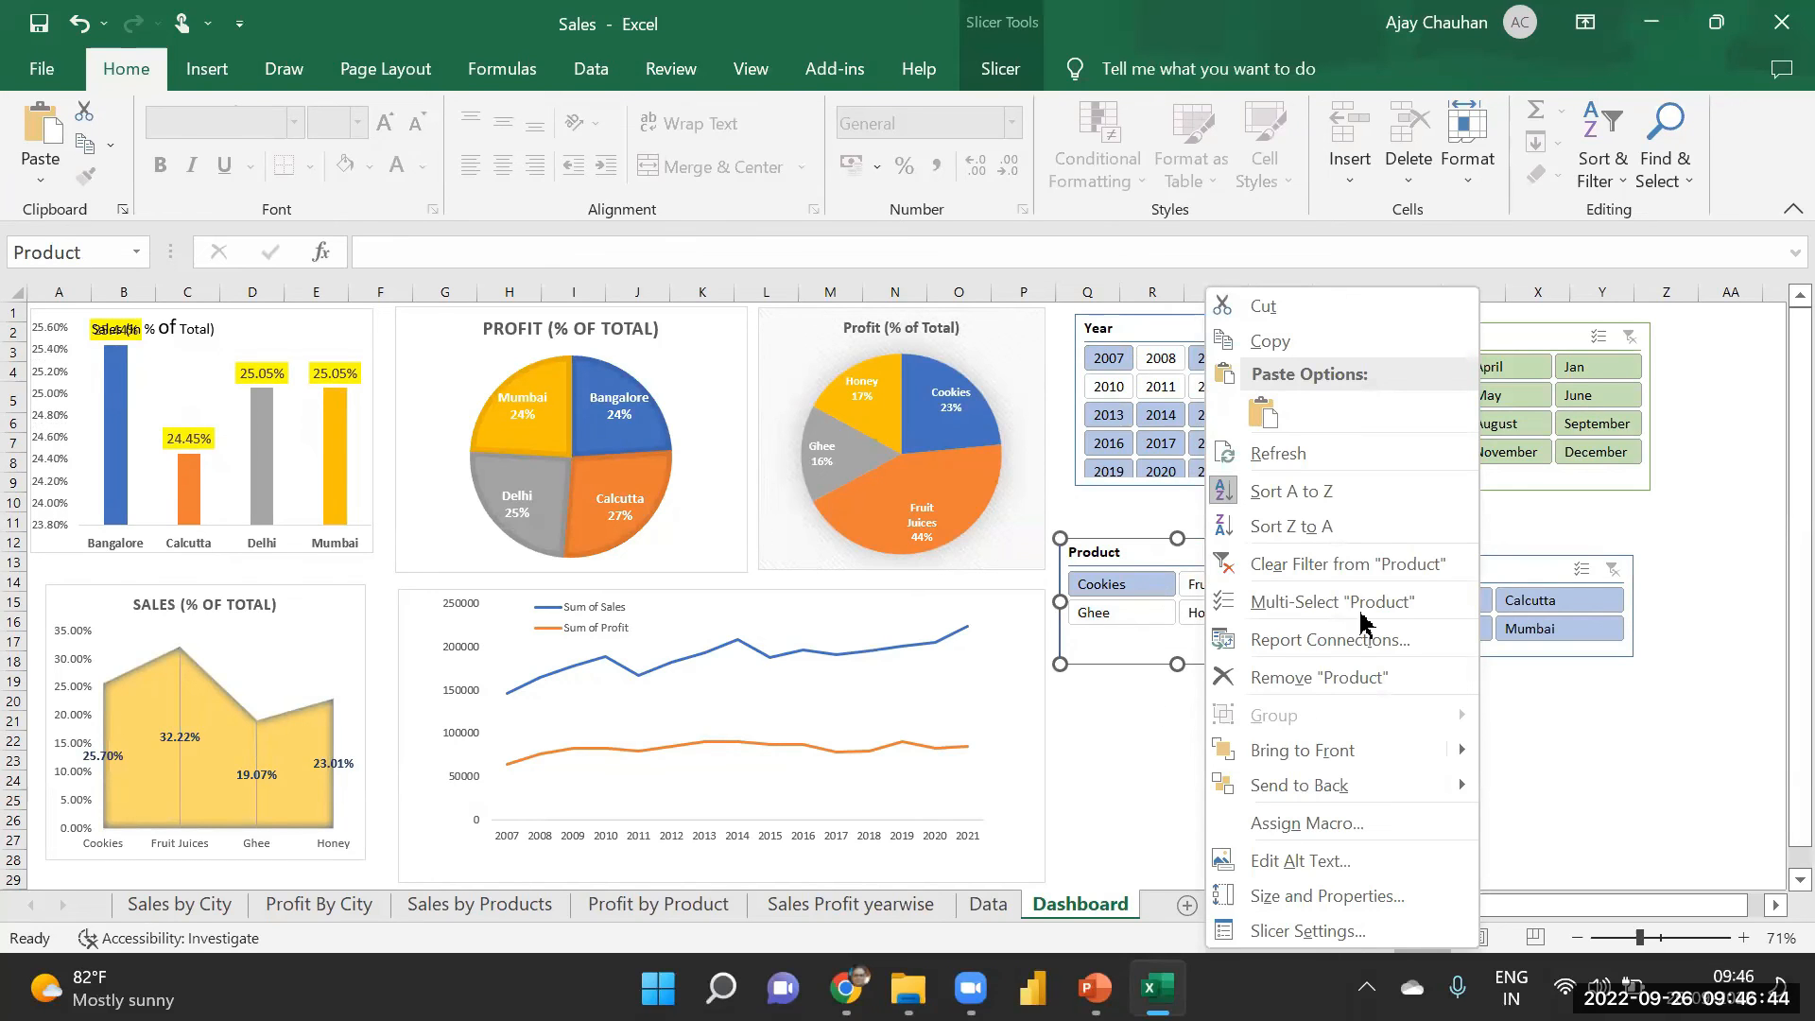
{"action": "key", "text": "Escape"}
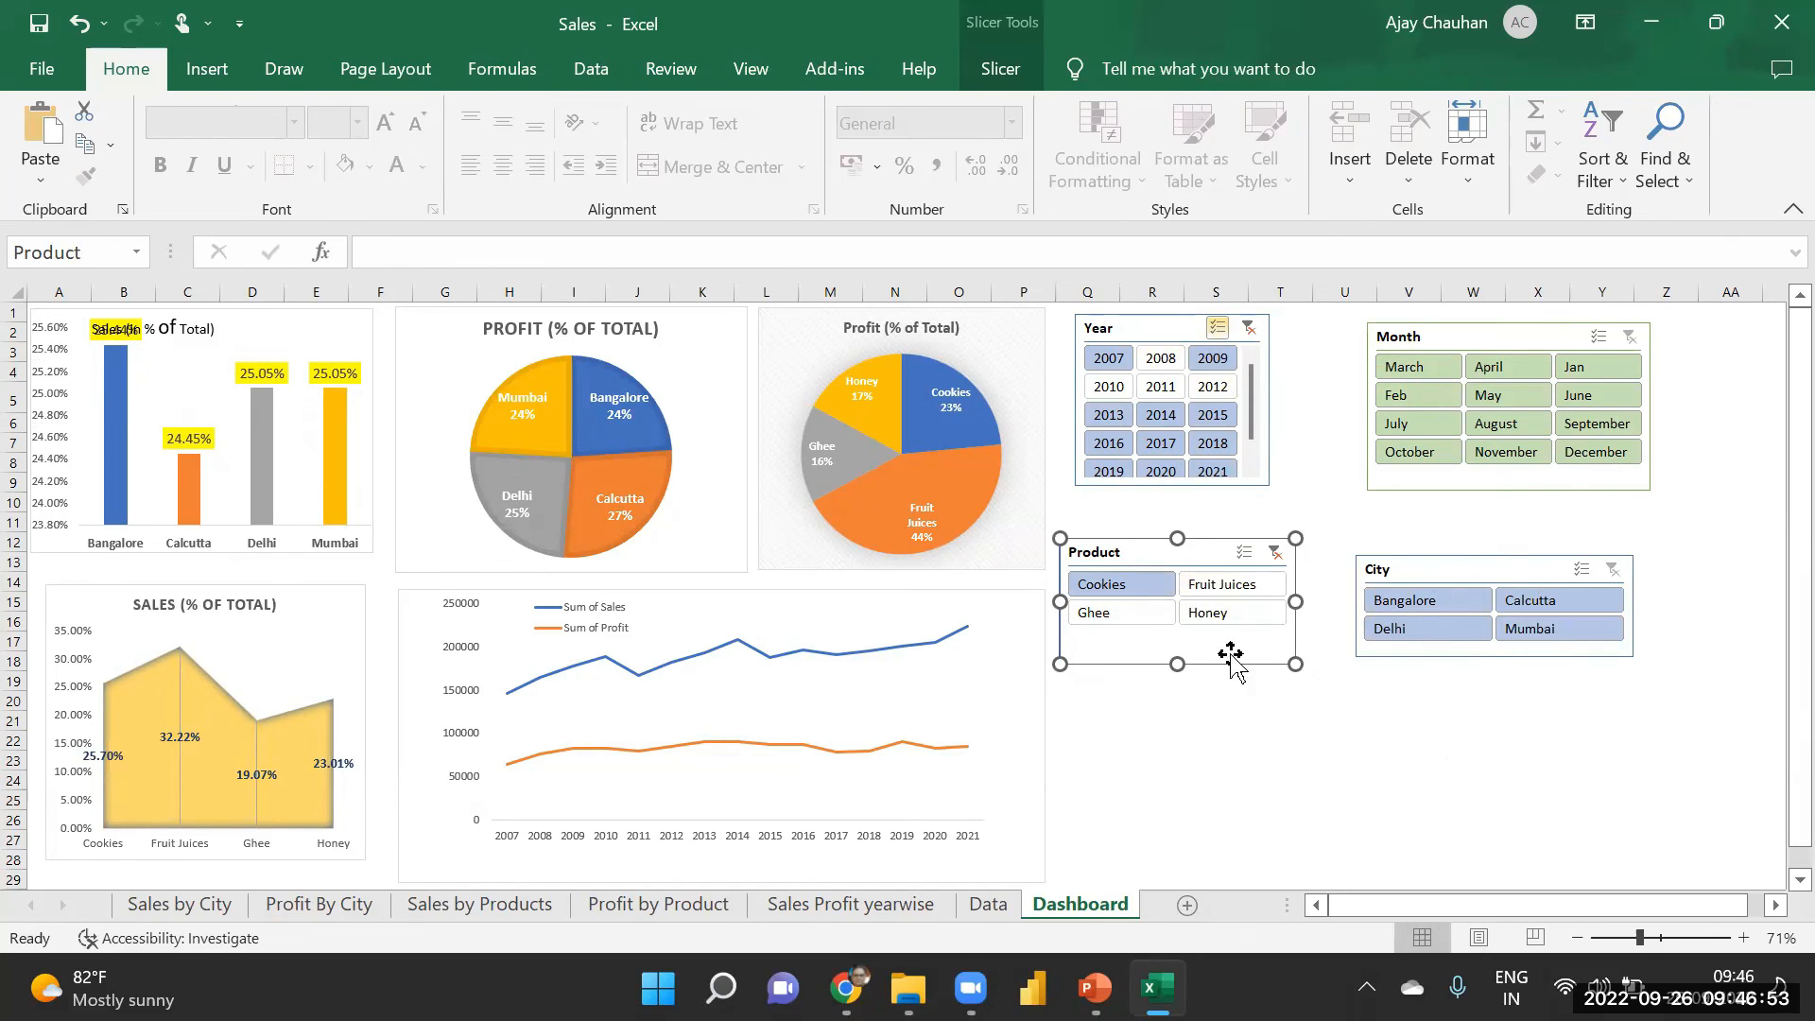
{"action": "left_click_drag", "start_coordinate": [1176, 666], "coordinate": [1176, 637]}
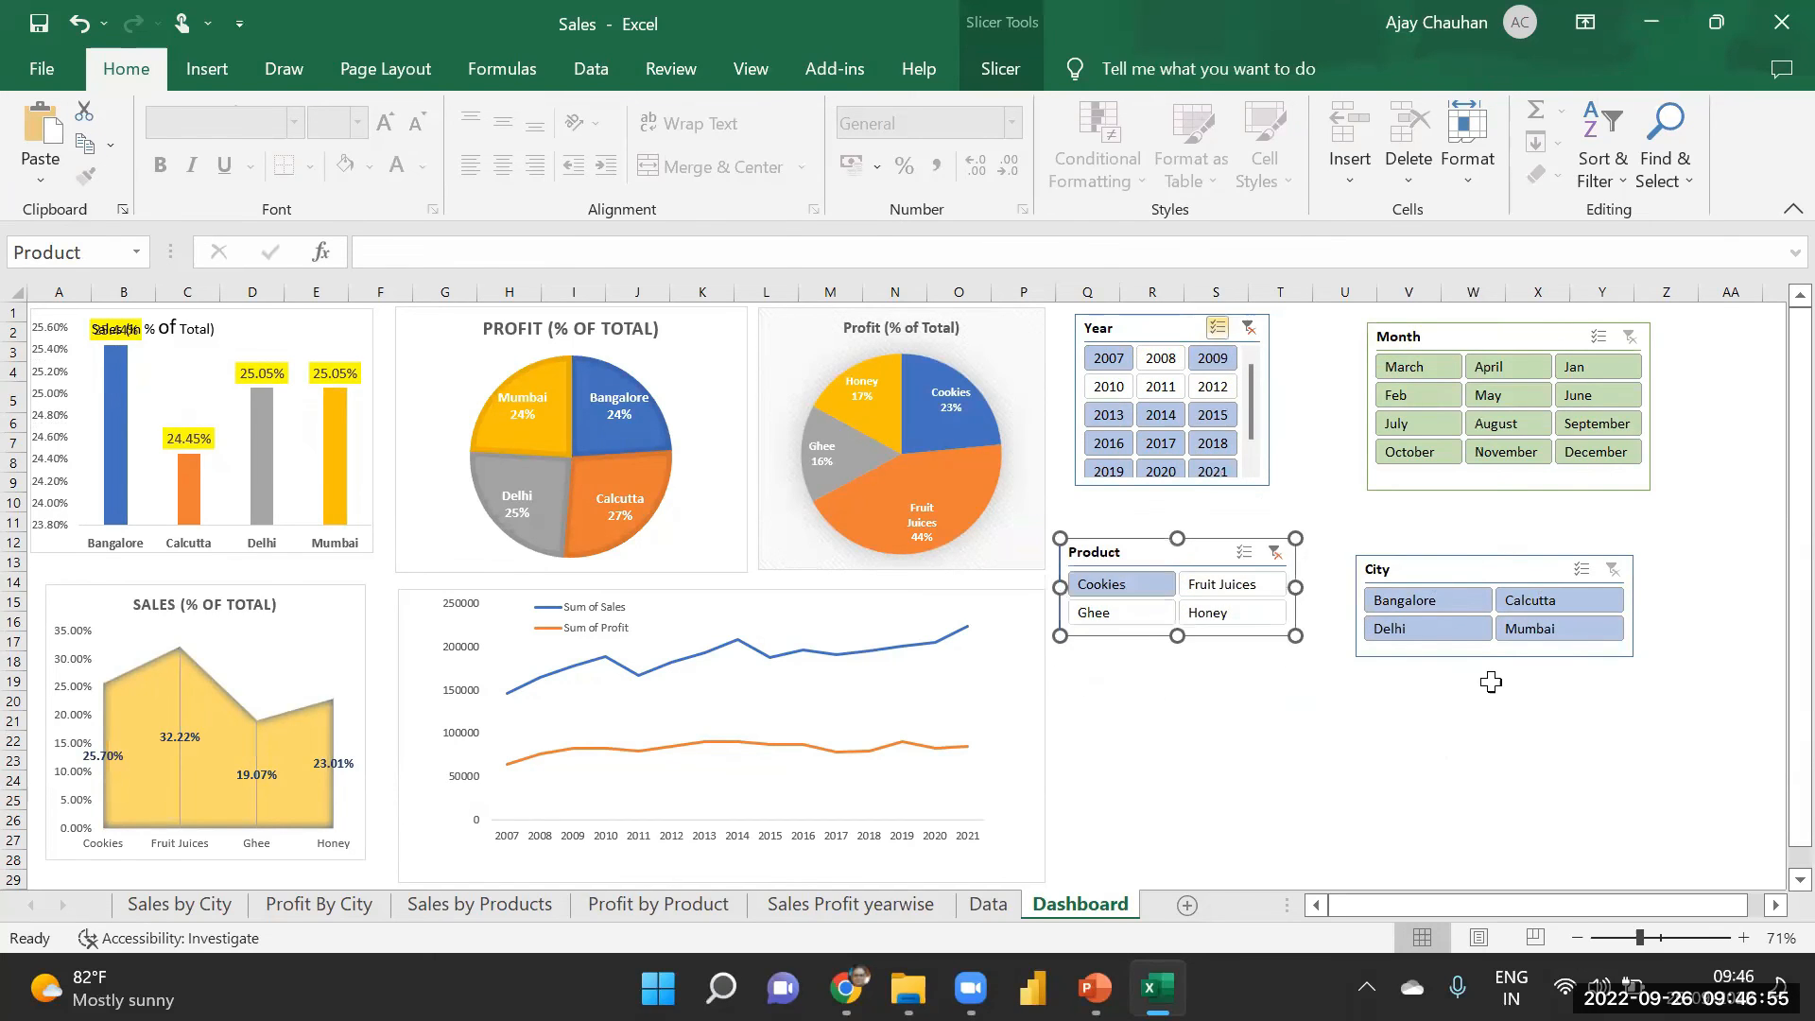
- Filter the City slicer to Bangalore and the Month slicer to Feb
{"action": "left_click", "coordinate": [1457, 601]}
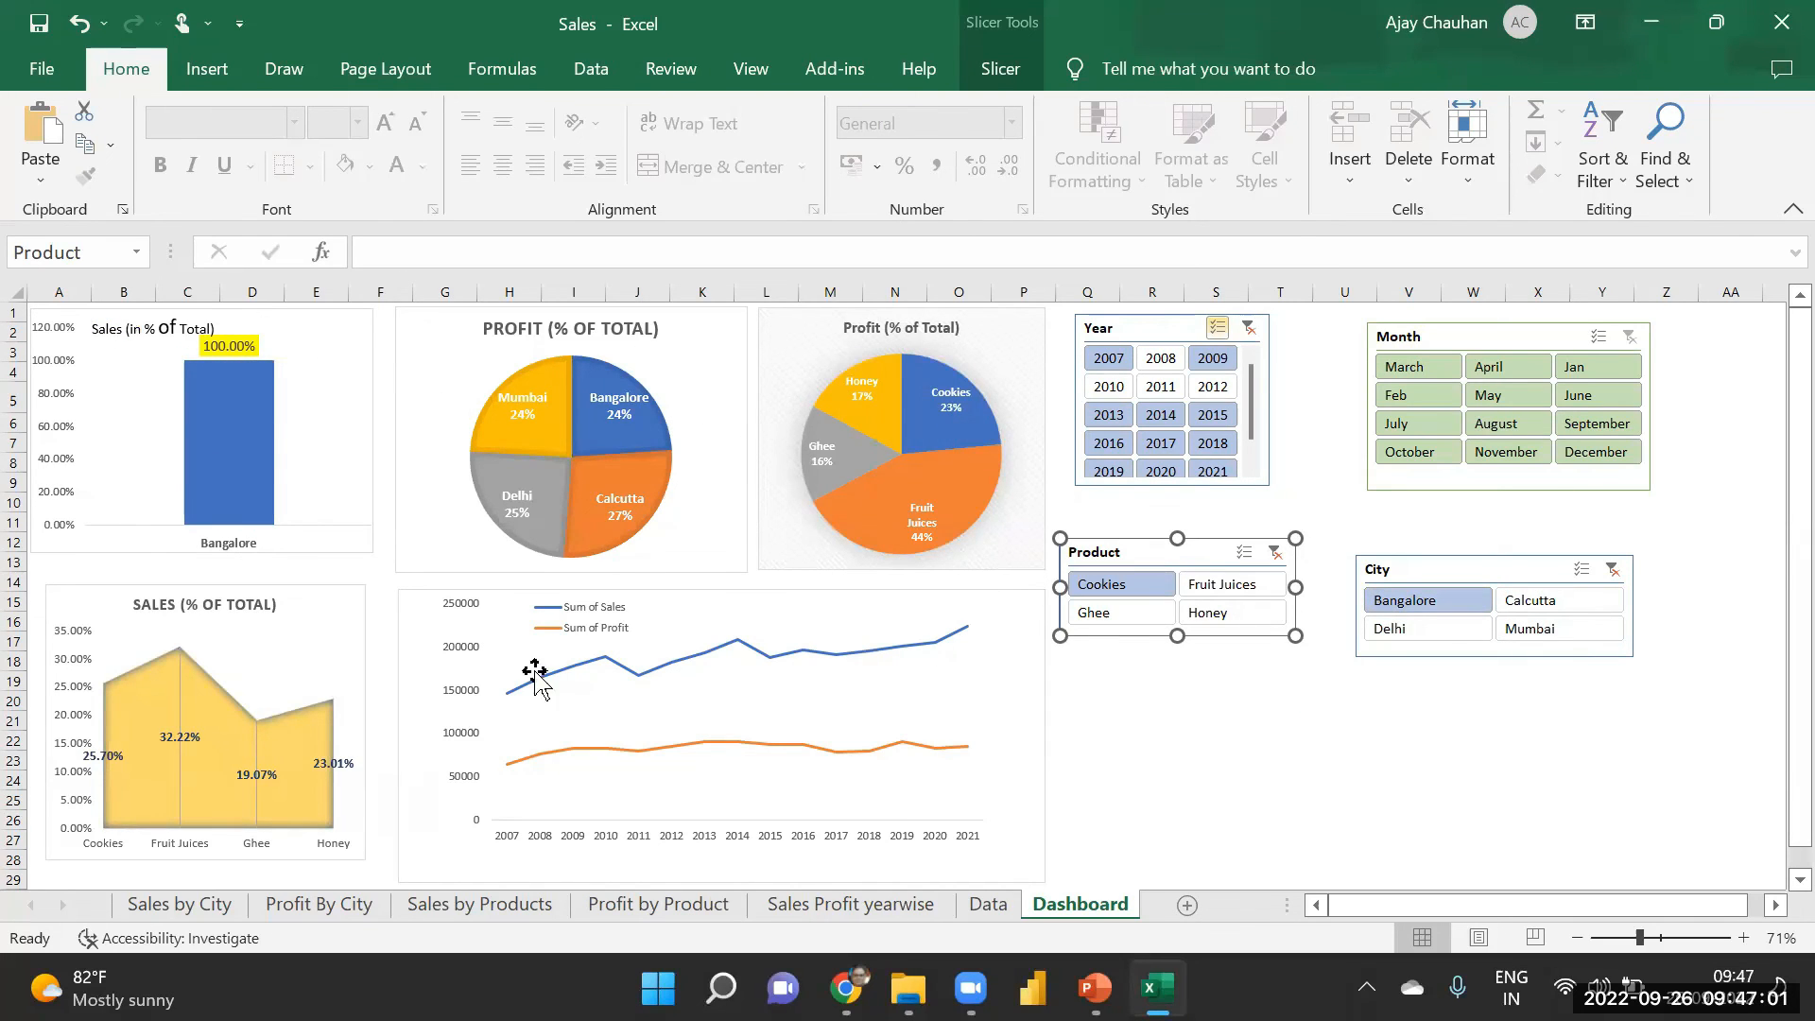
{"action": "left_click", "coordinate": [1496, 431]}
{"action": "left_click", "coordinate": [1427, 397]}
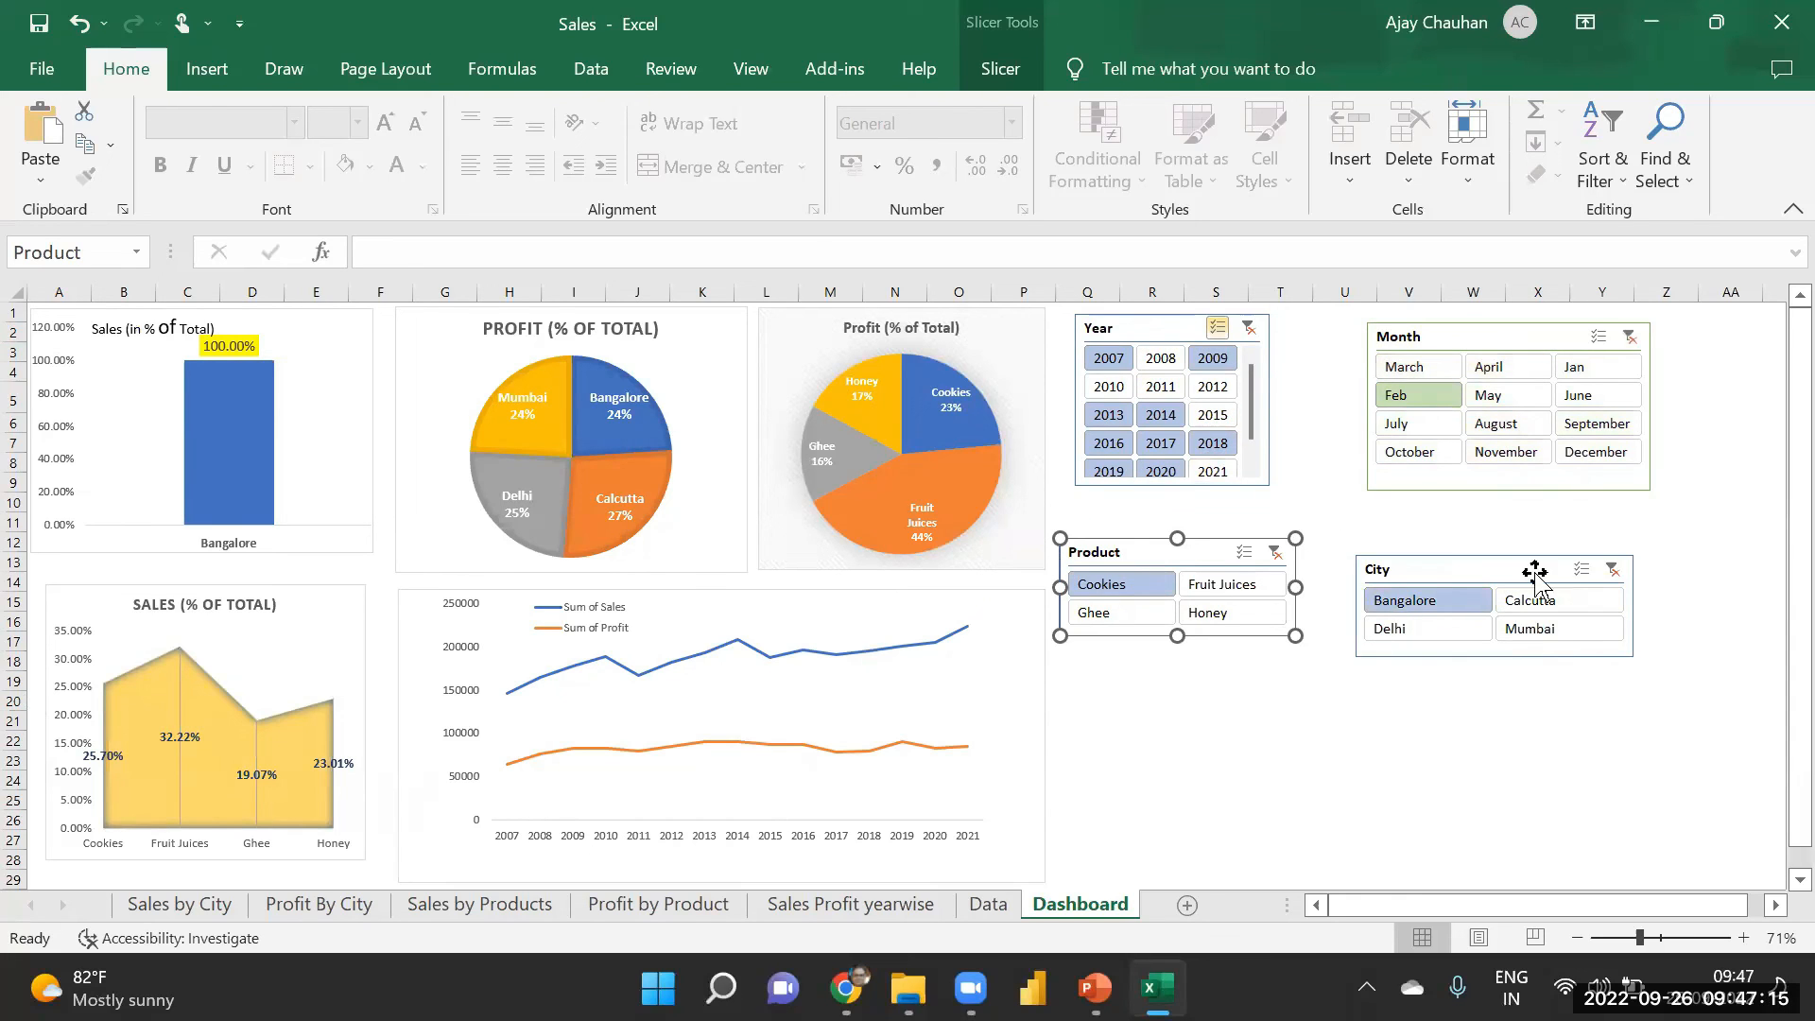
- Connect the Year slicer to PivotTable2, PivotTable4, PivotTable3 and PivotTable6 in addition to PivotTable1 through its report connections
{"action": "left_click", "coordinate": [1153, 338]}
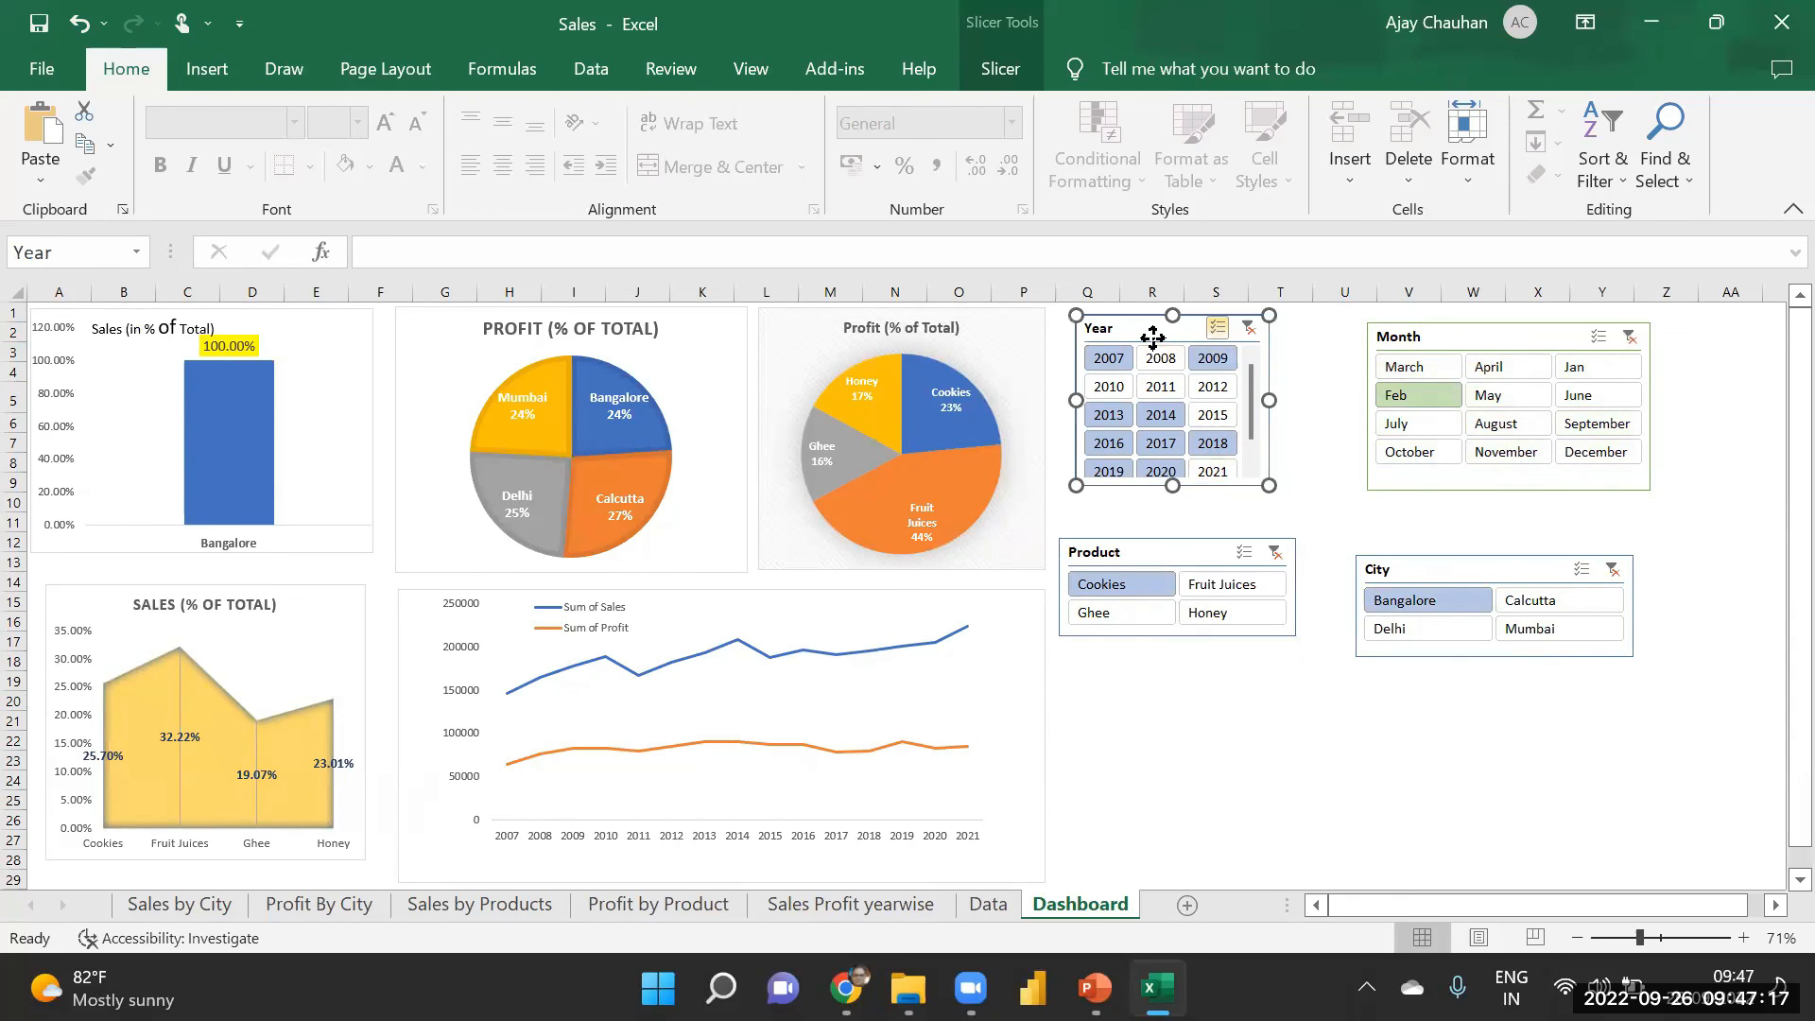
{"action": "right_click", "coordinate": [1152, 337]}
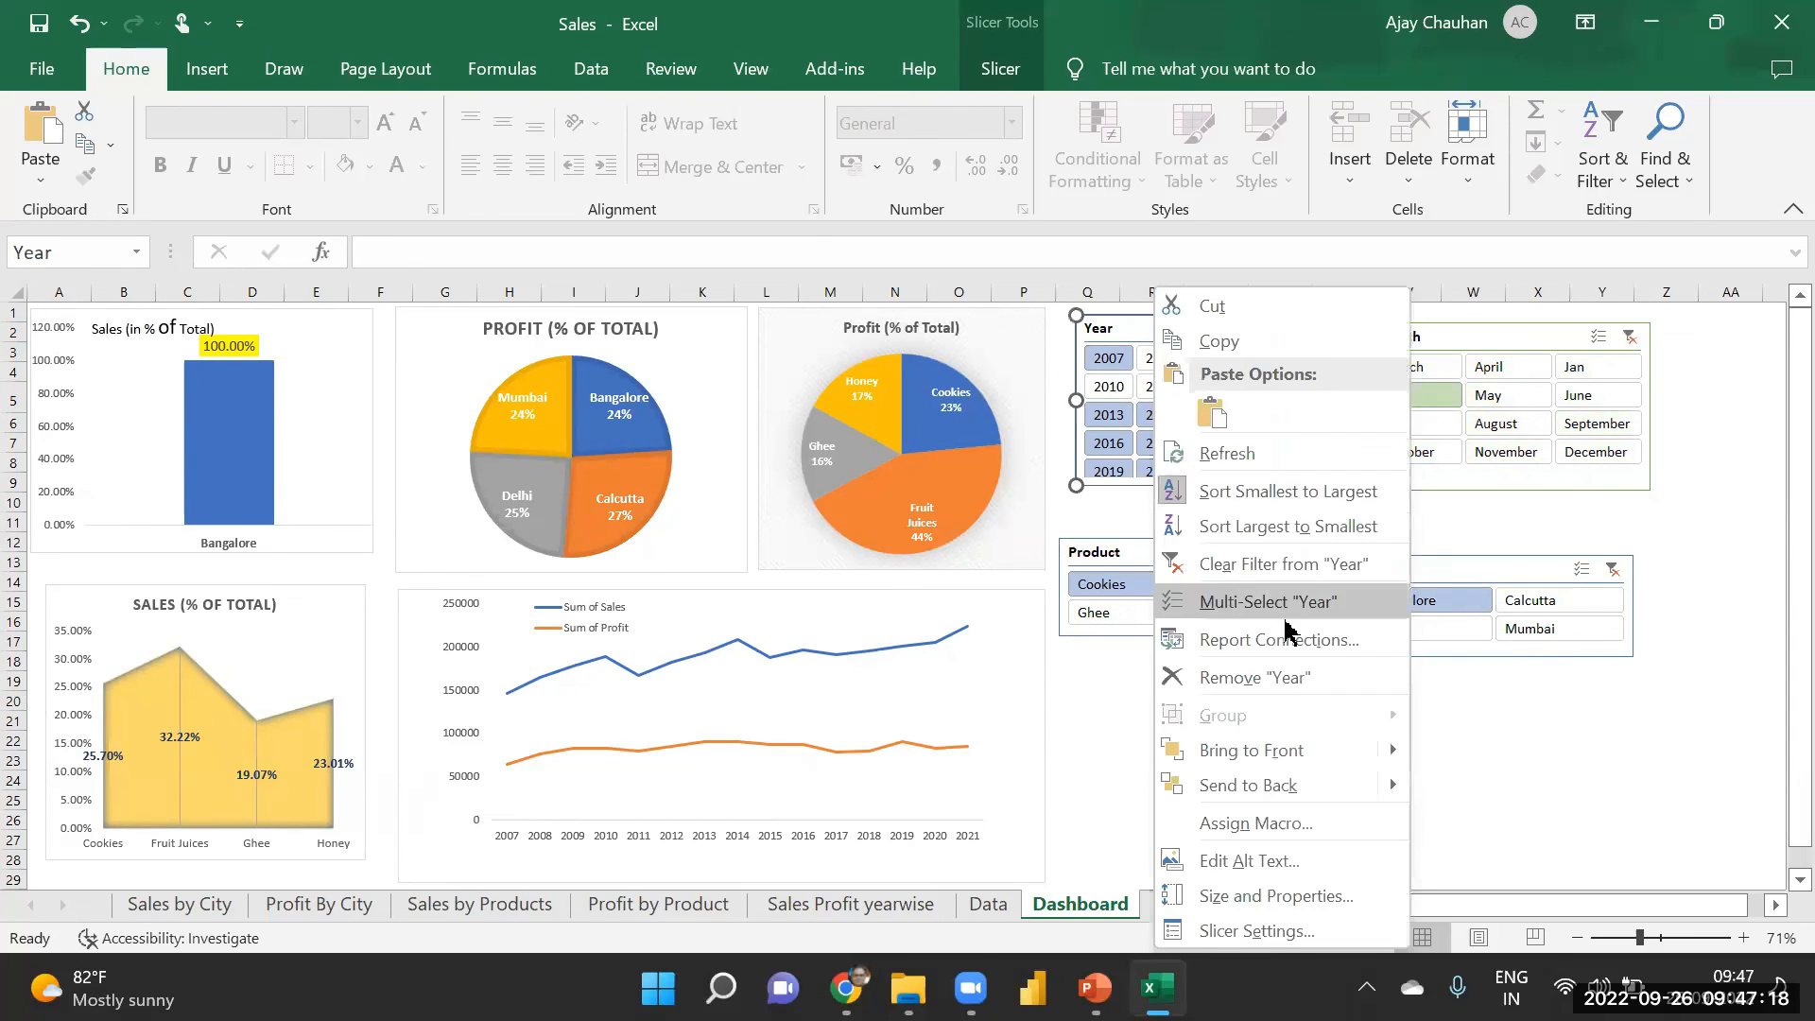
{"action": "left_click", "coordinate": [1219, 643]}
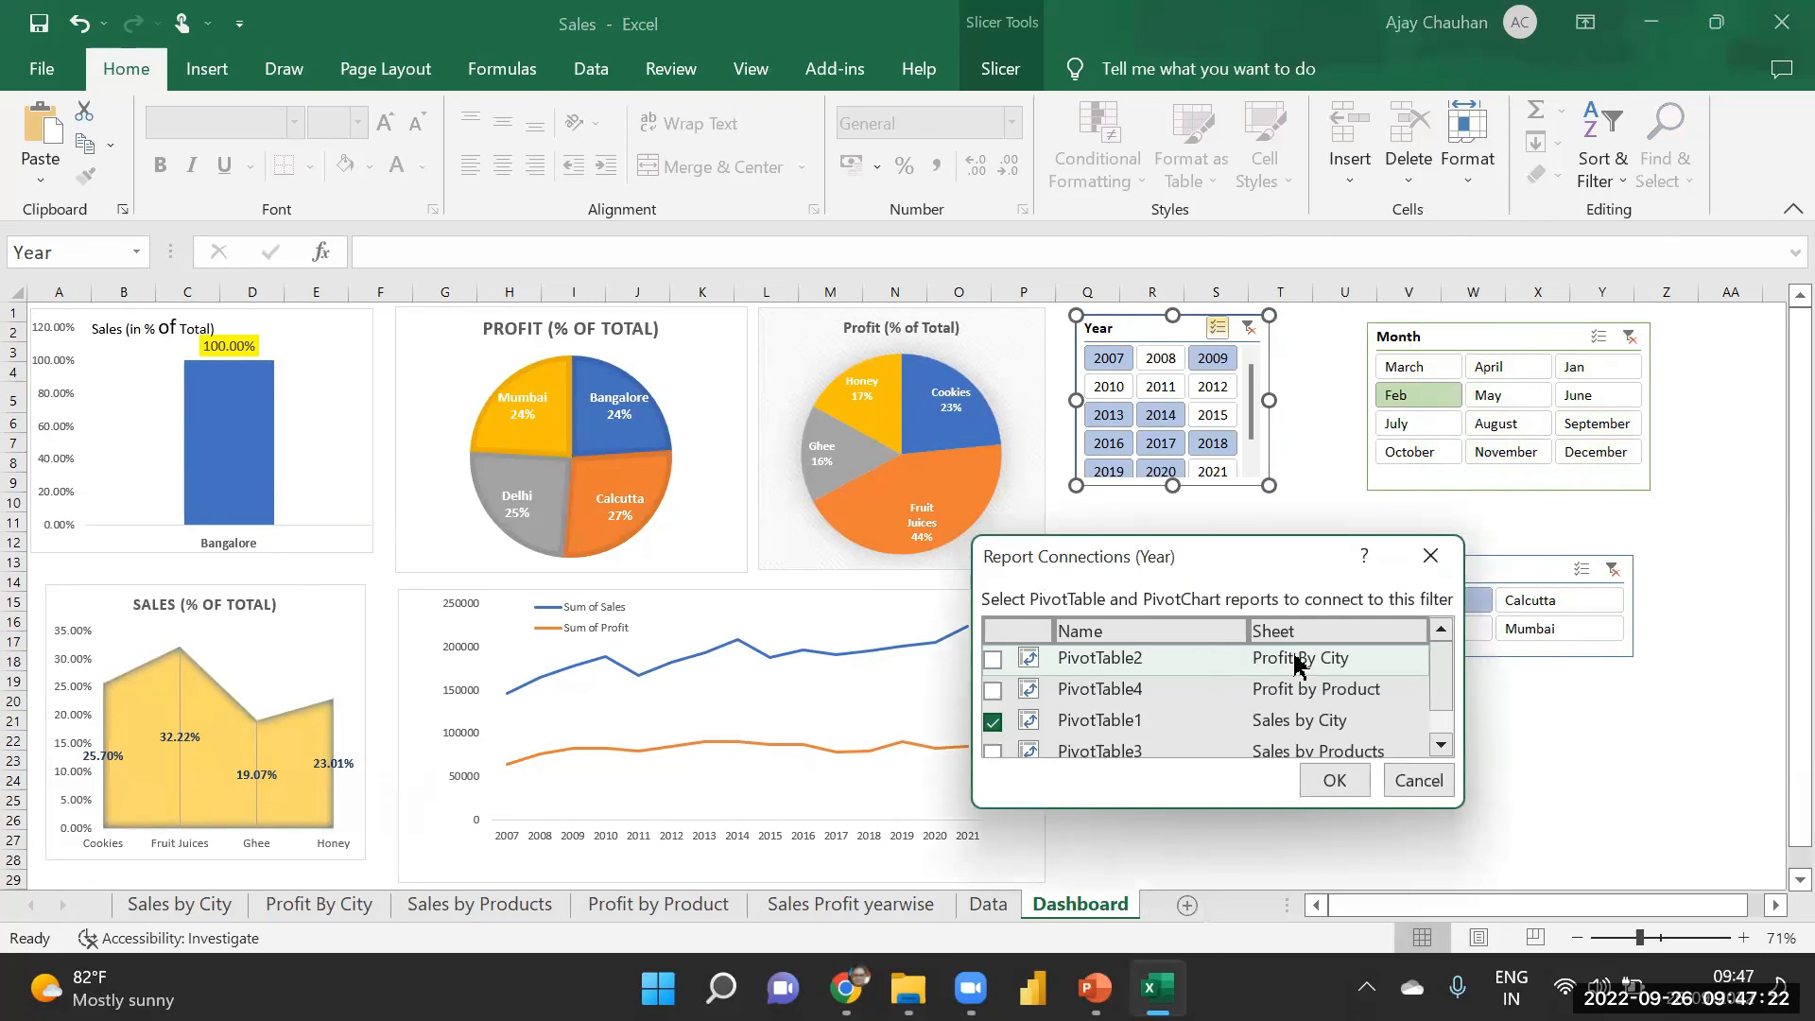
{"action": "scroll", "coordinate": [1437, 696], "scroll_direction": "down", "scroll_amount": 1}
{"action": "scroll", "coordinate": [1146, 693], "scroll_direction": "up", "scroll_amount": 1}
{"action": "left_click", "coordinate": [992, 659]}
{"action": "left_click", "coordinate": [993, 689]}
{"action": "scroll", "coordinate": [1368, 699], "scroll_direction": "down", "scroll_amount": 1}
{"action": "left_click", "coordinate": [992, 709]}
{"action": "left_click", "coordinate": [993, 740]}
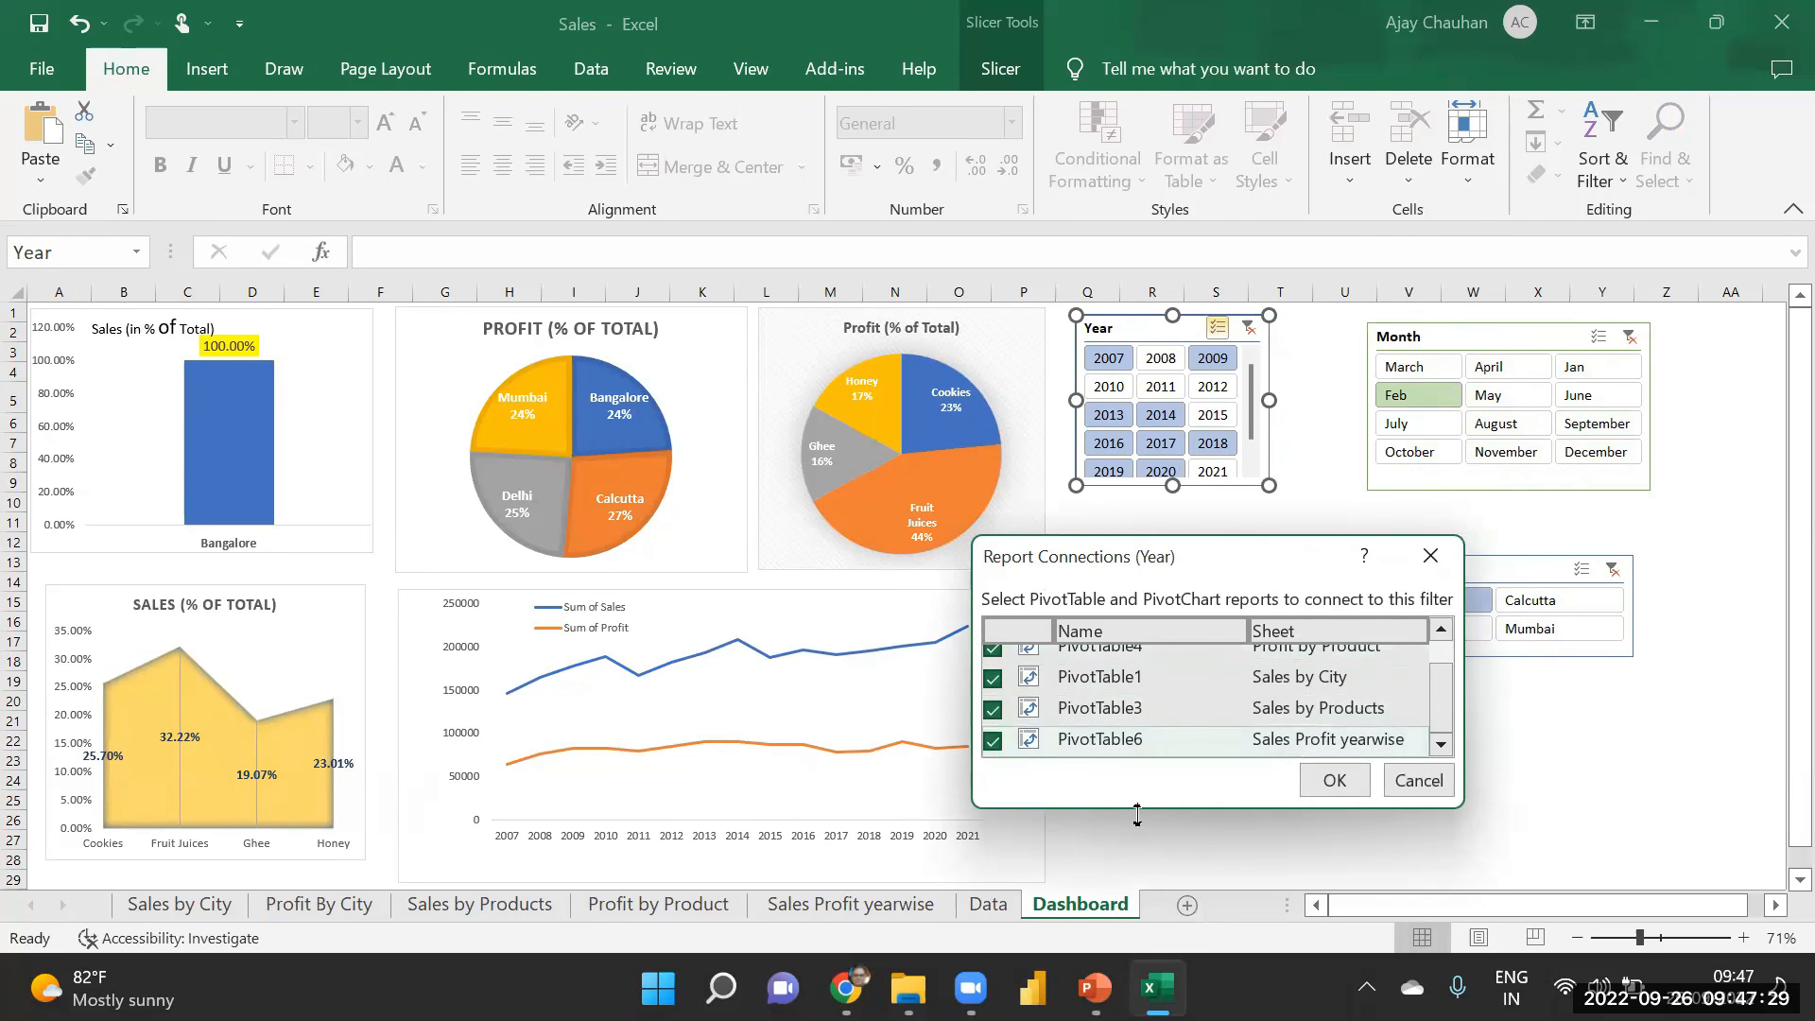
{"action": "left_click_drag", "start_coordinate": [1138, 815], "coordinate": [1139, 859]}
{"action": "left_click_drag", "start_coordinate": [1121, 557], "coordinate": [644, 253]}
{"action": "left_click_drag", "start_coordinate": [707, 547], "coordinate": [706, 690]}
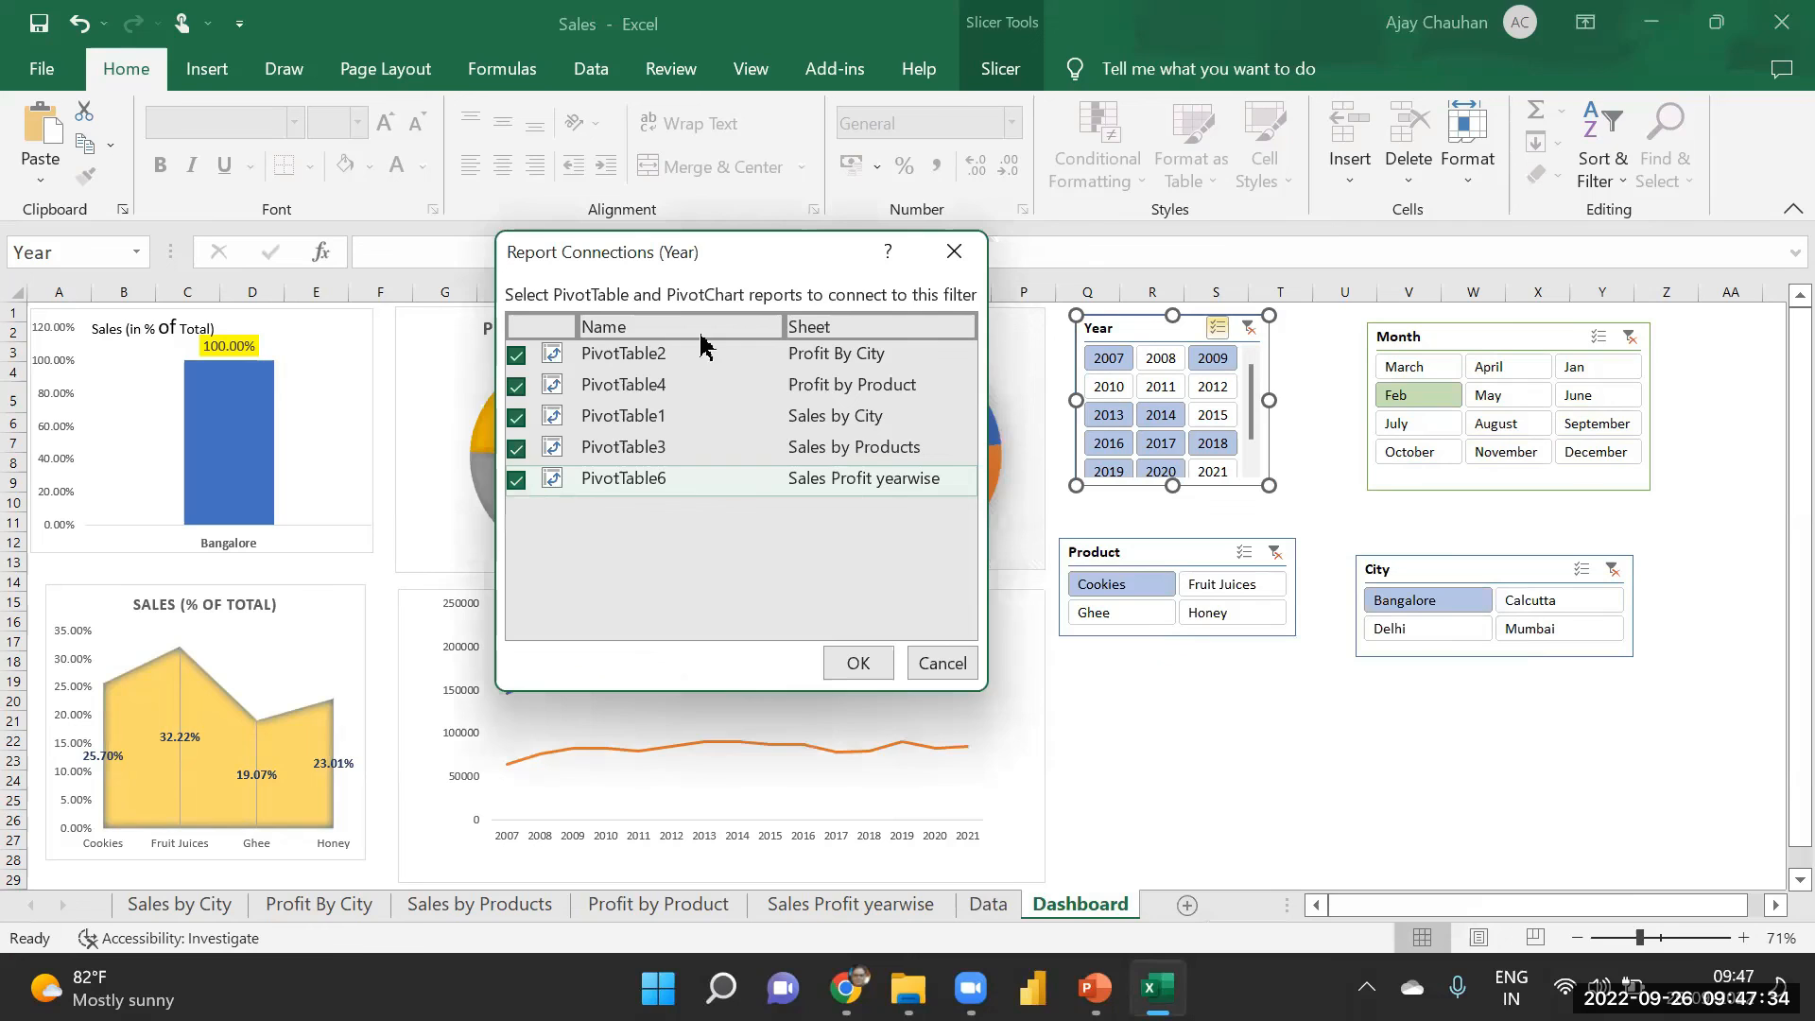
{"action": "left_click", "coordinate": [860, 673]}
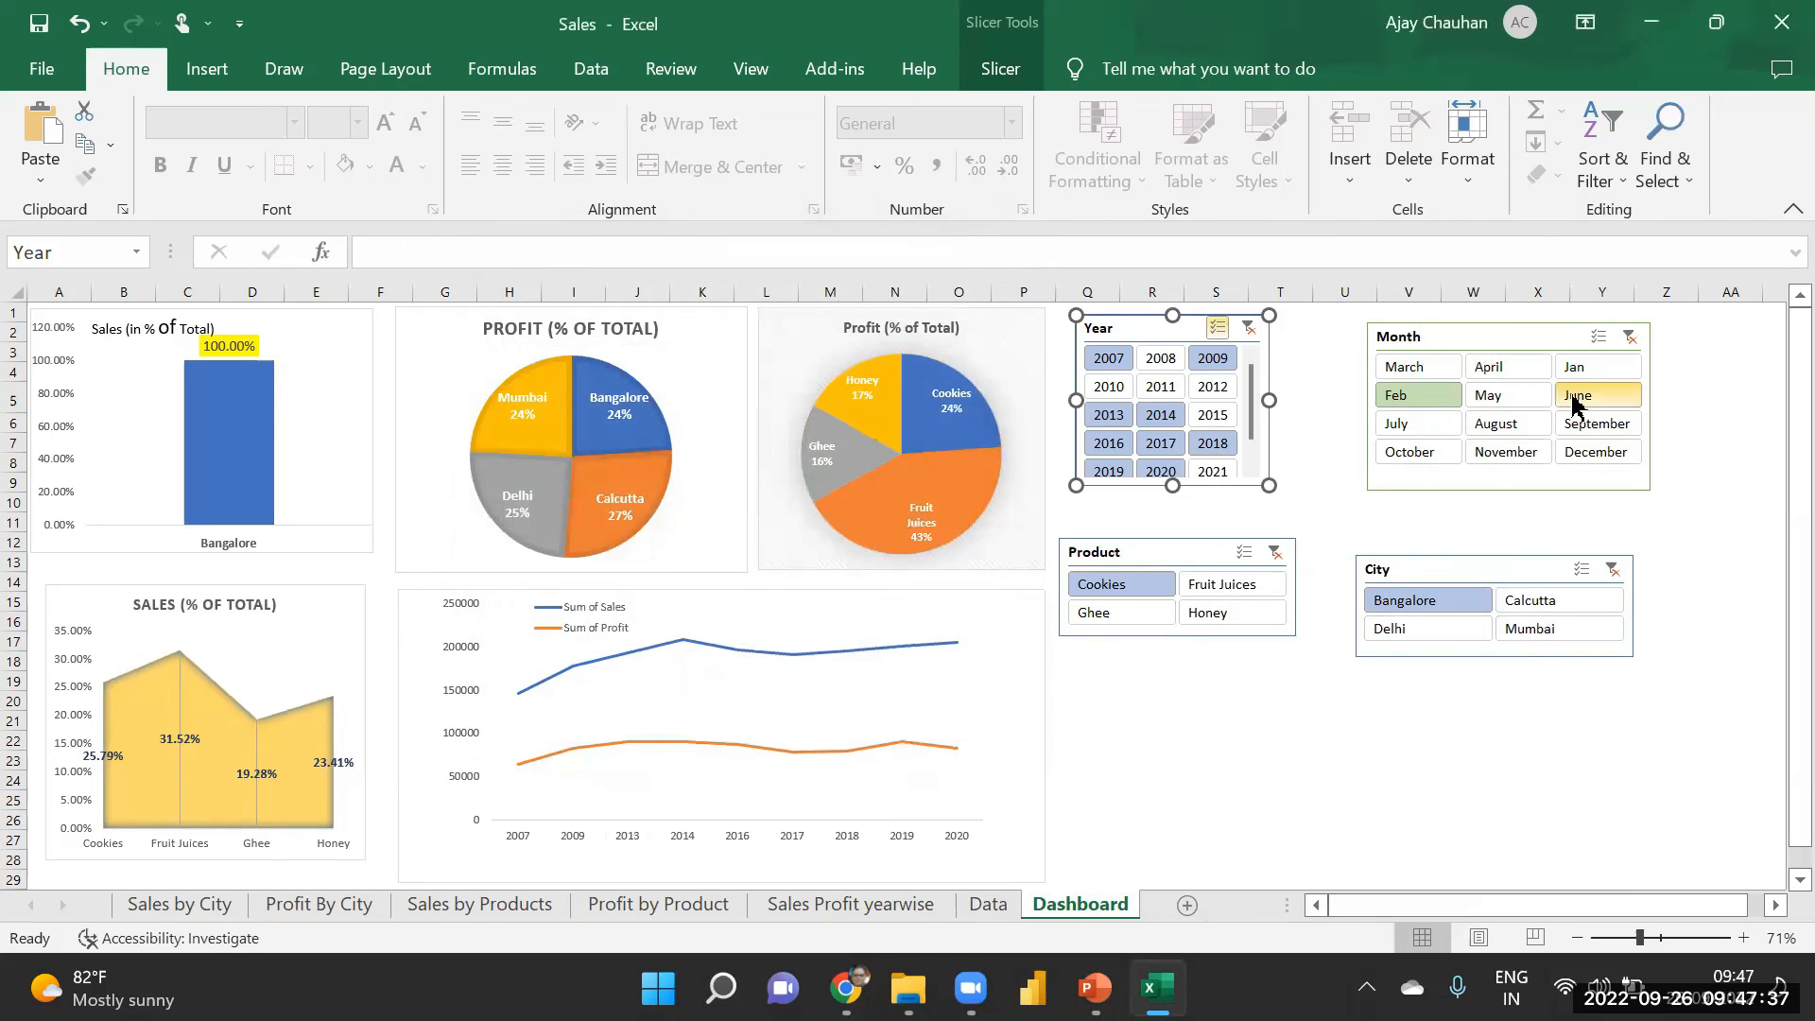
- Connect the Month slicer to all five pivot tables, PivotTable1, 2, 3, 4 and 6, through its report connections
{"action": "right_click", "coordinate": [1483, 343]}
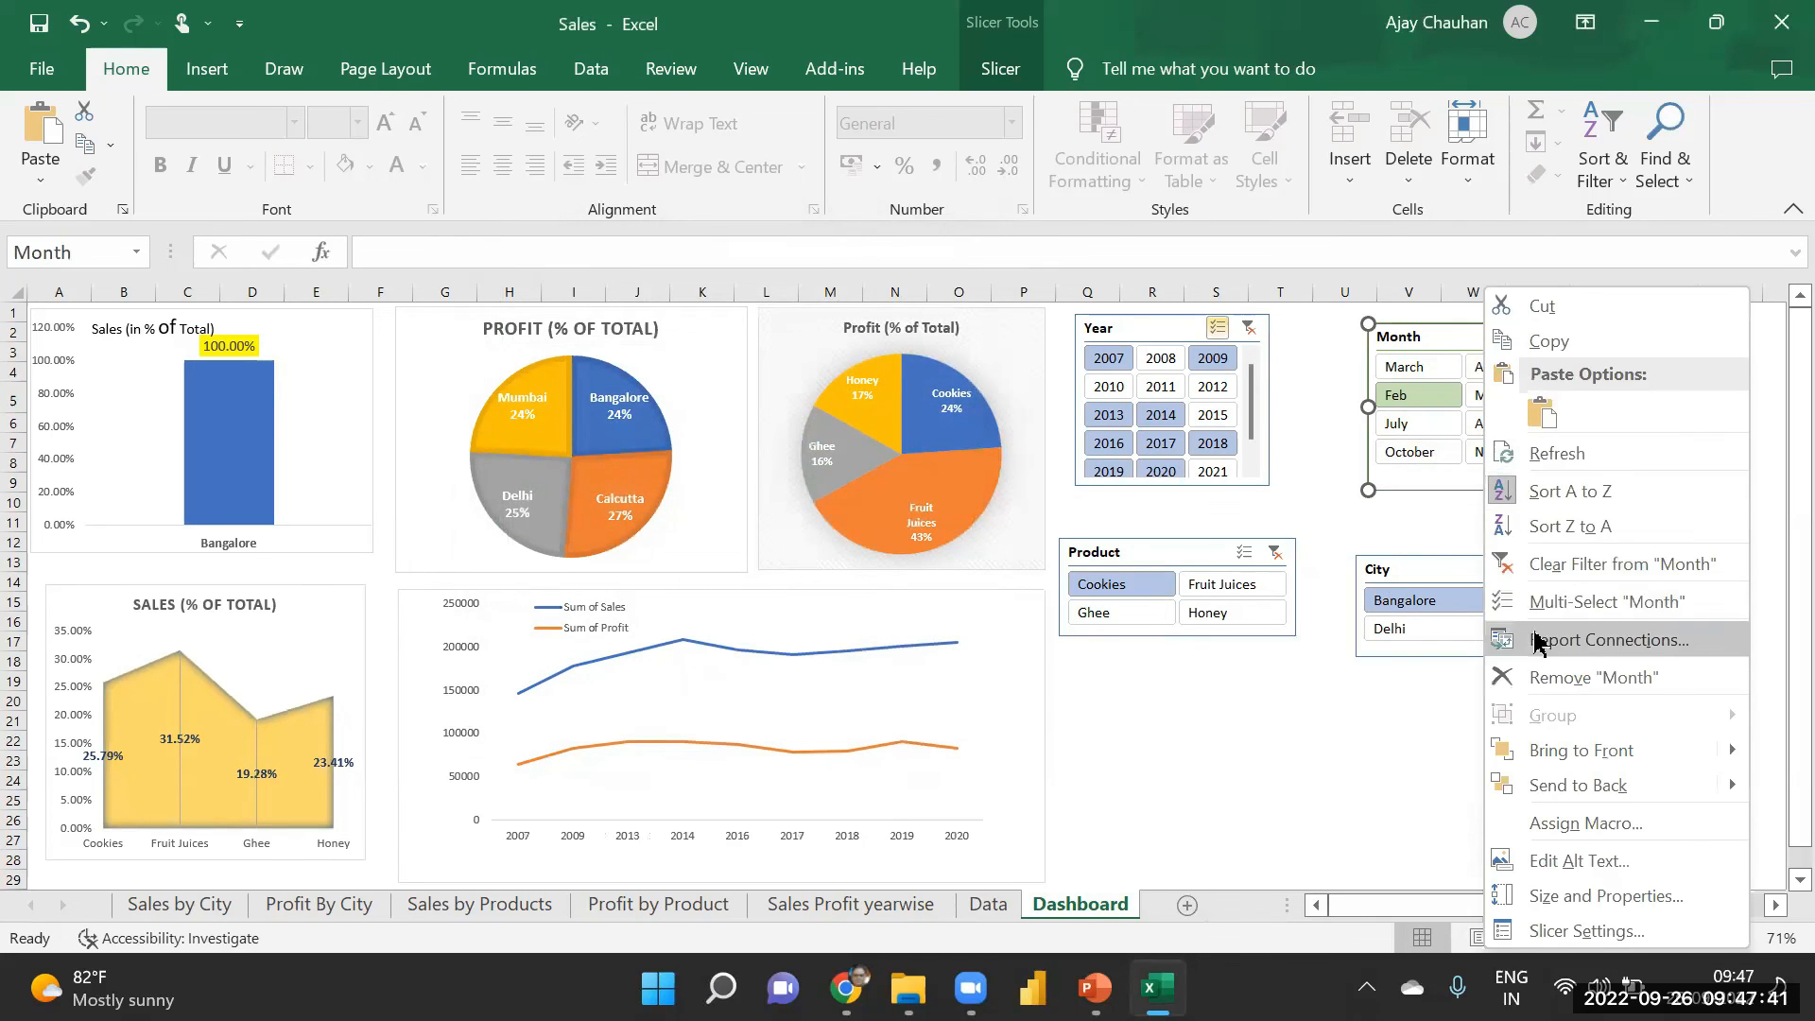
{"action": "left_click", "coordinate": [1606, 647]}
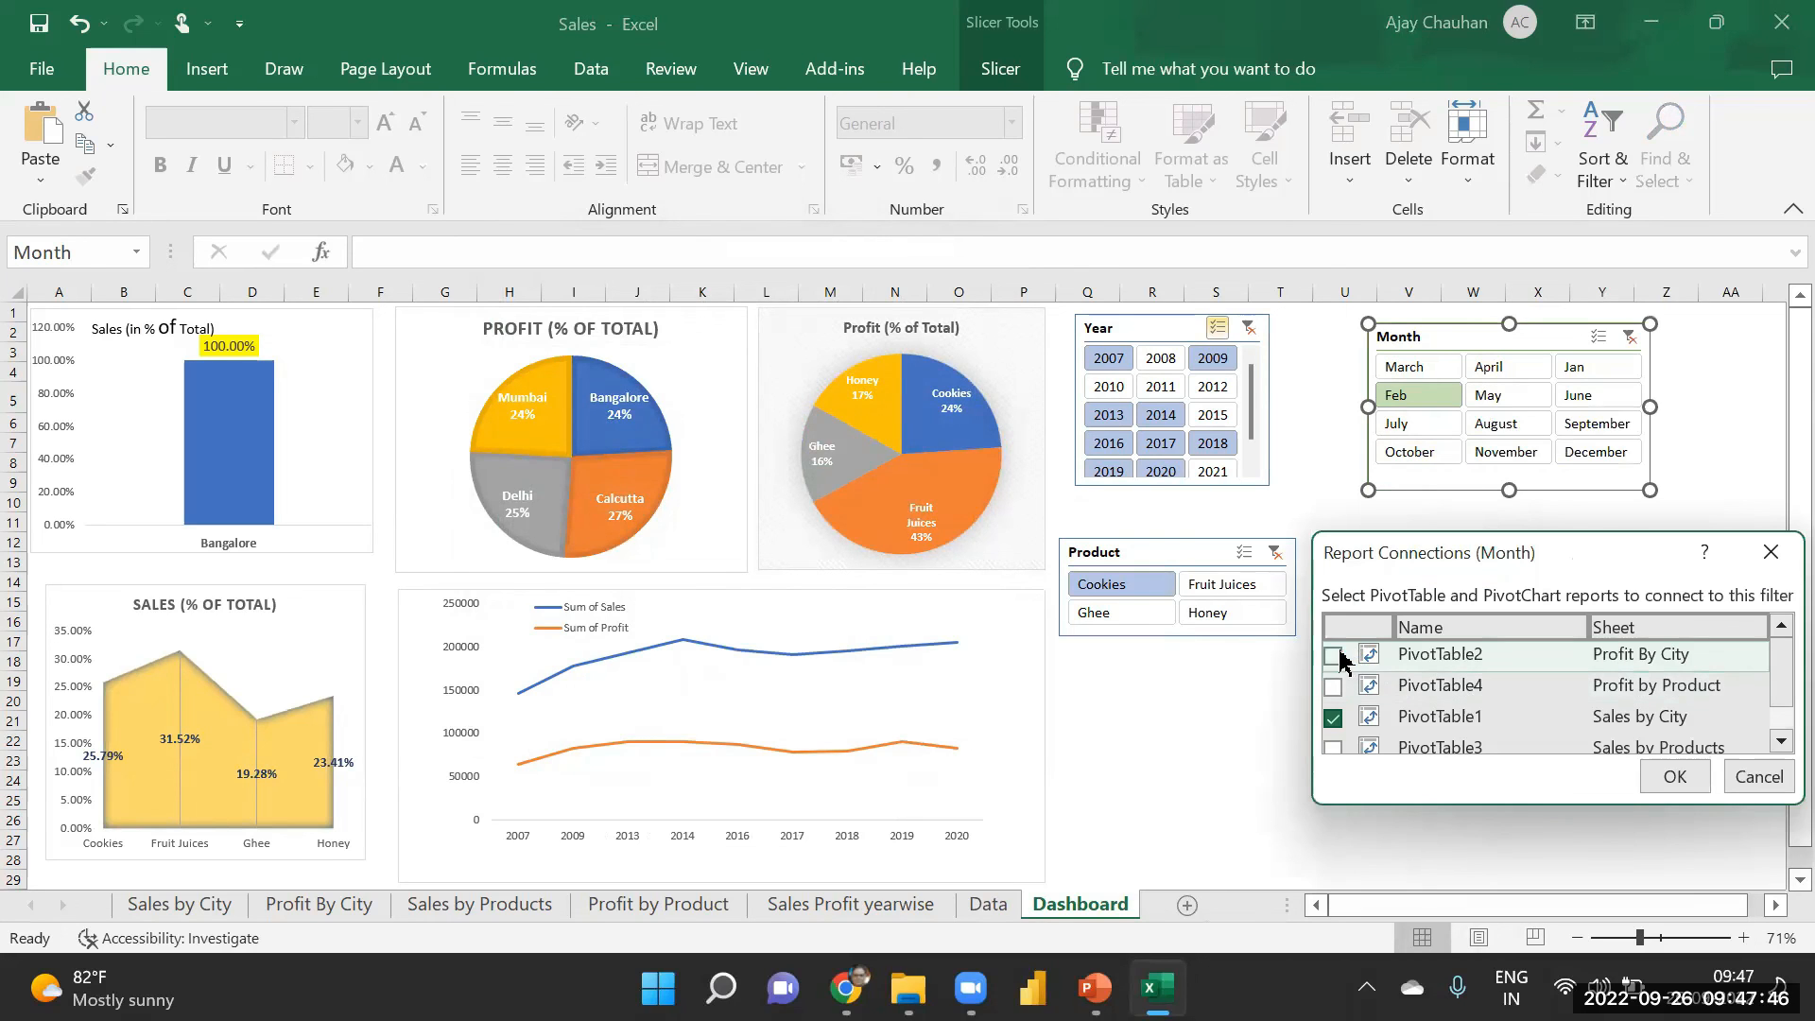
{"action": "left_click", "coordinate": [1333, 687]}
{"action": "left_click", "coordinate": [1334, 748]}
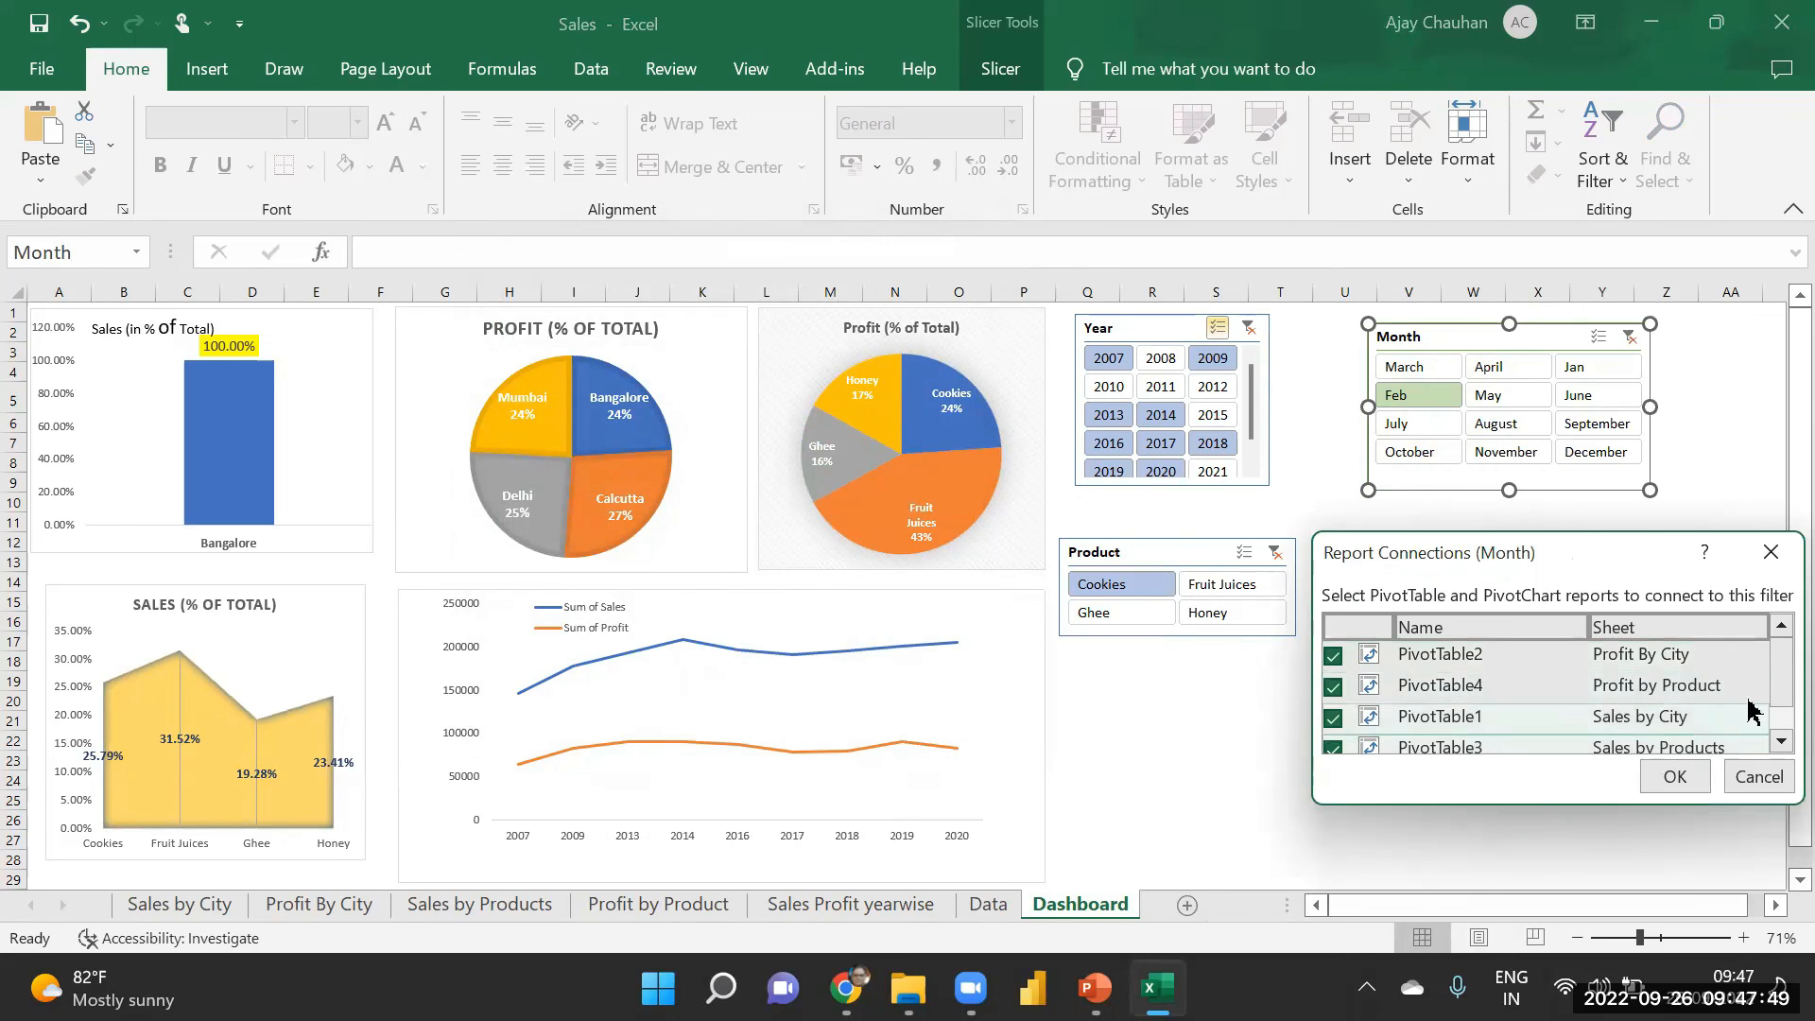
{"action": "scroll", "coordinate": [1775, 683], "scroll_direction": "down", "scroll_amount": 1}
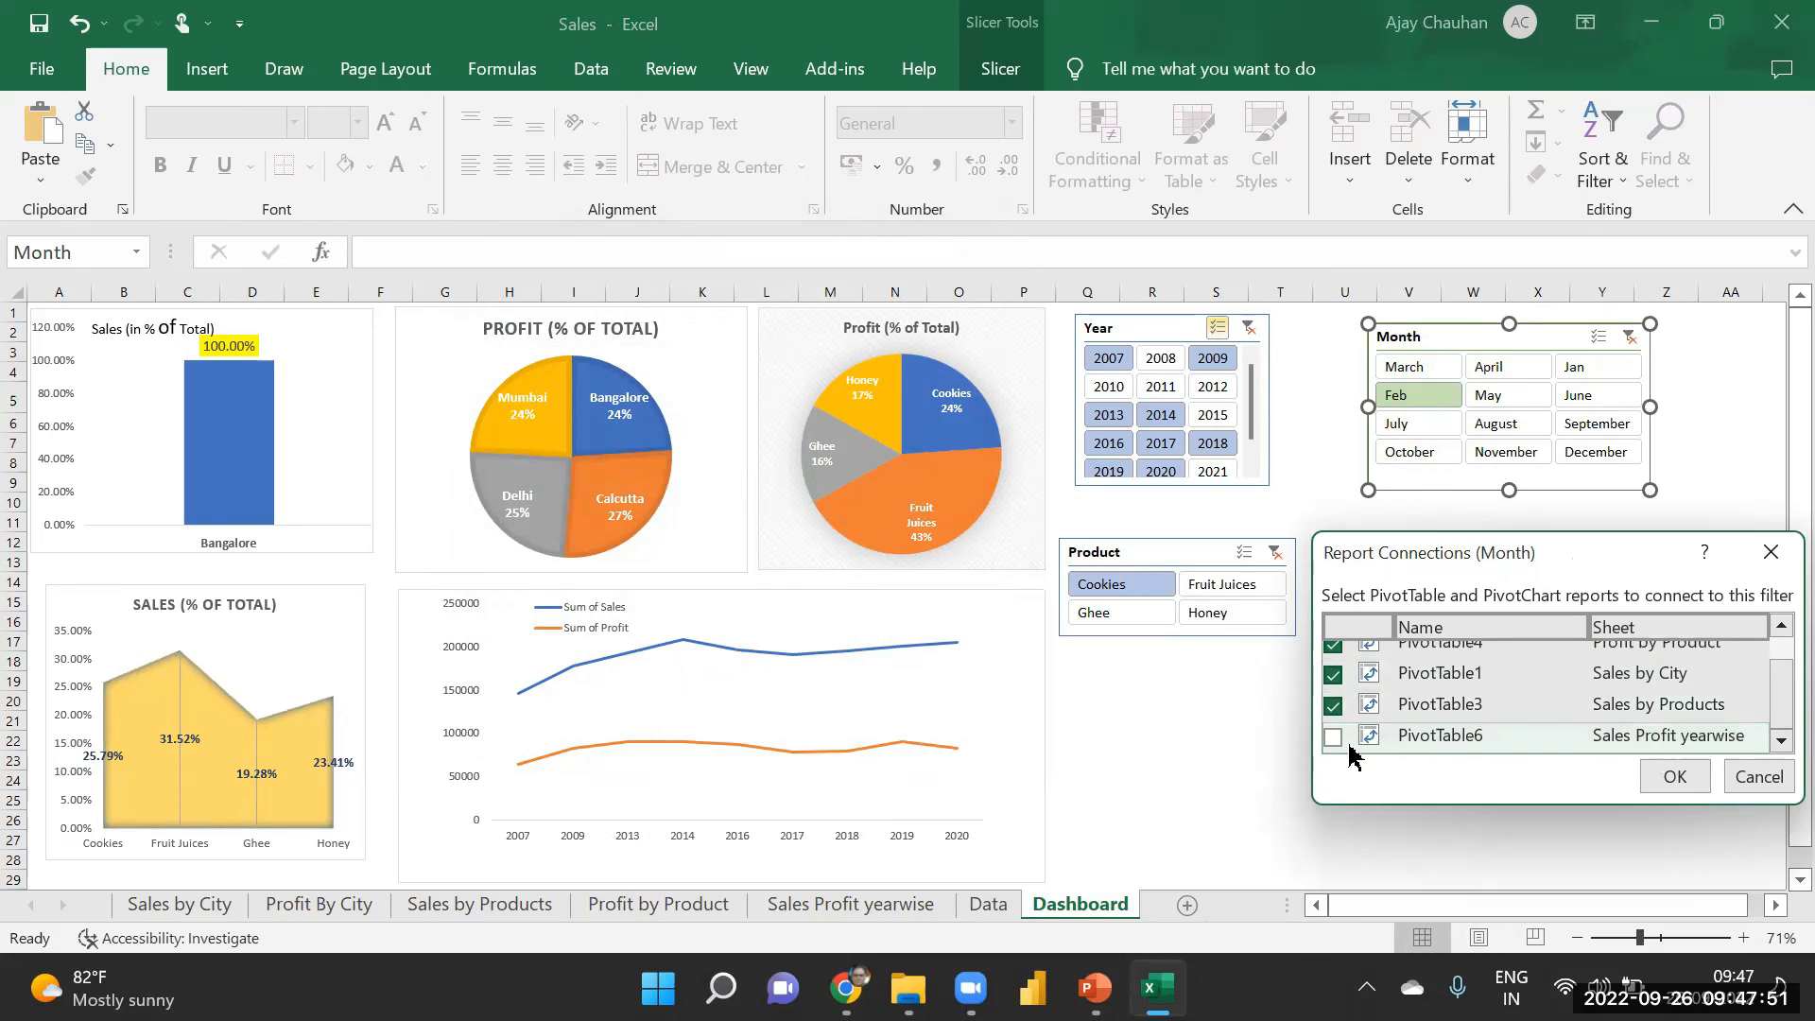
{"action": "left_click", "coordinate": [1670, 773]}
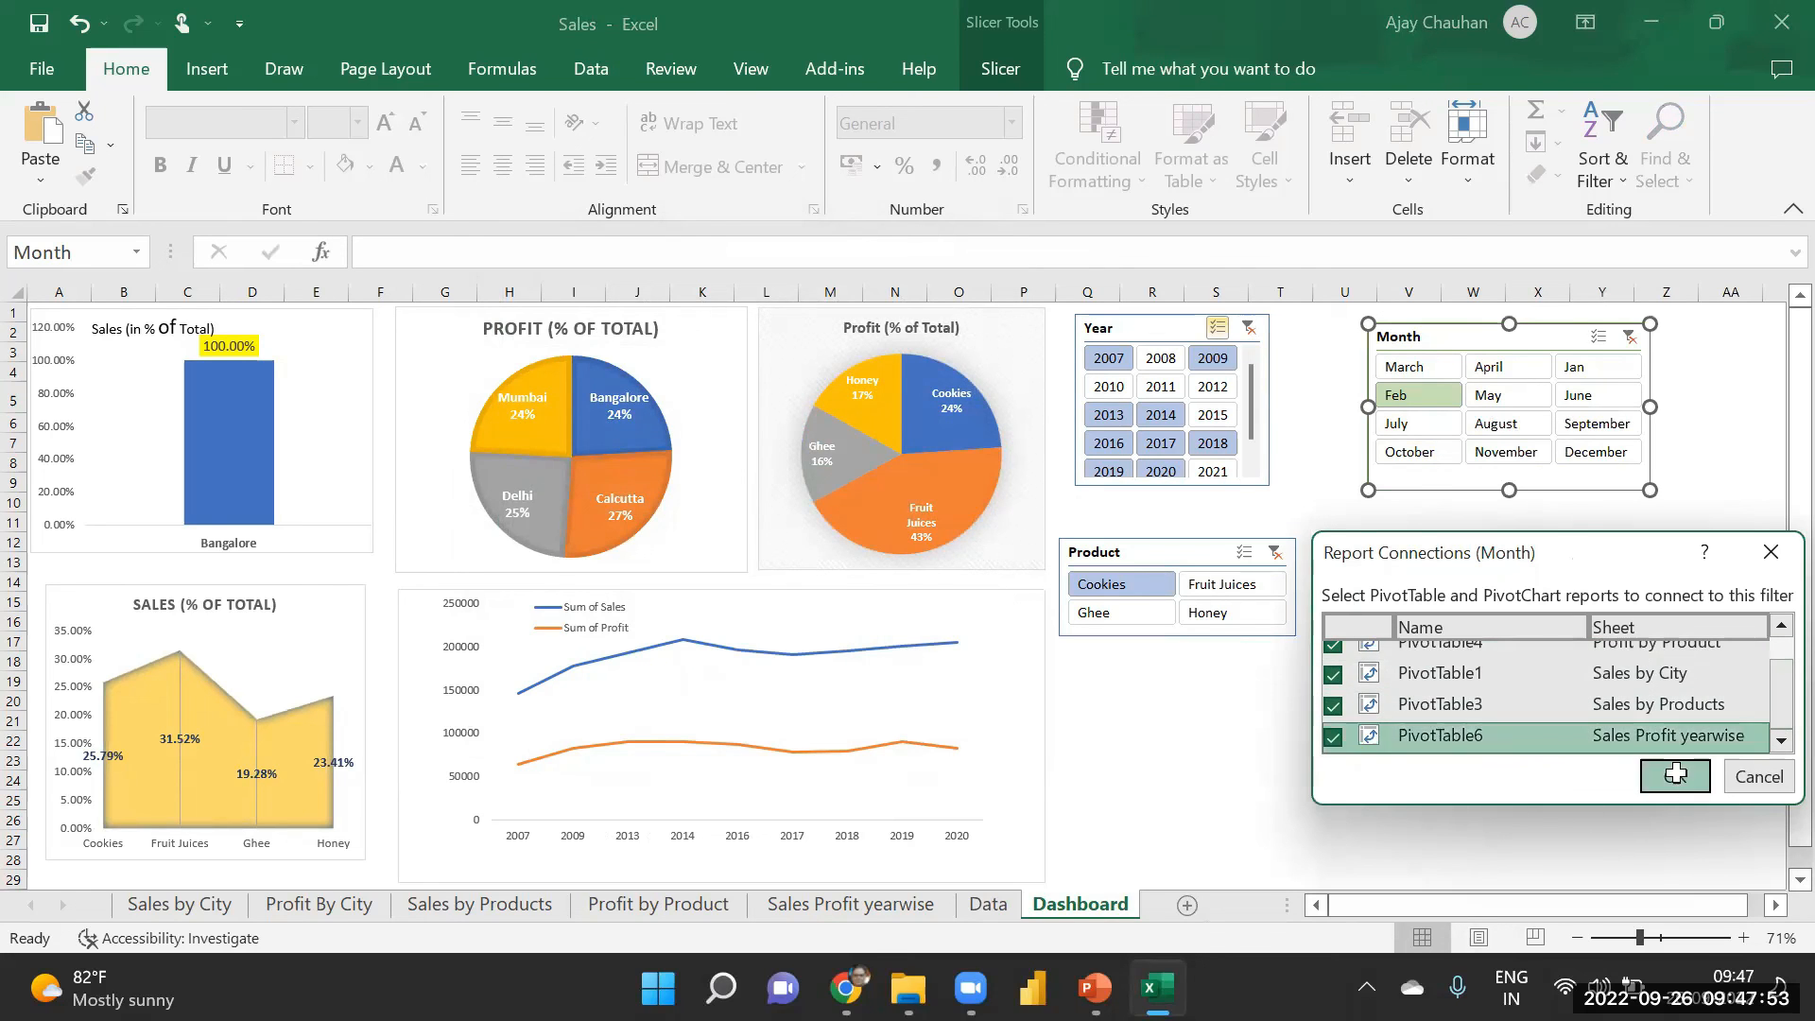
- Connect the Product slicer to the city, product and yearwise pivot tables through its report connections
{"action": "right_click", "coordinate": [1155, 553]}
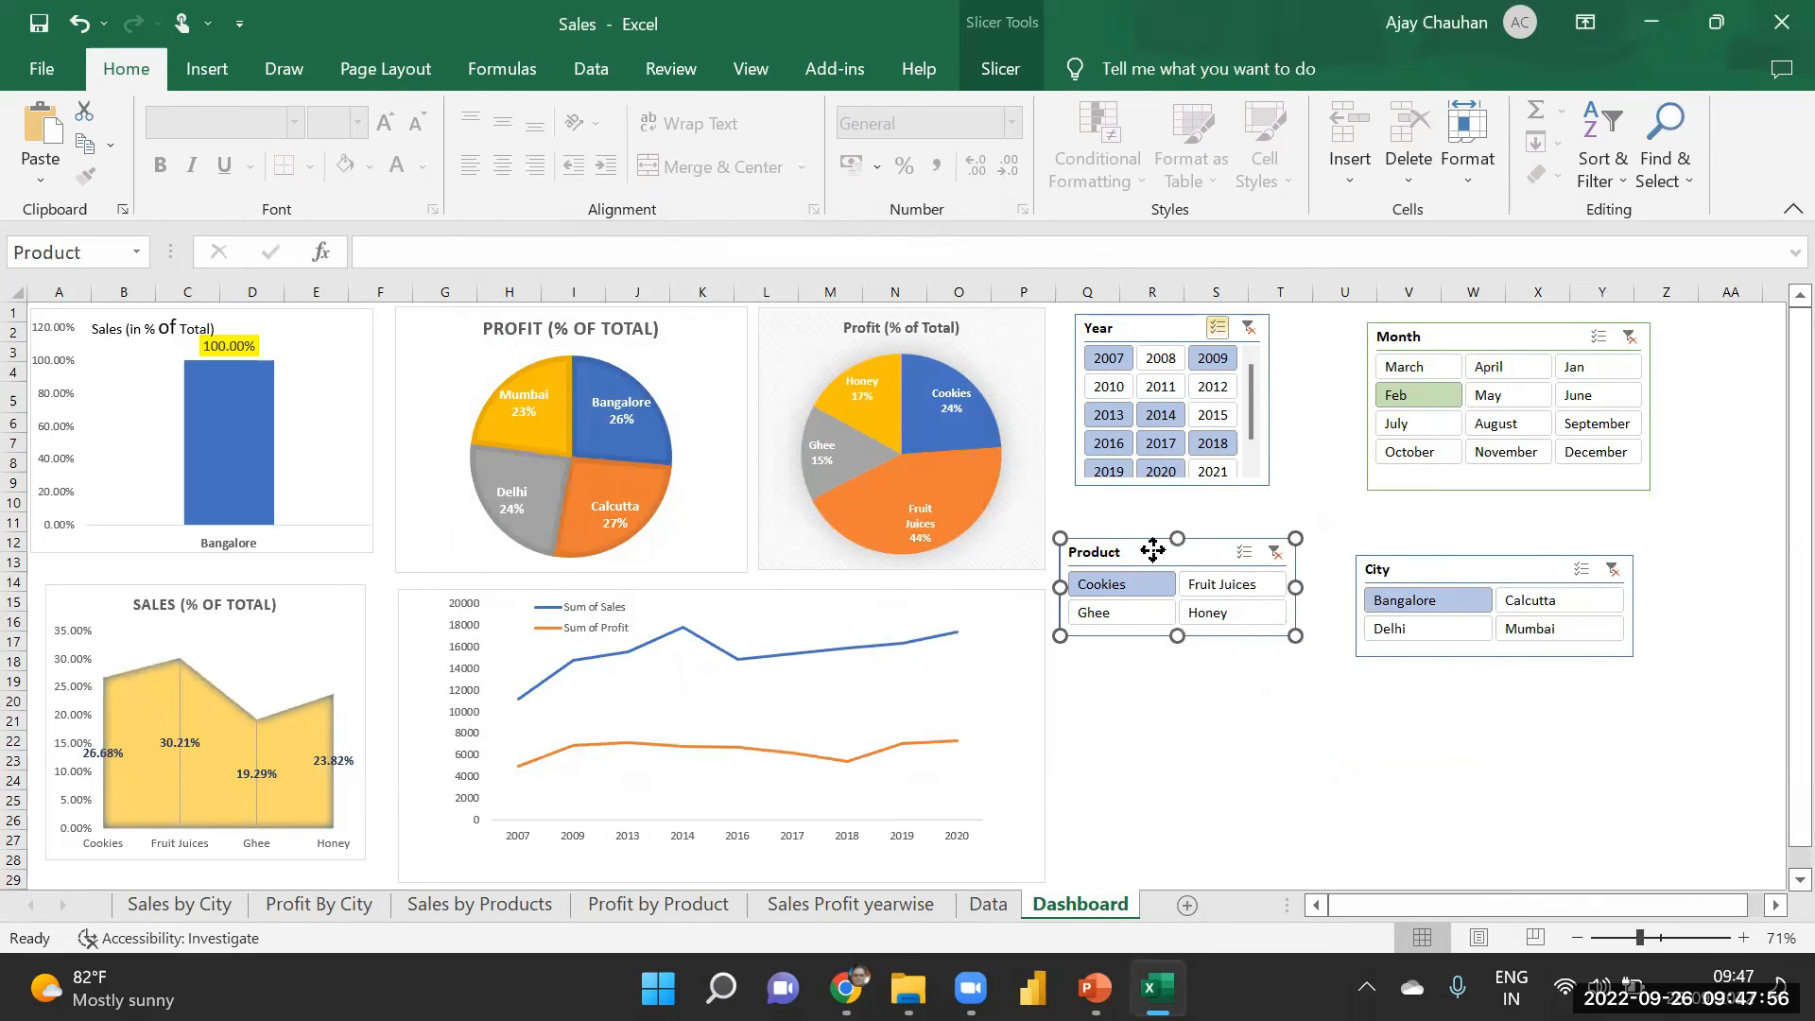
{"action": "left_click", "coordinate": [1268, 642]}
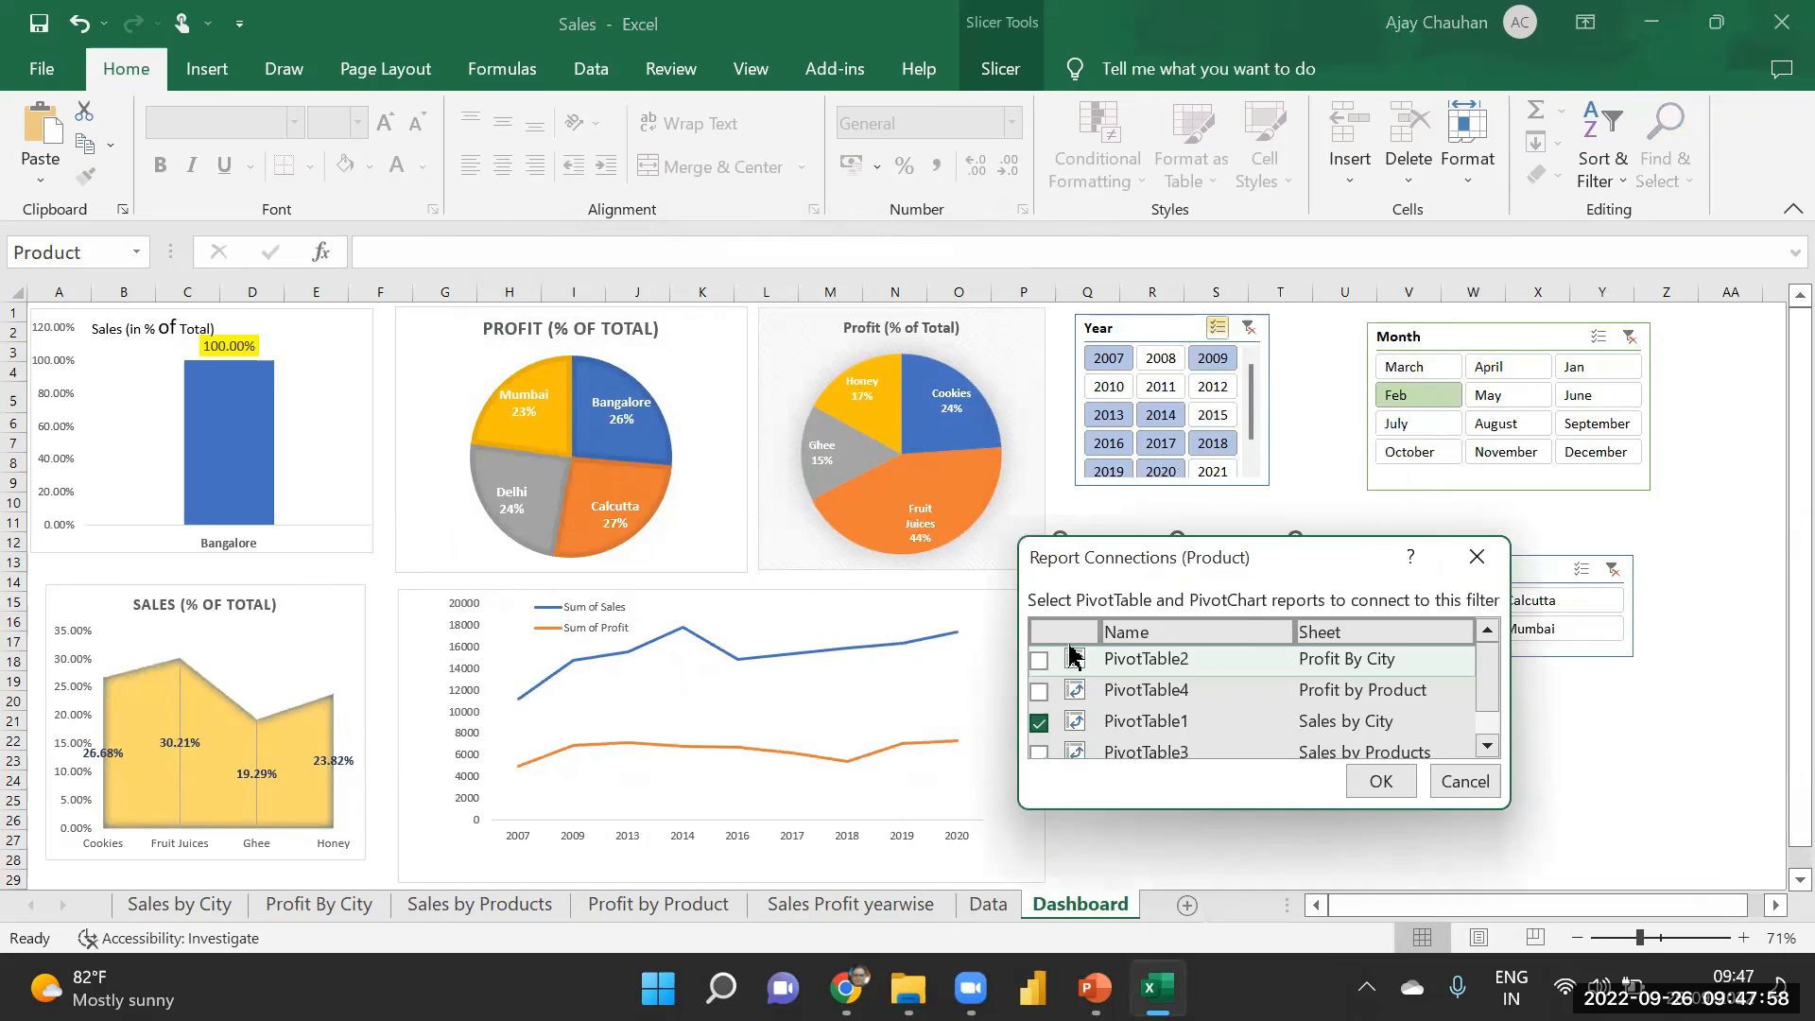
{"action": "left_click", "coordinate": [1039, 690]}
{"action": "left_click", "coordinate": [1039, 753]}
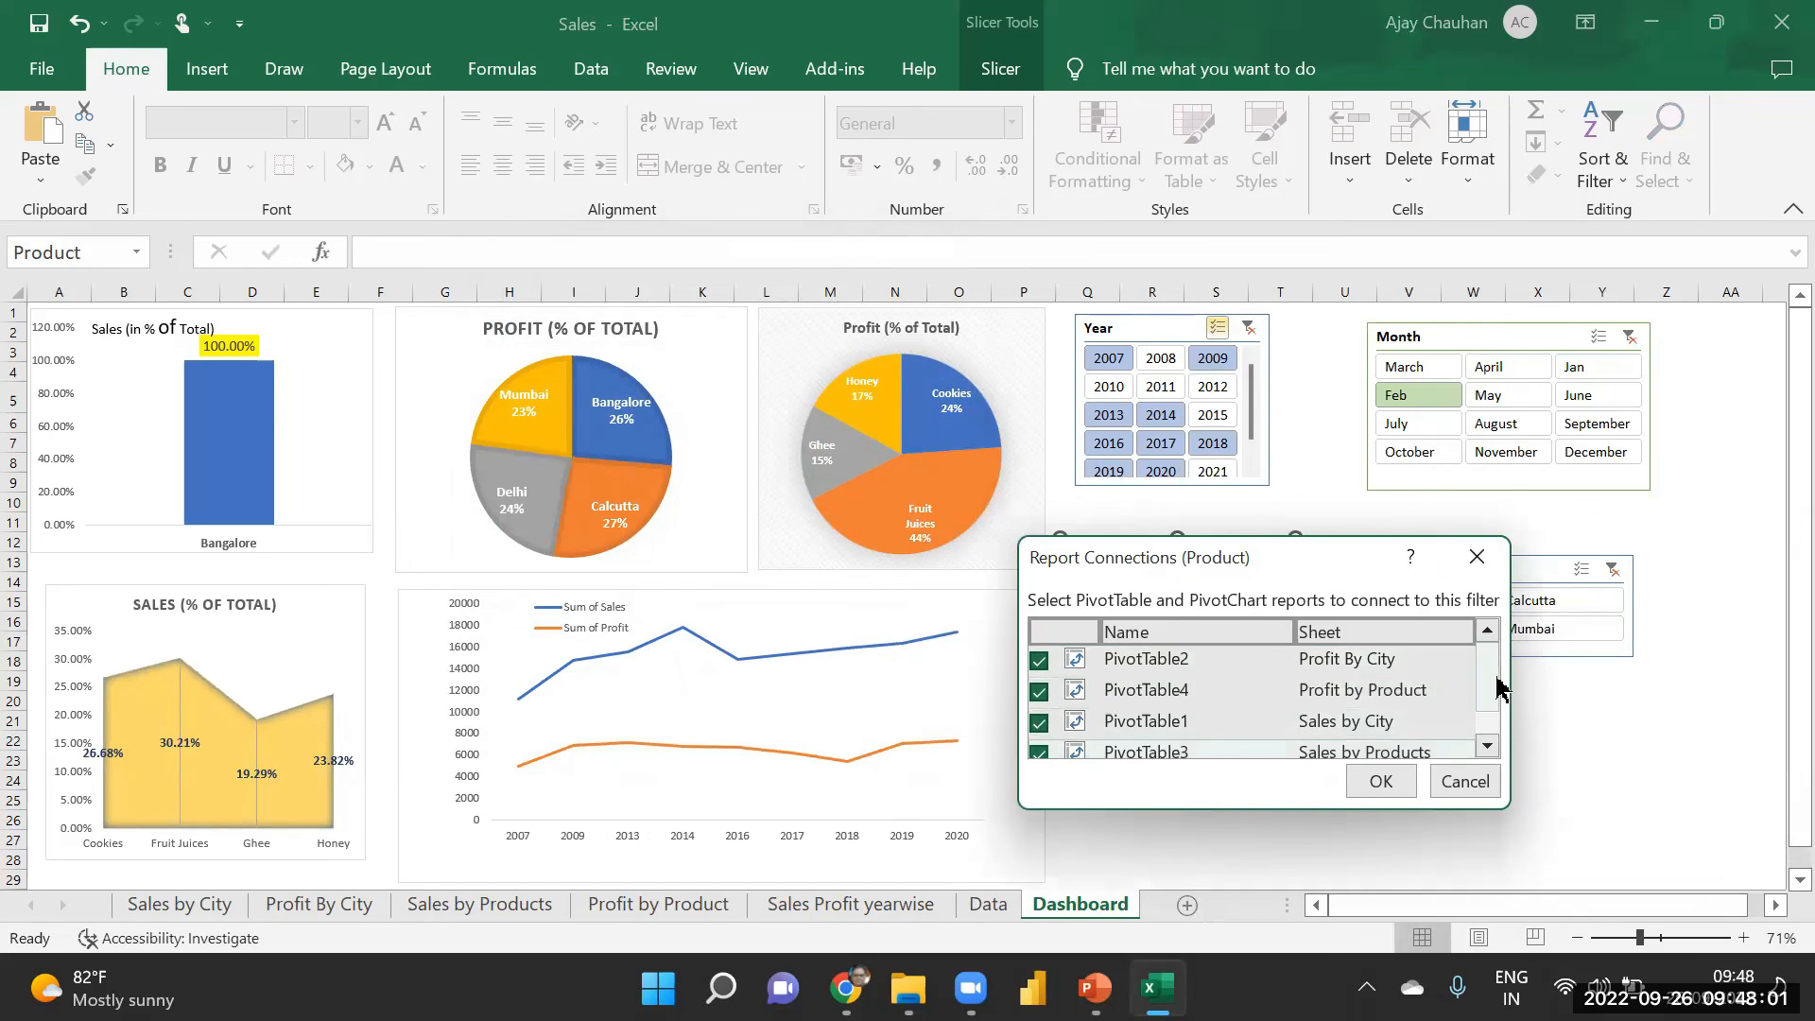
{"action": "scroll", "coordinate": [1071, 746], "scroll_direction": "down", "scroll_amount": 1}
{"action": "left_click", "coordinate": [1039, 741]}
{"action": "left_click", "coordinate": [1381, 781]}
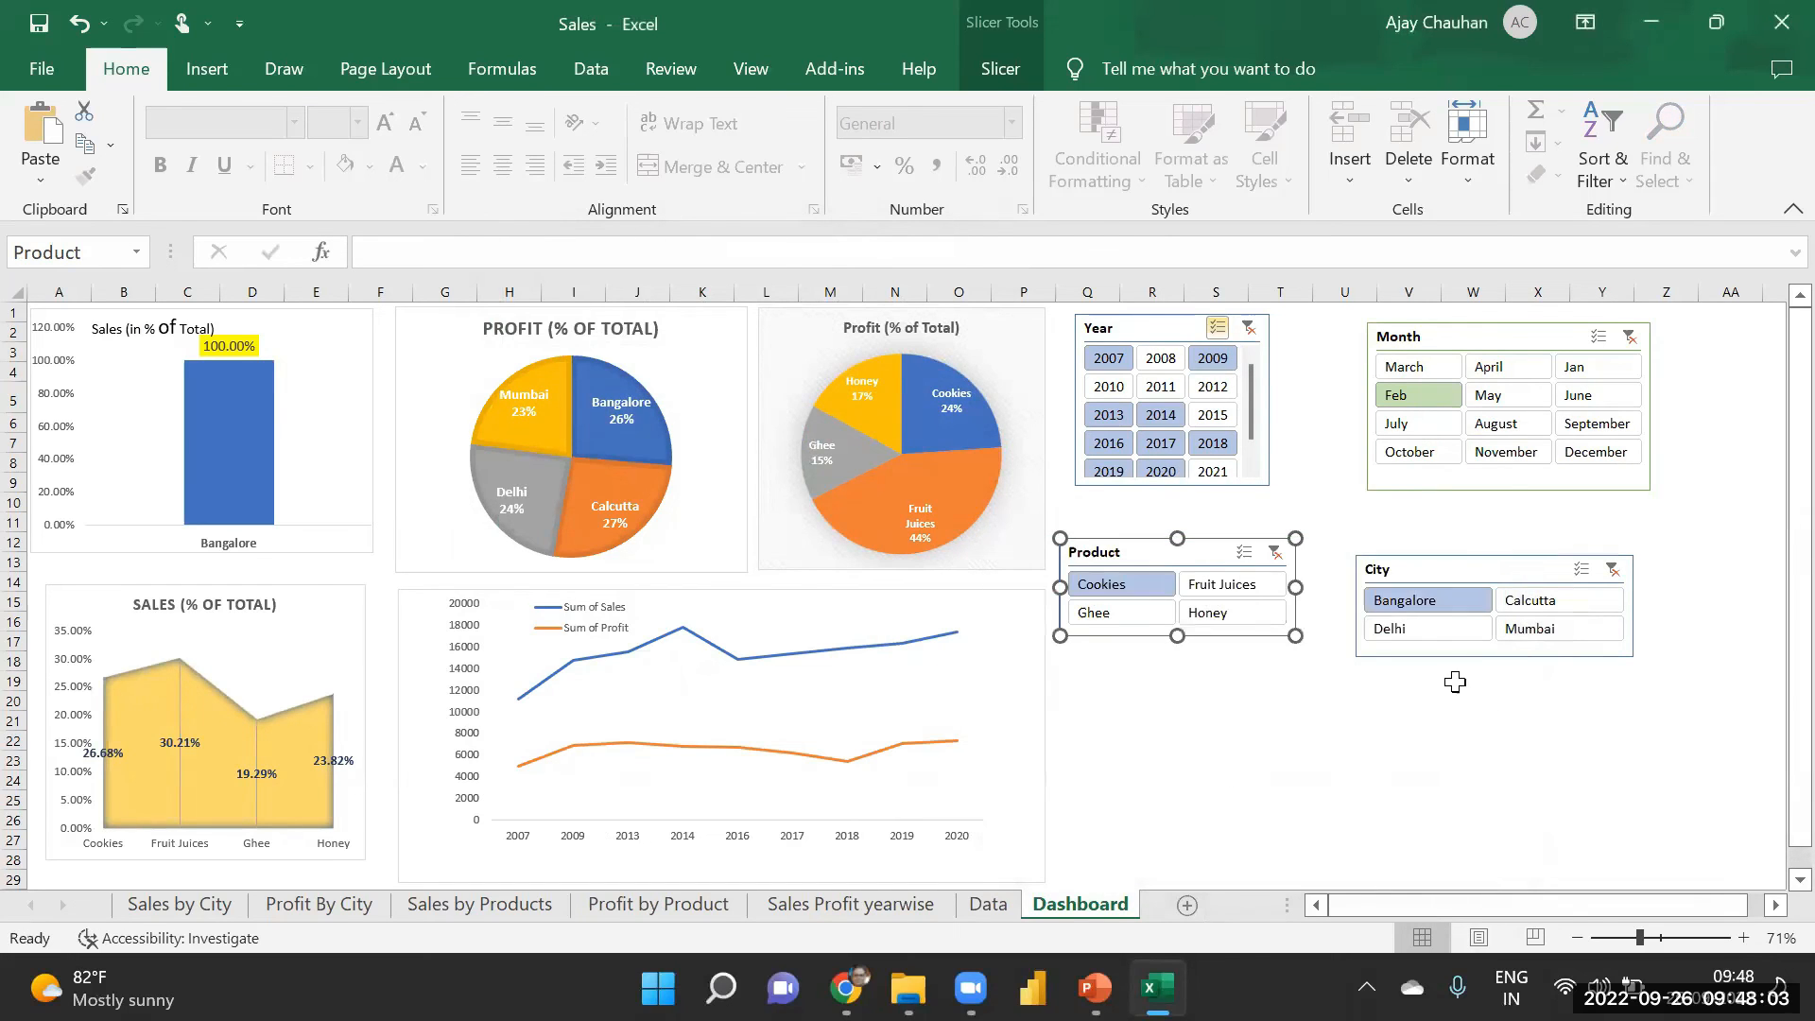
- Connect the City slicer to the remaining sales and profit pivot tables, including PivotTable6, through its report connections
{"action": "right_click", "coordinate": [1461, 579]}
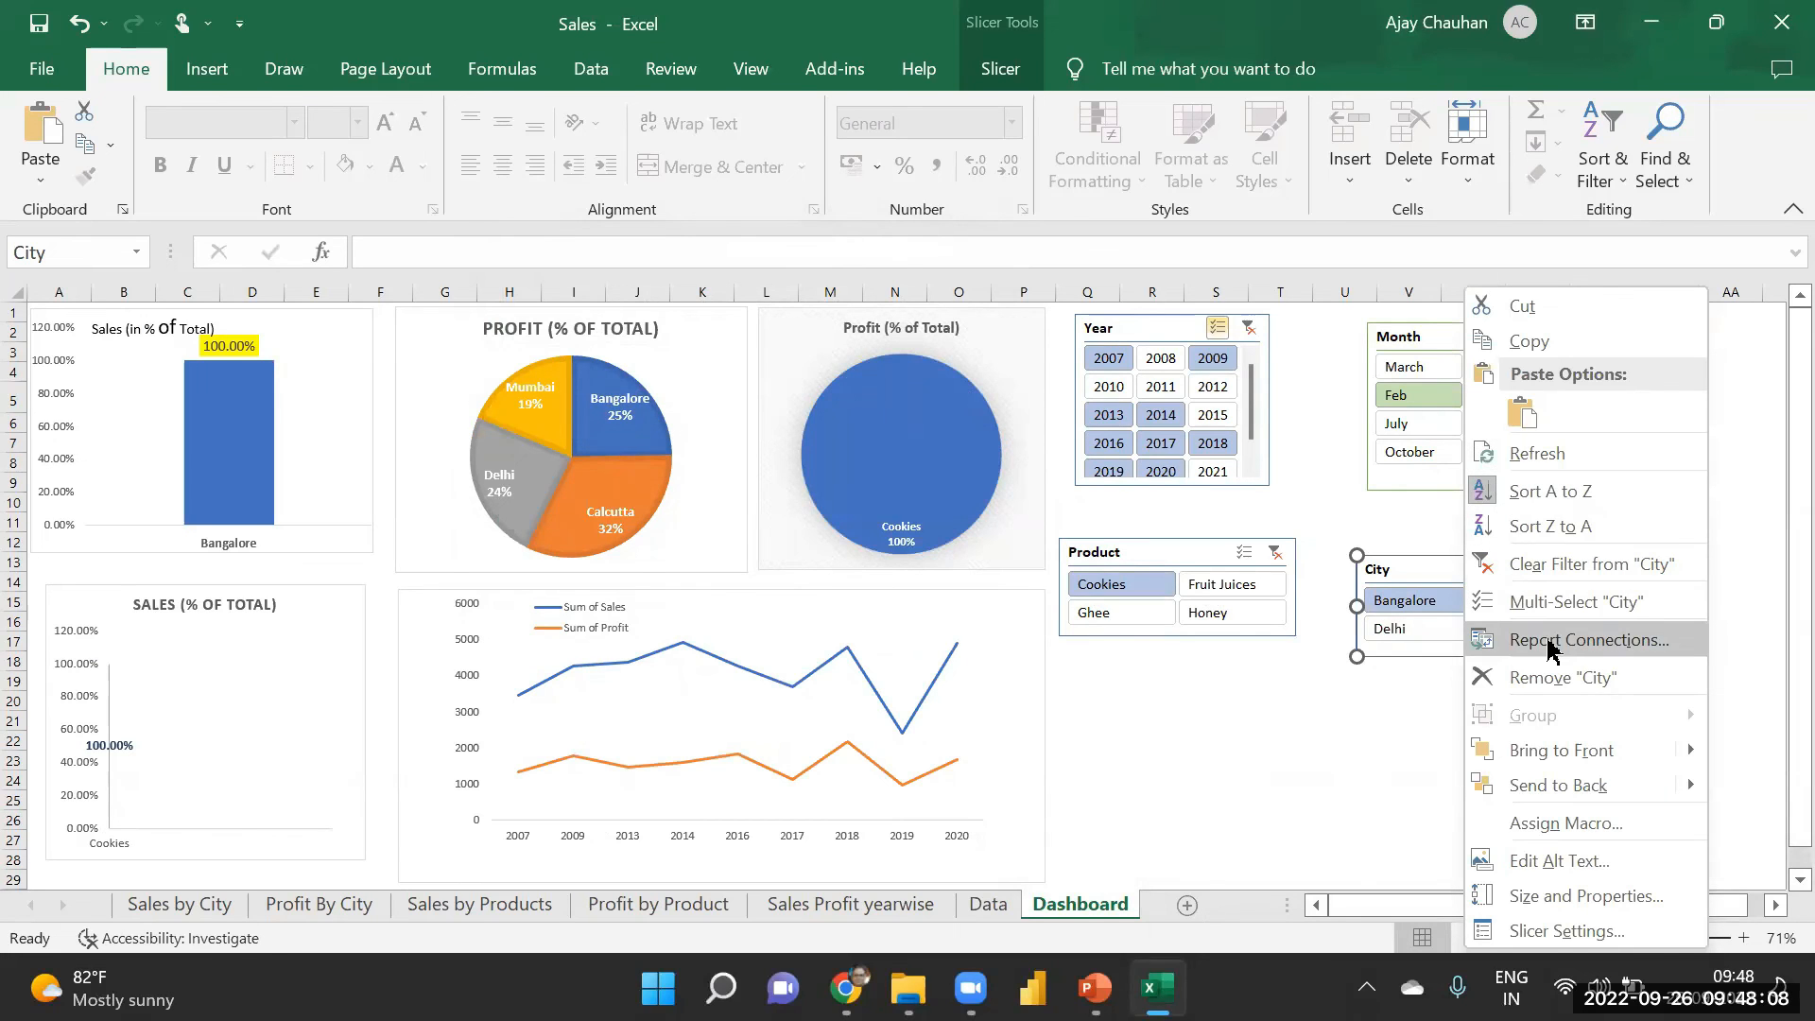
{"action": "left_click", "coordinate": [1551, 642]}
{"action": "left_click", "coordinate": [1321, 652]}
{"action": "left_click", "coordinate": [1321, 683]}
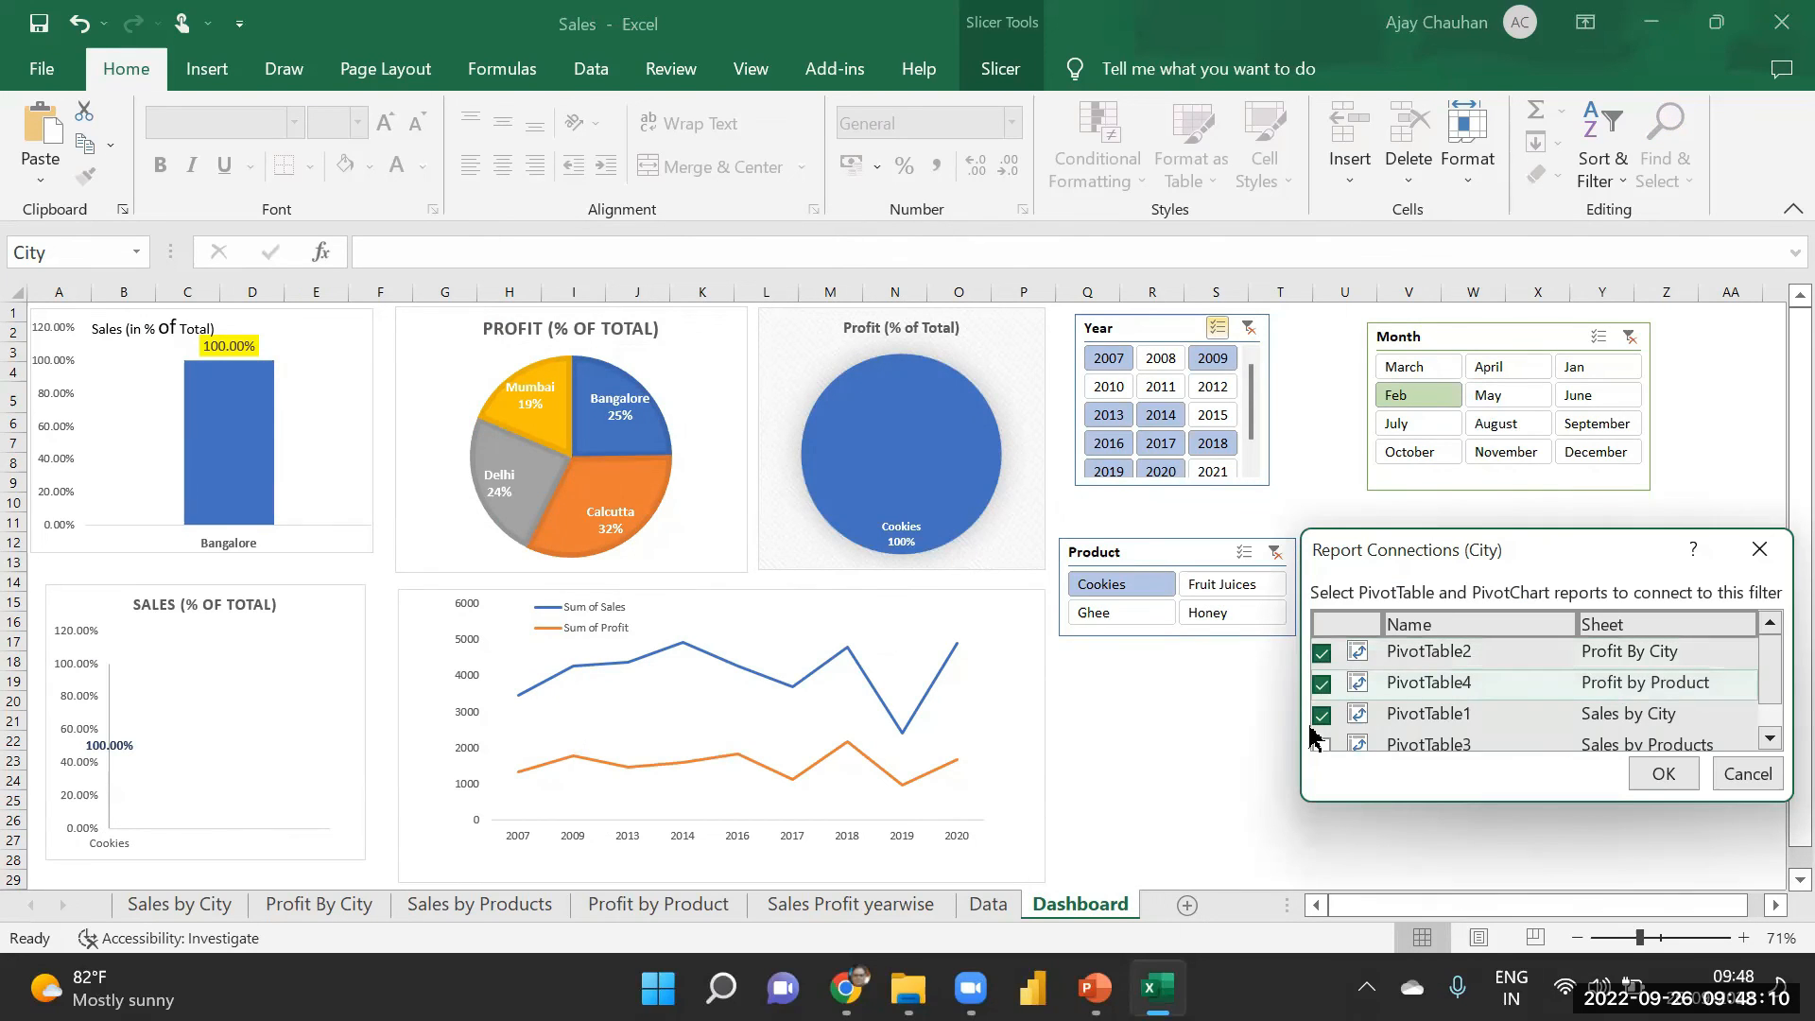
{"action": "left_click_drag", "start_coordinate": [1559, 553], "coordinate": [1335, 441]}
{"action": "scroll", "coordinate": [1229, 586], "scroll_direction": "down", "scroll_amount": 2}
{"action": "left_click", "coordinate": [1096, 622]}
{"action": "left_click", "coordinate": [1425, 662]}
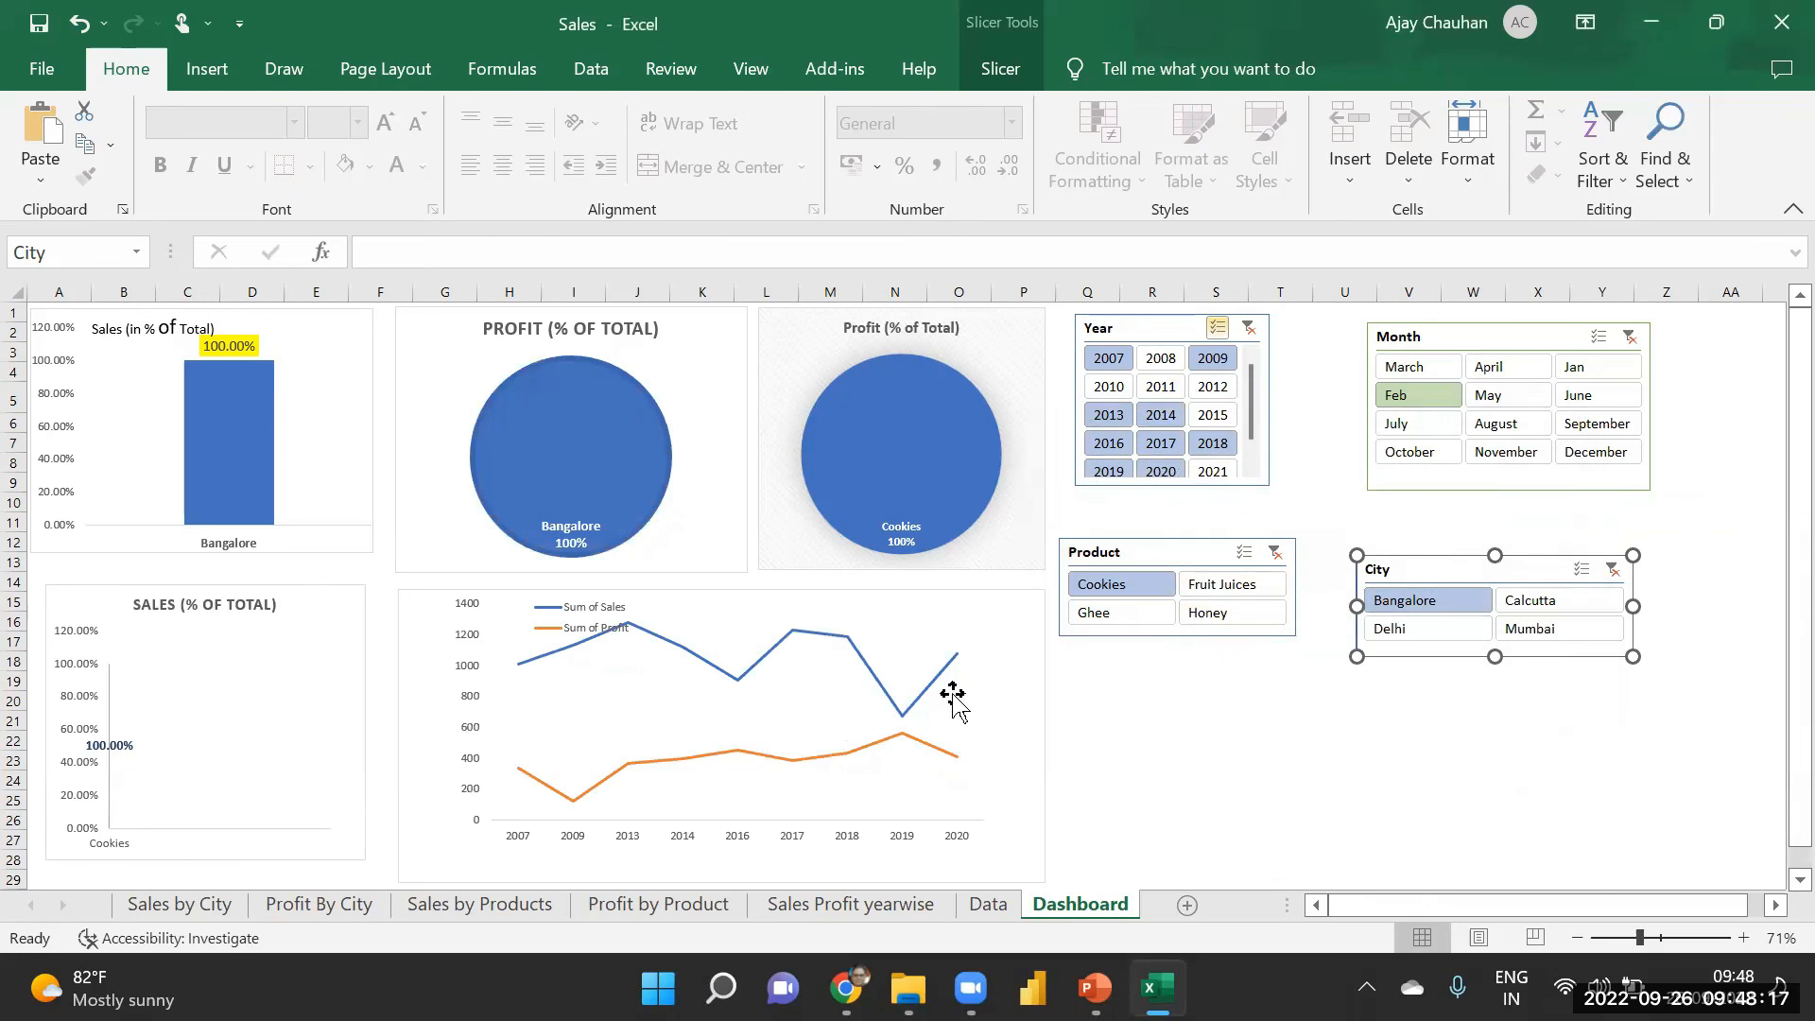
- Clear the filters on the Year, Product, Month and City slicers so the dashboard charts cover all the data
{"action": "left_click", "coordinate": [1248, 328]}
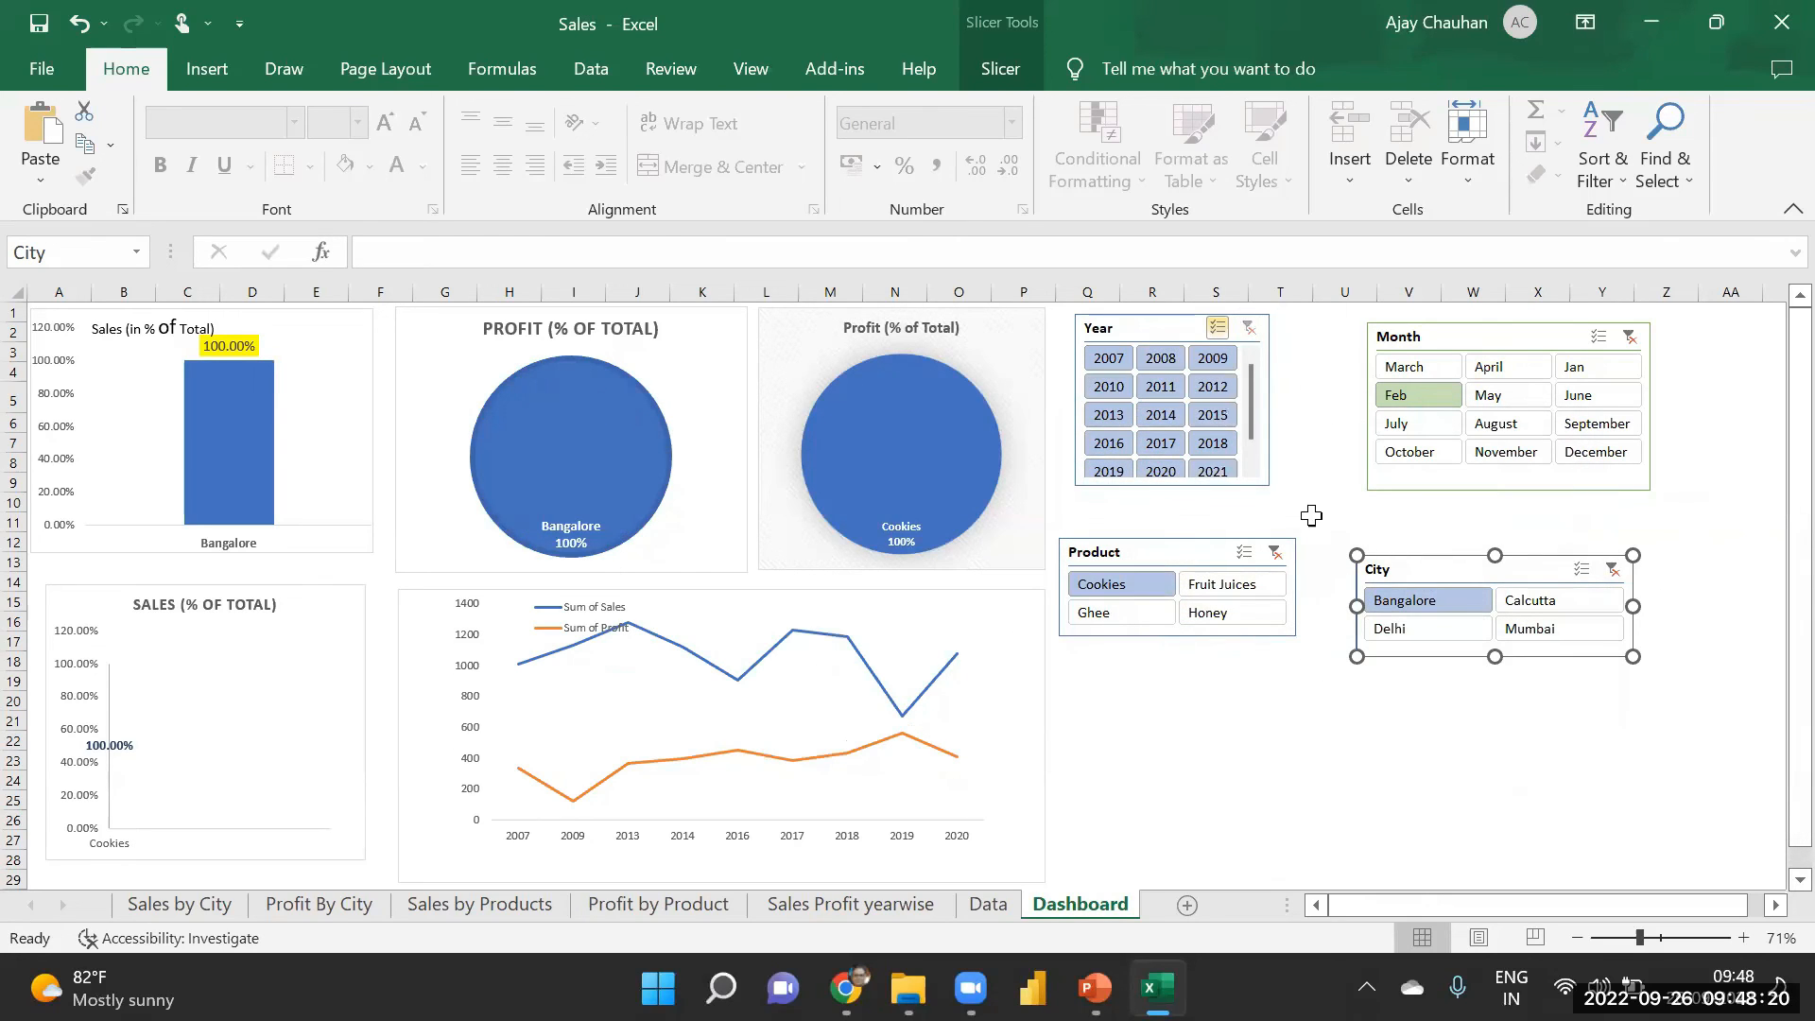
{"action": "left_click", "coordinate": [1275, 552]}
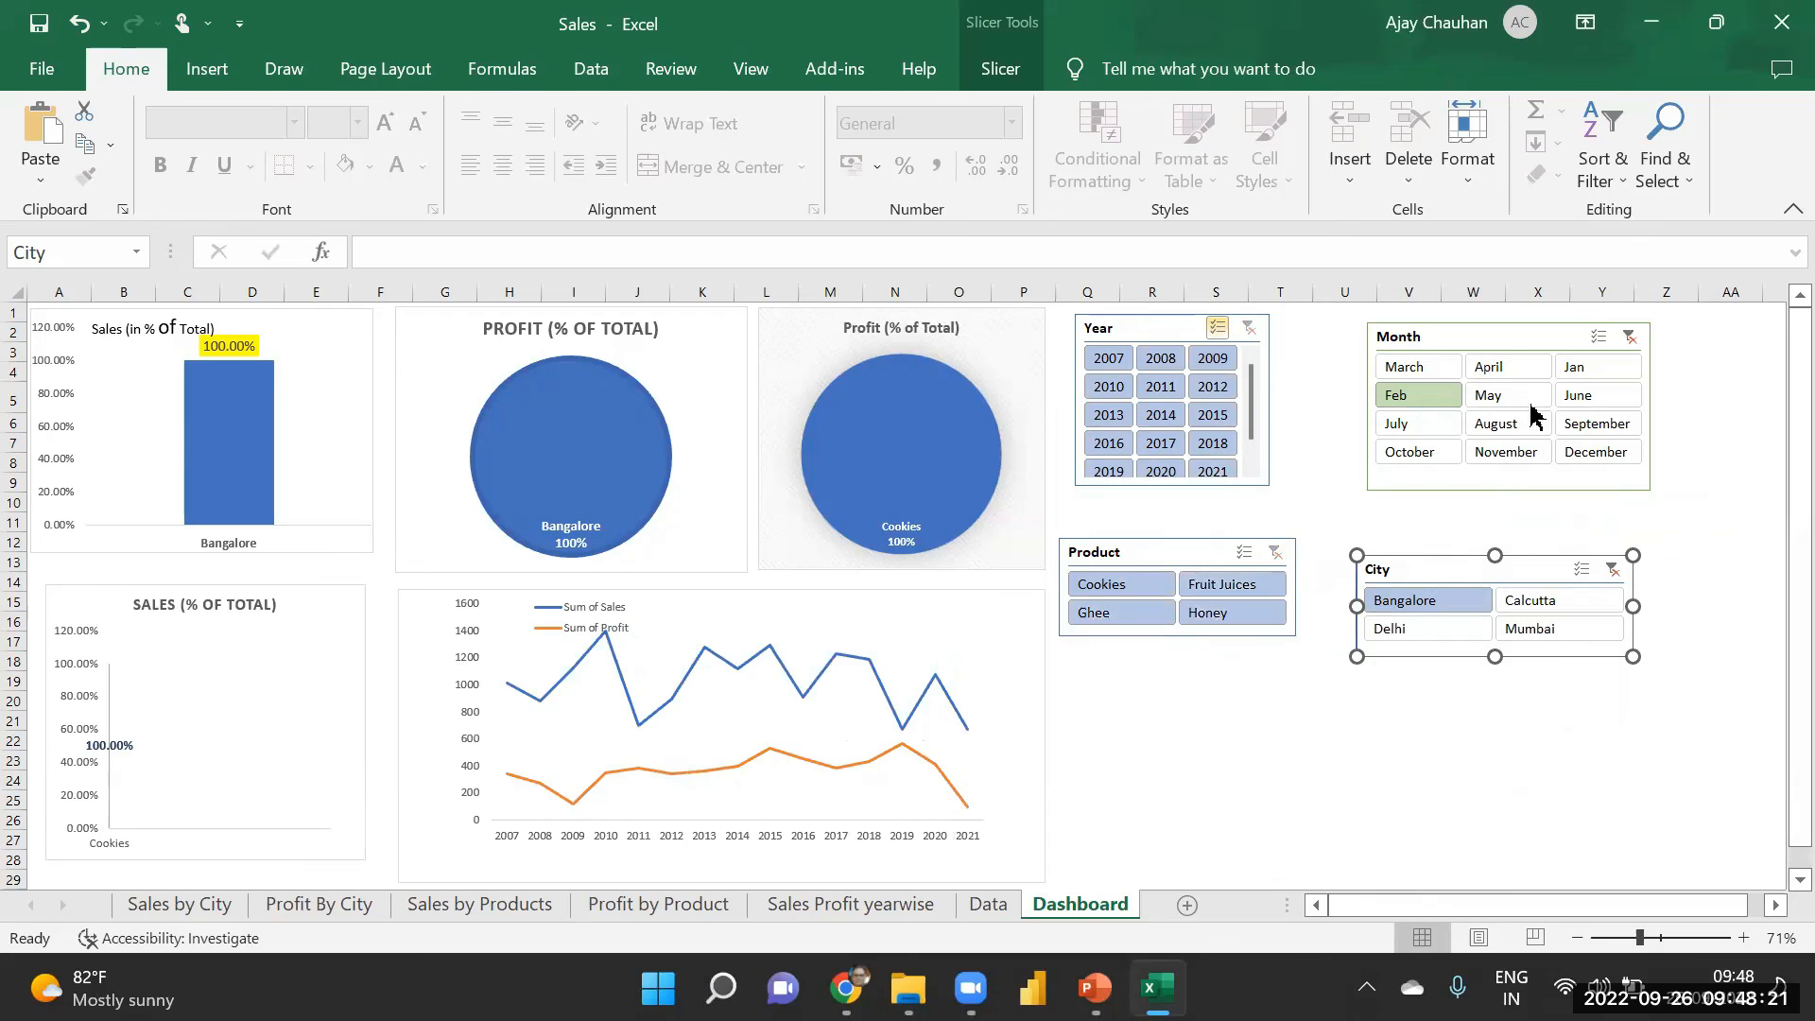
{"action": "left_click", "coordinate": [1630, 337]}
{"action": "left_click", "coordinate": [1613, 570]}
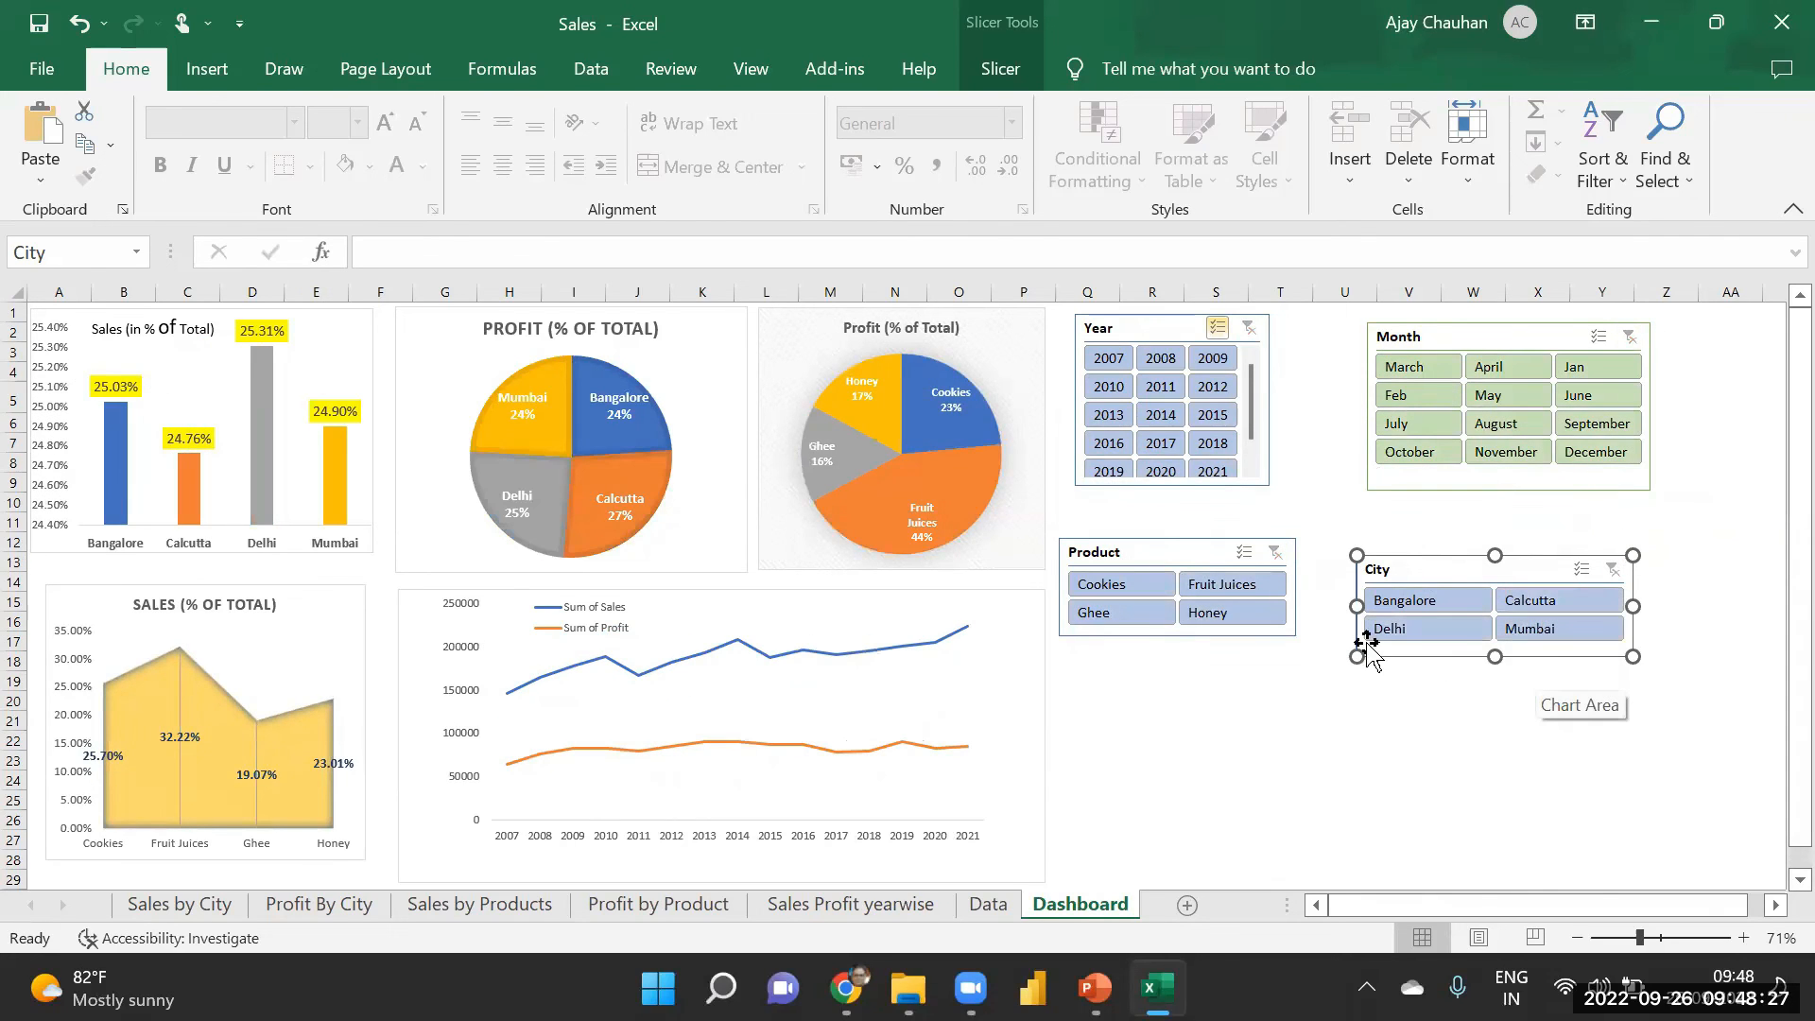
- Try the City slicer with Bangalore alone, Mumbai alone and both cities through multi-select, and clear its filter again
{"action": "left_click", "coordinate": [1441, 597]}
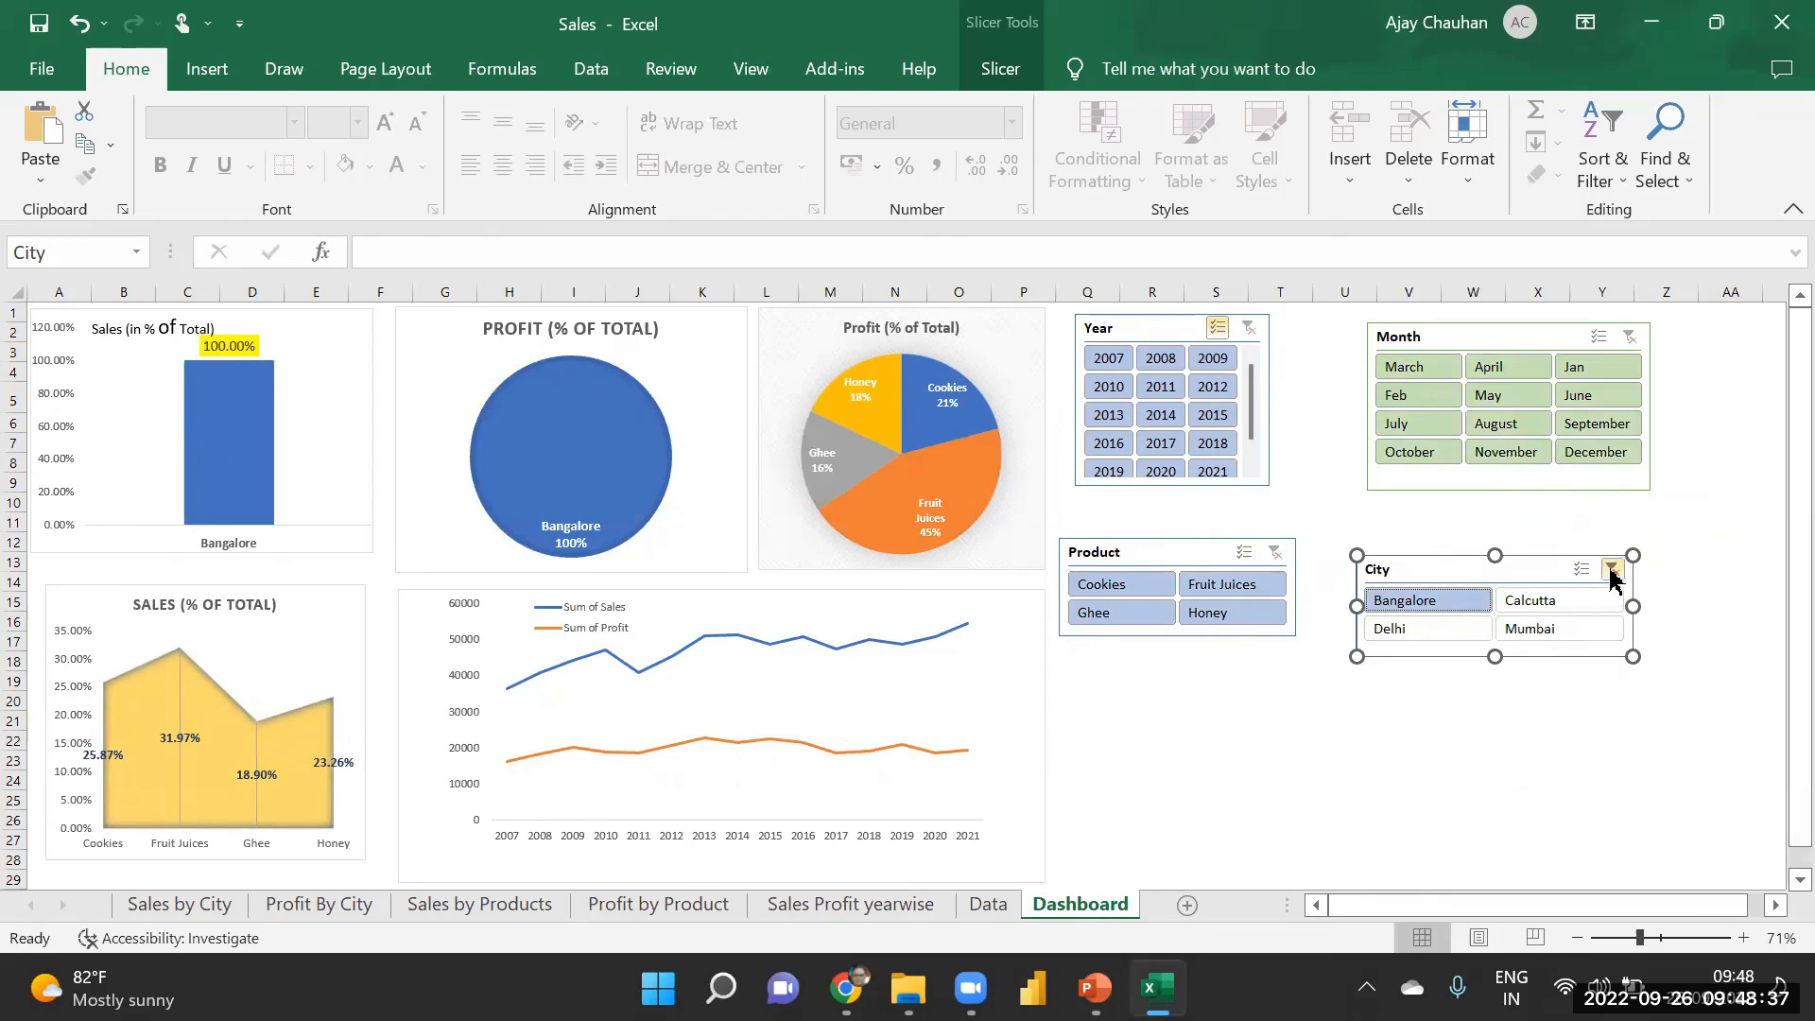
{"action": "left_click", "coordinate": [1538, 630]}
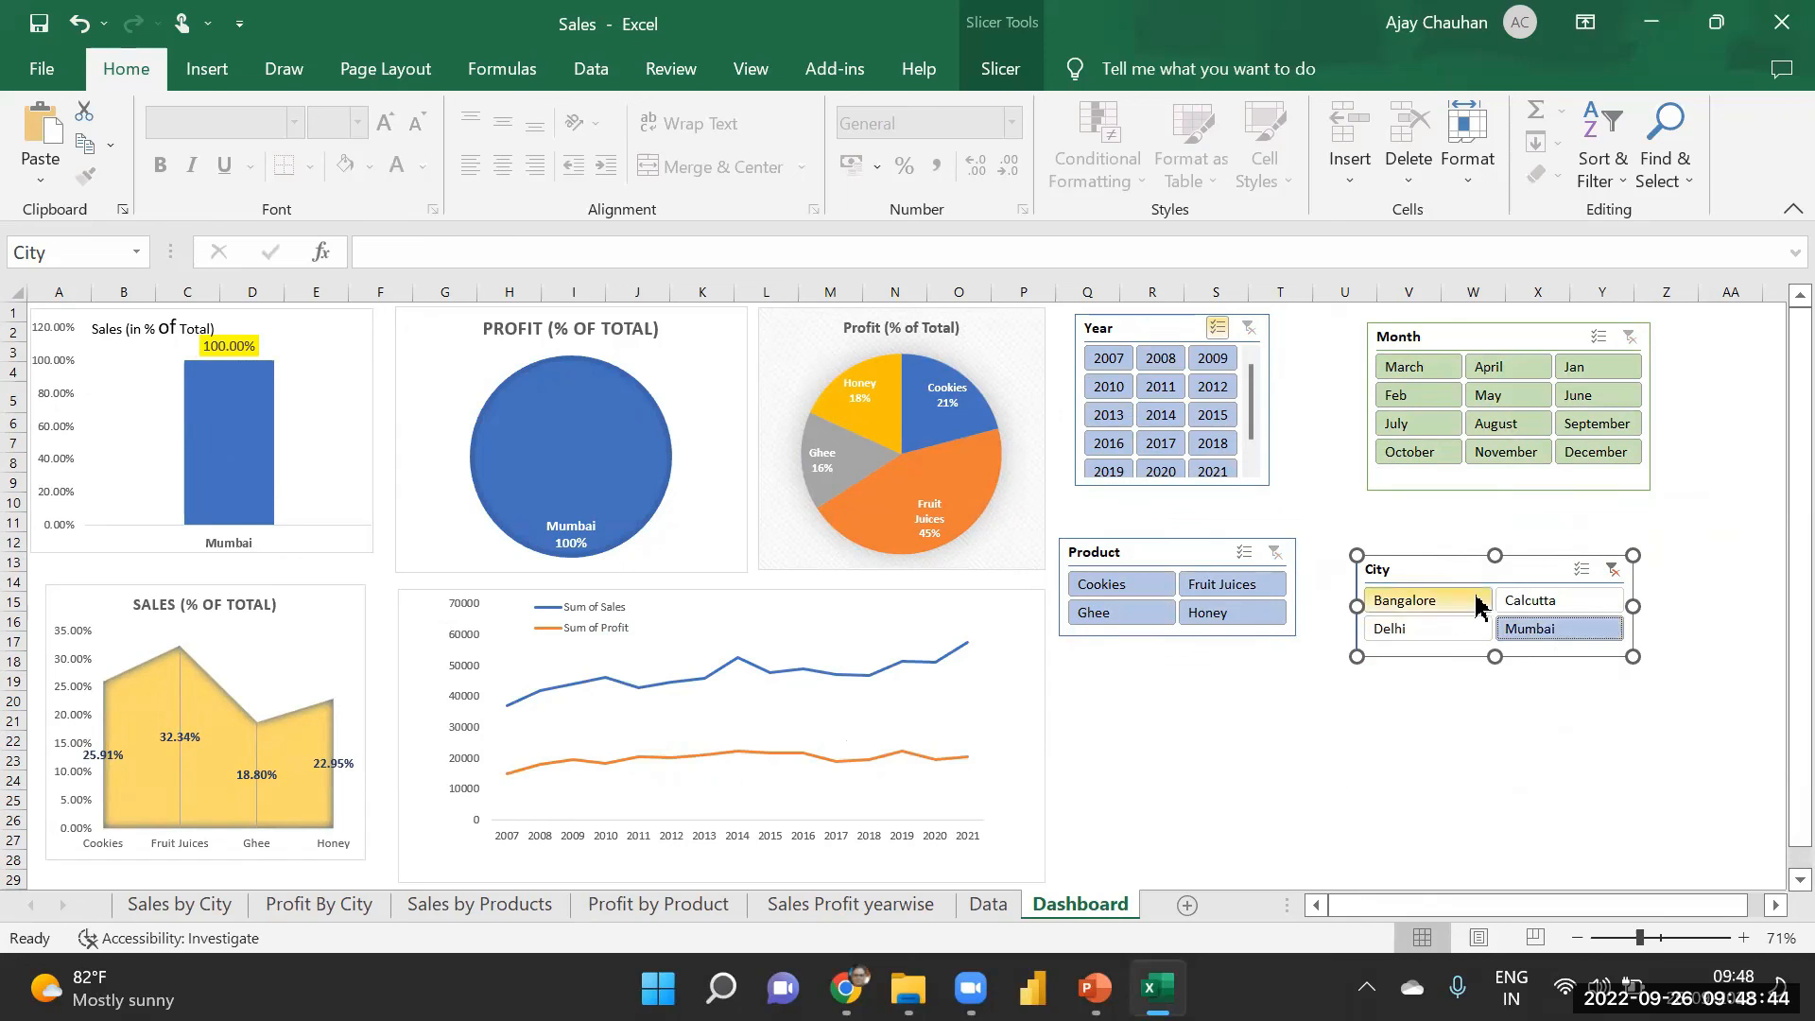
{"action": "left_click", "coordinate": [1581, 571]}
{"action": "left_click", "coordinate": [1408, 601]}
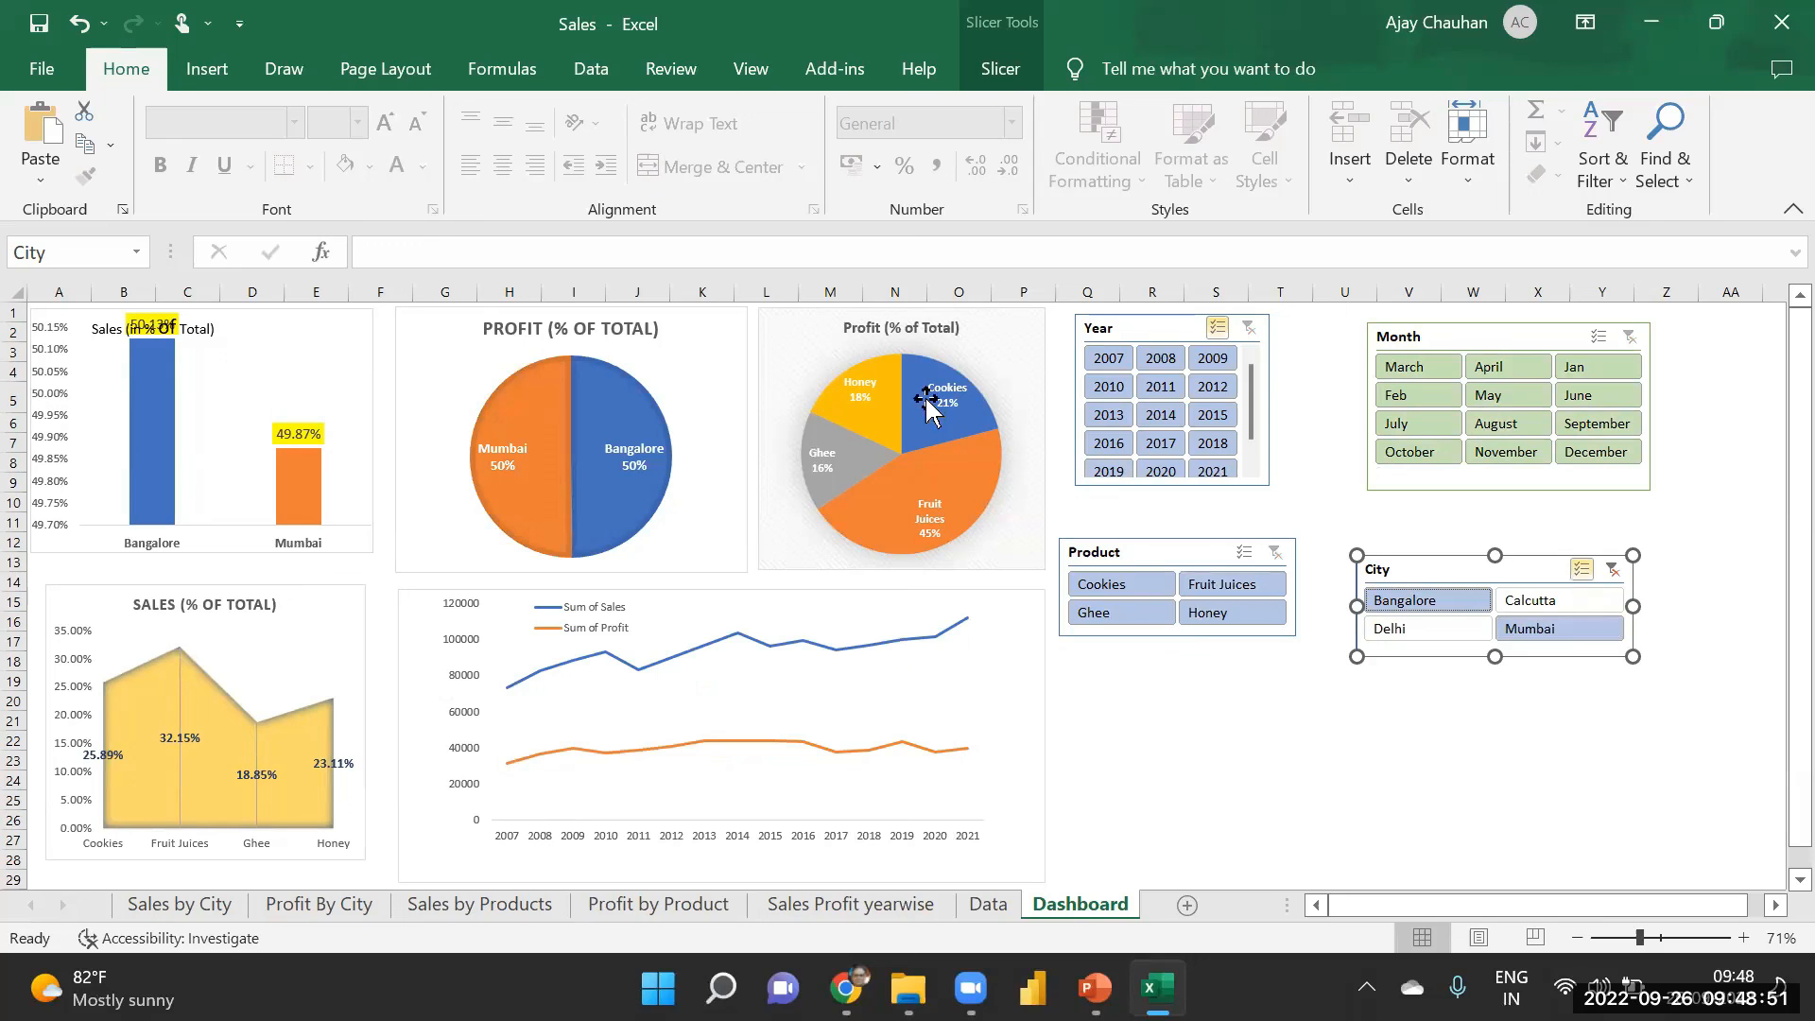
{"action": "left_click", "coordinate": [1614, 570]}
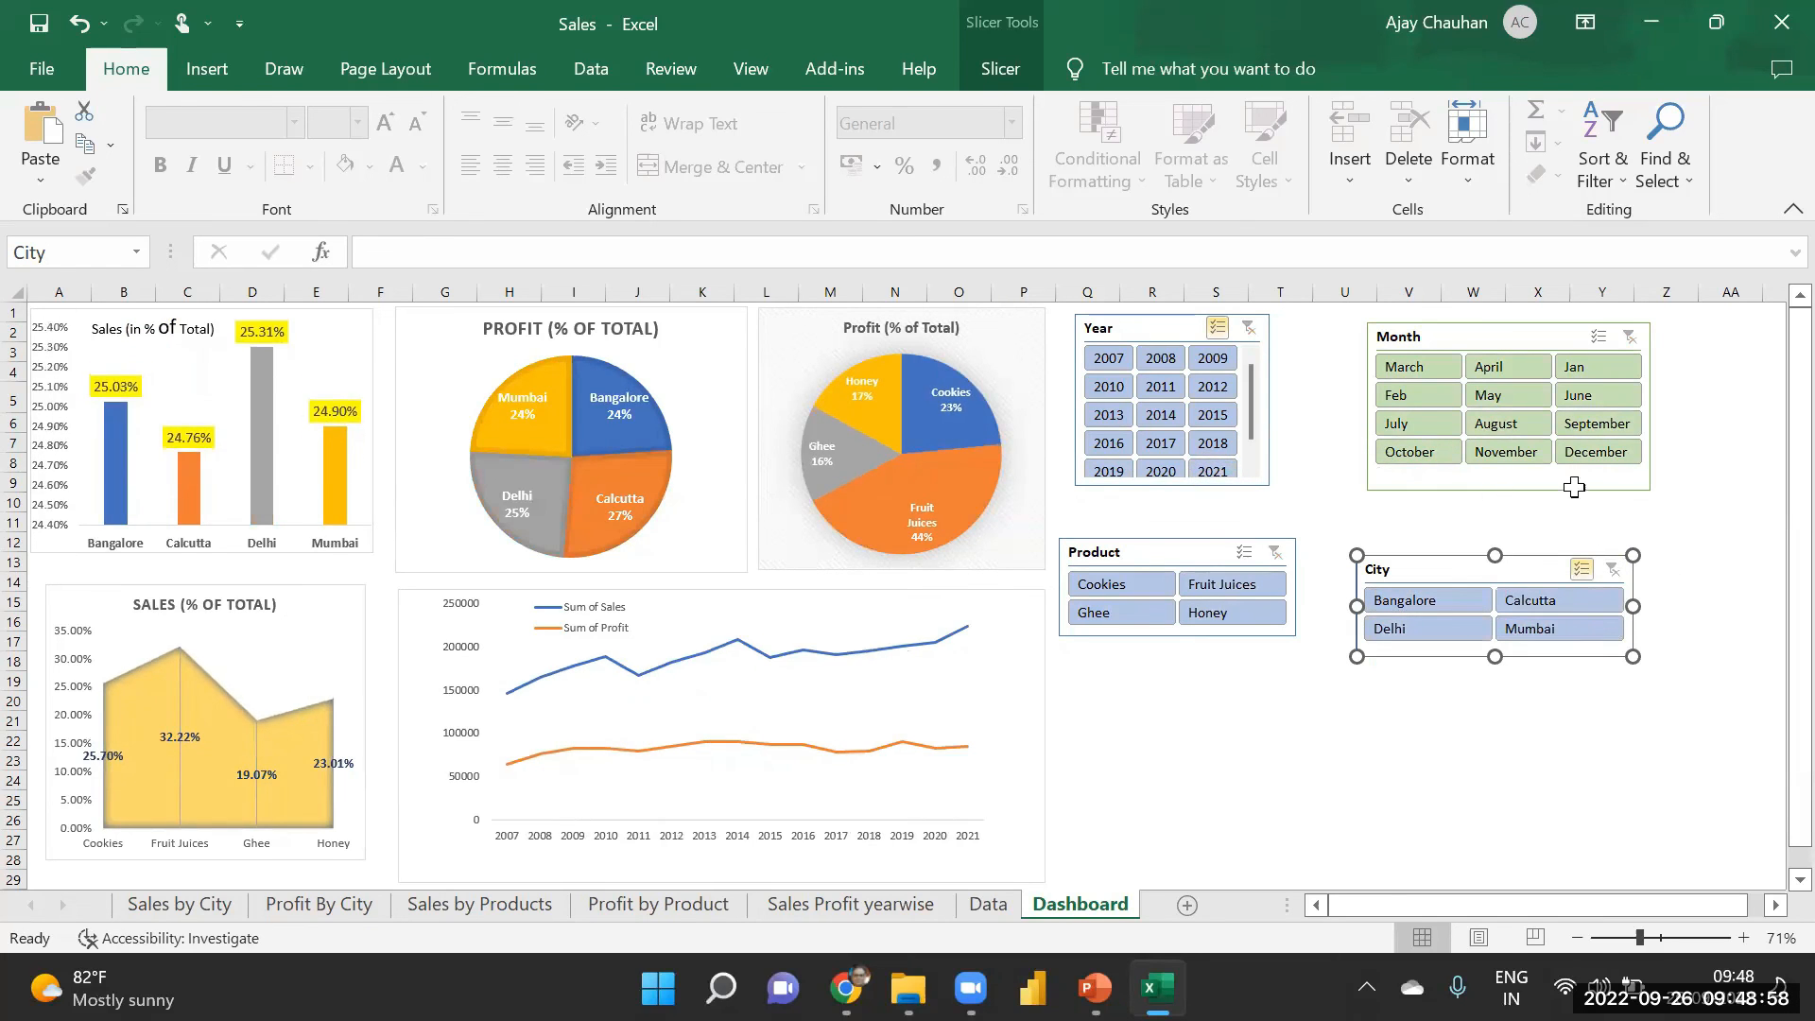
- Filter the dashboard to the years 2021 and 2007, and move the City slicer up level with the Product slicer
{"action": "left_click", "coordinate": [1212, 470]}
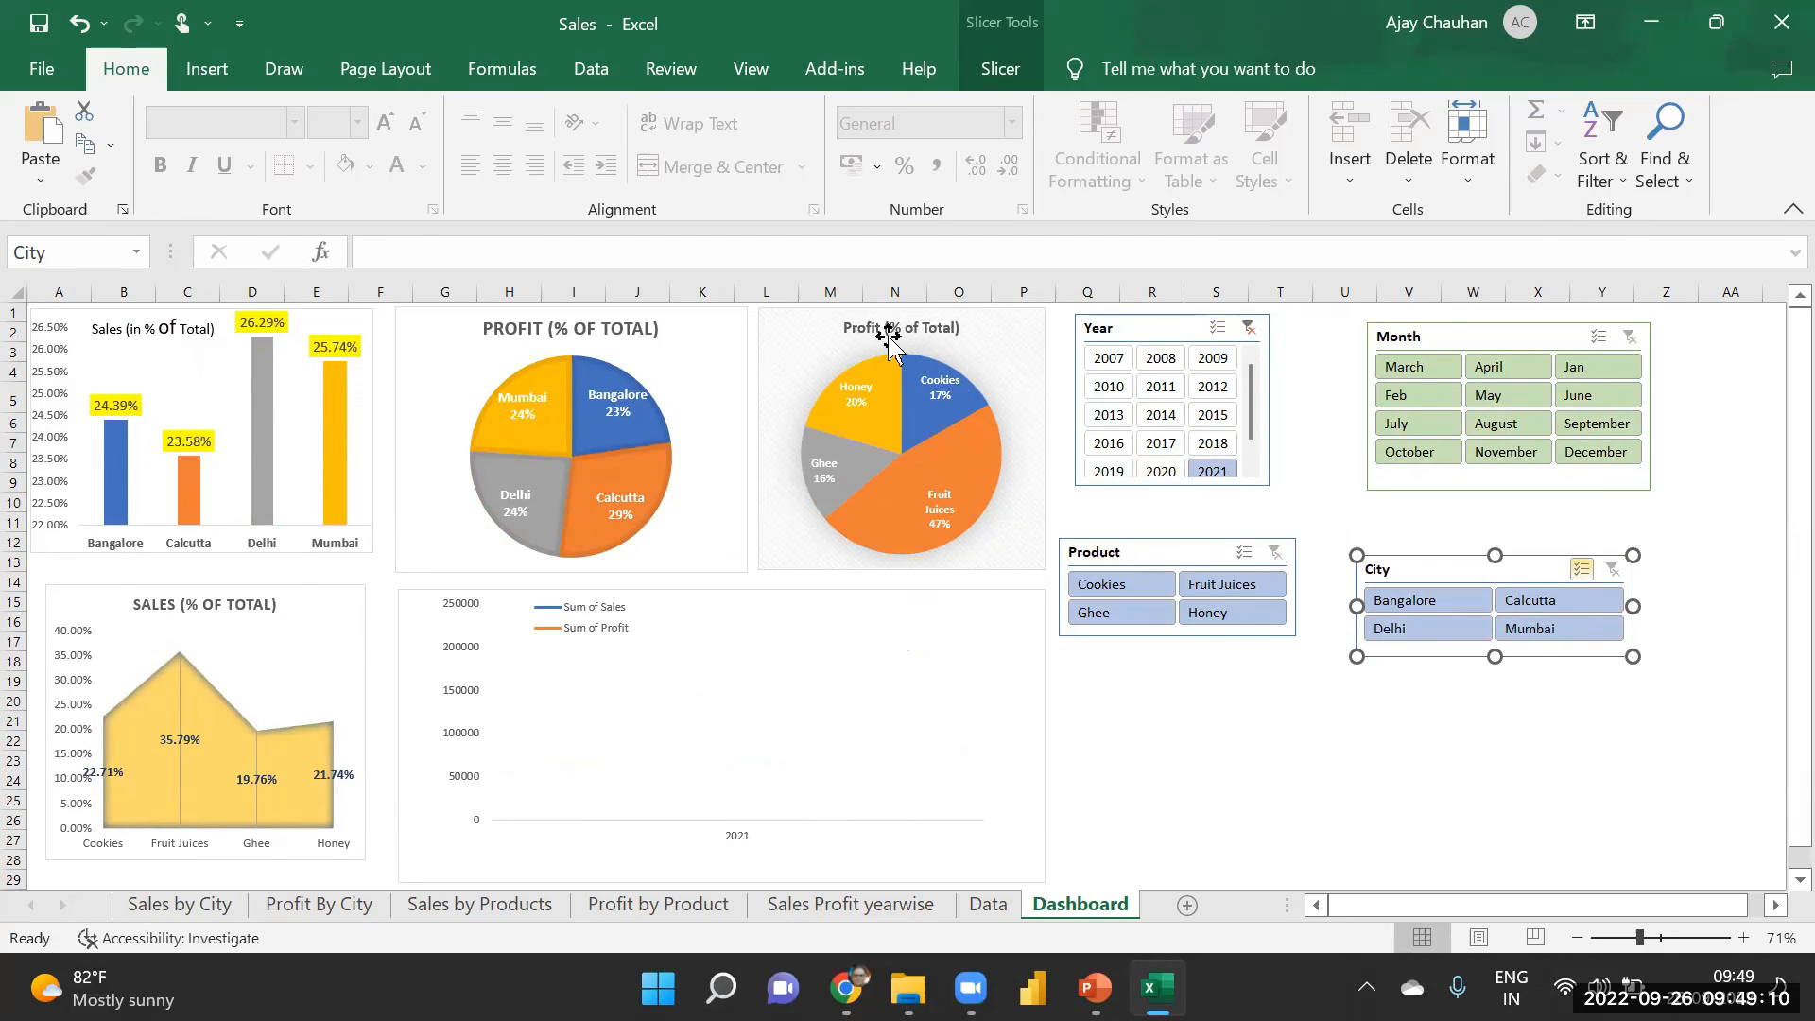
{"action": "left_click", "coordinate": [1106, 362], "text": "ctrl"}
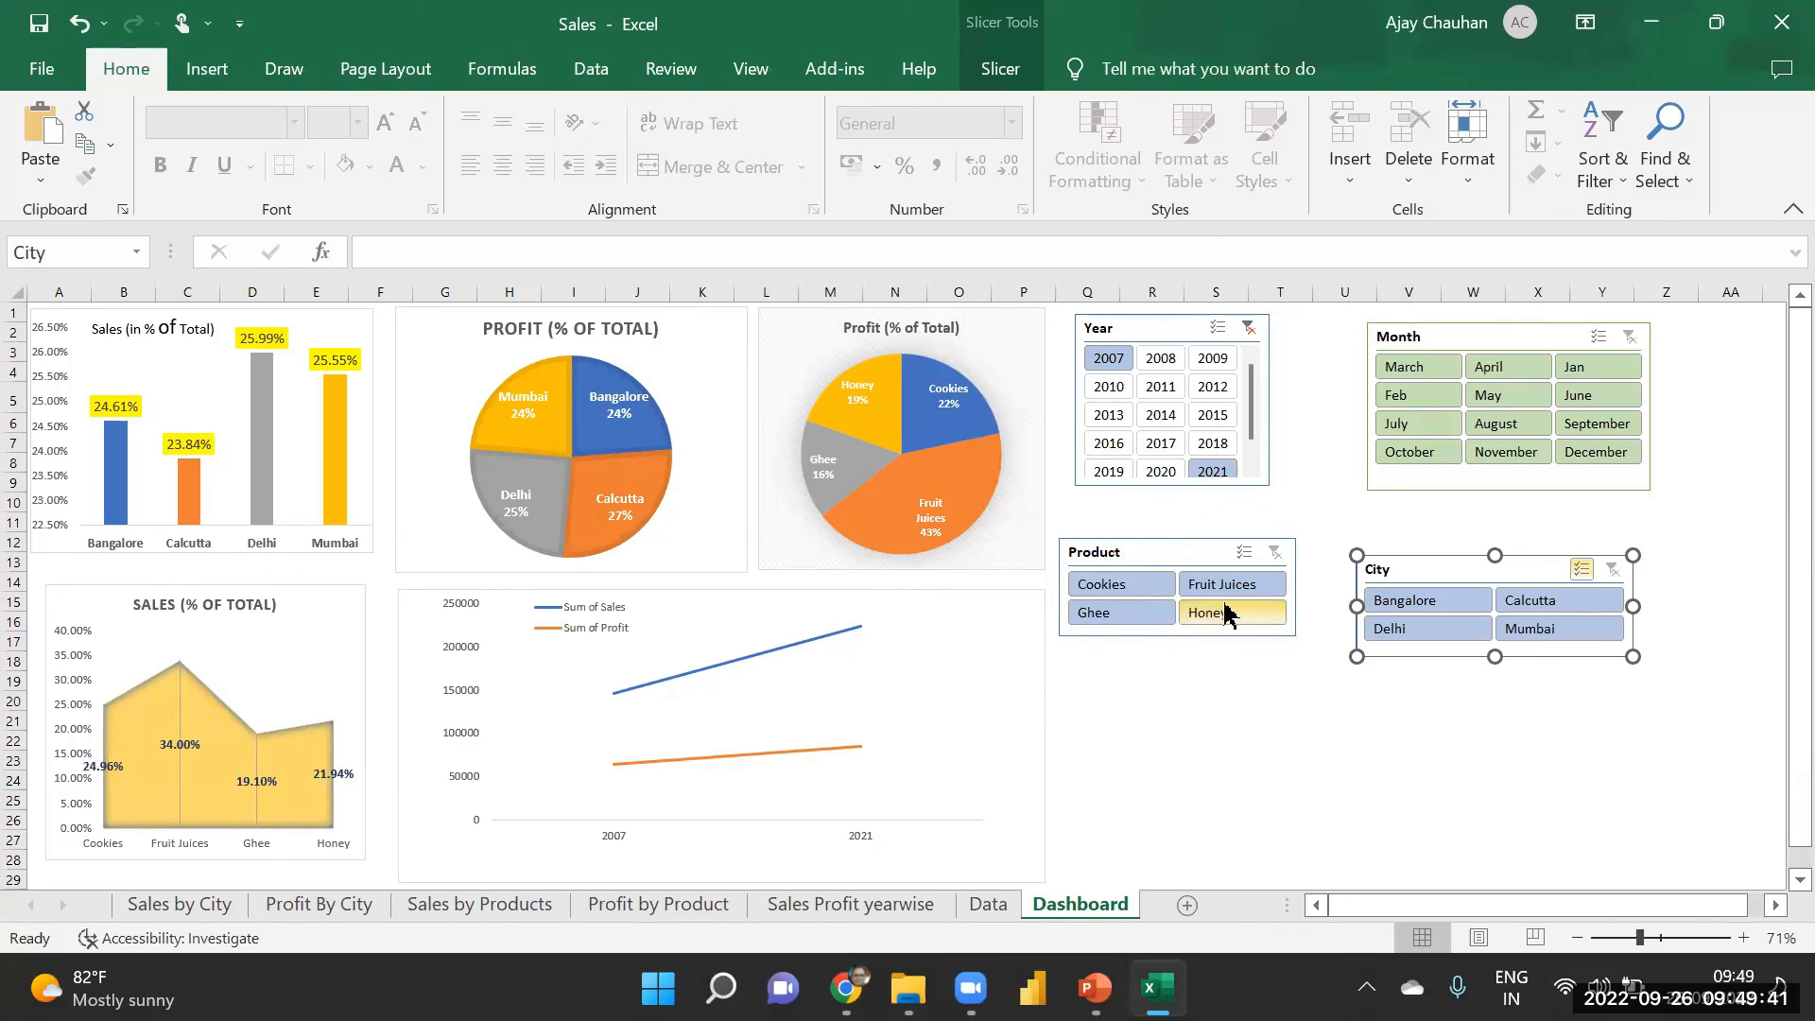
{"action": "left_click_drag", "start_coordinate": [1453, 566], "coordinate": [1461, 550]}
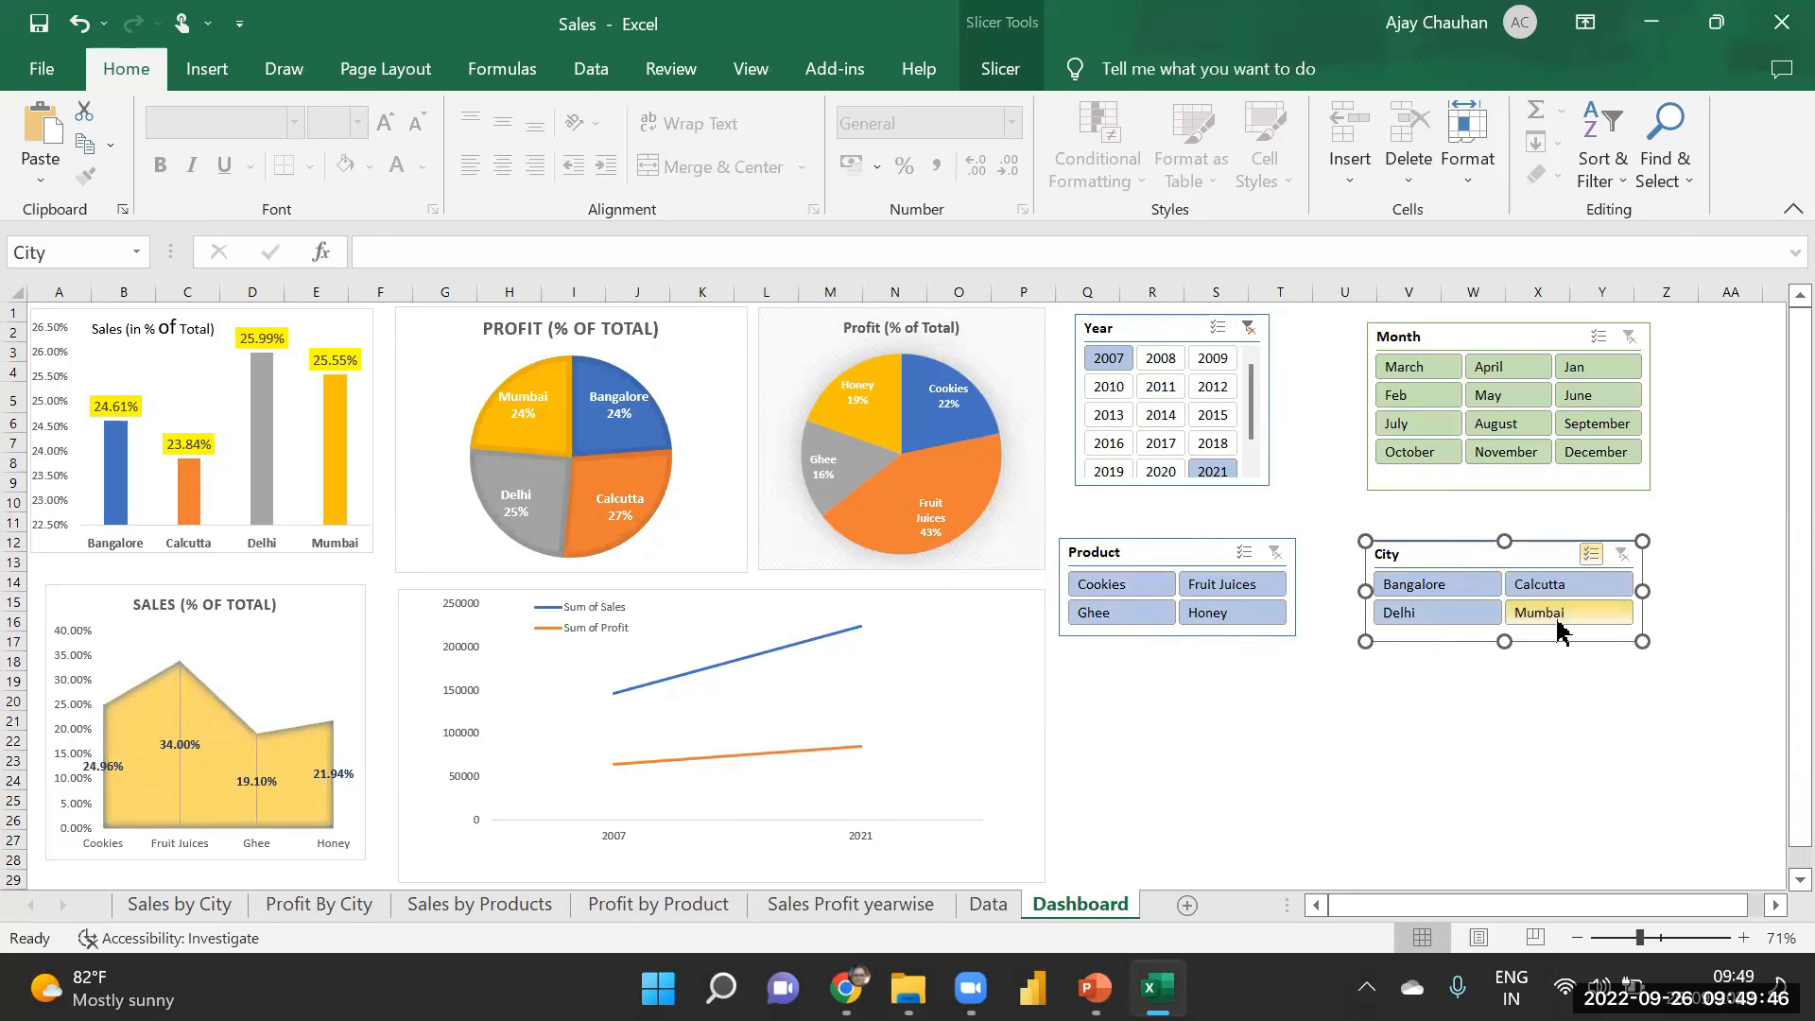